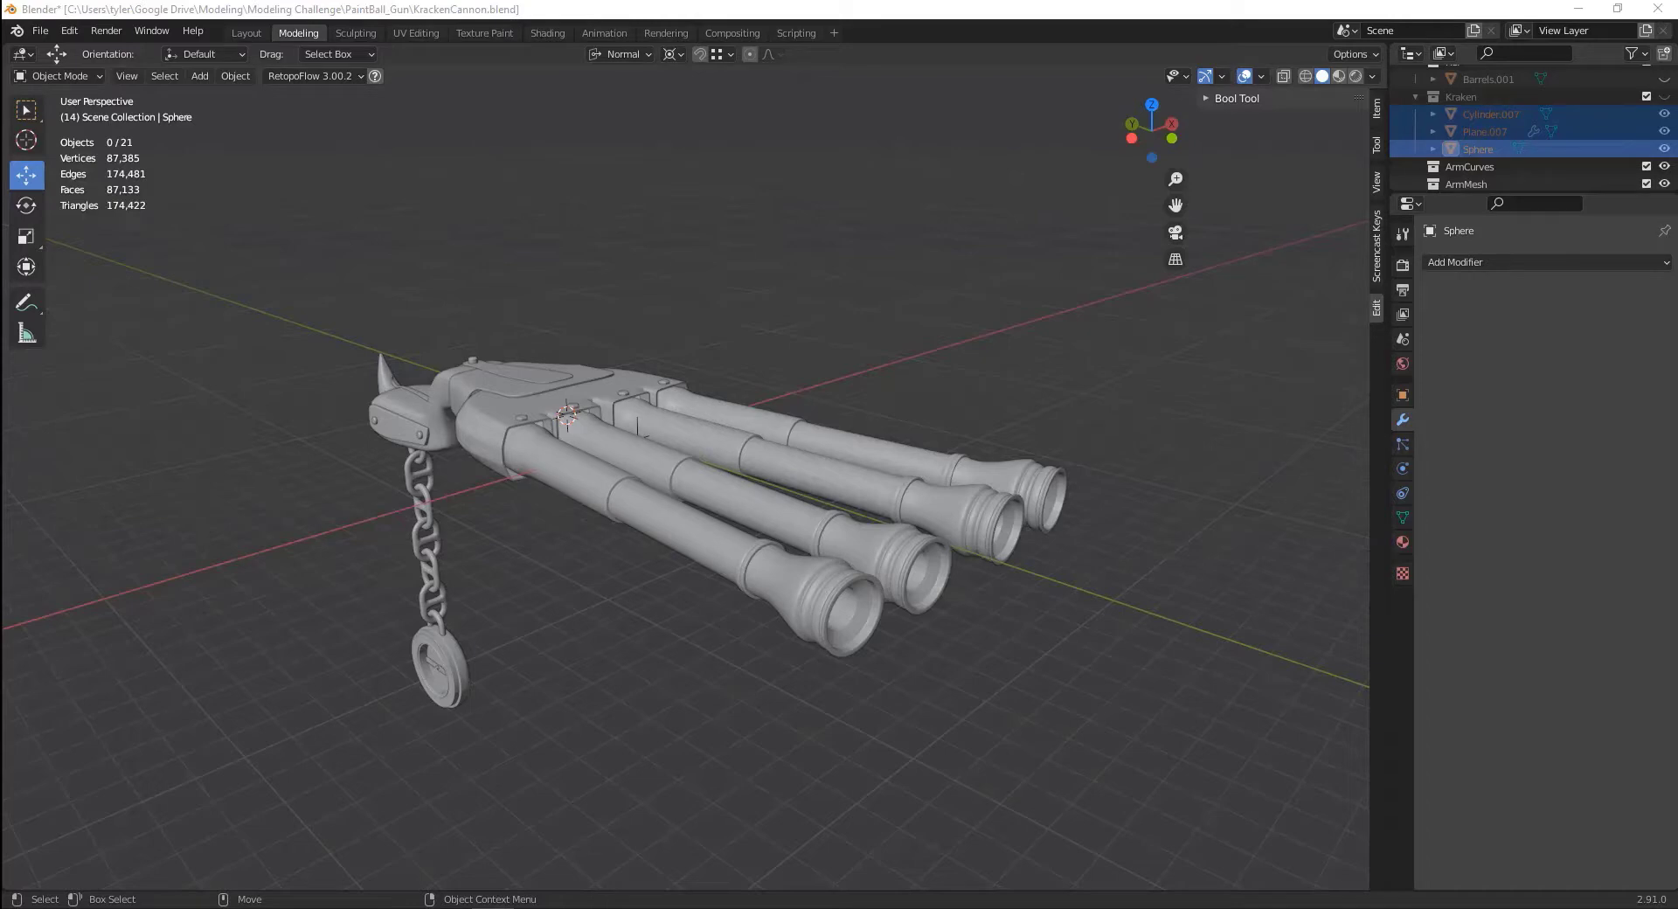
- Import KrakenBodyDecimated.fbx into the cannon scene and clear the selection
click(42, 32)
mouse_move(166, 267)
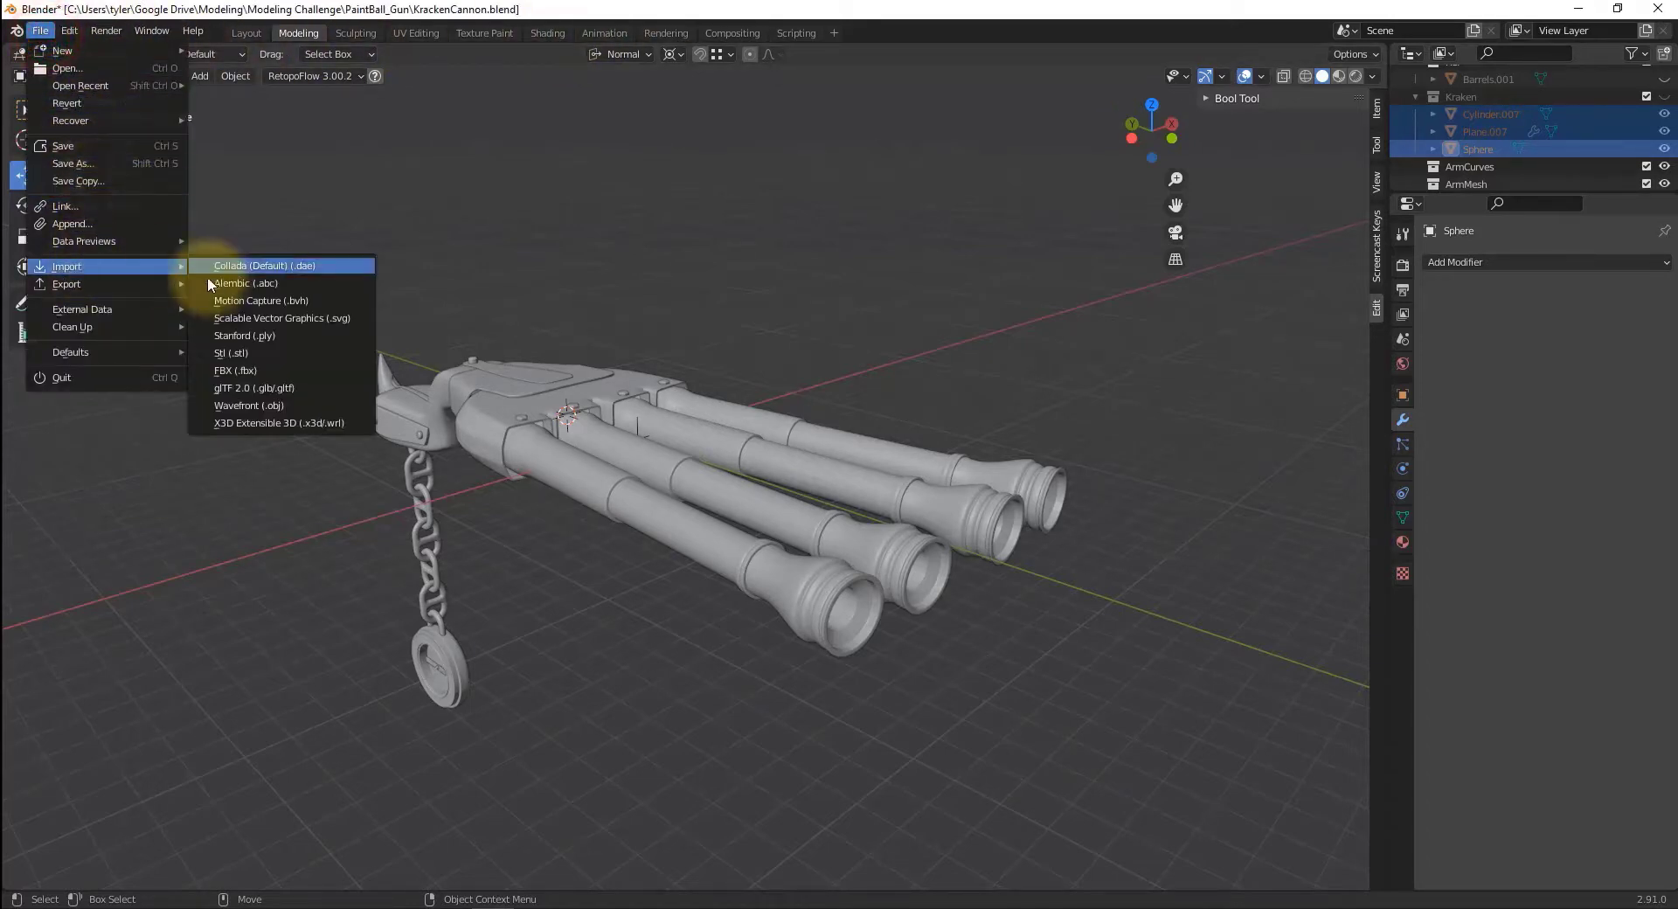
click(238, 370)
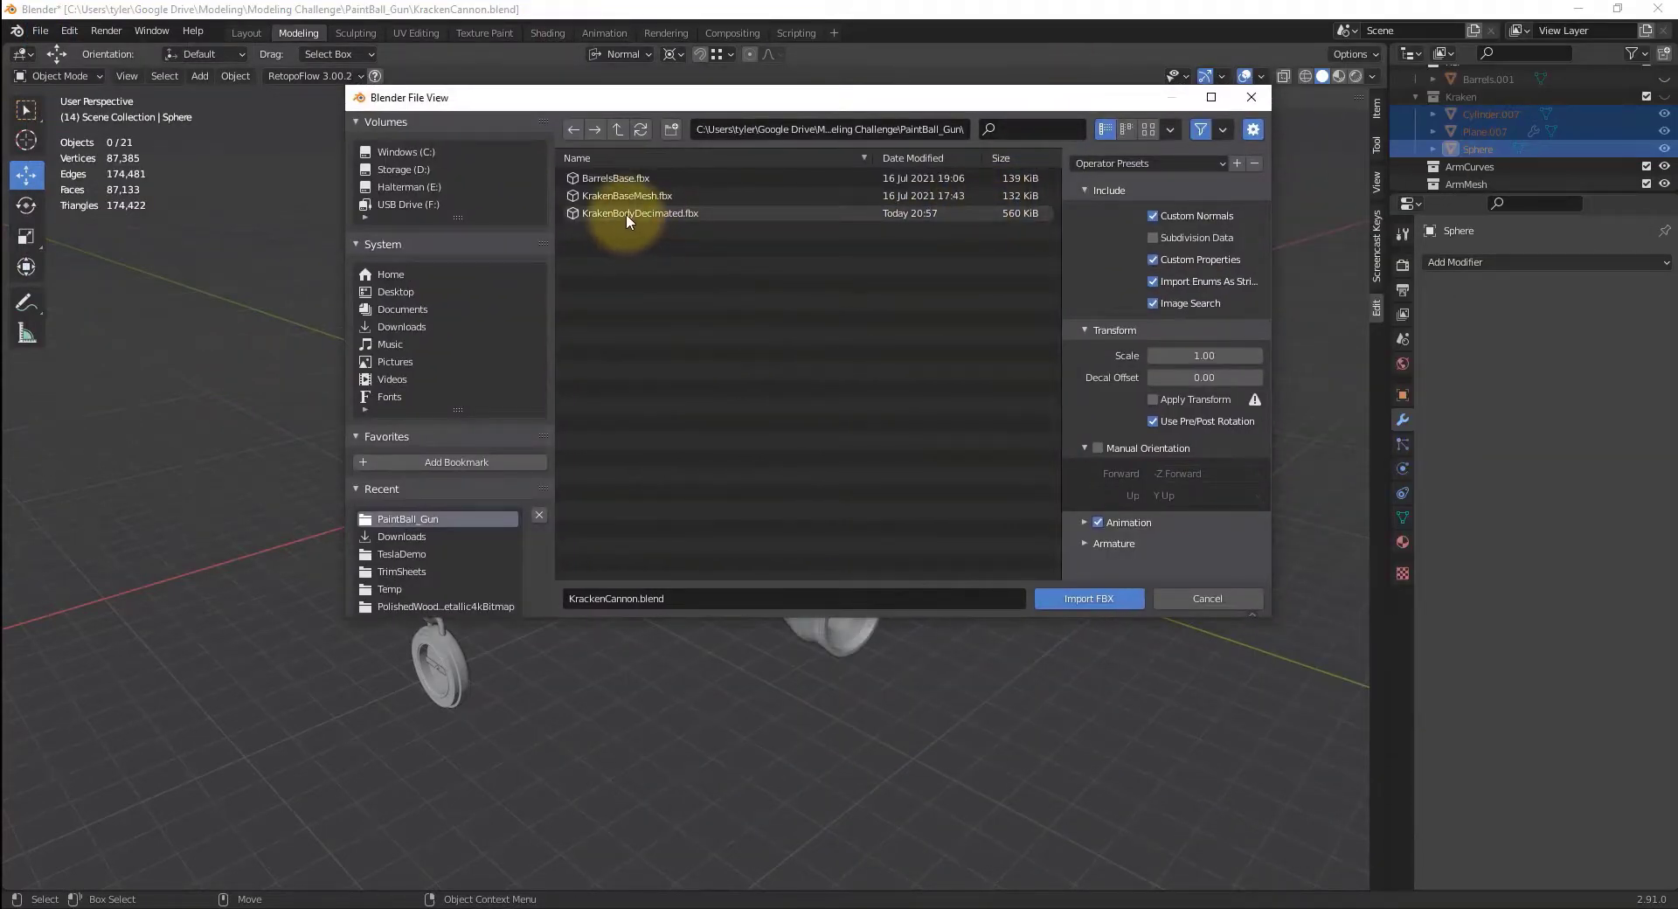
double_click(631, 215)
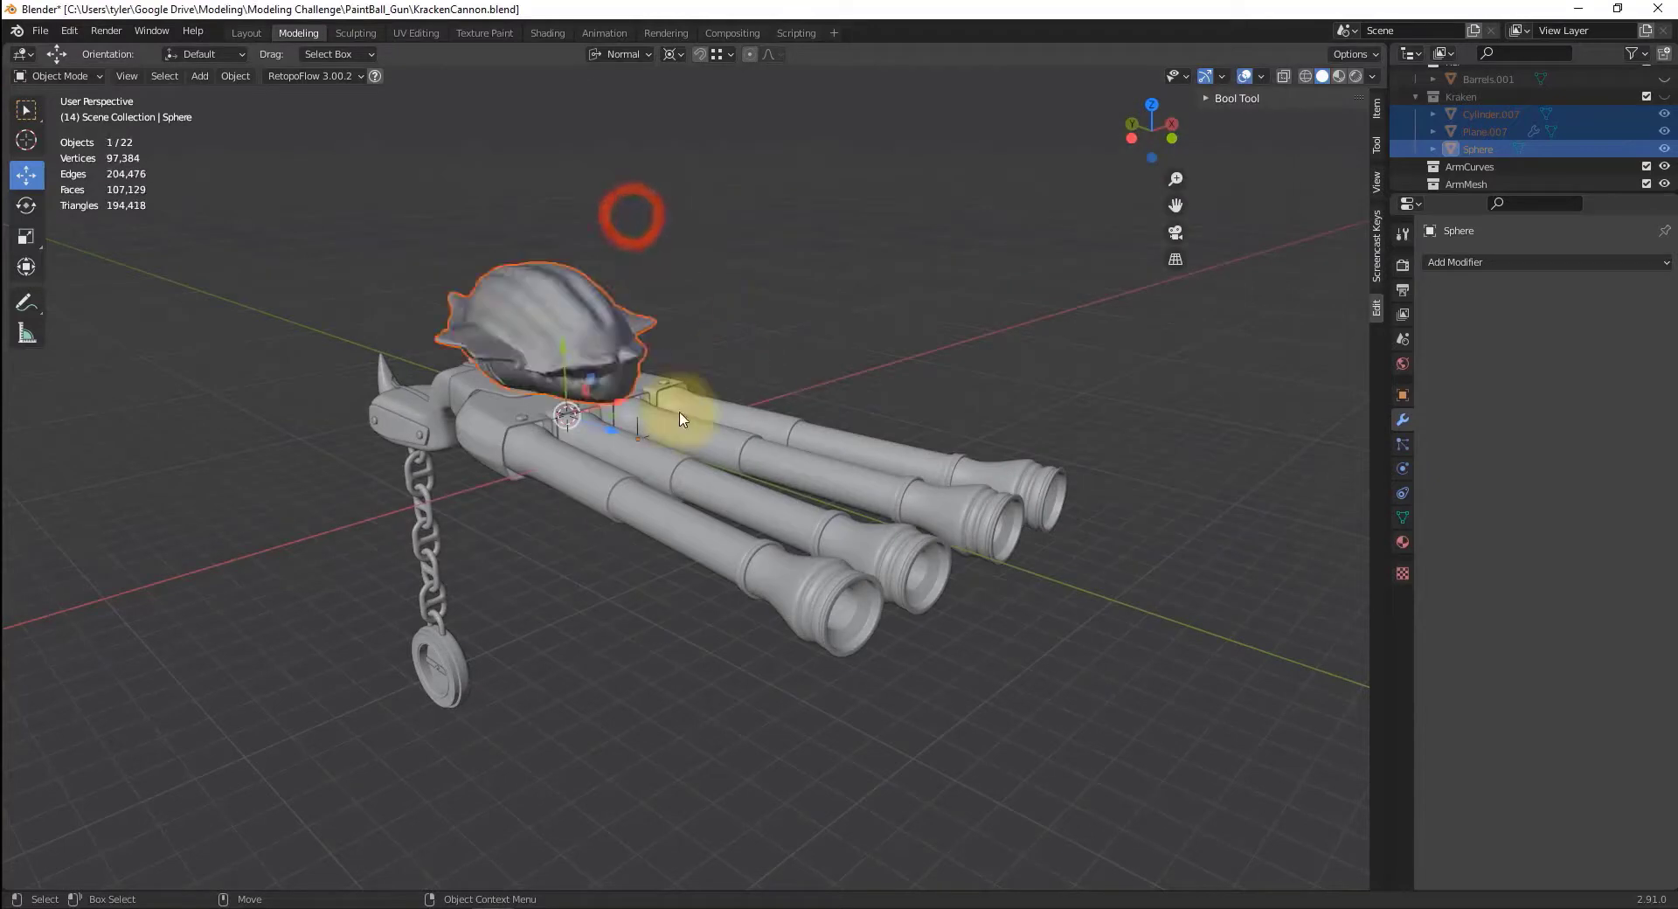
click(736, 325)
- Examine how the imported kraken head sits on the cannon from the front, side and above
scroll(594, 420, up, 3)
middle_drag(465, 610, 498, 580)
scroll(659, 487, up, 5)
scroll(685, 430, down, 4)
scroll(889, 266, up, 1)
scroll(961, 245, down, 2)
middle_drag(1036, 227, 837, 270)
scroll(754, 335, up, 4)
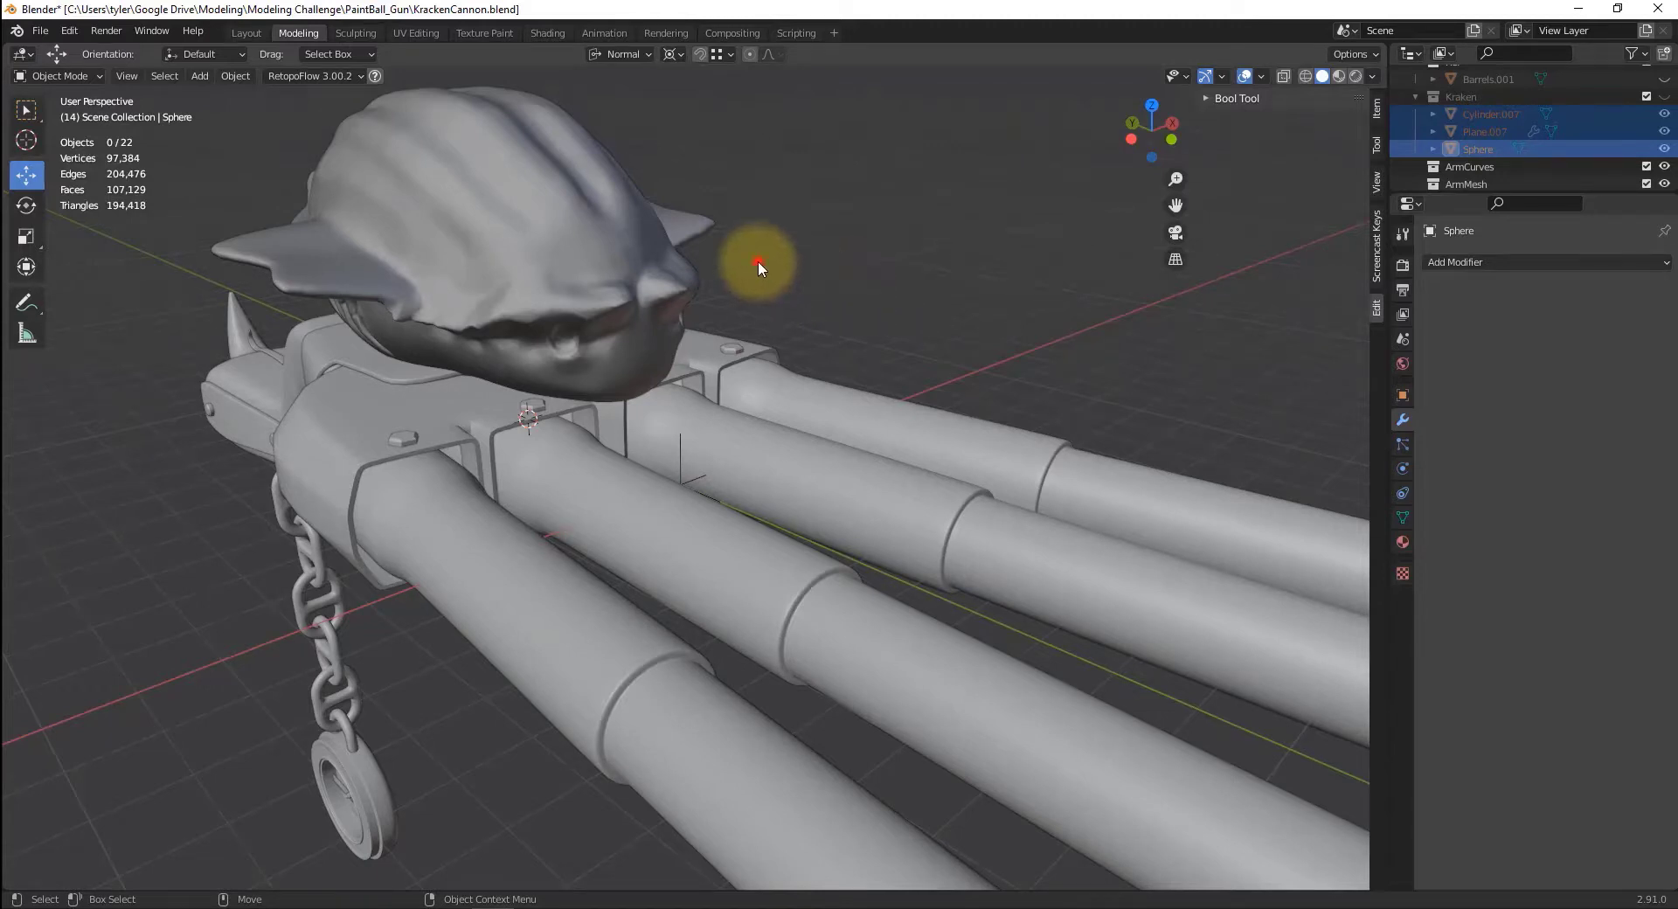
scroll(761, 262, down, 5)
middle_drag(837, 302, 461, 264)
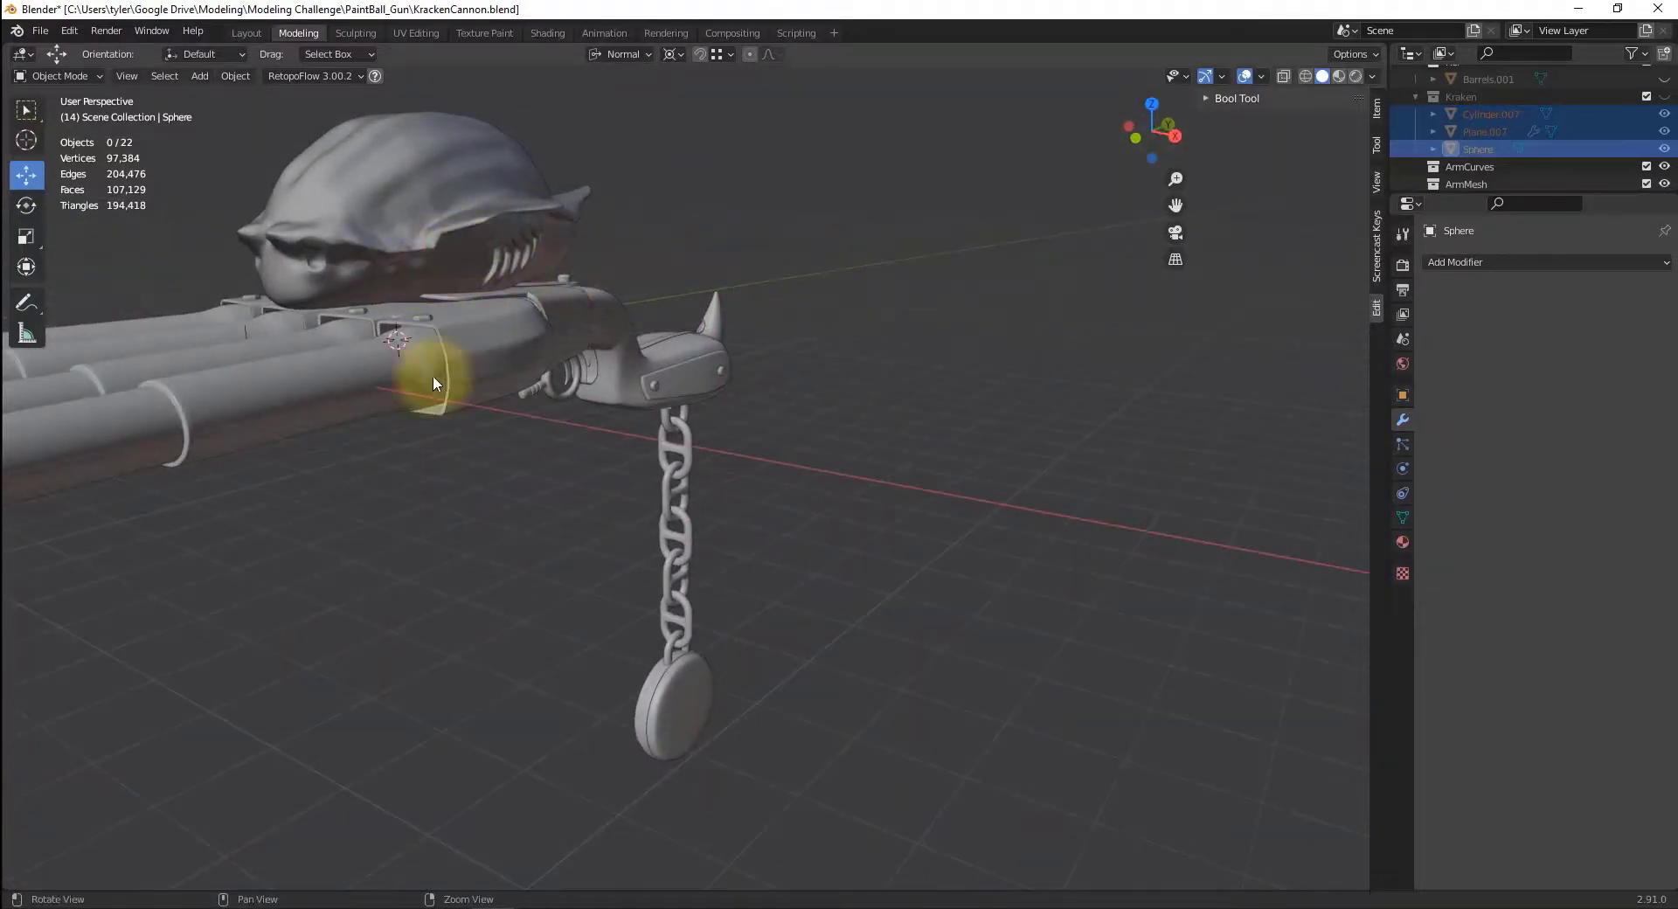
middle_drag(449, 515, 781, 491)
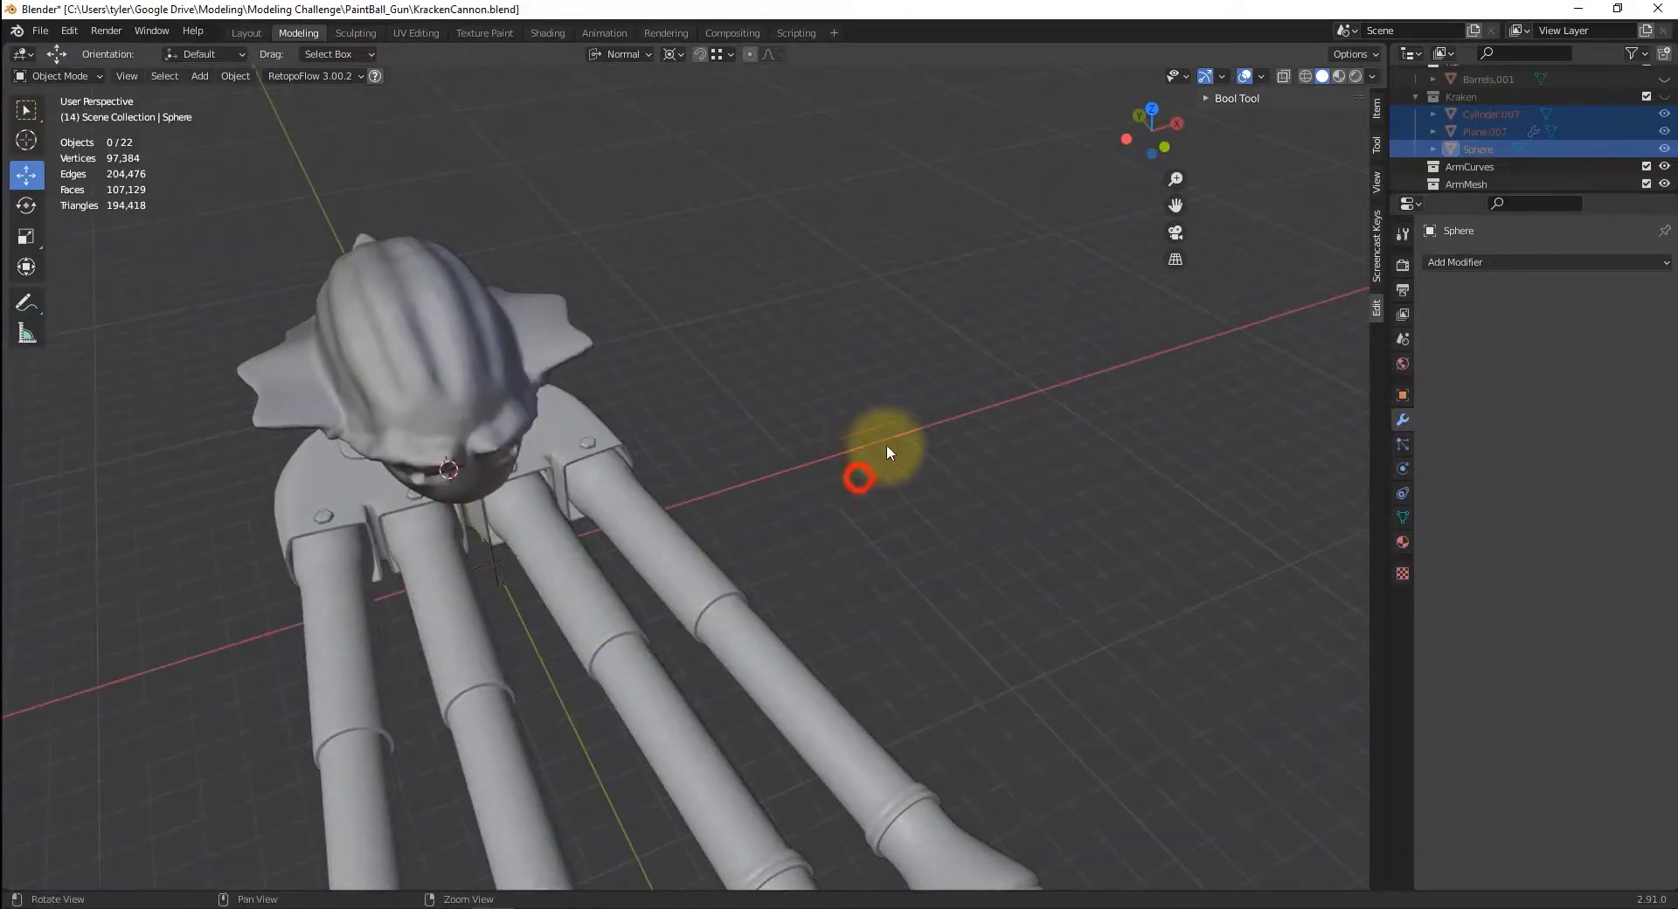
- Frame the kraken head in the top view and make the ArmCurves collection active
key(grave)
click(968, 349)
drag(745, 273, 1019, 321)
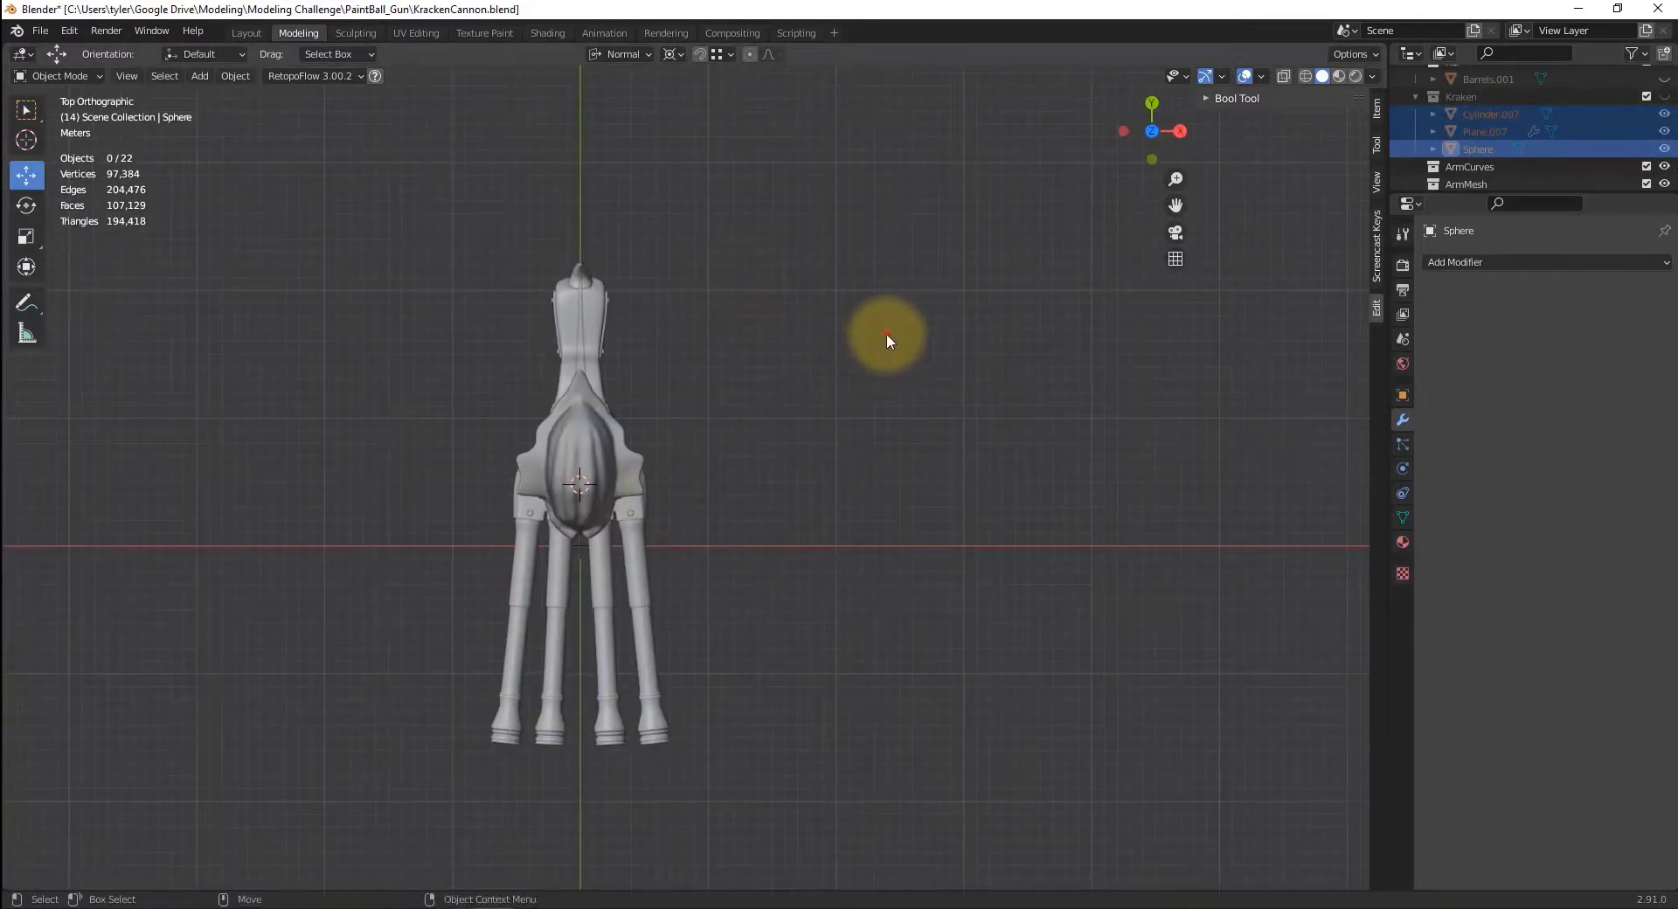
scroll(696, 563, up, 6)
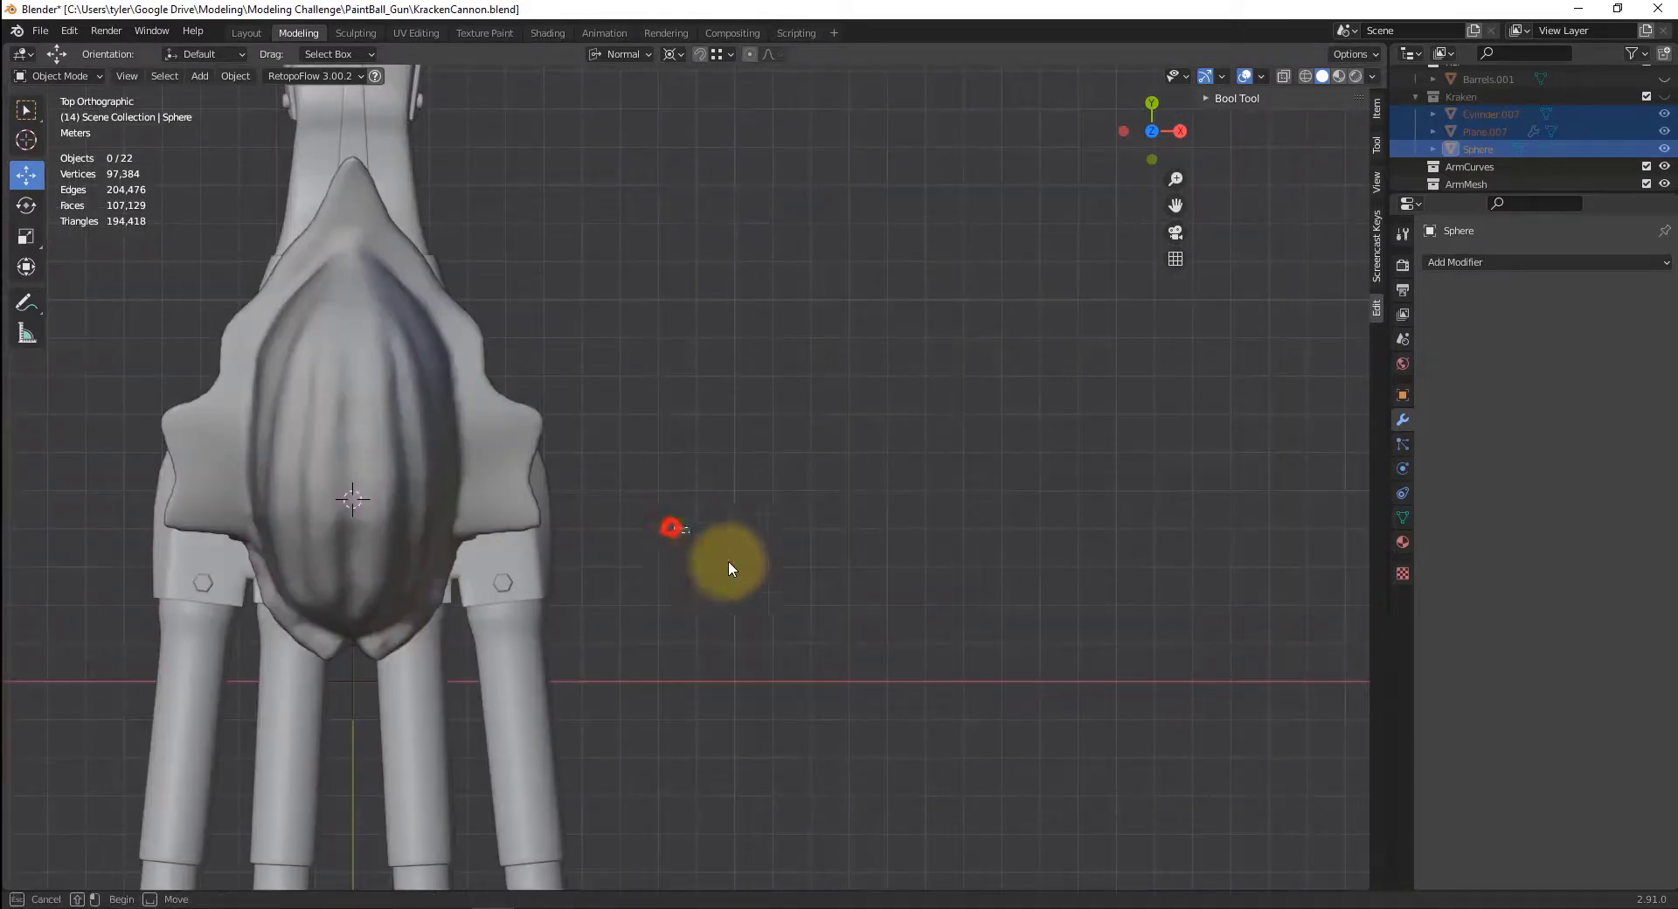
shift+middle_drag(690, 526, 916, 494)
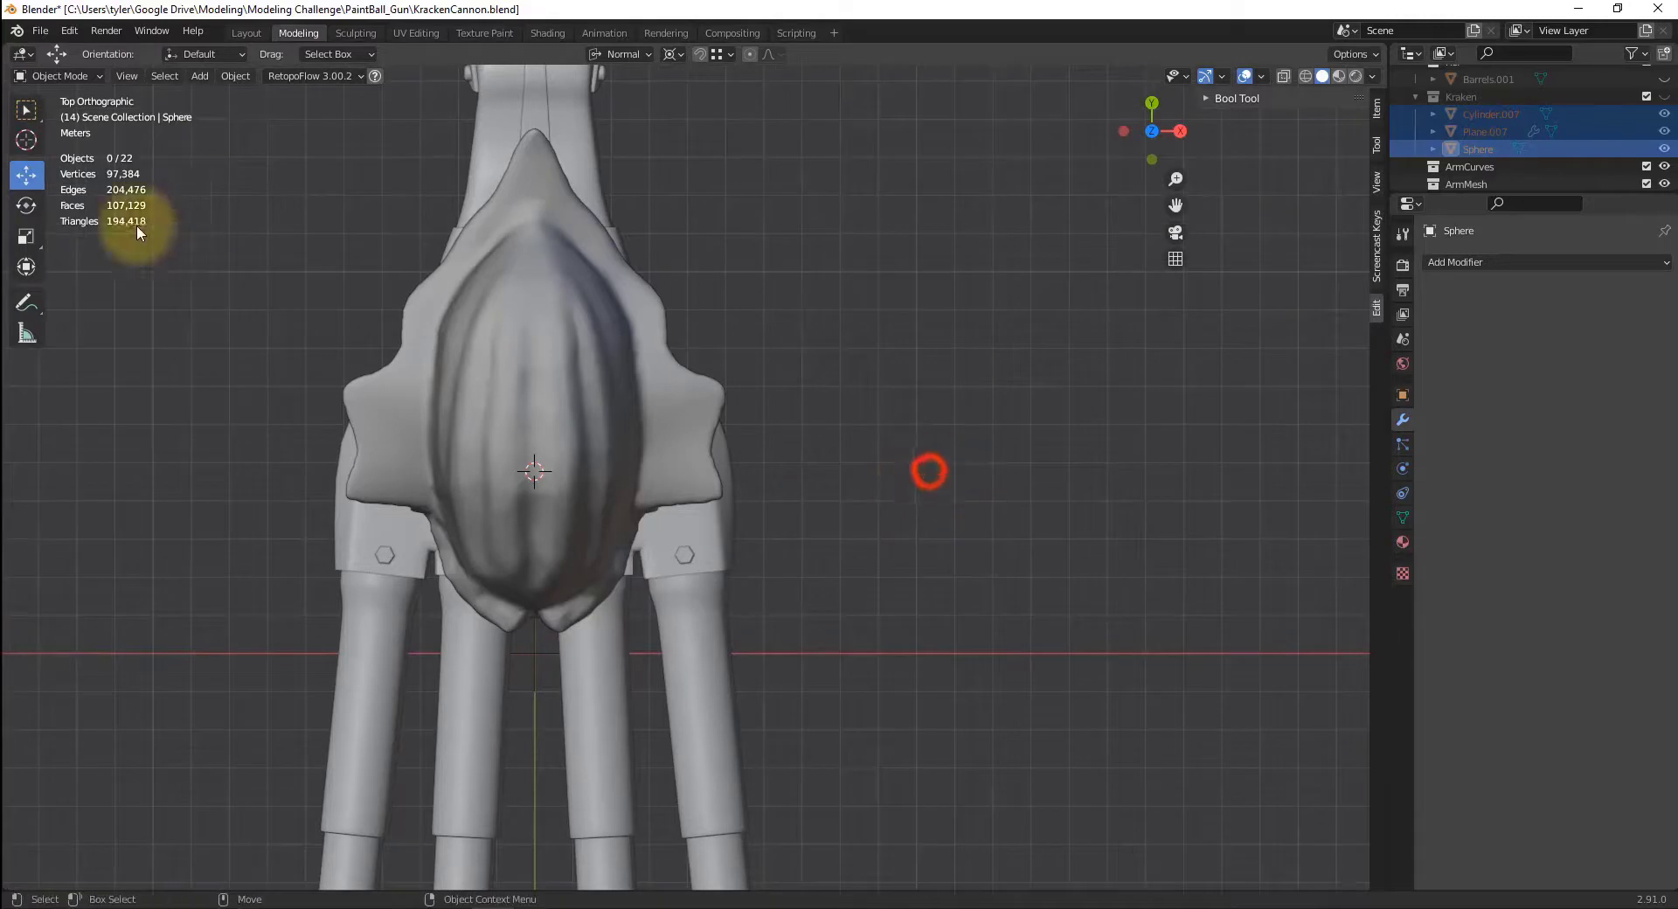
click(201, 76)
click(200, 75)
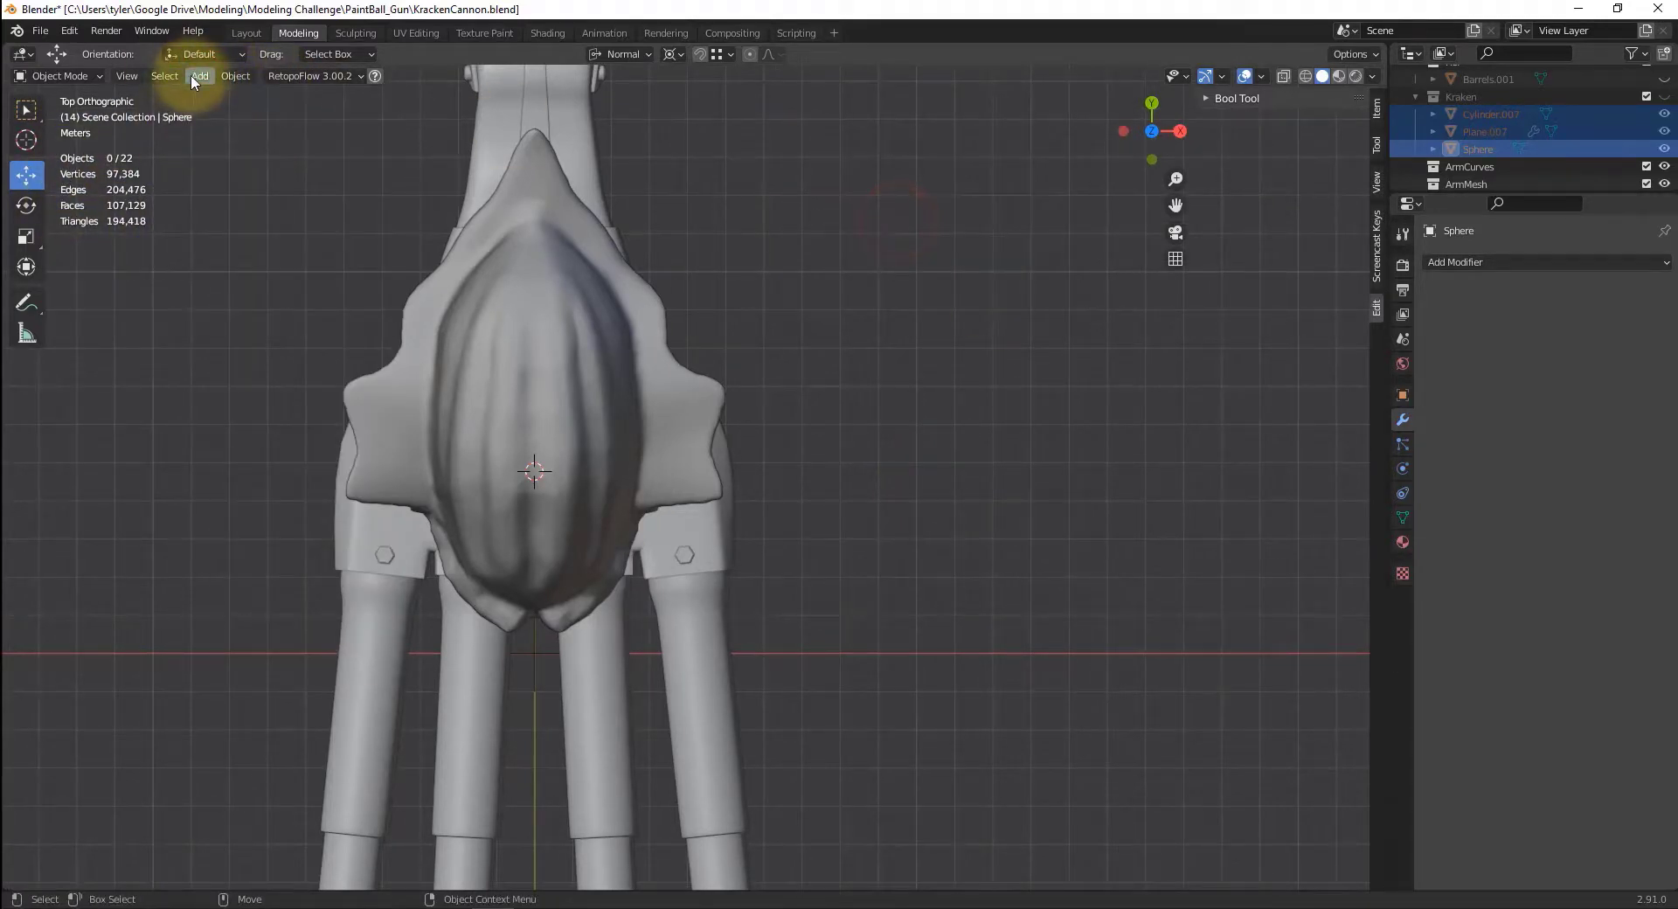
click(1473, 184)
scroll(1475, 185, down, 1)
click(1468, 143)
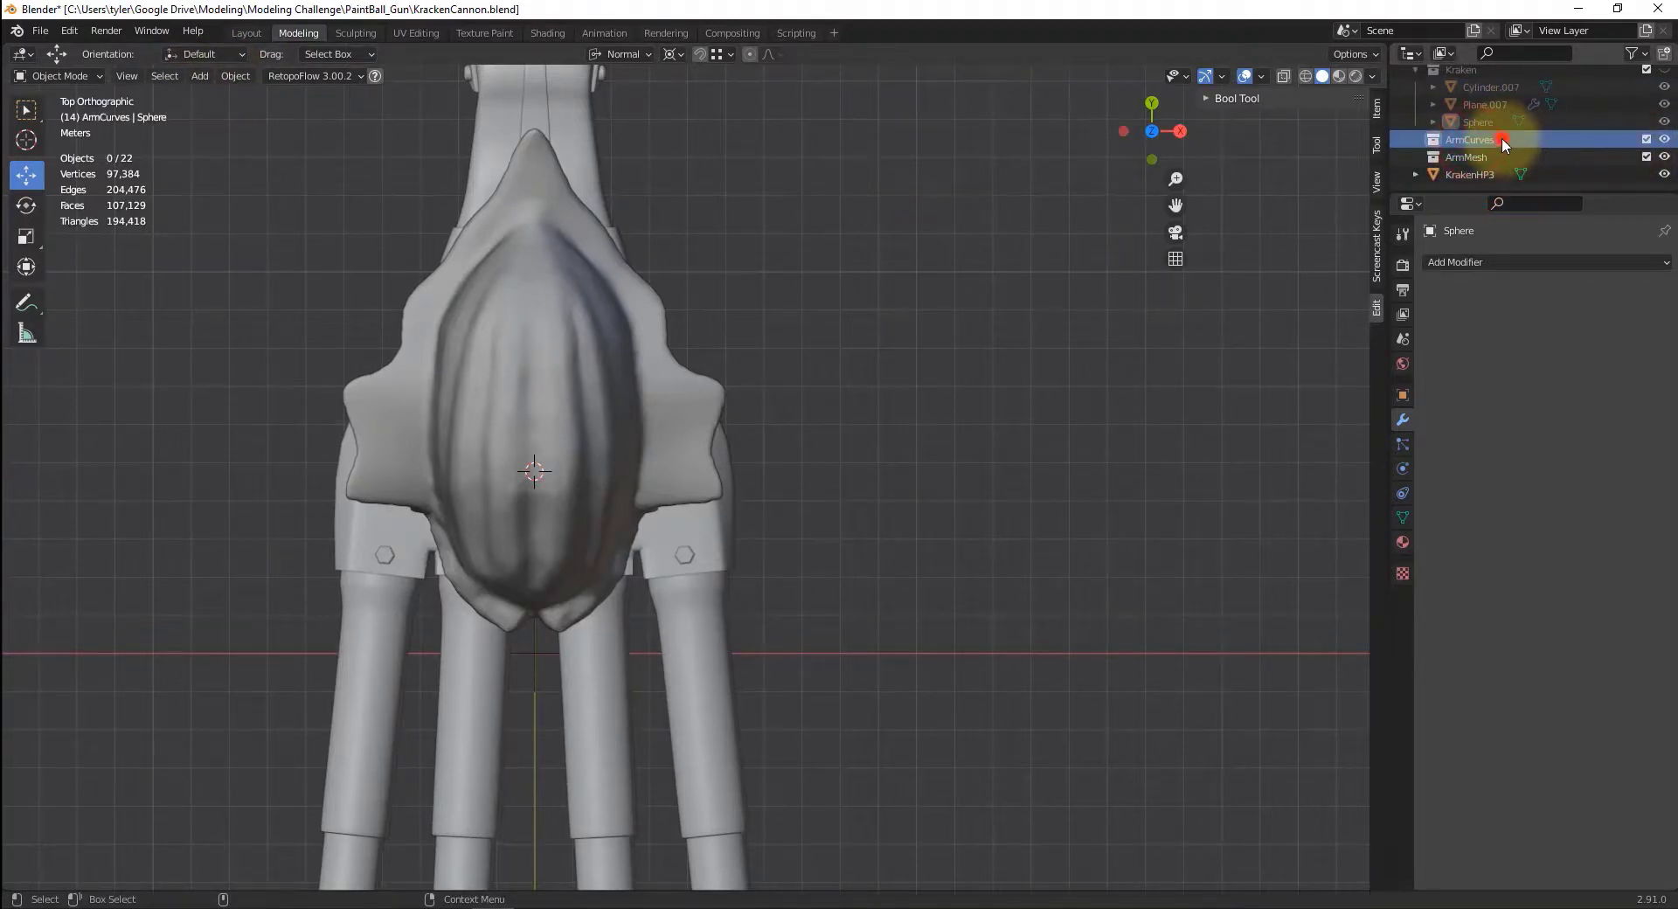
- Add a NURBS path curve to the ArmCurves collection
click(200, 76)
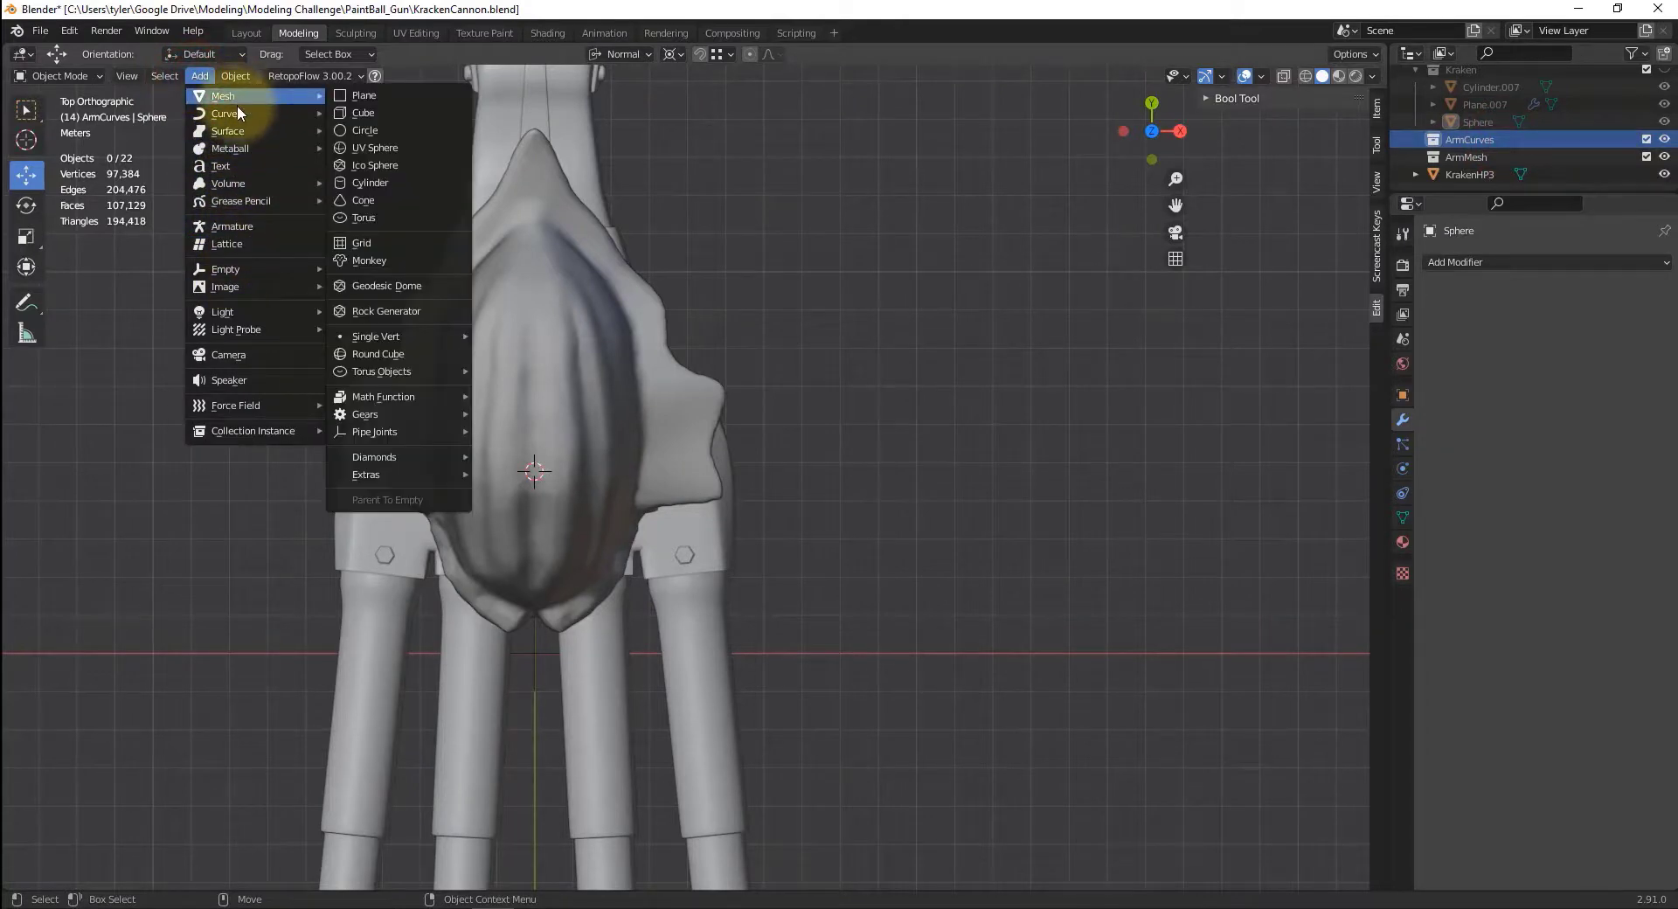
mouse_move(238, 109)
click(369, 191)
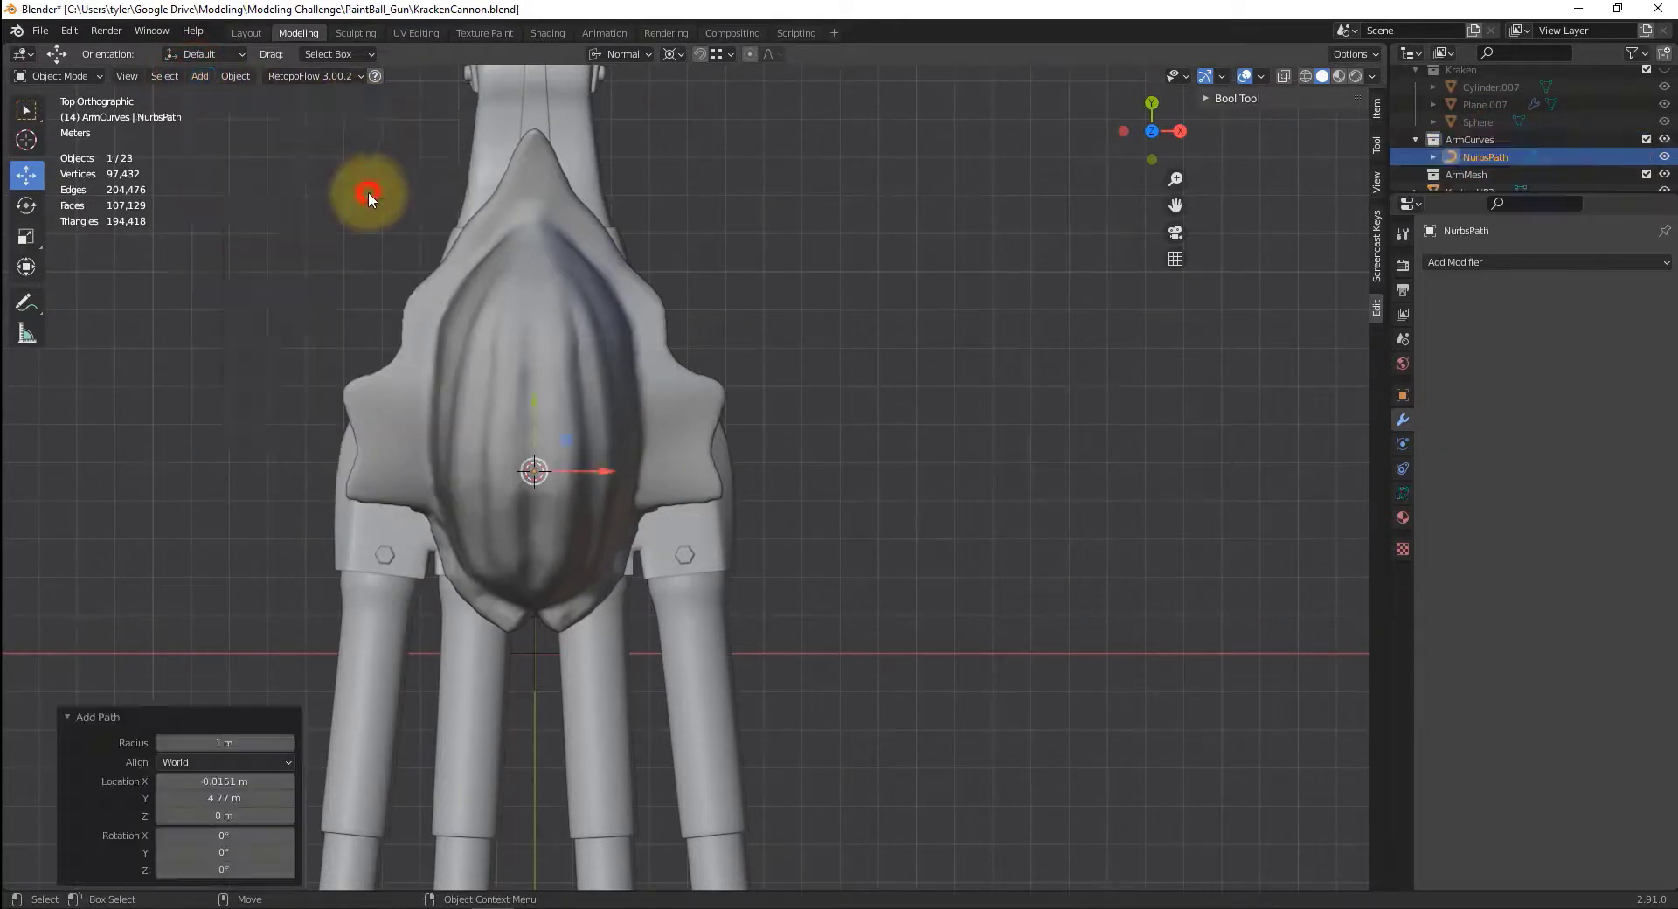
- Reveal the new path through the mesh with X-ray and move it along X, clear of the cannon's side
key(alt+z)
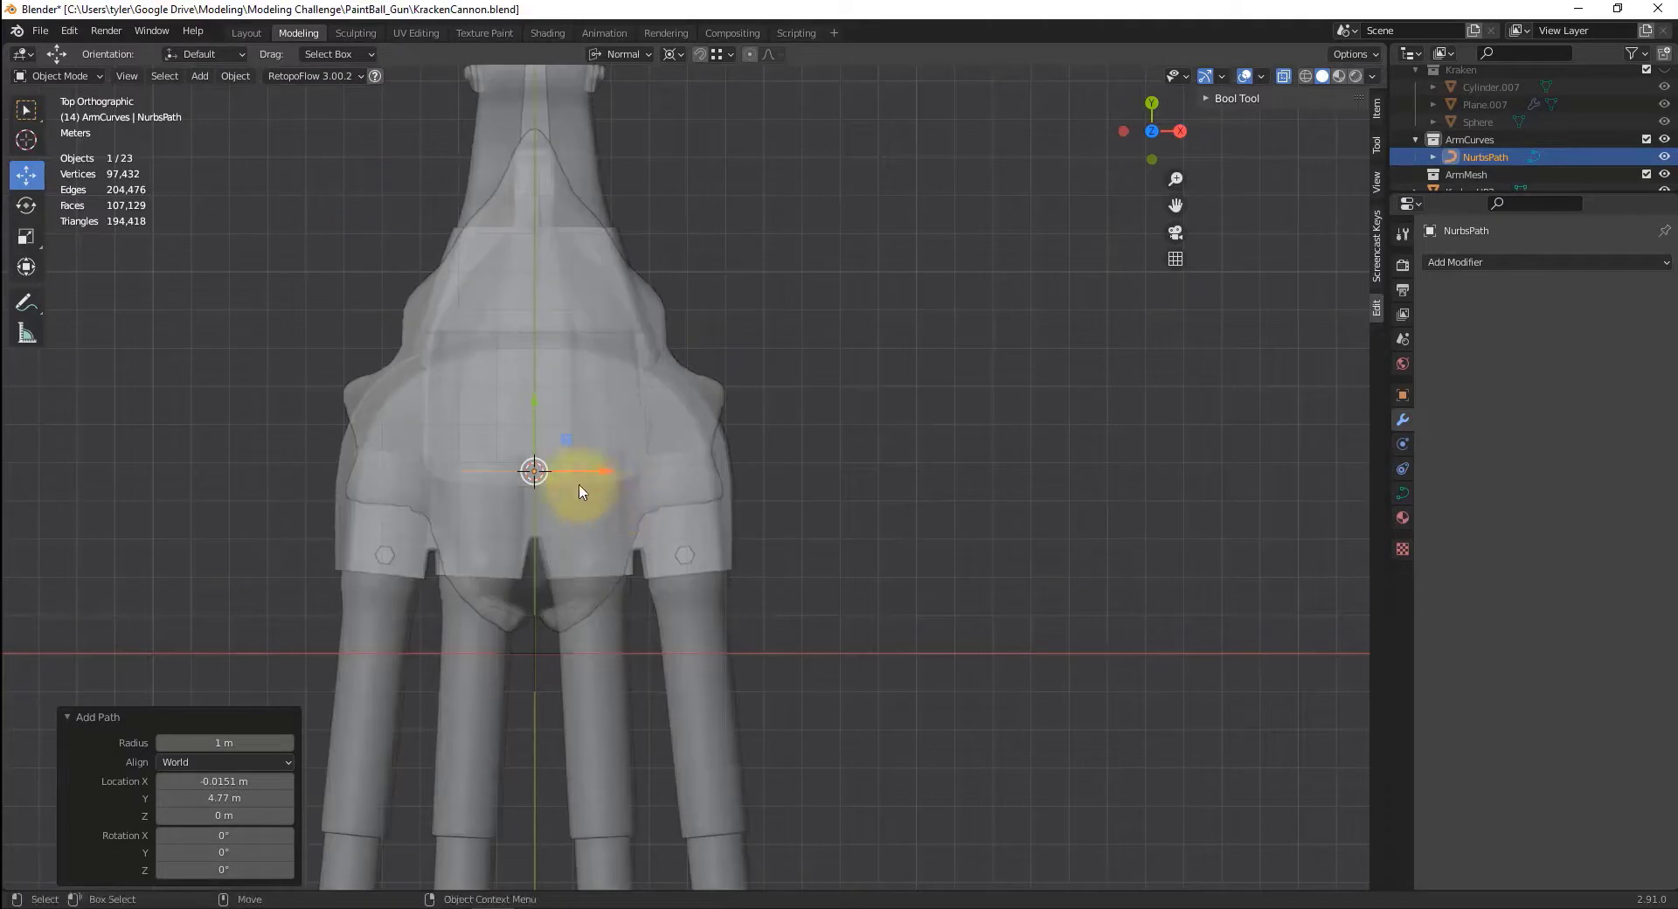
drag(630, 473, 1013, 477)
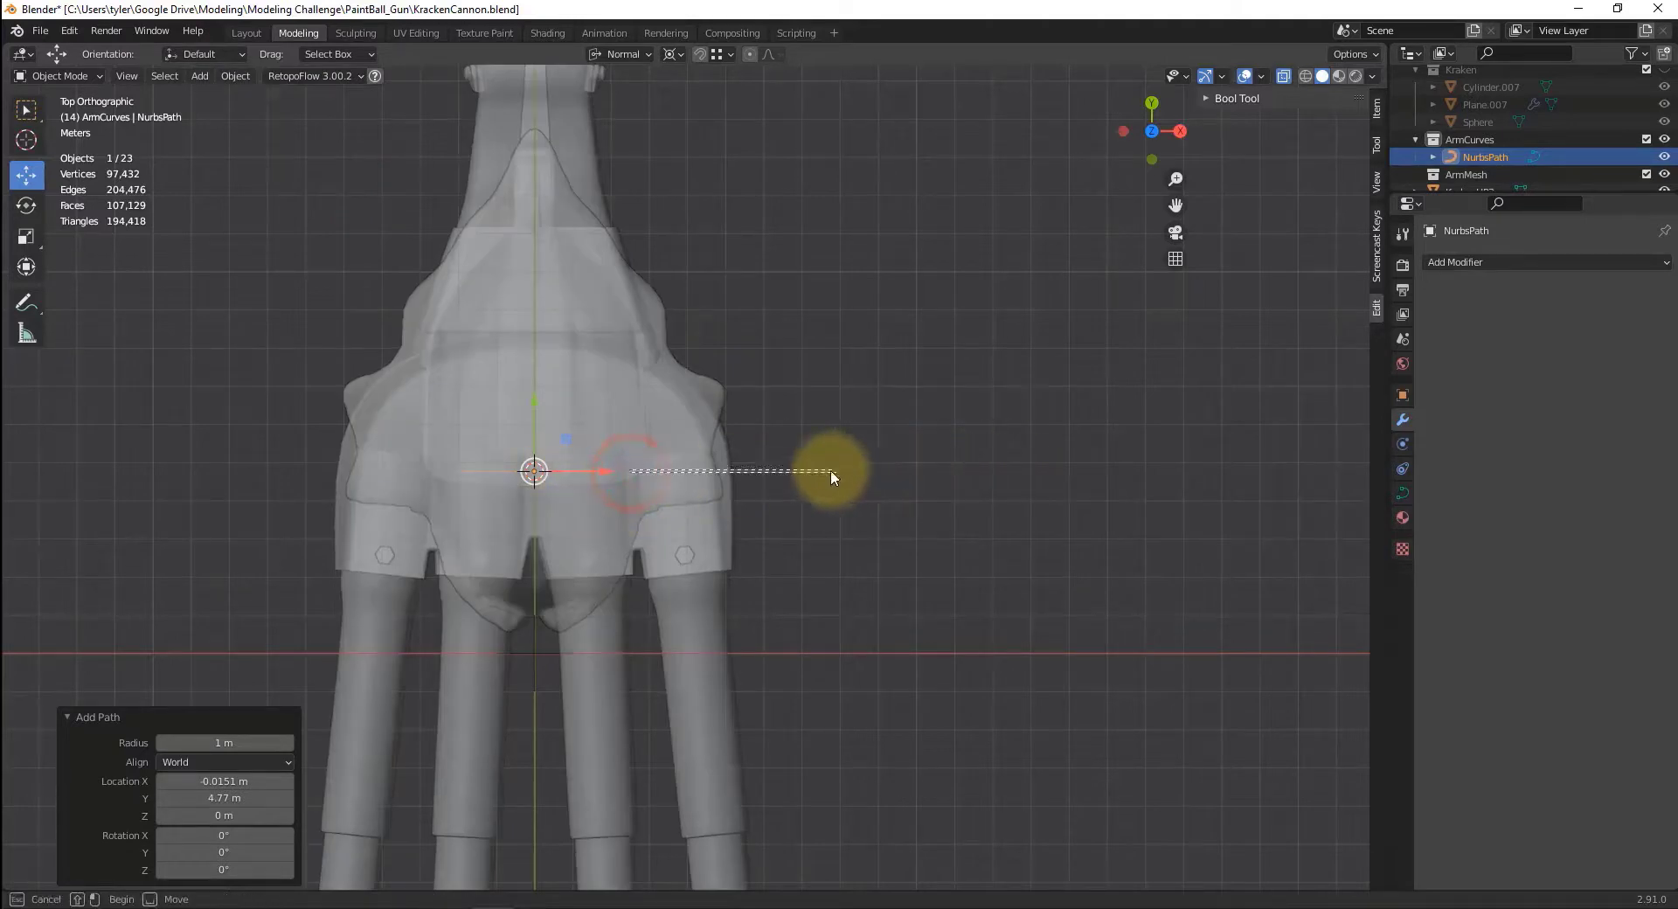
drag(290, 461, 290, 461)
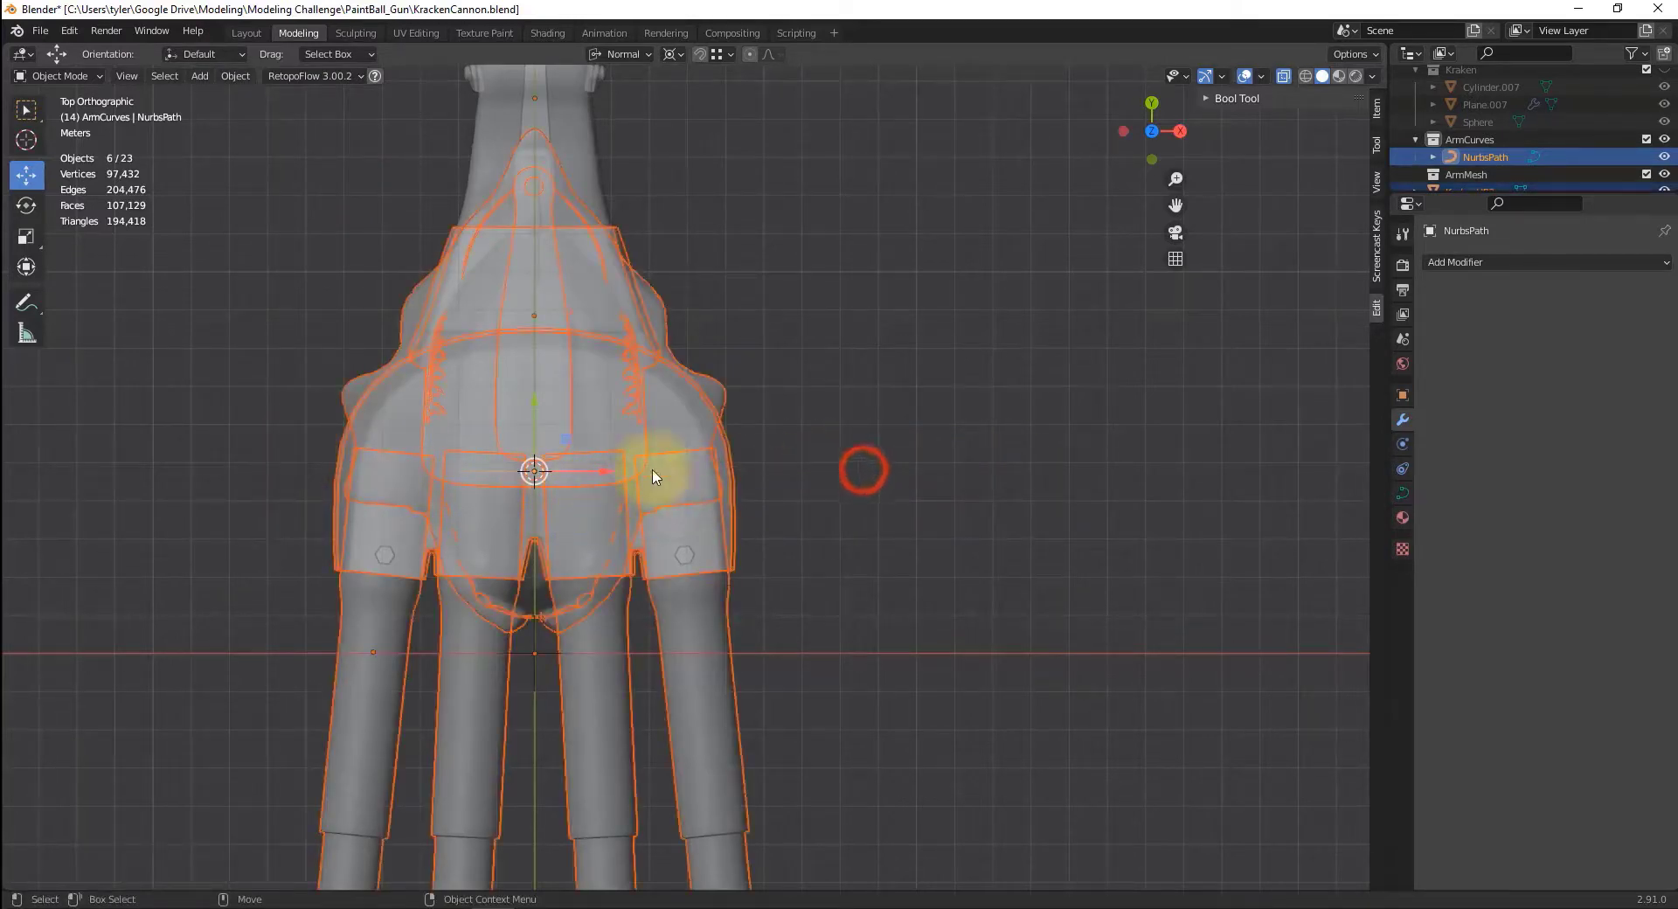
click(1346, 386)
click(1479, 159)
drag(599, 469, 929, 485)
- Subdivide all segments of the path in Edit Mode and turn X-ray off
scroll(930, 486, up, 3)
key(Tab)
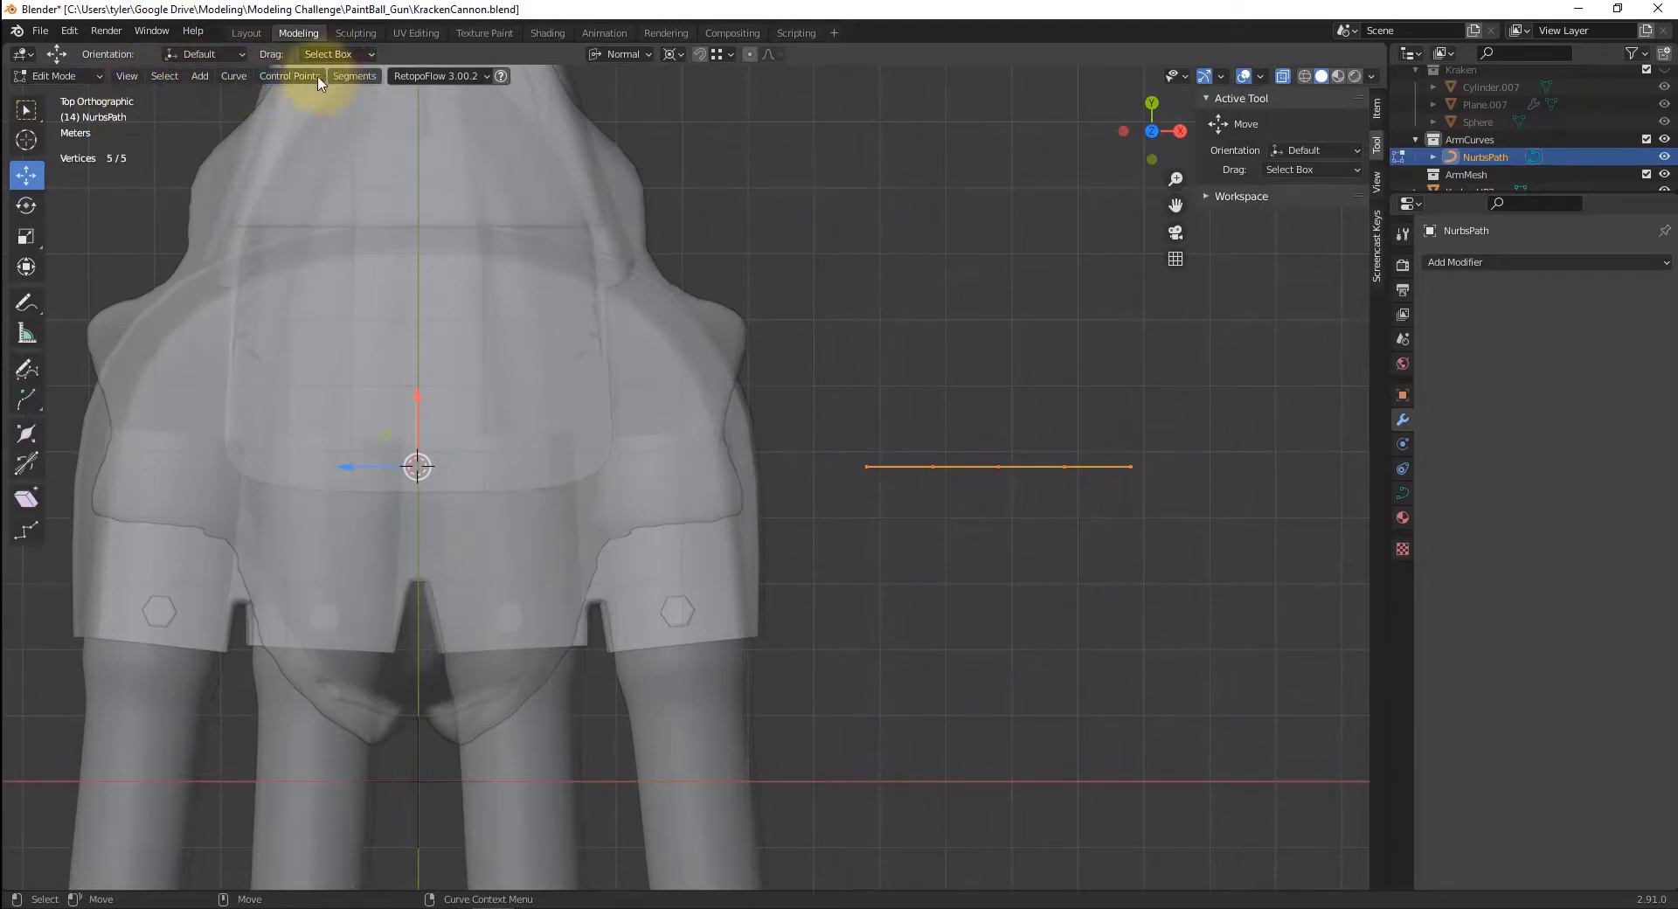
click(350, 78)
click(363, 83)
key(b)
drag(1116, 444, 832, 511)
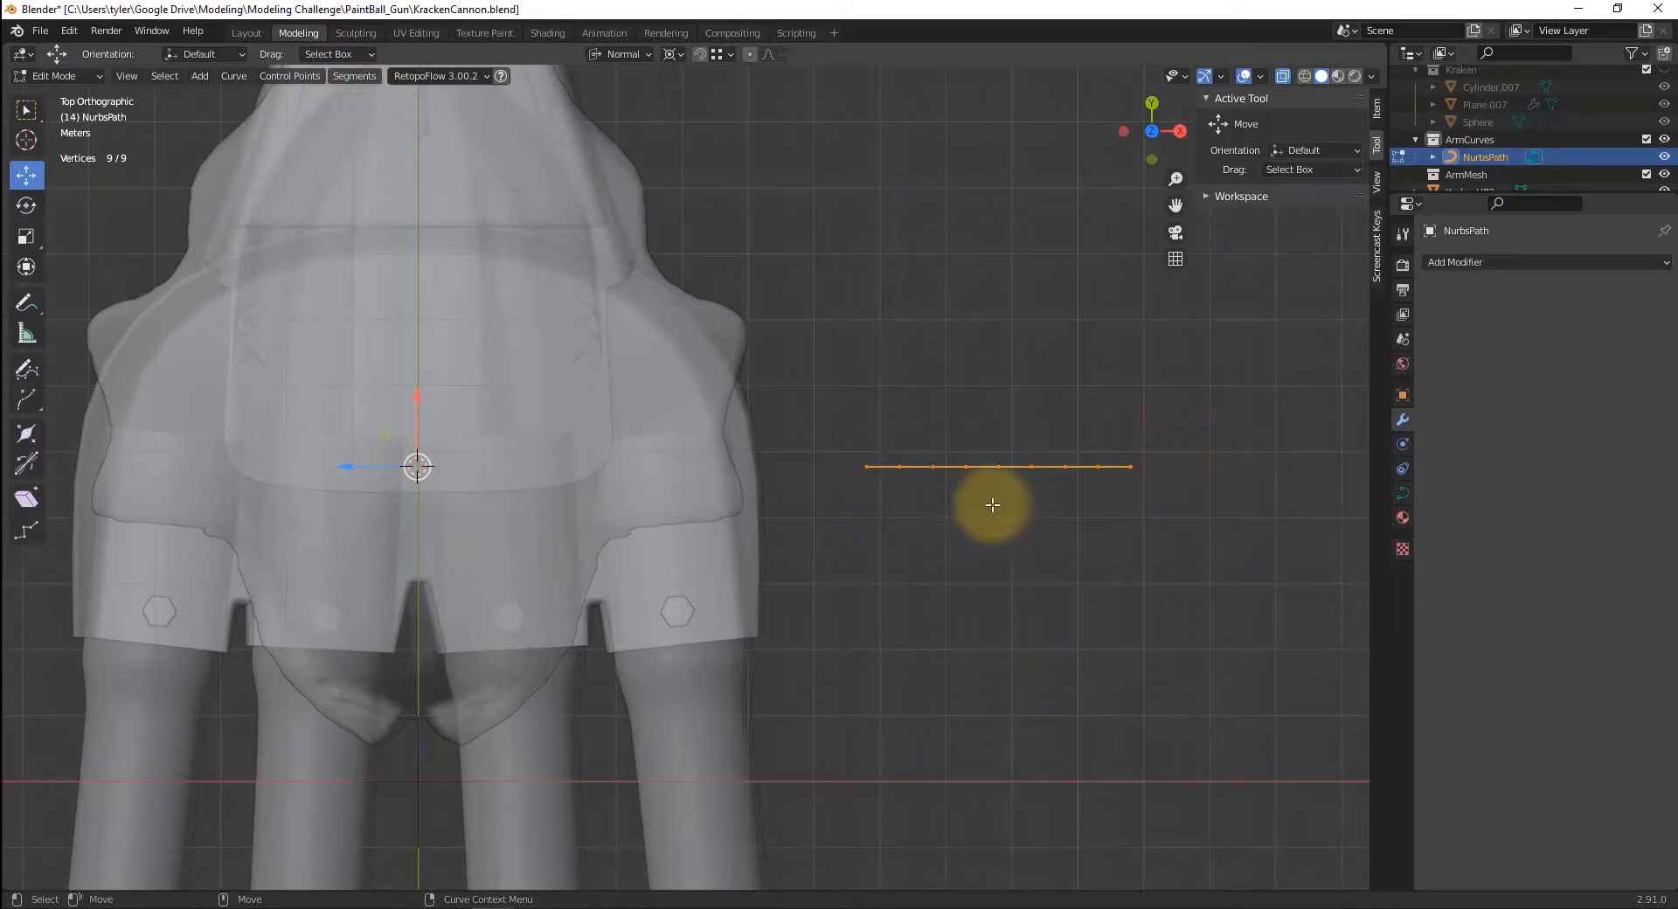
key(alt+z)
drag(1172, 441, 816, 482)
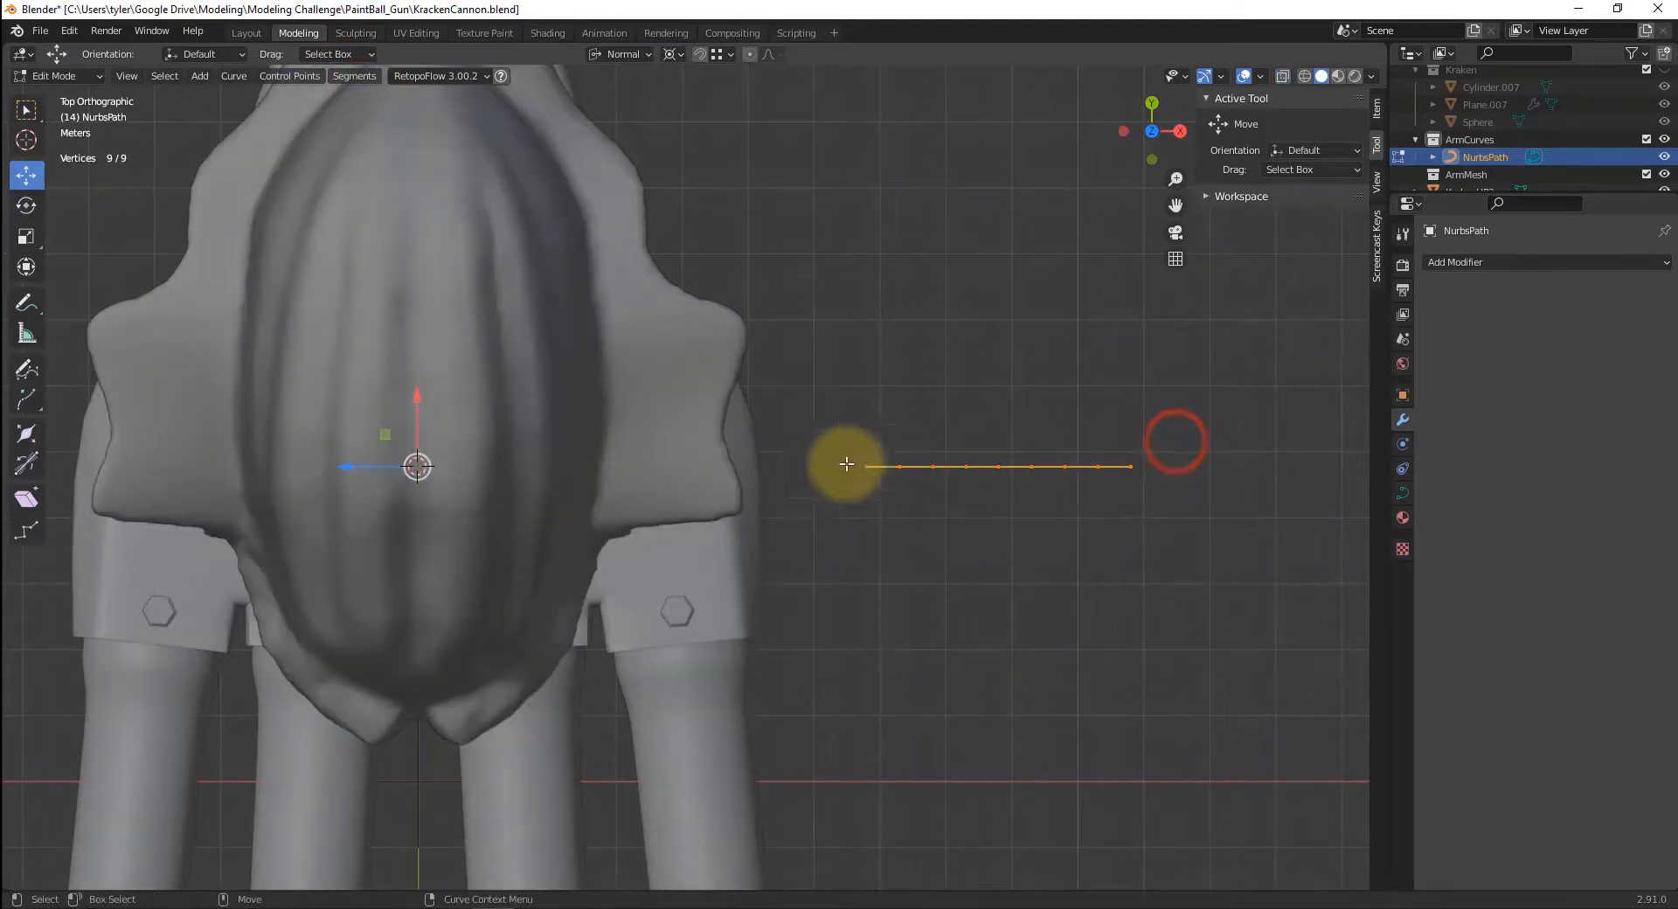
- Set the pivot to Bounding Box Center and scale the whole path by about 2.44
click(669, 56)
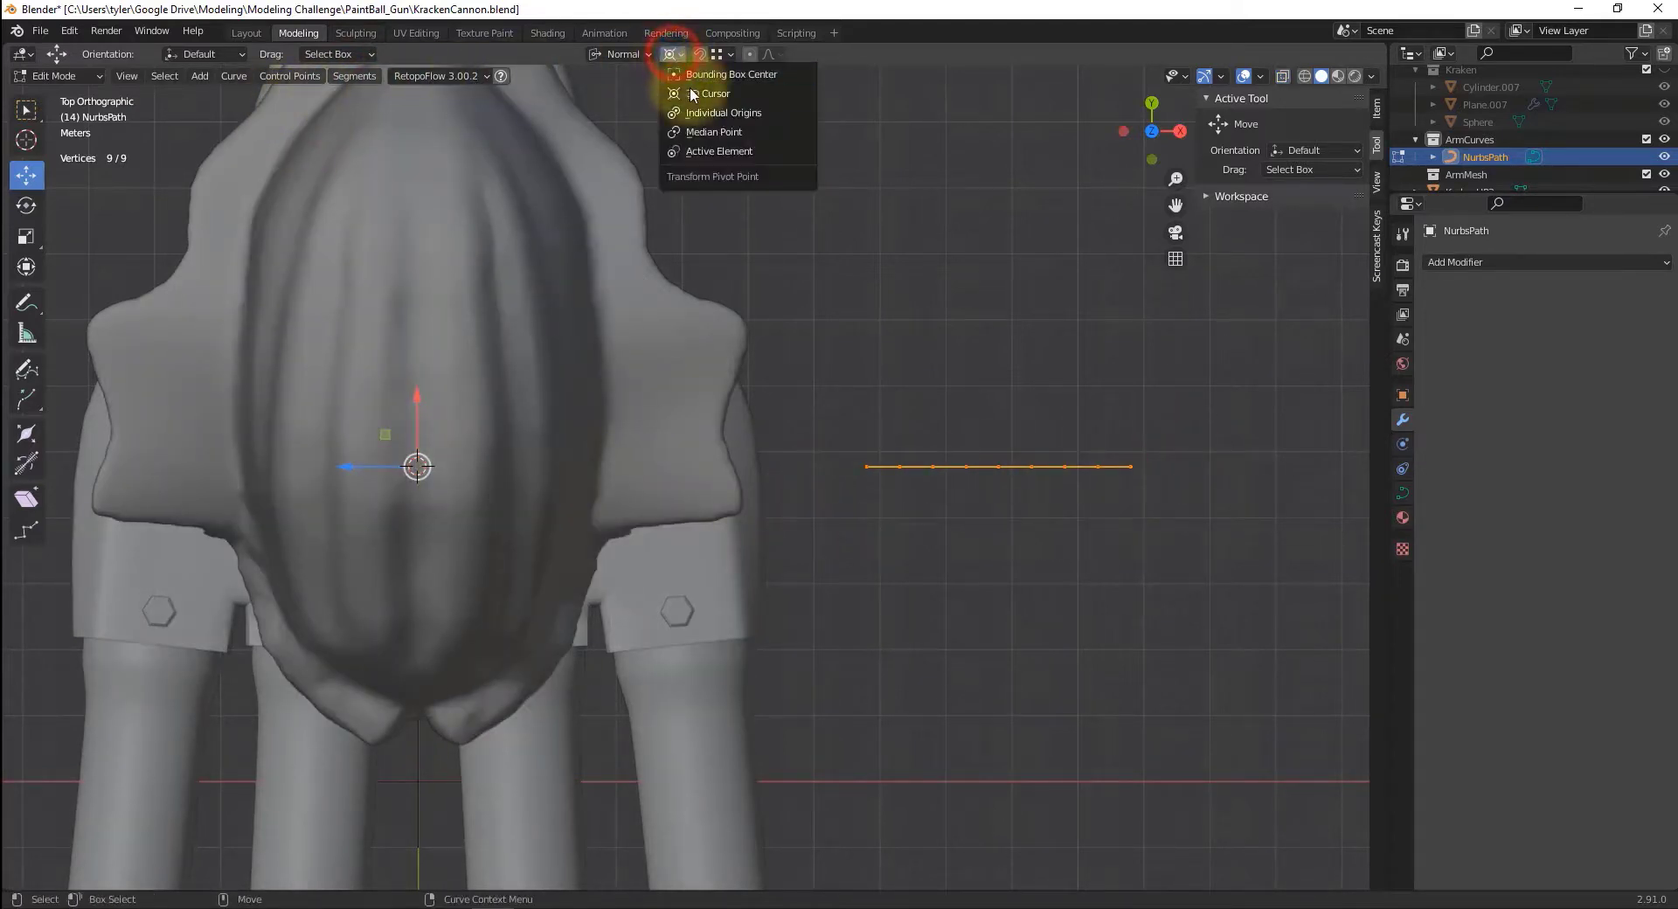
click(695, 84)
key(shift+space)
key(s)
drag(1054, 415, 1130, 370)
key(shift+space)
key(g)
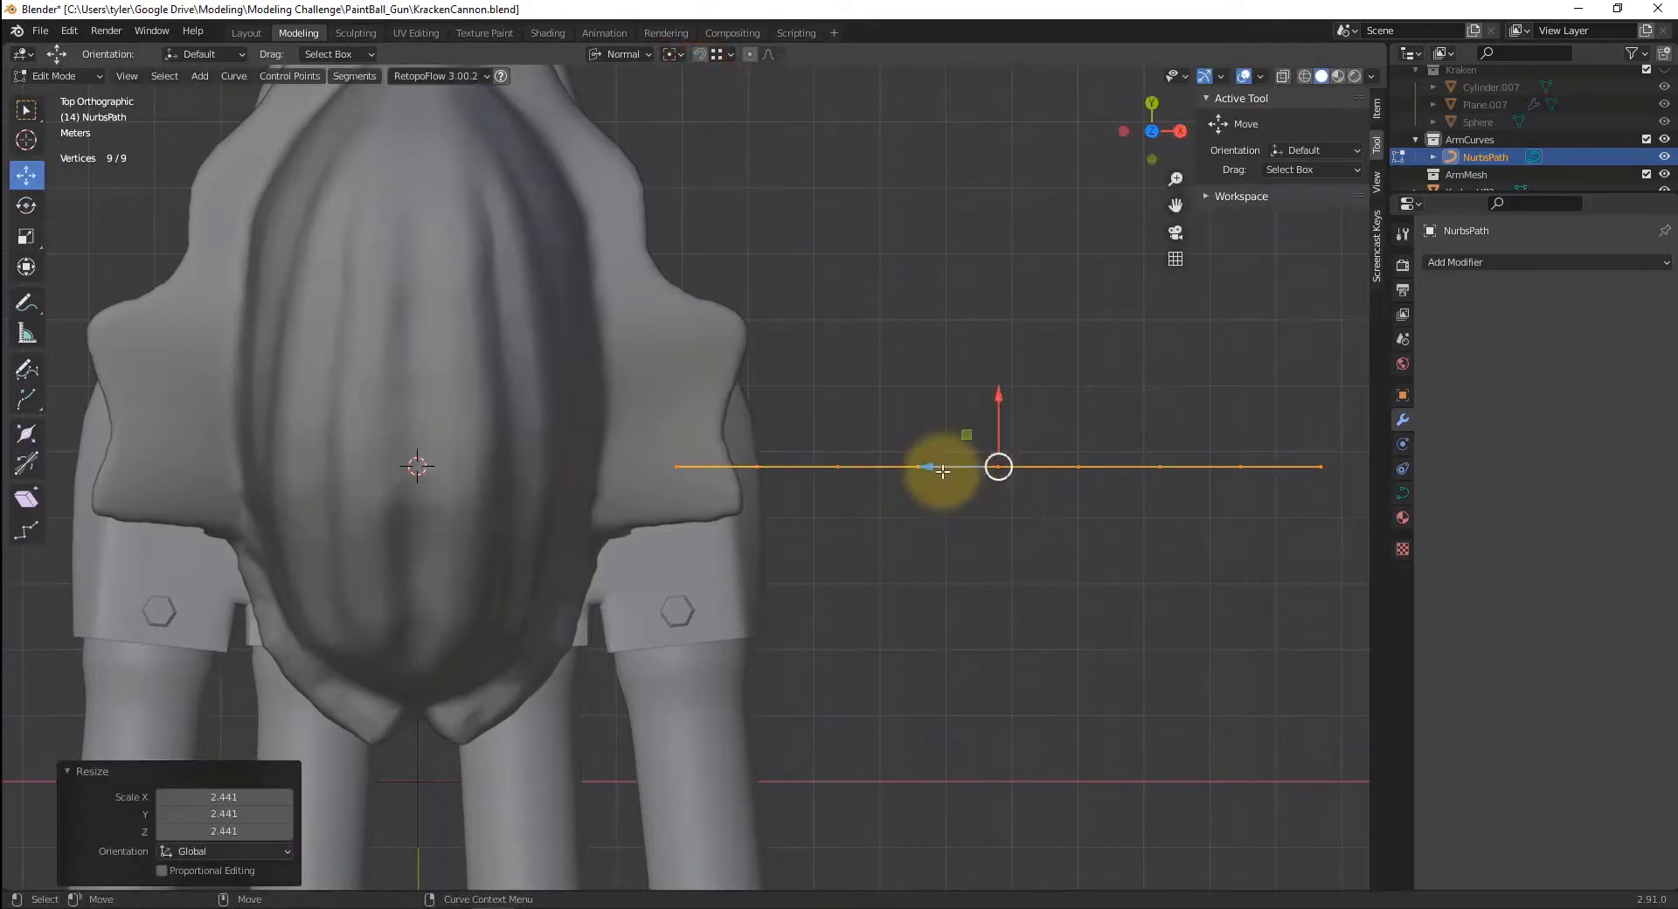
- Move the path about 1.67 m toward the kraken head, shift it forward, and raise it about 2.06 m to mouth height
drag(932, 465, 817, 486)
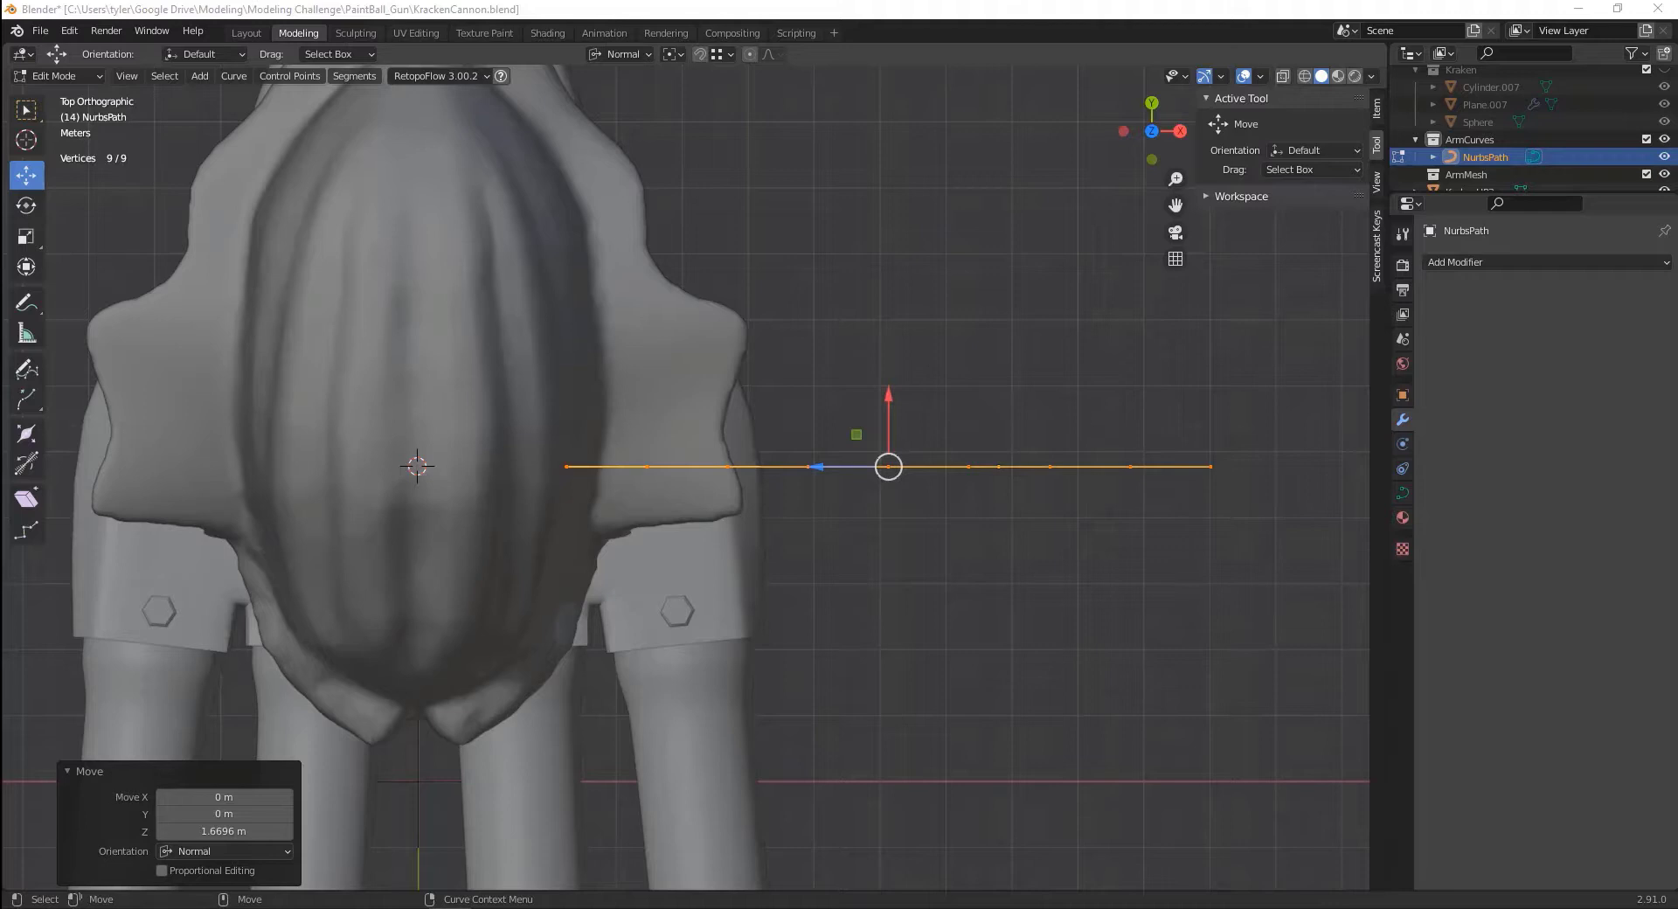
scroll(782, 511, down, 1)
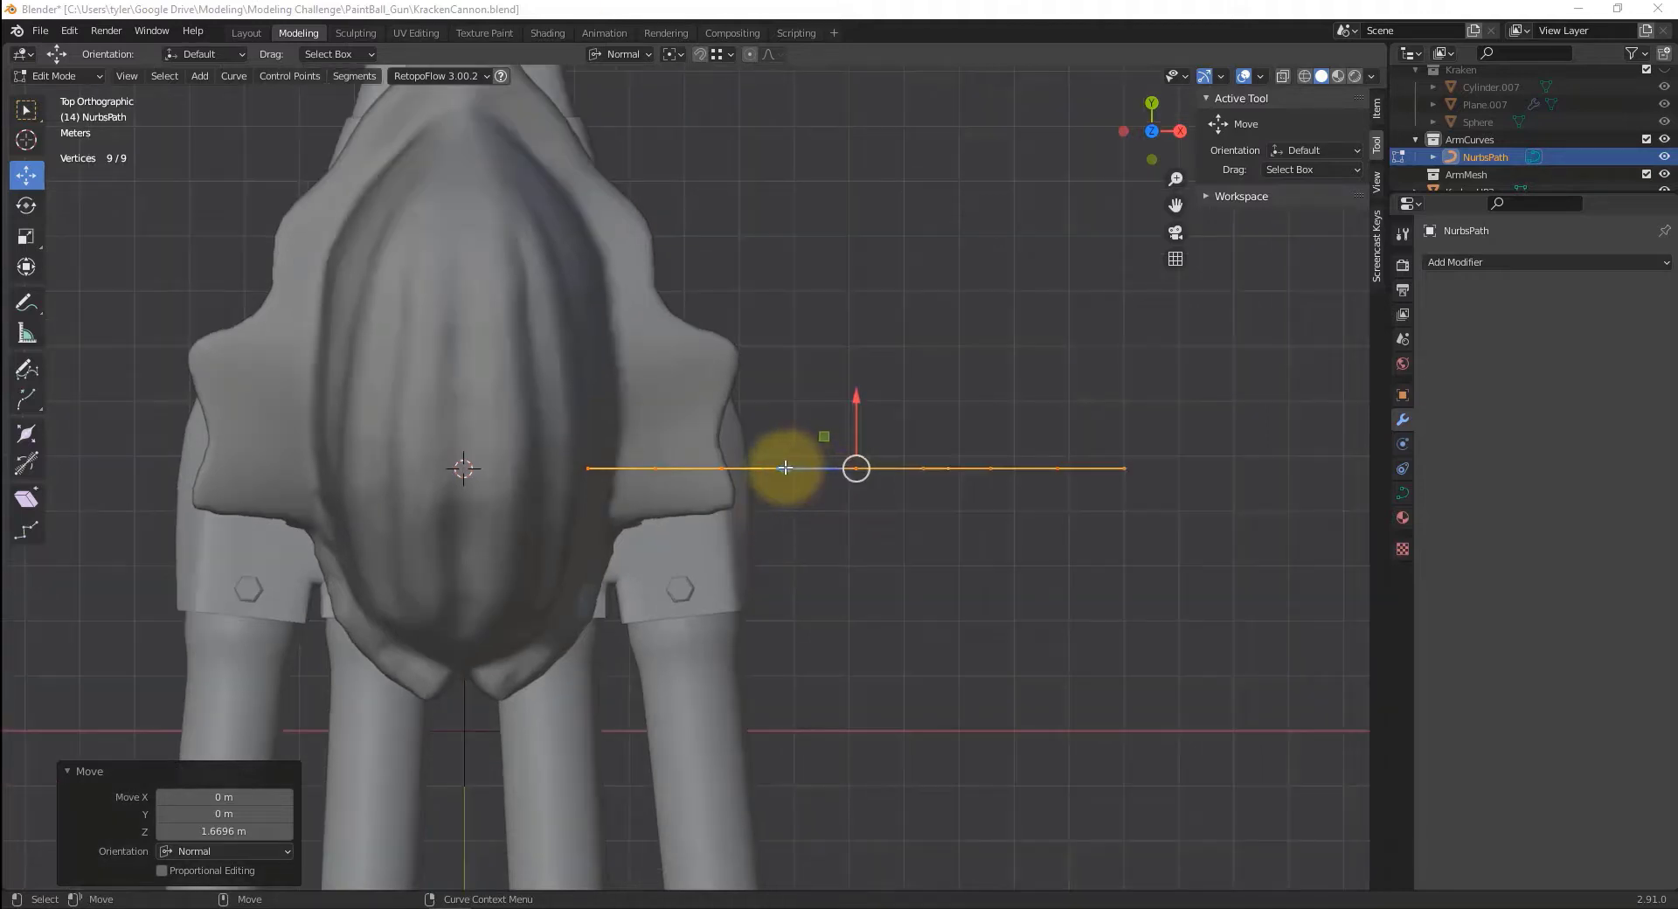
drag(785, 469, 781, 467)
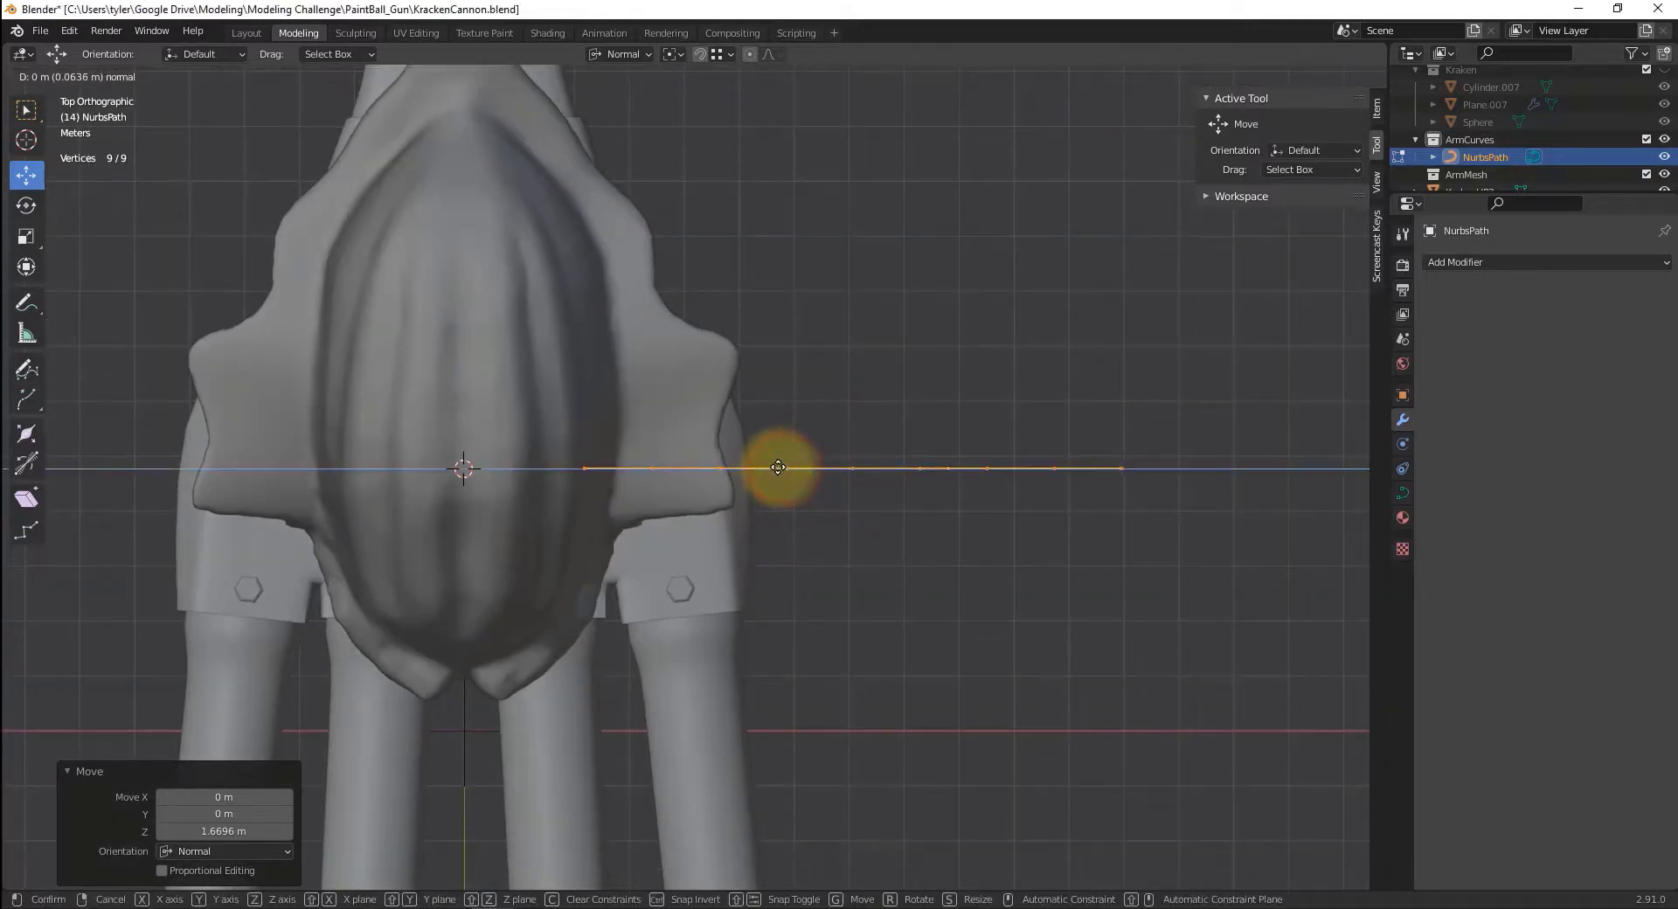
drag(849, 395, 830, 617)
middle_drag(810, 610, 844, 540)
drag(894, 425, 900, 294)
middle_drag(935, 321, 1011, 359)
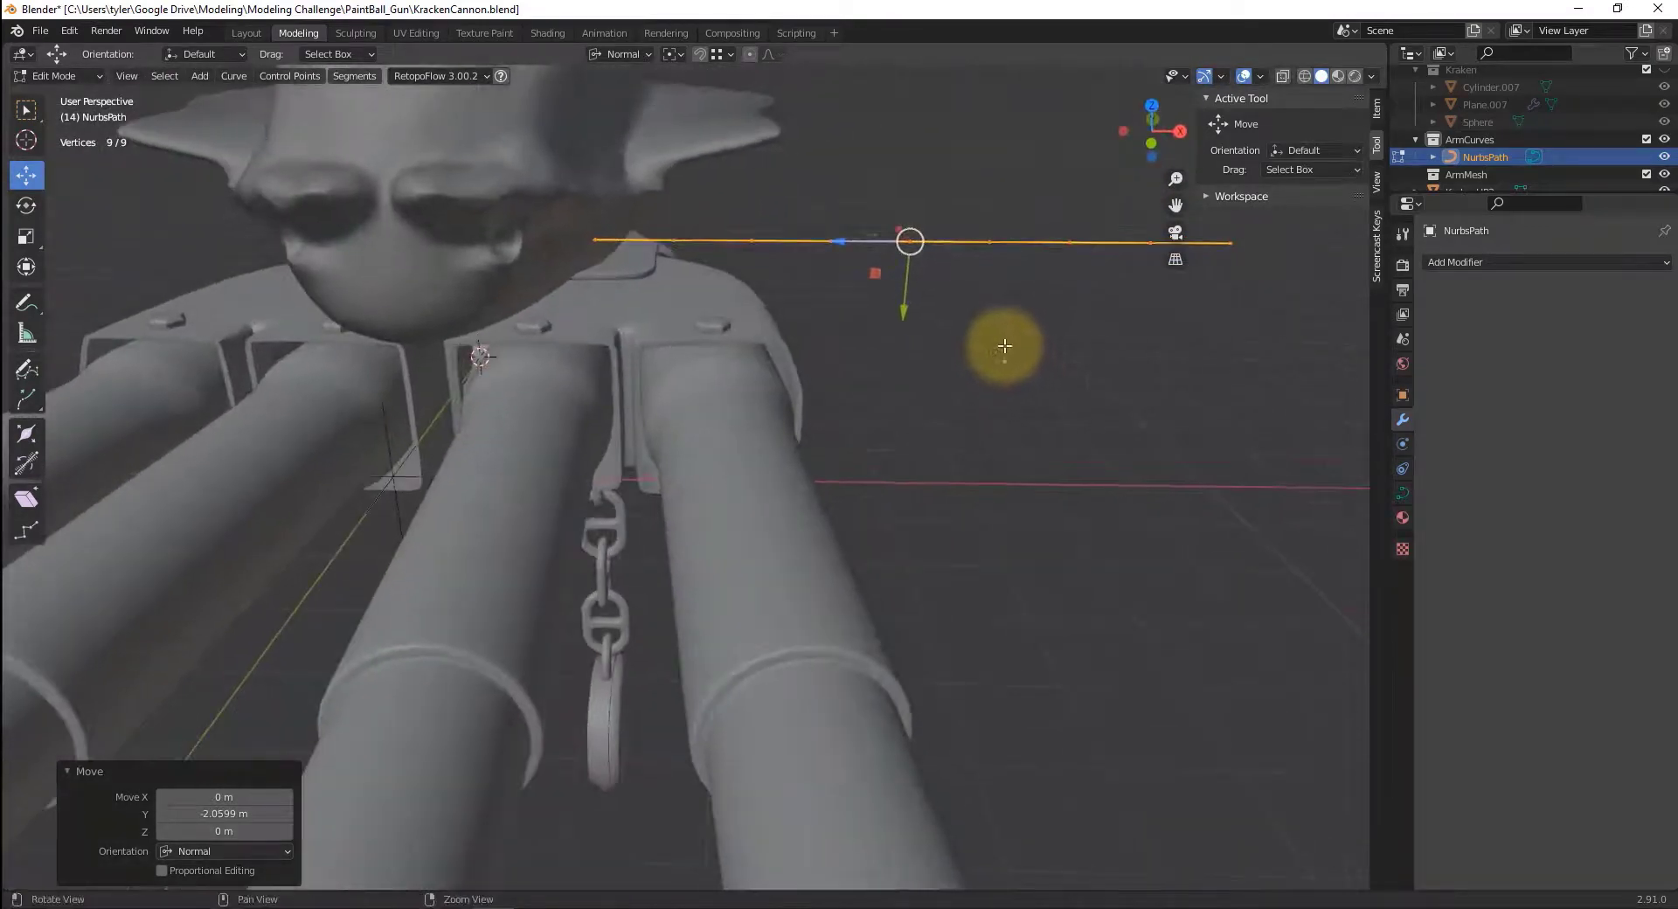
drag(839, 243, 934, 301)
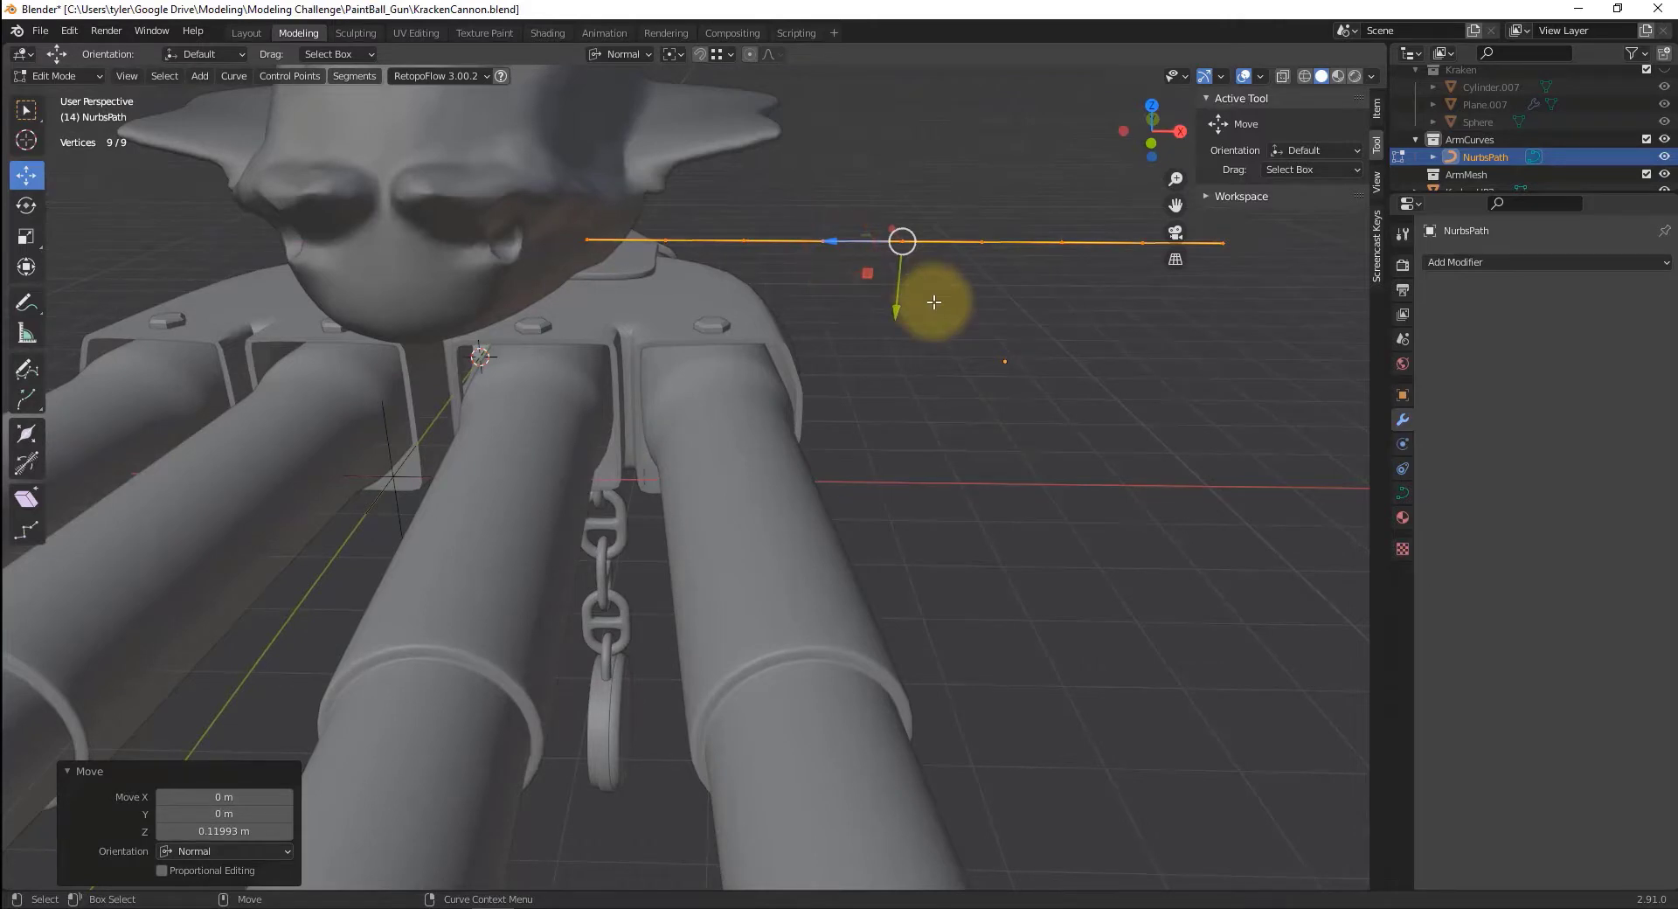
- Rotate and move every path point except the one at the head to form the tentacle's first bend
shift+middle_drag(1078, 288, 937, 339)
drag(1143, 262, 517, 351)
middle_drag(775, 405, 673, 411)
key(shift+space)
key(r)
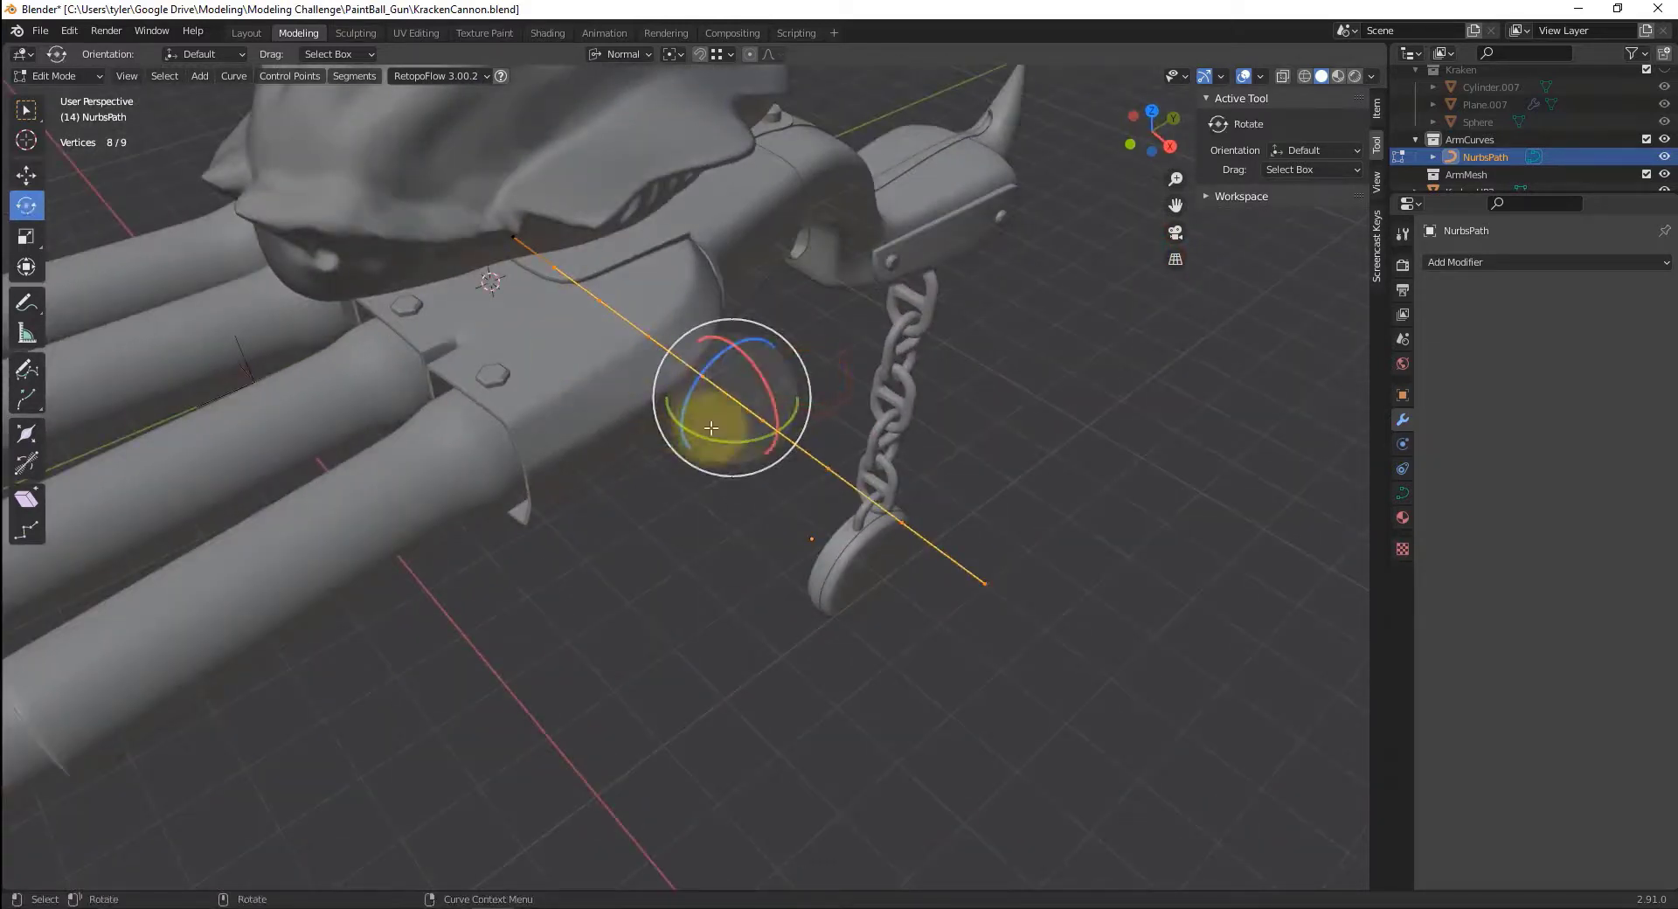
drag(730, 437, 749, 363)
key(shift+space)
key(g)
- In the top view, rotate and move the outer seven path points to bend the tentacle toward the gun's rear
key(grave)
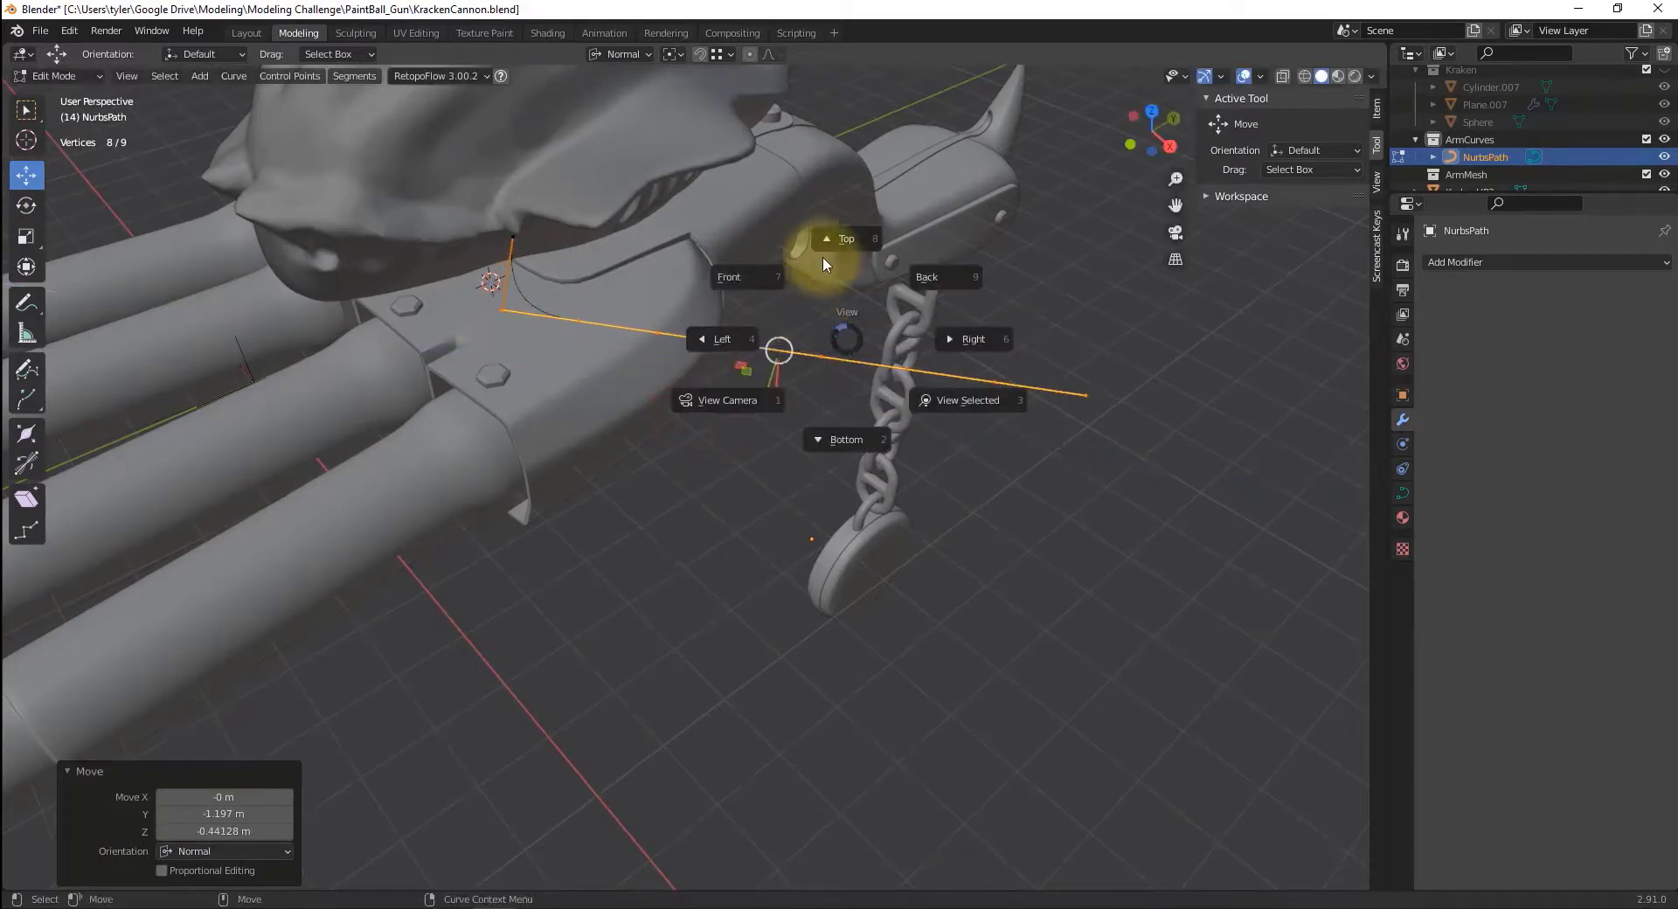
click(816, 260)
drag(1050, 285, 650, 583)
key(shift+space)
key(r)
drag(880, 425, 860, 412)
key(shift+space)
key(g)
drag(770, 455, 735, 401)
- Rotate and move the outer six path points to turn the tentacle almost parallel to the kraken's body
key(ctrl+KP_Subtract)
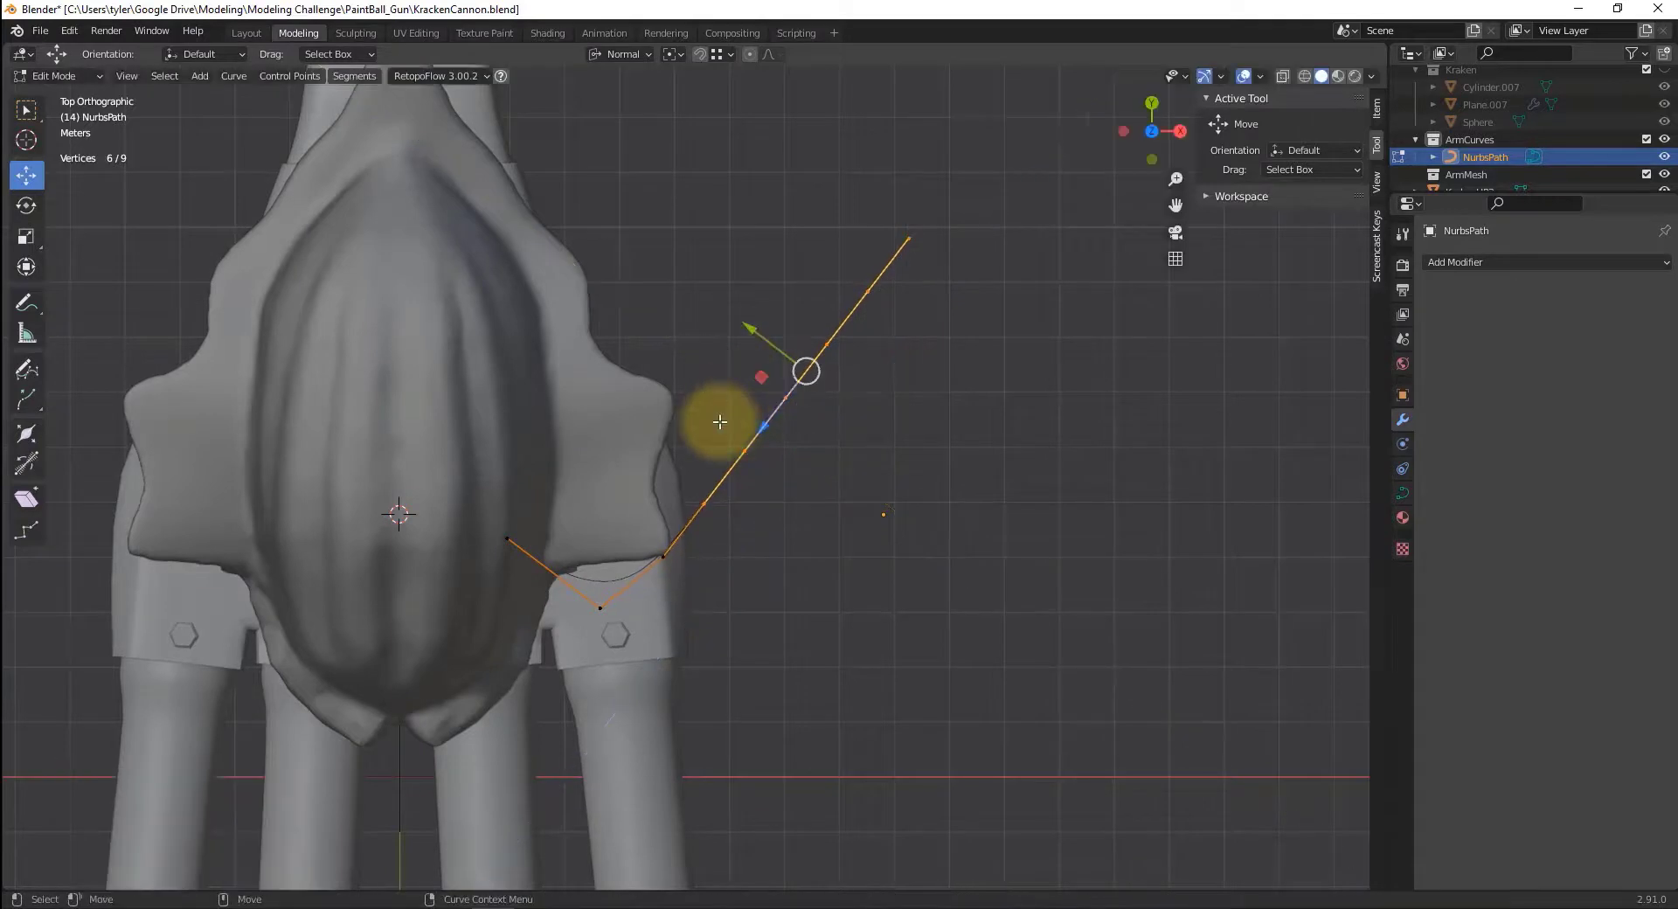
key(shift+space)
key(r)
drag(792, 308, 753, 316)
key(shift+space)
key(g)
drag(770, 399, 706, 373)
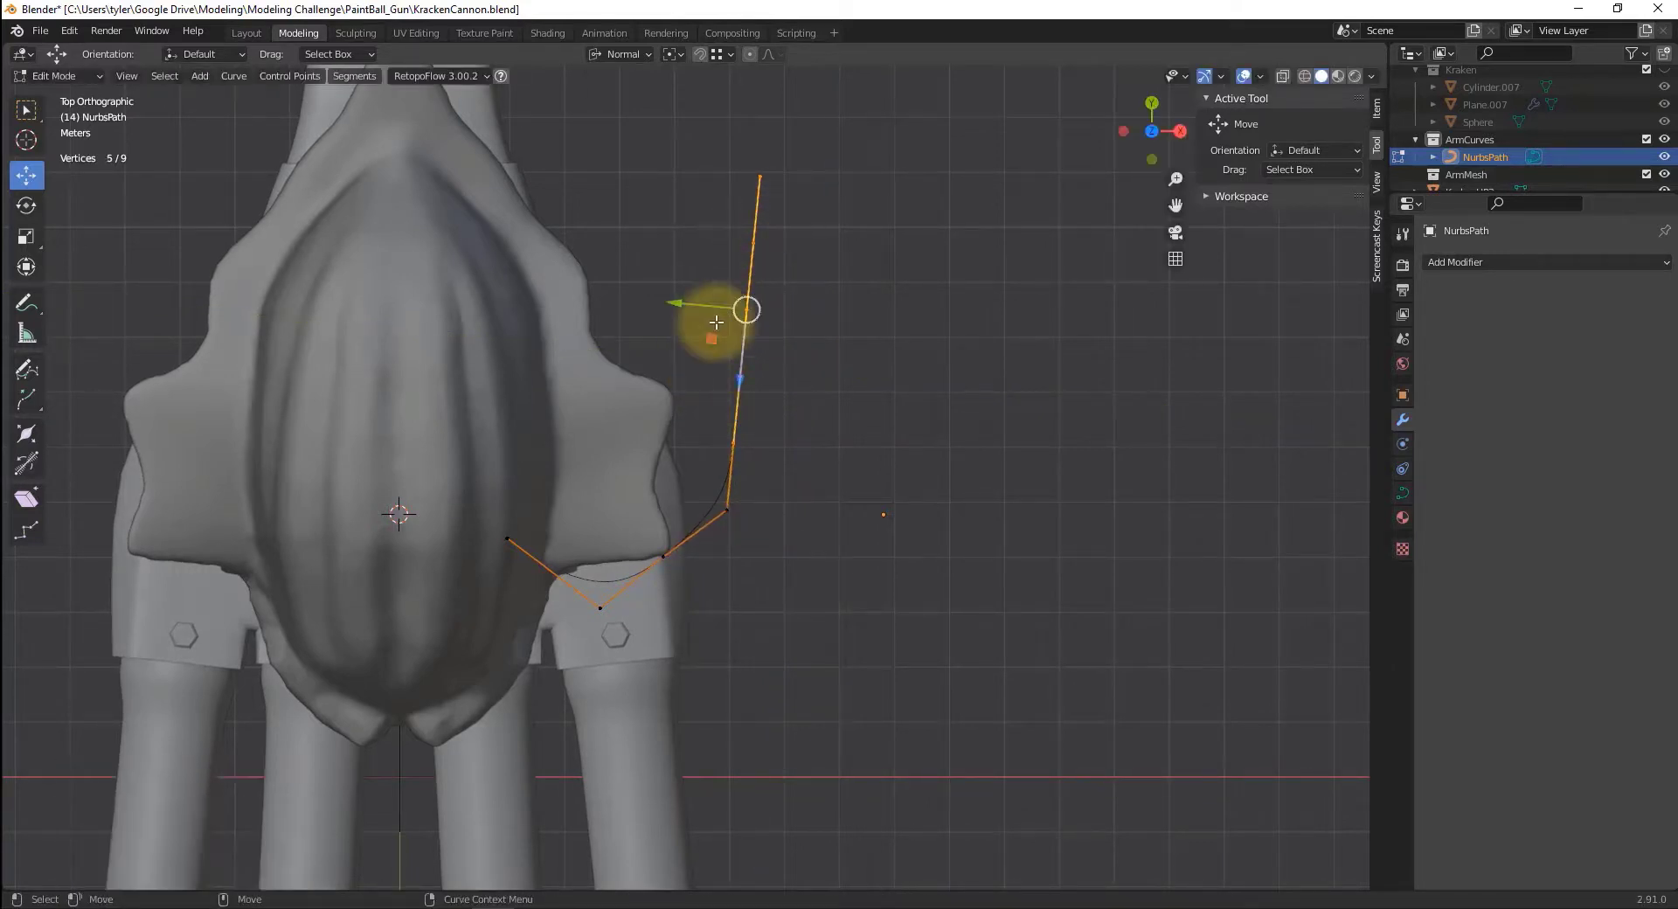
- Move the outer five path points toward the kraken and the outer four back outward to create a wavy curve
drag(673, 299, 592, 292)
shift+click(706, 307)
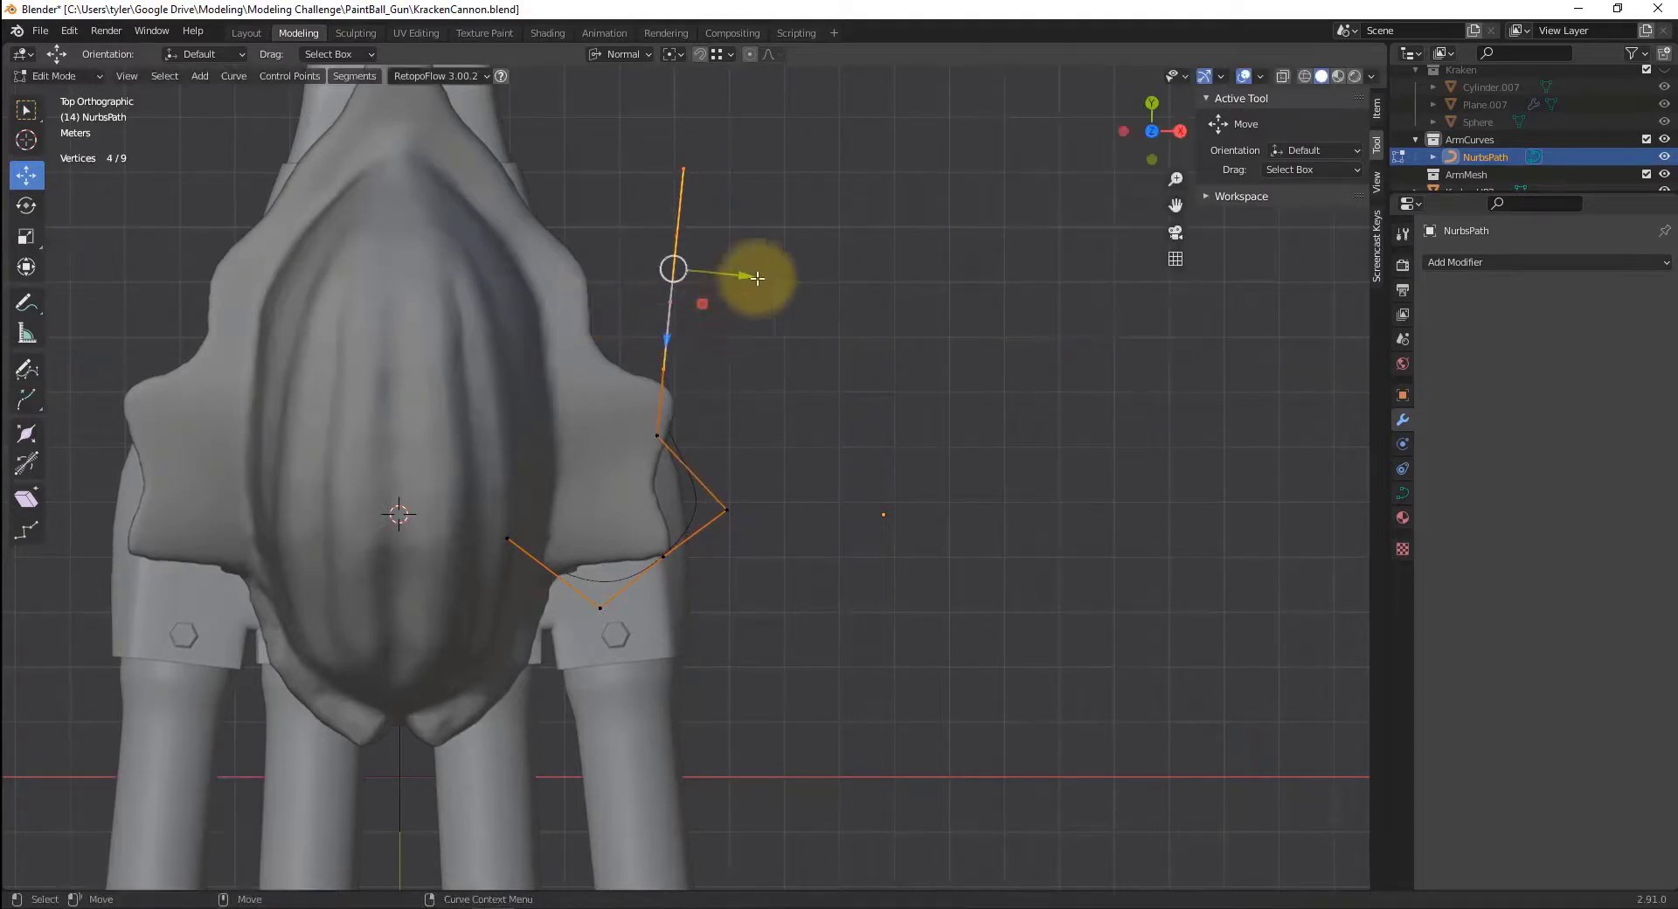
drag(746, 274, 841, 296)
- Move the outer three path points back toward the kraken's body to continue the wave
key(Down)
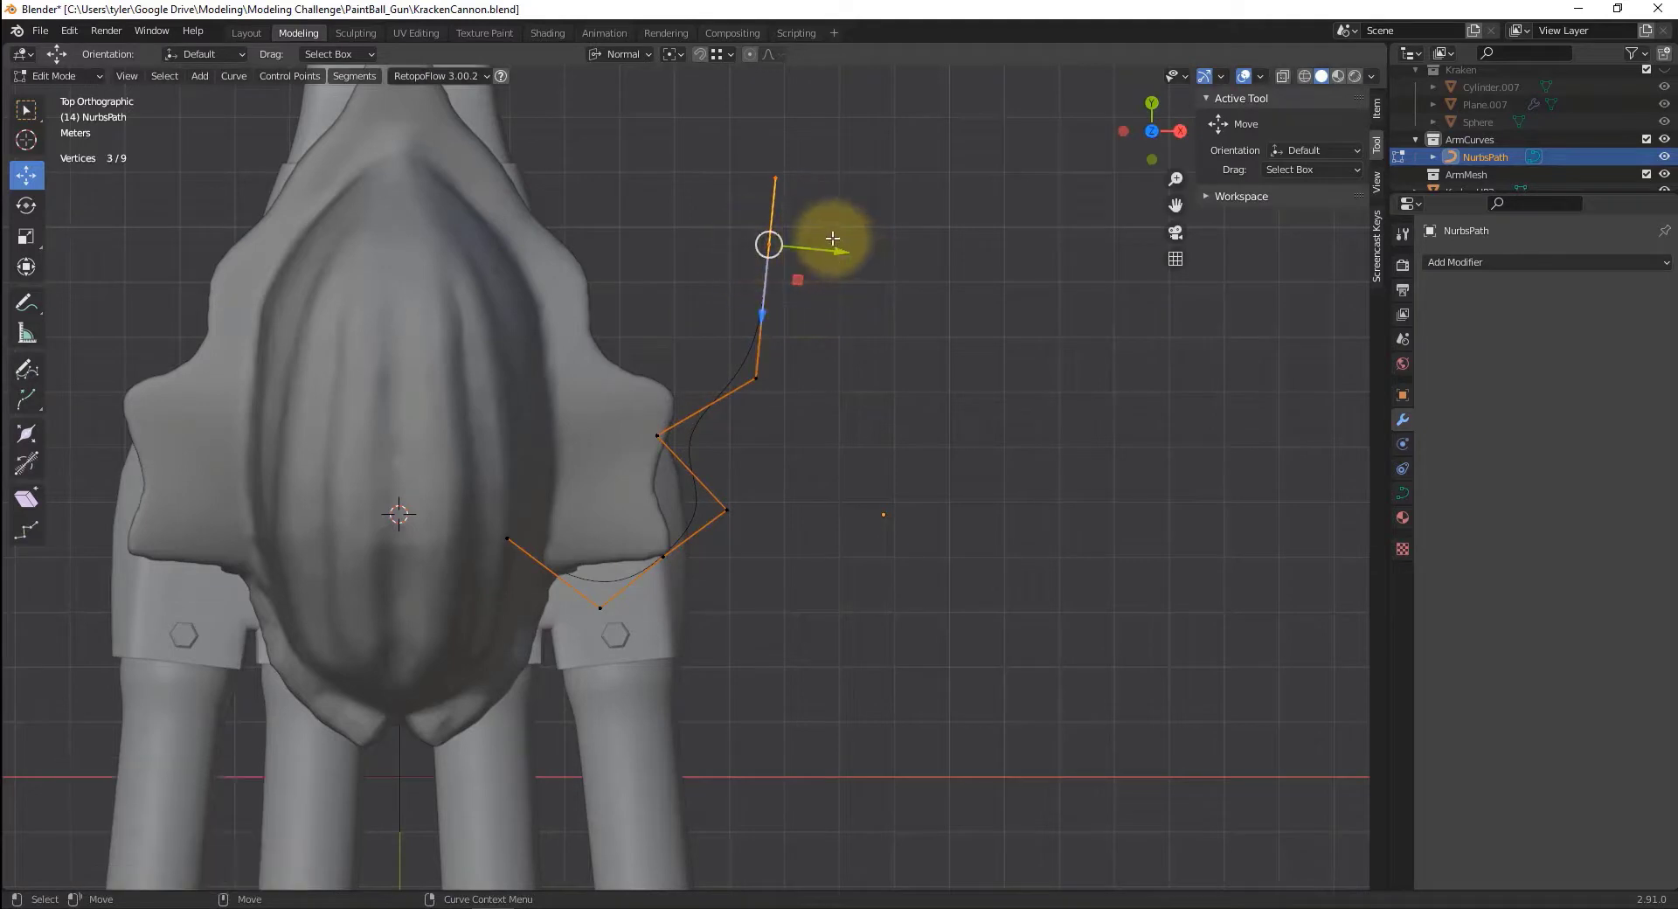
key(e)
drag(796, 196, 817, 289)
key(ctrl+z)
drag(819, 207, 783, 189)
key(w)
drag(760, 286, 711, 291)
- In the right view, raise the outer three path points about 1.83 m with proportional editing at size 6.75
middle_drag(829, 528, 684, 385)
key(grave)
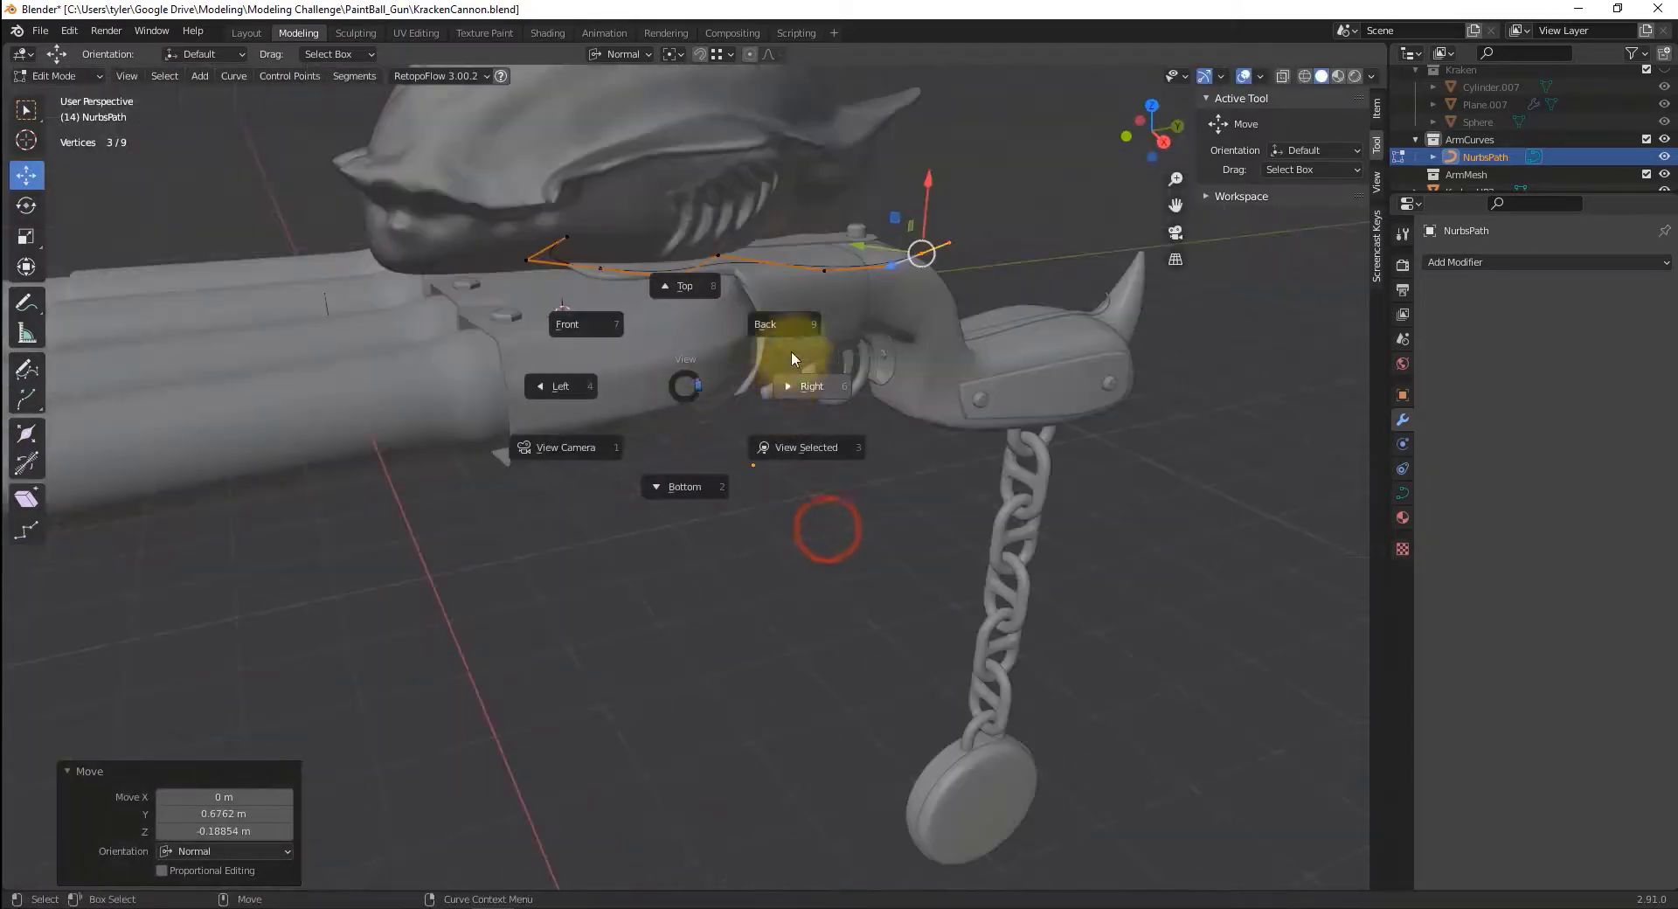
click(812, 387)
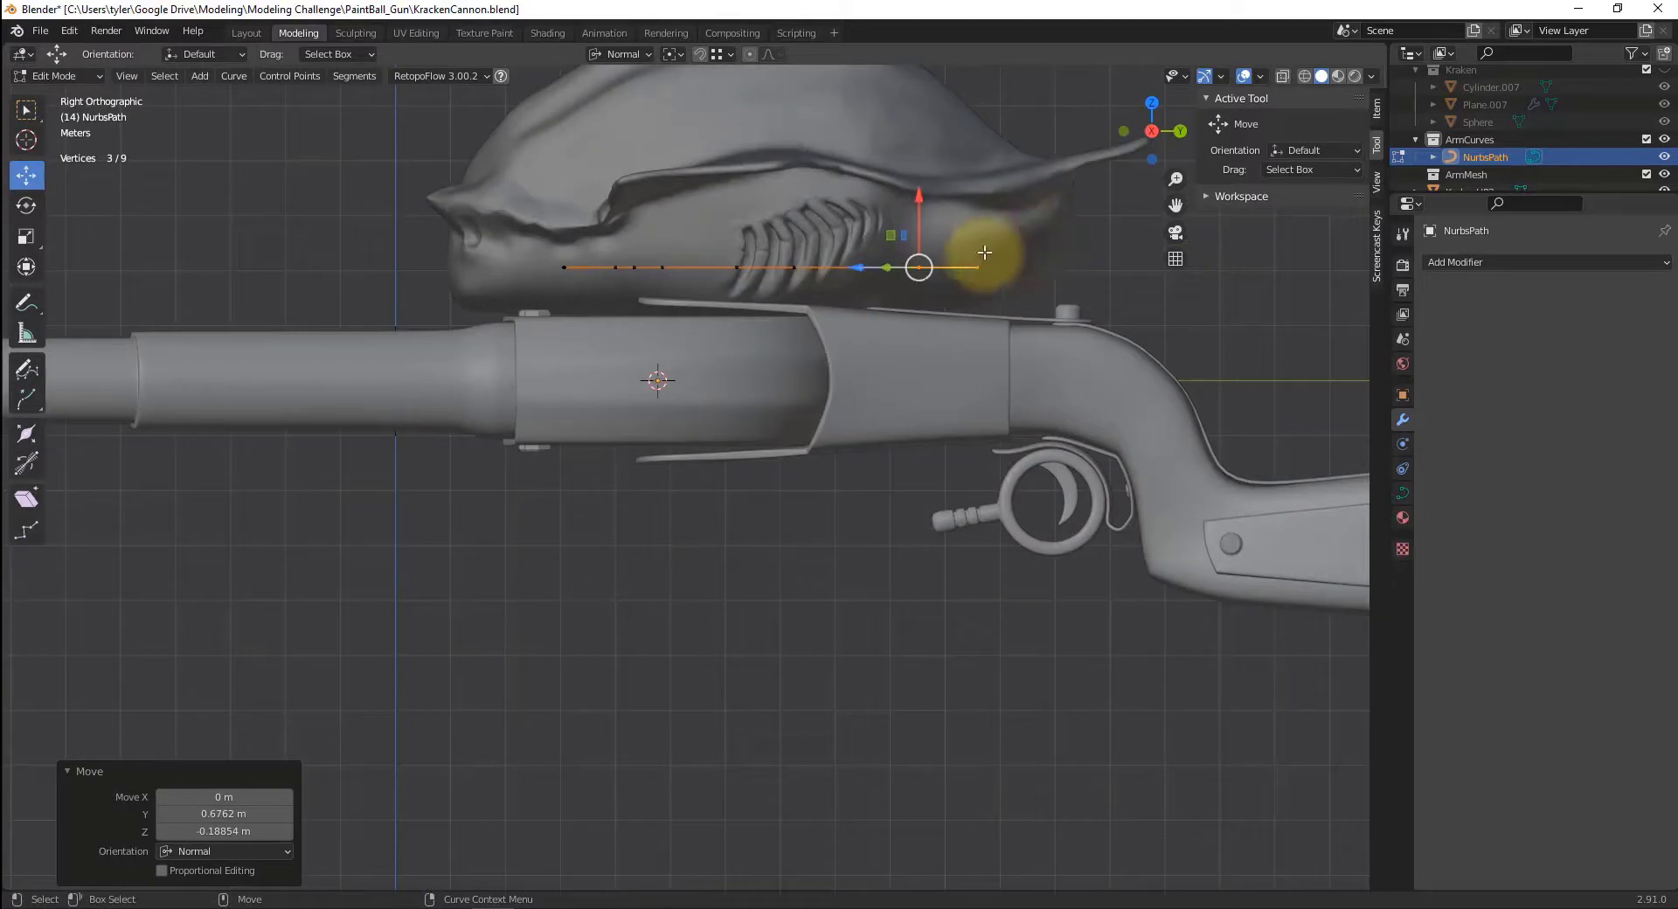
key(o)
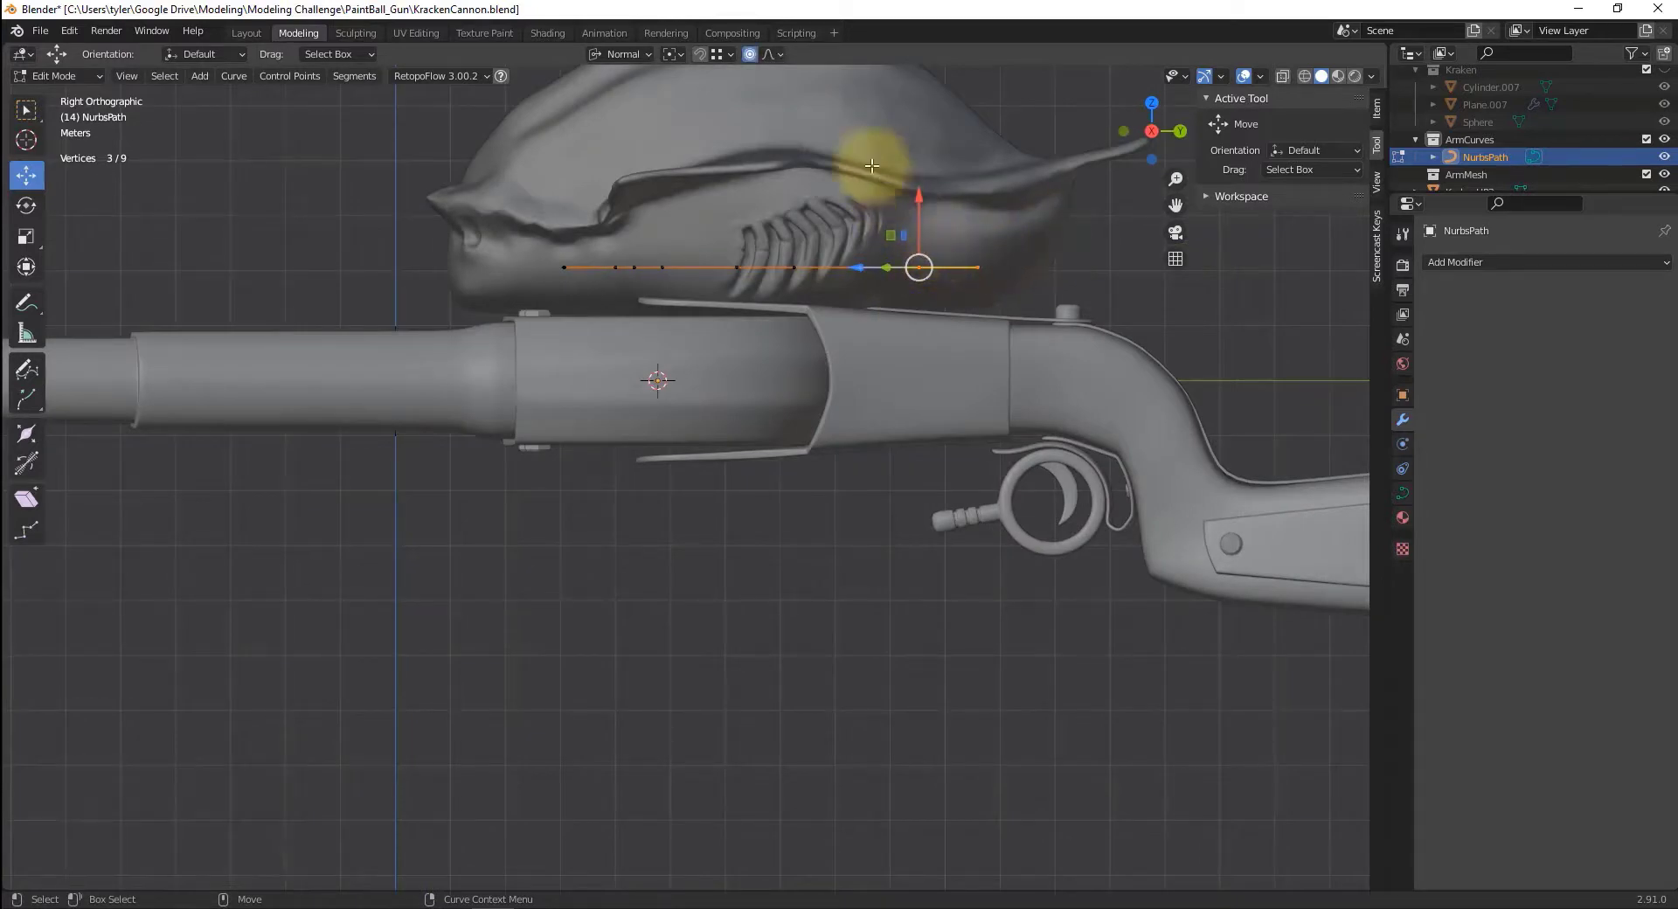
drag(920, 199, 915, 95)
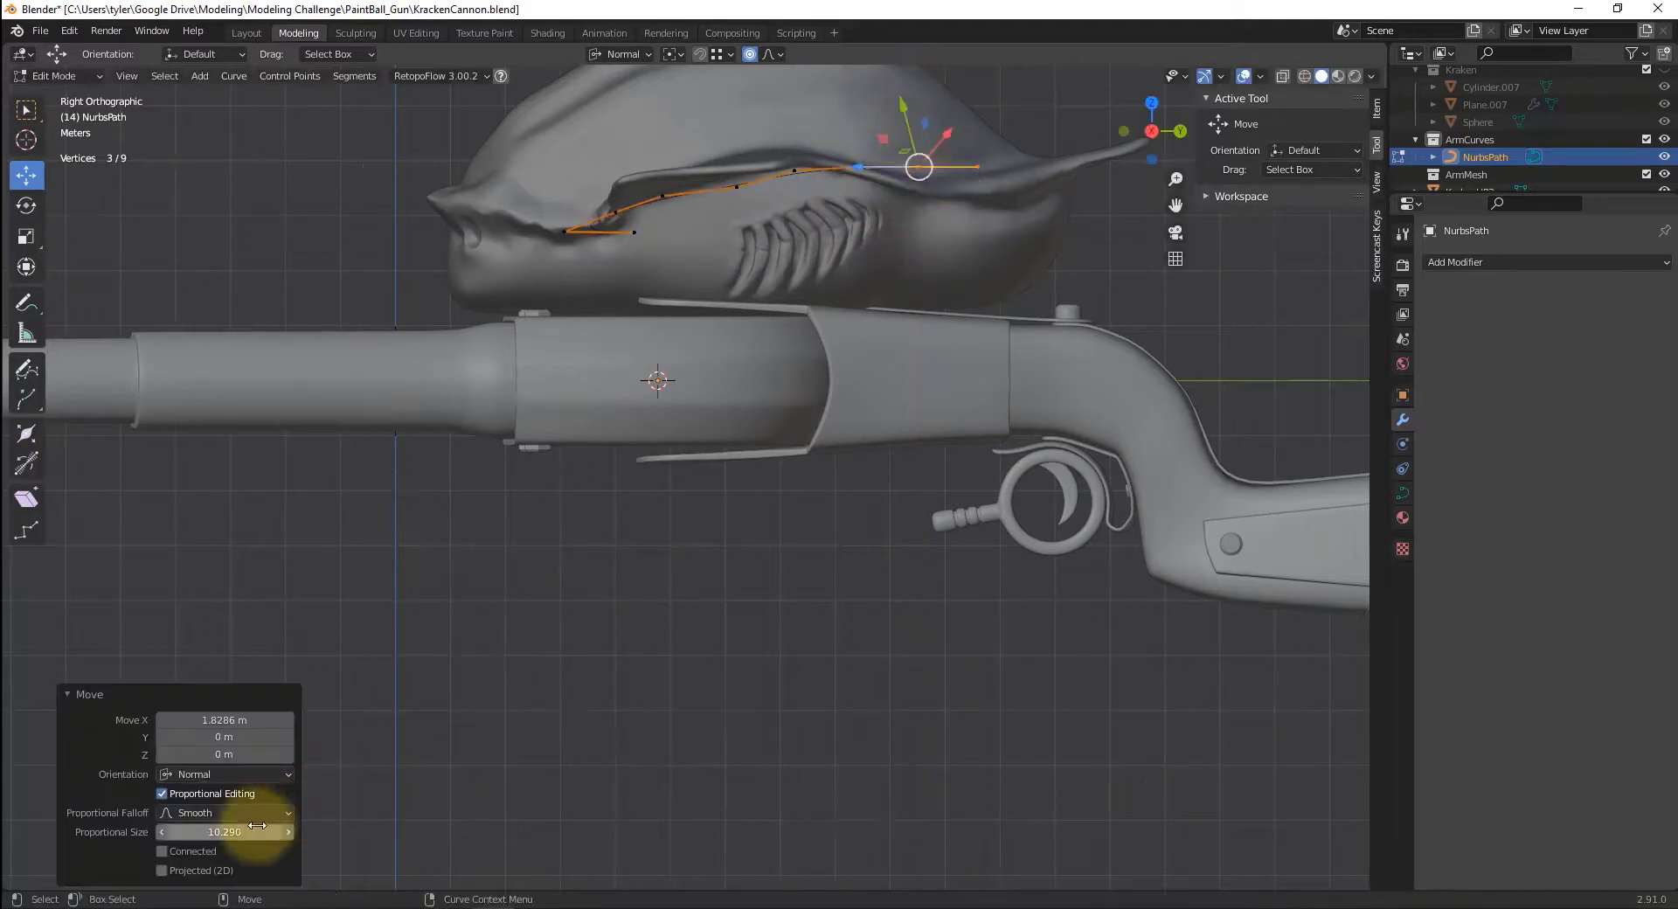
drag(250, 835, 1634, 835)
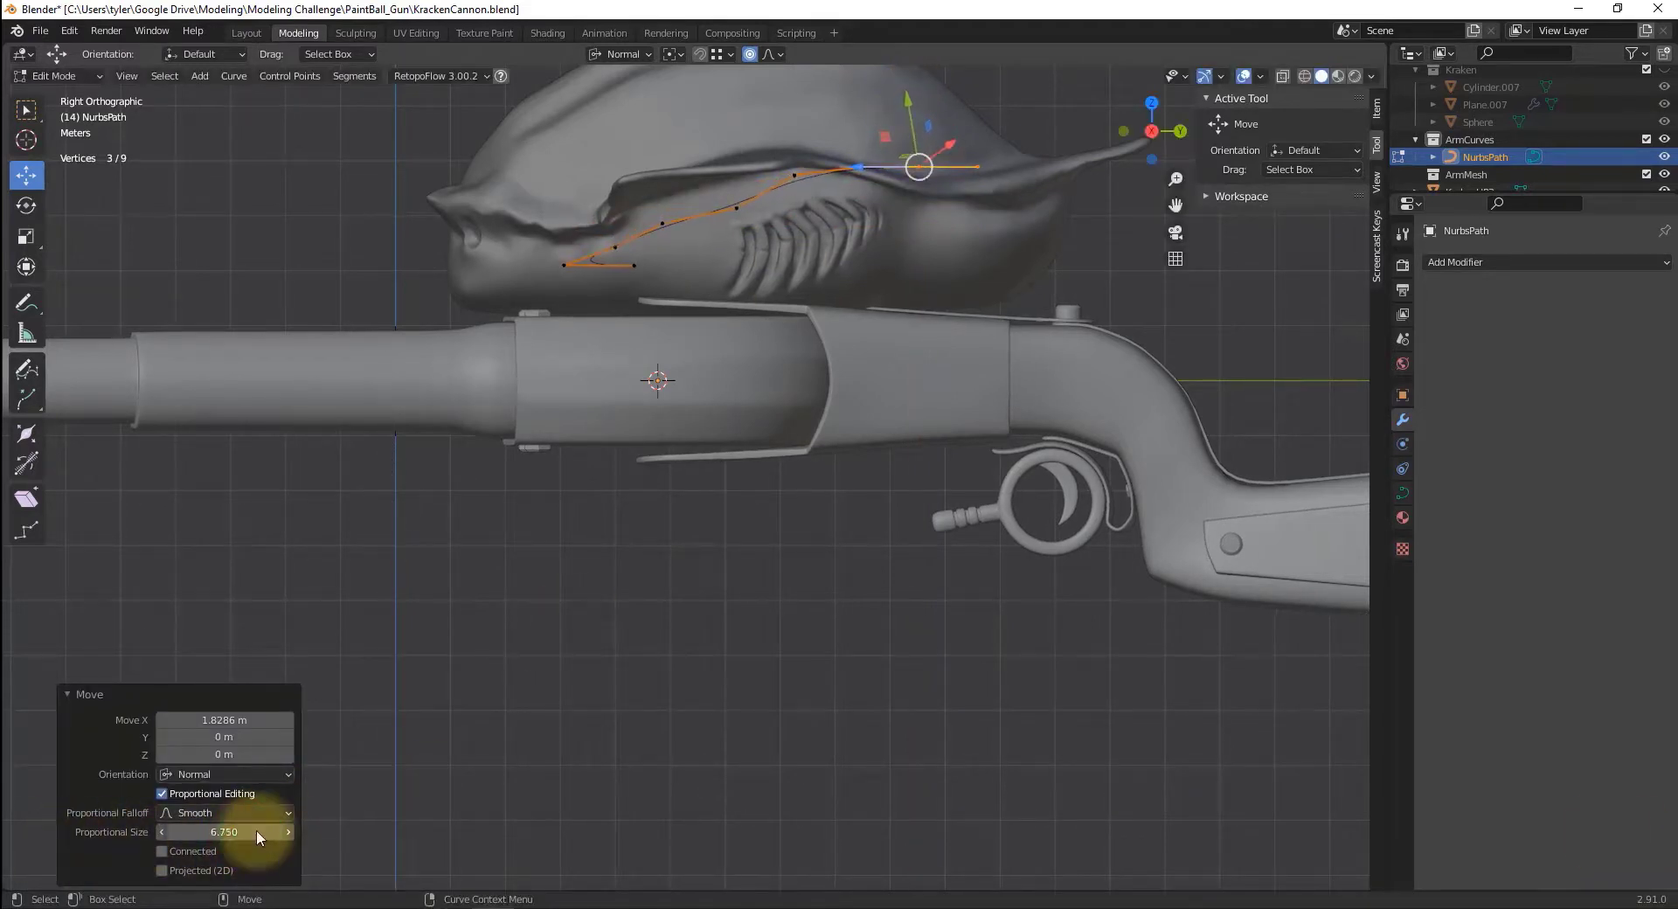
- Rotate the path around its tip point with proportional editing so the outer section slopes up toward the tip
click(978, 165)
key(shift+space)
key(r)
drag(935, 133, 892, 218)
- Raise the middle path point about 0.17 m along its normal with a proportional size of 2.04
click(727, 164)
key(shift+space)
key(g)
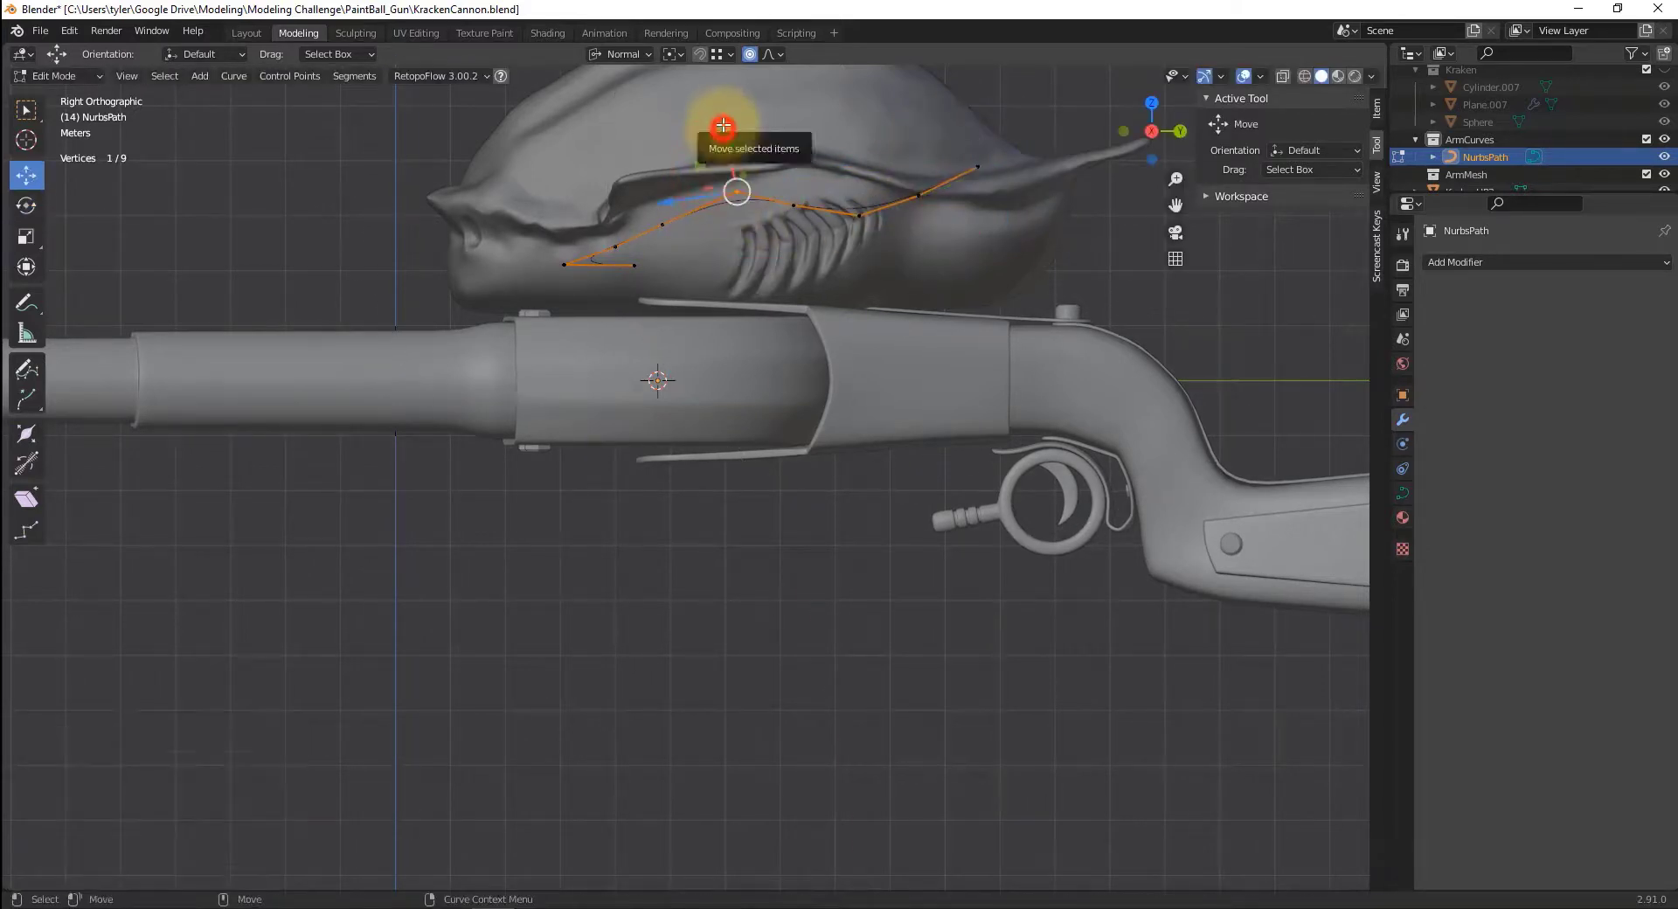
drag(722, 128, 711, 142)
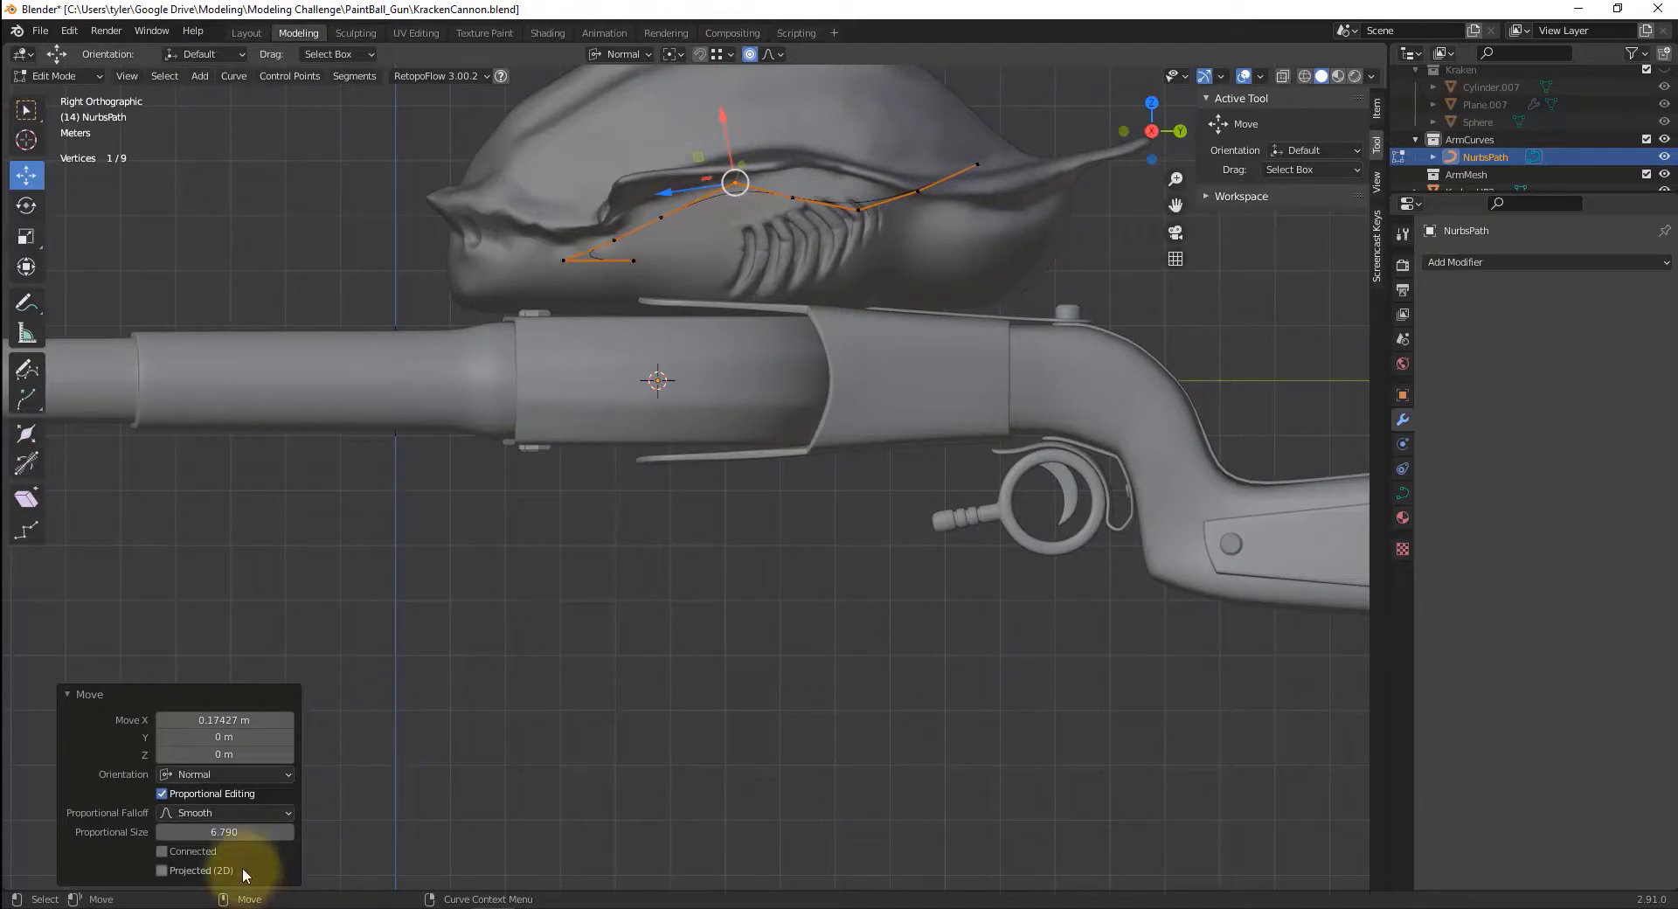
drag(225, 830, 1510, 856)
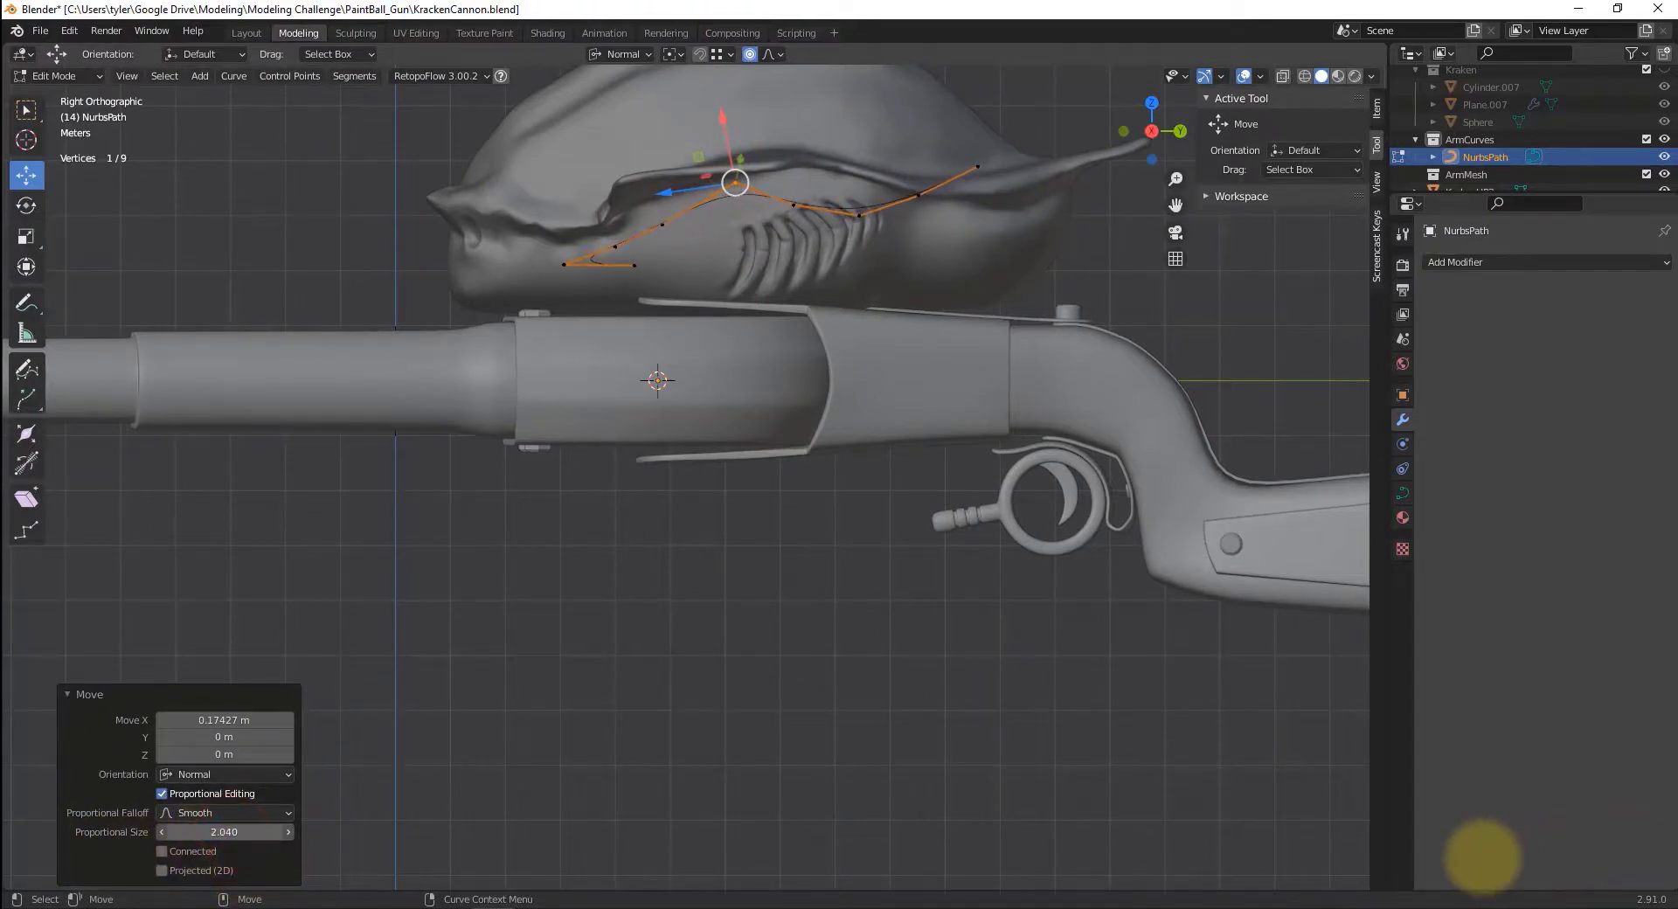
- Switch the transform orientation to Global and lower the third path point from the tip about 0.4 m
click(852, 191)
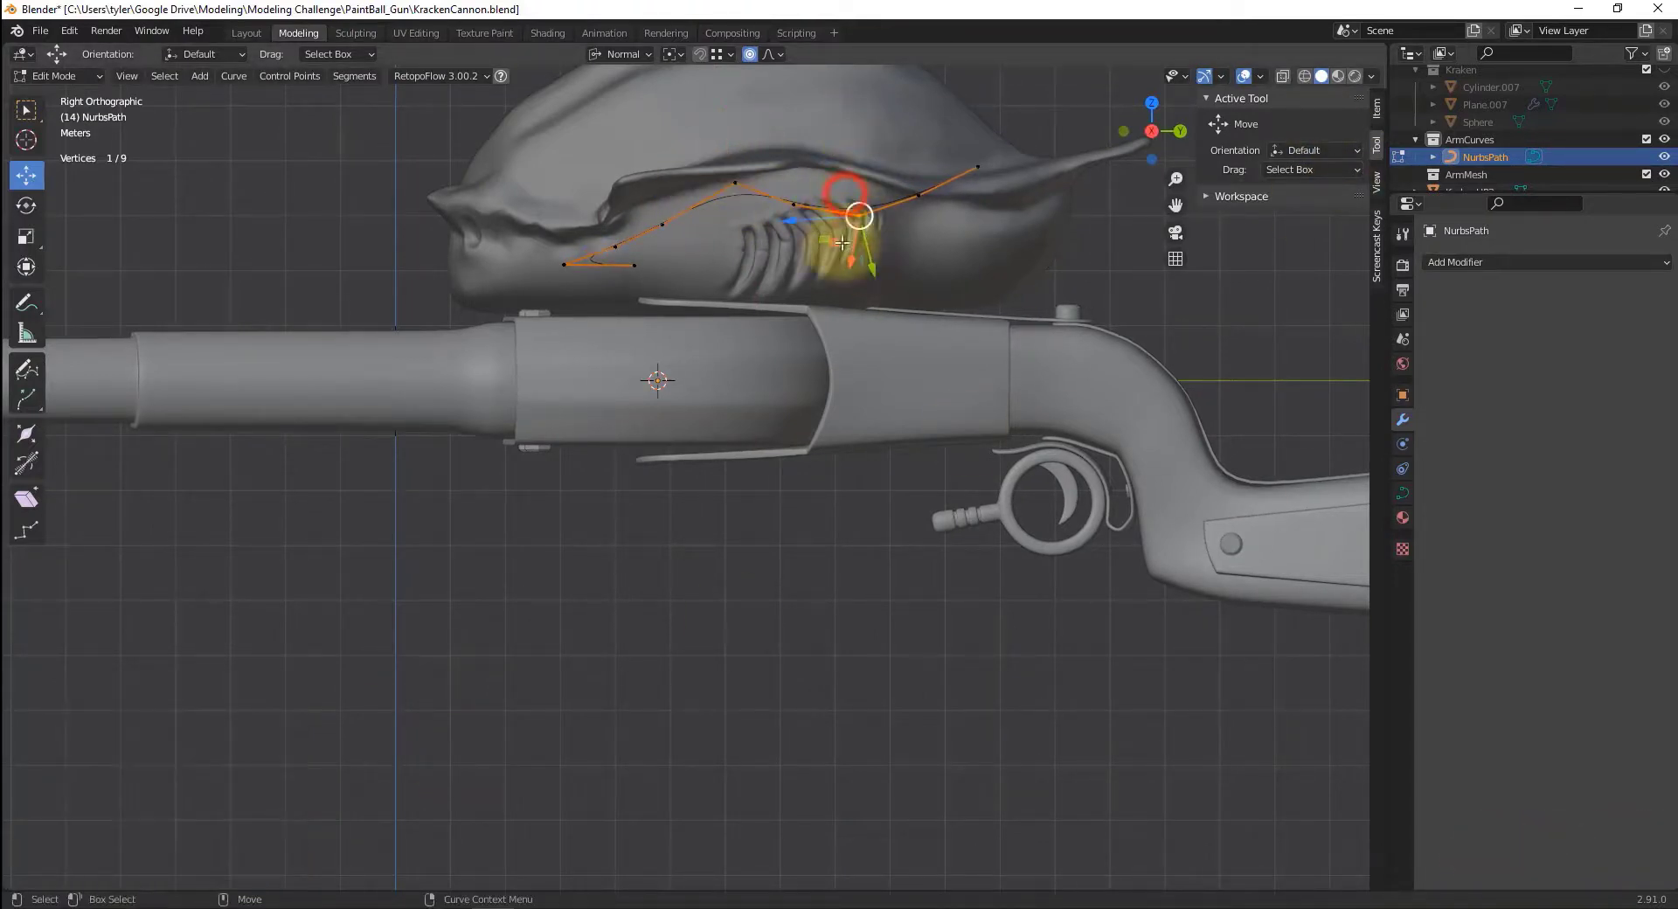
click(622, 54)
click(591, 105)
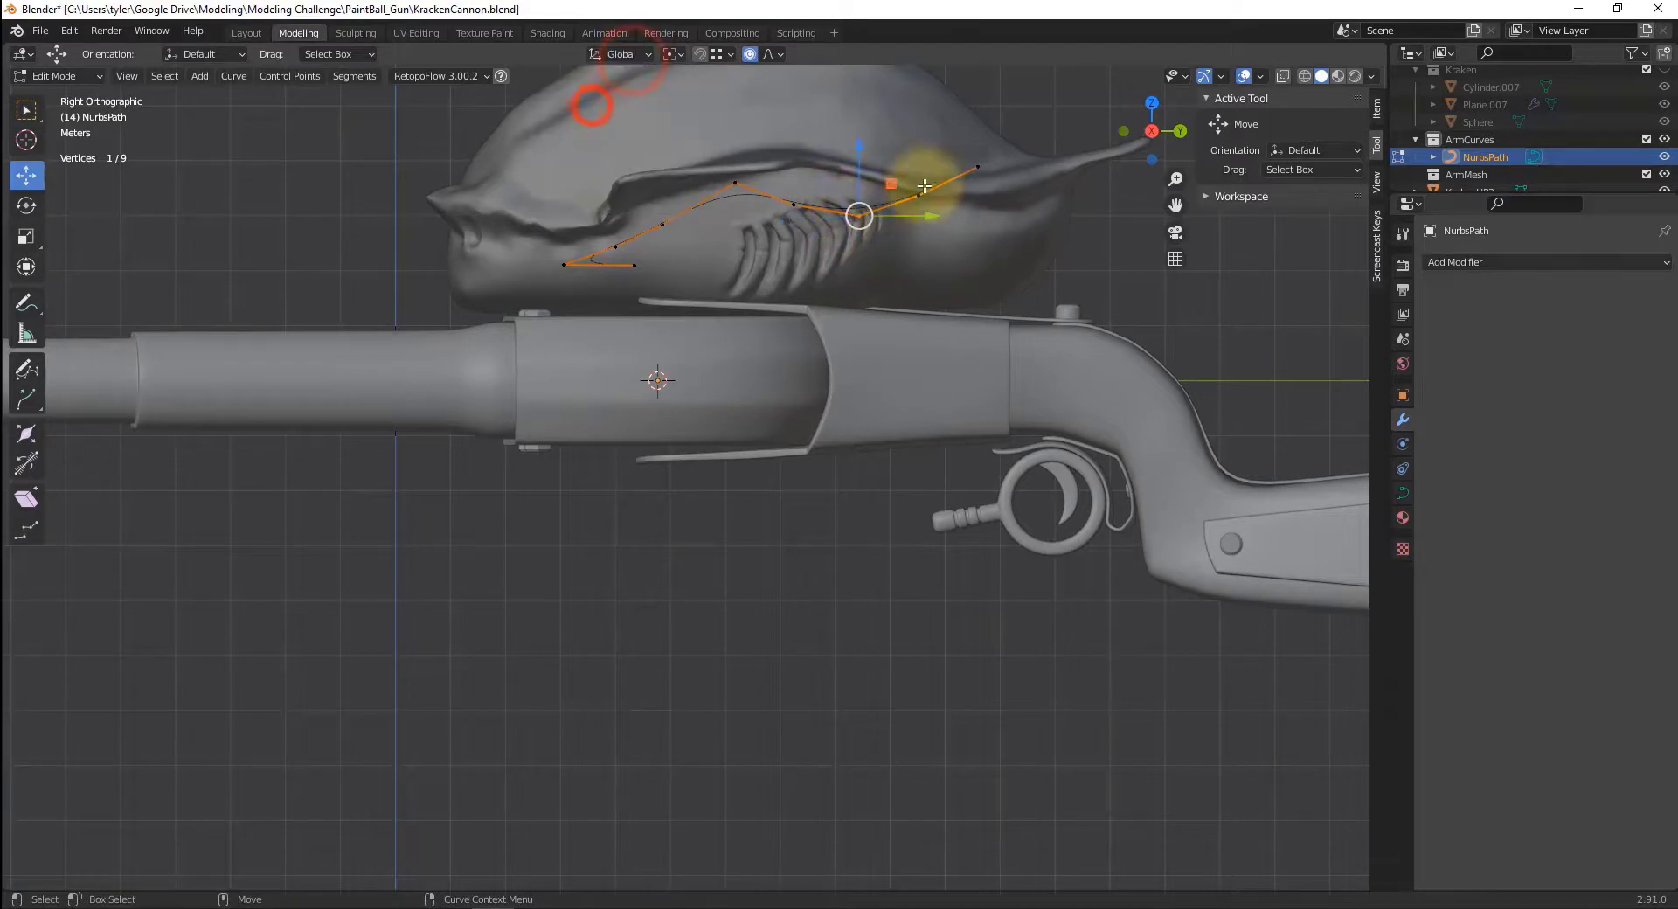
drag(860, 162, 864, 187)
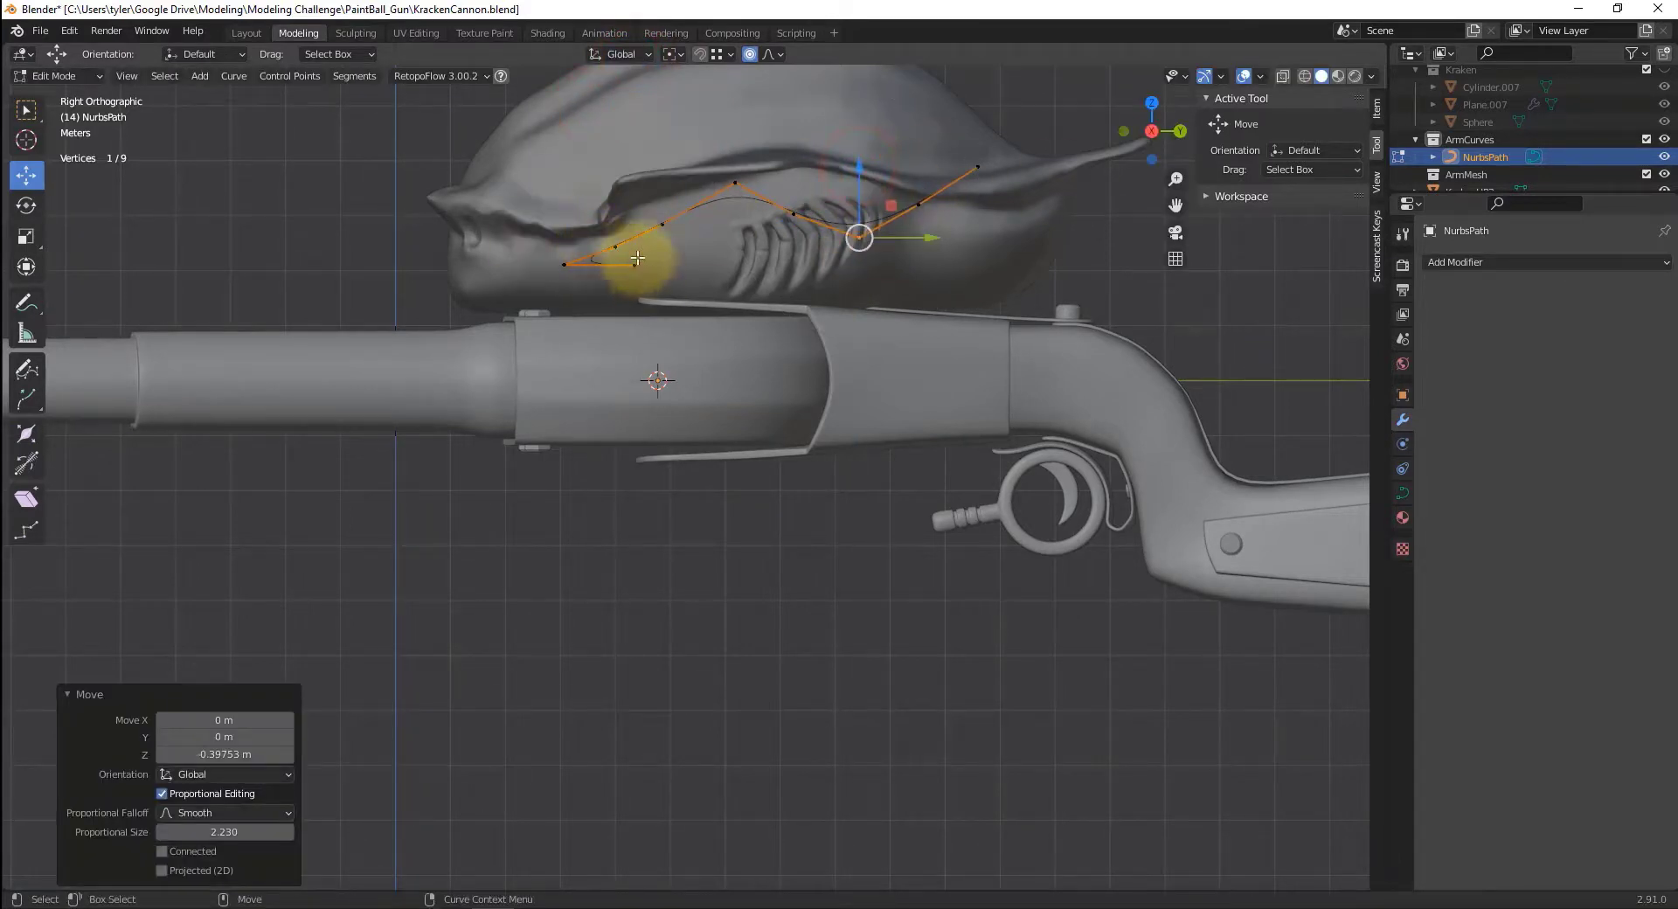
- Lower the path's base point toward the gun by about 0.35 m with a proportional size of 3.57
drag(598, 300, 634, 282)
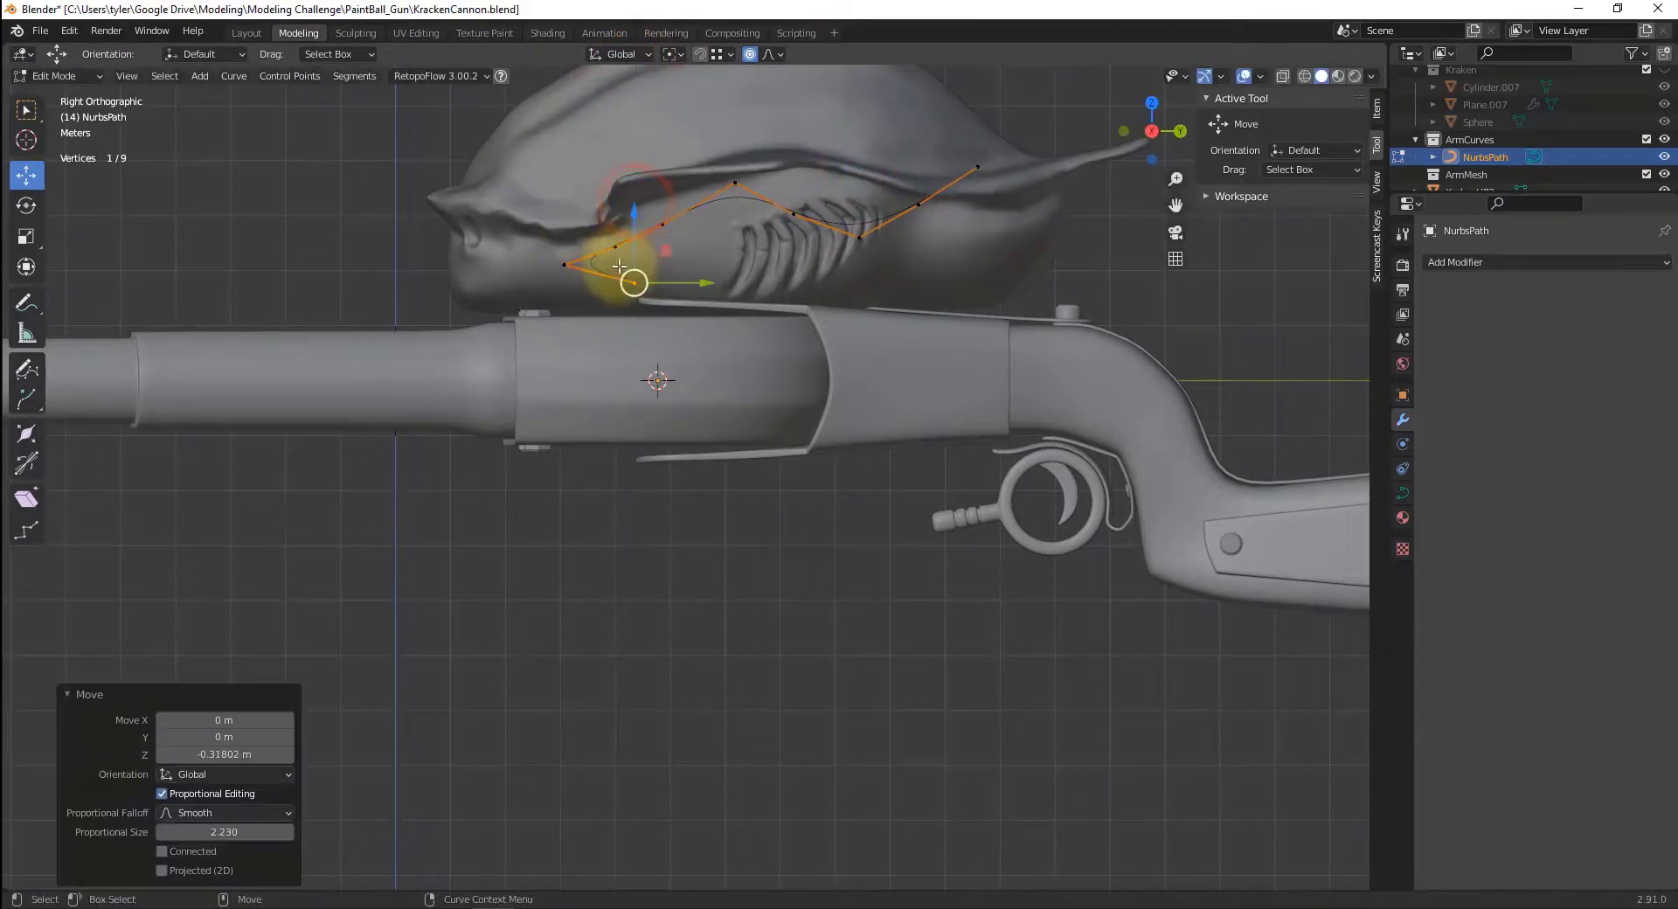
drag(631, 210, 629, 281)
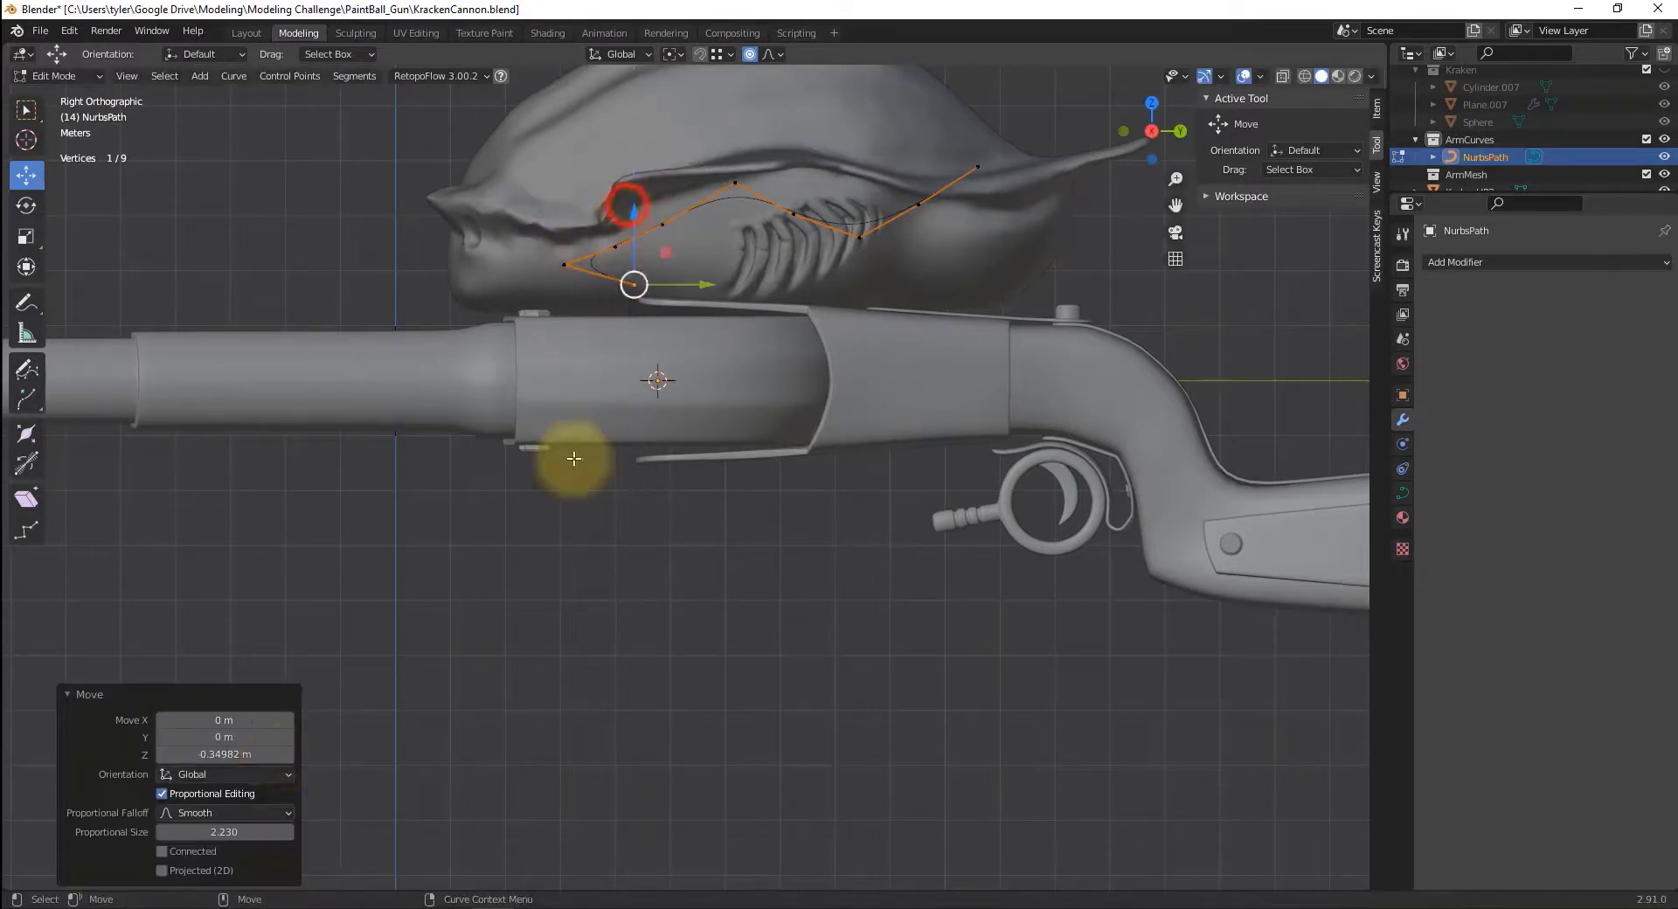
drag(234, 832, 498, 823)
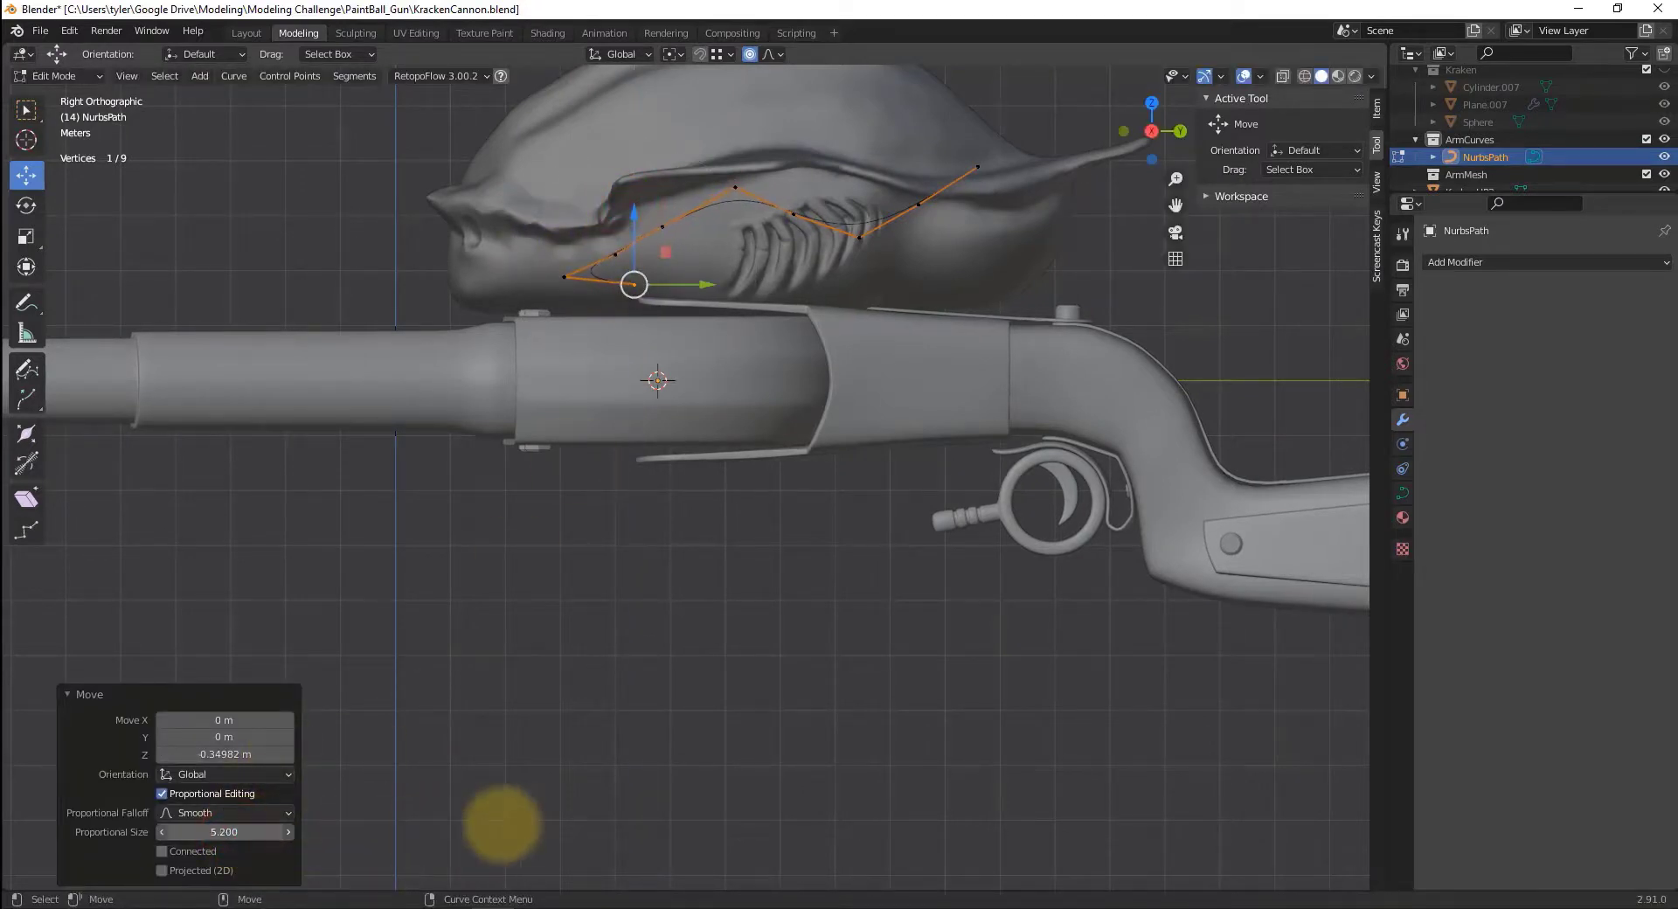
drag(134, 807, 307, 751)
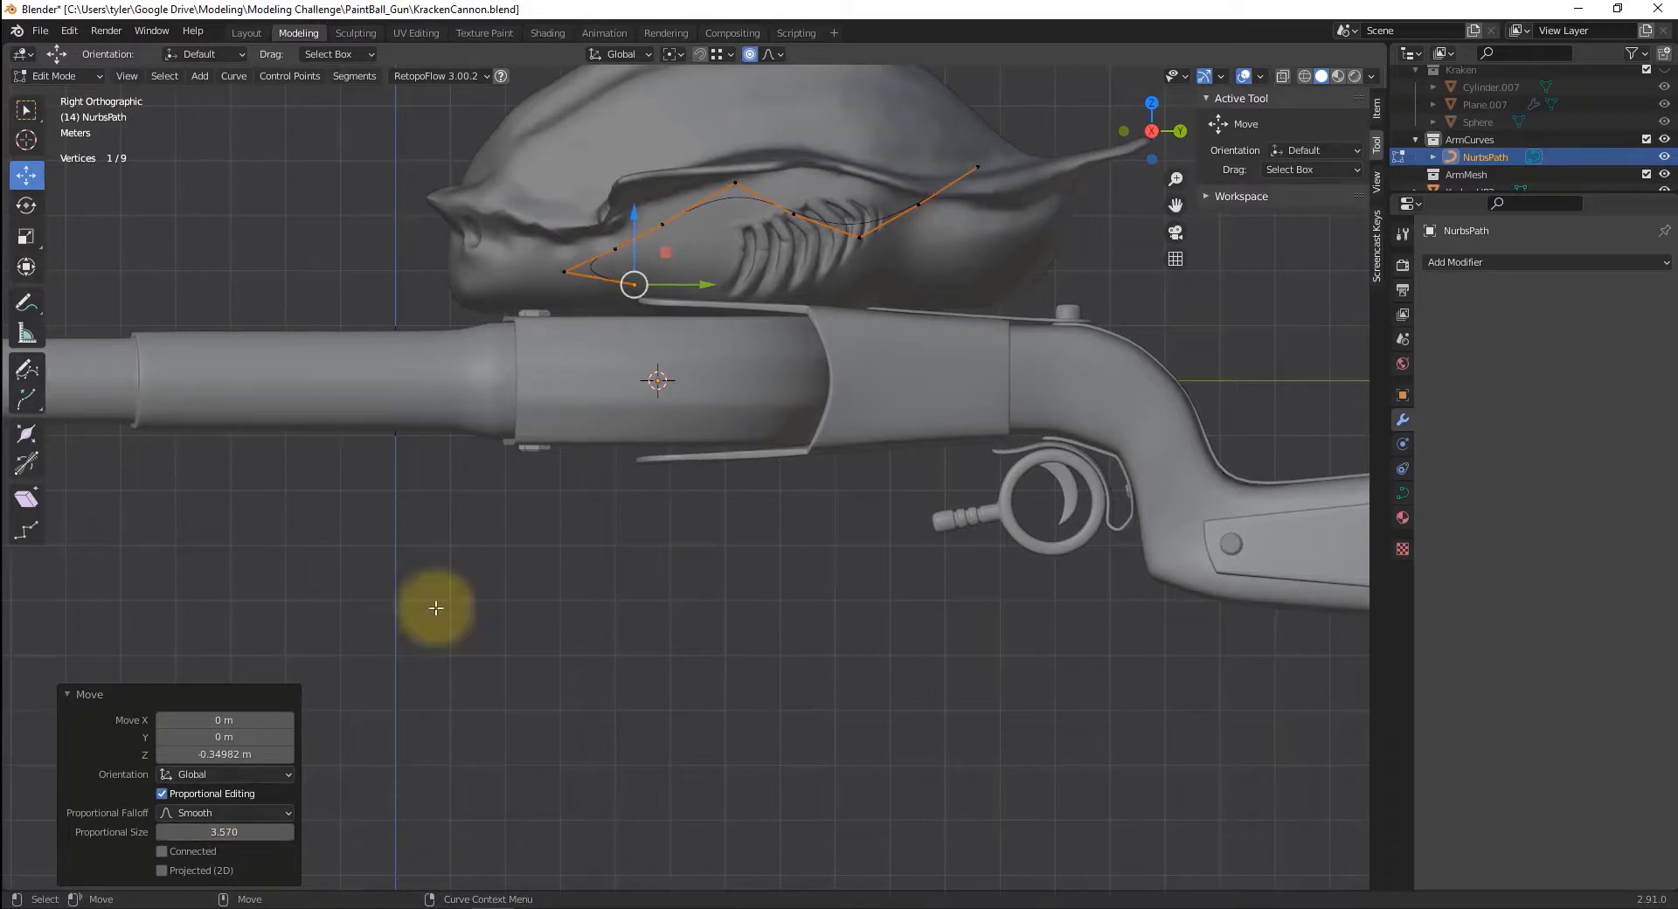
- Move individual path points in perspective with proportional editing to refine the tentacle's wave beside the kraken's body
drag(680, 234, 662, 159)
middle_drag(816, 623, 827, 379)
mouse_move(678, 248)
middle_down()
mouse_move(737, 291)
mouse_move(685, 254)
middle_up()
drag(685, 254, 762, 376)
middle_drag(752, 375, 846, 207)
drag(847, 207, 812, 299)
click(786, 262)
drag(225, 831, 886, 425)
- Adjust the outer path points and rotate the curve around a point near the outer end to curl it upward
middle_drag(804, 479, 778, 228)
key(b)
drag(774, 169, 766, 96)
drag(720, 300, 749, 335)
key(shift+space)
key(r)
drag(767, 272, 692, 333)
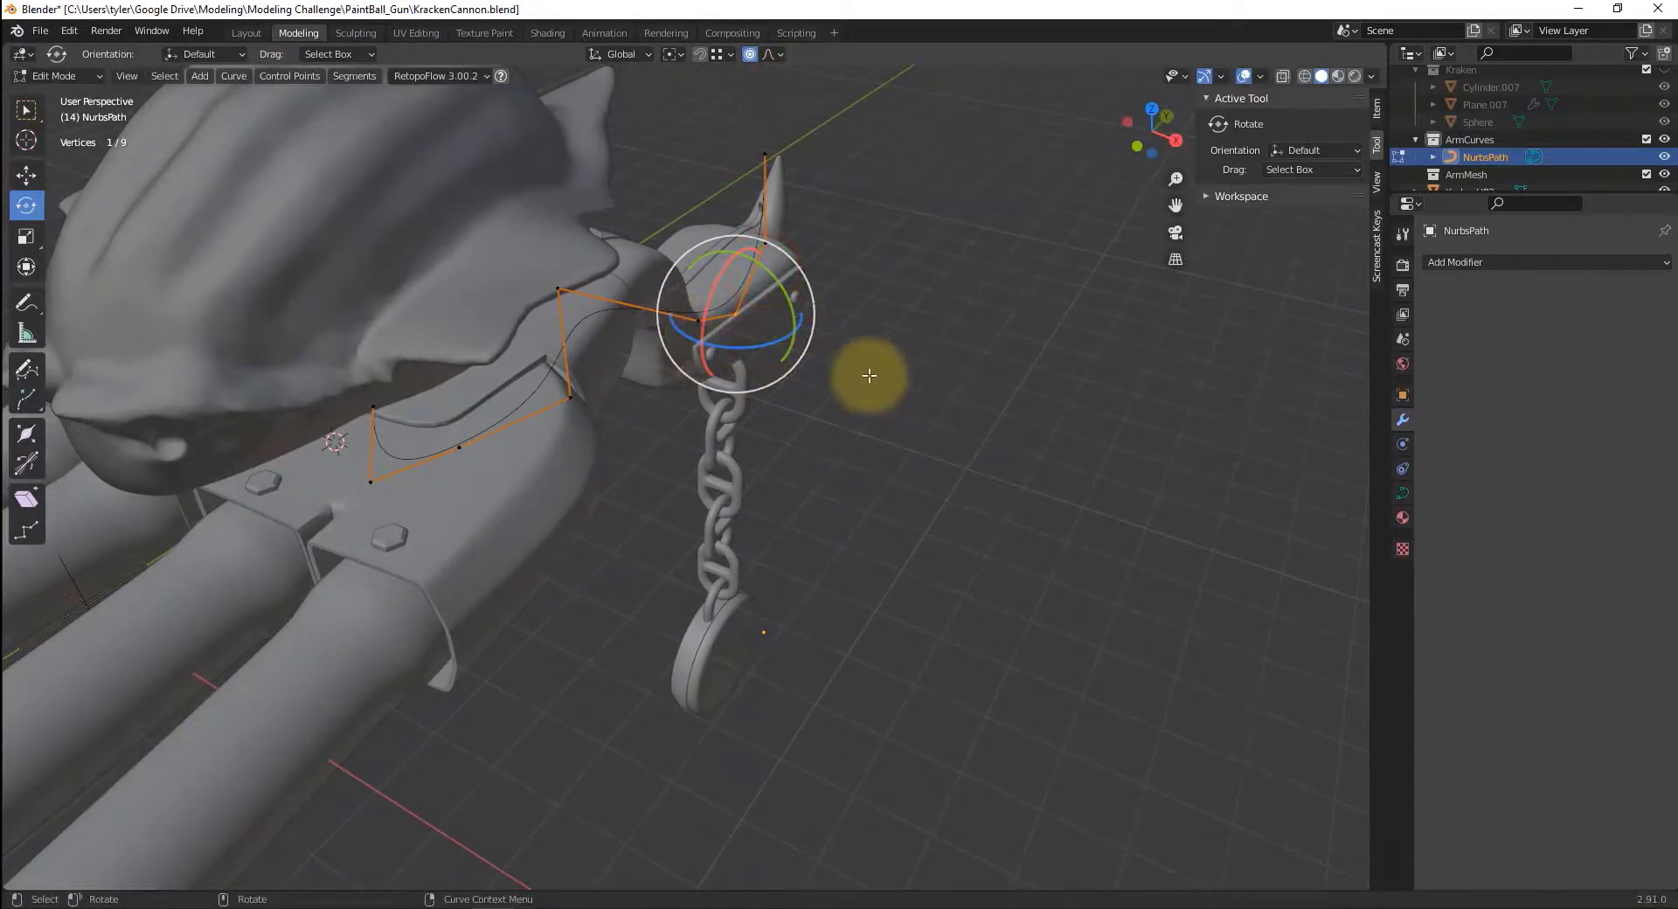
- Rotate the path around a point on the middle wave and review the curve in Object Mode
middle_drag(805, 374, 835, 344)
click(522, 239)
mouse_move(539, 199)
mouse_down()
mouse_move(551, 217)
mouse_move(523, 168)
mouse_move(524, 218)
mouse_up()
key(shift+space)
key(g)
click(926, 396)
middle_drag(861, 388, 878, 339)
key(Tab)
click(869, 353)
key(Tab)
- Move single and paired outer path points to smooth the tentacle's bend near the tip
click(706, 273)
mouse_move(779, 278)
mouse_down()
mouse_move(756, 278)
mouse_move(770, 300)
mouse_up()
shift+click(722, 316)
drag(734, 368, 689, 333)
drag(715, 280, 714, 290)
drag(773, 354, 768, 354)
click(900, 361)
- Shift the tentacle's tip point slightly in the XZ plane and return to Object Mode
middle_drag(909, 349, 831, 280)
click(790, 264)
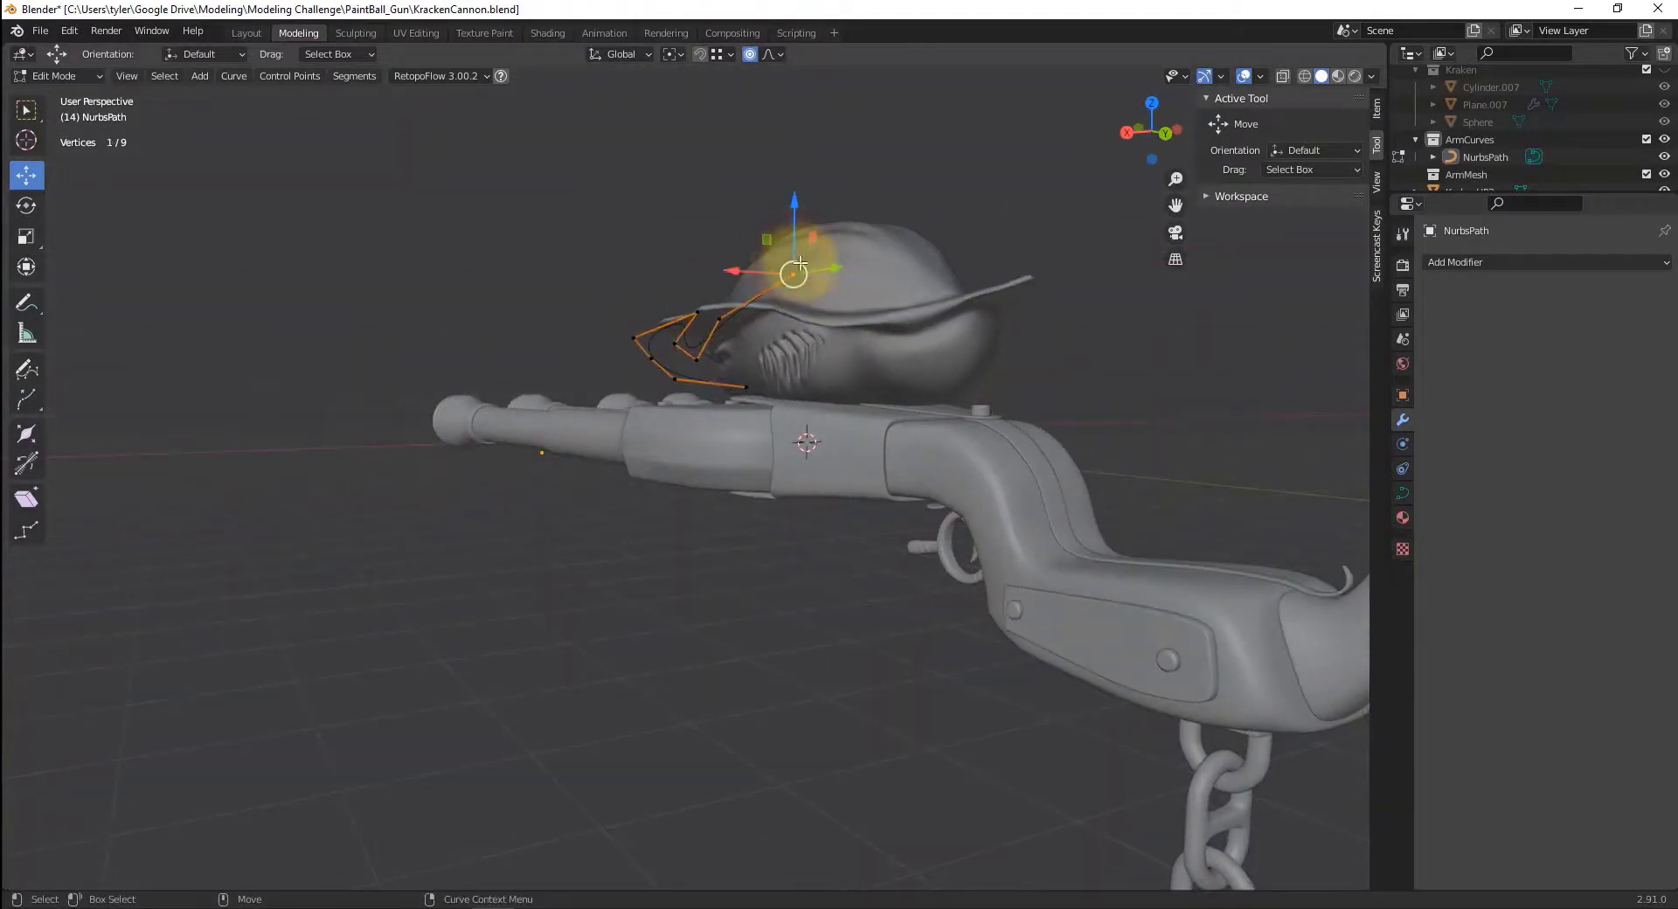
drag(766, 241, 752, 231)
click(977, 200)
middle_drag(798, 291, 846, 354)
key(Tab)
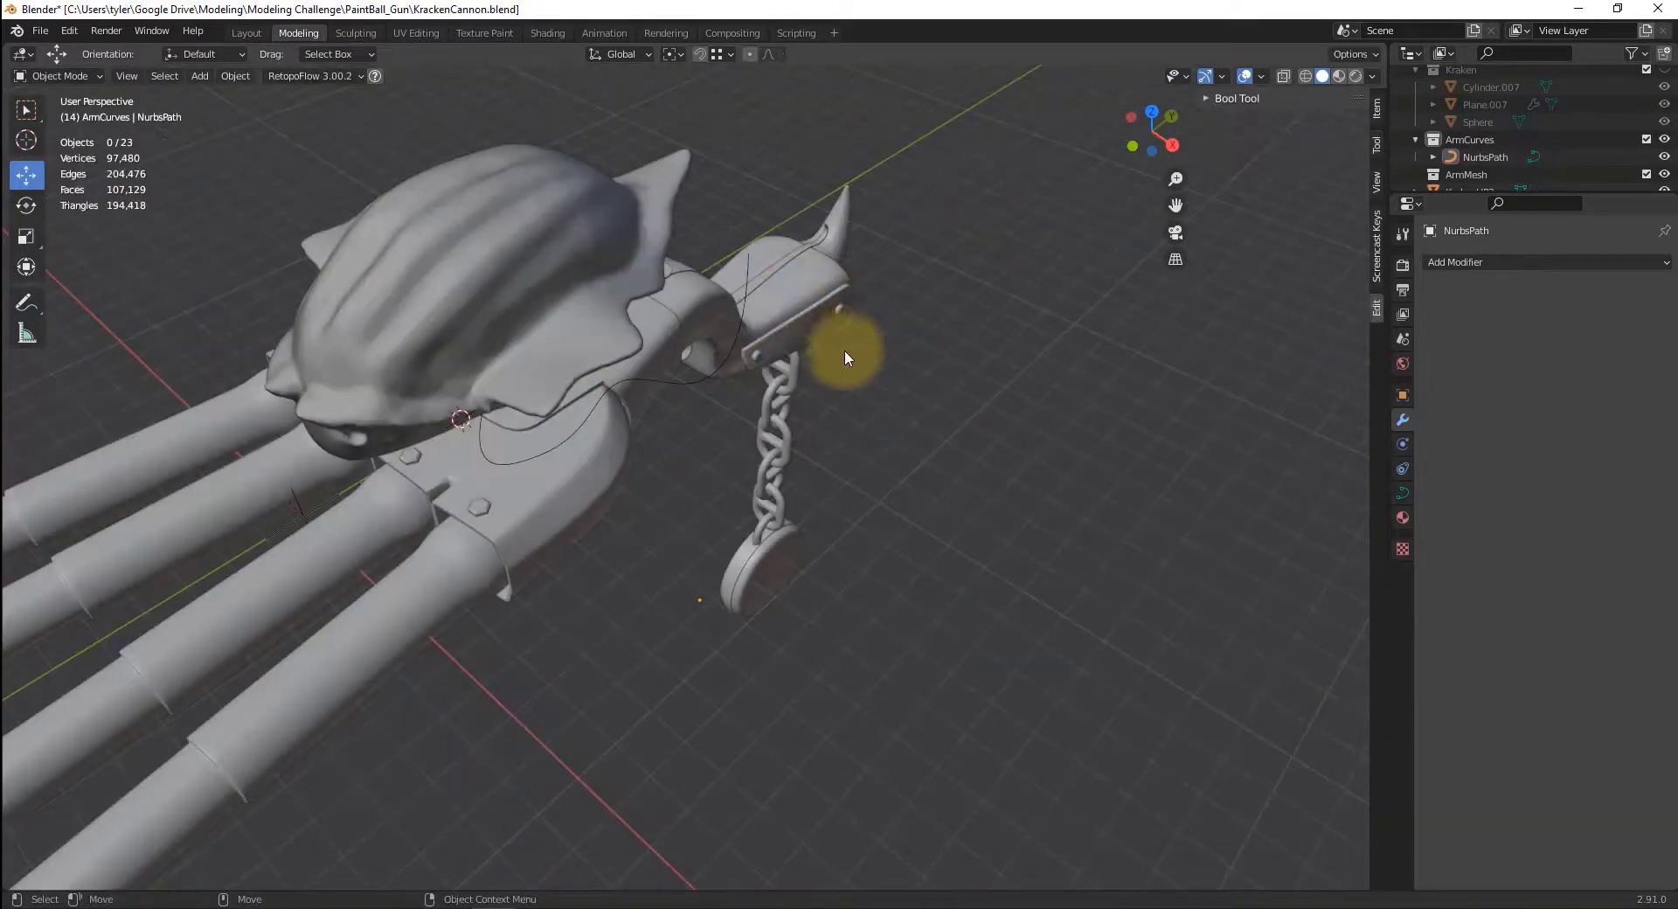
- From the top view, give the NURBS path a round bevel with a depth of 0.1 m
key(grave)
click(830, 323)
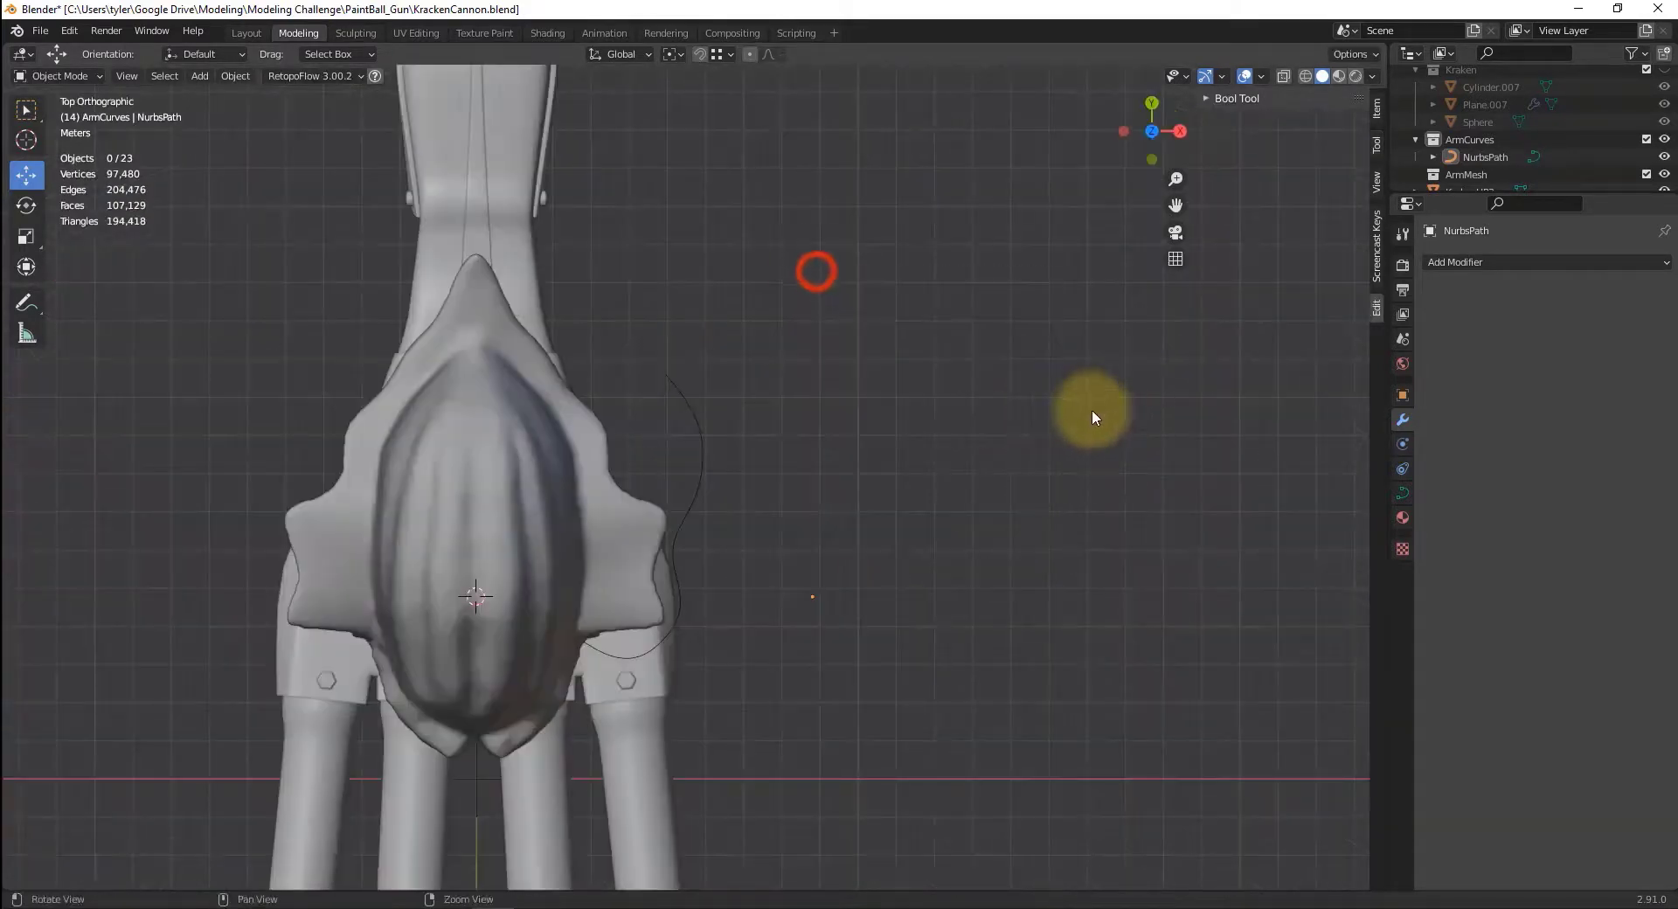
shift+middle_drag(1101, 414, 1208, 378)
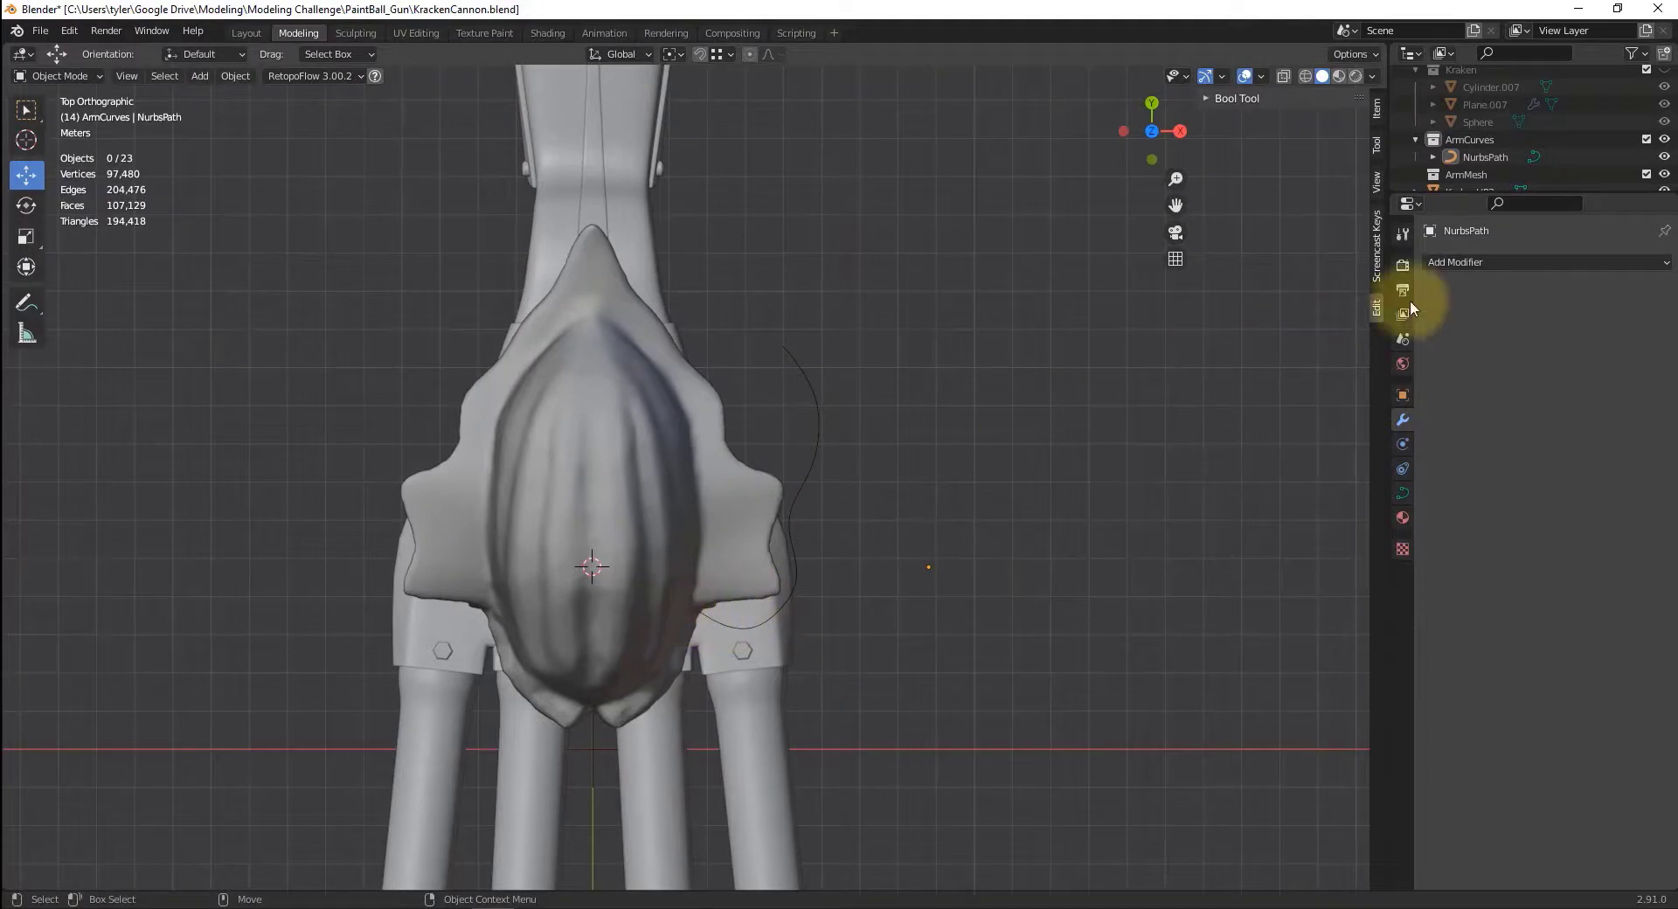
click(1403, 494)
scroll(1527, 494, down, 2)
scroll(1503, 500, up, 3)
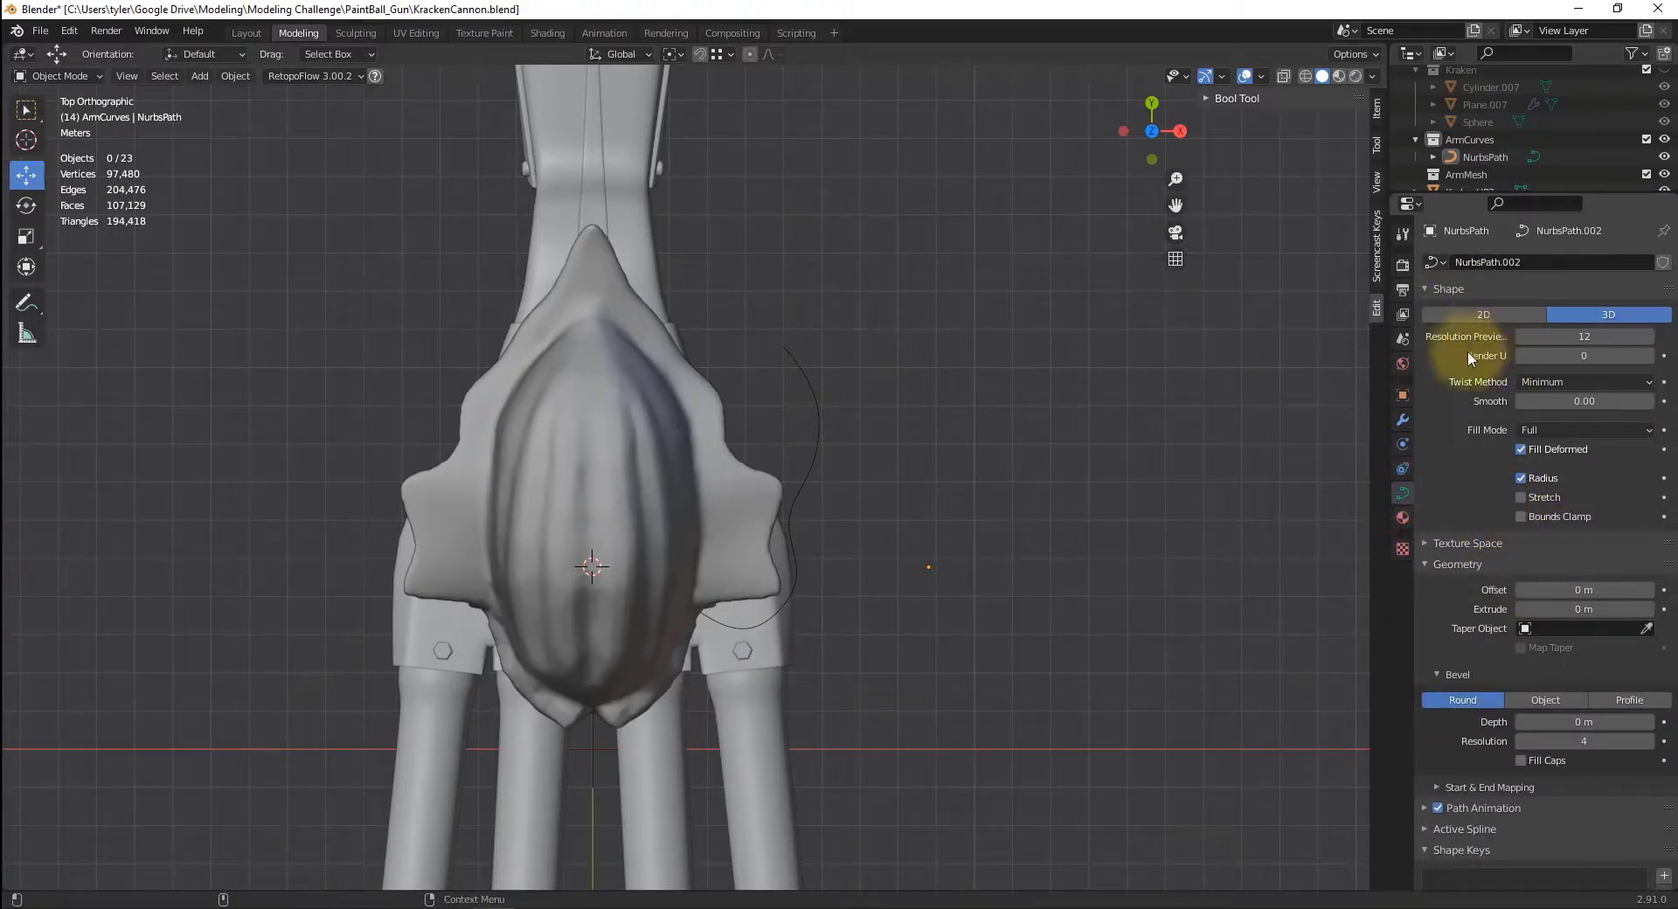
scroll(1455, 611, down, 2)
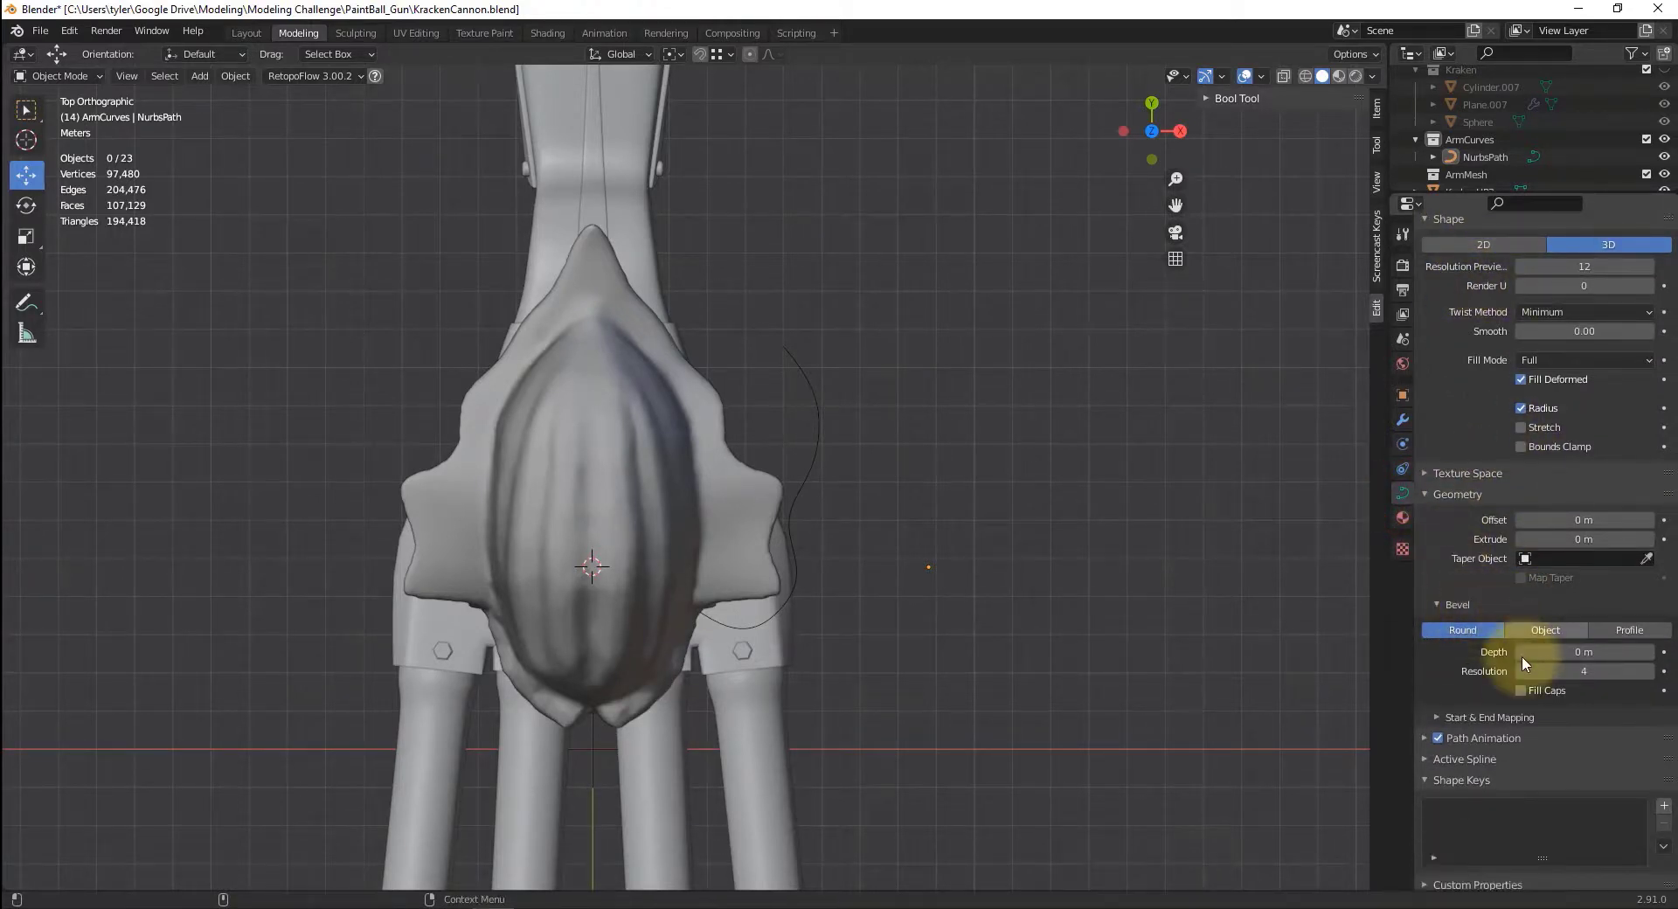
click(1581, 651)
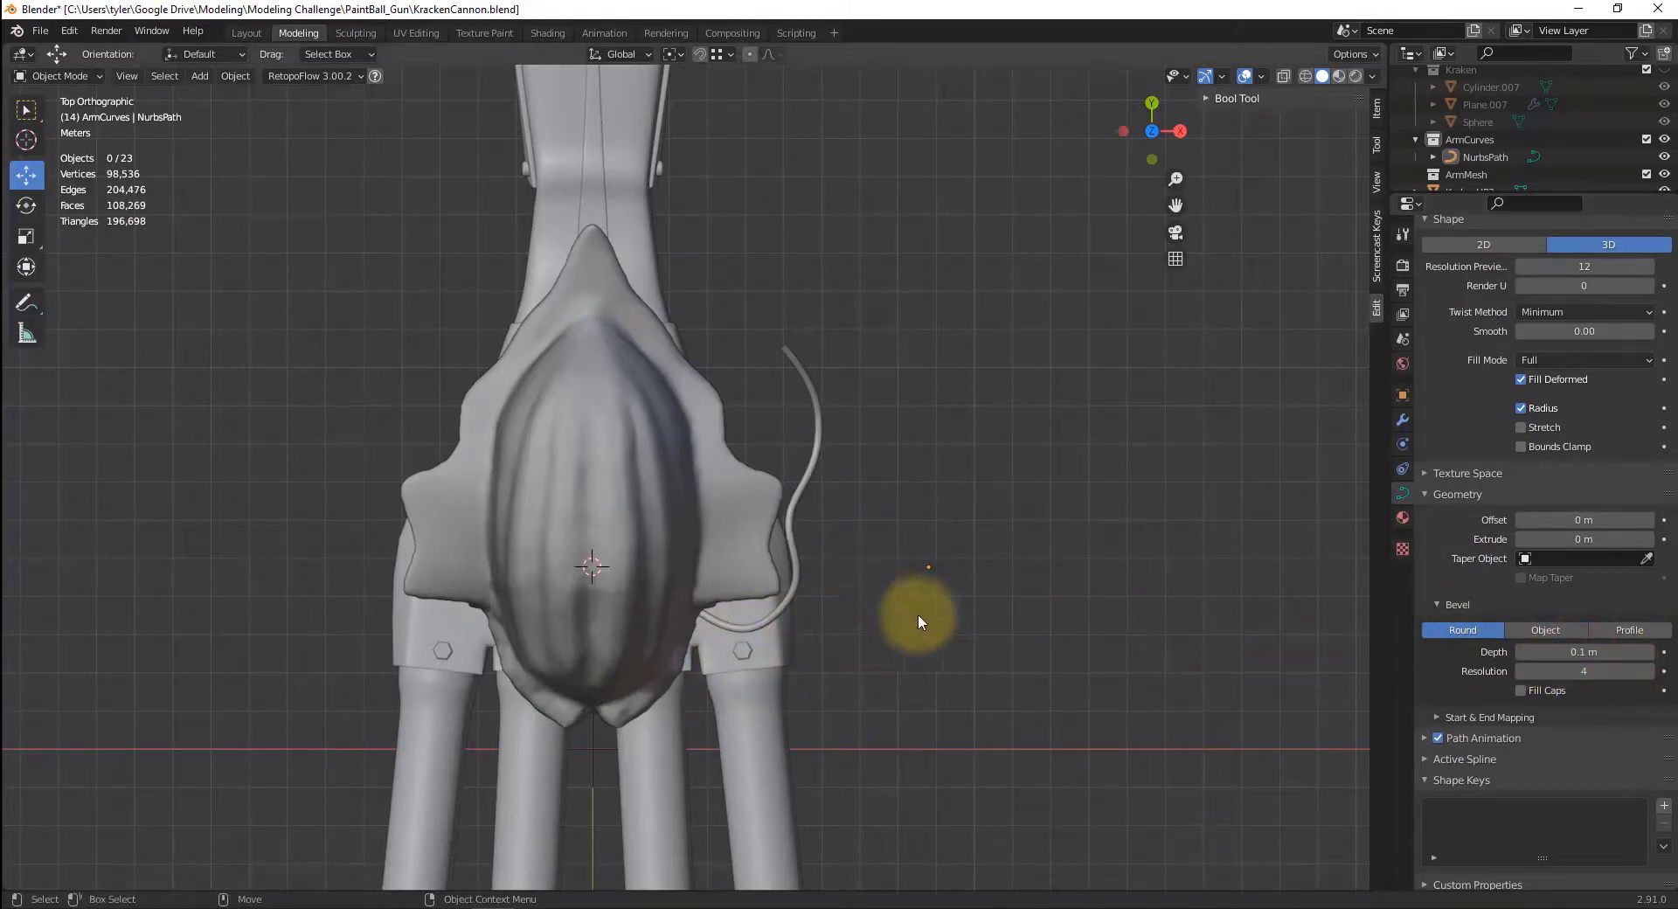
- Thicken the tentacle by setting the path's bevel depth to 0.25 m and check it from several angles
middle_drag(912, 643, 712, 437)
middle_drag(897, 354, 816, 480)
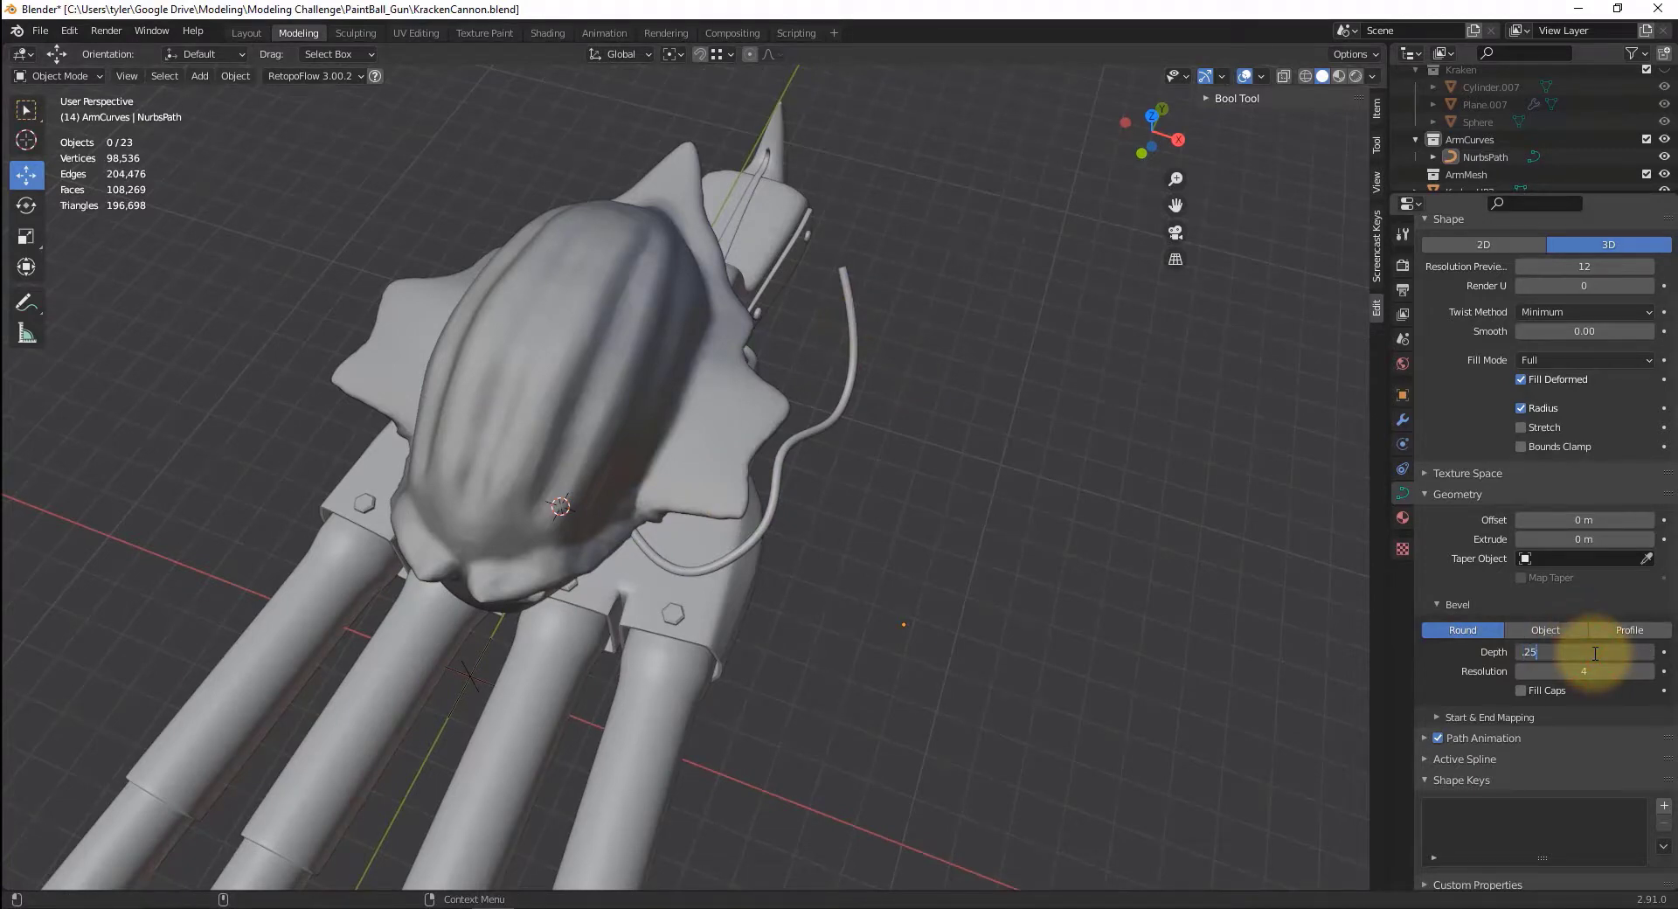
key(Return)
middle_drag(914, 584, 616, 395)
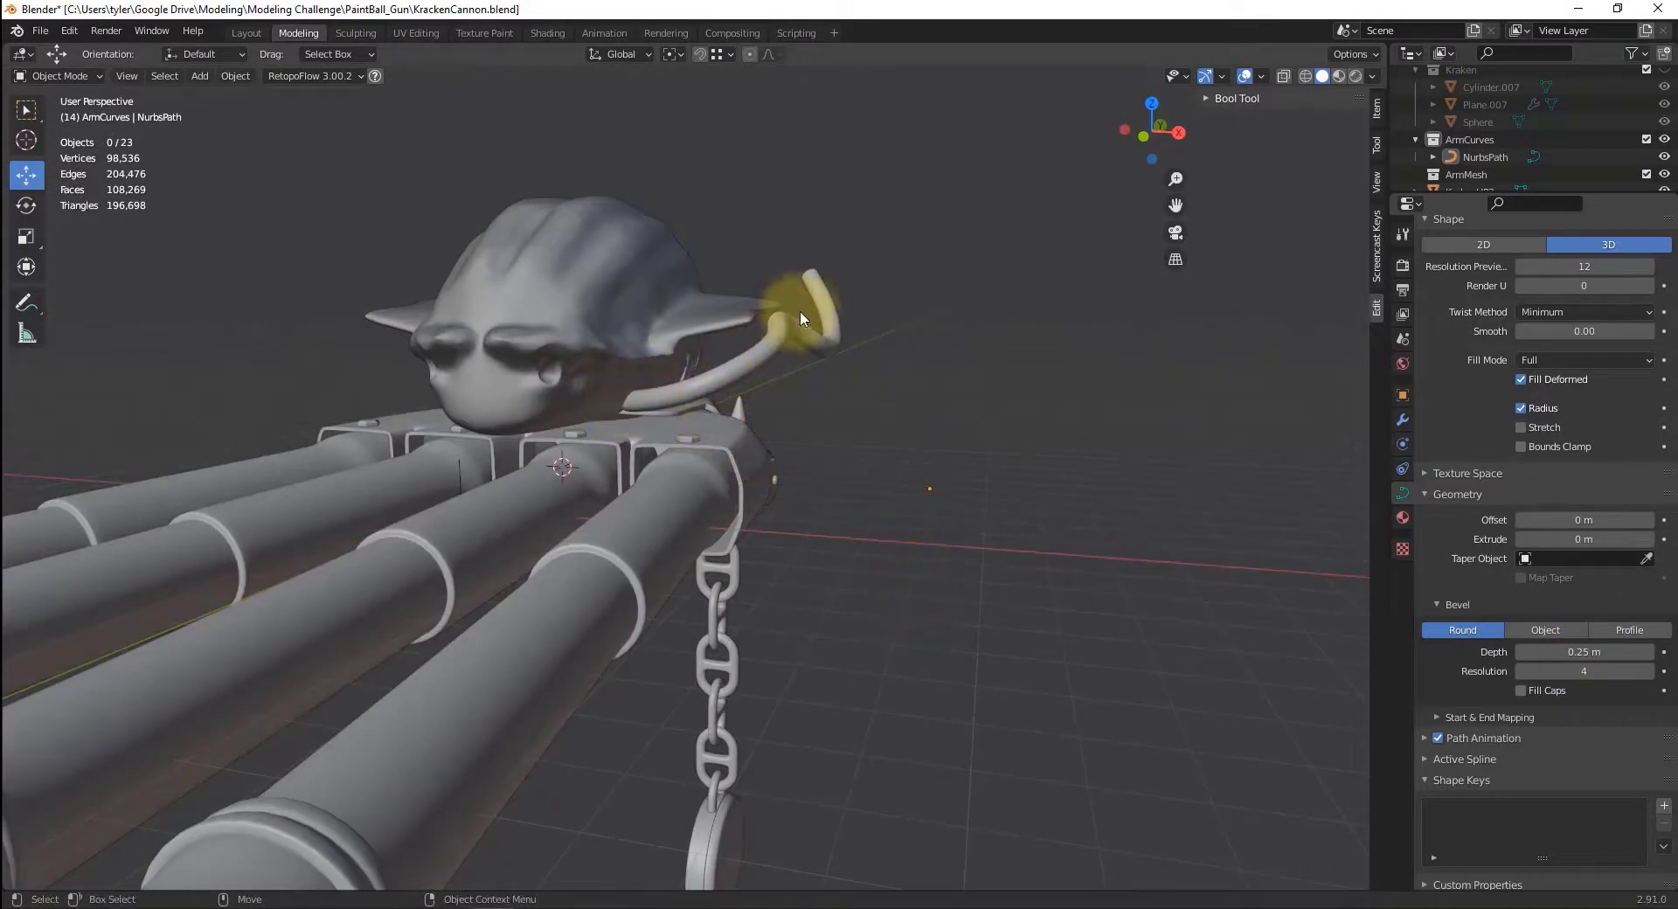
click(1630, 652)
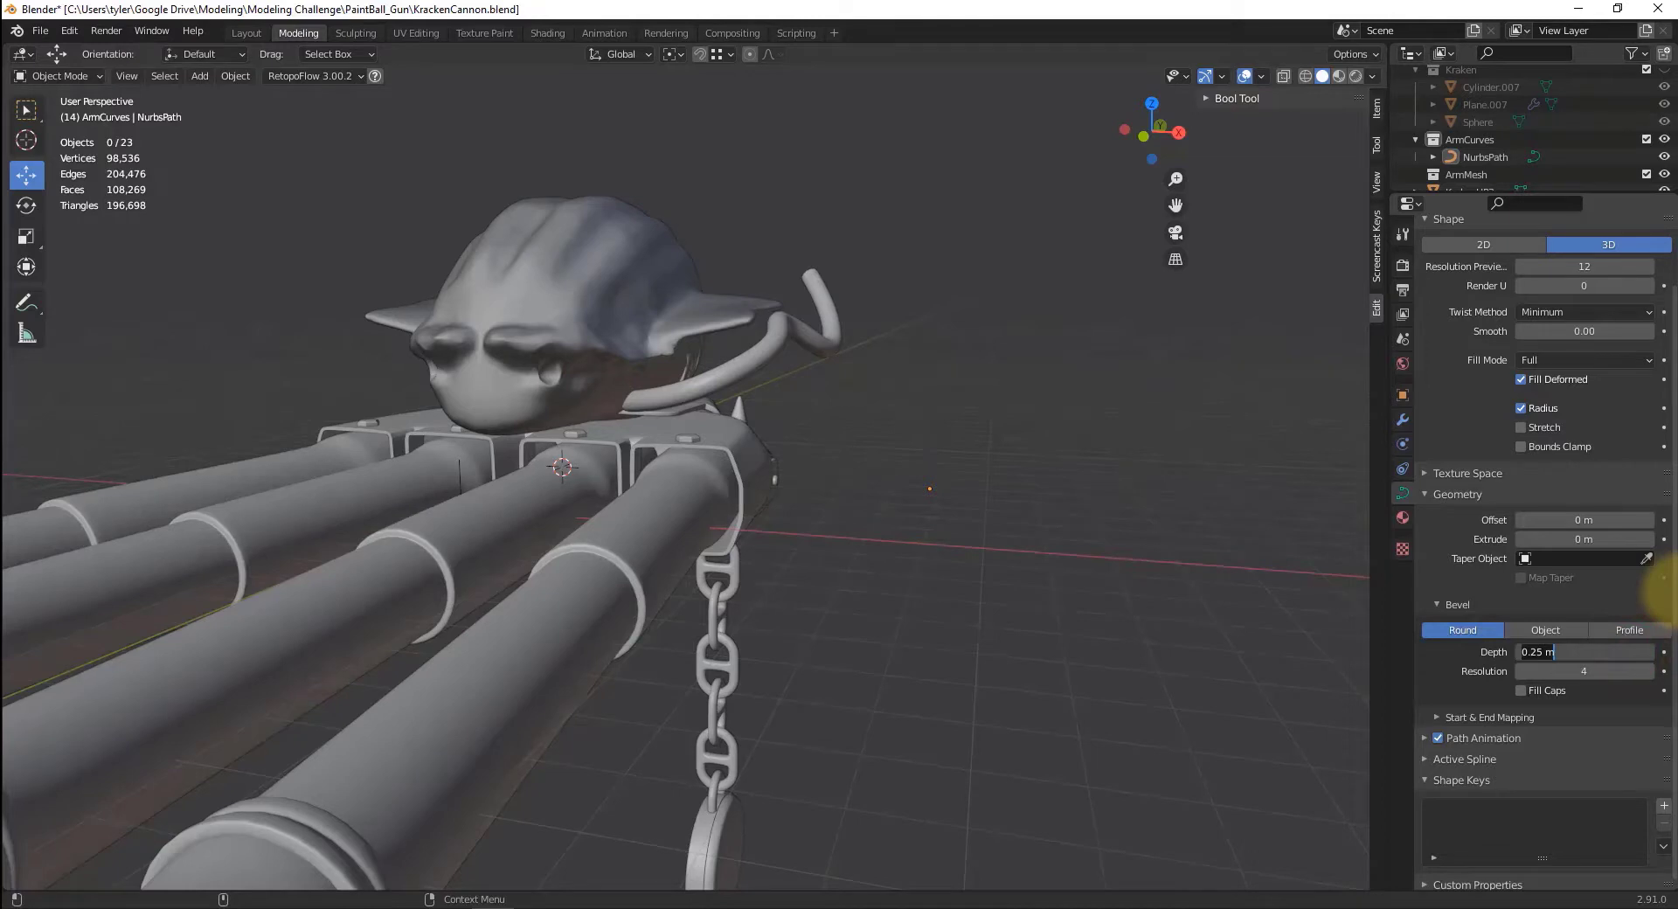
click(1024, 367)
middle_drag(1151, 426, 711, 445)
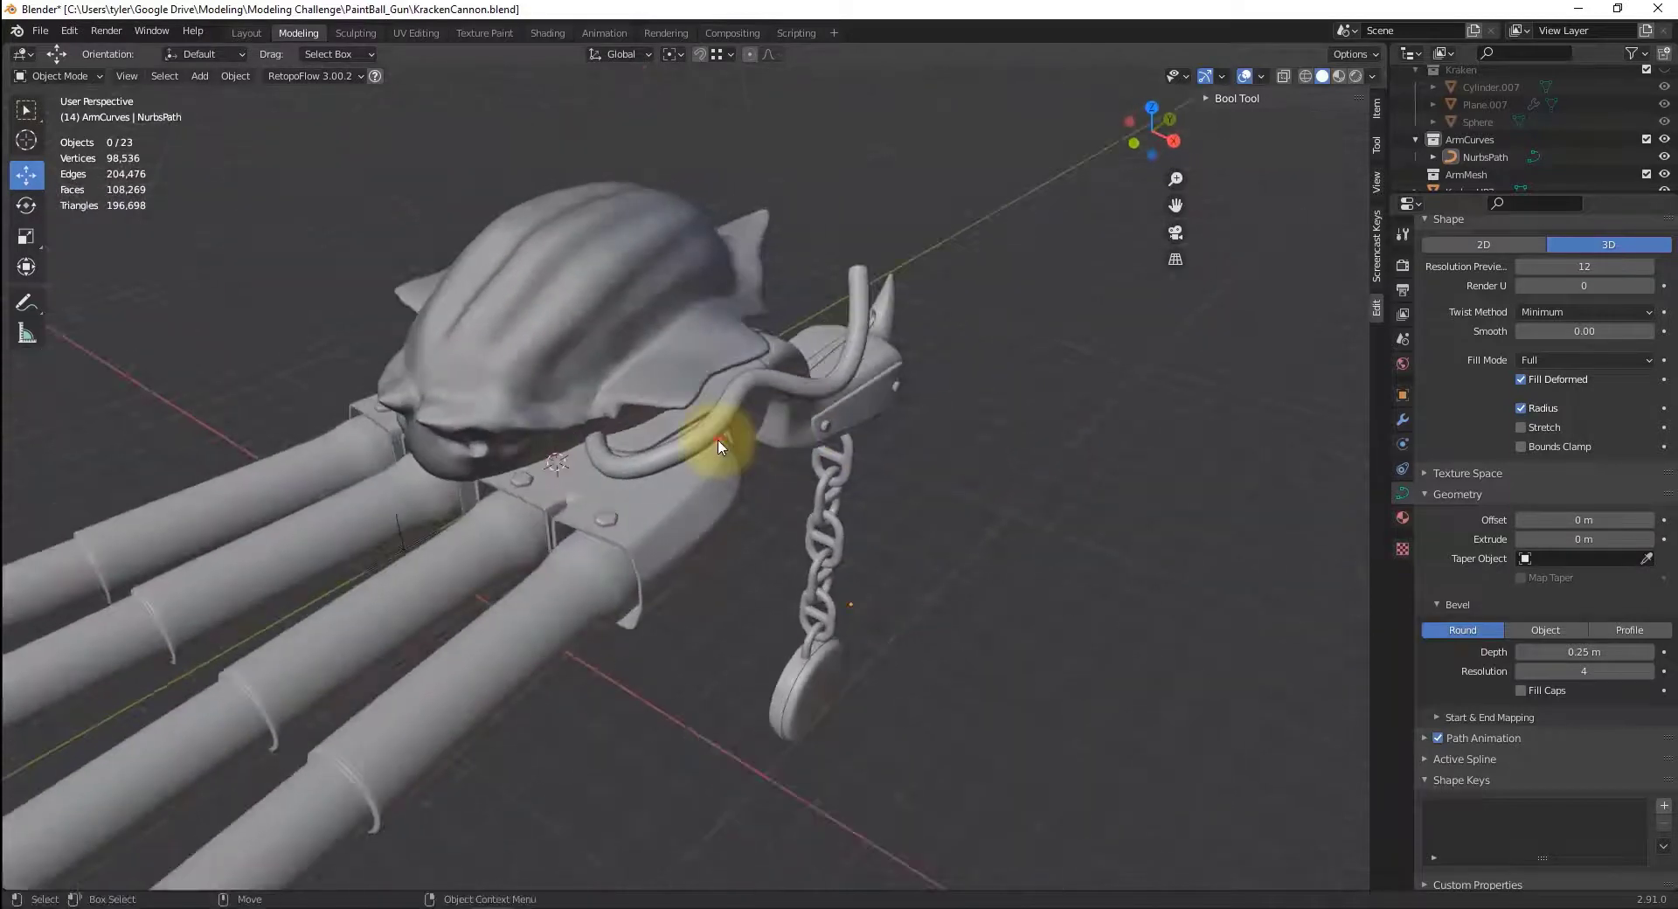
- Set the tentacle curve's preview resolution to 4 and enable the wireframe overlay for all objects
click(715, 442)
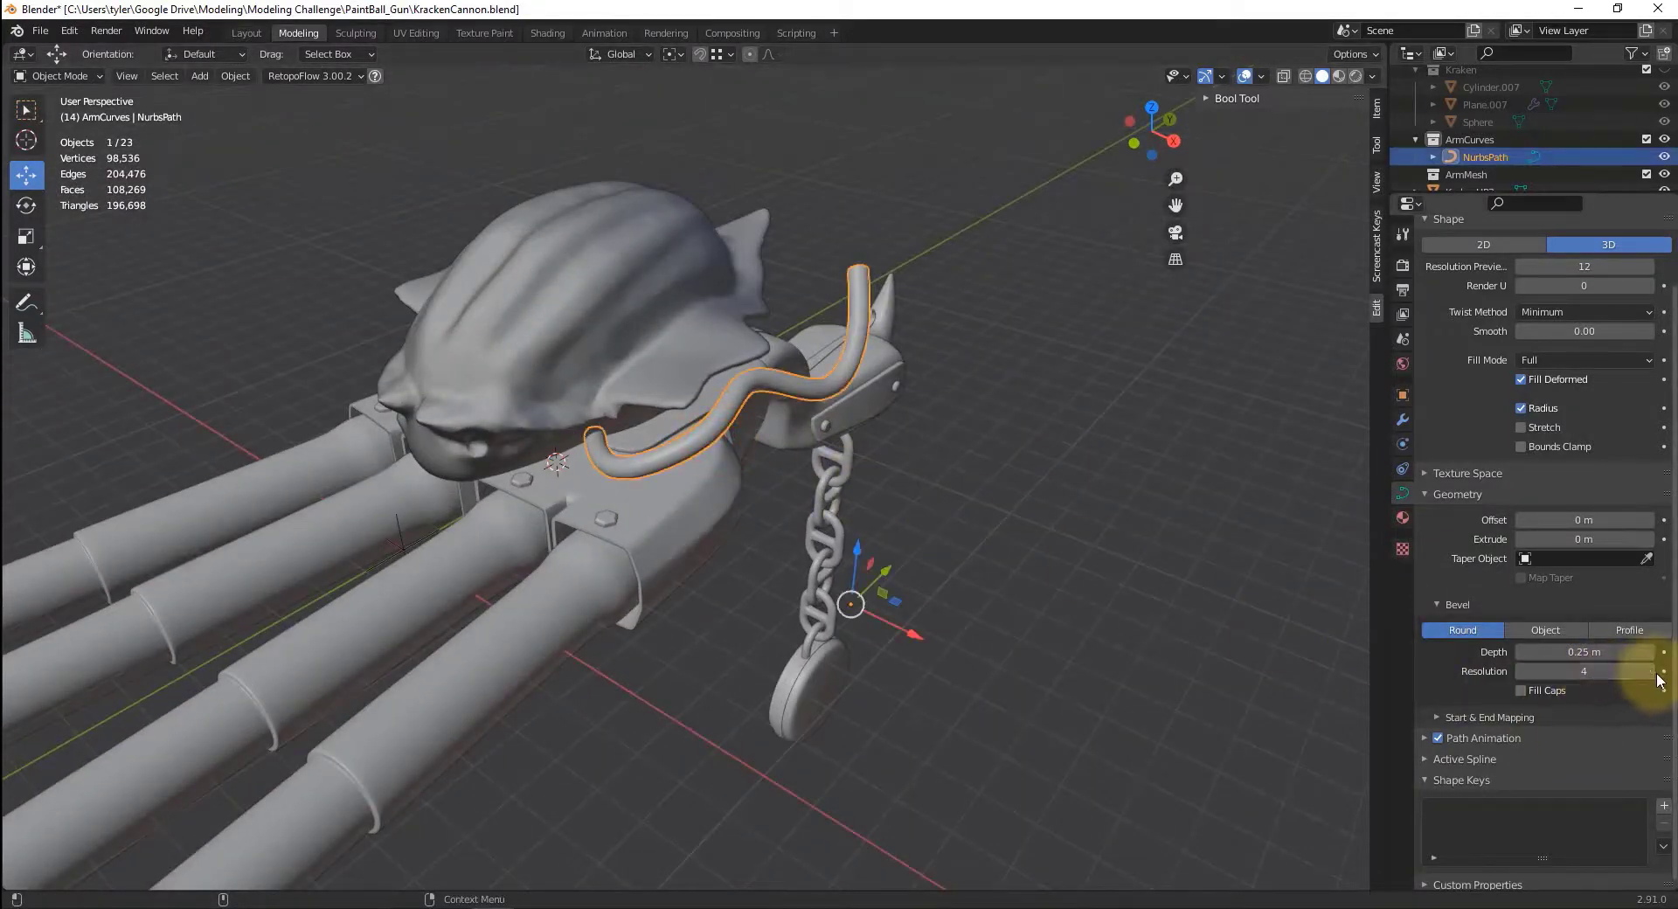
click(1599, 269)
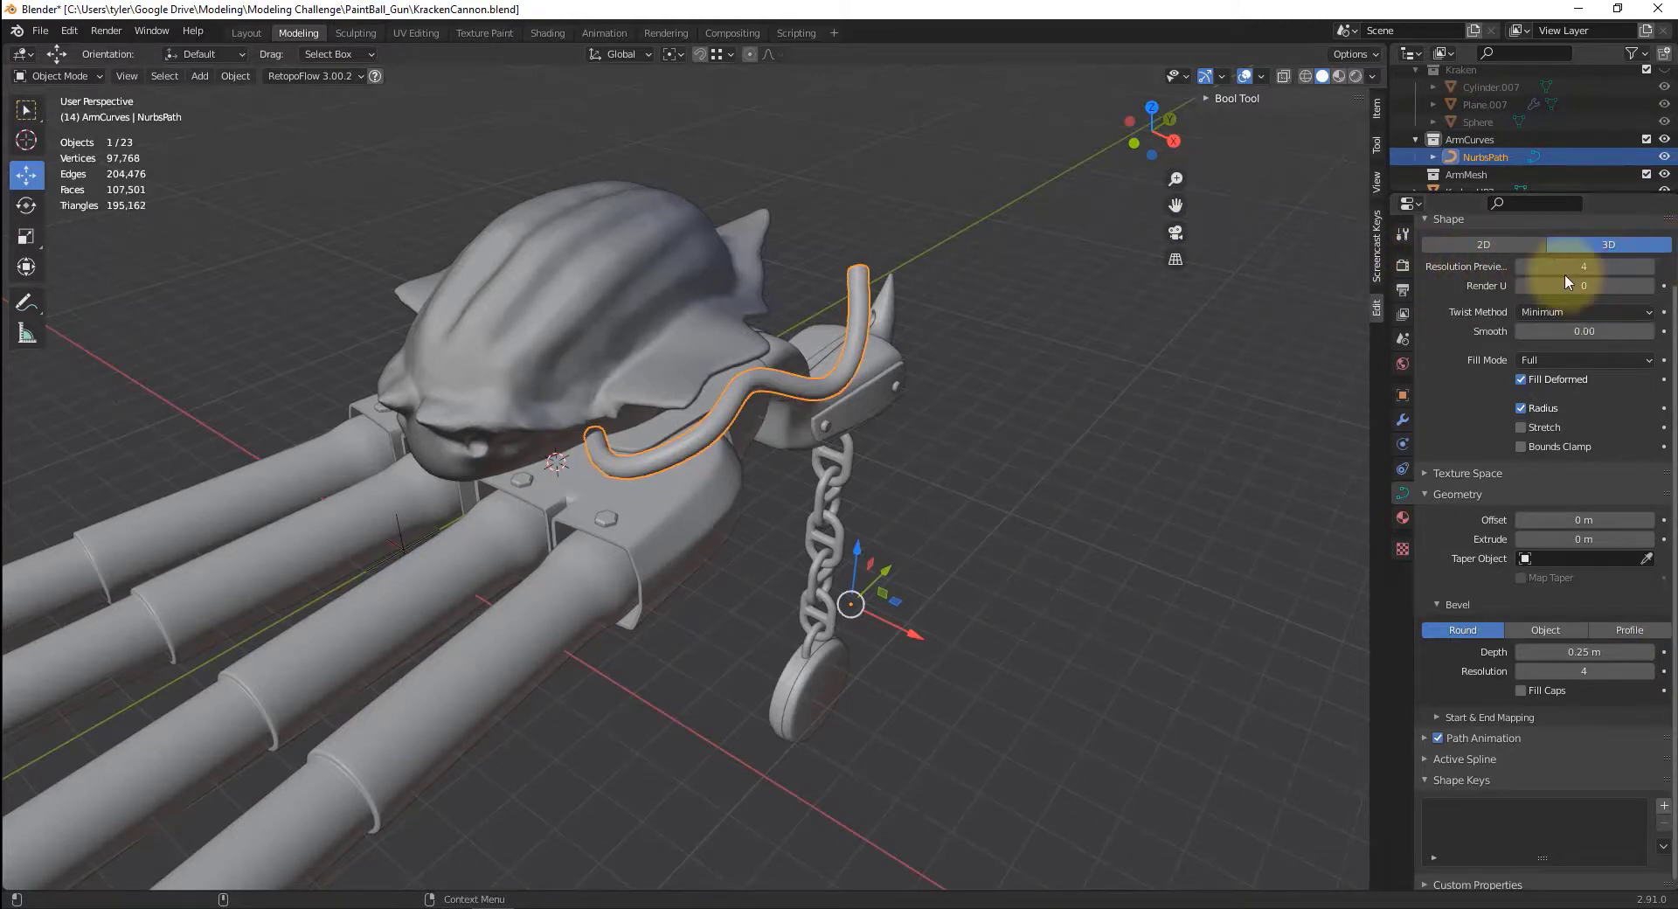
key(Tab)
scroll(852, 437, up, 2)
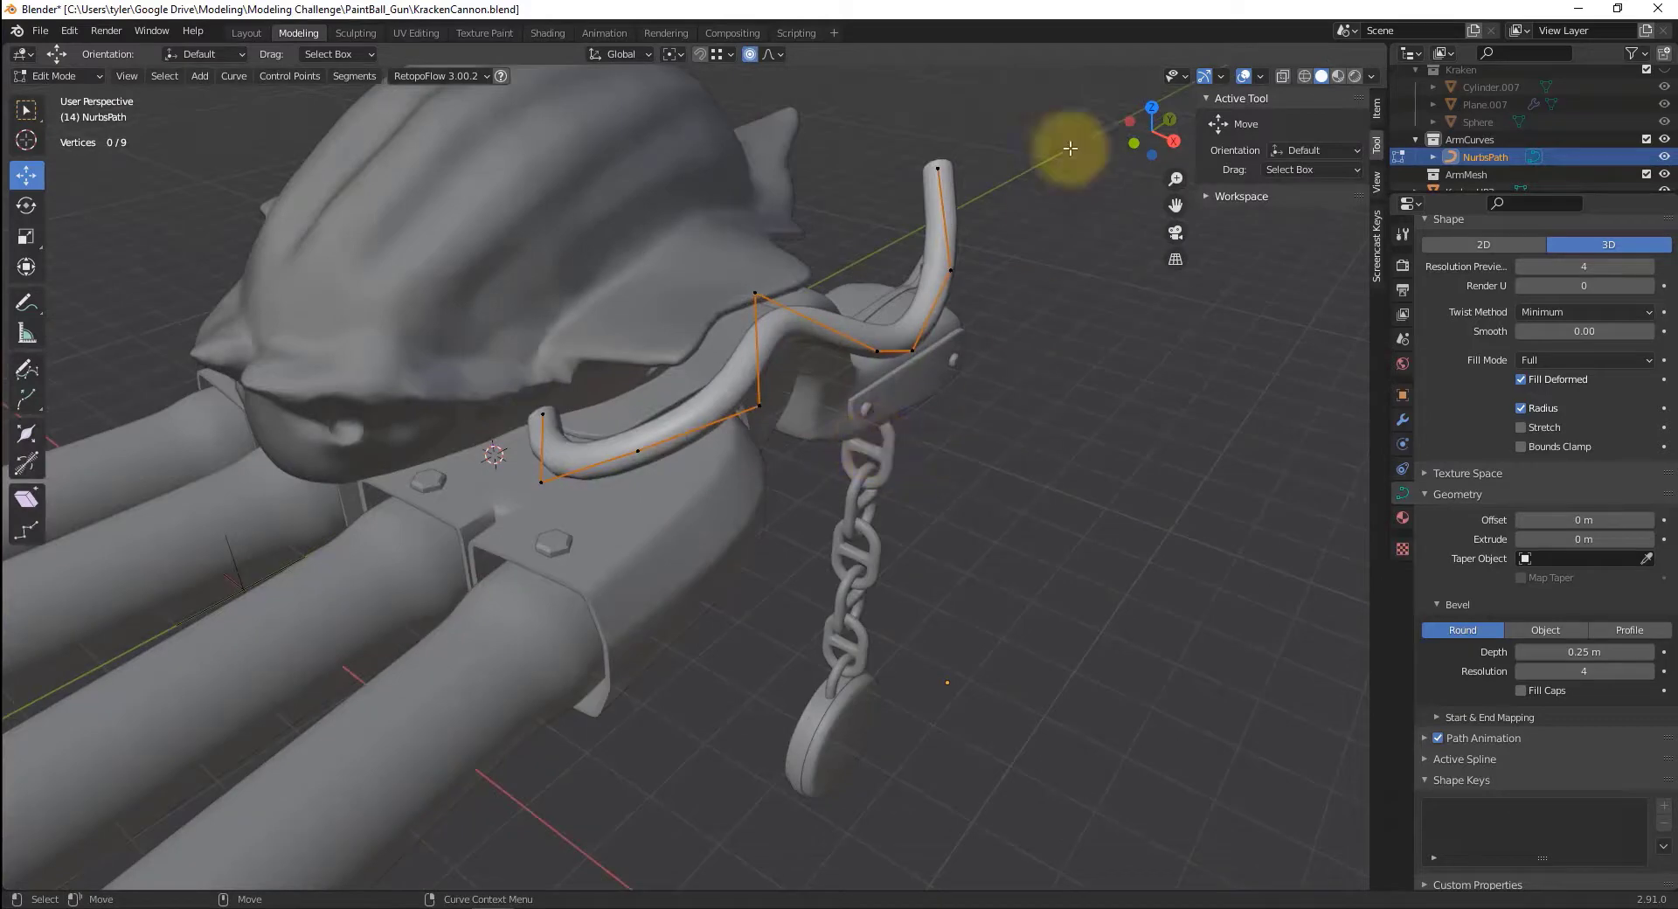
click(1261, 76)
click(1153, 371)
click(1042, 453)
key(Tab)
- Try a preview resolution of 1 on the tentacle curve, and settle on 3
middle_drag(1010, 524, 786, 393)
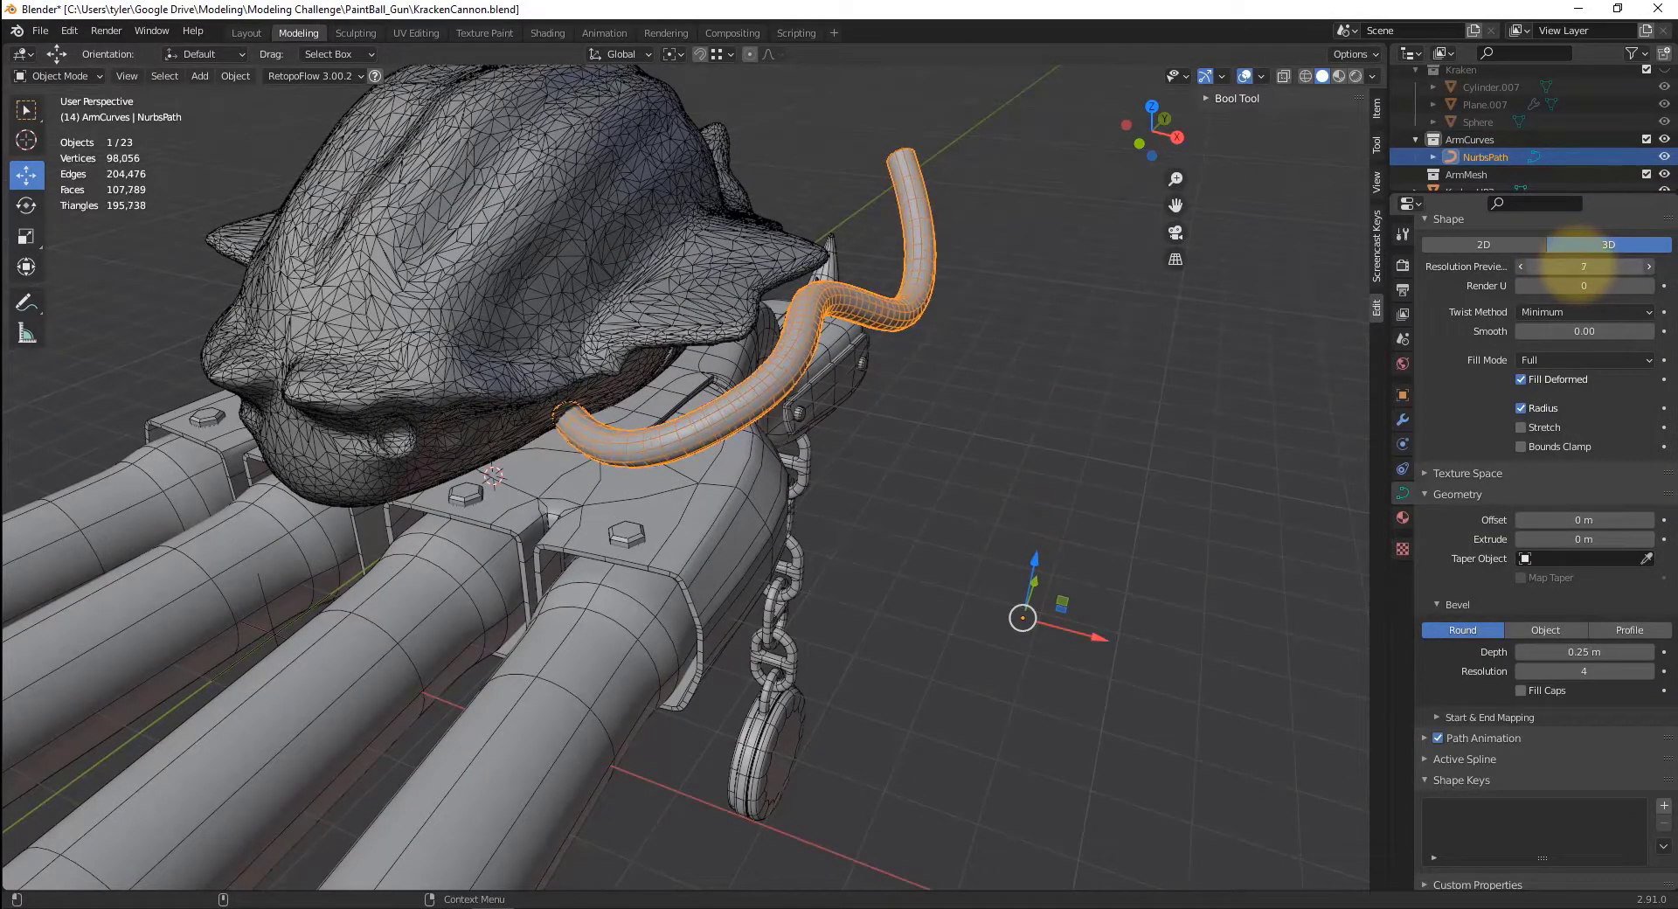
drag(1574, 265, 1564, 267)
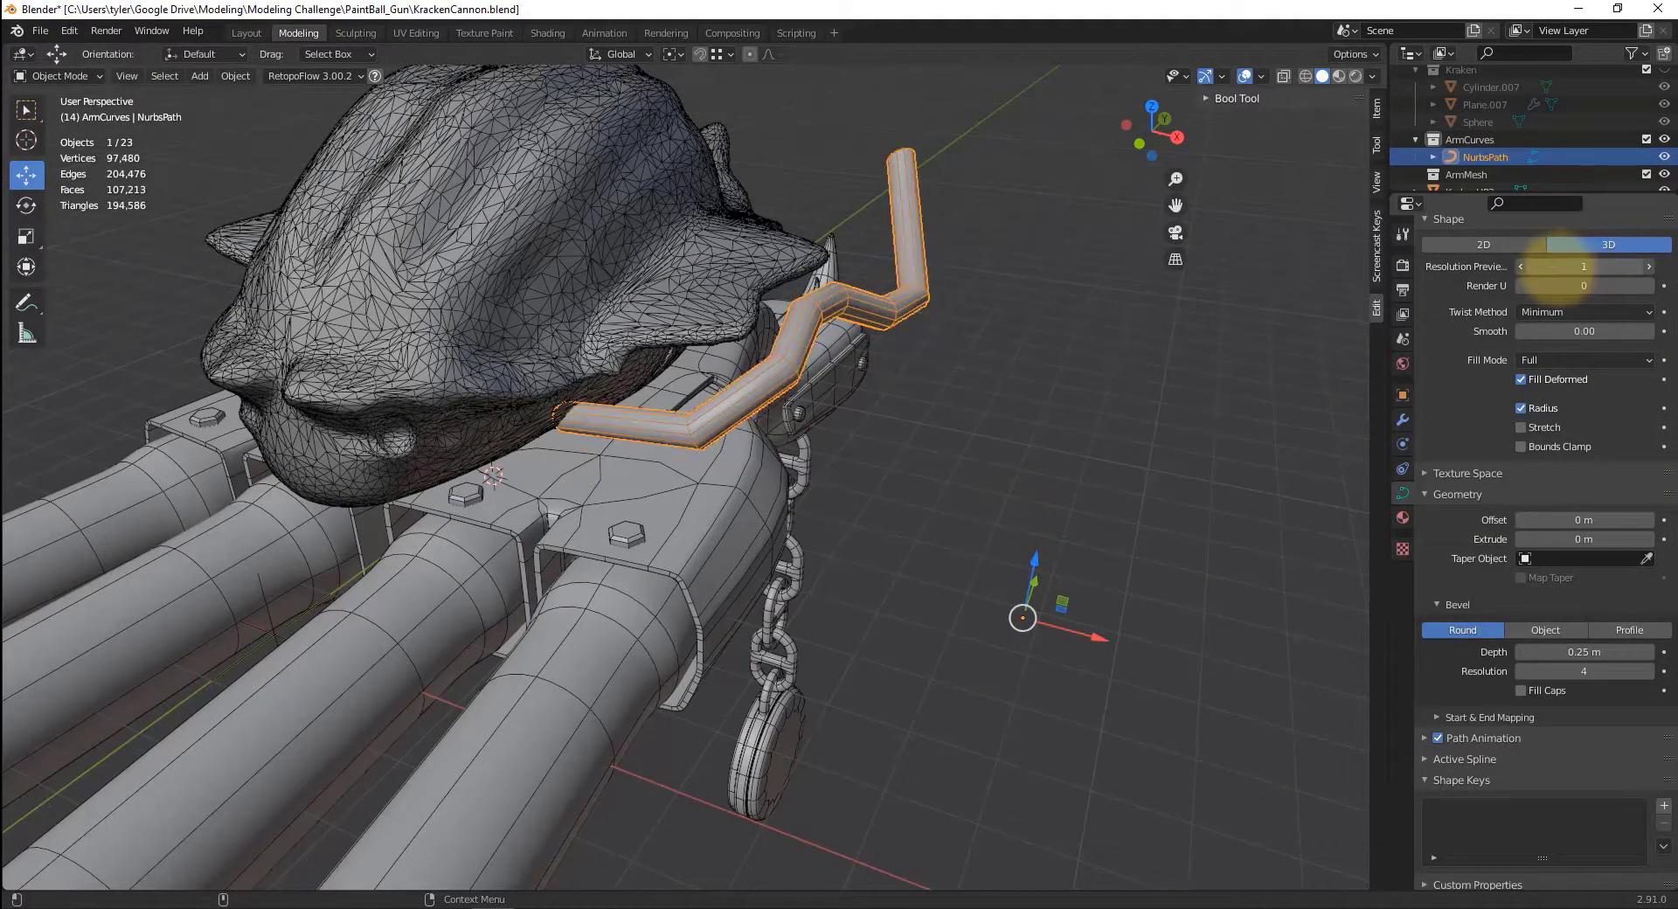
middle_drag(1009, 399, 1453, 329)
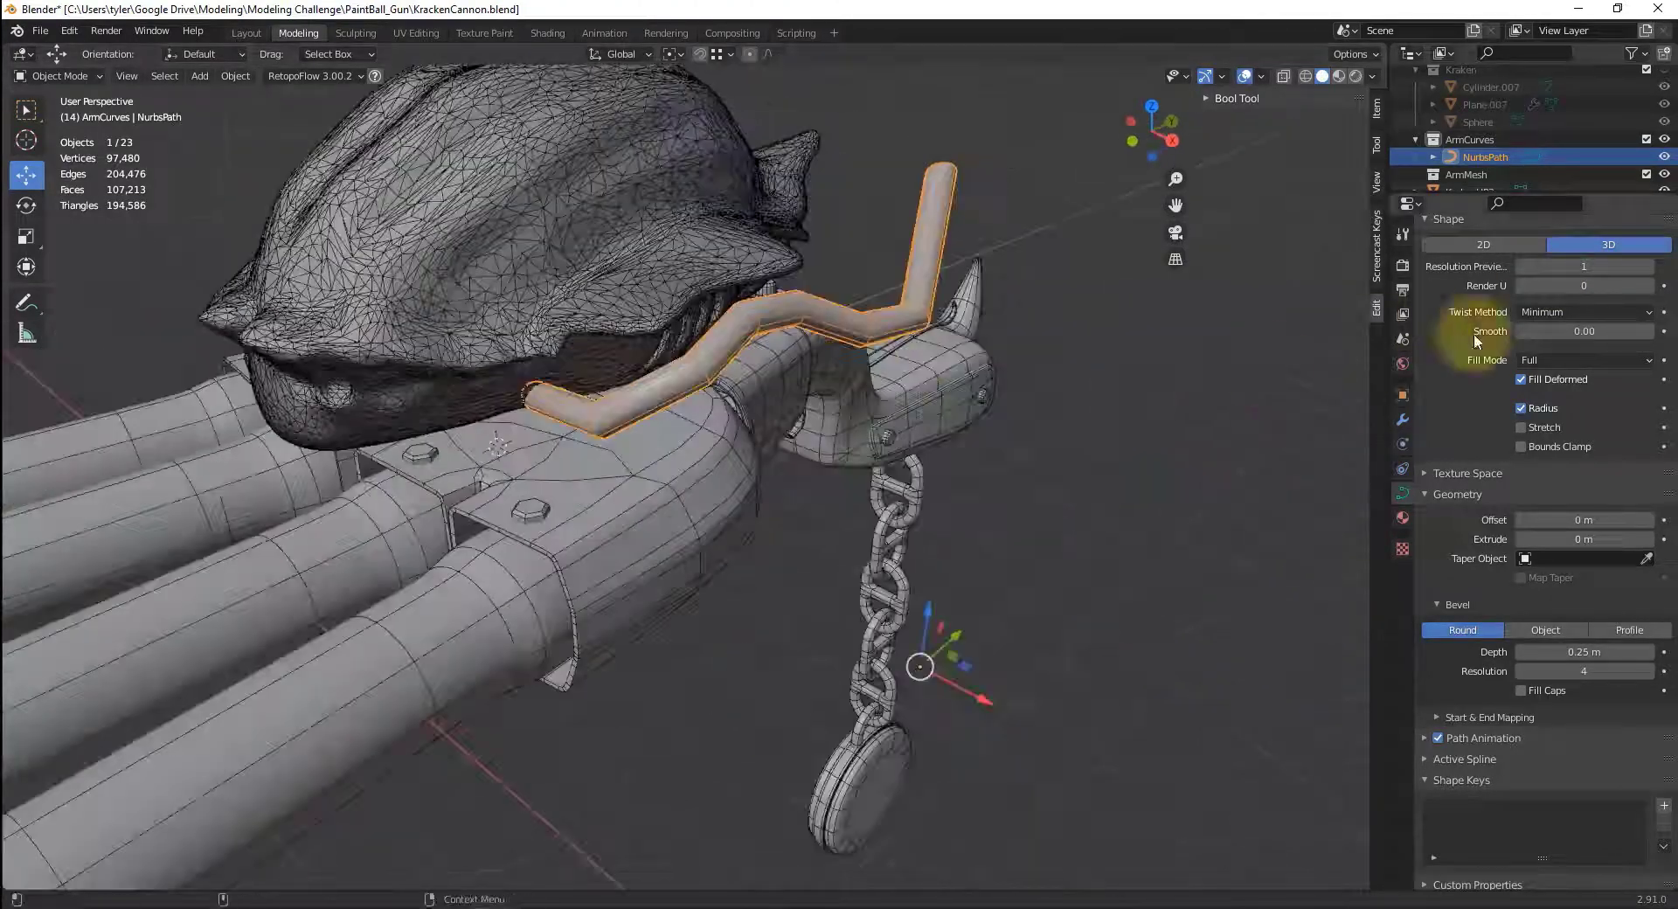
click(1581, 266)
text(3)
key(Return)
- Examine the tentacle tube's segments beside the kraken from several angles, finishing in the top view
middle_drag(664, 559, 968, 513)
click(1026, 458)
key(grave)
click(970, 414)
middle_drag(998, 359, 1034, 384)
key(grave)
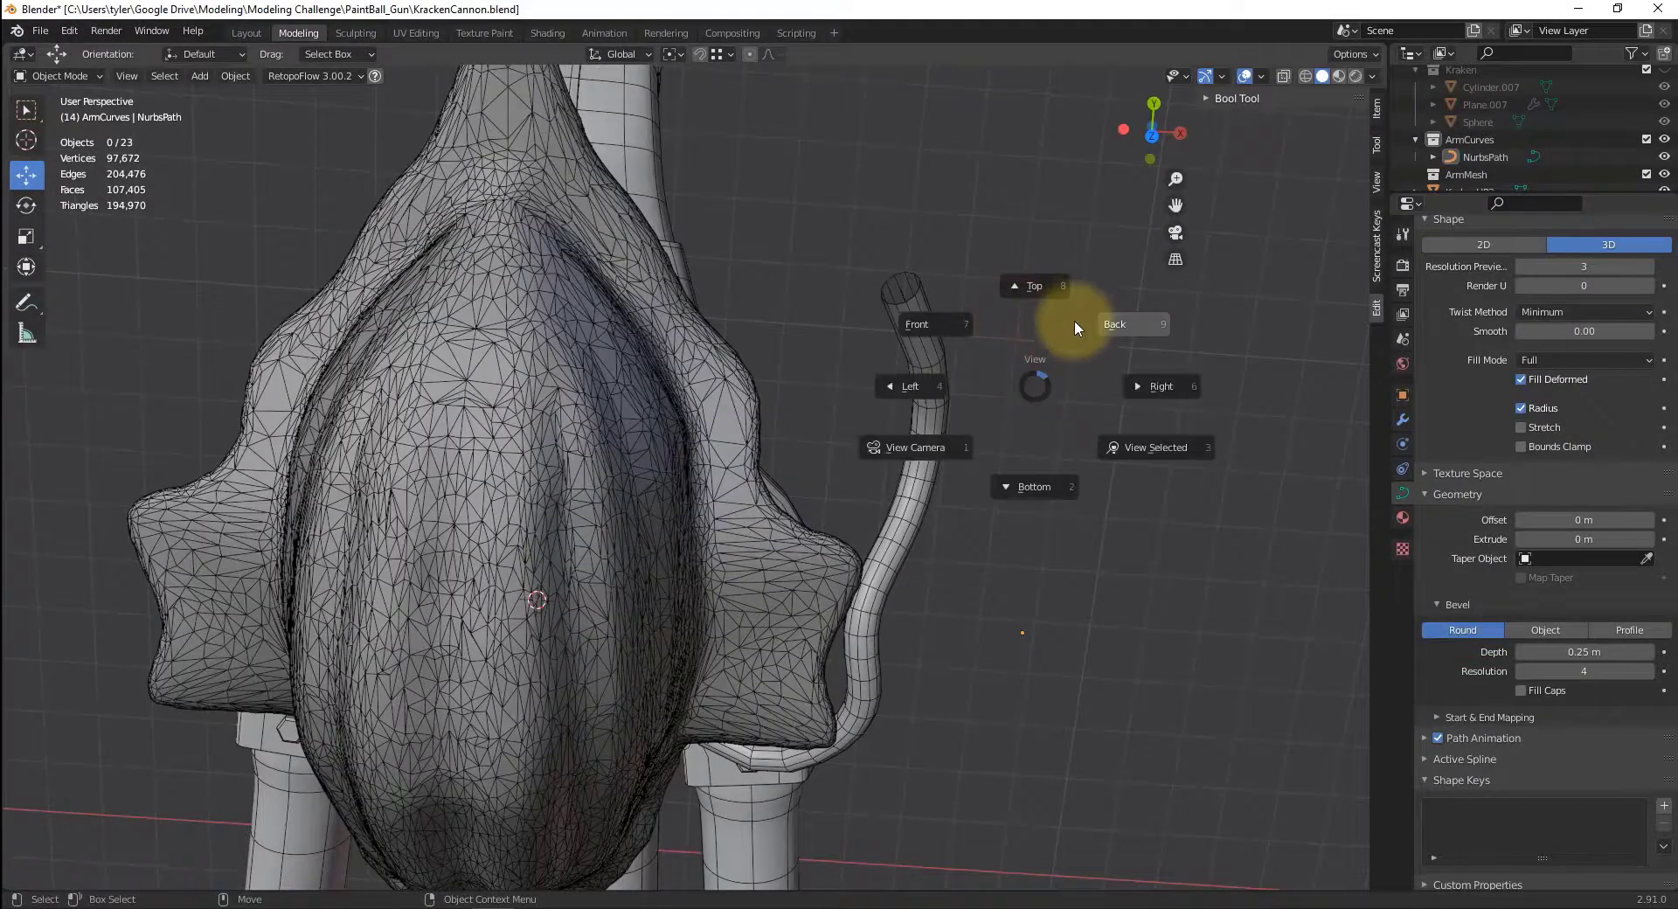
click(1034, 285)
scroll(1093, 367, down, 2)
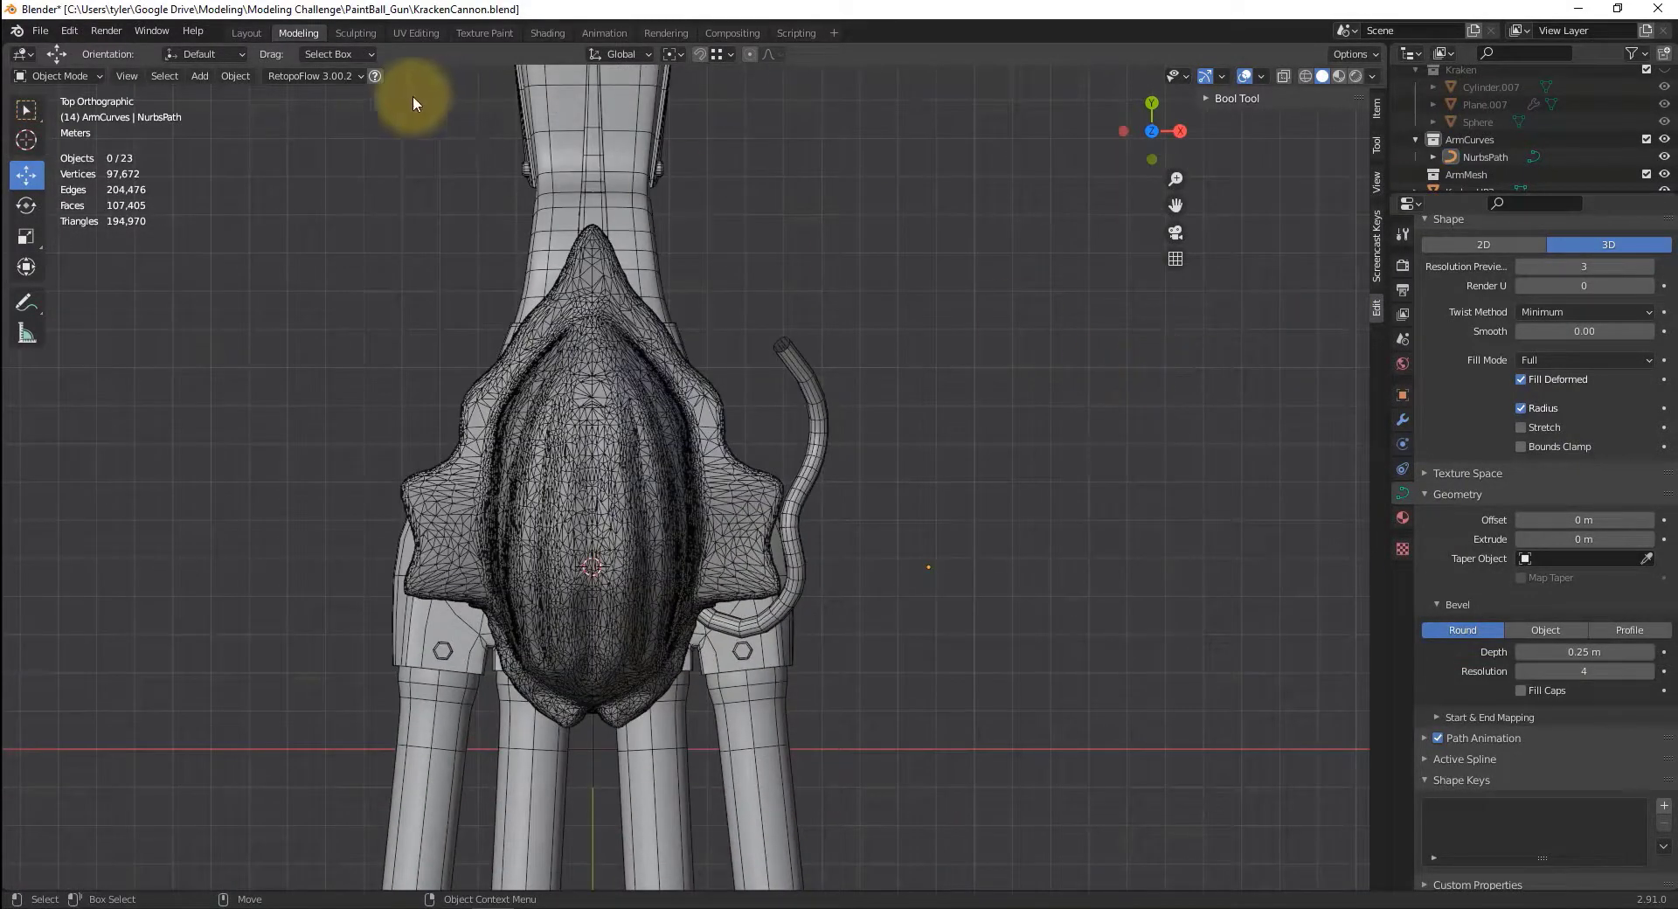
- Add a Bezier curve and move it clear of the kraken, about 10.2 m in X and 4.65 m in Y
click(205, 77)
click(203, 79)
click(203, 78)
mouse_move(215, 114)
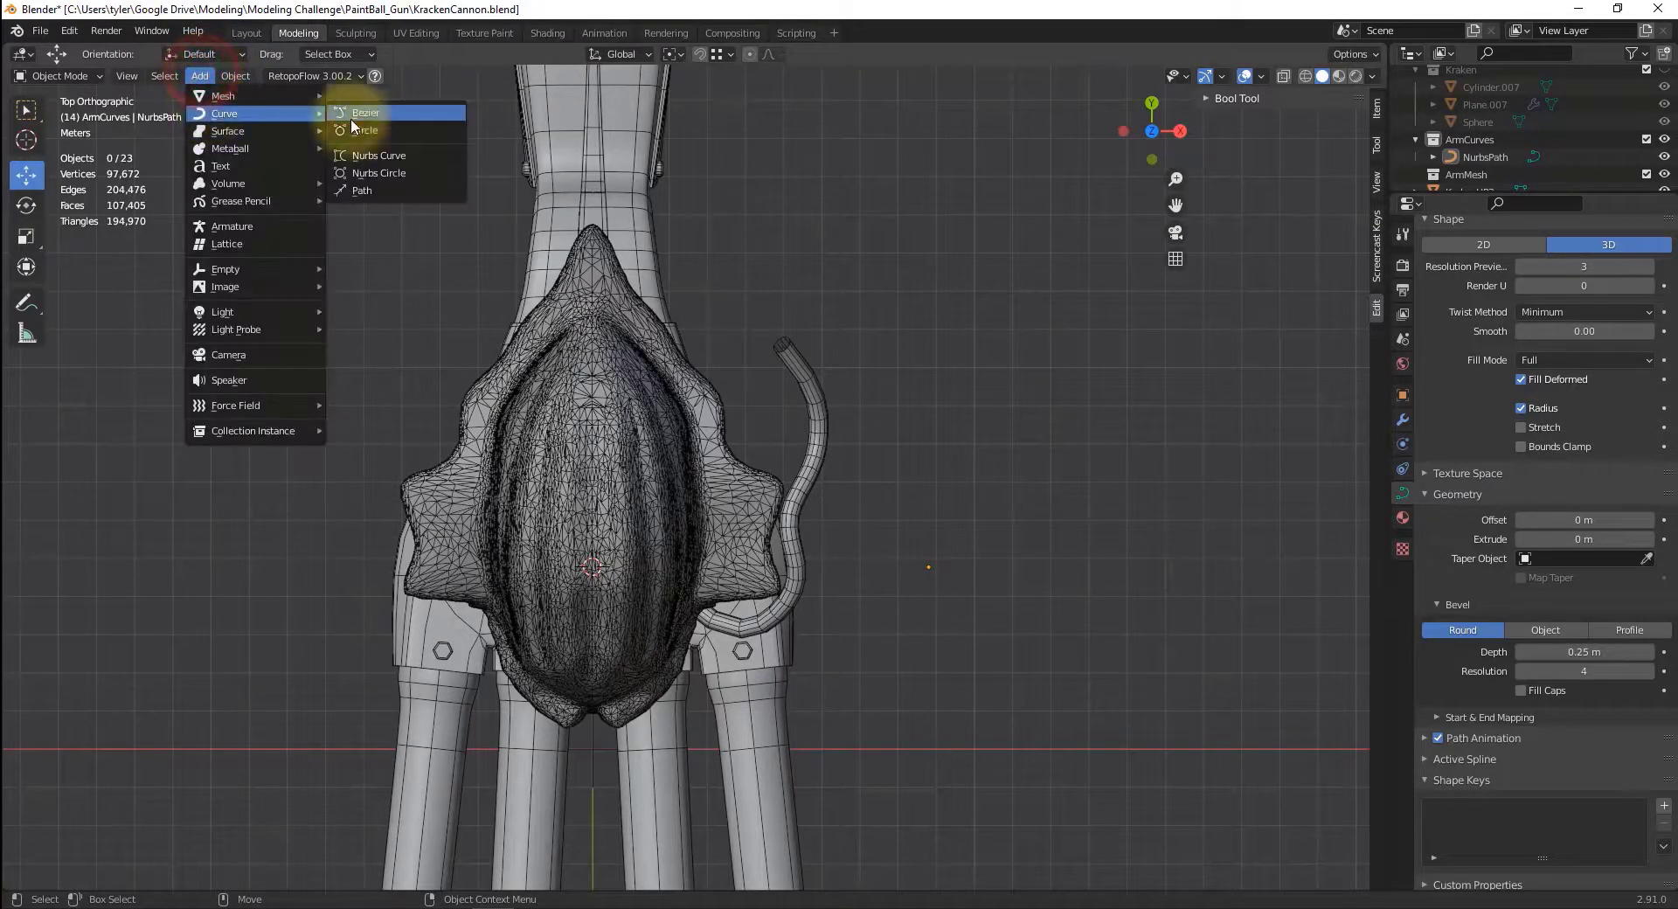
click(395, 113)
drag(624, 539, 1019, 352)
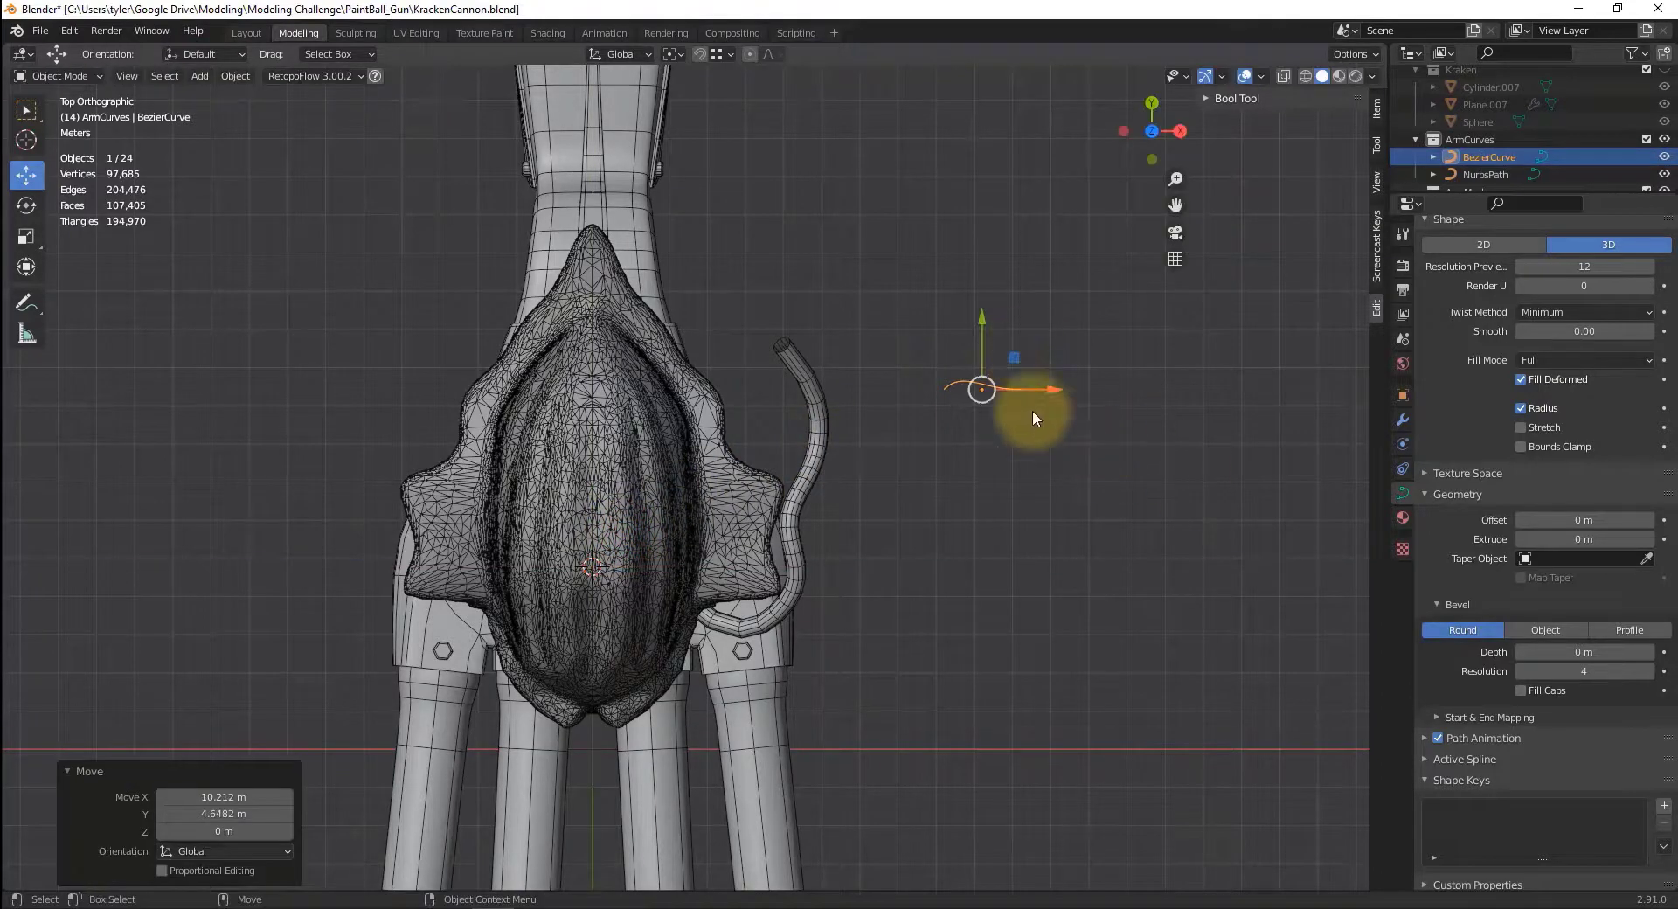
scroll(1056, 423, up, 3)
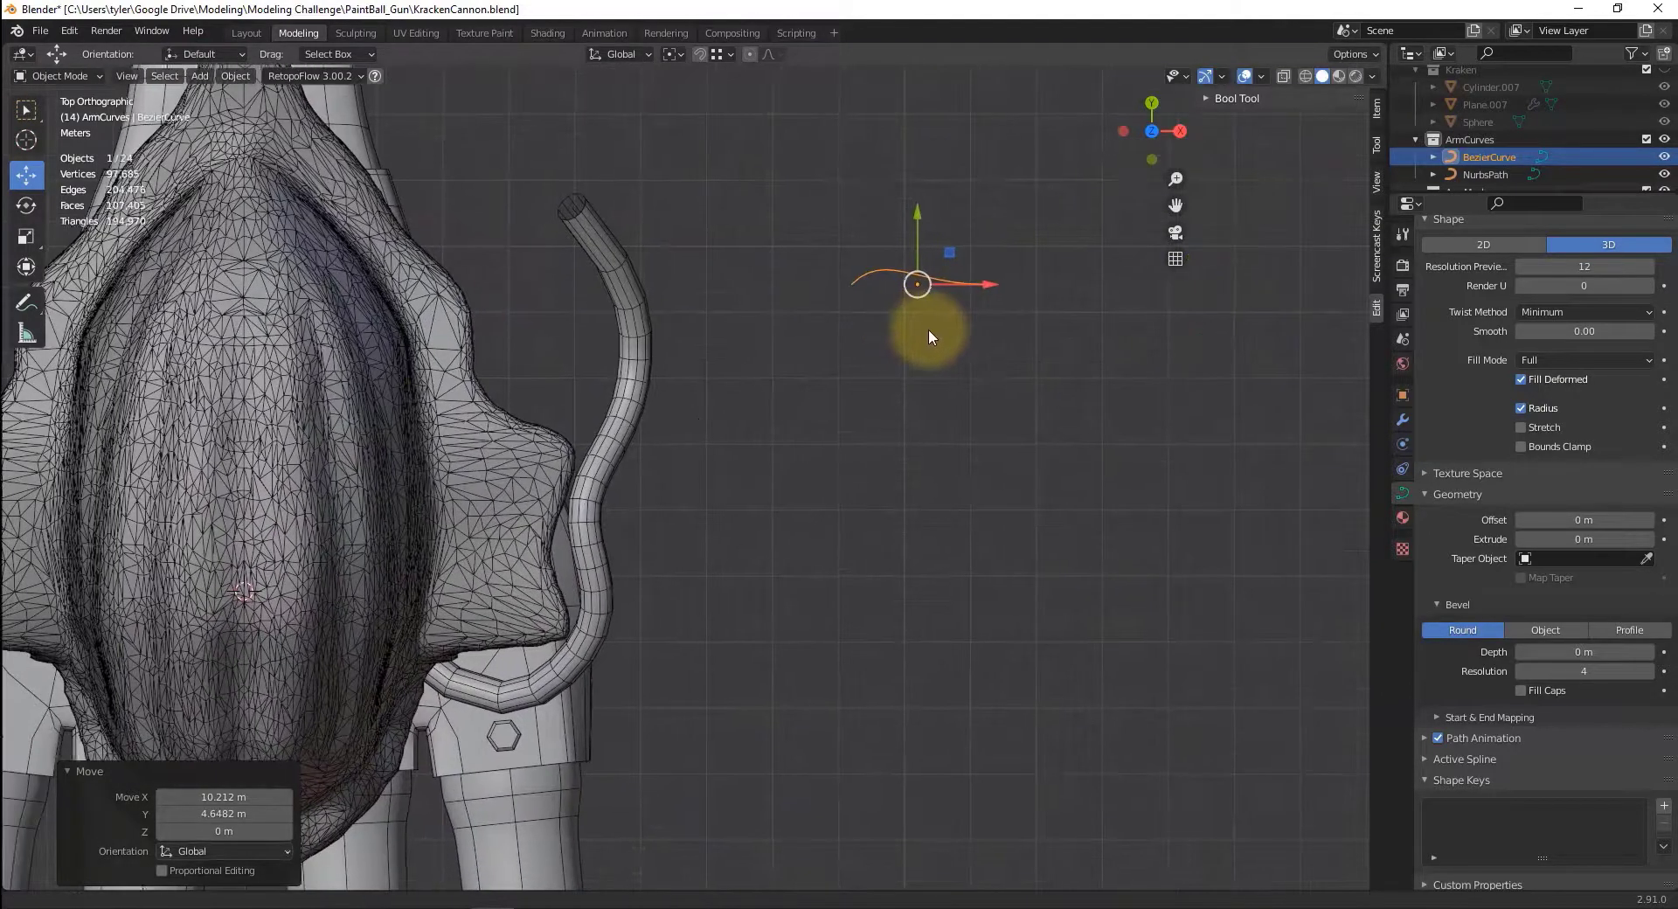
shift+middle_drag(930, 330, 915, 336)
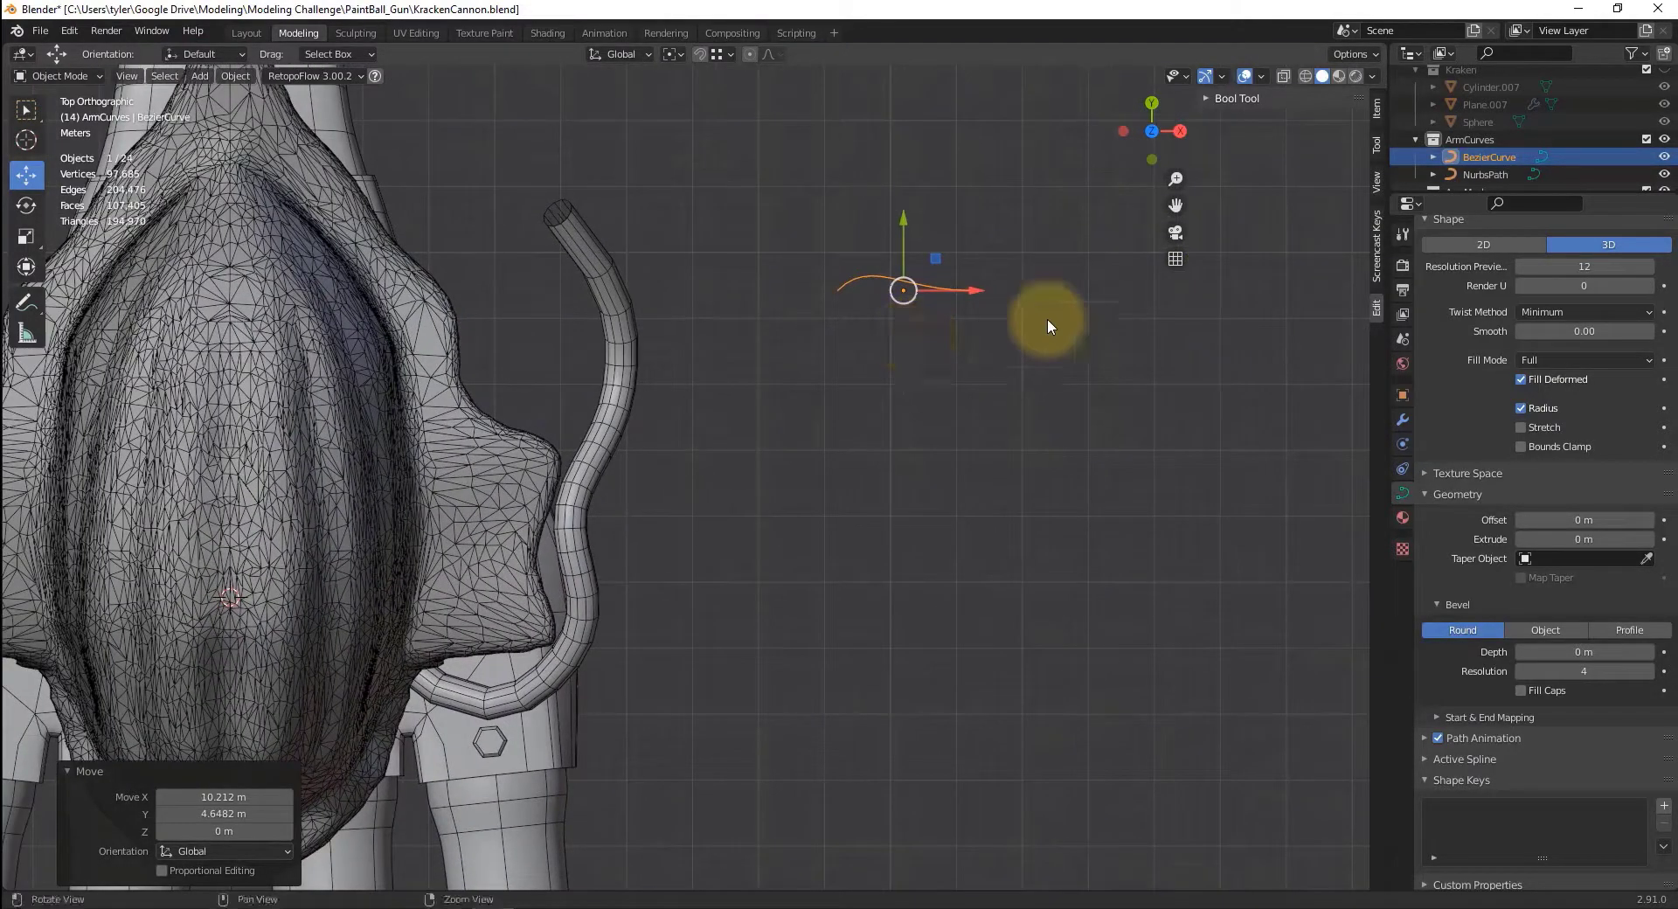
- Assign the new Bezier curve as the taper object of the tentacle's NURBS path
click(626, 418)
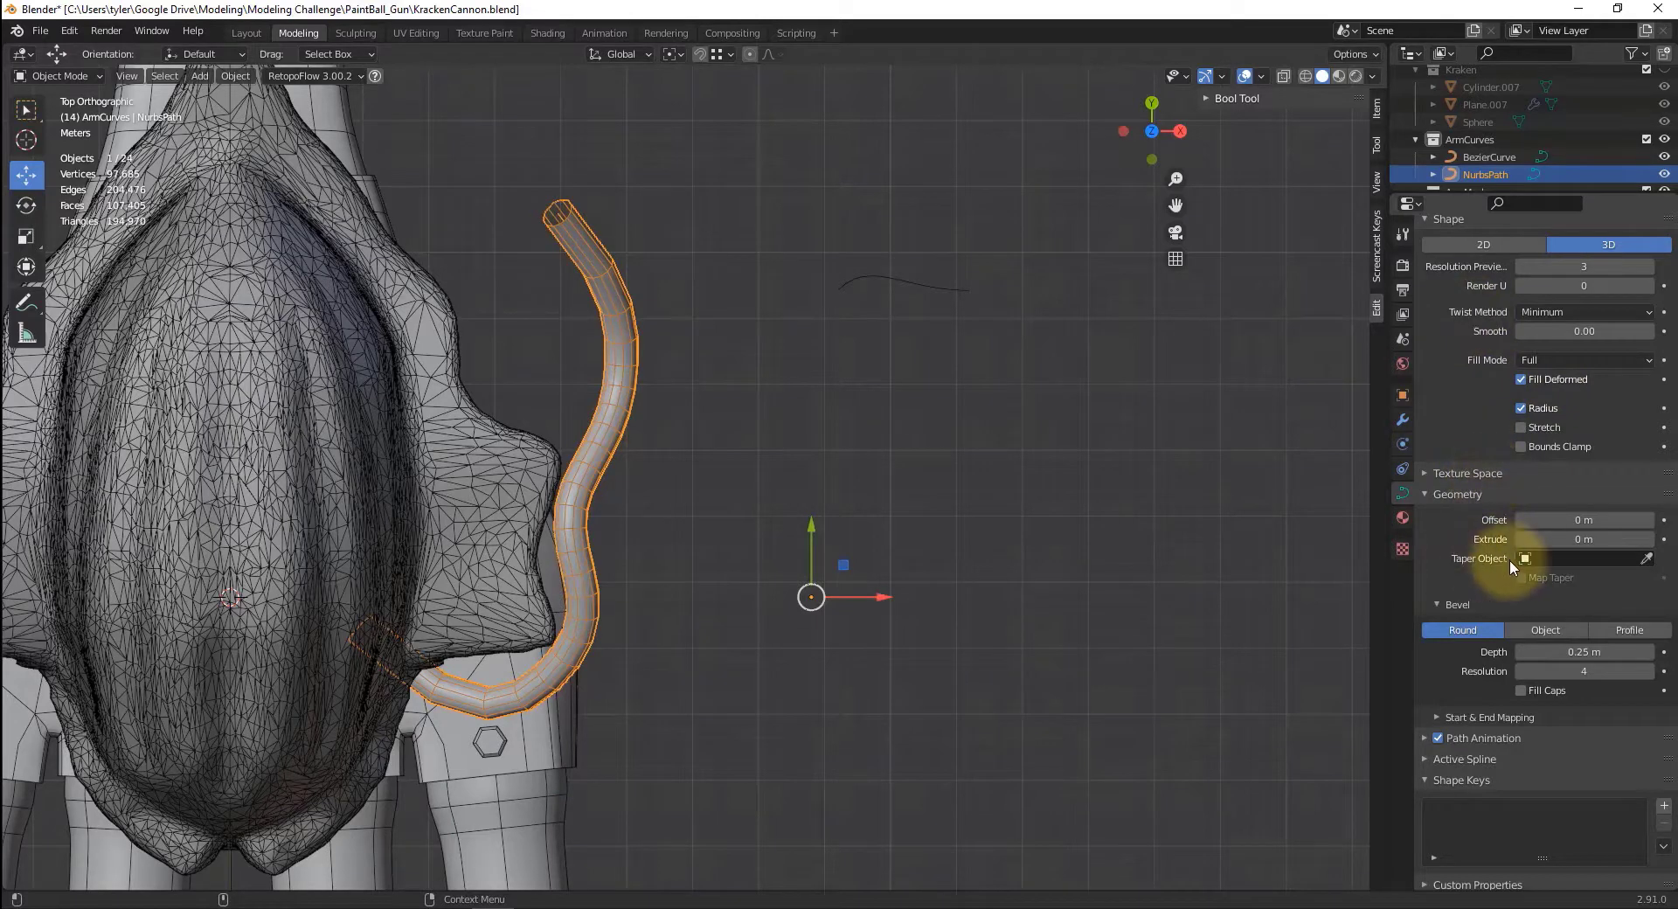
click(1646, 559)
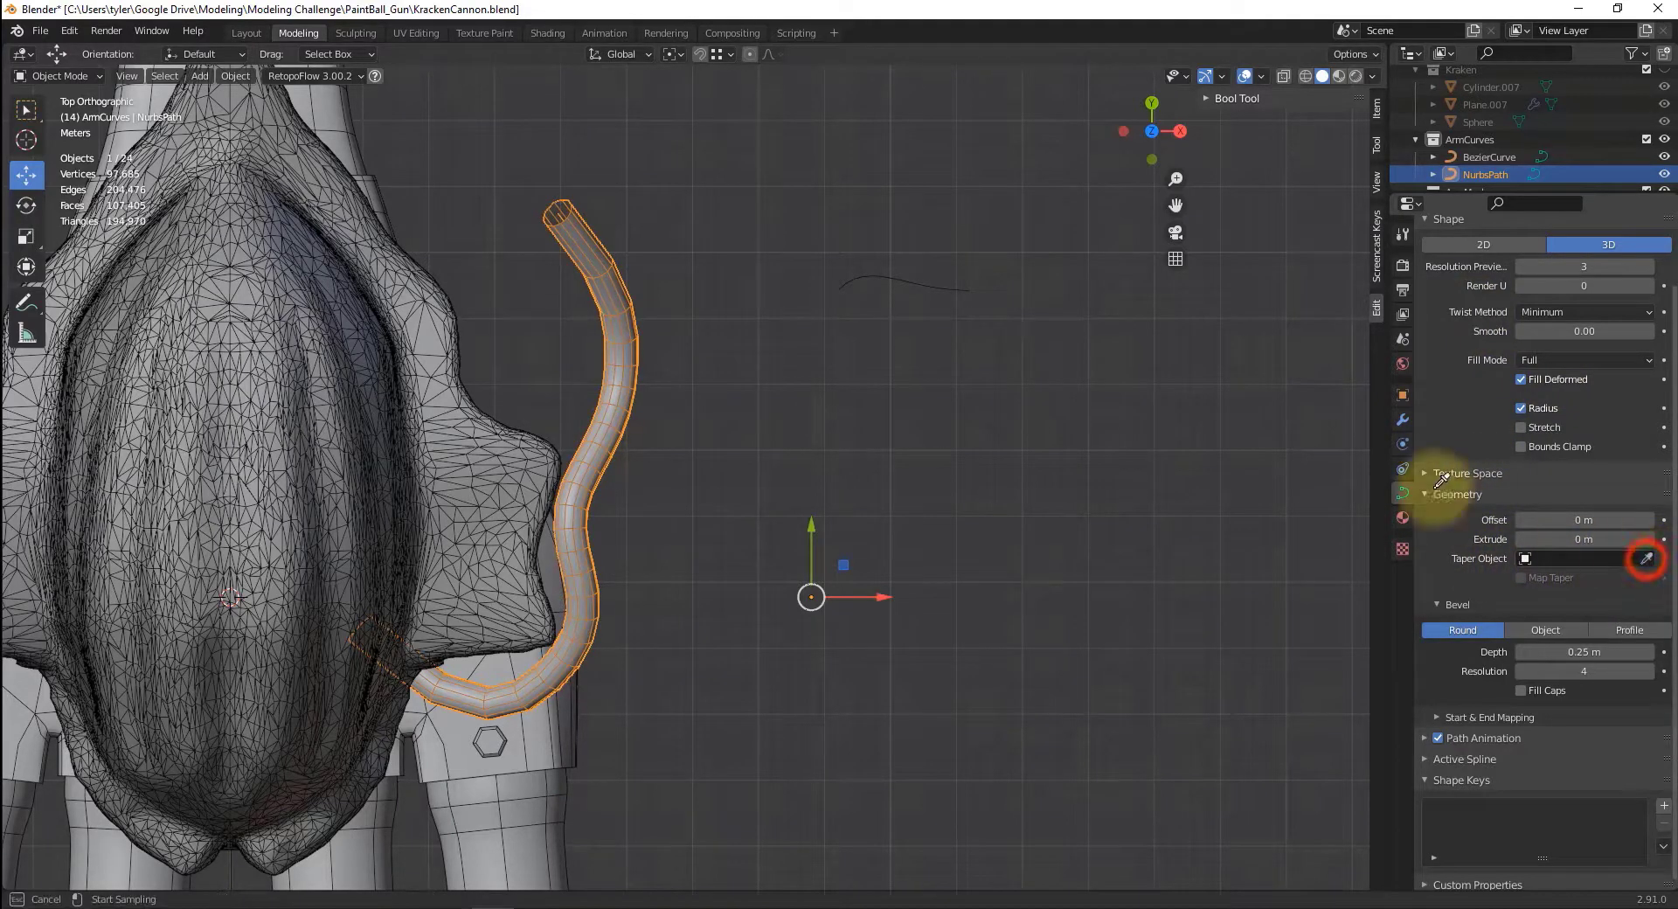
click(935, 278)
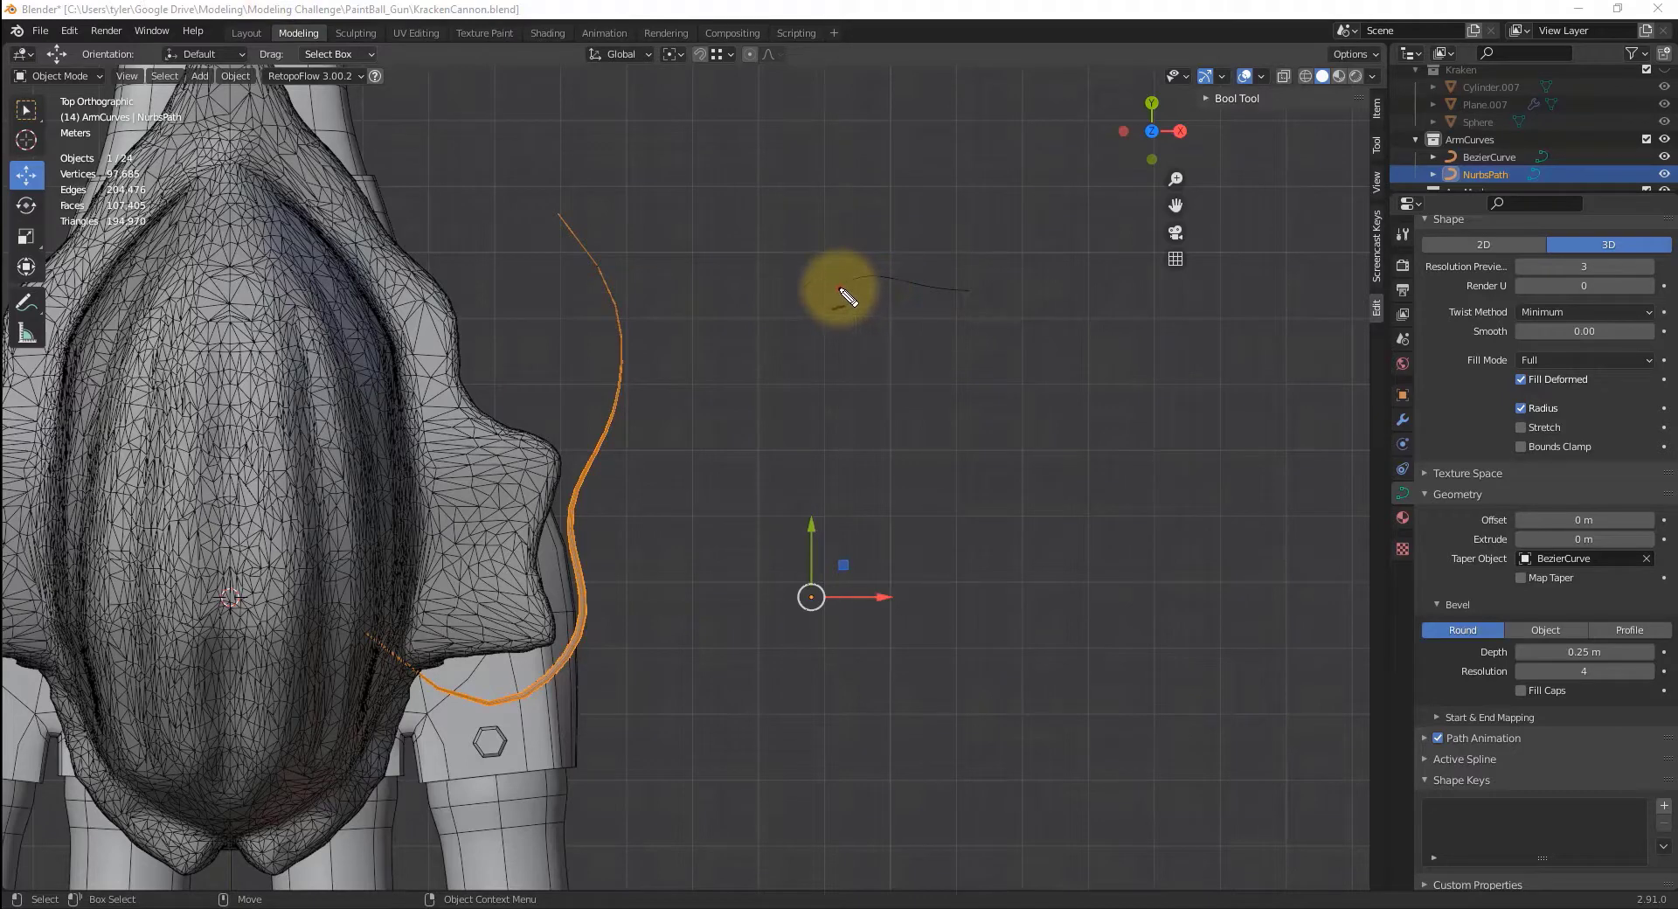
drag(874, 280, 977, 297)
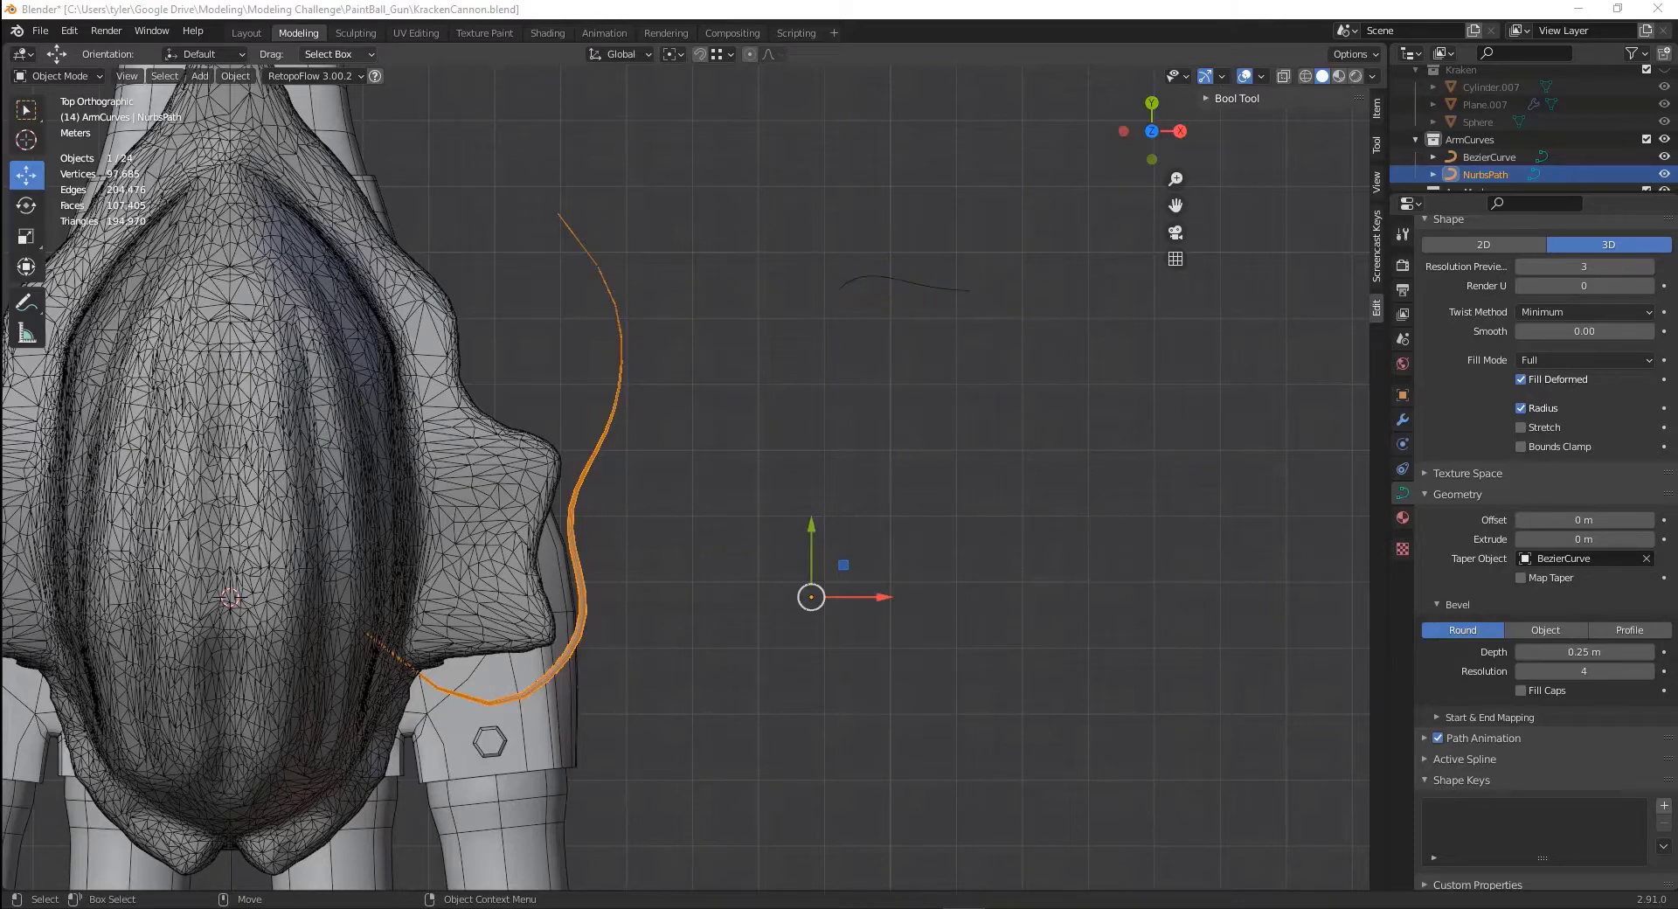
click(26, 302)
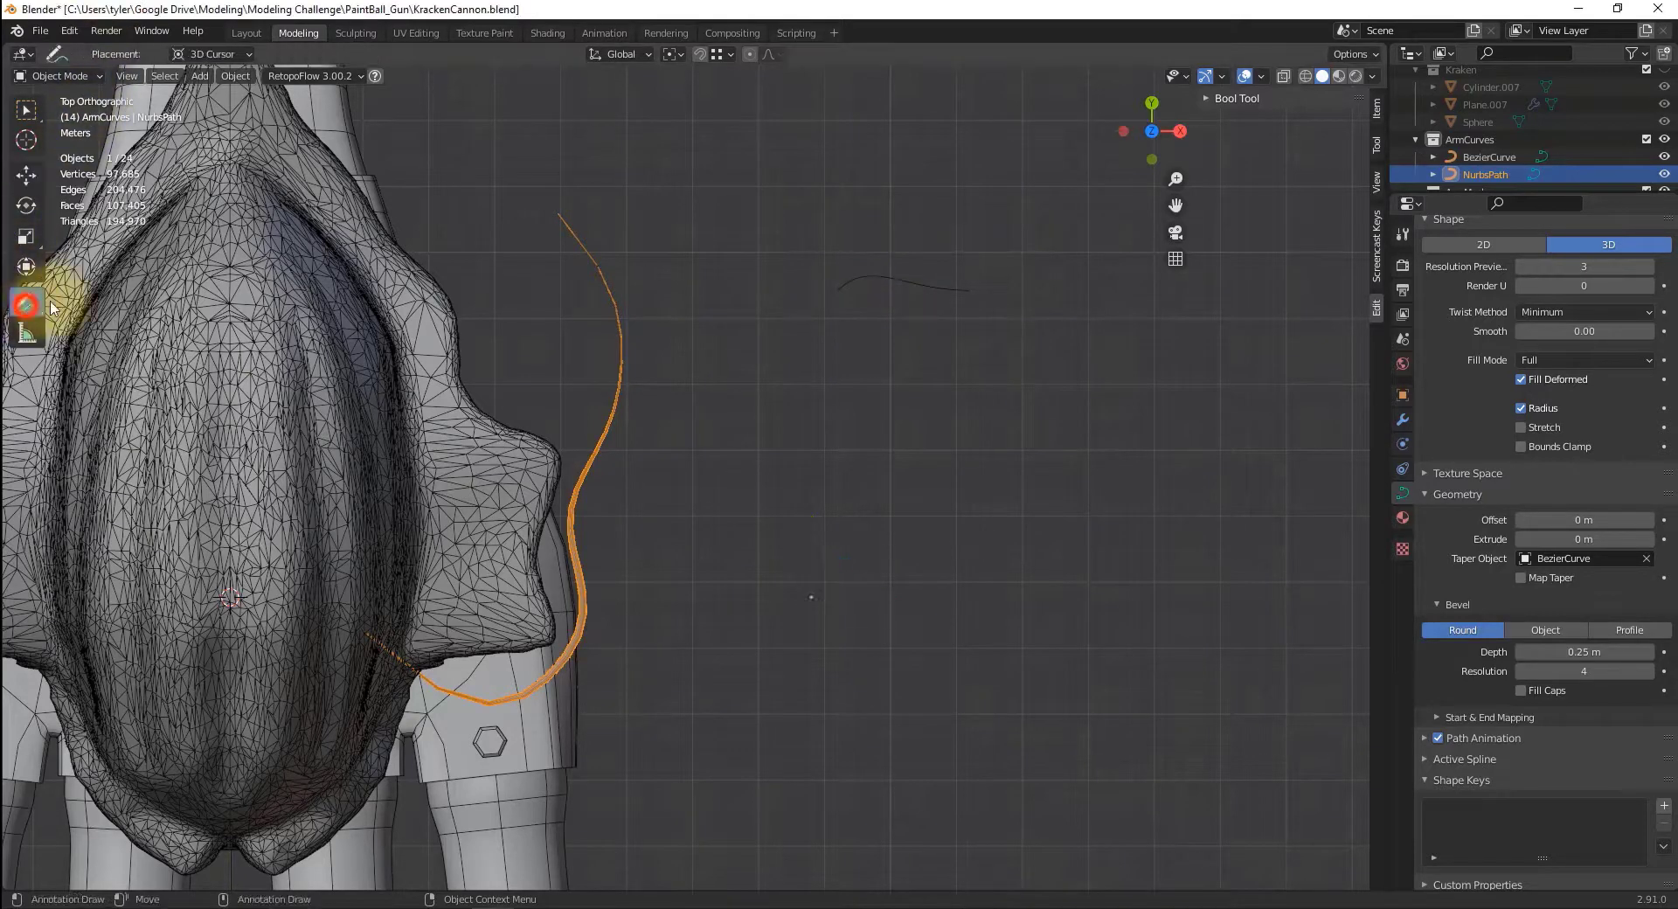
drag(860, 169, 892, 213)
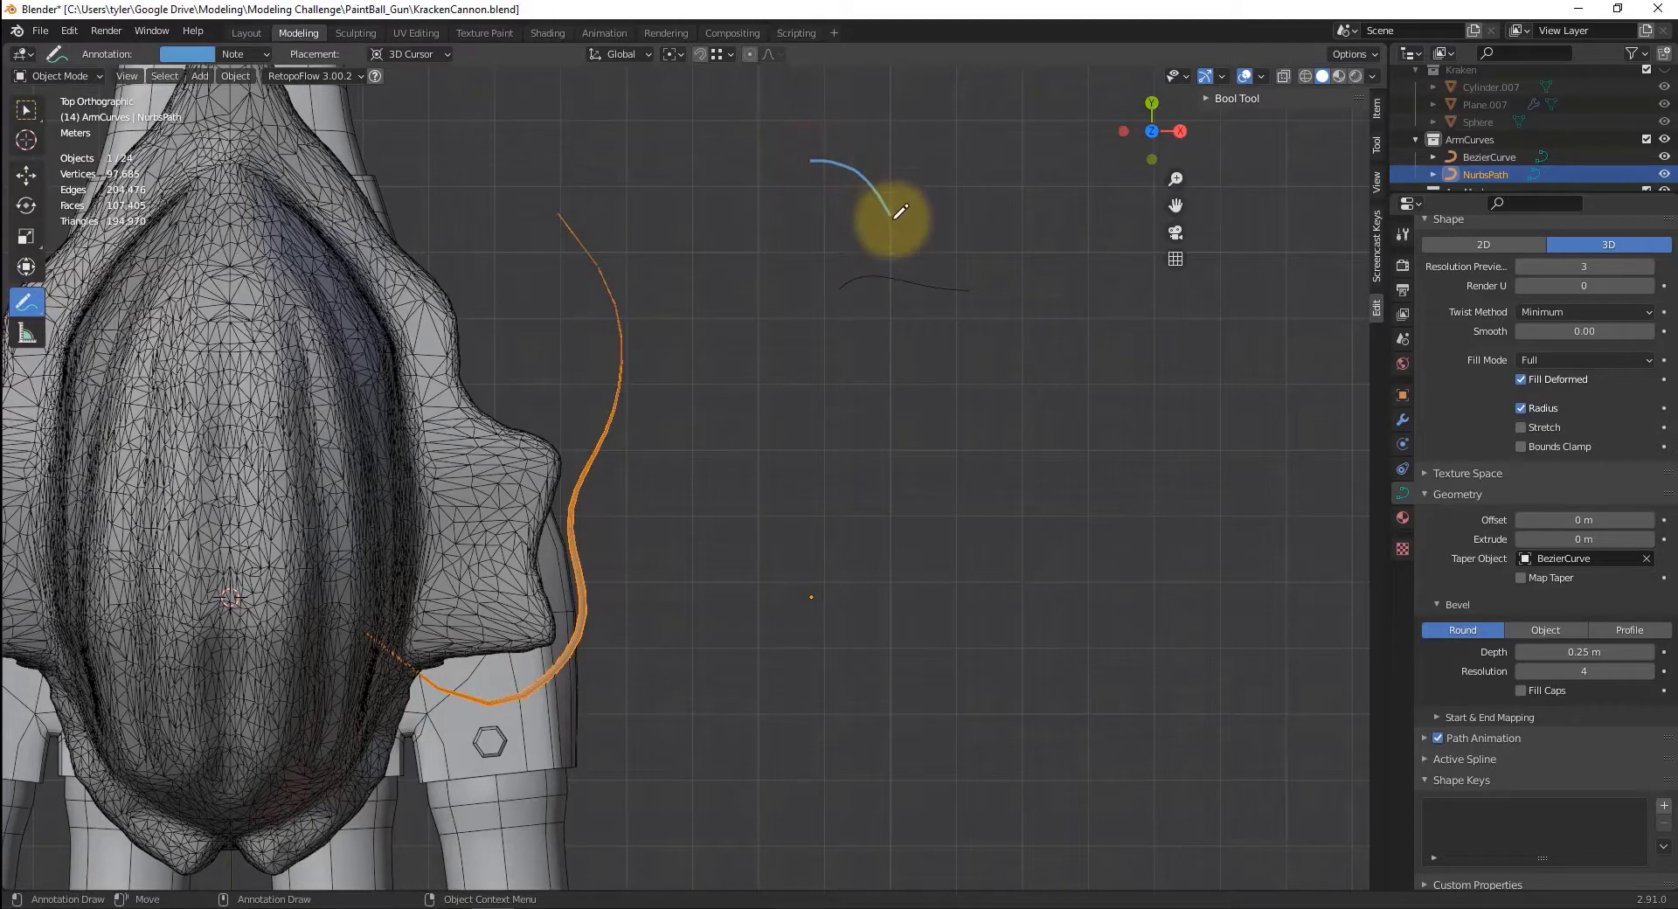
drag(966, 294, 976, 295)
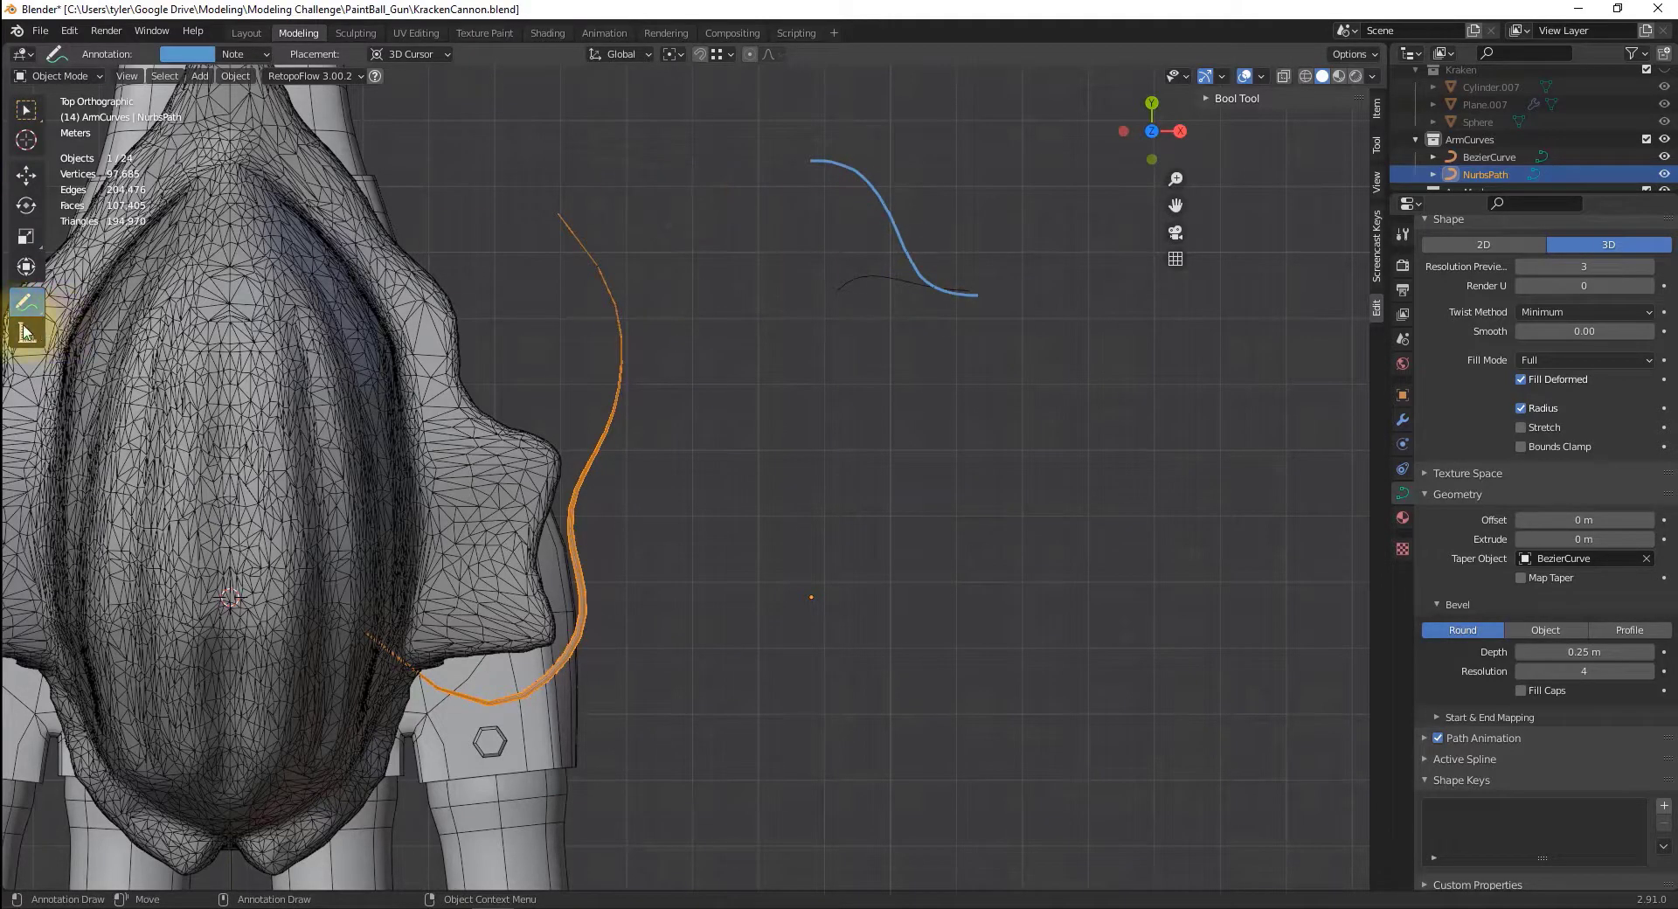
key(ctrl+z)
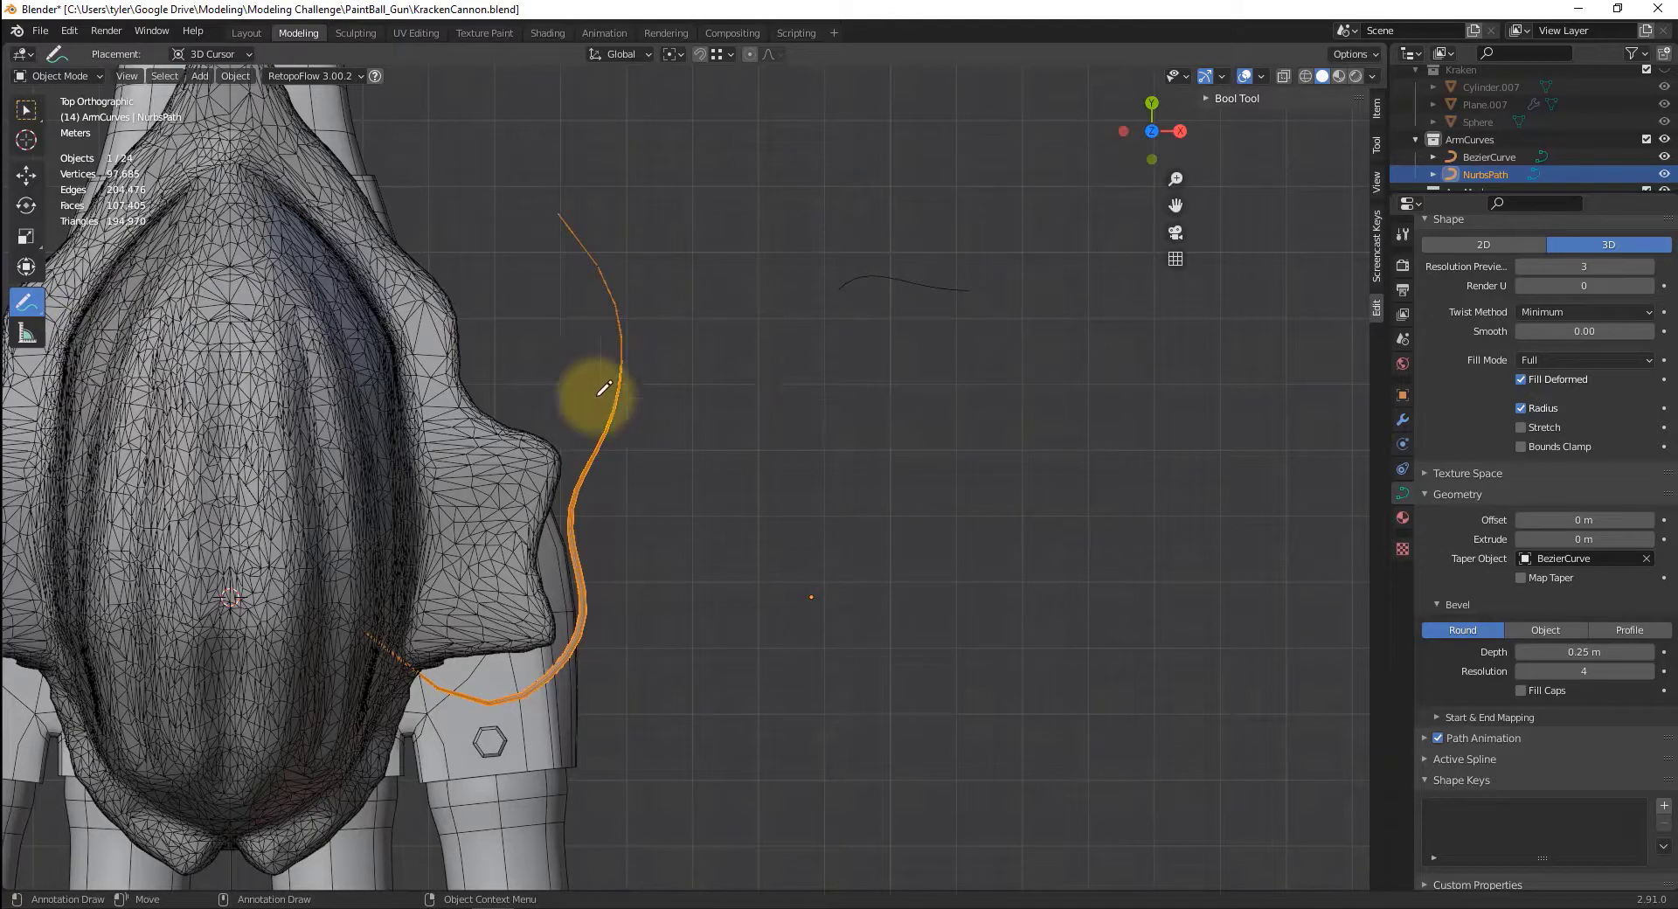
- Edit the Bezier taper curve and raise its left end point to thicken the tentacle's base, ending with a move of about 0.65 m in Y
click(28, 107)
click(869, 285)
key(Tab)
drag(815, 254, 842, 295)
drag(838, 230, 893, 229)
key(shift+space)
key(r)
key(shift+space)
key(g)
drag(839, 142, 852, 89)
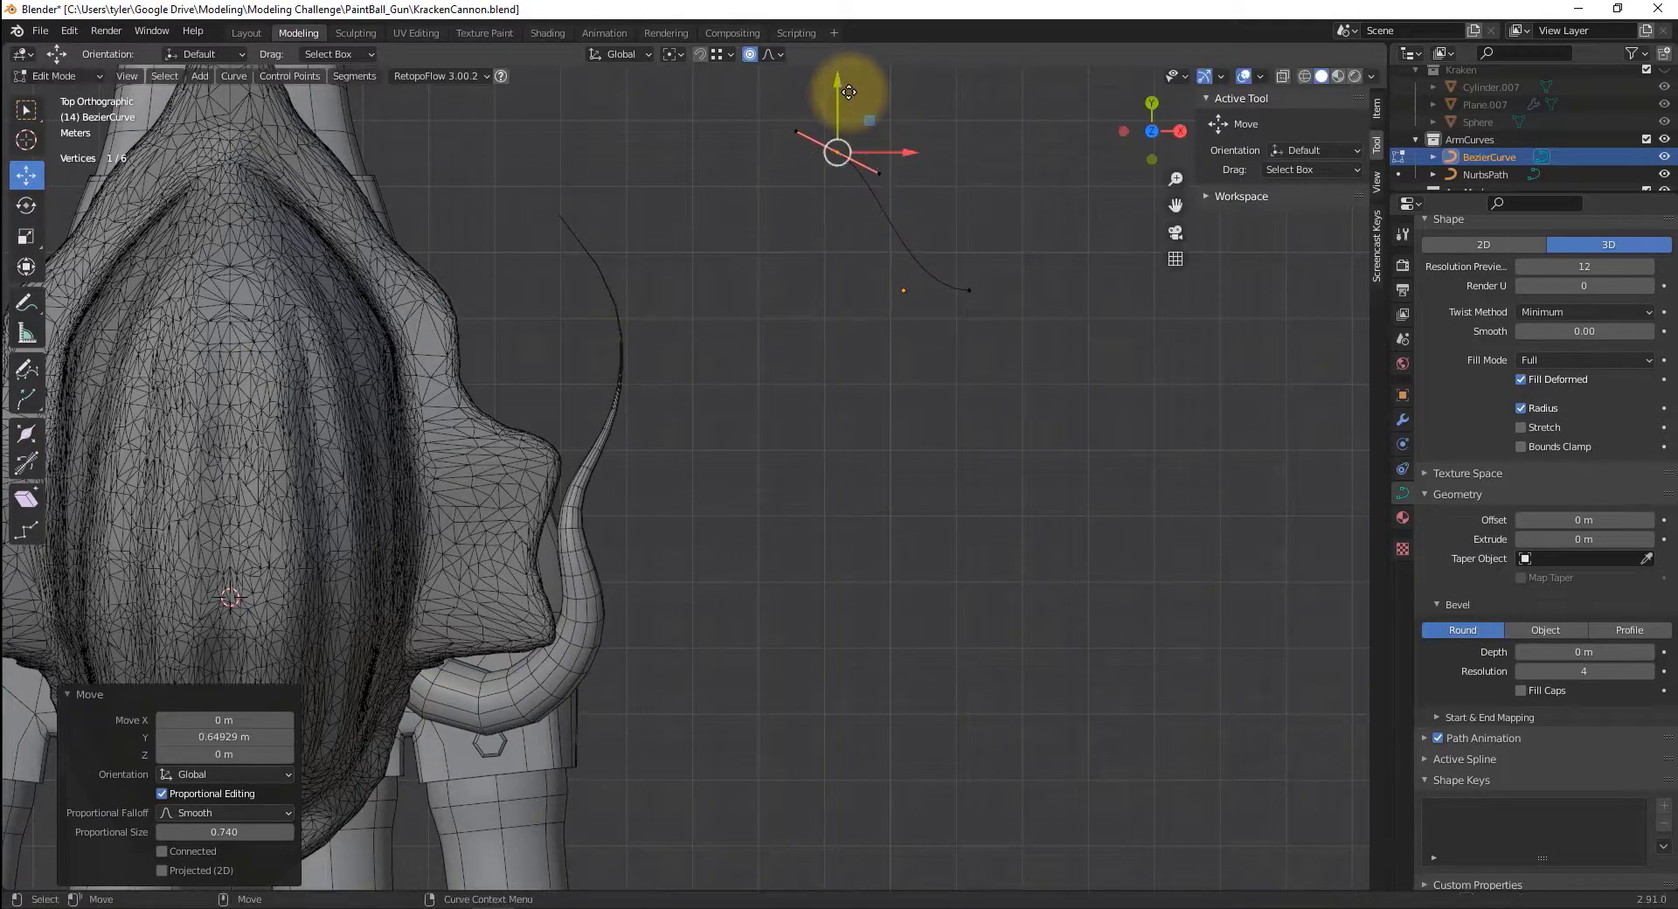
- Raise the taper curve's right end point to thicken the tentacle's tip, and fine-tune it from the top view
click(968, 289)
drag(970, 216, 972, 171)
mouse_move(693, 588)
middle_down()
mouse_move(674, 542)
mouse_move(678, 453)
mouse_move(728, 447)
mouse_move(419, 367)
mouse_move(584, 356)
mouse_move(591, 337)
mouse_move(588, 367)
mouse_move(486, 404)
mouse_move(311, 364)
mouse_move(270, 382)
mouse_move(406, 401)
mouse_move(579, 359)
mouse_move(921, 562)
middle_up()
mouse_move(923, 635)
middle_down()
mouse_move(985, 626)
mouse_move(985, 554)
mouse_move(984, 652)
mouse_move(982, 595)
middle_up()
key(grave)
click(947, 431)
mouse_move(970, 284)
mouse_down()
mouse_move(981, 362)
mouse_move(974, 70)
mouse_move(977, 281)
mouse_up()
- Raise the taper curve's left end point by about 0.21 m more in Y, check the tentacle's thickness and finish editing the curve
drag(761, 246, 872, 296)
drag(844, 206, 850, 189)
middle_drag(775, 553, 704, 438)
mouse_move(726, 517)
middle_down()
mouse_move(760, 512)
mouse_move(737, 528)
middle_up()
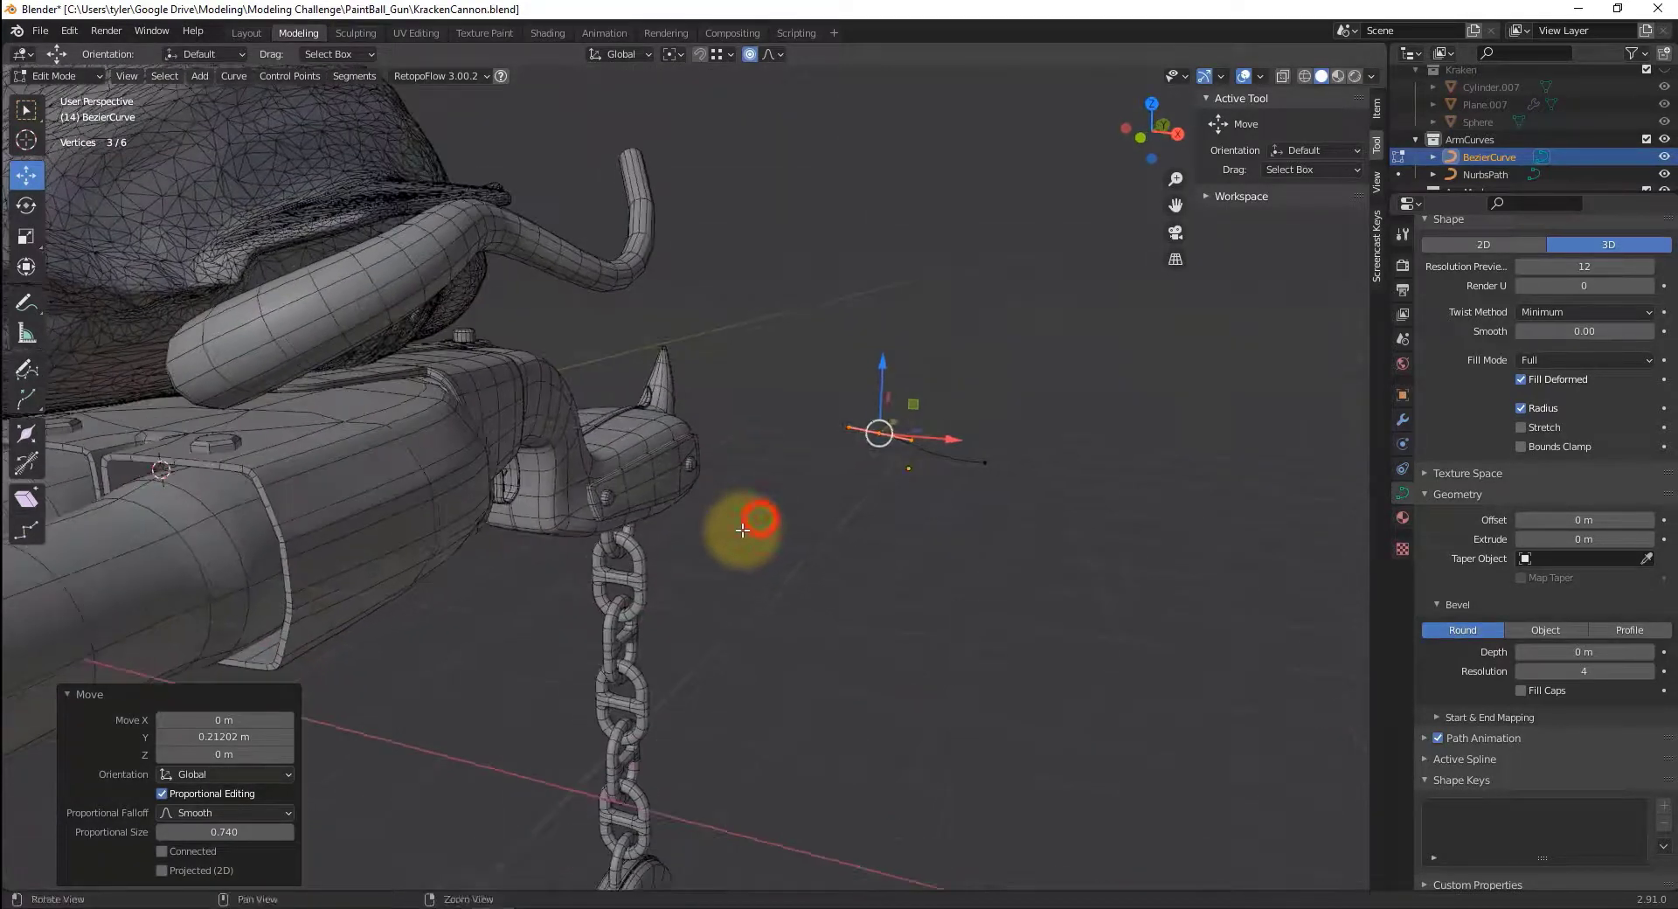
click(760, 535)
click(27, 109)
click(533, 252)
key(Tab)
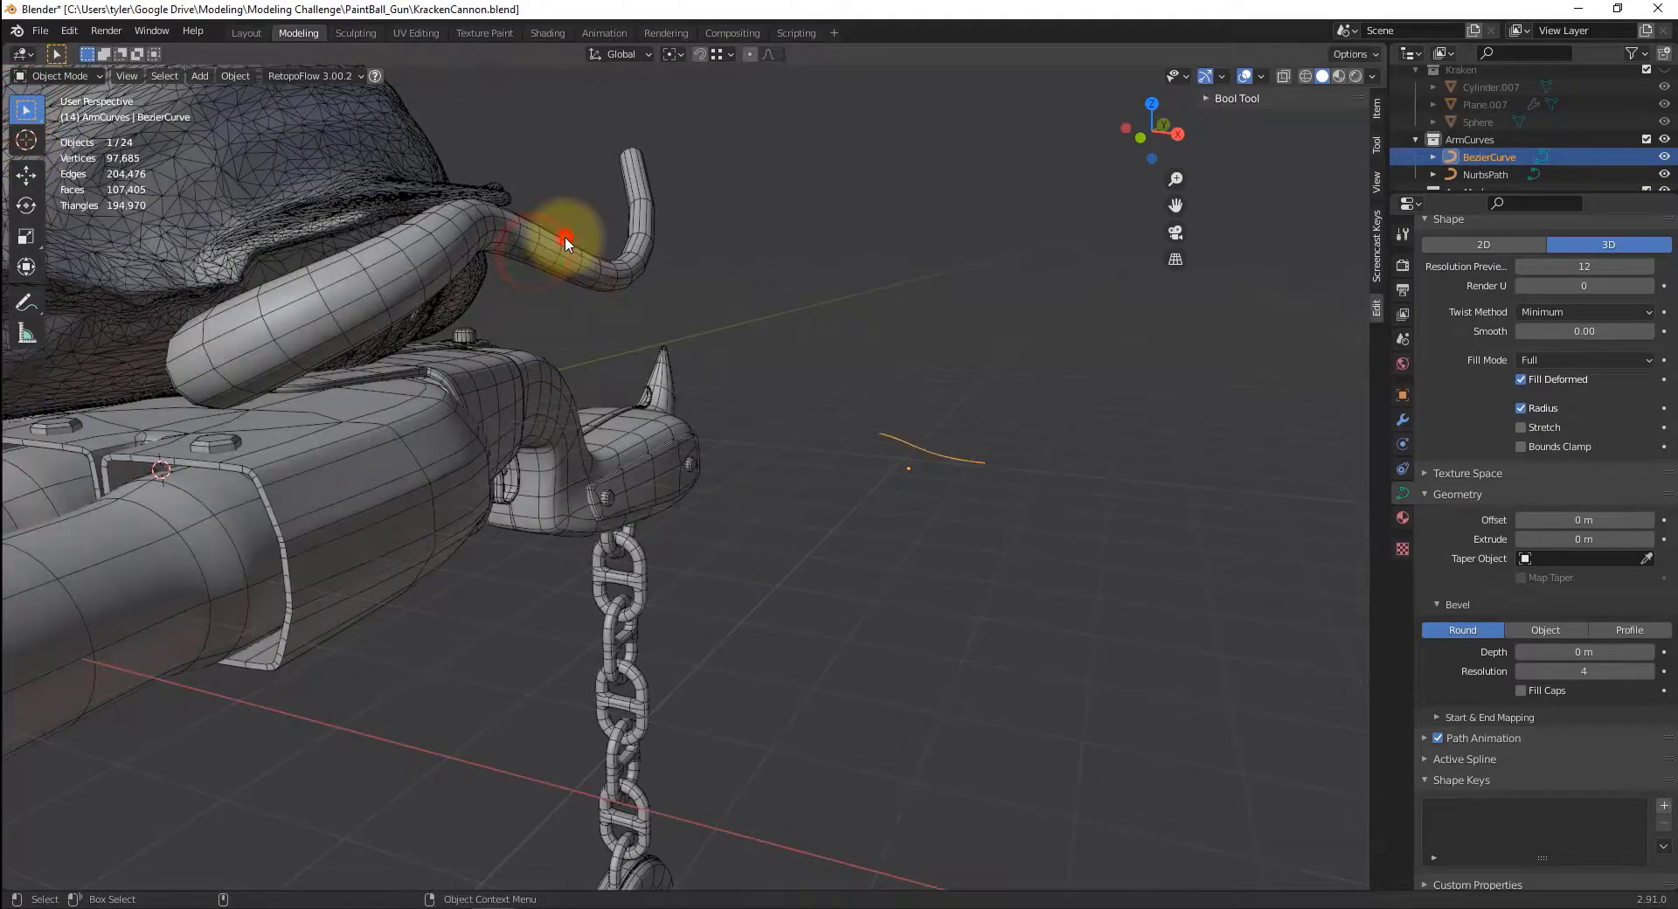
- Inspect the tapered tentacle and make ArmMesh the active collection
click(564, 239)
middle_drag(546, 408, 629, 402)
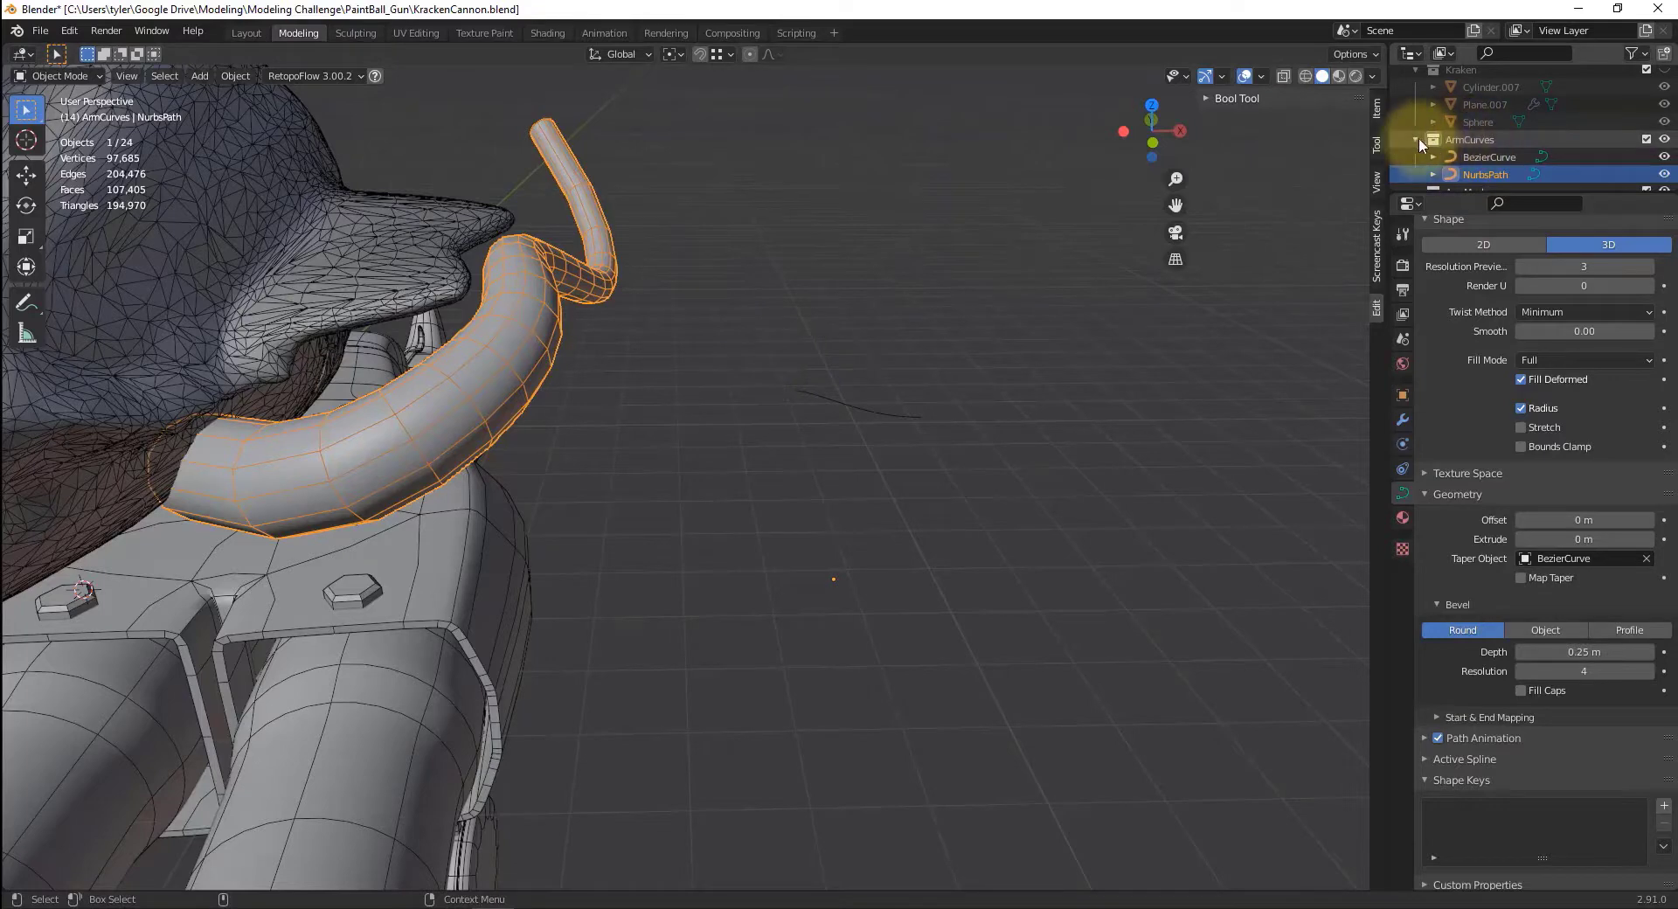
scroll(1482, 180, down, 2)
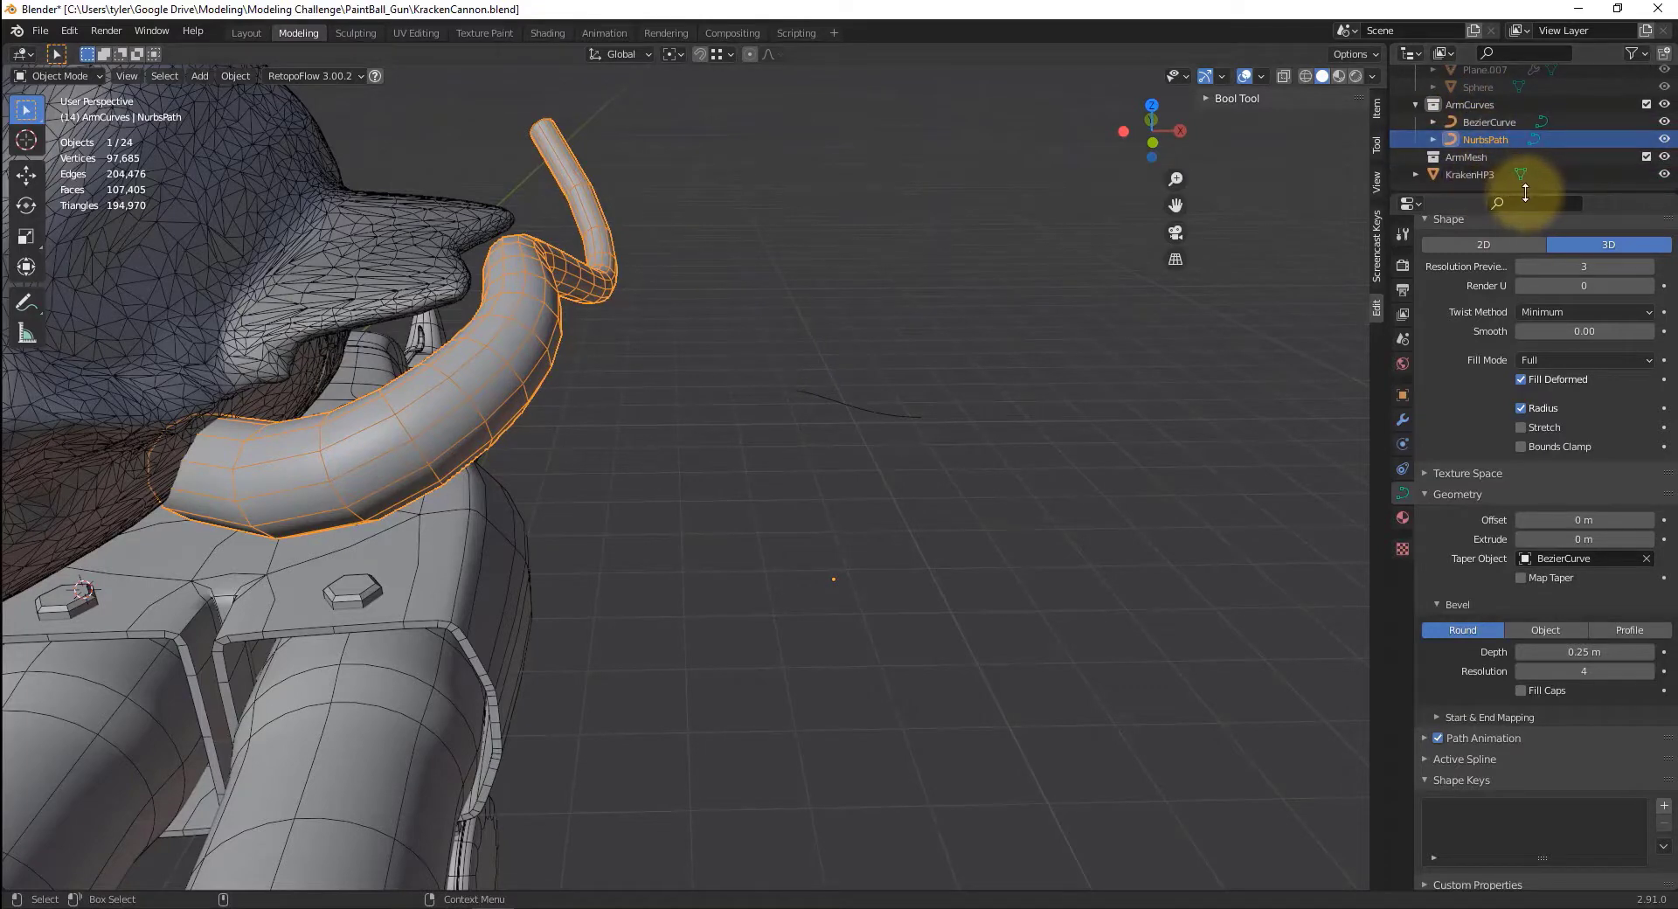
scroll(1465, 148, down, 2)
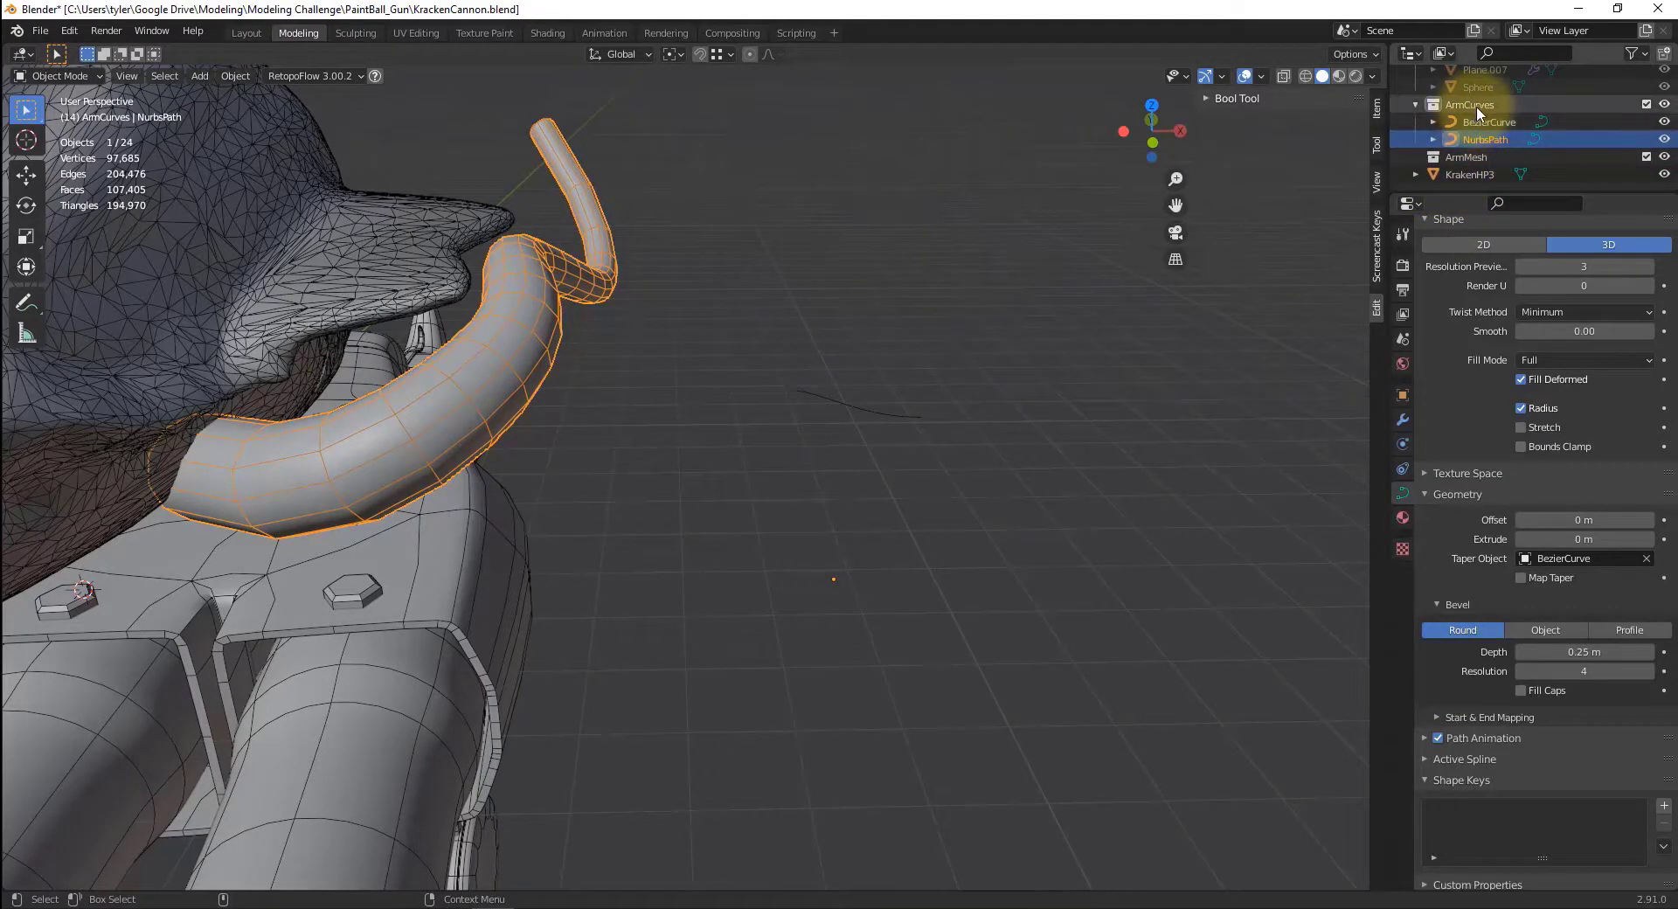
scroll(1476, 107, up, 2)
click(1449, 159)
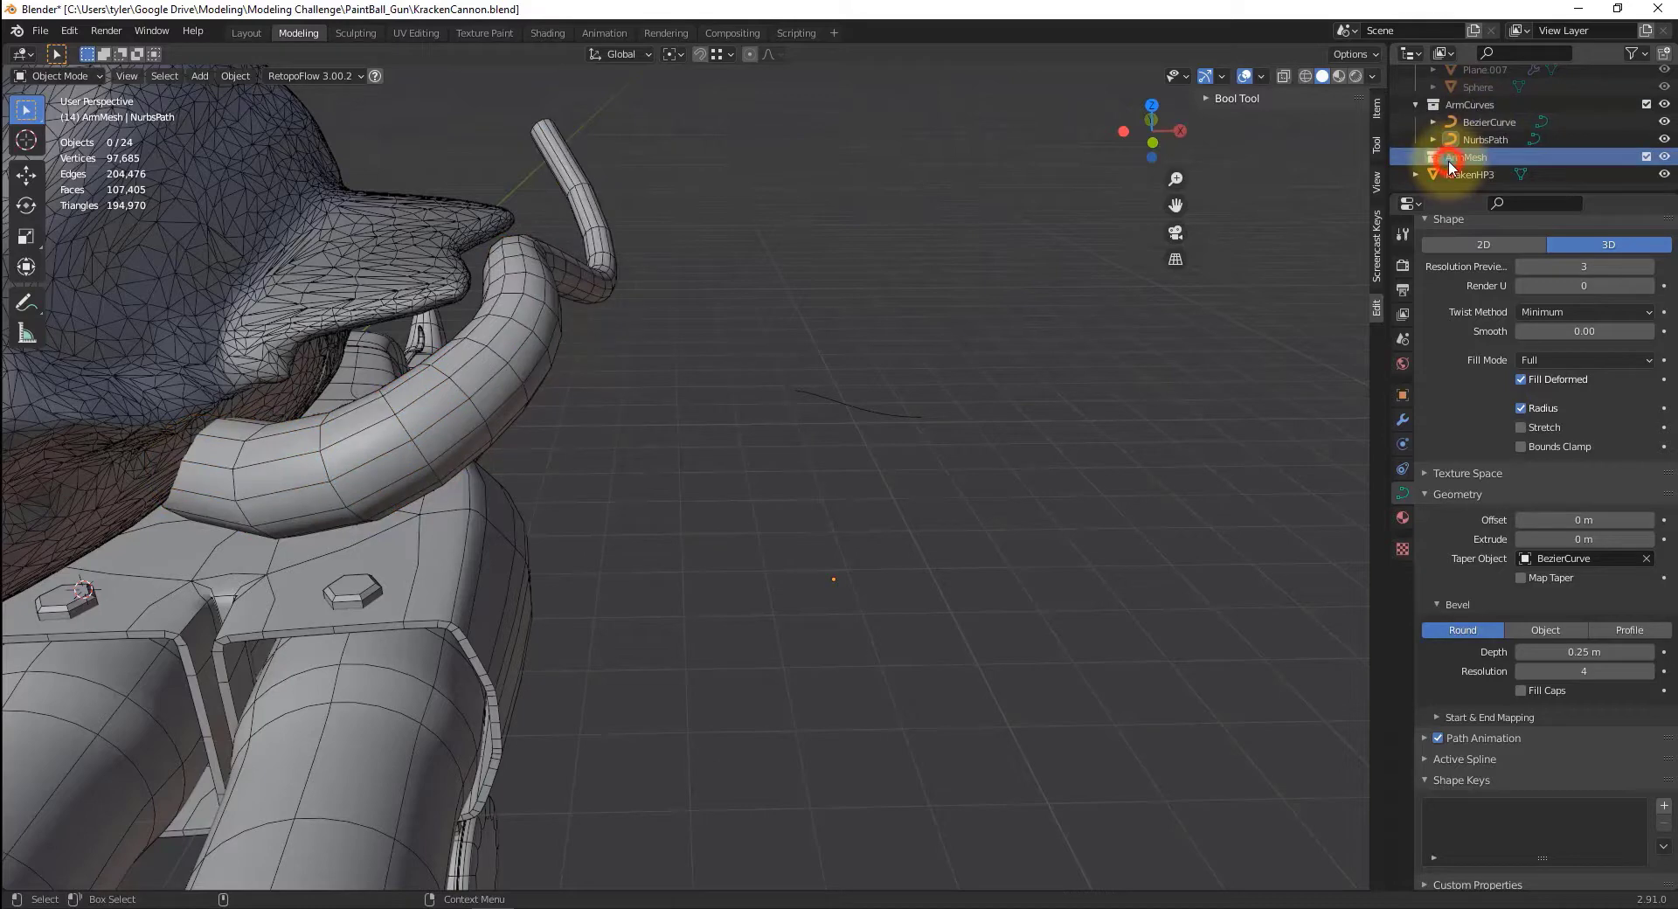
- Duplicate the tapered tentacle curve in place and move the copy to the ArmMesh collection
click(416, 381)
key(shift+d)
key(Escape)
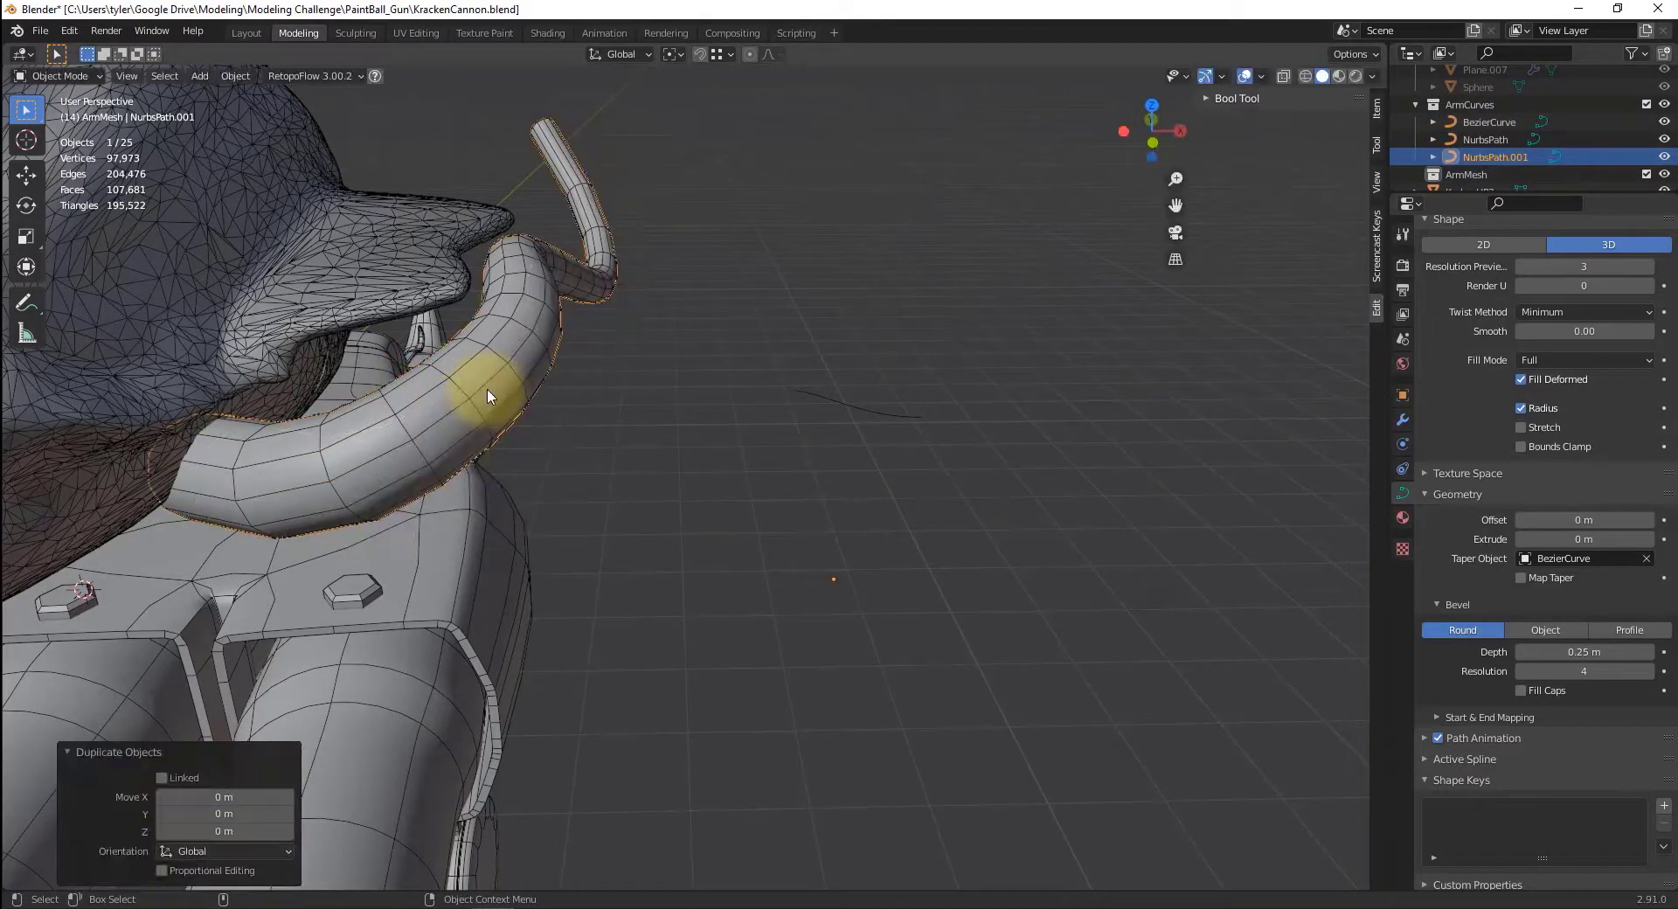
key(m)
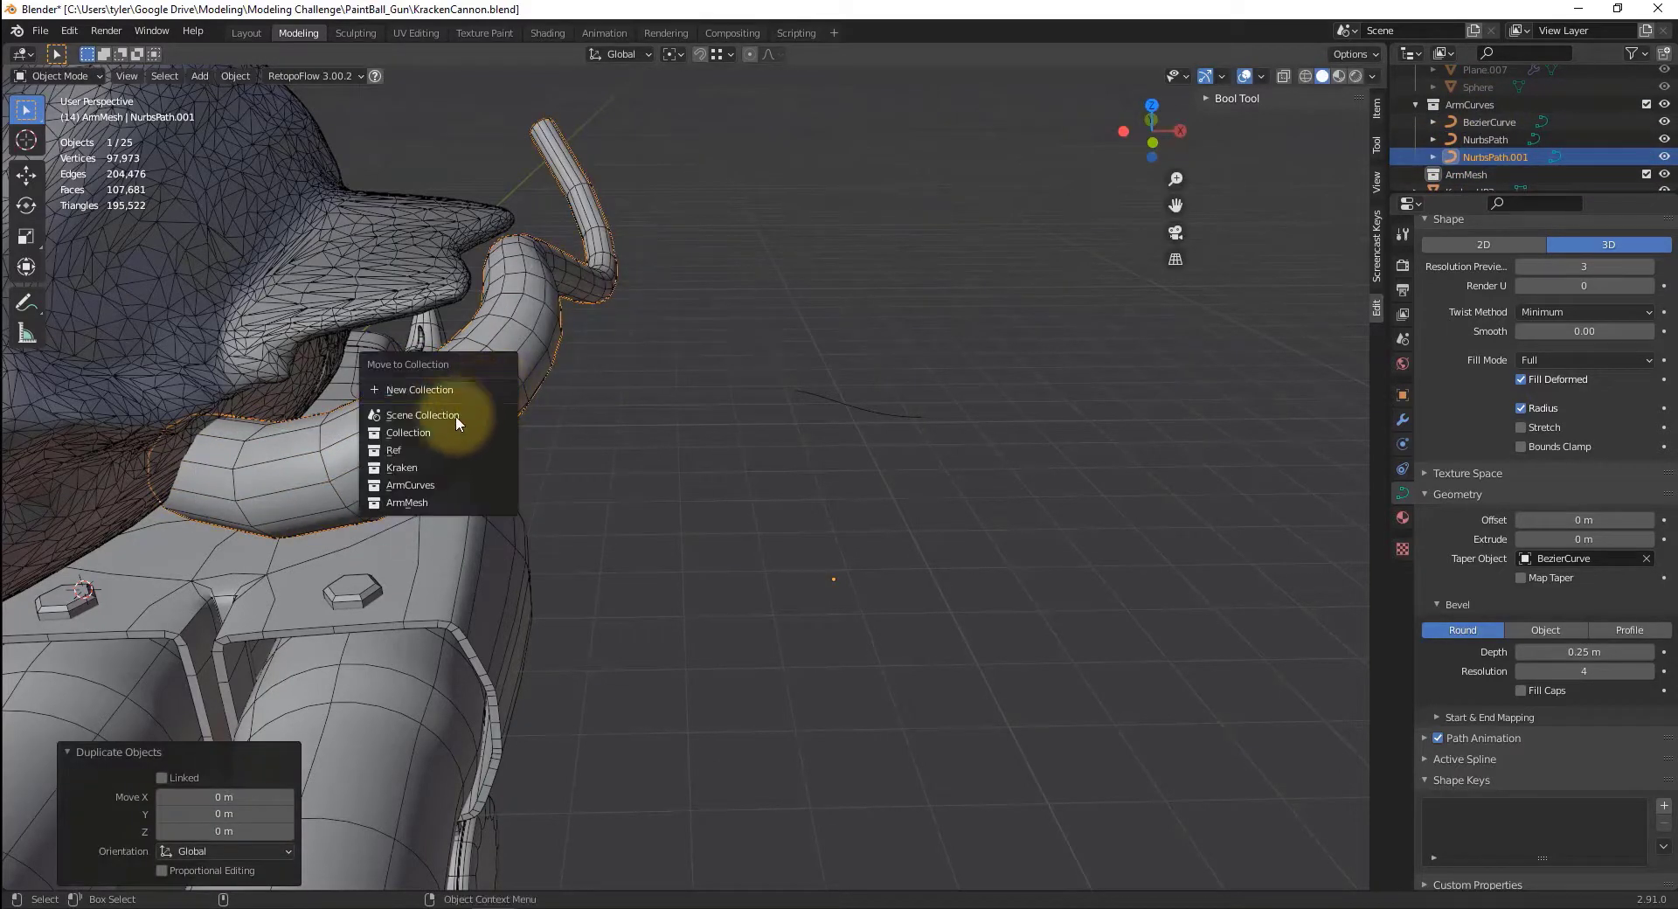
click(418, 503)
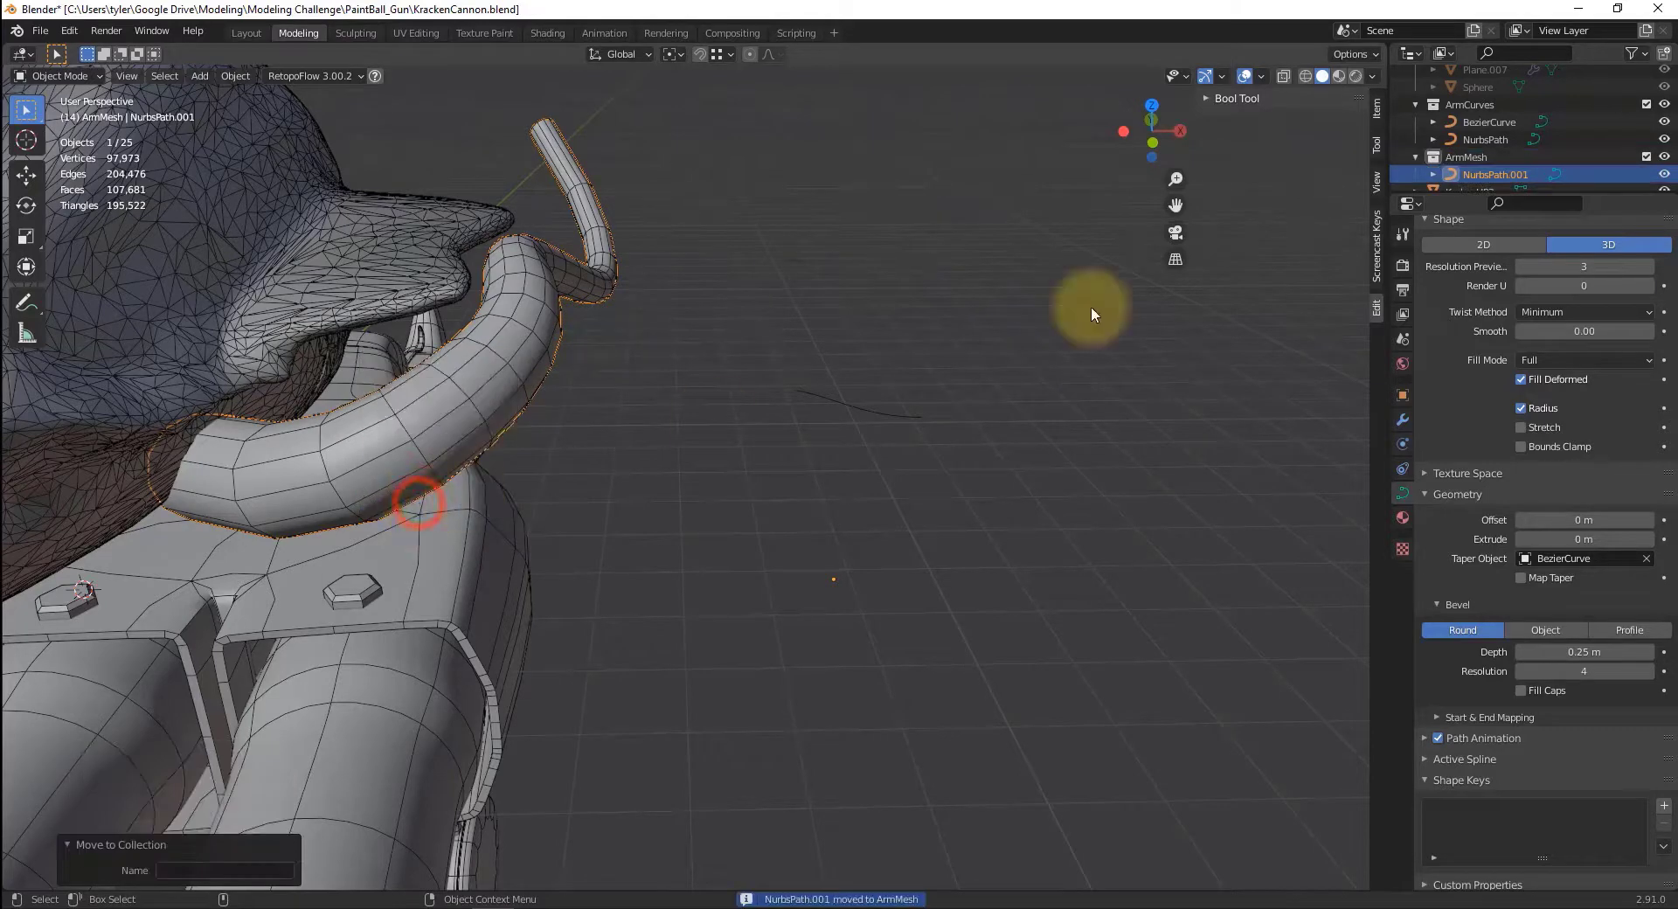
- Hide the ArmCurves collection and convert the duplicated tentacle curve to a mesh
click(1664, 104)
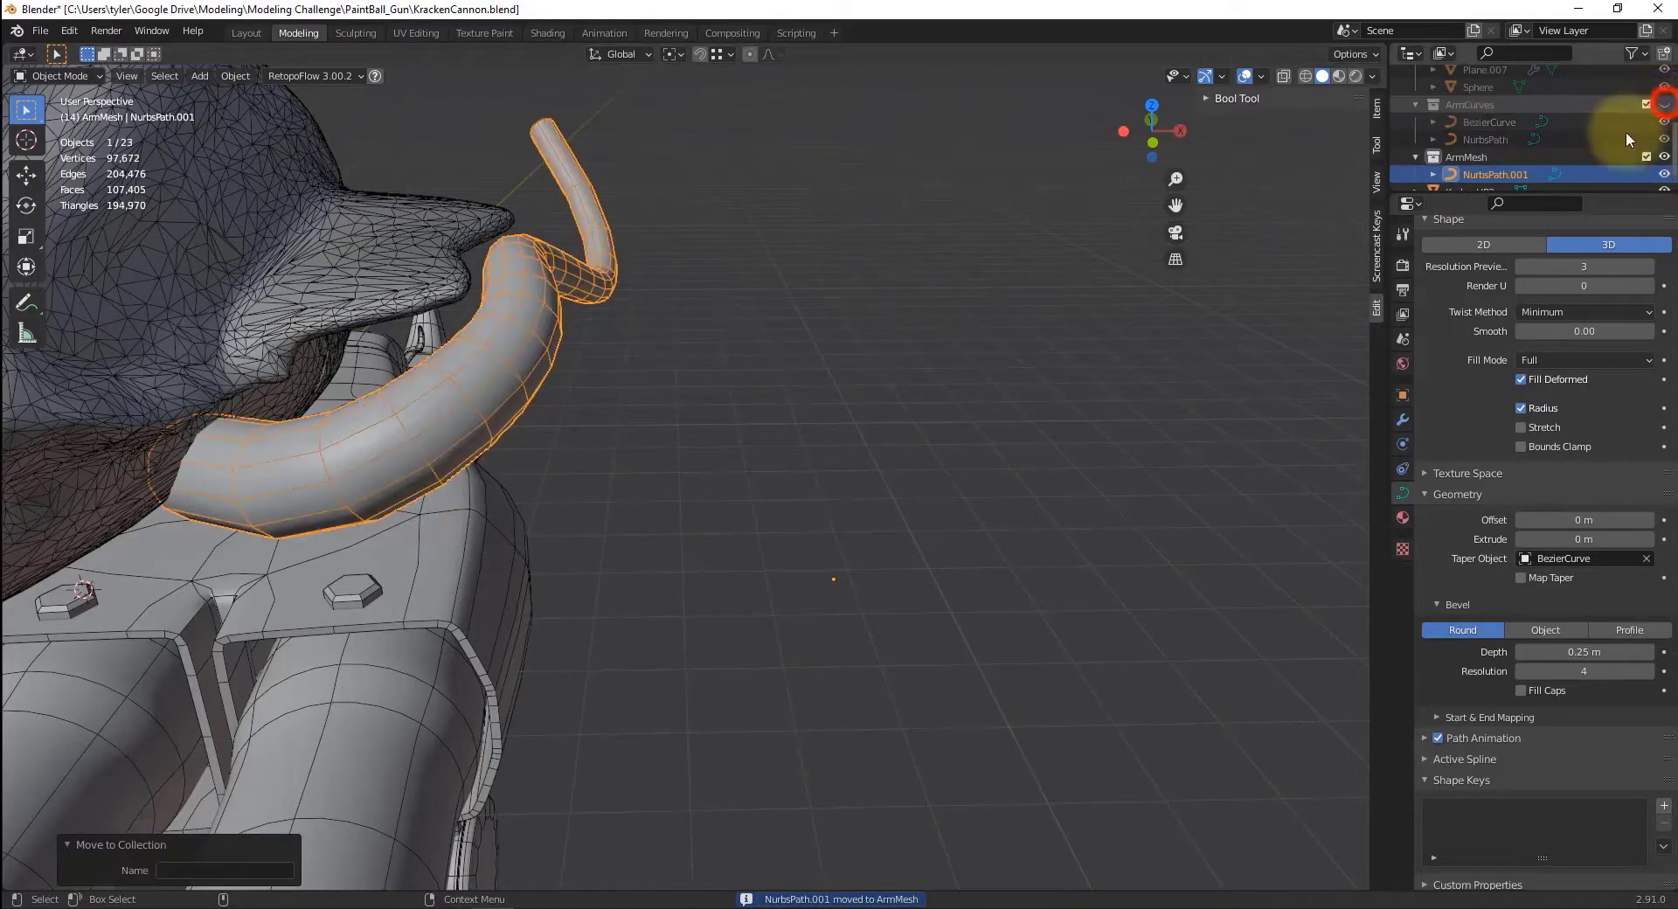
click(681, 374)
click(428, 393)
middle_drag(734, 402, 580, 284)
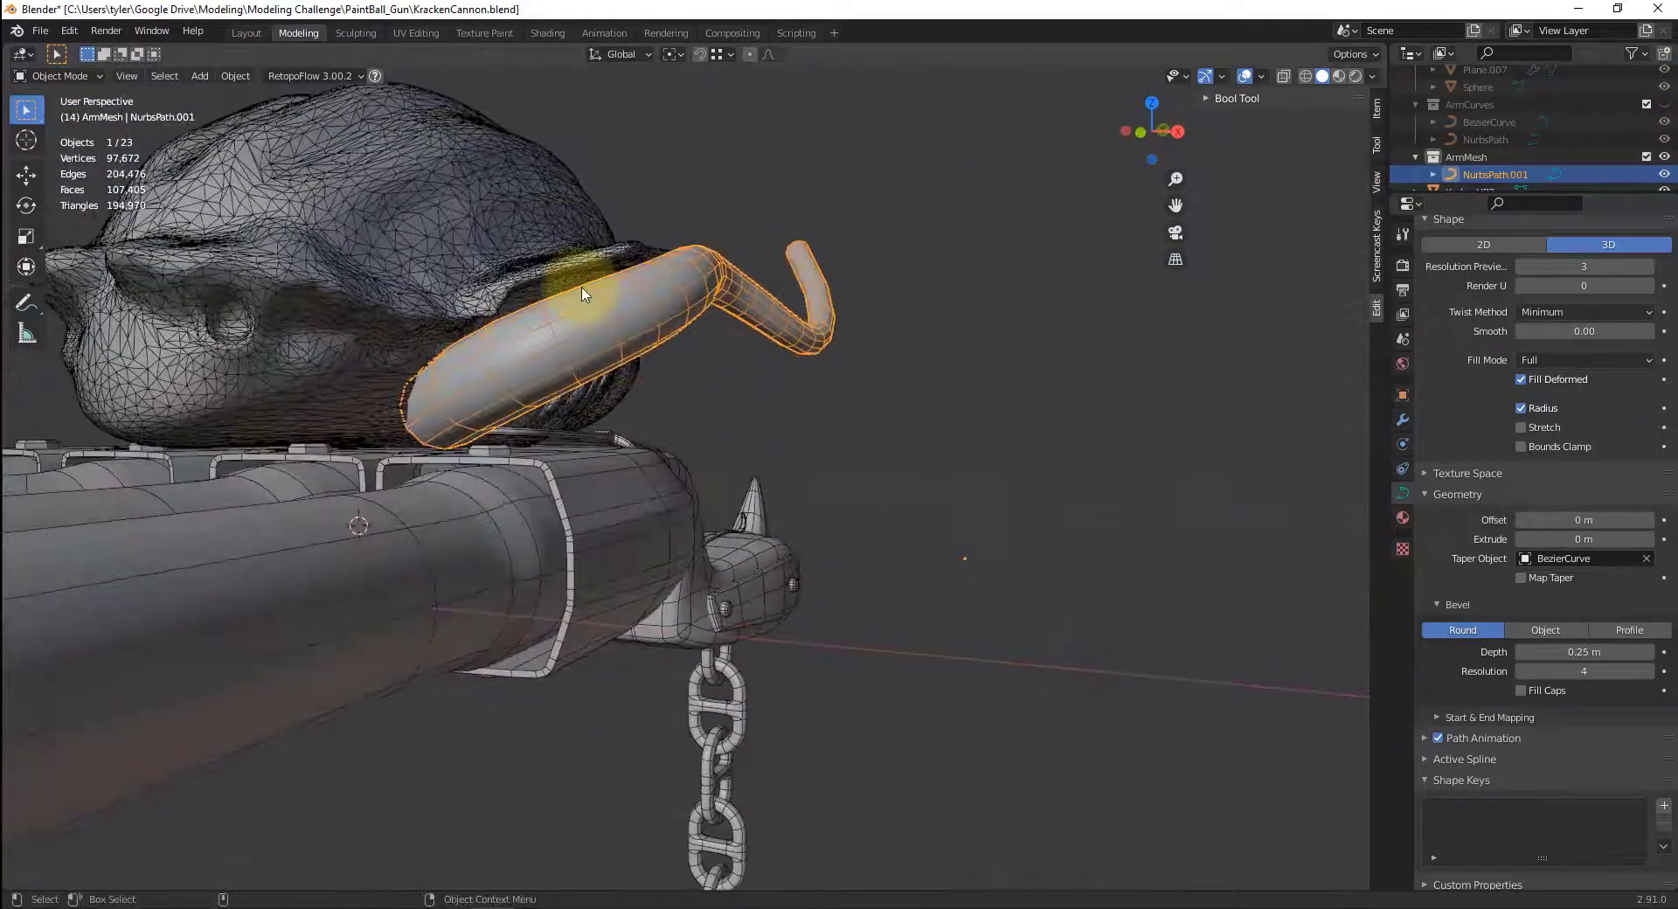
click(580, 297)
click(579, 301)
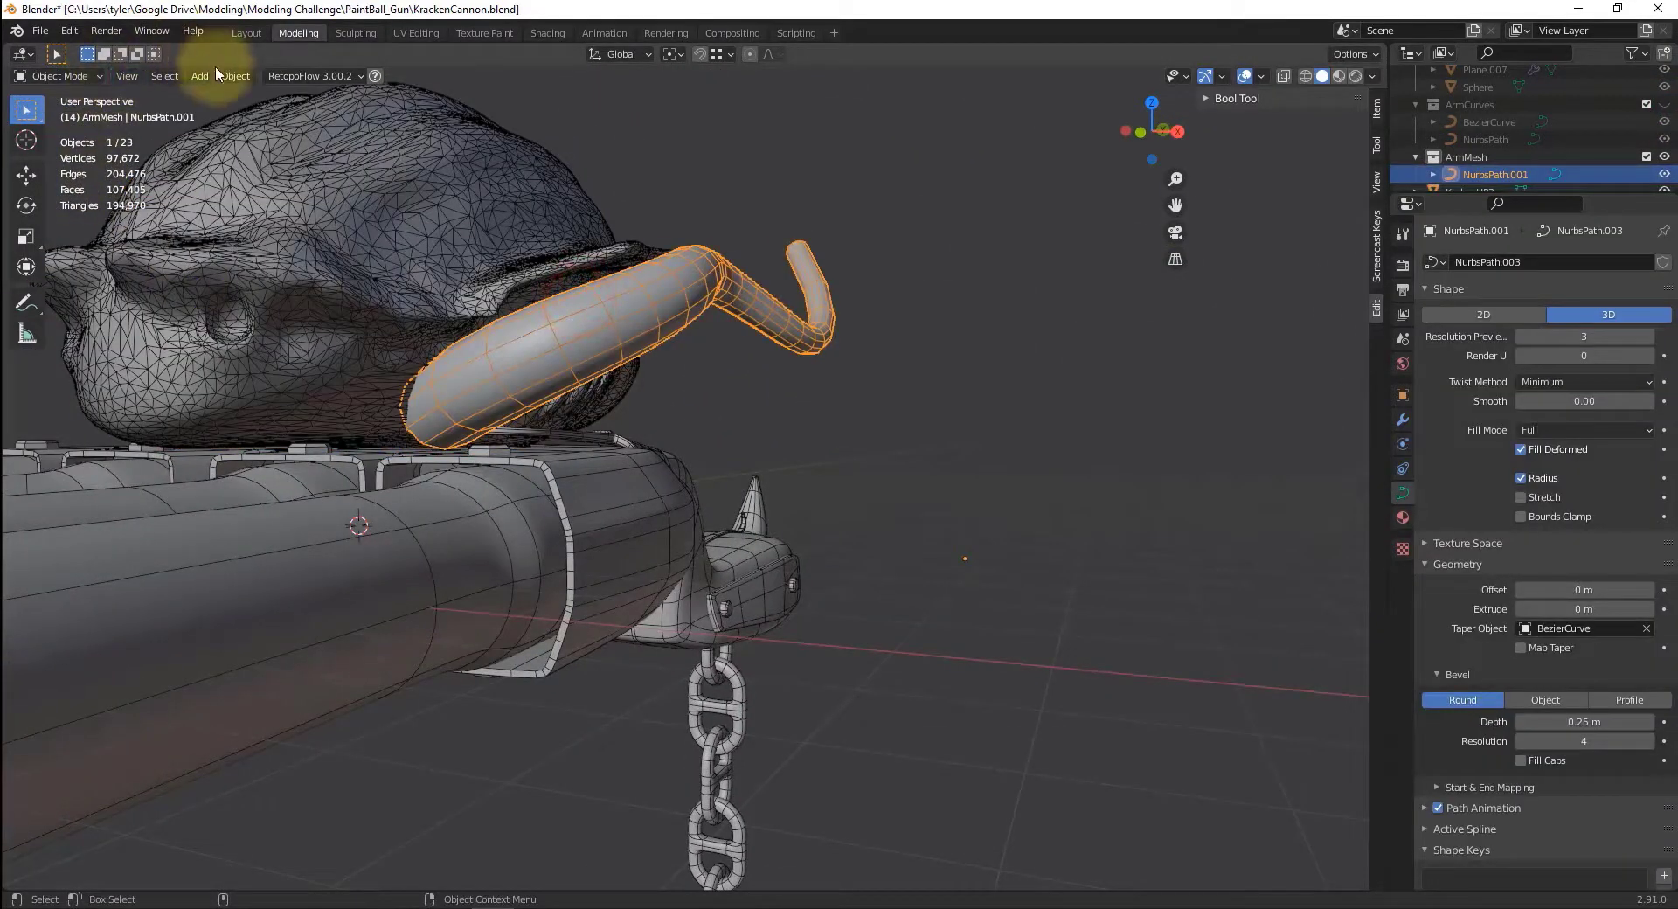
click(238, 79)
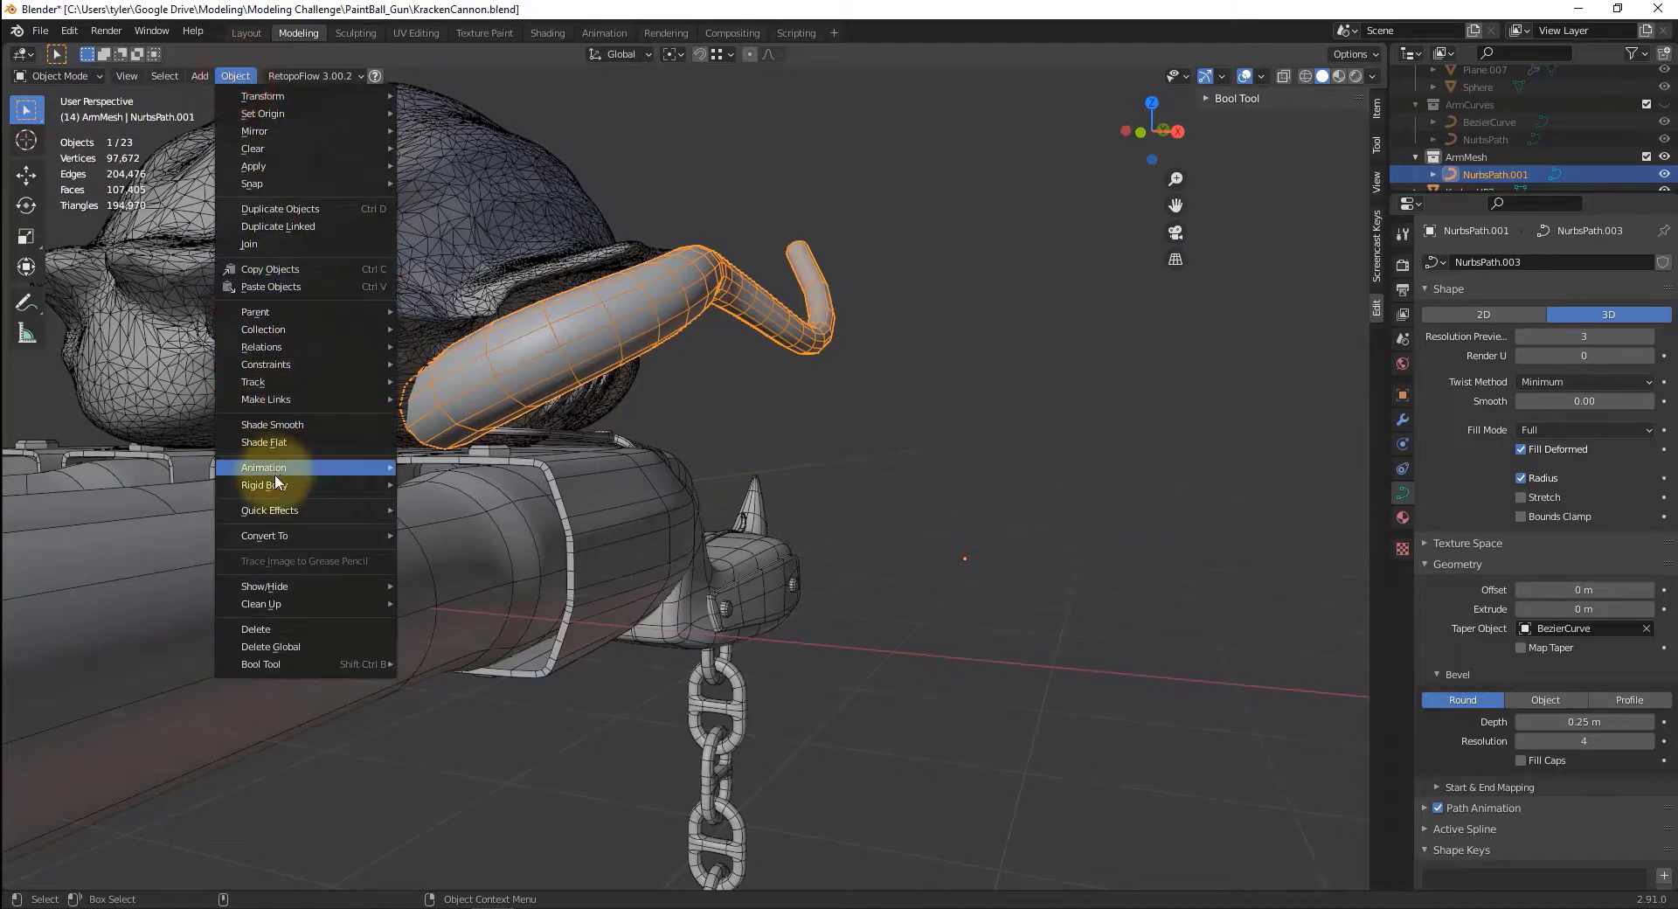
mouse_move(375, 538)
click(451, 555)
- Raise the edge loop at the tentacle mesh's thick end in Z with smooth proportional editing at size 3.100
middle_drag(752, 415, 806, 415)
key(Tab)
middle_drag(729, 436, 622, 452)
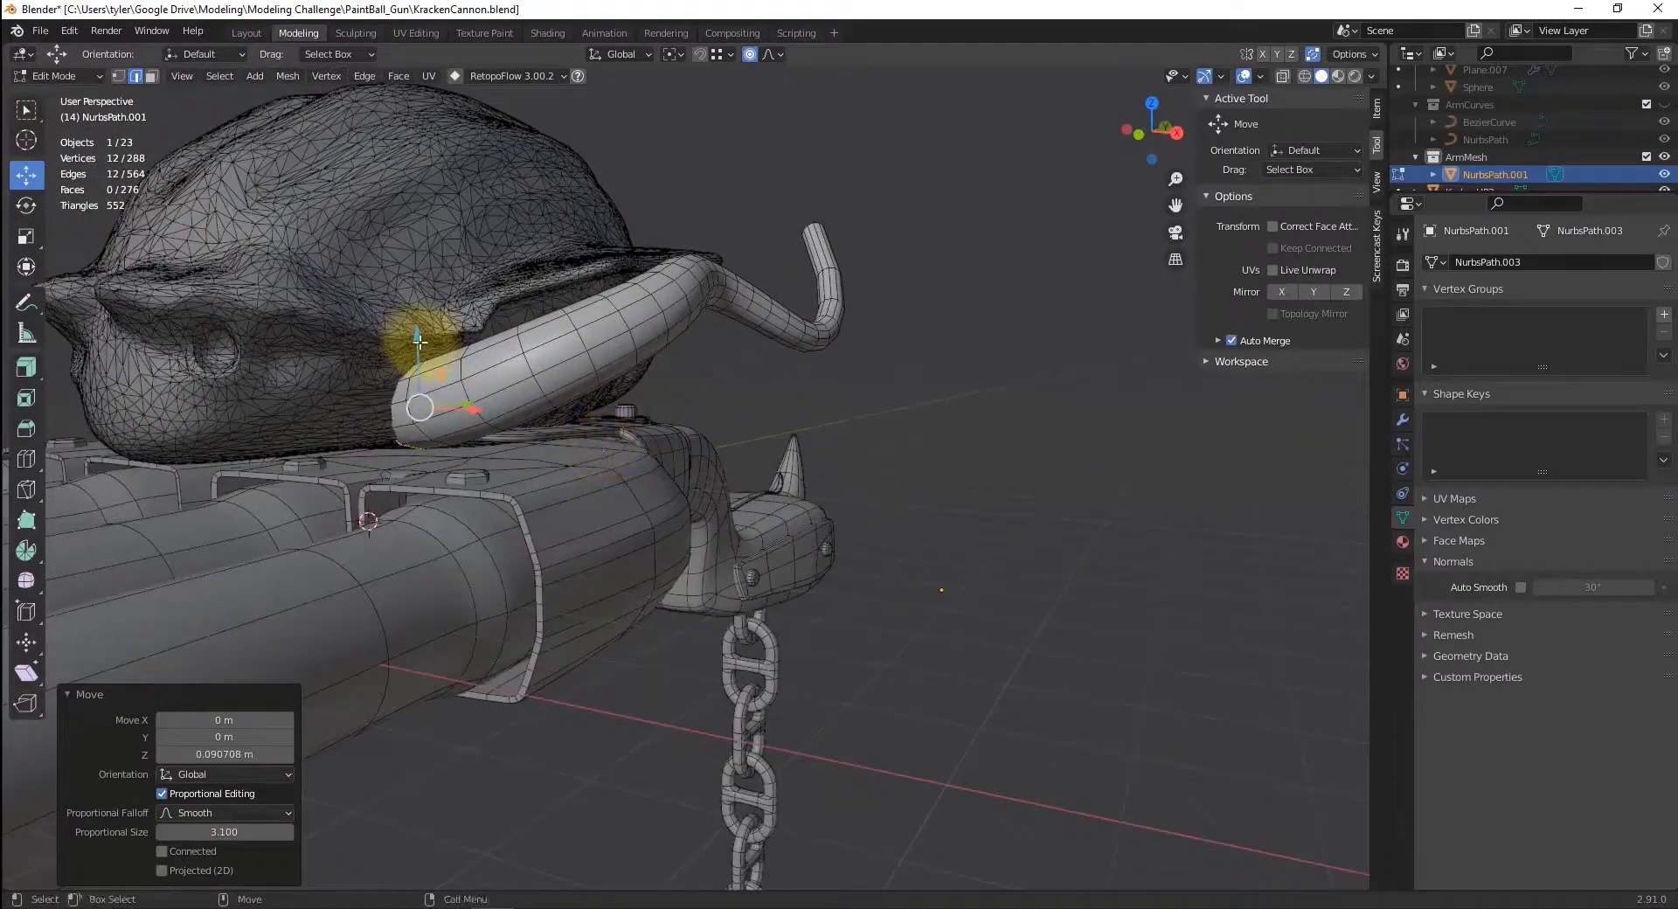
drag(419, 343, 423, 324)
middle_drag(423, 323, 476, 411)
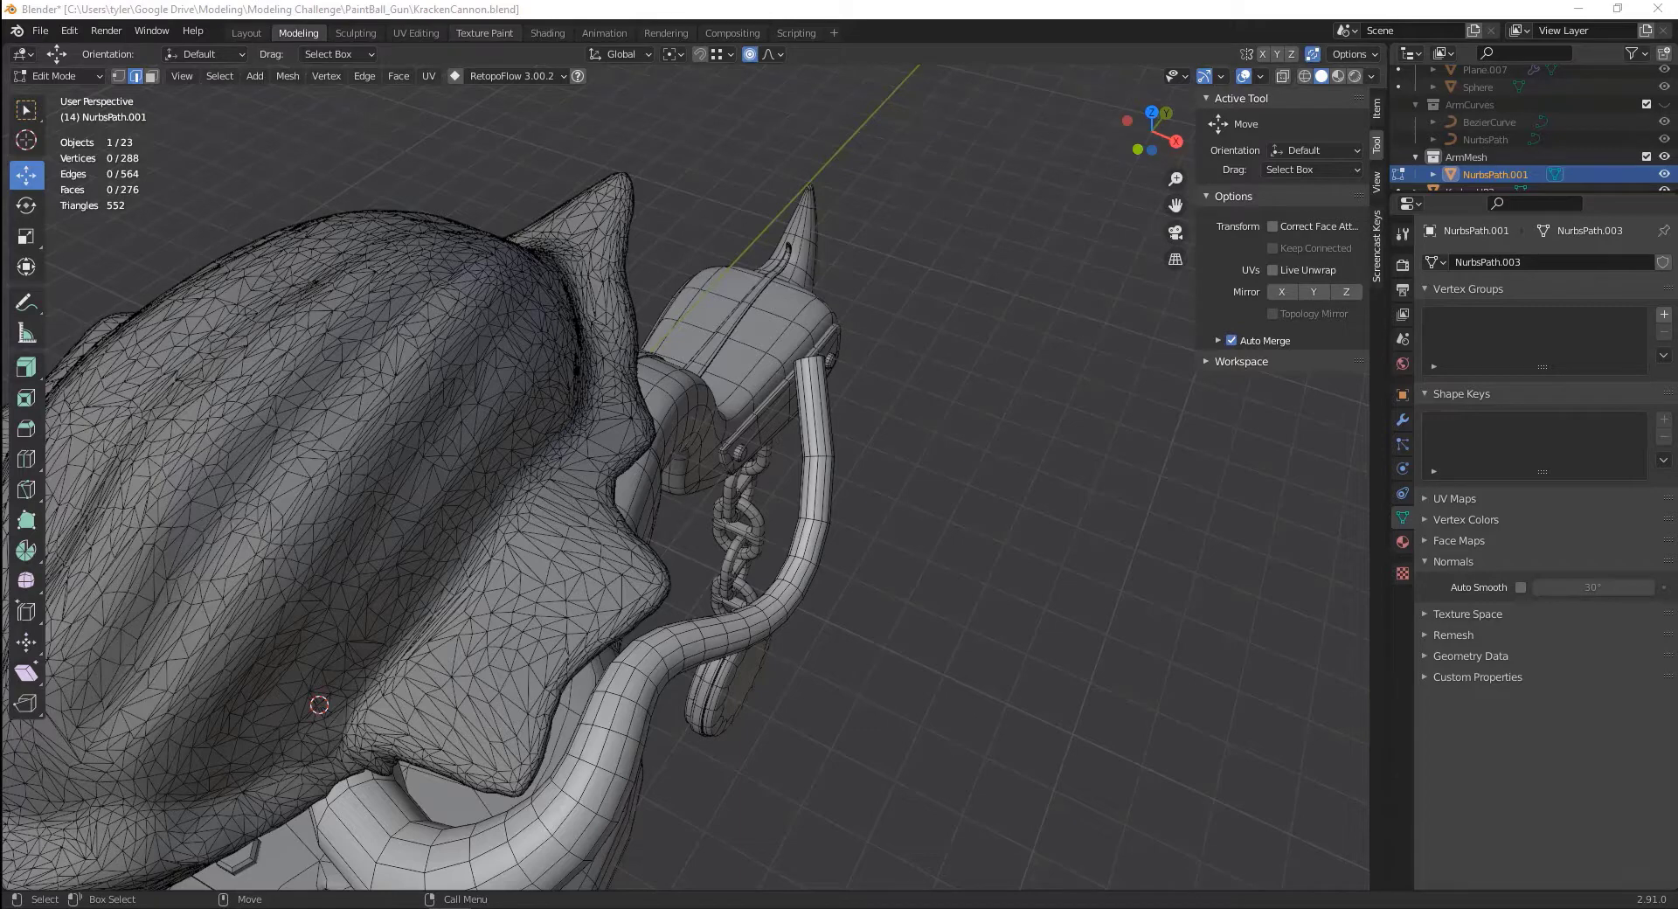
- Consult the squid reference image, and scale the edge loop near the tentacle's tip into a wide, flattened club
drag(638, 0, 748, 48)
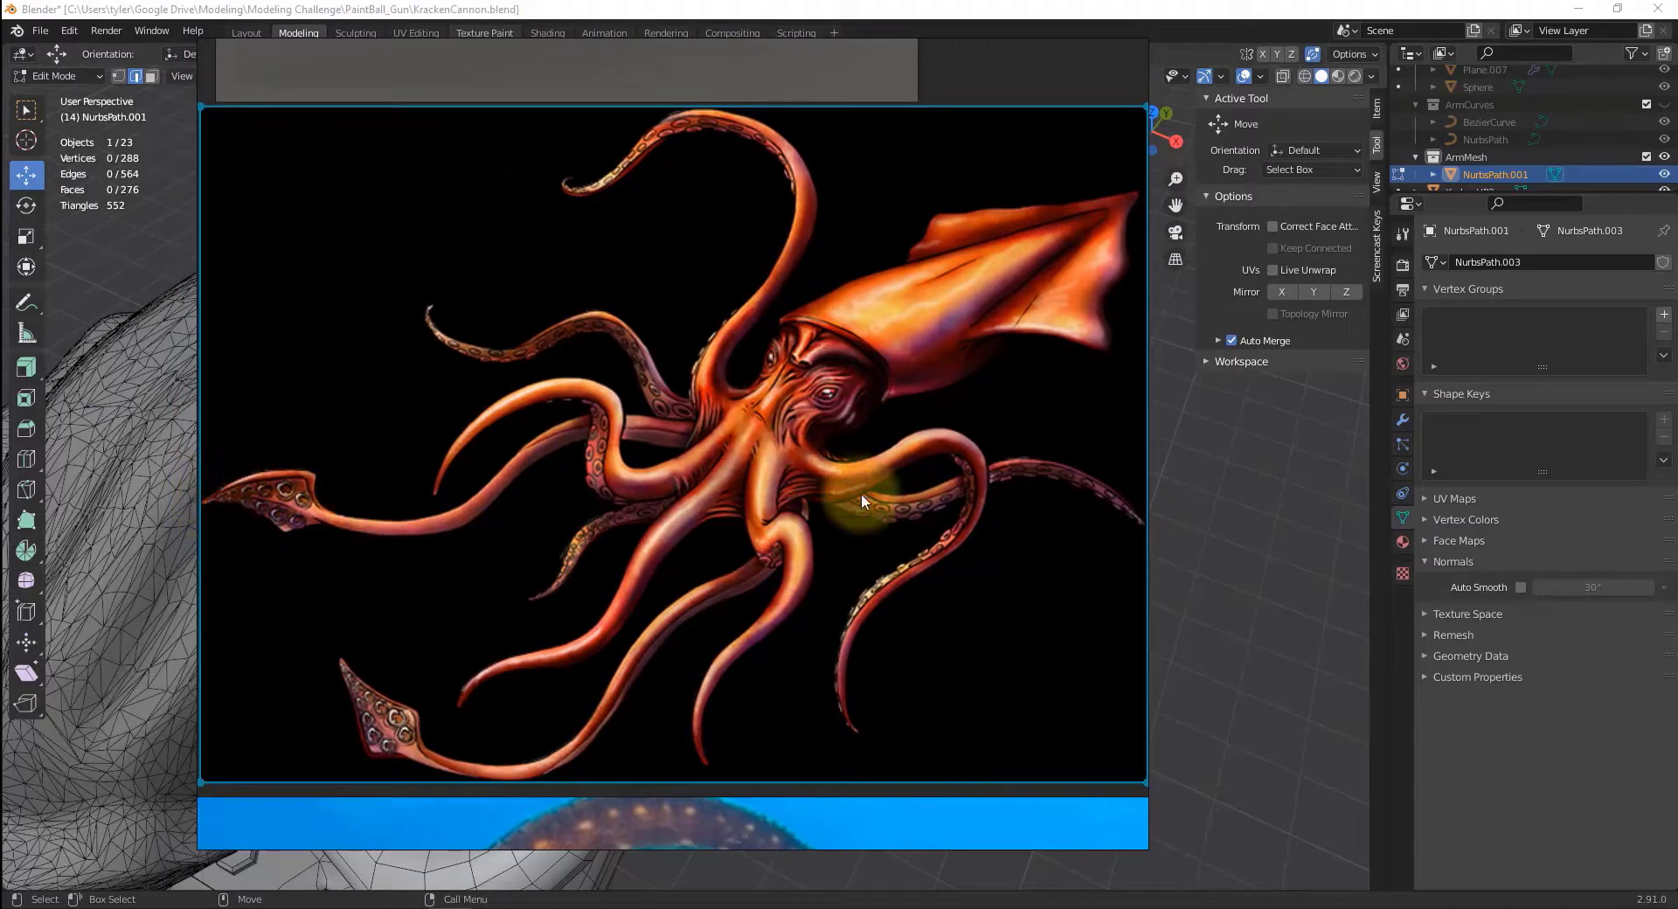
right_drag(930, 537, 929, 0)
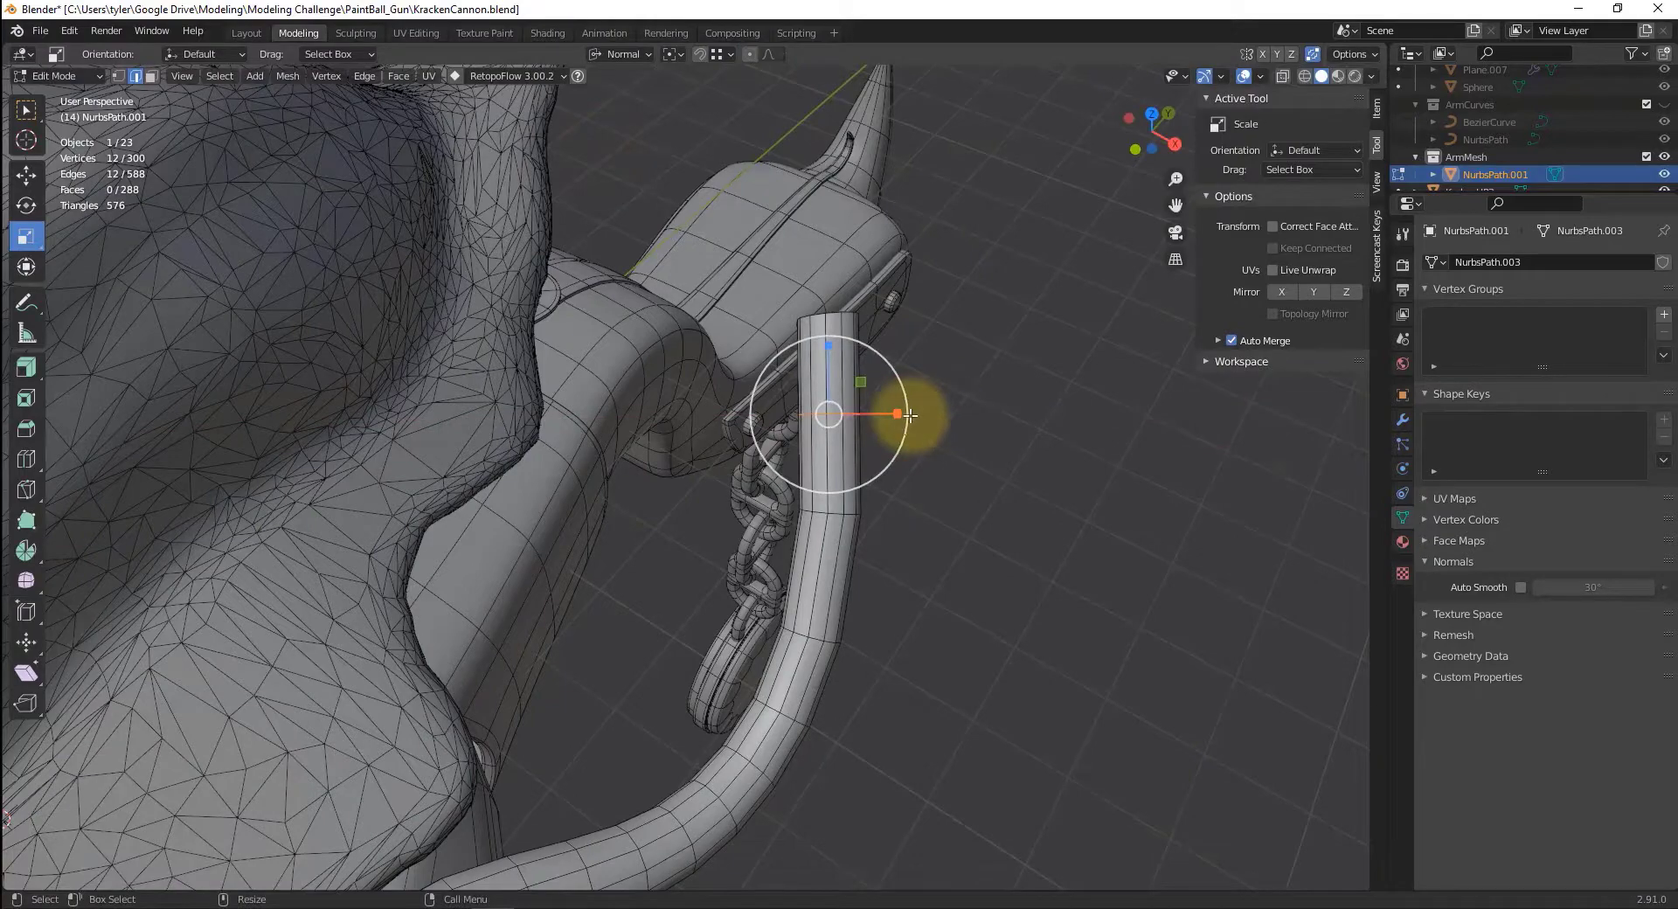
drag(909, 415, 1014, 411)
middle_drag(1000, 498, 719, 435)
drag(587, 321, 624, 343)
middle_drag(609, 443, 779, 421)
- Extrude the club's end and scale it down to a point, and bevel the edge loop at the club's widest part
key(e)
mouse_move(819, 262)
mouse_down()
mouse_move(862, 194)
mouse_move(814, 262)
mouse_up()
key(s)
middle_drag(963, 292, 667, 329)
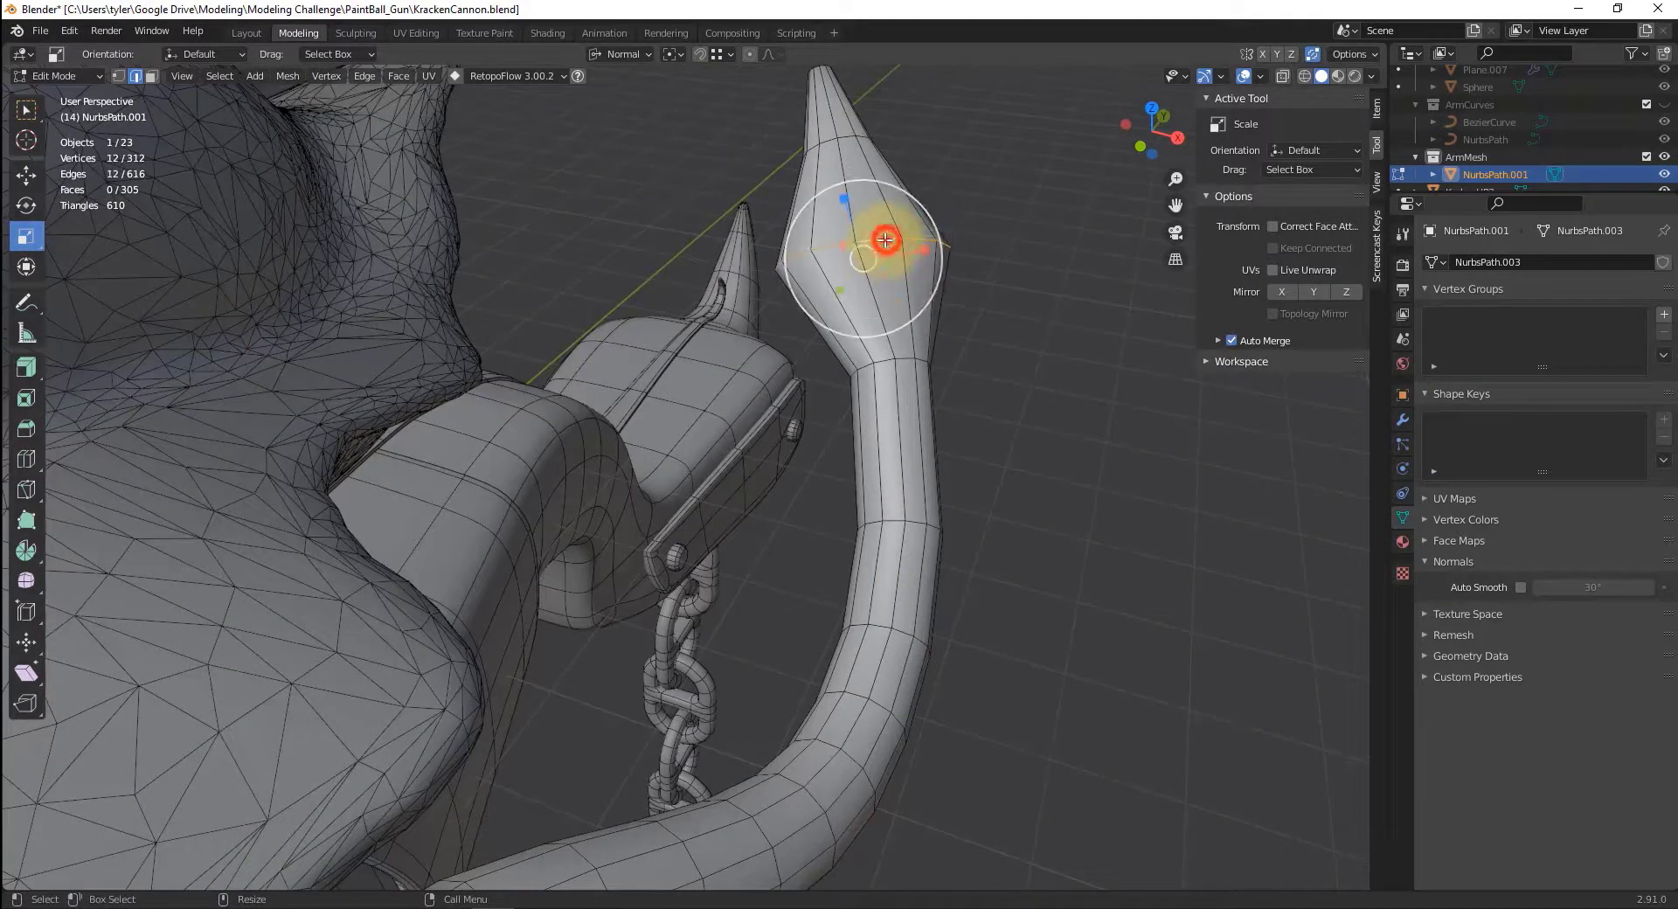
key(ctrl+b)
drag(842, 176, 841, 158)
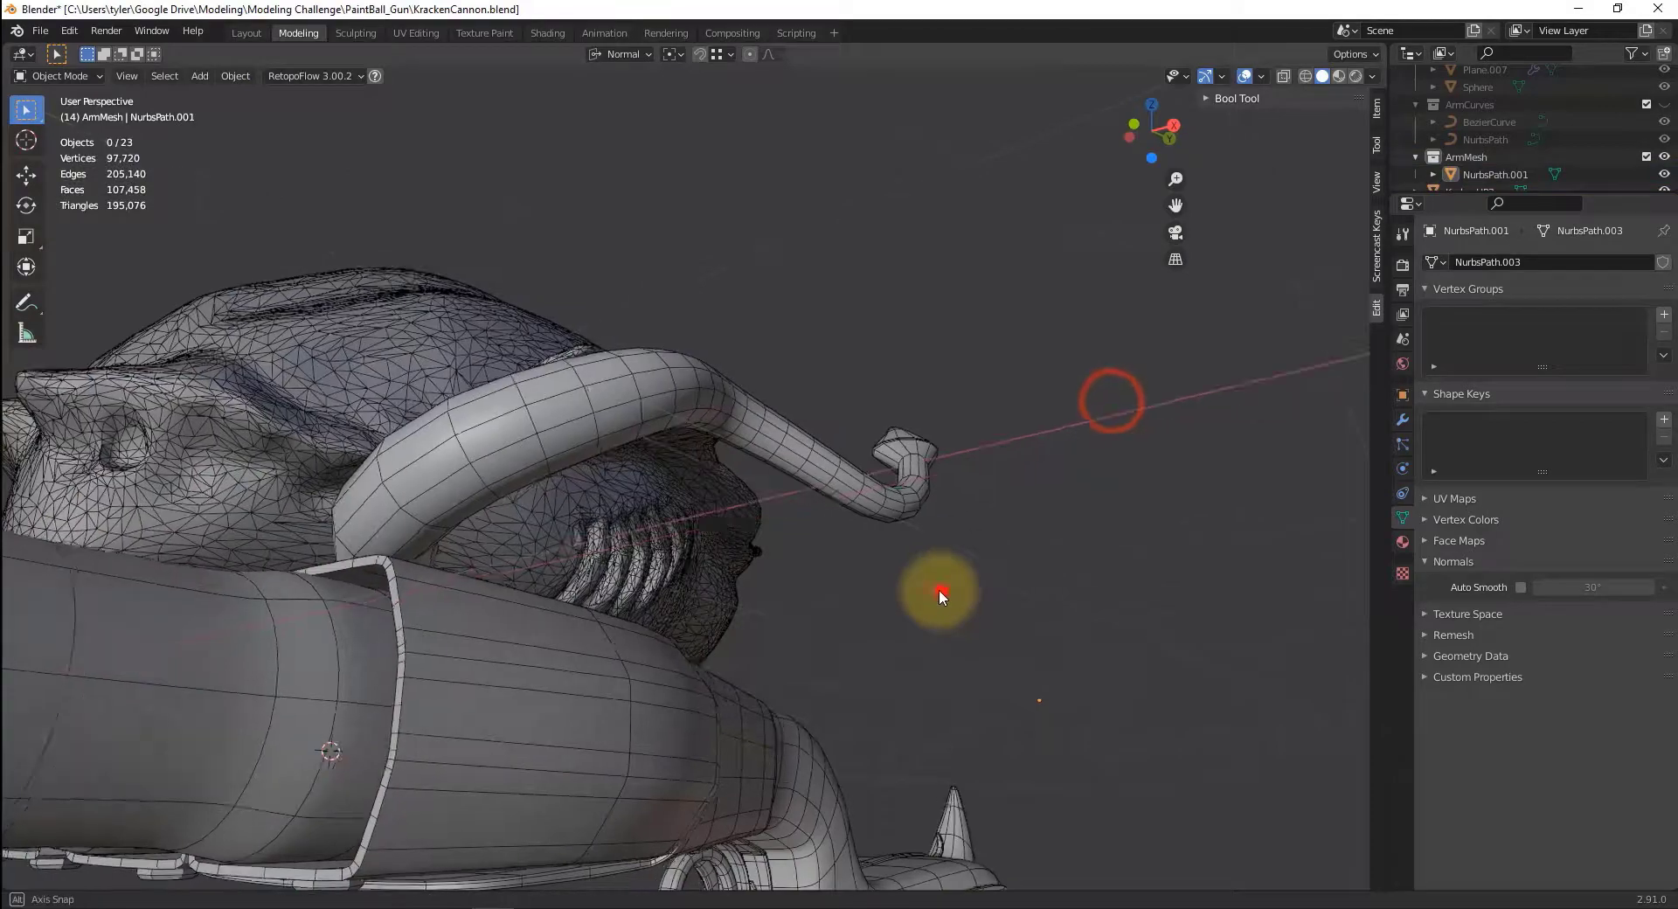
- Delete a strip of five faces on one side of the tentacle's club near its neck
middle_drag(940, 591, 557, 382)
key(Tab)
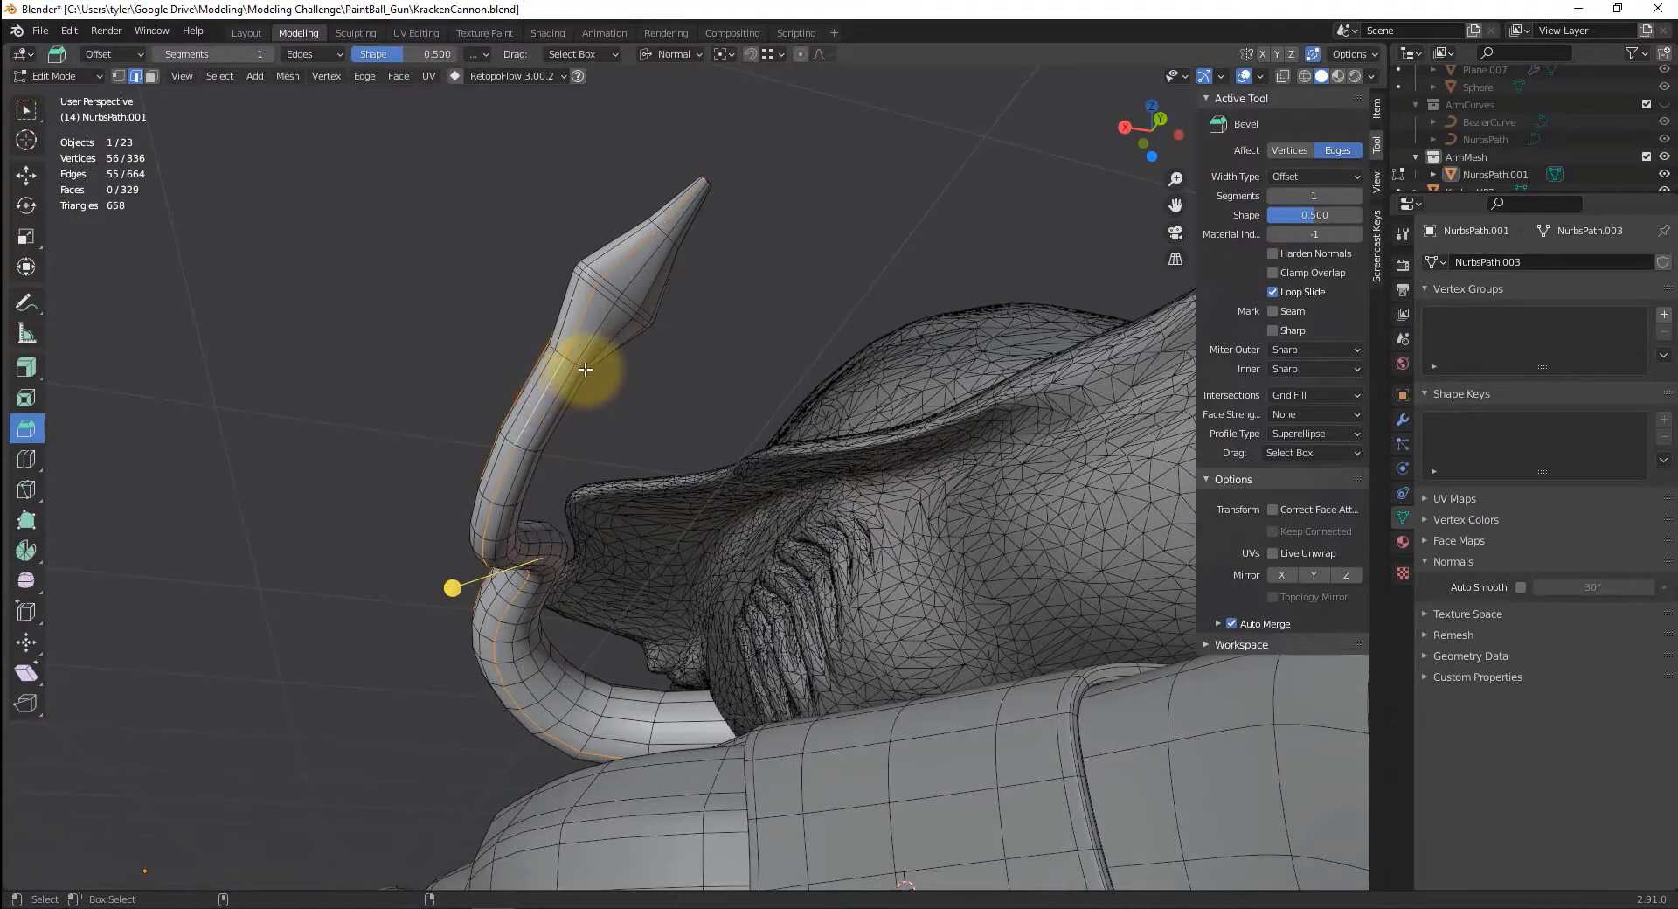
middle_drag(566, 384, 899, 304)
ctrl+click(411, 595)
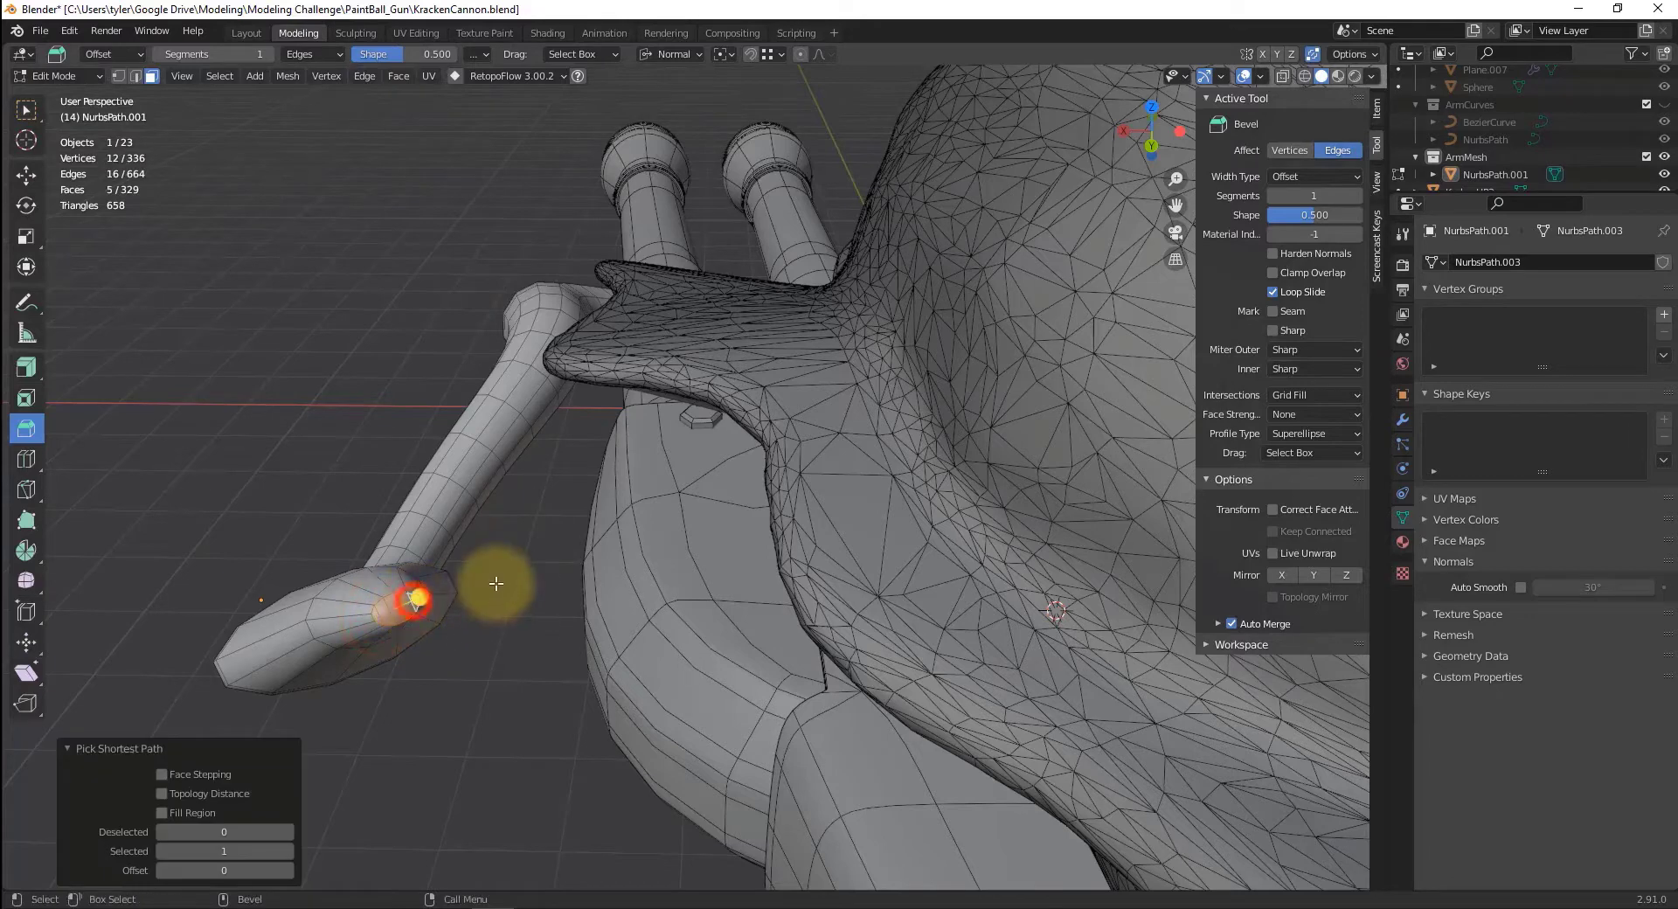
key(x)
click(479, 583)
middle_drag(442, 655, 503, 386)
key(2)
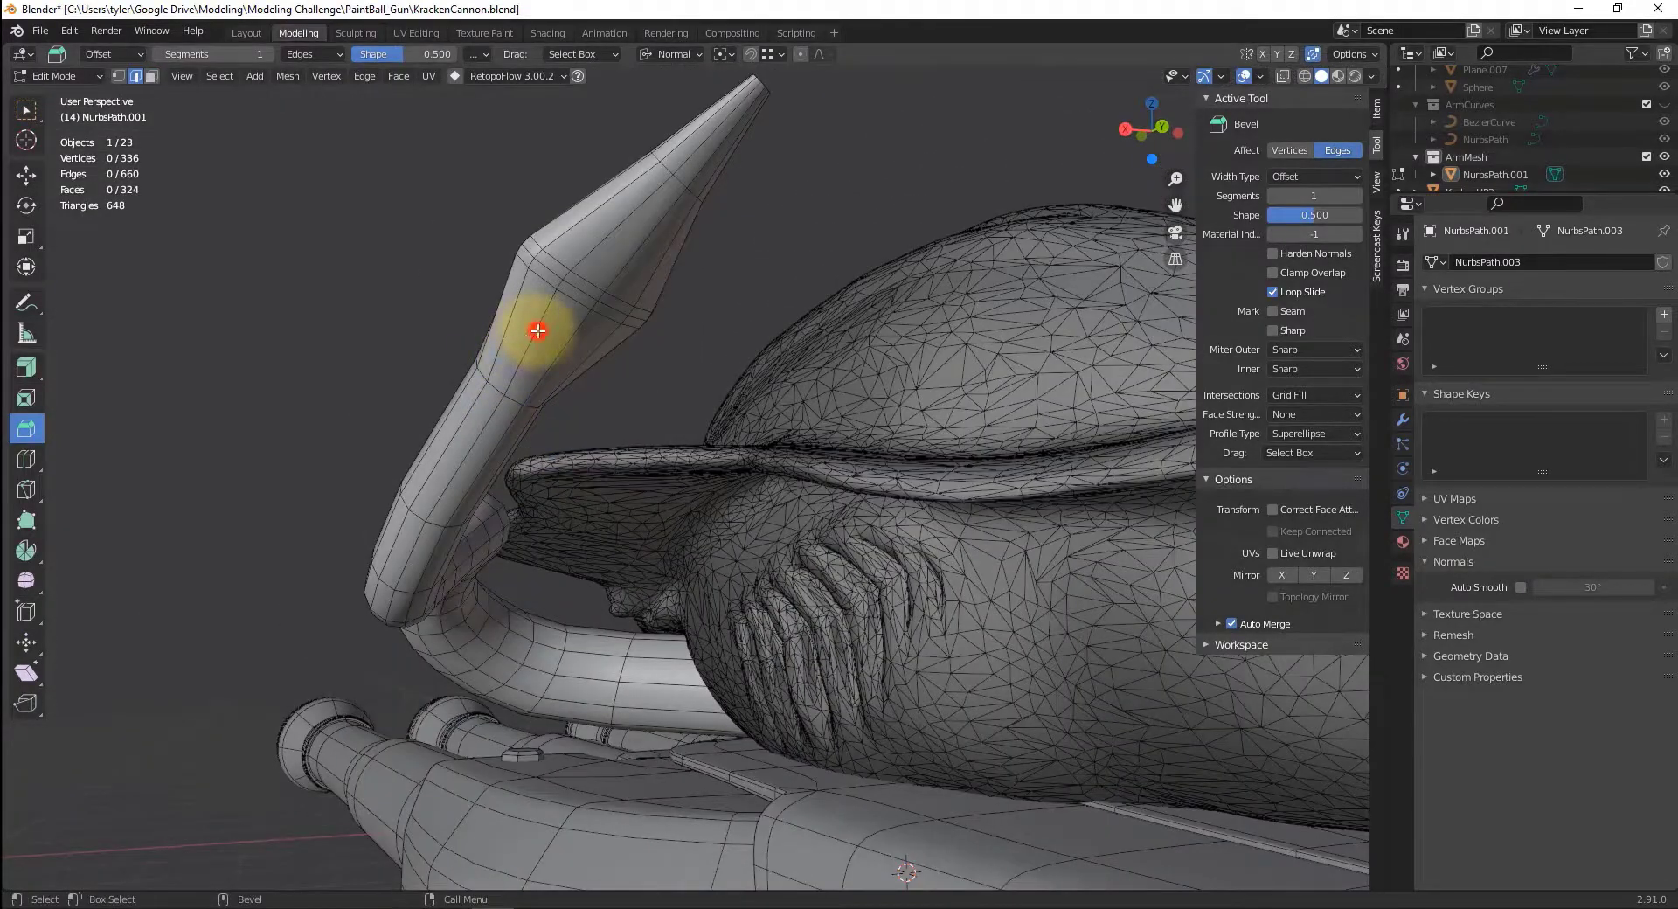
- Dissolve two lengthwise edge loops running along the tentacle and its club
alt+click(536, 329)
middle_drag(630, 313, 583, 319)
alt+shift+click(587, 328)
middle_drag(738, 390, 440, 374)
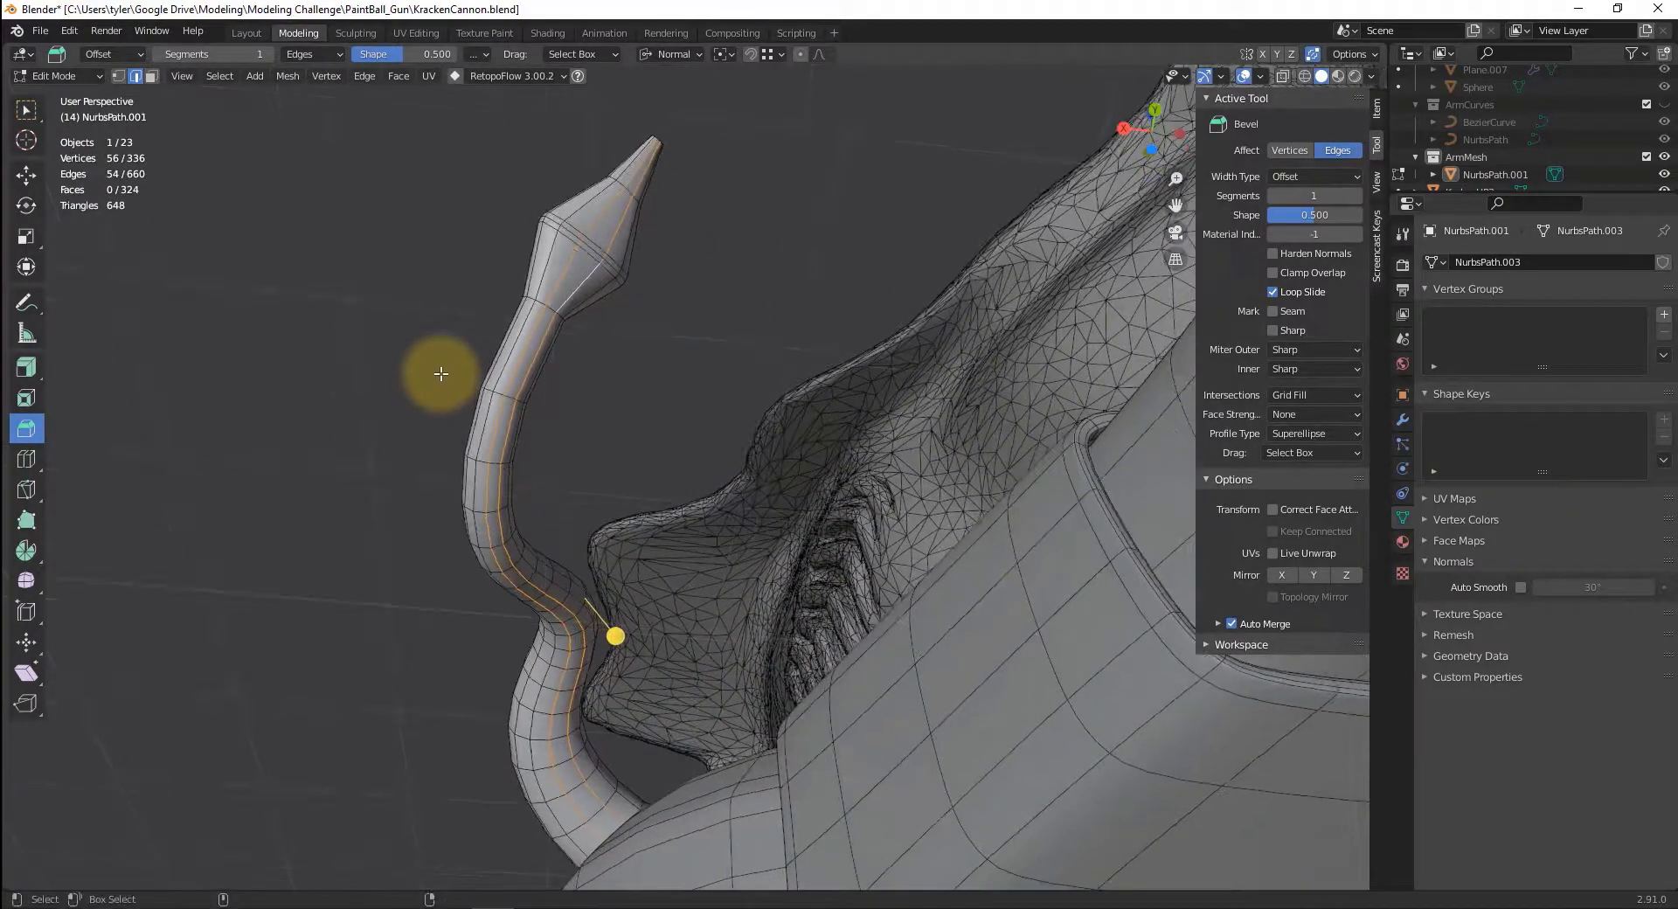
key(ctrl+x)
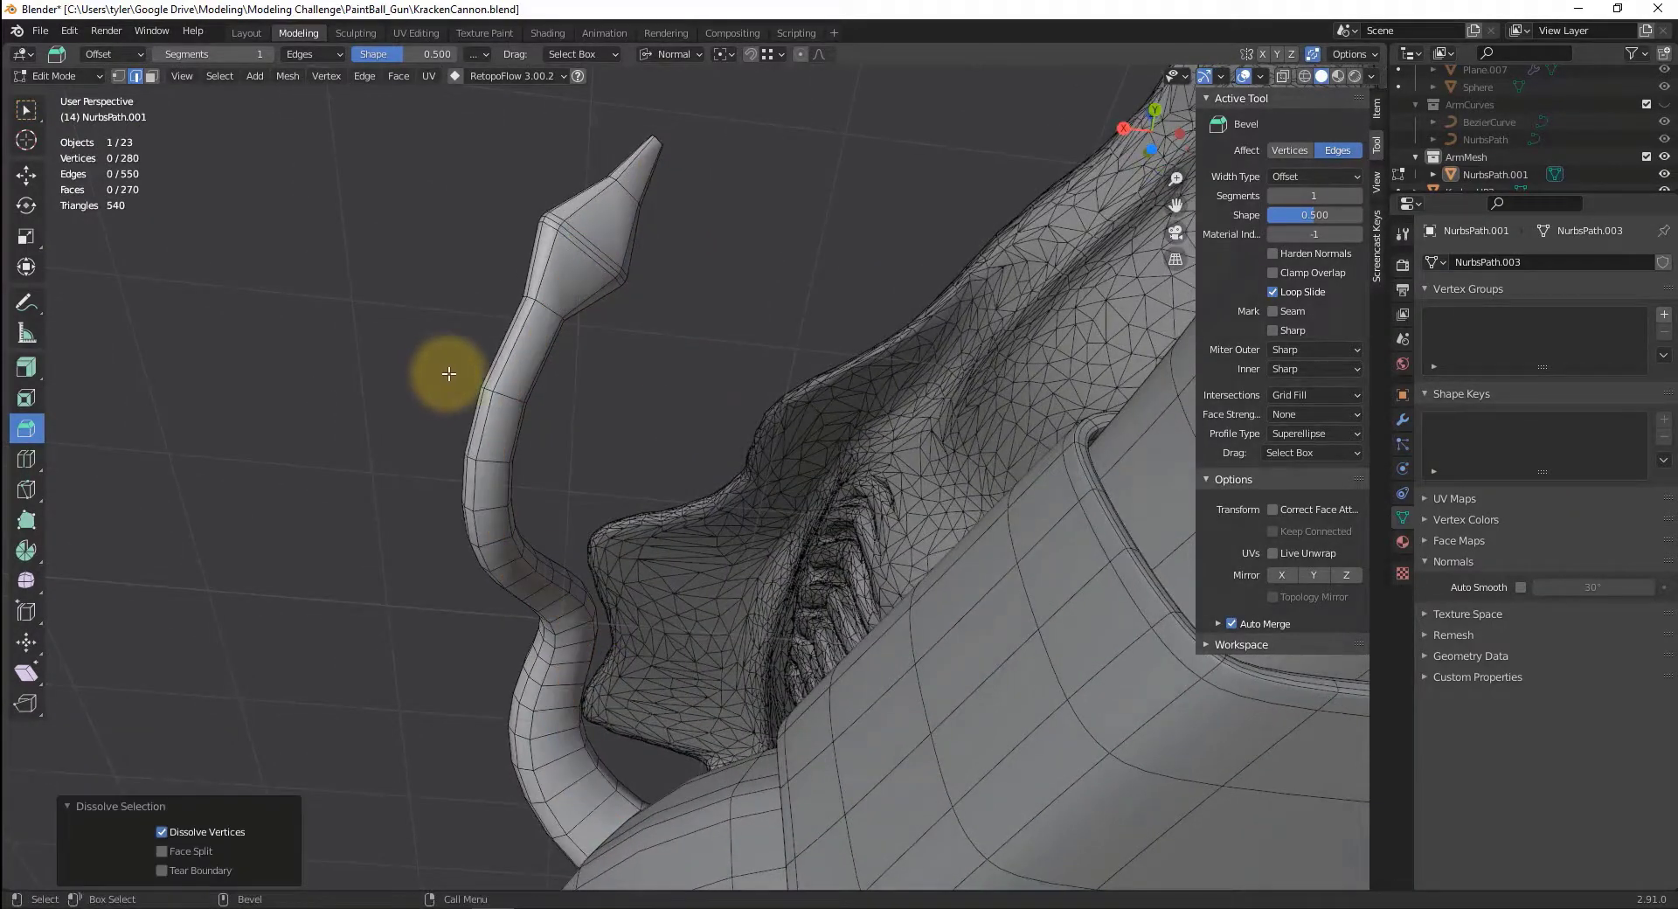
- Rotate the ring of faces at the tentacle's base and nudge it slightly upward
middle_drag(588, 779, 727, 840)
key(3)
alt+click(462, 679)
click(26, 205)
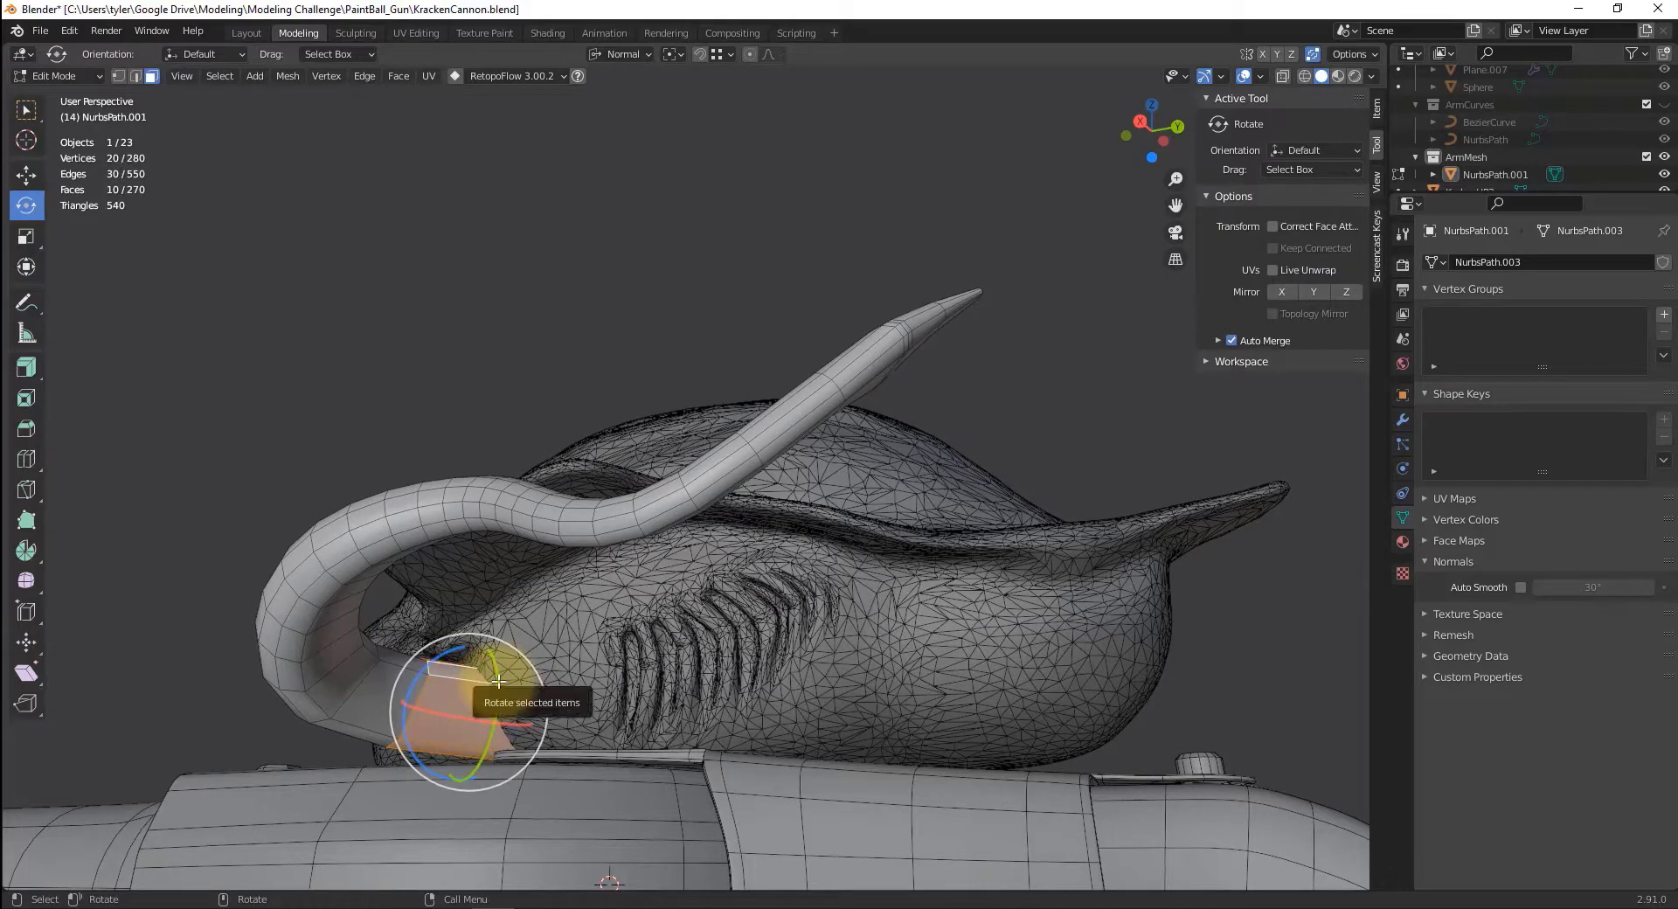
drag(497, 677, 496, 727)
key(w)
drag(474, 648, 476, 640)
- Try to bevel the lengthwise edge loops along both sides of the tentacle with a 0.0341 m width and two segments
middle_drag(564, 636, 749, 457)
middle_drag(584, 488, 647, 491)
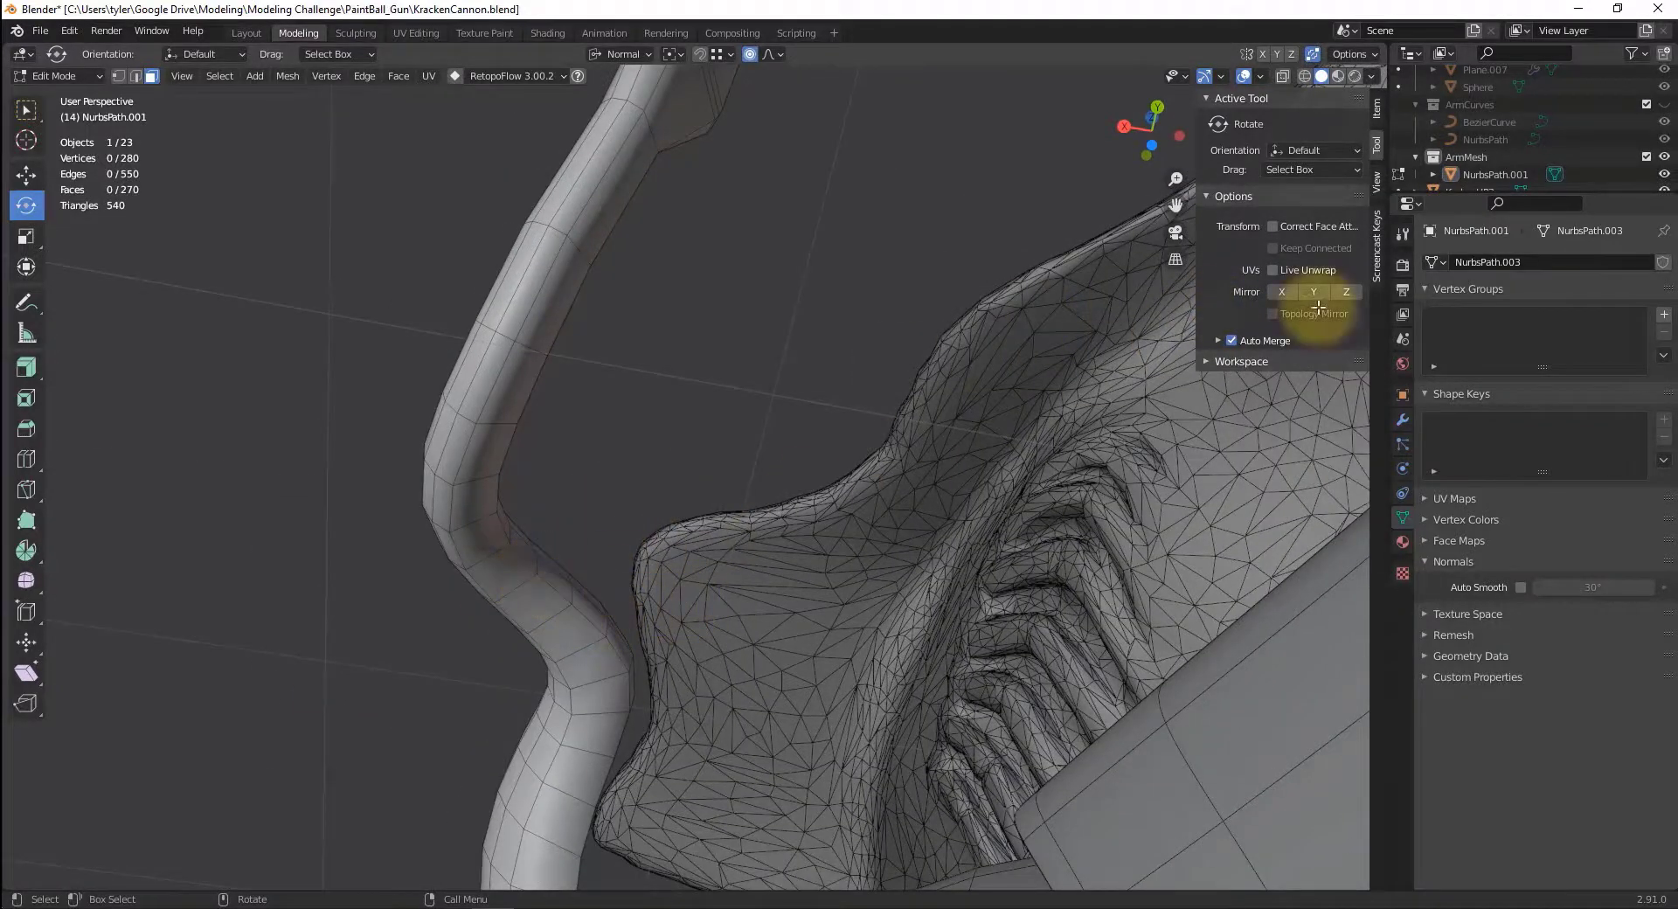
click(1403, 423)
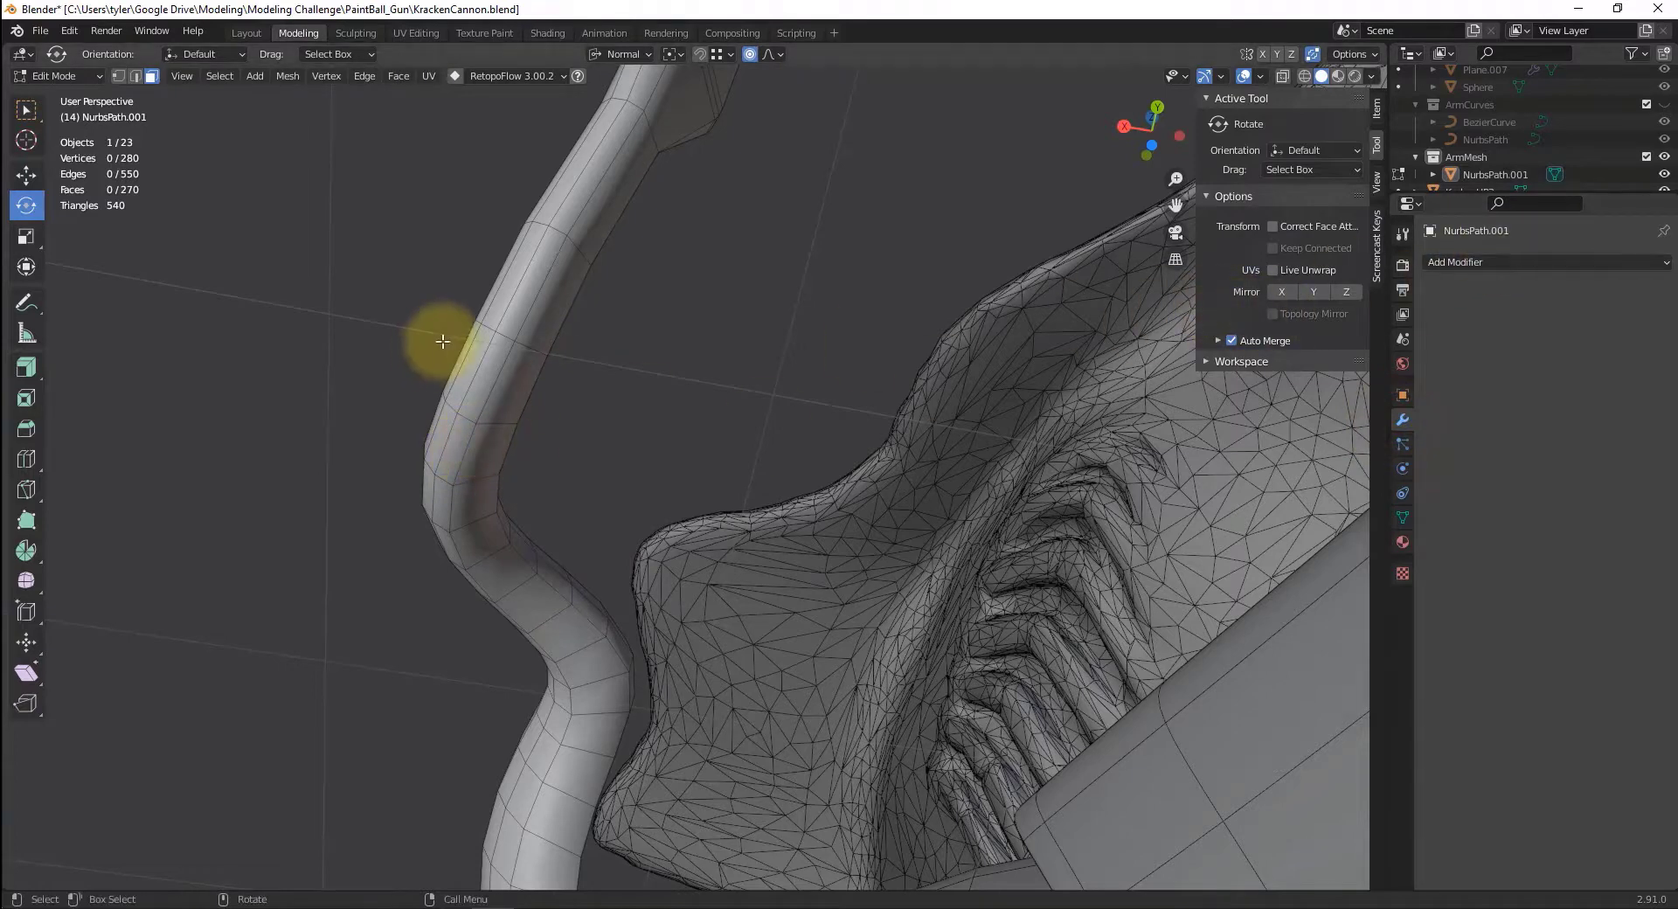
alt+click(452, 448)
key(2)
alt+click(463, 447)
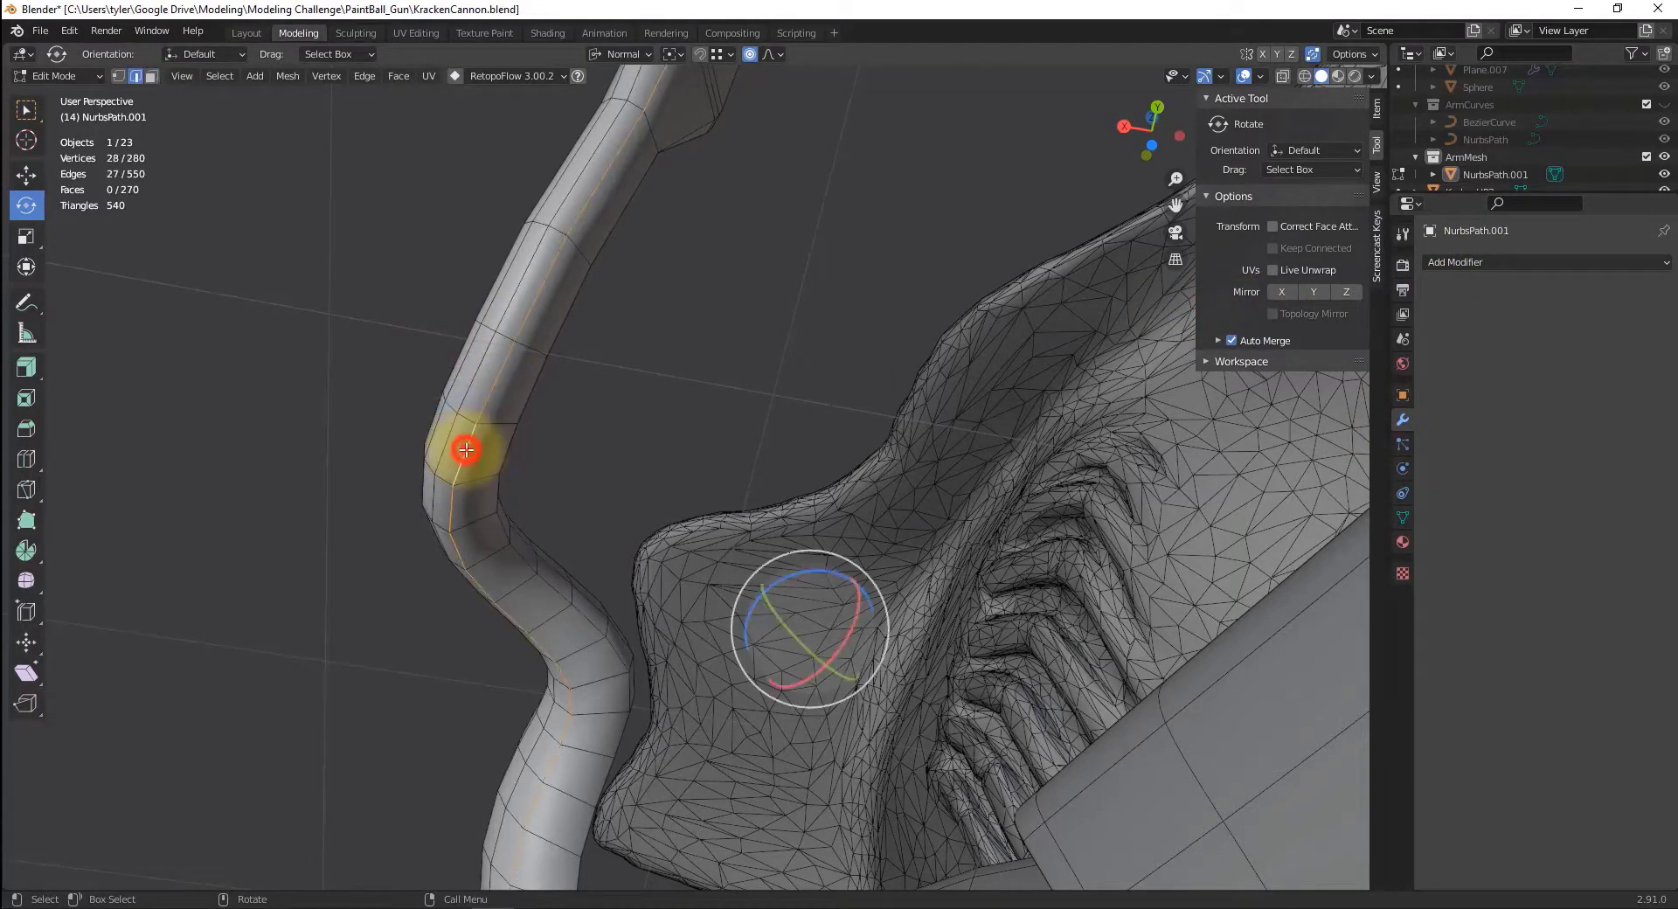
shift+double_click(520, 559)
shift+middle_drag(662, 363, 581, 534)
middle_drag(686, 345, 658, 382)
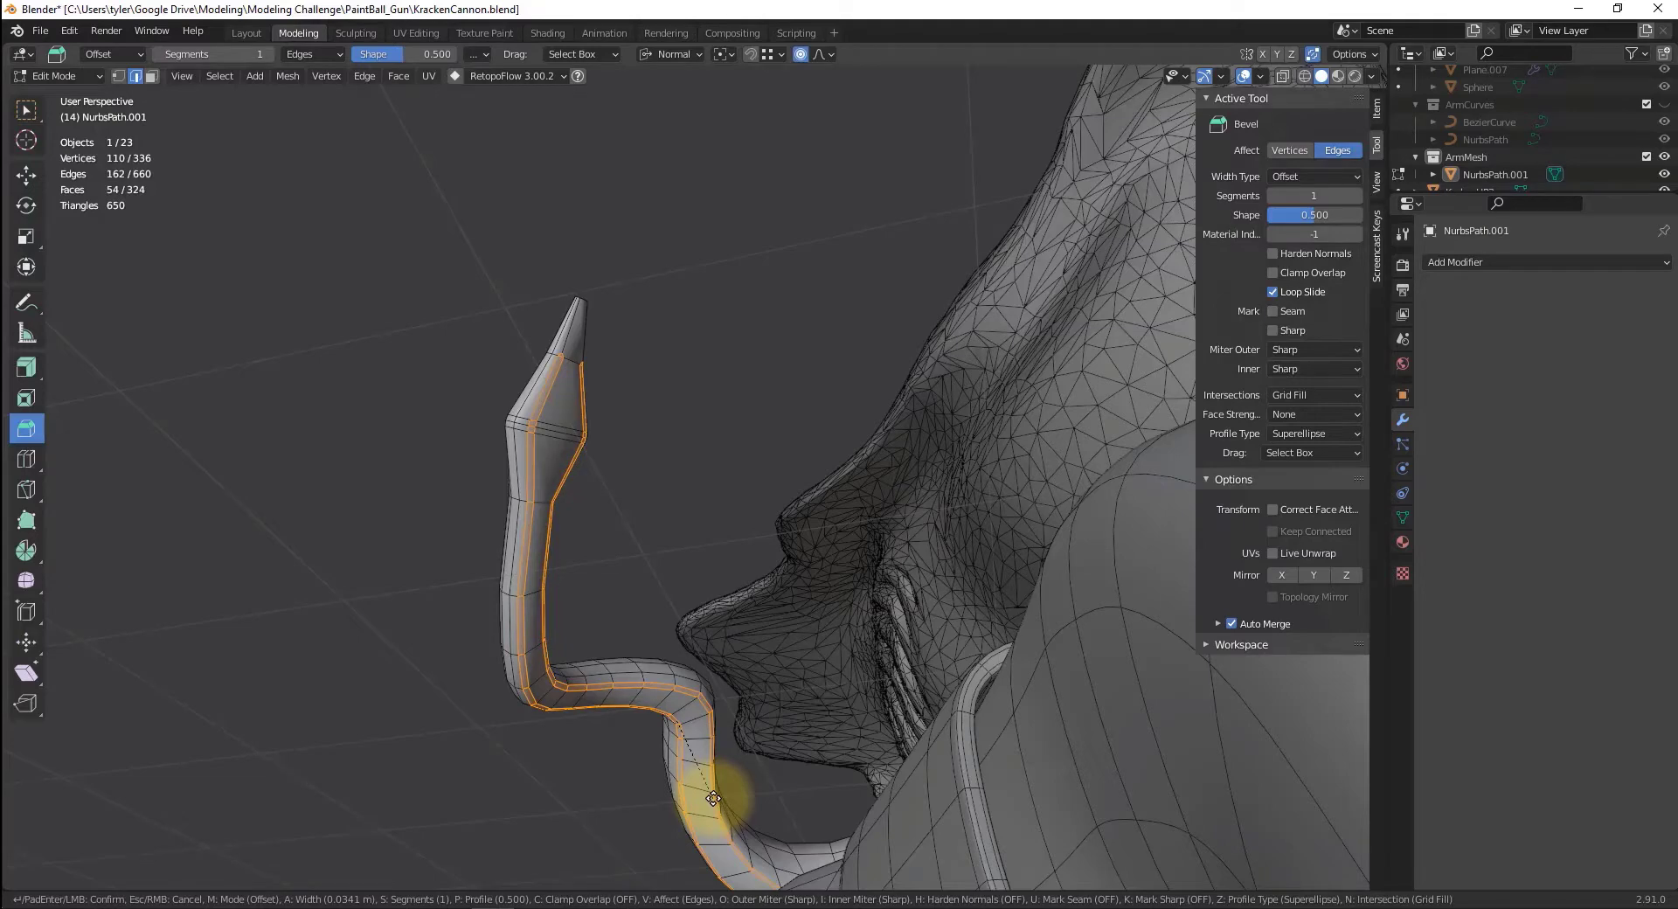
click(713, 797)
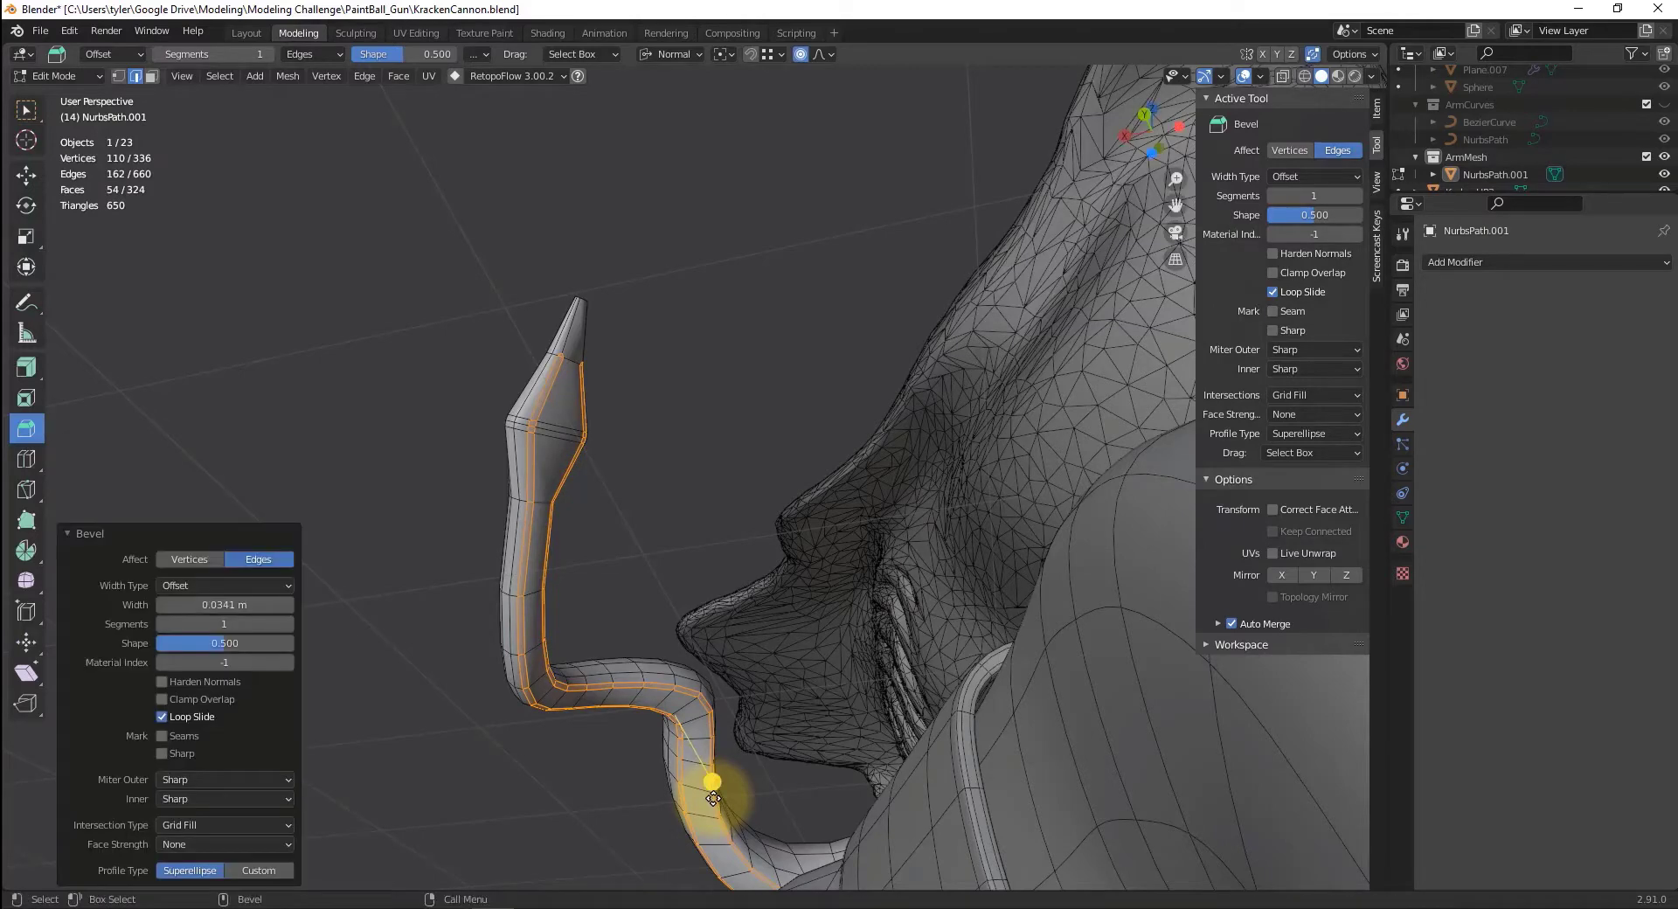
click(291, 625)
- Try to merge the extra bevel vertices into the club's tip on both sides with Merge At Last
key(Tab)
click(698, 470)
scroll(667, 433, up, 4)
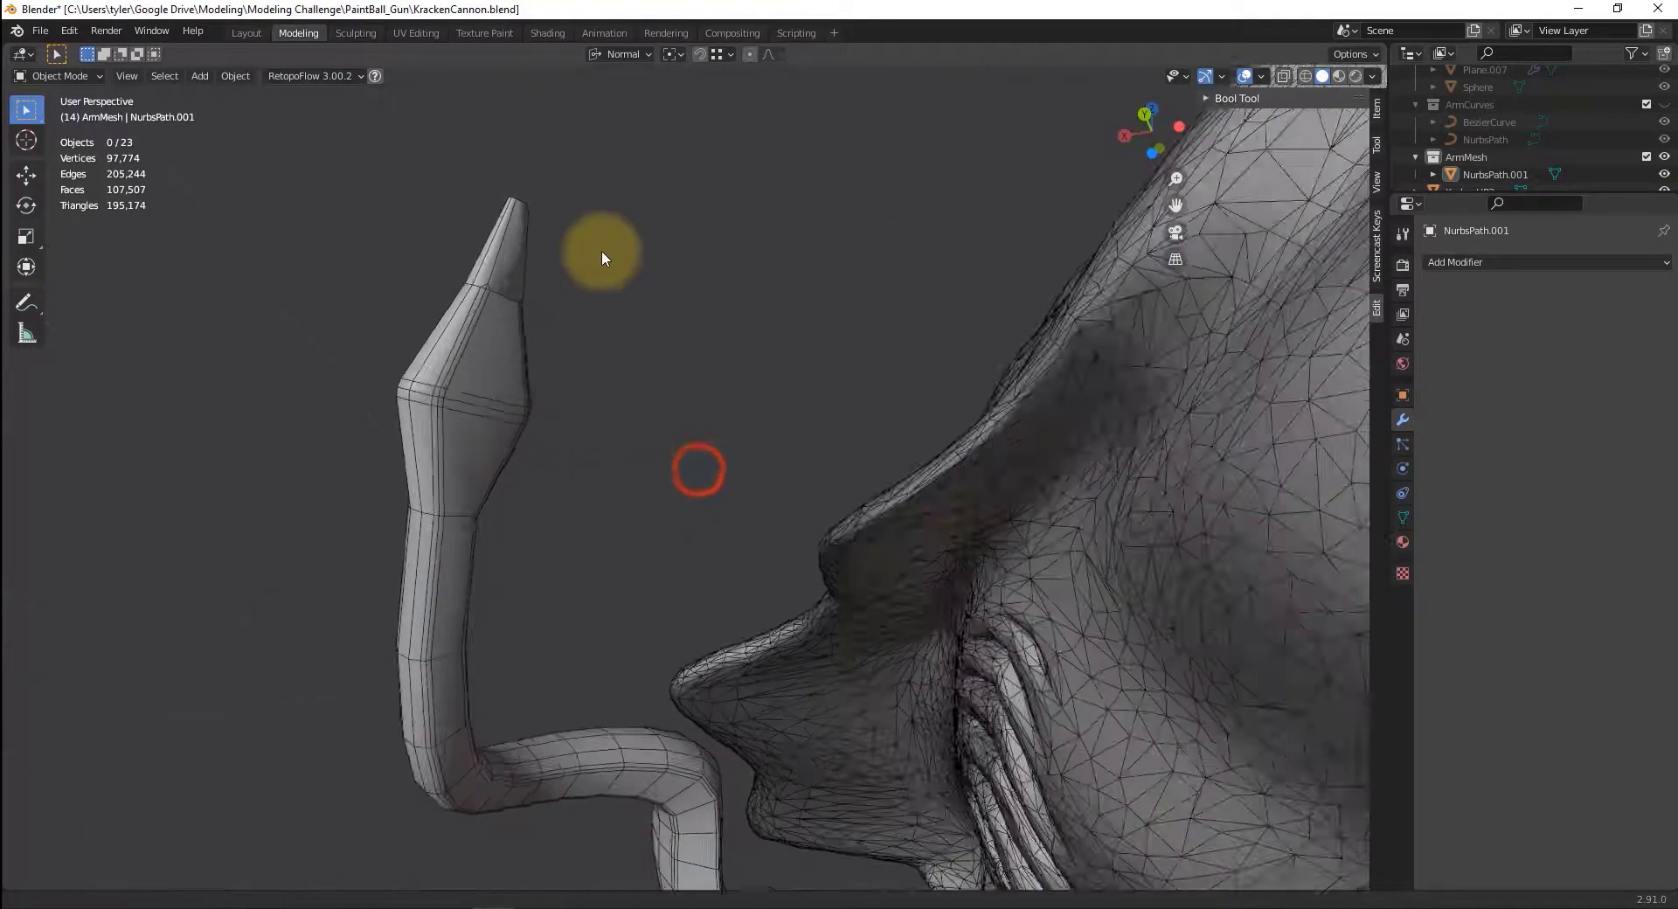
shift+middle_drag(596, 249, 703, 400)
scroll(531, 412, up, 3)
key(Tab)
click(531, 417)
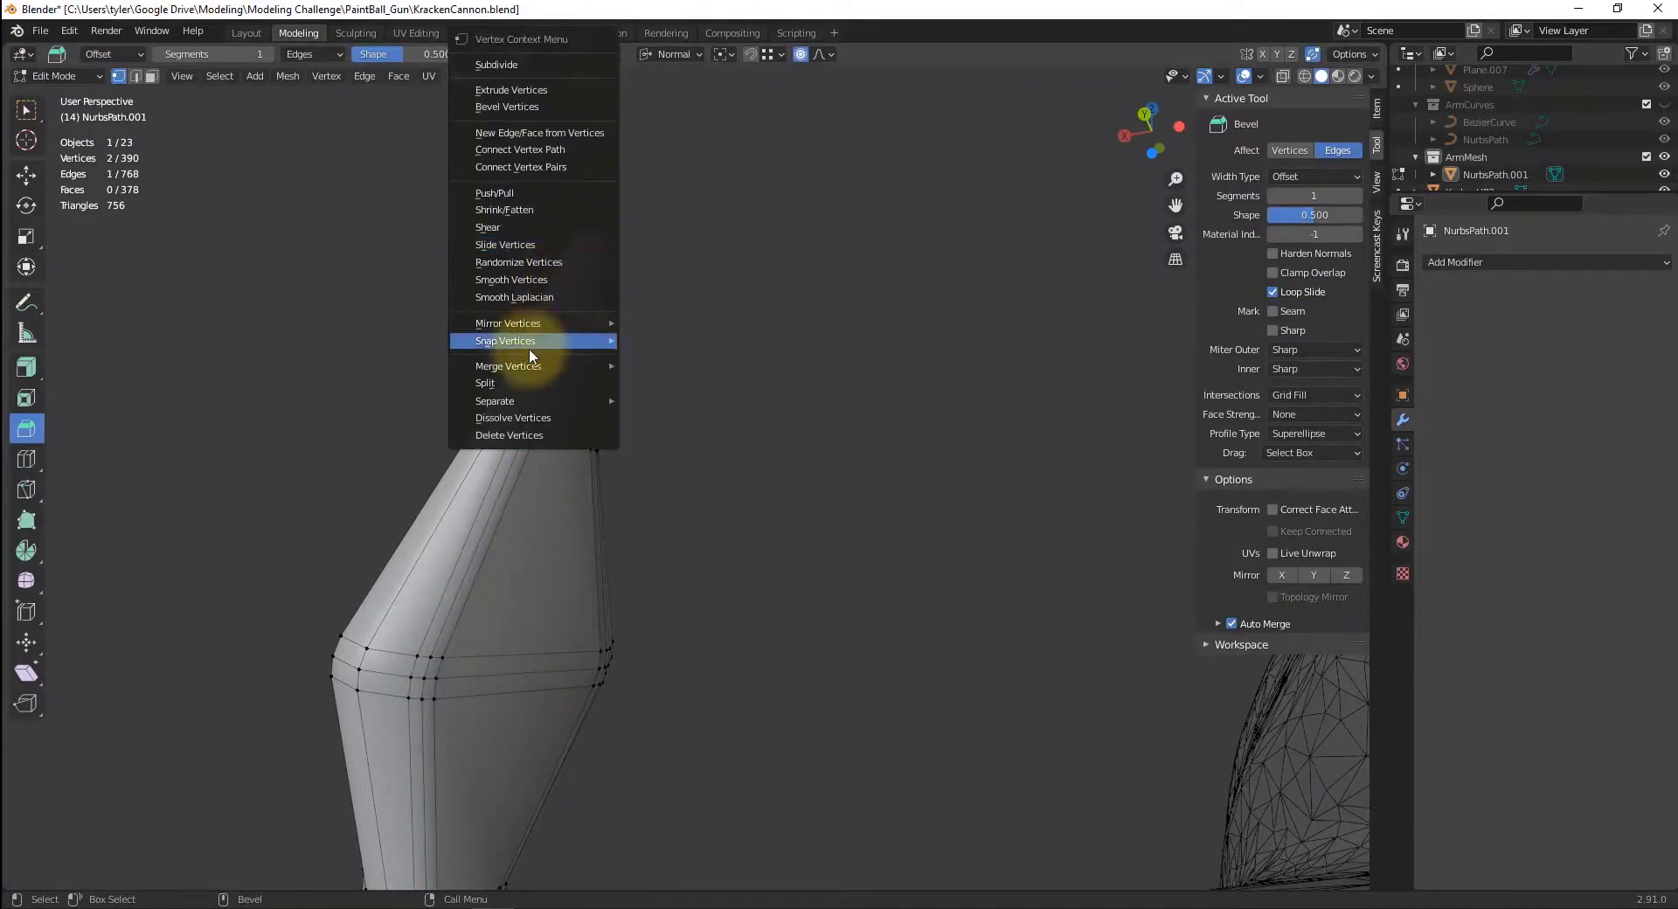
click(679, 387)
middle_drag(742, 479, 460, 524)
click(461, 523)
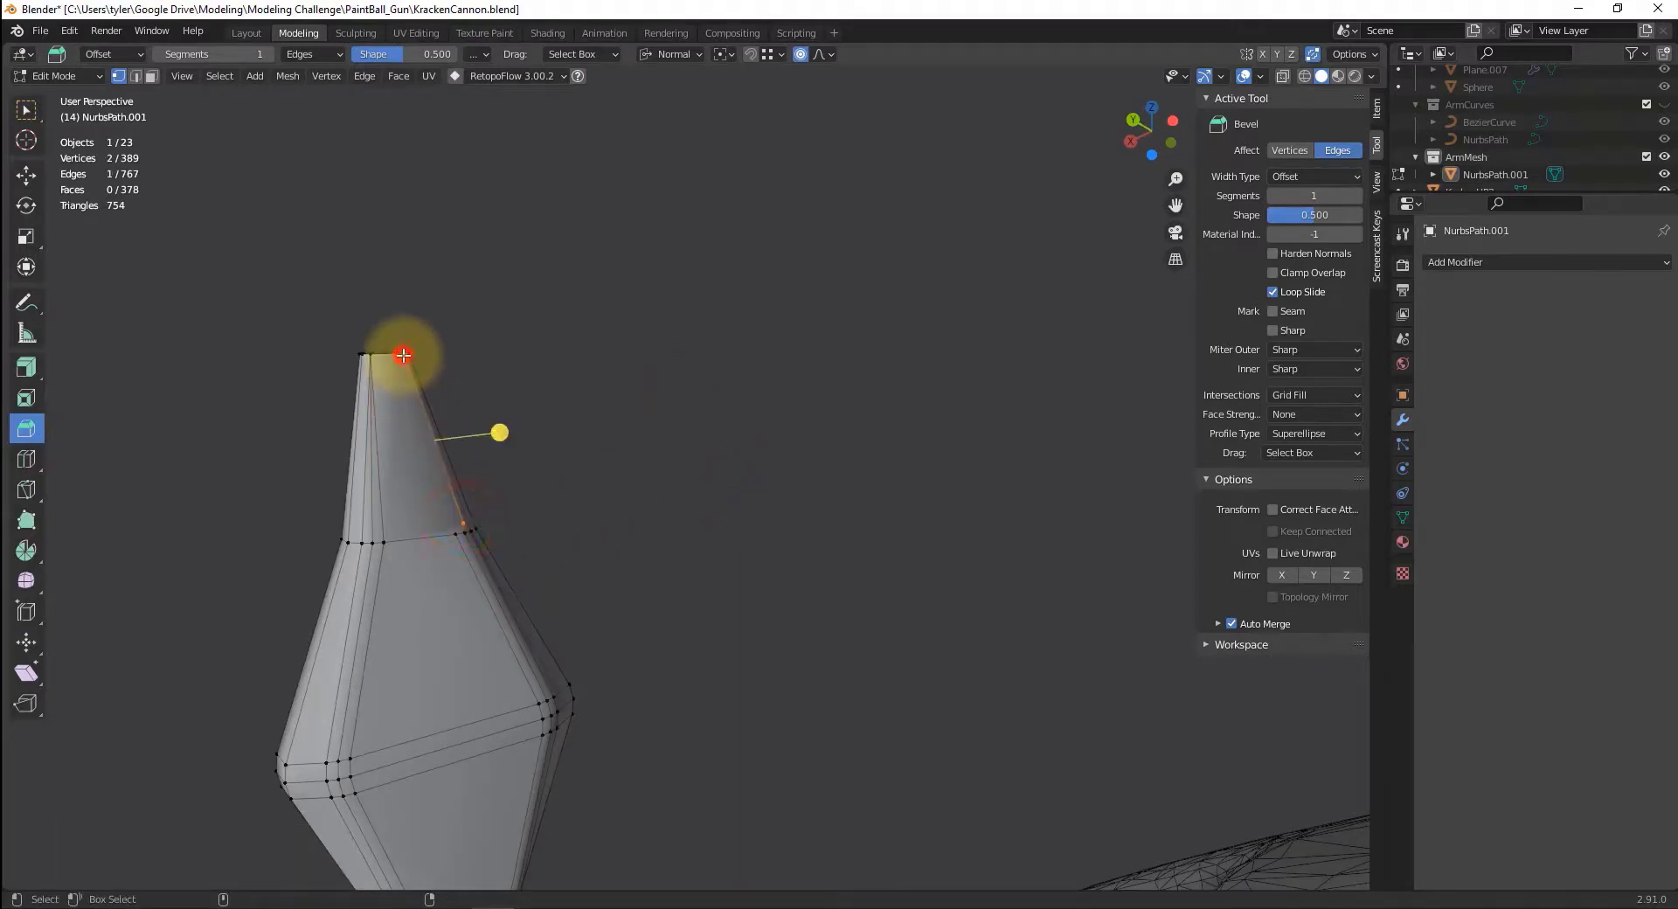
right_click(403, 355)
mouse_move(404, 361)
click(457, 384)
- Dissolve two more lengthwise edge loops along the whole tentacle
middle_drag(457, 384, 658, 487)
key(alt+a)
key(3)
alt+click(659, 450)
middle_drag(751, 657, 753, 603)
click(749, 604)
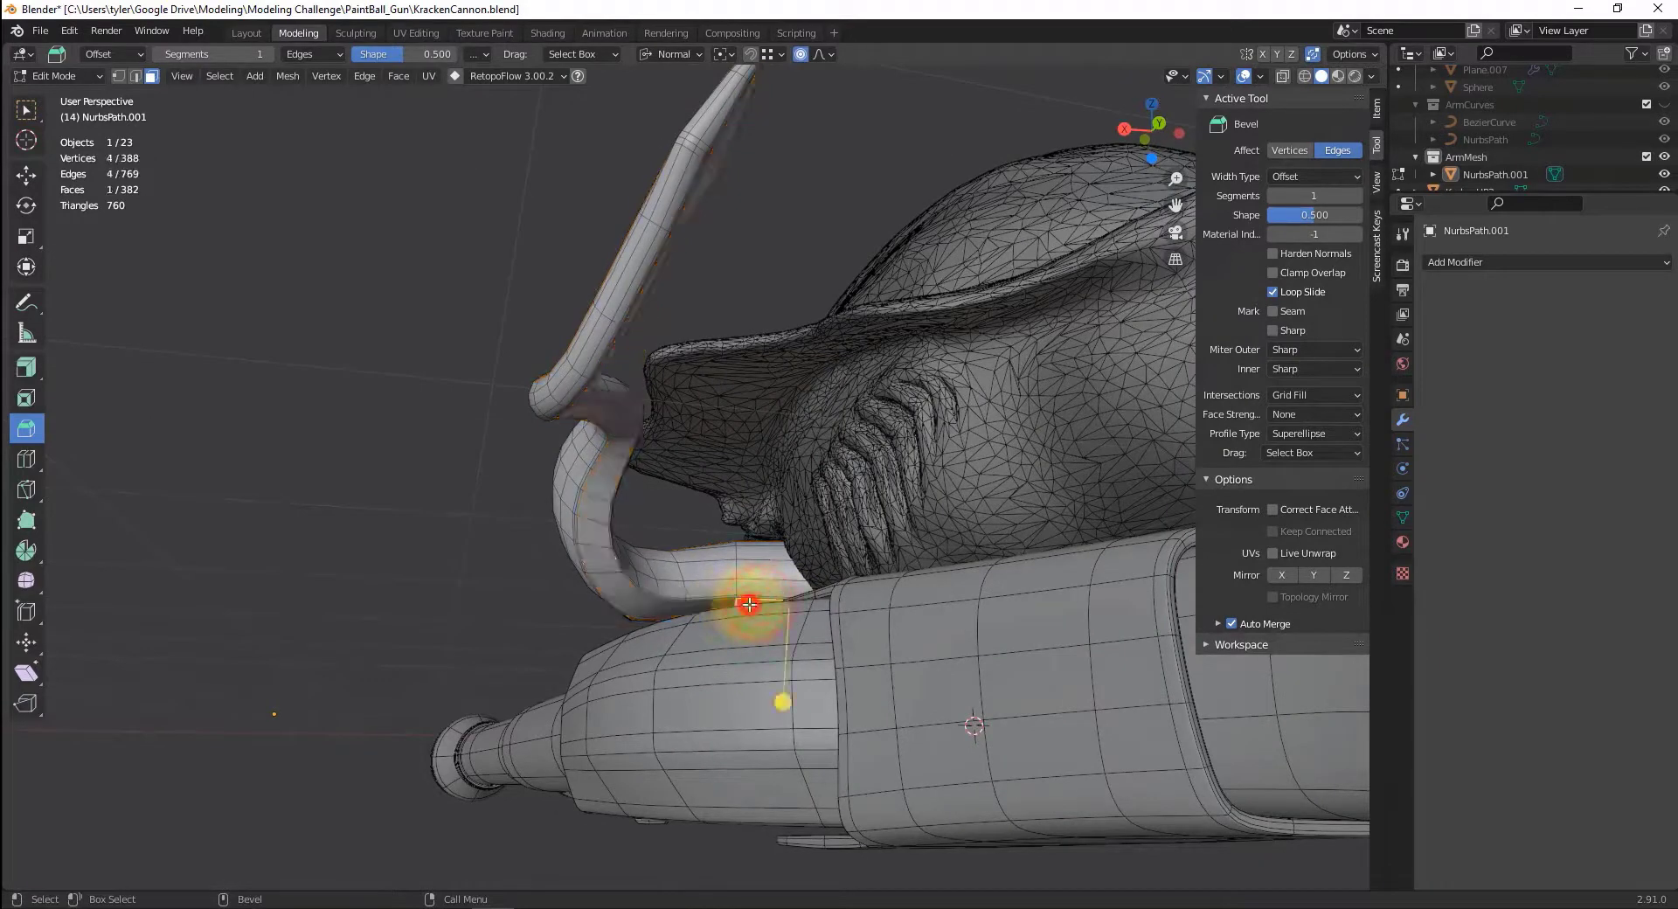
ctrl+click(618, 446)
middle_drag(687, 210, 722, 382)
ctrl+click(428, 298)
key(ctrl+x)
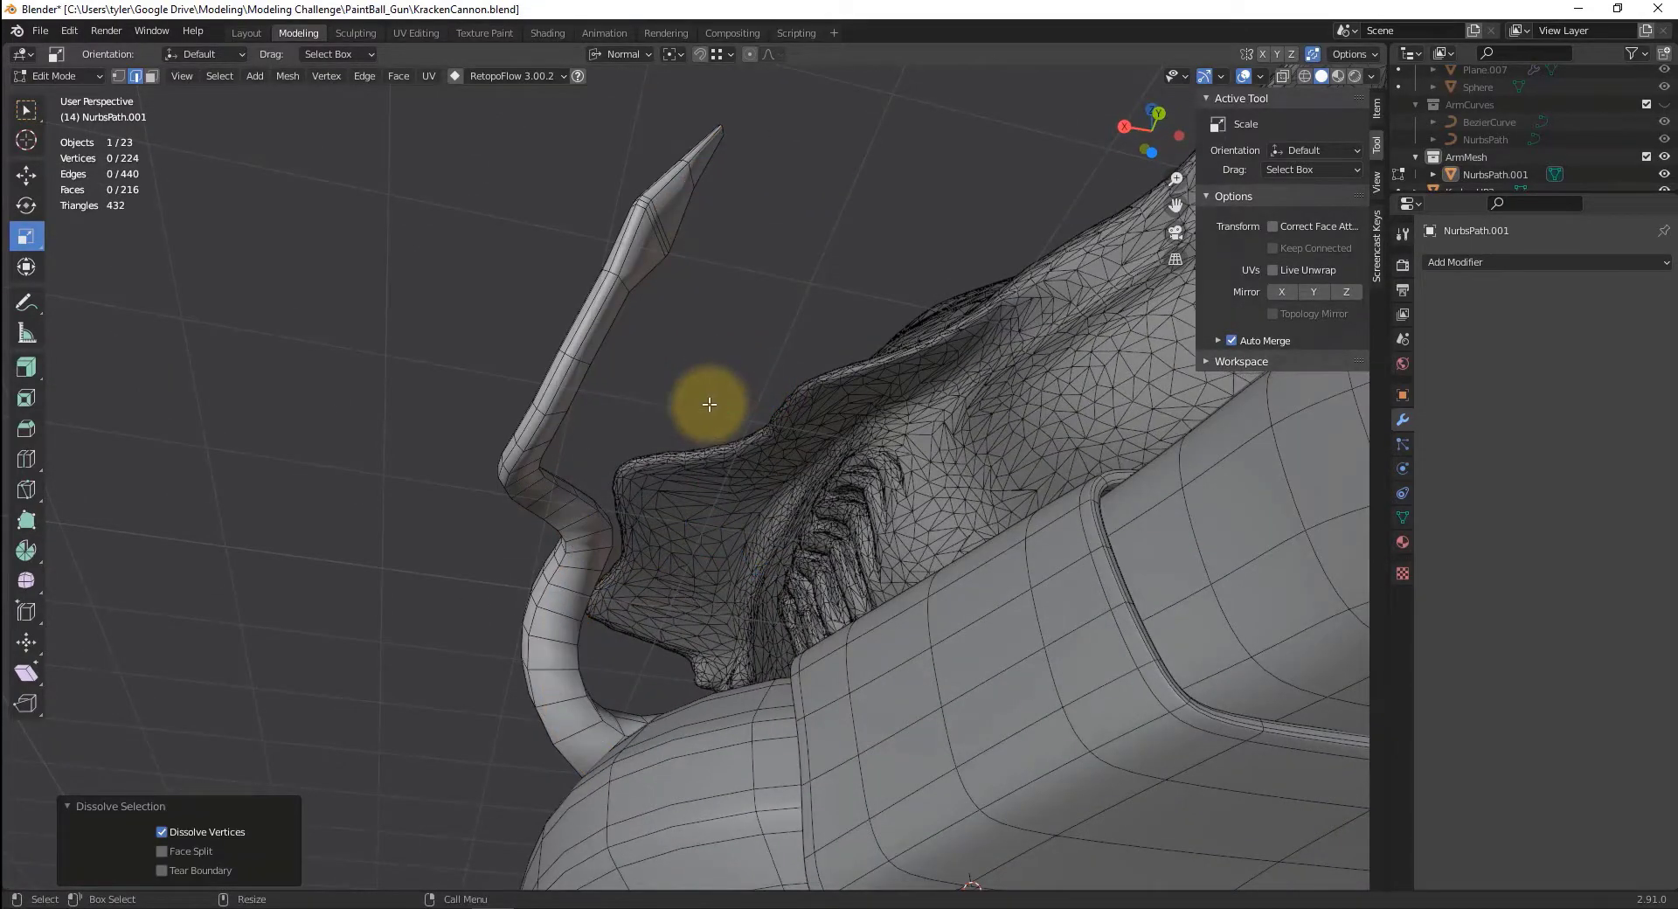
- Bevel the lengthwise edge loops on both sides of the tentacle with a 0.0355 m width and two segments
middle_drag(618, 374, 542, 344)
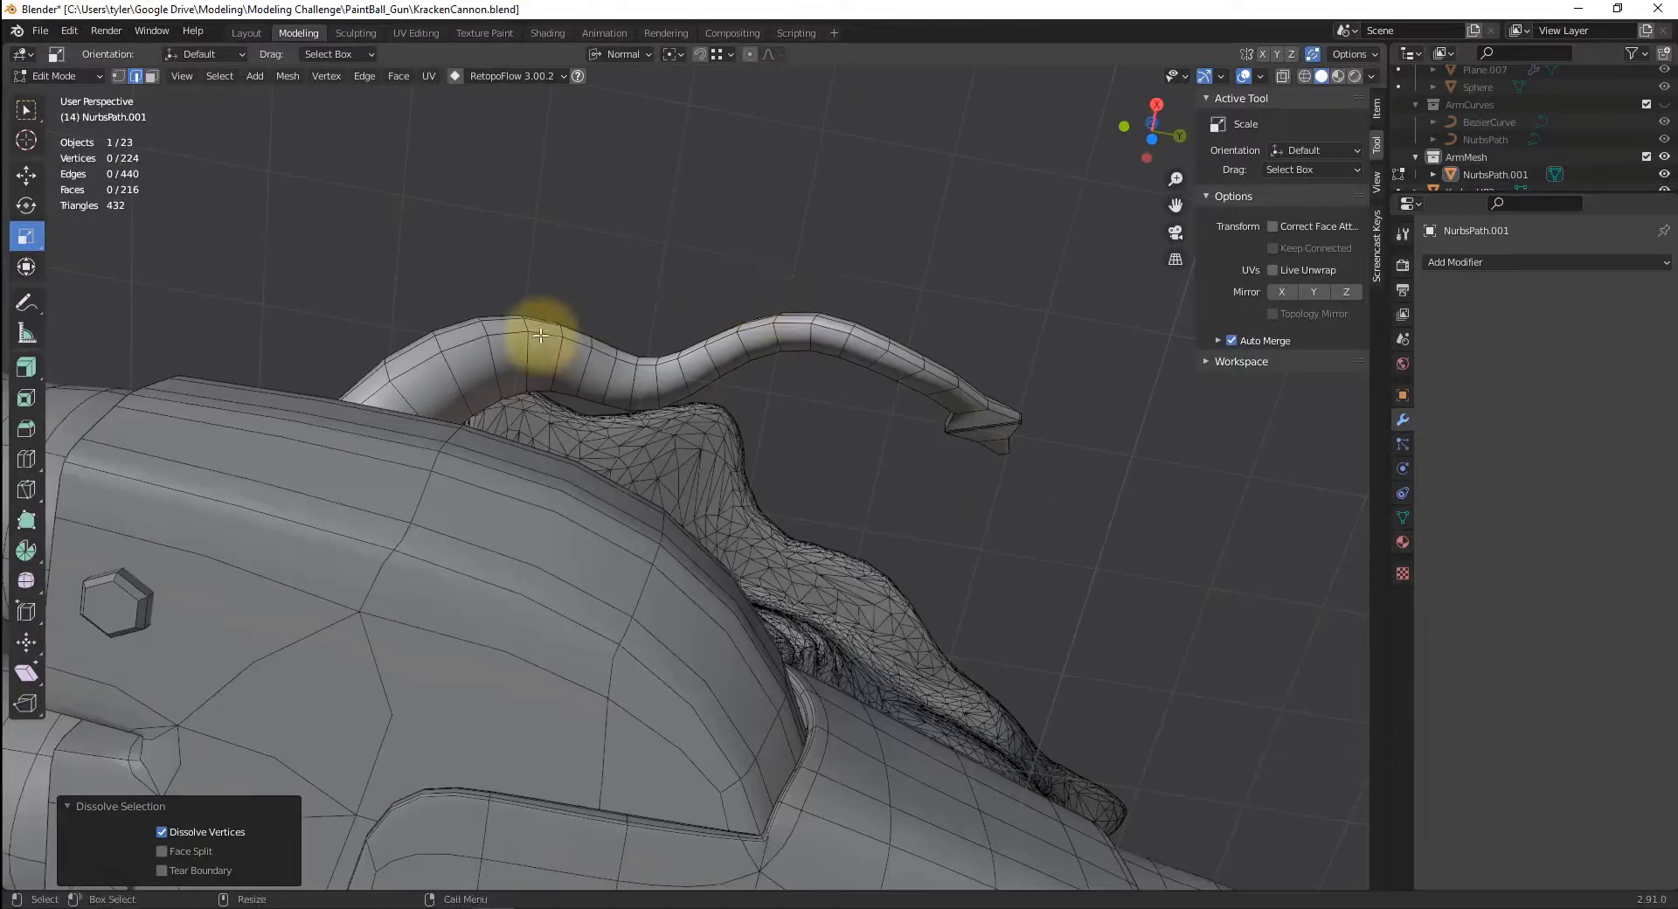
alt+click(540, 337)
middle_drag(639, 402, 516, 497)
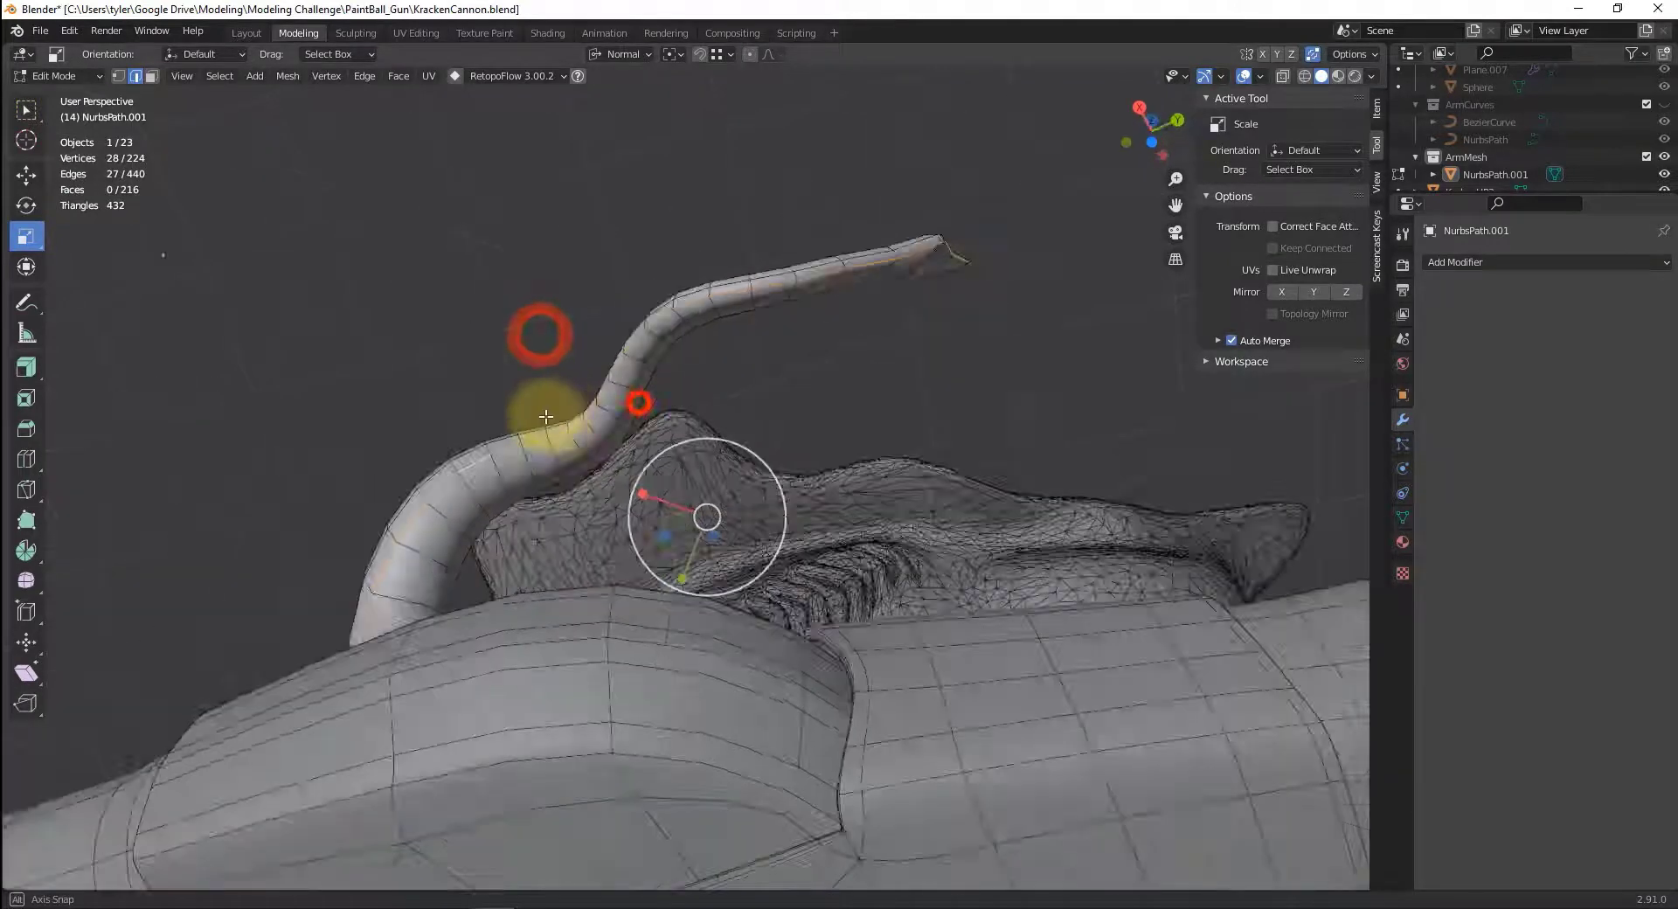
alt+shift+click(567, 485)
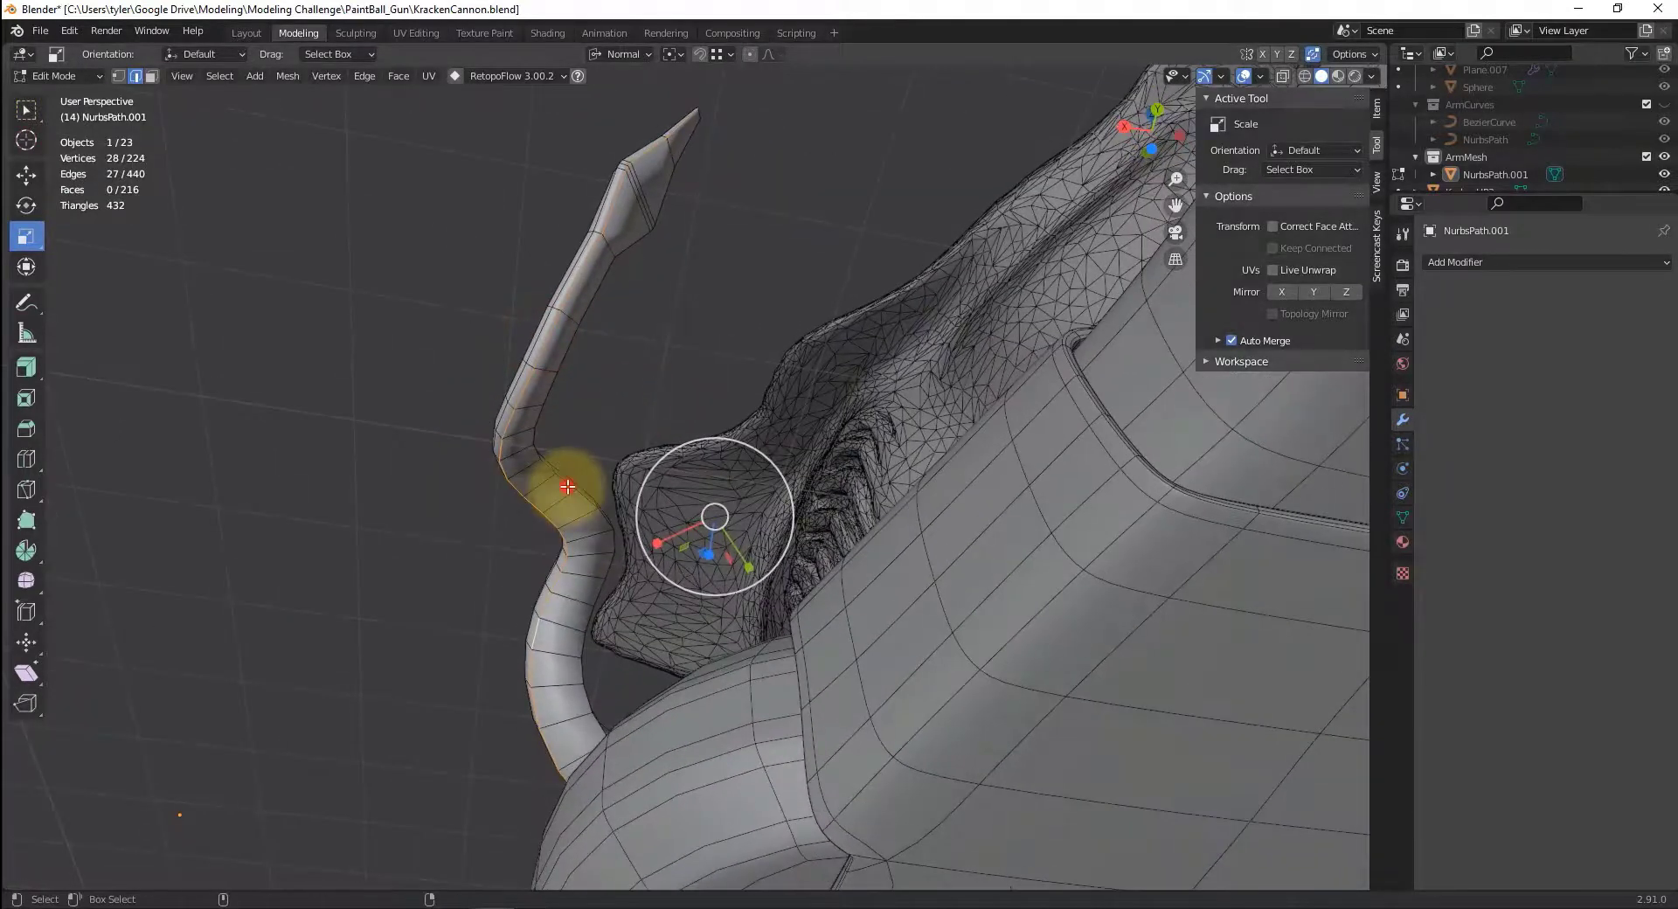
shift+click(678, 115)
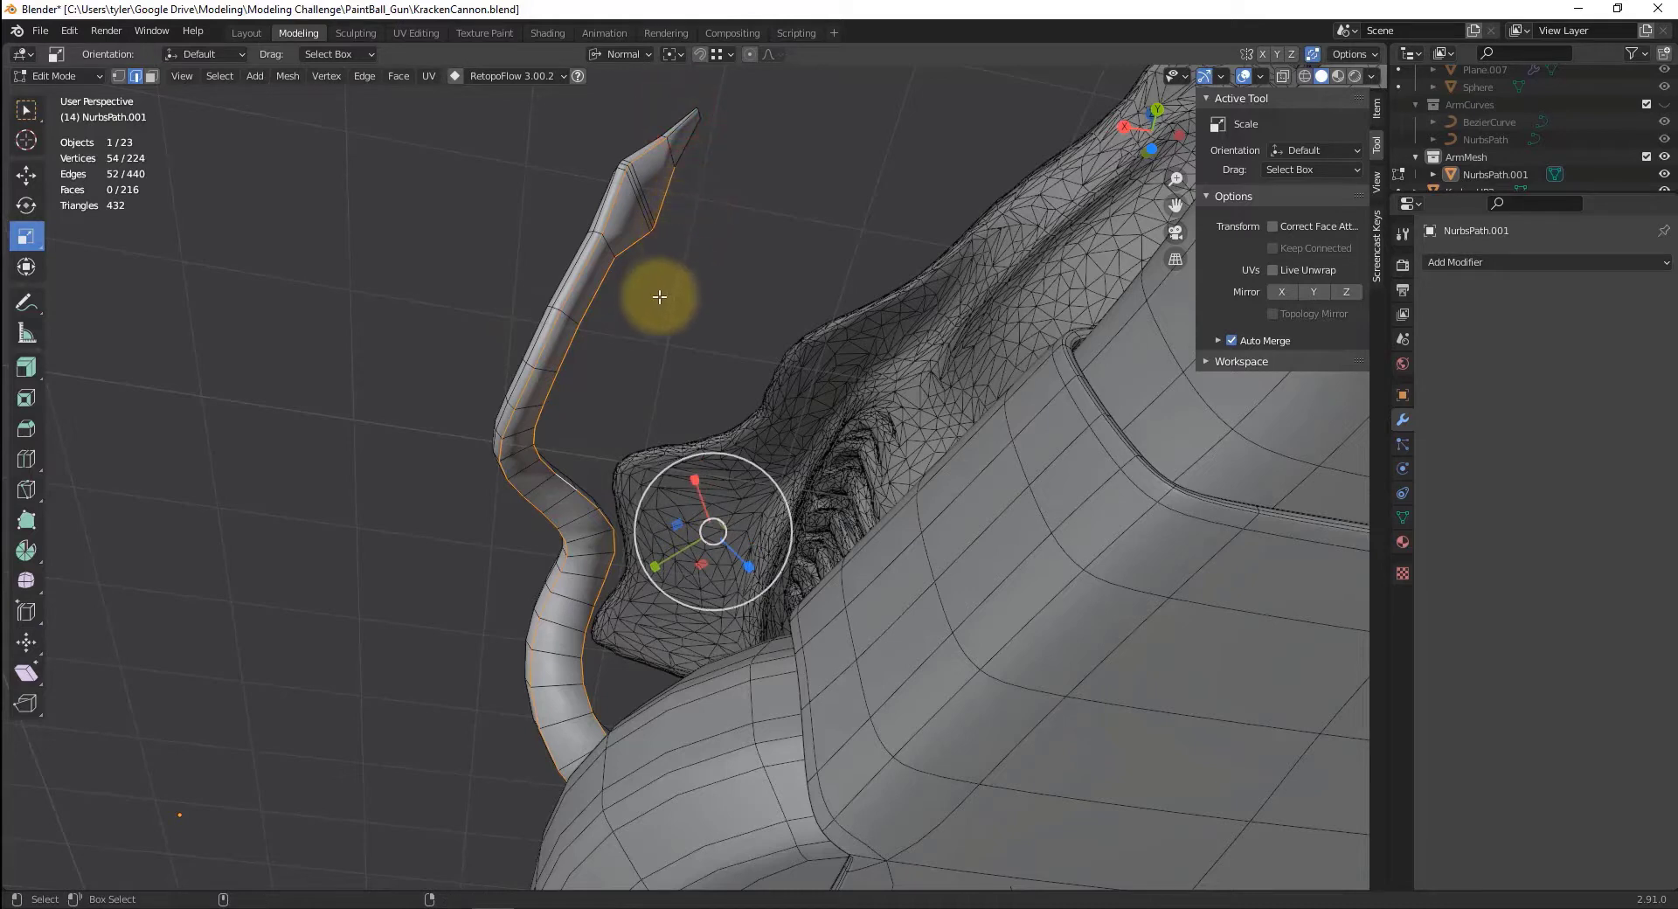
key(shift+space)
key(ctrl+b)
drag(642, 580, 627, 590)
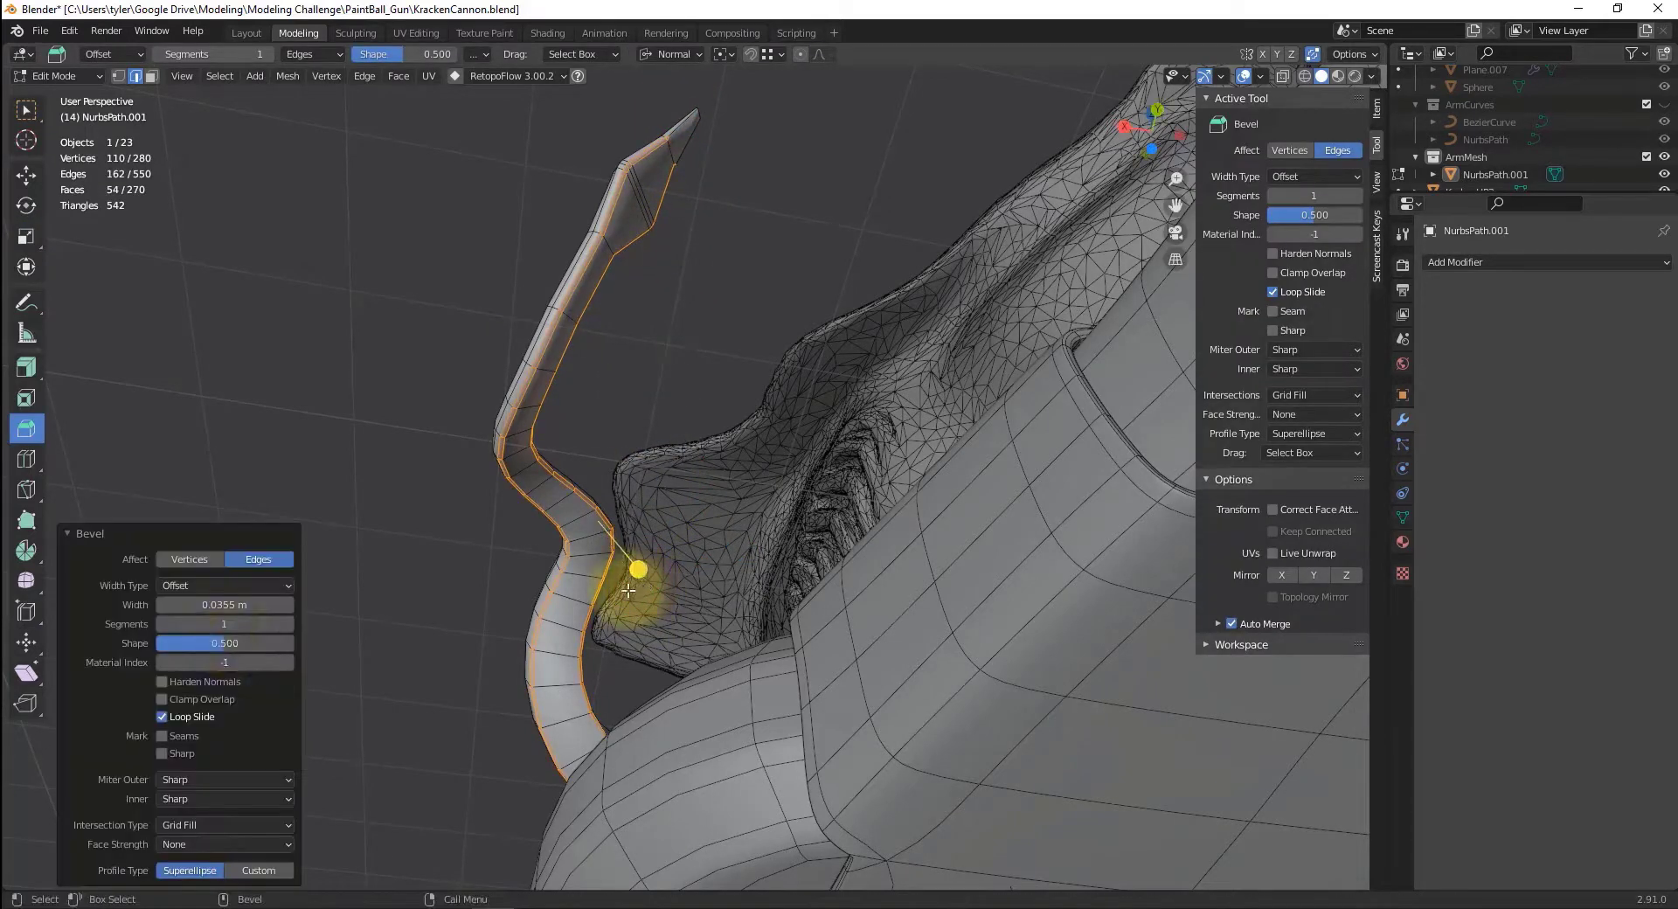
click(291, 622)
- Merge the middle bevel vertices near the club's point into the tip vertices on both sides, using At Last
shift+middle_drag(719, 233, 686, 398)
click(539, 548)
click(535, 550)
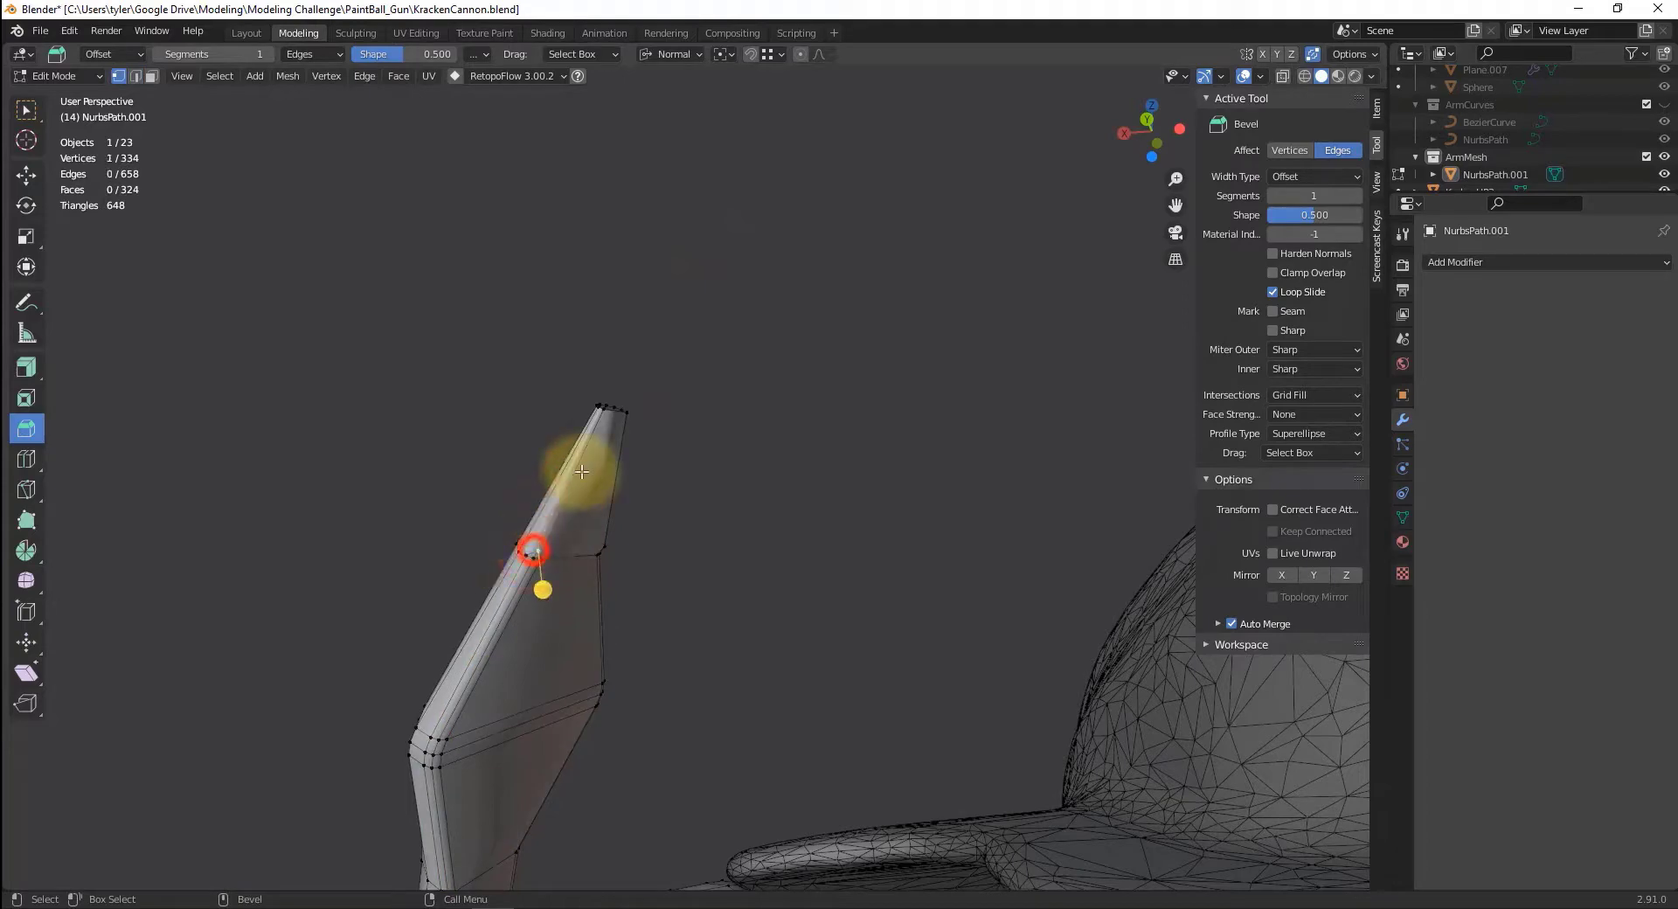
shift+click(603, 416)
right_click(603, 416)
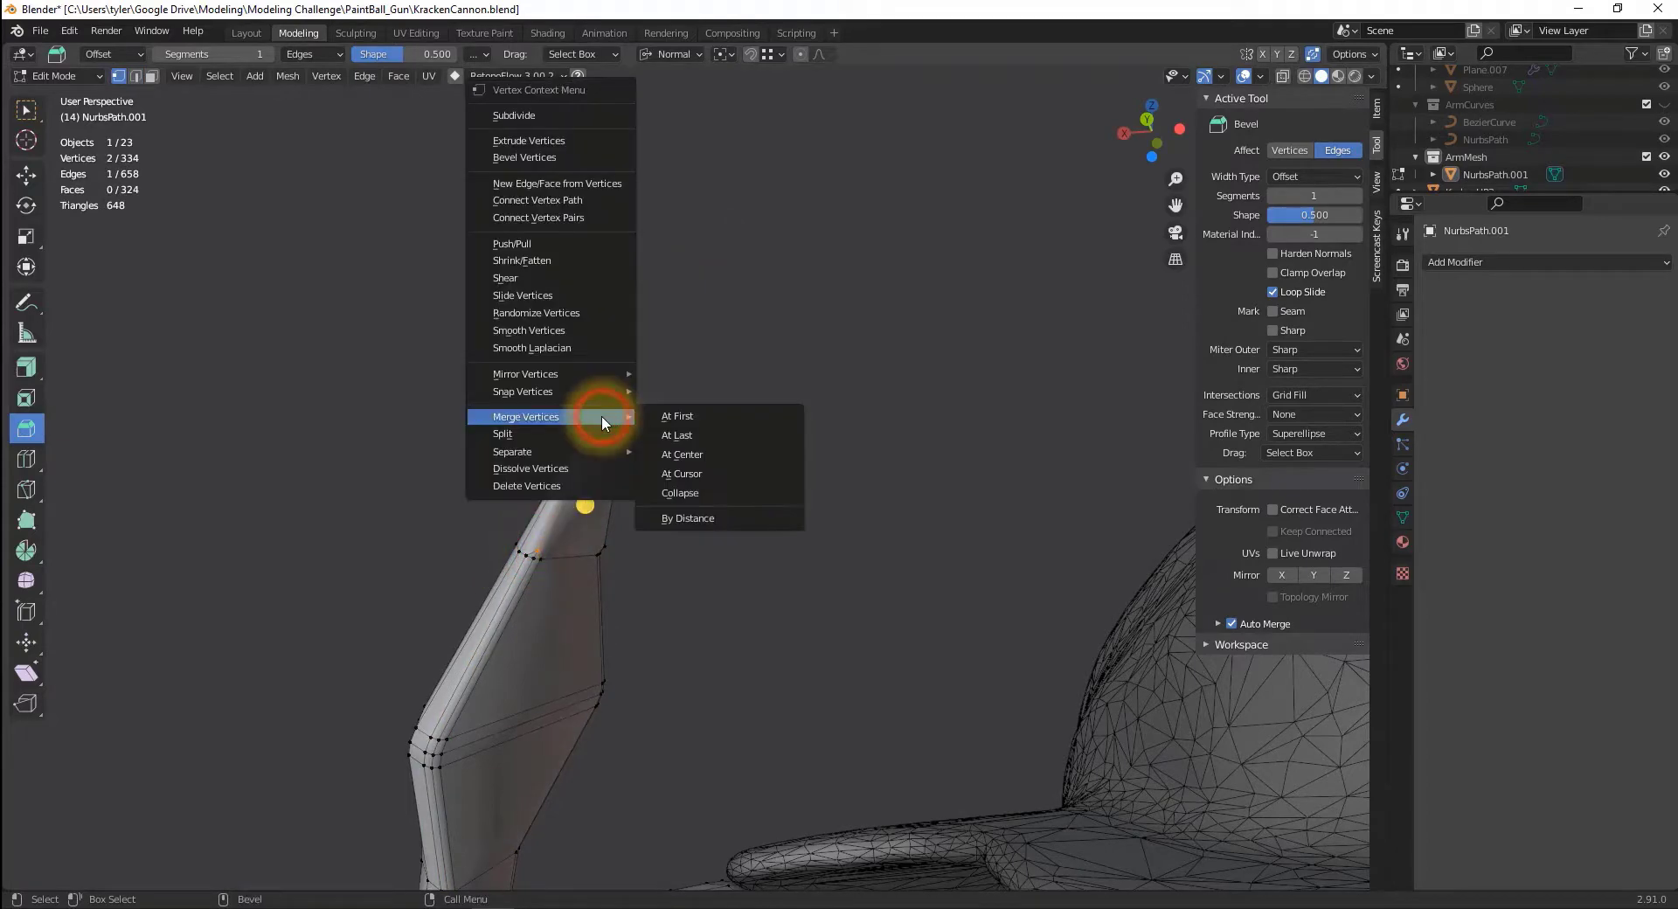
click(666, 434)
middle_drag(627, 526, 800, 620)
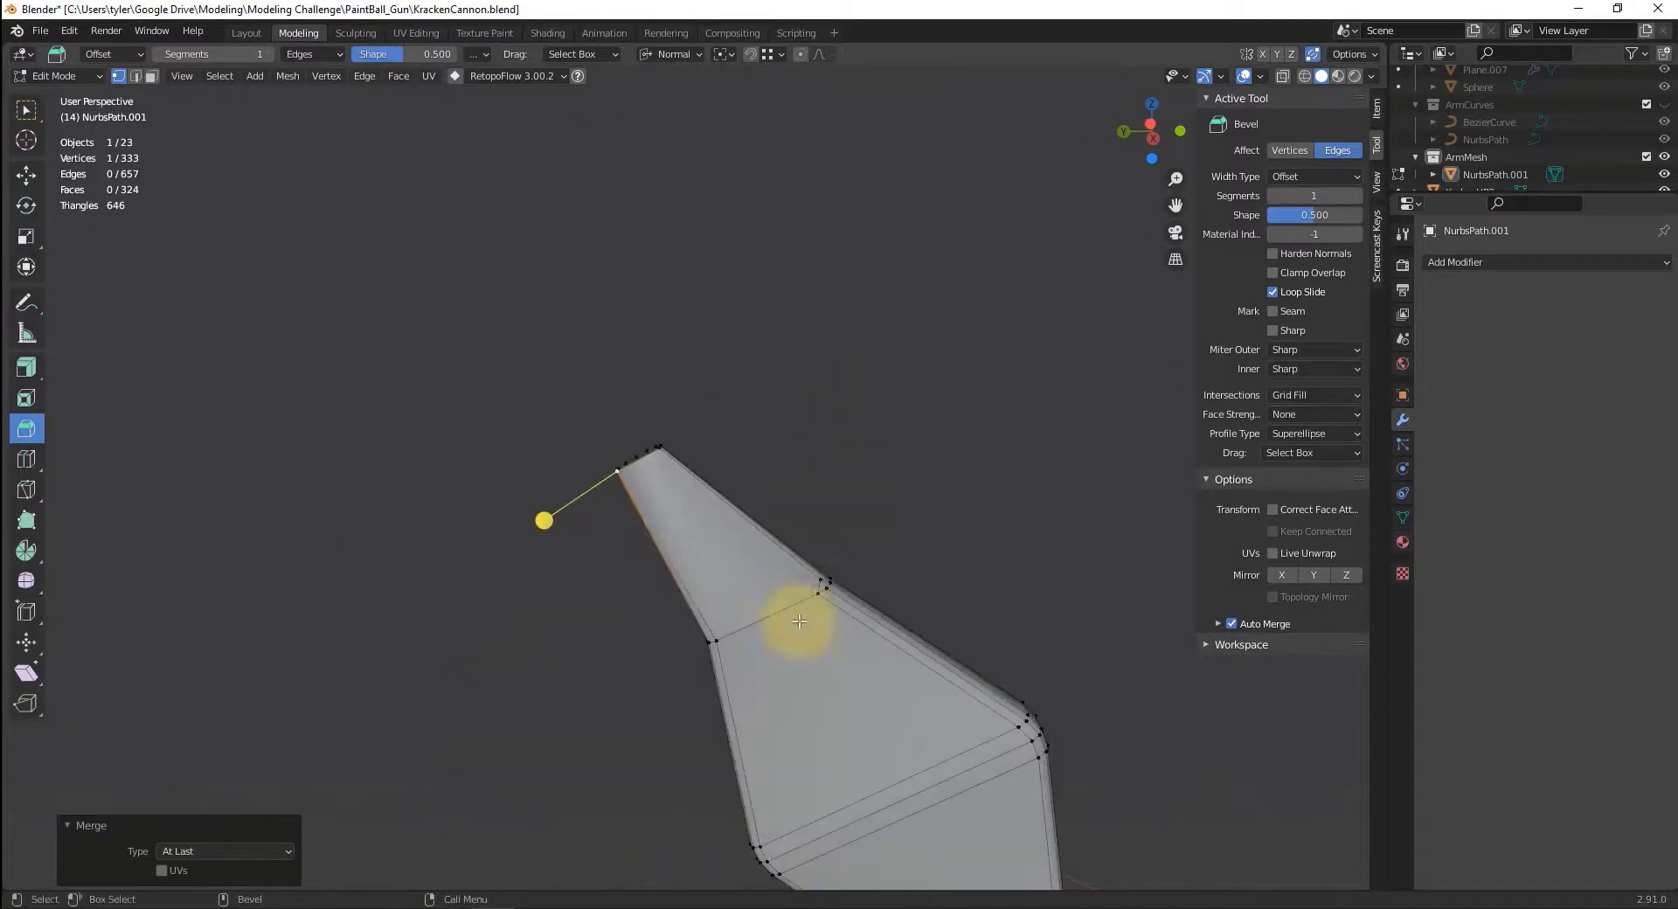
click(820, 581)
middle_drag(779, 457, 773, 496)
right_click(701, 551)
mouse_move(700, 552)
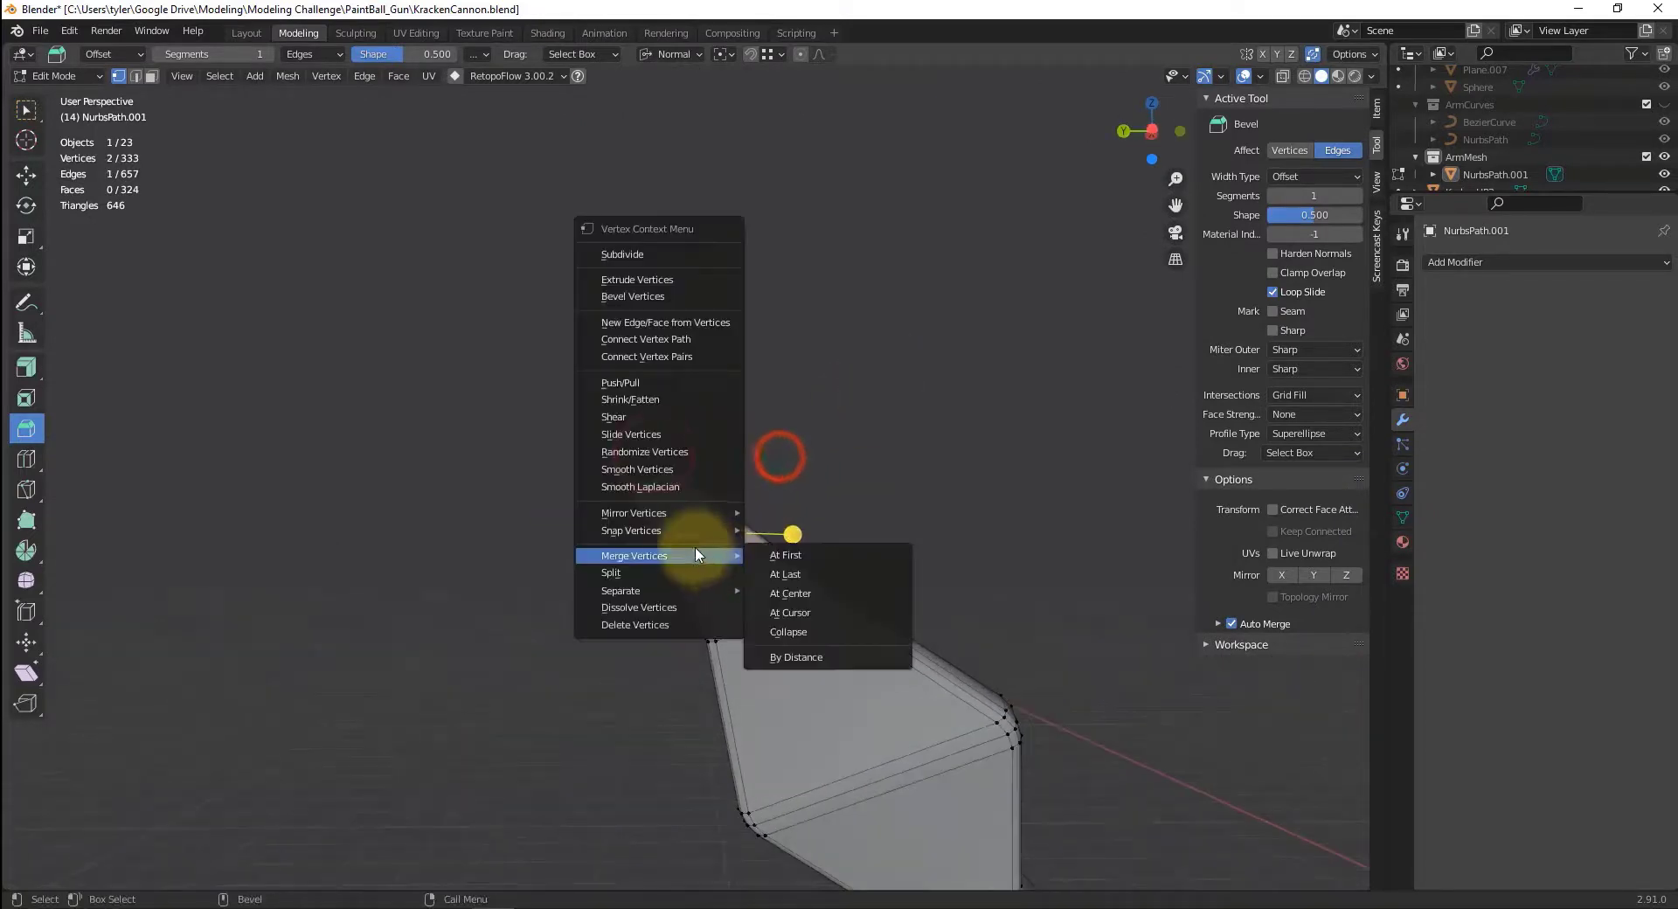
click(790, 575)
- Close the open edge loop at the club's tip with Grid Fill
key(2)
alt+click(651, 482)
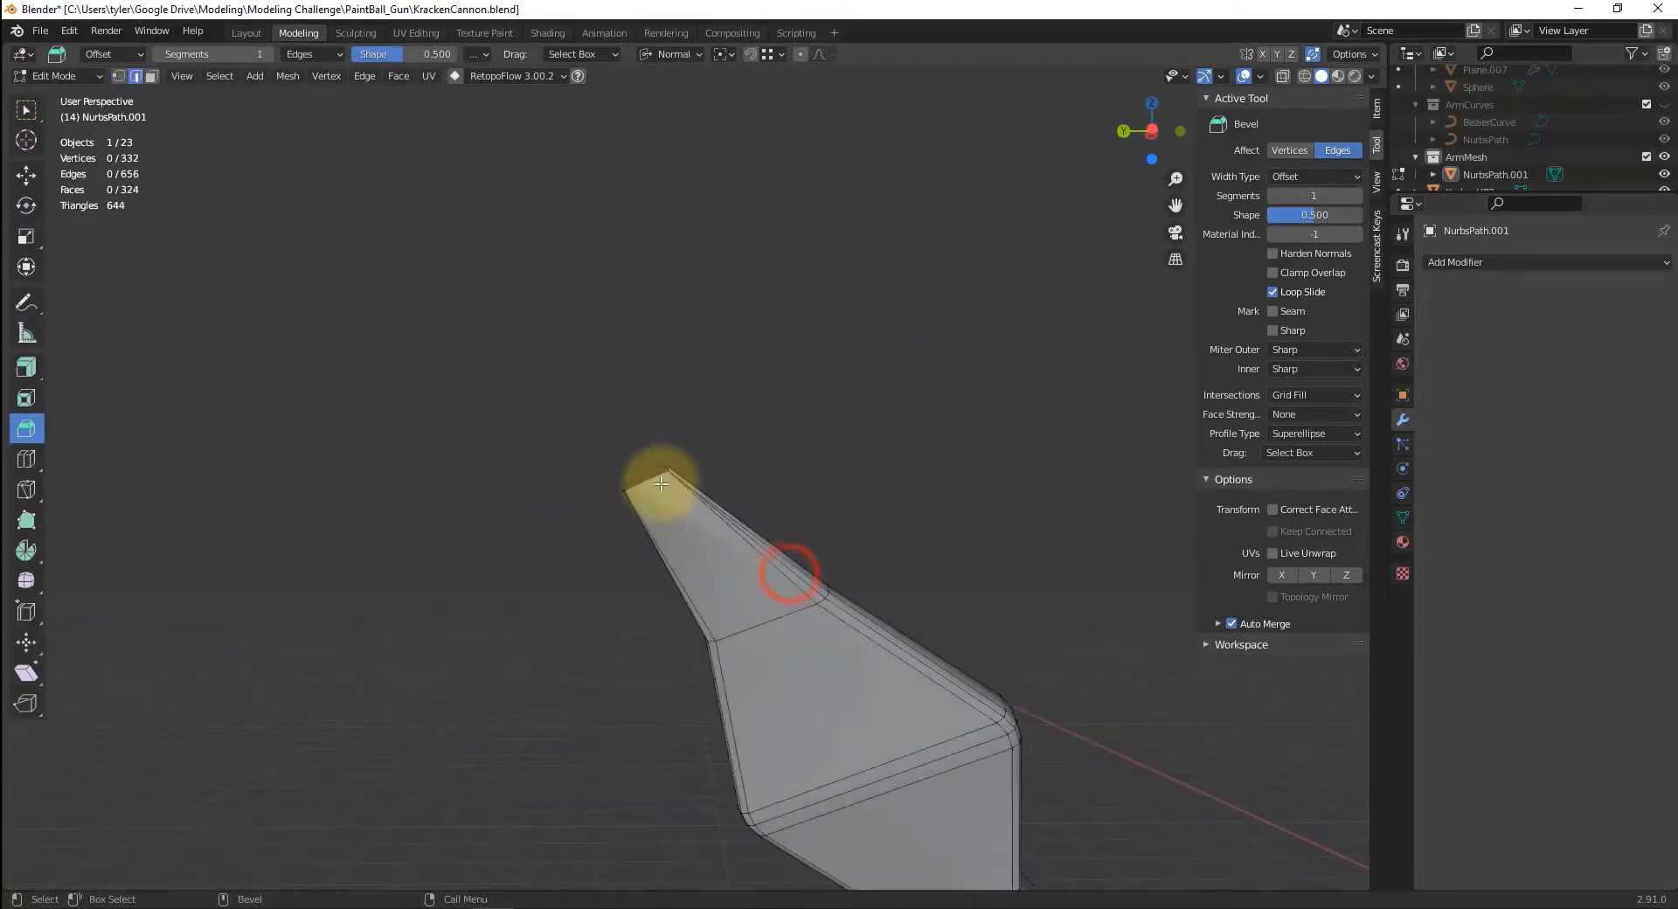
key(F3)
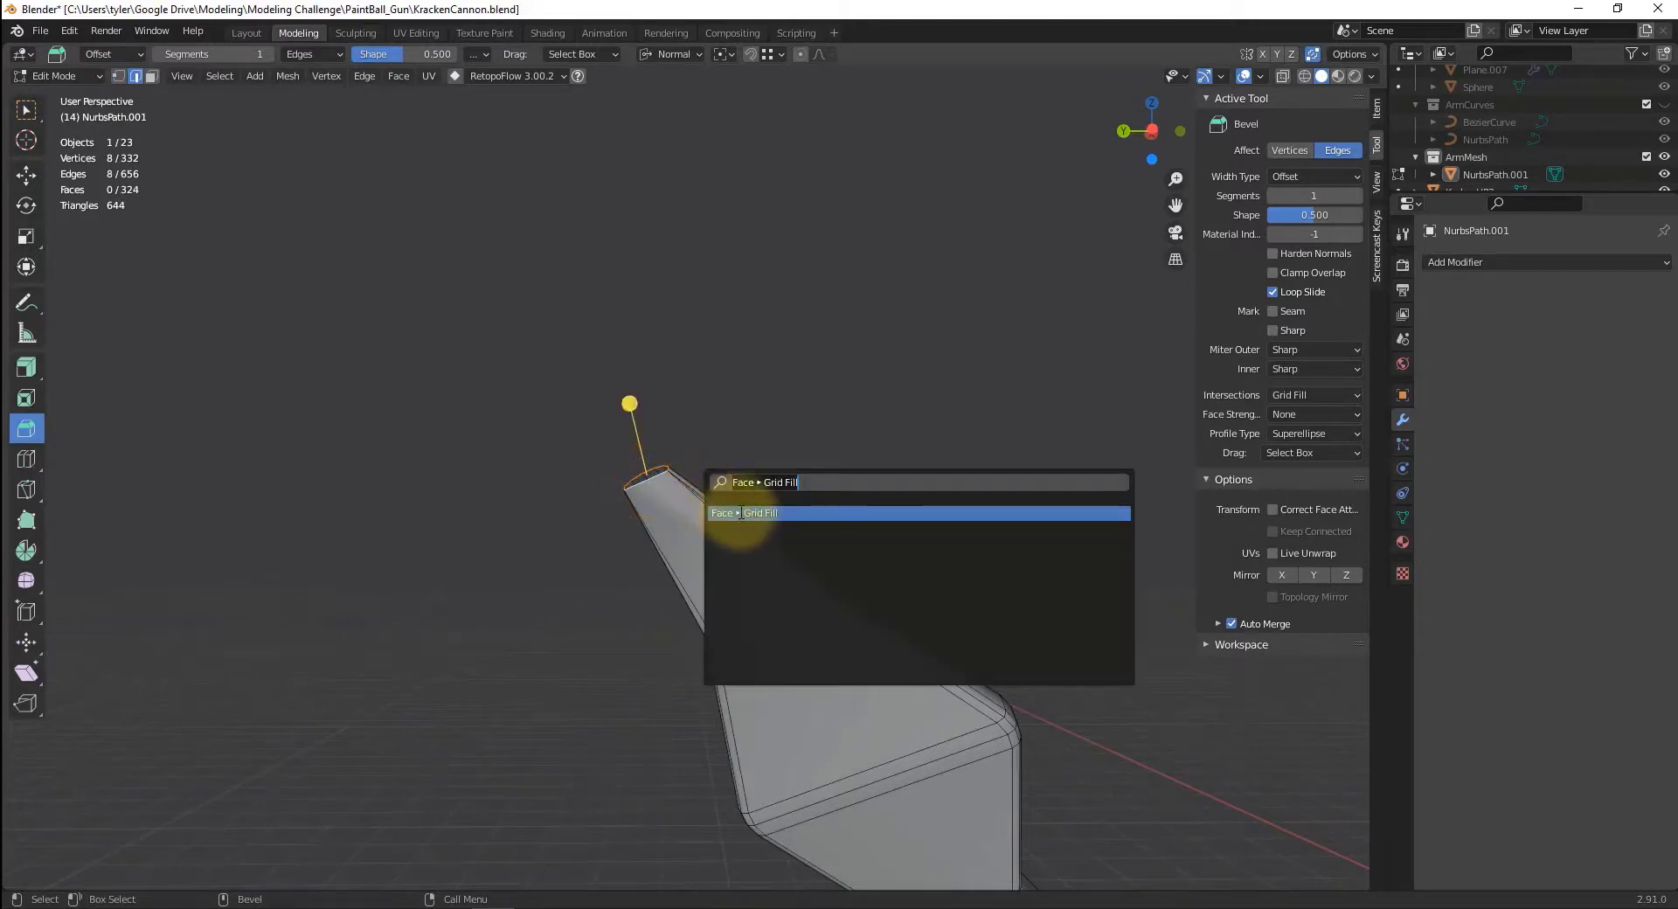
click(741, 513)
click(812, 435)
- Add a Subdivision modifier with two levels to the tentacle, and turn off the wireframe overlay in Object Mode
scroll(839, 476, down, 3)
alt+drag(854, 530, 1005, 481)
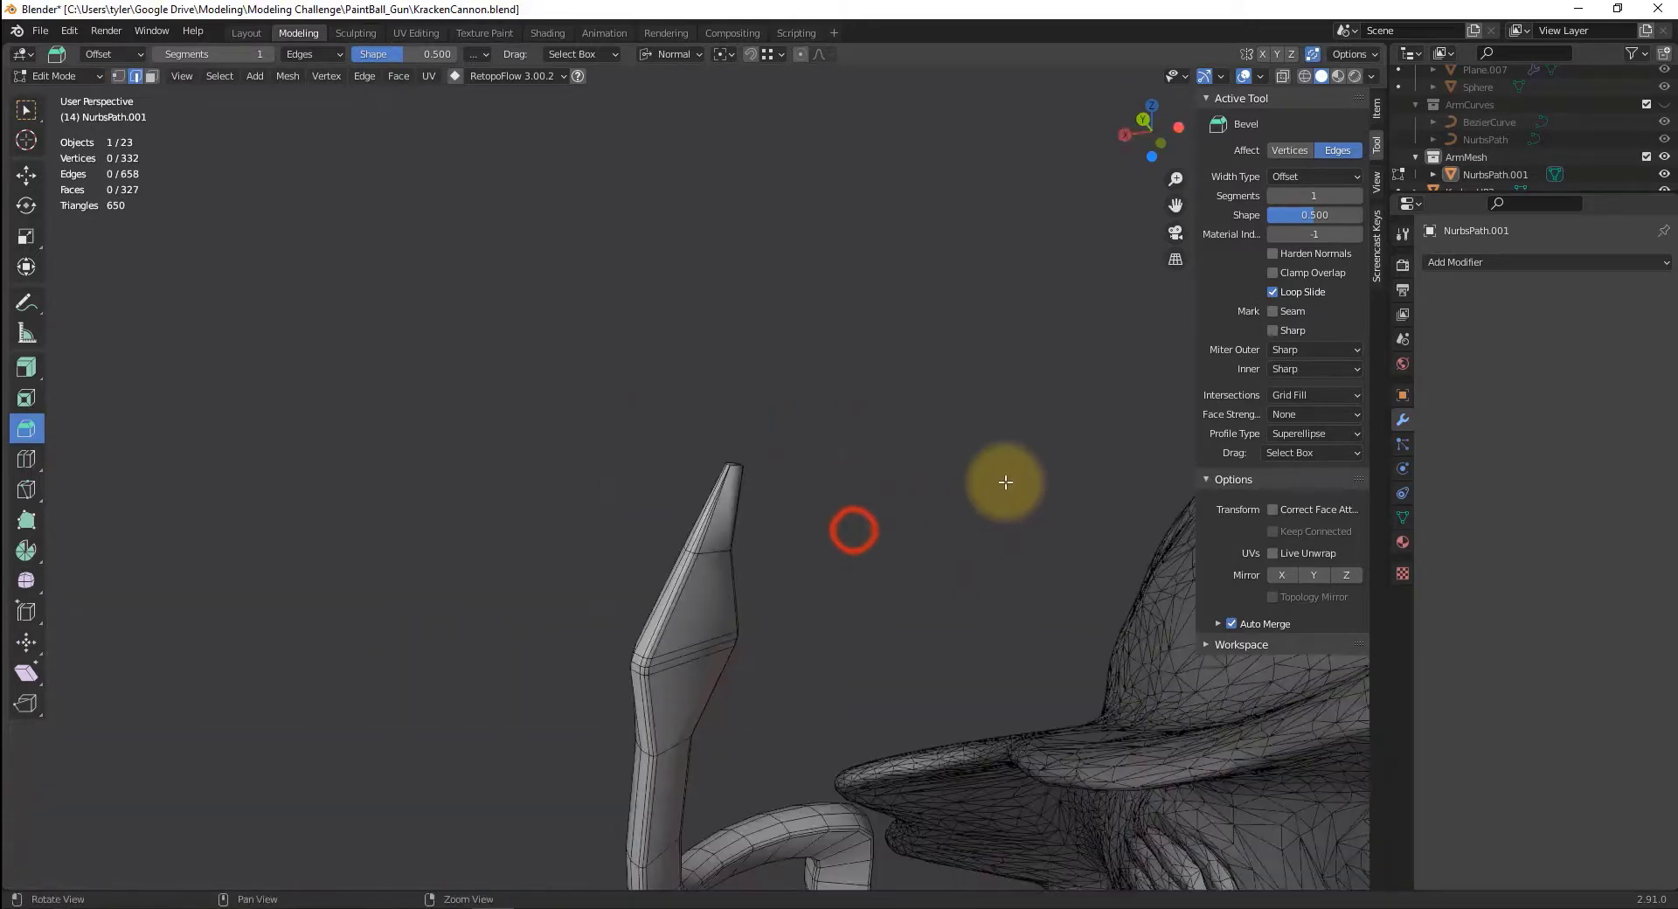
alt+middle_drag(1005, 480, 749, 44)
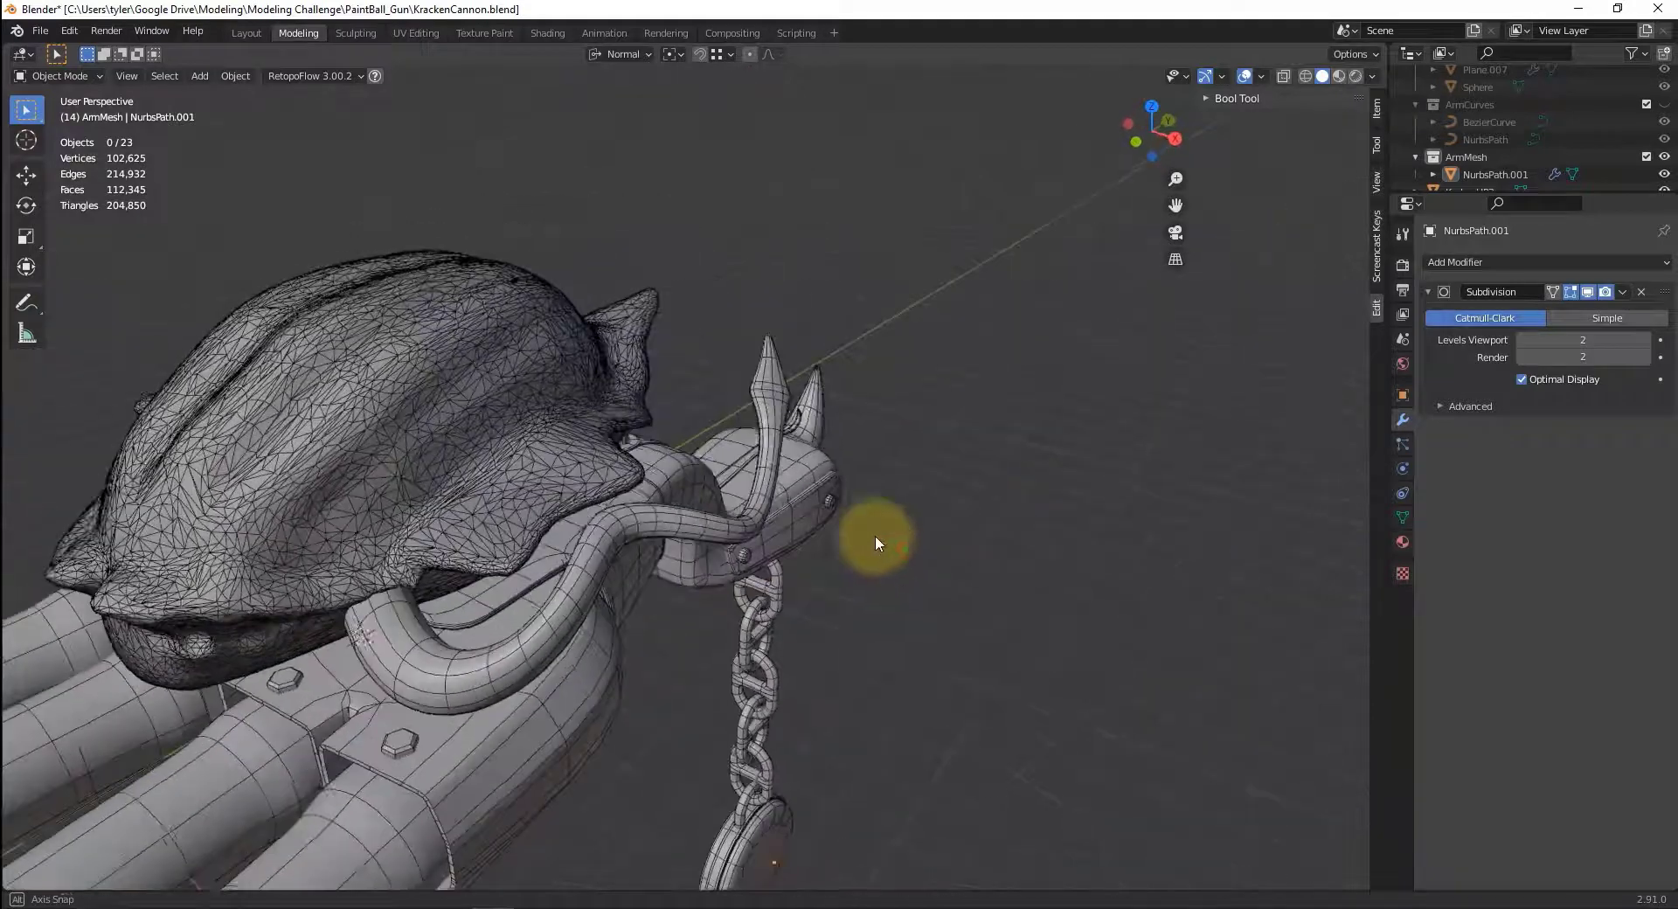
click(1262, 77)
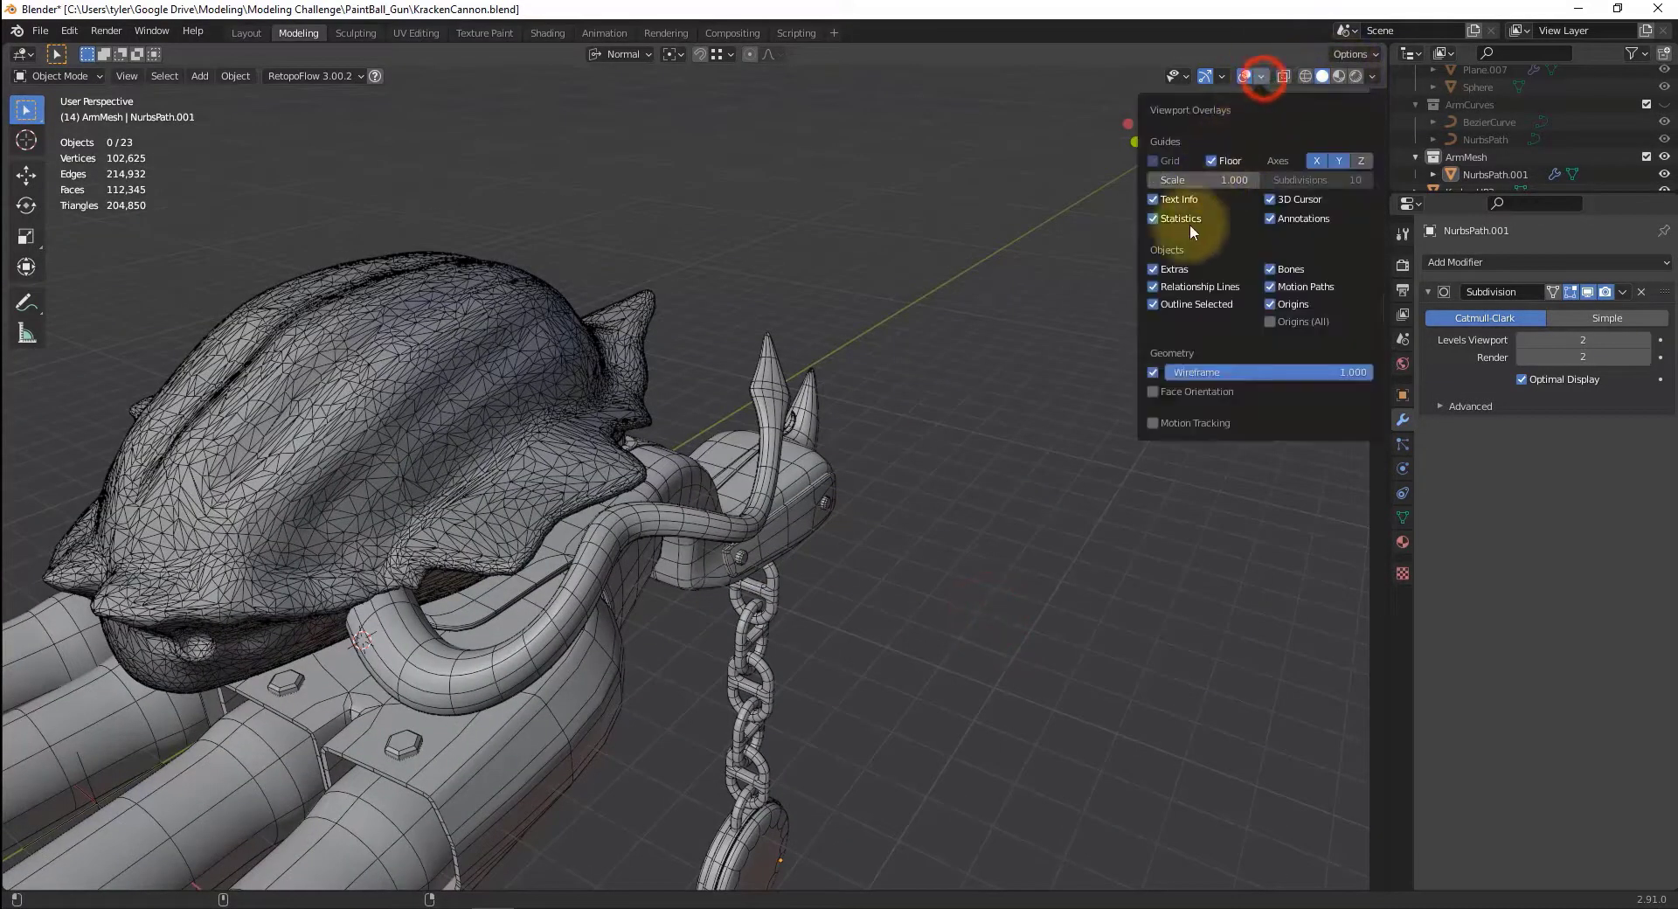
click(1151, 371)
- Examine the smoothed tentacle's shape, club and placement against the kraken's head and the gun from several angles
middle_drag(1031, 563, 659, 495)
scroll(659, 481, up, 5)
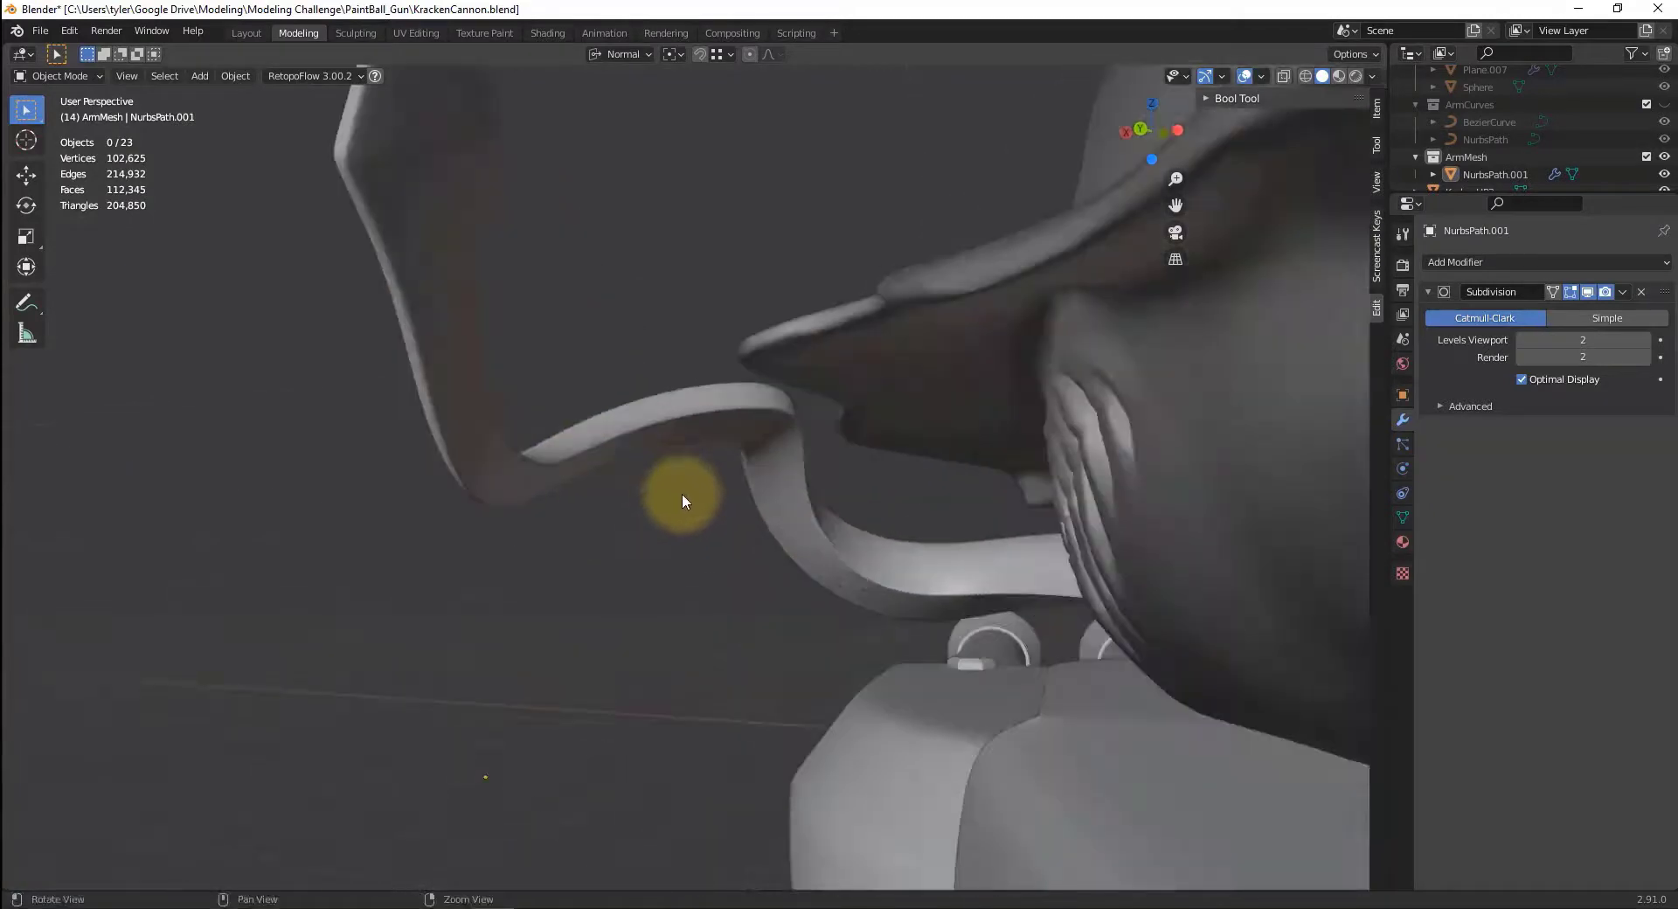
middle_drag(627, 598, 1189, 479)
scroll(928, 608, down, 4)
middle_drag(1050, 547, 1225, 564)
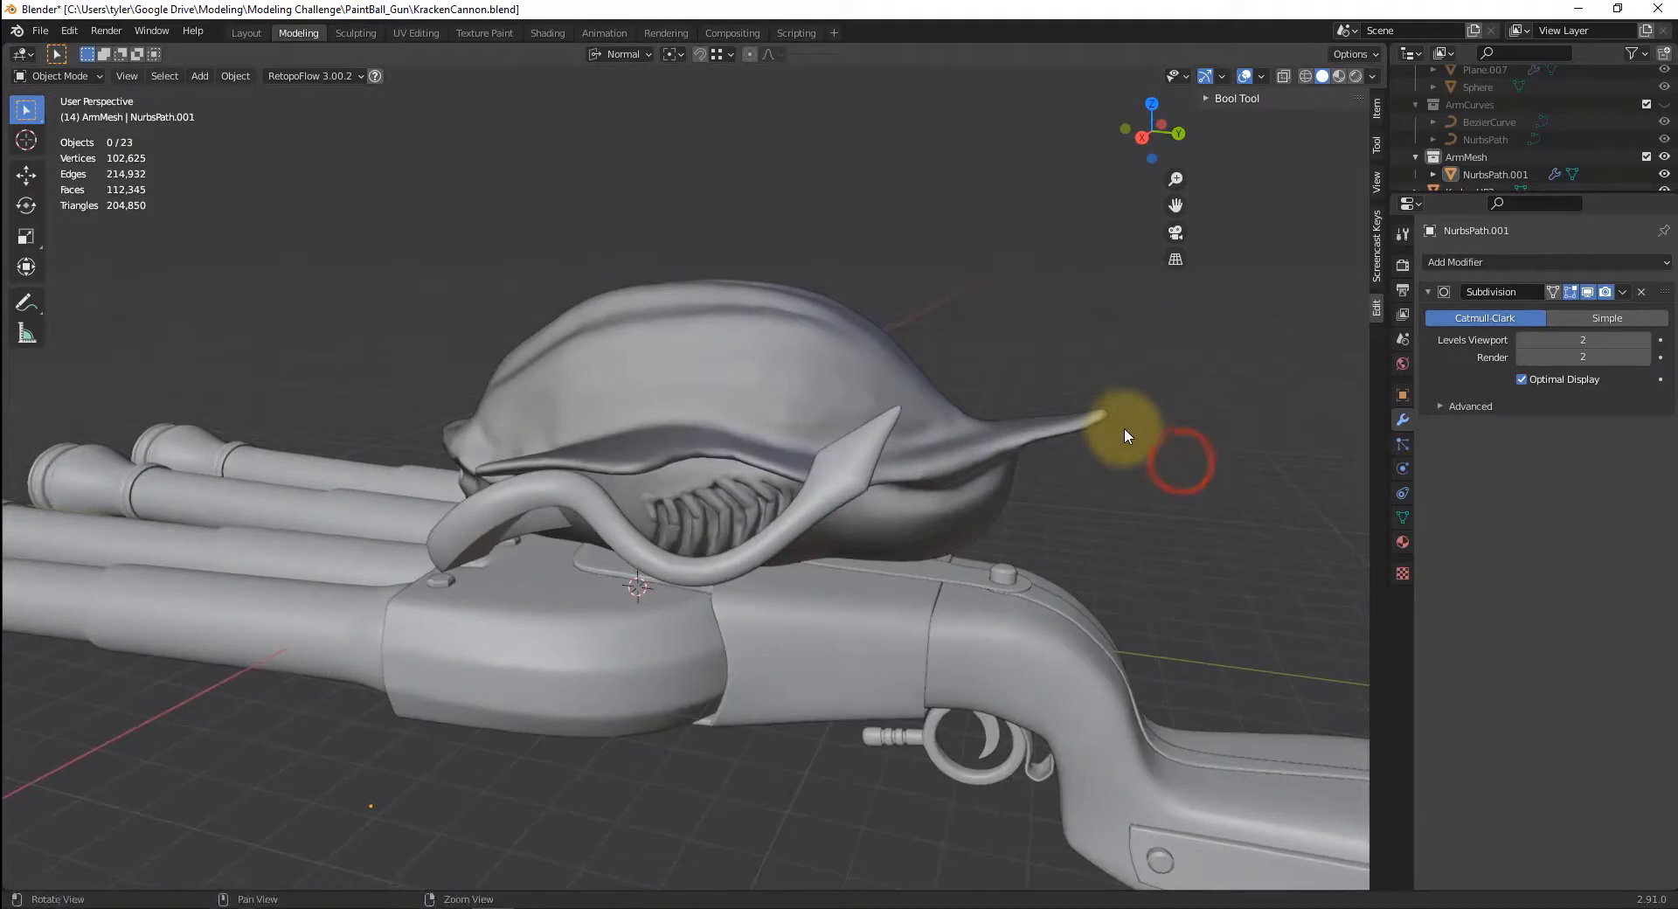
middle_drag(1124, 427, 1160, 401)
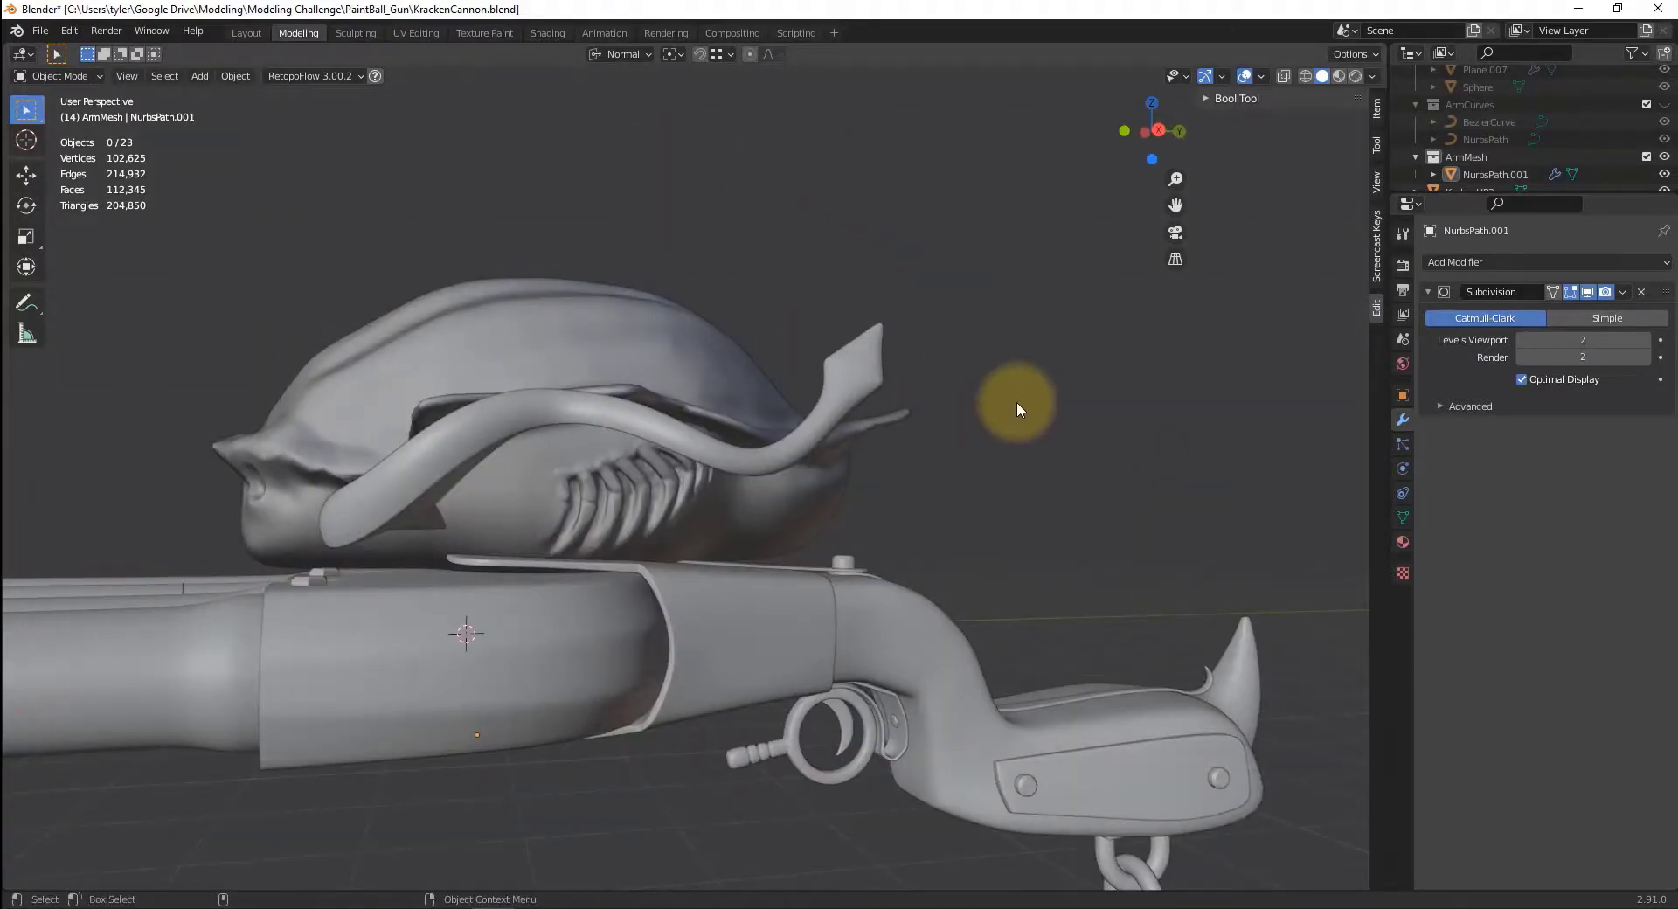
scroll(1015, 403, down, 2)
middle_drag(893, 495, 804, 494)
scroll(708, 406, up, 4)
scroll(599, 579, up, 2)
middle_drag(599, 579, 778, 566)
scroll(627, 675, down, 6)
shift+middle_drag(778, 621, 610, 512)
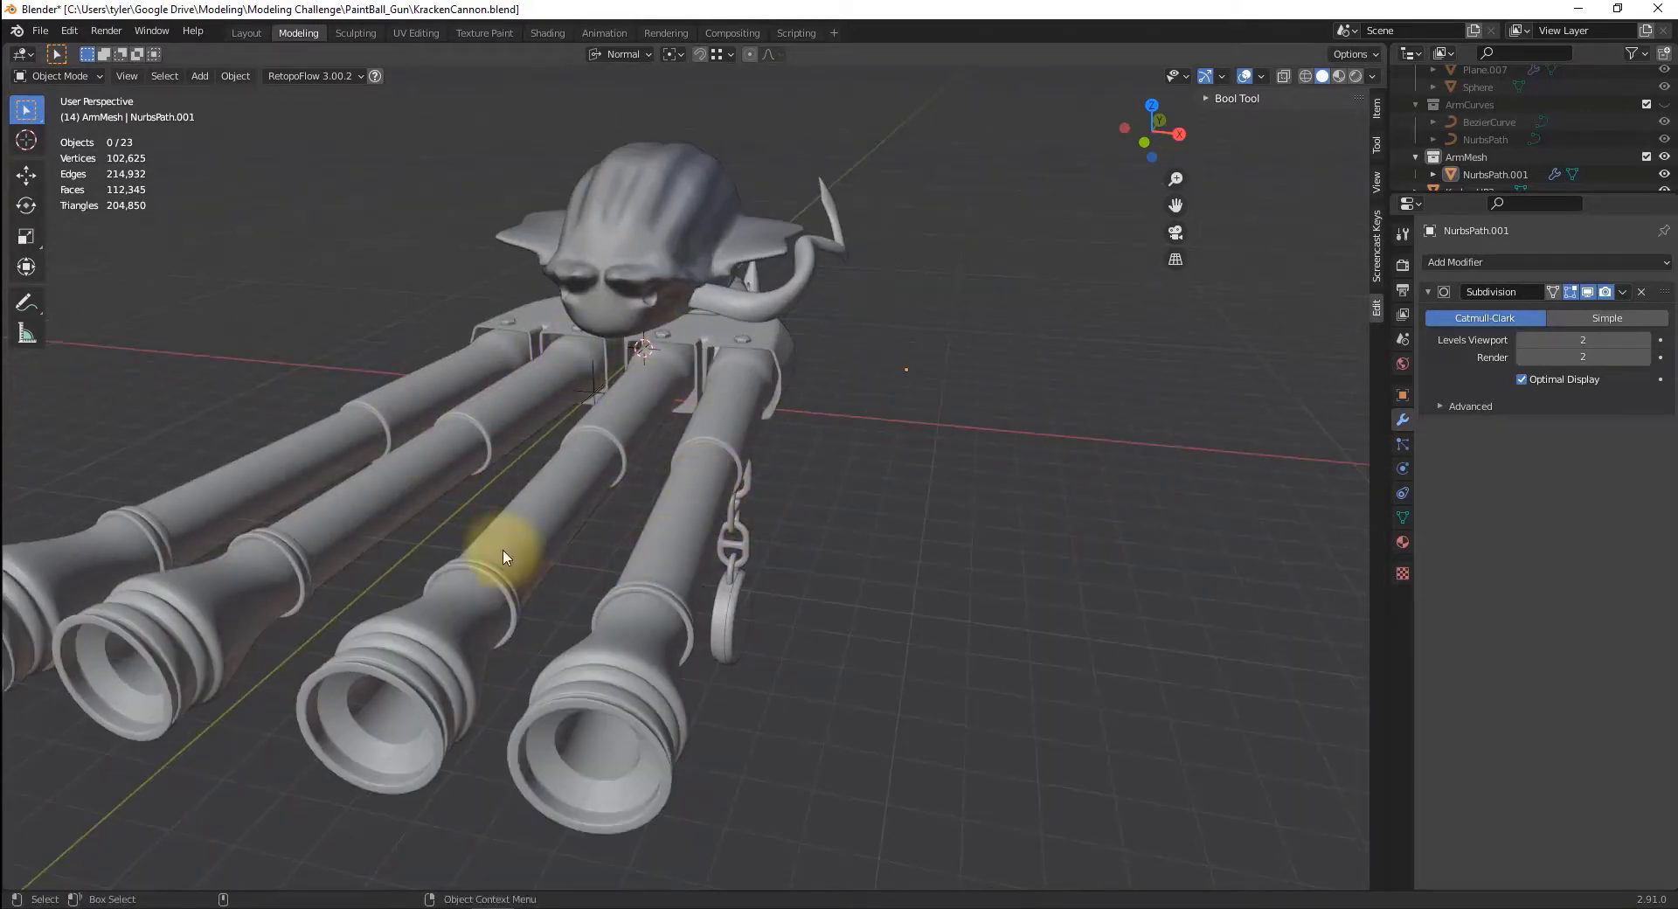
middle_drag(864, 424, 838, 471)
middle_drag(663, 486, 642, 314)
- Set the pivot point to the 3D cursor and scale the tentacle up uniformly
click(627, 287)
middle_drag(678, 409, 745, 426)
key(s)
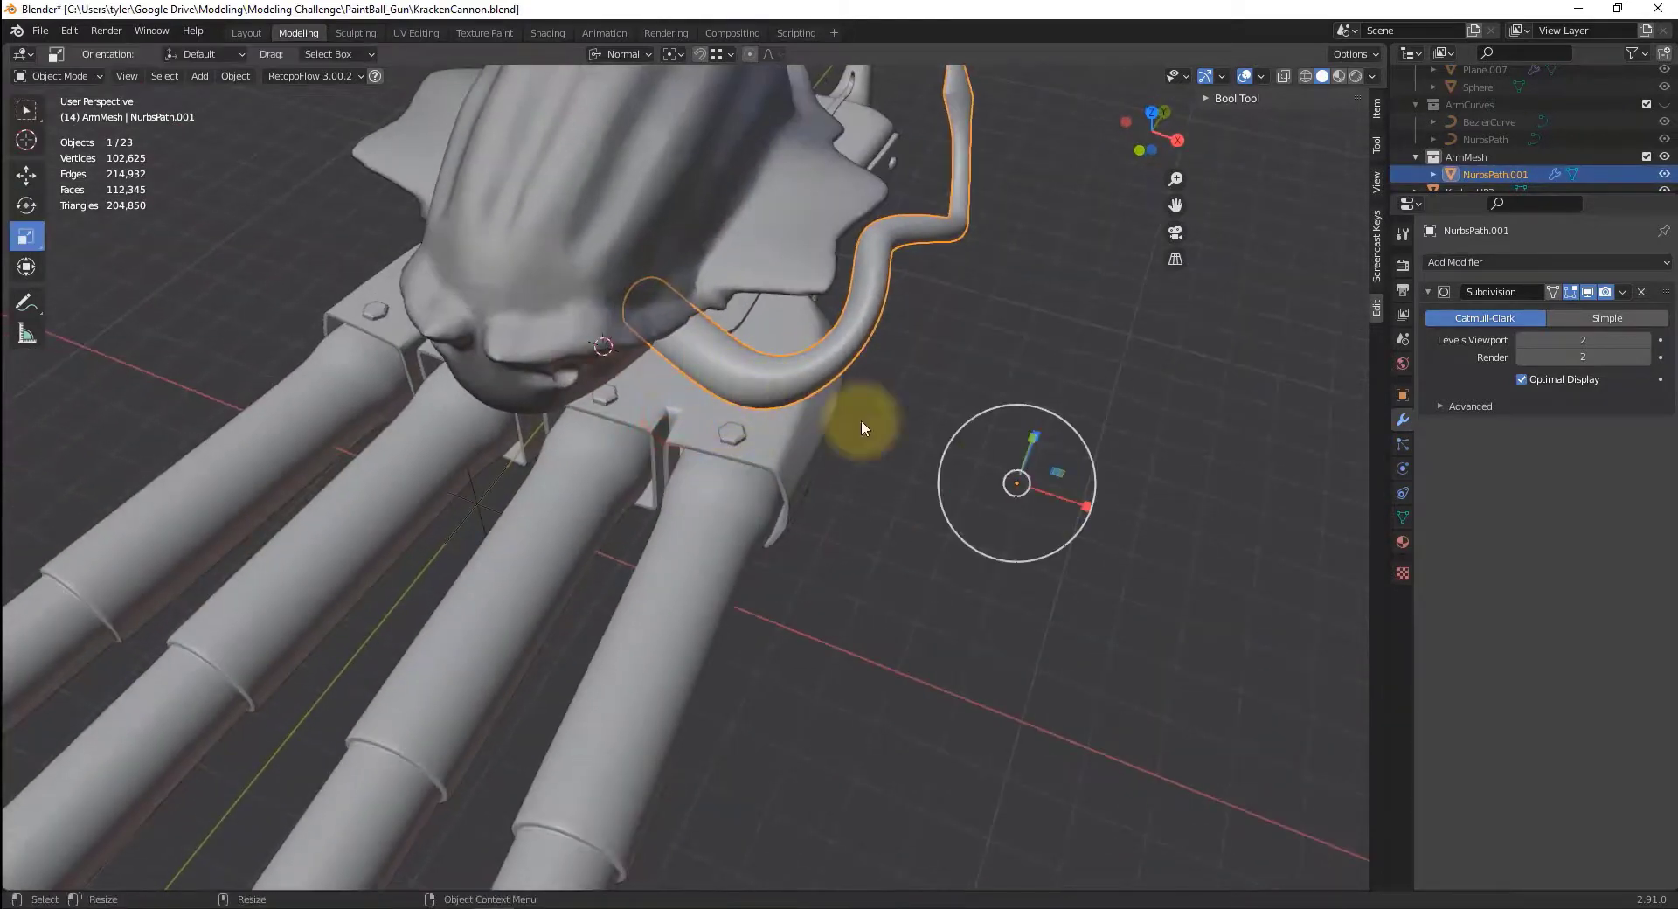
click(675, 56)
click(705, 93)
drag(603, 347, 651, 347)
- Move the tentacle down slightly and adjust its position so the base sits beside the kraken's head
key(w)
drag(620, 293, 615, 316)
scroll(857, 559, down, 4)
alt+drag(866, 573, 862, 516)
drag(631, 276, 635, 274)
click(942, 413)
- Move the edge loop at the tentacle's base end by -0.72484 m along its normal Y axis
alt+drag(939, 412, 653, 348)
scroll(654, 348, up, 5)
key(2)
alt+middle_drag(642, 244, 653, 372)
alt+drag(630, 315, 603, 284)
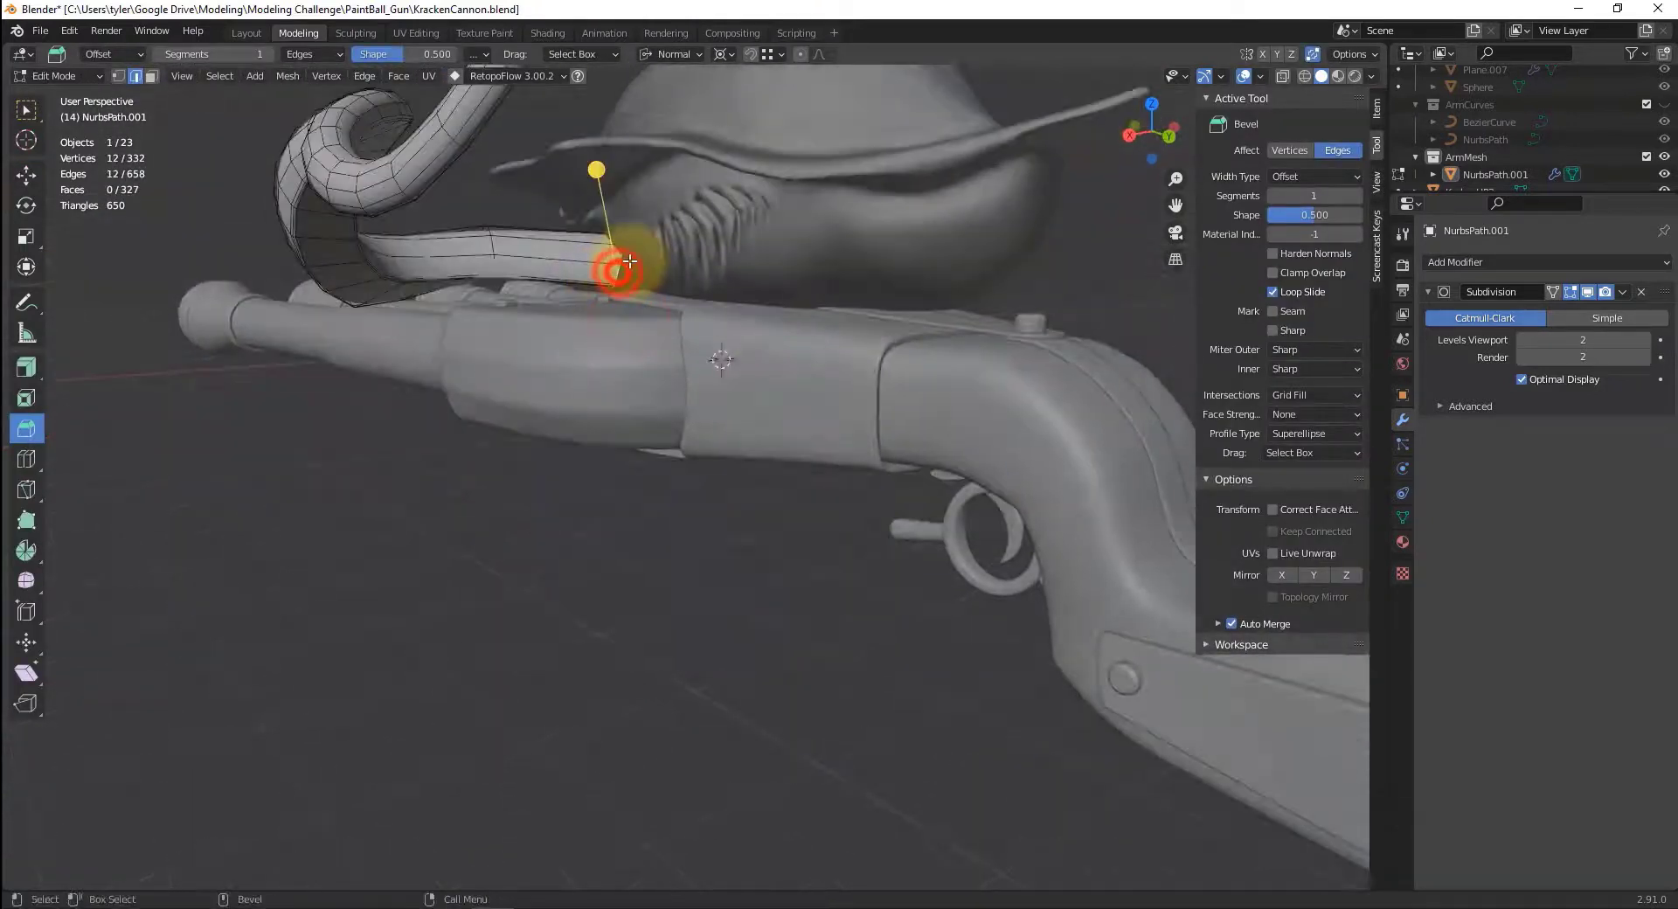
key(w)
drag(671, 384, 560, 316)
- Add one loop cut near the tentacle's base, shift it slightly, and return to Object Mode
key(alt+c)
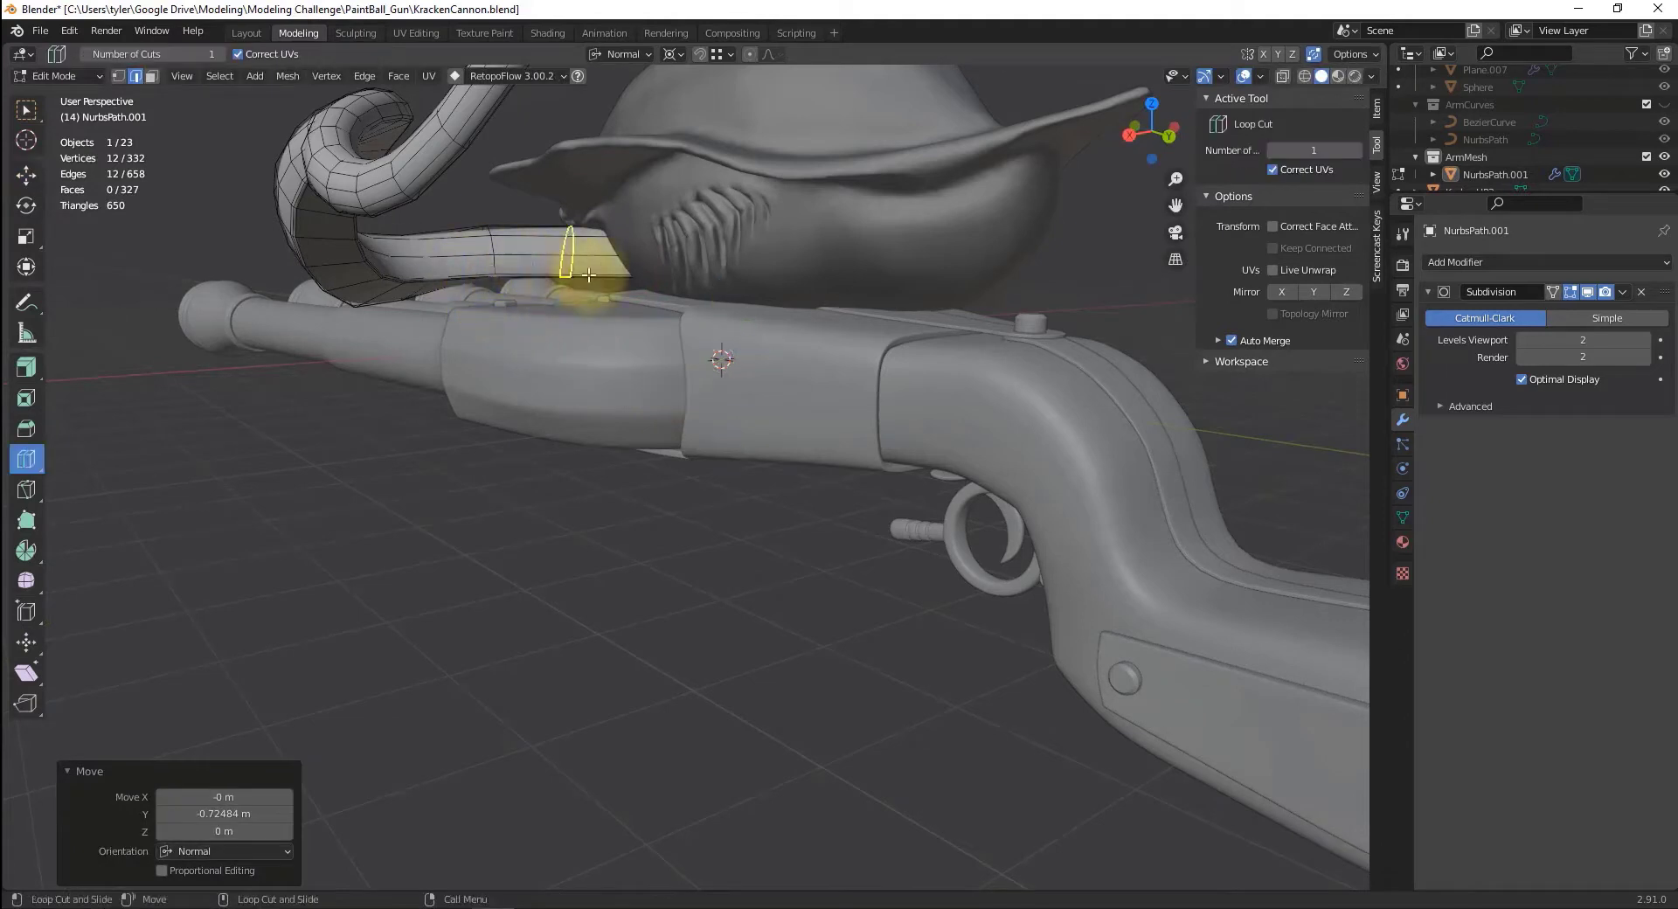
click(567, 271)
key(w)
drag(717, 290, 716, 299)
click(588, 507)
middle_drag(546, 581, 809, 609)
key(Tab)
click(919, 641)
scroll(917, 643, down, 4)
middle_drag(909, 653, 991, 603)
click(991, 598)
shift+middle_drag(912, 480, 1040, 559)
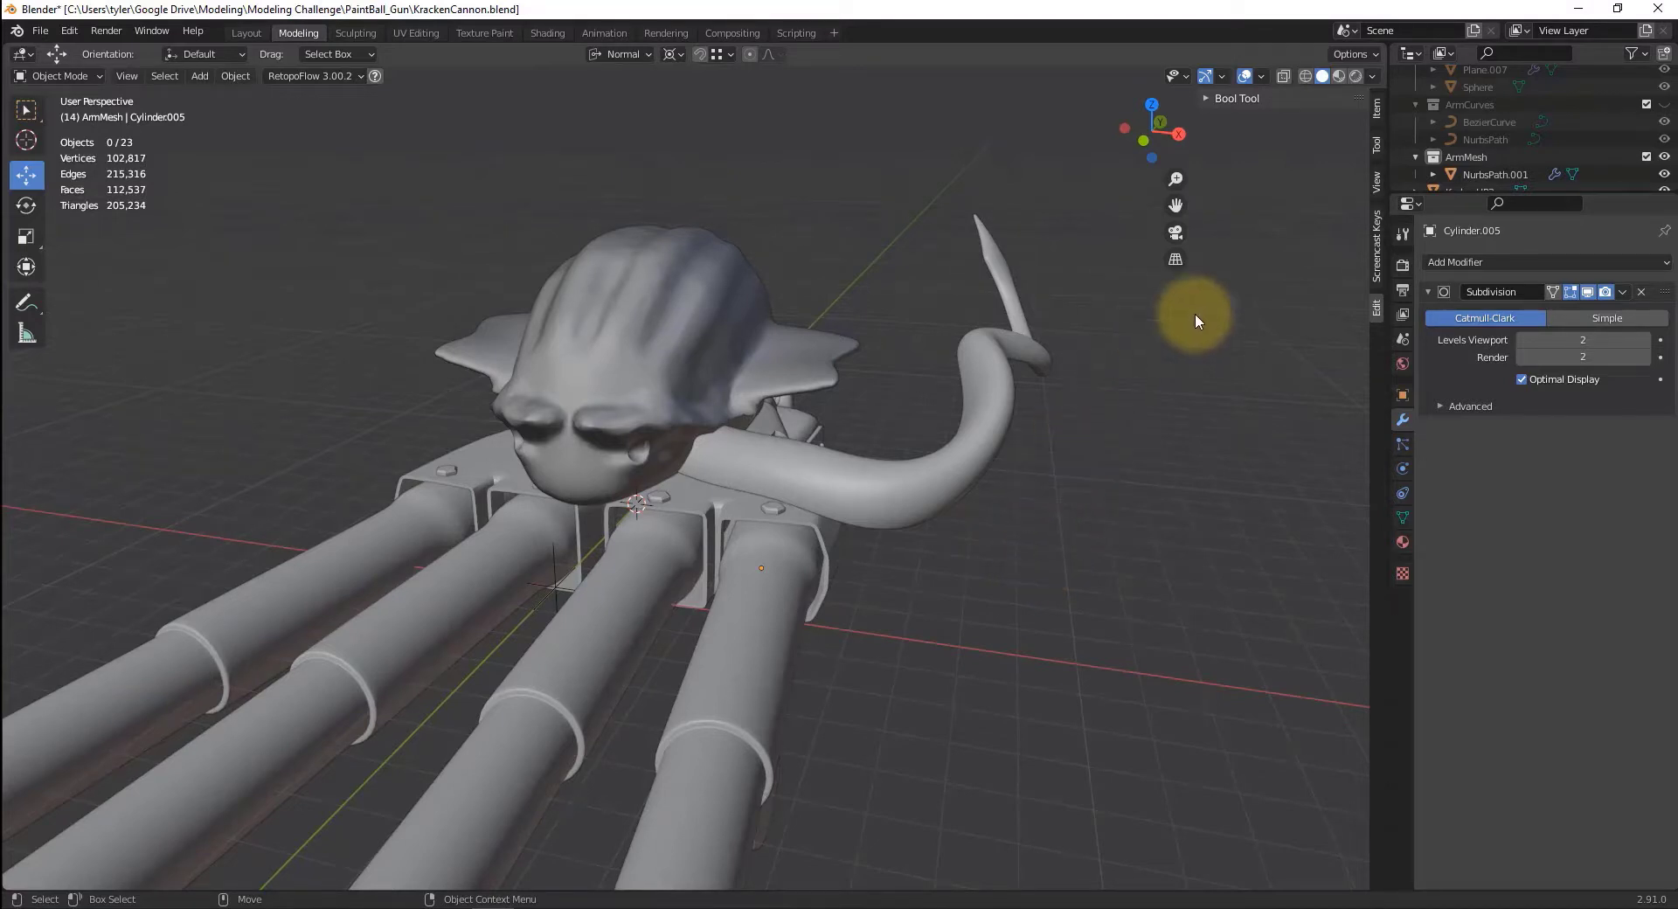
- Turn off the tentacle's Subdivision modifier in the viewport and show the Wireframe overlay to inspect its base mesh
click(975, 460)
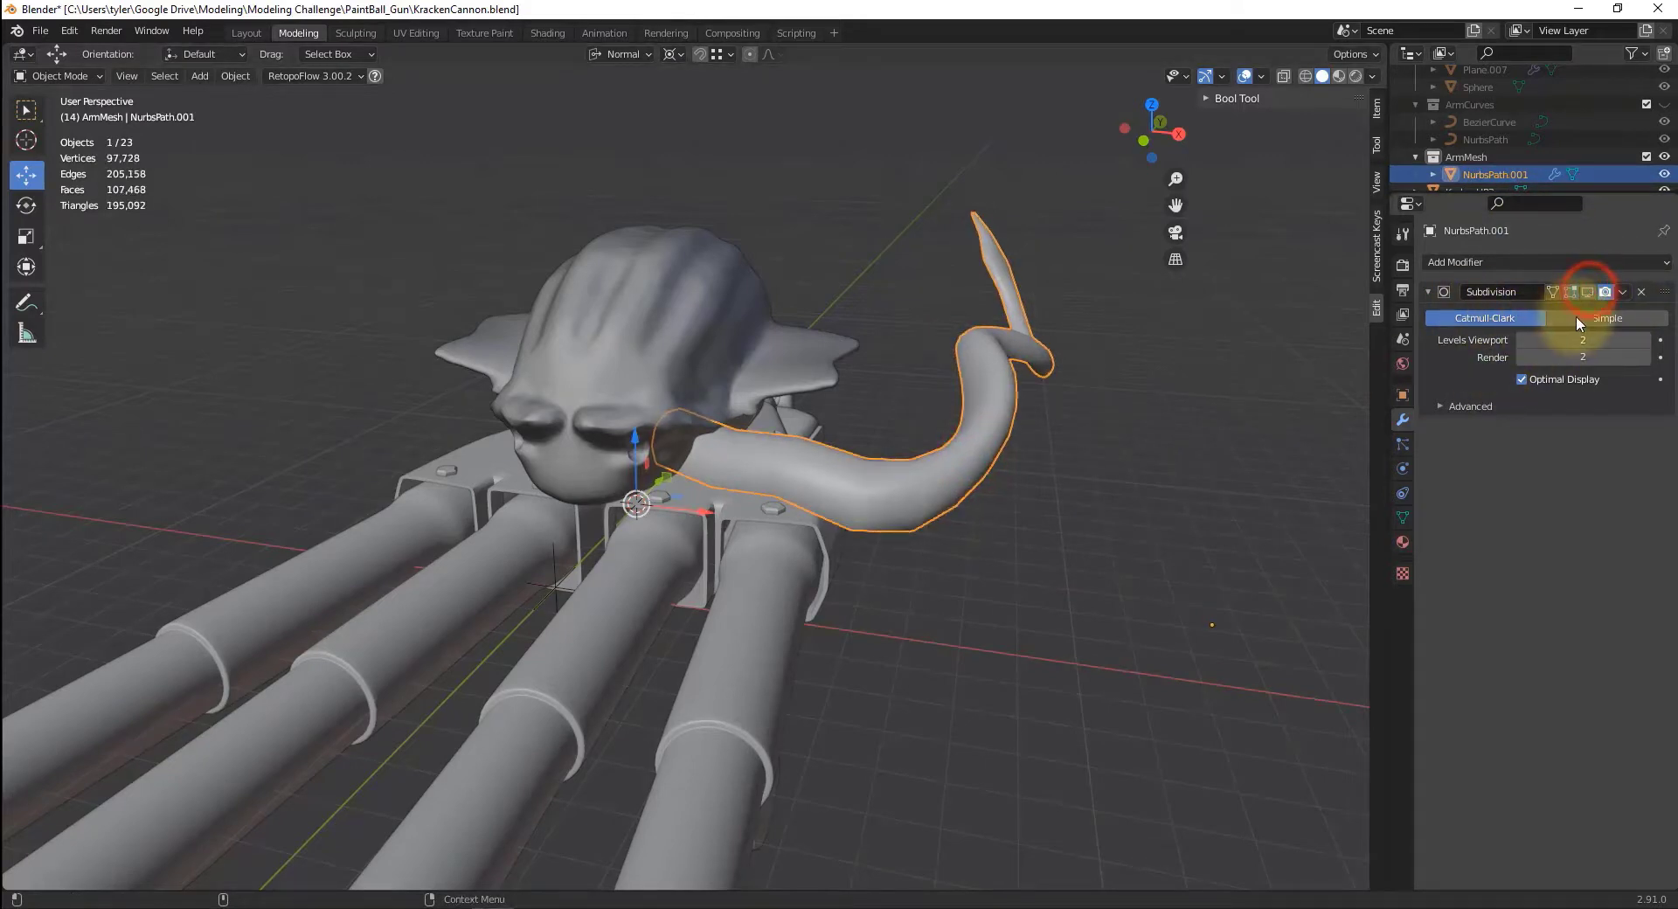
click(1591, 292)
click(1590, 293)
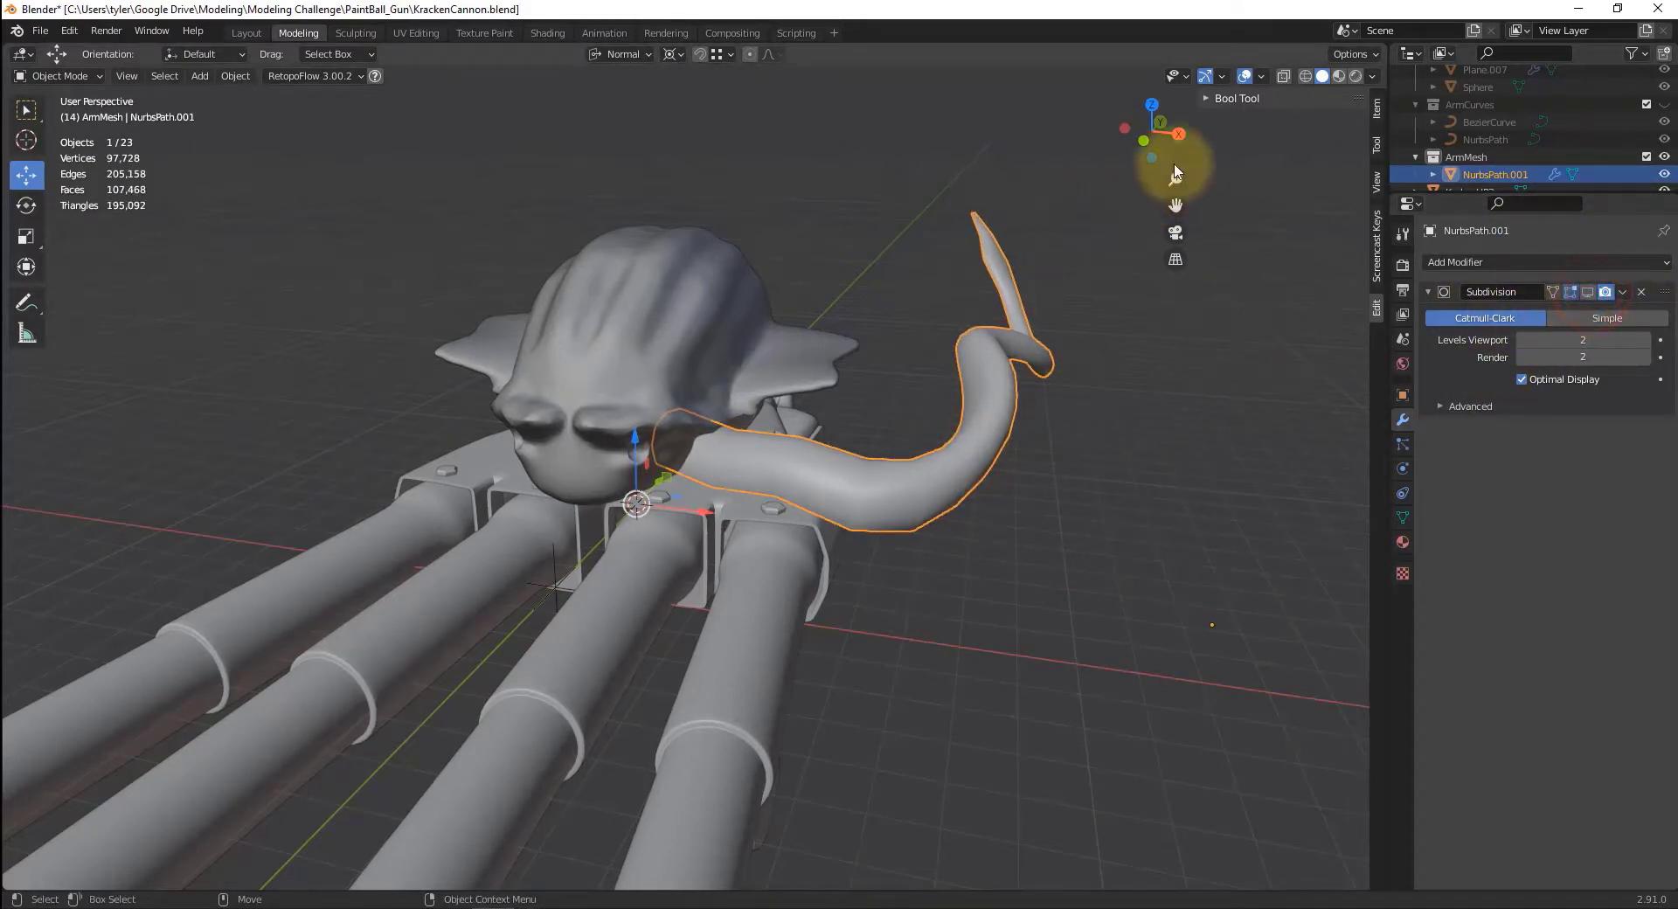
click(1261, 76)
click(1153, 372)
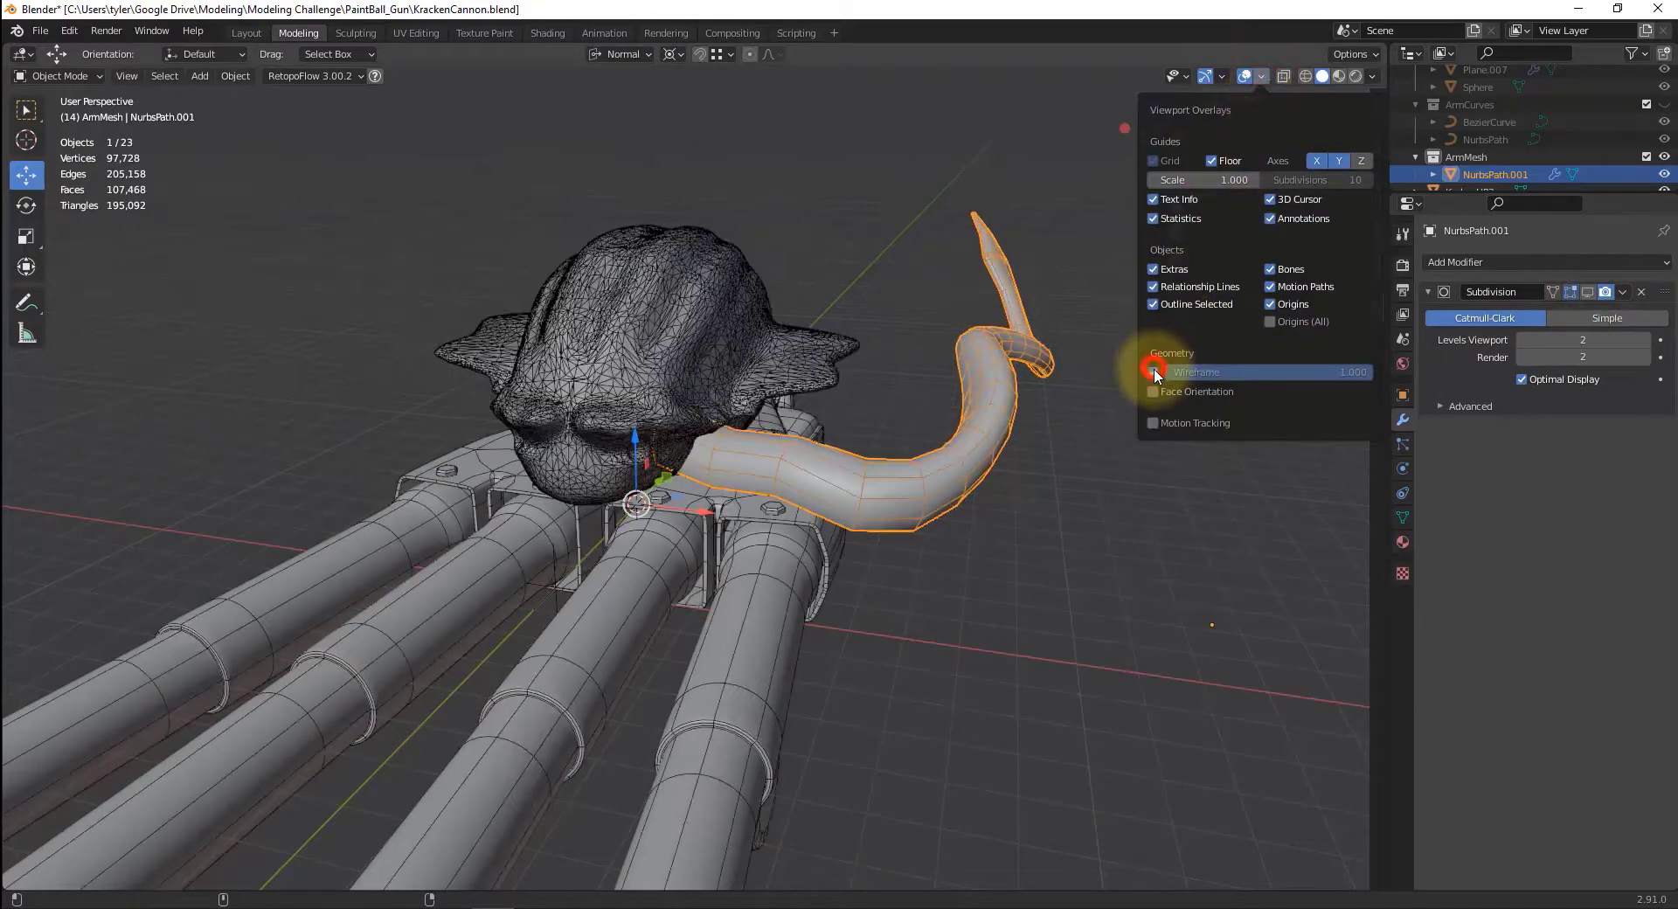
middle_drag(1071, 463, 1094, 438)
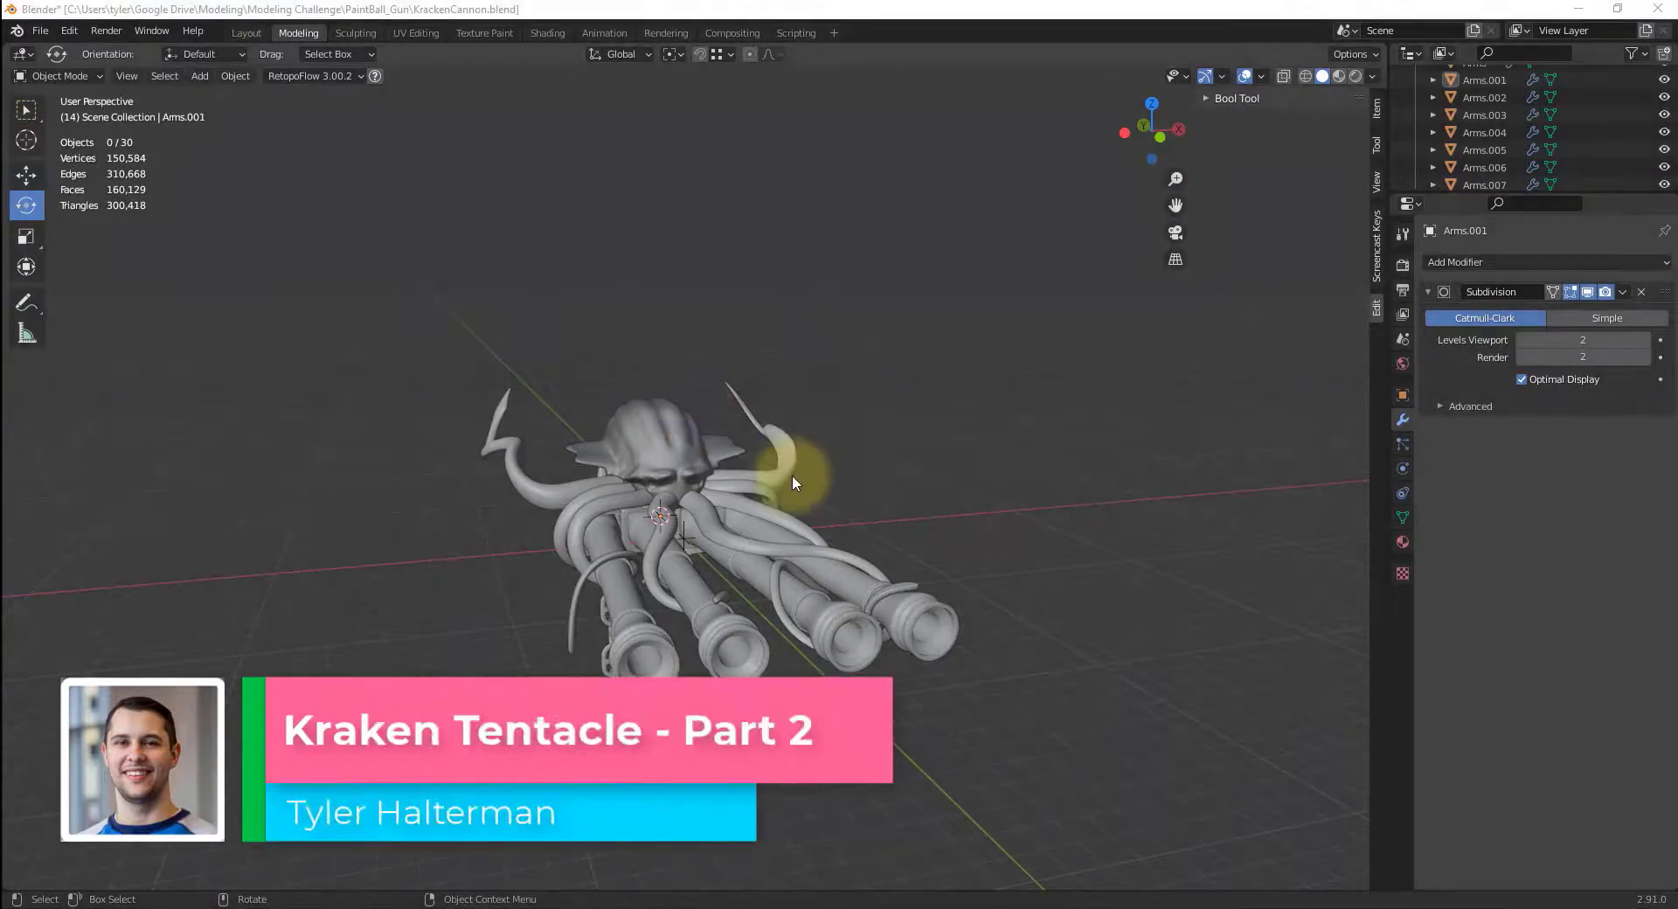
- Examine the arms arranged around the kraken's head and barrels, comparing the two long club-tipped tentacles on either side
middle_drag(909, 454, 763, 467)
scroll(763, 467, up, 4)
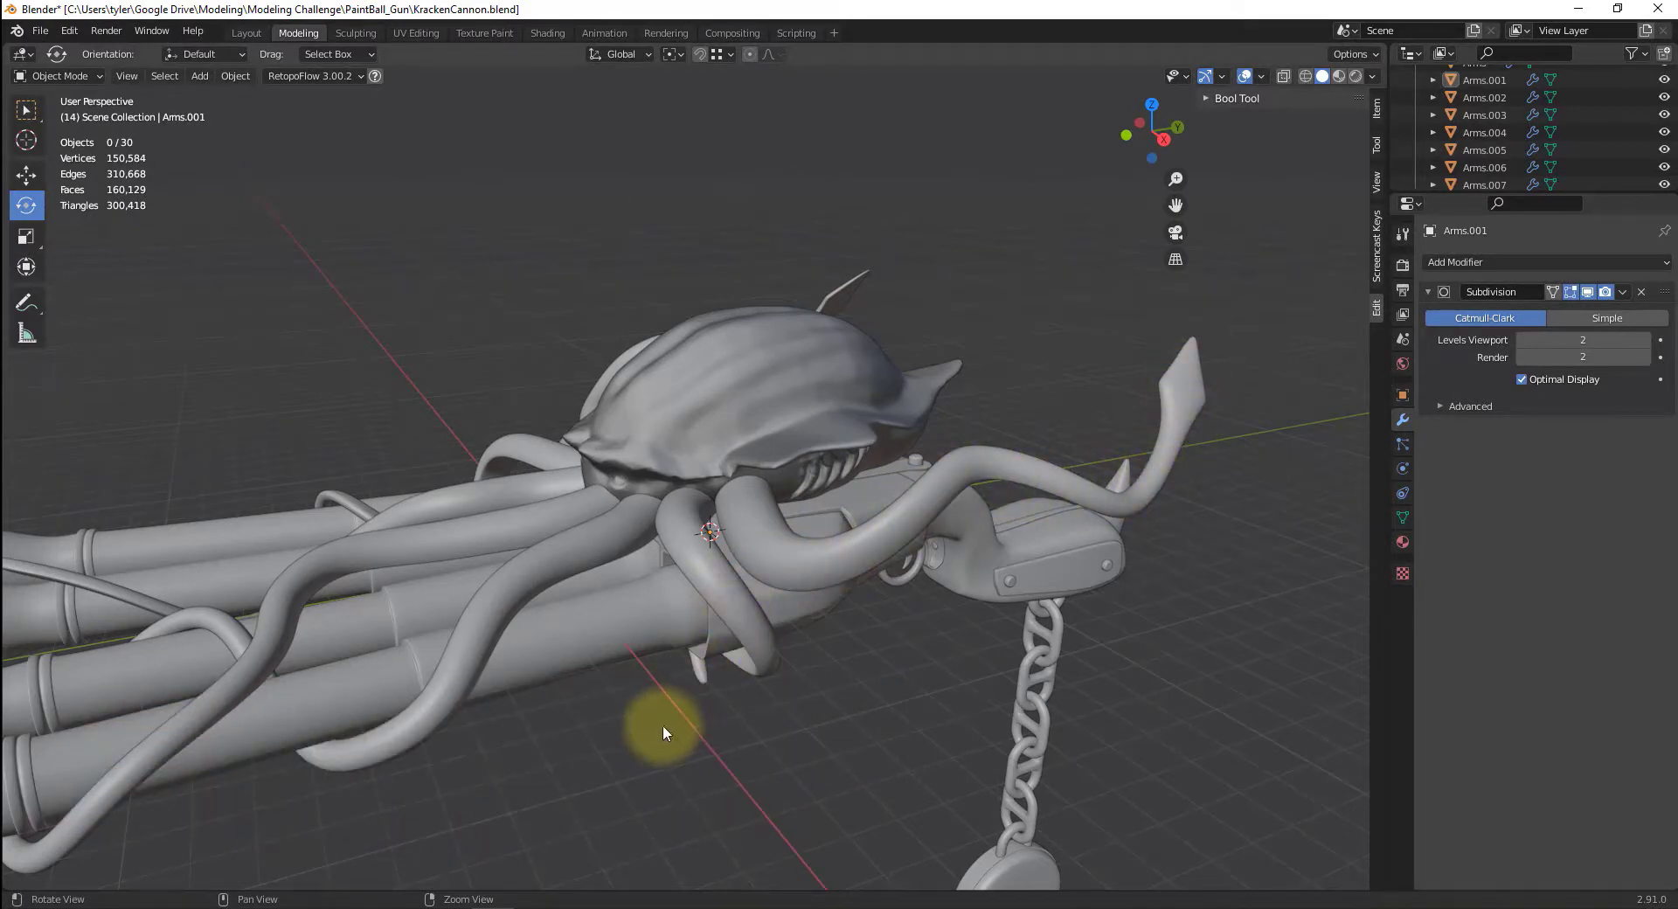
middle_drag(664, 732, 890, 447)
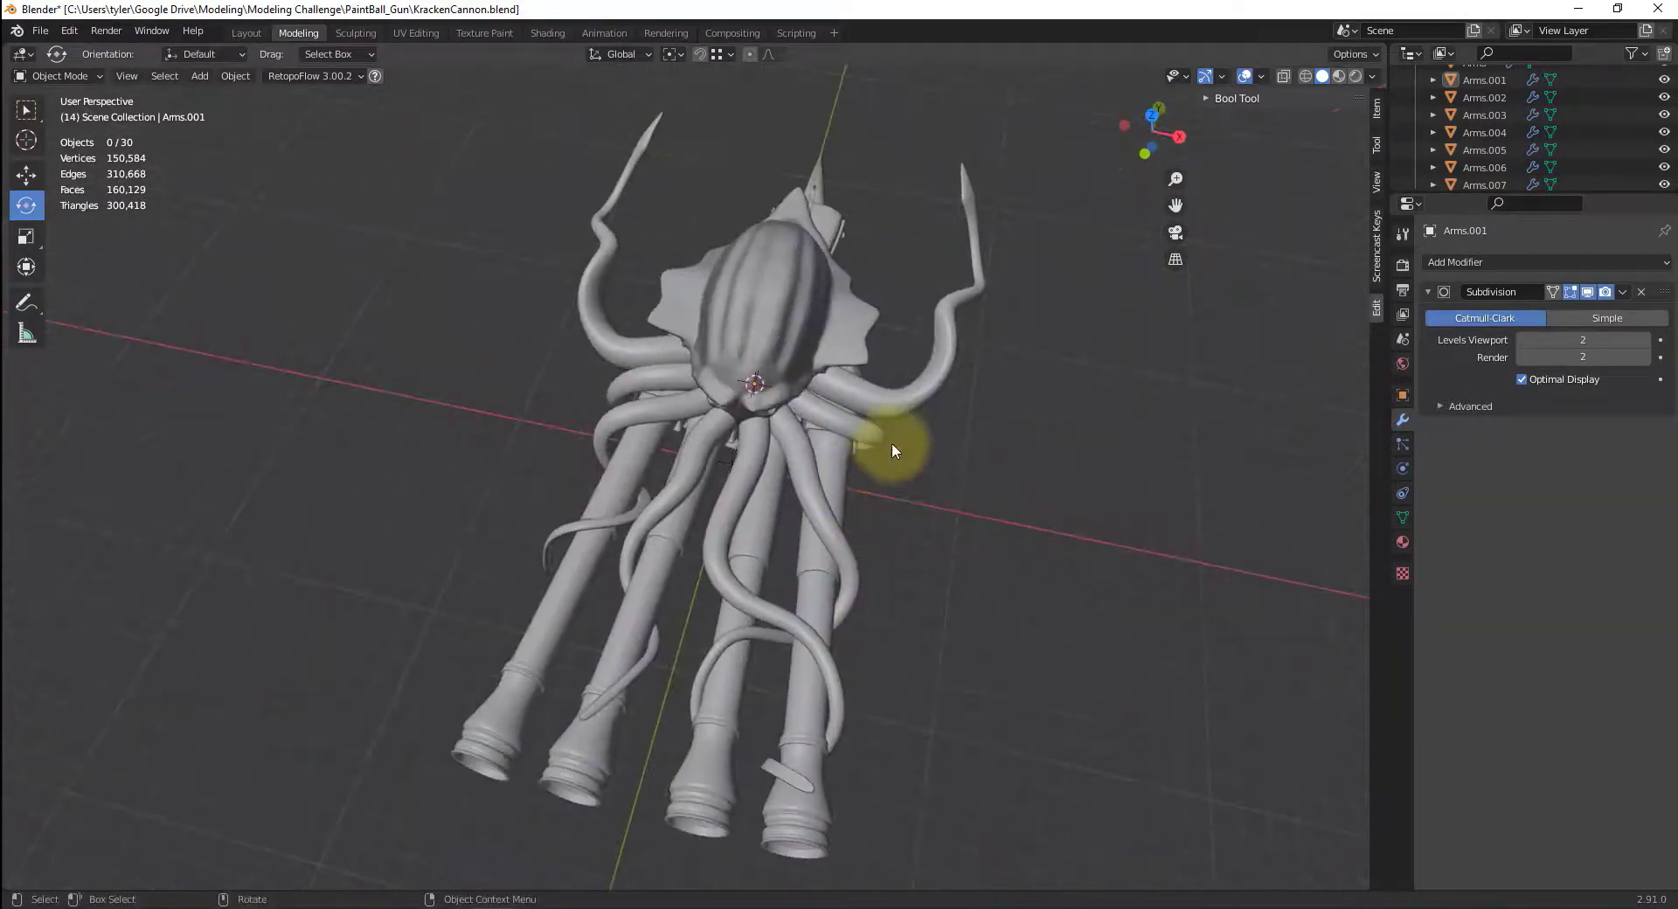
click(904, 376)
click(608, 327)
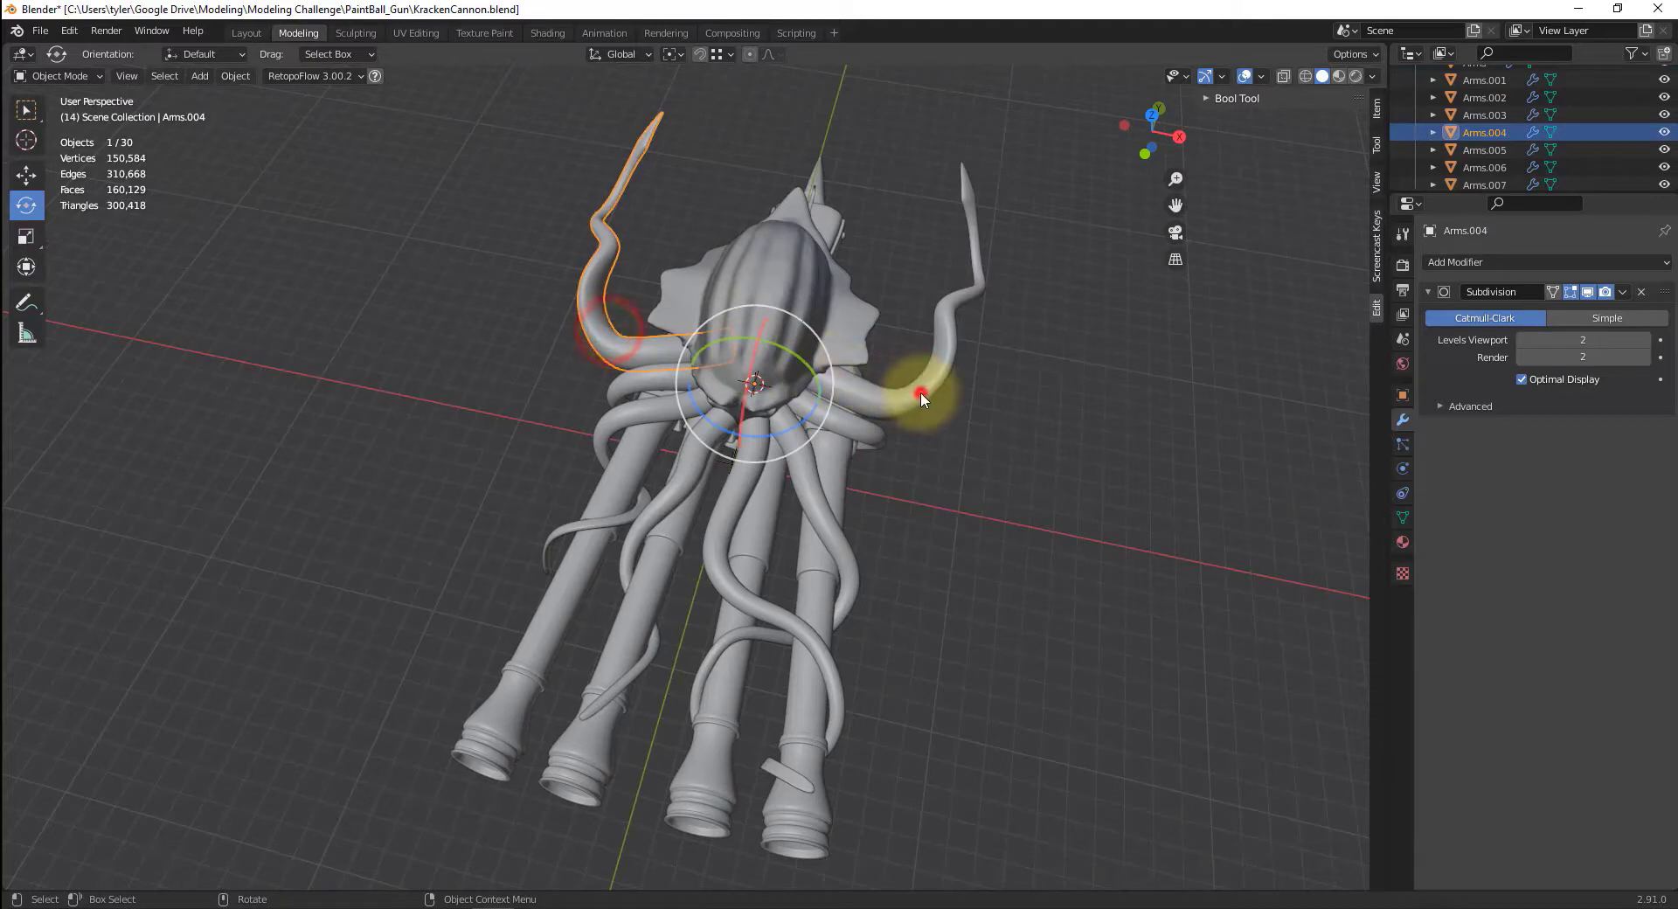
click(920, 391)
click(622, 349)
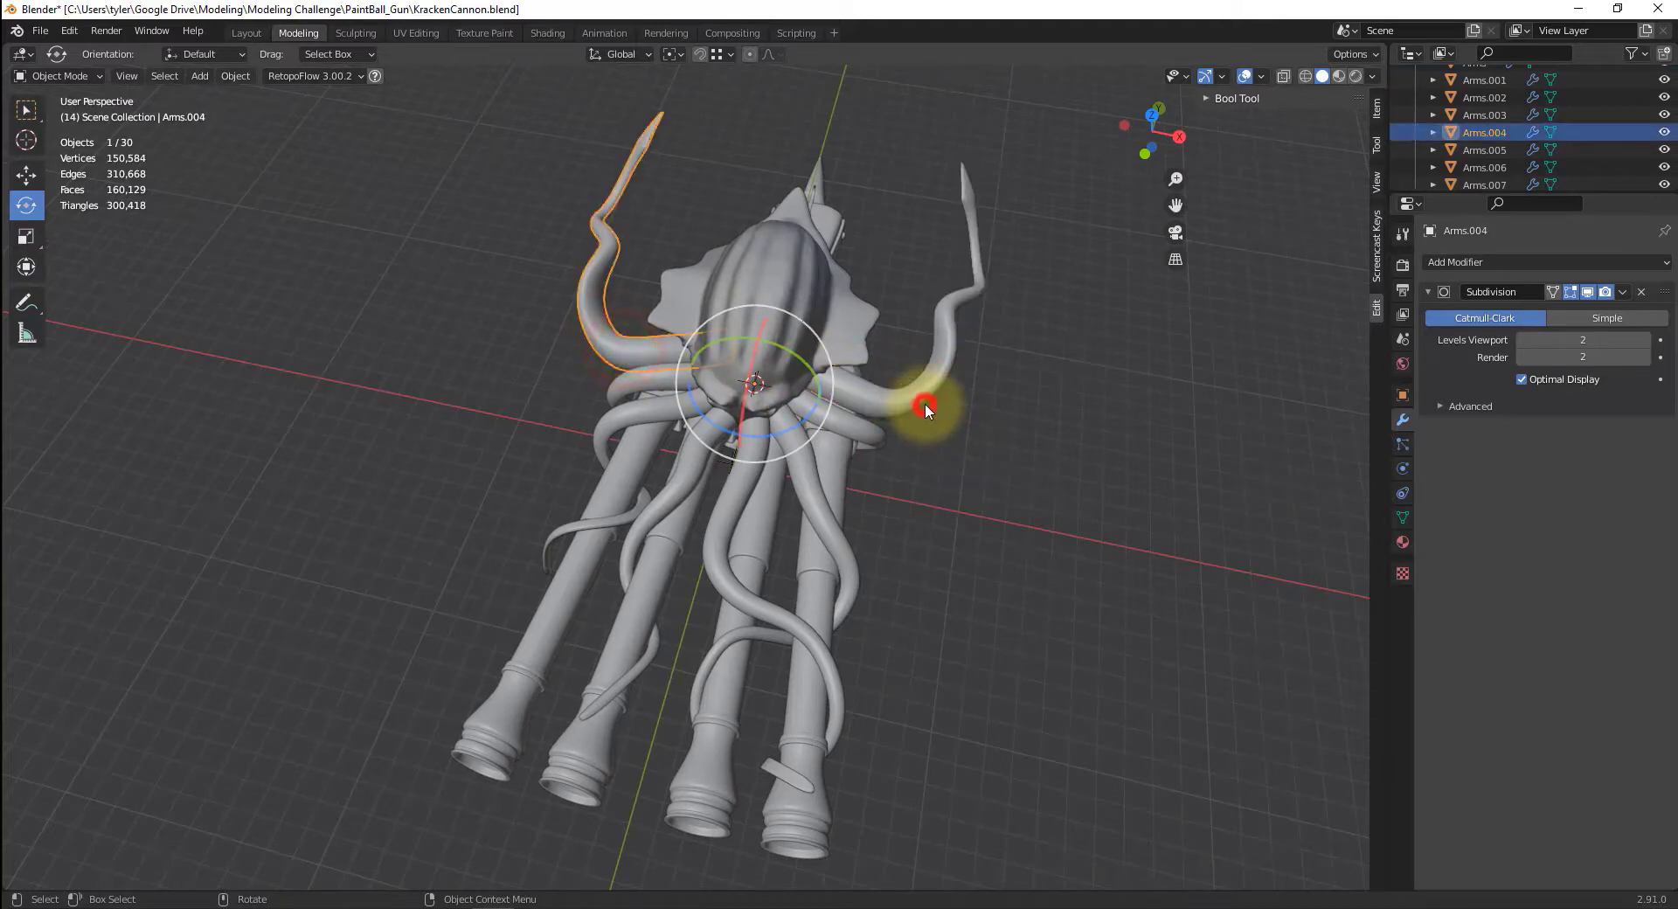
click(924, 402)
click(605, 325)
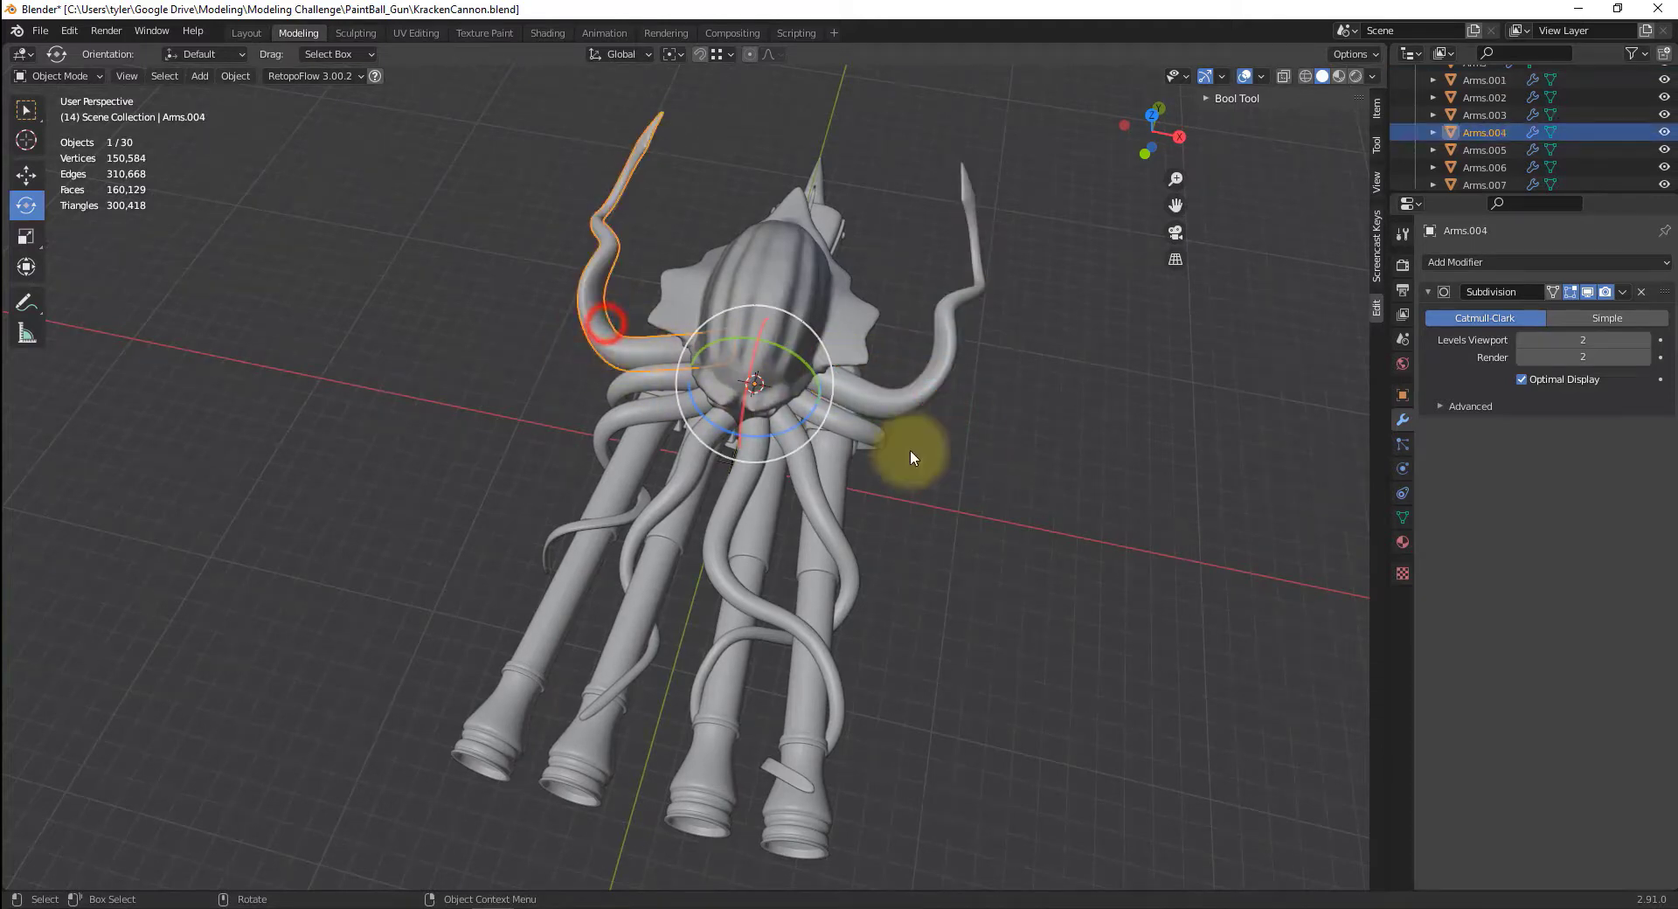
click(947, 480)
- Select all eight kraken arms together
middle_drag(919, 510, 883, 449)
click(881, 448)
shift+click(891, 507)
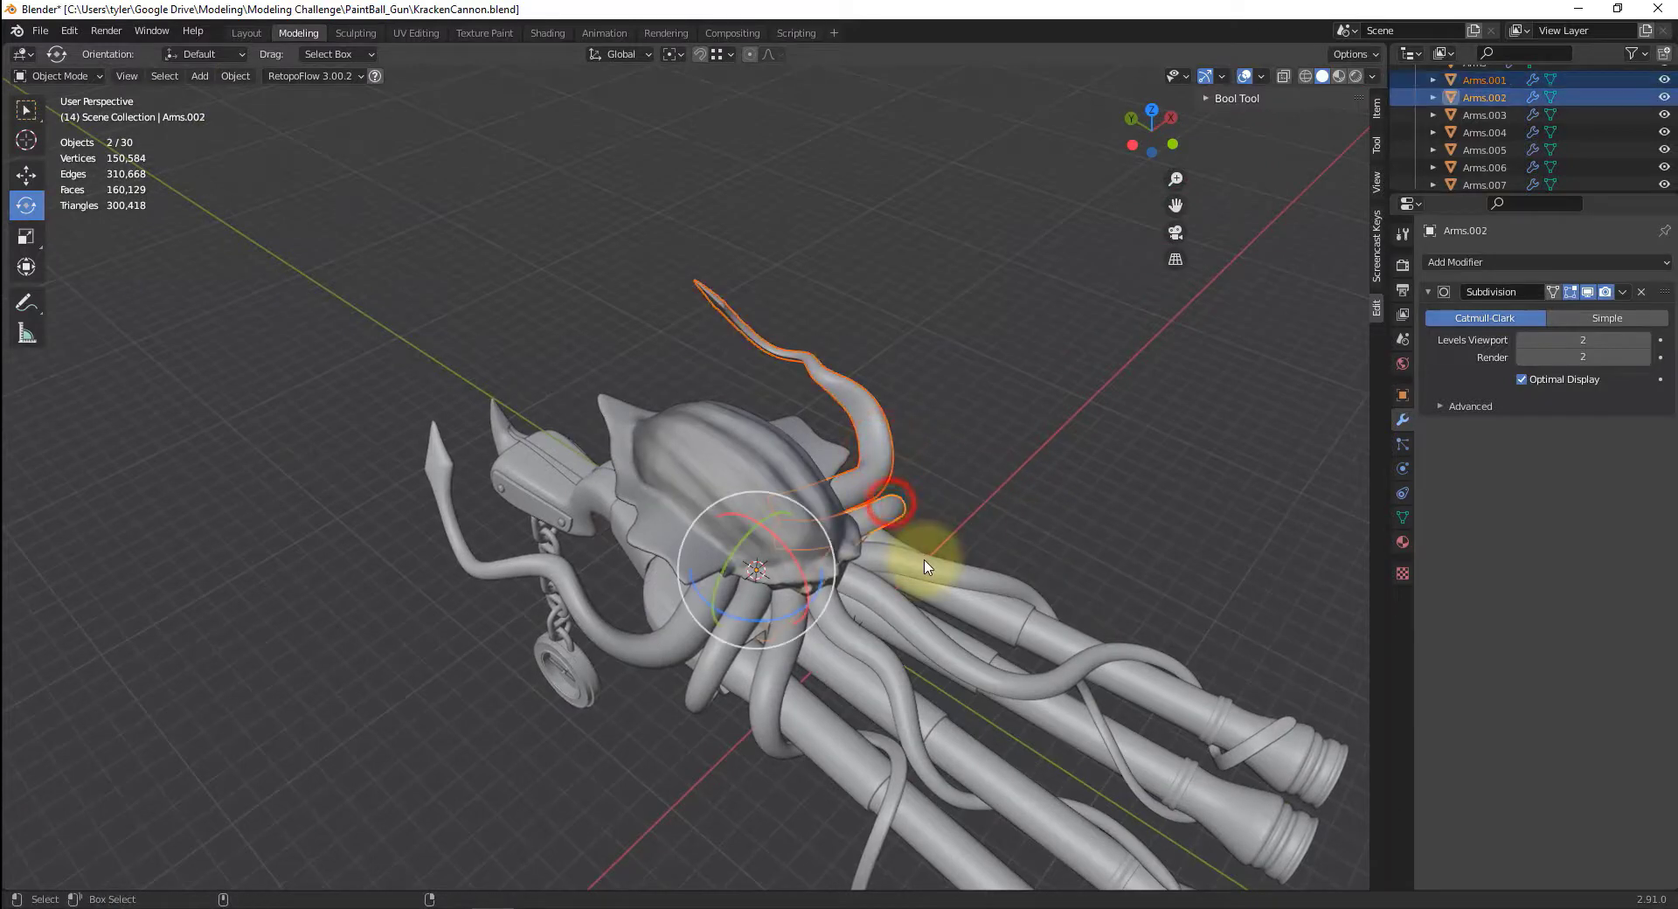
shift+click(909, 554)
shift+click(912, 625)
shift+click(876, 661)
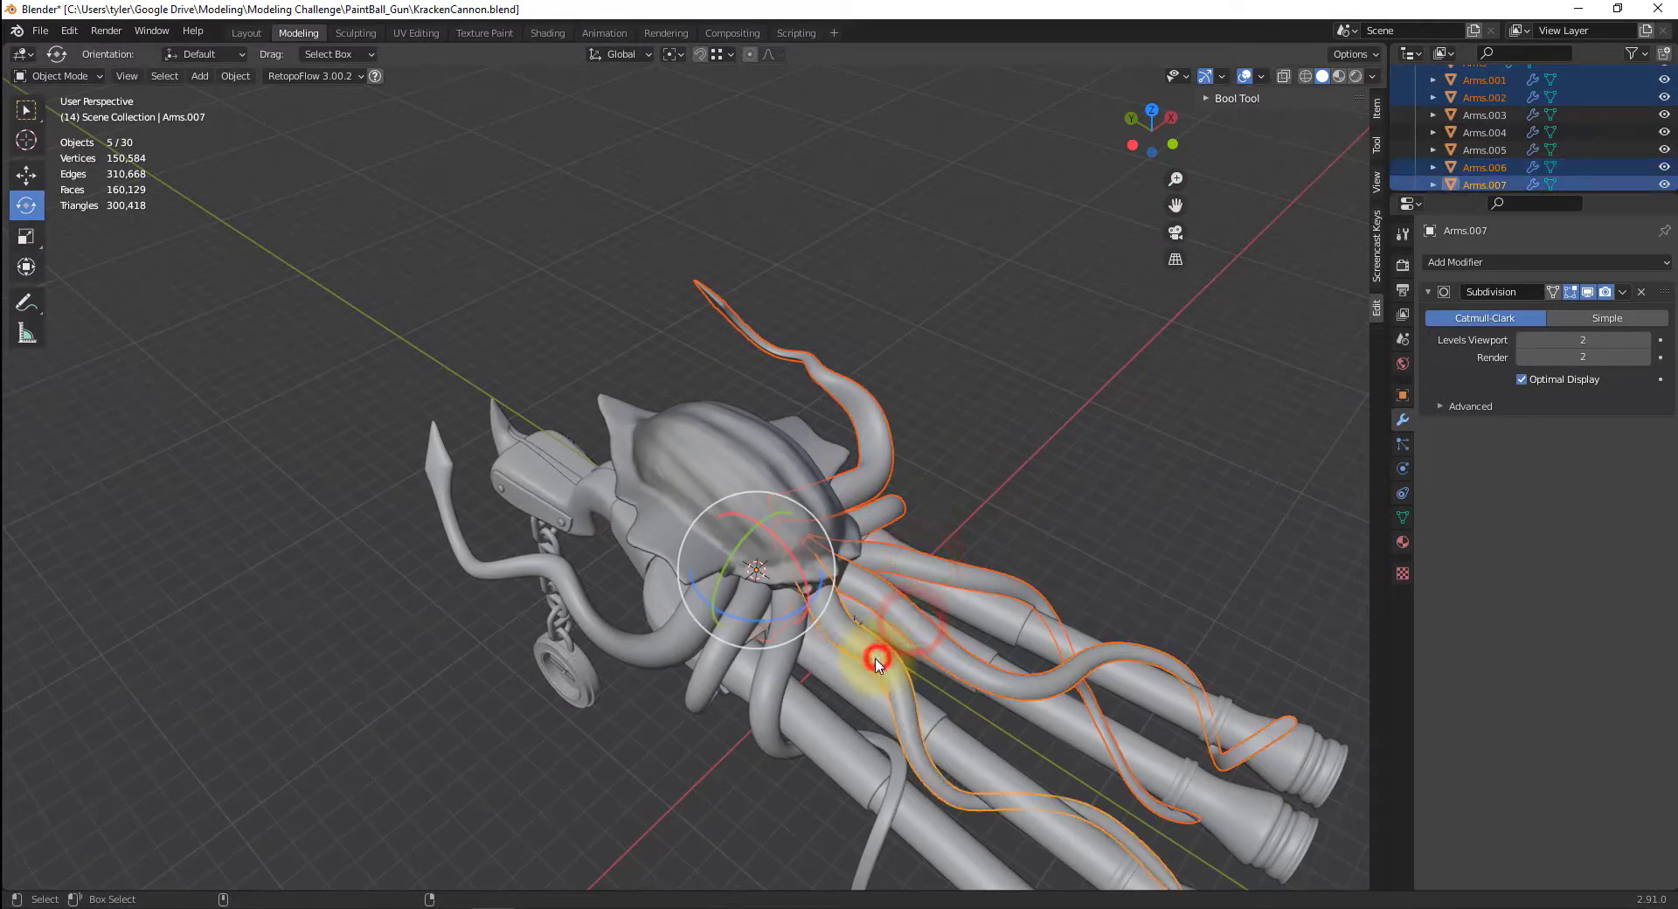
shift+click(765, 680)
shift+click(708, 662)
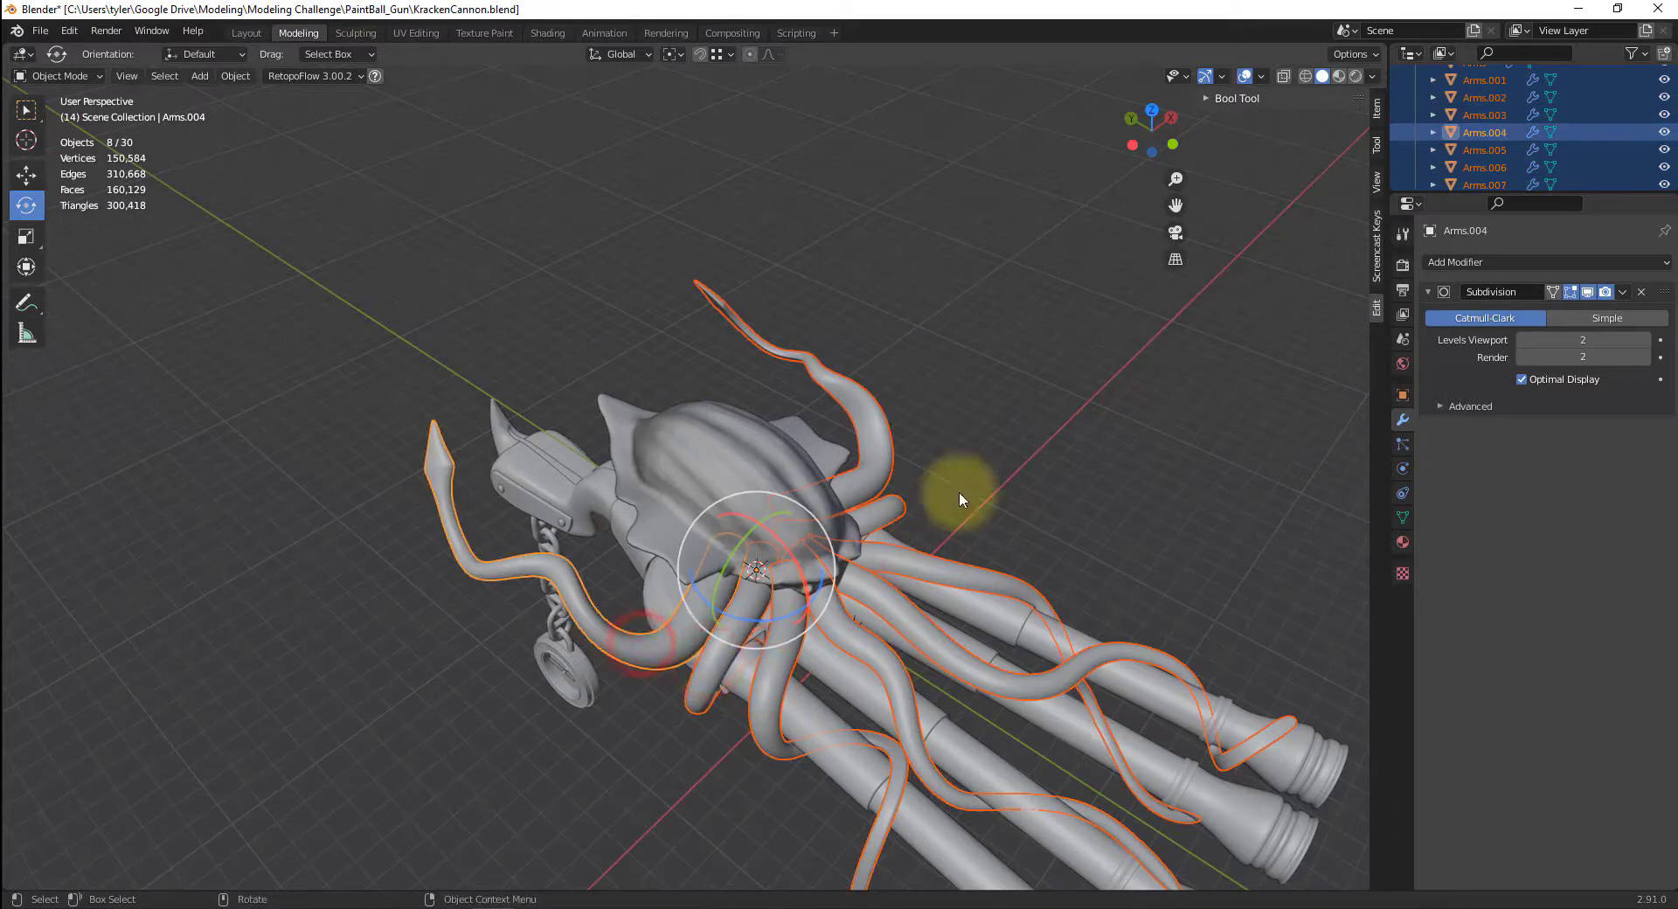
middle_drag(975, 491, 1267, 493)
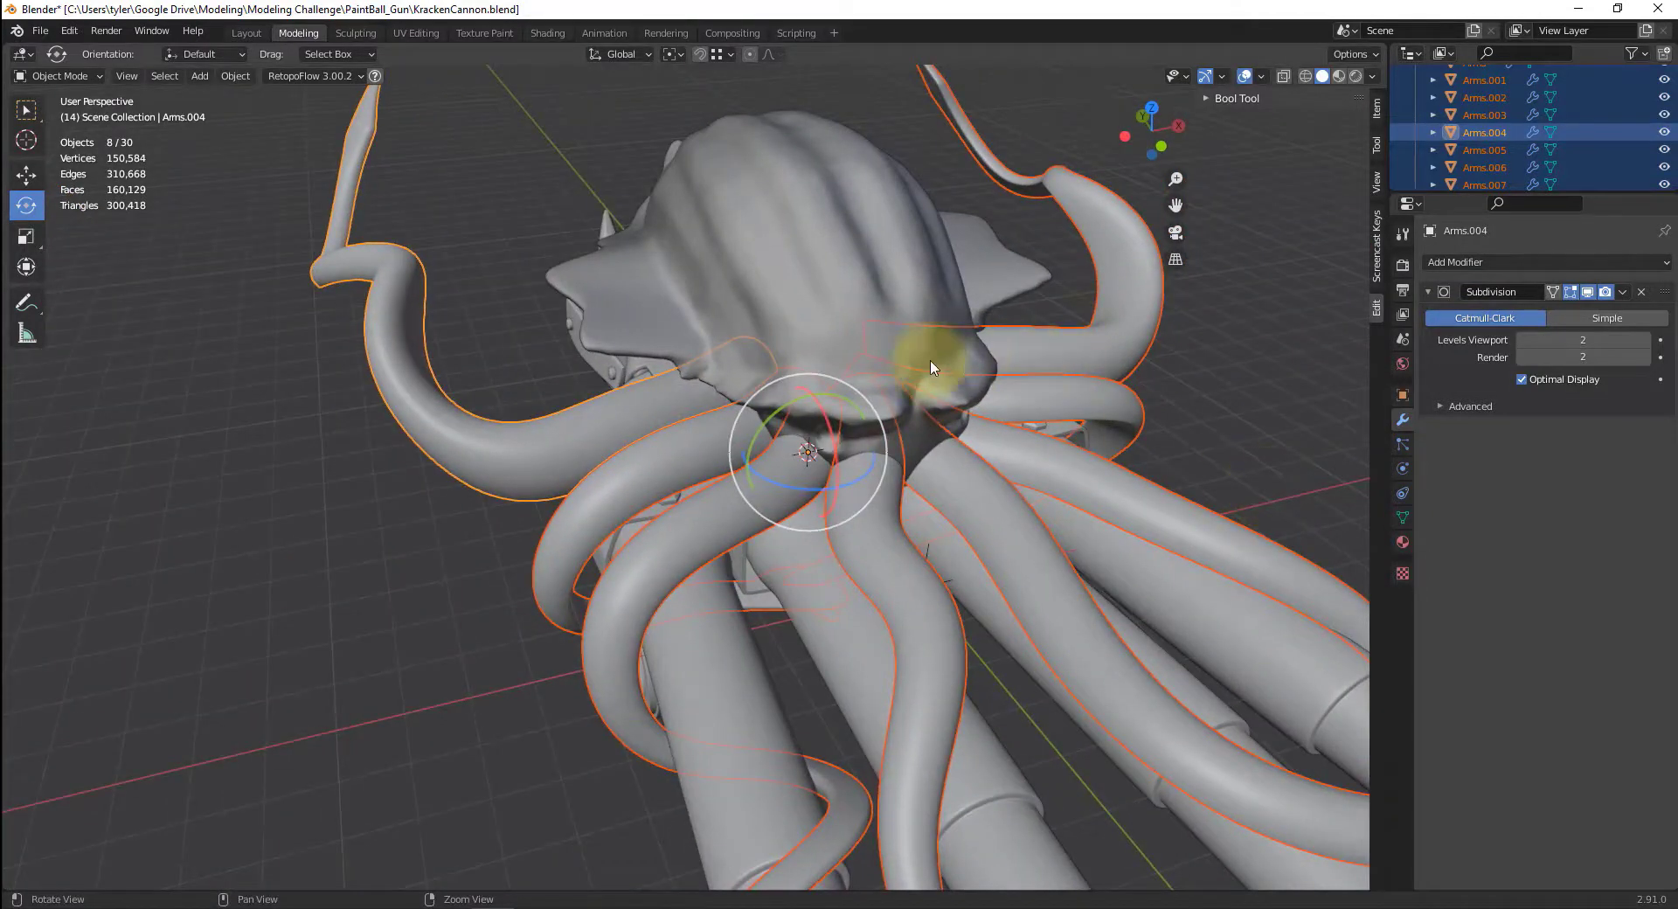
- Set up an FBX export limited to the selected objects, with KrakenArms.fbx as the file to overwrite
click(40, 30)
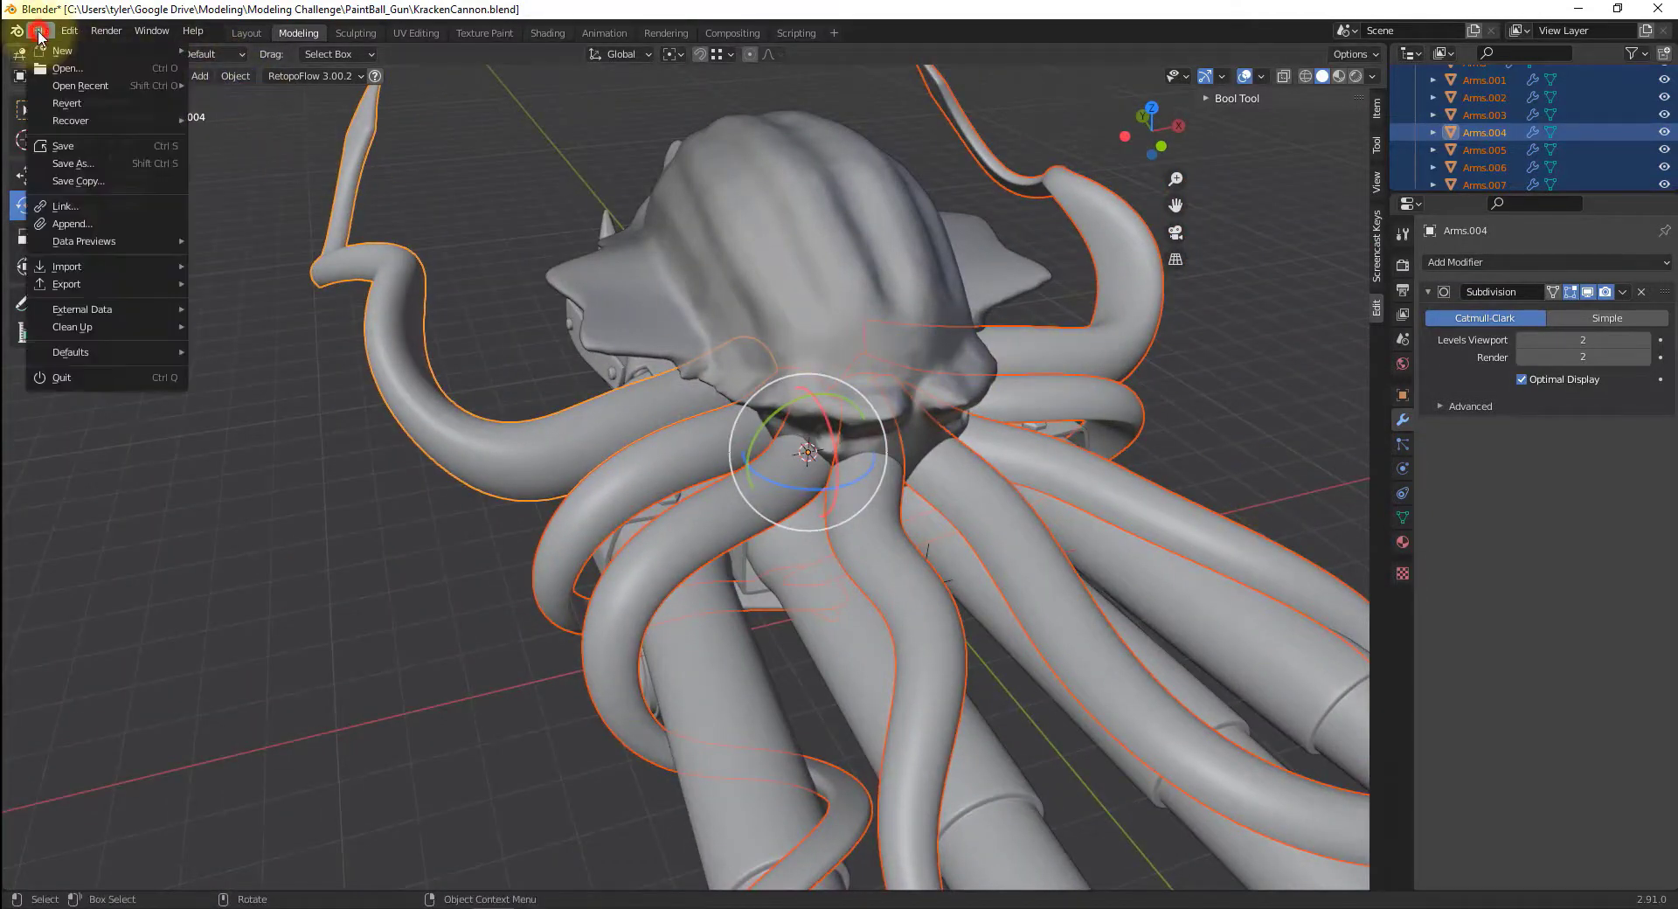
click(74, 285)
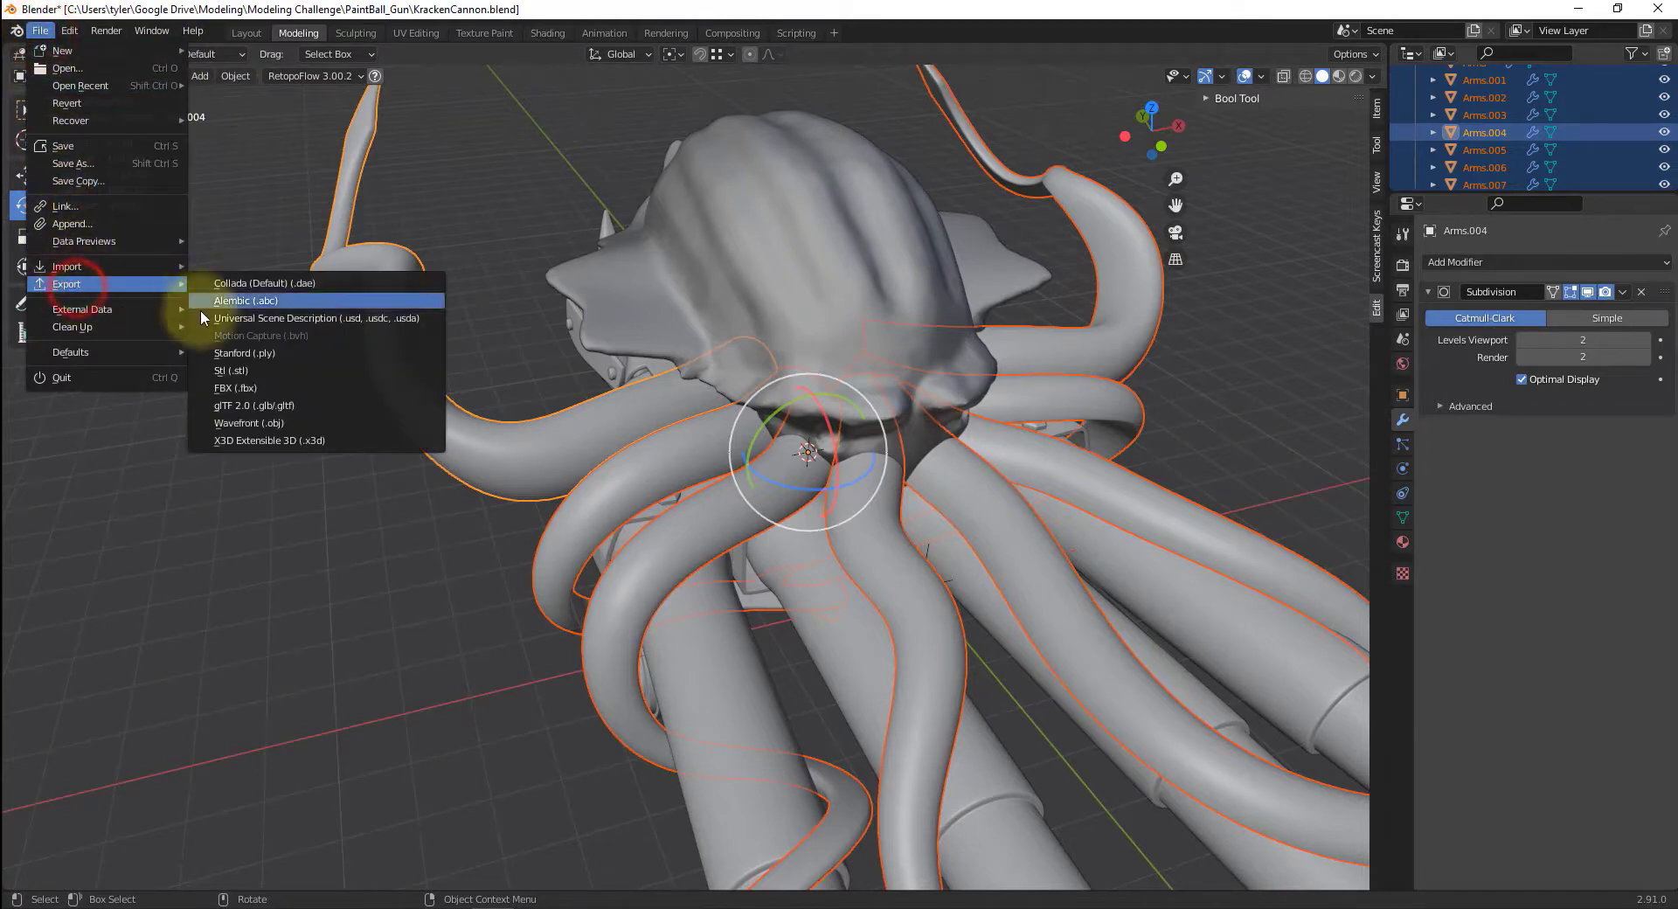
click(239, 388)
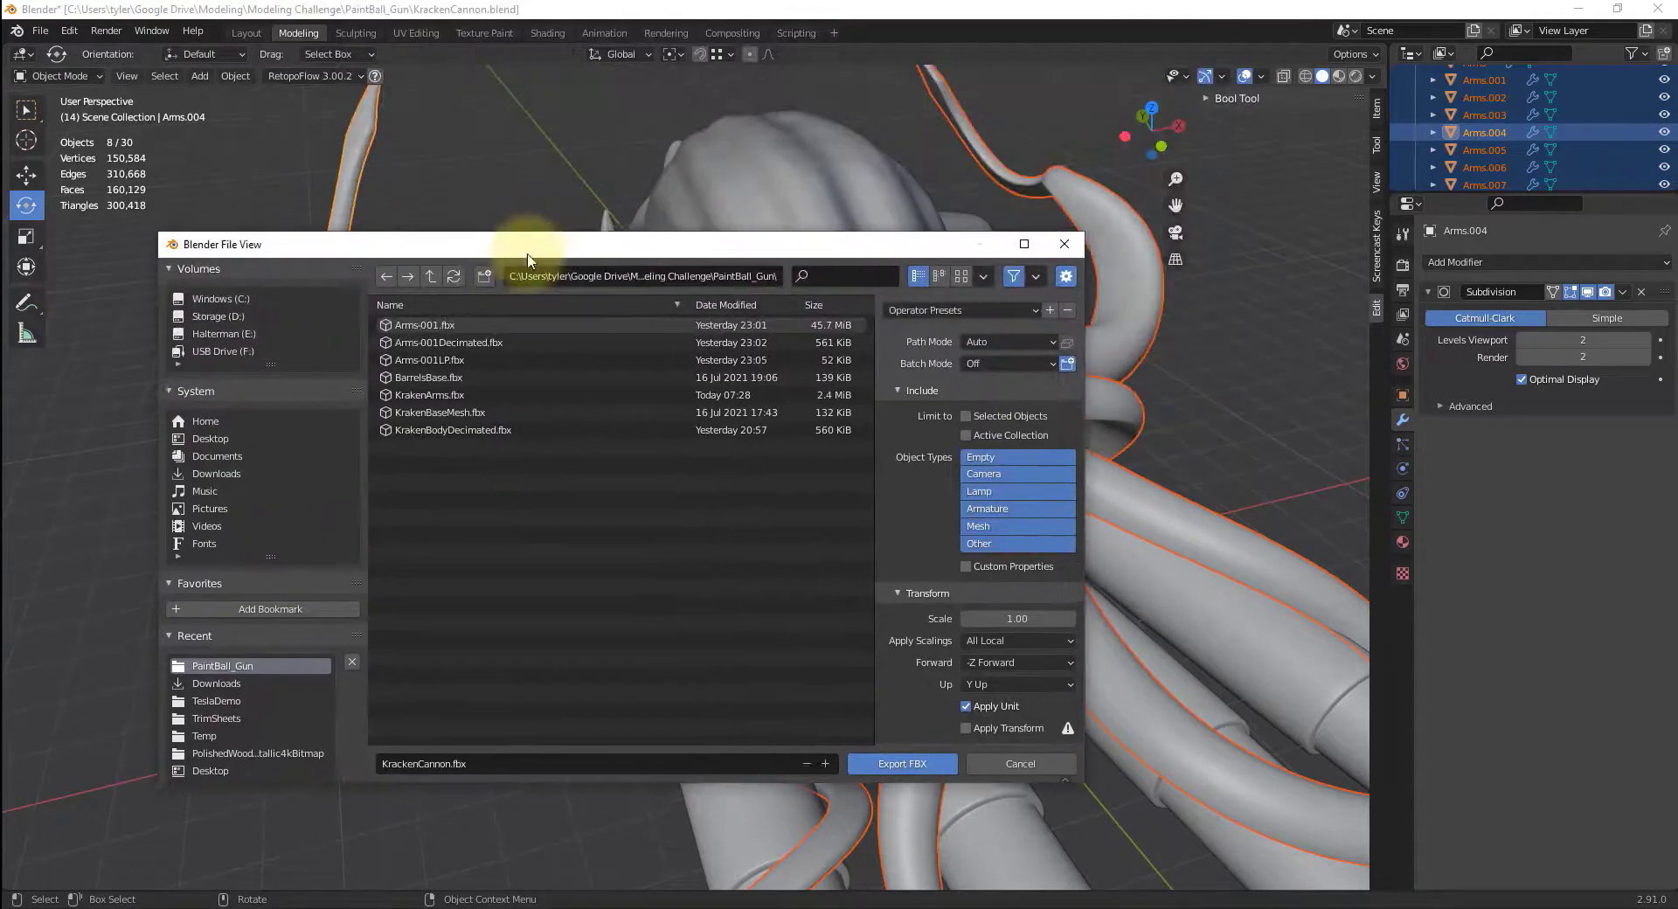
drag(527, 262, 614, 200)
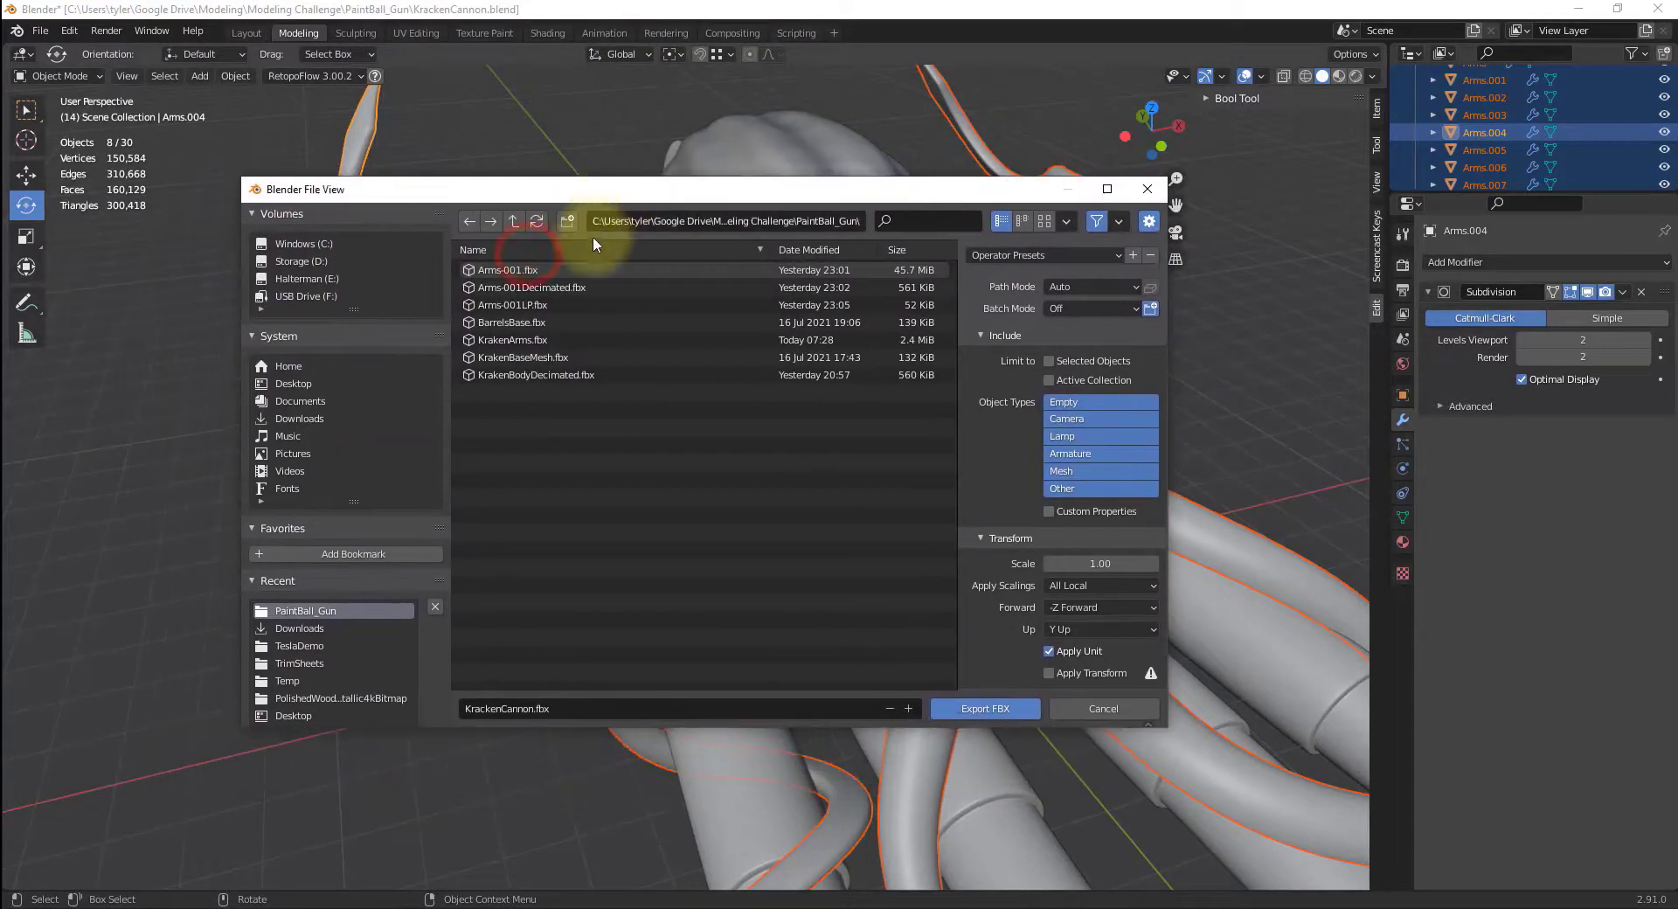
click(477, 343)
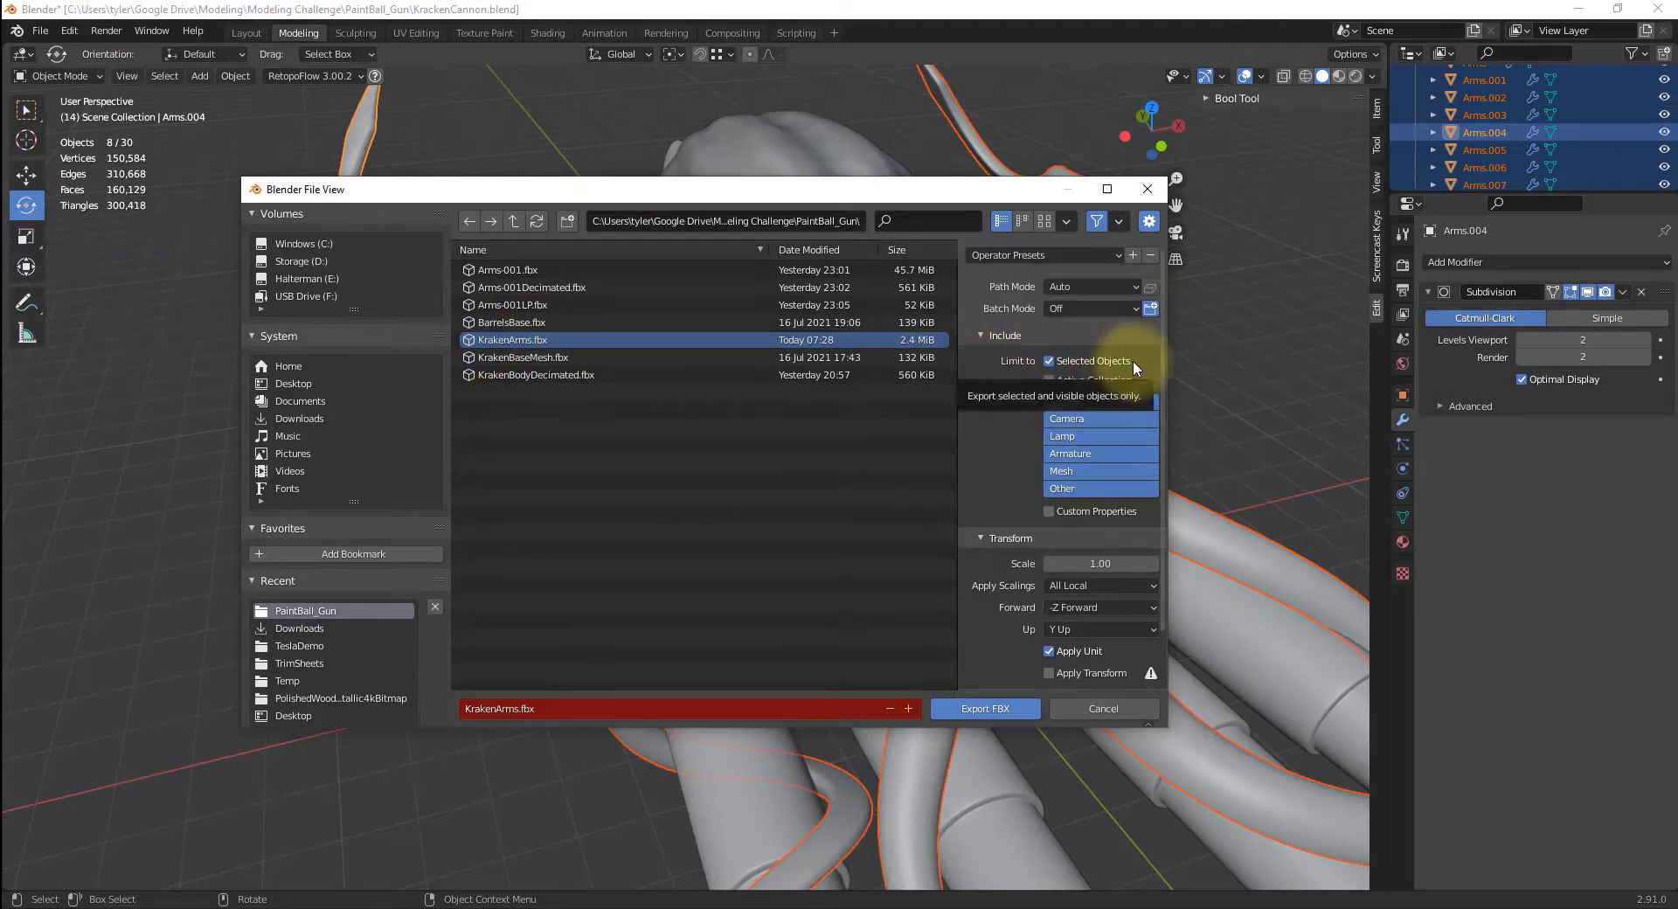
- Restrict the export to Mesh objects, turn off Bake Animation, keep Apply Modifiers on, and export the FBX
click(1110, 470)
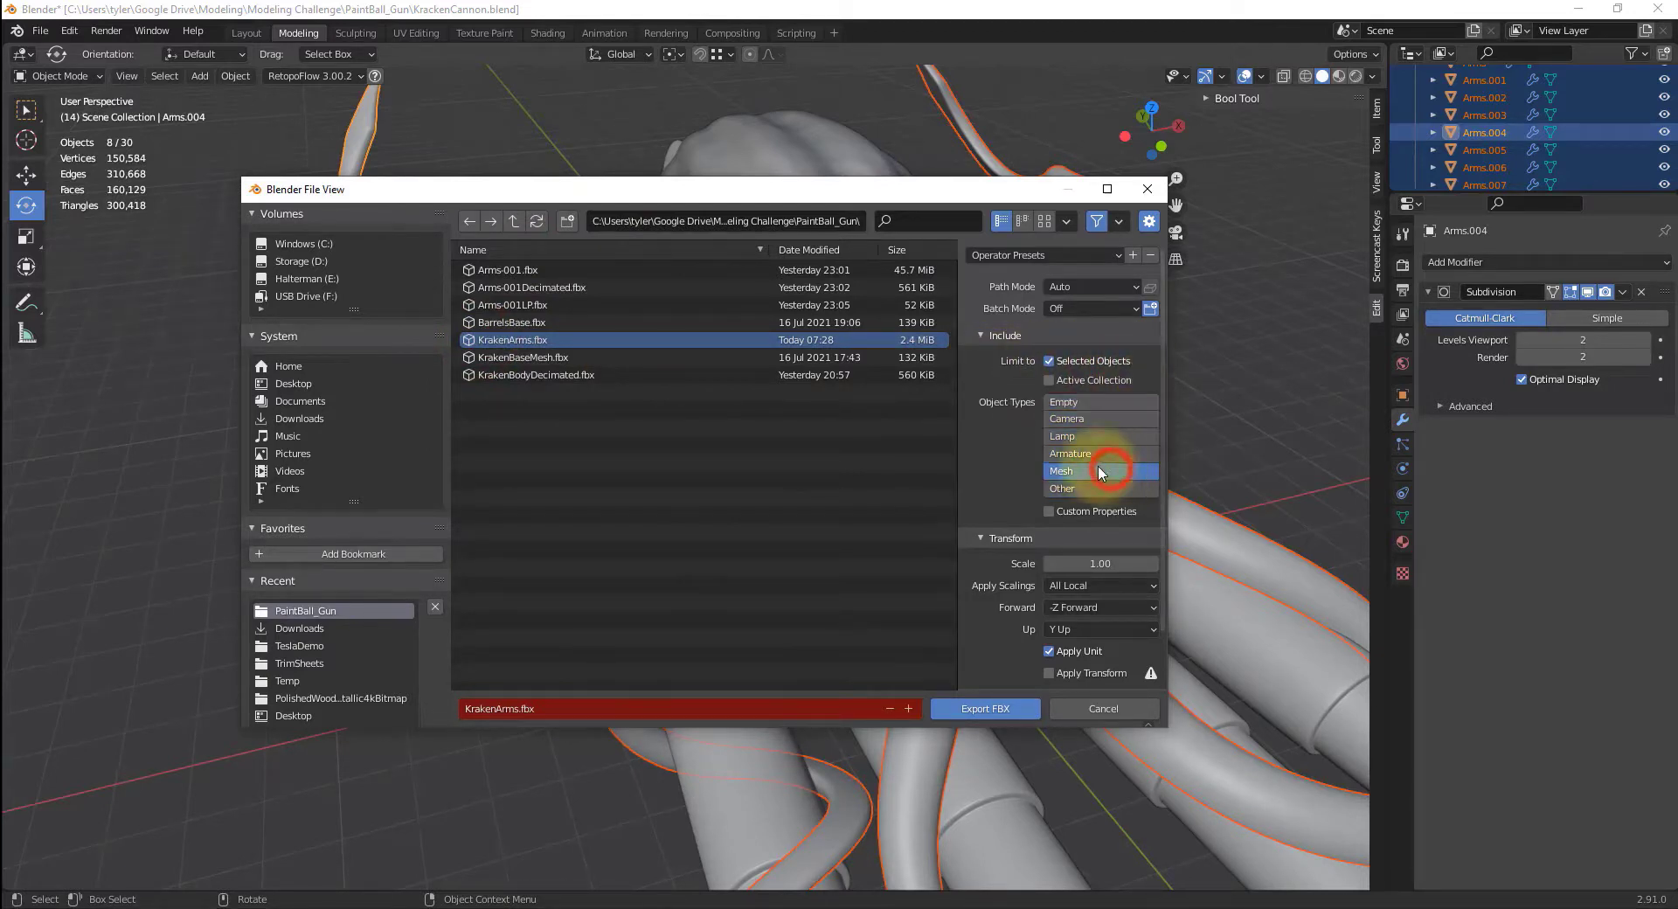
scroll(1034, 453, down, 3)
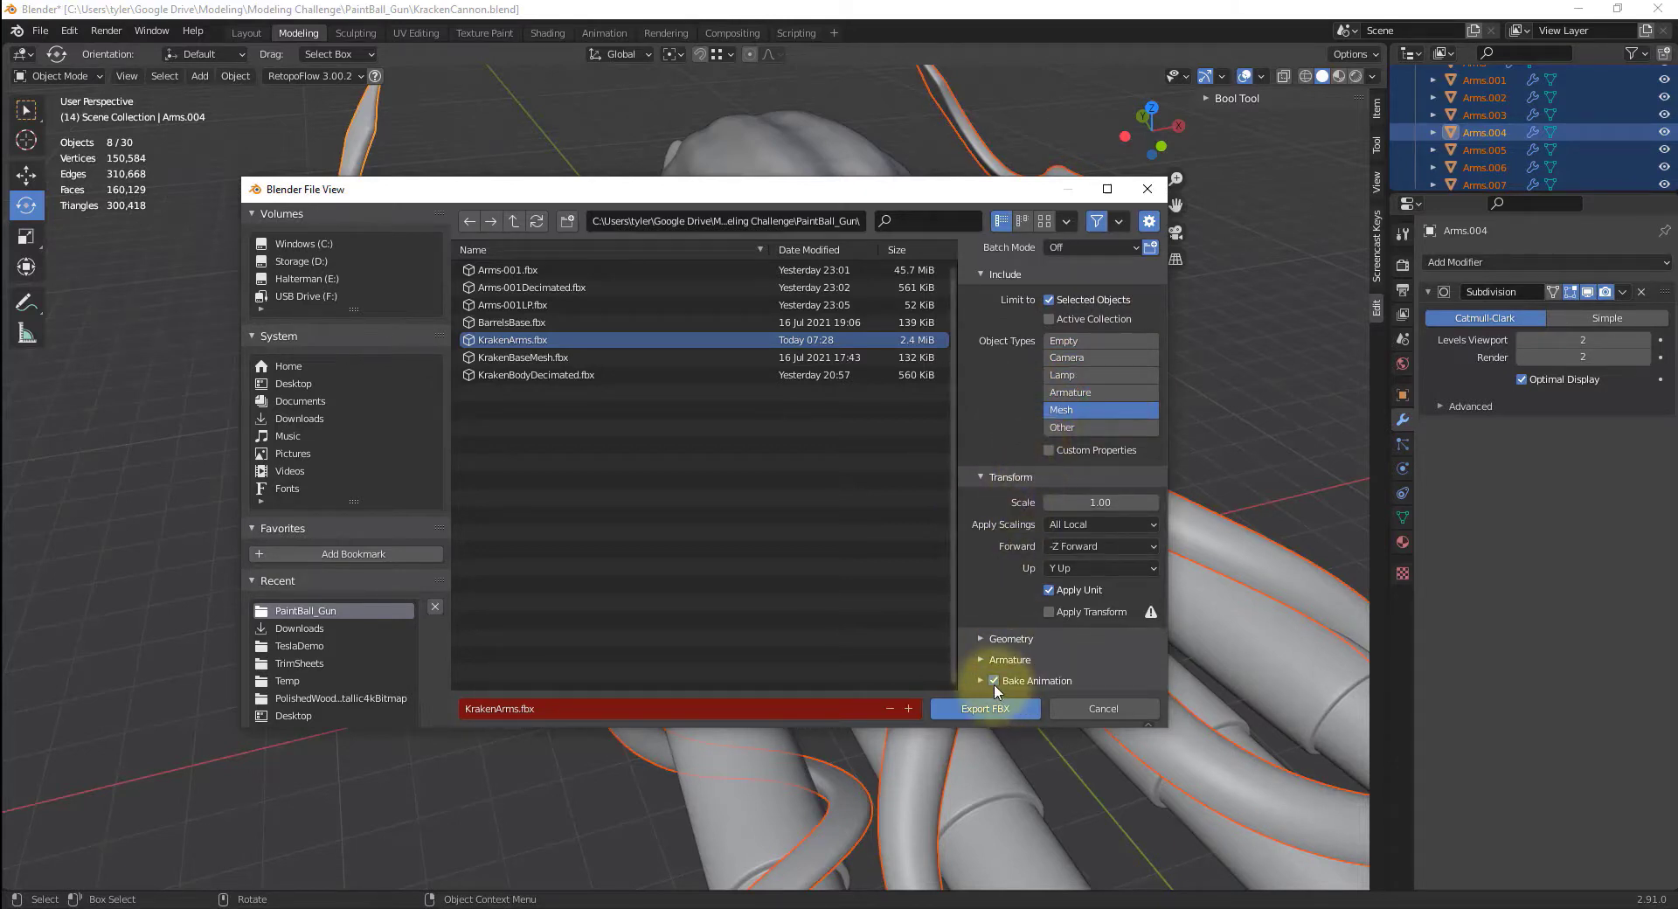
click(996, 639)
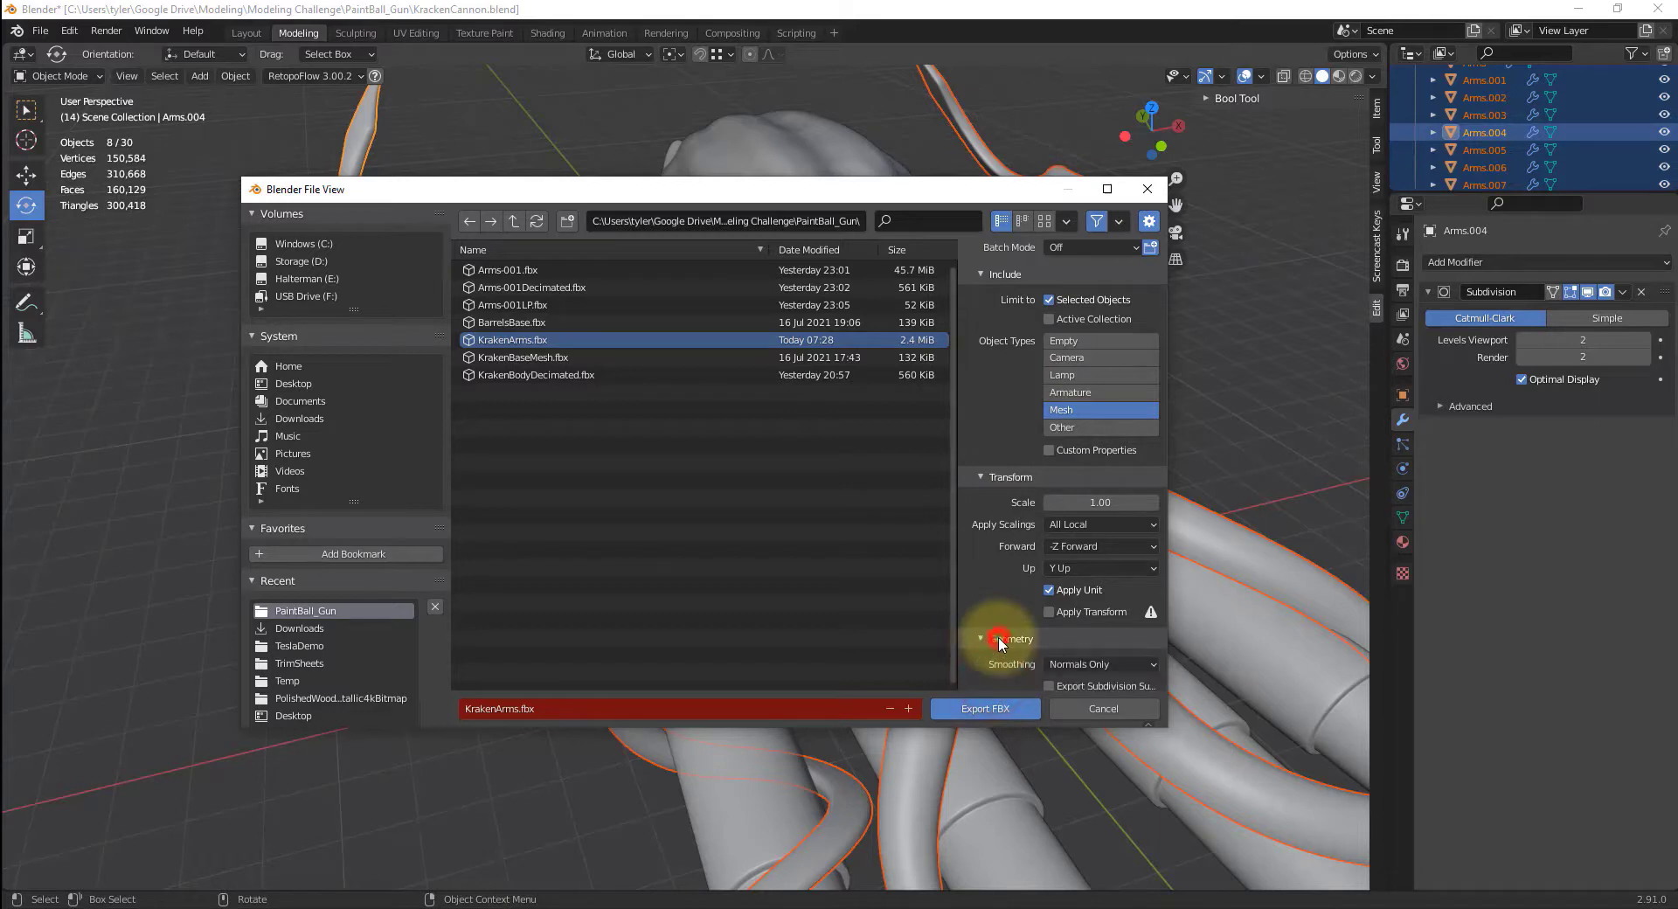
scroll(1022, 559, down, 5)
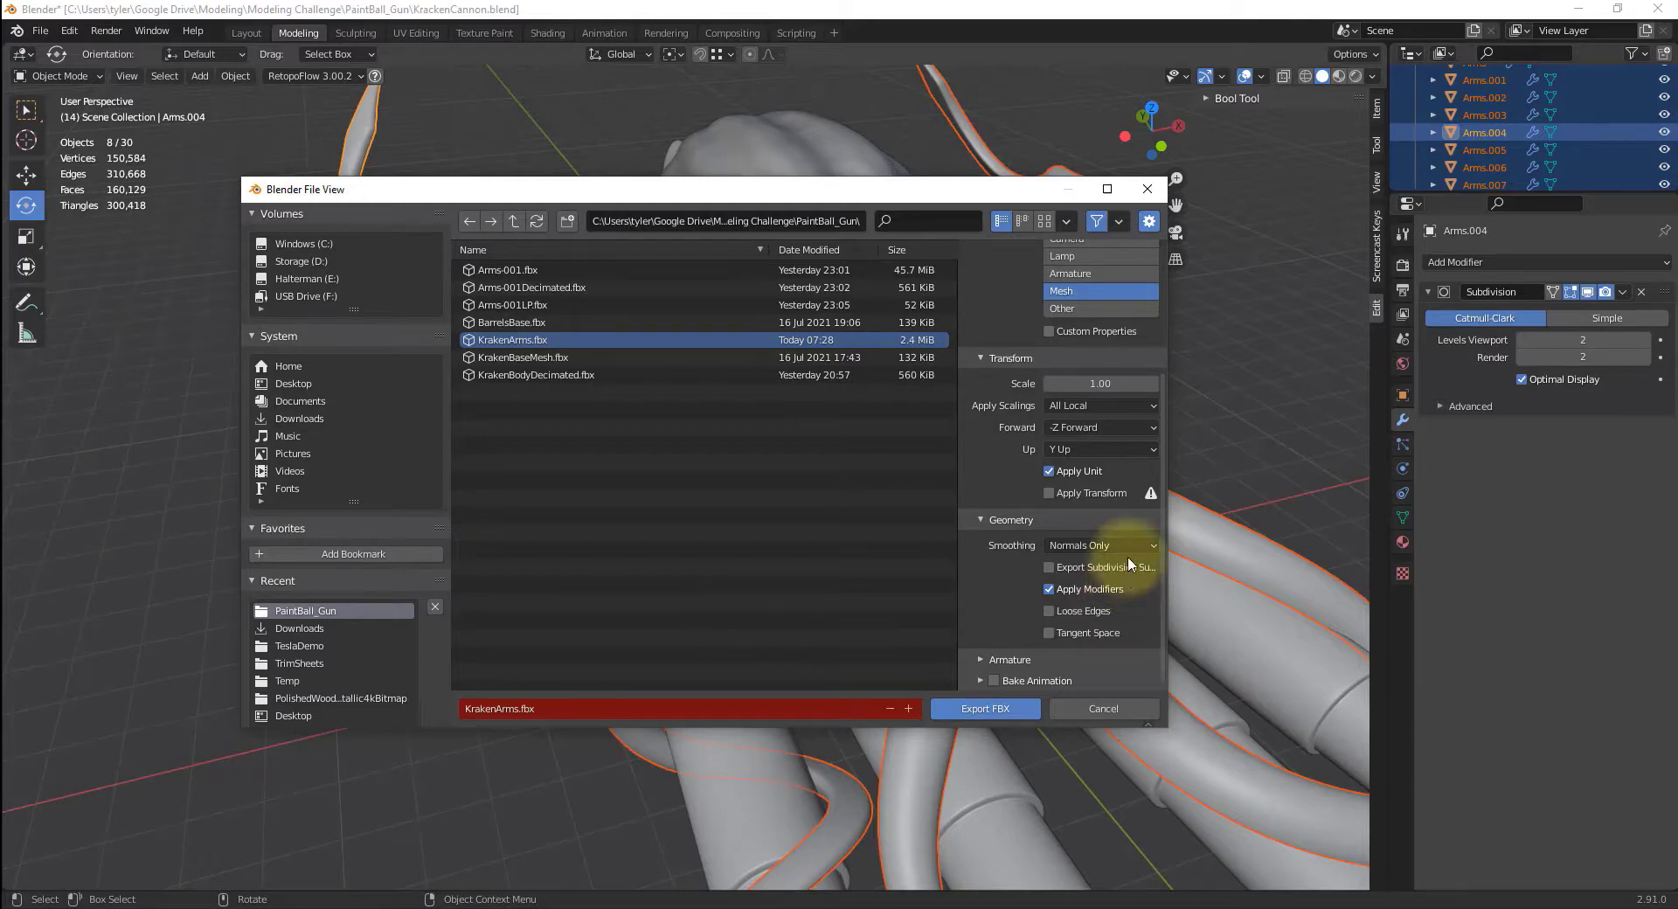
click(971, 715)
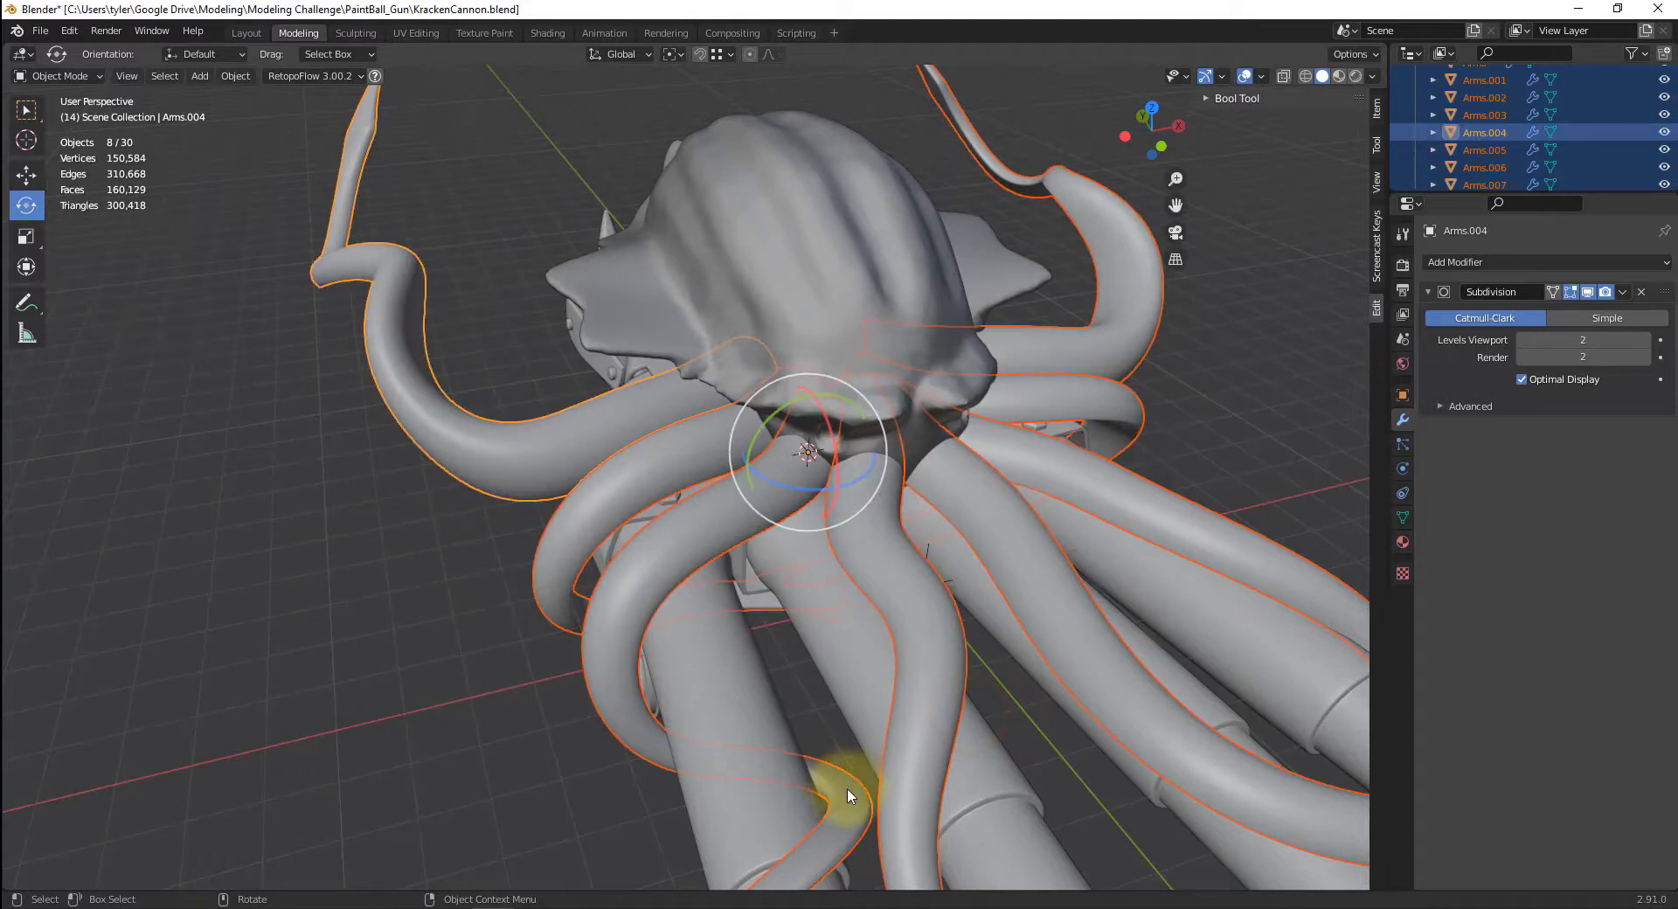
- Switch to ZBrush and import the KrakenArms FBX file
mouse_move(535, 905)
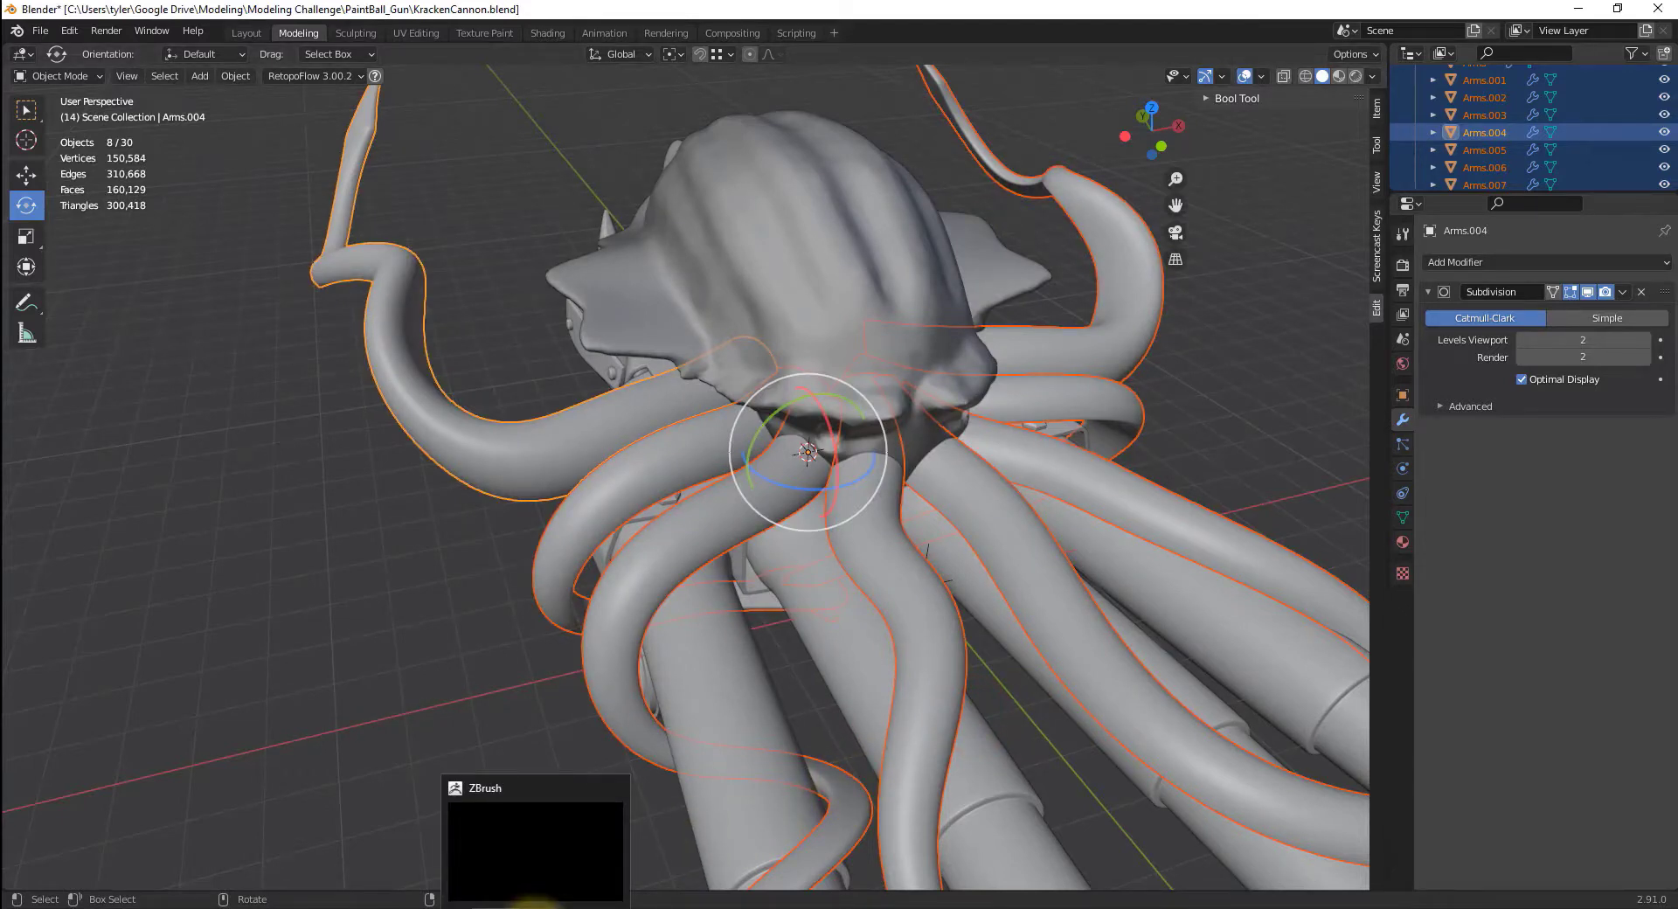
click(534, 903)
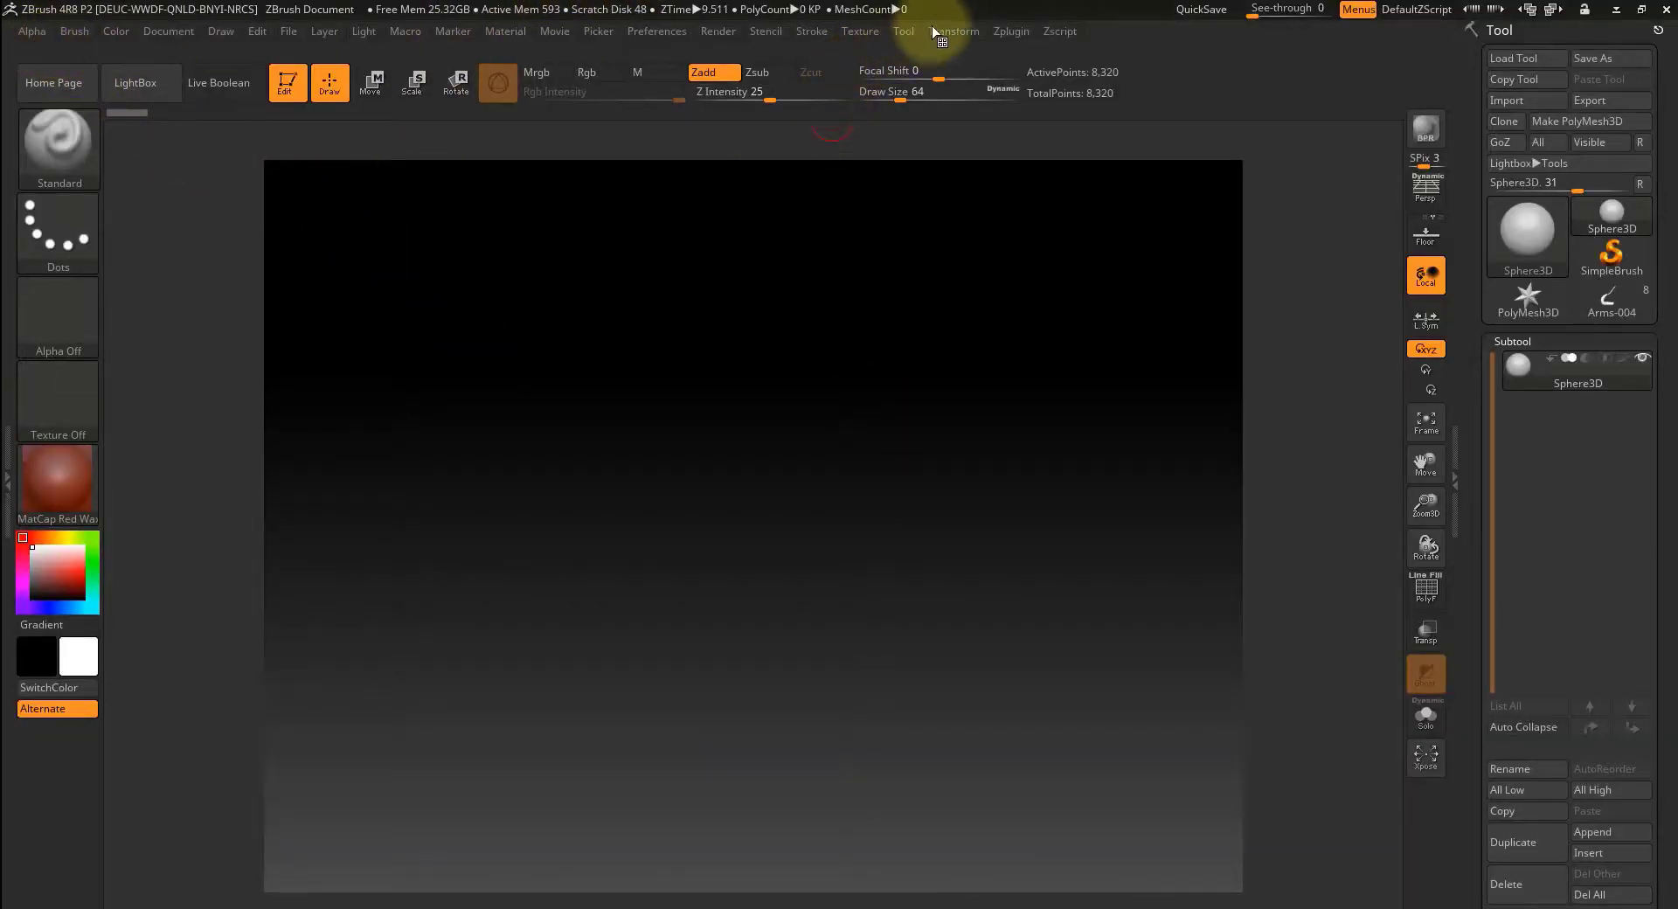
click(1008, 34)
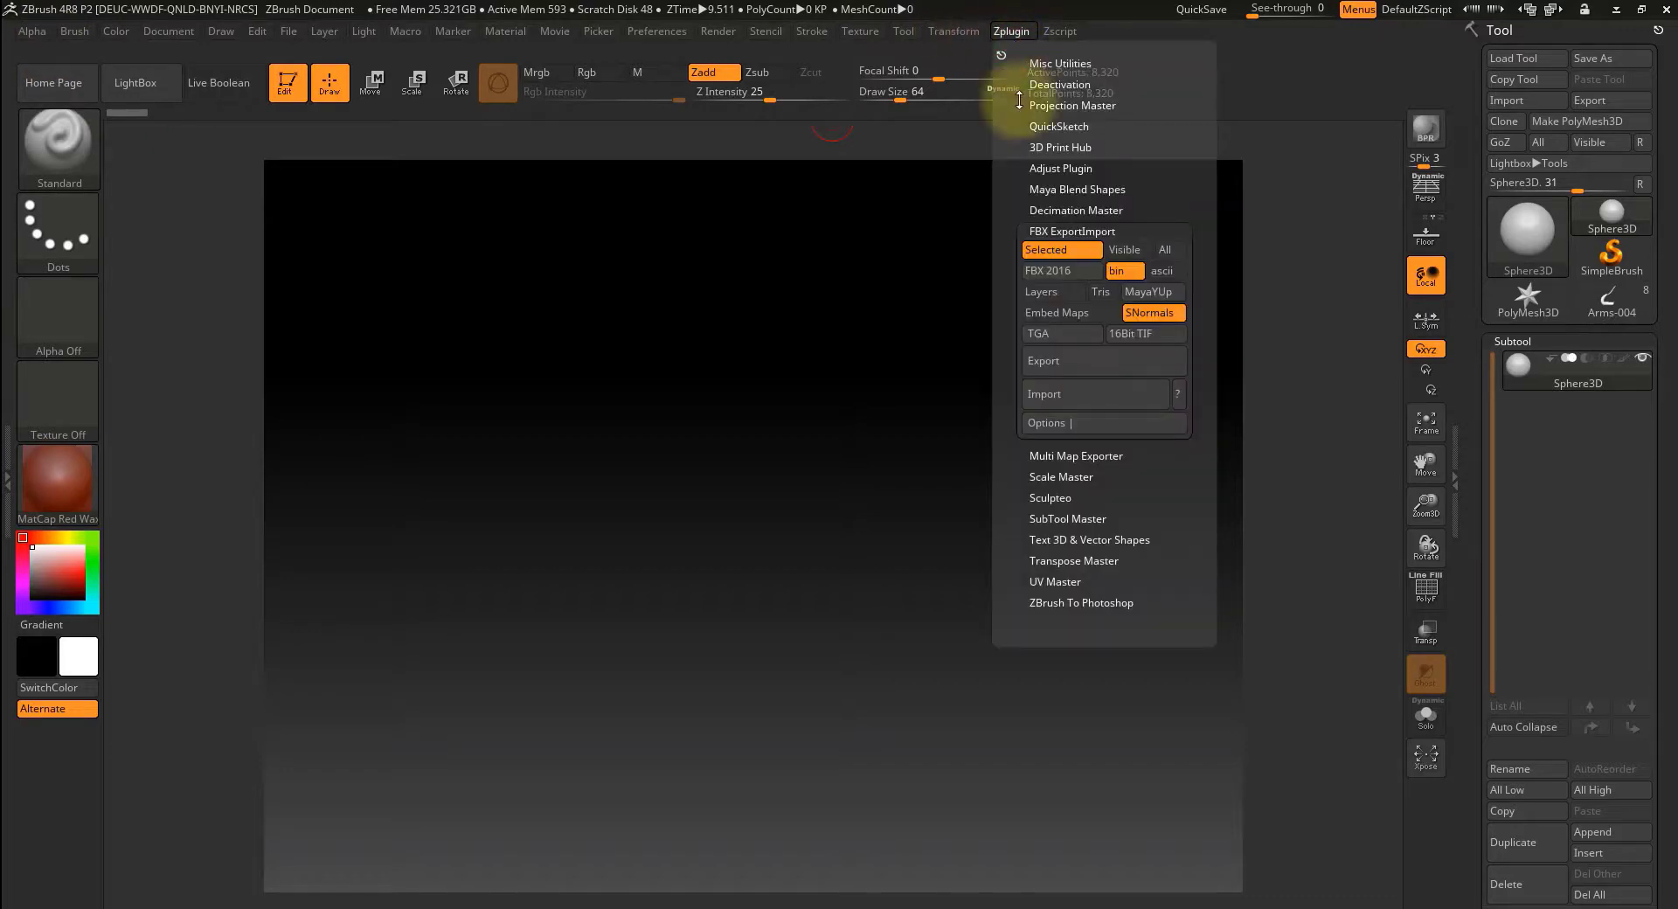
click(1046, 405)
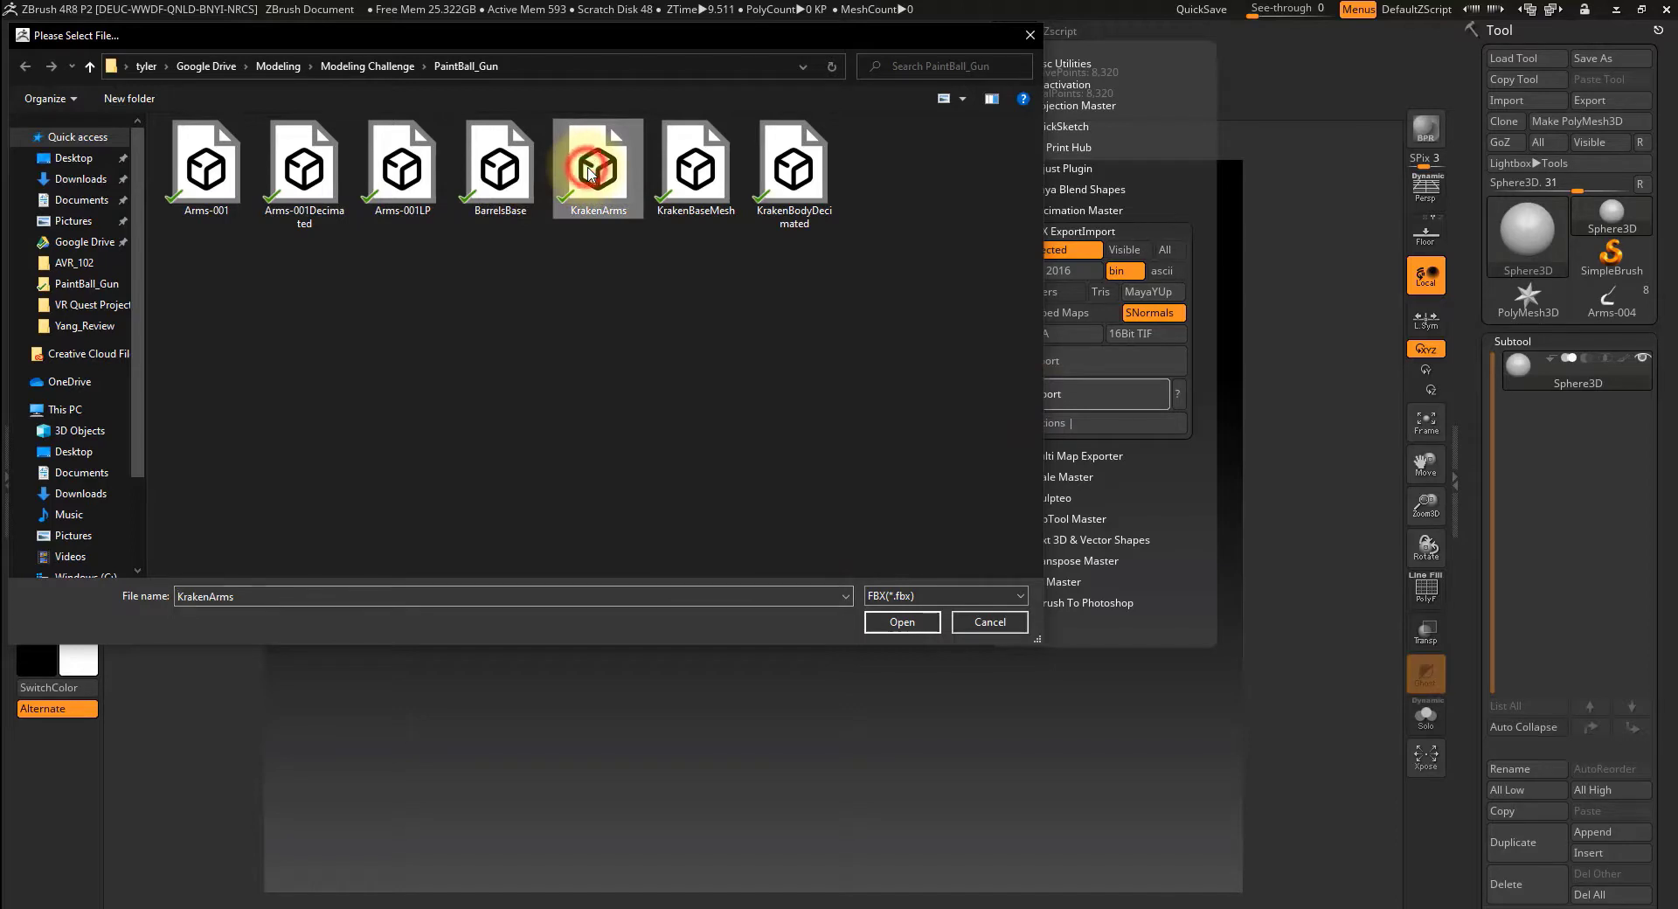
click(902, 621)
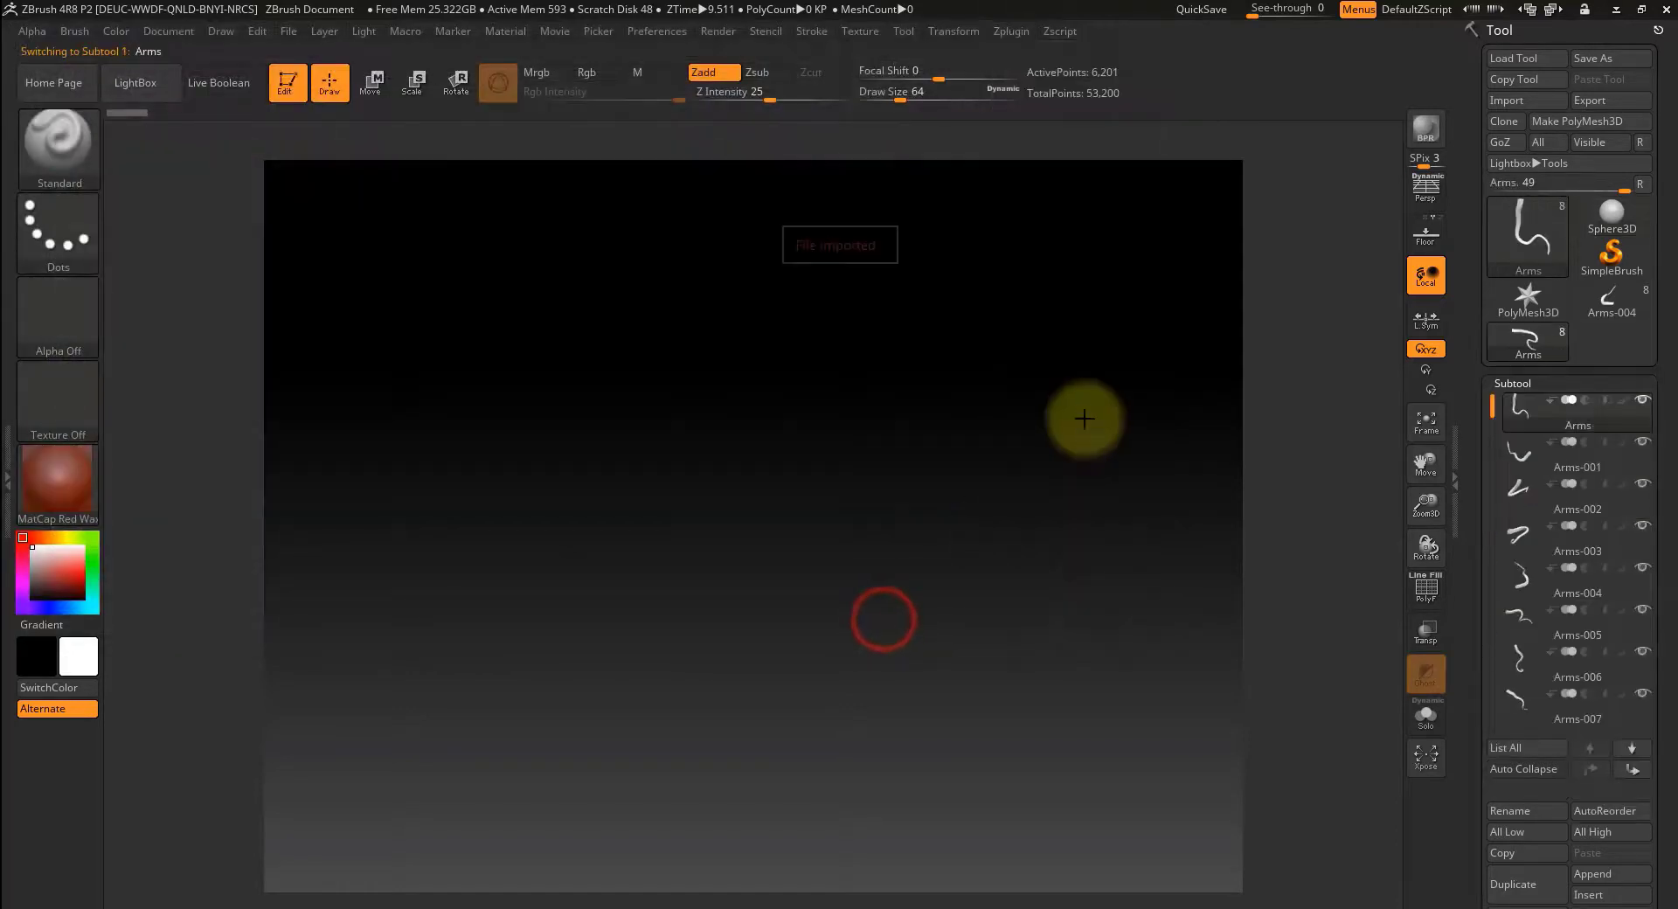
- Leave Edit mode, draw the imported arms onto the empty canvas, and turn Edit mode back on
click(758, 497)
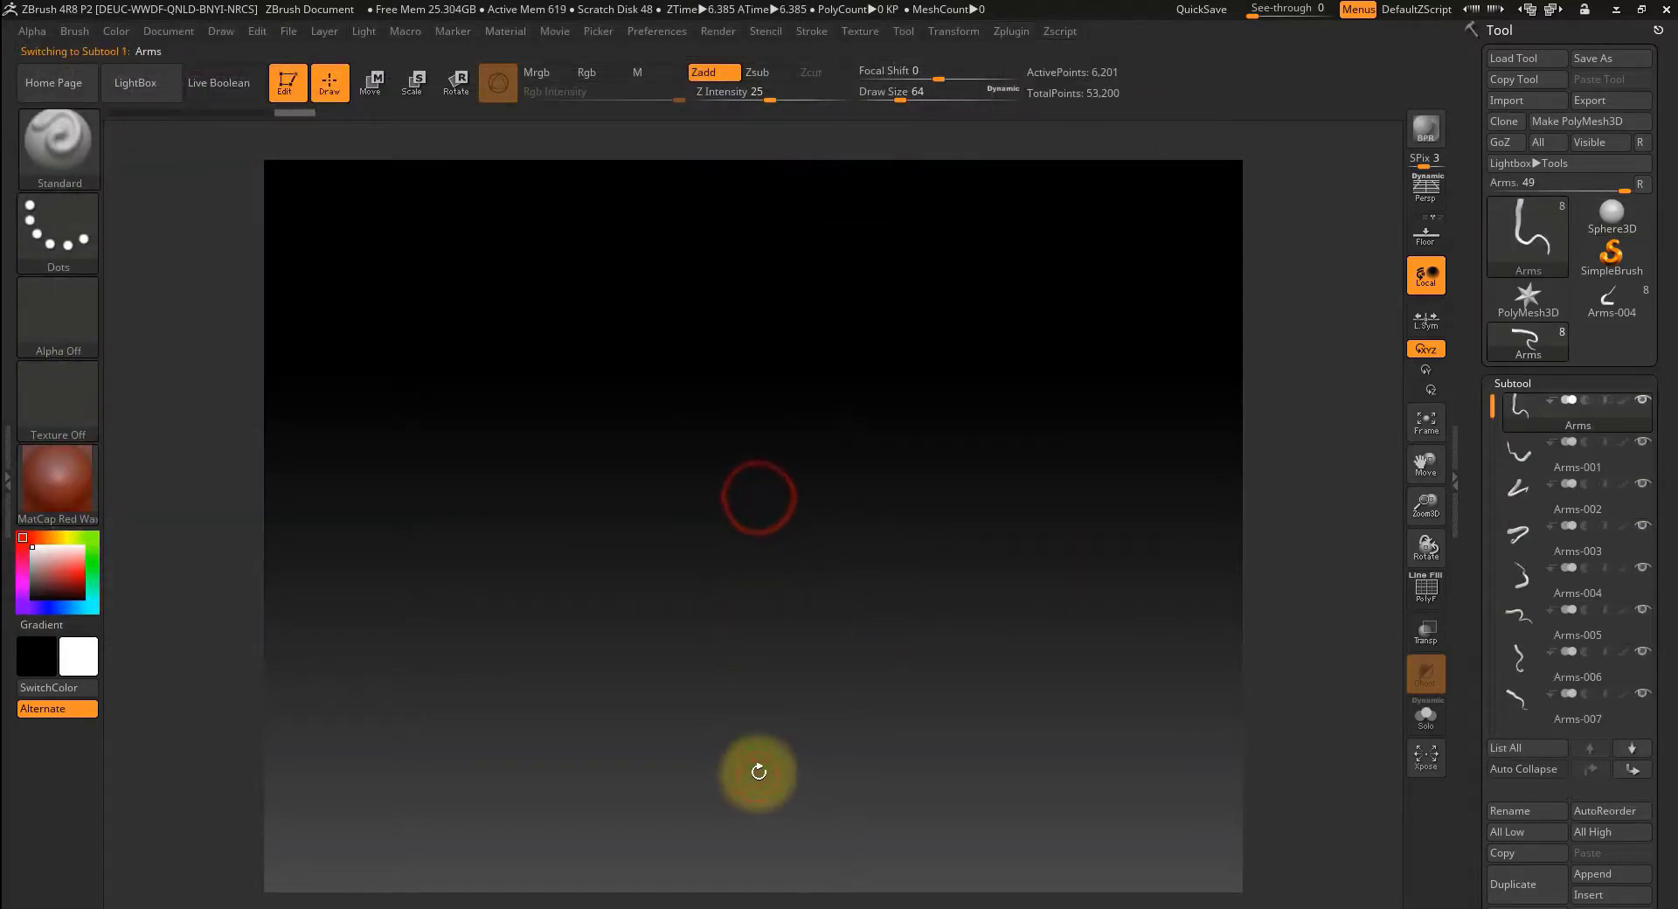
click(753, 308)
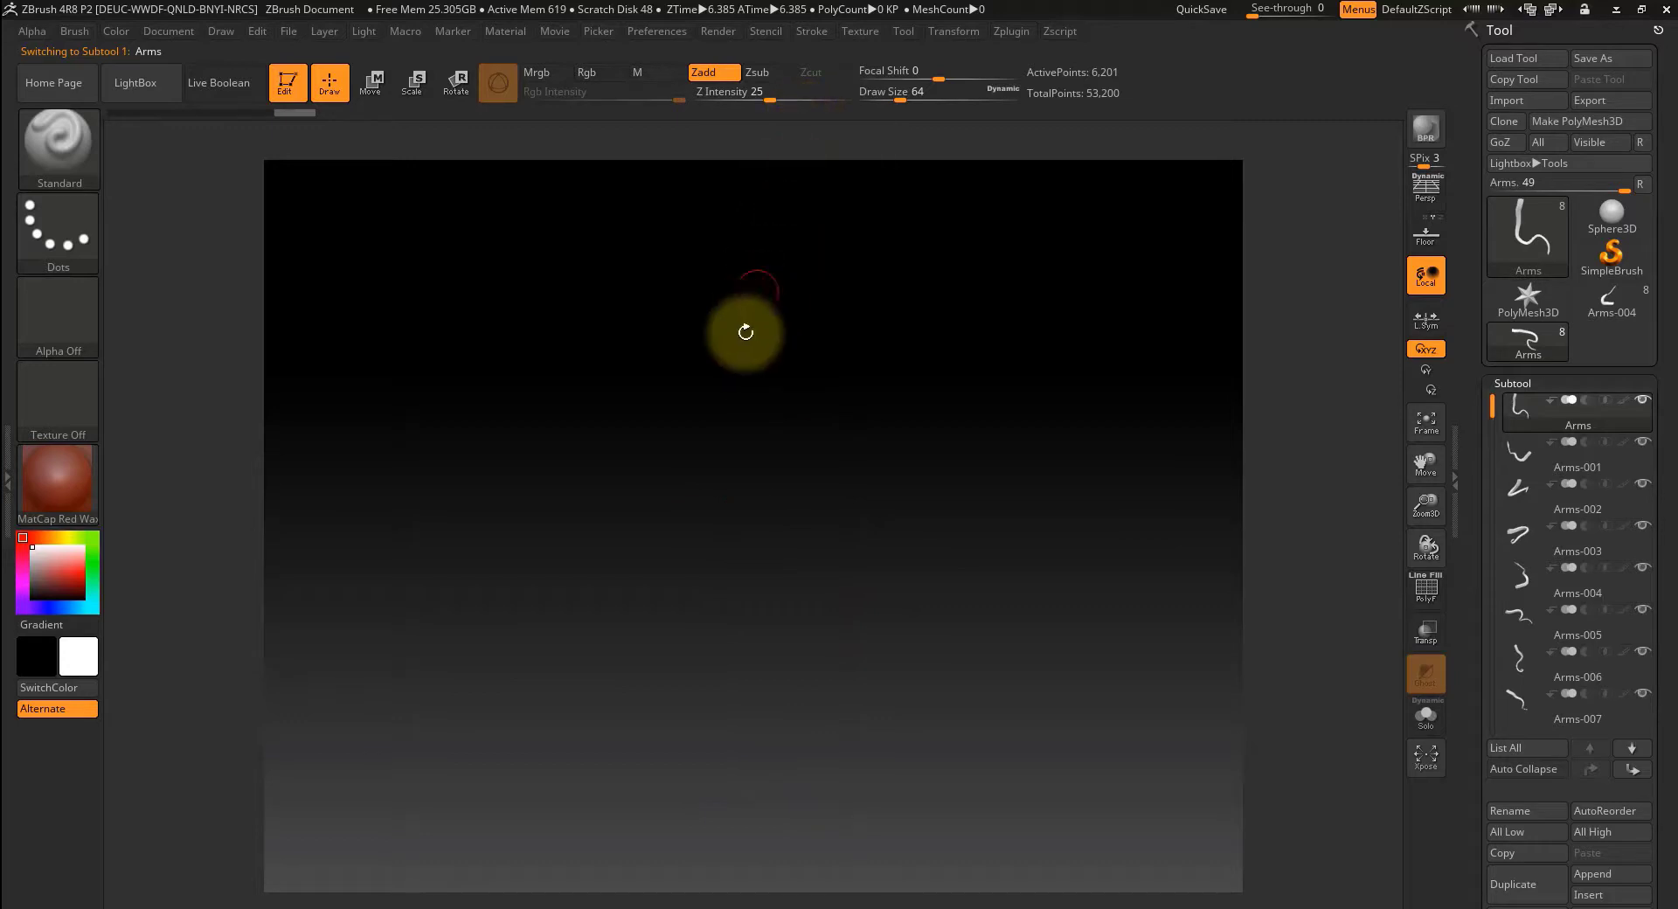
click(702, 453)
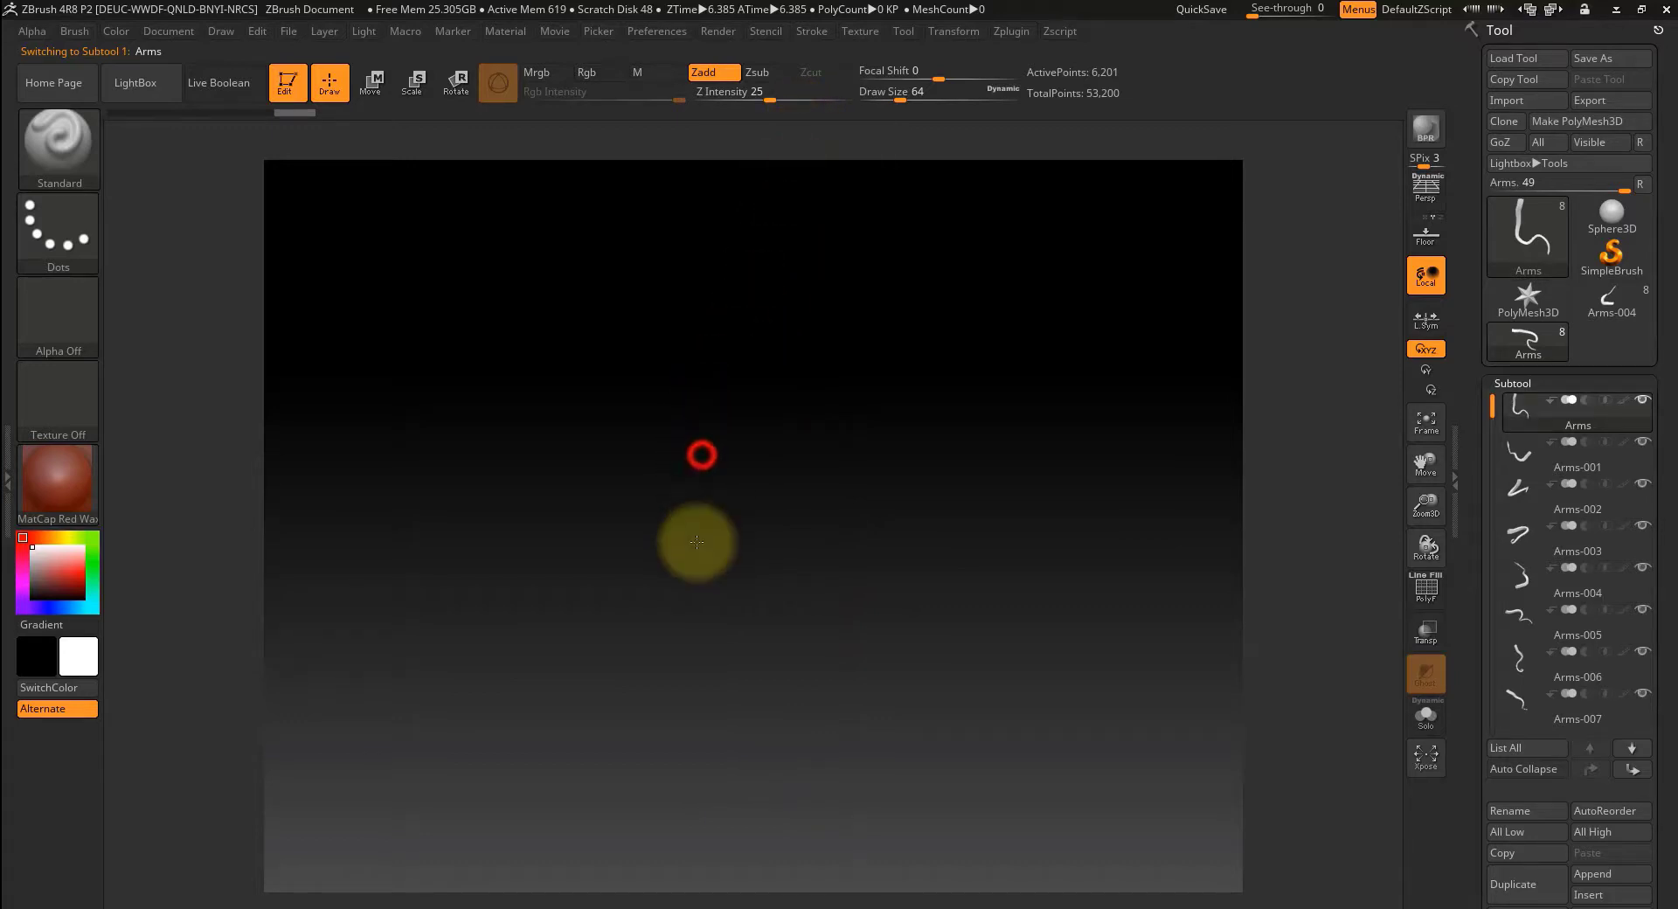
click(294, 83)
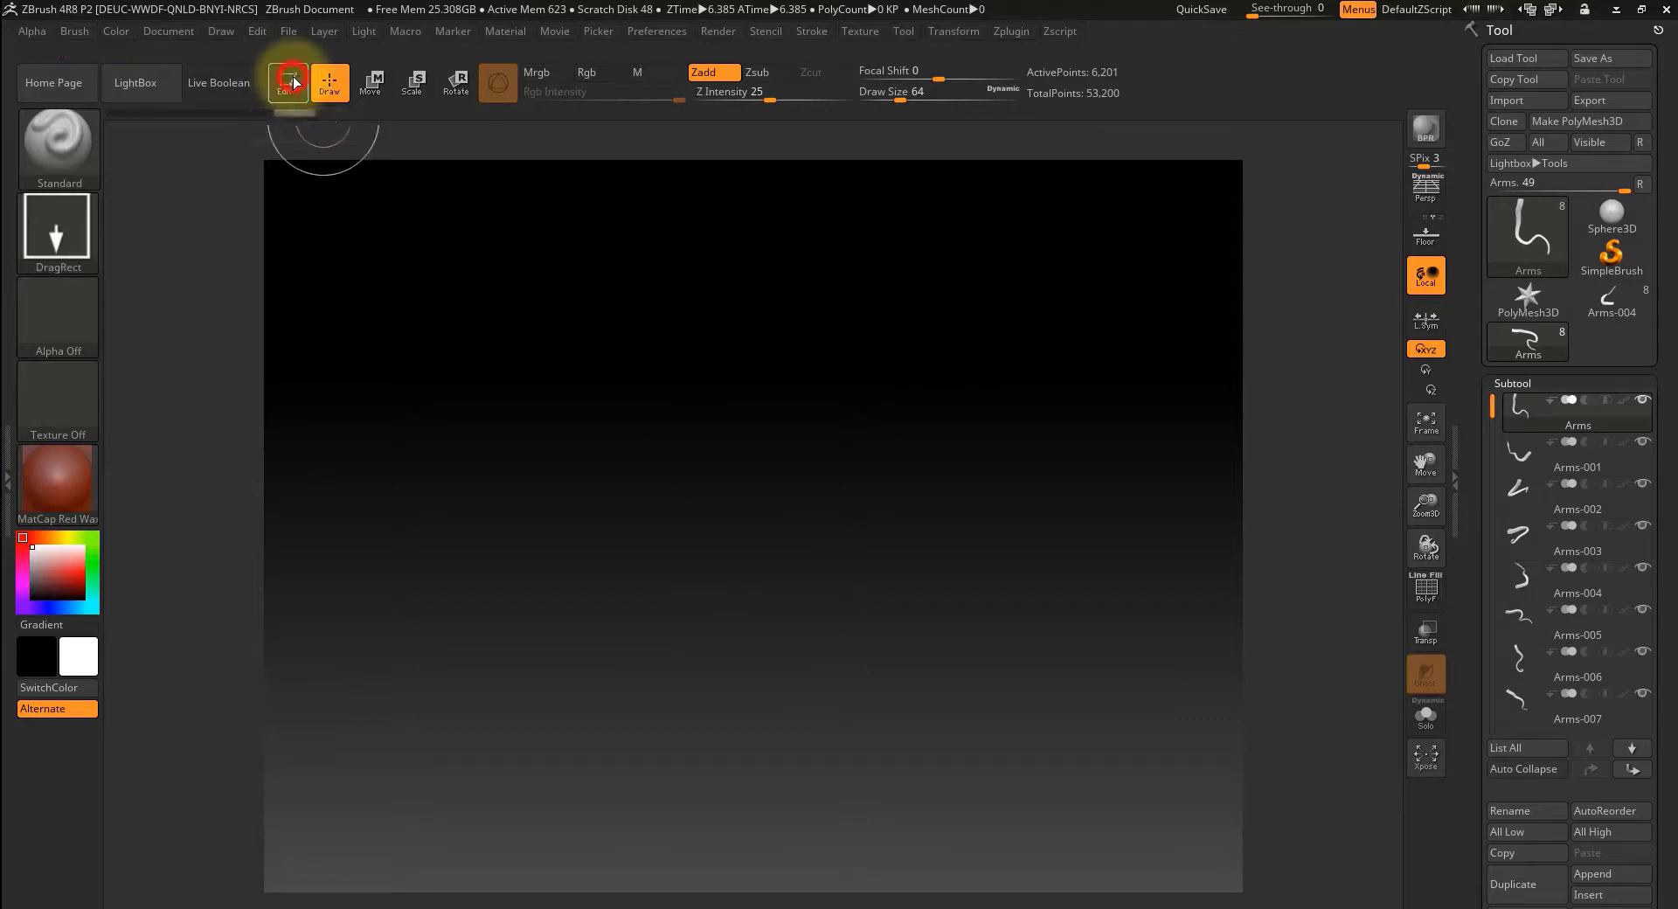
drag(762, 441, 793, 739)
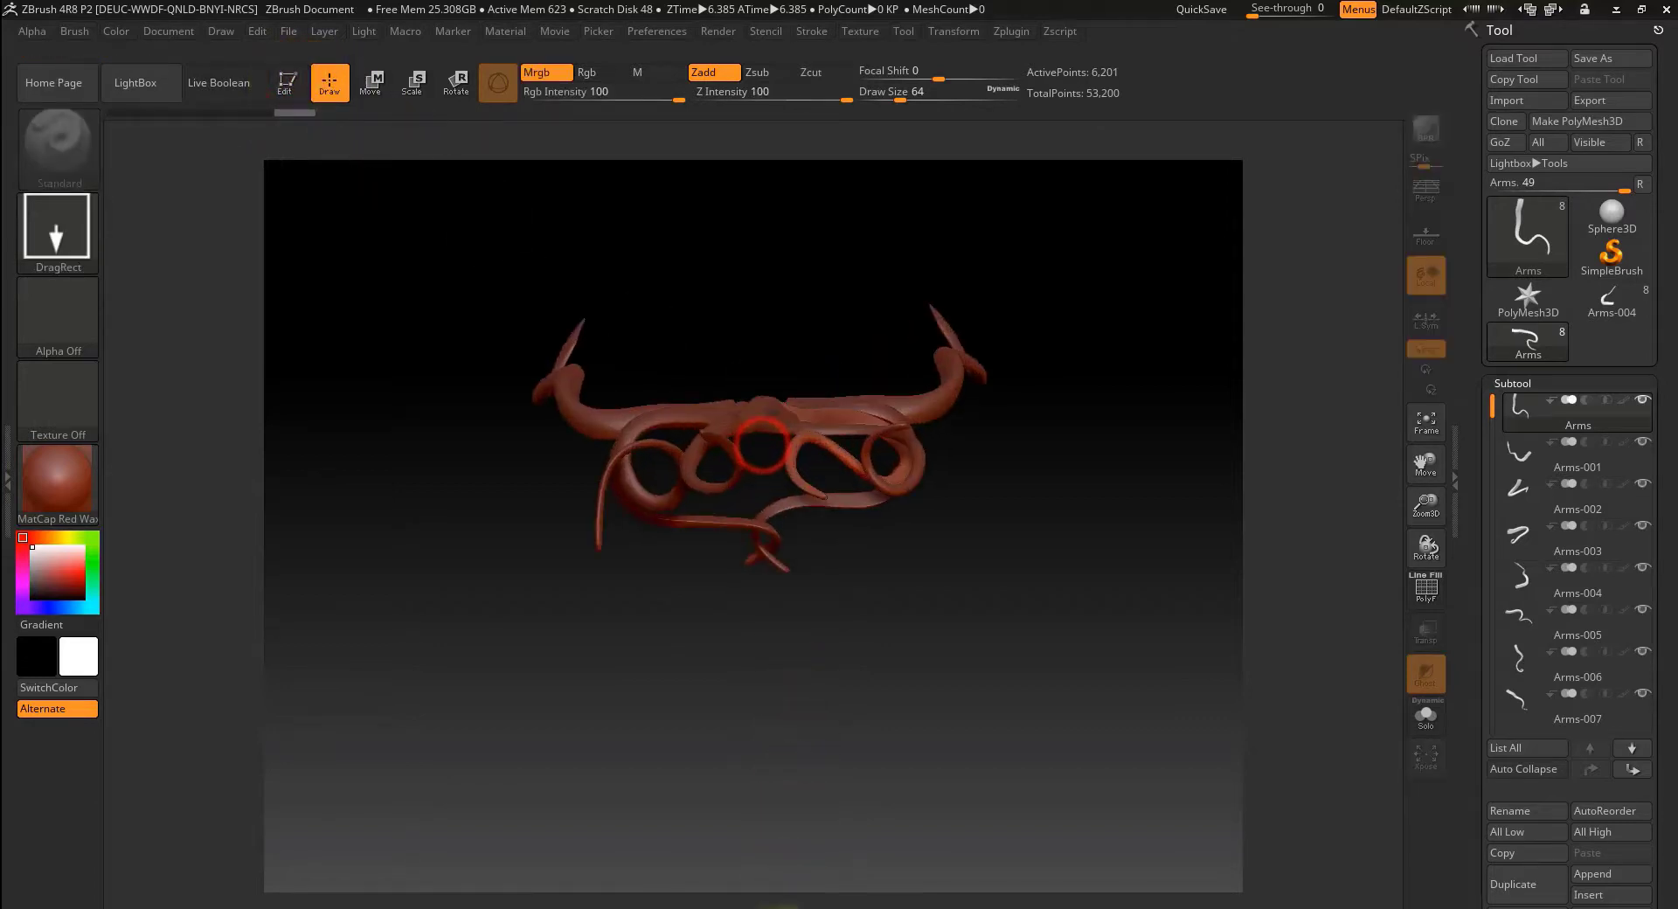
click(288, 83)
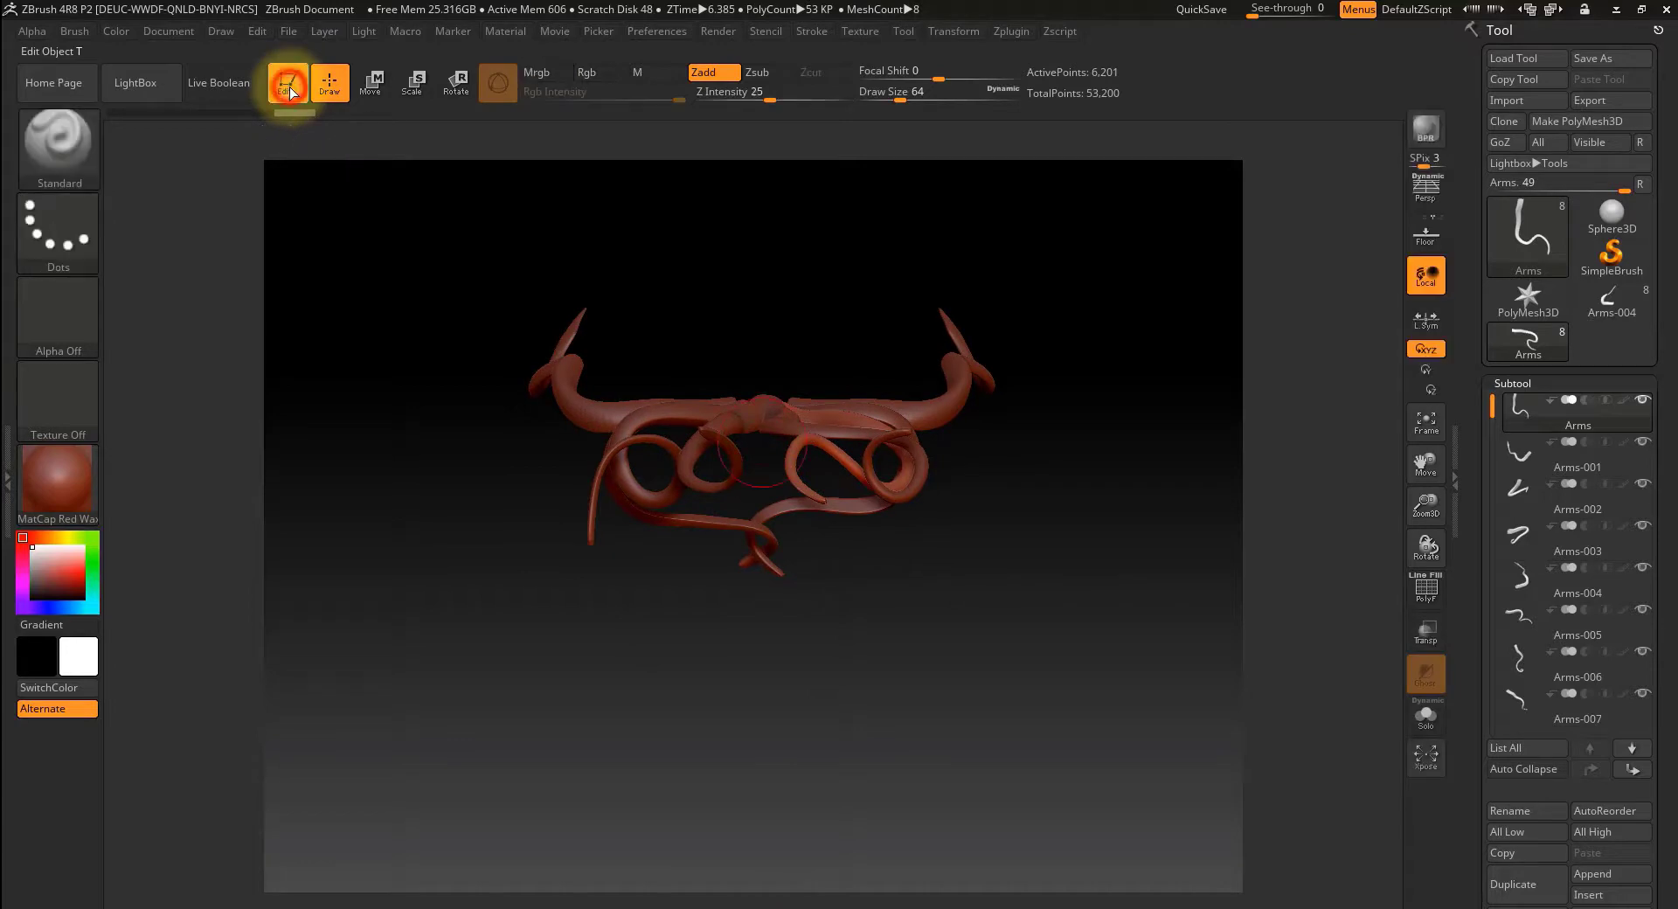
- Make the long club tentacle Arms-001 the active subtool
click(860, 632)
drag(861, 632, 1114, 770)
alt+drag(977, 638, 1103, 722)
drag(1165, 487, 888, 550)
alt+click(872, 532)
drag(1022, 644, 1041, 675)
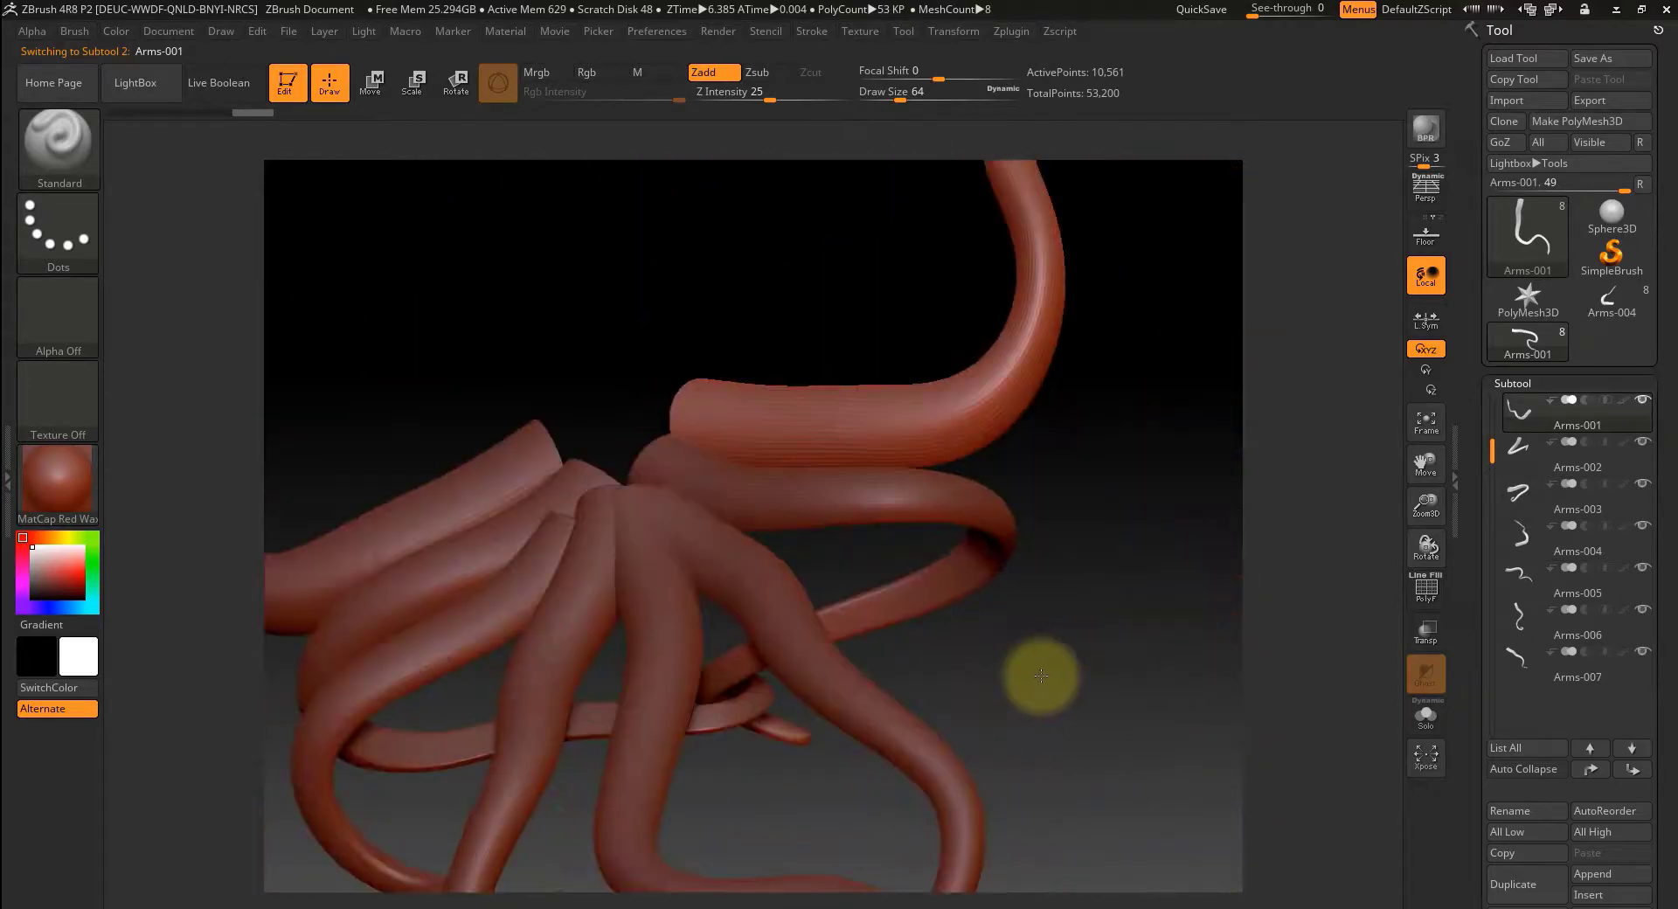
- Subdivide the Arms-001 tentacle twice and delete its lower subdivision levels
drag(1133, 613, 1072, 526)
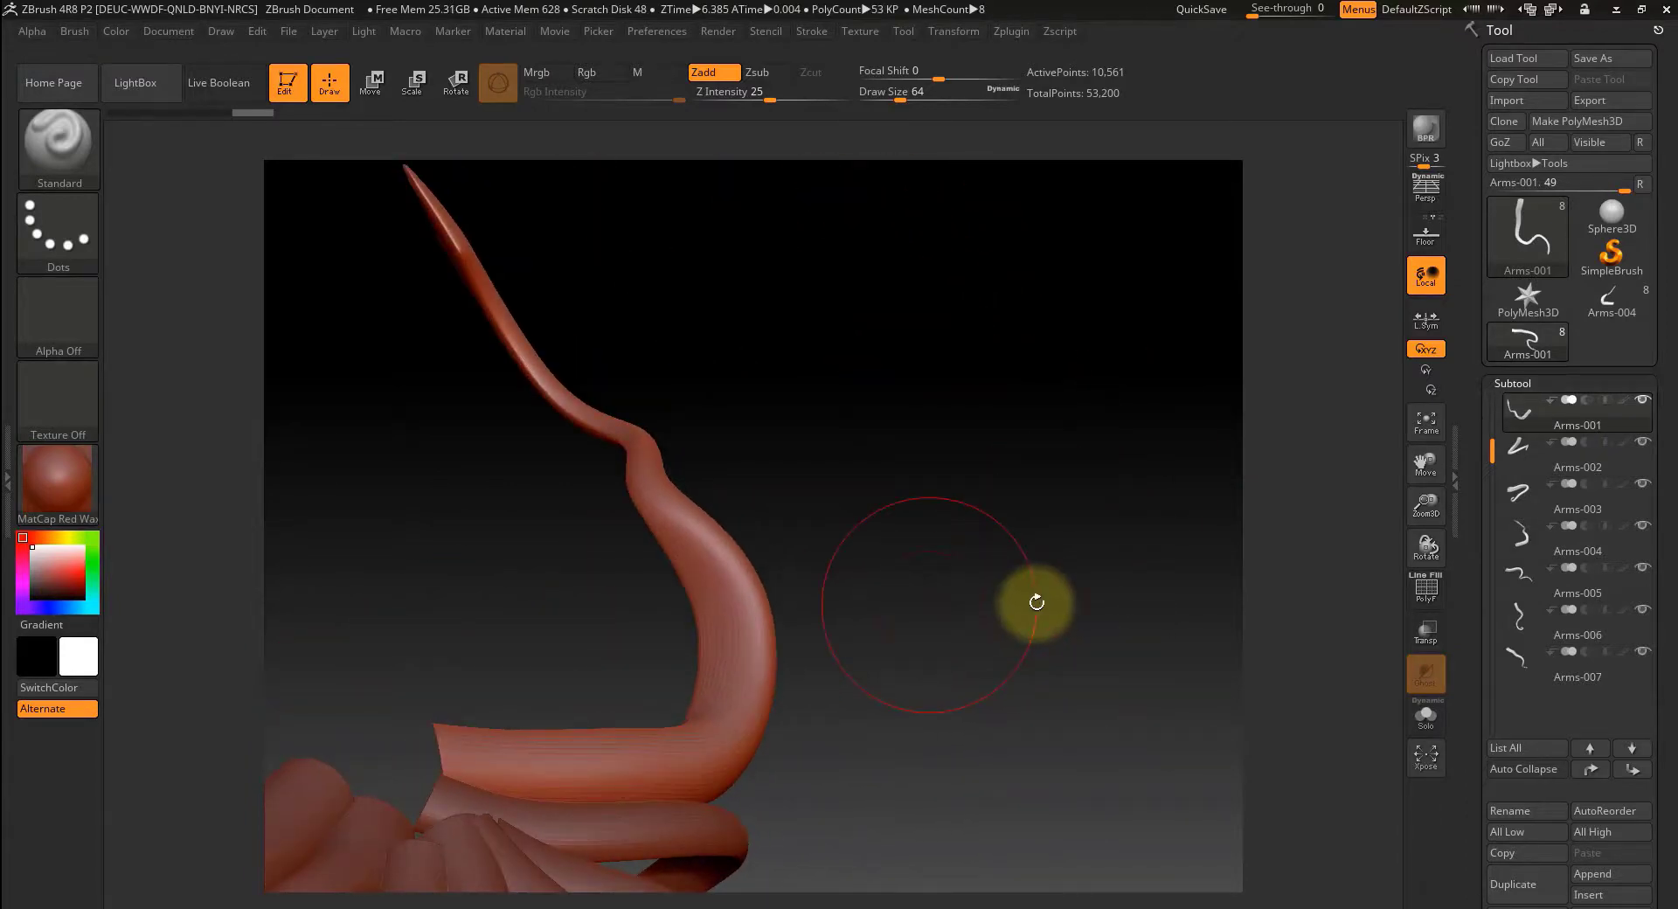
click(1424, 592)
drag(1164, 655, 869, 648)
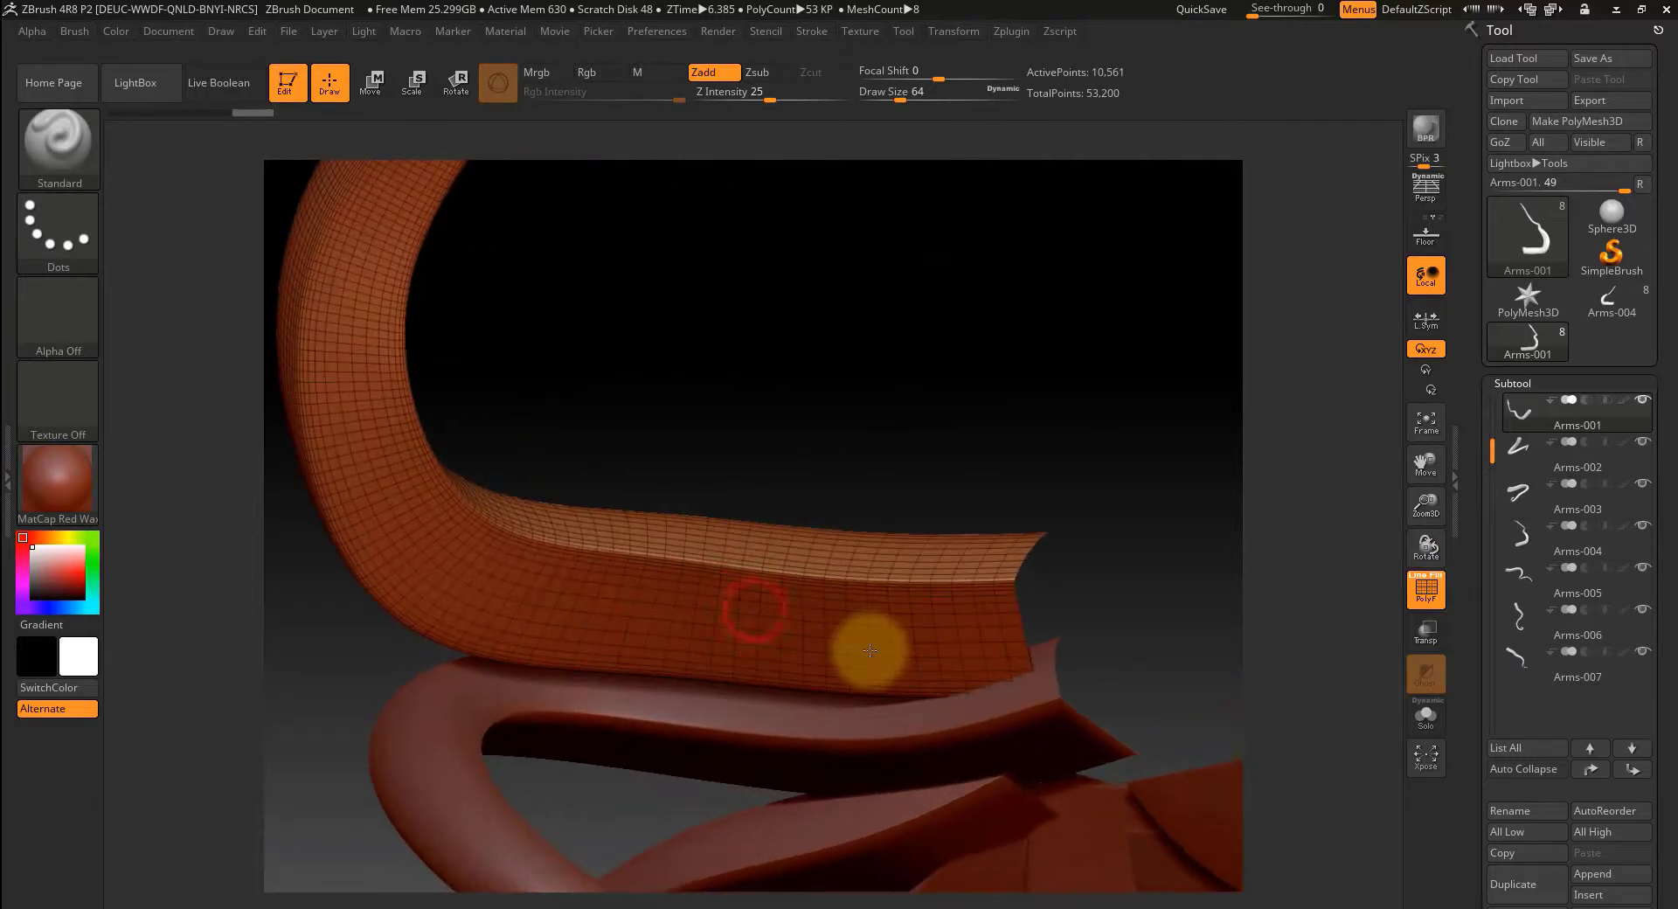
click(1425, 588)
click(1518, 384)
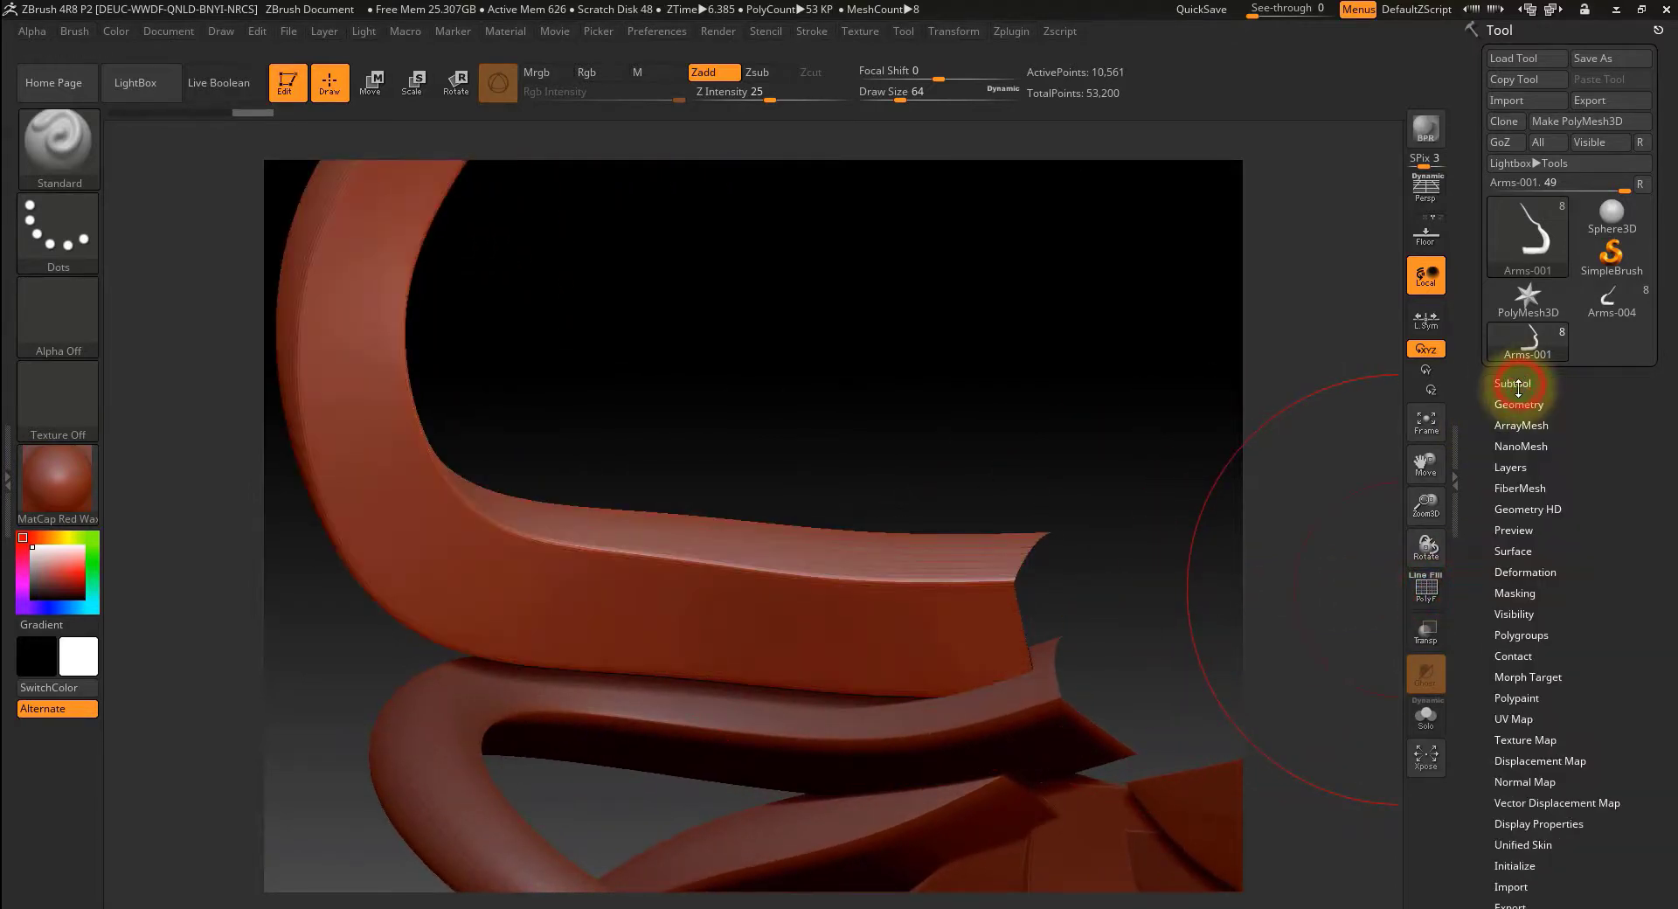
click(1515, 403)
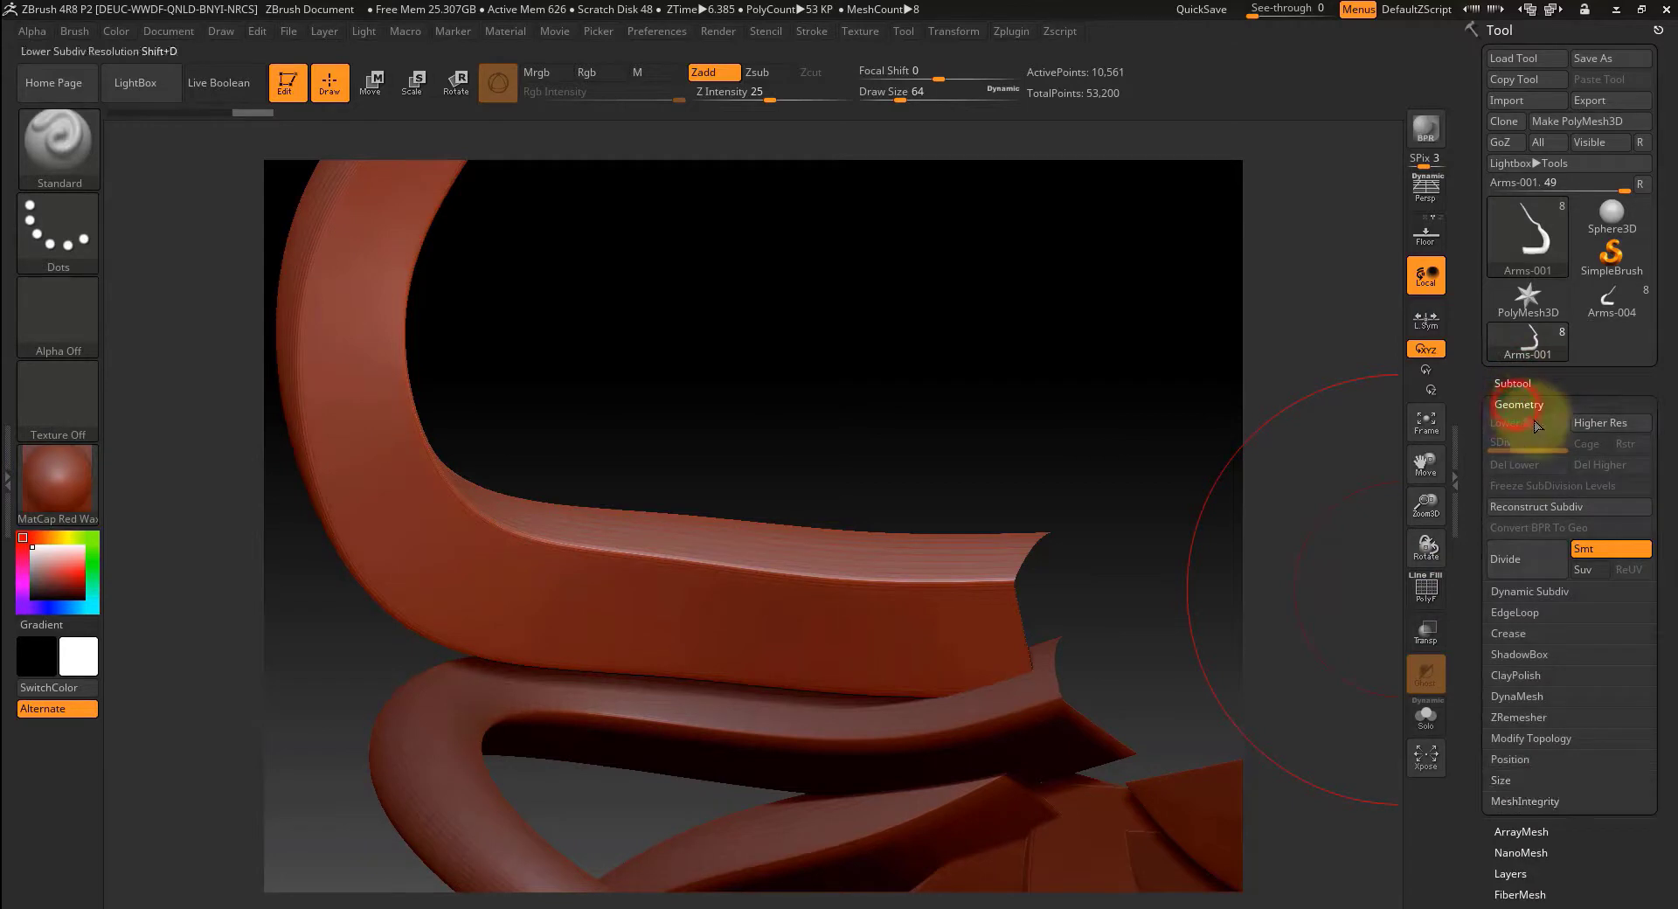
click(1531, 557)
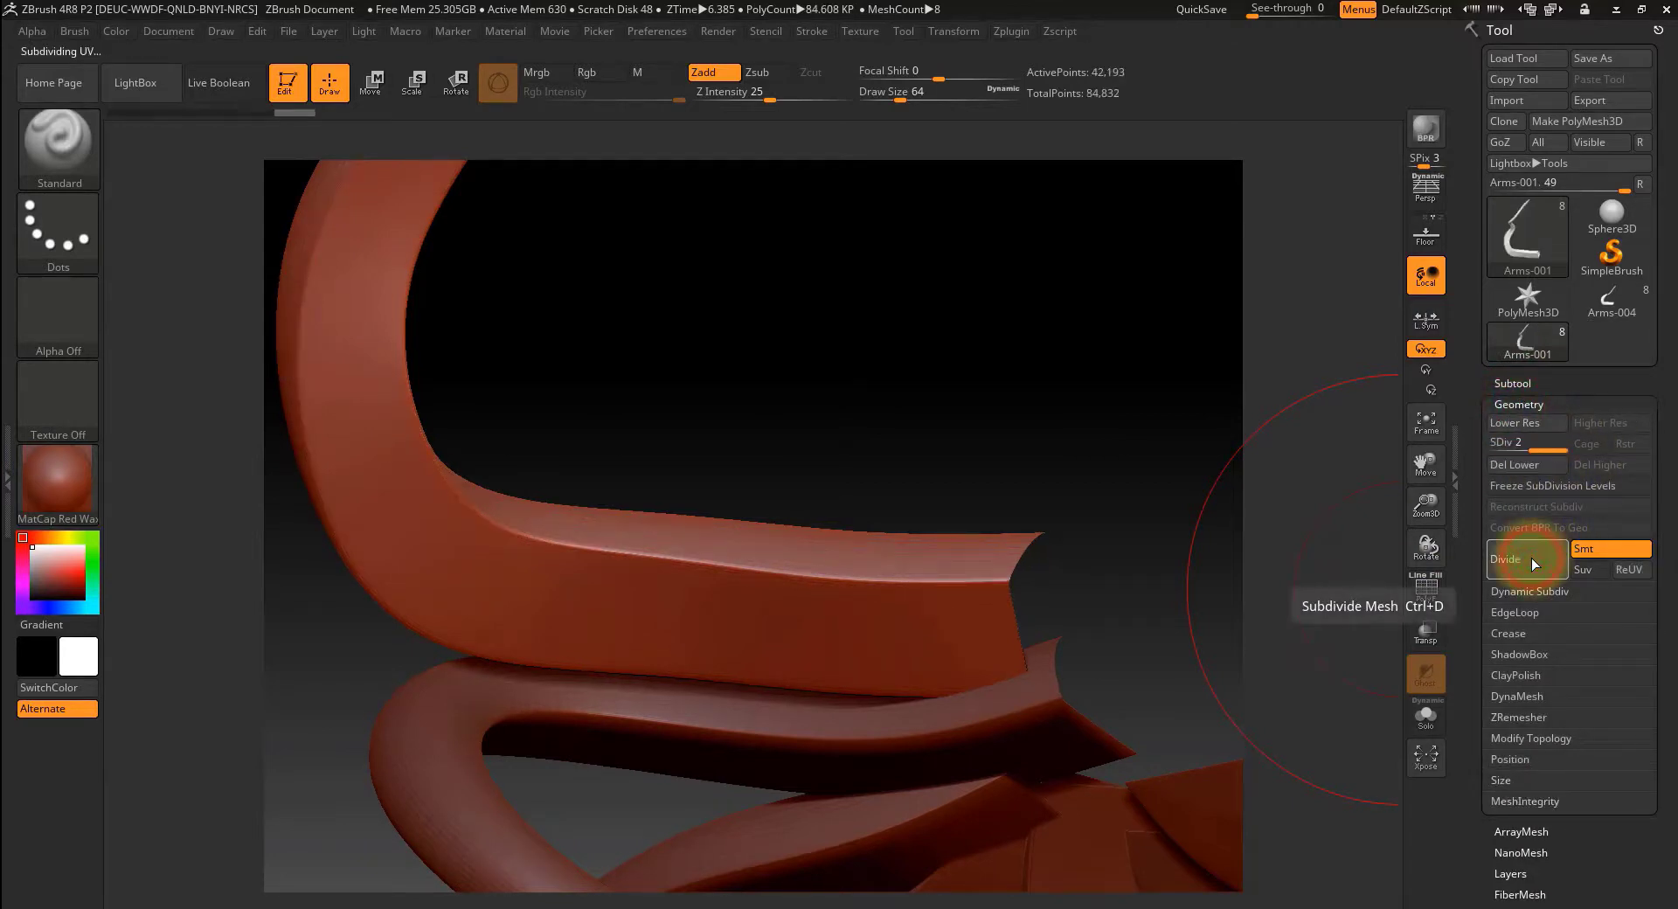
click(1531, 560)
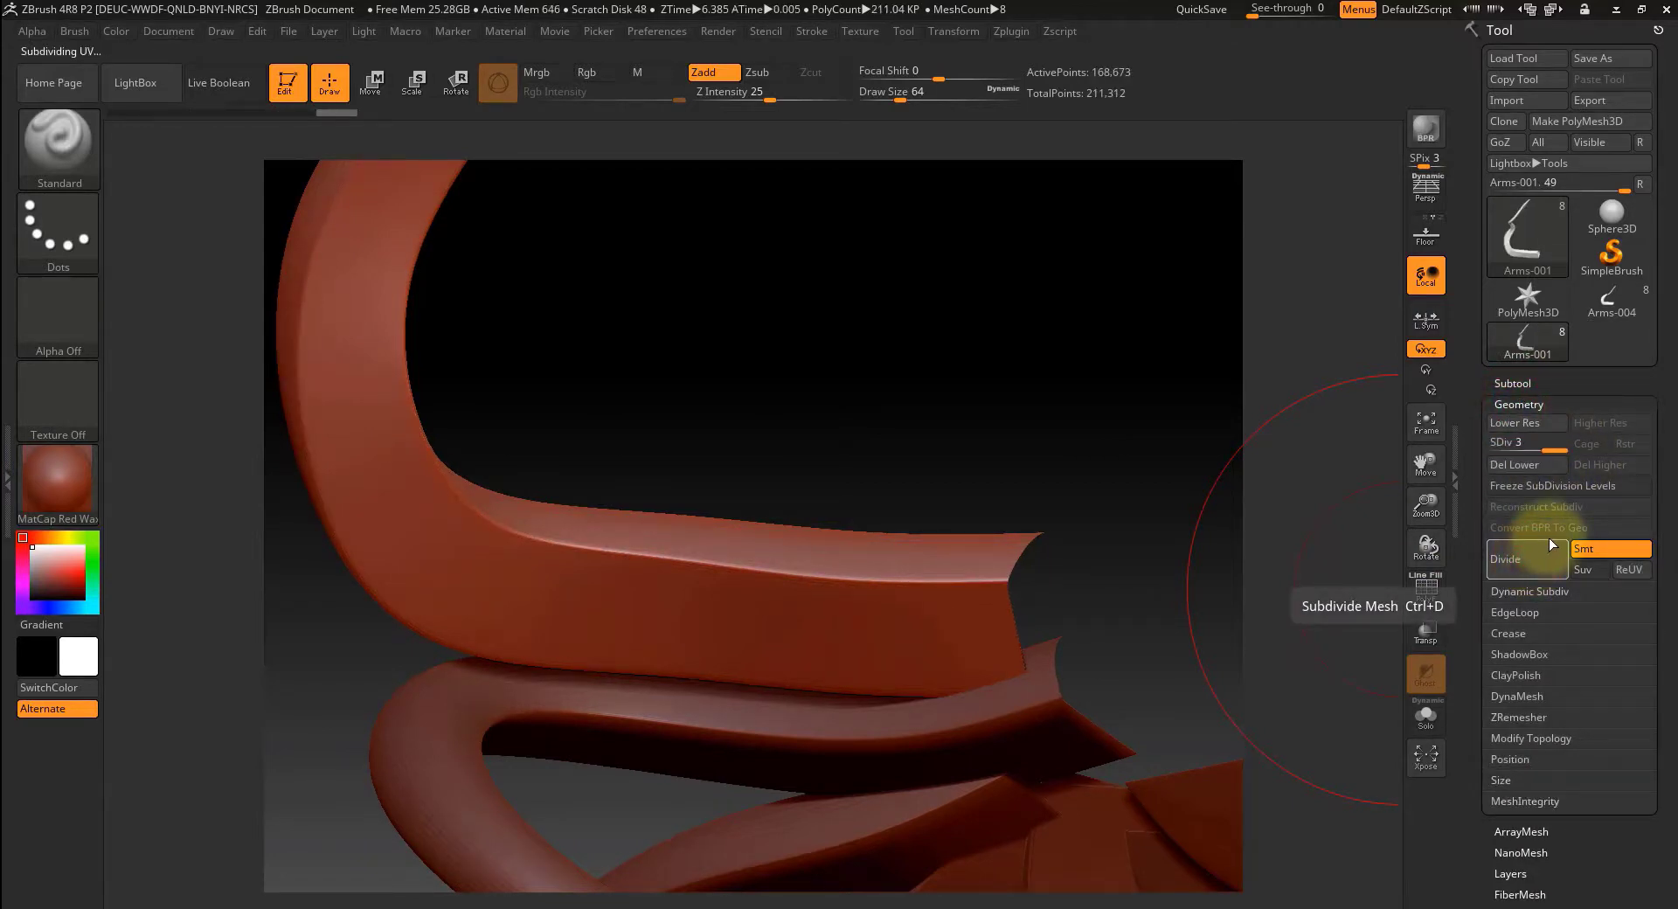
click(1545, 470)
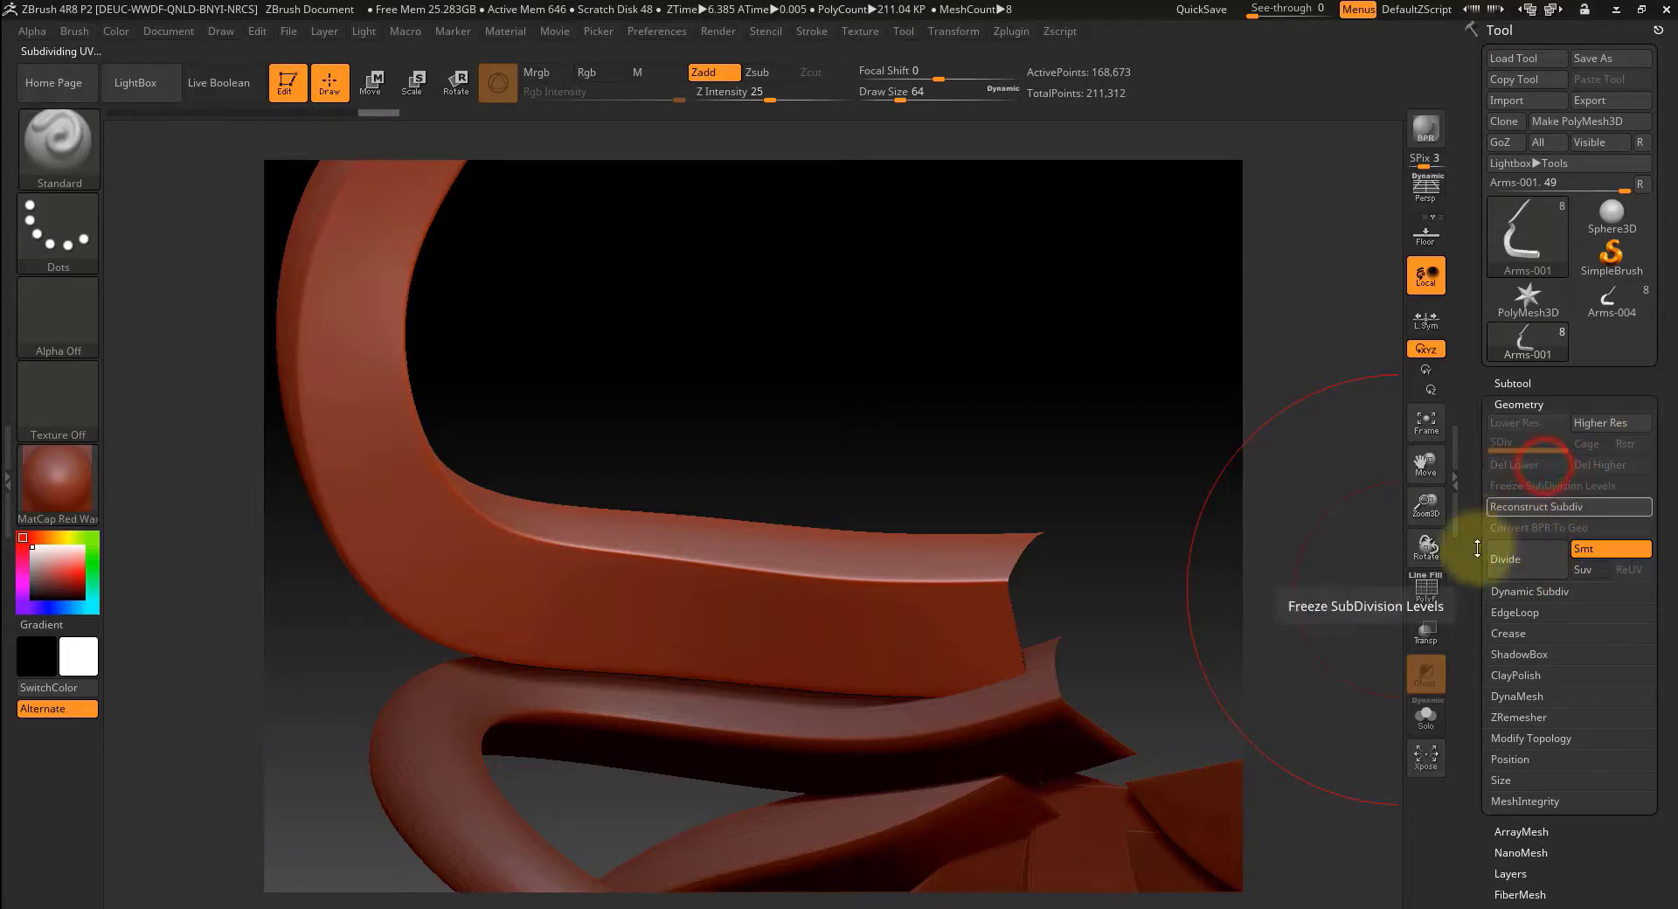
- Remesh the Arms-001 tentacle with DynaMesh at a resolution of 3000
click(1425, 587)
mouse_move(699, 367)
mouse_down()
mouse_move(756, 374)
mouse_move(851, 445)
mouse_up()
mouse_move(868, 501)
mouse_down()
mouse_move(921, 535)
mouse_move(1135, 573)
mouse_up()
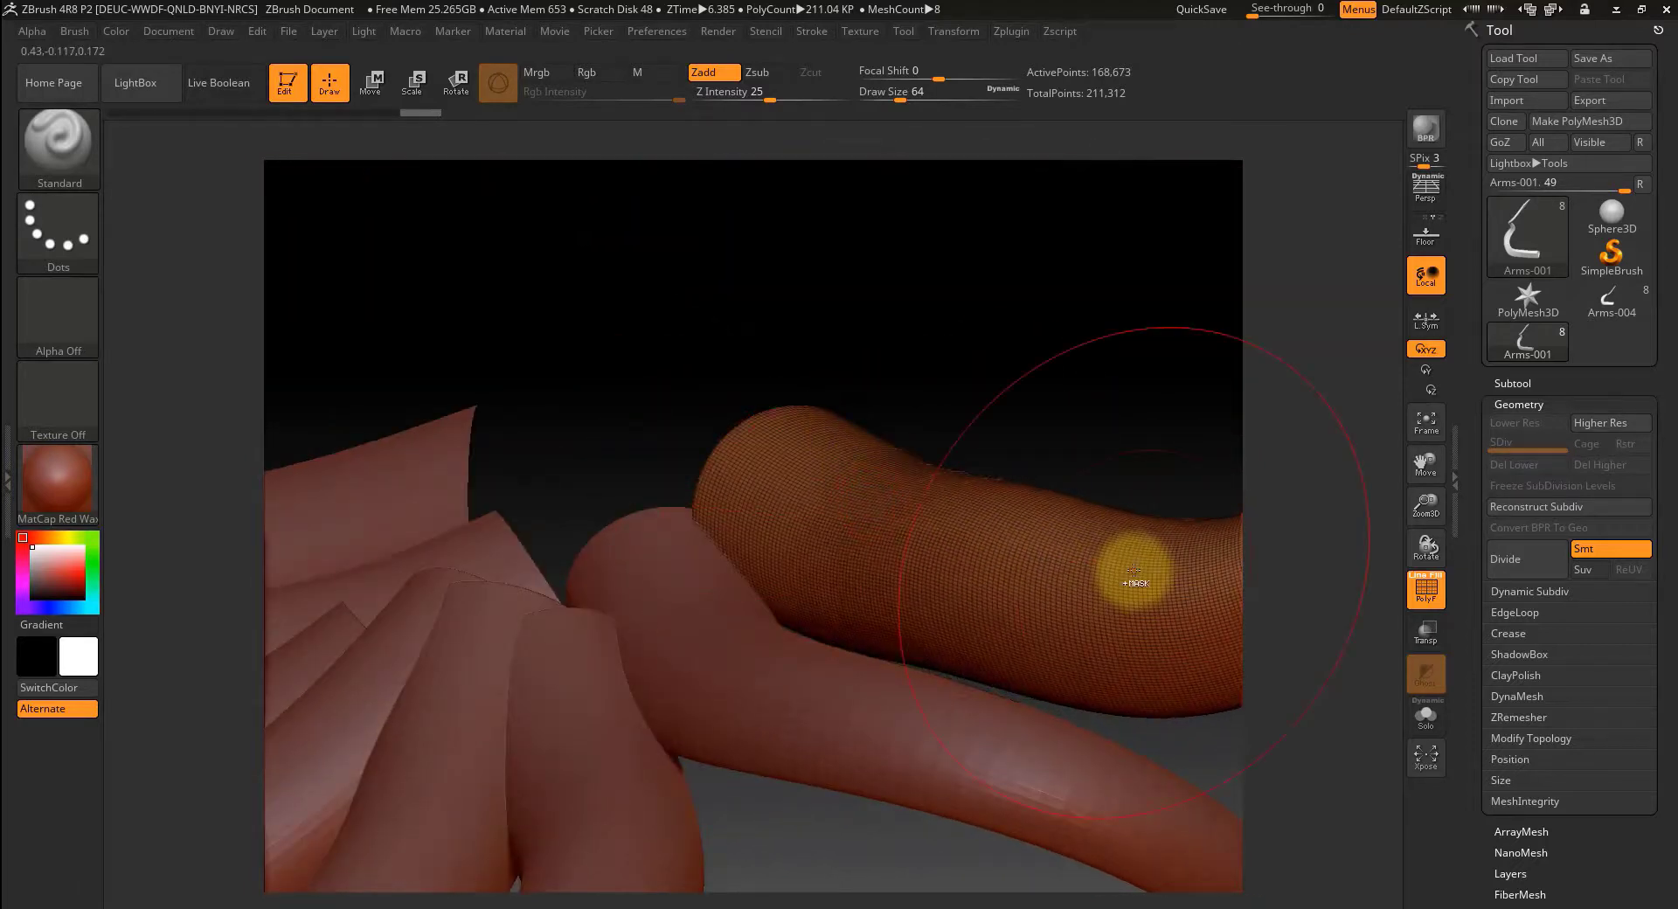
key(ctrl+z)
mouse_move(1035, 352)
alt+mouse_down()
mouse_move(884, 330)
mouse_move(587, 325)
alt+mouse_up()
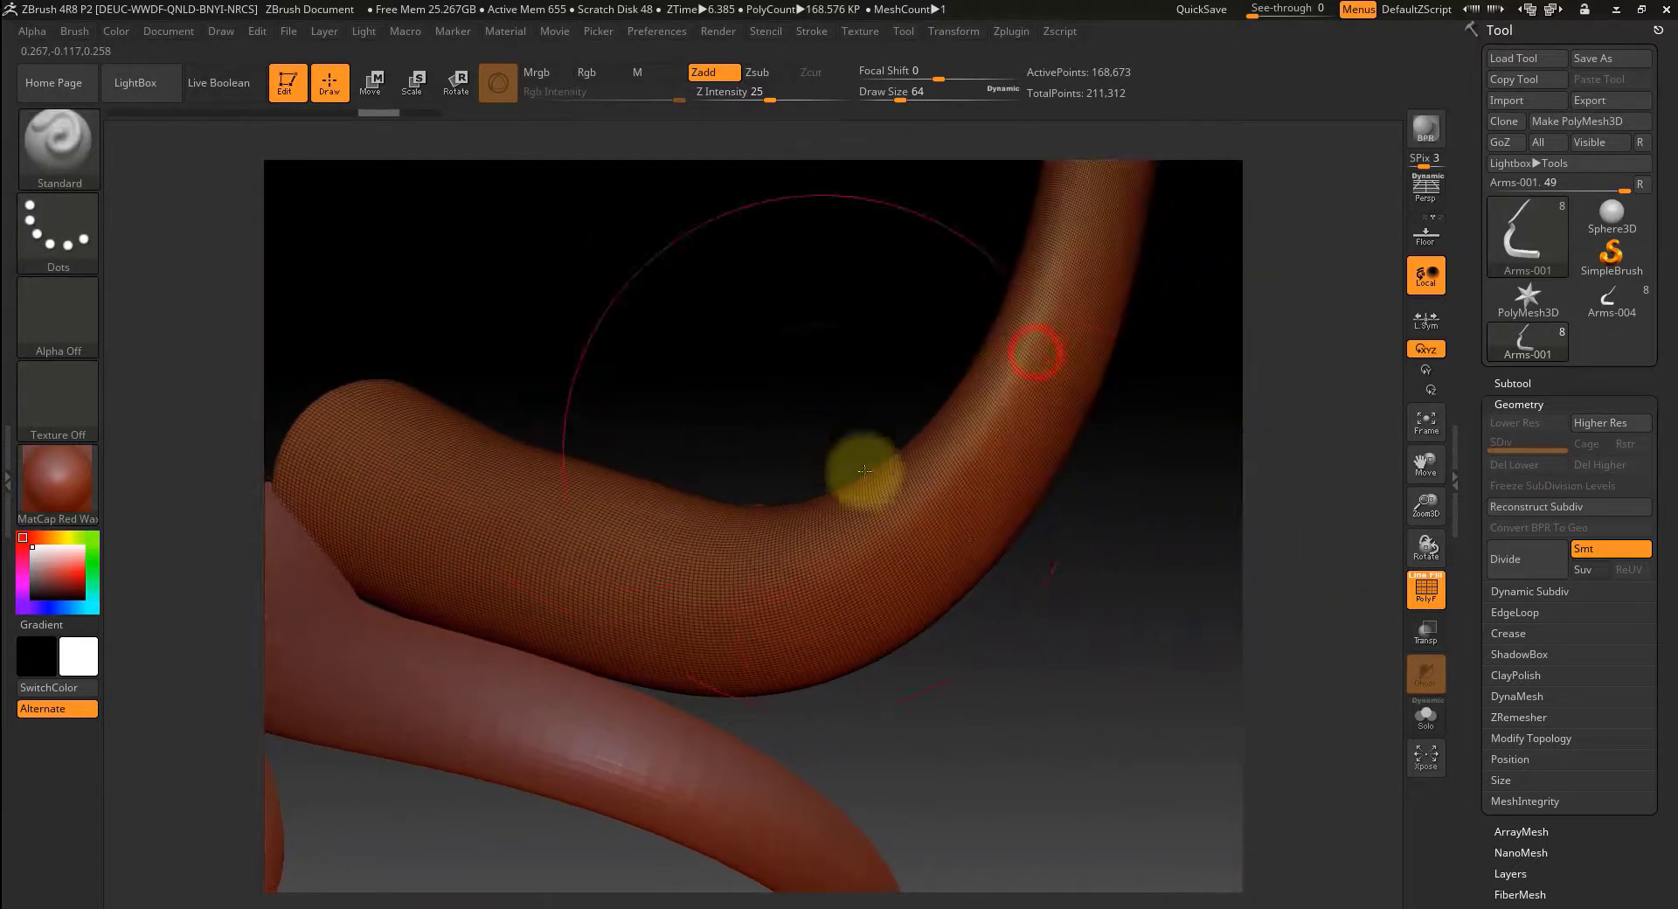
drag(1037, 620, 944, 579)
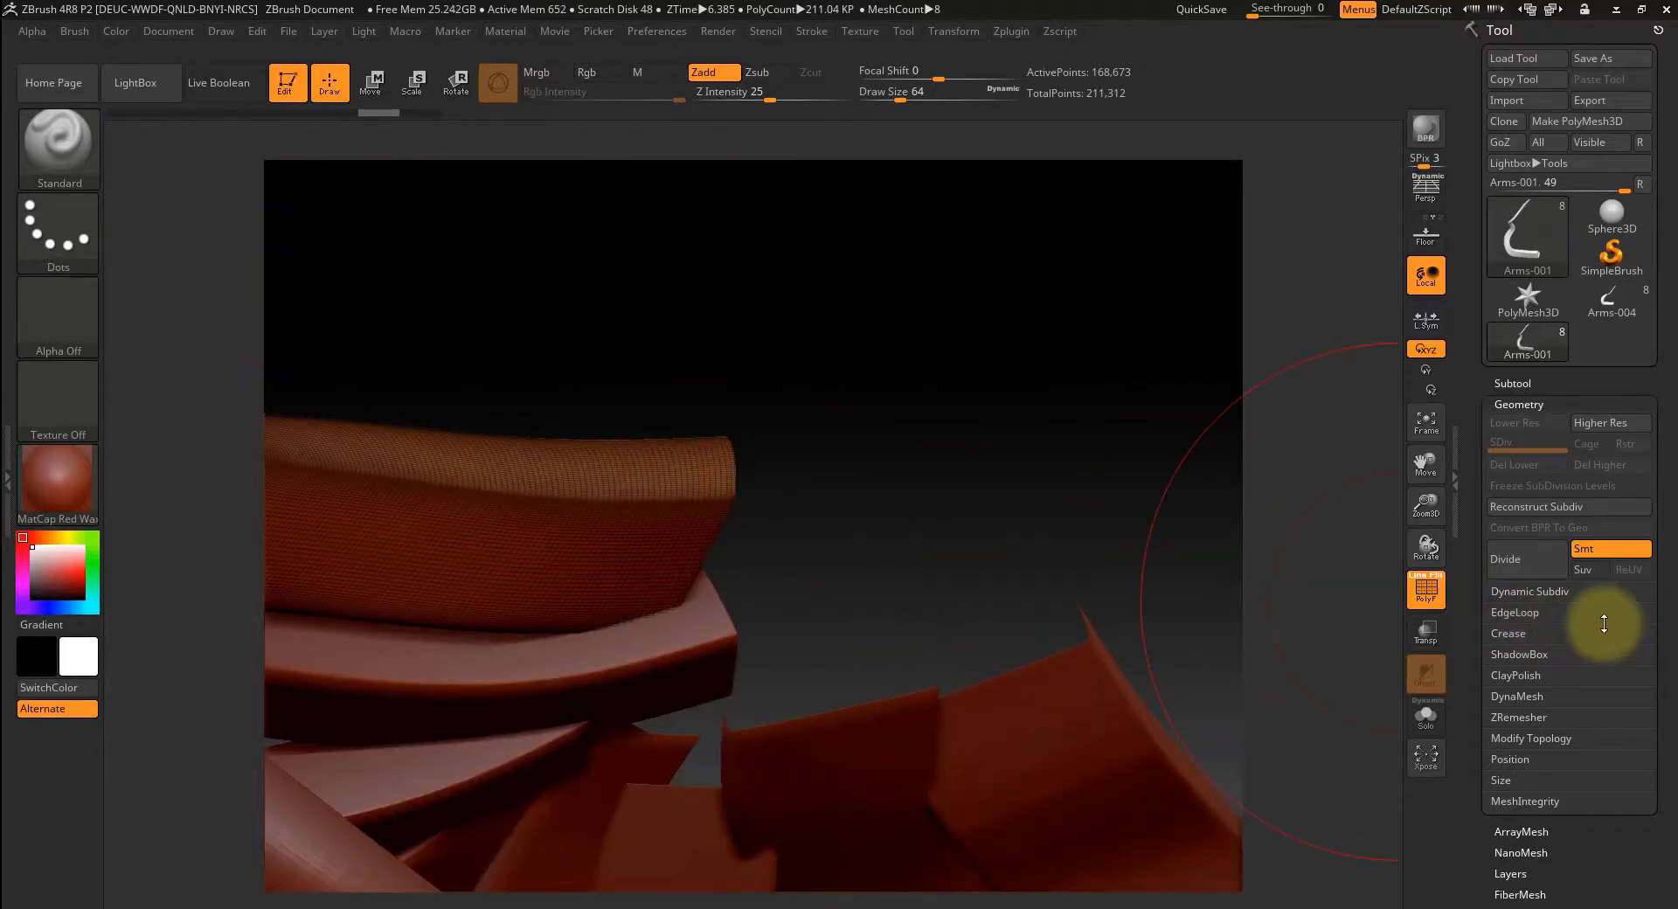
click(1526, 695)
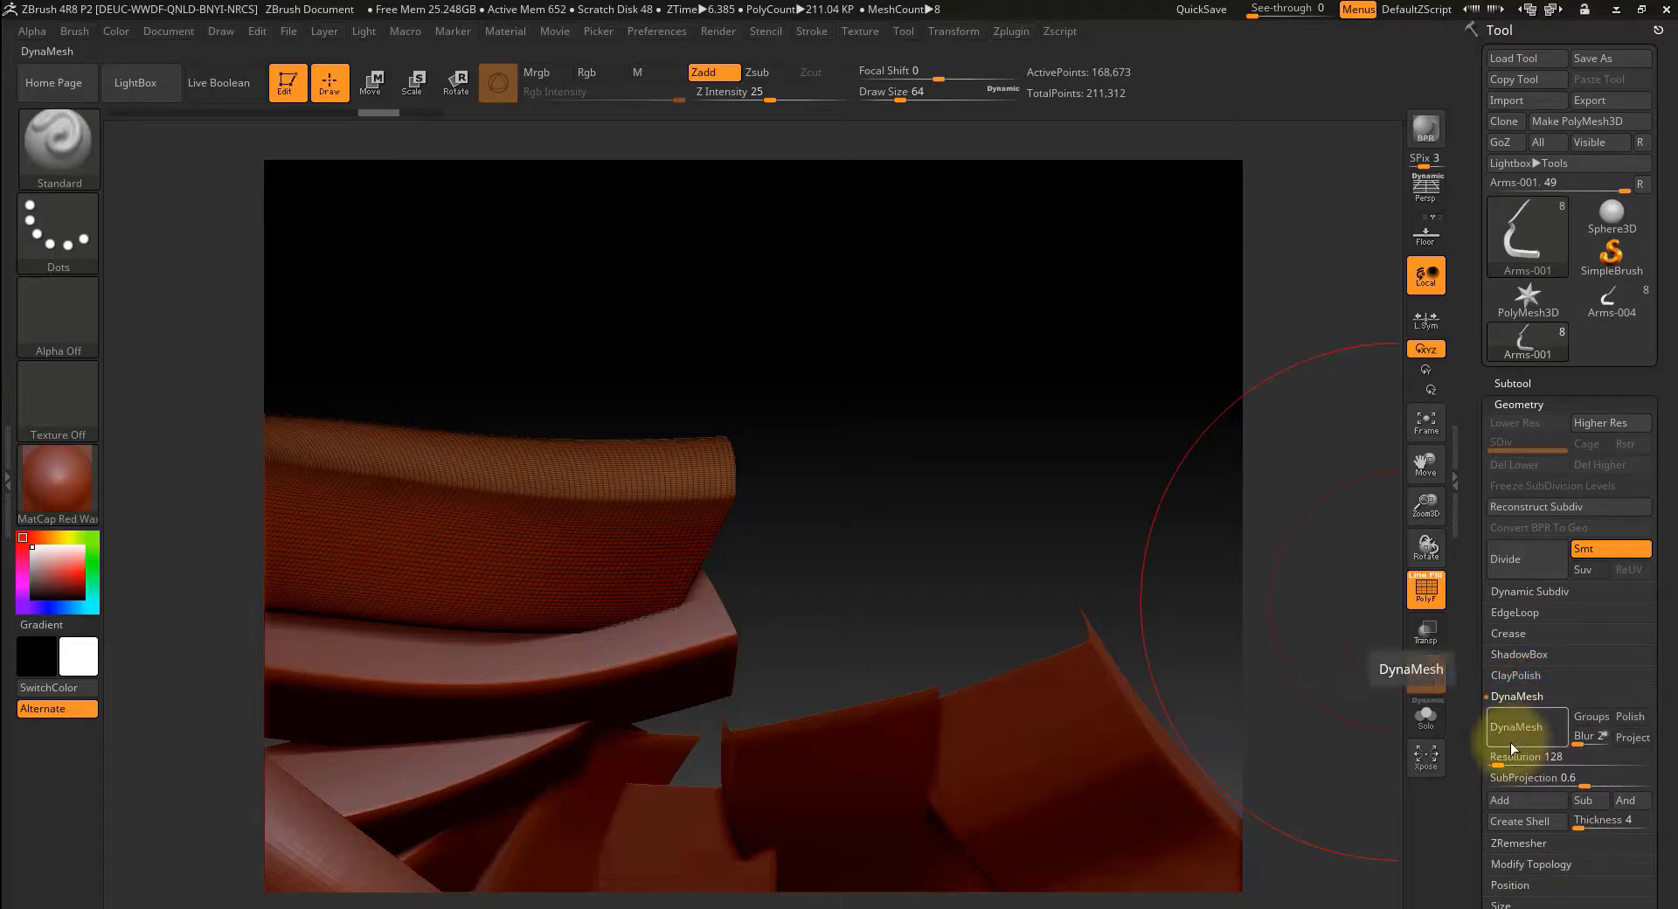
drag(1500, 758, 1590, 773)
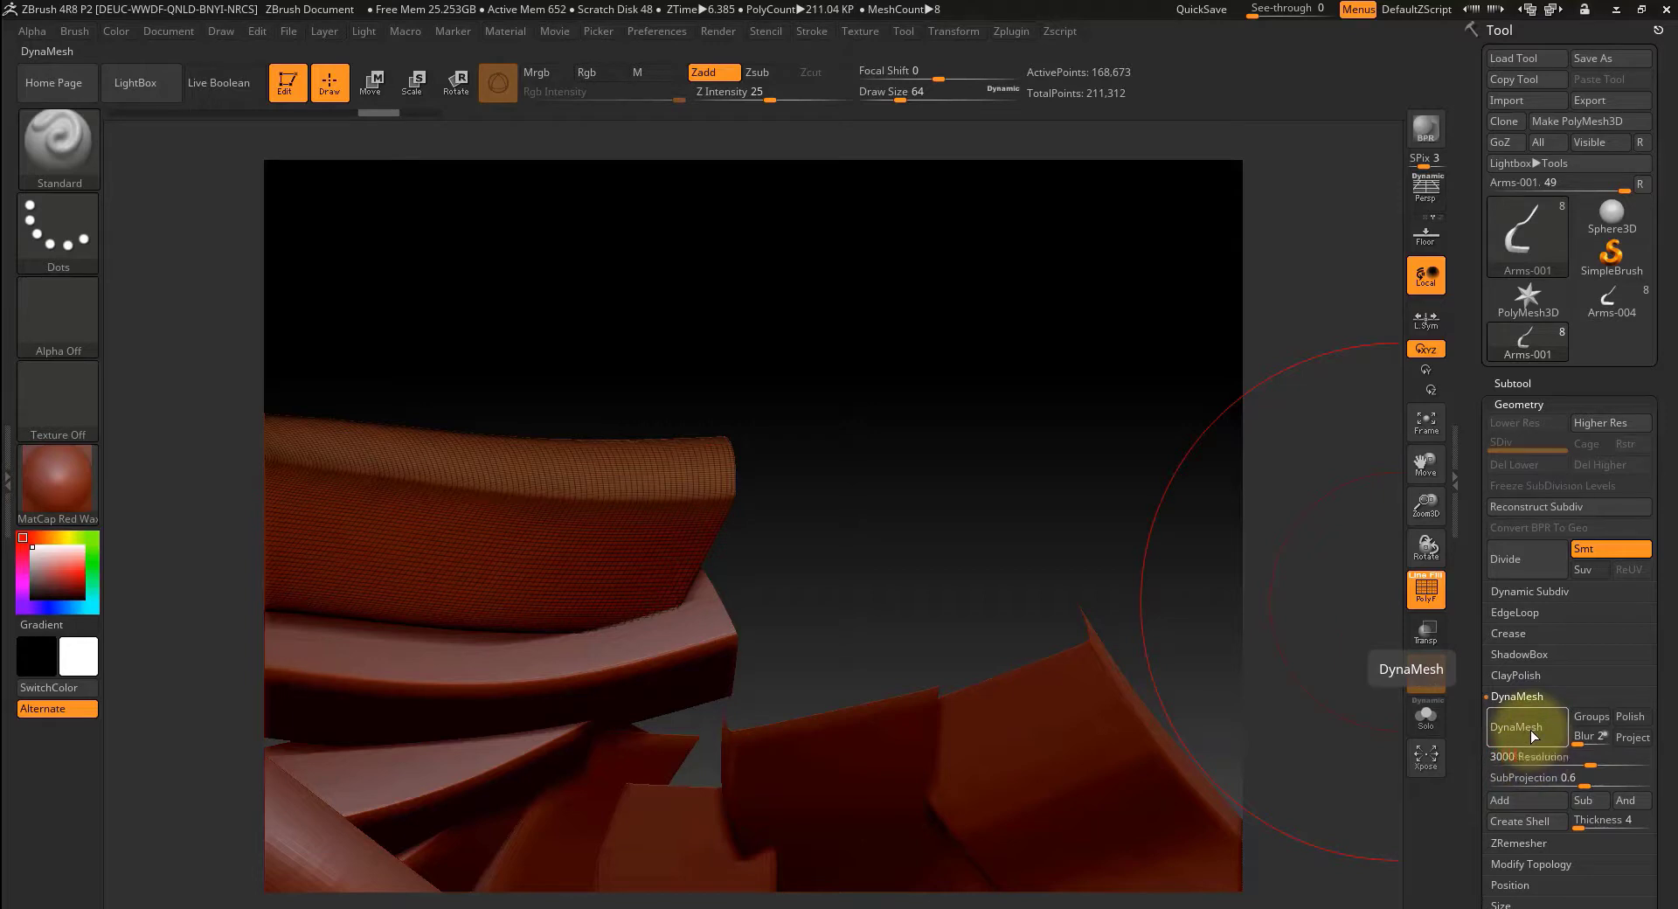
click(1528, 731)
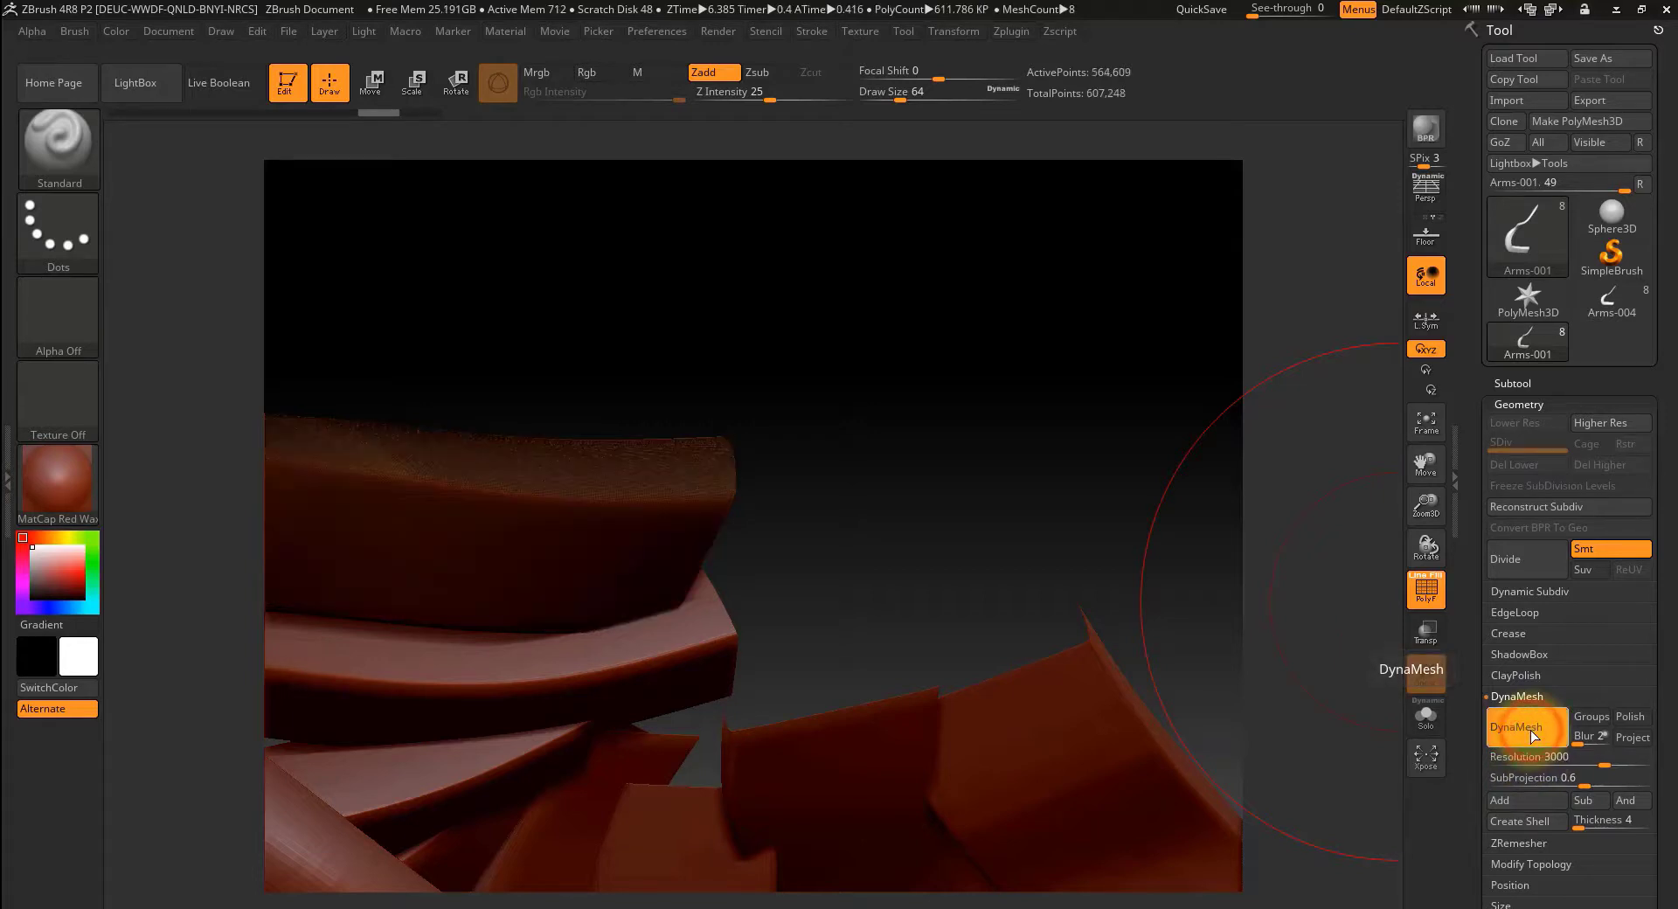
alt+drag(825, 398, 1087, 550)
click(1426, 591)
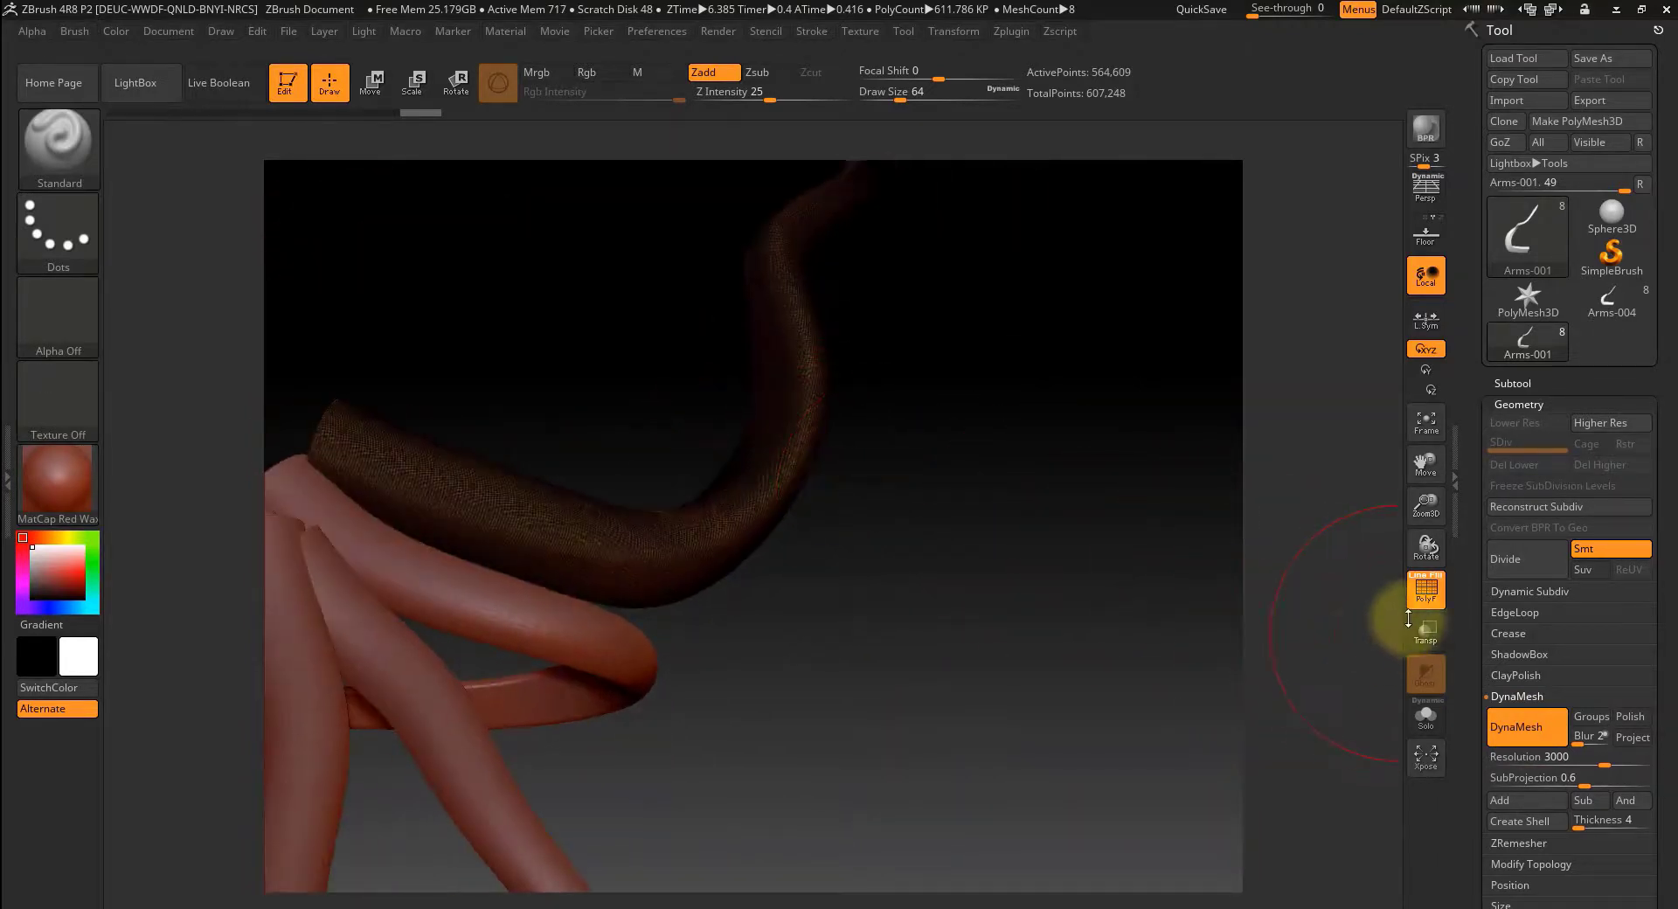
- Choose the DamStandard brush with a draw size of 11 and try a groove along the tentacle's outer bend
click(58, 145)
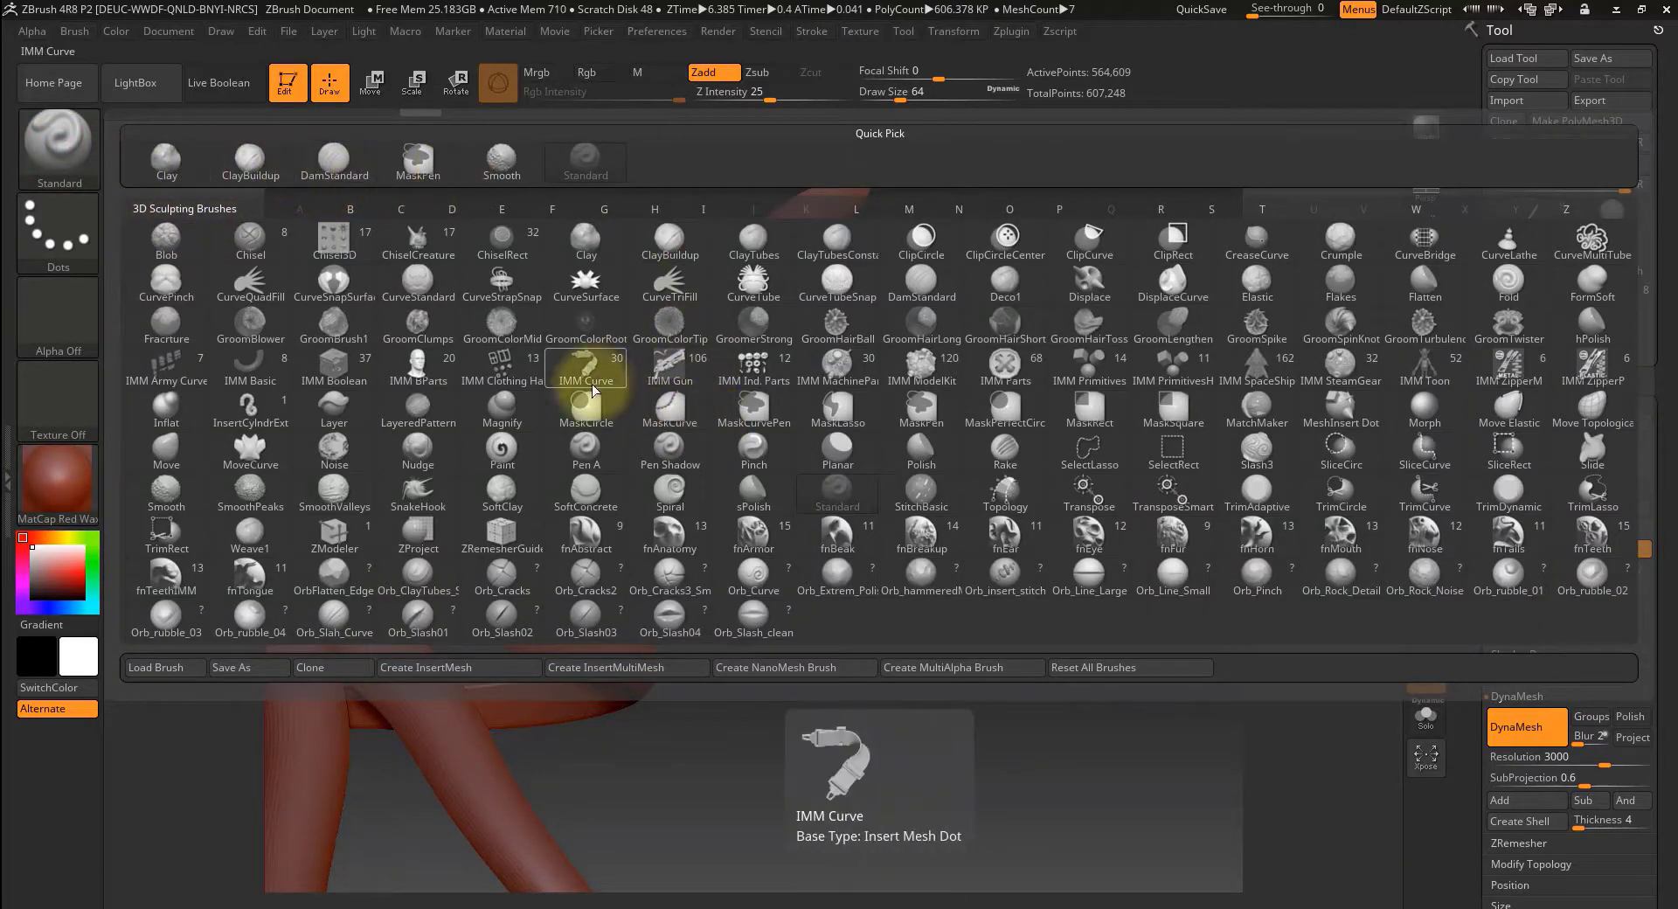
click(348, 165)
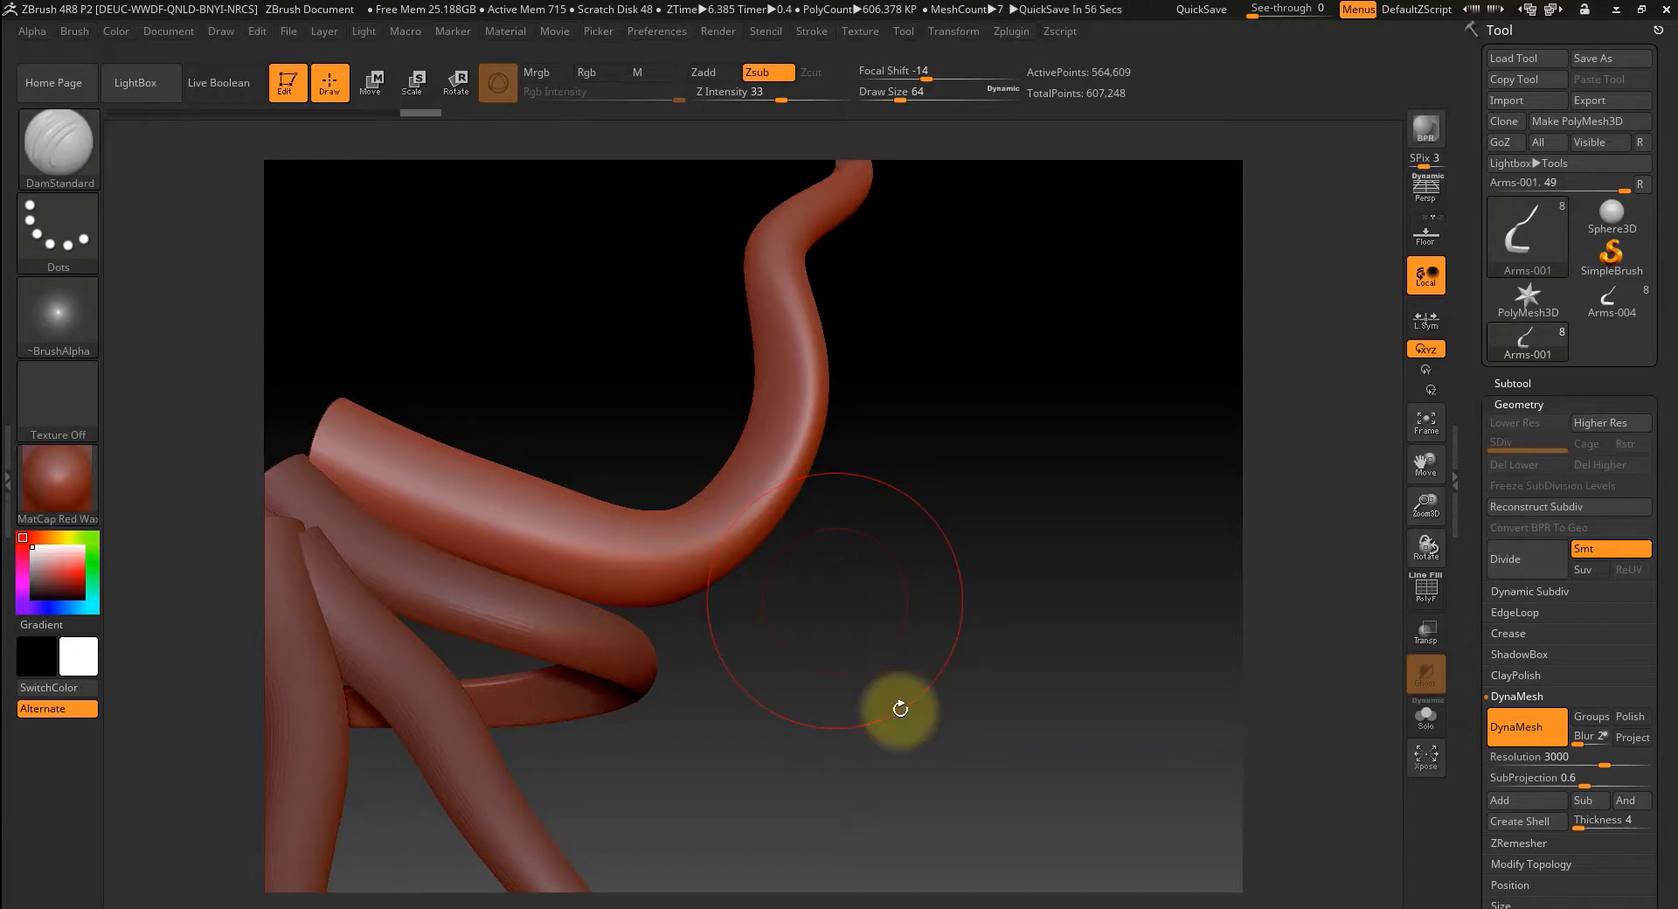
key(space)
drag(808, 579, 790, 583)
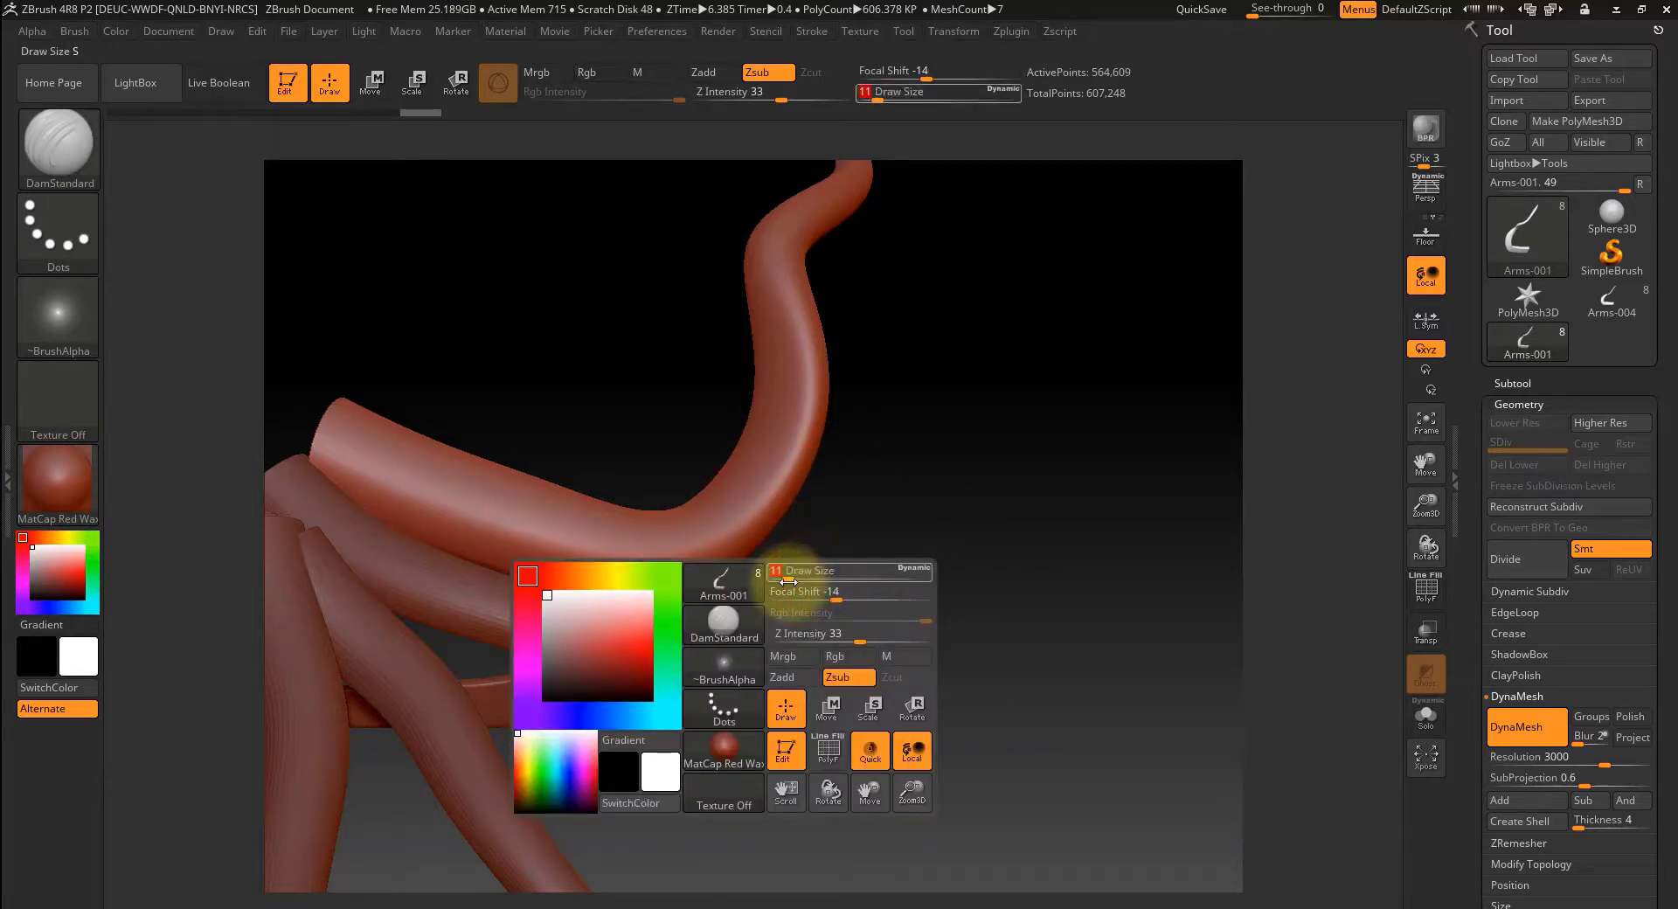
mouse_move(627, 581)
mouse_down()
mouse_move(703, 546)
mouse_move(822, 437)
mouse_up()
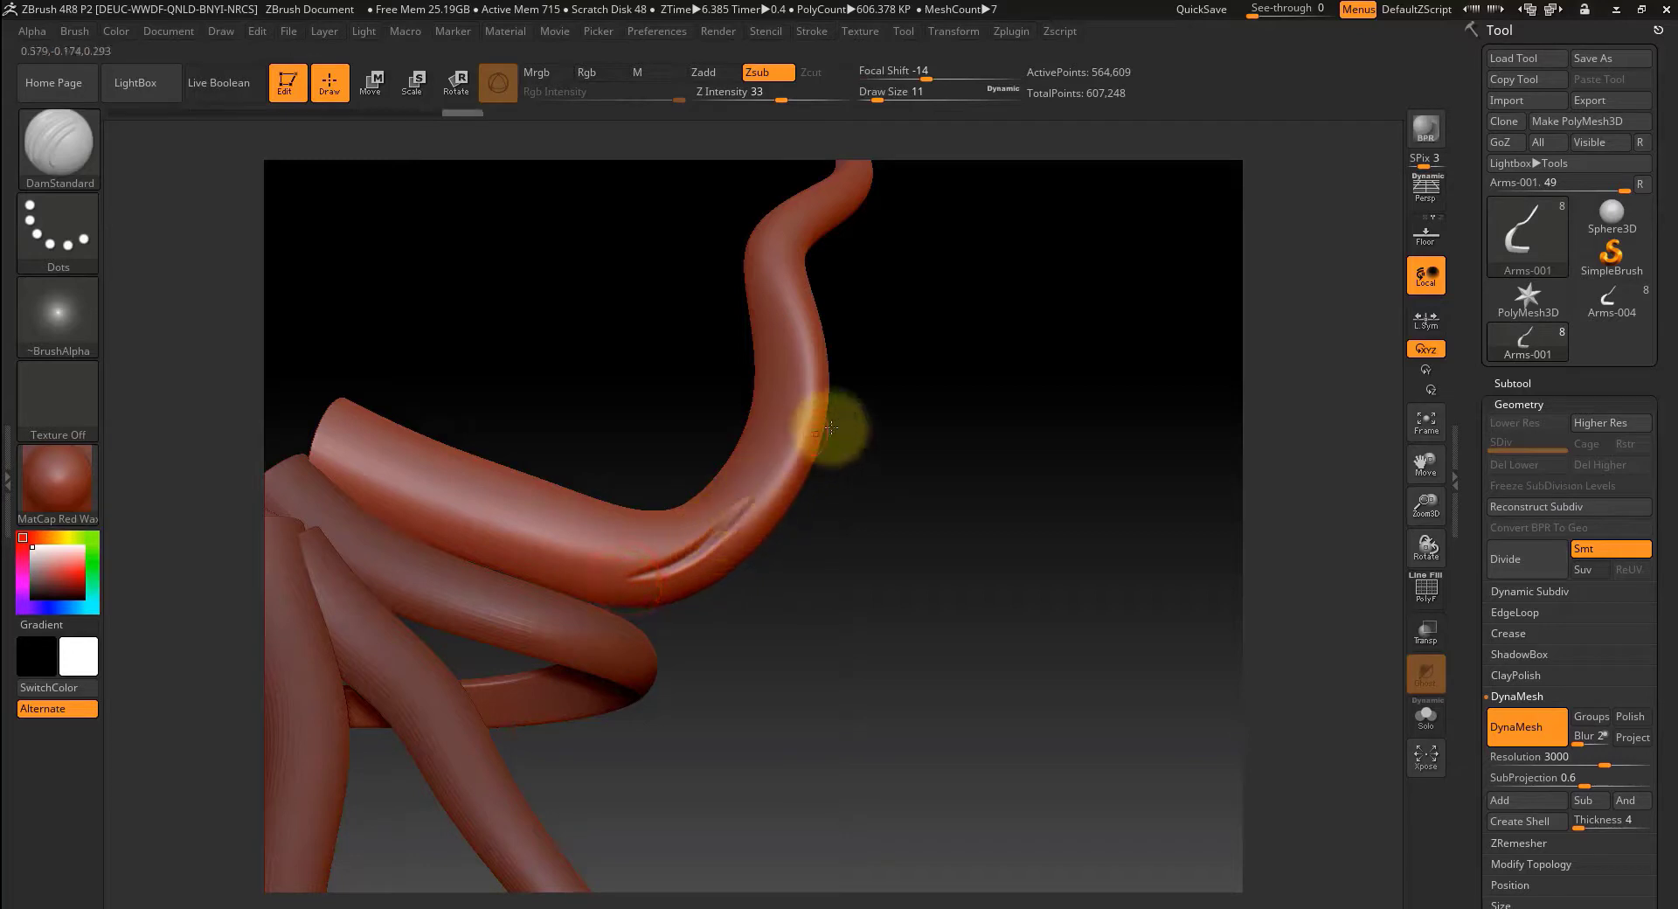
key(ctrl+z)
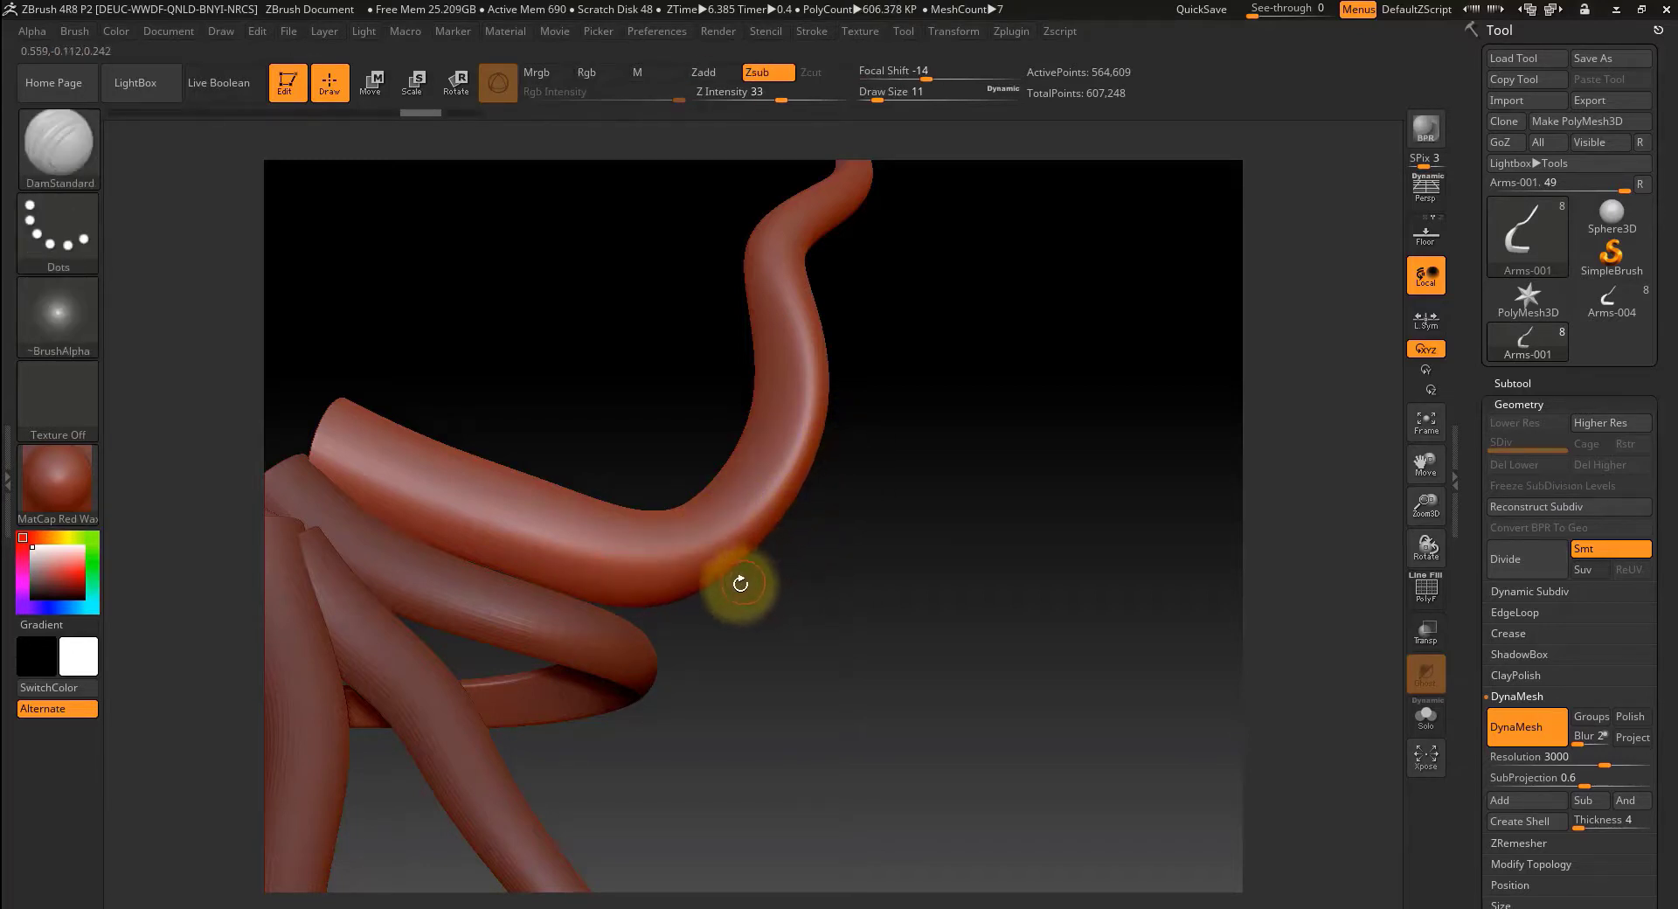
- Switch to the Move brush and nudge the surface at the tentacle's bend
key(b)
key(c)
key(b)
key(b)
key(m)
key(v)
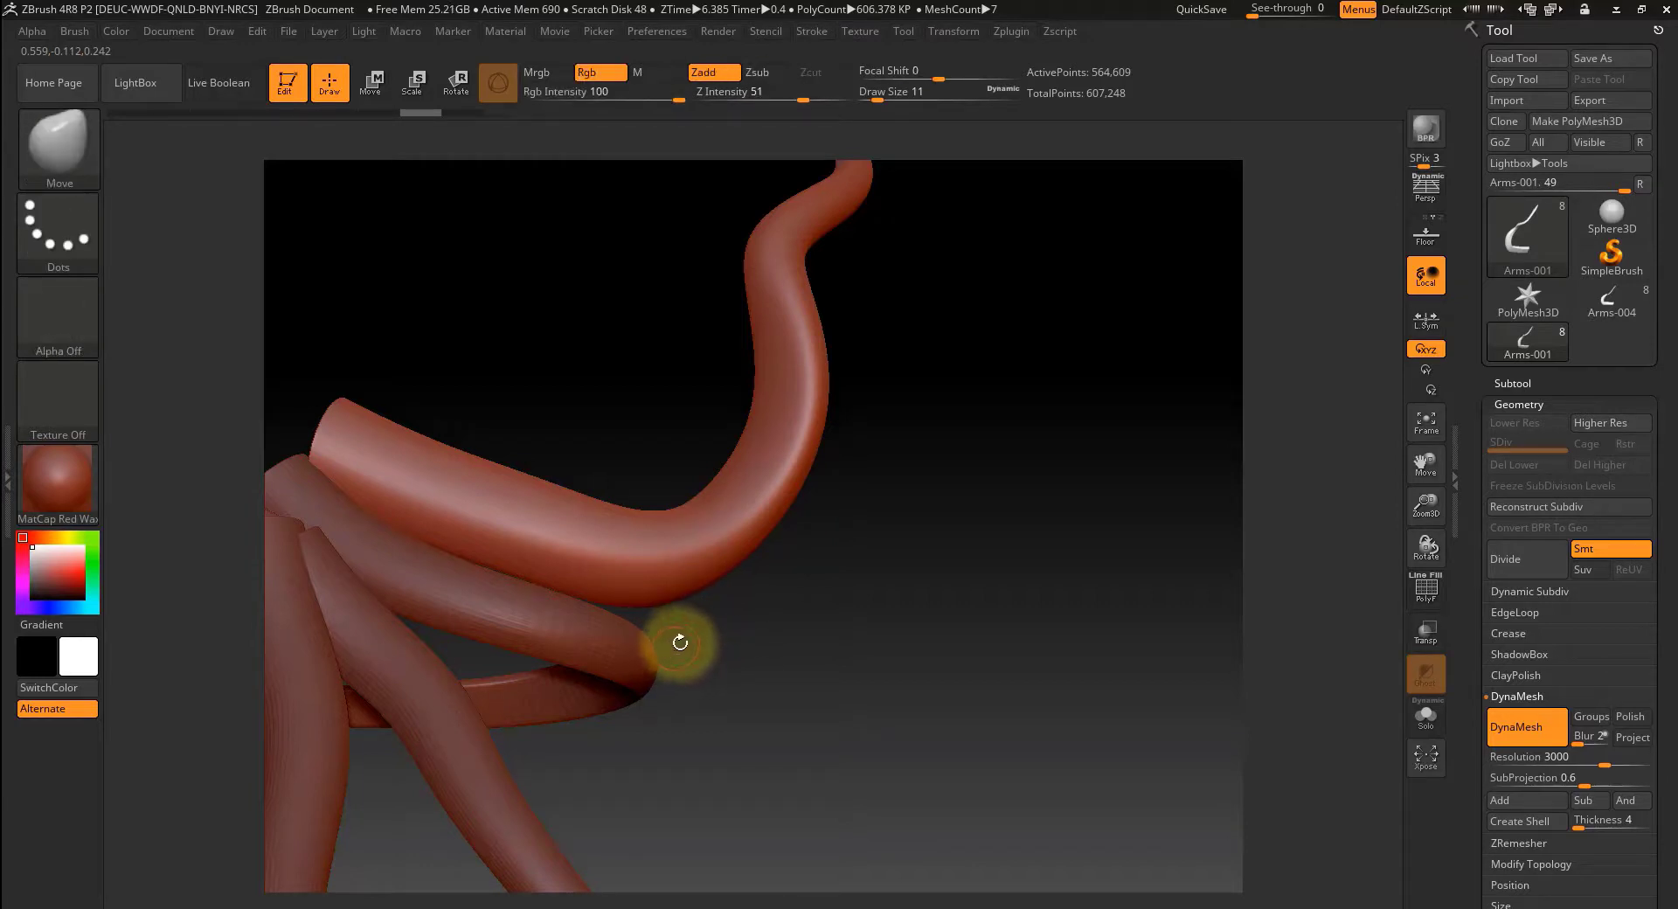
drag(804, 561, 809, 495)
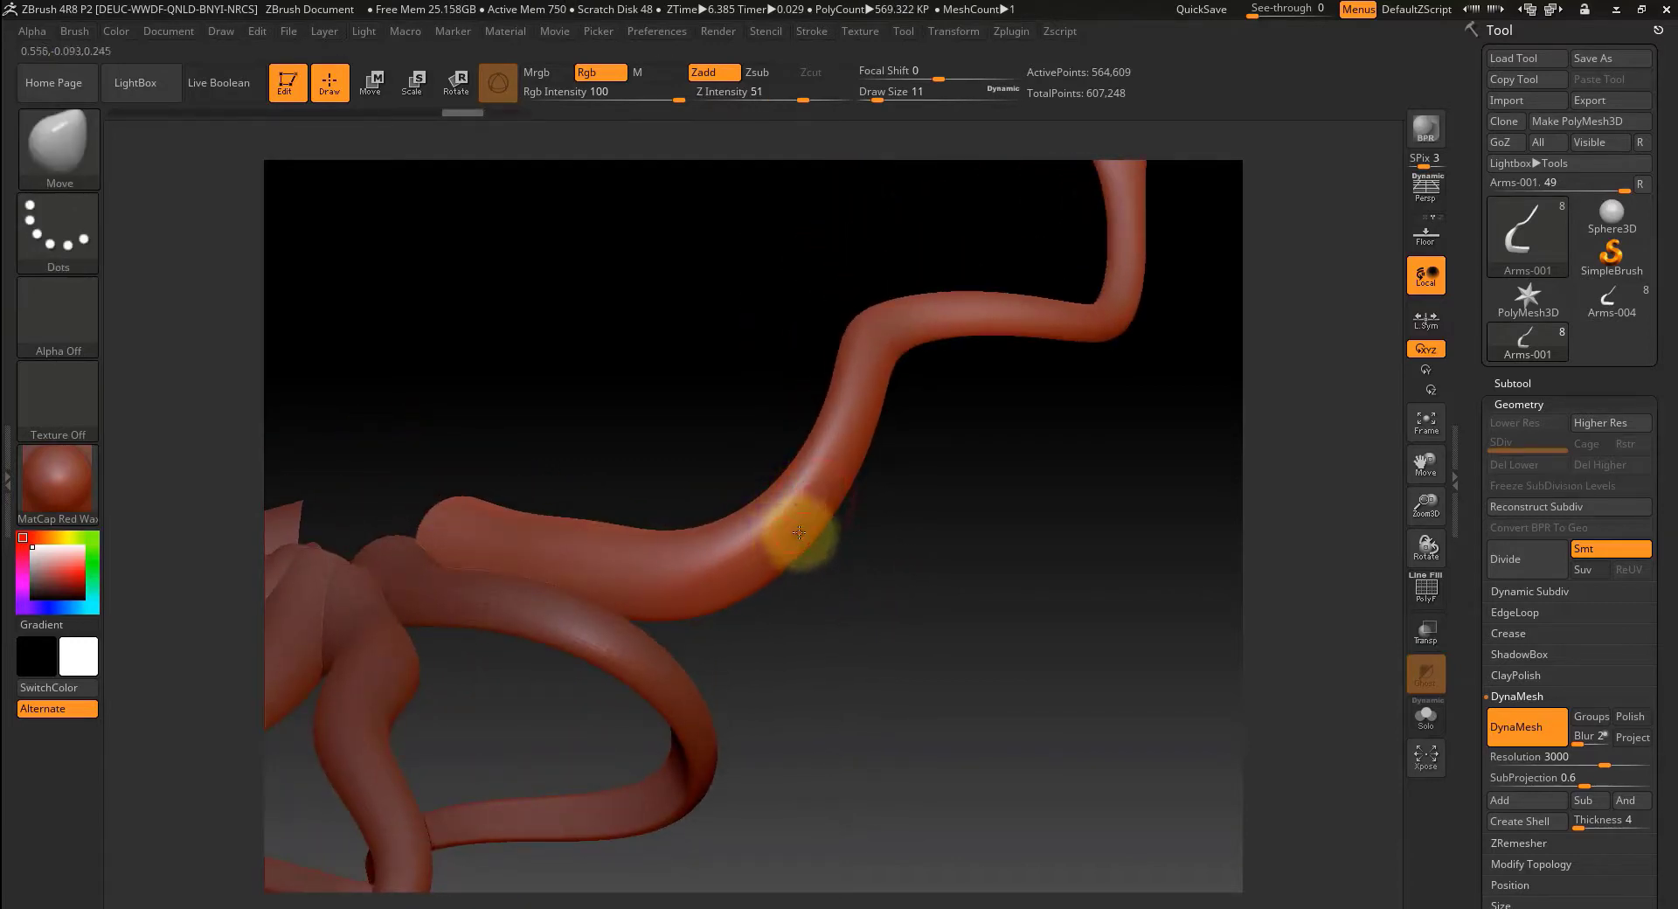
- Try carving a crease along the side of the tentacle's lower bend with the DamStandard brush
key(b)
key(d)
key(s)
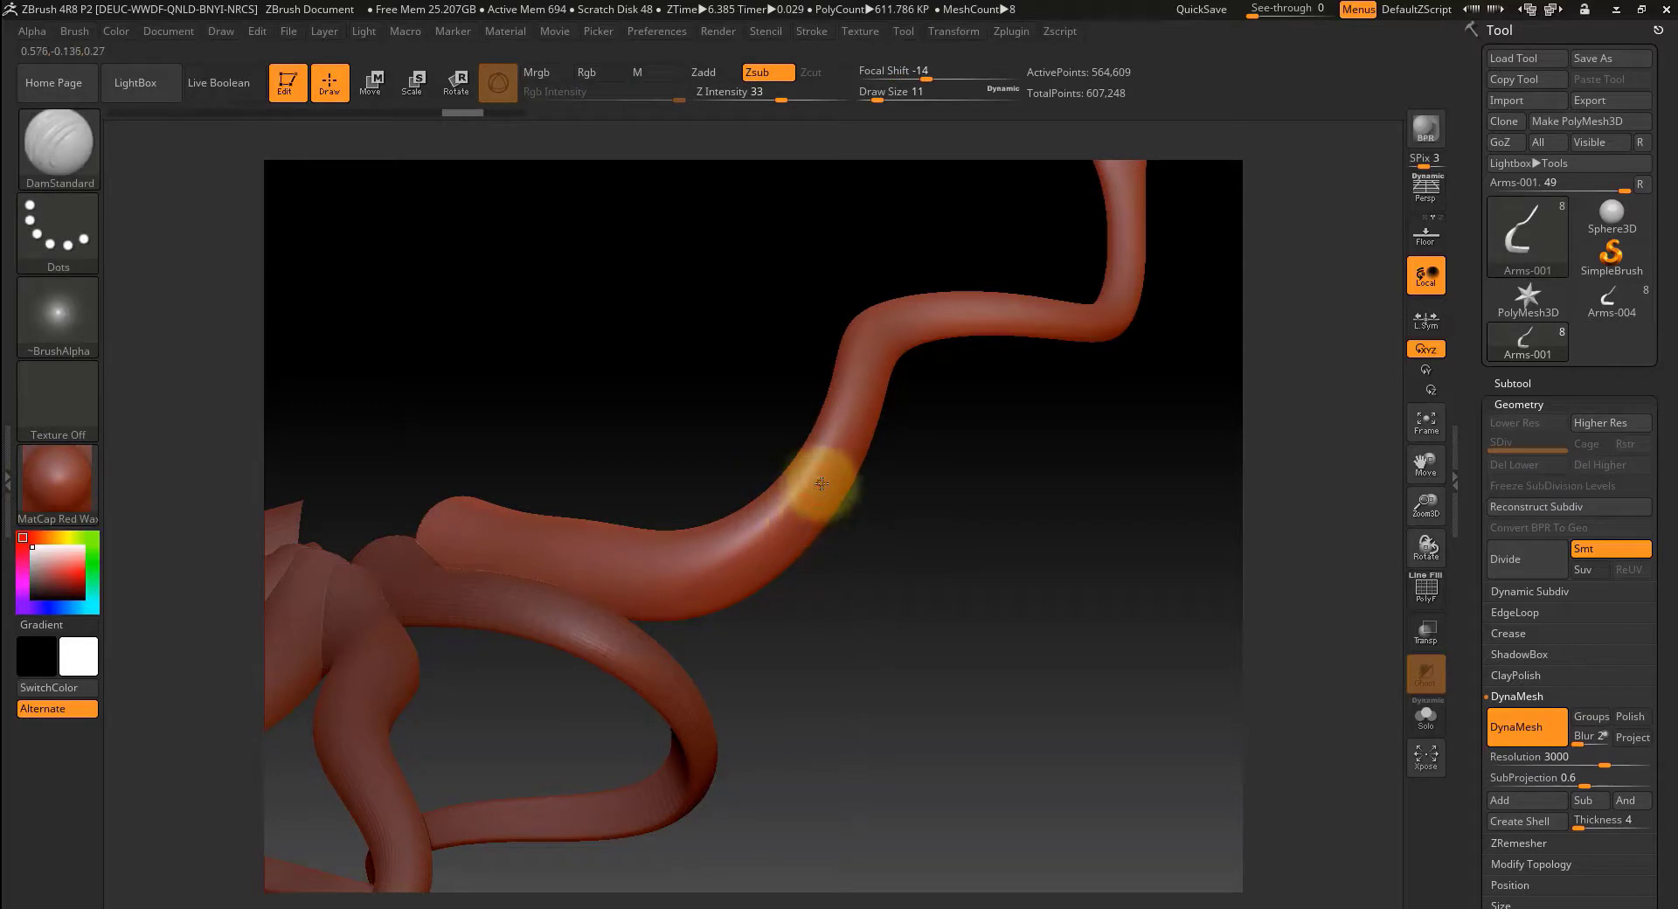
drag(625, 581, 591, 588)
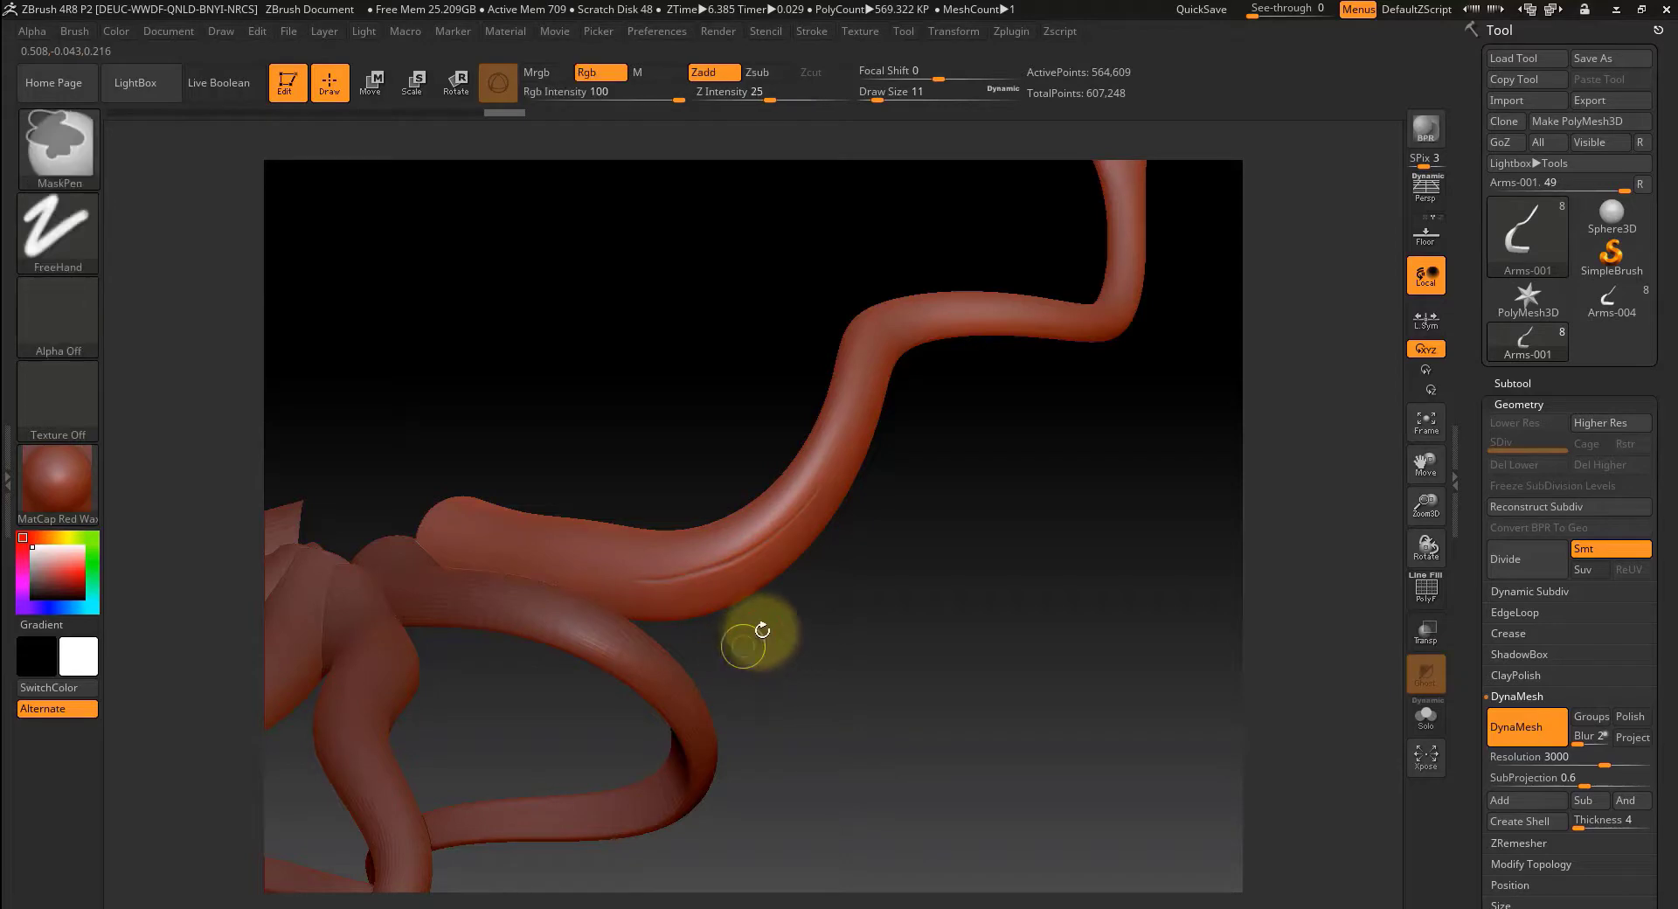
- Isolate the Arms-001 tentacle in Solo mode
drag(828, 618, 1093, 510)
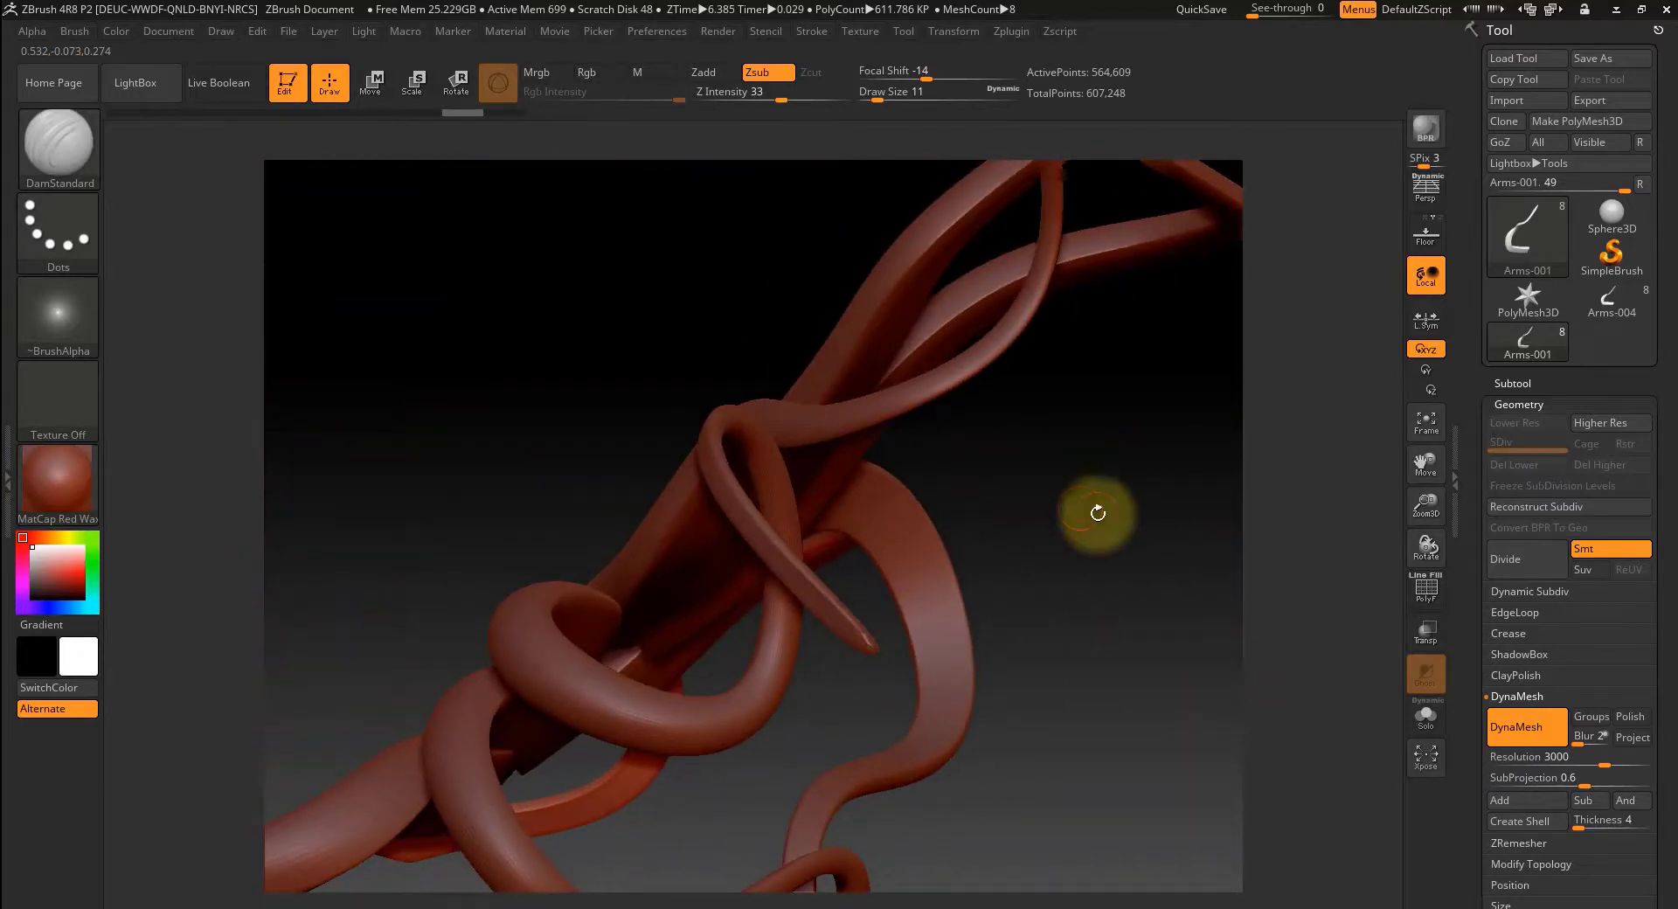
click(1426, 717)
drag(983, 512, 870, 679)
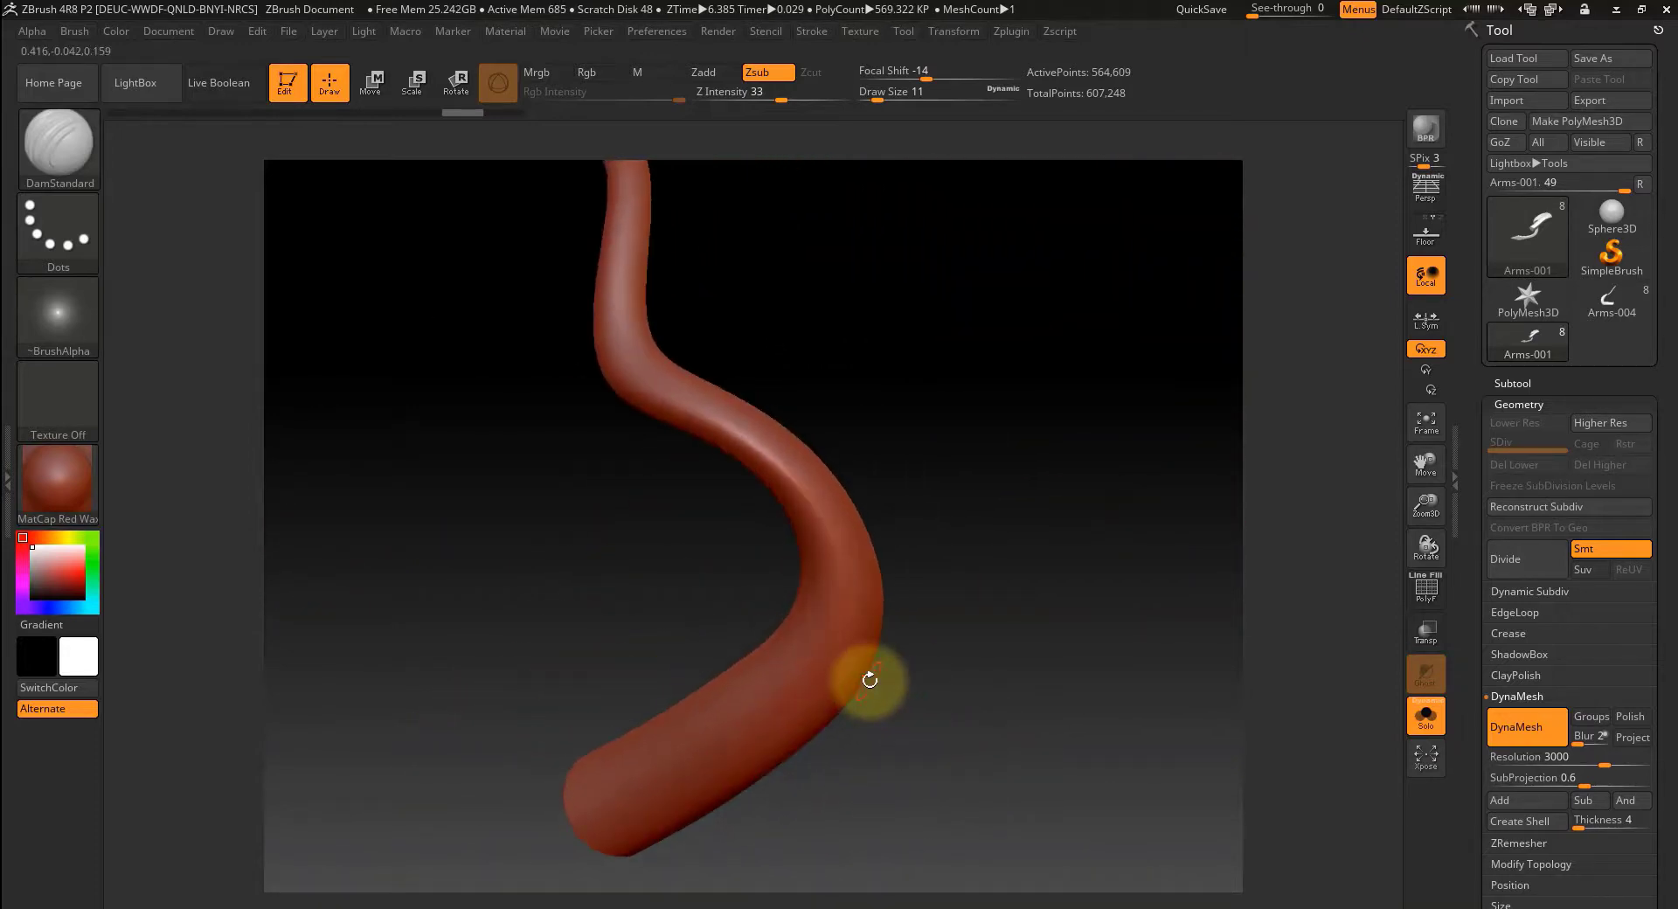
- Browse LightBox to the SkinKit alpha folder and load the pores04.PSD alpha onto the DamStandard brush
click(135, 83)
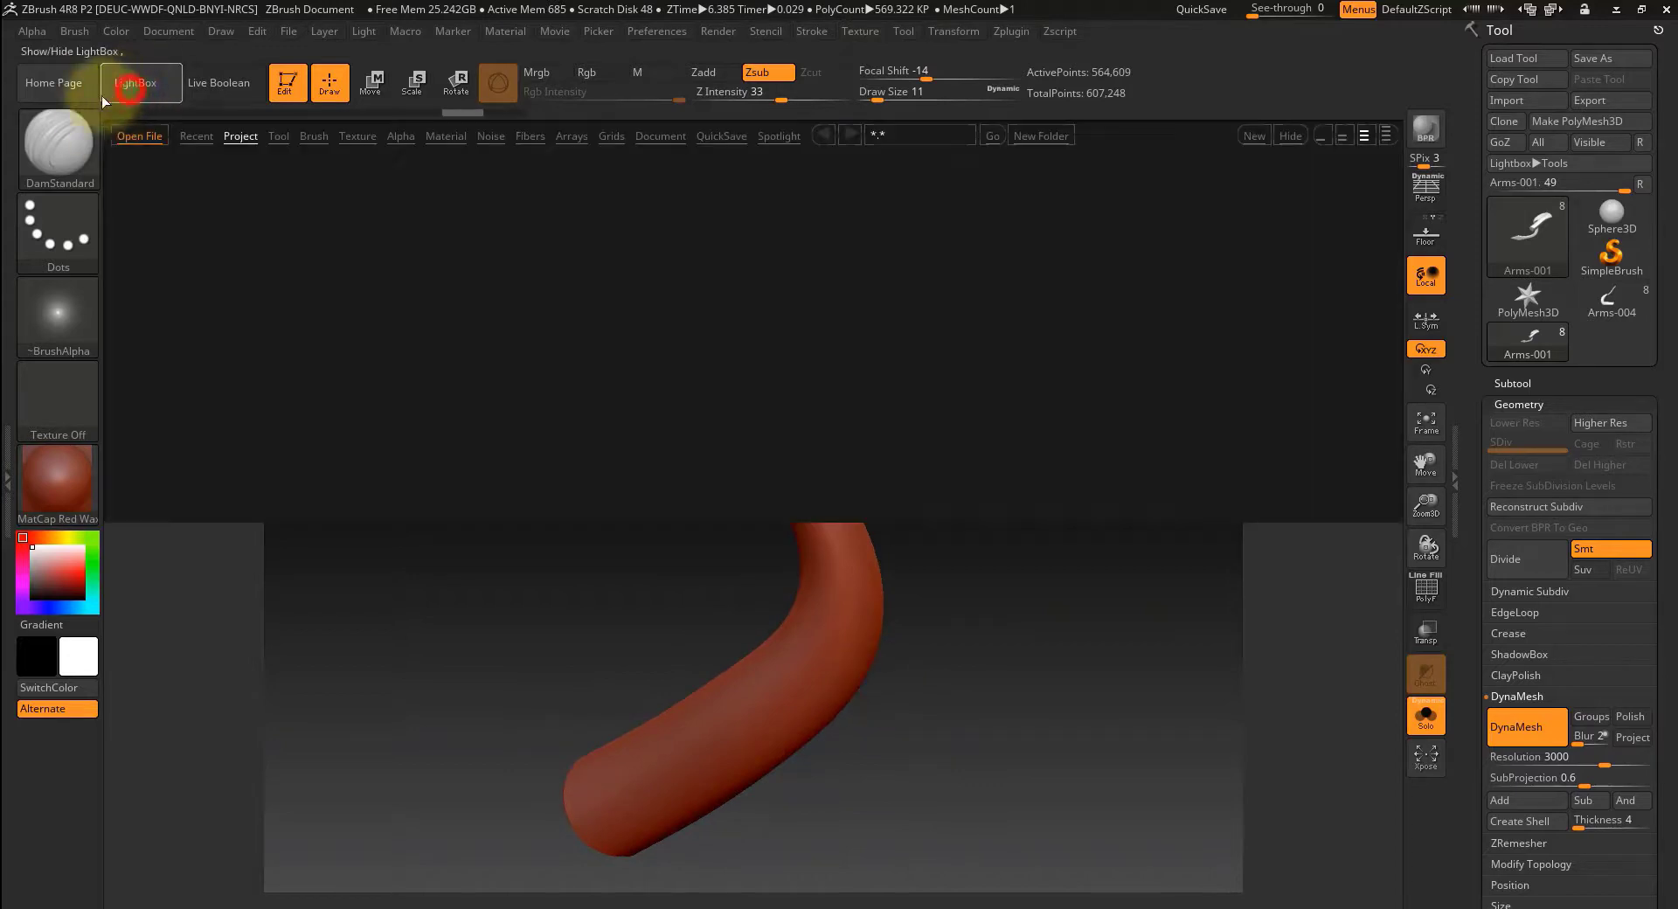
click(400, 135)
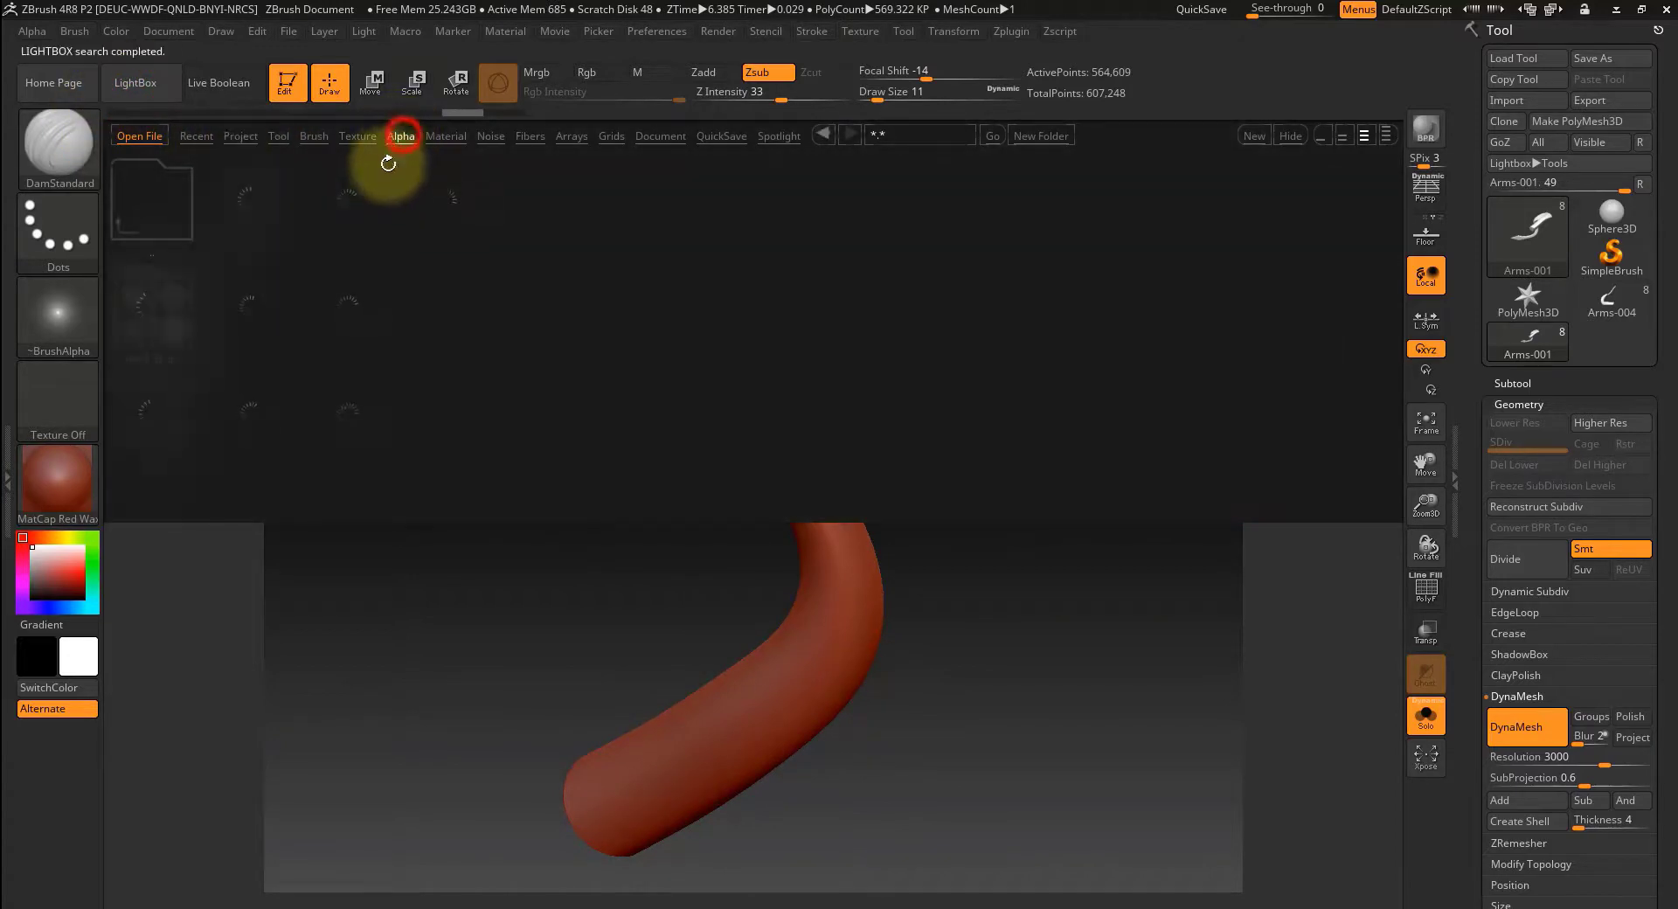
click(239, 197)
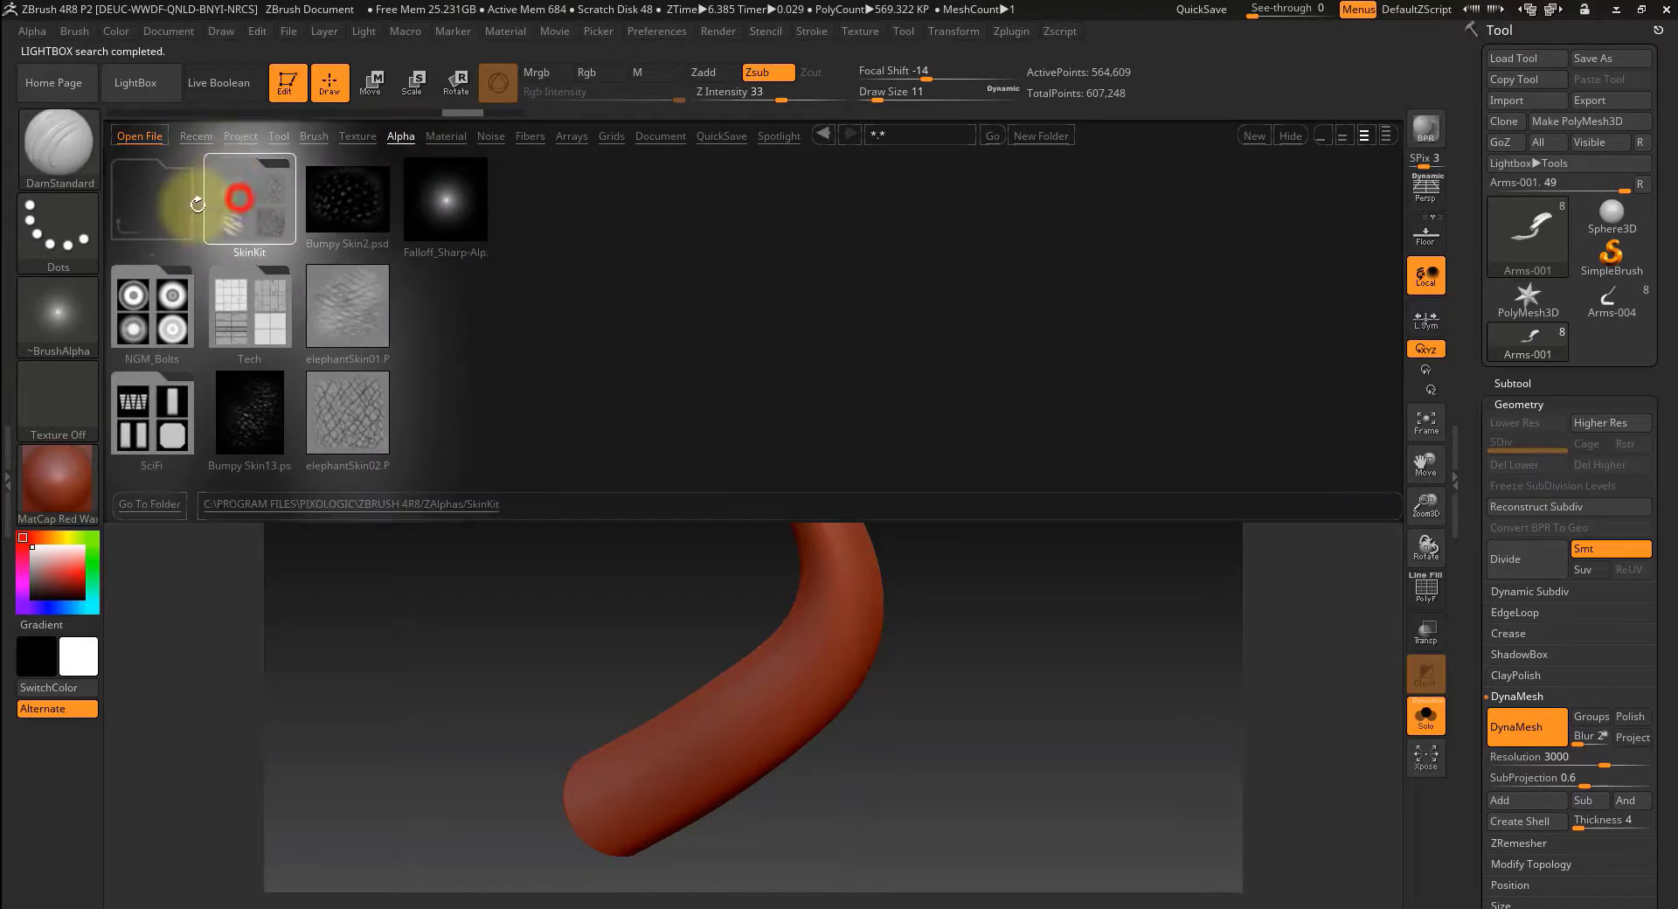
double_click(243, 208)
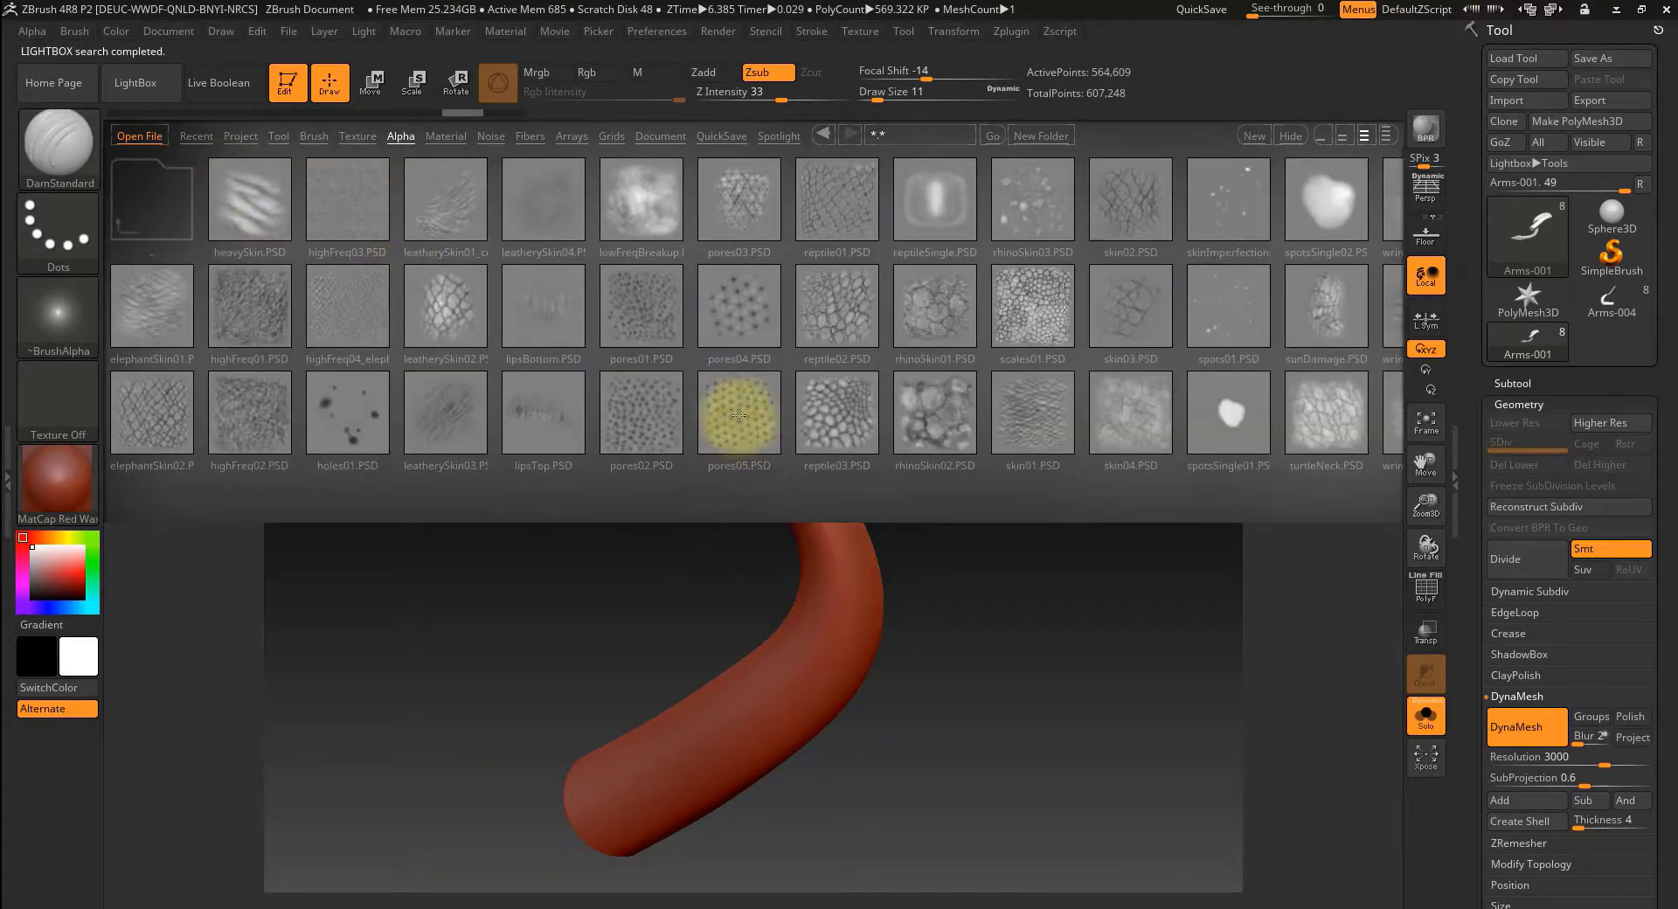
click(755, 324)
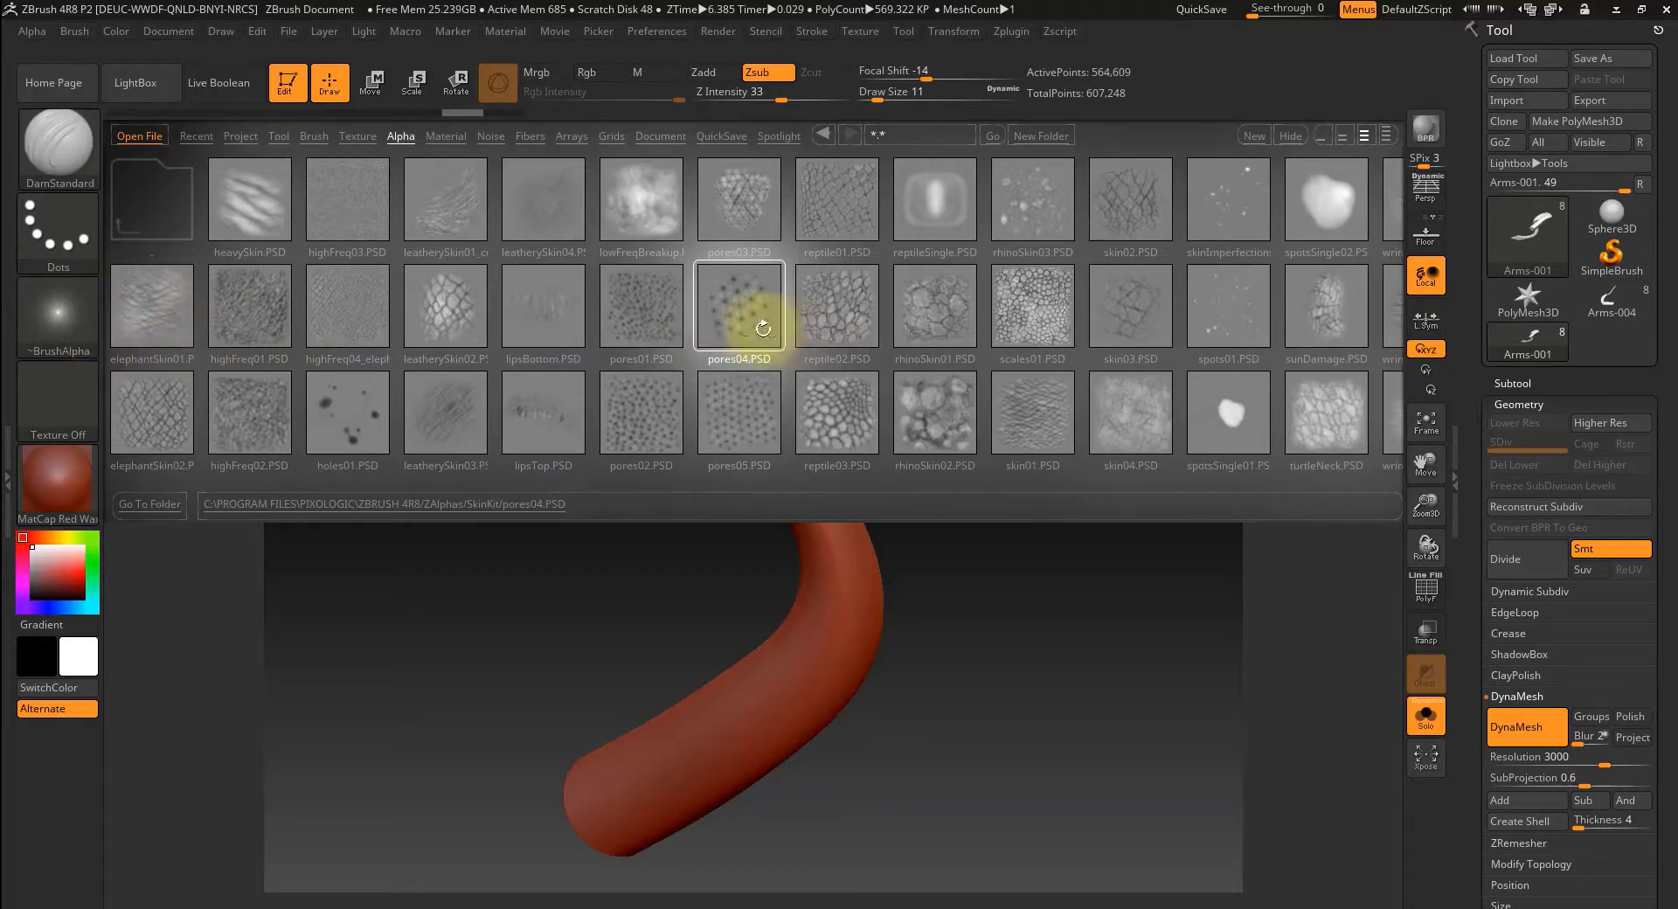
- Change to the Standard brush and load the pores04.PSD skin alpha for it
click(60, 153)
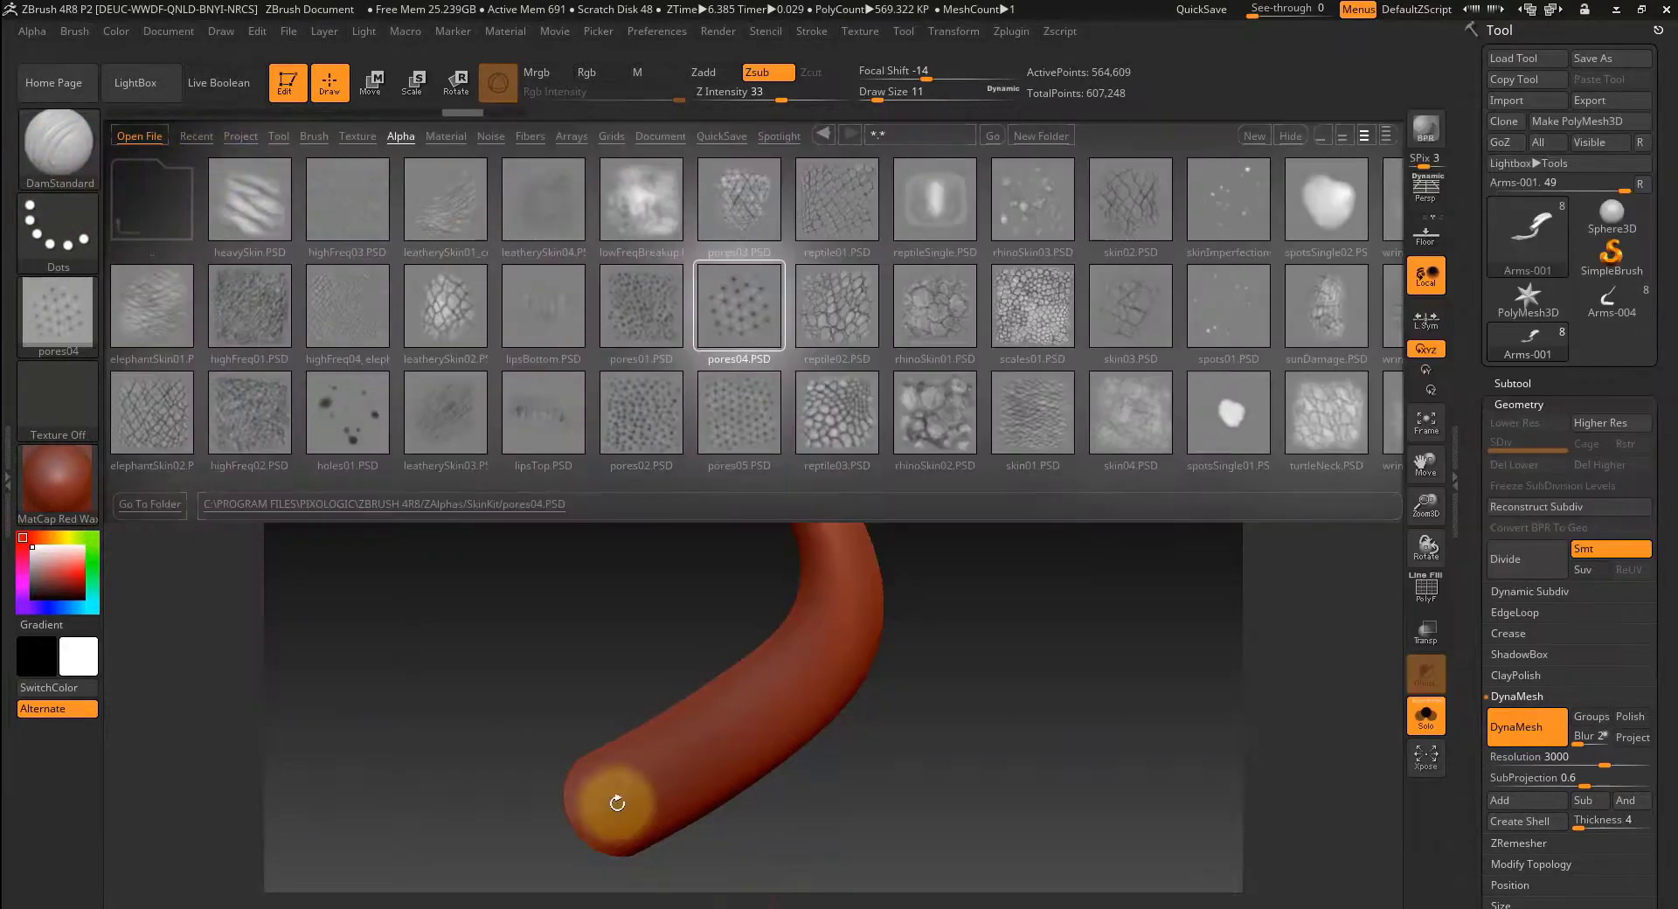
drag(526, 637, 534, 637)
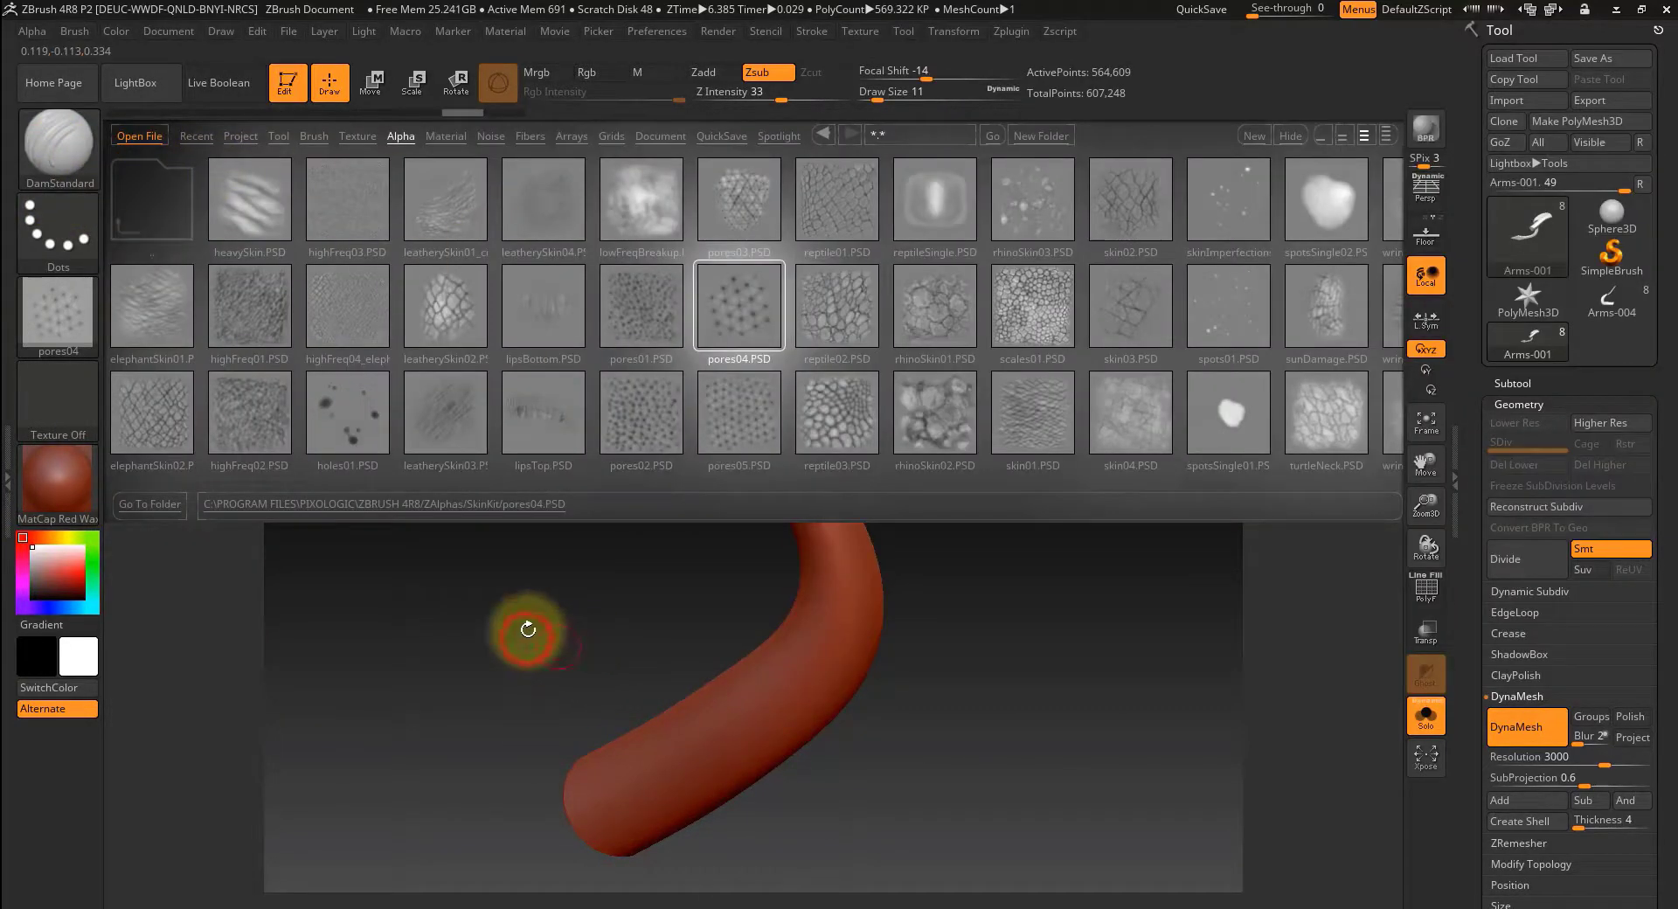
click(157, 84)
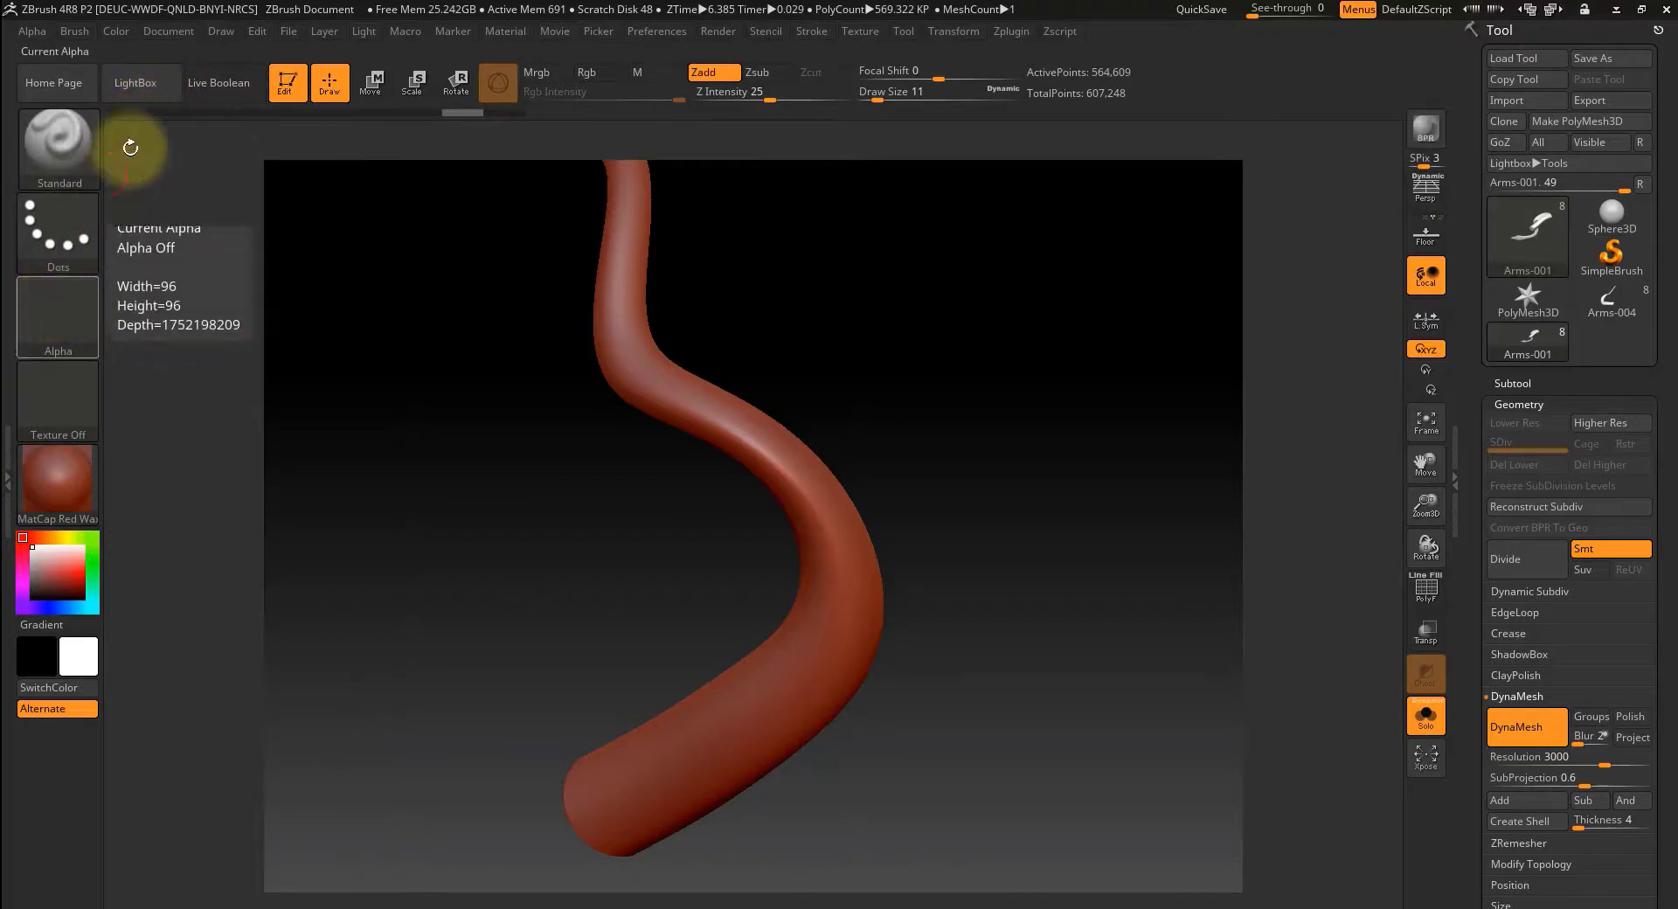
click(152, 84)
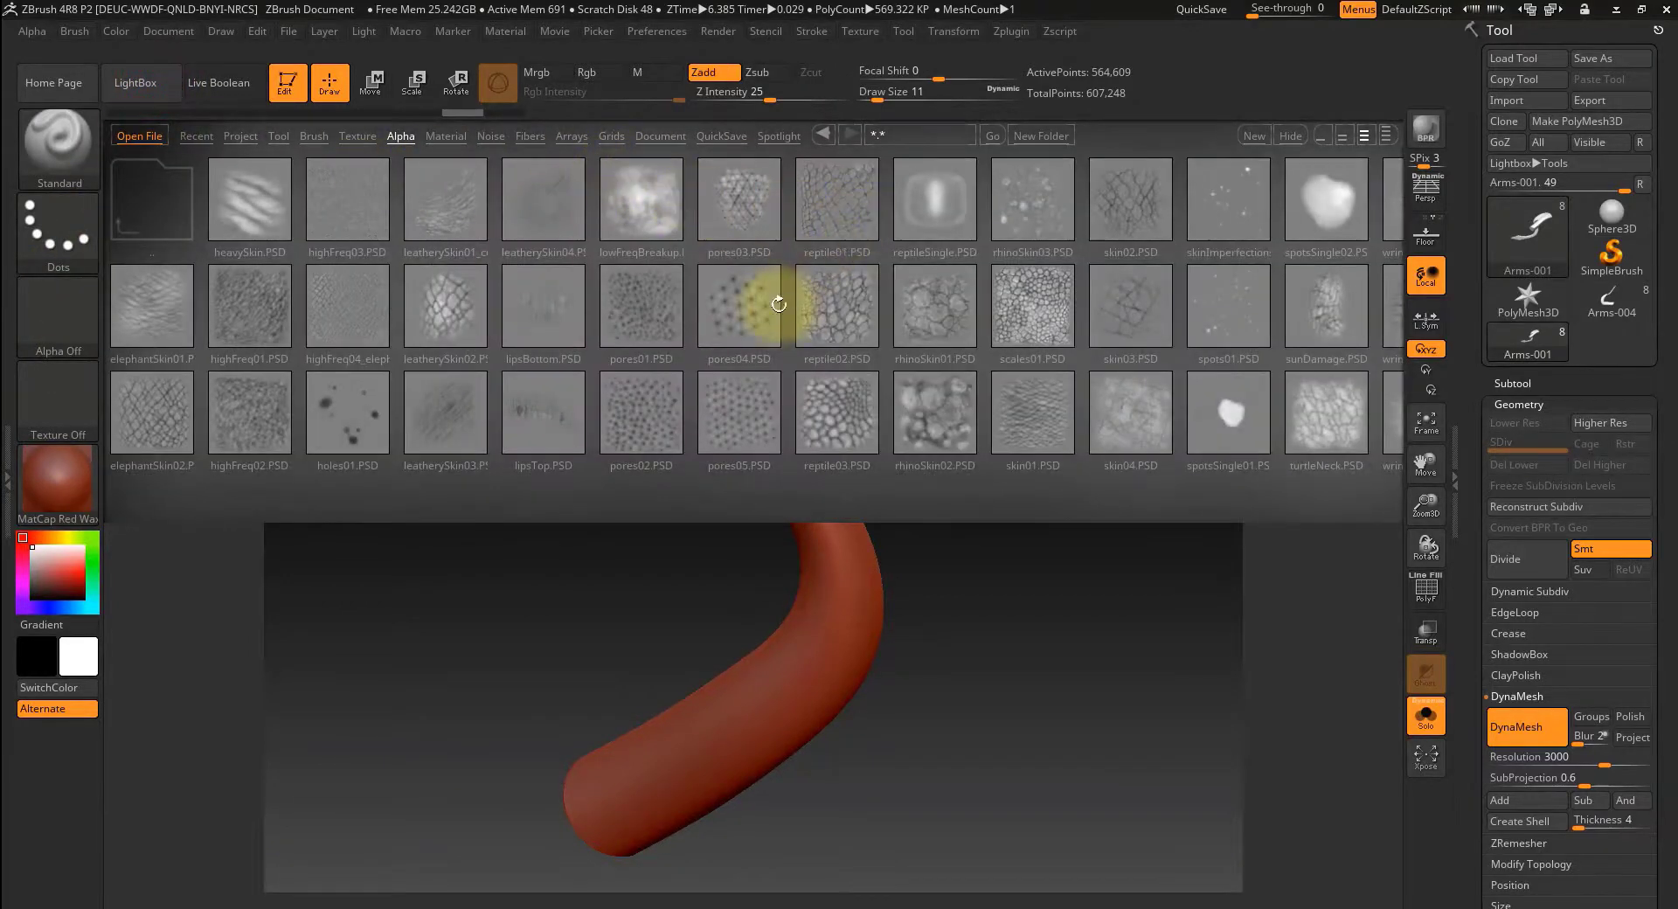
click(744, 308)
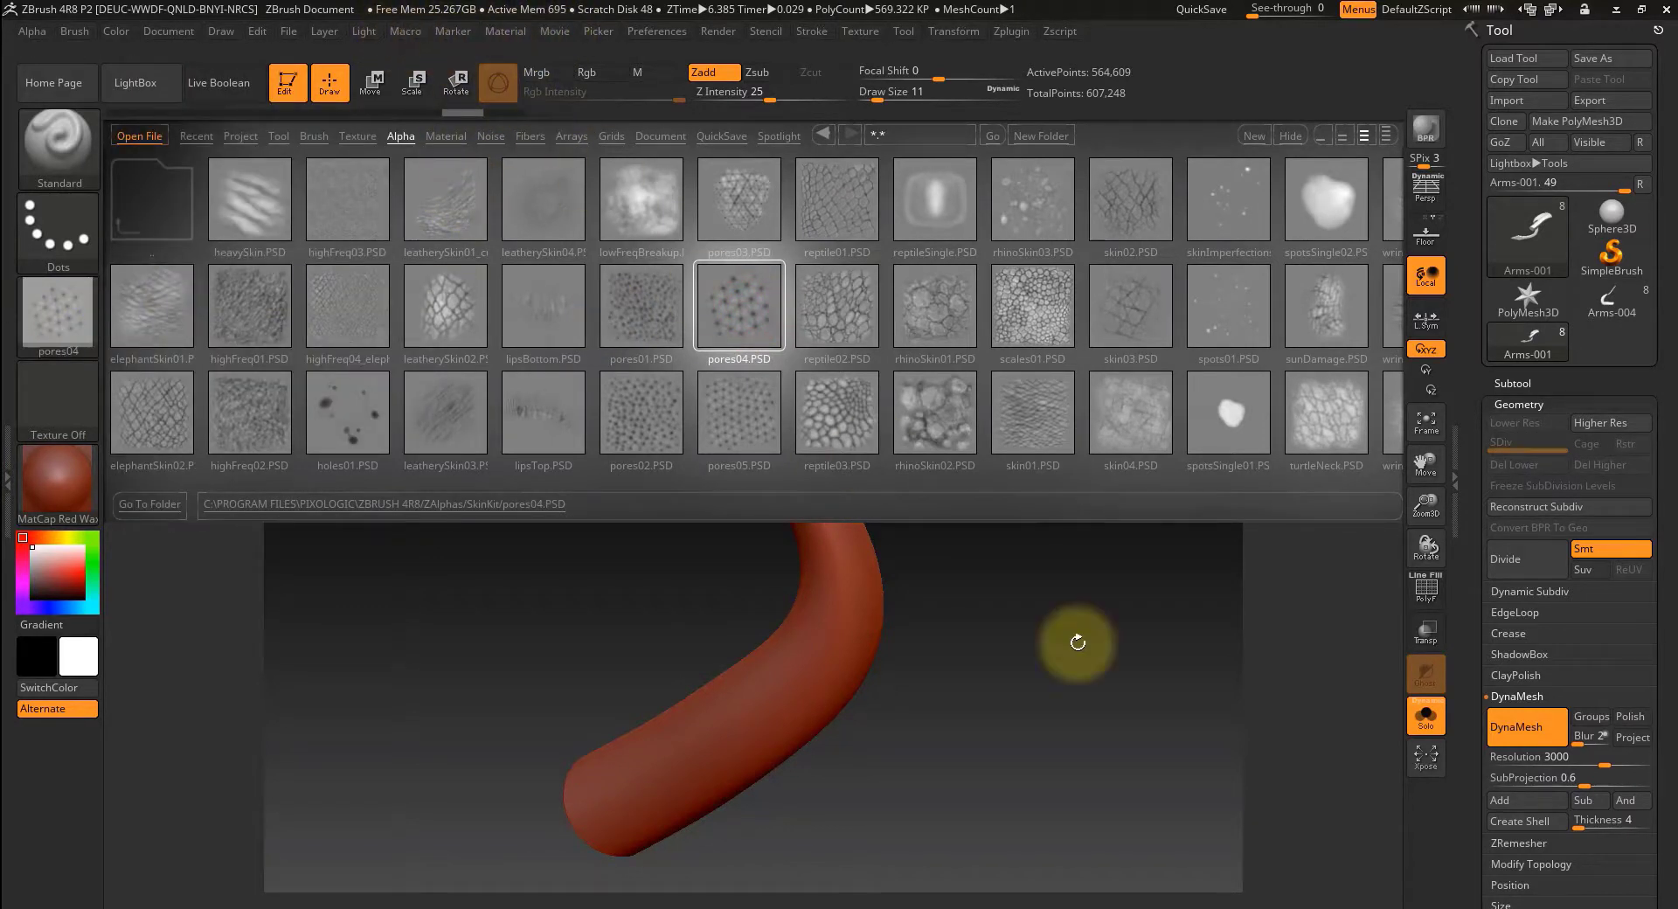
- Set the Standard brush's draw size to 23 and try the pores04 alpha along the tentacle's bend with the Dots stroke
click(136, 83)
drag(1003, 556, 956, 552)
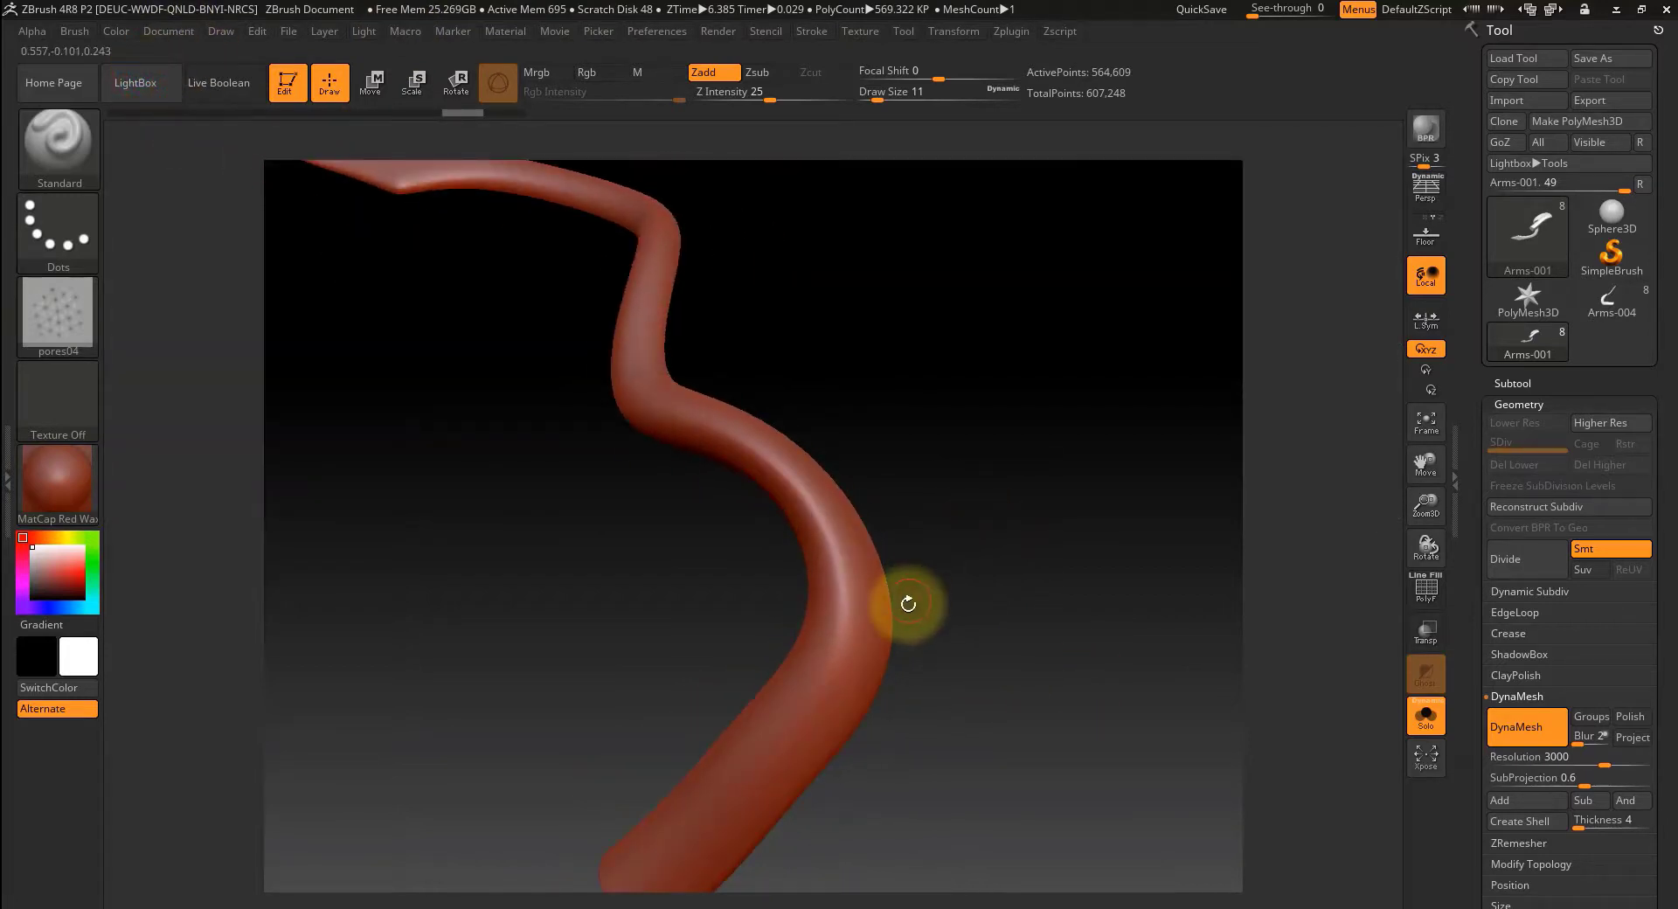
key(space)
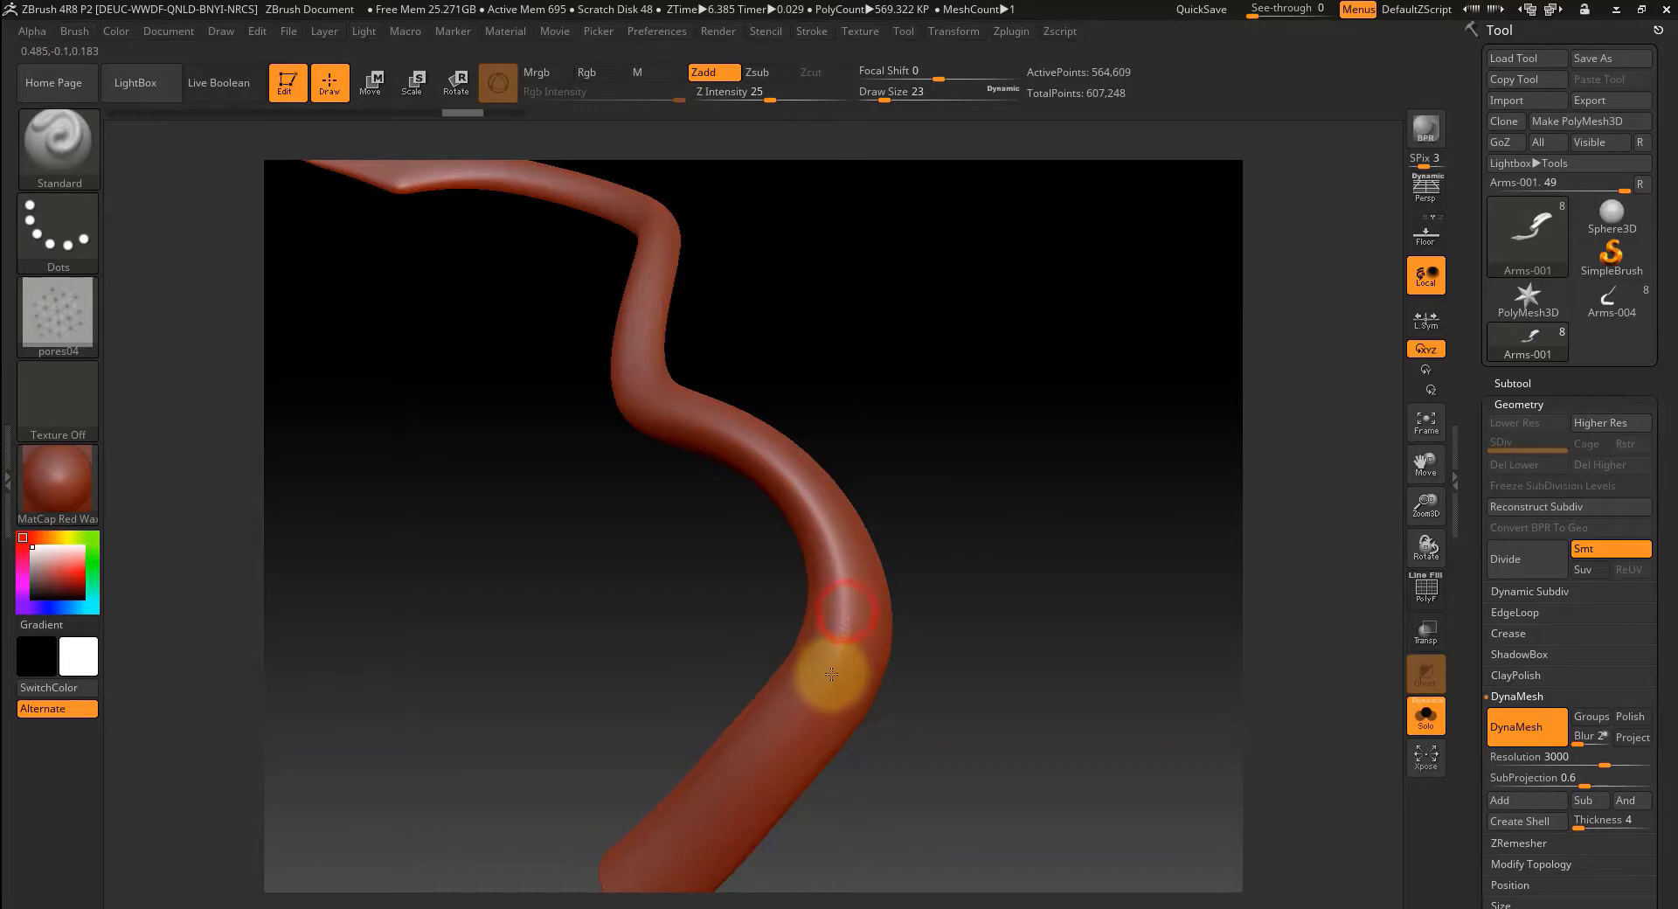
drag(995, 697, 992, 655)
key(space)
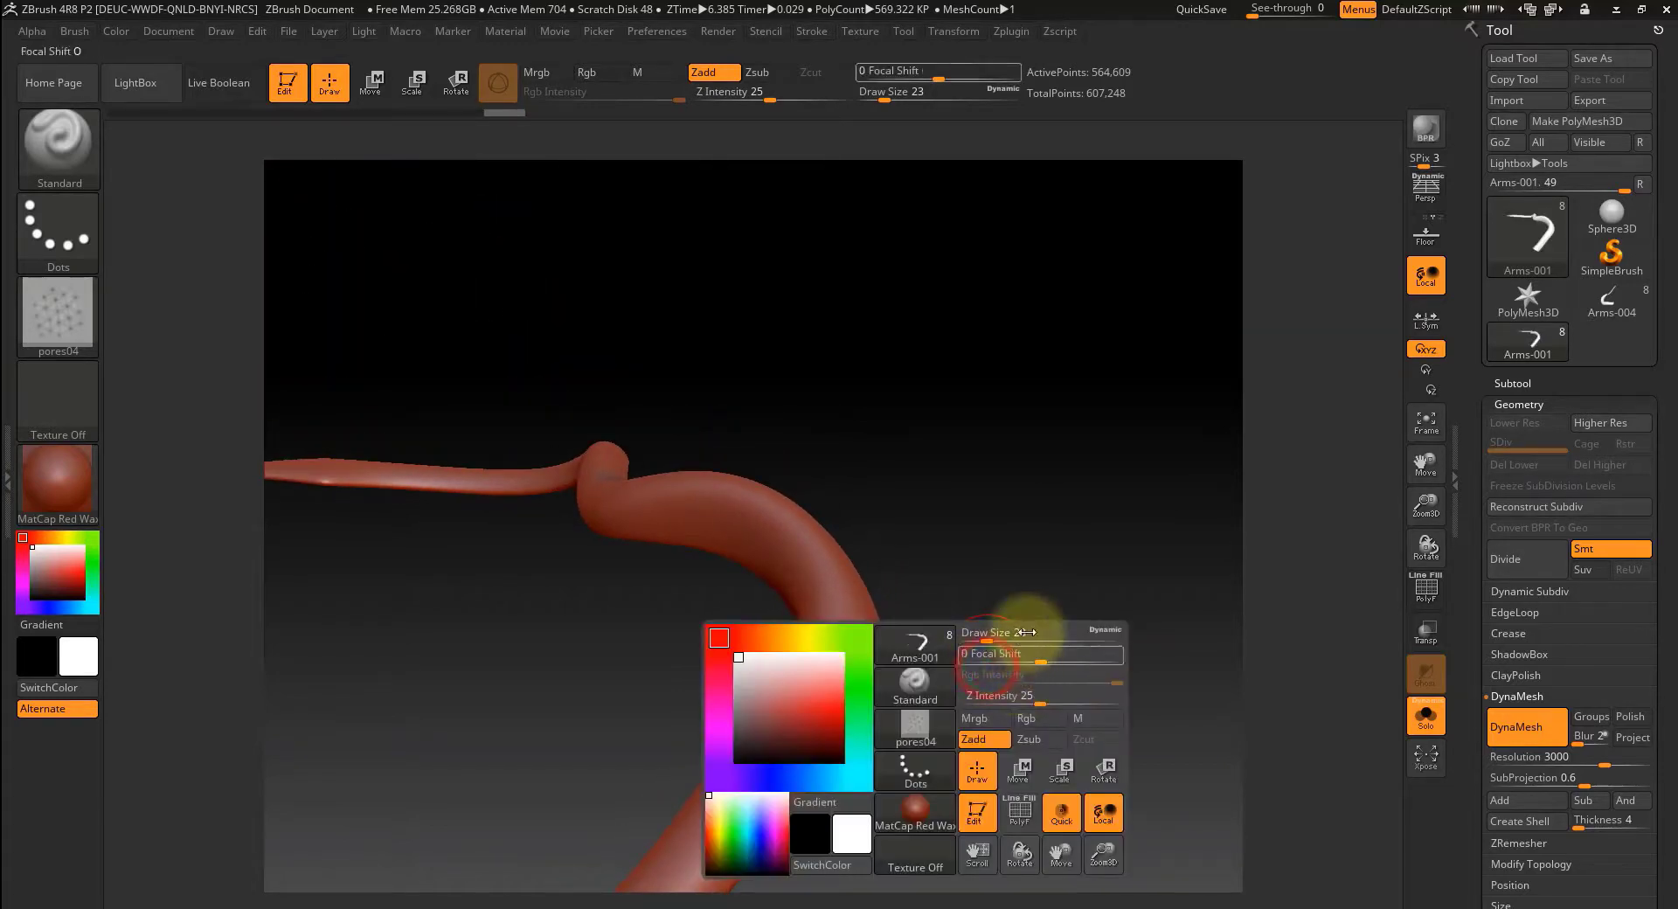
alt+drag(1011, 571, 859, 701)
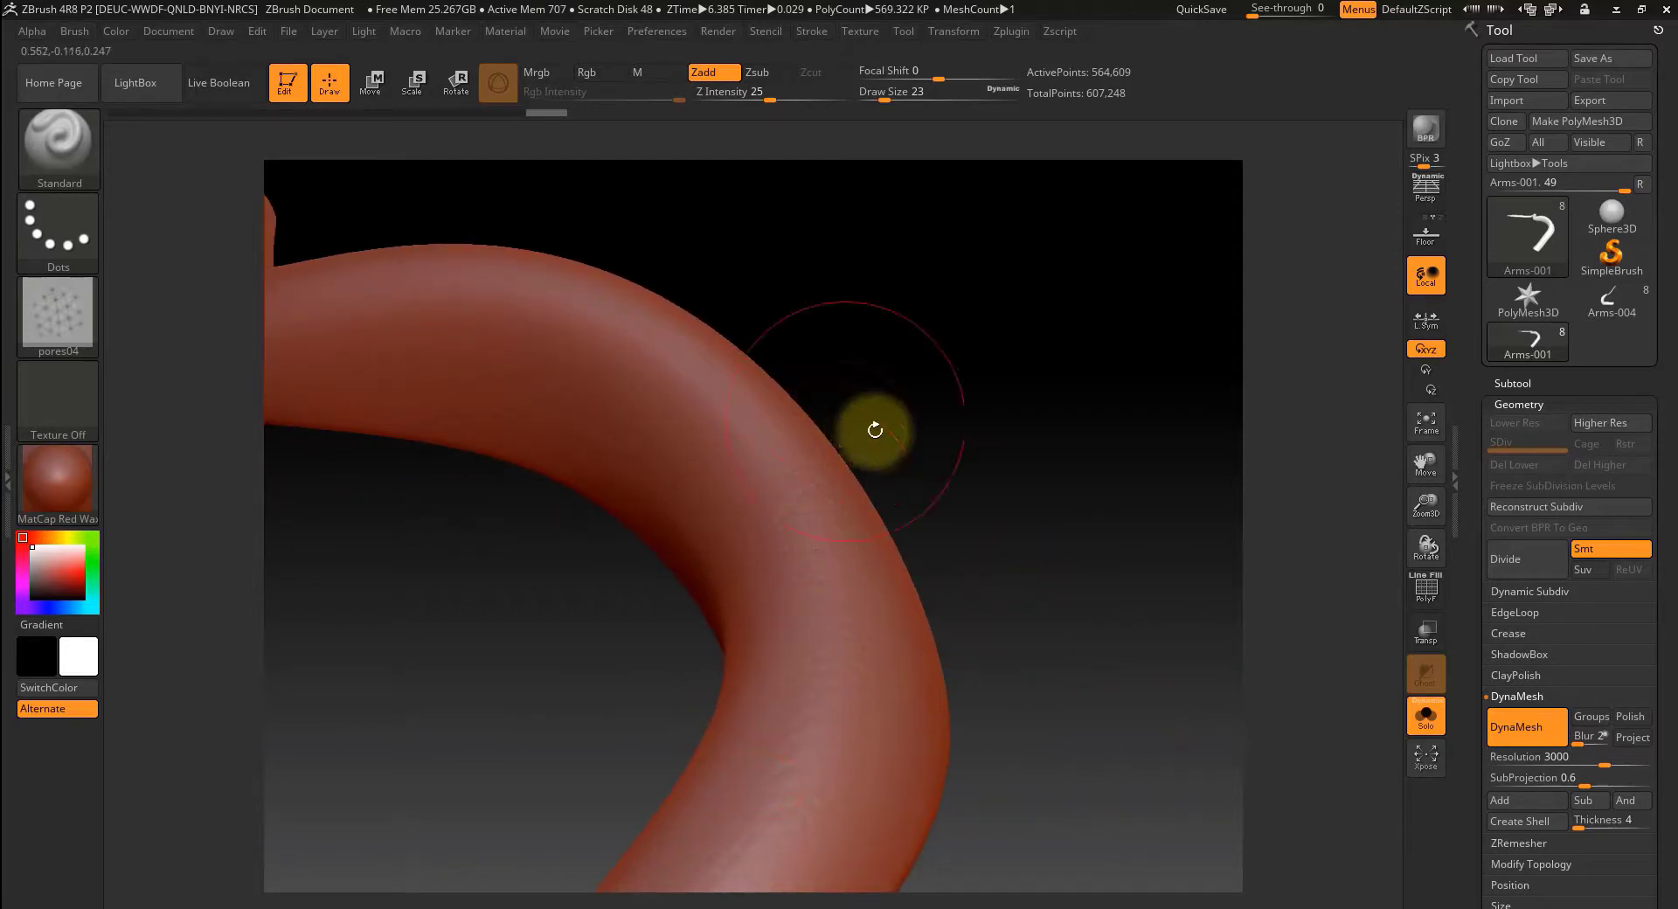
drag(1030, 581, 1022, 630)
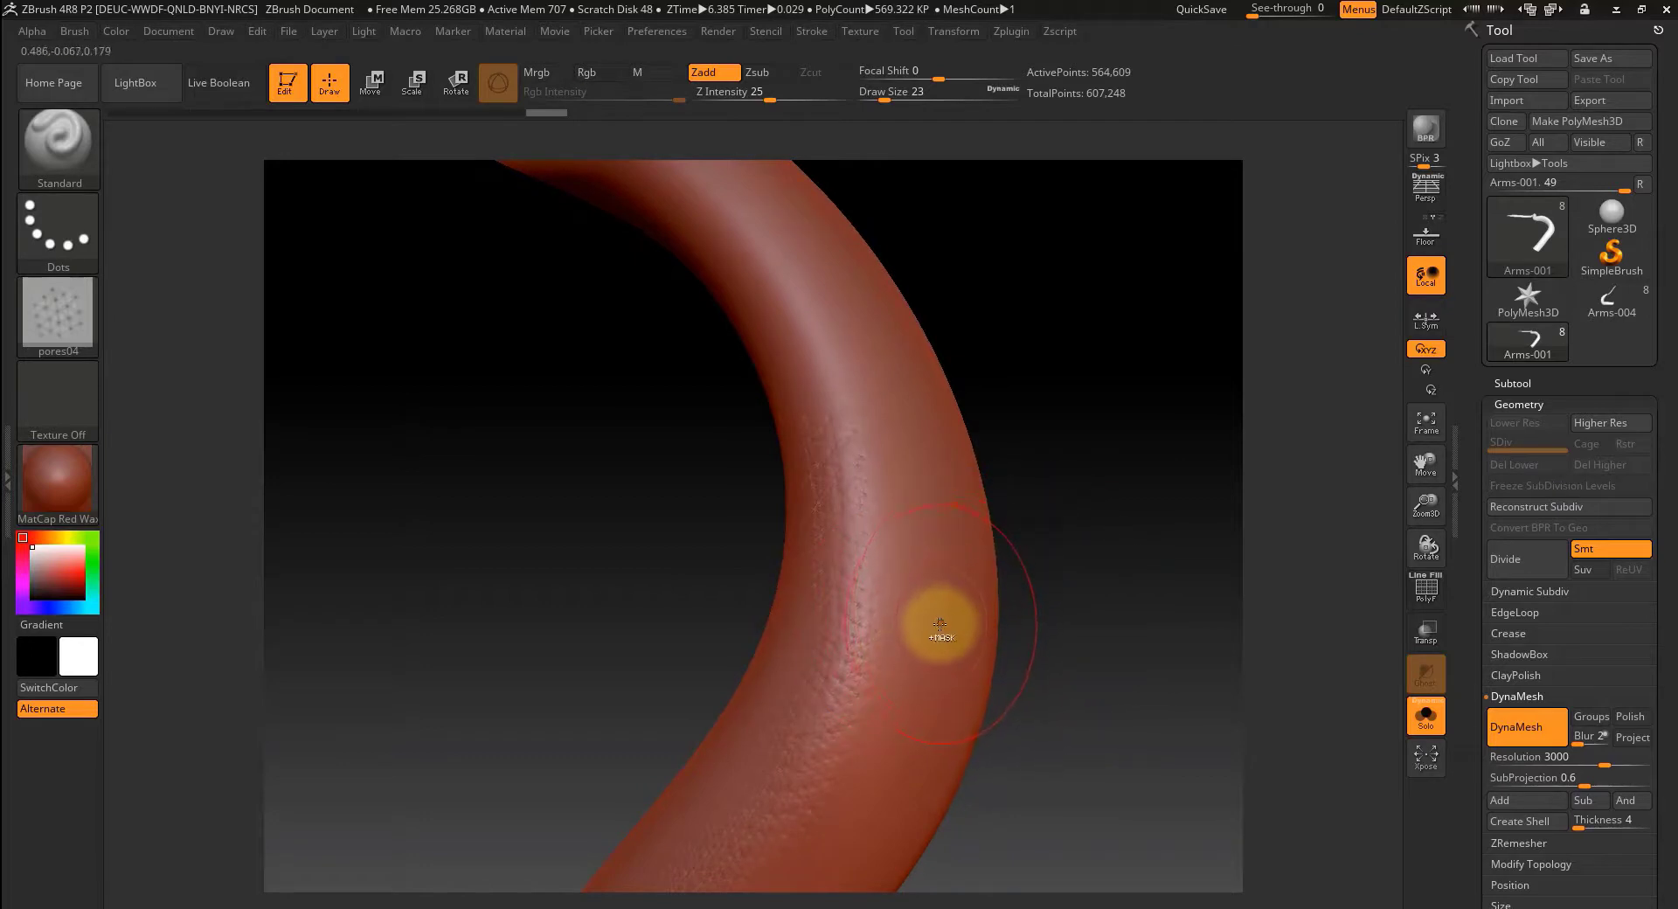
- Change the brush stroke to Spray and try the pores alpha on the tentacle's bend again
click(76, 233)
click(499, 254)
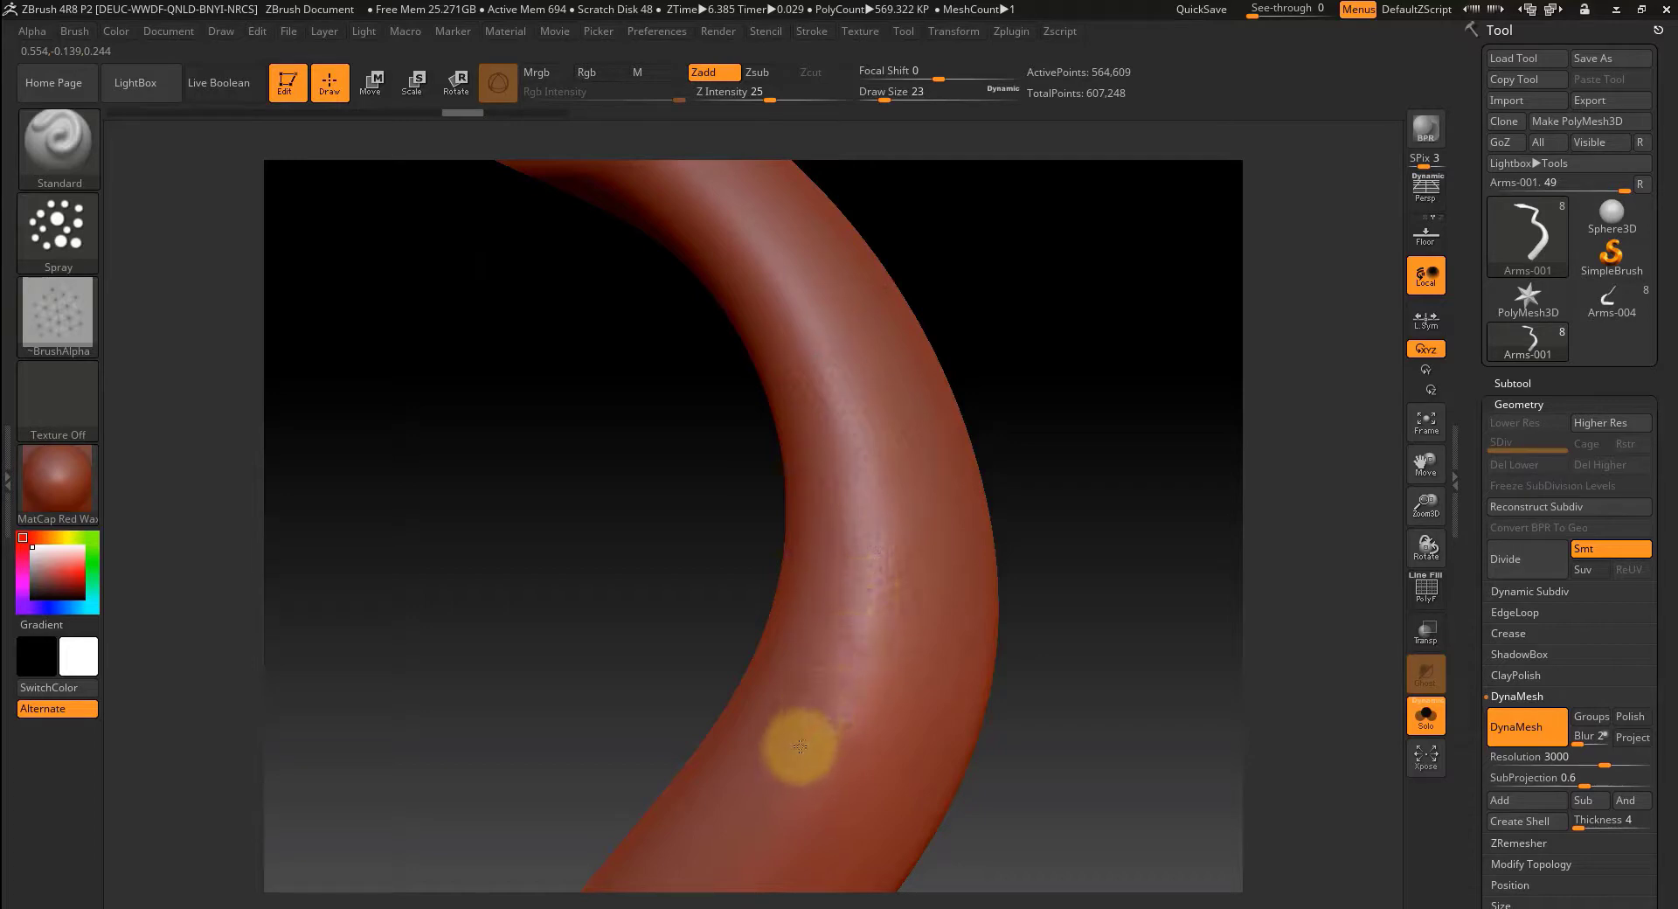
drag(1084, 608, 1071, 576)
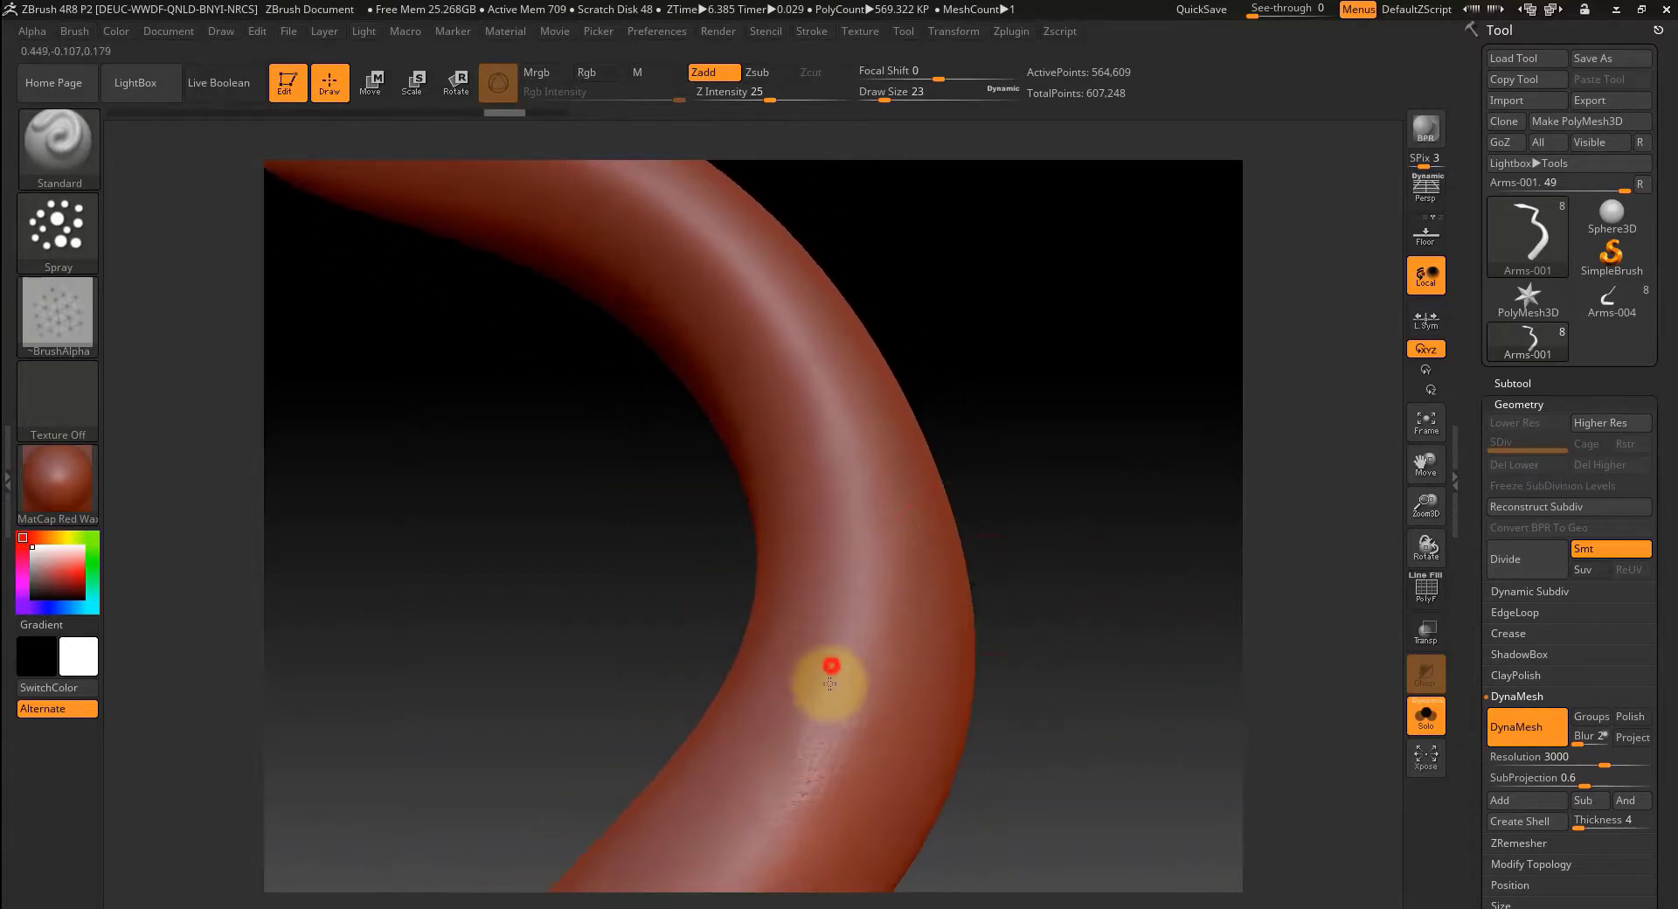
drag(1140, 589, 1067, 588)
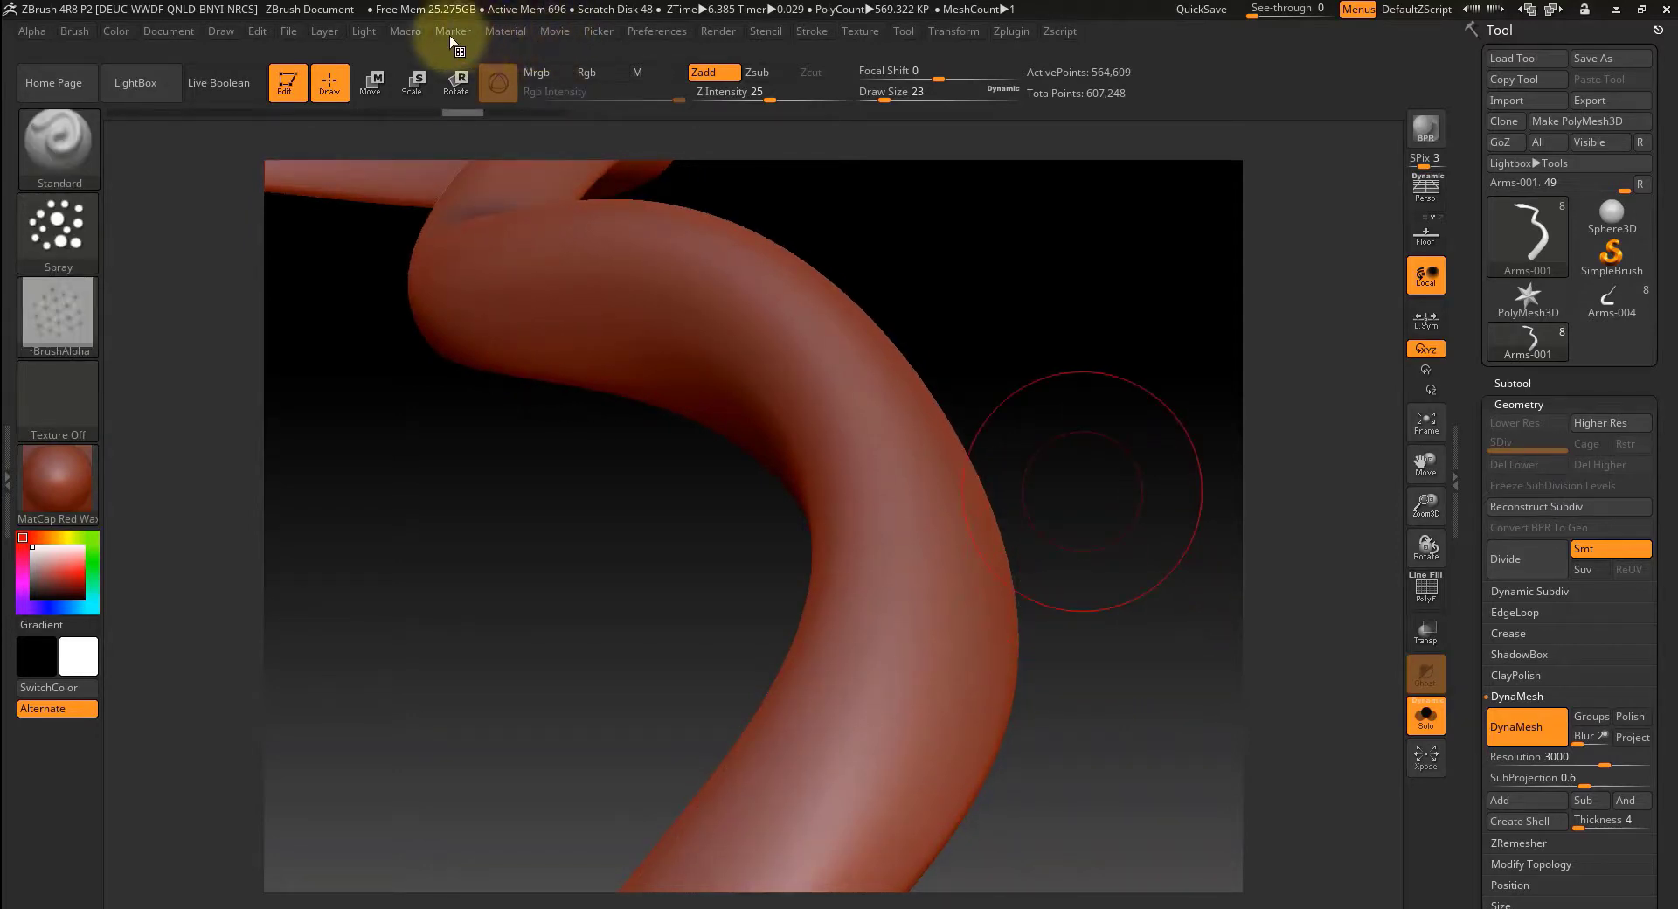
- Run the MidValue50 macro from the skinKitMacros on the brush's alpha
click(404, 33)
click(406, 35)
click(406, 34)
click(446, 116)
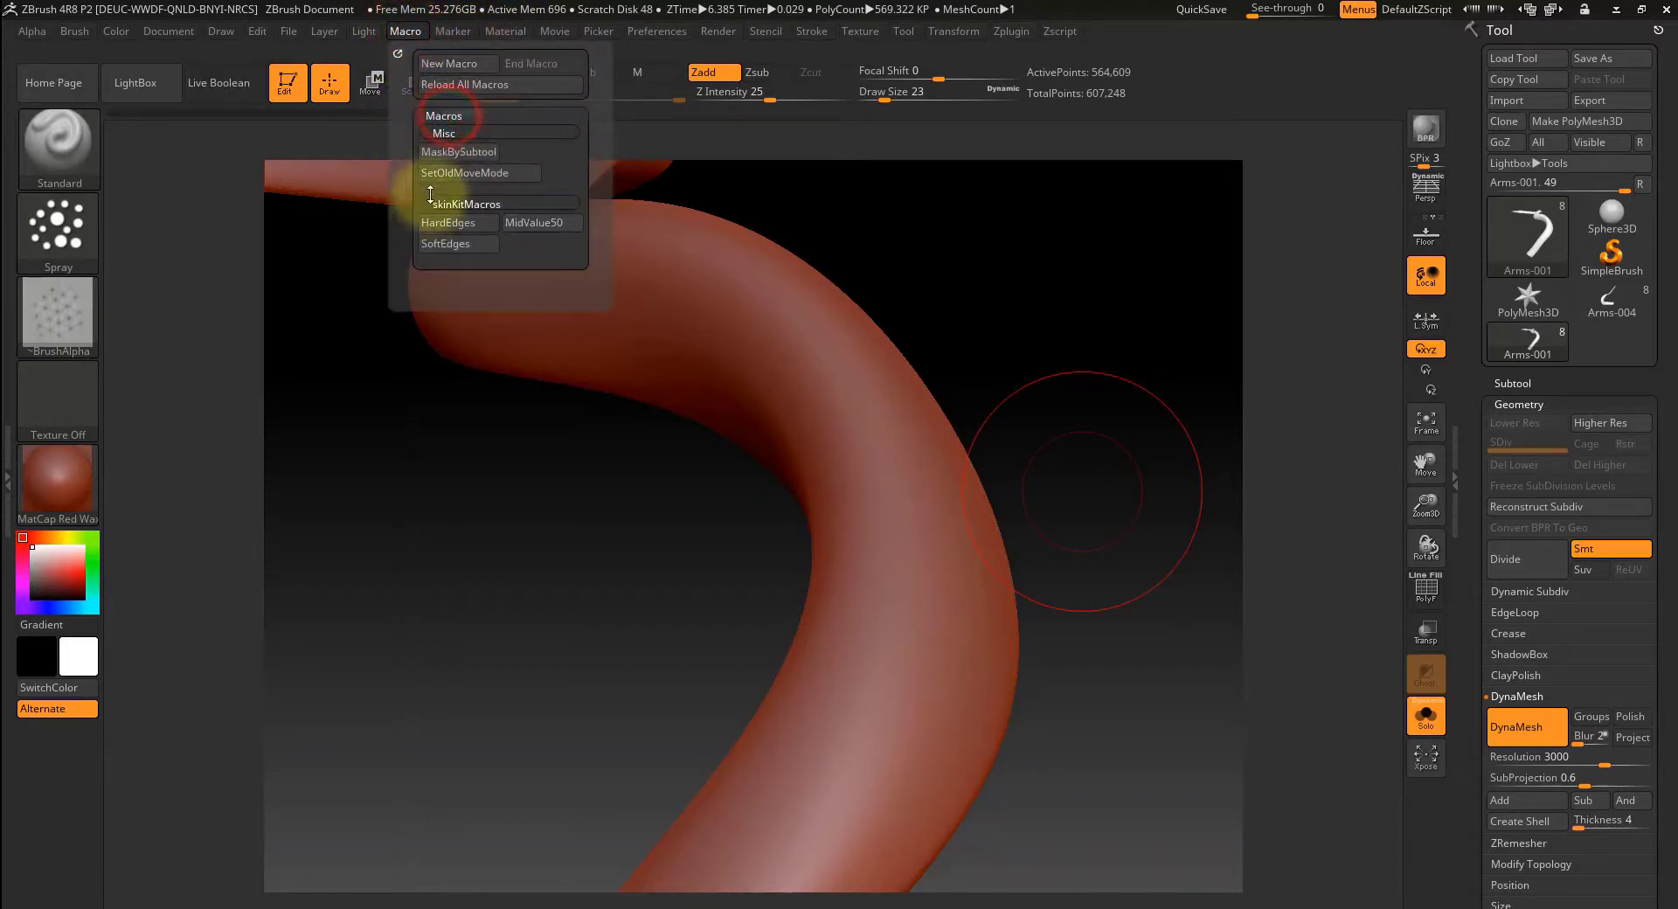
click(527, 222)
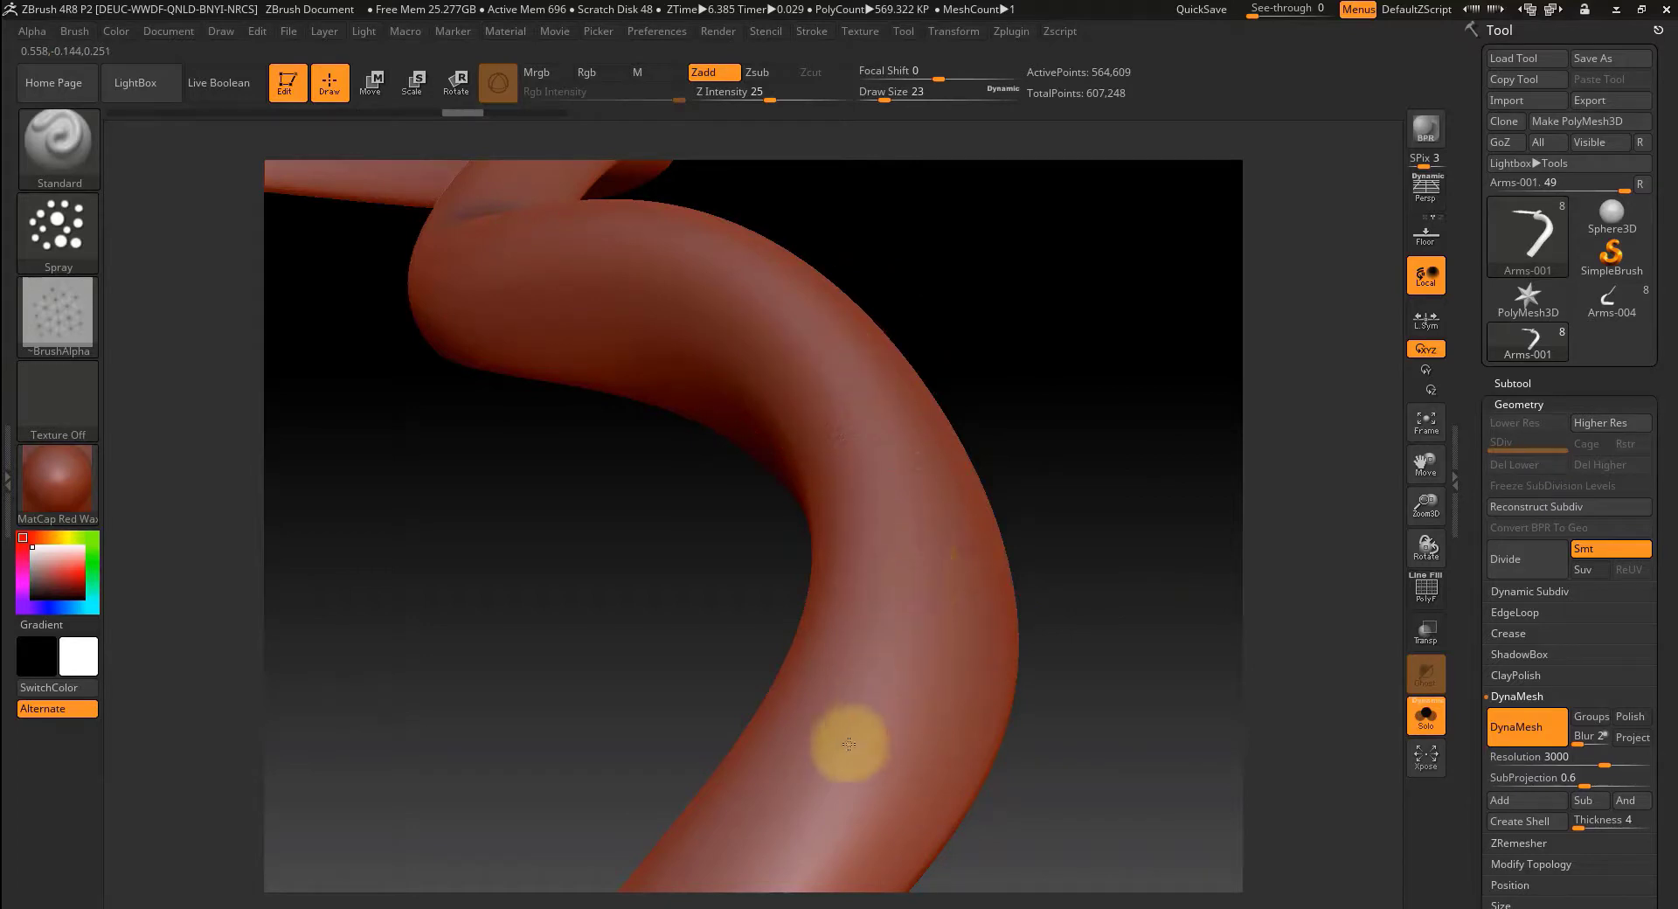
- Spray pore texture over the front and inner sides of the tentacle's large lower bend
drag(1108, 600, 1052, 644)
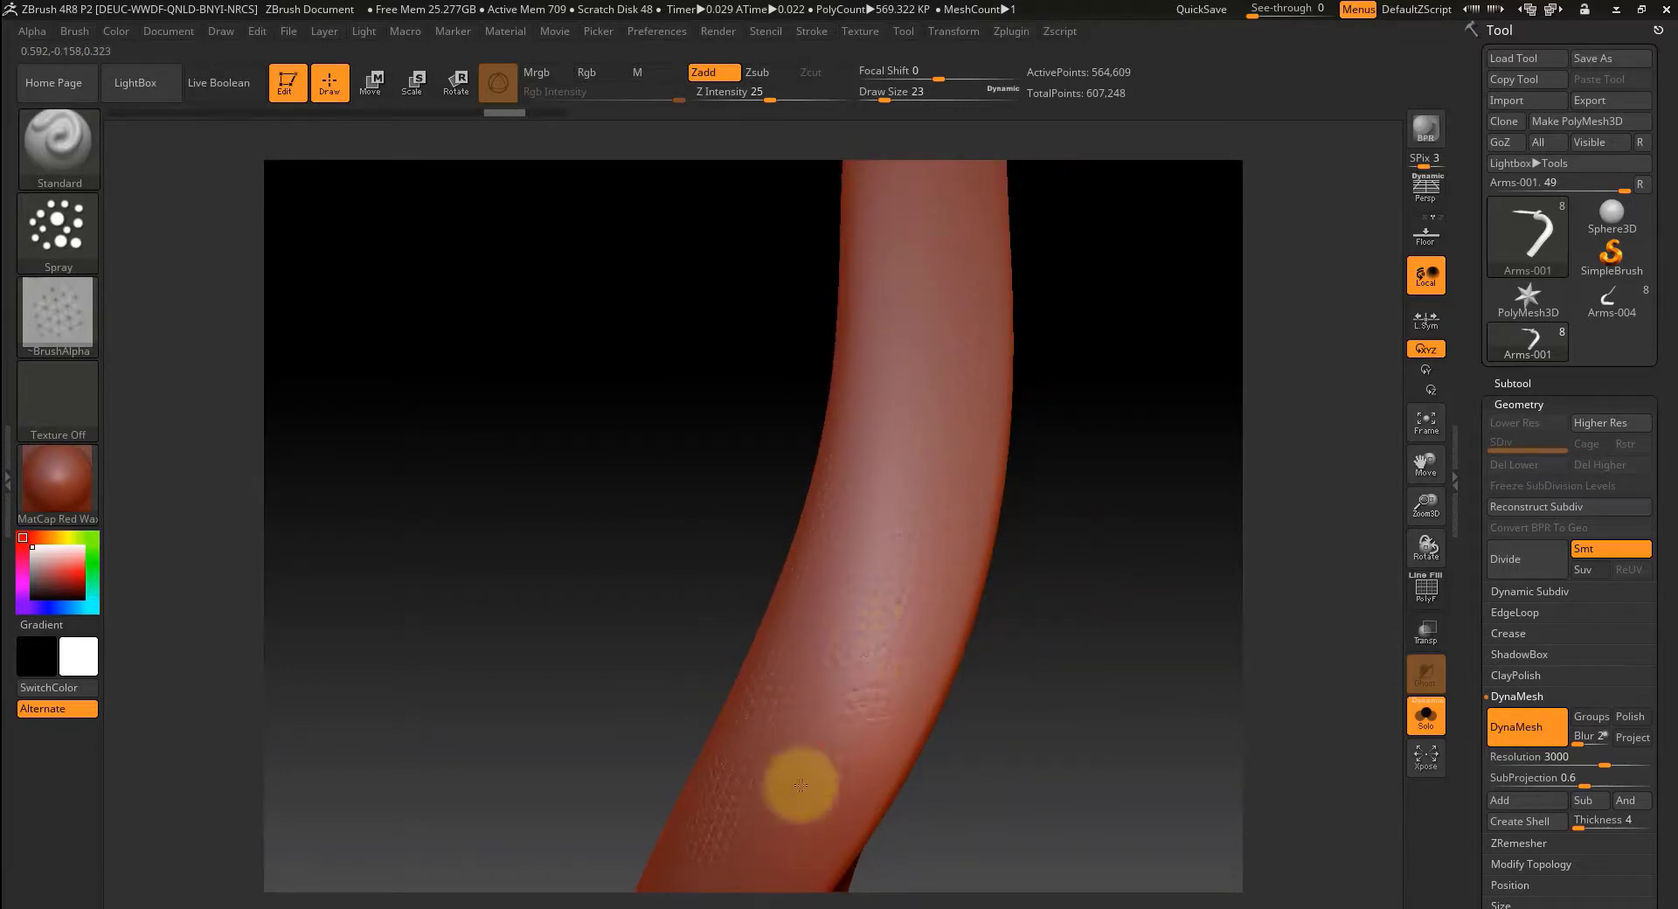
drag(1040, 636, 1123, 677)
mouse_move(842, 236)
mouse_down()
mouse_move(876, 285)
mouse_move(917, 437)
mouse_up()
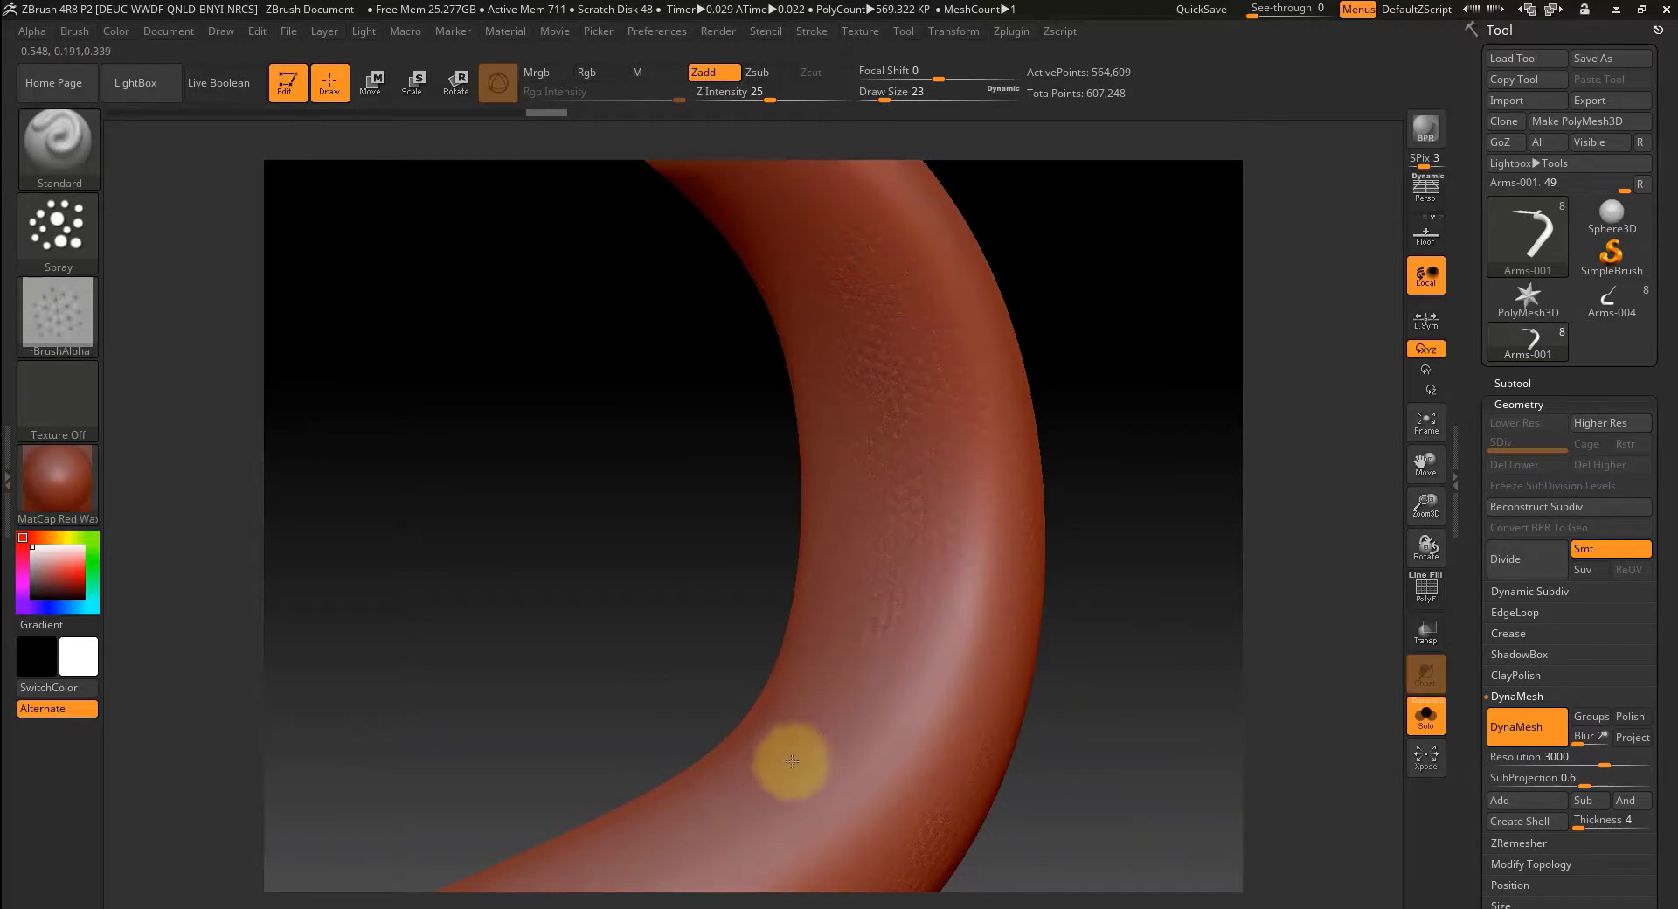
drag(1103, 559, 1133, 595)
mouse_move(769, 264)
mouse_down()
mouse_move(752, 453)
mouse_move(704, 628)
mouse_move(622, 778)
mouse_move(626, 743)
mouse_up()
drag(944, 645, 952, 568)
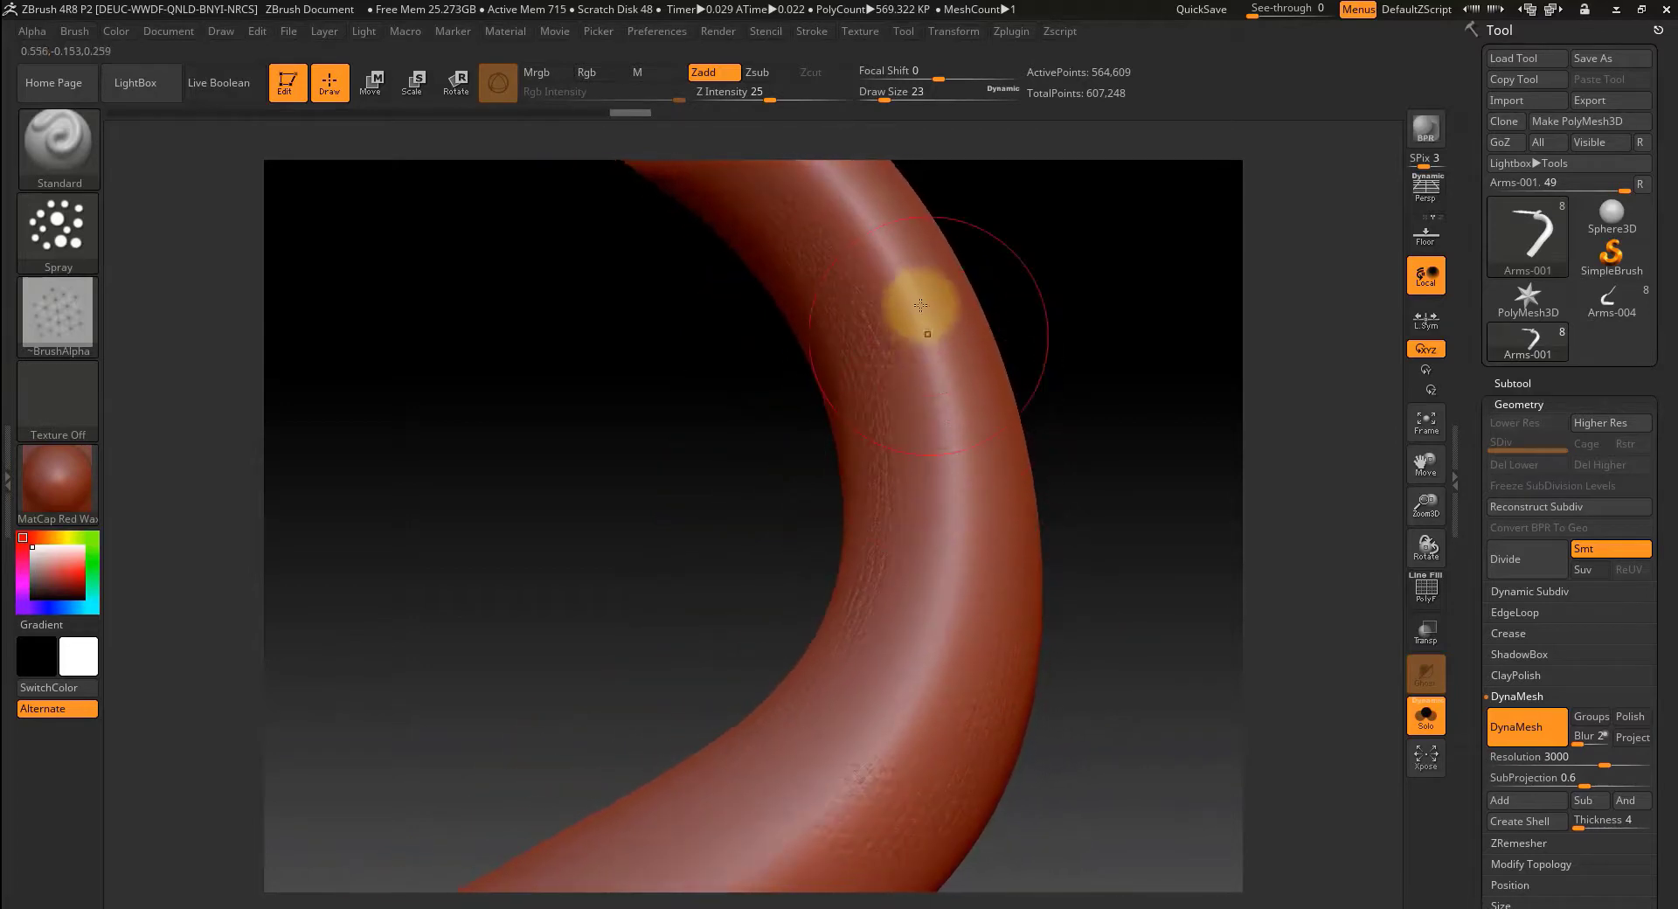
- Continue the sprayed pore texture from the lower bend up around the tentacle's middle bend
drag(1123, 649, 1094, 618)
alt+drag(1178, 508, 1092, 747)
alt+drag(1114, 516, 1083, 755)
click(837, 268)
drag(965, 574, 1016, 552)
click(796, 214)
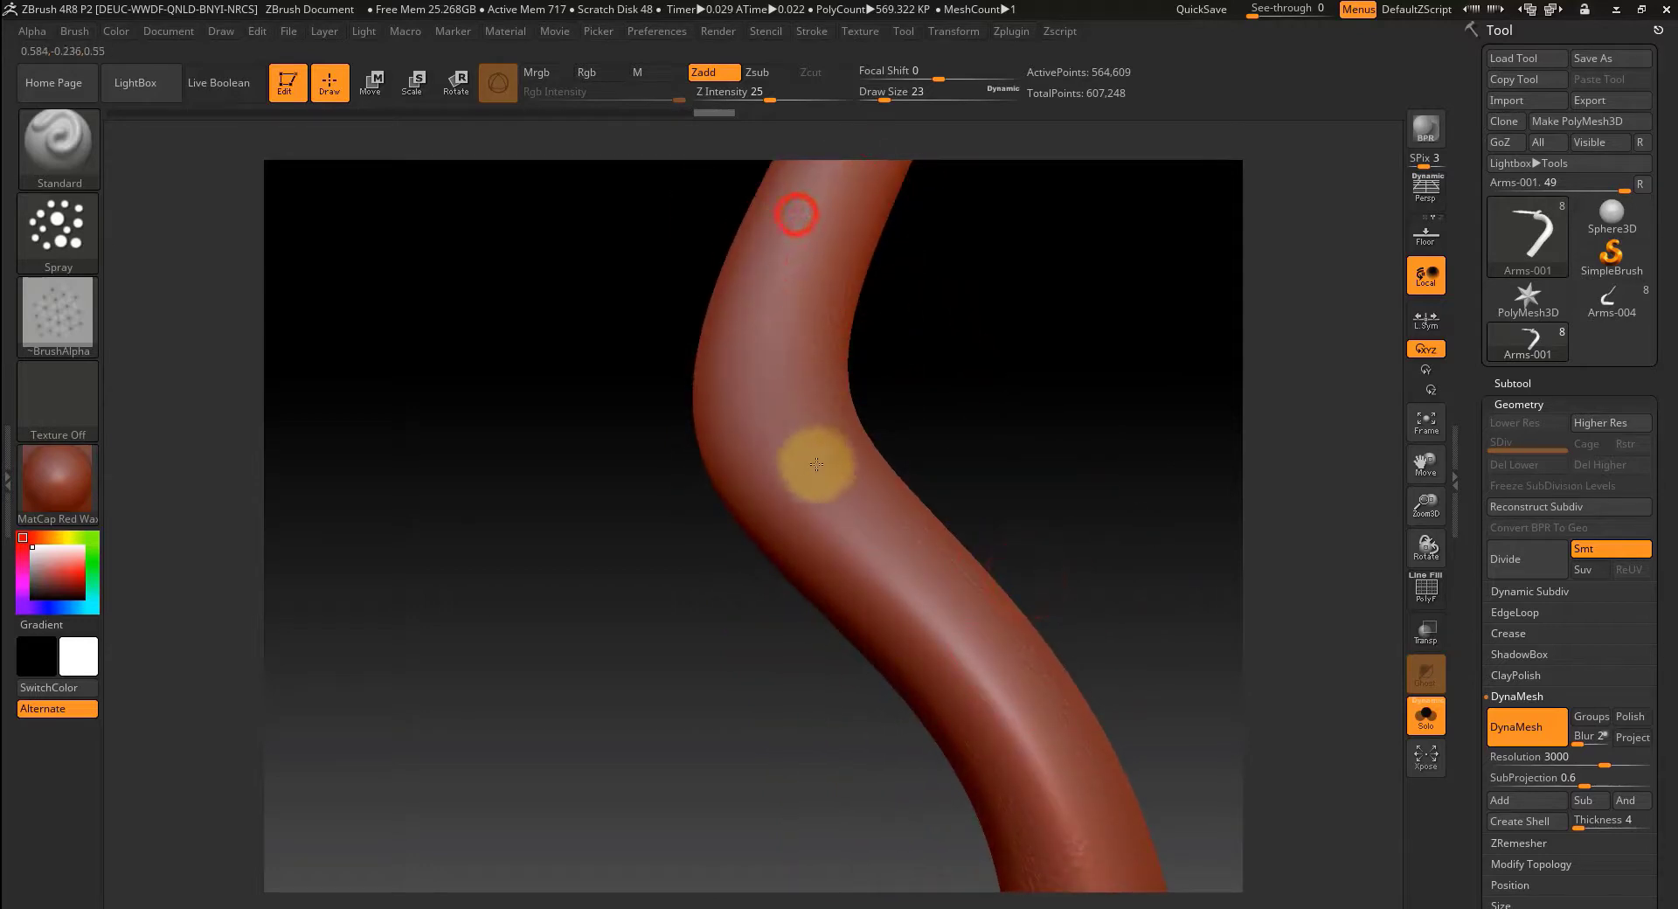
drag(1081, 470, 1146, 503)
mouse_move(746, 224)
mouse_down()
mouse_move(770, 393)
mouse_move(868, 605)
mouse_move(895, 732)
mouse_move(854, 749)
mouse_move(963, 630)
mouse_up()
alt+drag(1086, 479, 1062, 729)
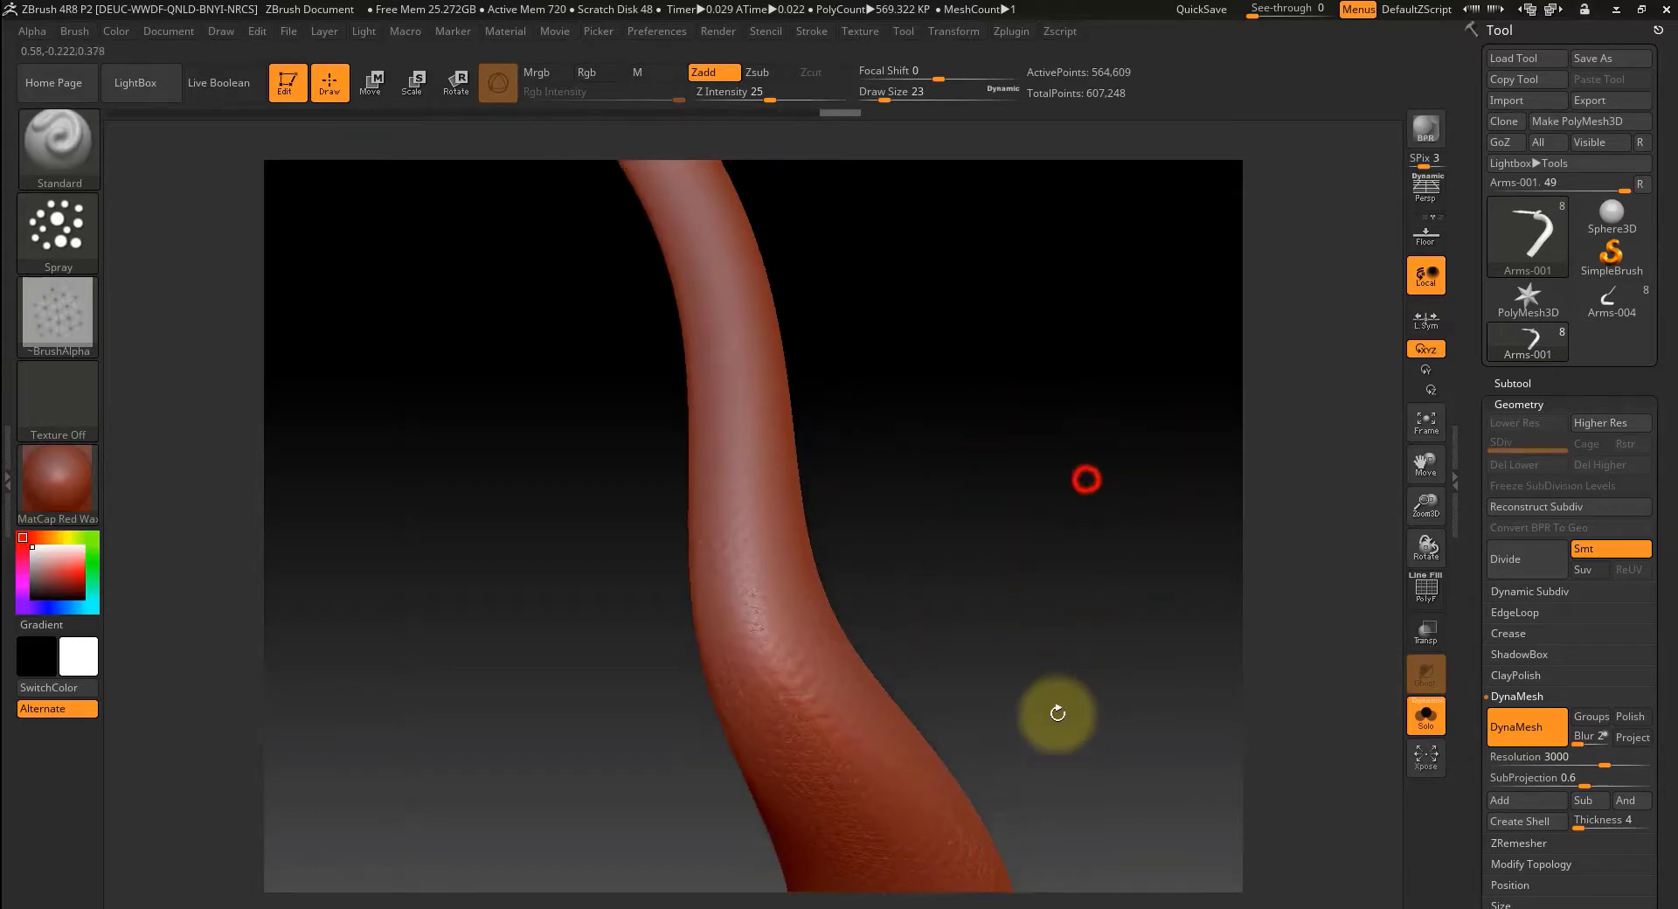
- Cover the thin upper stretch of the tentacle with sprayed pores, up to where it widens into the tip
alt+drag(1034, 491, 1014, 712)
mouse_move(652, 375)
mouse_down()
mouse_move(732, 674)
mouse_move(824, 622)
mouse_move(843, 637)
mouse_move(822, 612)
mouse_up()
drag(706, 297, 662, 807)
drag(681, 422, 654, 603)
alt+drag(855, 409, 915, 776)
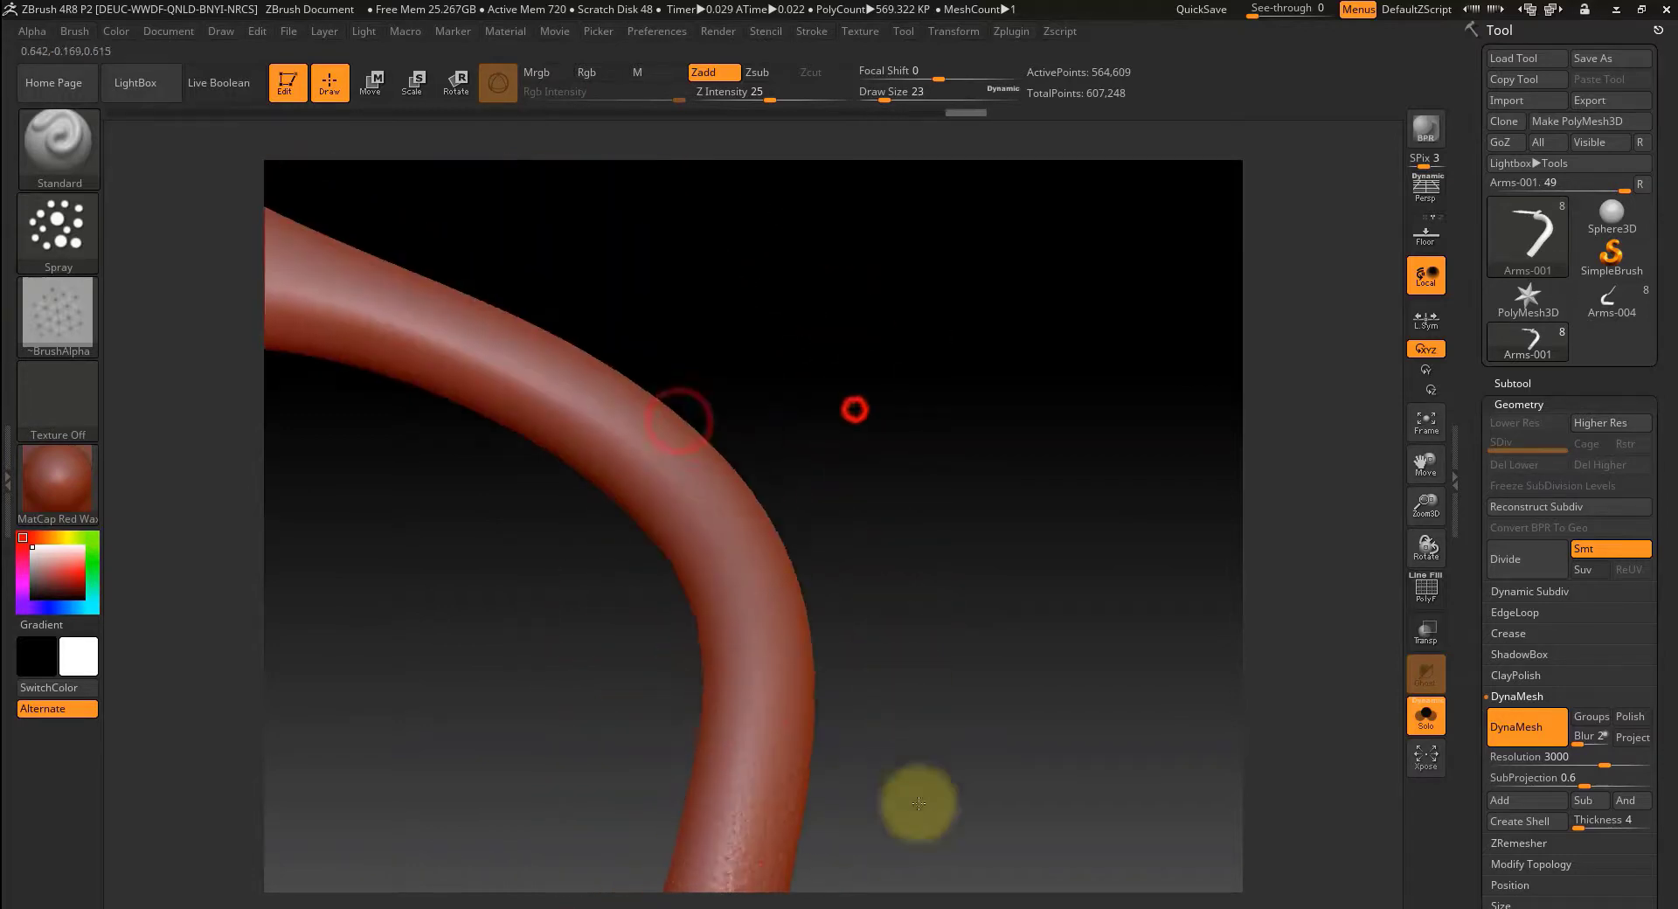
mouse_move(512, 442)
mouse_down()
mouse_move(600, 506)
mouse_move(763, 689)
mouse_move(782, 749)
mouse_up()
drag(869, 561, 757, 636)
drag(757, 634, 822, 662)
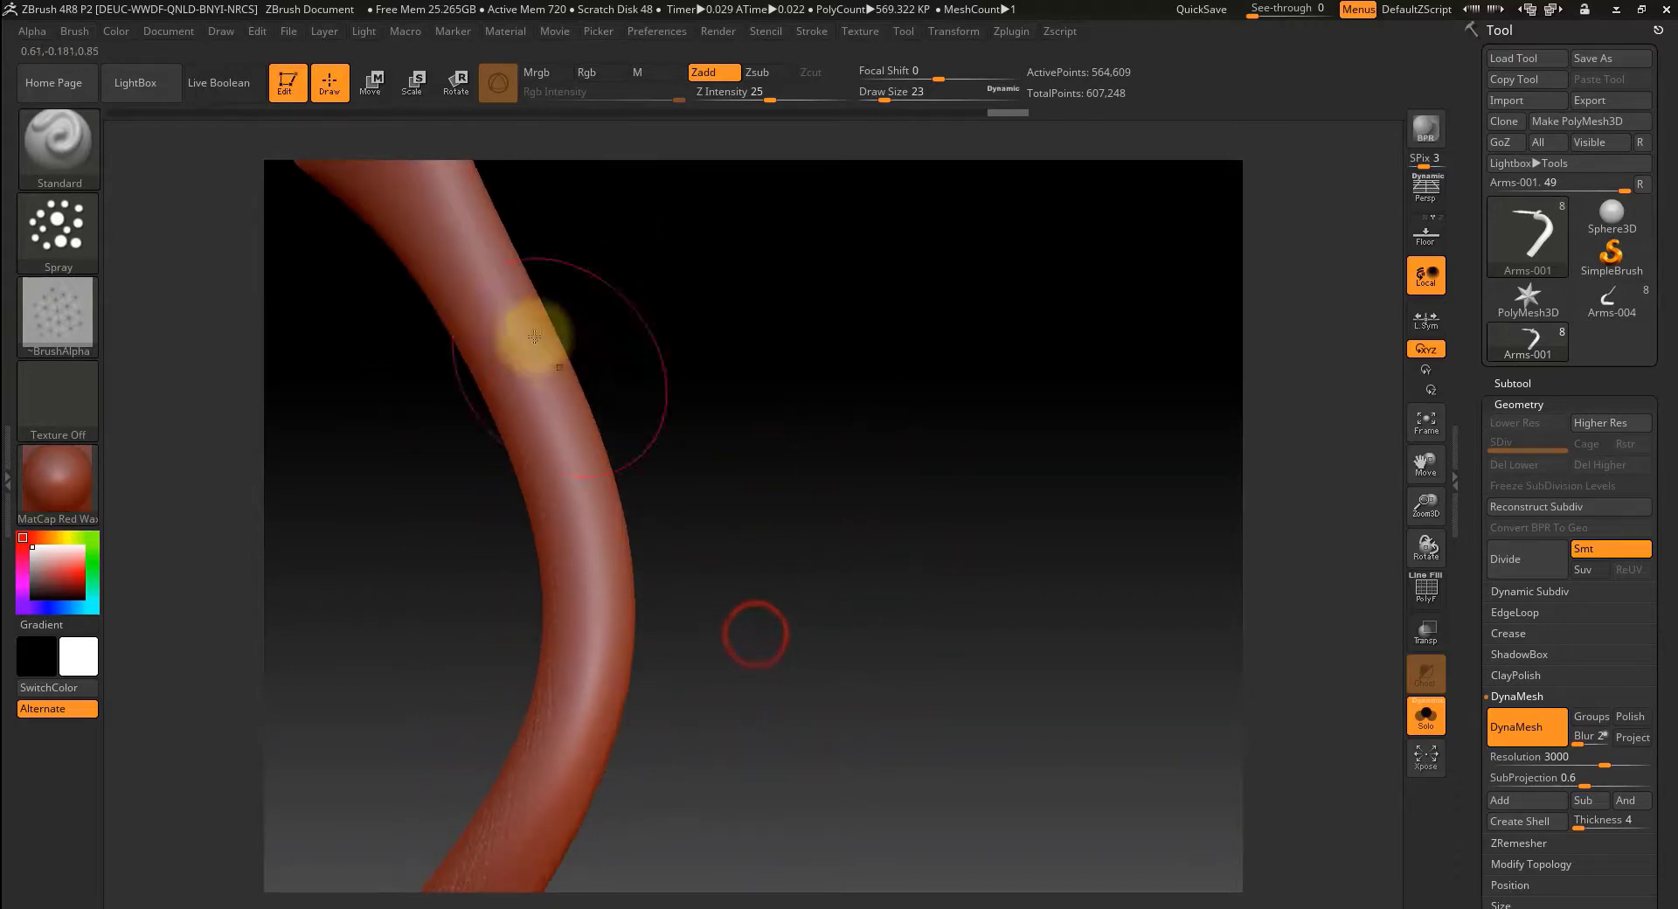
drag(701, 580, 768, 487)
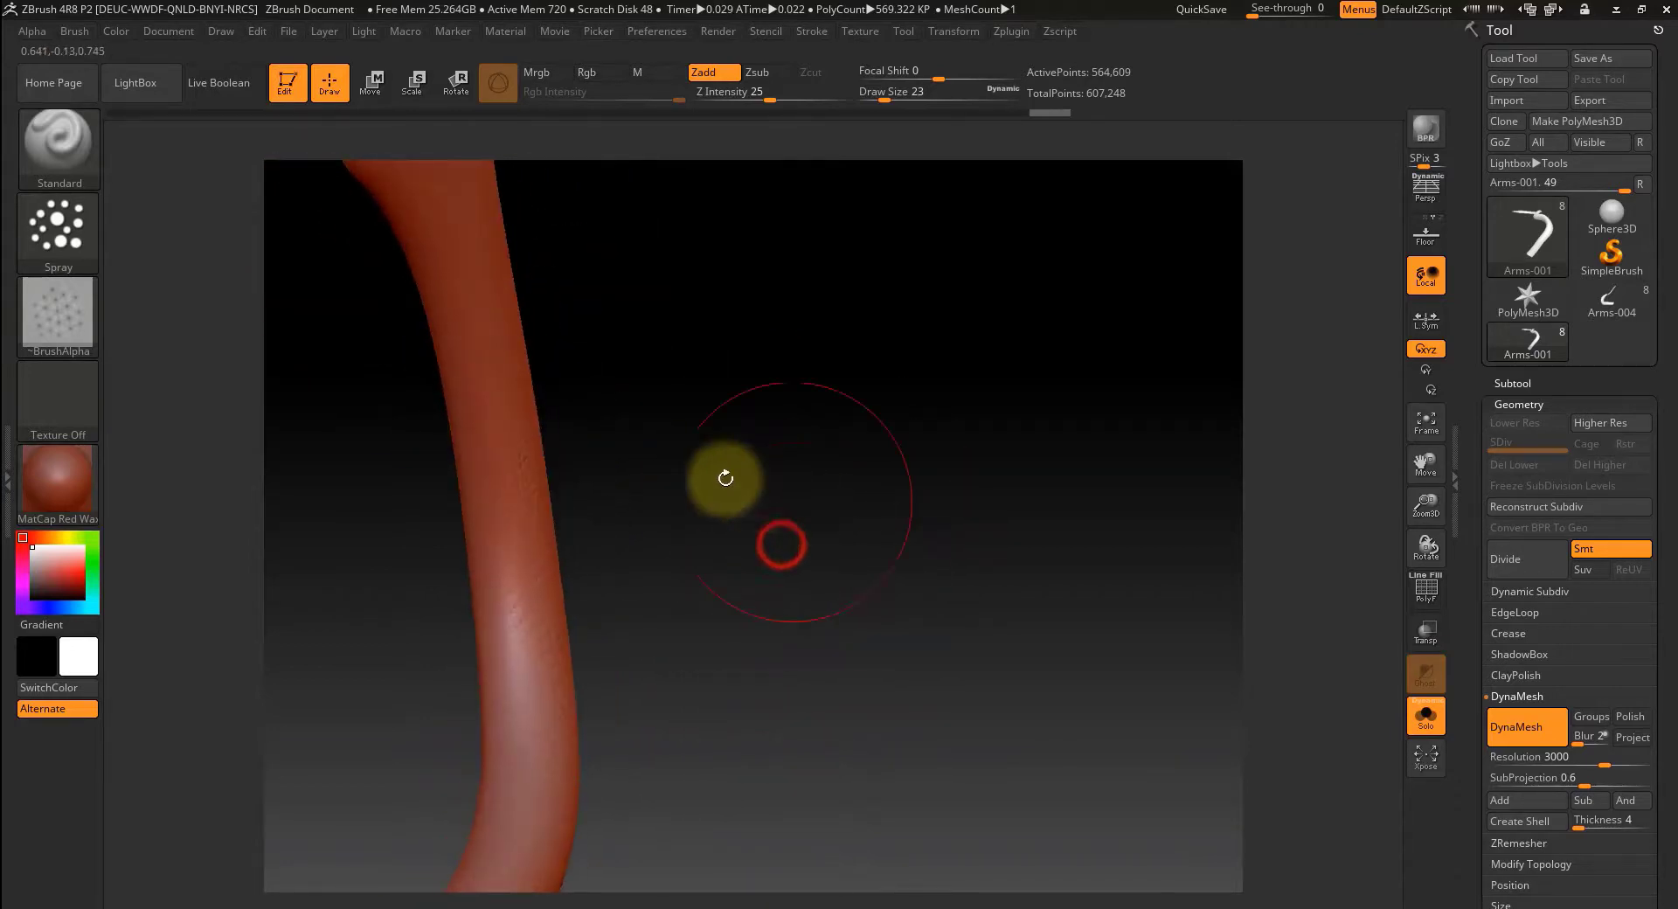
drag(491, 364, 512, 681)
drag(738, 400, 857, 677)
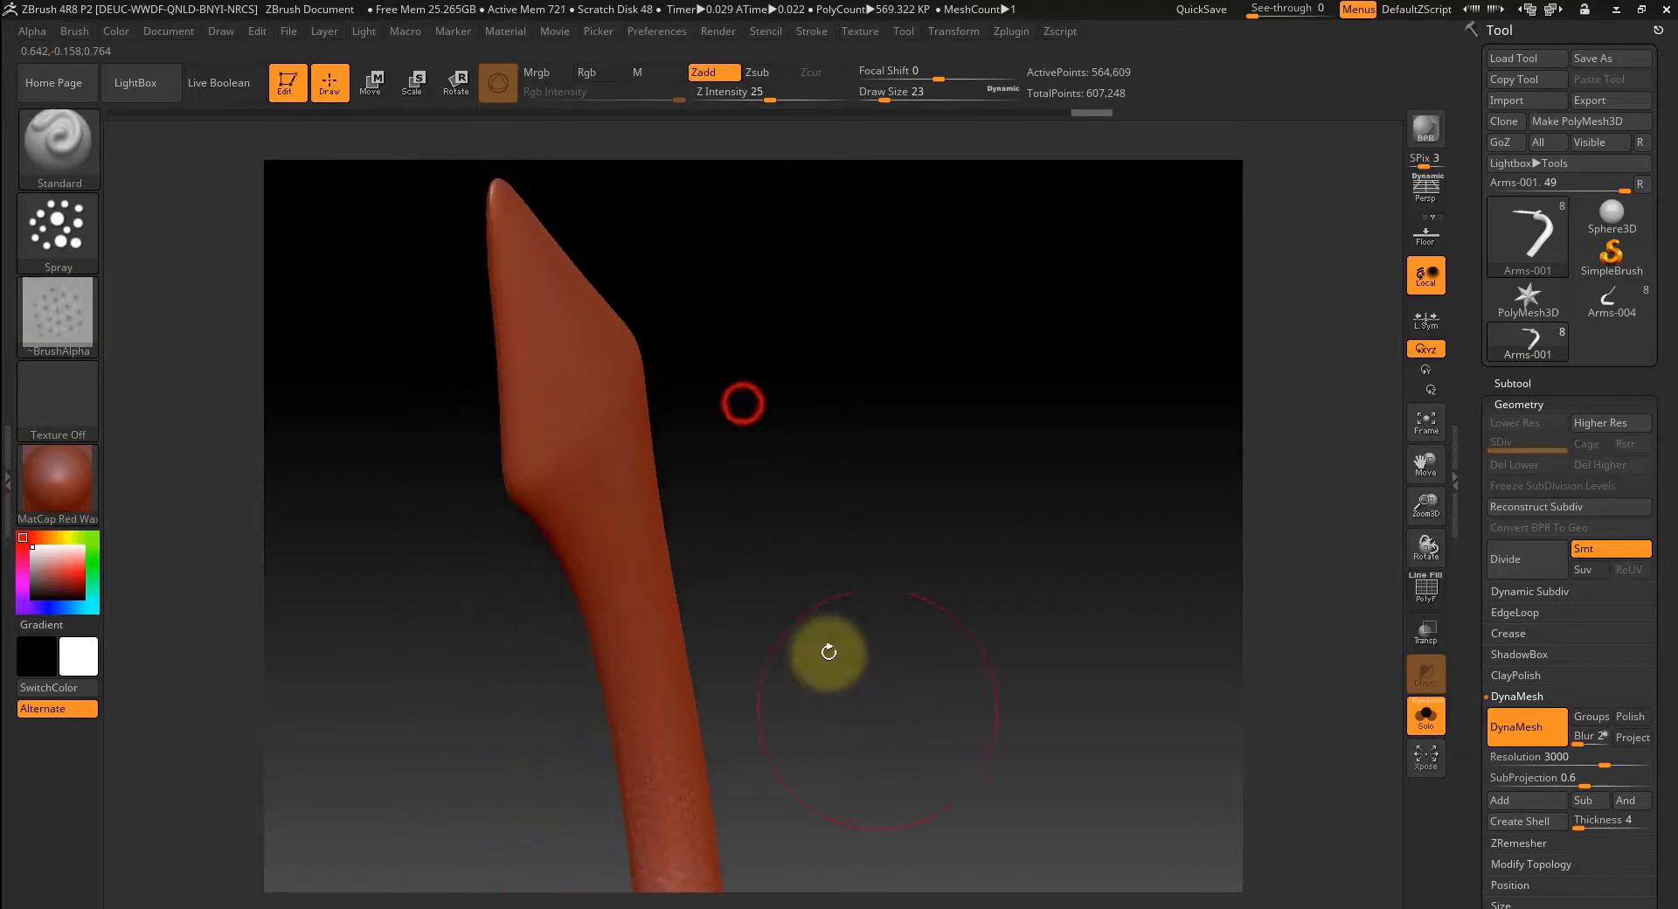
- Spray pore texture over the flattened, pointed tip of the tentacle and its neck
mouse_move(543, 271)
mouse_down()
mouse_move(543, 382)
mouse_move(574, 461)
mouse_move(639, 392)
mouse_move(579, 438)
mouse_up()
key(shift)
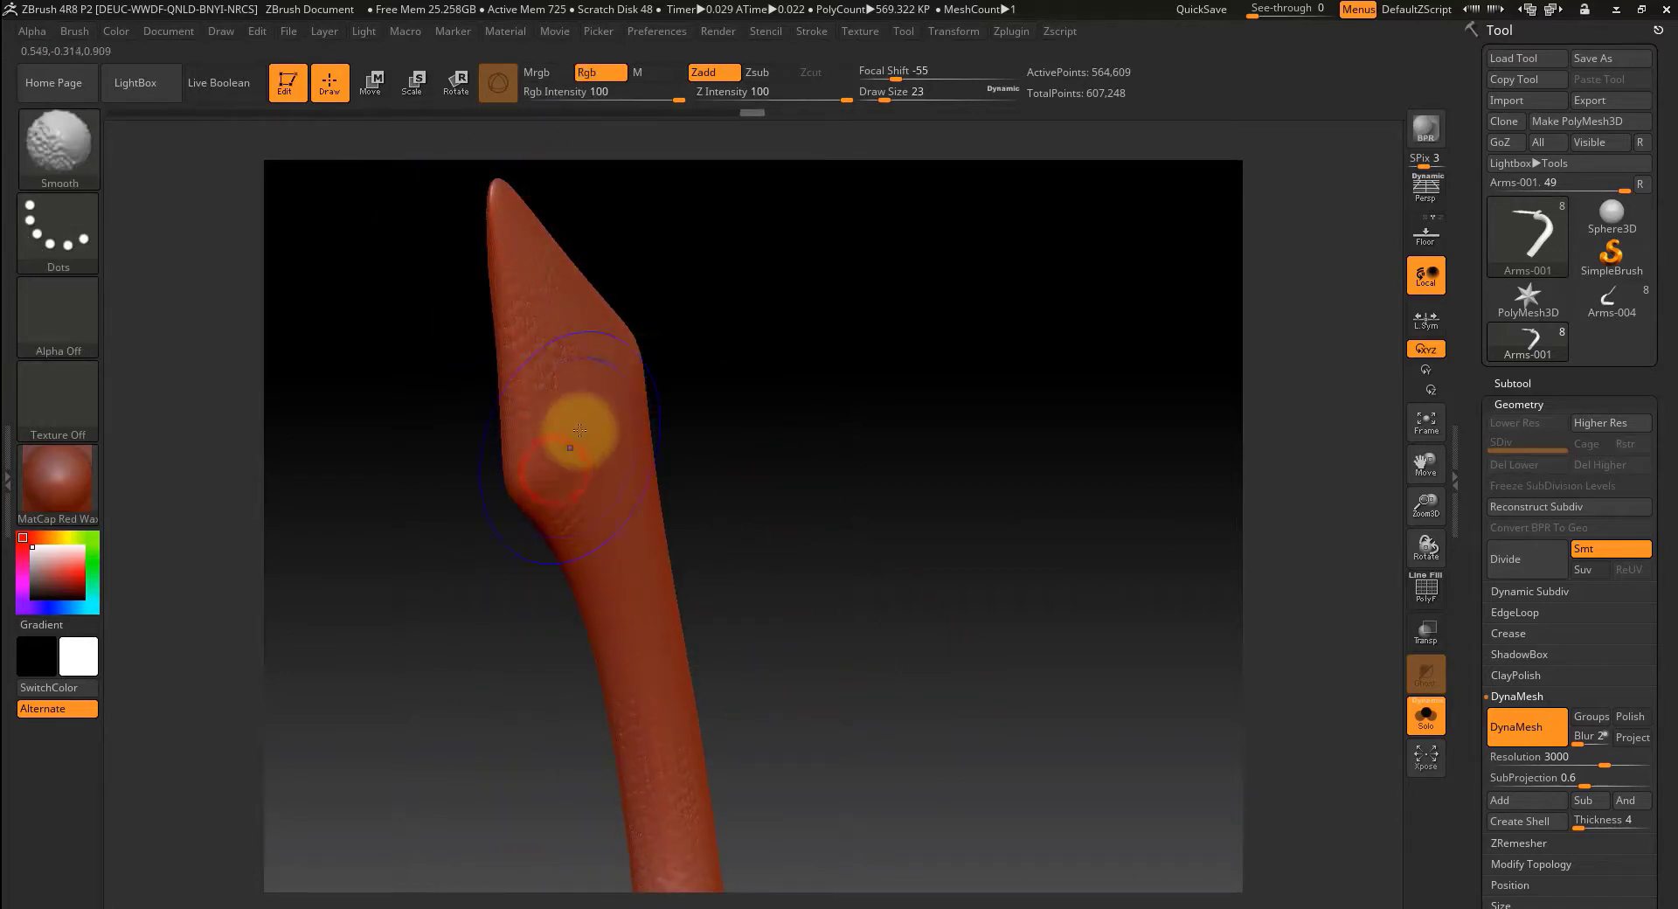
drag(524, 272, 551, 477)
mouse_move(503, 191)
mouse_down()
mouse_move(594, 352)
mouse_move(643, 577)
mouse_up()
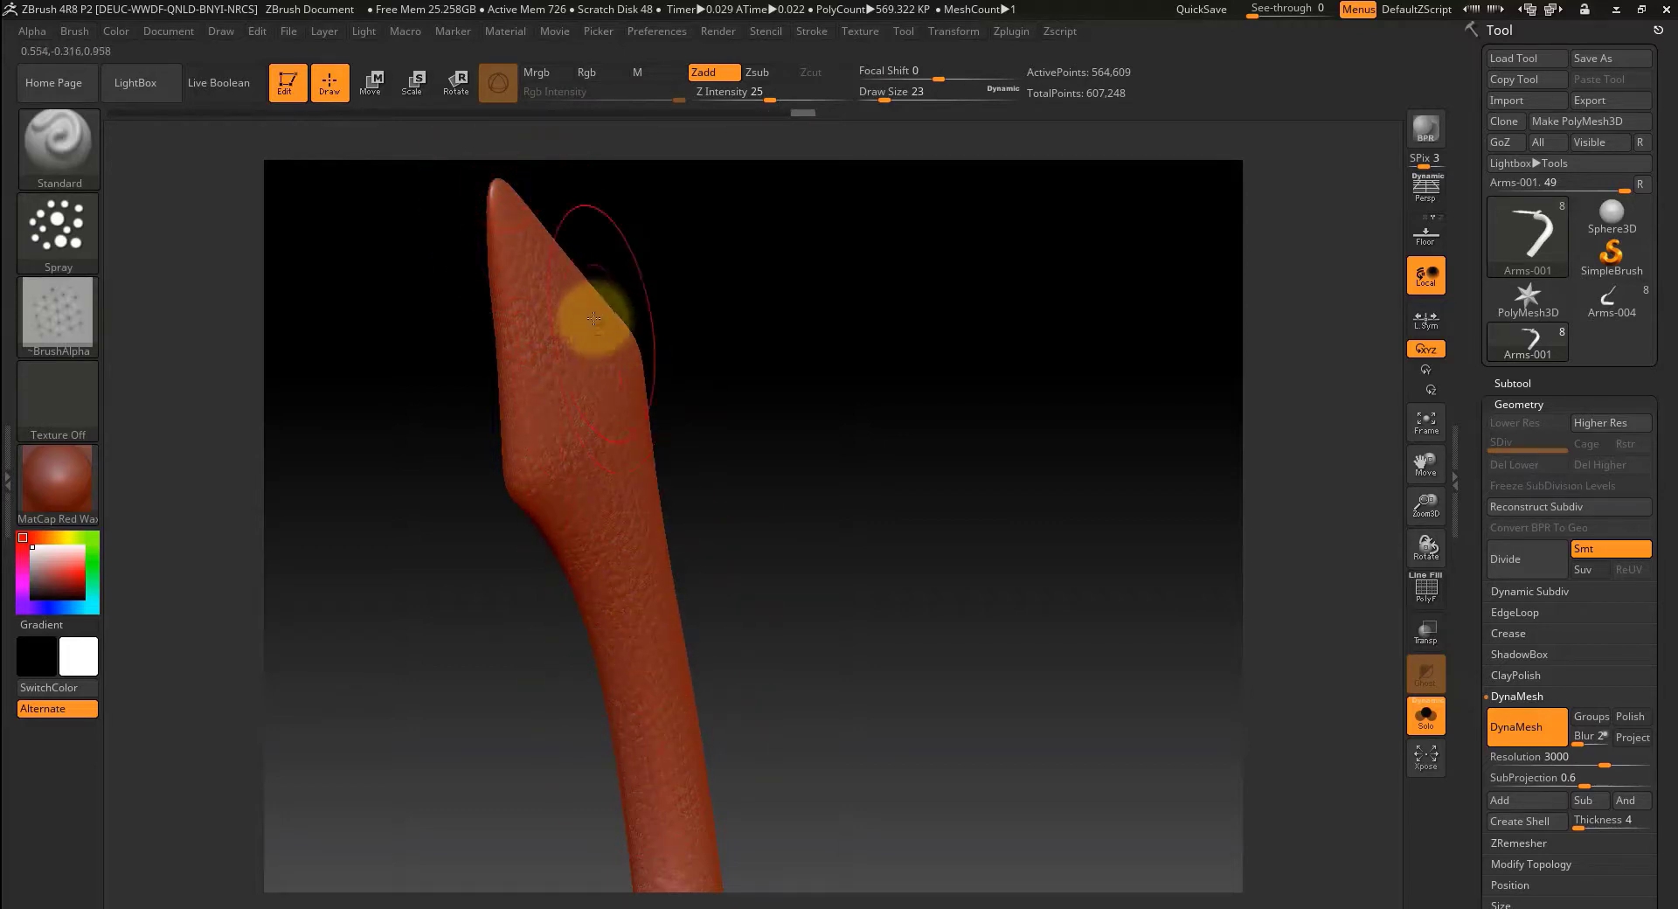
drag(599, 325, 653, 507)
drag(802, 560, 738, 581)
mouse_move(554, 262)
mouse_down()
mouse_move(704, 364)
mouse_move(929, 750)
mouse_up()
- Spray pore texture around all sides of the thick base section, from its cut end to the first bend
drag(1111, 700, 1057, 632)
mouse_move(1049, 631)
mouse_down()
mouse_move(1060, 569)
mouse_move(1109, 524)
mouse_move(1101, 506)
mouse_move(1040, 529)
mouse_move(798, 486)
mouse_up()
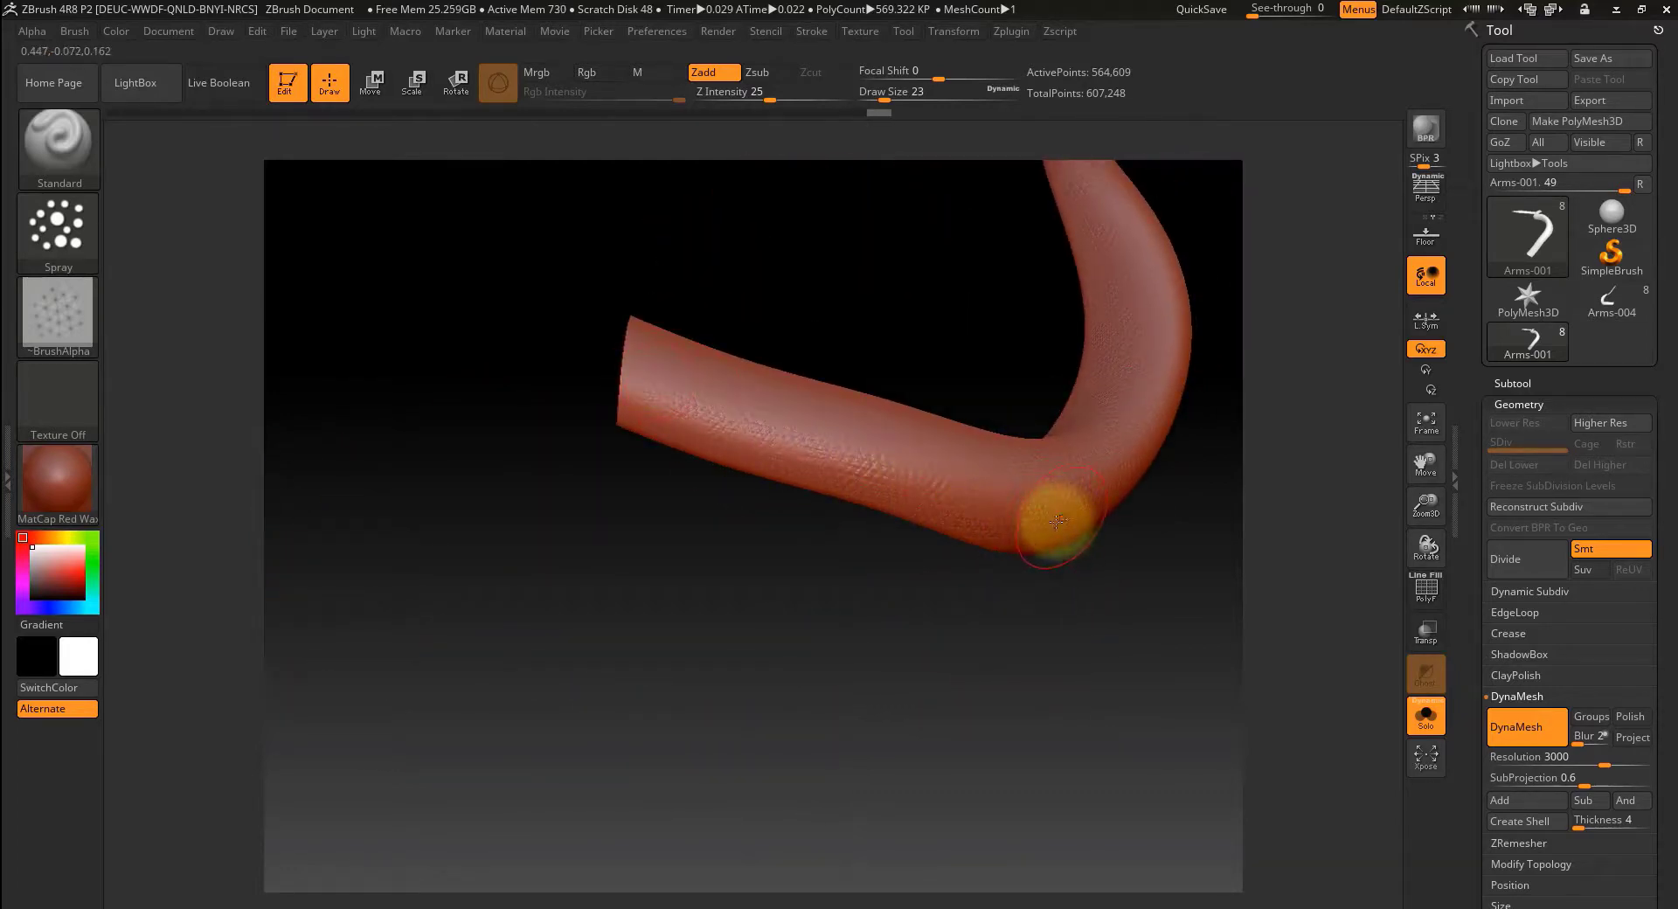
drag(834, 668, 934, 576)
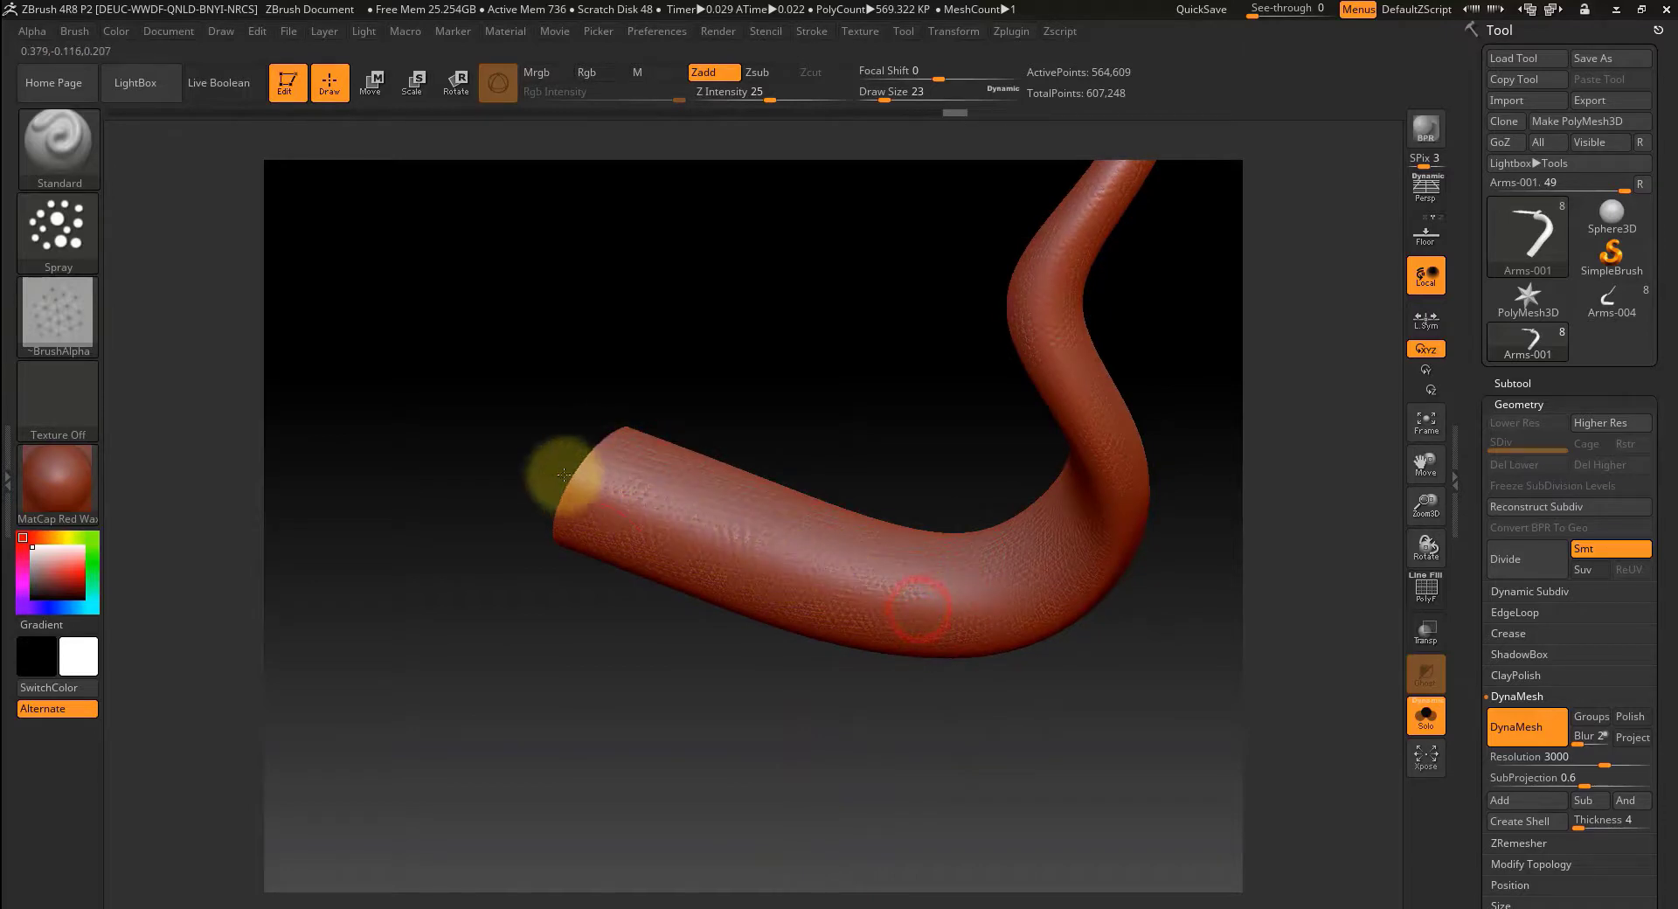
mouse_move(907, 746)
mouse_down()
mouse_move(936, 774)
mouse_move(909, 857)
mouse_move(865, 734)
mouse_move(882, 691)
mouse_up()
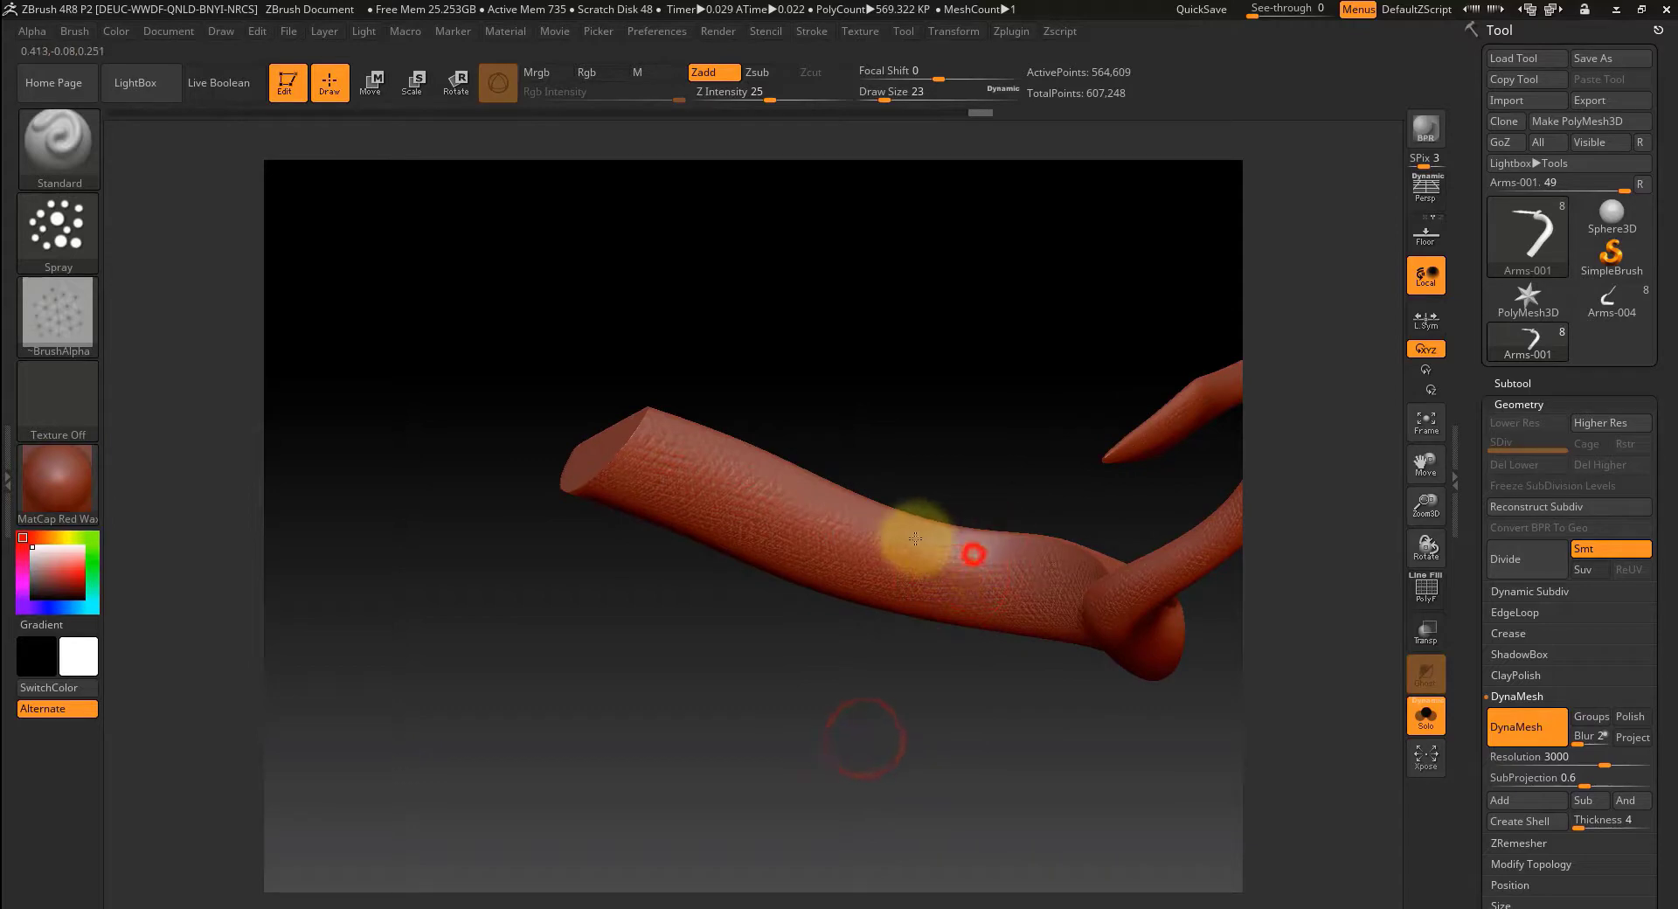
drag(902, 753, 931, 788)
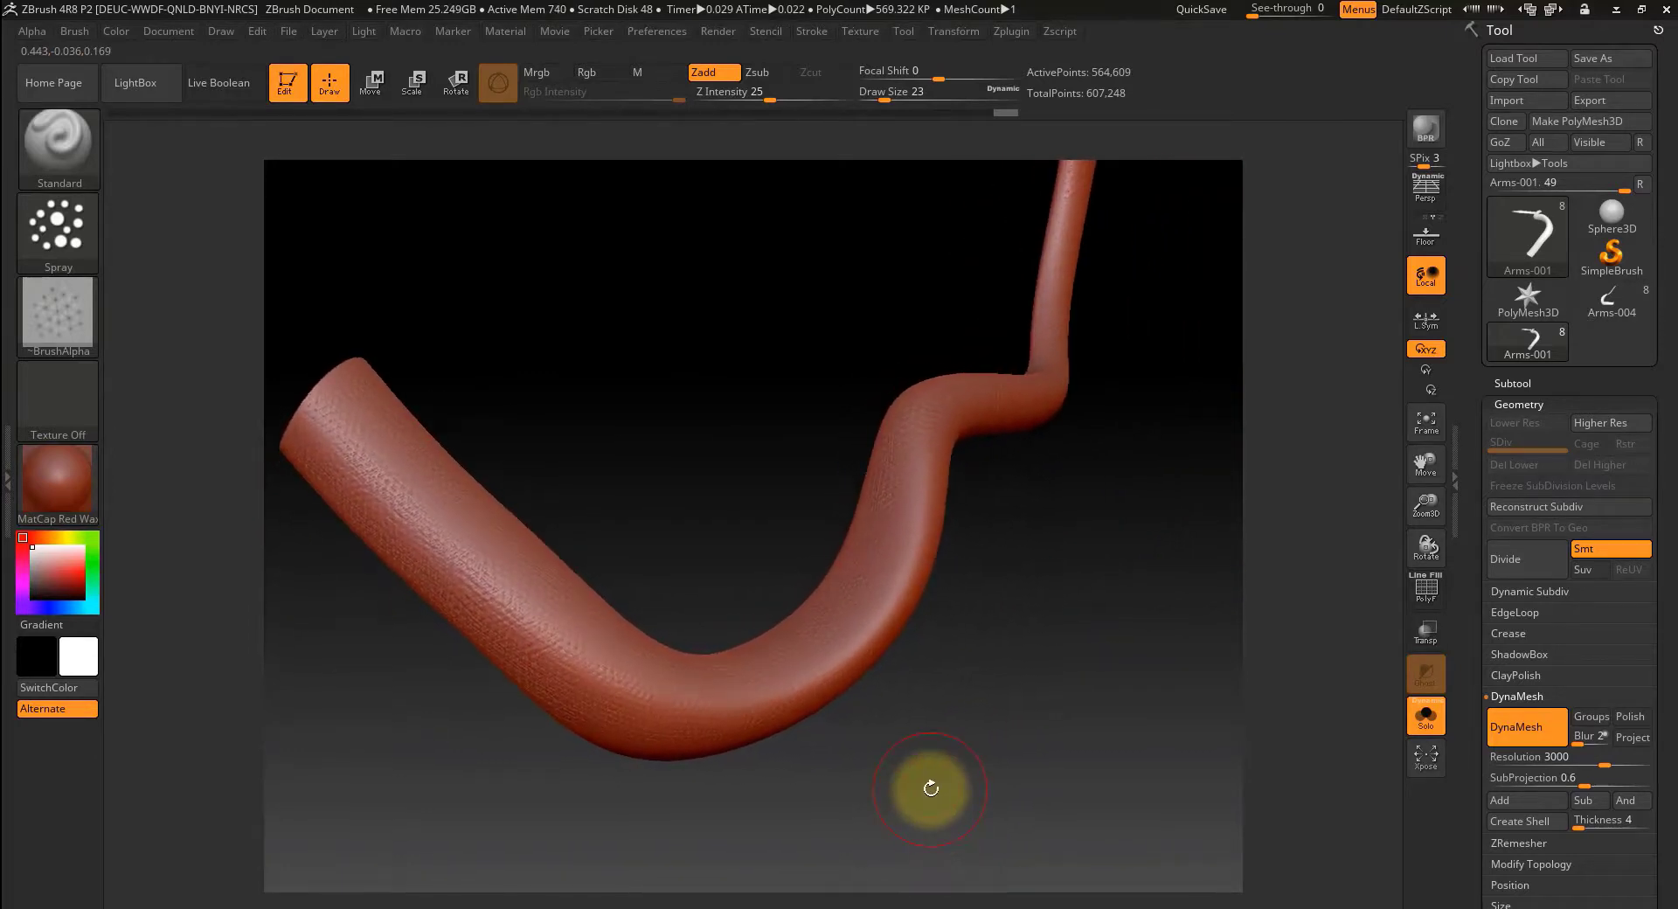
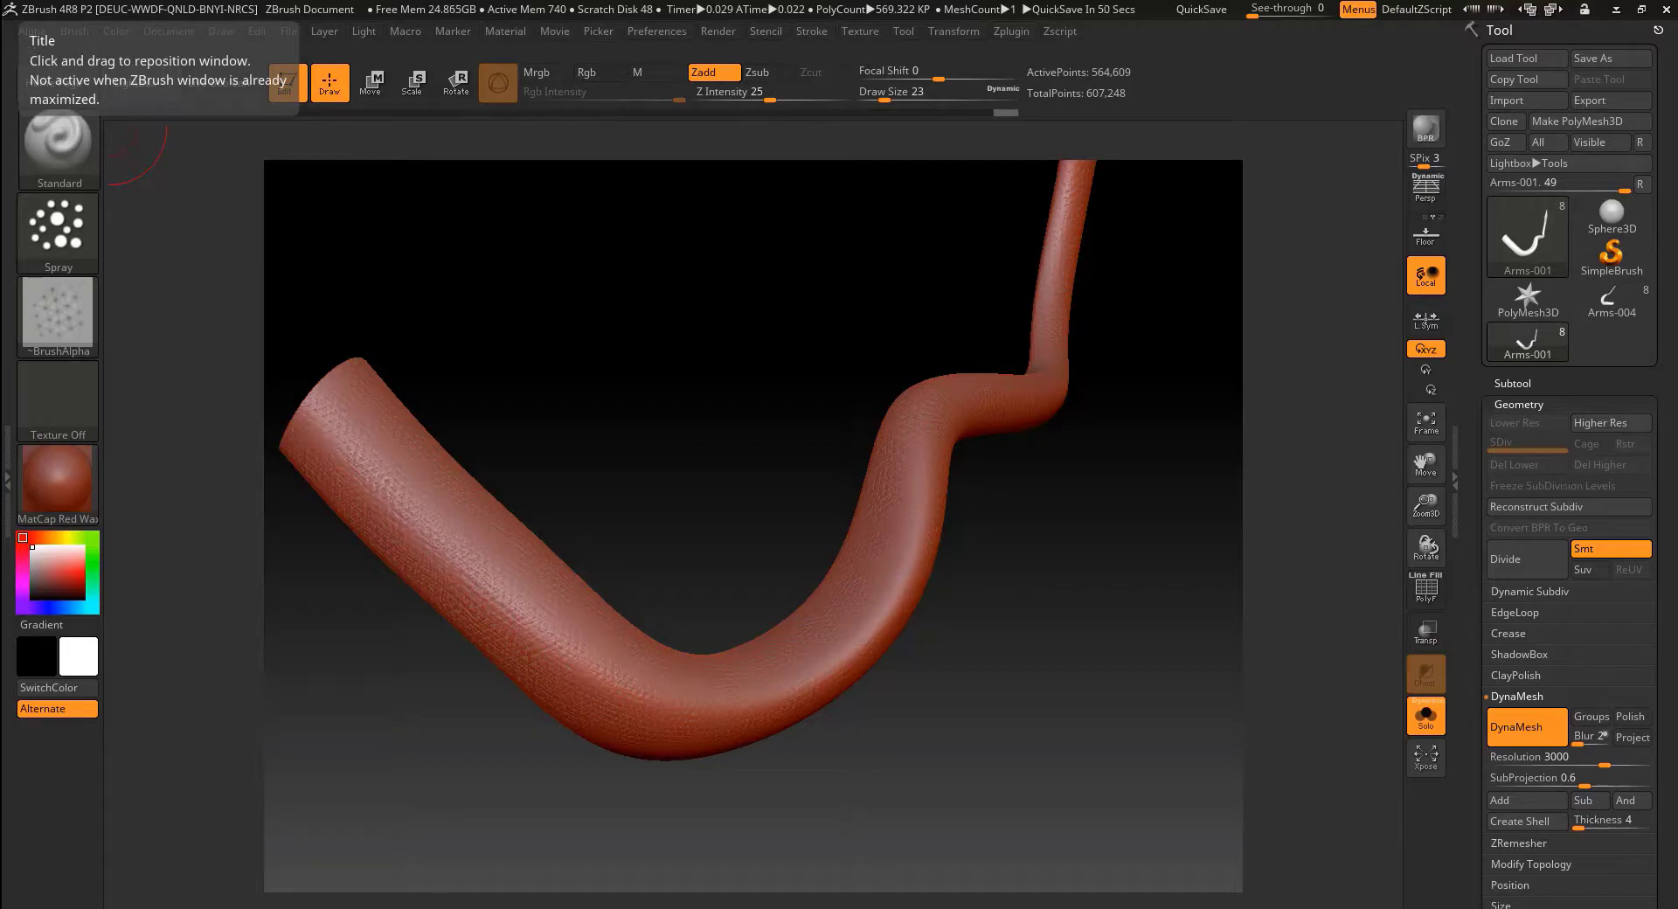
- Switch to the browser and examine octopus tentacle images for skin texture reference, enlarging several photos, and return to ZBrush
key(alt+Tab)
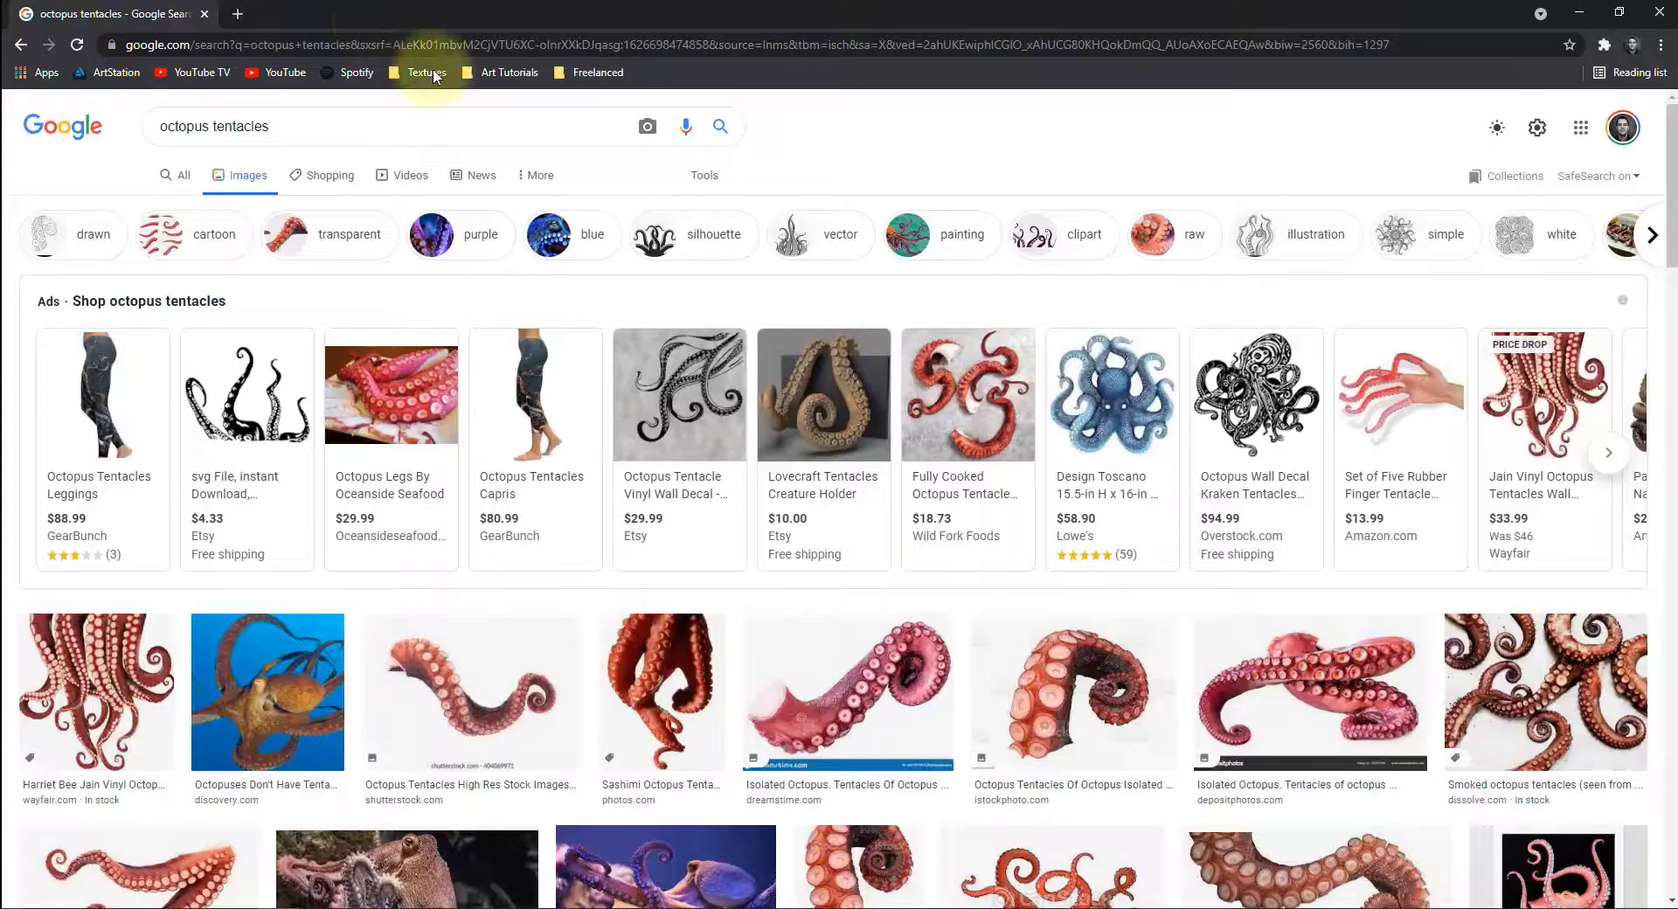
scroll(1162, 777, down, 2)
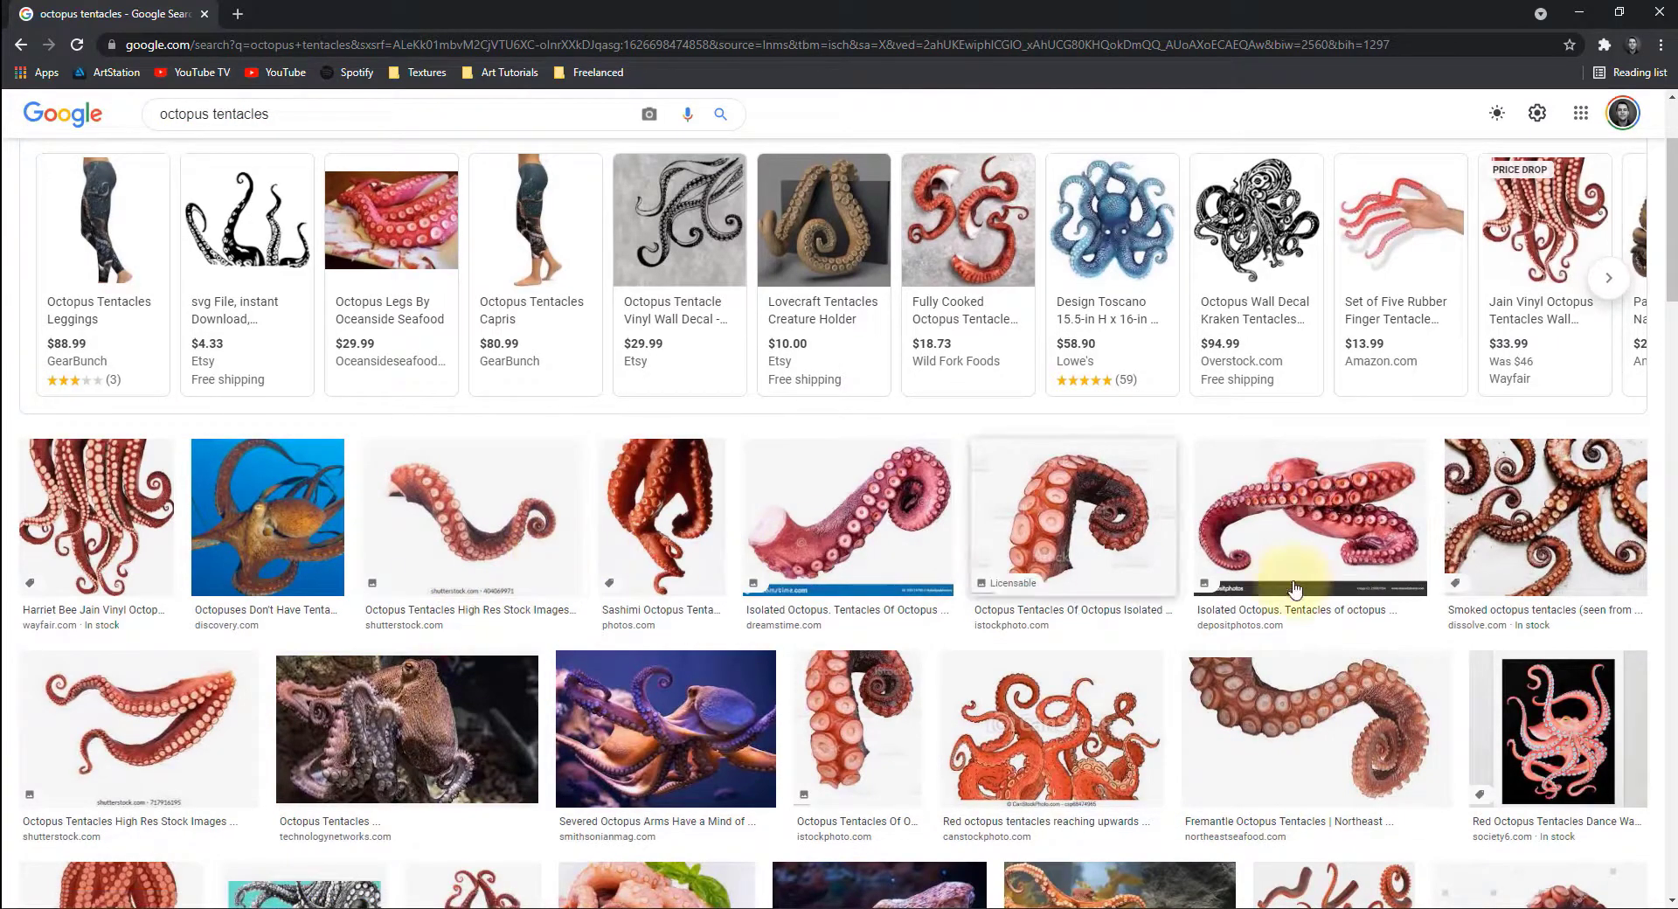
click(664, 546)
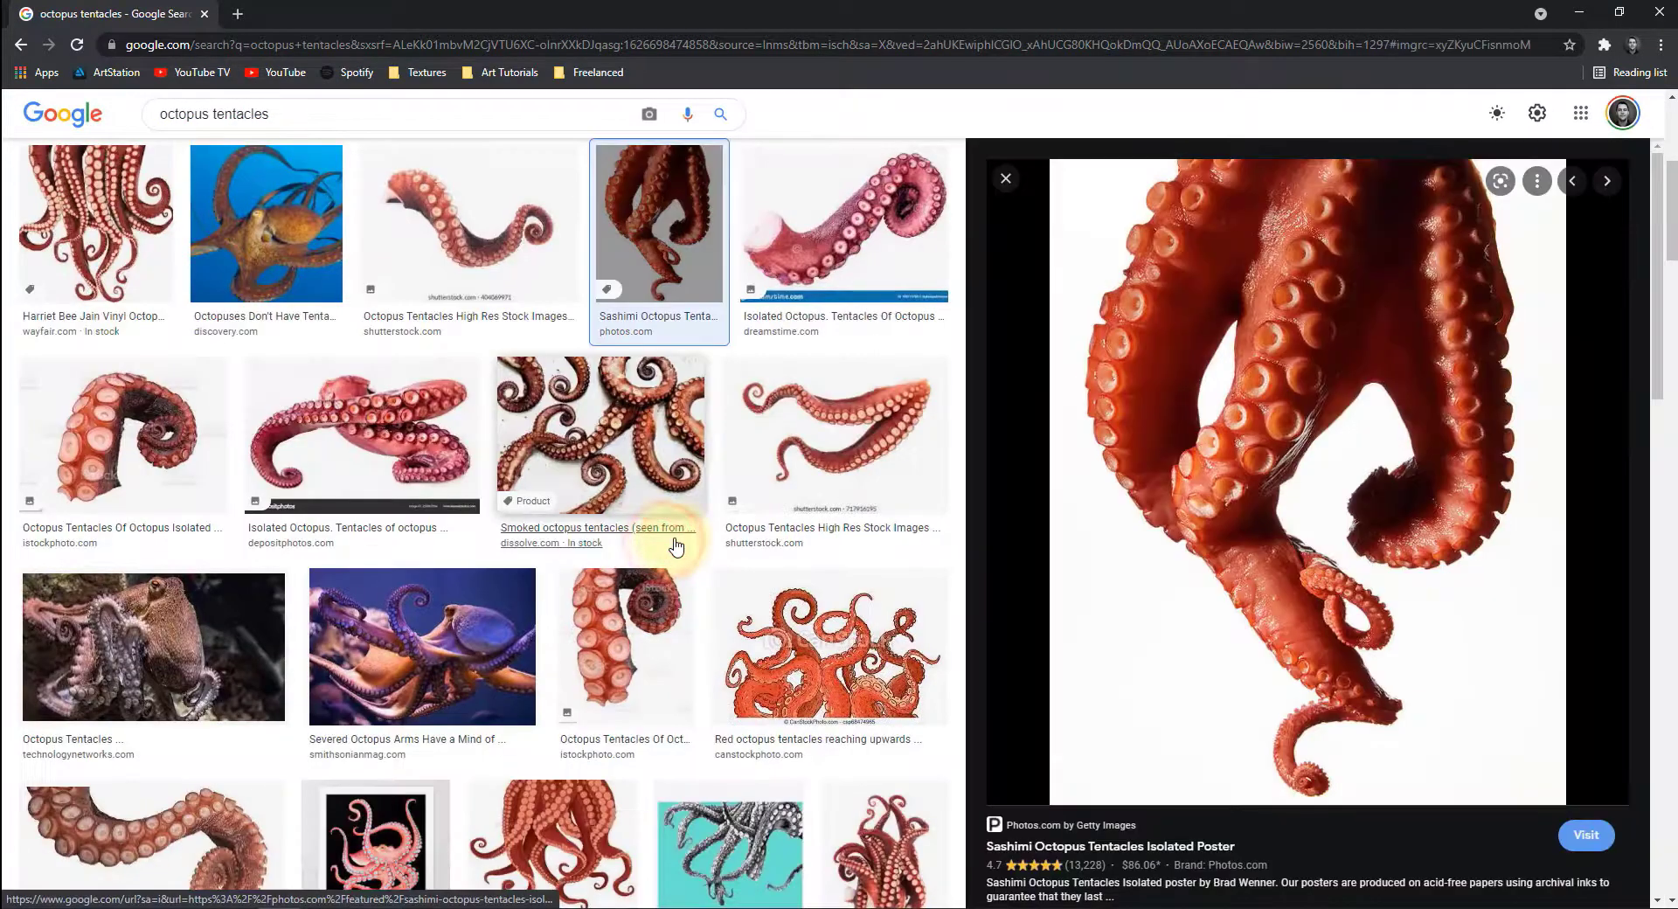
click(434, 460)
scroll(434, 461, down, 7)
click(267, 458)
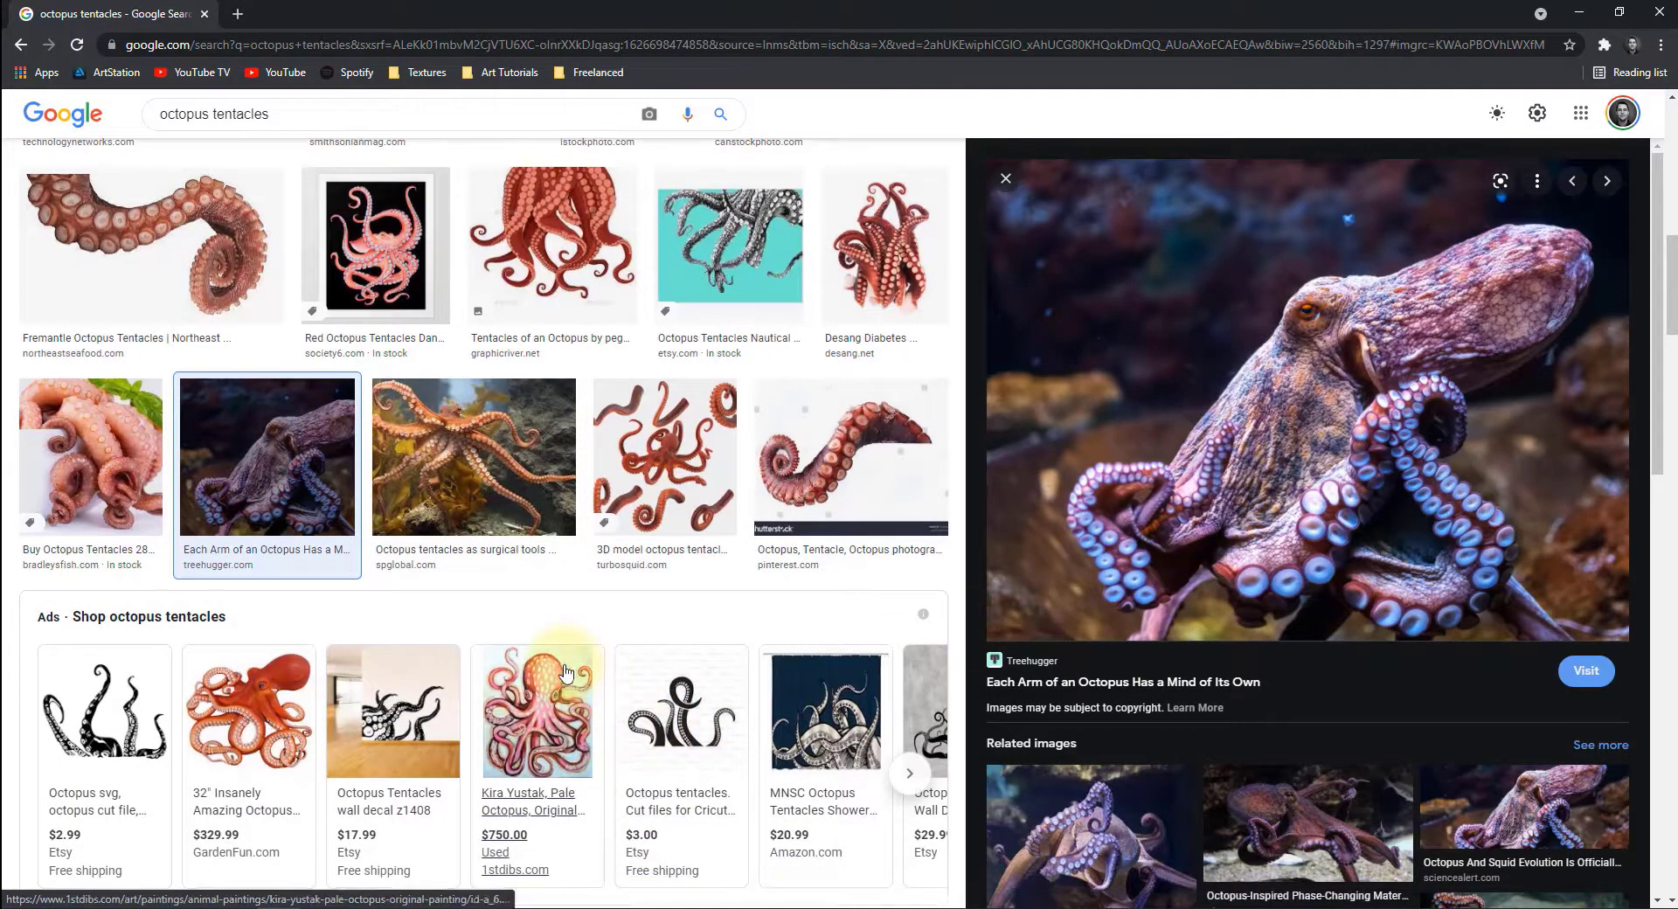
scroll(556, 671, down, 9)
scroll(560, 669, down, 9)
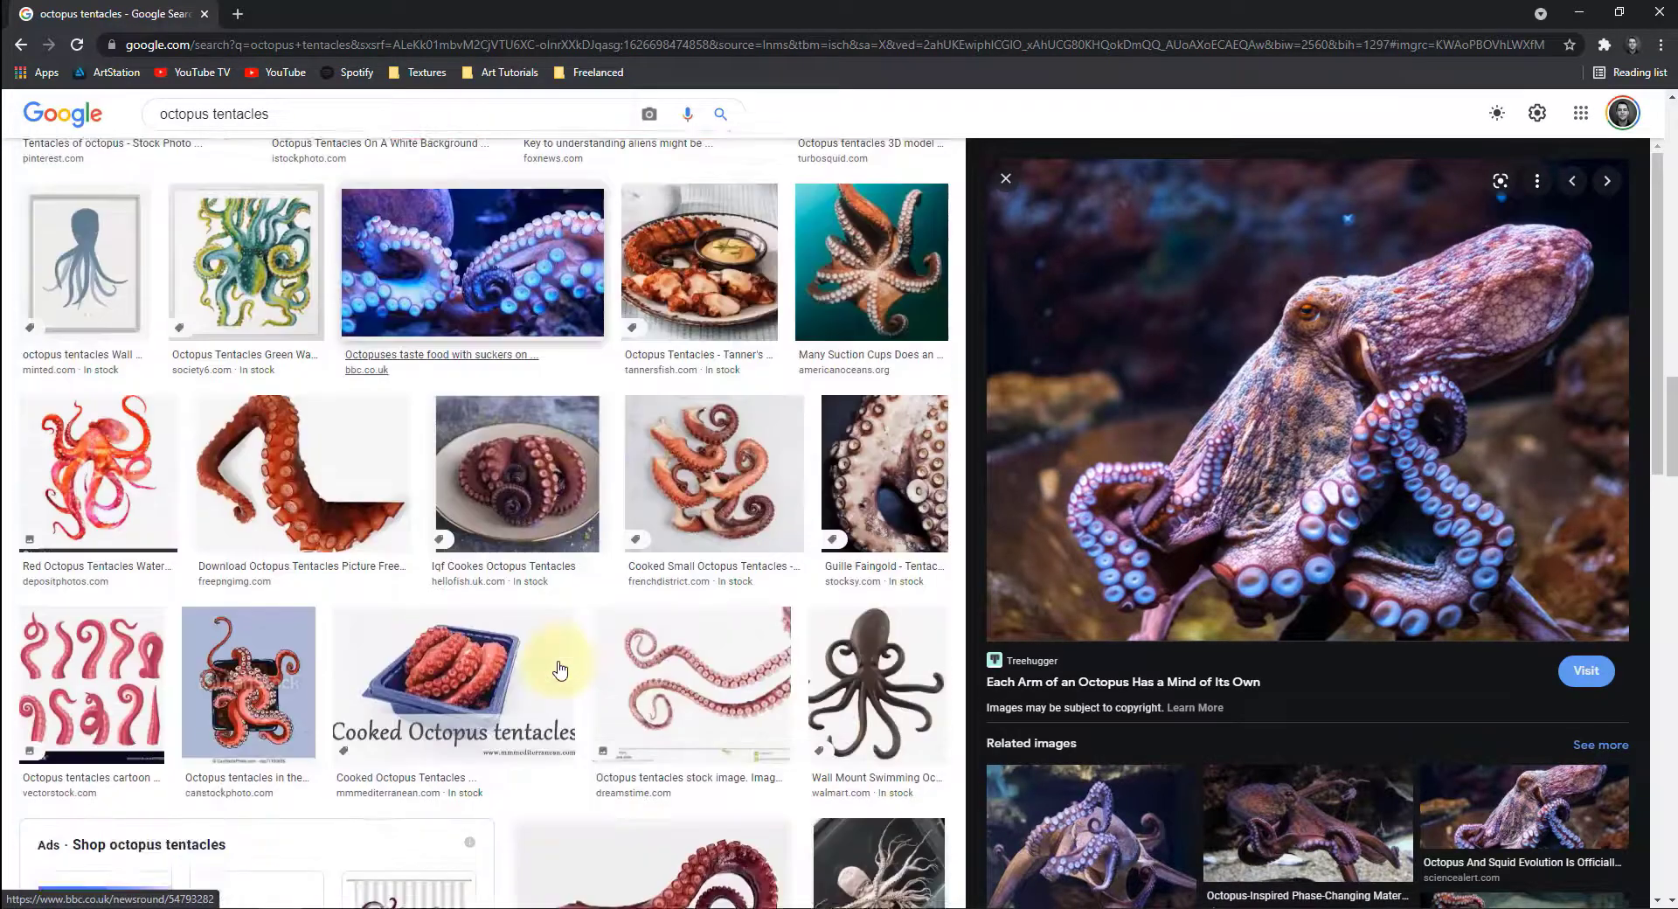
scroll(560, 670, down, 8)
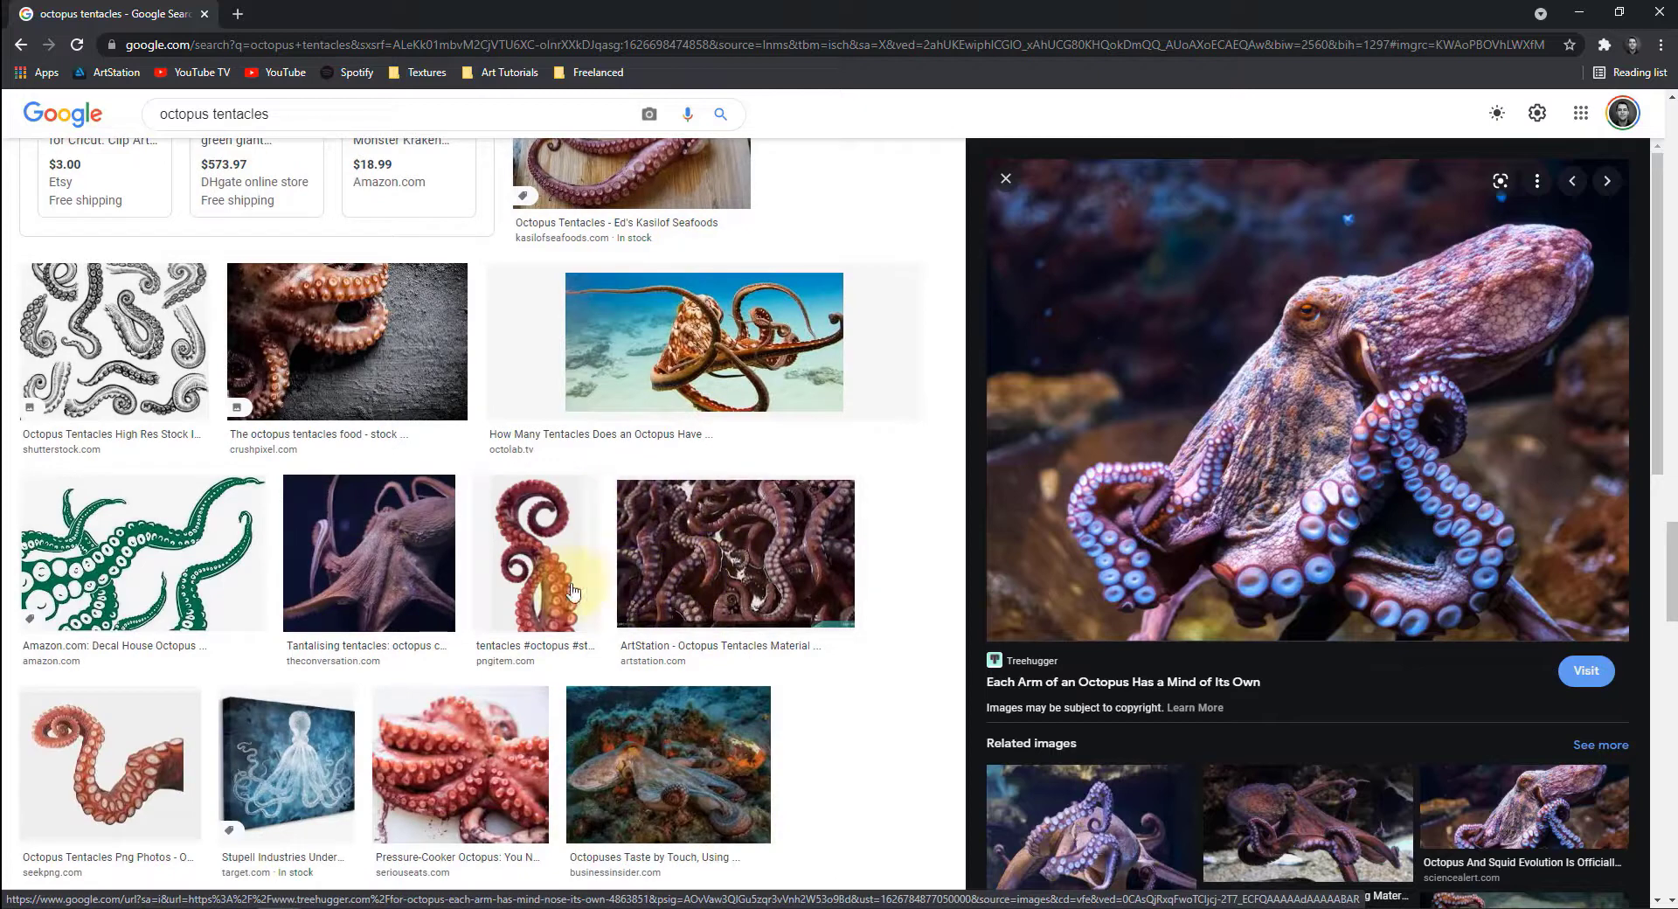
click(371, 559)
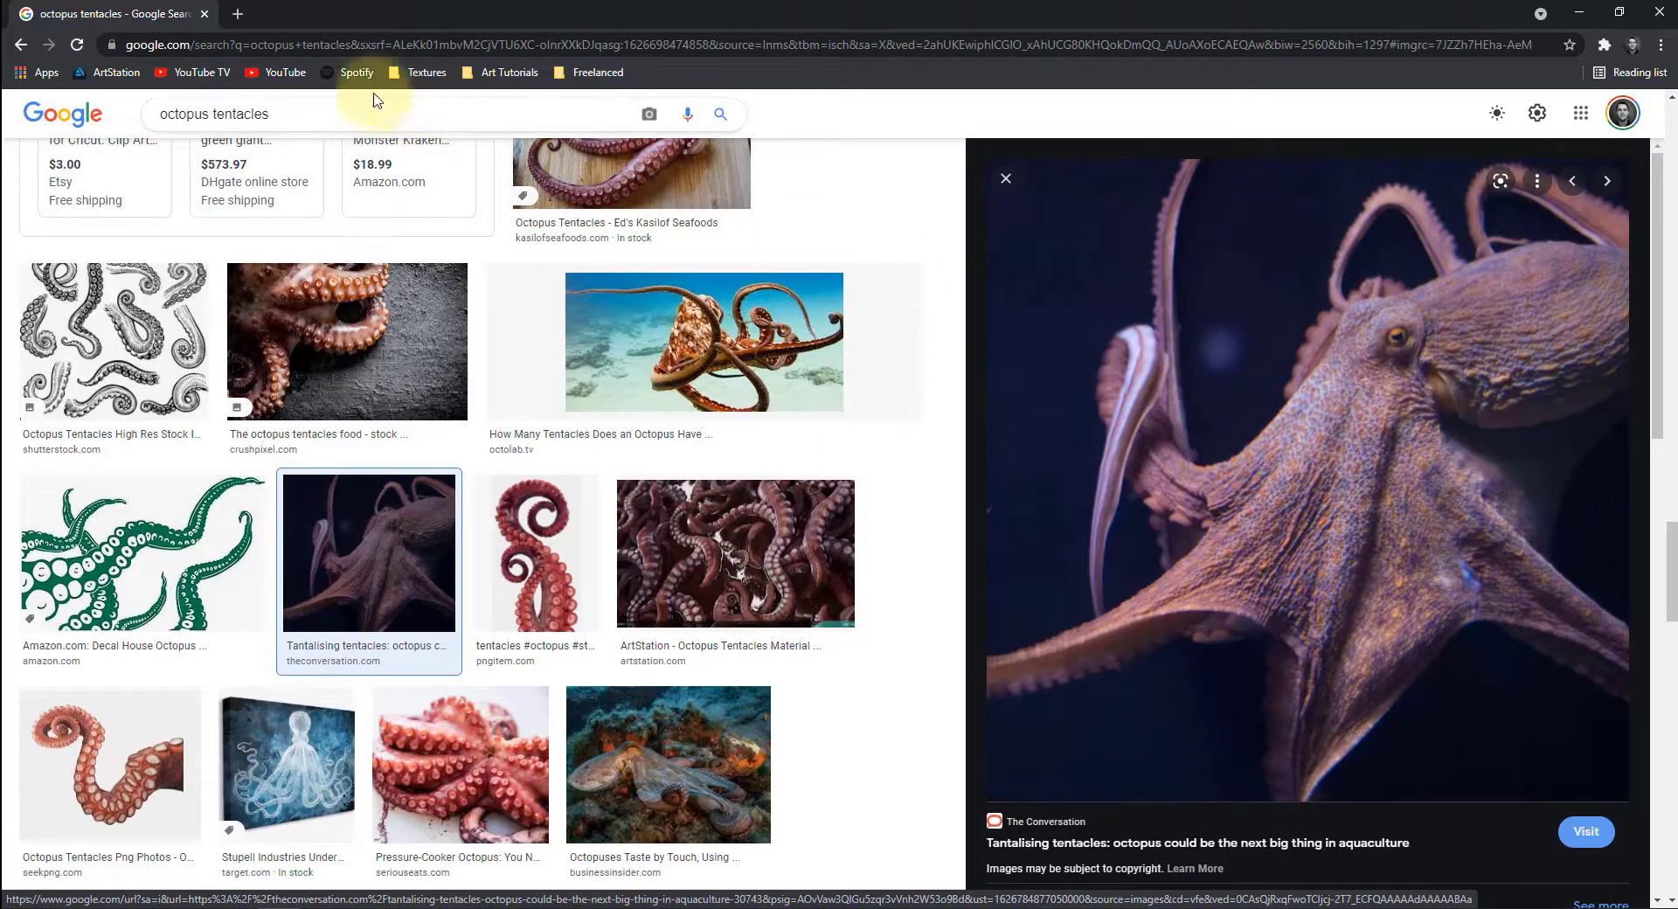
drag(109, 20, 420, 0)
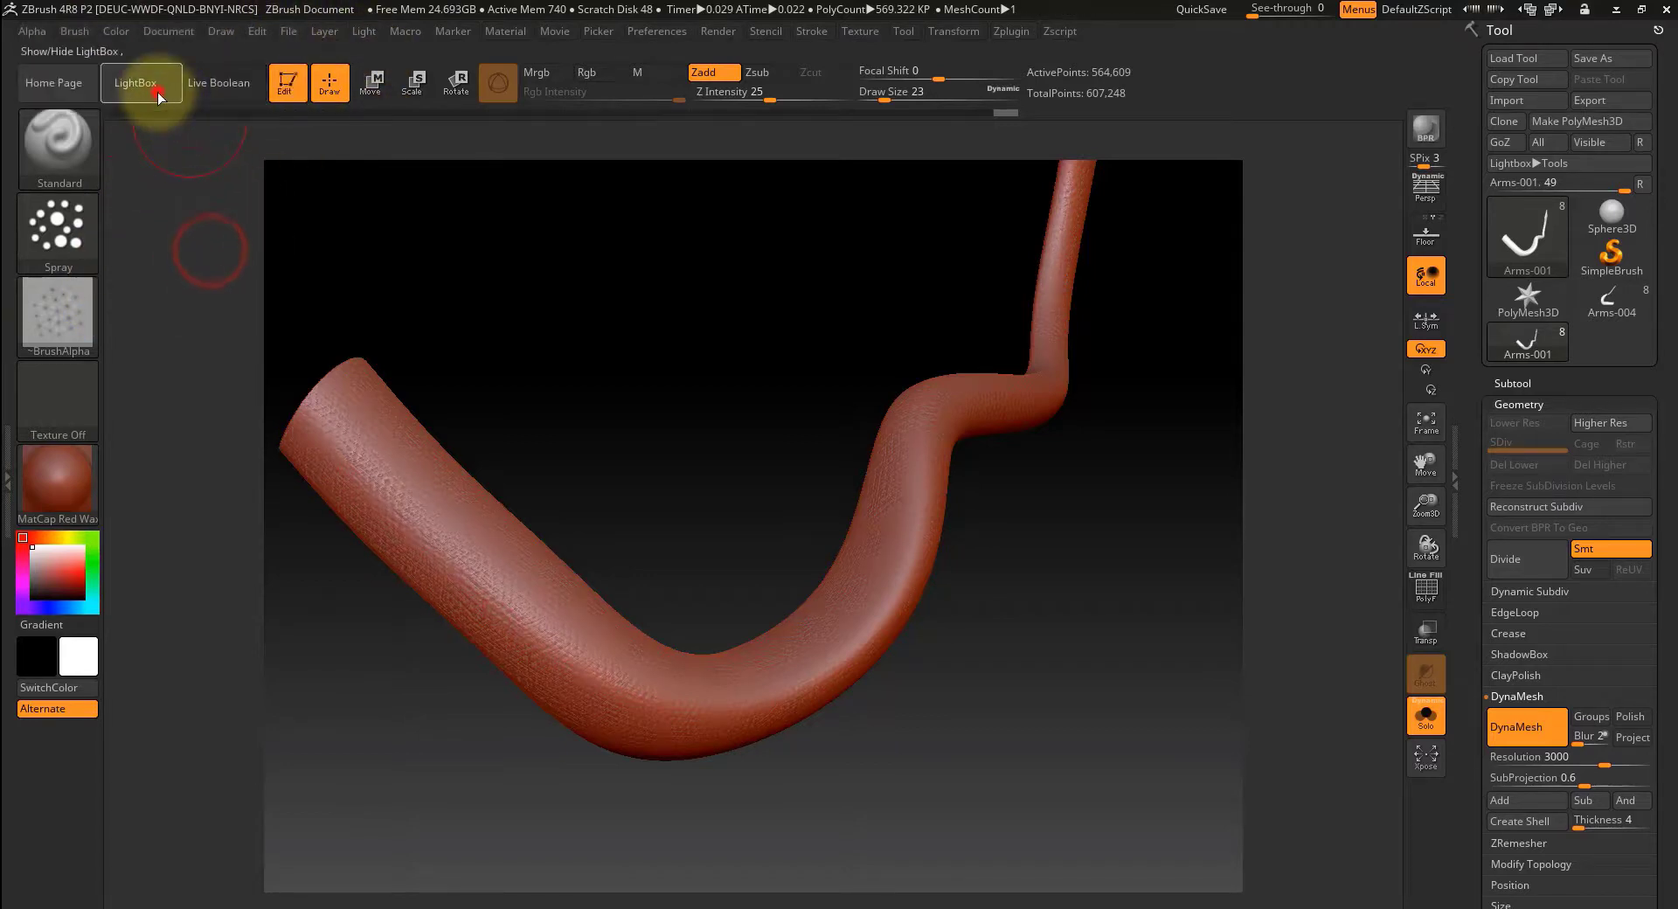
- Load the reptile02.PSD alpha from the LightBox SkinKit folder onto the brush and select turtleNeck.PSD there
click(140, 83)
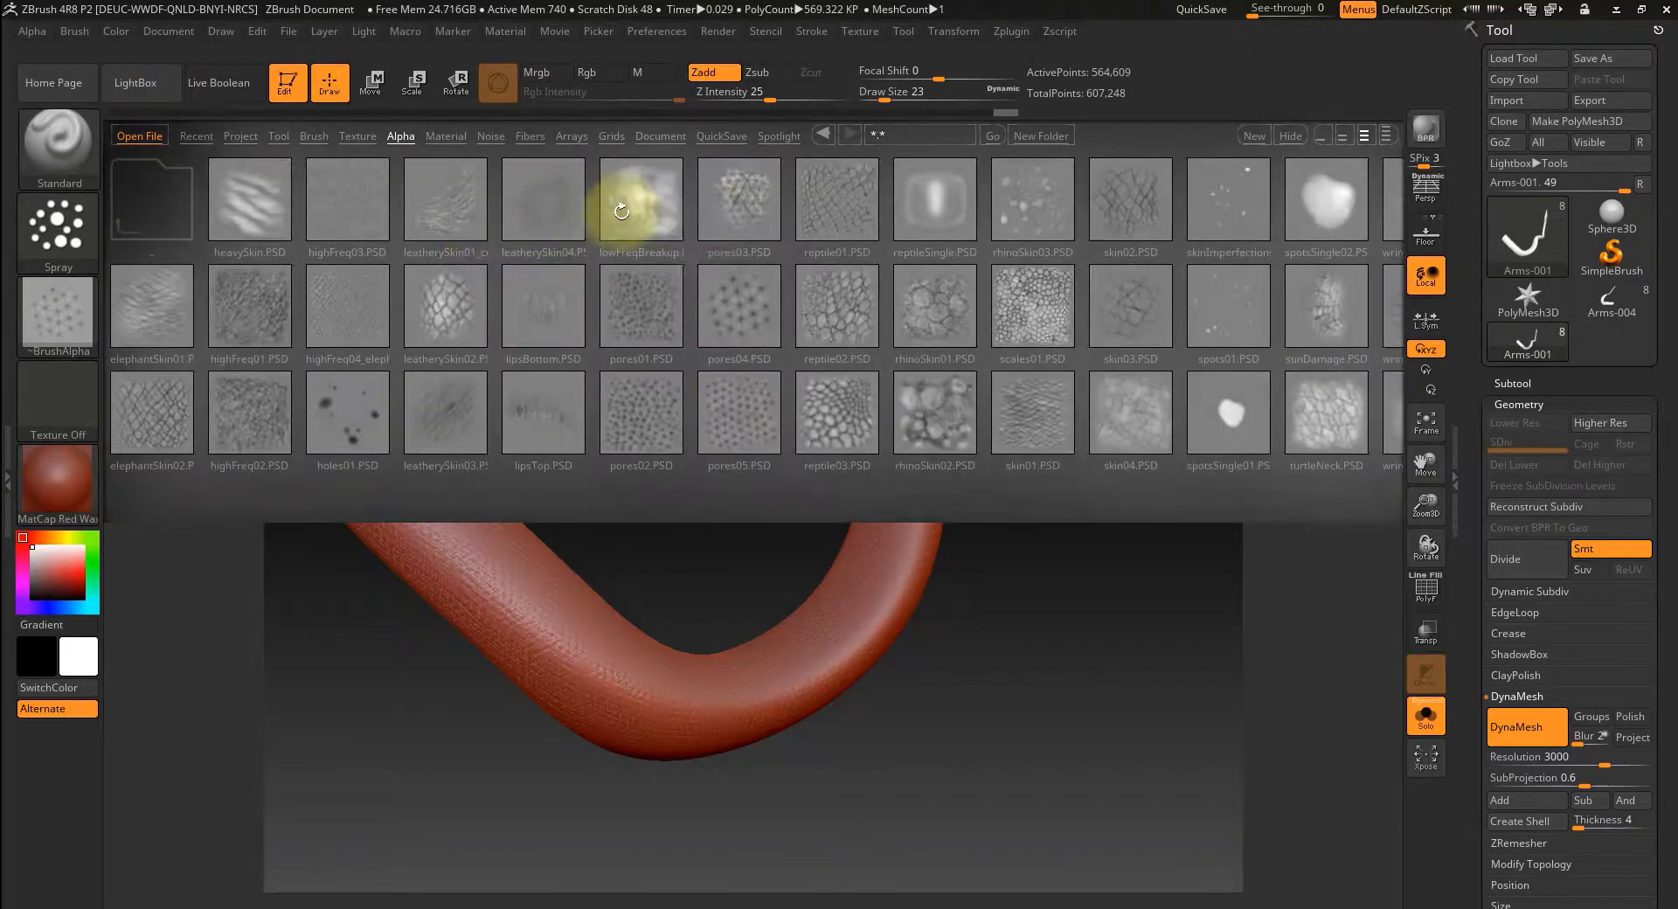
click(853, 314)
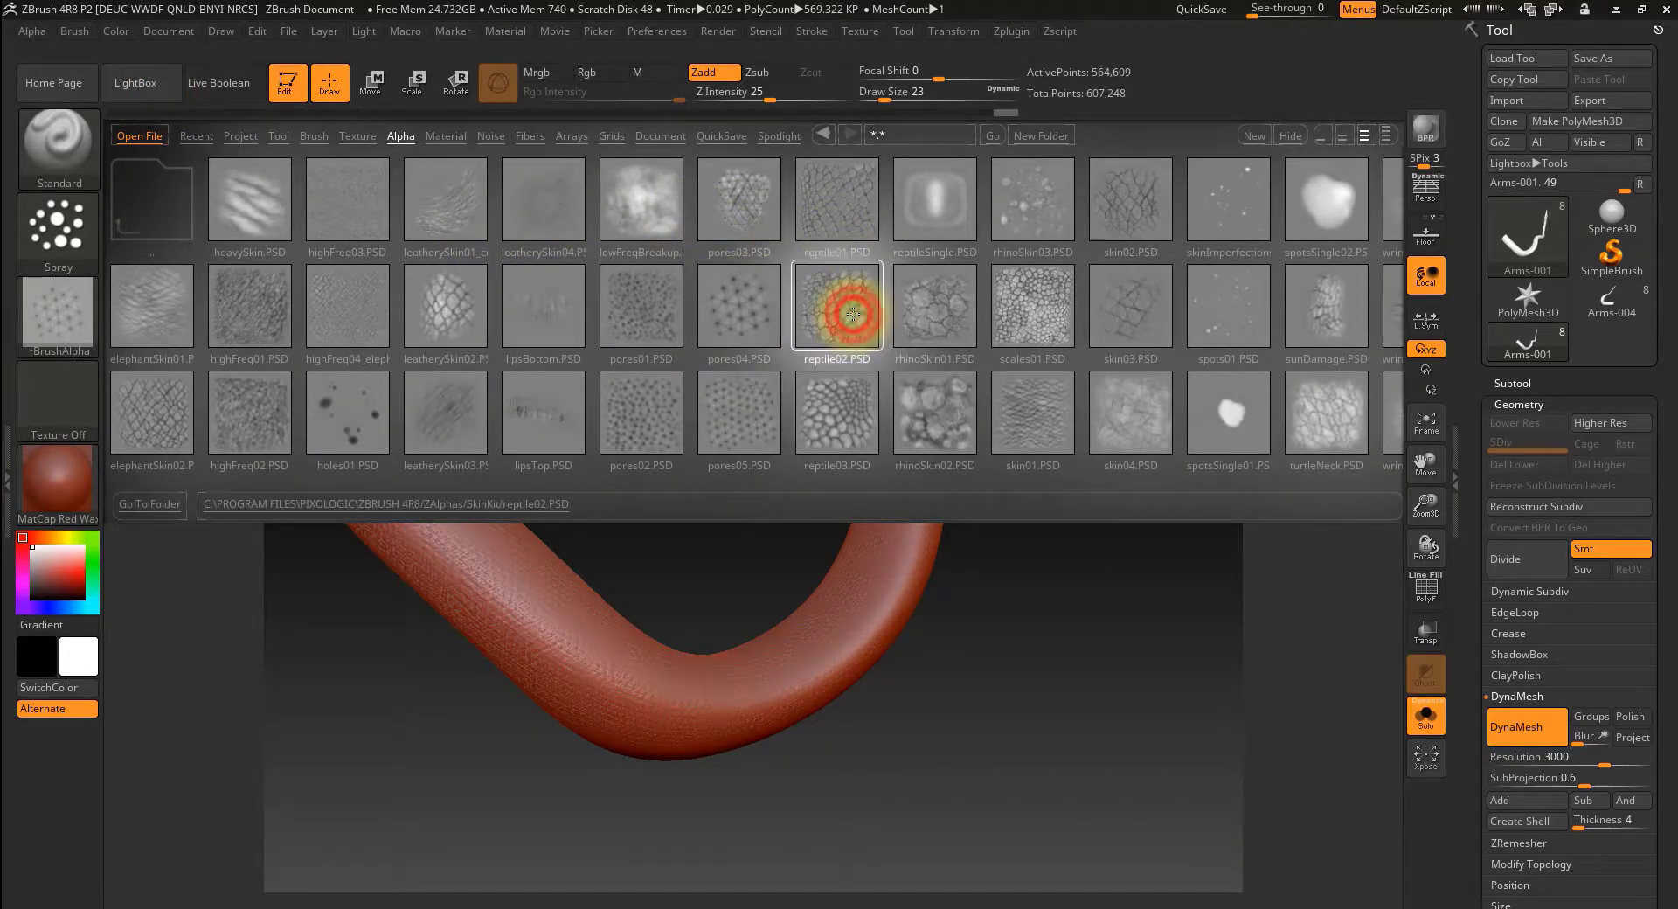
double_click(854, 316)
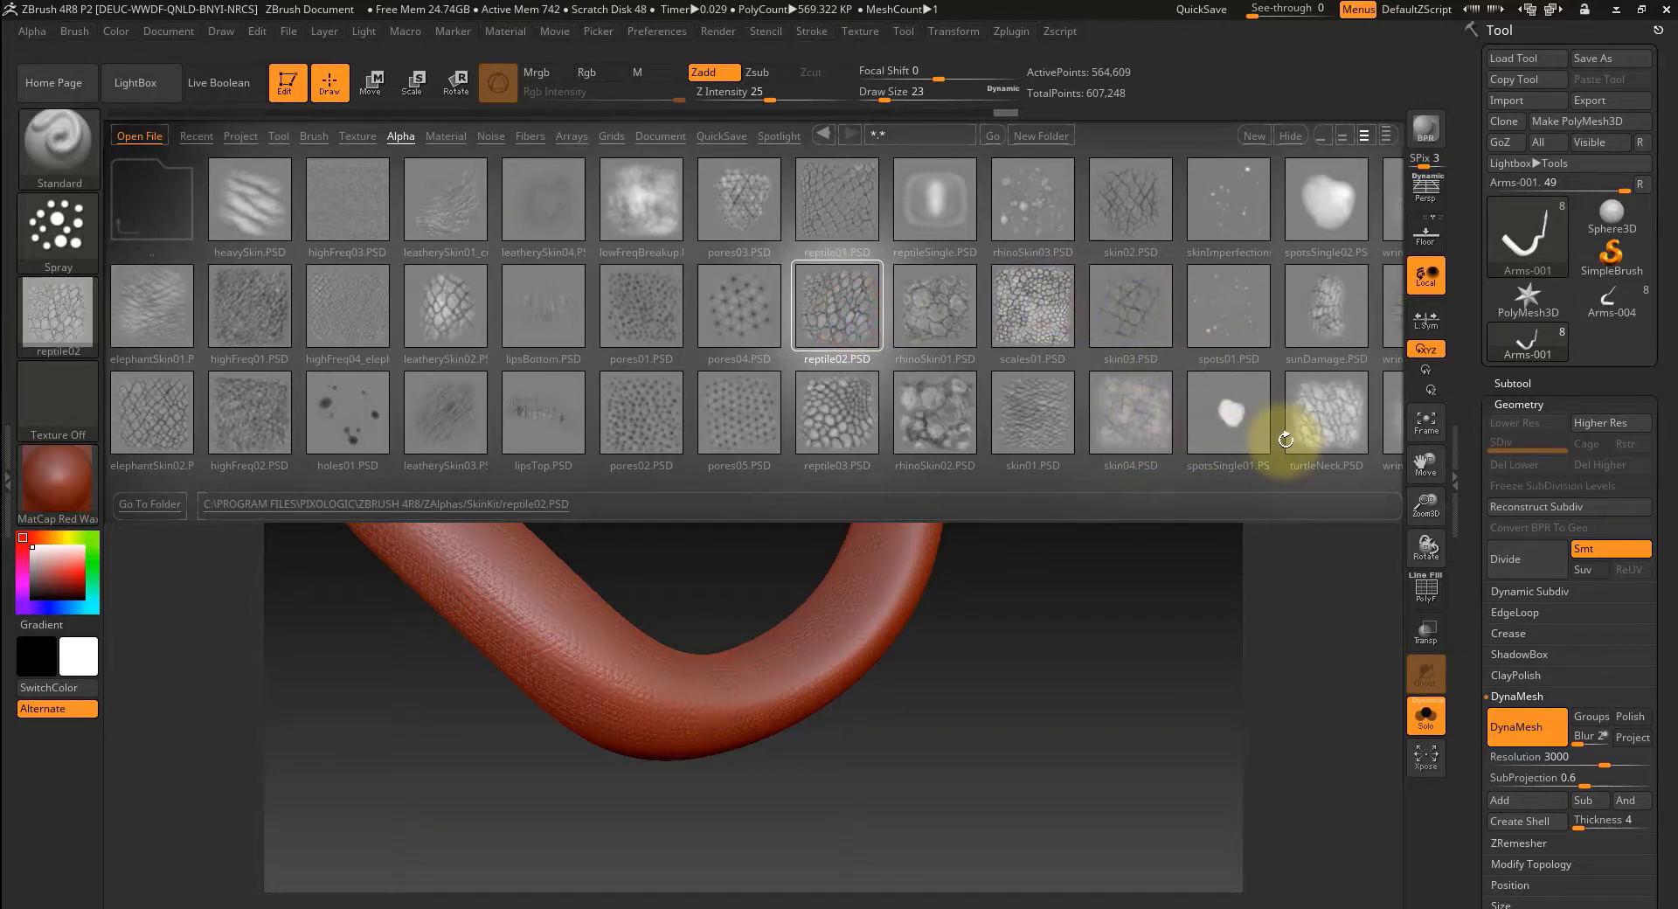
drag(1224, 348, 1110, 367)
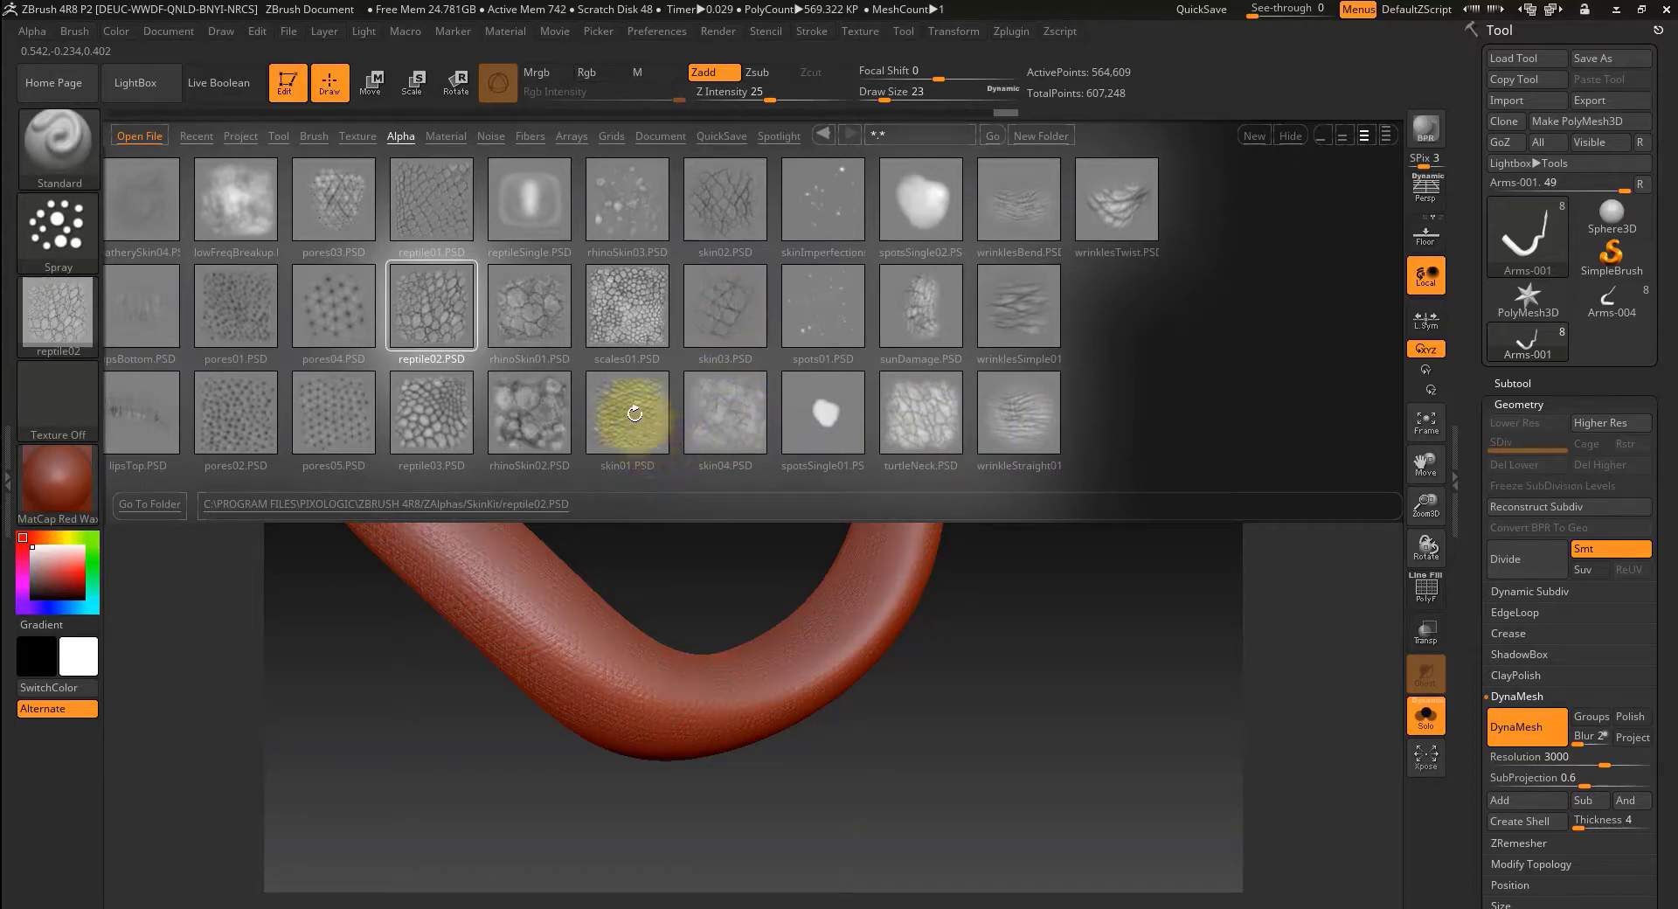
click(928, 423)
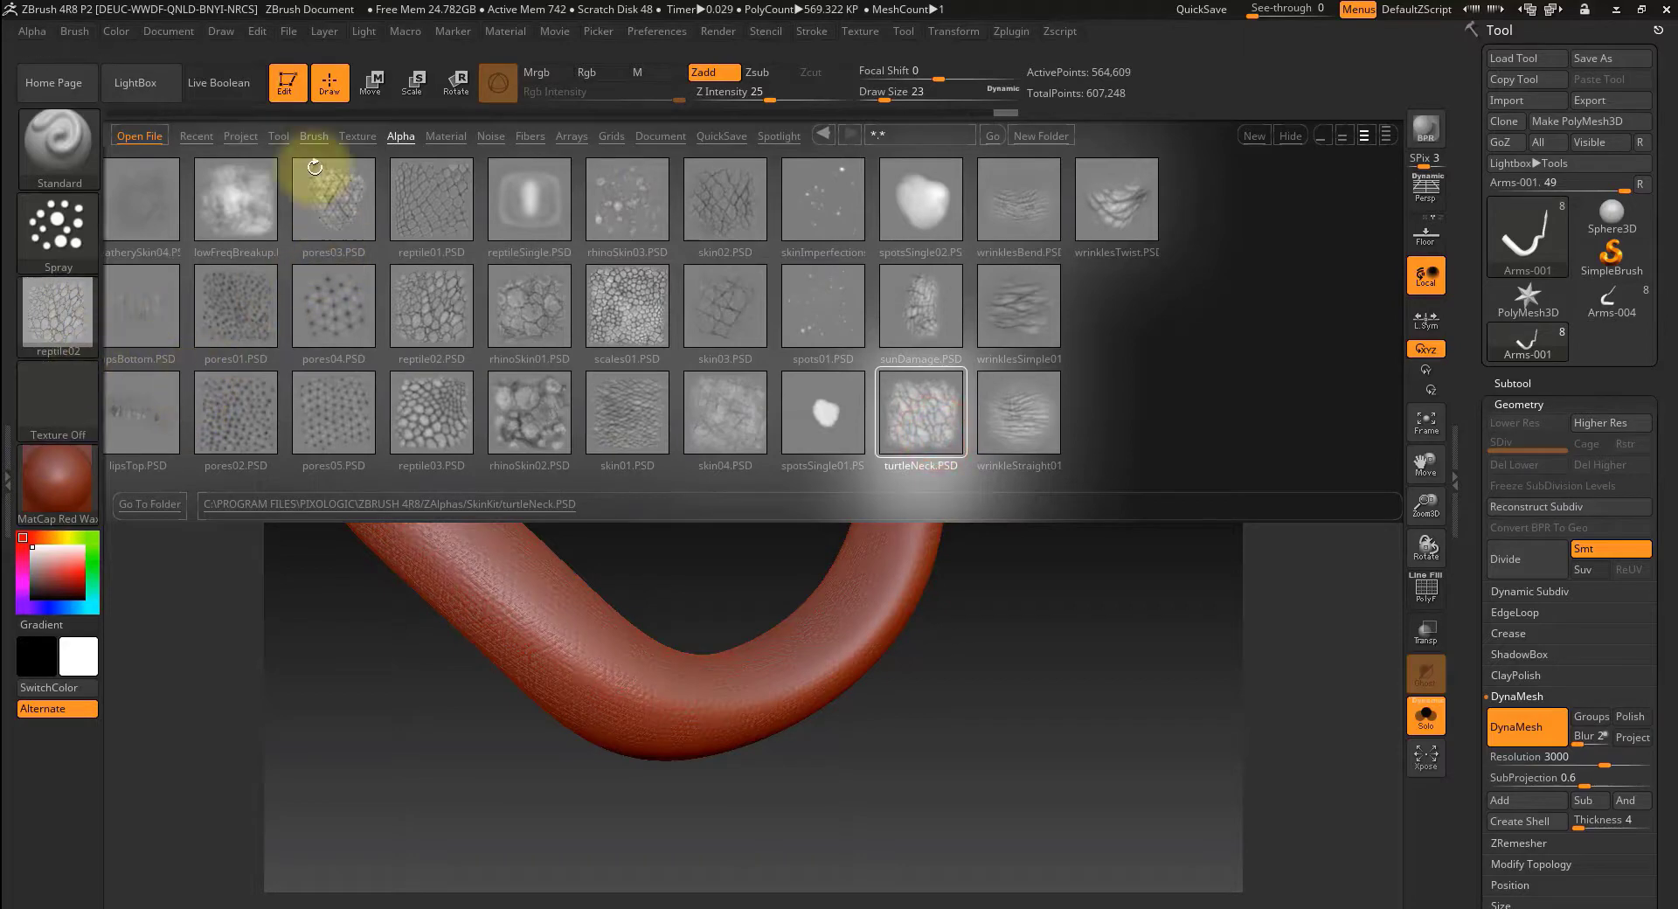
- Close LightBox and set the Standard brush's stroke type to DragRect
click(142, 81)
mouse_move(475, 555)
mouse_down()
mouse_move(583, 545)
mouse_move(573, 536)
mouse_up()
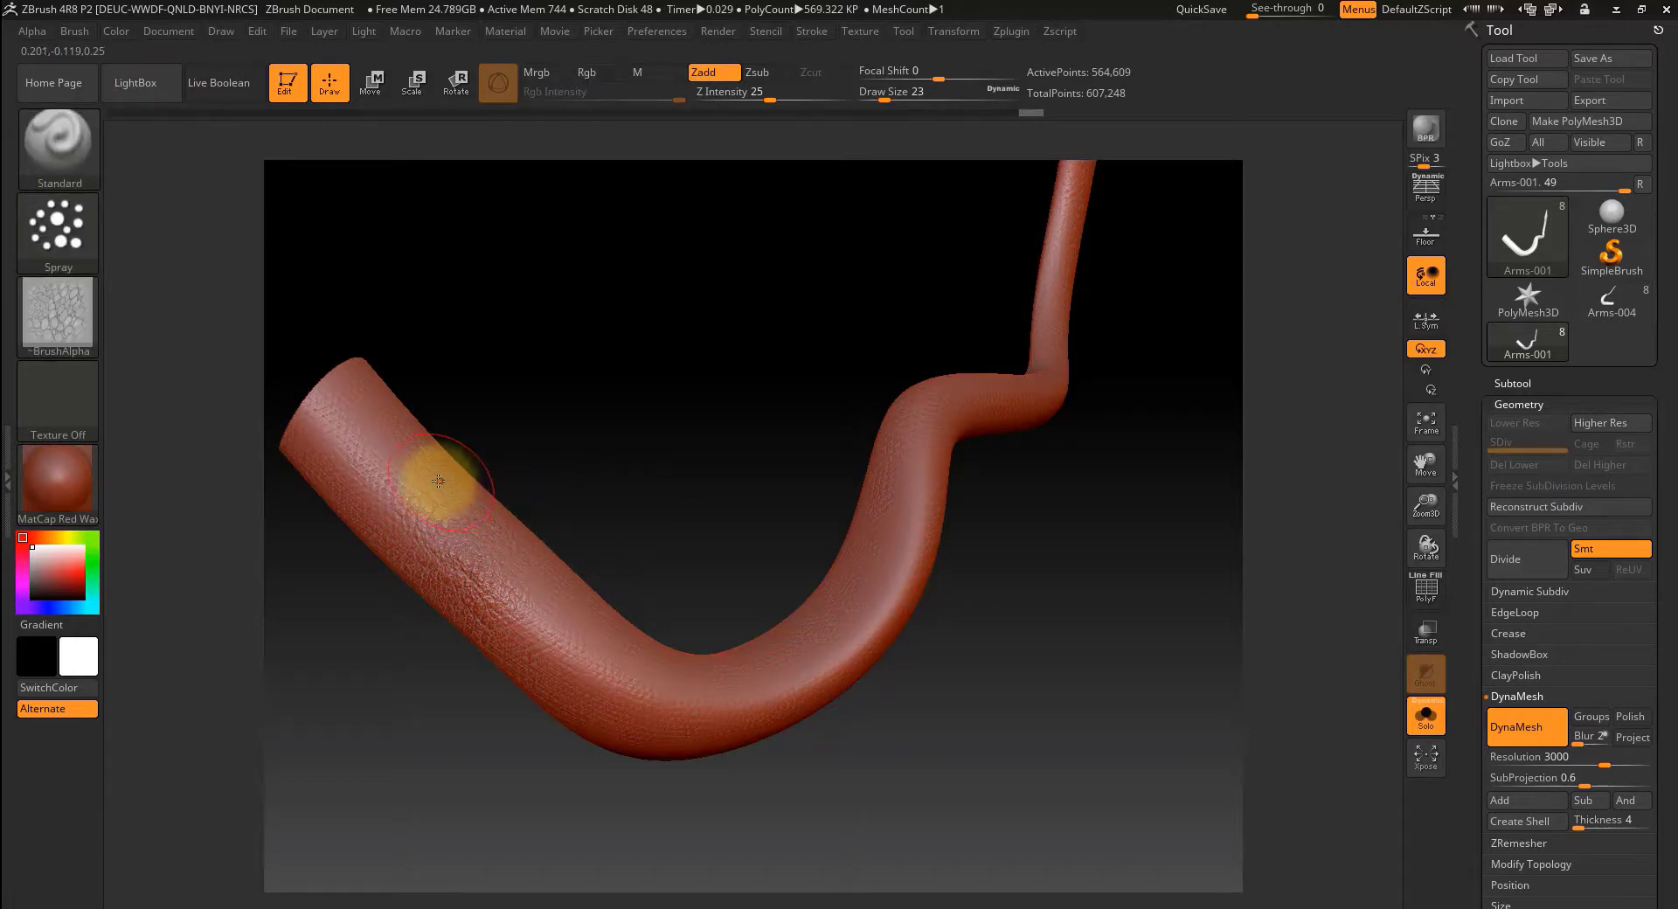
click(63, 232)
click(253, 252)
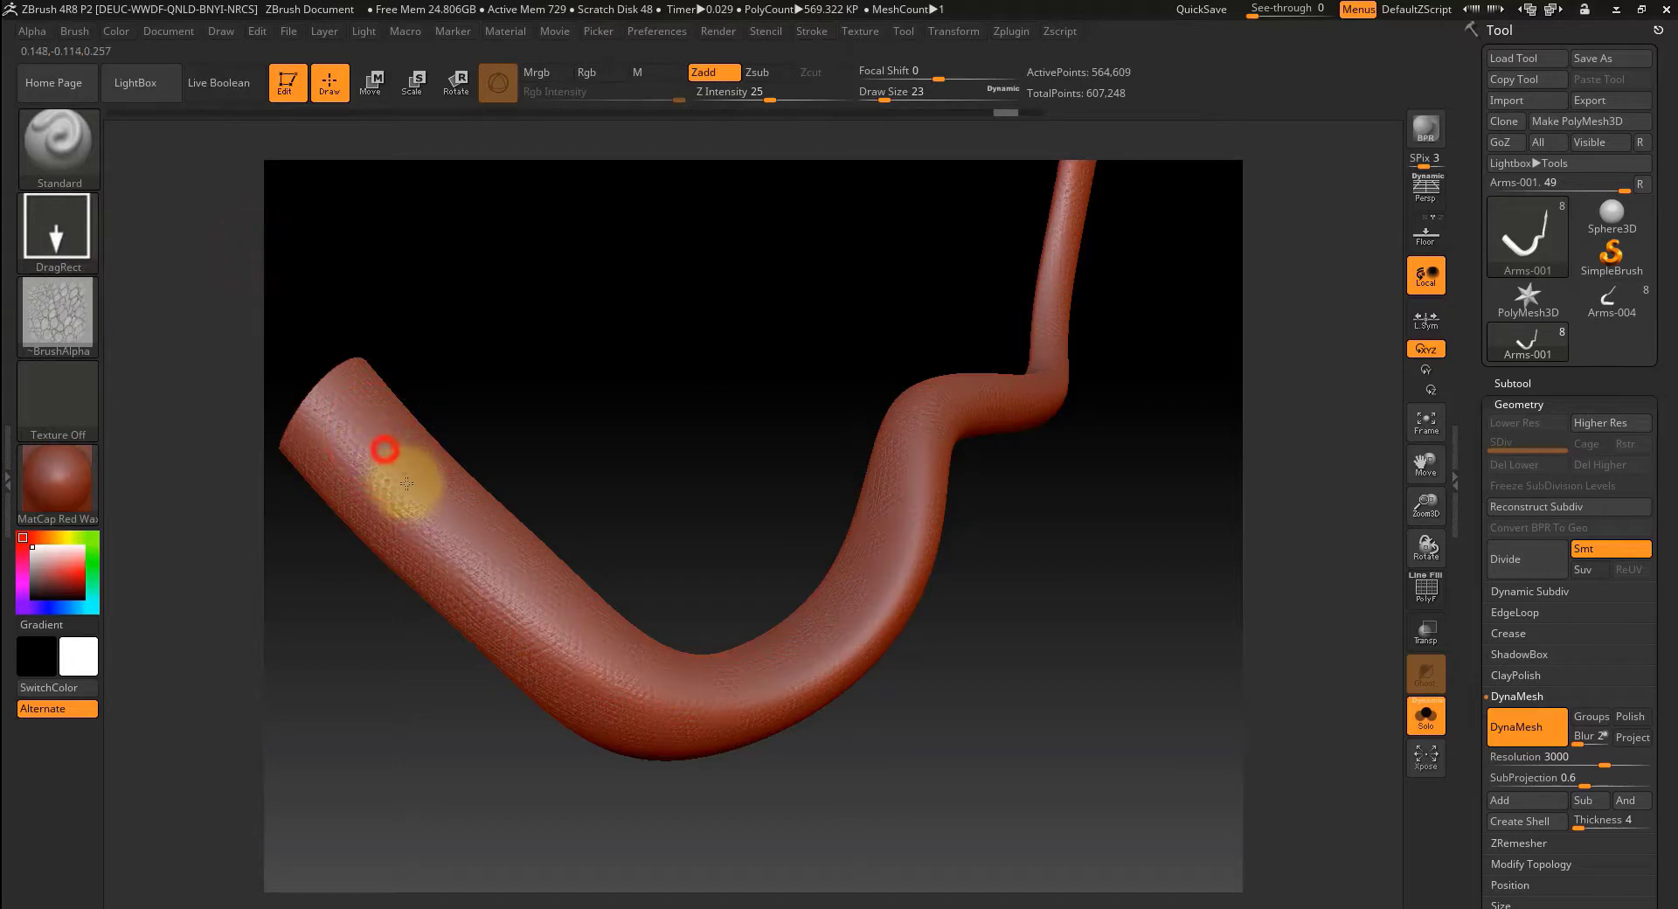
- Stamp the reptile scale alpha along the arm's thick section, from its open end to the first bend
mouse_move(585, 427)
mouse_down()
mouse_move(592, 483)
mouse_move(602, 423)
mouse_up()
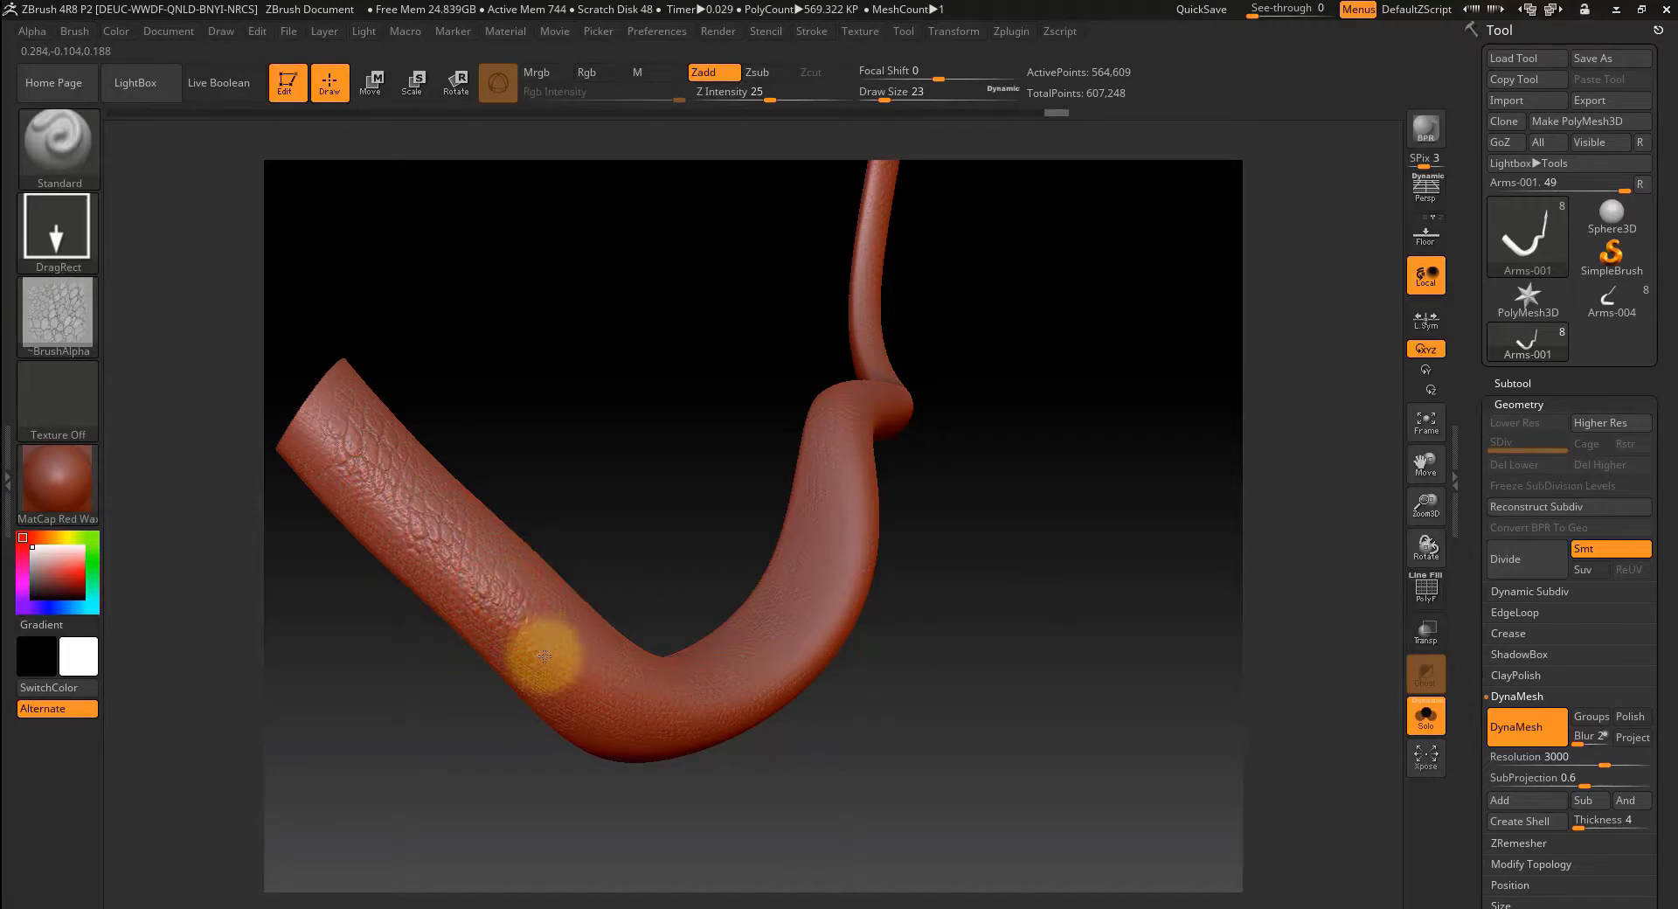
mouse_move(658, 508)
mouse_down()
mouse_move(627, 526)
mouse_move(637, 568)
mouse_move(640, 532)
mouse_up()
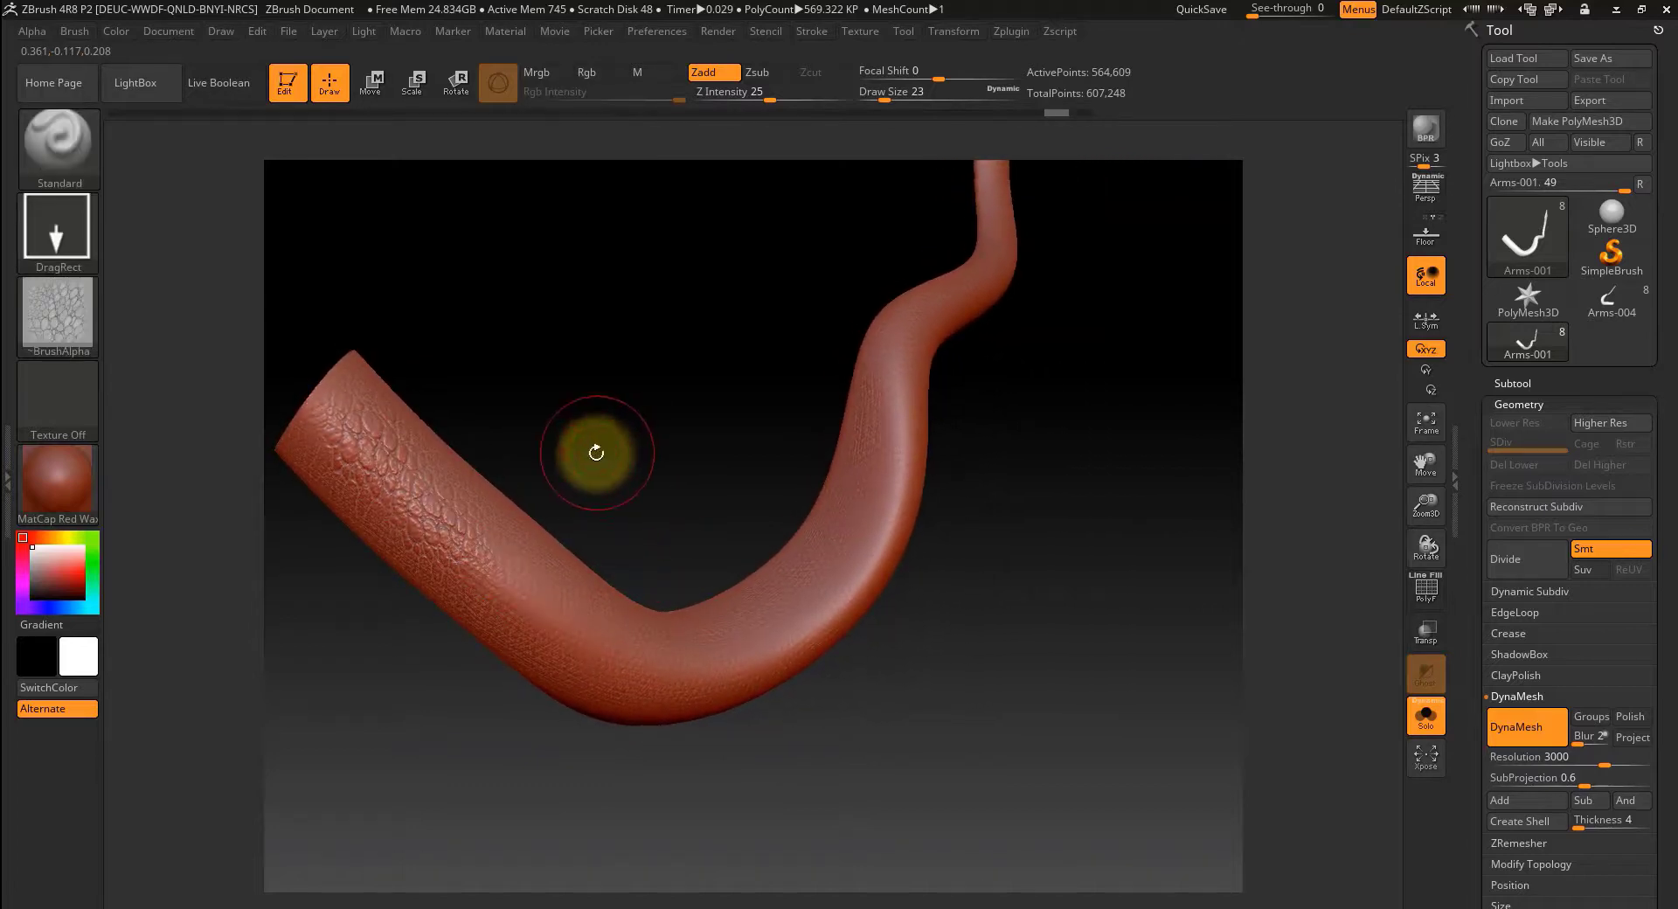
alt+drag(523, 424, 612, 483)
mouse_move(580, 360)
mouse_down()
mouse_move(858, 524)
mouse_move(753, 415)
mouse_move(719, 338)
mouse_move(712, 355)
mouse_move(685, 318)
mouse_move(734, 338)
mouse_move(748, 286)
mouse_up()
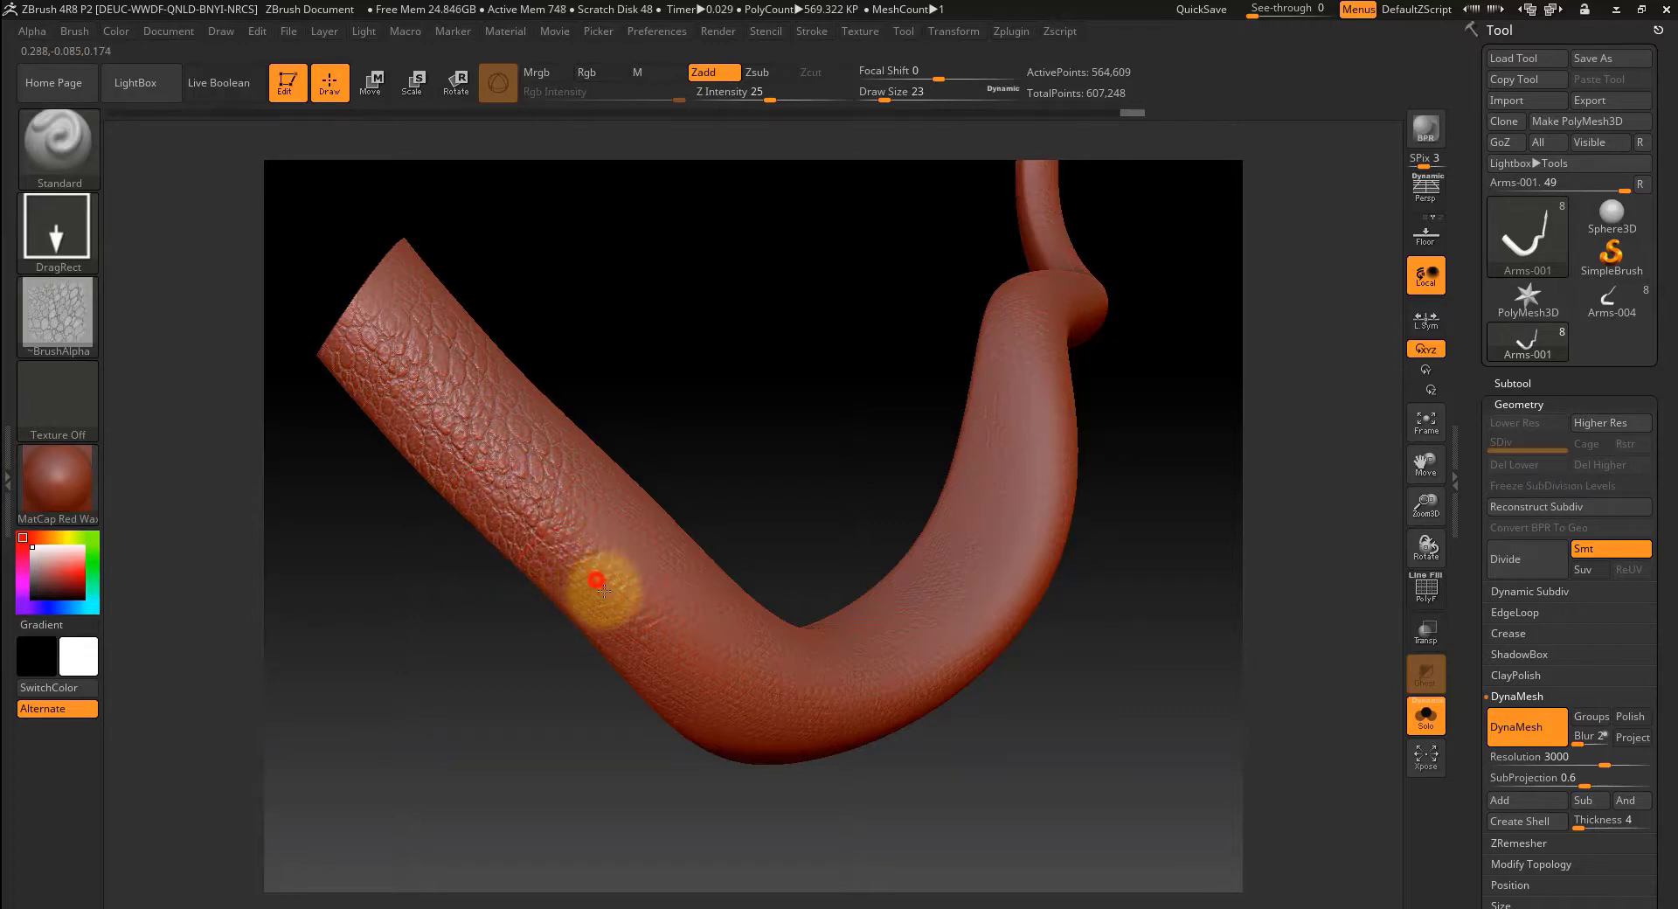
drag(646, 632, 673, 601)
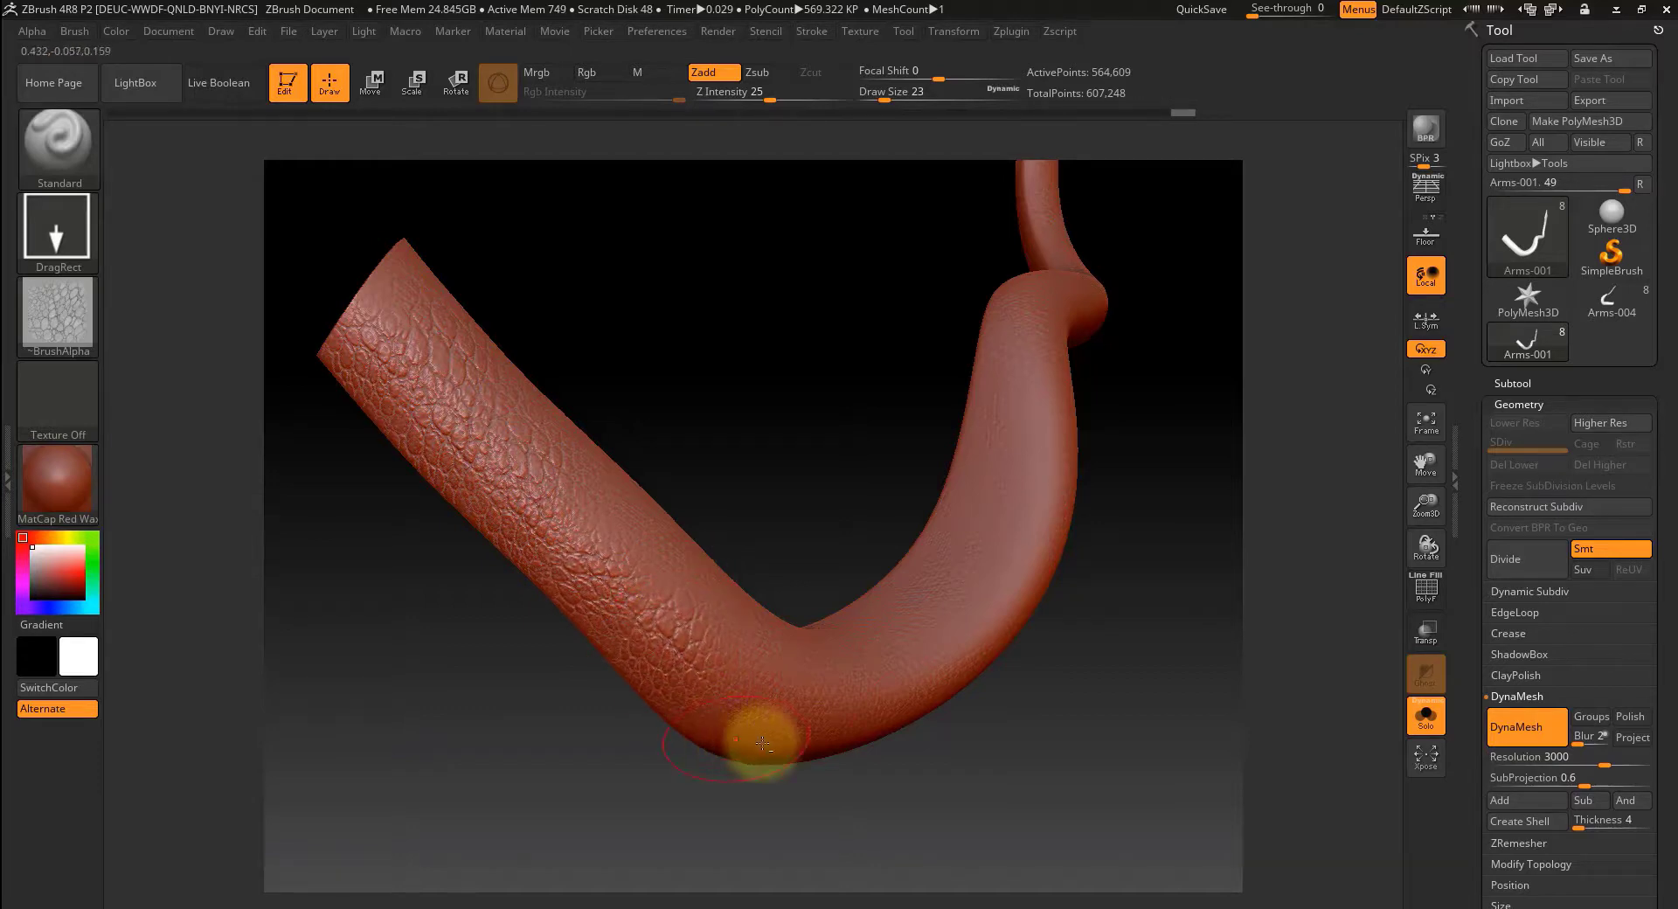
drag(1022, 768, 948, 674)
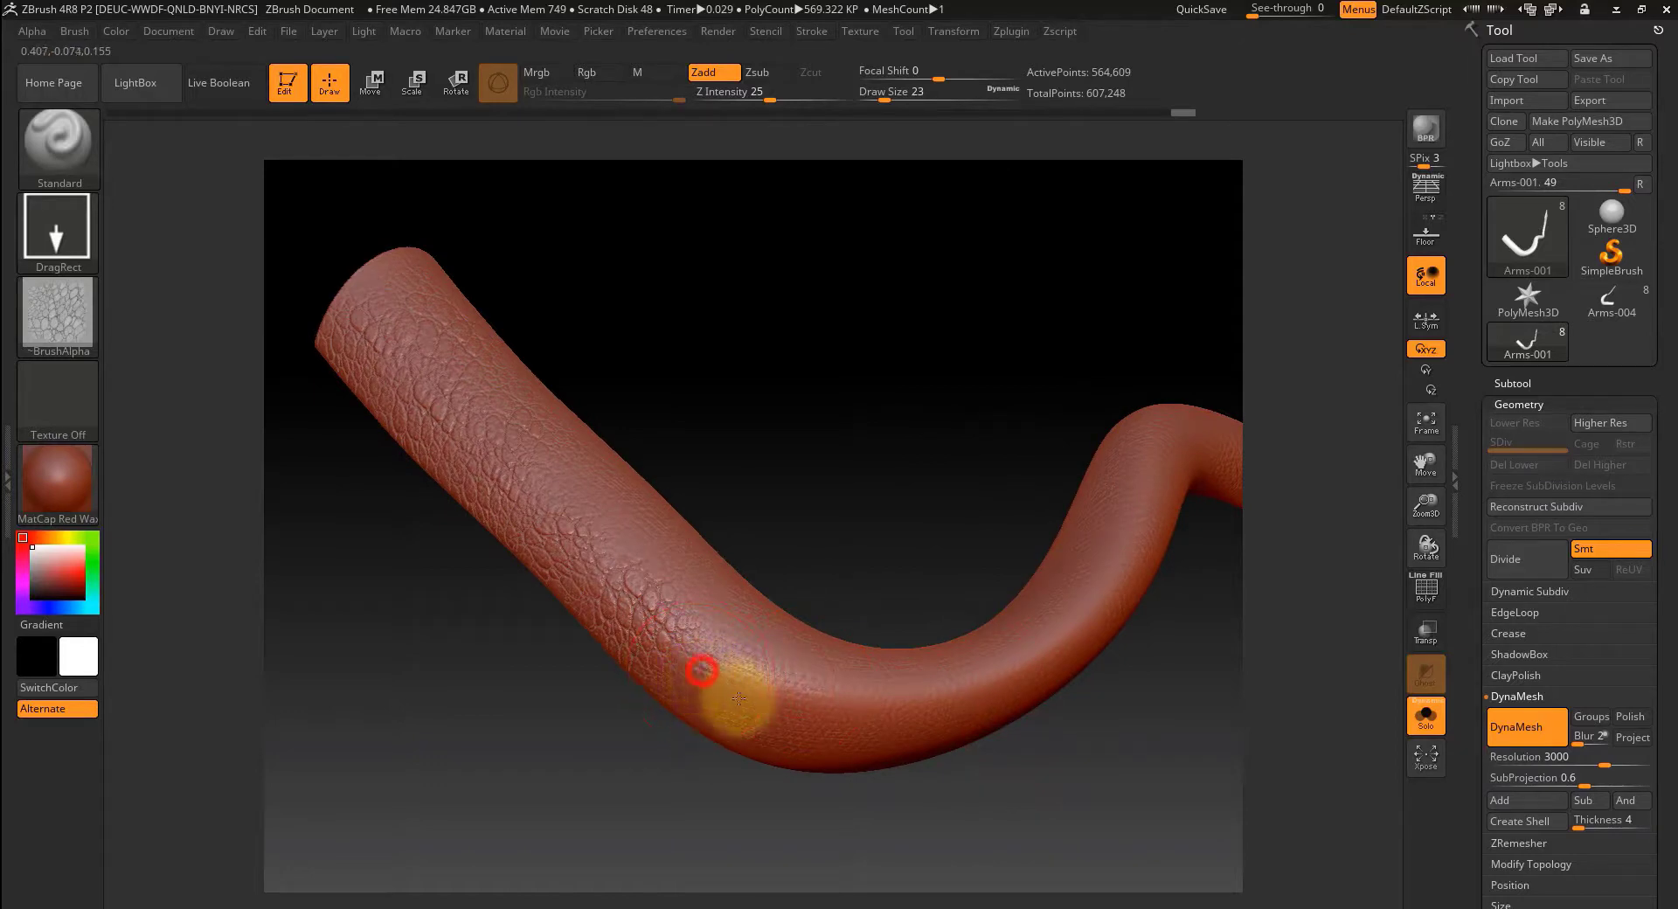
mouse_move(950, 794)
mouse_down()
mouse_move(991, 793)
mouse_move(929, 778)
mouse_move(944, 795)
mouse_up()
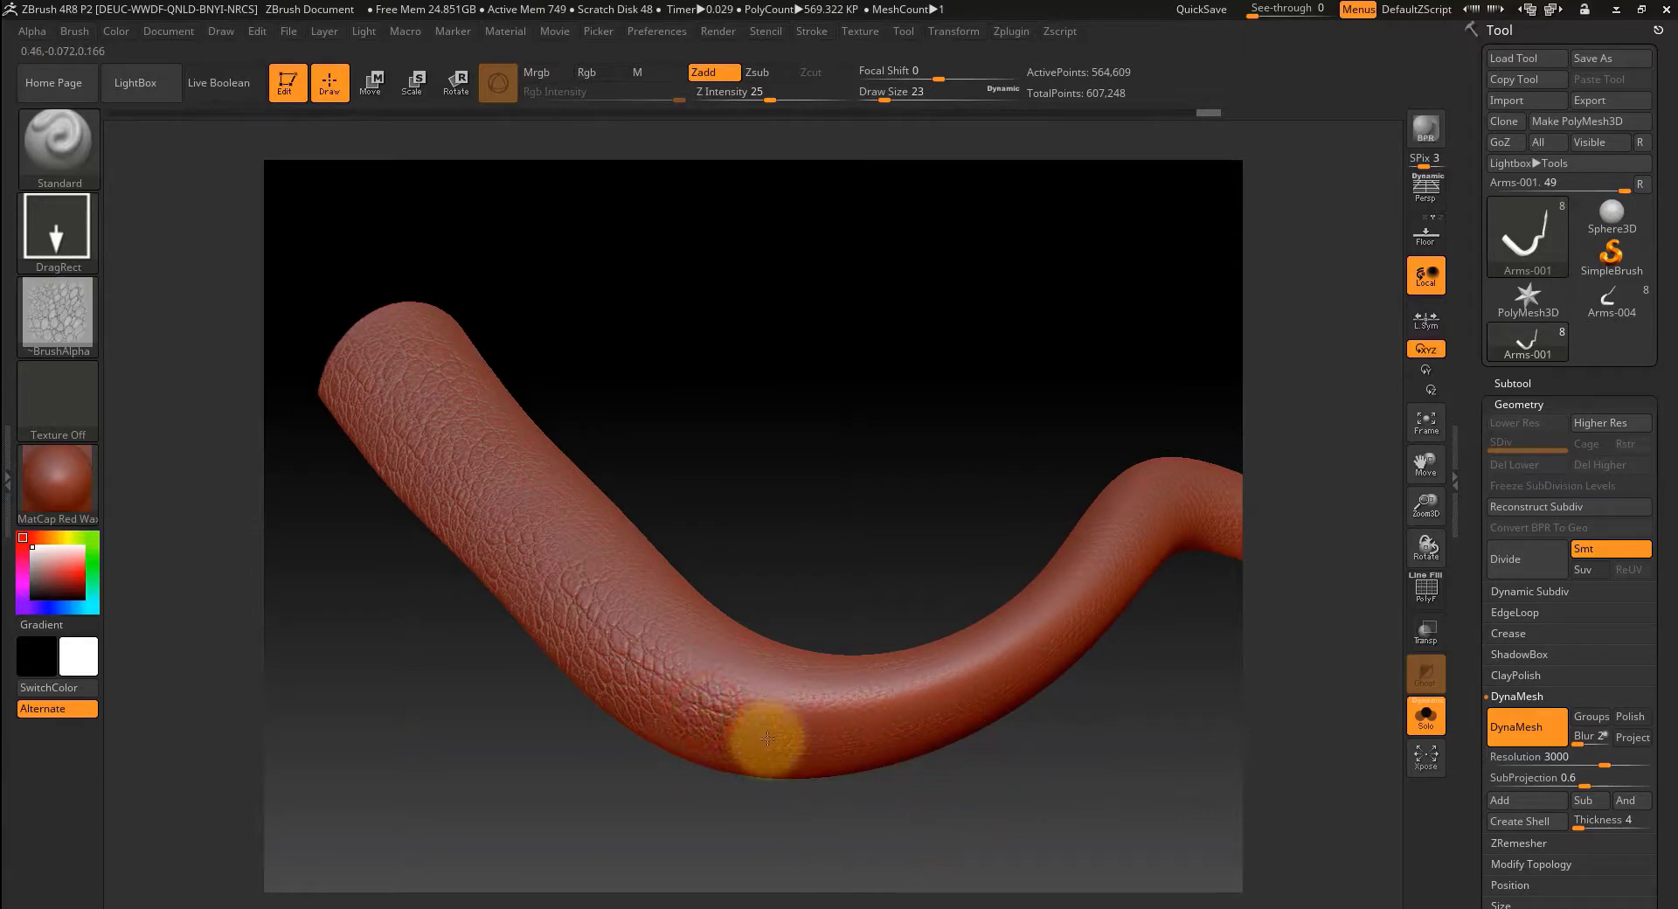
drag(1019, 768, 991, 767)
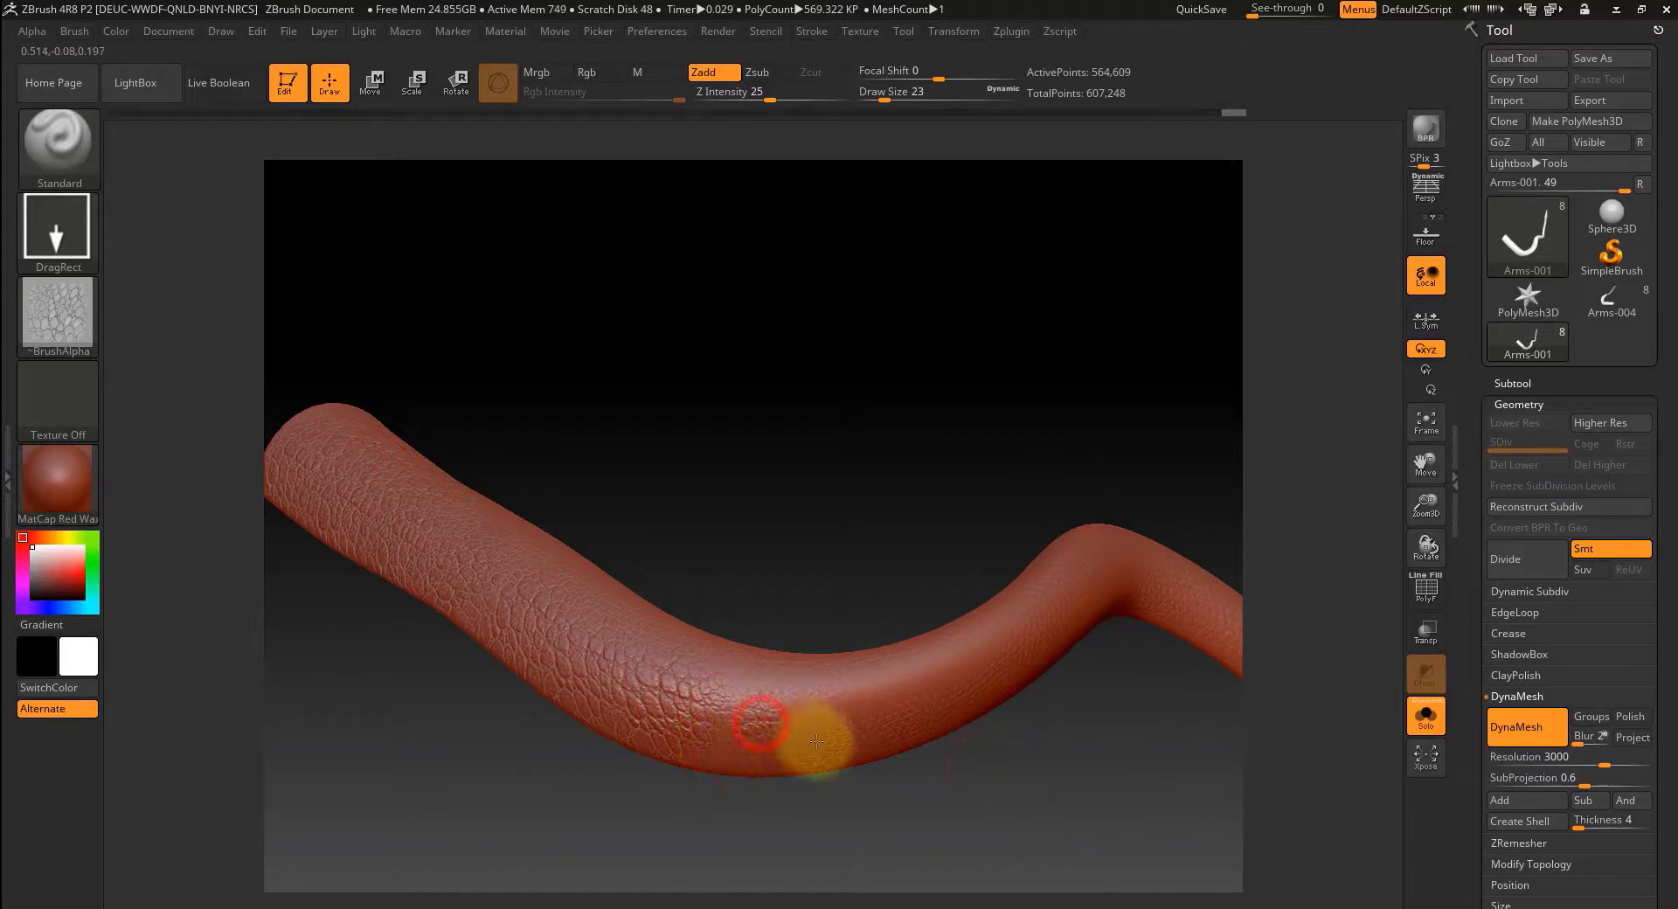
drag(863, 721, 943, 712)
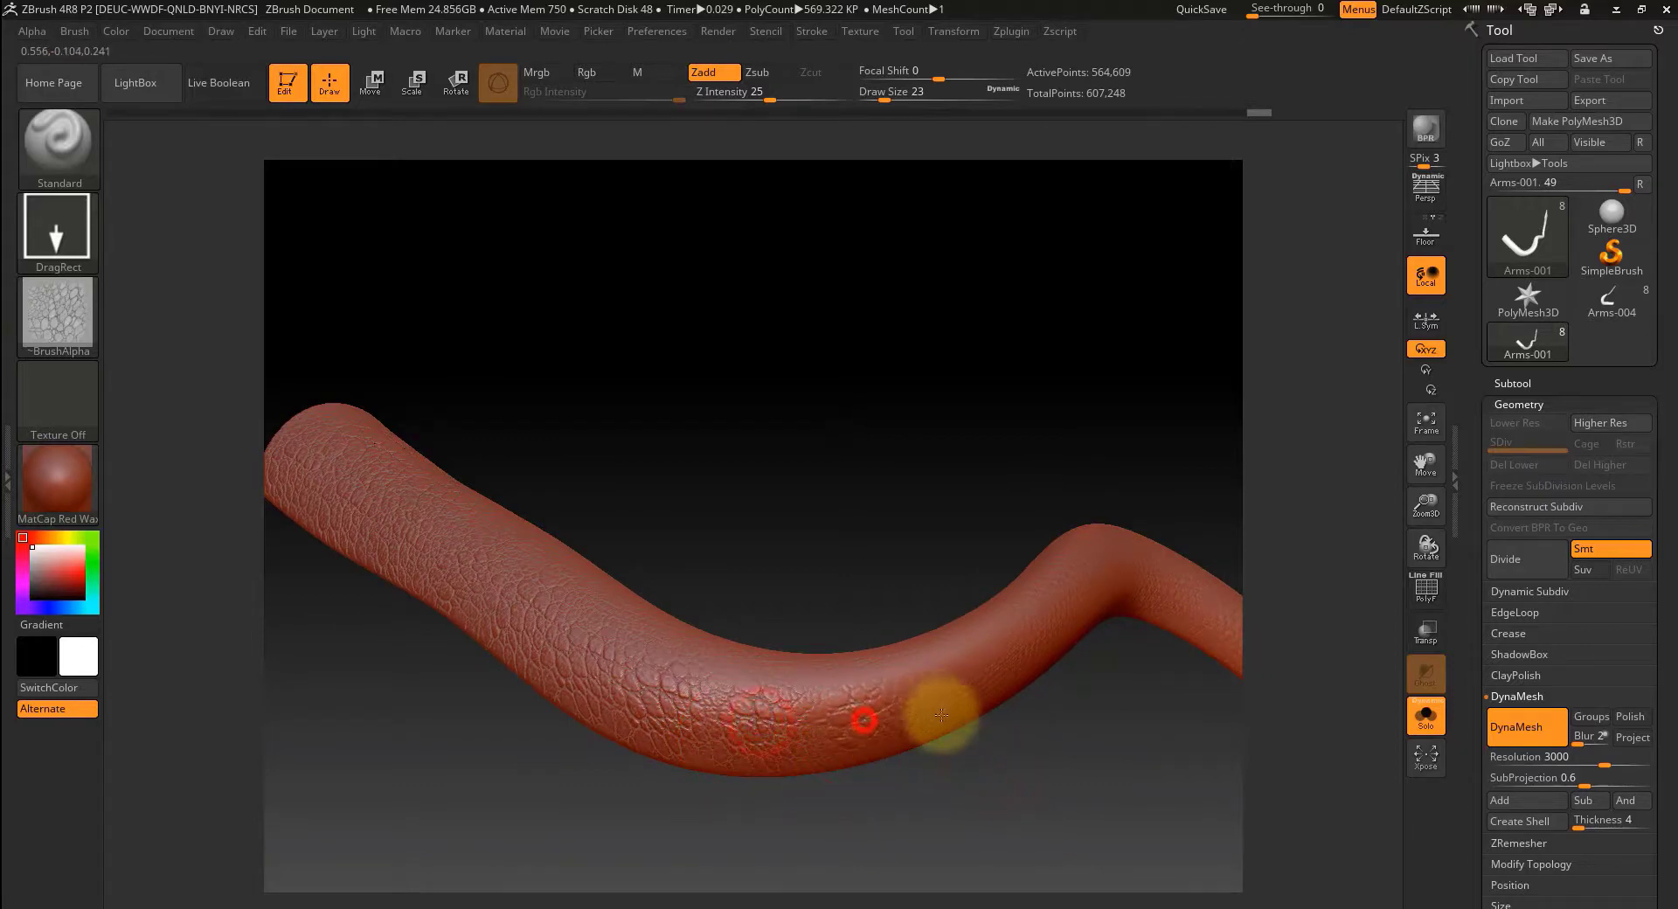
- Continue stamping reptile scales past the first bend, over the second curve and down the narrowing section
drag(1056, 730, 943, 769)
drag(935, 771, 1020, 691)
drag(1036, 749, 993, 777)
drag(990, 780, 943, 780)
drag(941, 781, 918, 752)
drag(900, 692, 969, 724)
drag(947, 779, 910, 771)
drag(906, 768, 877, 712)
drag(880, 655, 1053, 730)
drag(1084, 681, 1080, 662)
drag(934, 677, 979, 715)
drag(1075, 700, 1037, 626)
drag(891, 606, 935, 649)
drag(947, 678, 981, 711)
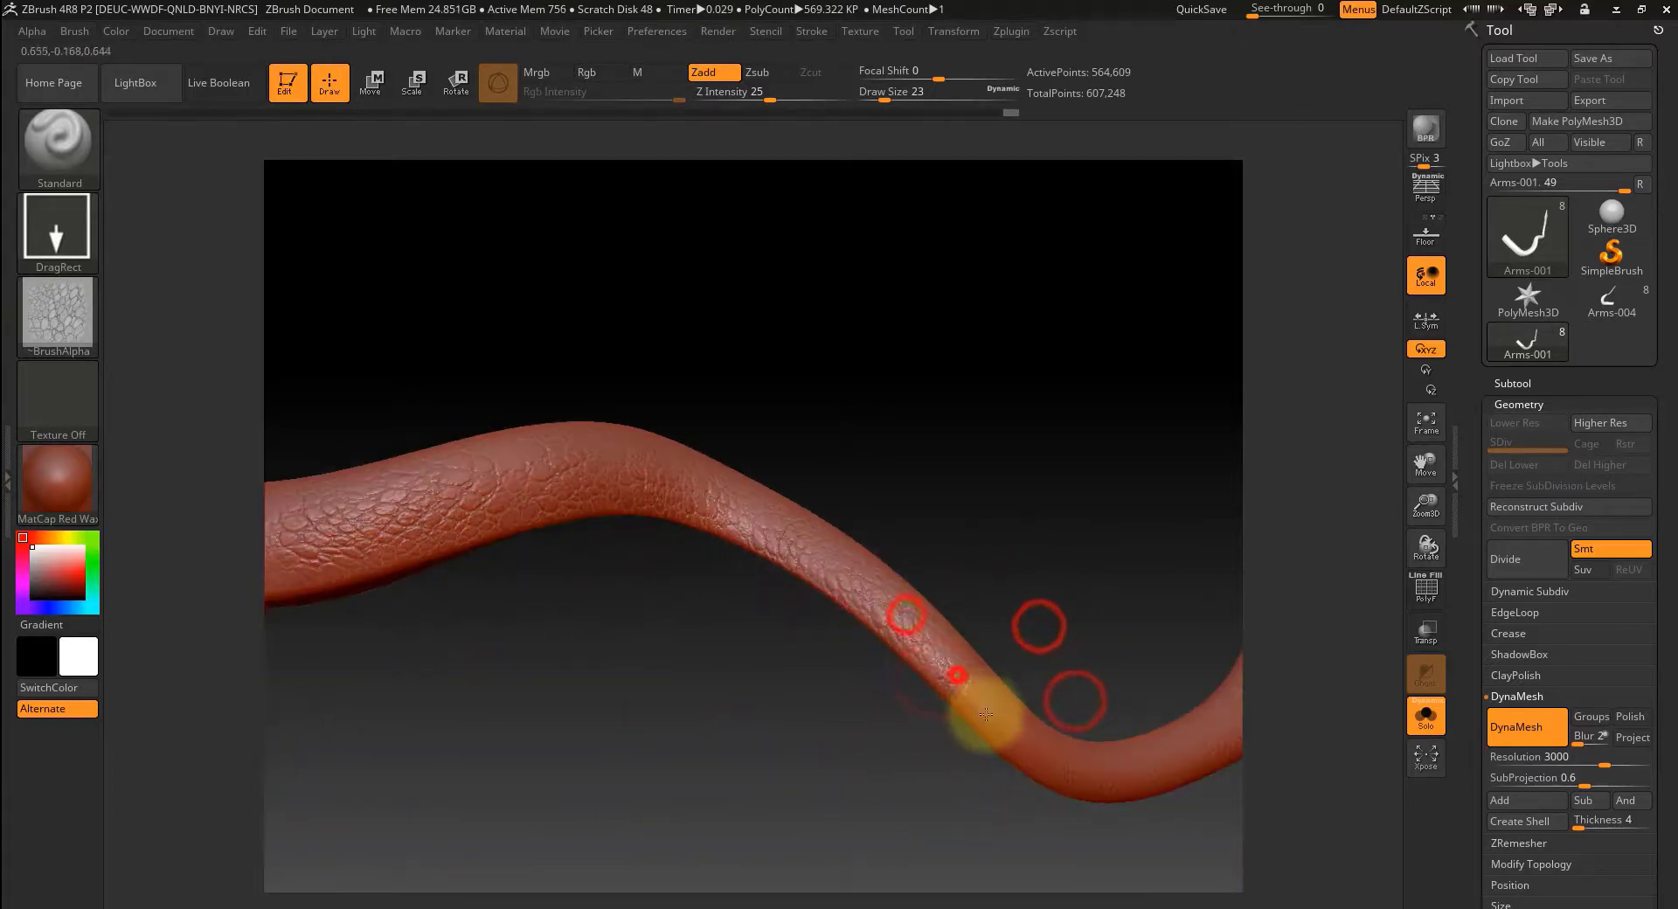
- Stamp reptile scales along the last thin bend and over the pointed, flared tip of the arm
drag(1078, 678, 1030, 577)
drag(900, 632, 944, 664)
drag(954, 670, 1080, 704)
alt+drag(1130, 720, 1018, 721)
drag(955, 674, 1088, 578)
drag(1079, 587, 1097, 692)
drag(1065, 598, 1135, 489)
drag(1075, 556, 1129, 556)
drag(1043, 519, 1116, 464)
drag(999, 585, 966, 624)
drag(996, 737, 910, 644)
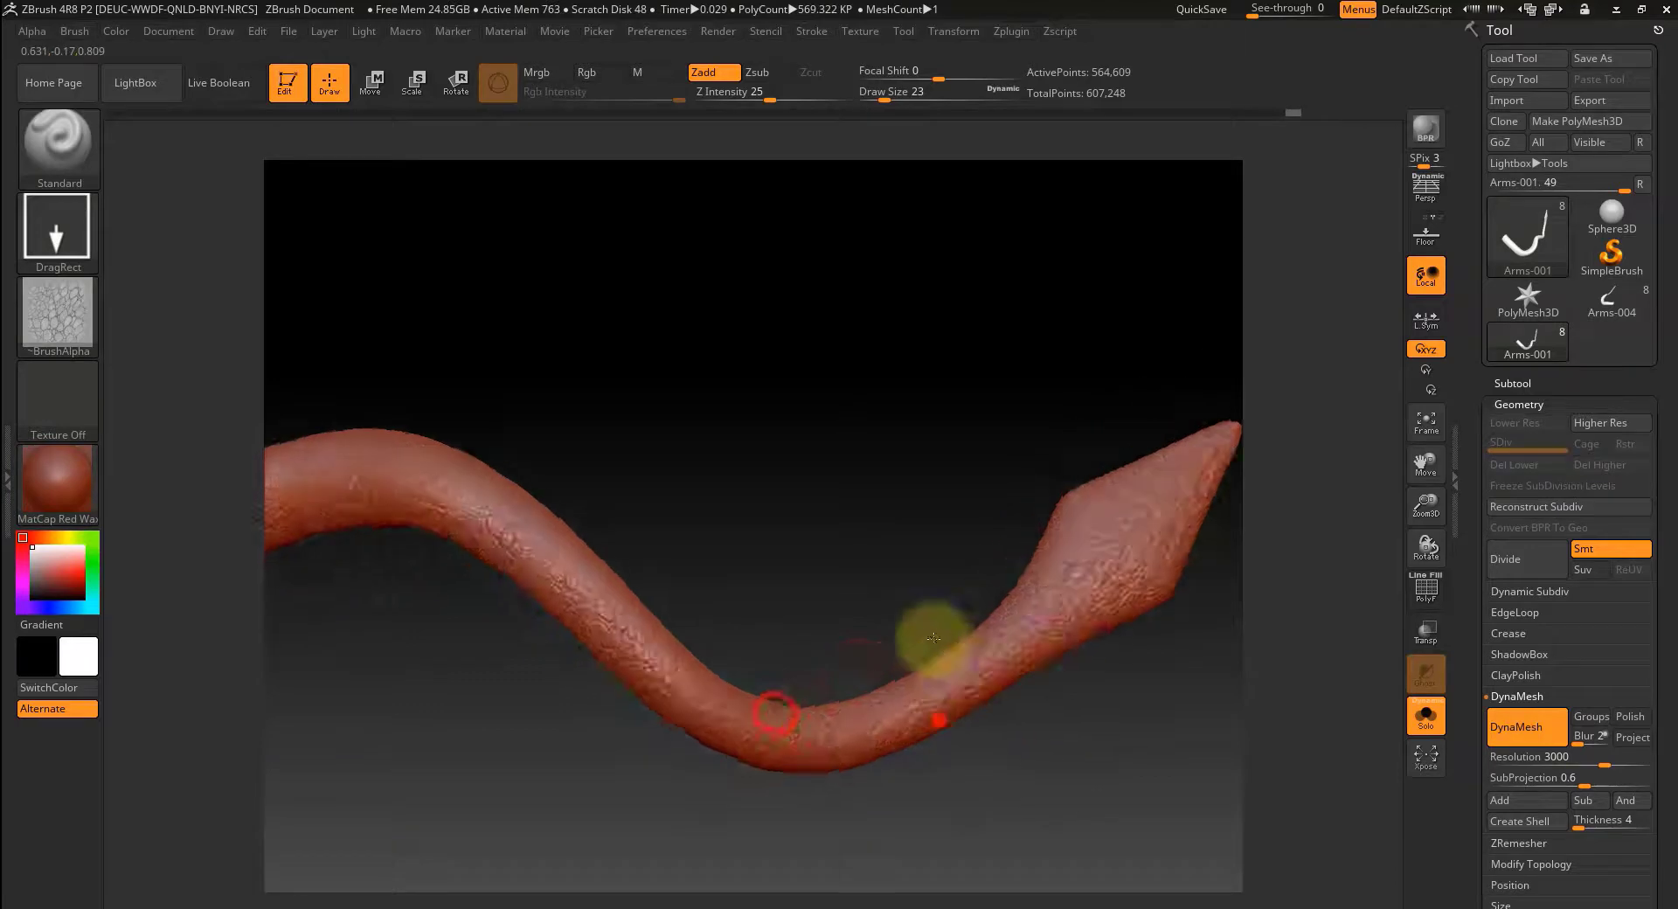
- Cover the bare opposite side of the arm's thin section with reptile scales, working back from the tip
drag(933, 638, 926, 614)
drag(898, 764, 952, 786)
alt+drag(977, 813, 921, 744)
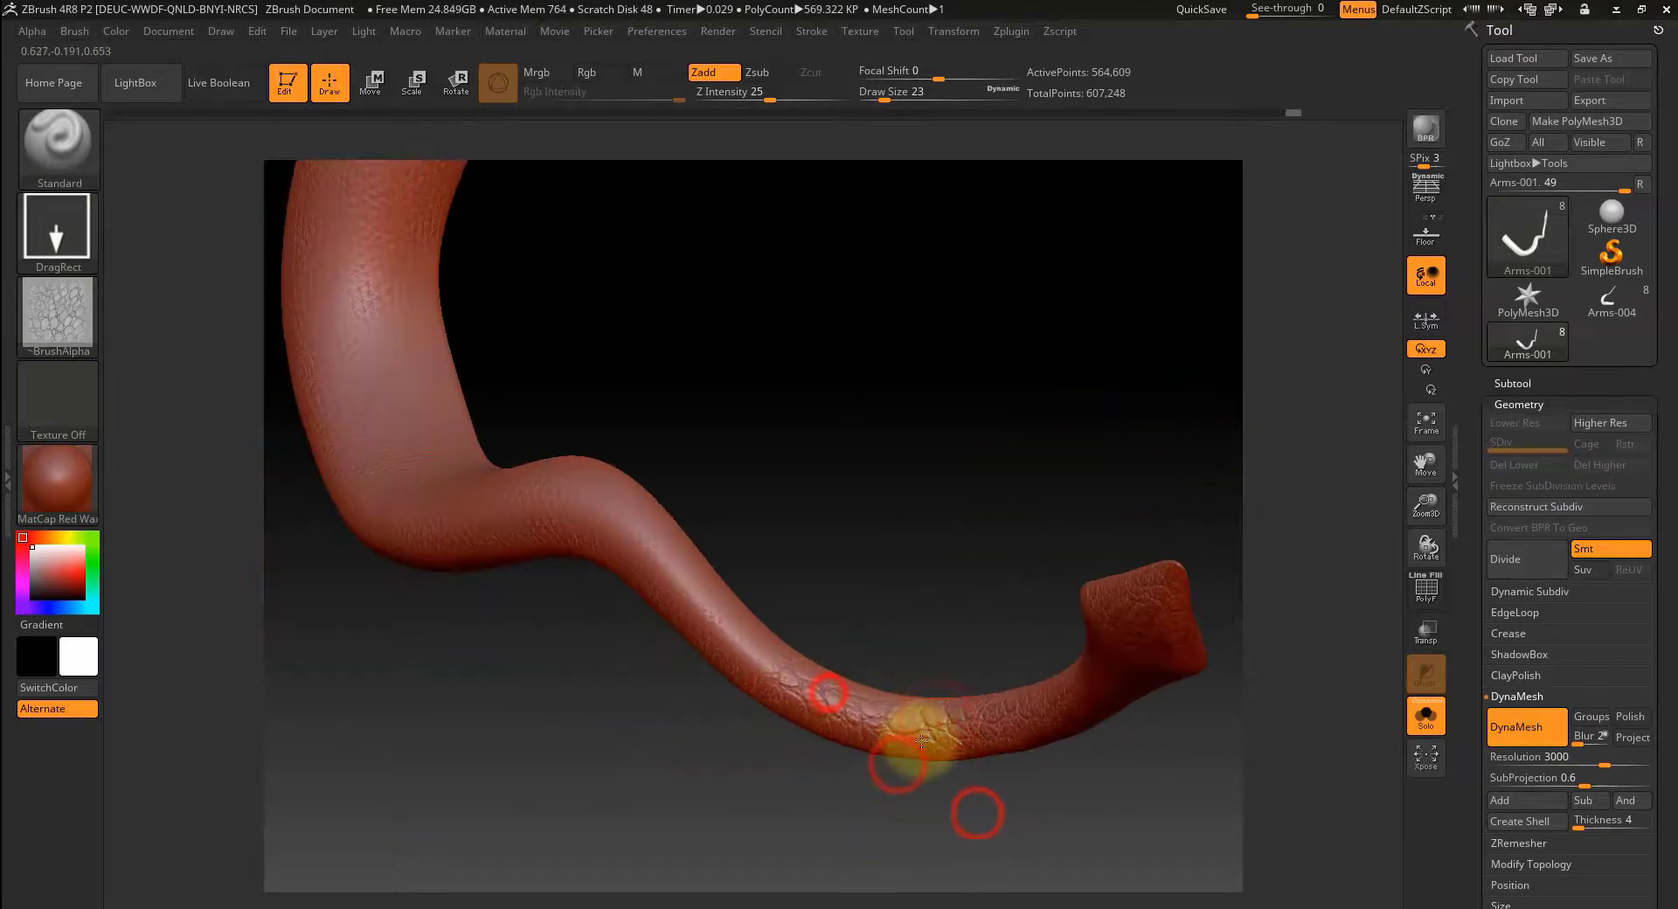
drag(861, 793, 917, 769)
alt+drag(929, 793, 909, 708)
drag(874, 629, 920, 666)
drag(808, 562, 849, 603)
alt+drag(764, 689, 709, 773)
drag(716, 764, 804, 690)
drag(681, 600, 713, 642)
alt+drag(805, 611, 1053, 607)
drag(839, 573, 918, 588)
drag(733, 576, 799, 592)
drag(674, 575, 608, 590)
alt+drag(658, 656, 809, 686)
drag(746, 583, 676, 574)
alt+drag(772, 706, 887, 766)
- Stamp reptile scales on the back of the thick section, around the arm's open end and curve
drag(806, 626, 690, 296)
alt+drag(926, 329, 925, 540)
drag(719, 475, 811, 324)
alt+drag(998, 333, 952, 451)
drag(962, 458, 918, 481)
drag(894, 378, 784, 535)
drag(795, 508, 783, 591)
drag(879, 629, 845, 645)
drag(754, 580, 651, 750)
alt+drag(824, 728, 905, 691)
drag(719, 633, 697, 703)
drag(688, 709, 677, 839)
alt+drag(899, 670, 910, 594)
drag(909, 592, 911, 652)
drag(651, 756, 658, 830)
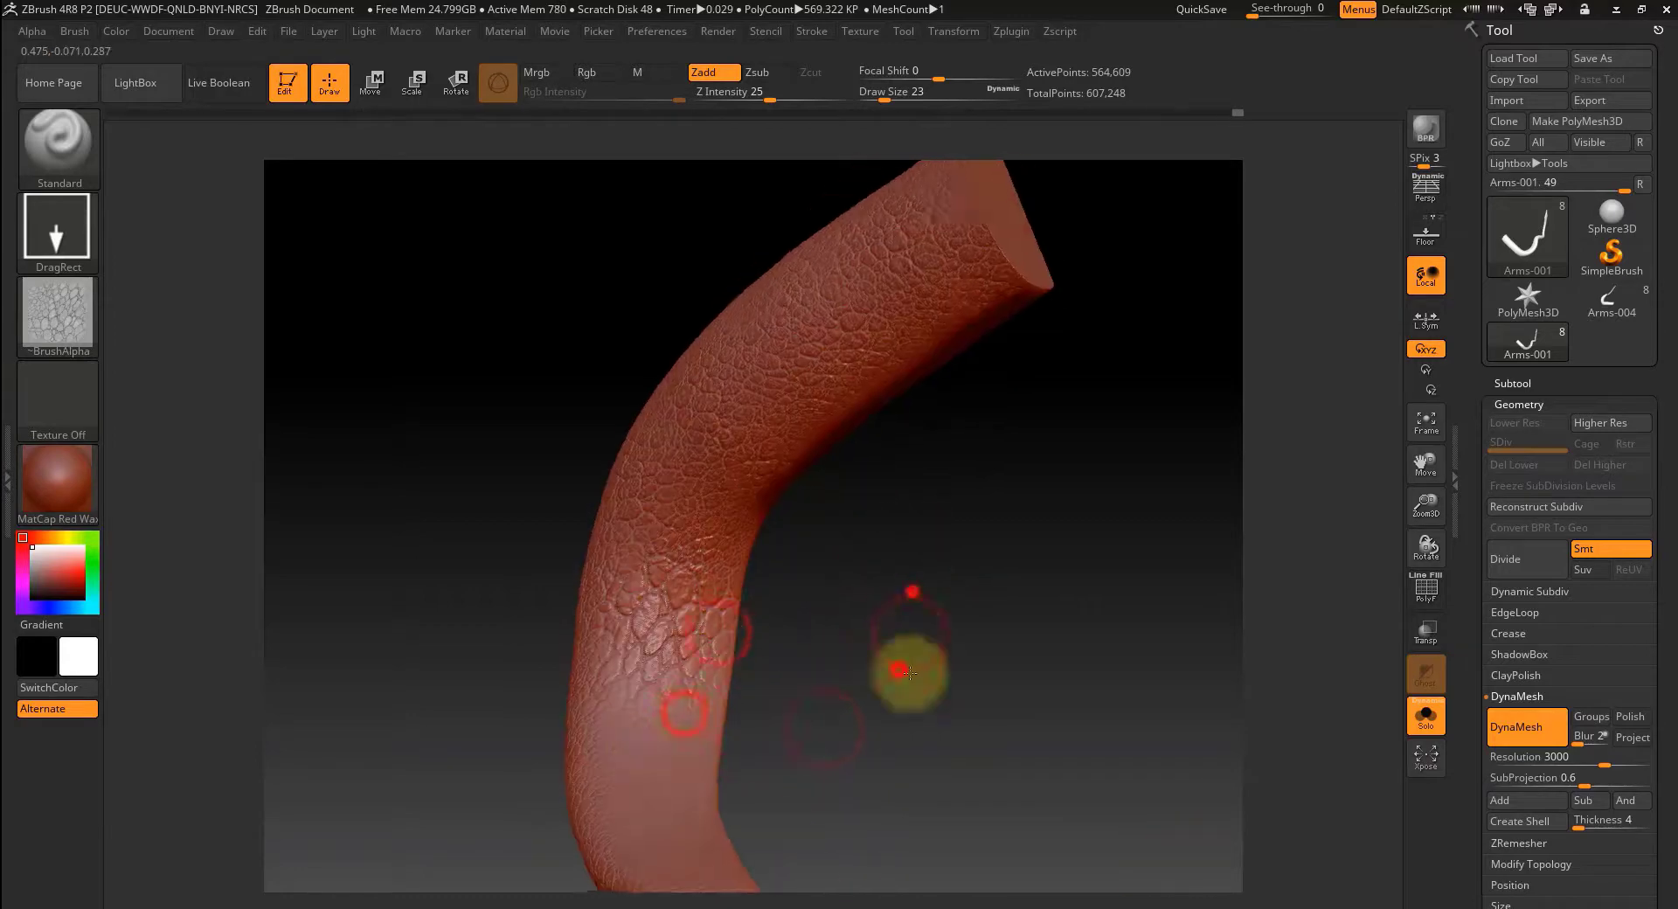
- Fill the remaining smooth patches on the back of the arm's large bend with reptile scales
alt+drag(866, 733, 942, 599)
alt+drag(900, 693, 906, 606)
drag(906, 603, 892, 619)
drag(733, 621, 768, 714)
alt+drag(934, 661, 909, 580)
drag(741, 564, 764, 632)
drag(938, 633, 912, 639)
drag(781, 622, 805, 698)
alt+drag(993, 708, 1018, 550)
drag(978, 580, 927, 680)
drag(959, 661, 1104, 780)
drag(1020, 598, 1075, 794)
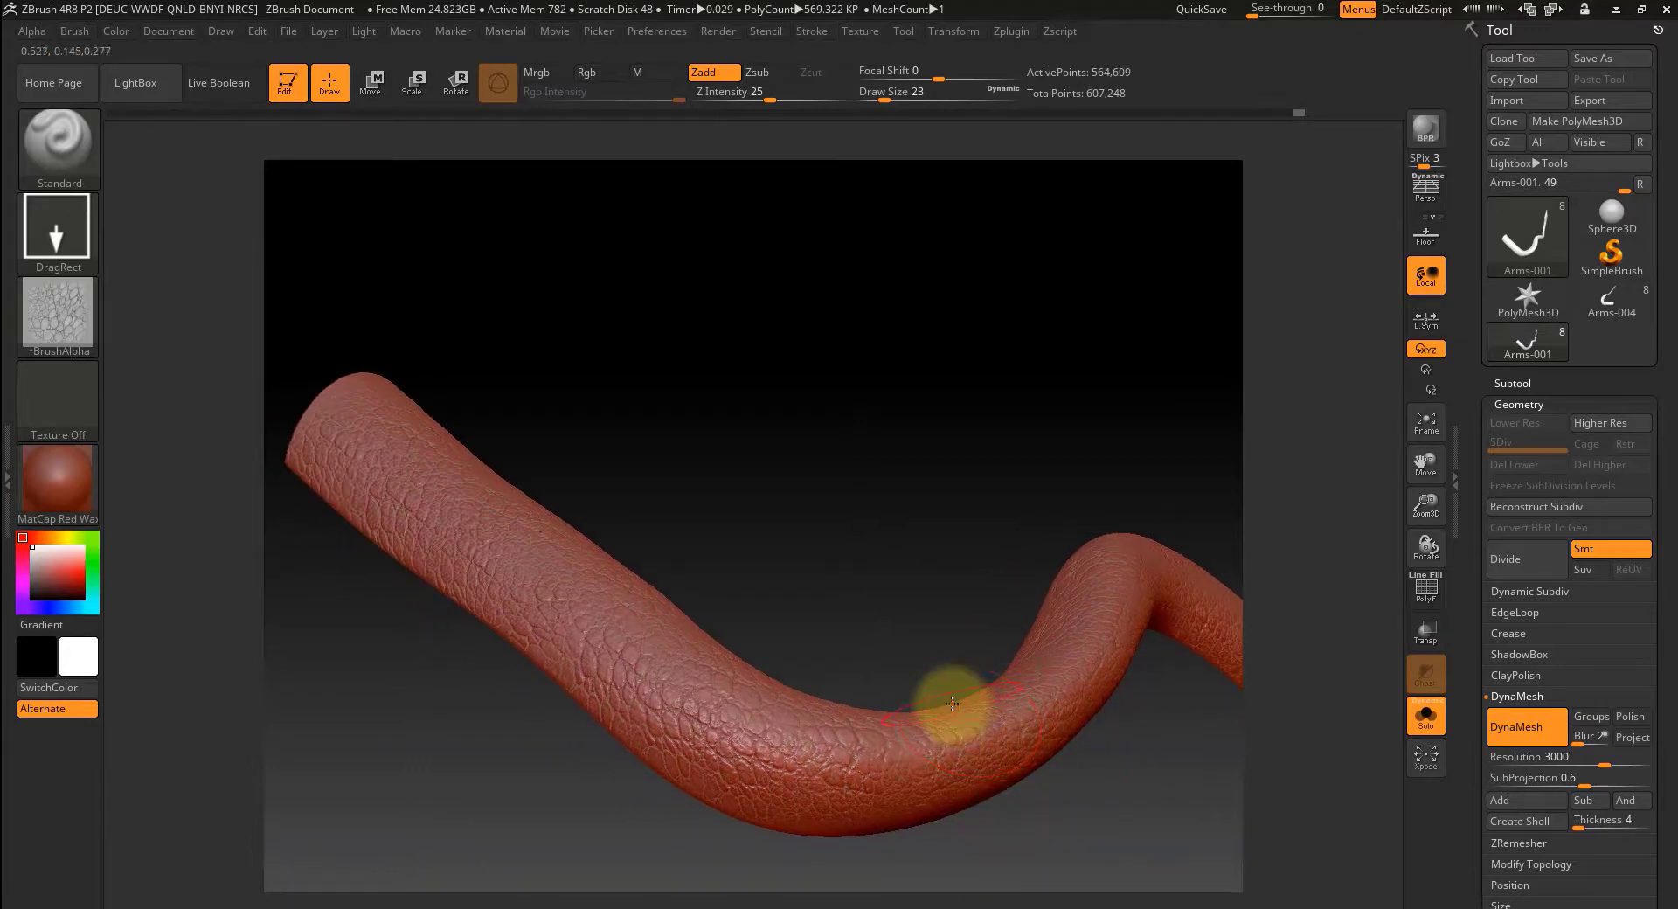
- Switch to the DamStandard brush and set Draw Size to 13 and Z Intensity to 13
key(b)
key(d)
key(s)
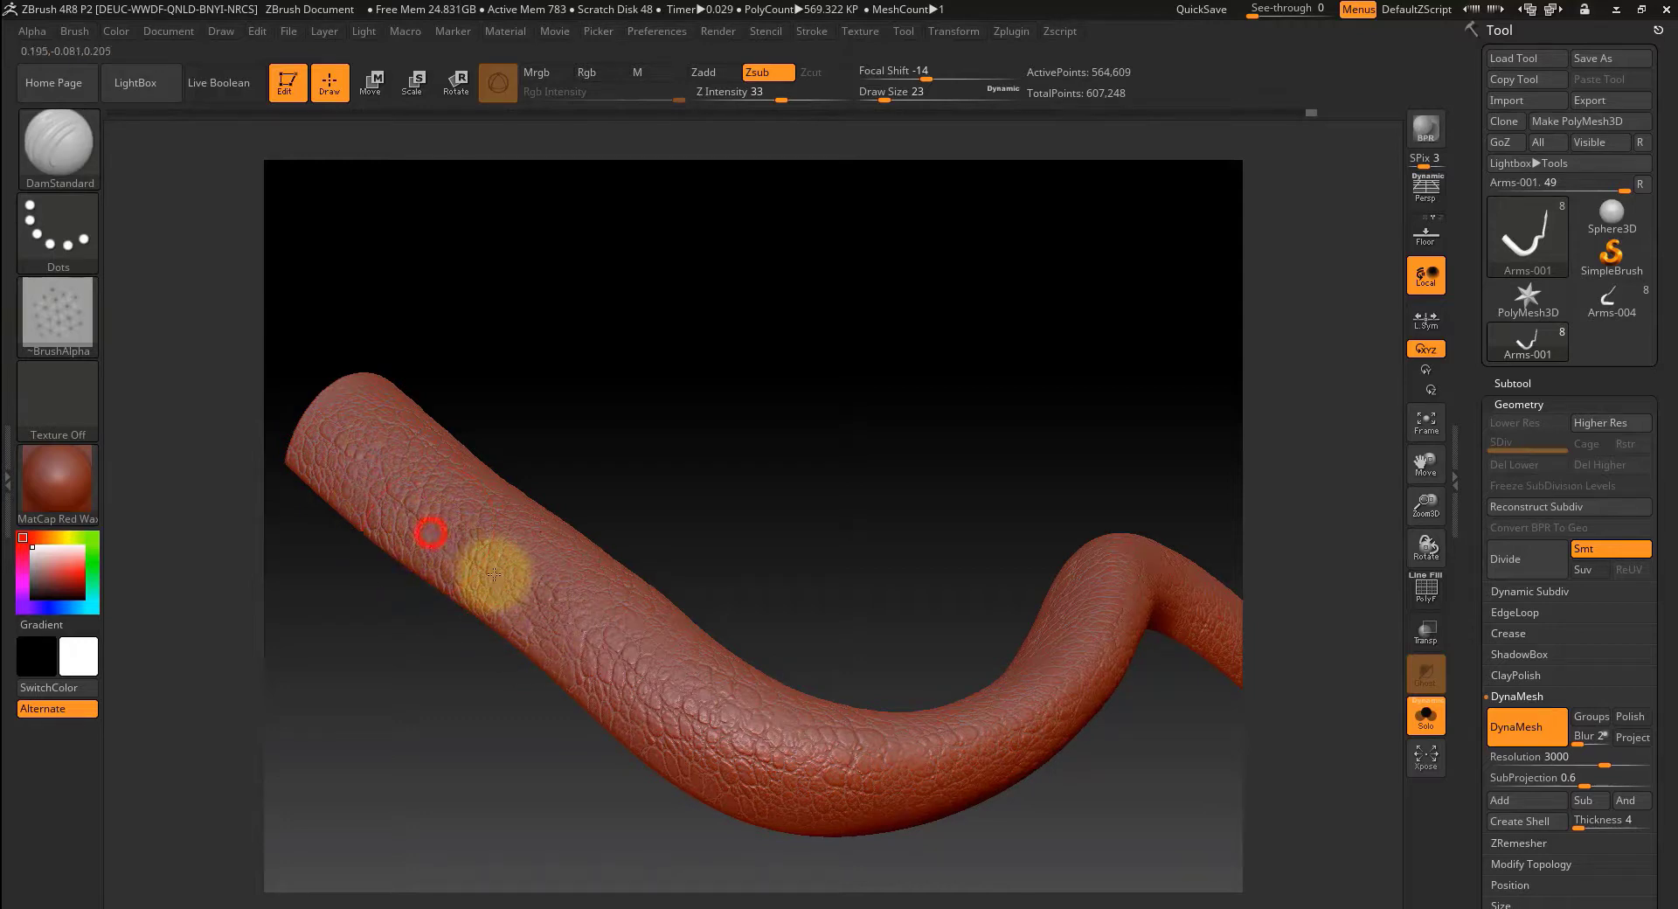
mouse_move(618, 787)
mouse_down()
mouse_move(667, 813)
mouse_move(656, 825)
mouse_move(629, 794)
mouse_up()
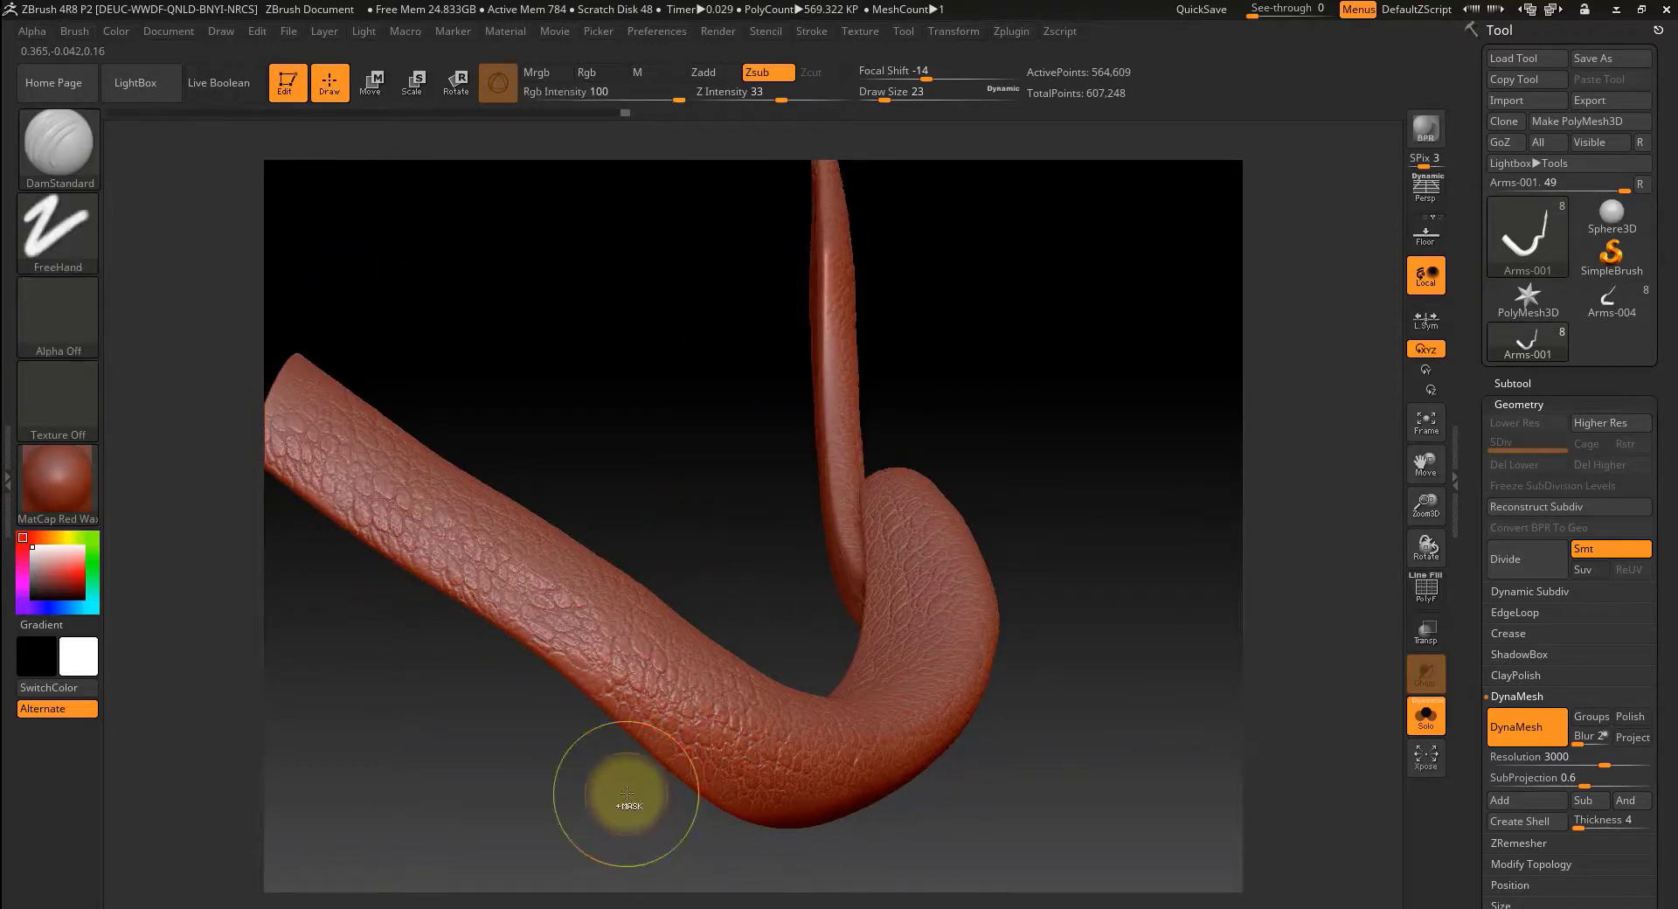
key(space)
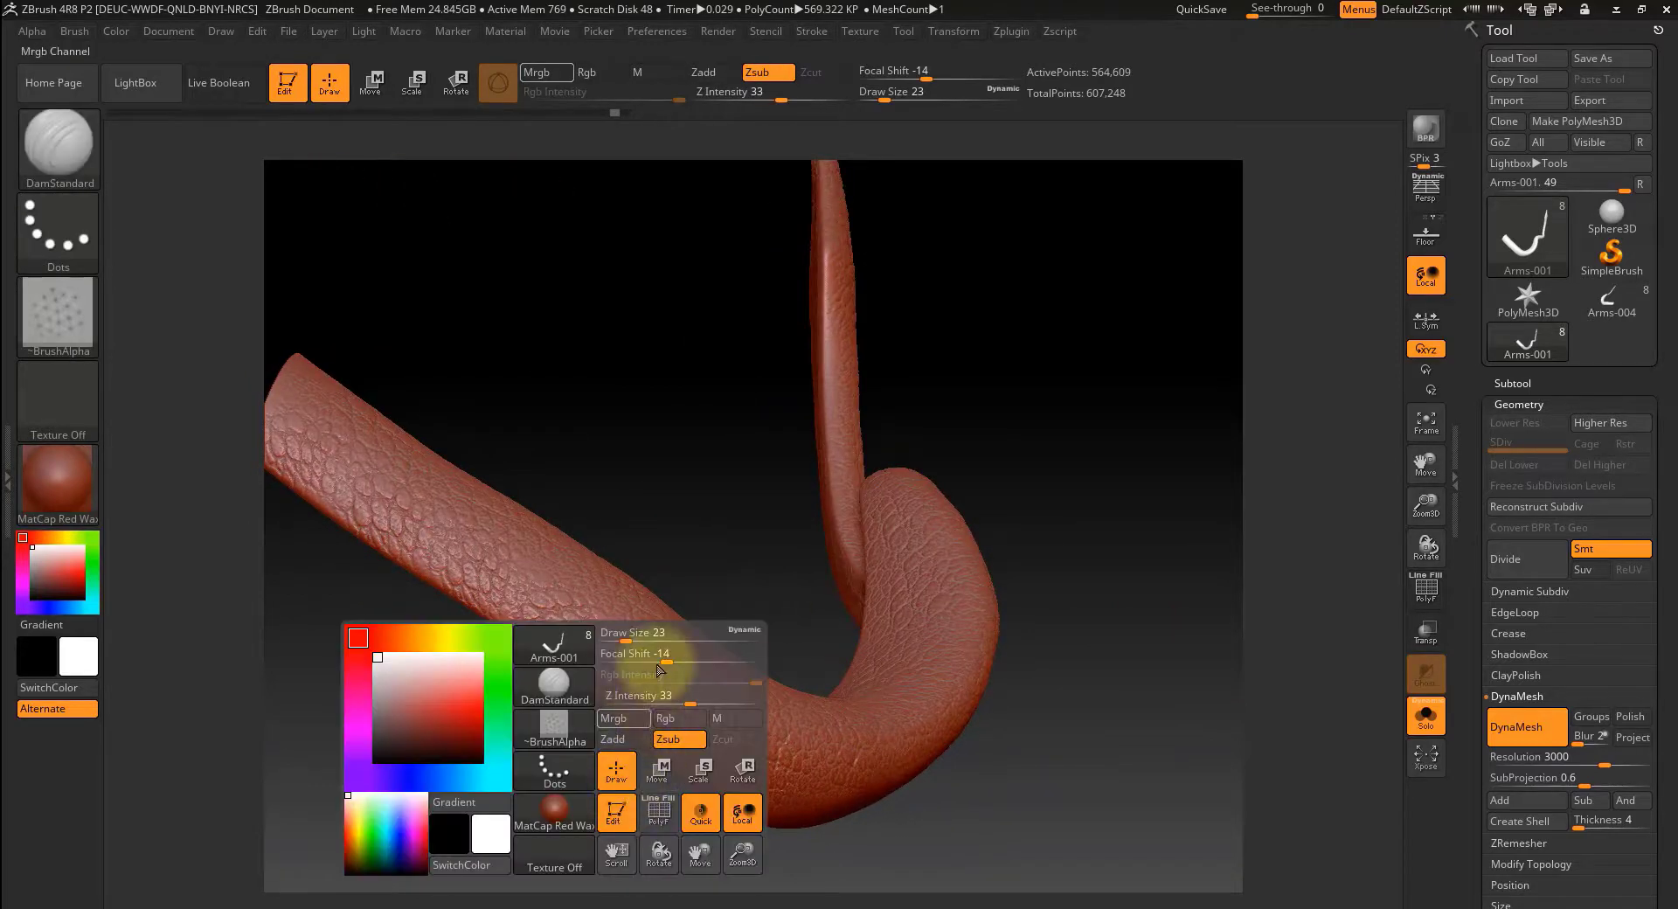
drag(619, 640, 615, 641)
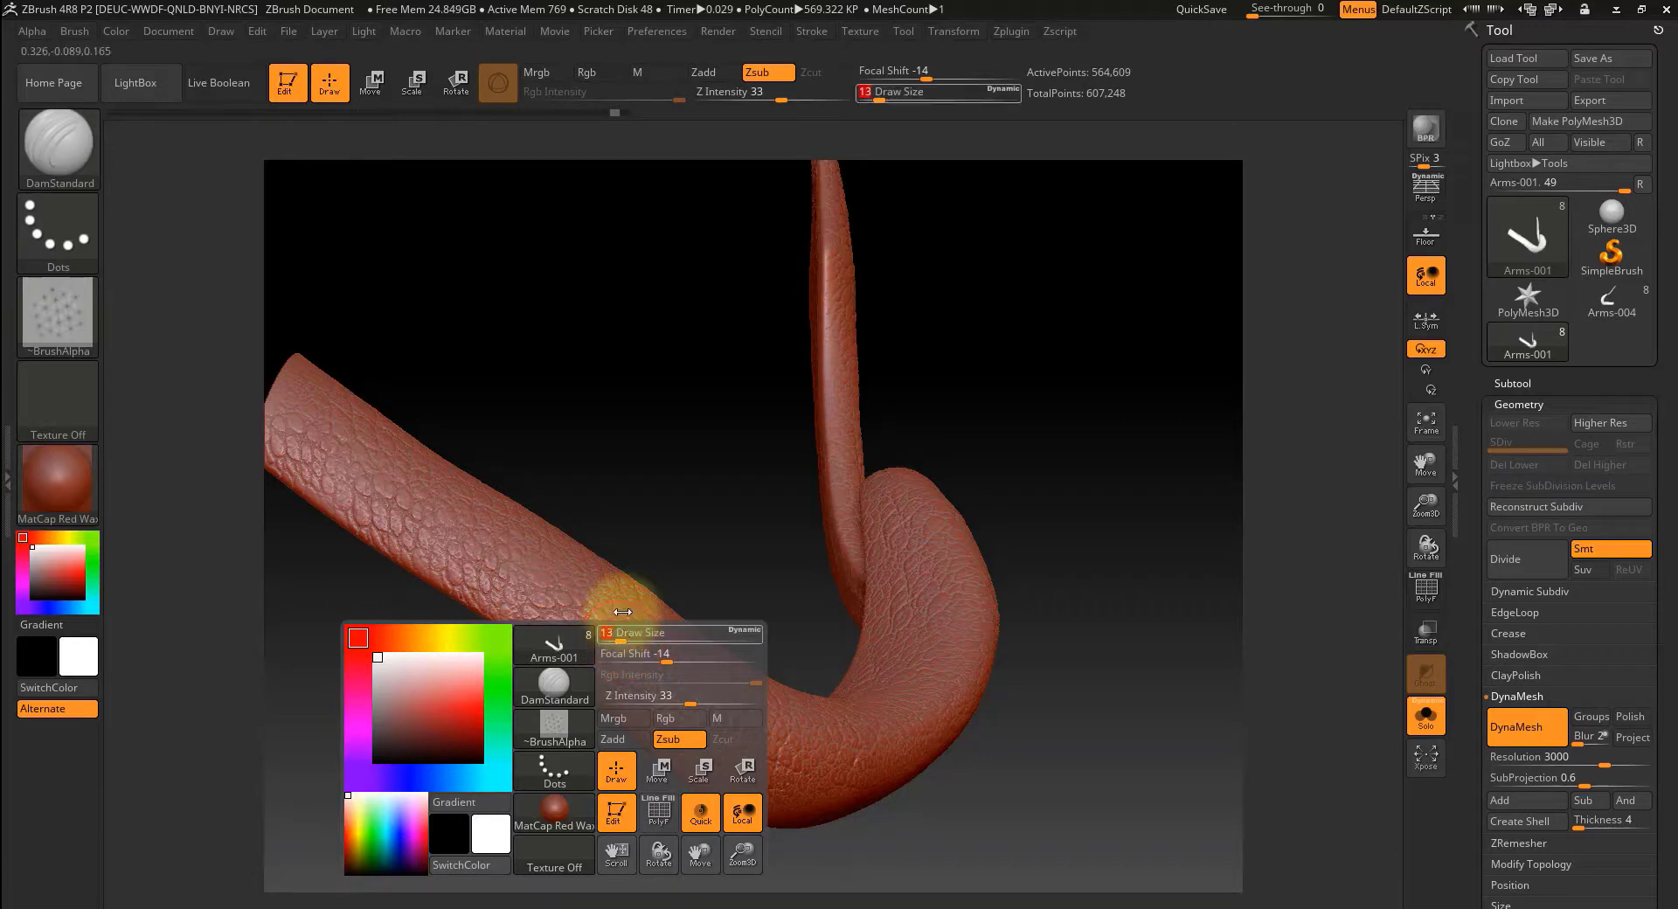
drag(778, 97, 747, 108)
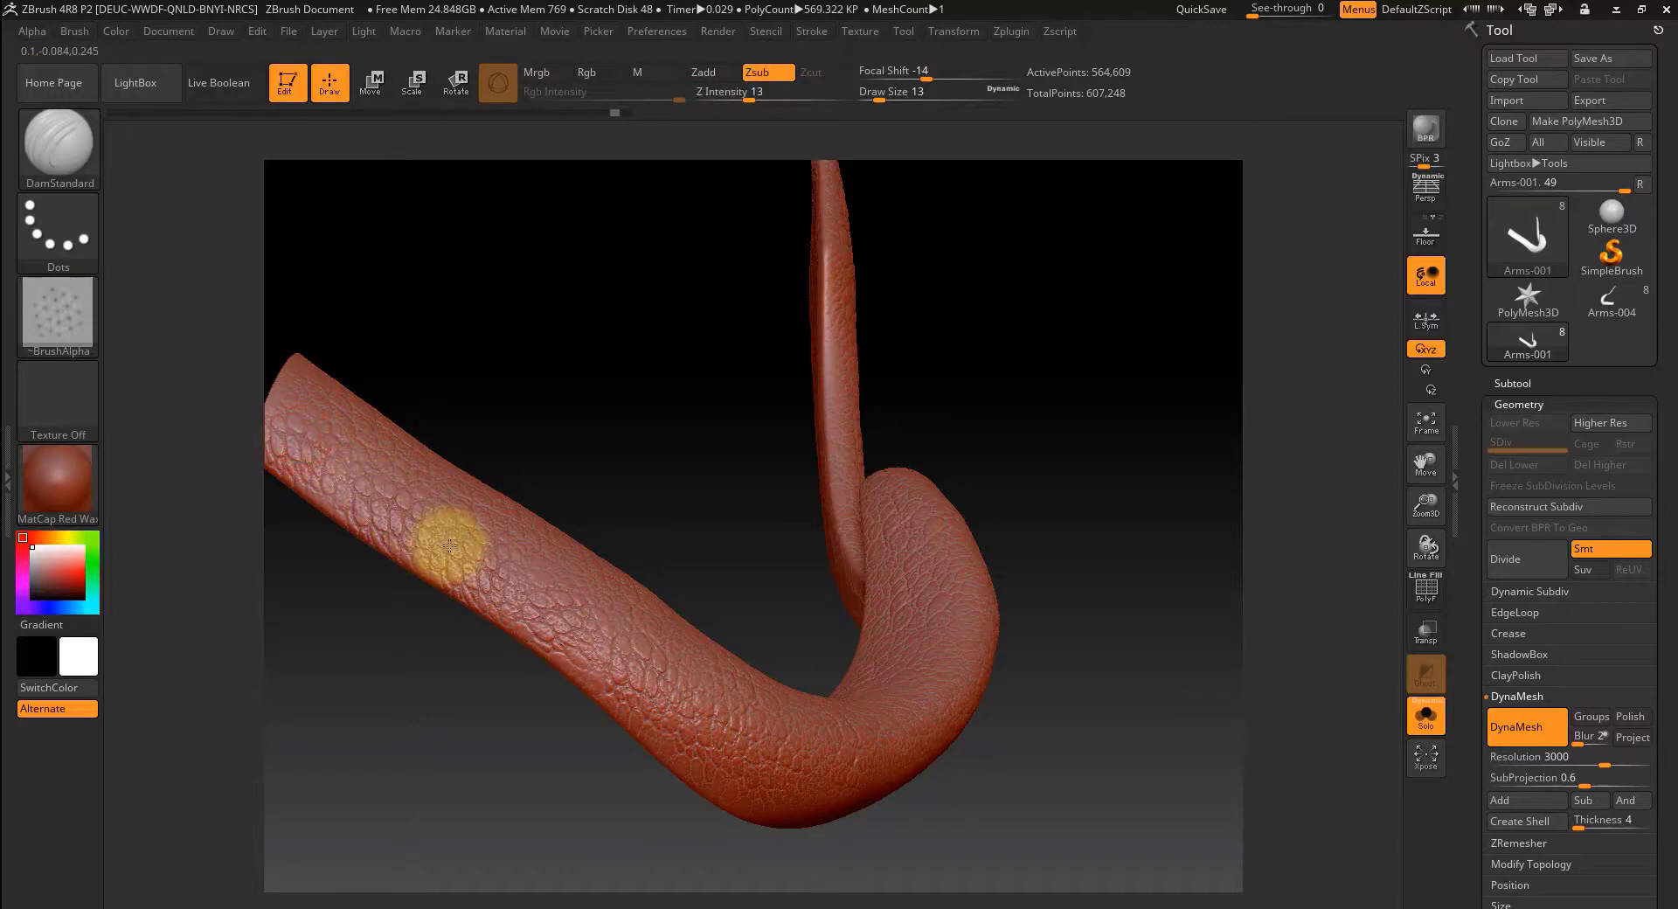
- Carve subtle dotted surface detail along the scaled skin of the arm's thick section and first bend
mouse_move(301, 448)
mouse_down()
mouse_move(419, 516)
mouse_move(369, 494)
mouse_up()
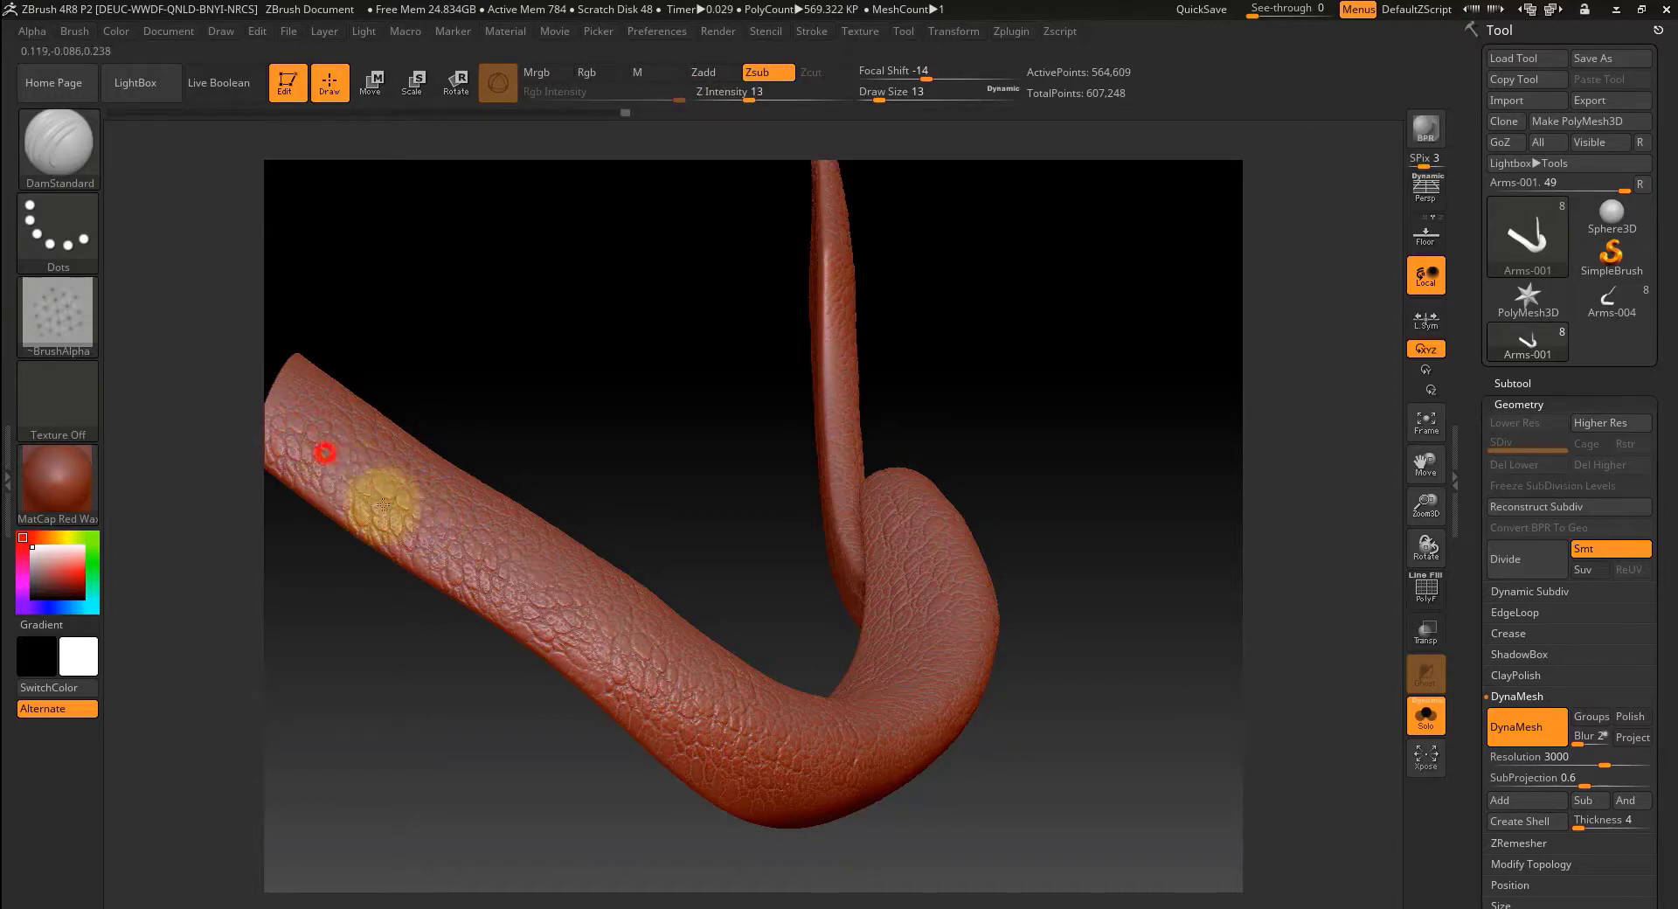
drag(1071, 715, 1025, 723)
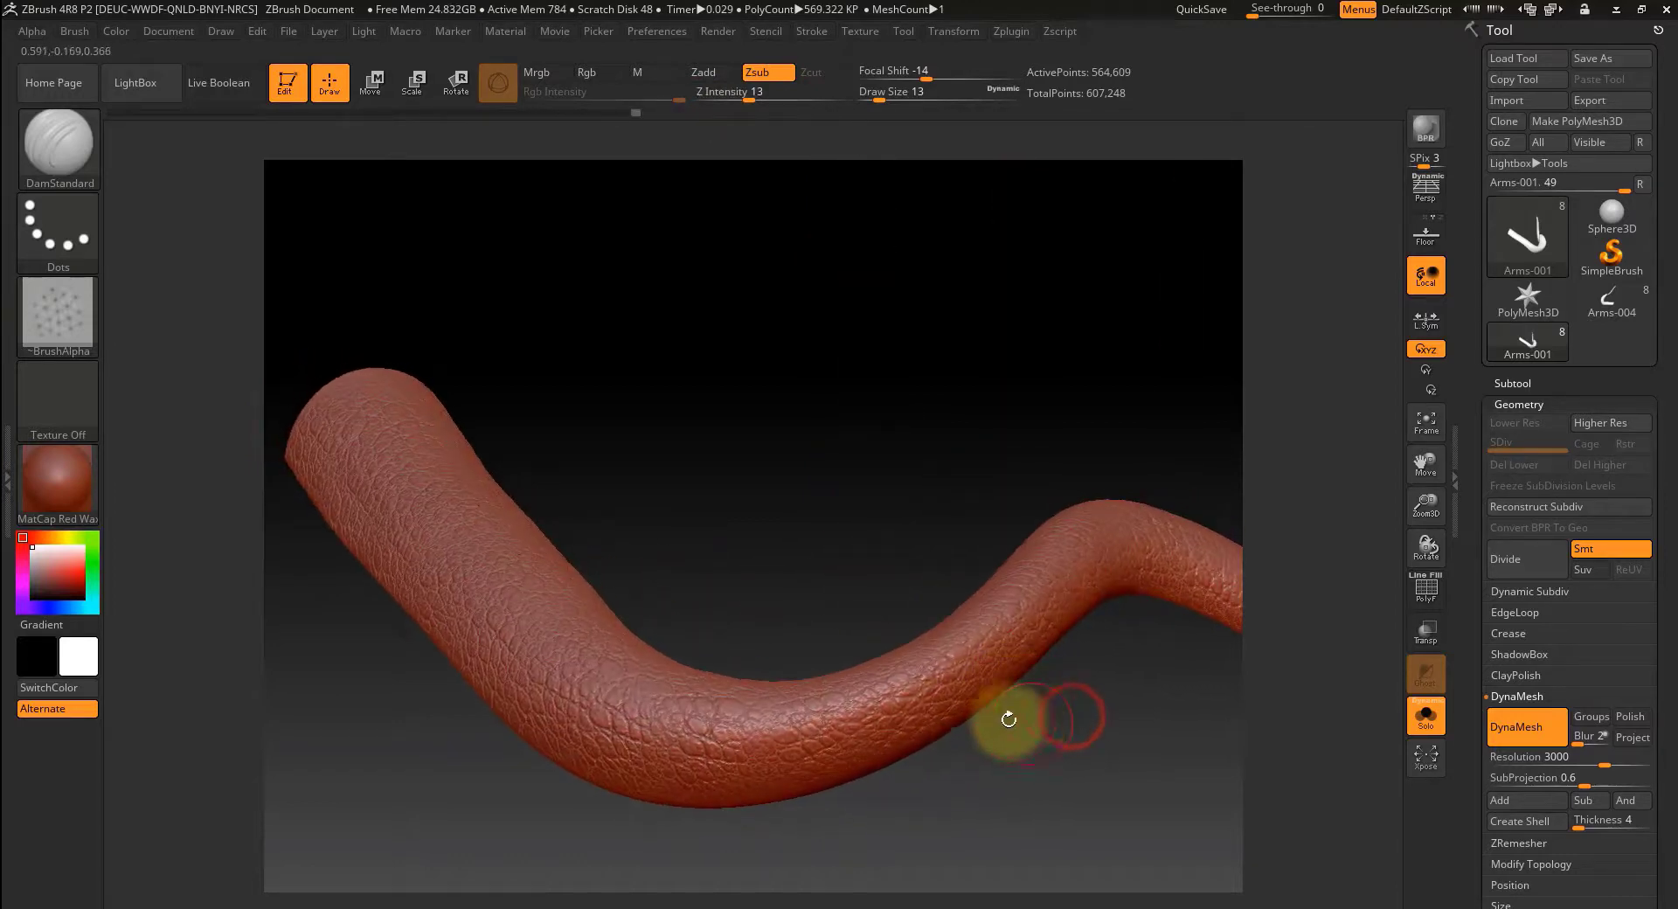
mouse_move(667, 745)
mouse_down()
mouse_move(838, 745)
mouse_move(711, 761)
mouse_move(876, 738)
mouse_up()
drag(913, 808, 958, 775)
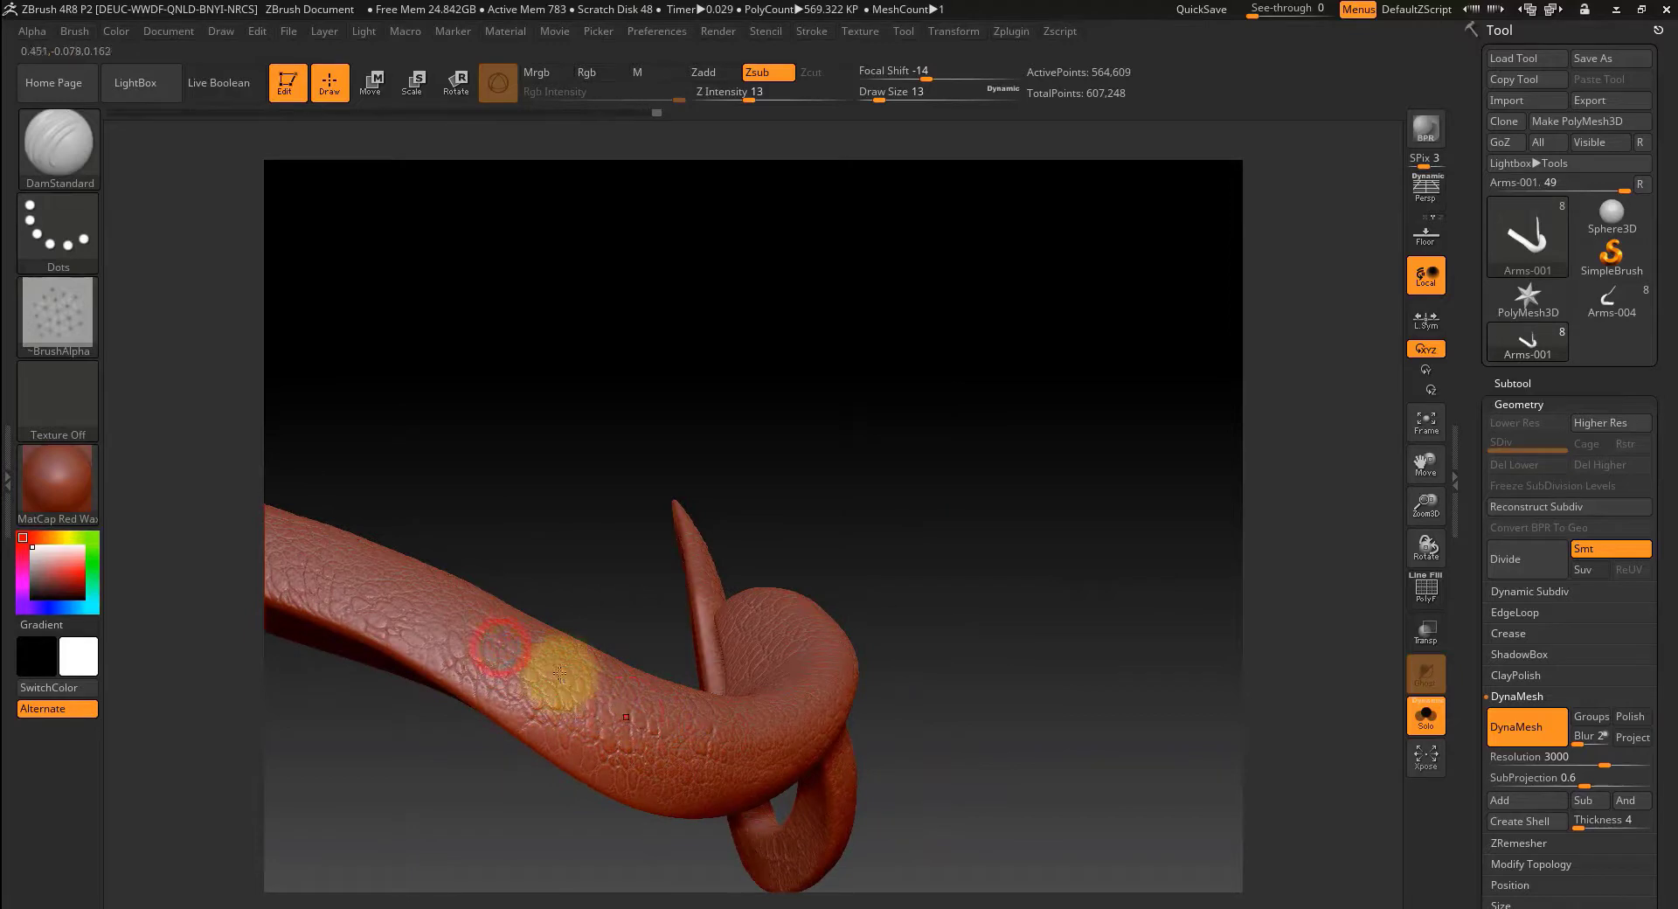
drag(1004, 716, 820, 667)
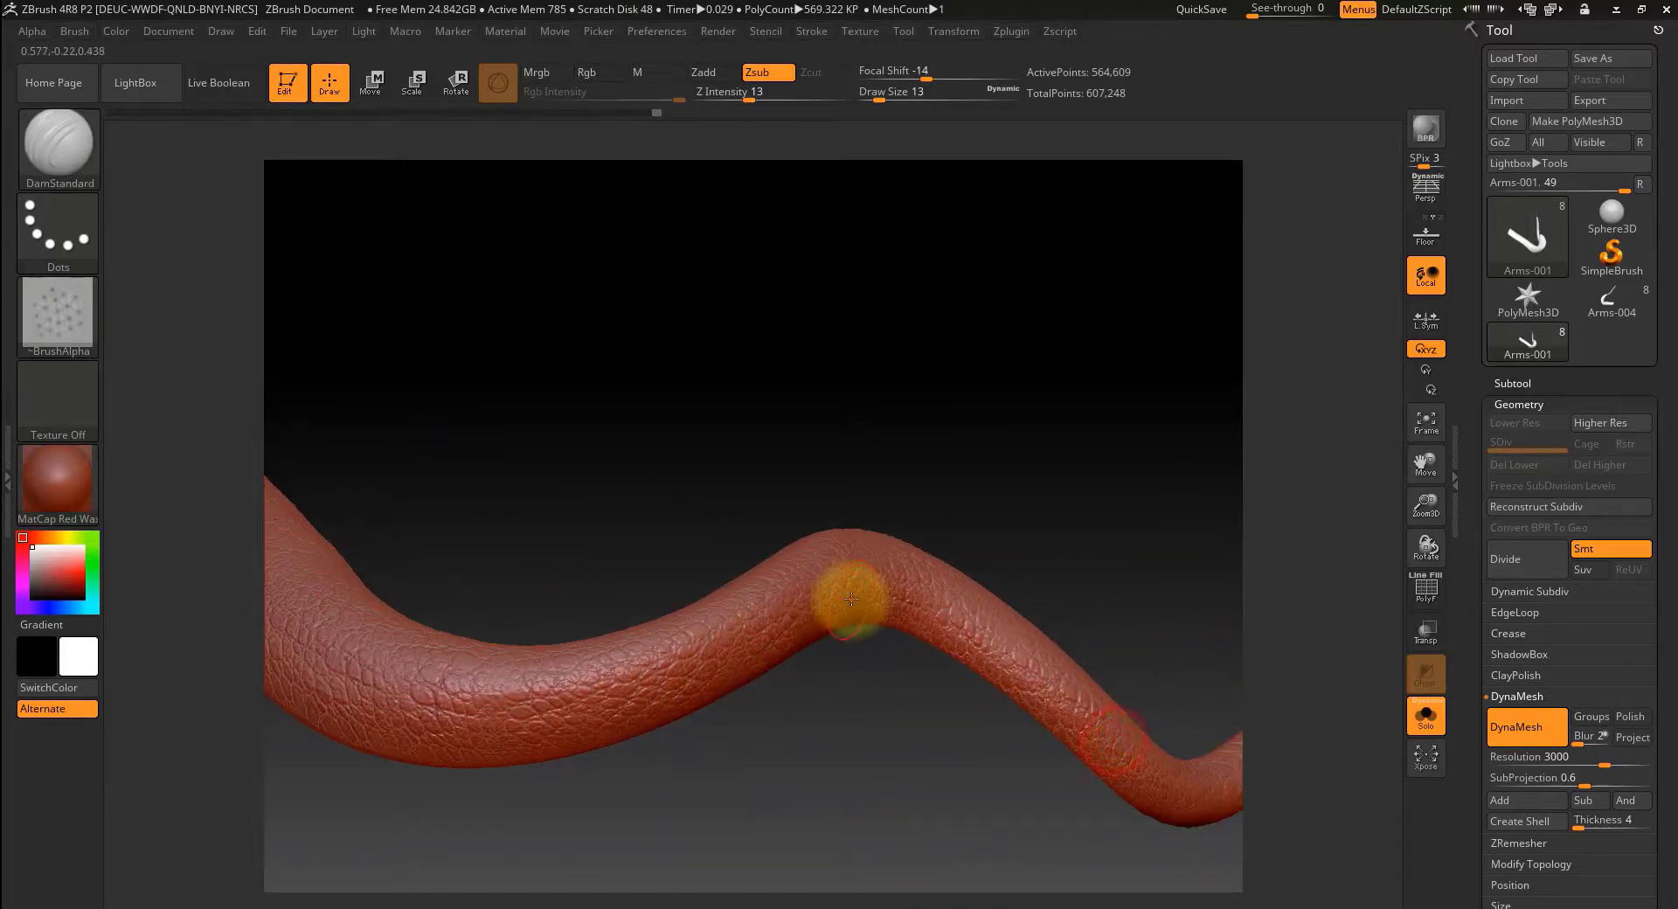
drag(865, 731, 785, 680)
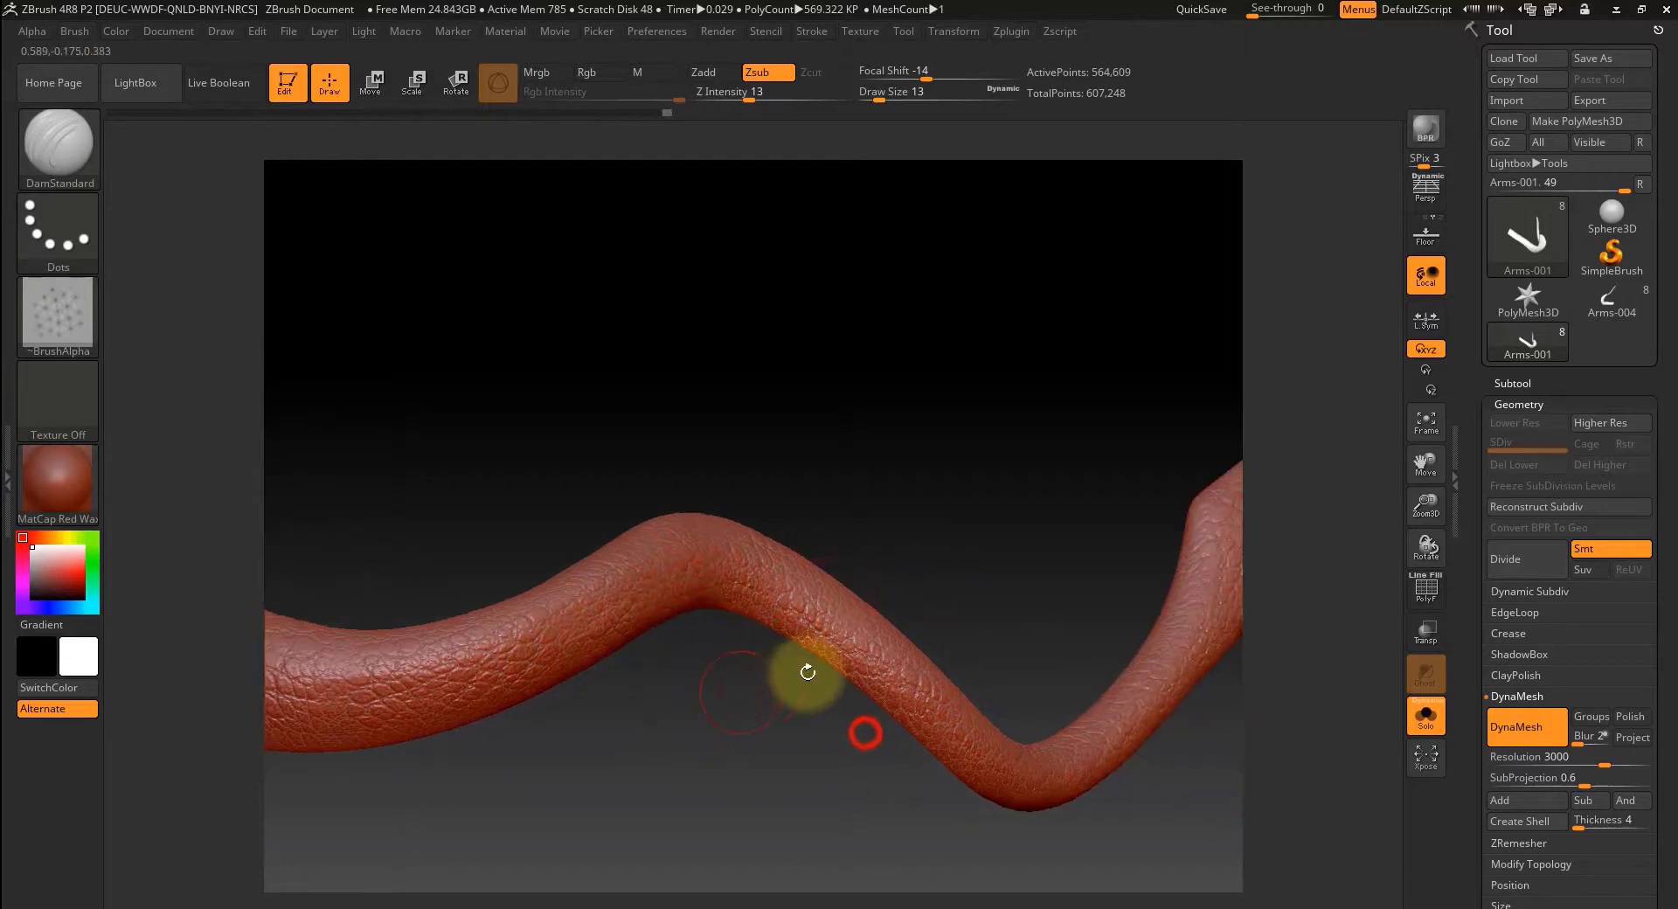
- Carve the same fine detail over the arm's second curve and the other side of its thick section
drag(928, 798, 921, 760)
drag(880, 684, 884, 826)
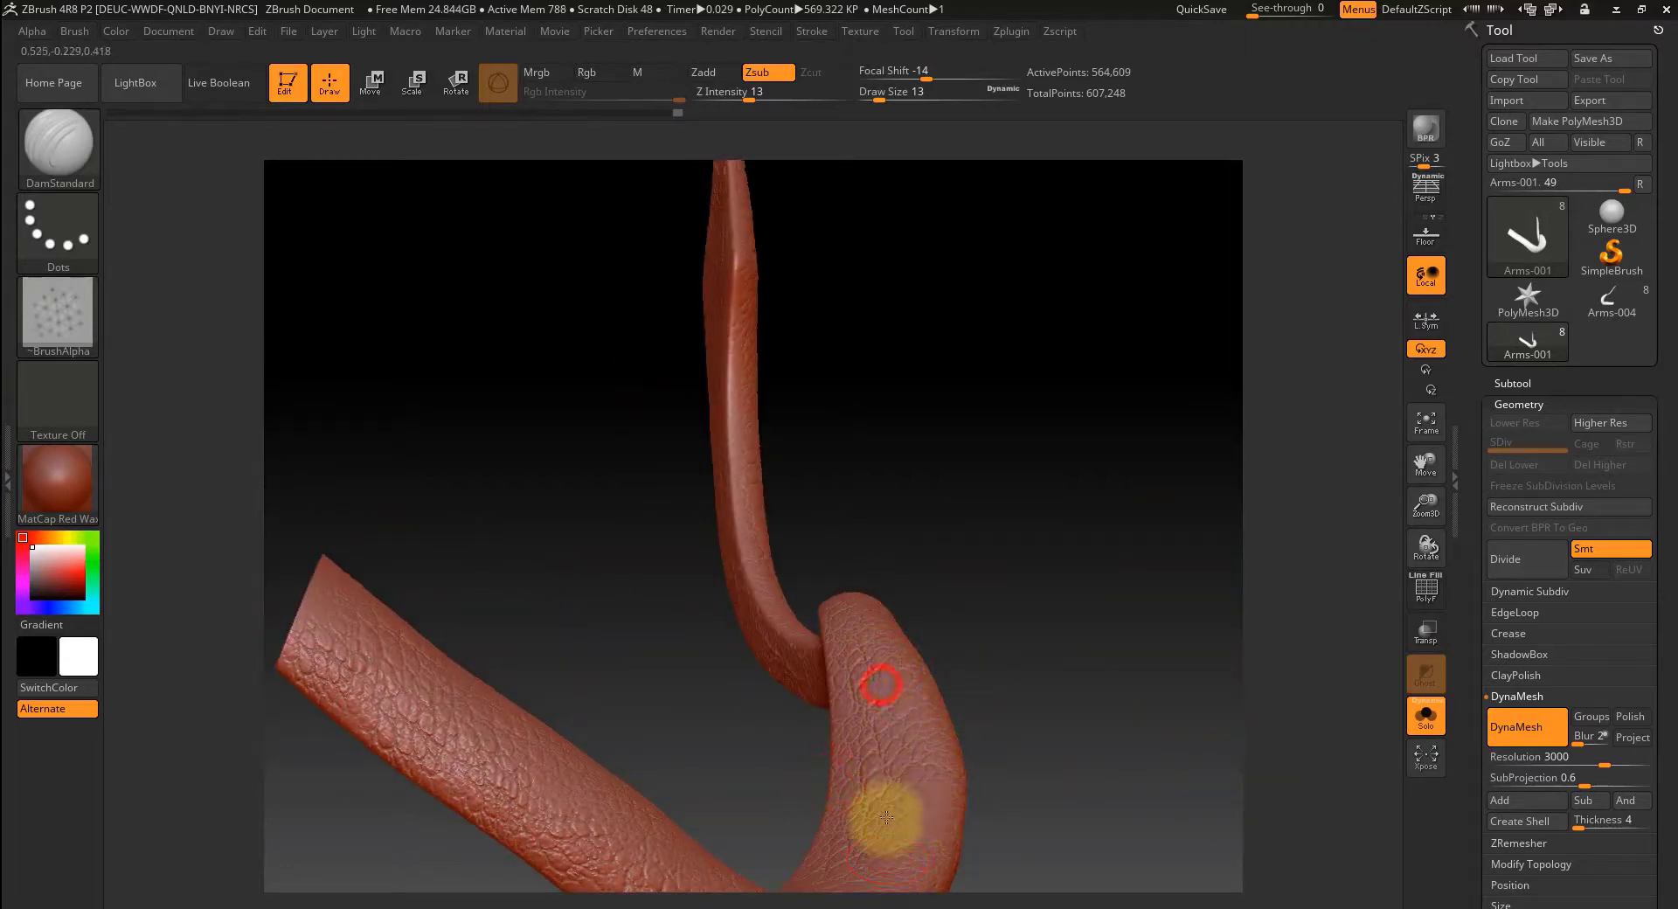
drag(895, 731, 887, 835)
mouse_move(1042, 749)
alt+mouse_down()
mouse_move(1115, 558)
mouse_move(1104, 651)
alt+mouse_up()
mouse_move(1104, 648)
mouse_down()
mouse_move(1093, 752)
mouse_move(1126, 749)
mouse_move(1030, 798)
mouse_move(1052, 696)
mouse_move(896, 687)
mouse_up()
drag(575, 528, 865, 615)
drag(1089, 731, 932, 599)
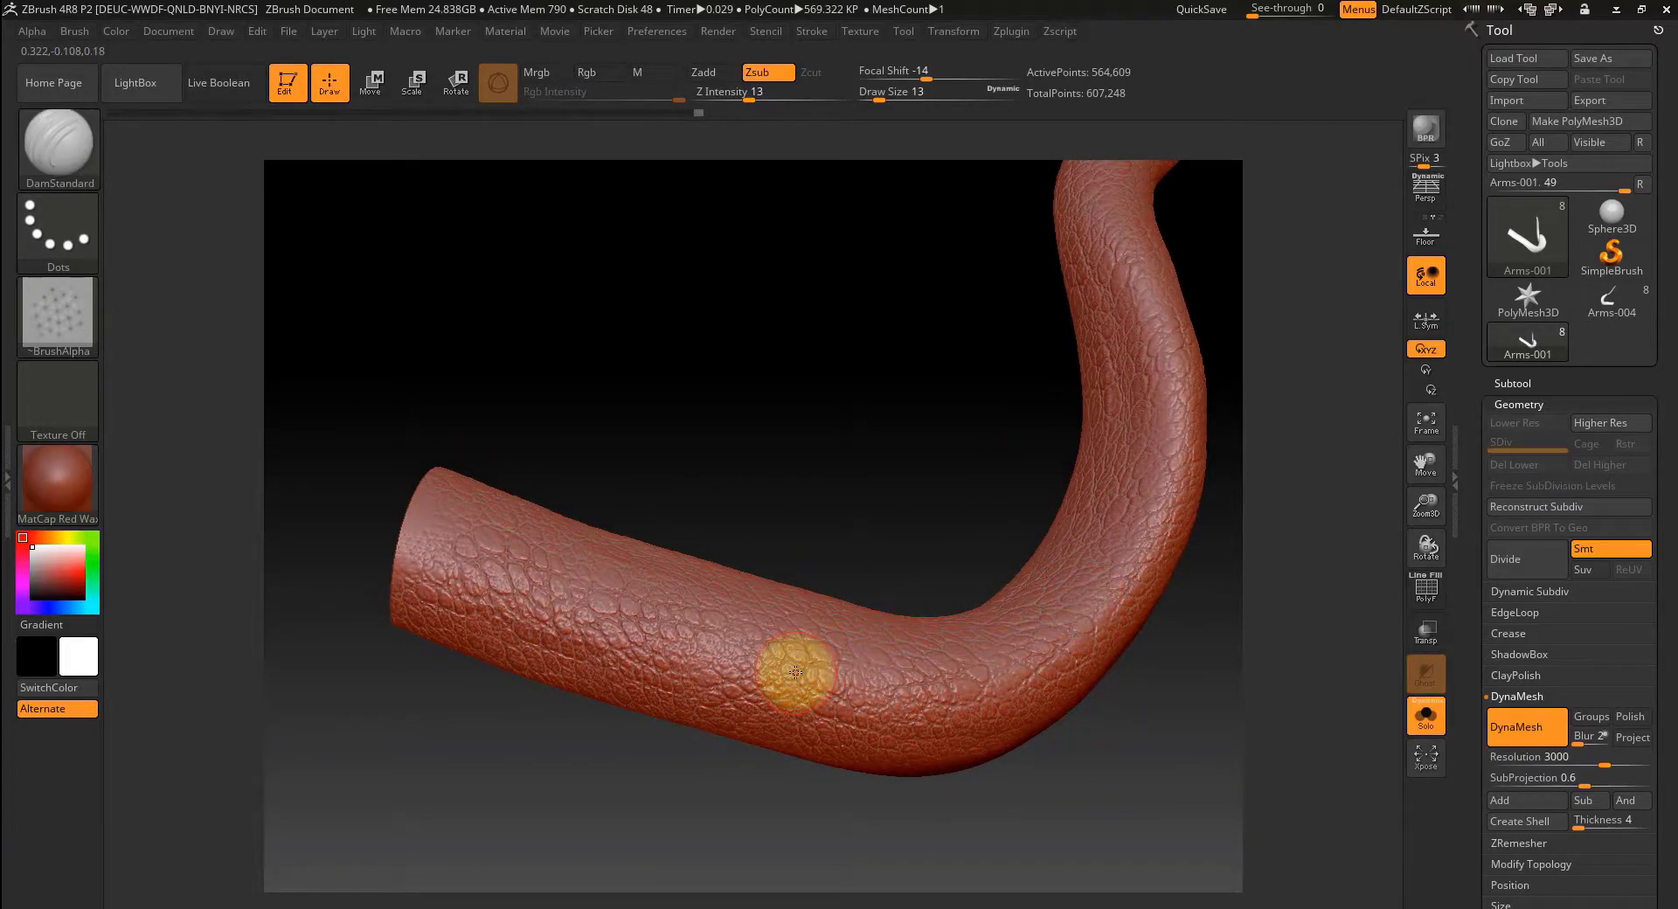
- Switch to the fnBreakup sculpting brush
click(73, 163)
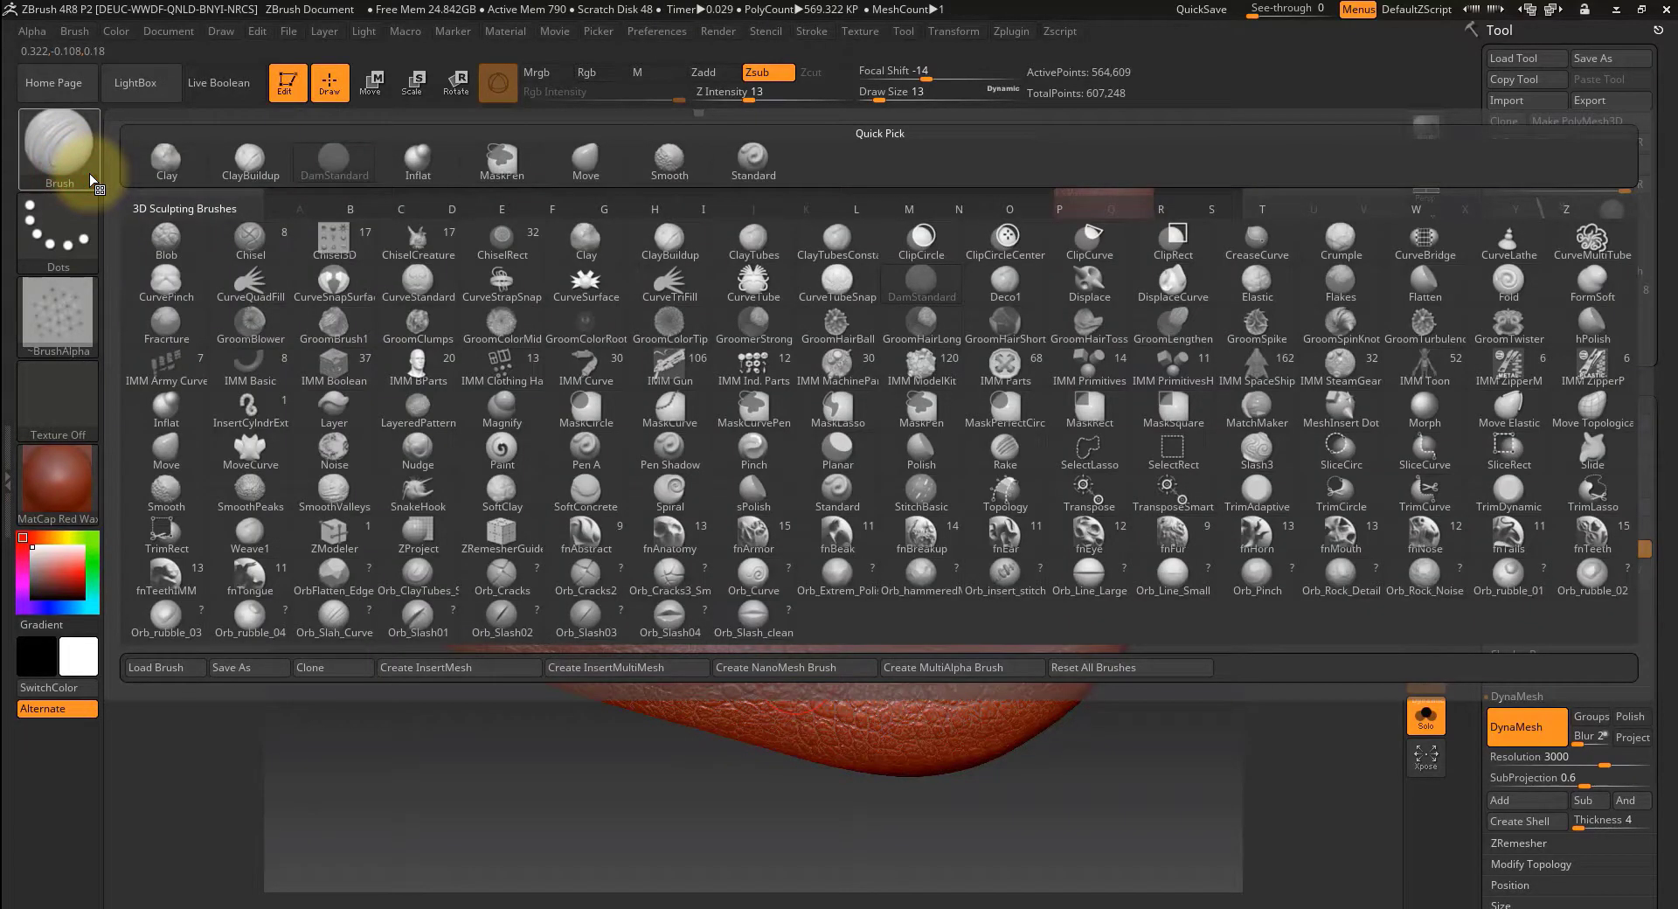
click(919, 534)
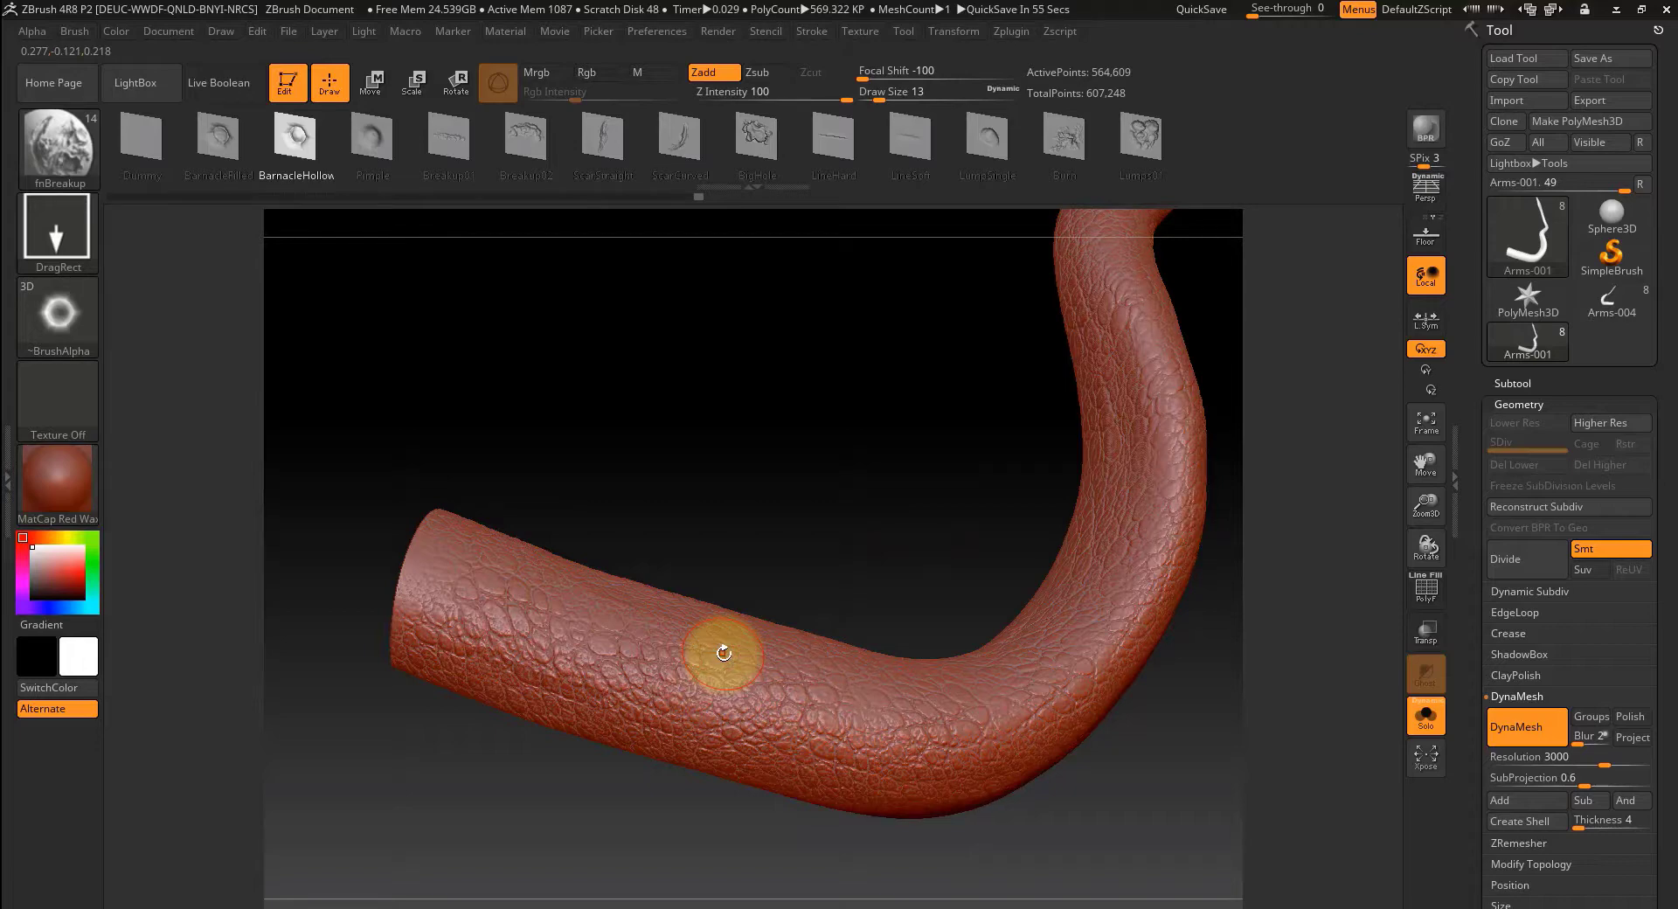
- Try a ScarCurved stamp on the thick section and a Lumps01 stamp near the bend, undoing each one
click(679, 138)
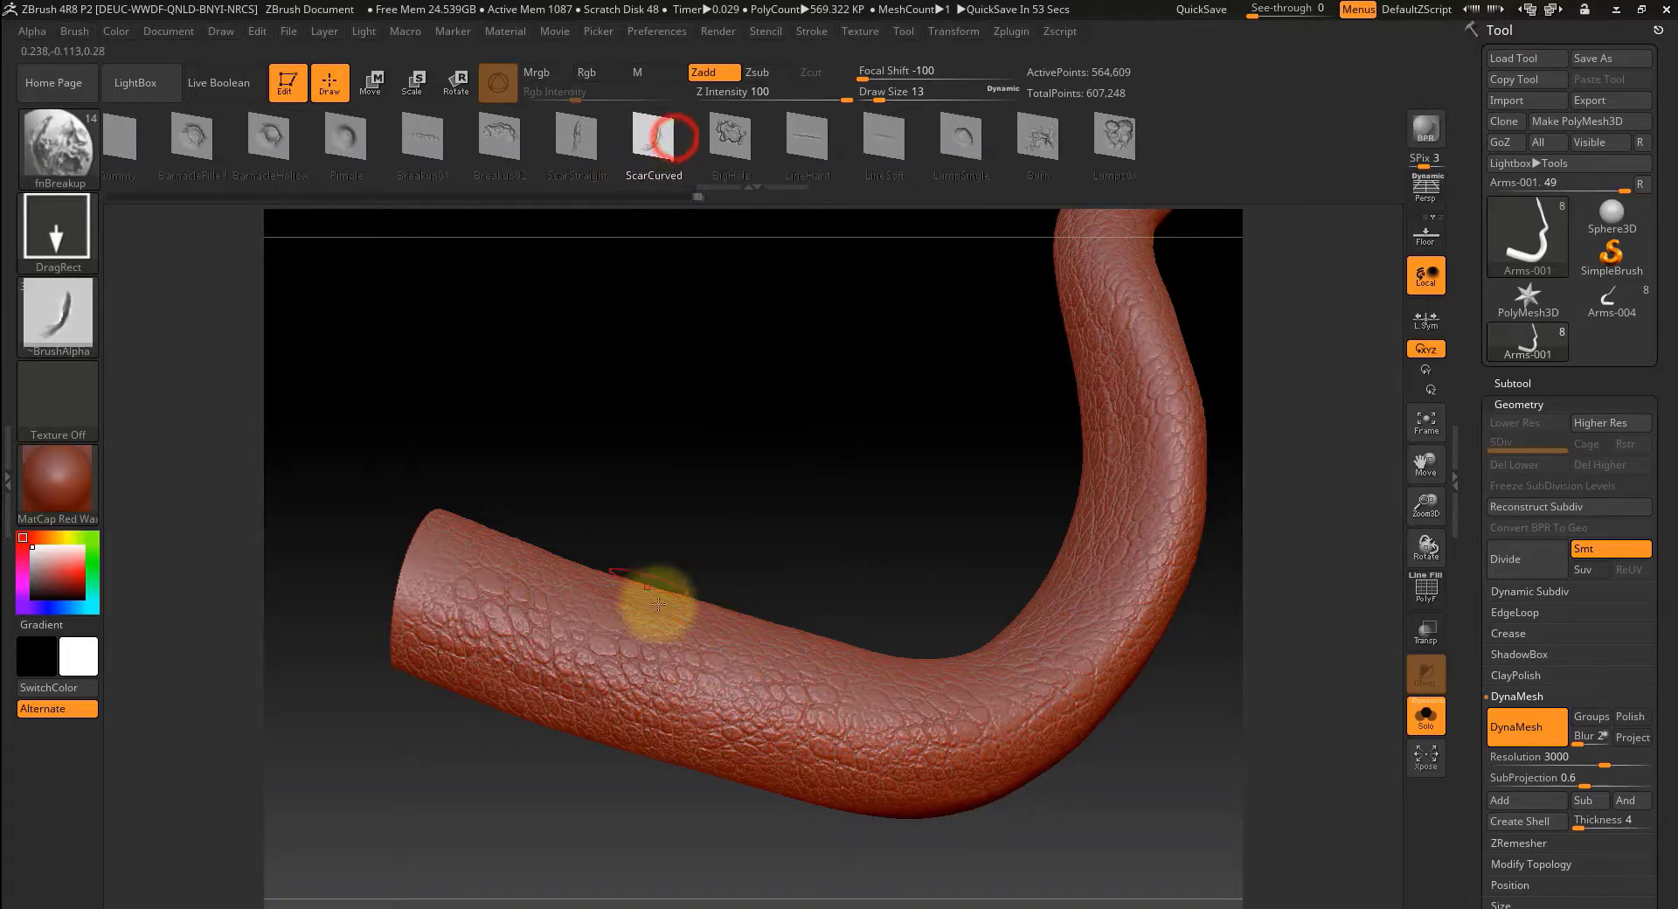
drag(669, 662, 708, 713)
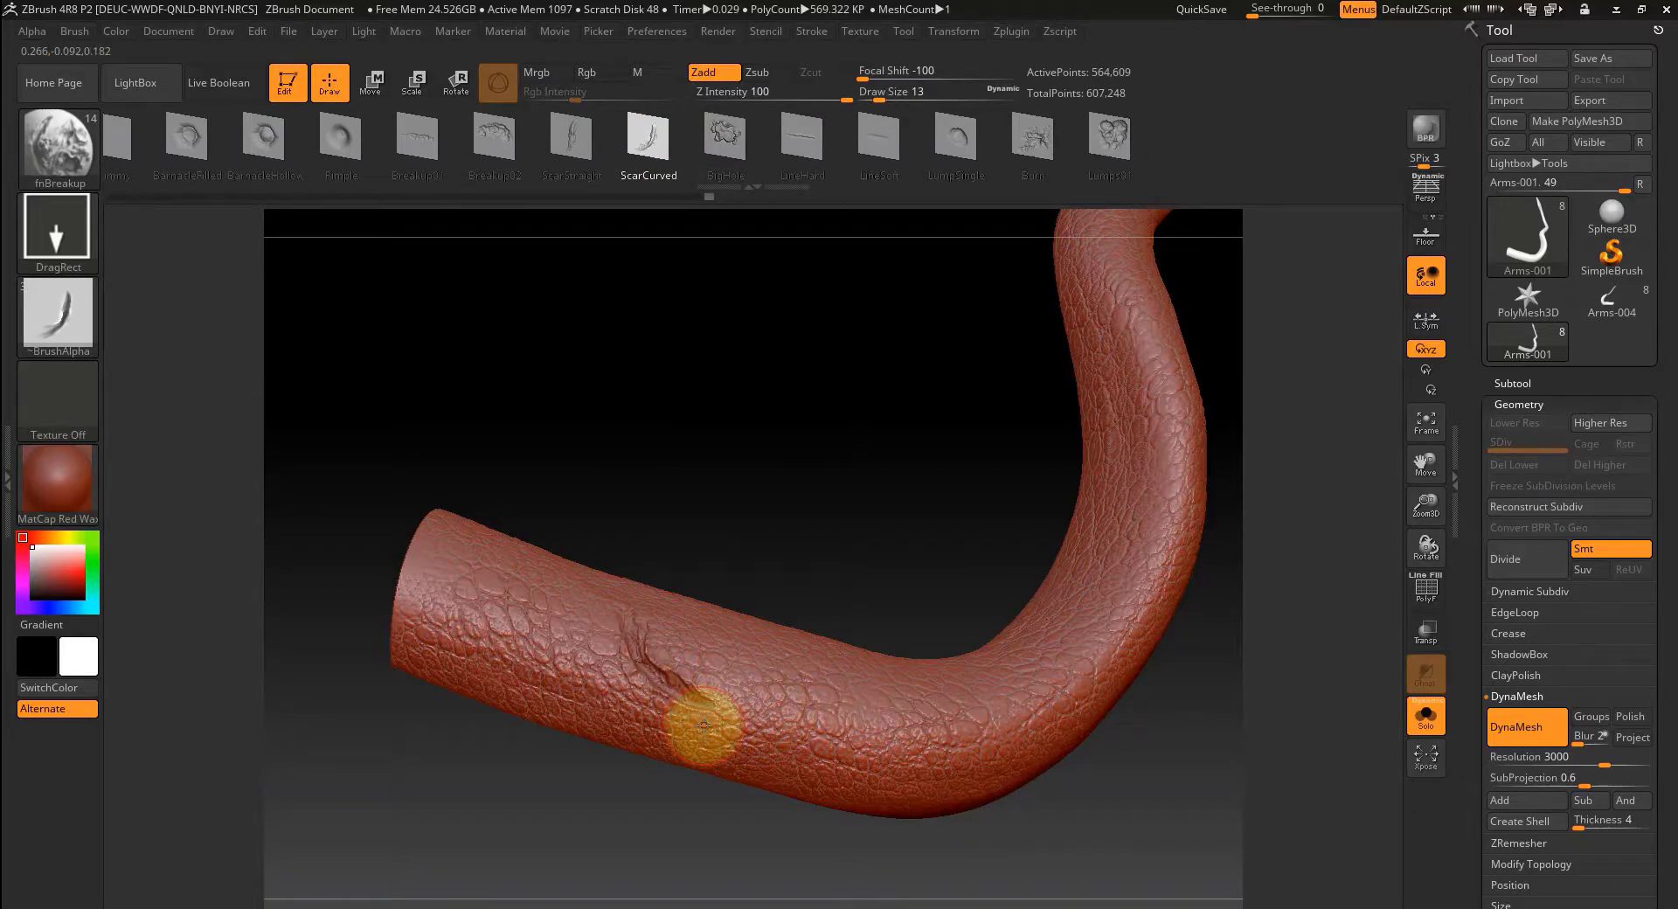
key(ctrl+z)
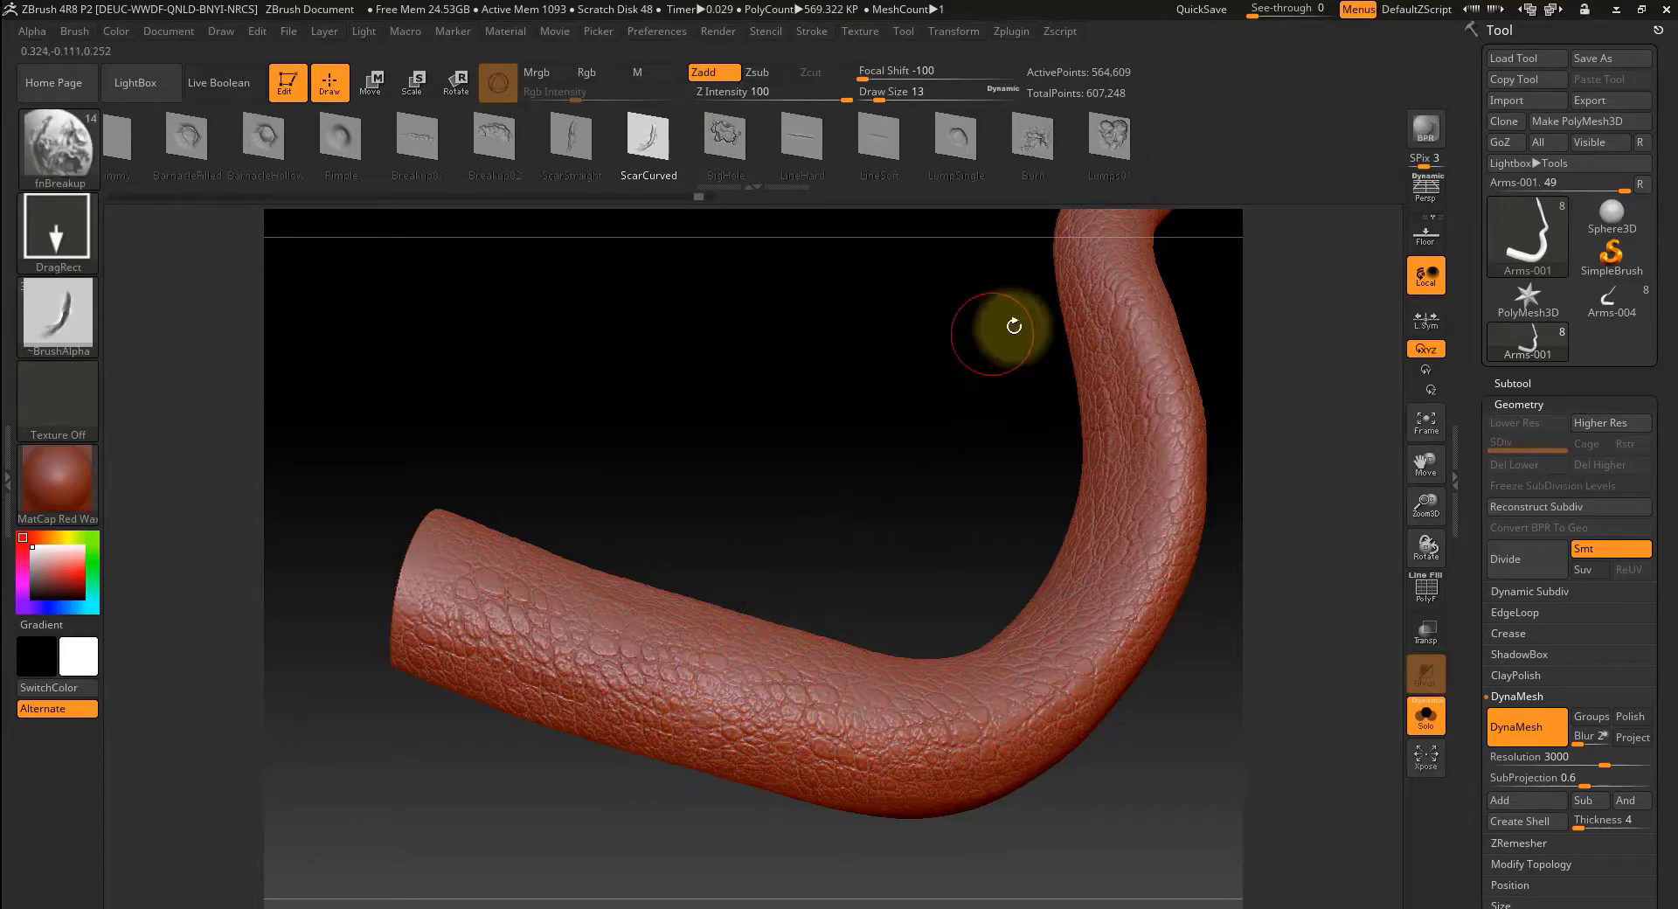
click(1109, 138)
drag(1133, 561, 1130, 593)
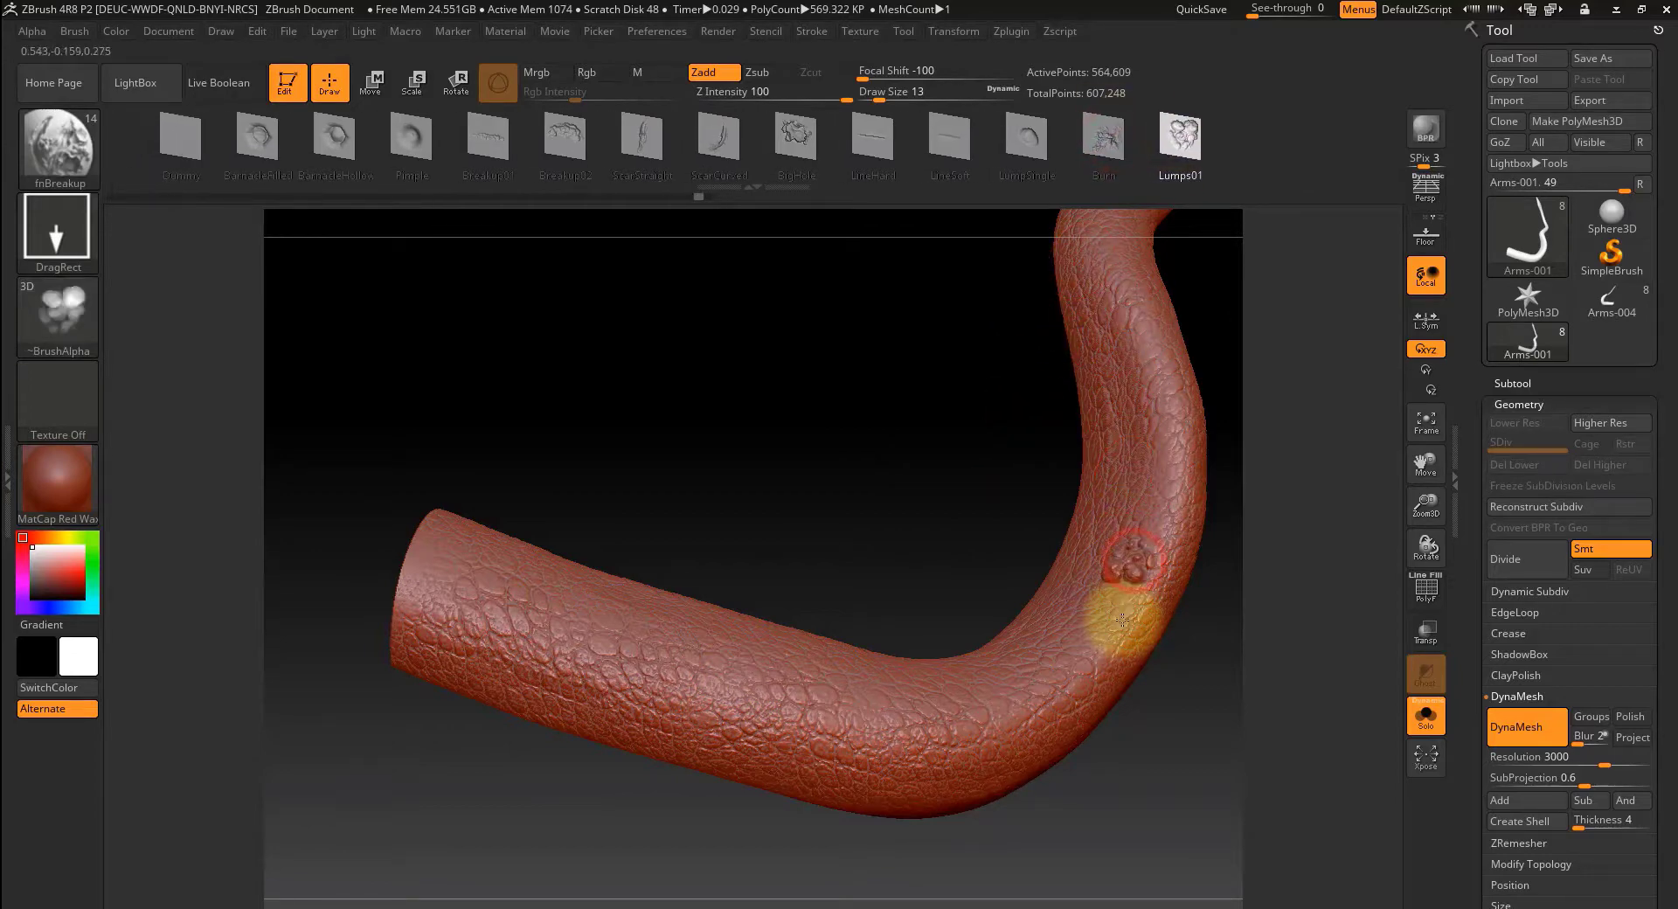
mouse_move(1181, 704)
mouse_down()
mouse_move(1202, 764)
mouse_move(1224, 771)
mouse_move(1149, 714)
mouse_move(1173, 630)
mouse_up()
key(ctrl+z)
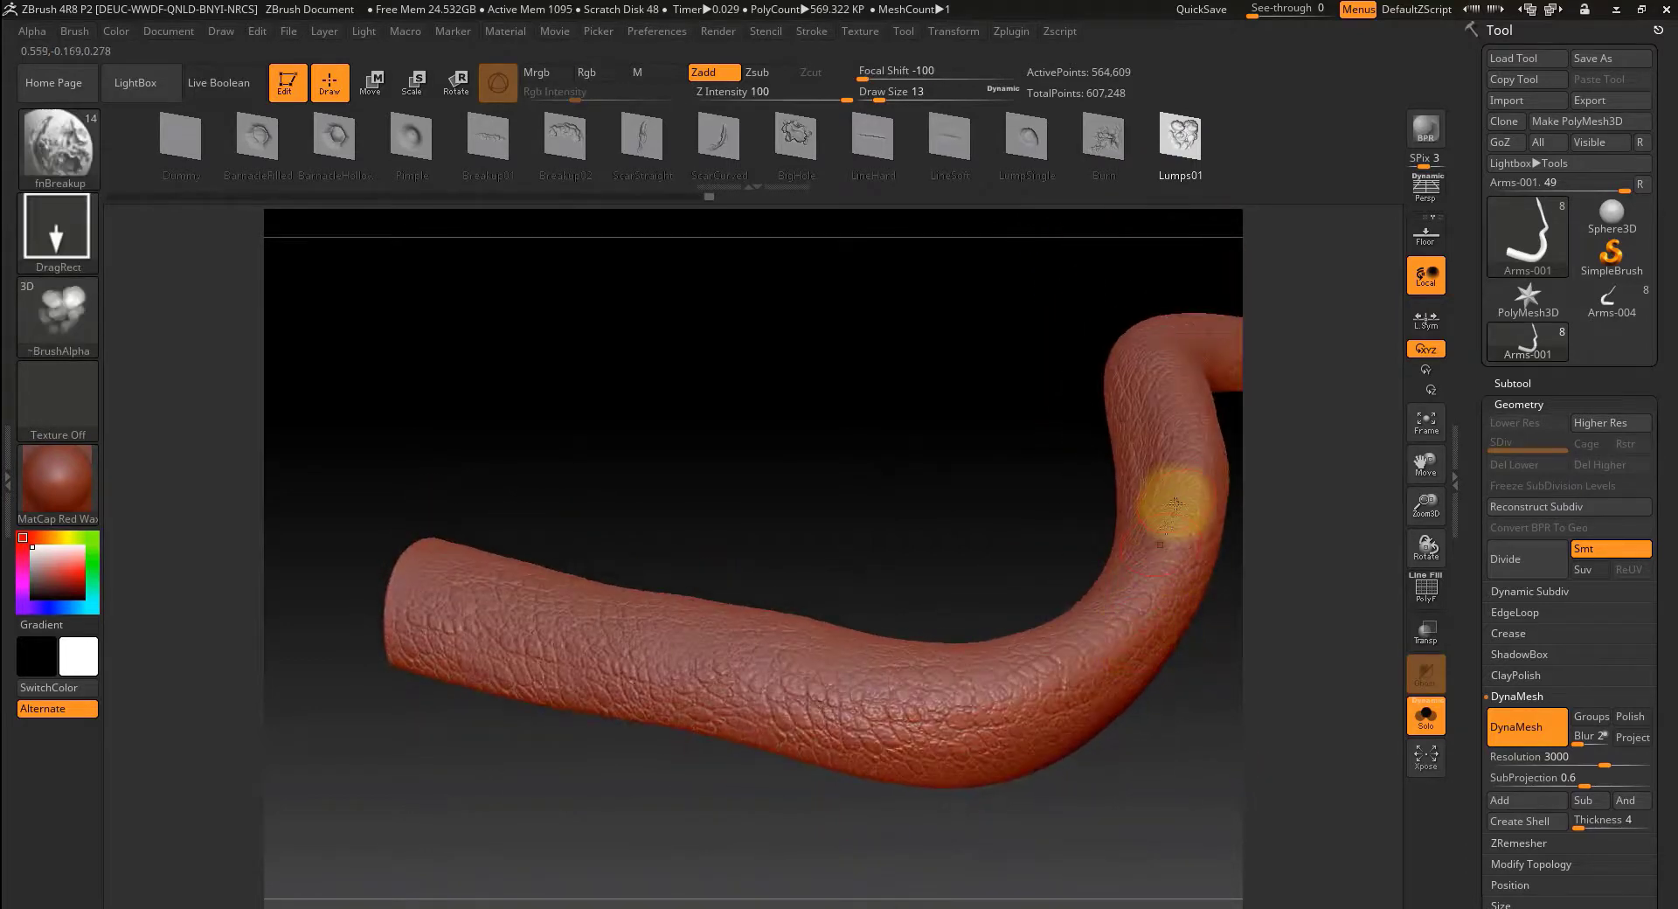
- Stamp the Burn shape onto the middle of the arm's thick section
click(1108, 152)
drag(693, 643, 739, 668)
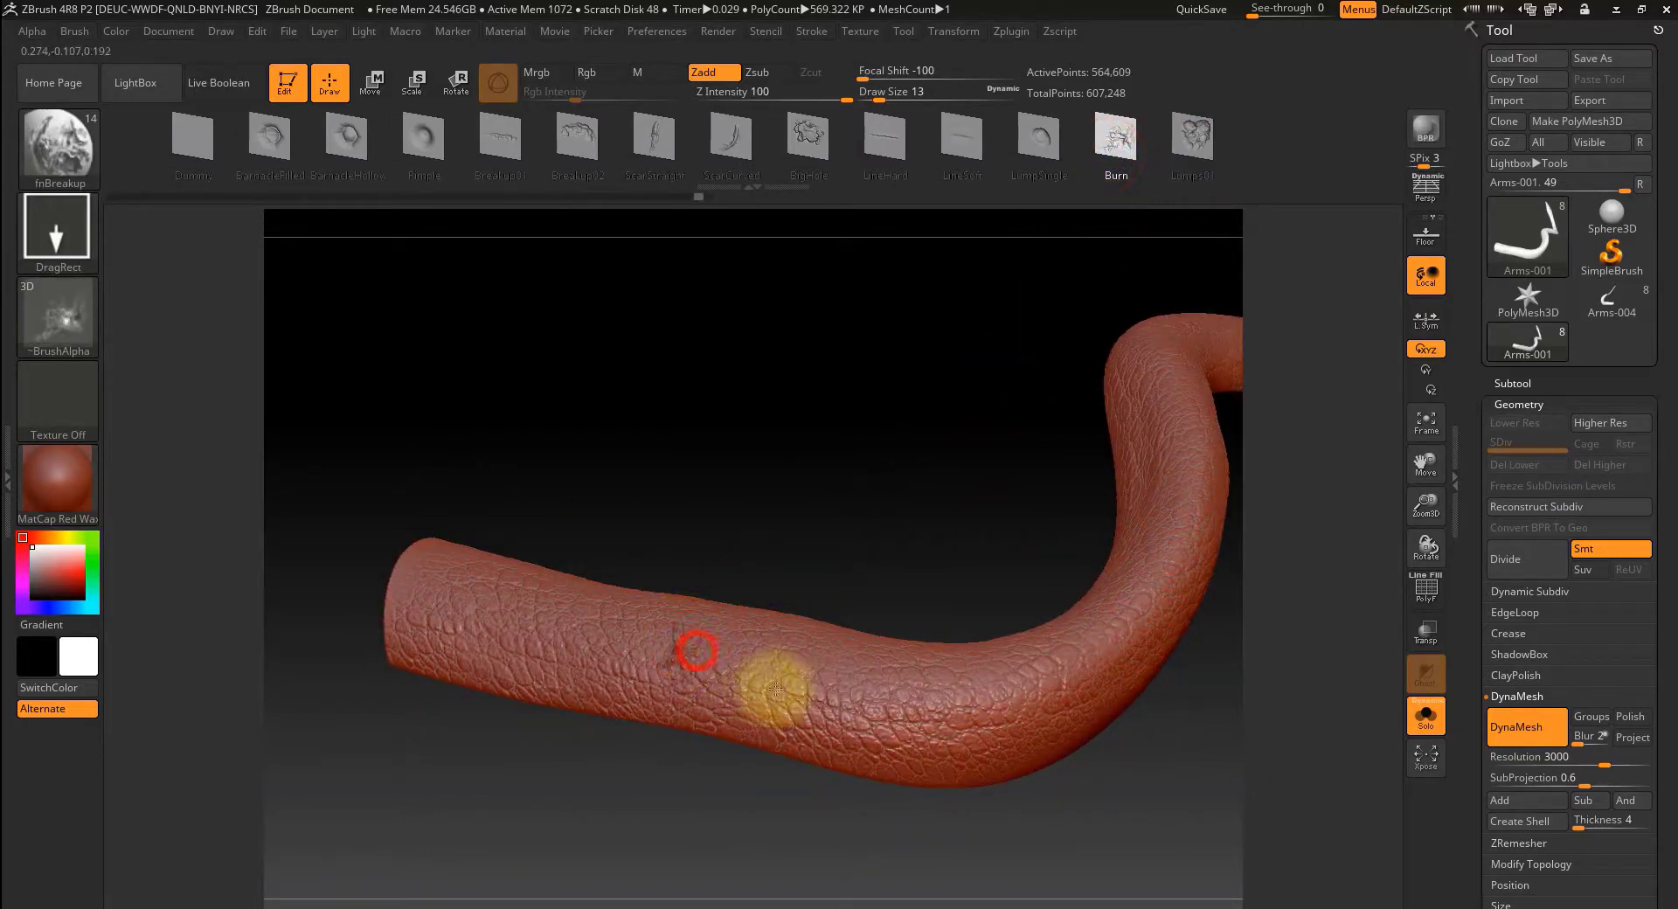
- Undo the Burn stamp and stamp a LineHard crease across the arm just beyond the thick section's bend
mouse_move(678, 811)
mouse_down()
mouse_move(738, 831)
mouse_move(730, 805)
mouse_up()
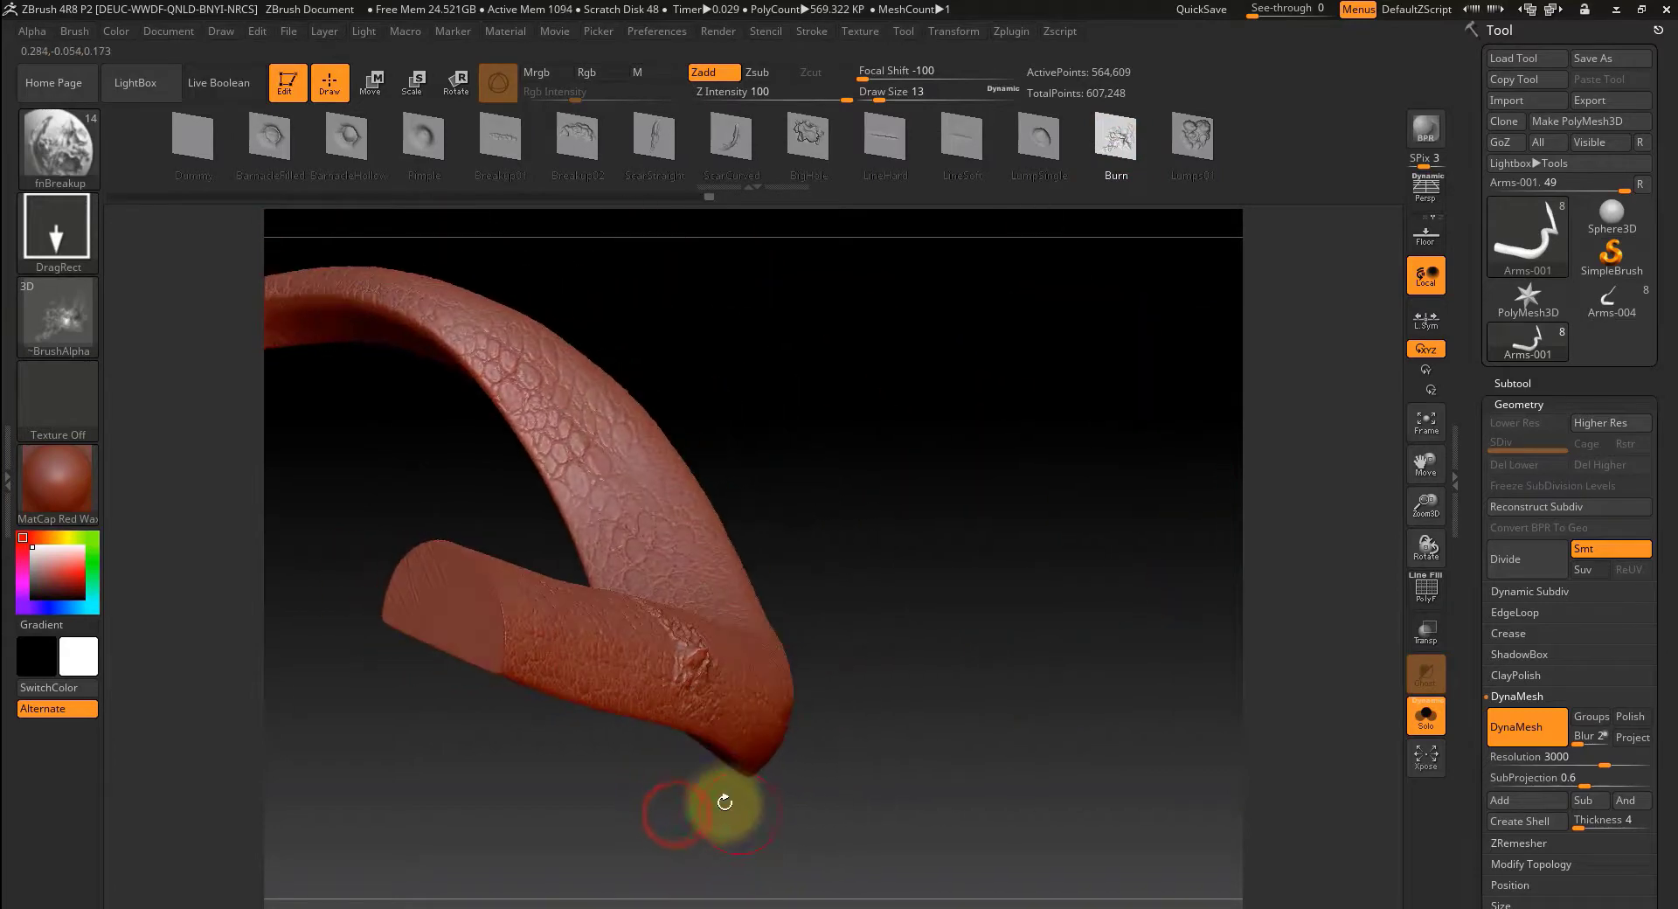
key(ctrl+z)
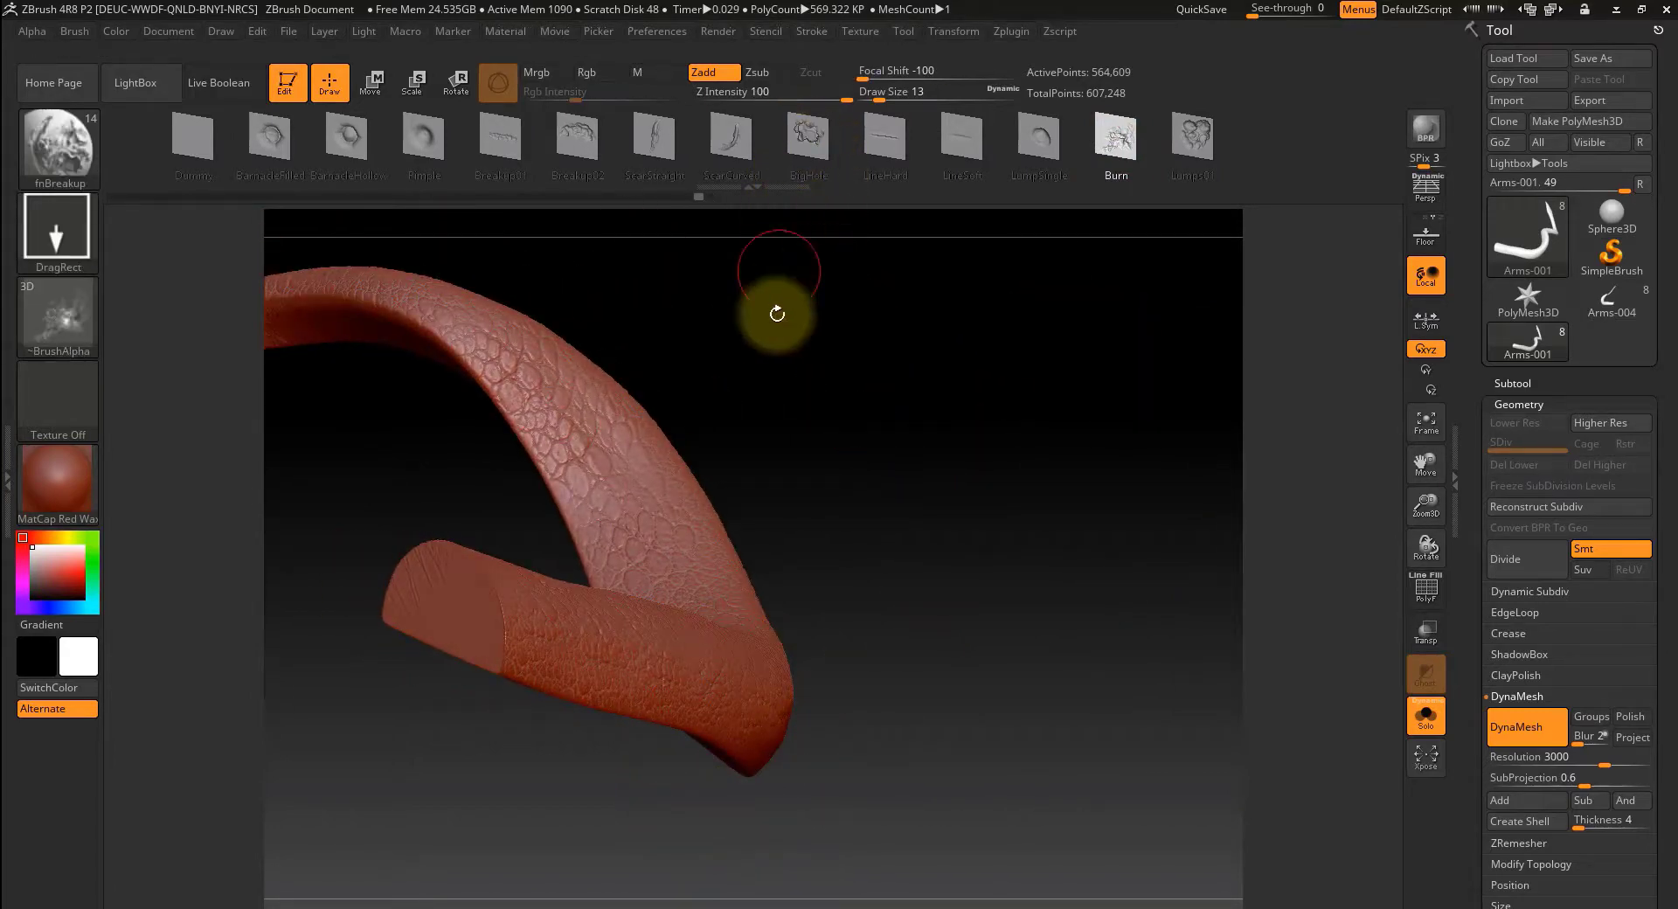
click(874, 154)
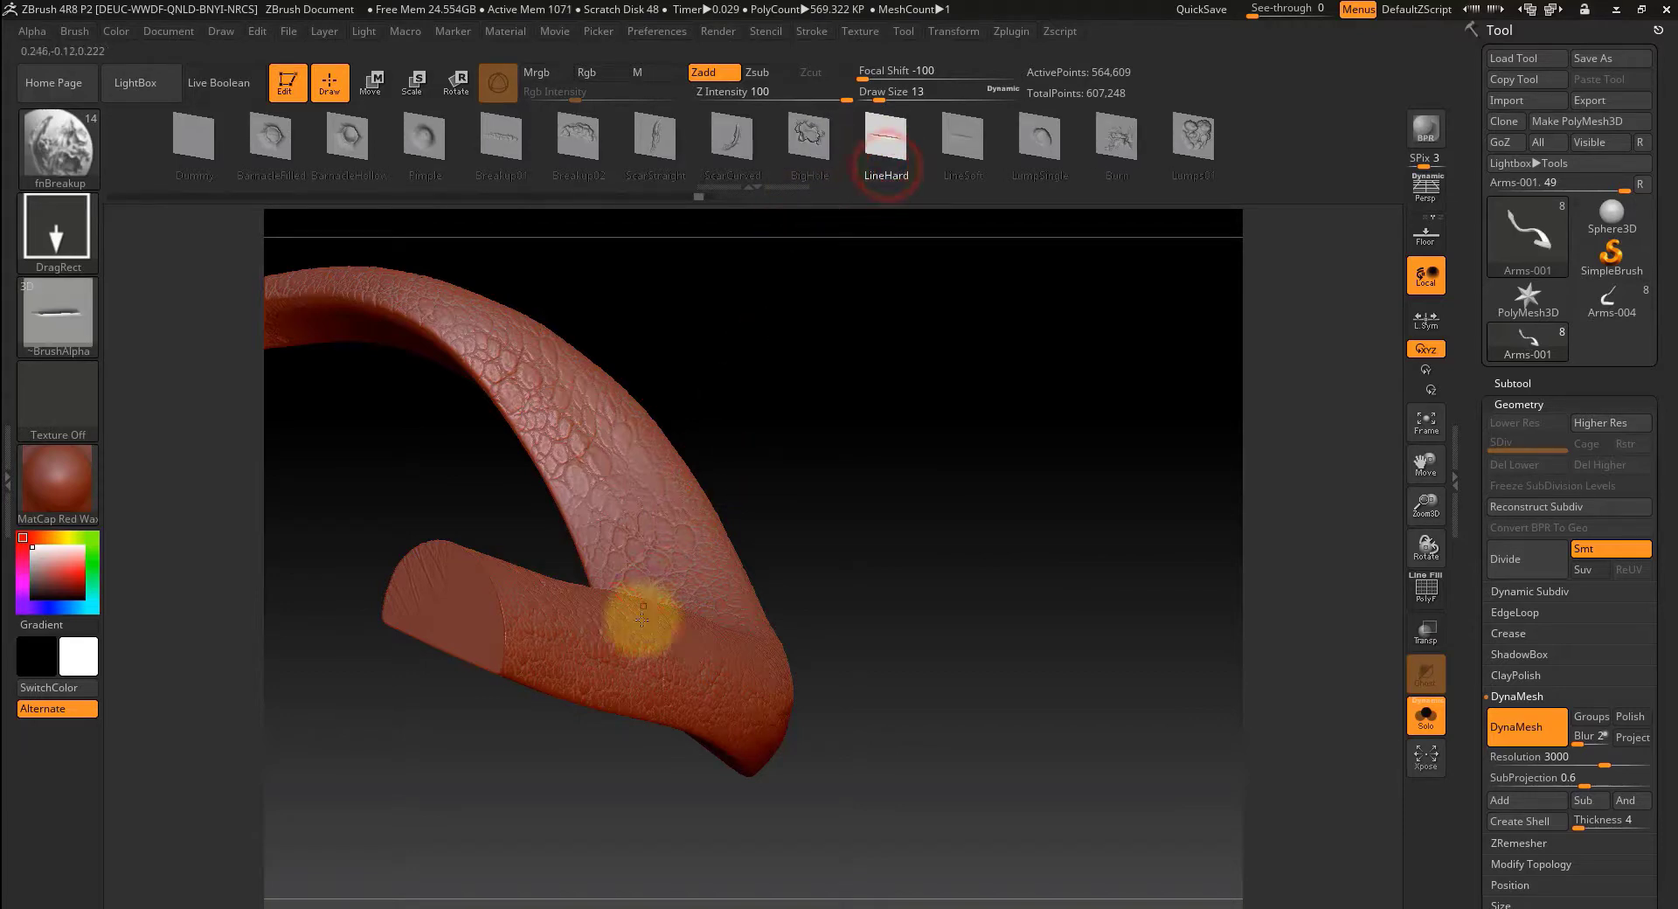
mouse_move(874, 655)
mouse_down()
mouse_move(847, 699)
mouse_move(779, 637)
mouse_up()
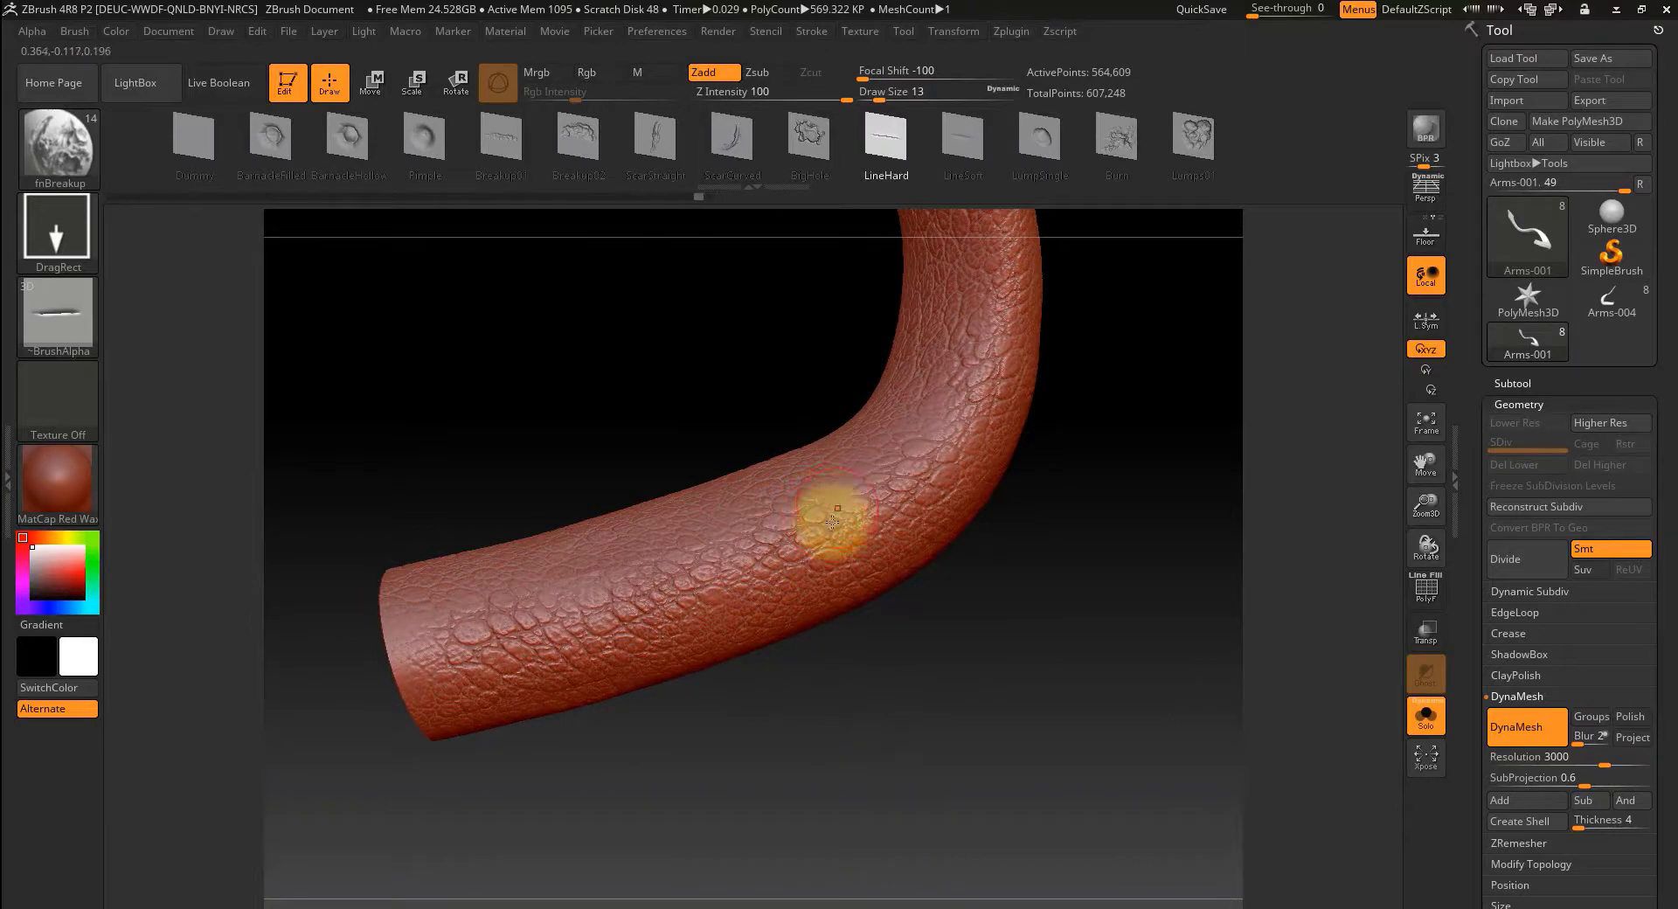
drag(820, 541, 782, 591)
mouse_move(947, 636)
mouse_down()
mouse_move(982, 629)
mouse_move(996, 554)
mouse_move(935, 513)
mouse_move(1112, 441)
mouse_move(1131, 479)
mouse_move(1130, 454)
mouse_up()
drag(868, 544, 824, 604)
drag(1082, 610, 1006, 659)
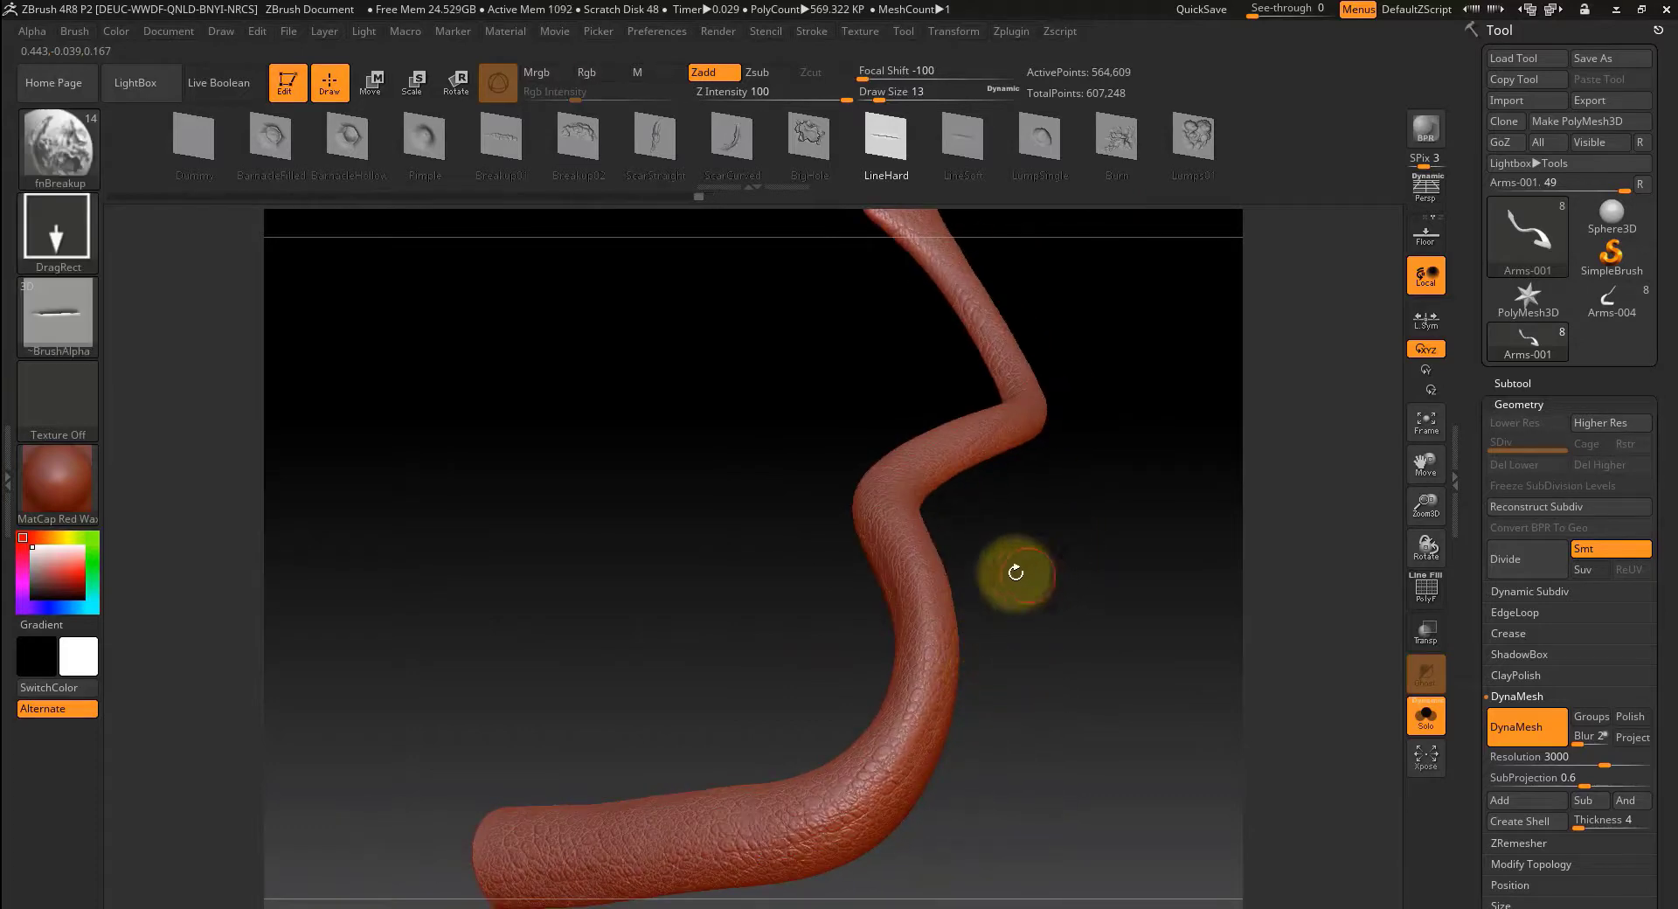
drag(933, 792, 1045, 707)
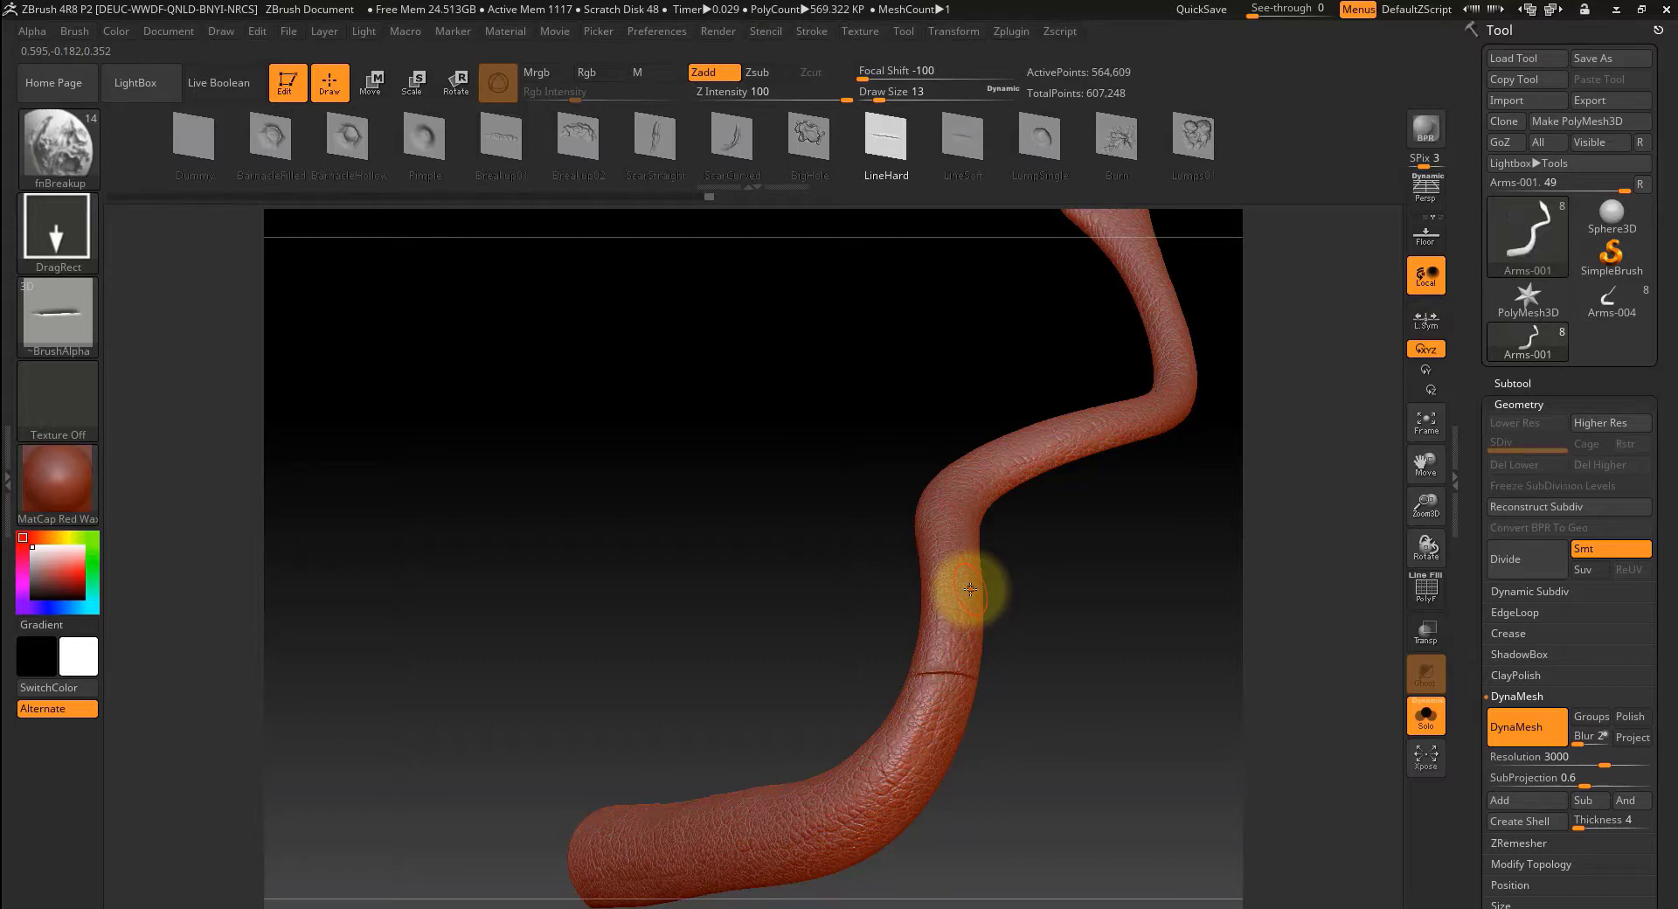
- Try a BarnacleHollow stamp near the arm's thick end
click(351, 150)
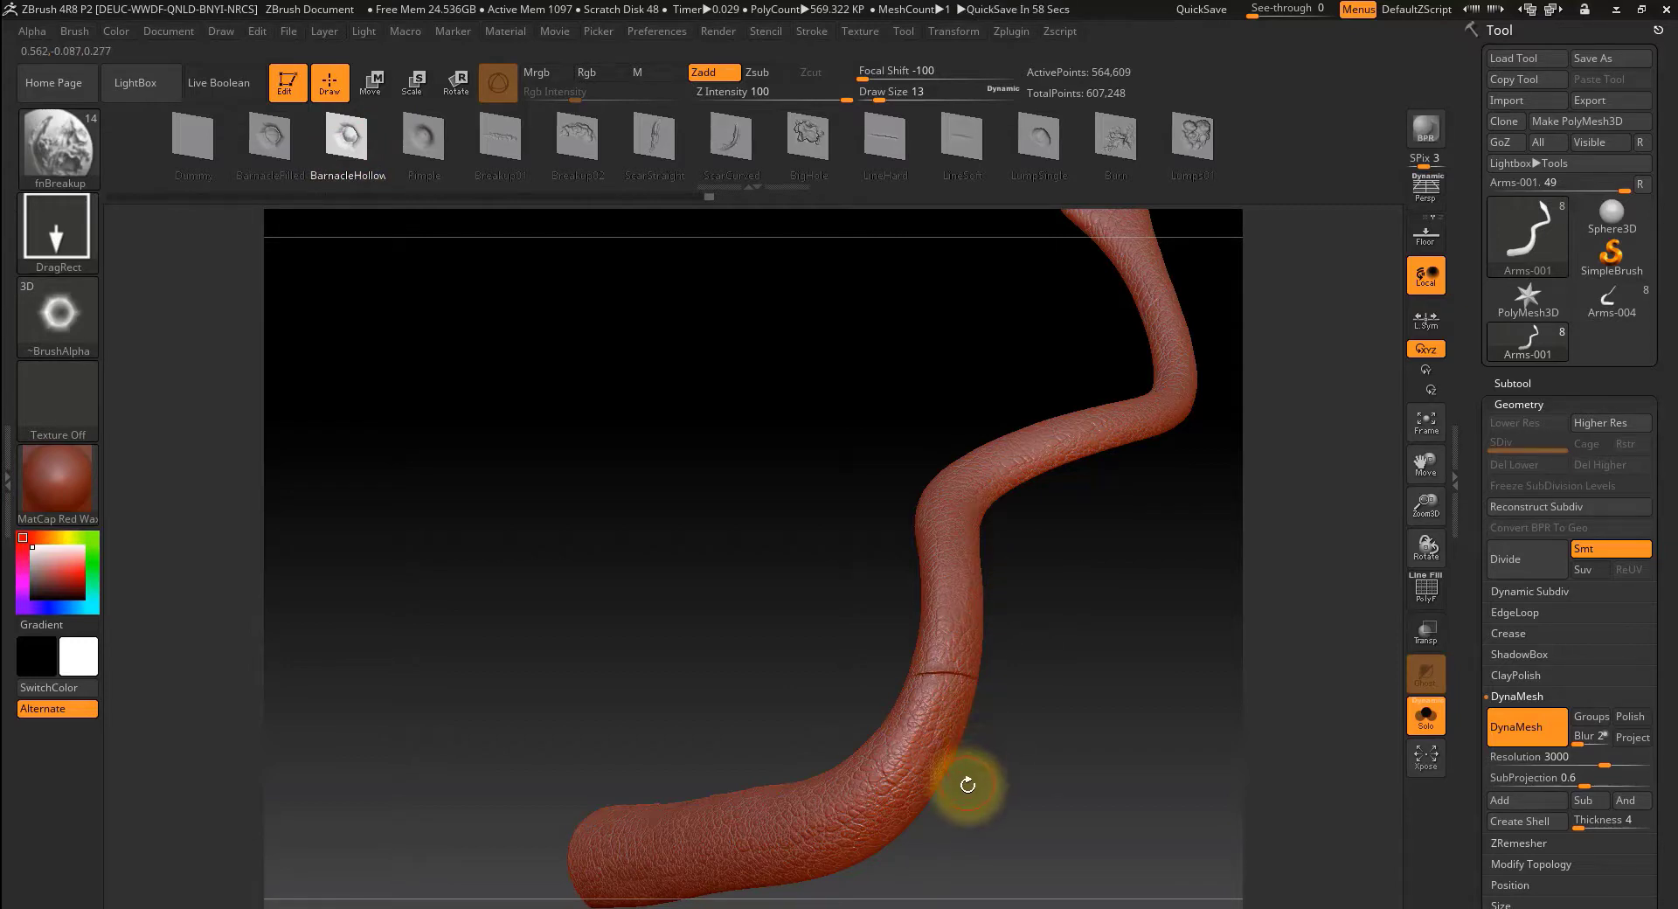
drag(973, 786, 1057, 726)
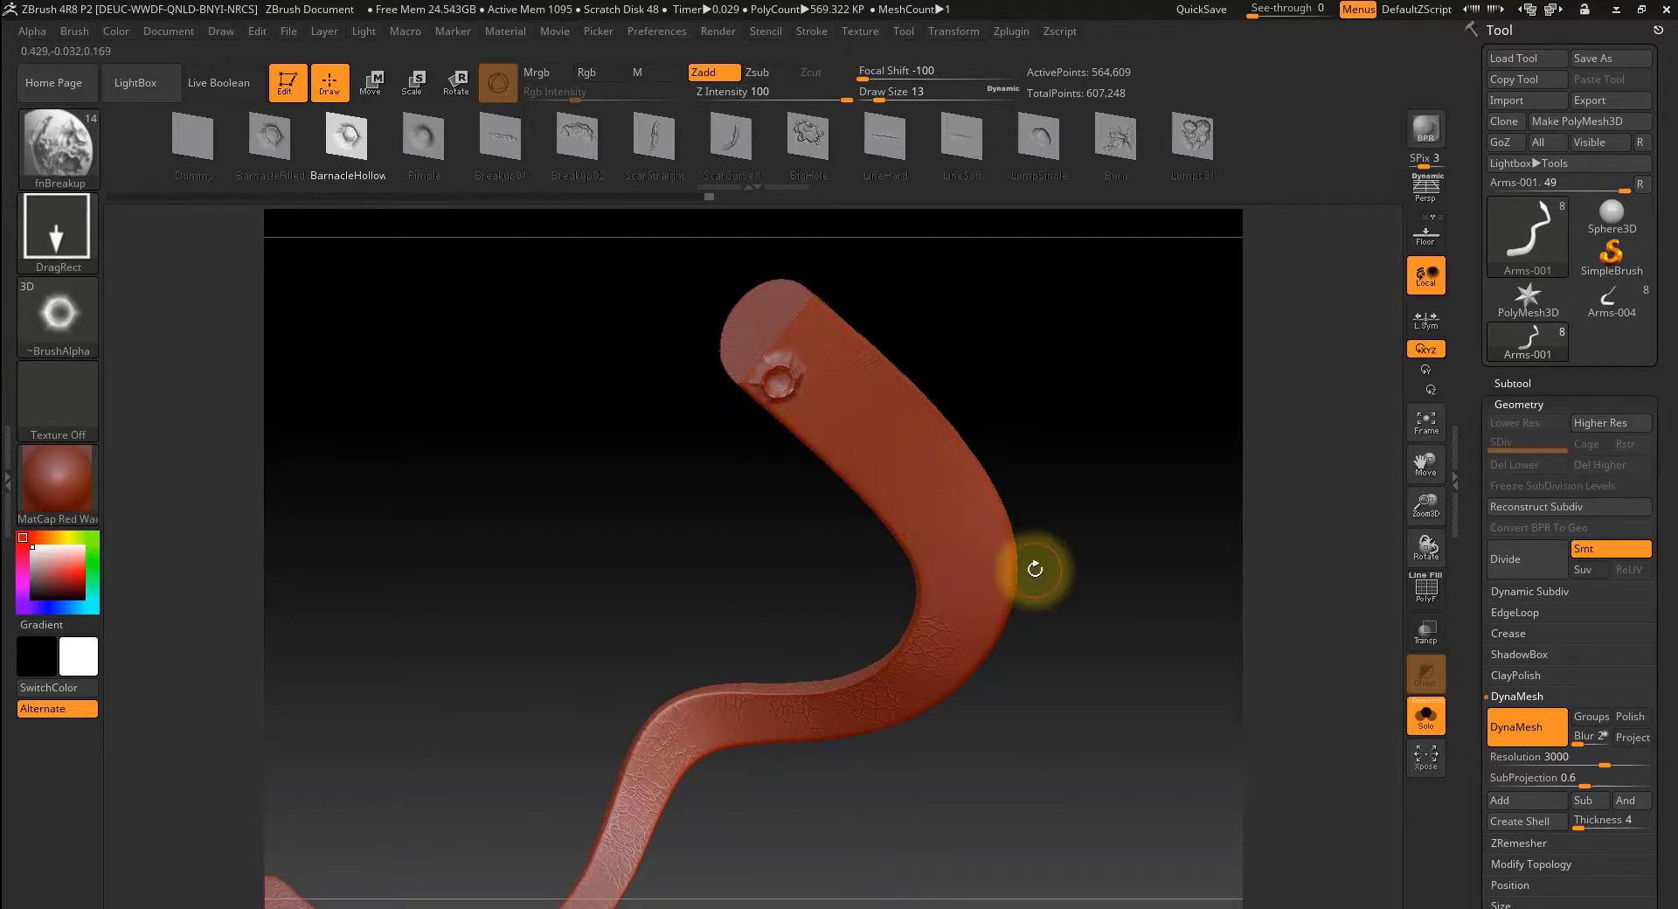
key(ctrl+z)
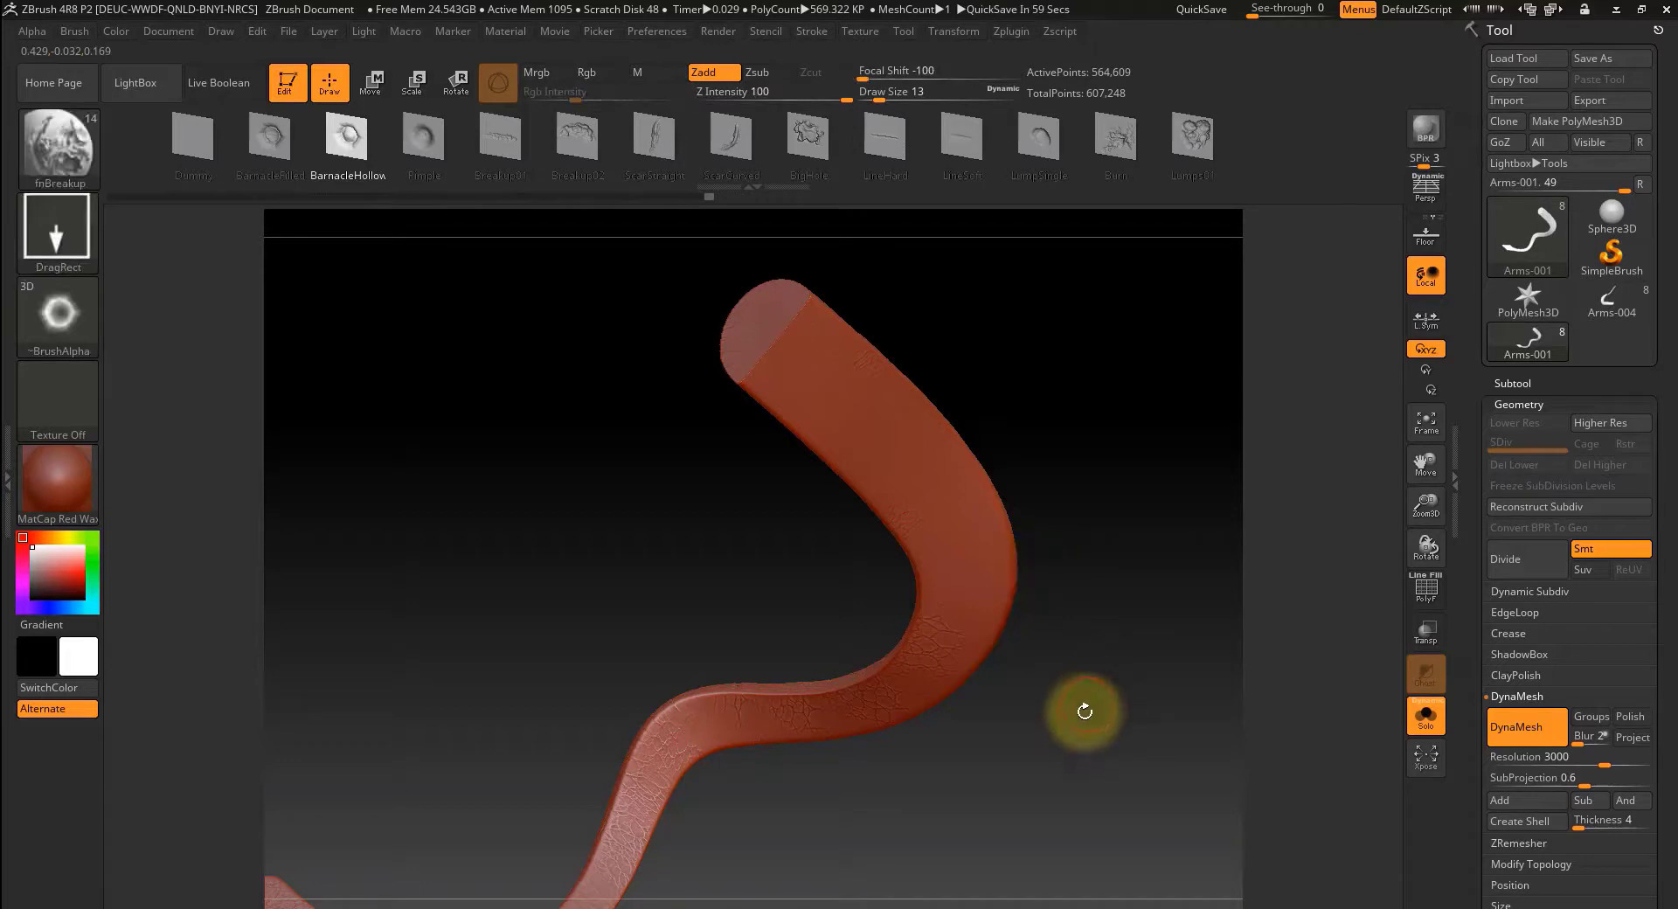
- Try smoothing the scales off the flat face of the arm's pointed tip
mouse_move(1017, 756)
alt+mouse_down()
mouse_move(1142, 632)
mouse_move(1080, 790)
mouse_move(970, 730)
mouse_move(1075, 775)
mouse_move(1055, 736)
mouse_move(1004, 757)
mouse_move(1000, 780)
alt+mouse_up()
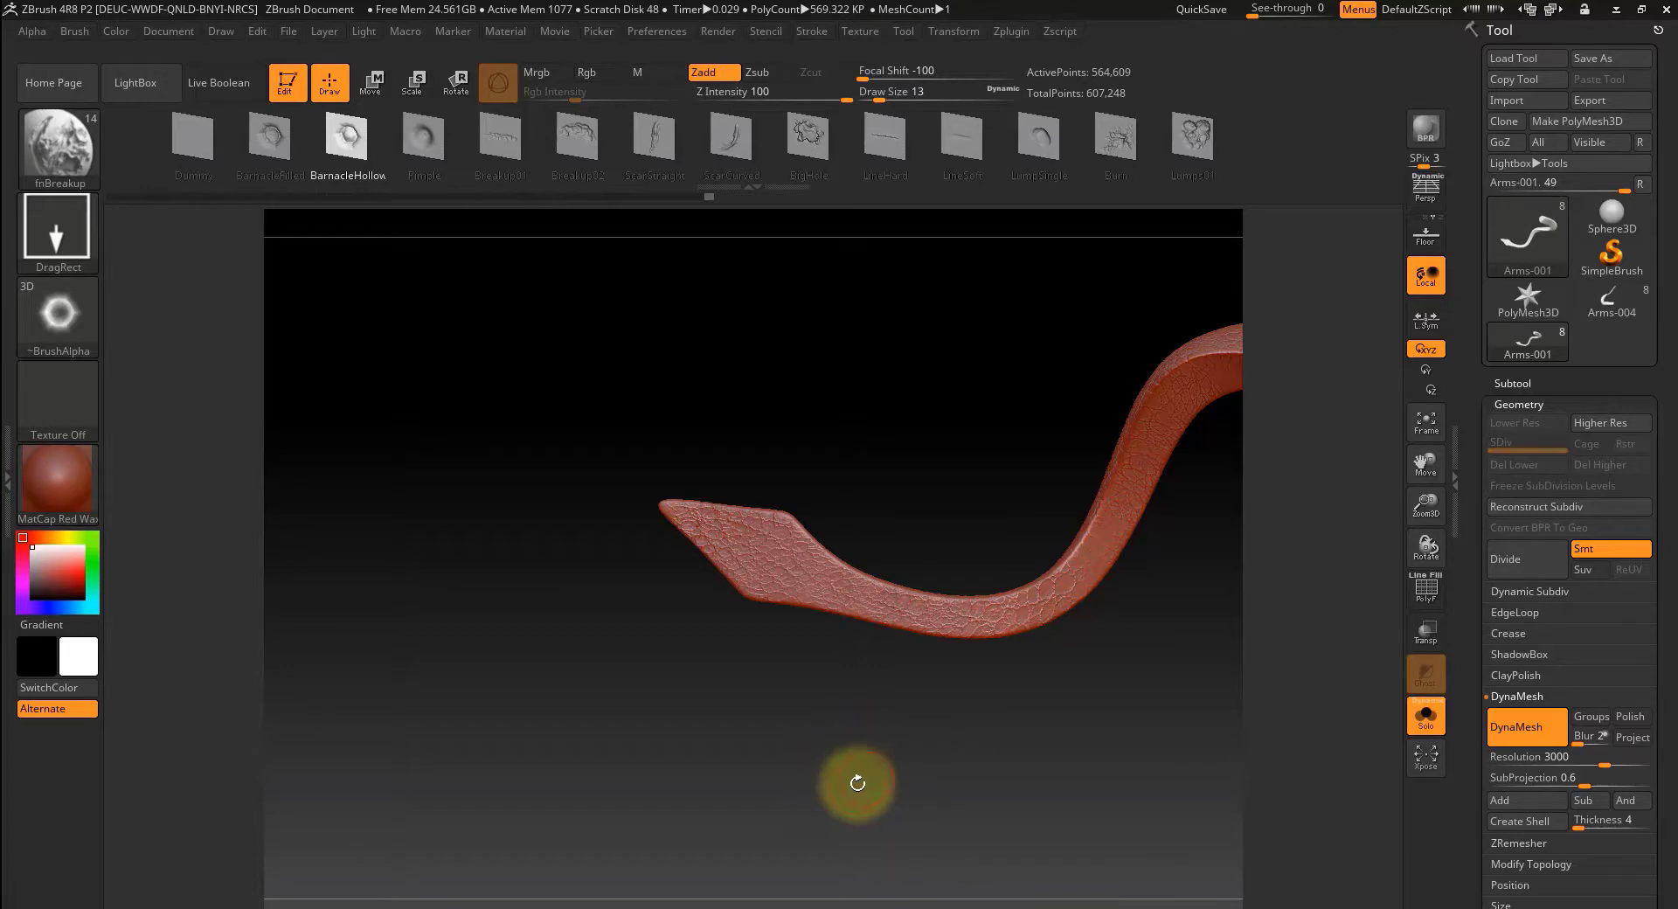
mouse_move(1124, 612)
mouse_down()
mouse_move(926, 680)
mouse_move(966, 700)
mouse_move(1014, 618)
mouse_move(1059, 690)
mouse_move(1071, 764)
mouse_move(1010, 676)
mouse_move(1019, 711)
mouse_move(1090, 699)
mouse_move(973, 741)
mouse_move(1011, 778)
mouse_move(959, 789)
mouse_move(1034, 764)
mouse_move(981, 814)
mouse_move(1004, 830)
mouse_move(1093, 573)
mouse_move(929, 565)
mouse_move(989, 583)
mouse_move(988, 621)
mouse_move(909, 607)
mouse_up()
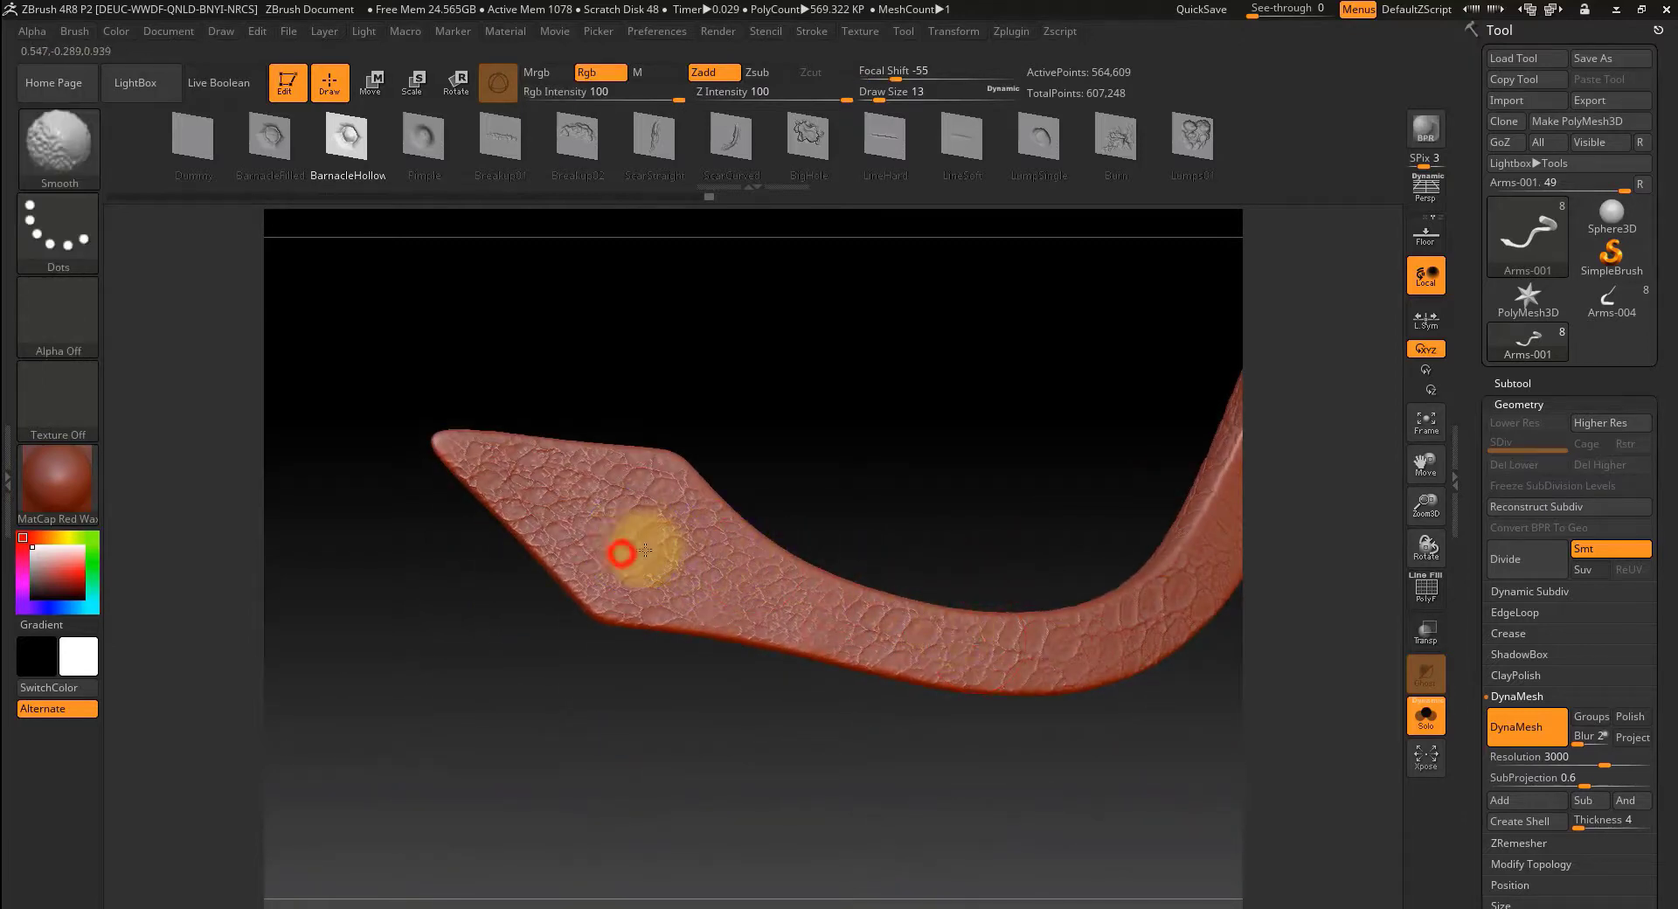
shift+drag(506, 474, 697, 574)
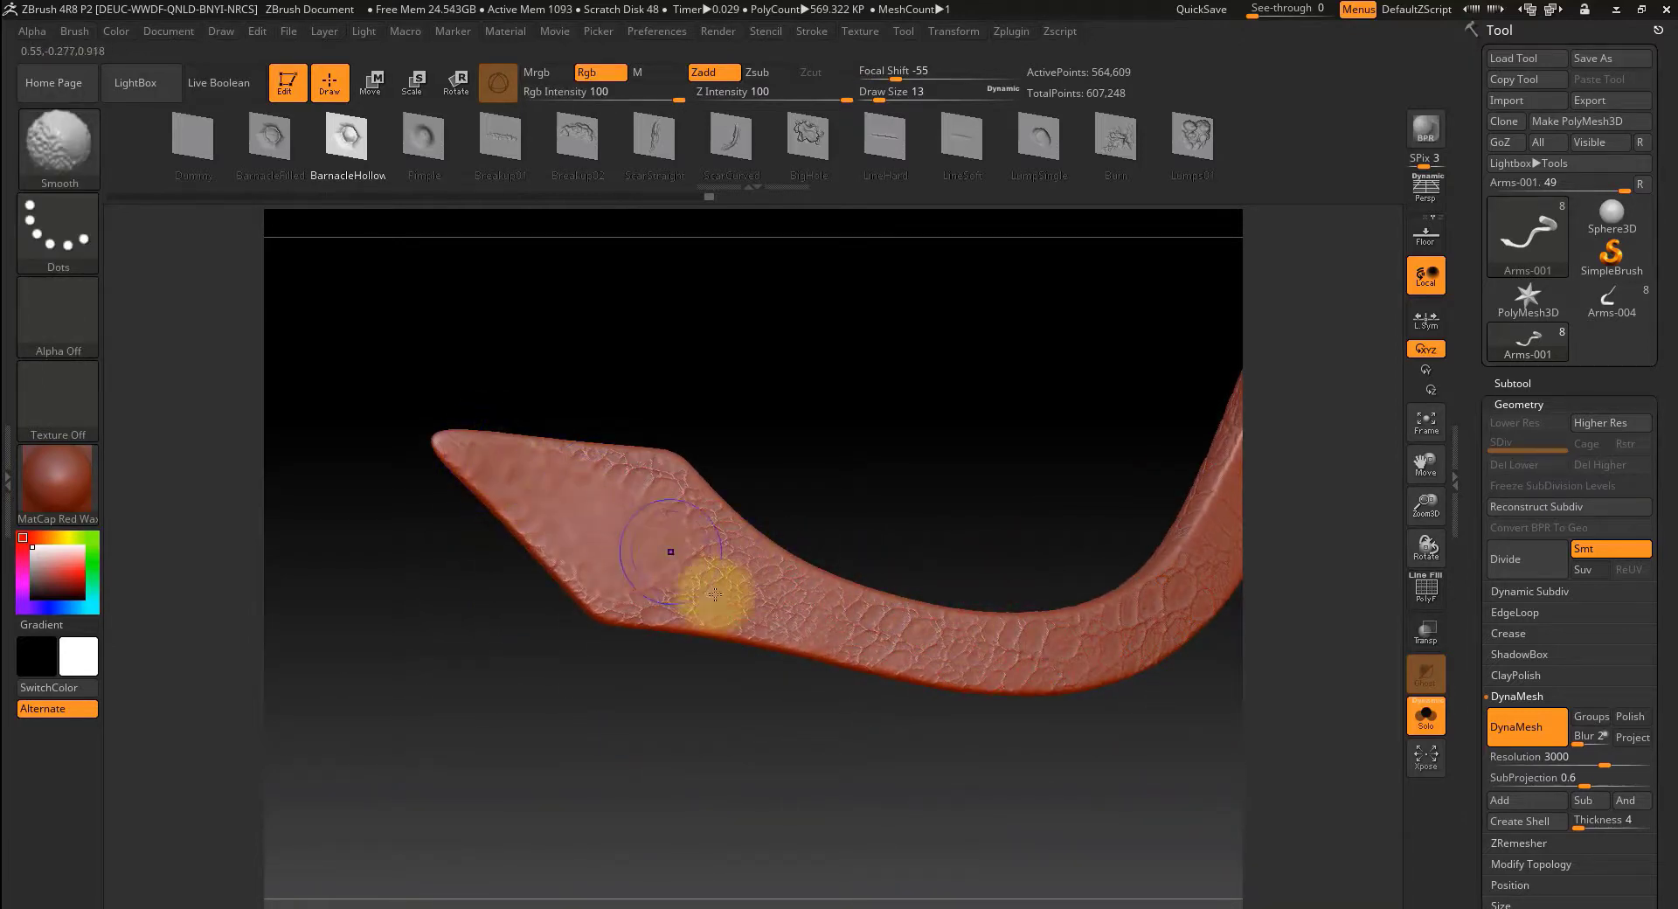
key(ctrl+z)
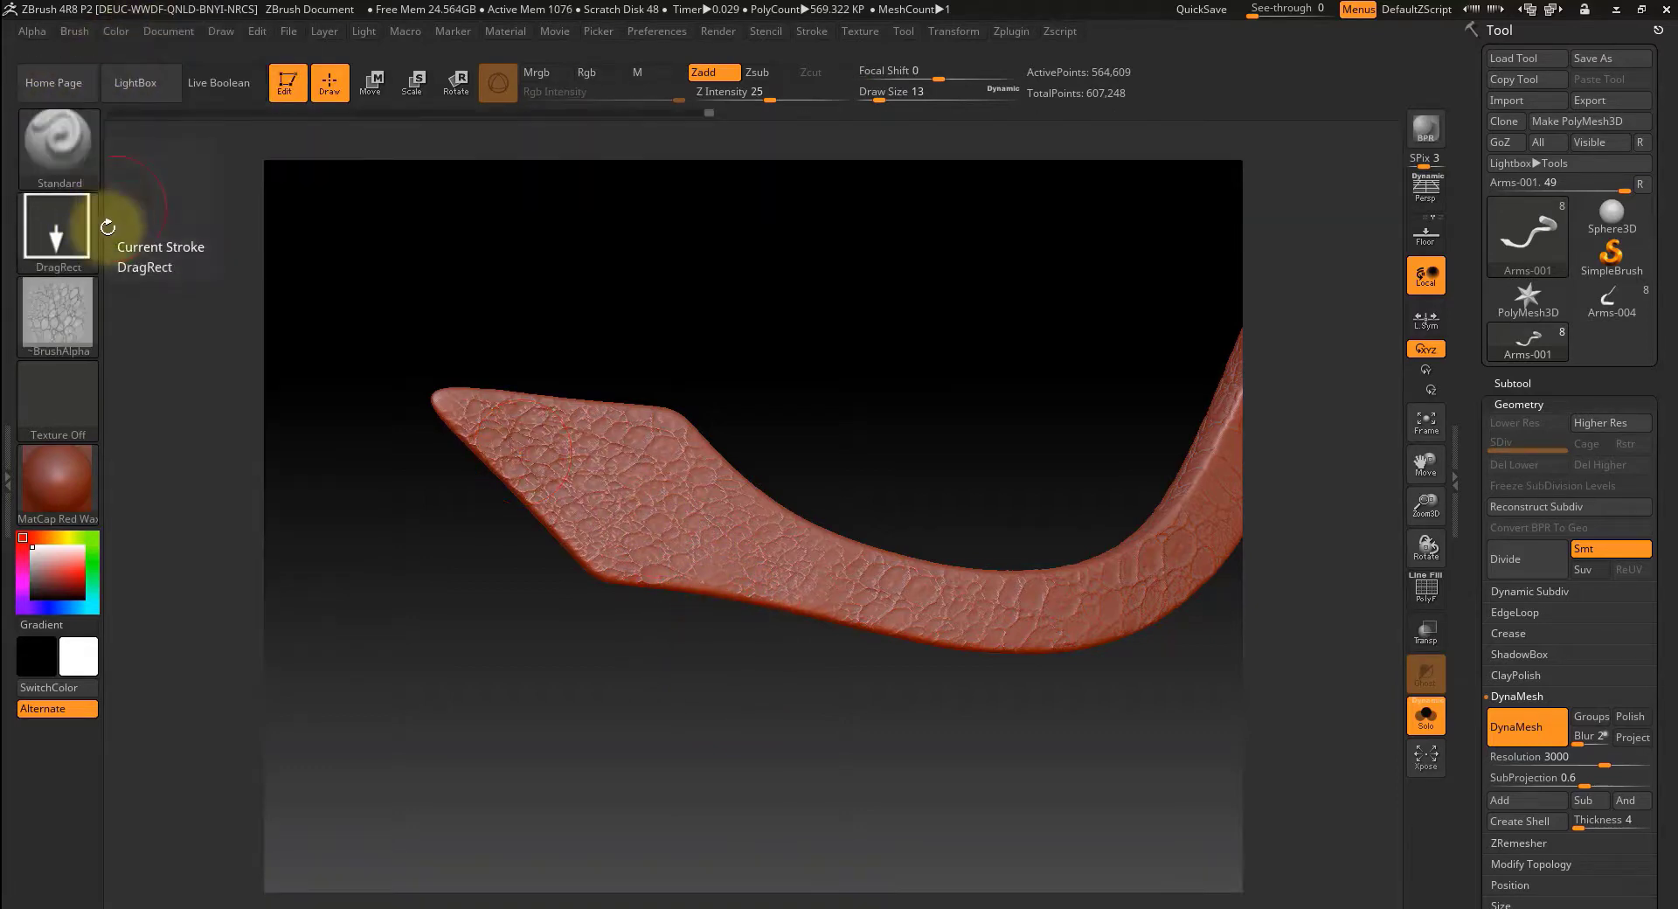
- Give the Standard brush Alpha 01 and smooth the scales off the flat face of the pointed tip and its neck
click(57, 323)
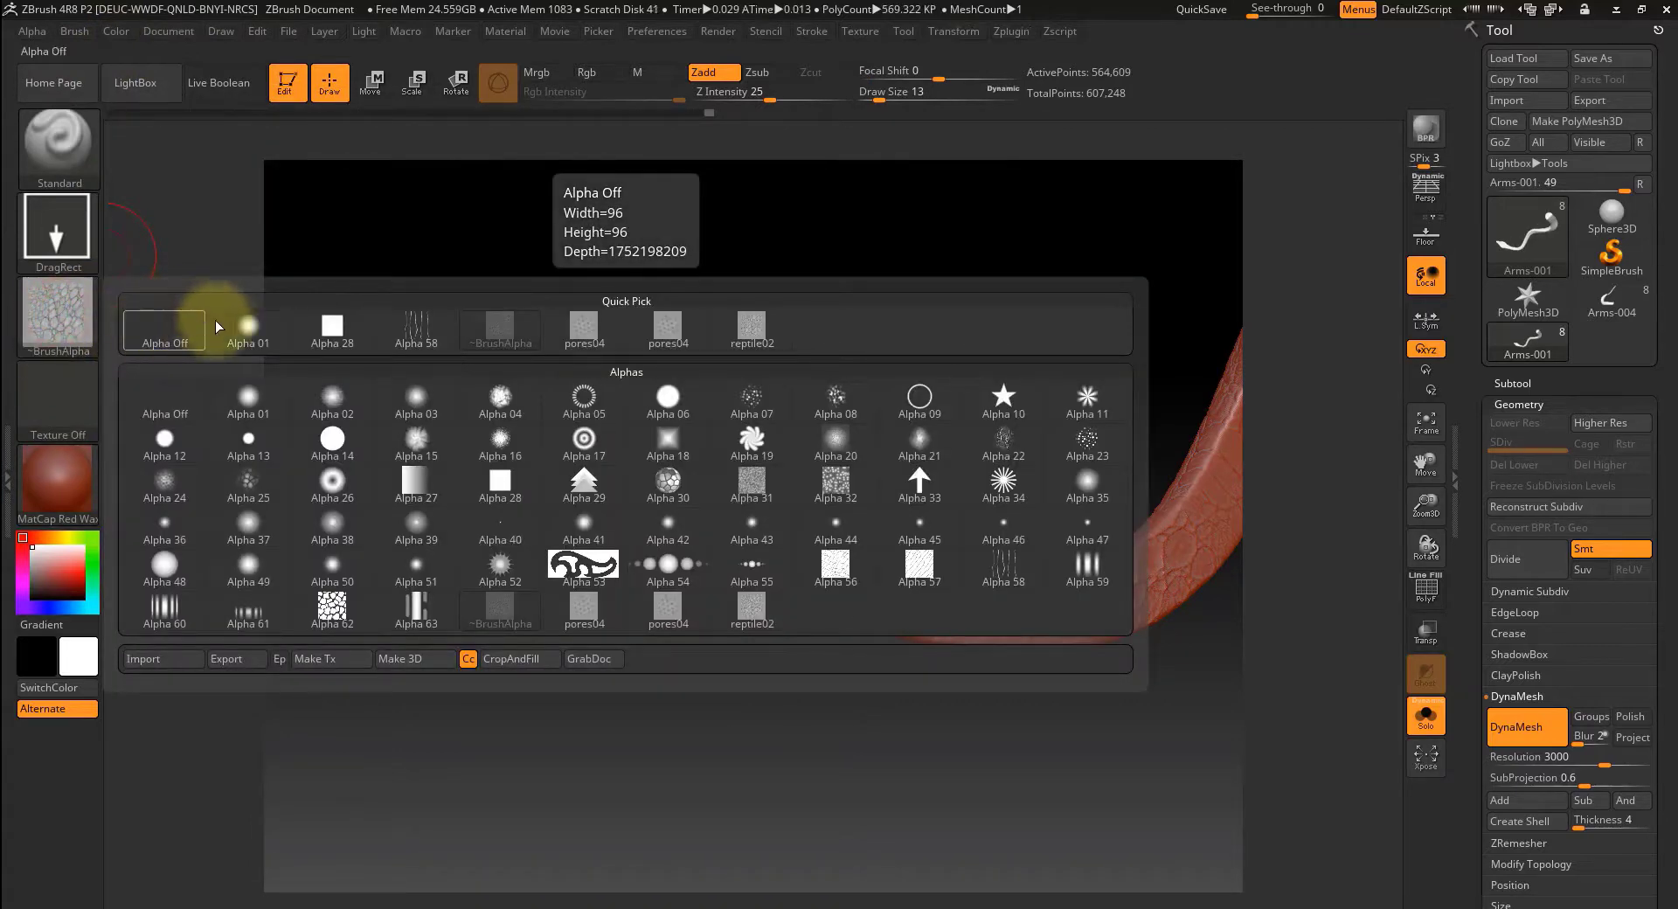
click(239, 329)
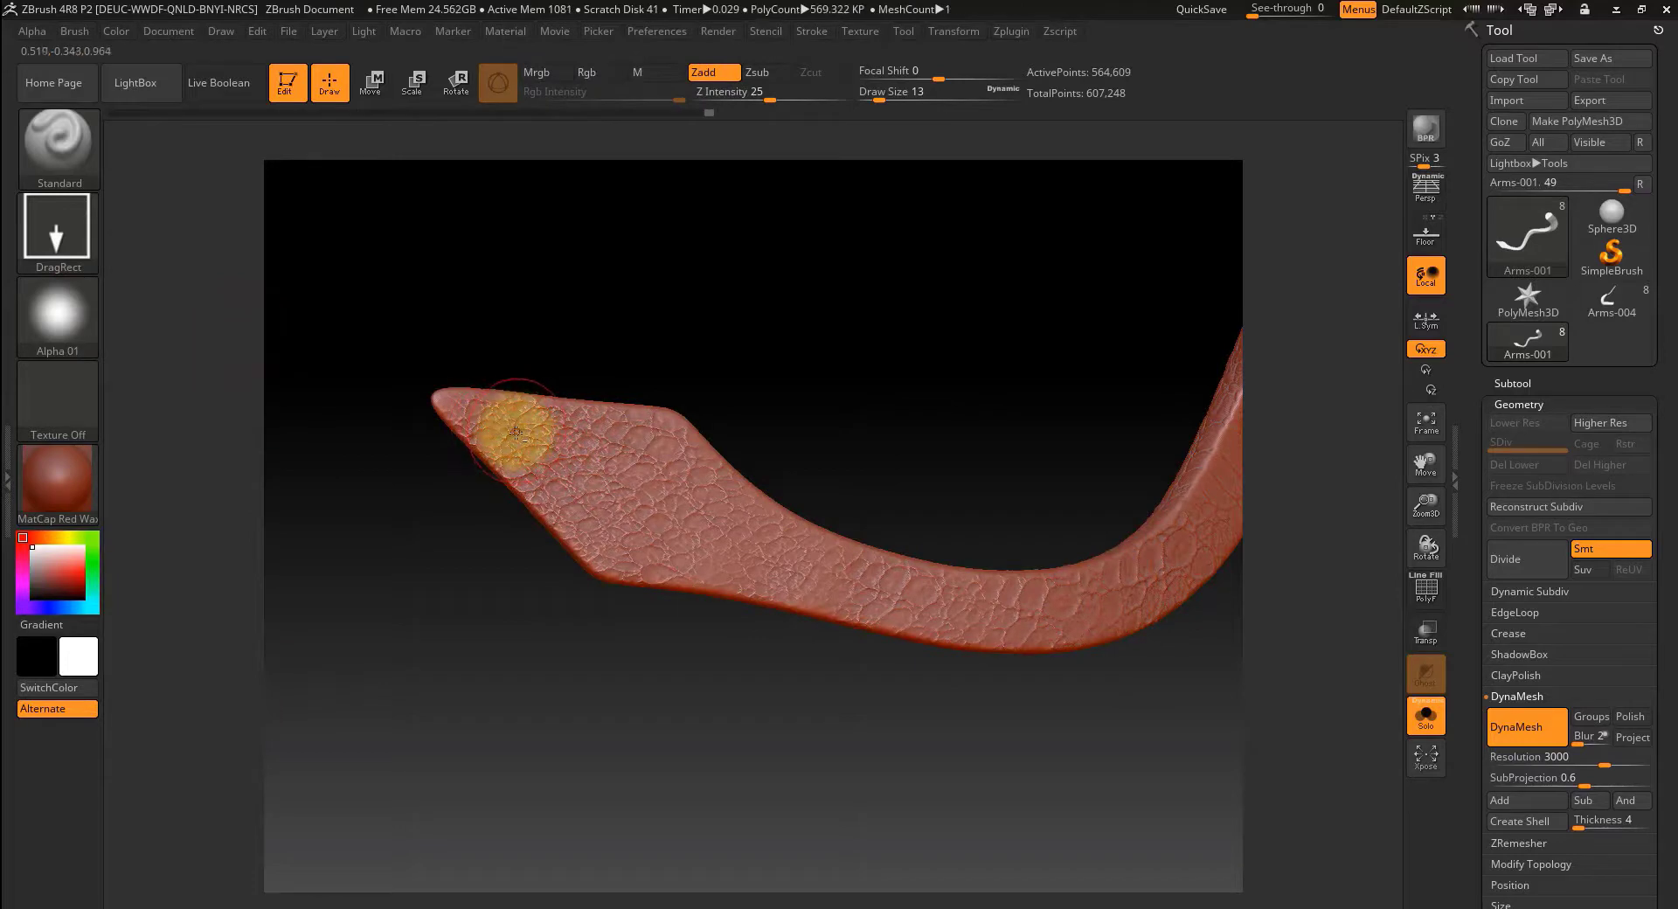
key(shift)
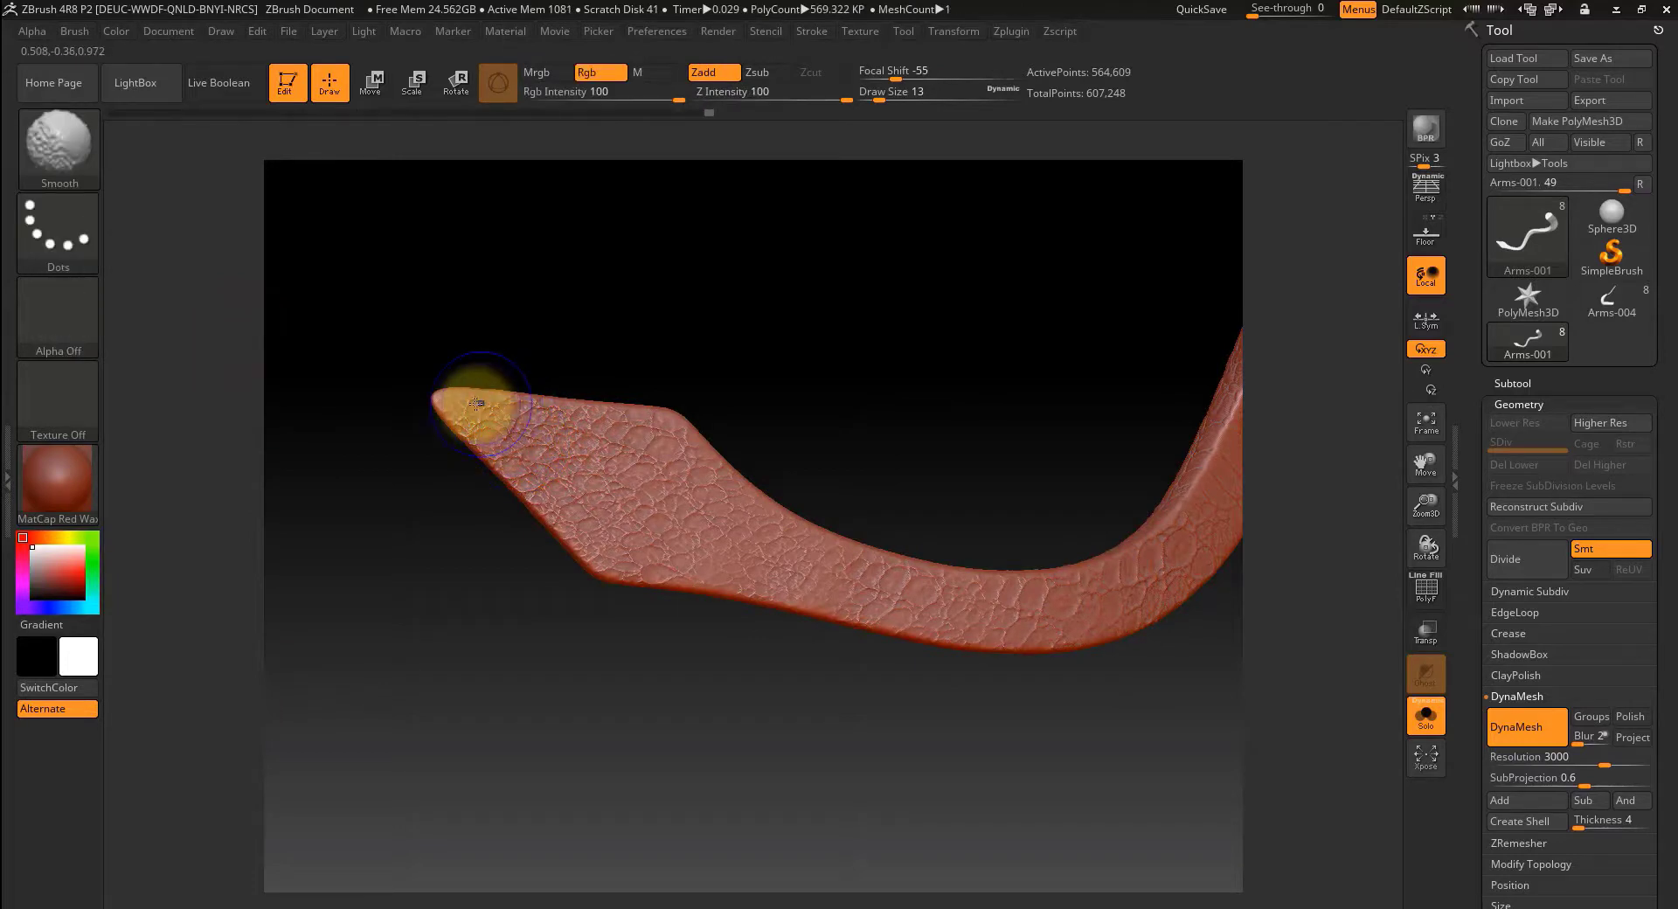
mouse_move(572, 489)
shift+mouse_down()
mouse_move(588, 475)
mouse_move(536, 475)
mouse_move(659, 543)
mouse_move(660, 504)
mouse_move(558, 419)
mouse_move(708, 490)
mouse_move(804, 569)
mouse_move(946, 609)
mouse_move(1112, 580)
shift+mouse_up()
- Smooth the arm's flat underside from the first curve up to its thick end
mouse_move(1150, 697)
mouse_down()
mouse_move(805, 749)
mouse_move(914, 696)
mouse_up()
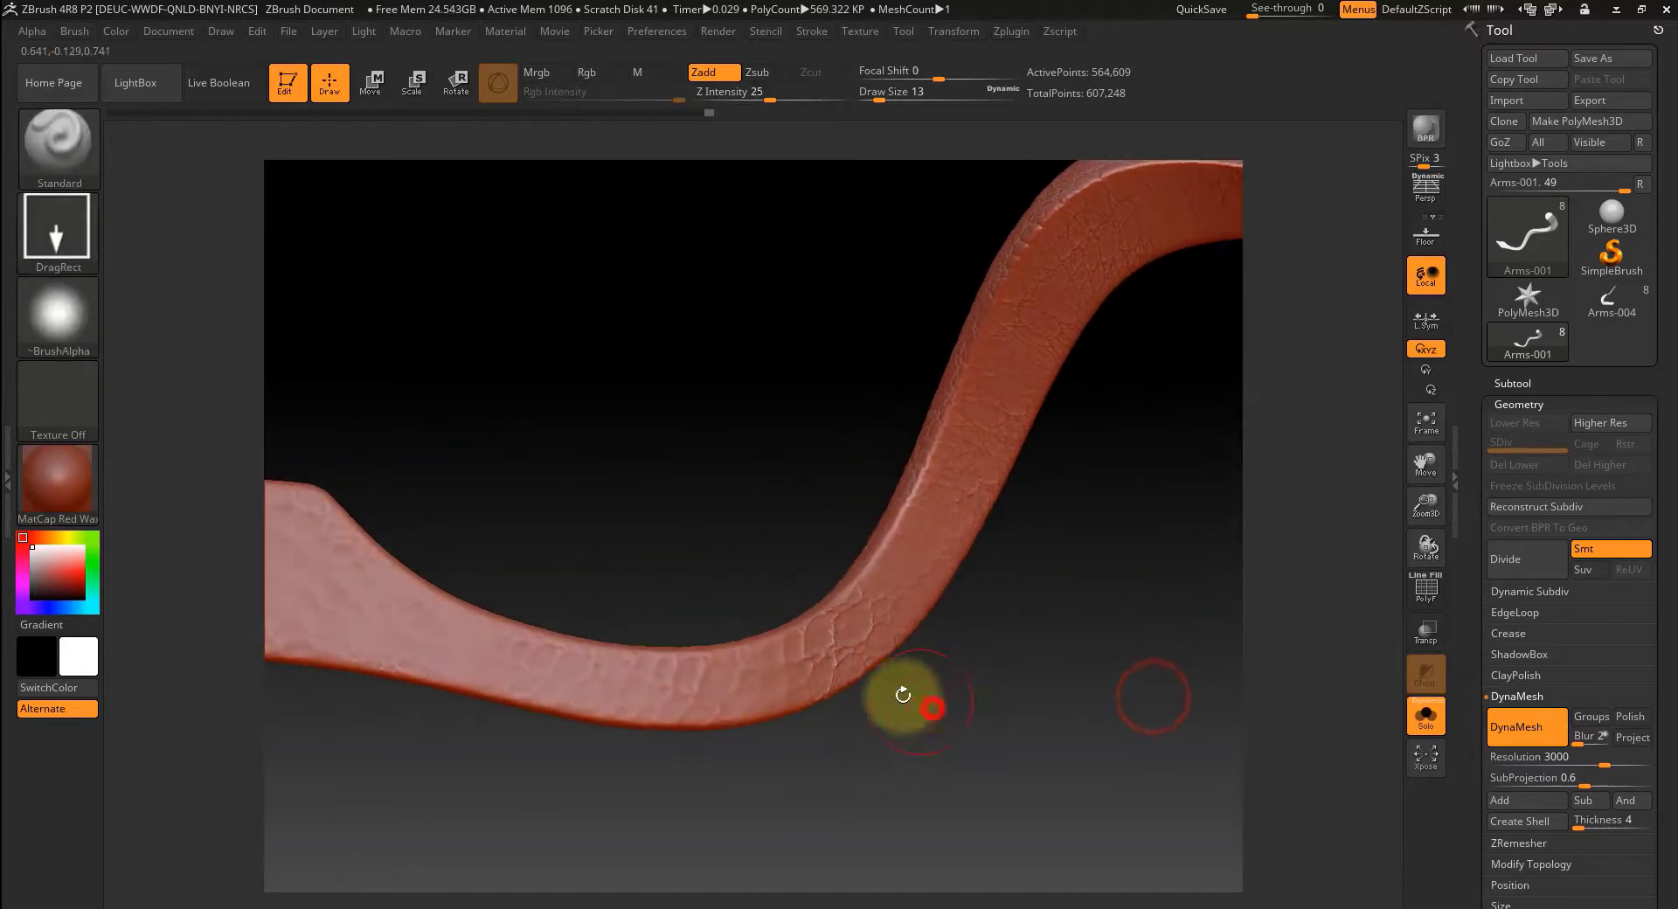
mouse_move(778, 659)
shift+mouse_down()
mouse_move(883, 603)
mouse_move(1000, 406)
mouse_move(1115, 449)
mouse_move(1030, 584)
mouse_move(870, 562)
mouse_move(959, 457)
mouse_move(1162, 480)
shift+mouse_up()
mouse_move(1095, 595)
mouse_down()
mouse_move(912, 583)
mouse_move(951, 475)
mouse_move(1141, 441)
mouse_up()
drag(1112, 599, 918, 507)
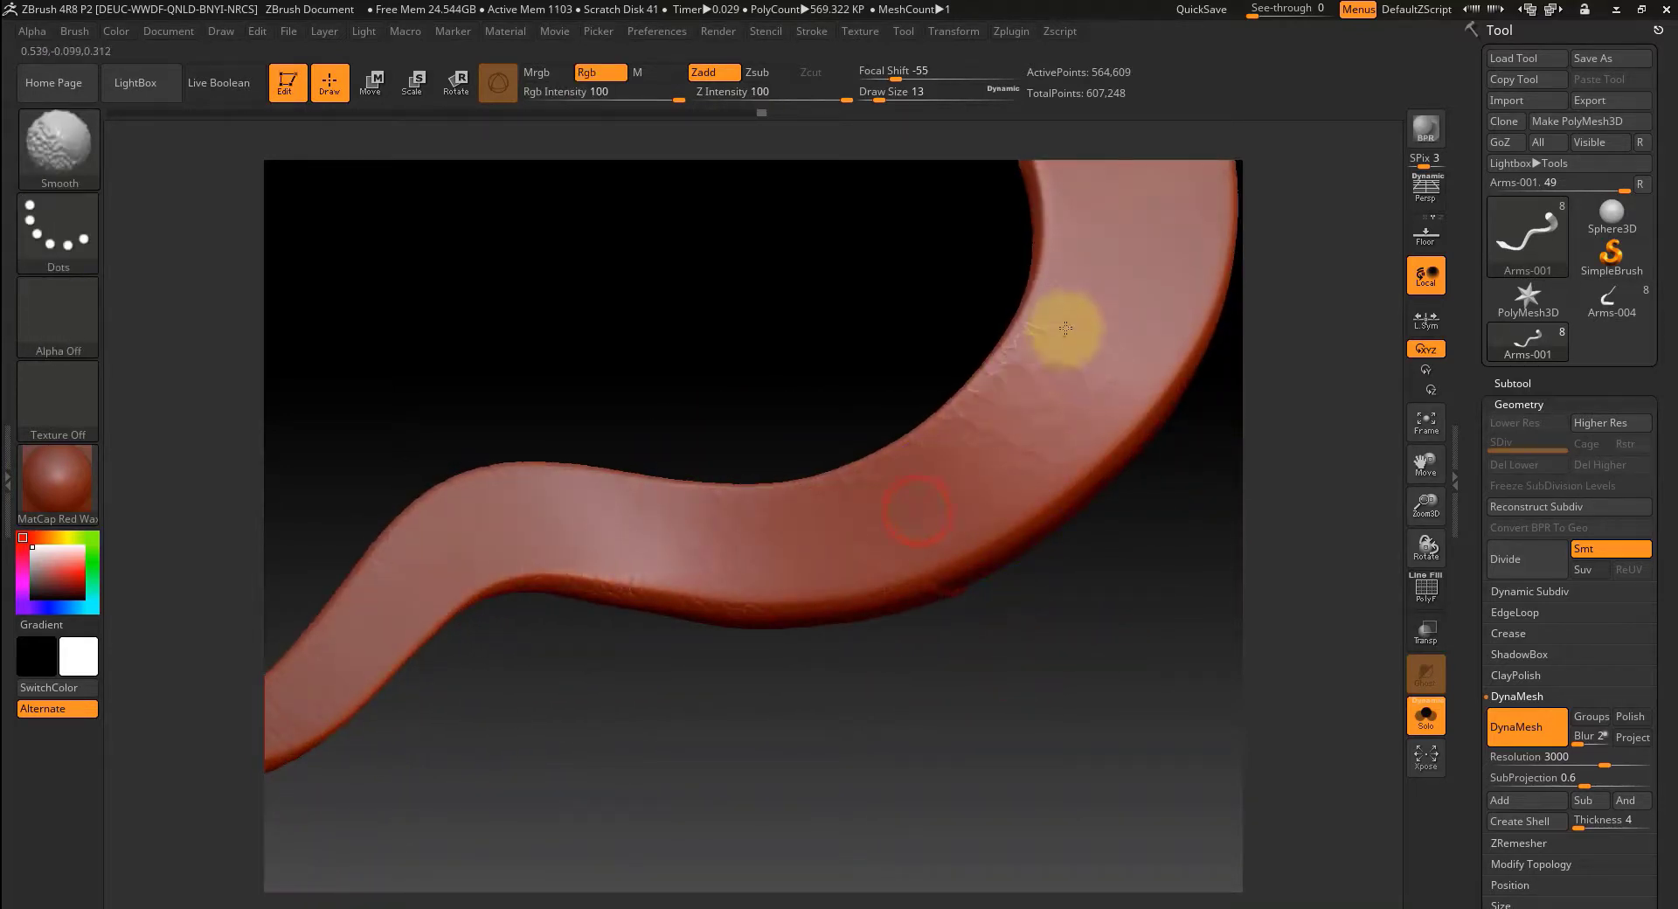
mouse_move(1113, 537)
mouse_down()
mouse_move(1089, 611)
mouse_move(891, 550)
mouse_move(831, 490)
mouse_up()
drag(1040, 376, 1122, 540)
shift+drag(1000, 533, 932, 404)
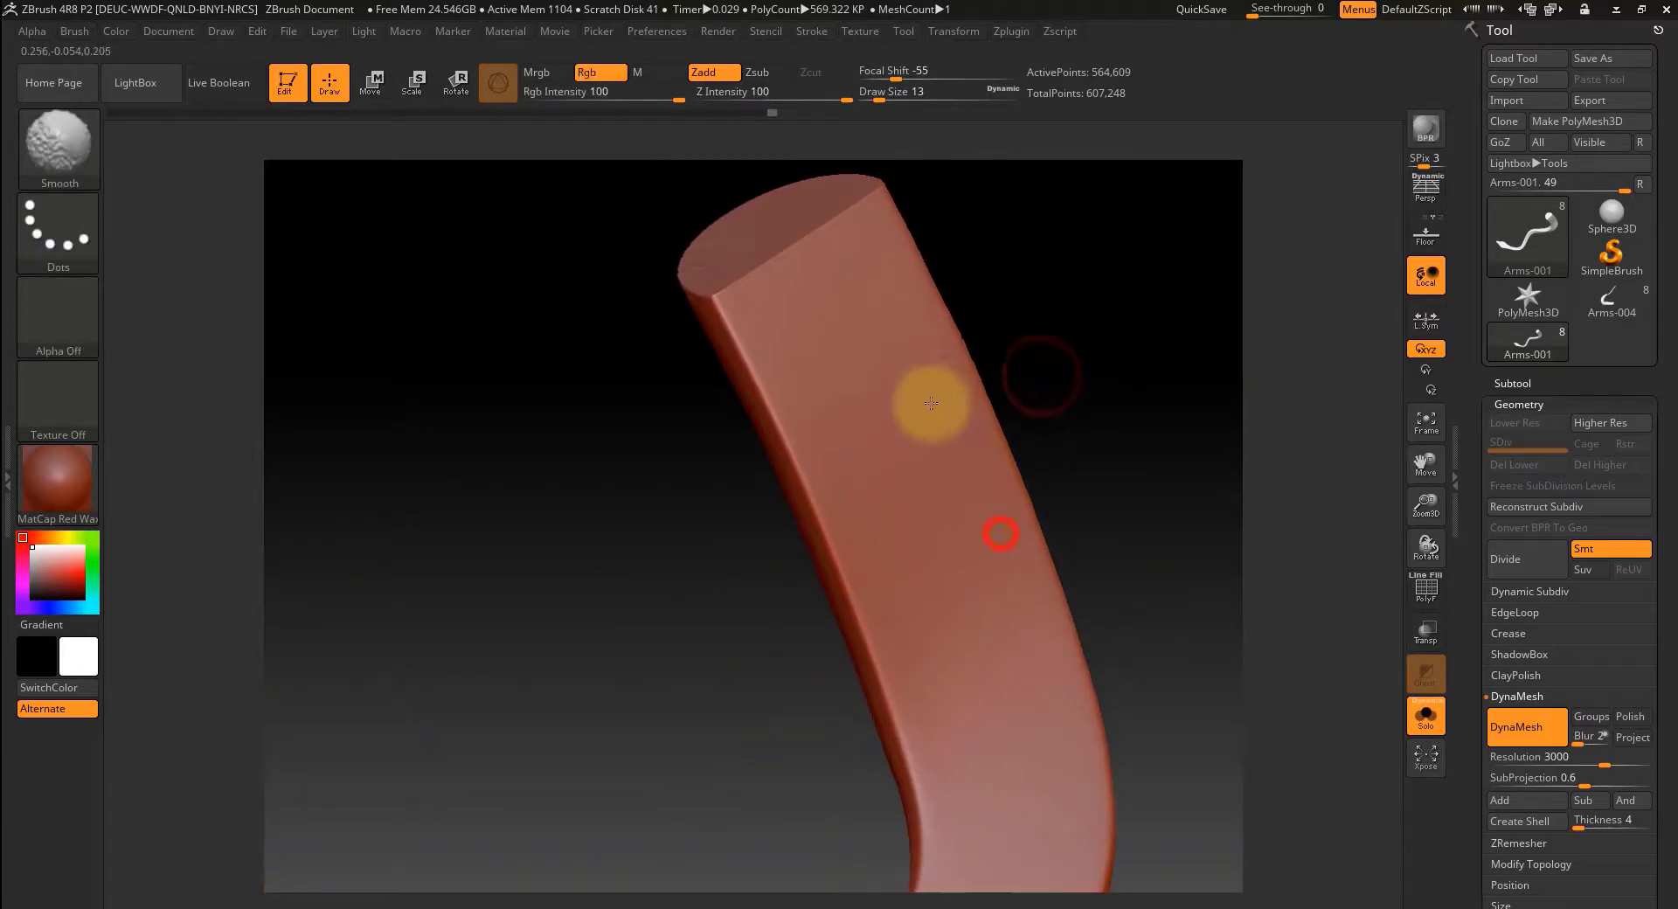
- Smooth over the remaining stretches of the flat underside, working back towards the pointed tip
drag(1138, 634, 991, 643)
mouse_move(1014, 586)
shift+mouse_down()
mouse_move(865, 743)
mouse_move(616, 796)
shift+mouse_up()
mouse_move(1037, 794)
mouse_down()
mouse_move(1054, 788)
mouse_move(869, 722)
mouse_move(880, 678)
mouse_move(760, 816)
mouse_move(894, 726)
mouse_move(888, 760)
mouse_move(891, 731)
mouse_up()
mouse_move(821, 543)
shift+mouse_down()
mouse_move(637, 600)
mouse_move(397, 554)
shift+mouse_up()
mouse_move(624, 771)
mouse_down()
mouse_move(848, 840)
mouse_move(742, 767)
mouse_move(667, 590)
mouse_up()
drag(737, 446, 756, 670)
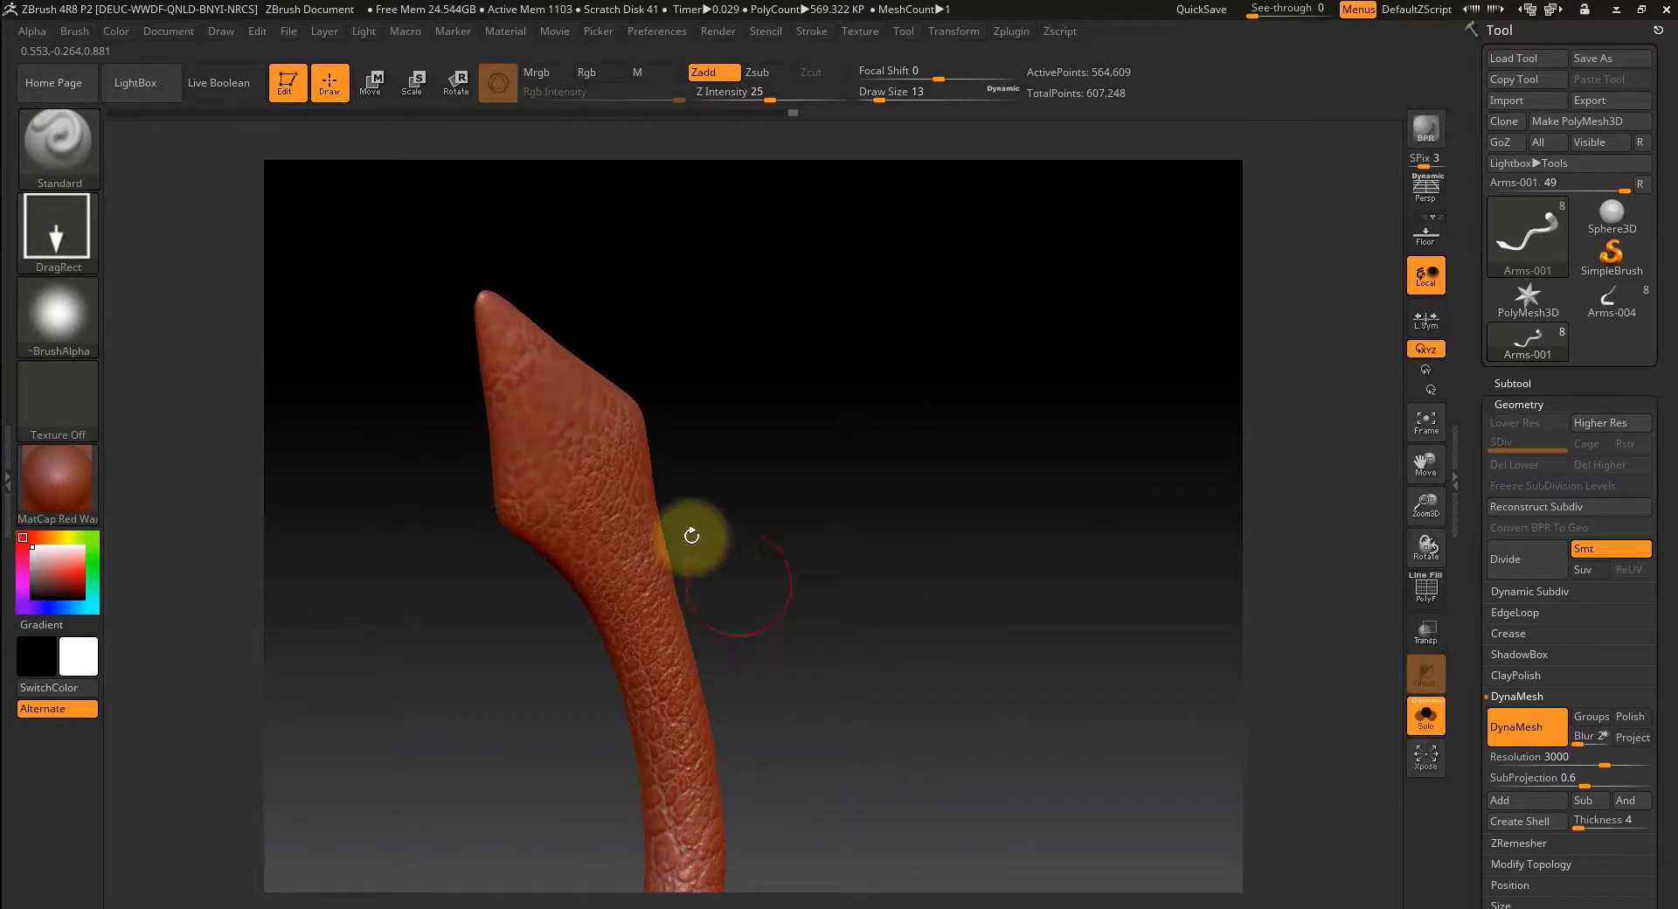
- Choose the reptile02 alpha and try a scale stamp over the smoothed patch on the tip's scaly side
click(63, 333)
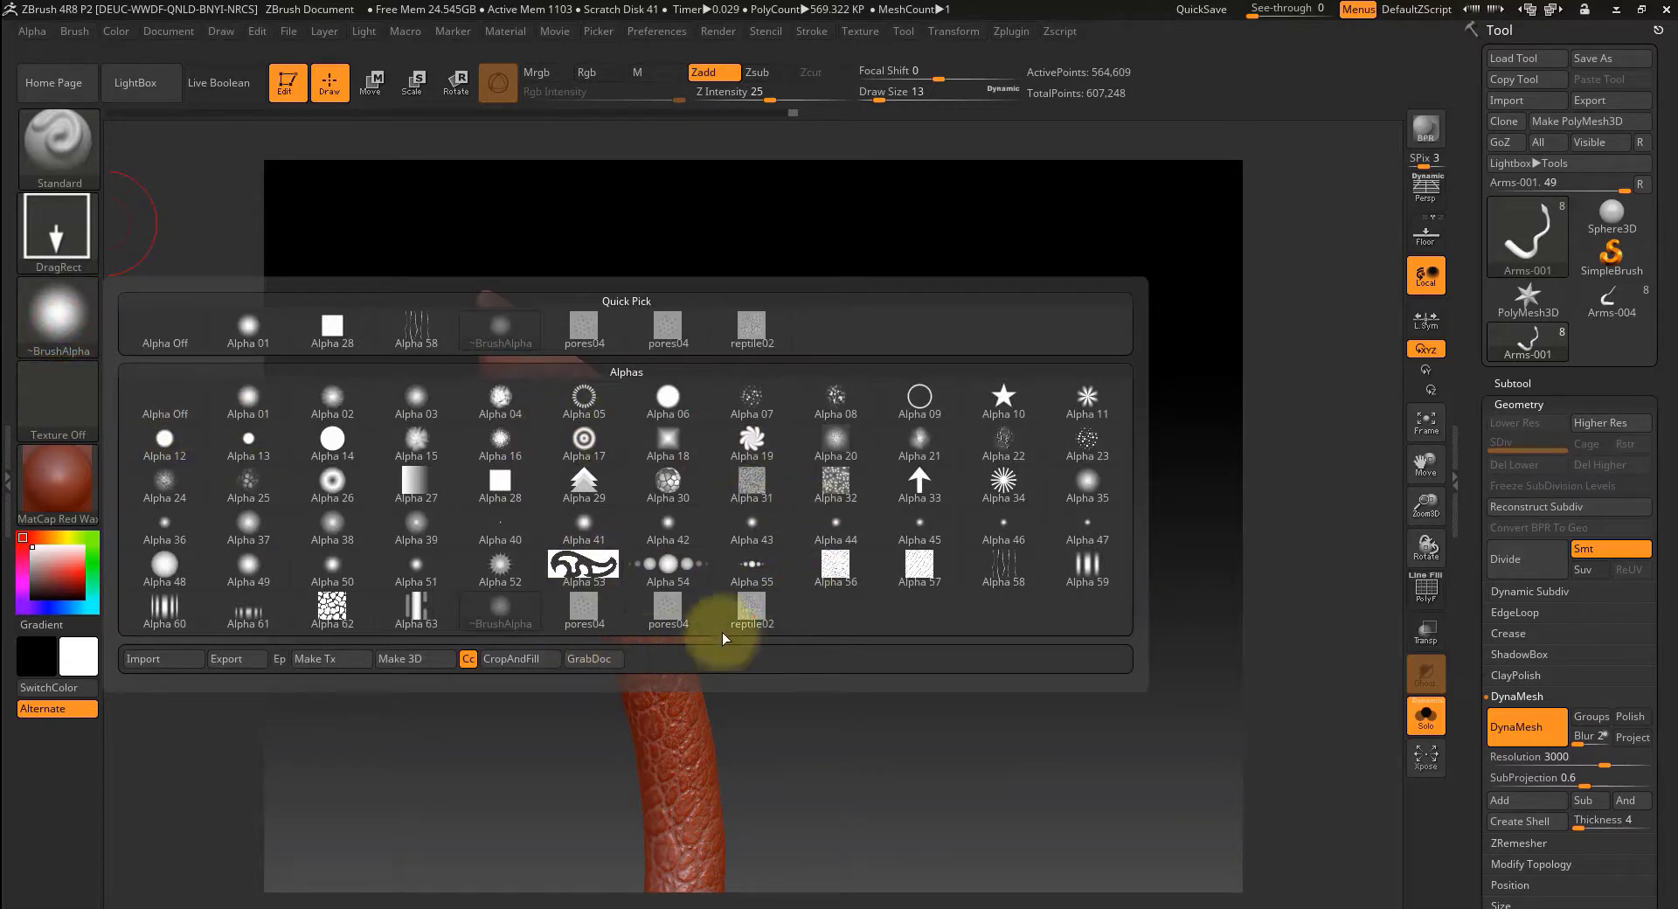
click(751, 607)
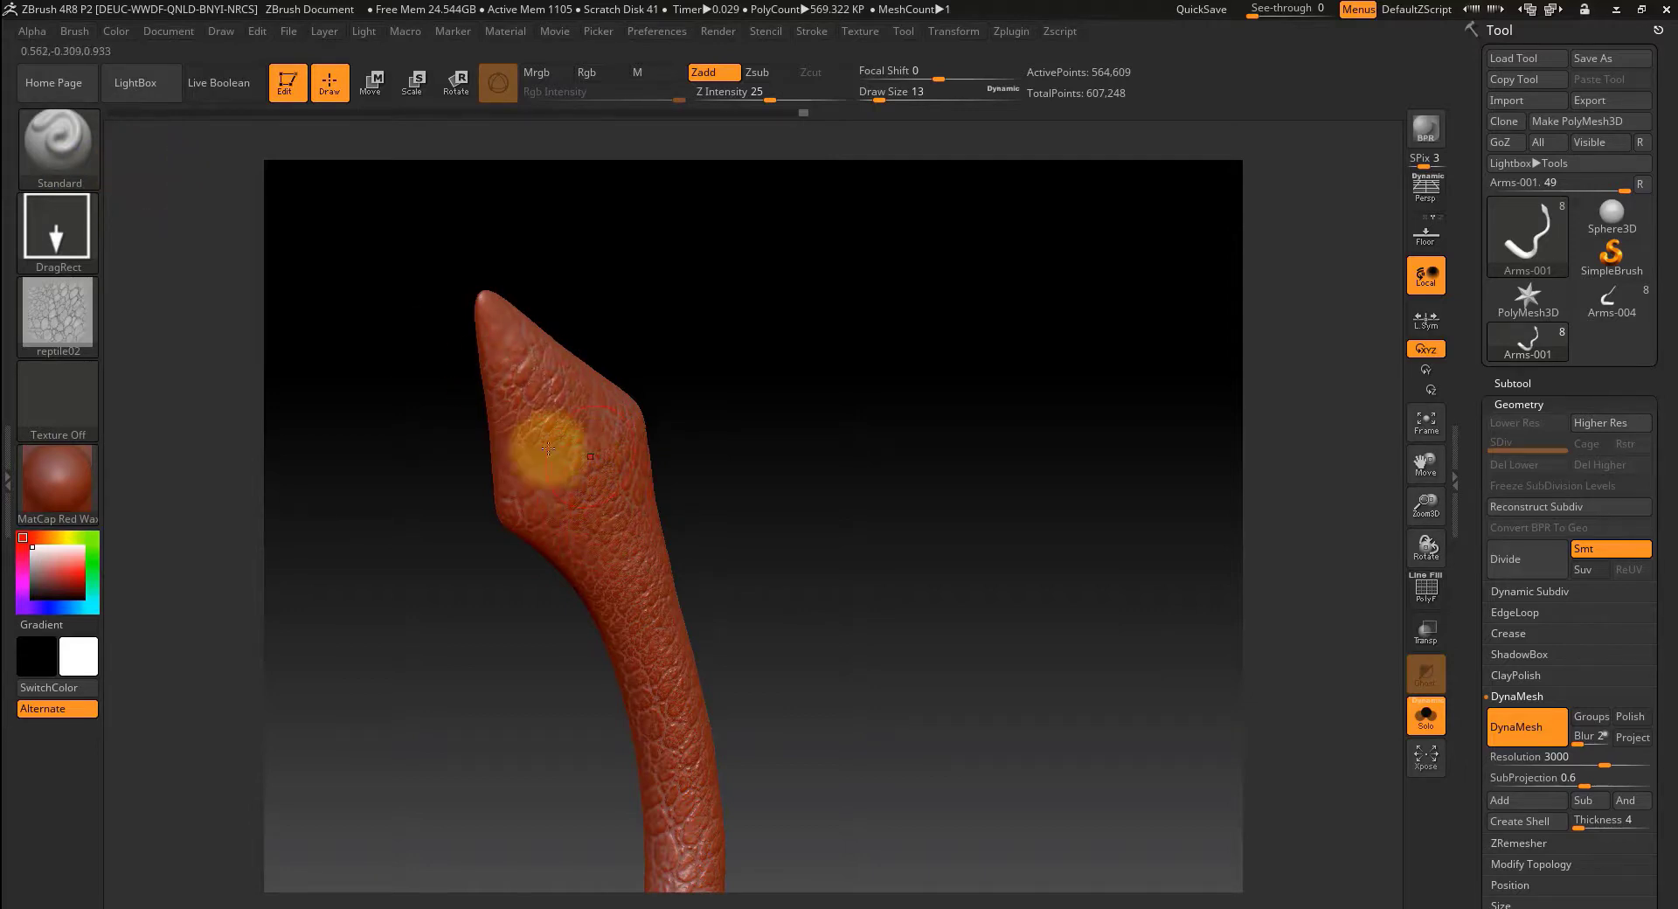
mouse_move(529, 487)
mouse_down()
mouse_move(629, 475)
mouse_move(525, 458)
mouse_up()
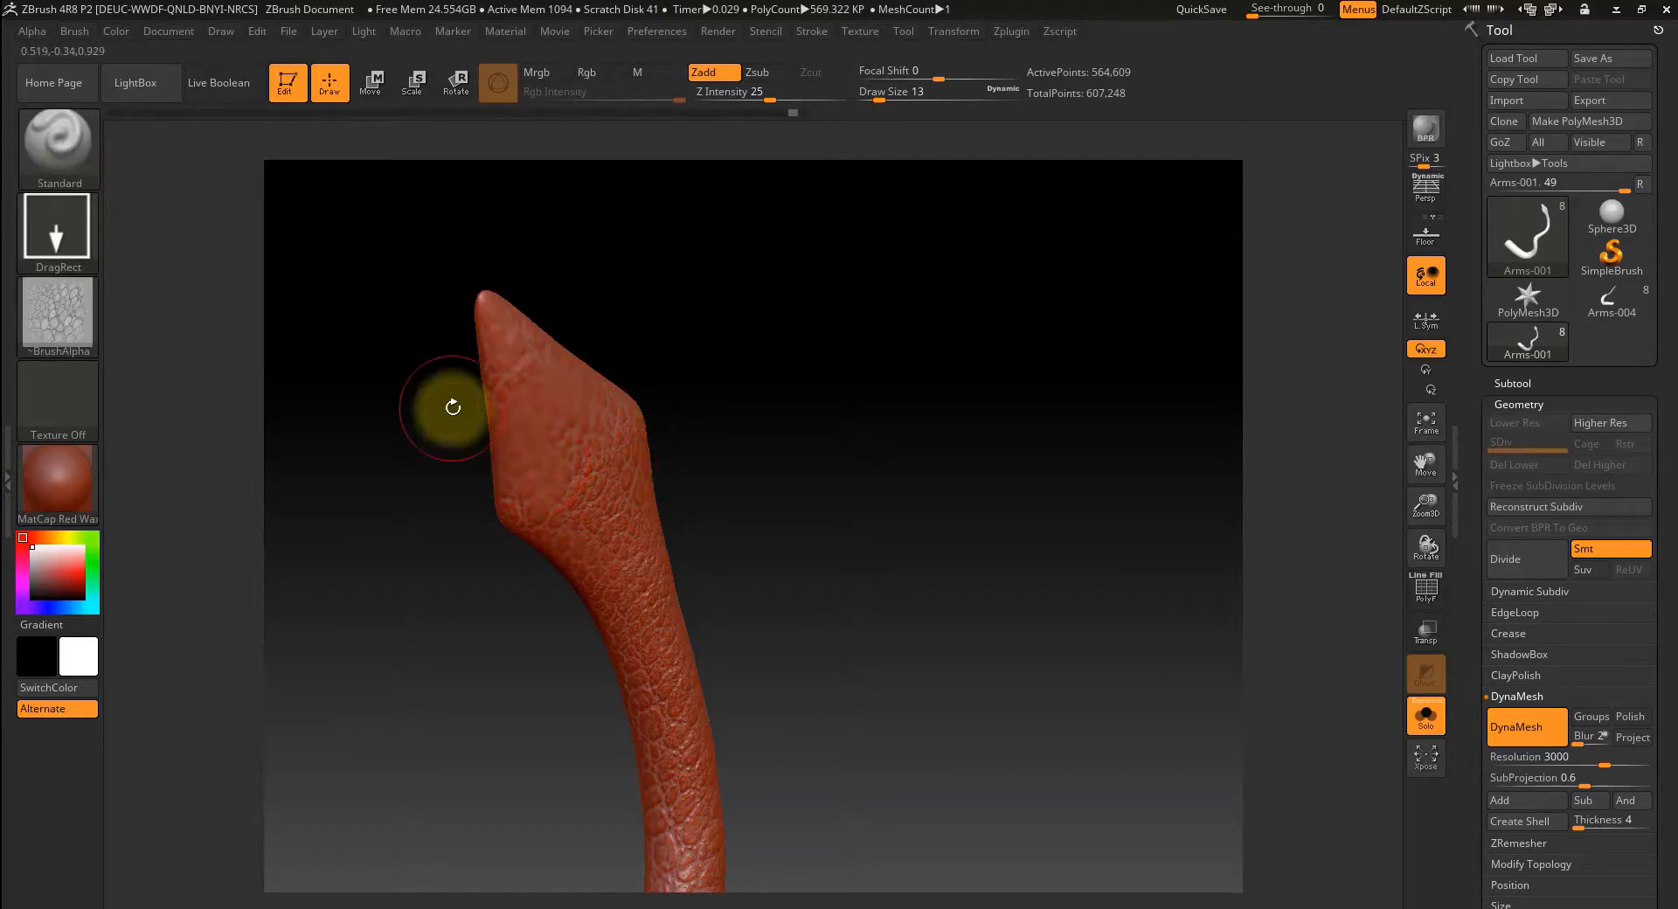
- Open the Standard brush's auto masking settings, restamp reptile scales over the tip's smoothed patch, and inspect the flat face
click(75, 31)
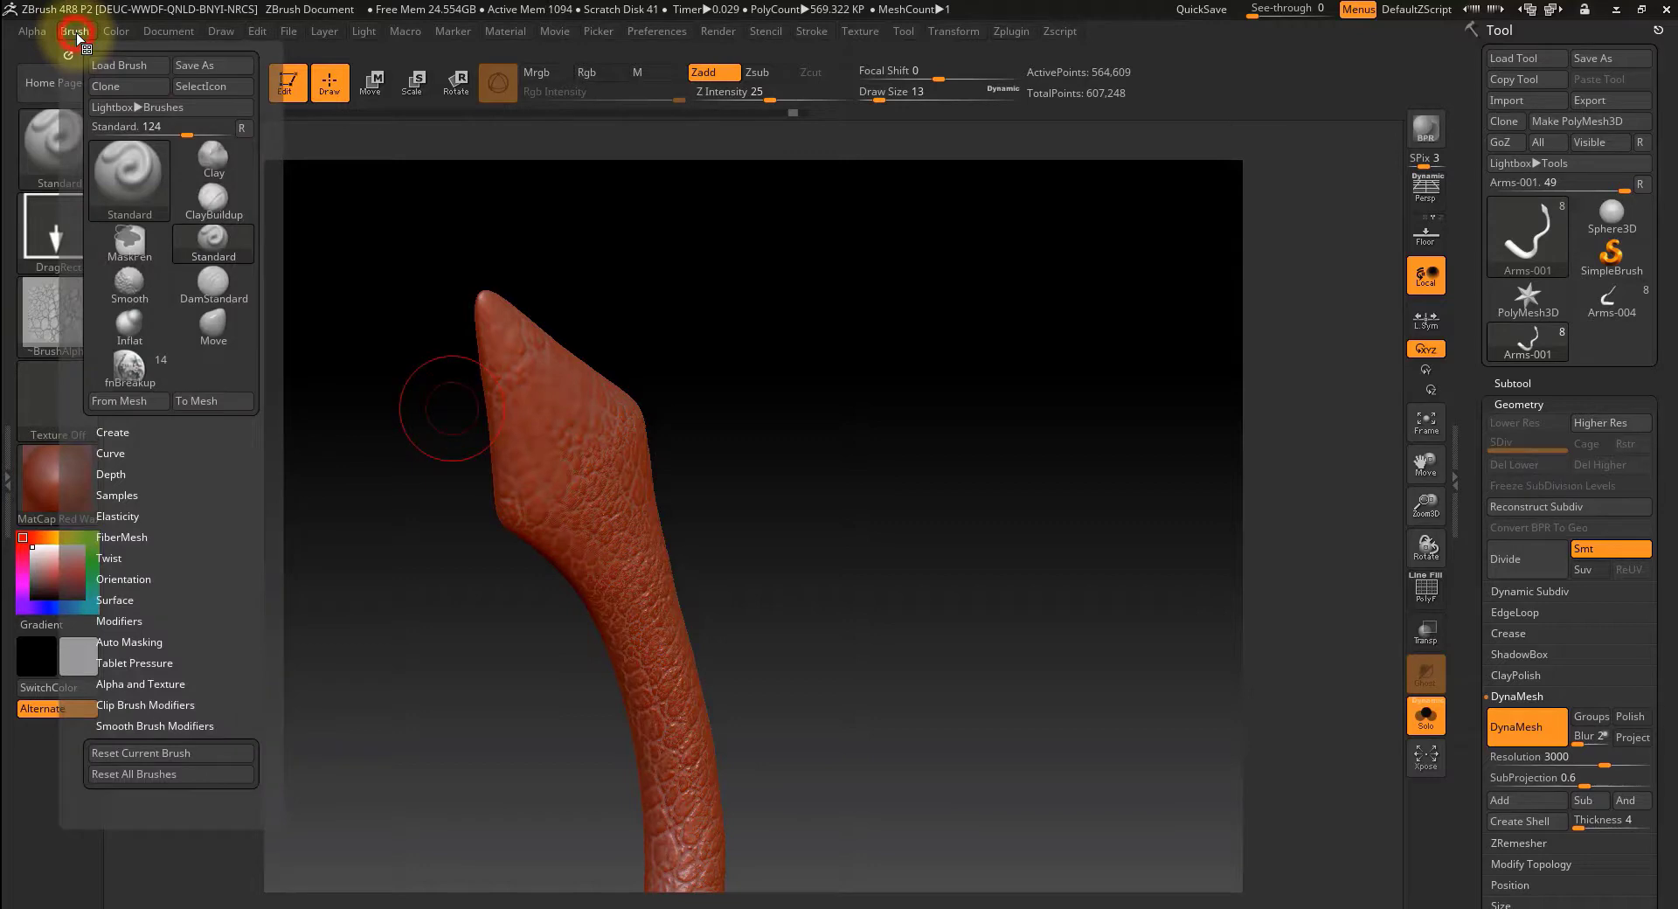
click(145, 642)
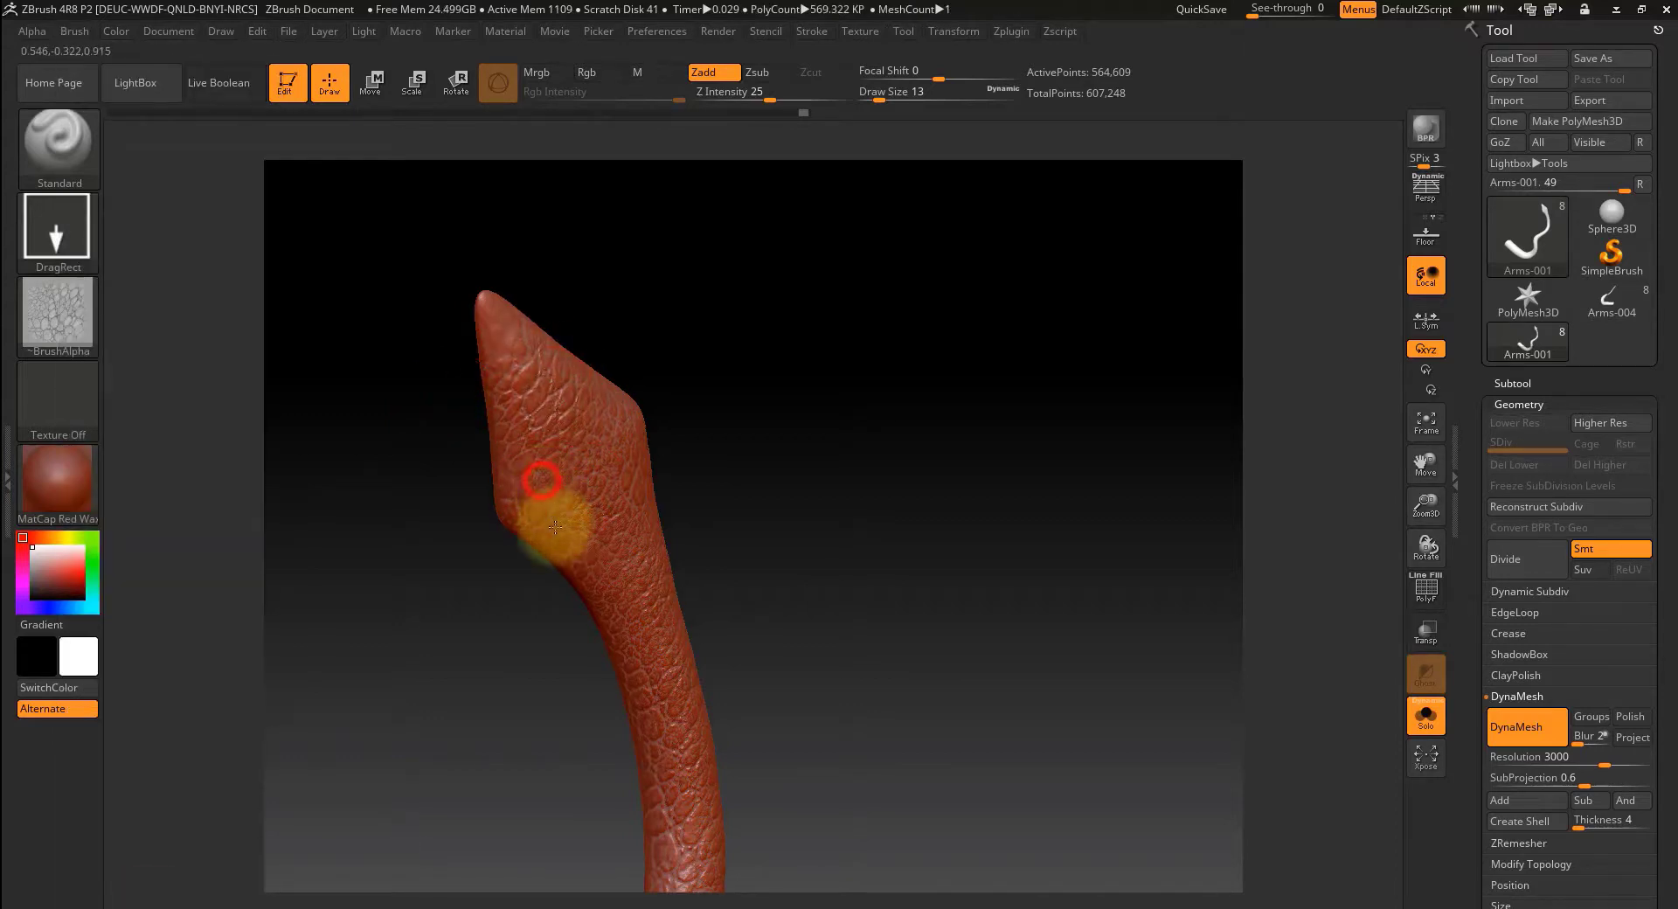
drag(768, 367, 700, 374)
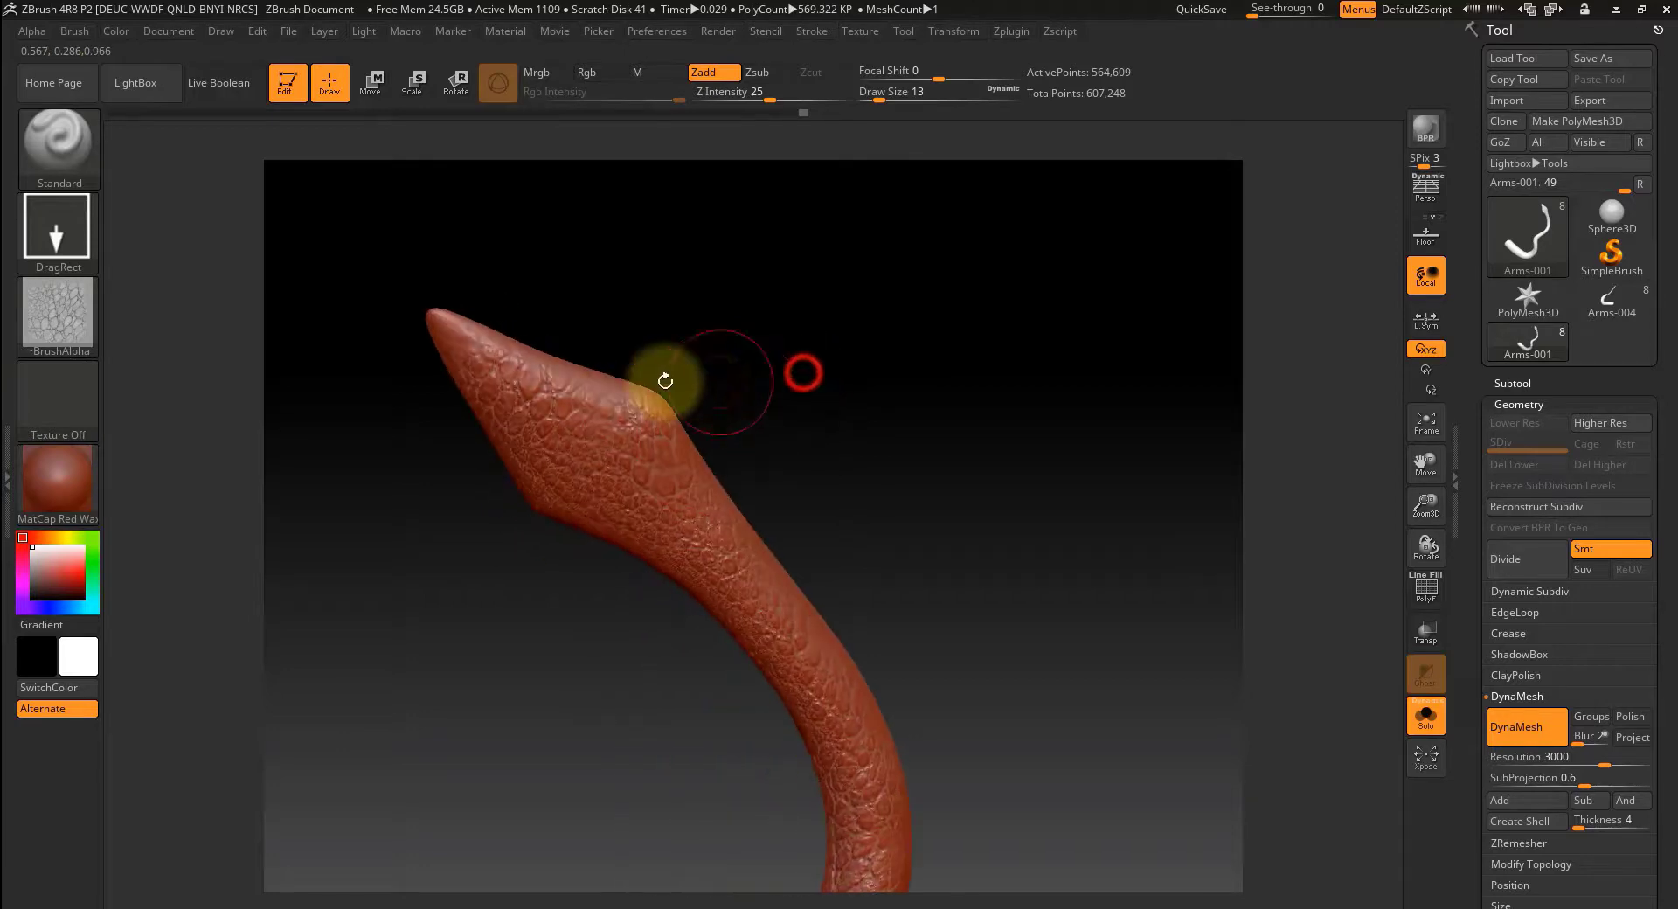
drag(809, 438, 836, 434)
alt+drag(877, 613, 661, 569)
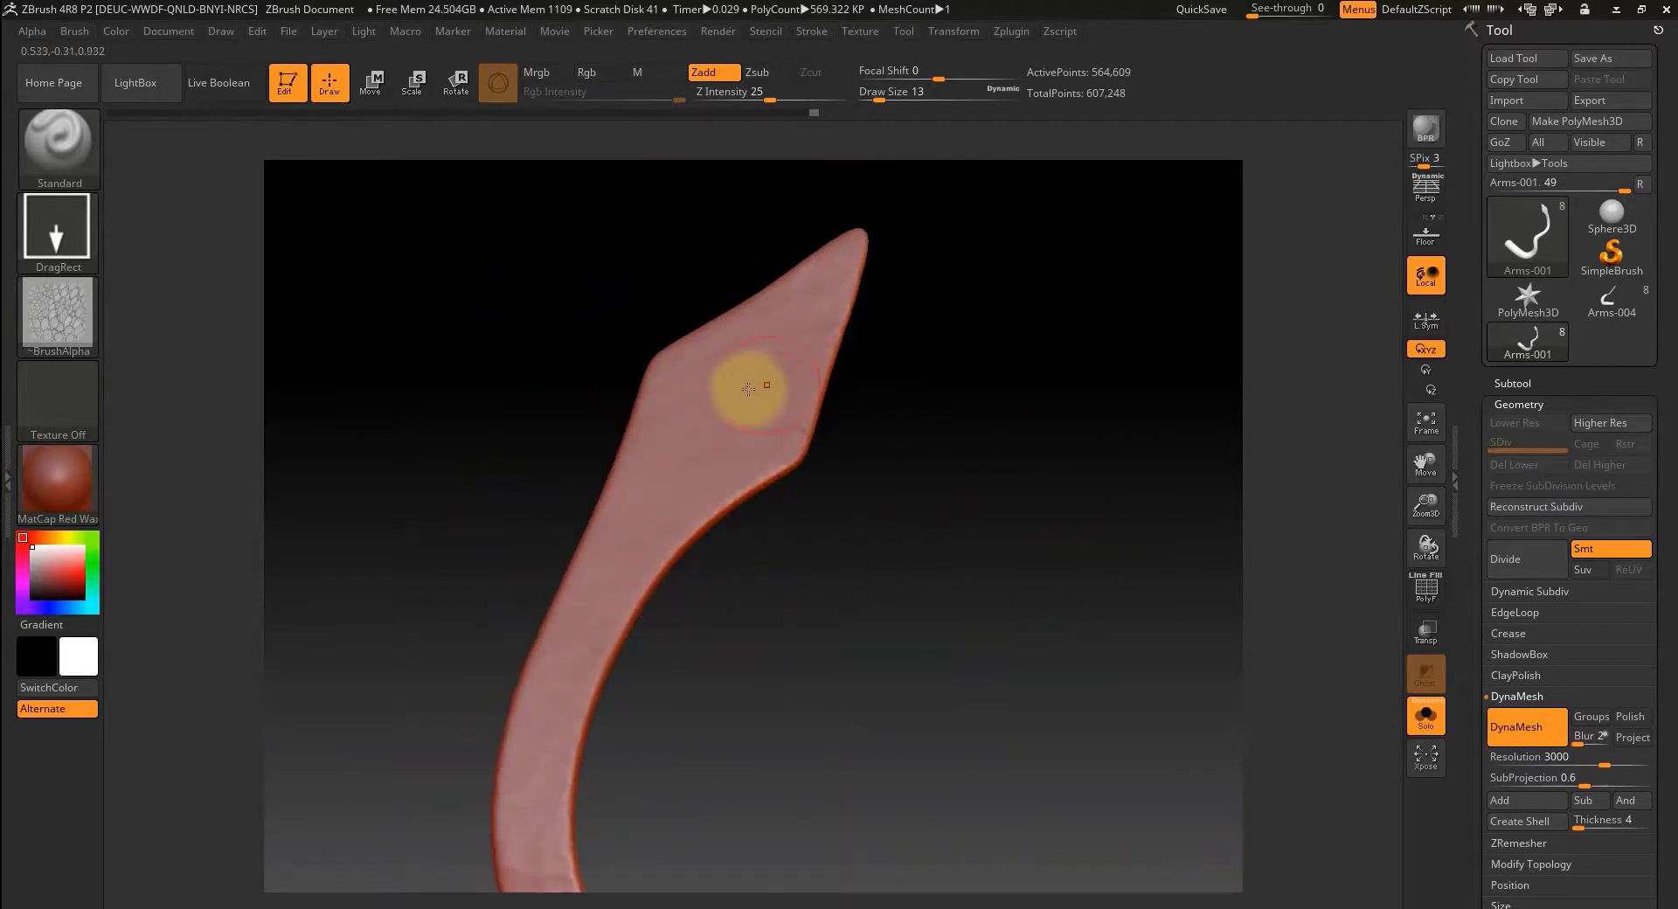
drag(845, 564, 863, 604)
- Switch back to the fnBreakup sculpting brush
click(154, 82)
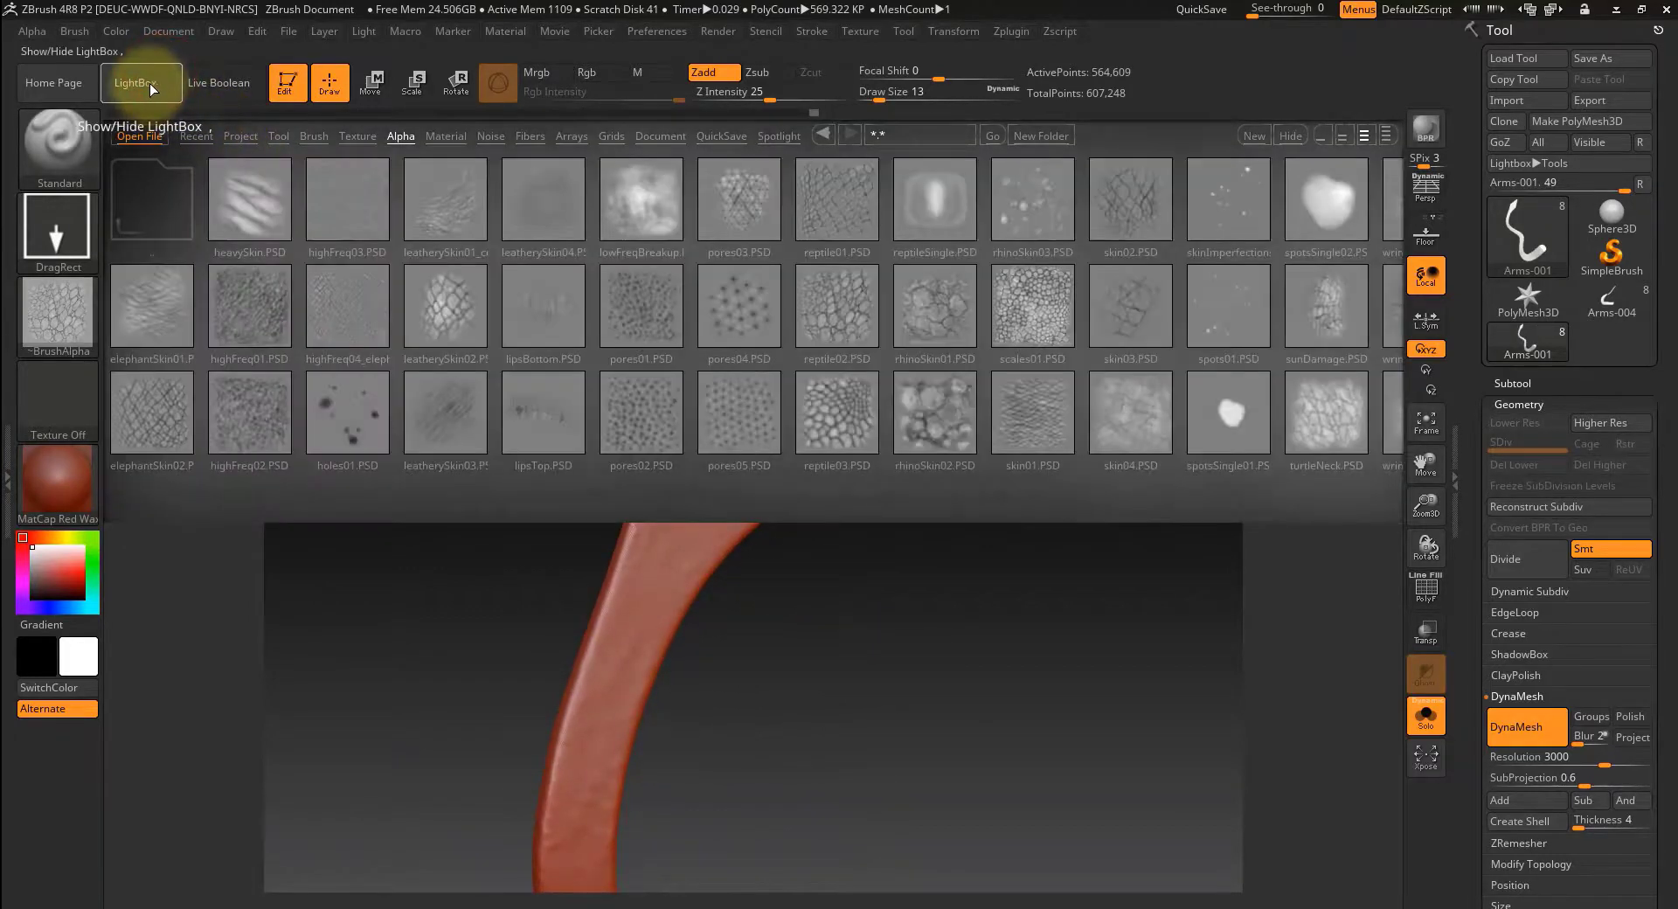
click(150, 82)
click(66, 149)
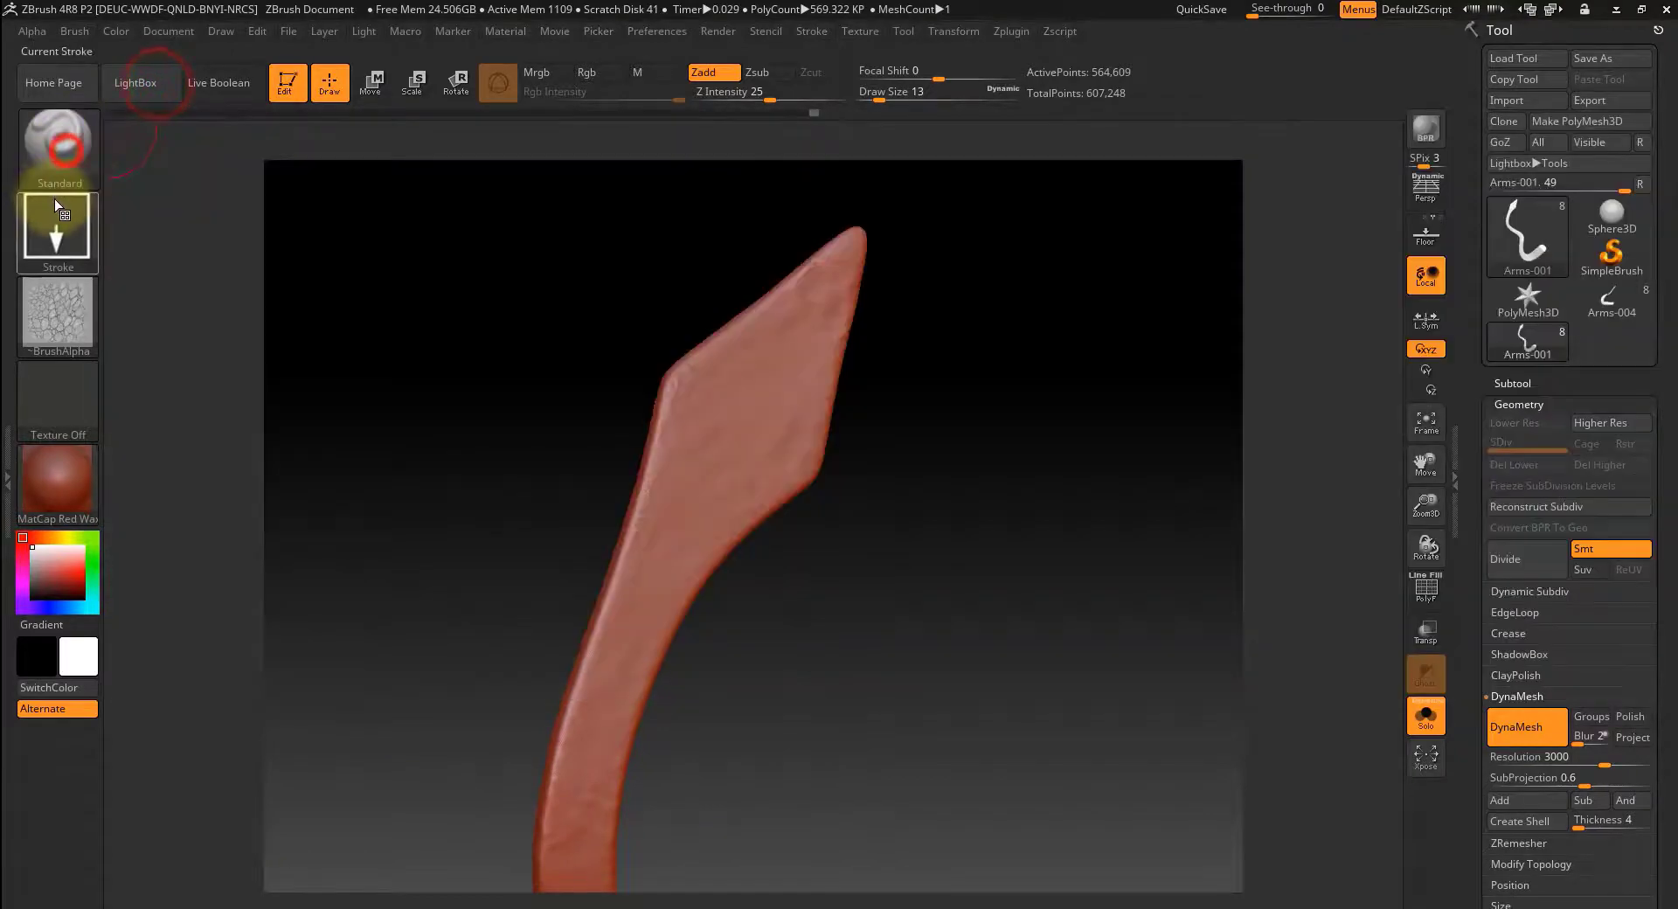
click(63, 159)
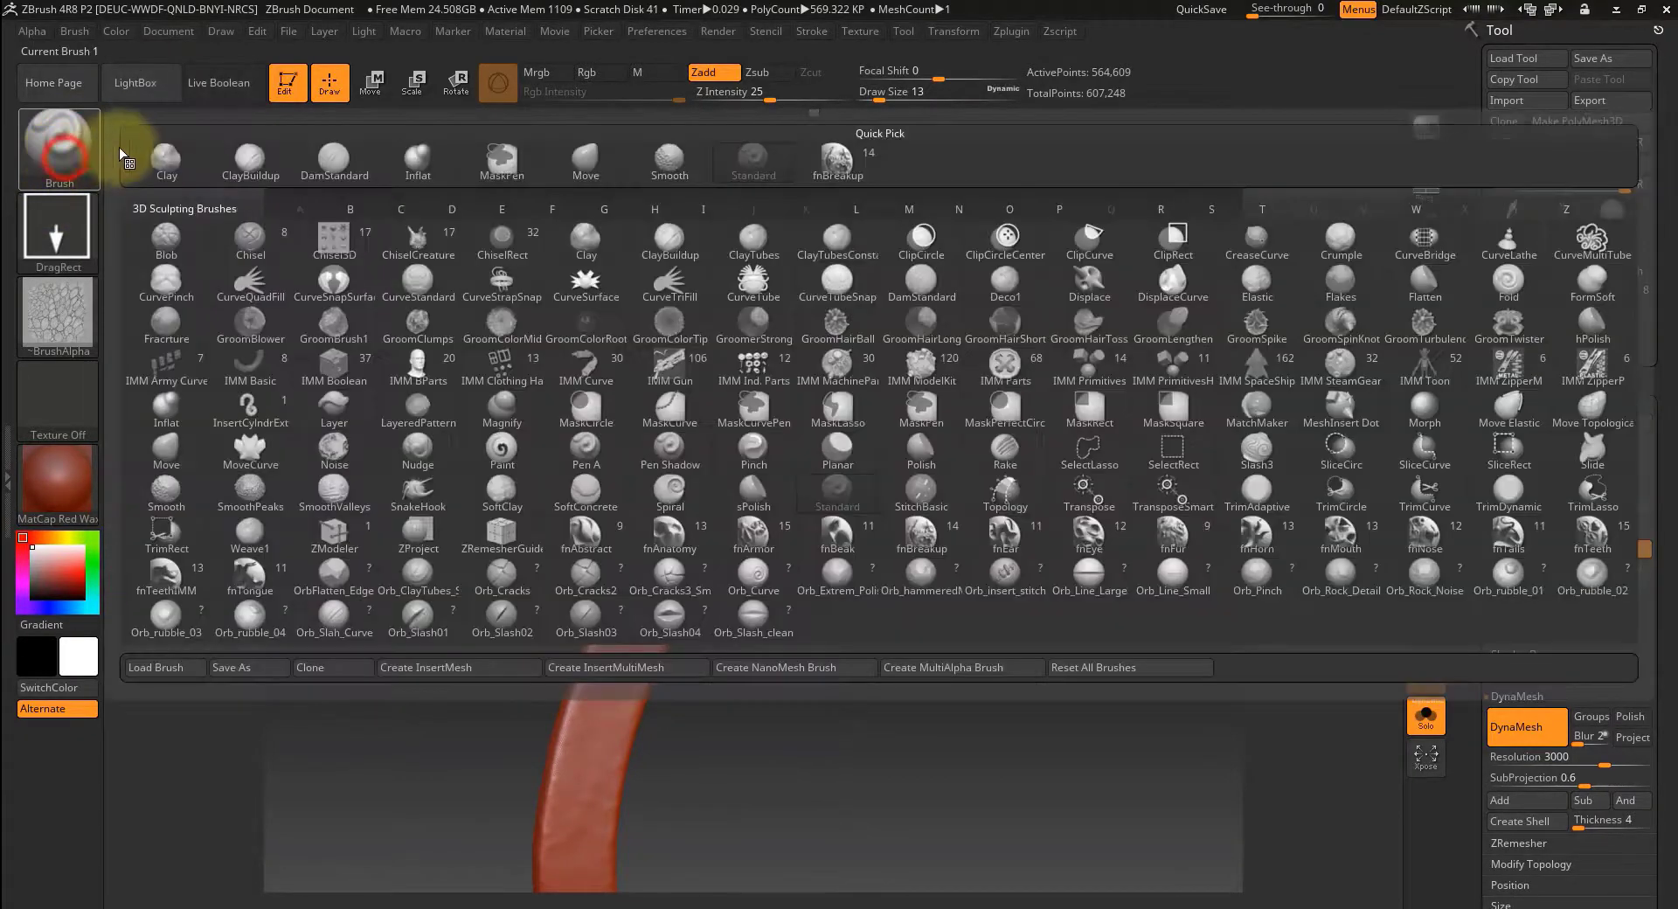
click(927, 535)
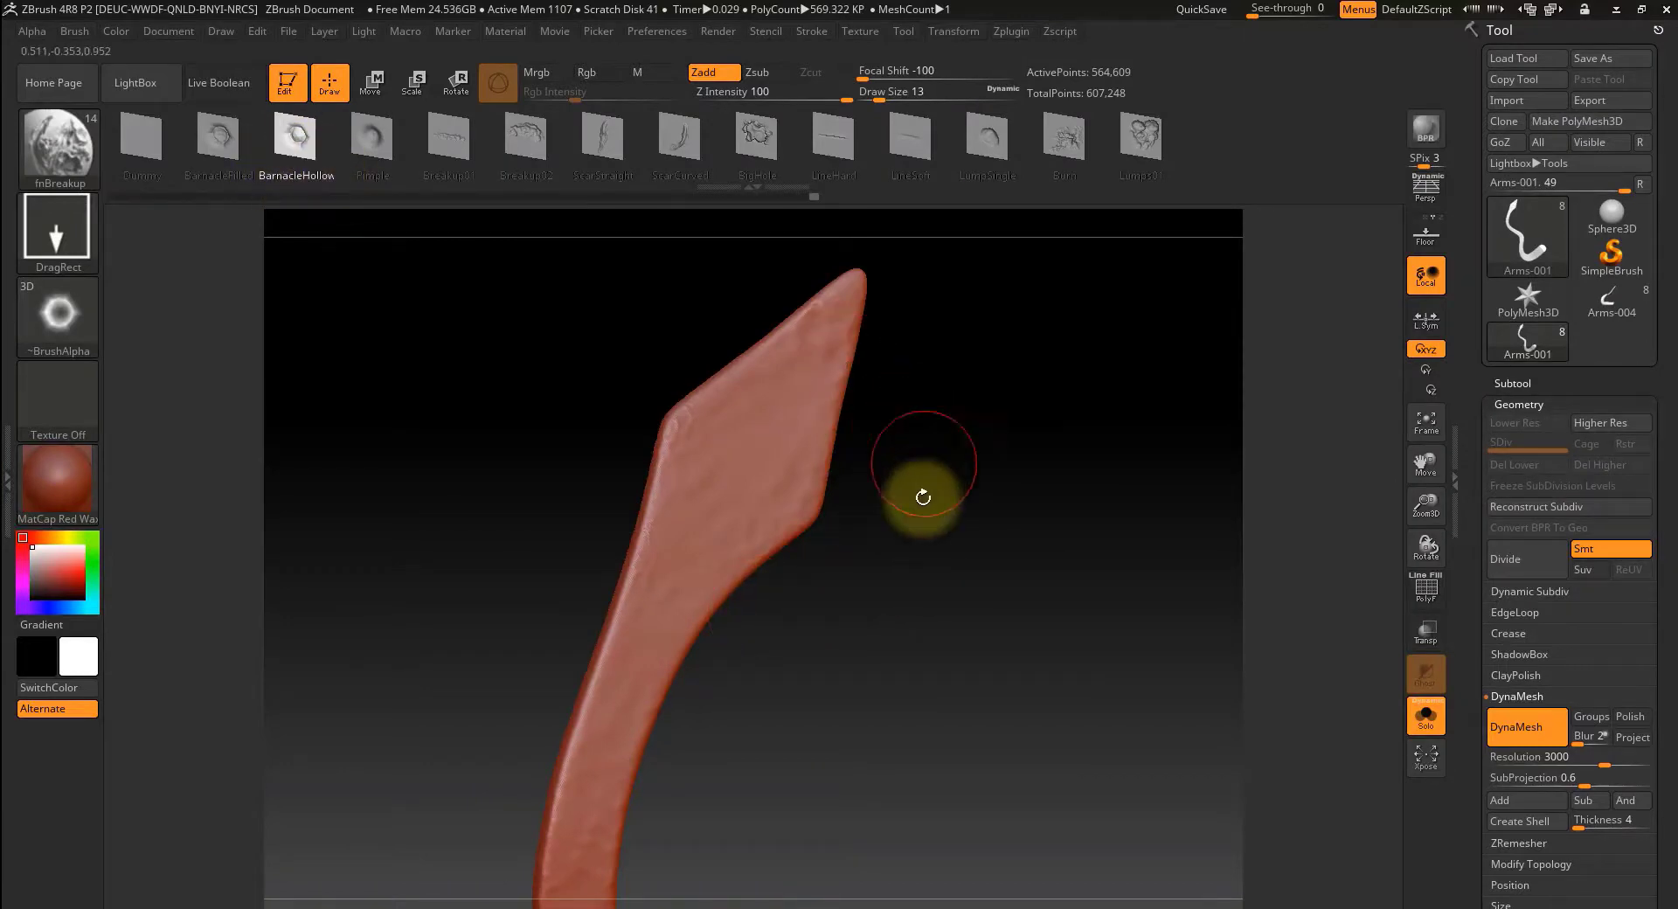
- Stamp two BarnacleHollow suckers side by side on the flat underside of the arm's thick section
alt+drag(876, 678, 1000, 563)
alt+drag(944, 722, 992, 601)
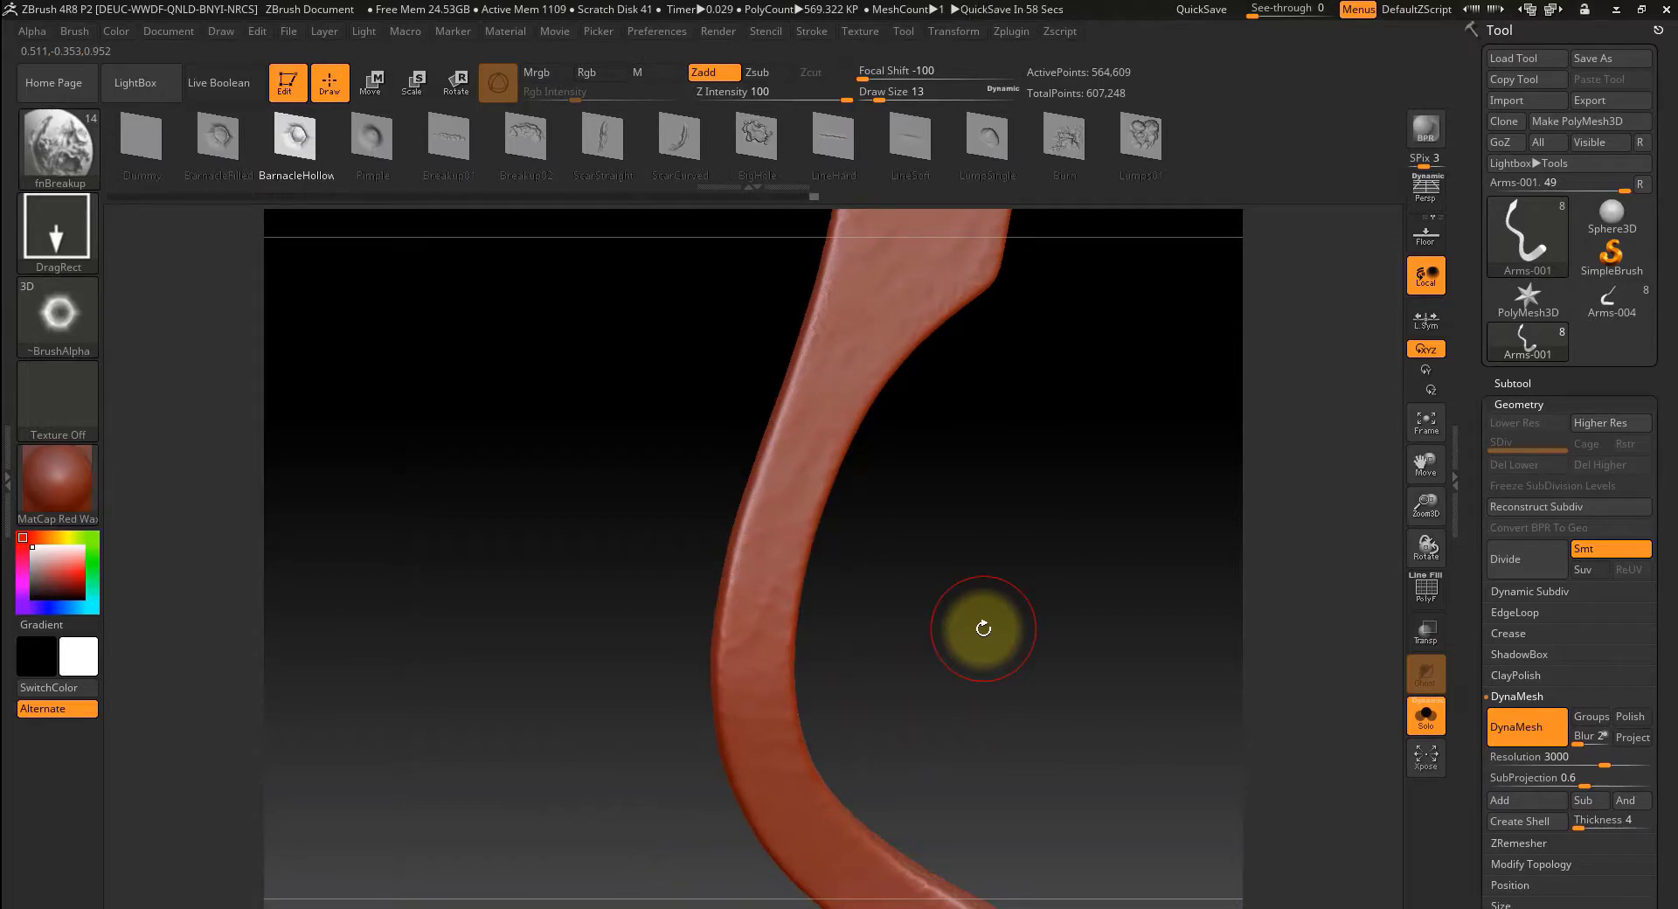
alt+drag(1030, 688, 960, 480)
mouse_move(1077, 640)
alt+mouse_down()
mouse_move(1023, 501)
mouse_move(1056, 498)
mouse_move(1008, 487)
mouse_move(988, 558)
mouse_move(1103, 585)
mouse_move(1004, 588)
mouse_move(1030, 580)
mouse_move(932, 558)
mouse_move(1044, 612)
alt+mouse_up()
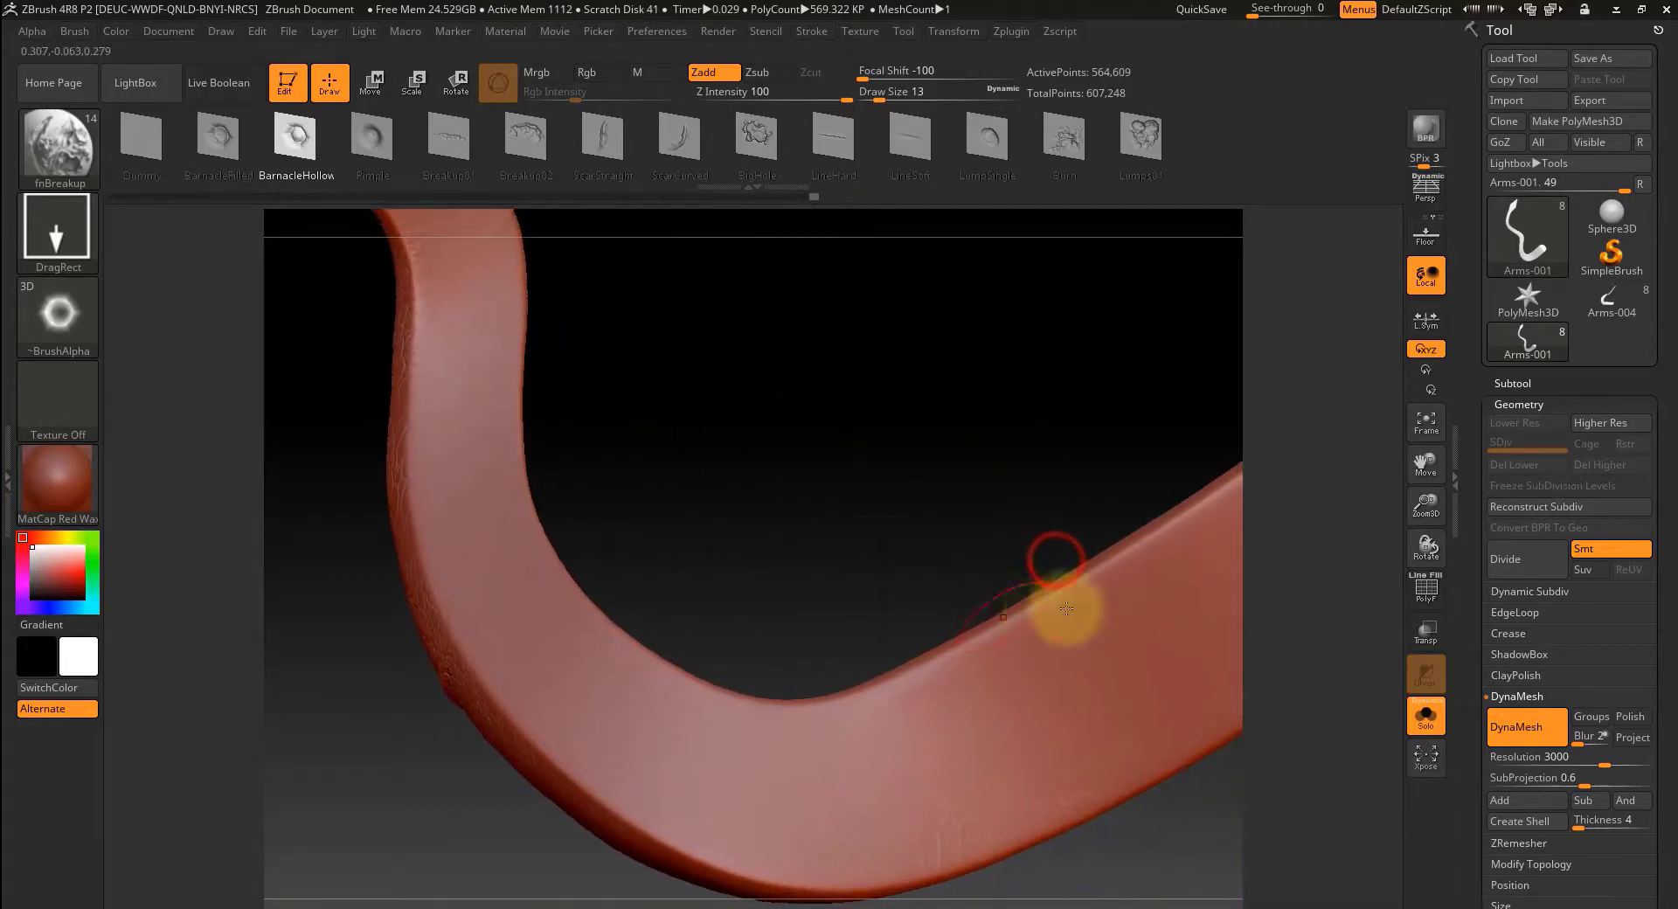
drag(1147, 835, 940, 722)
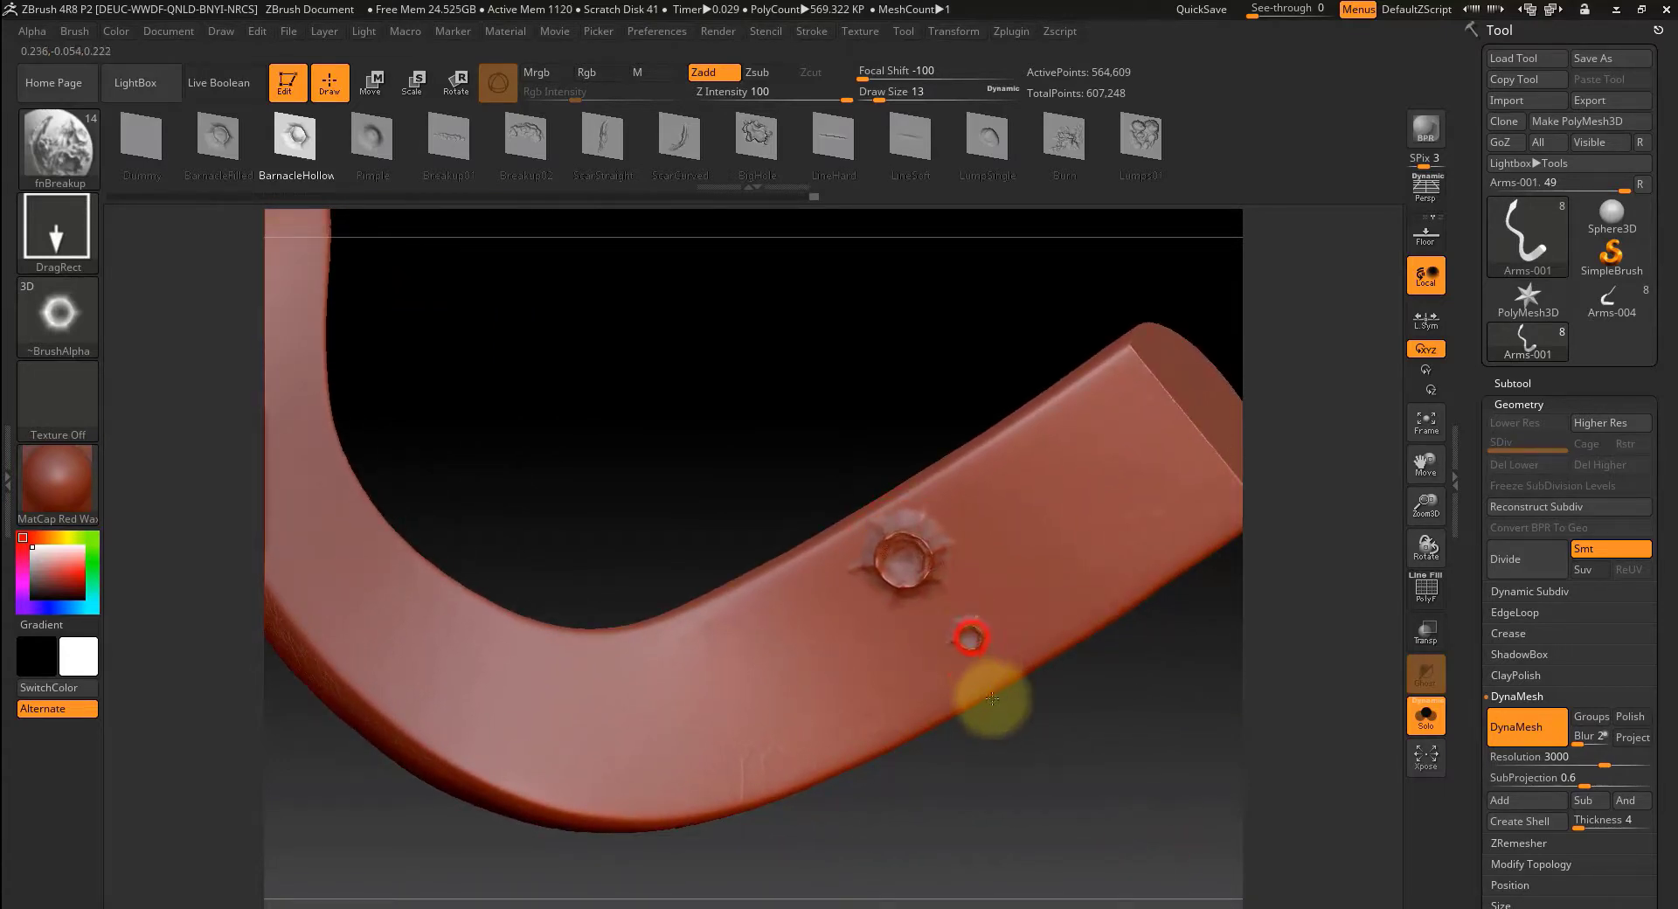
drag(991, 694, 998, 732)
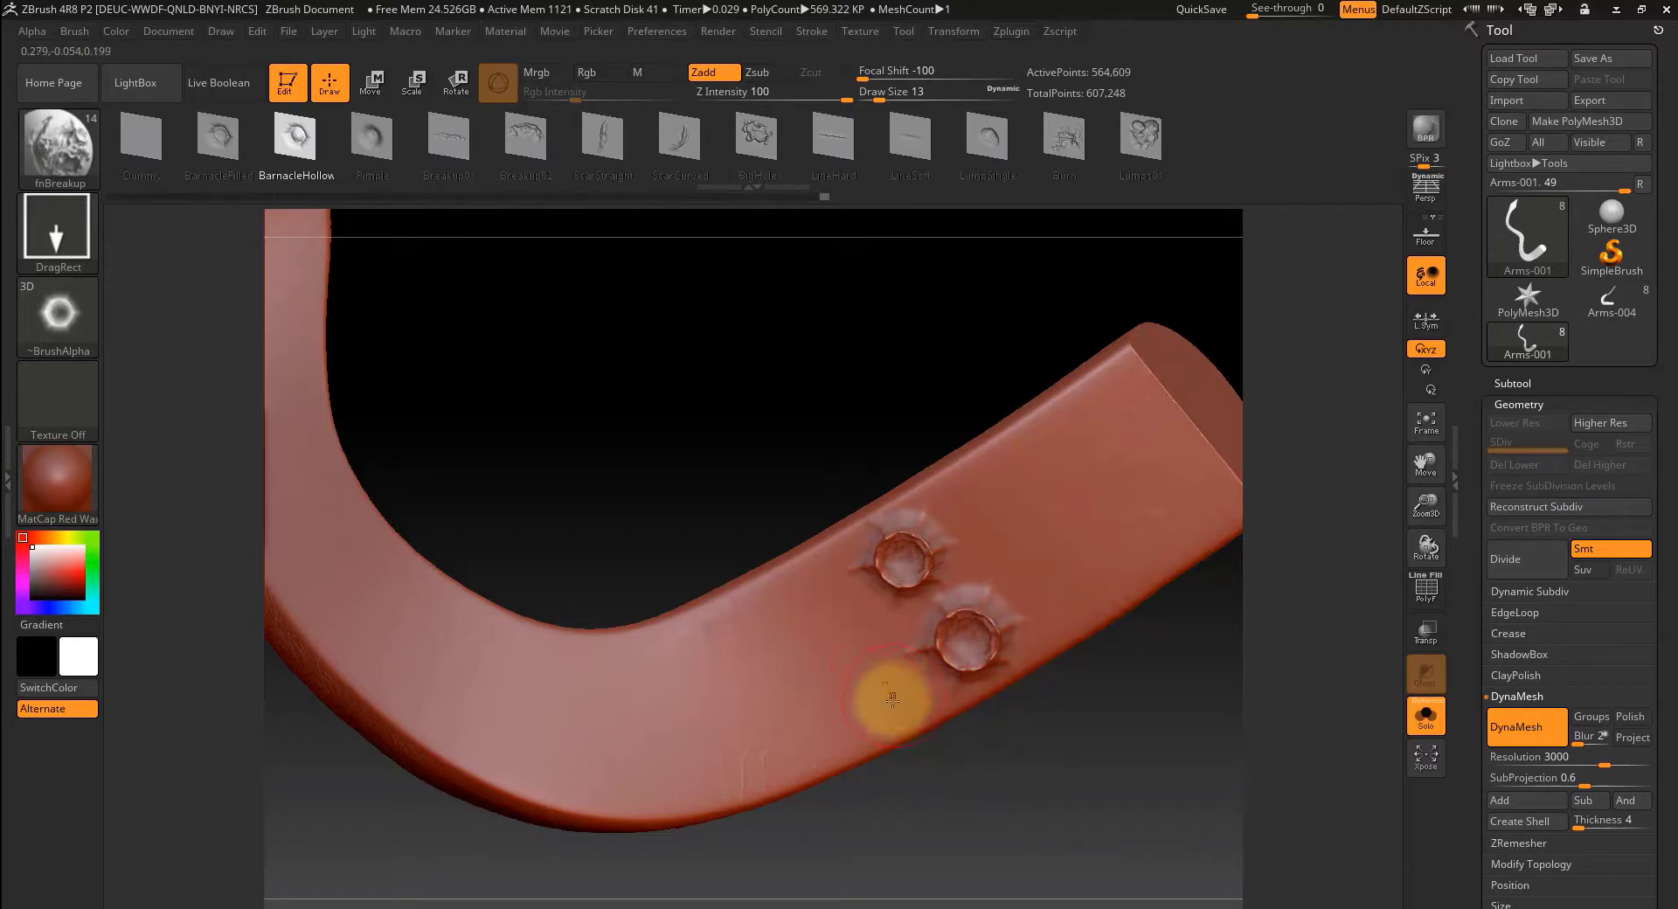
- Stamp two rows of BarnacleHollow suckers along the flat underside, from the thick section into the first bend
drag(875, 742, 881, 789)
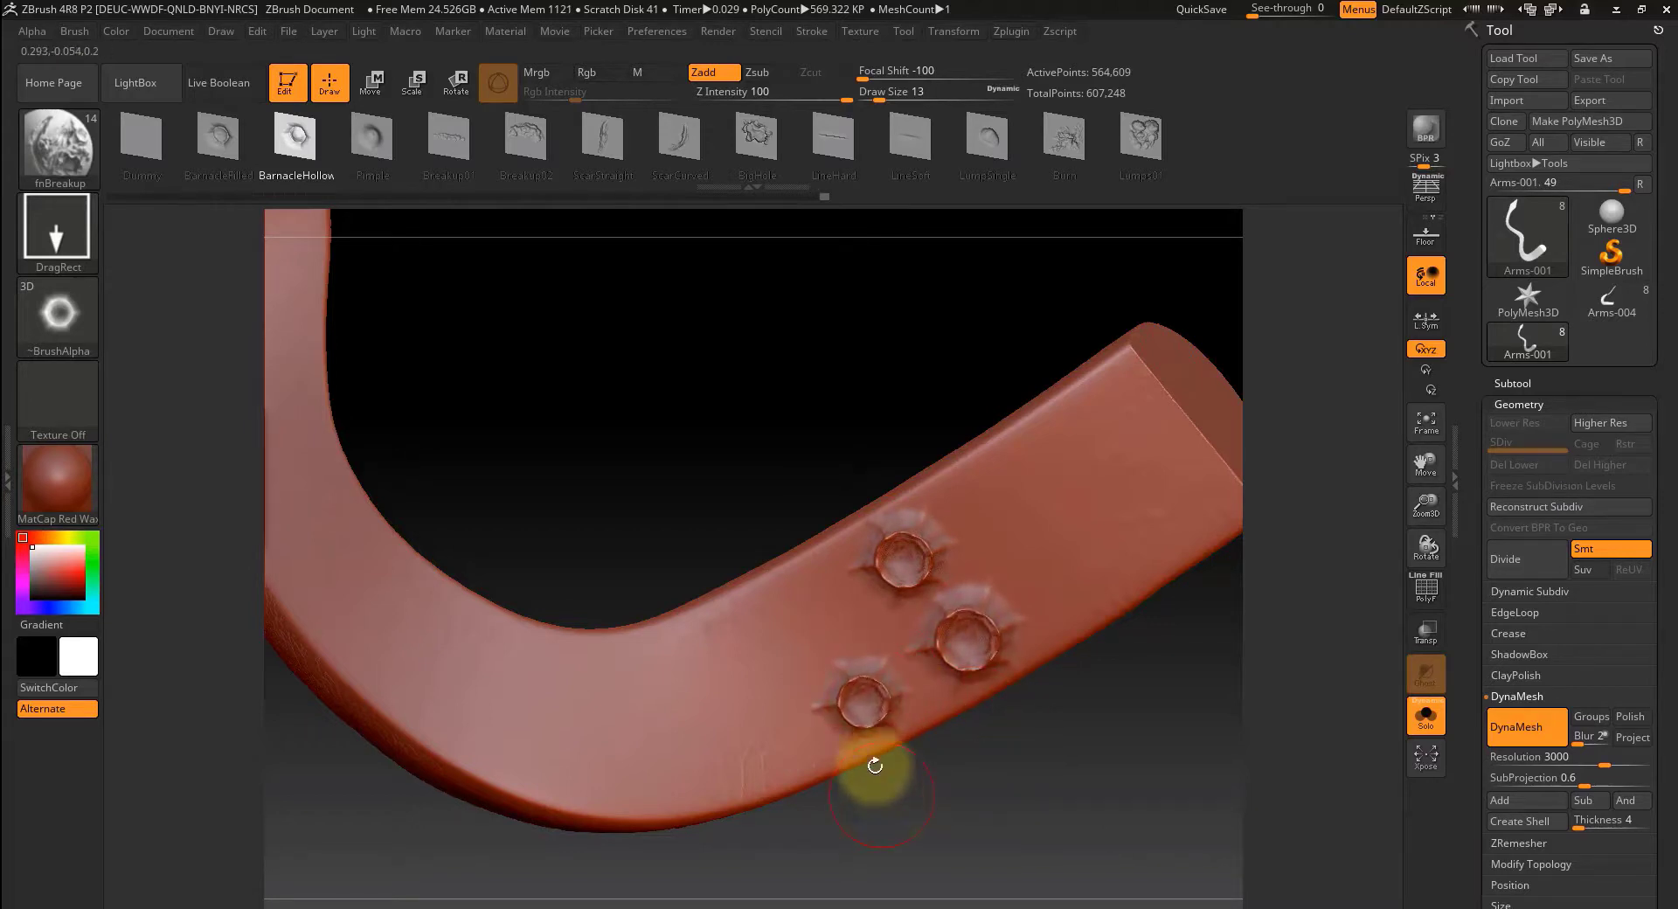
drag(831, 685, 837, 714)
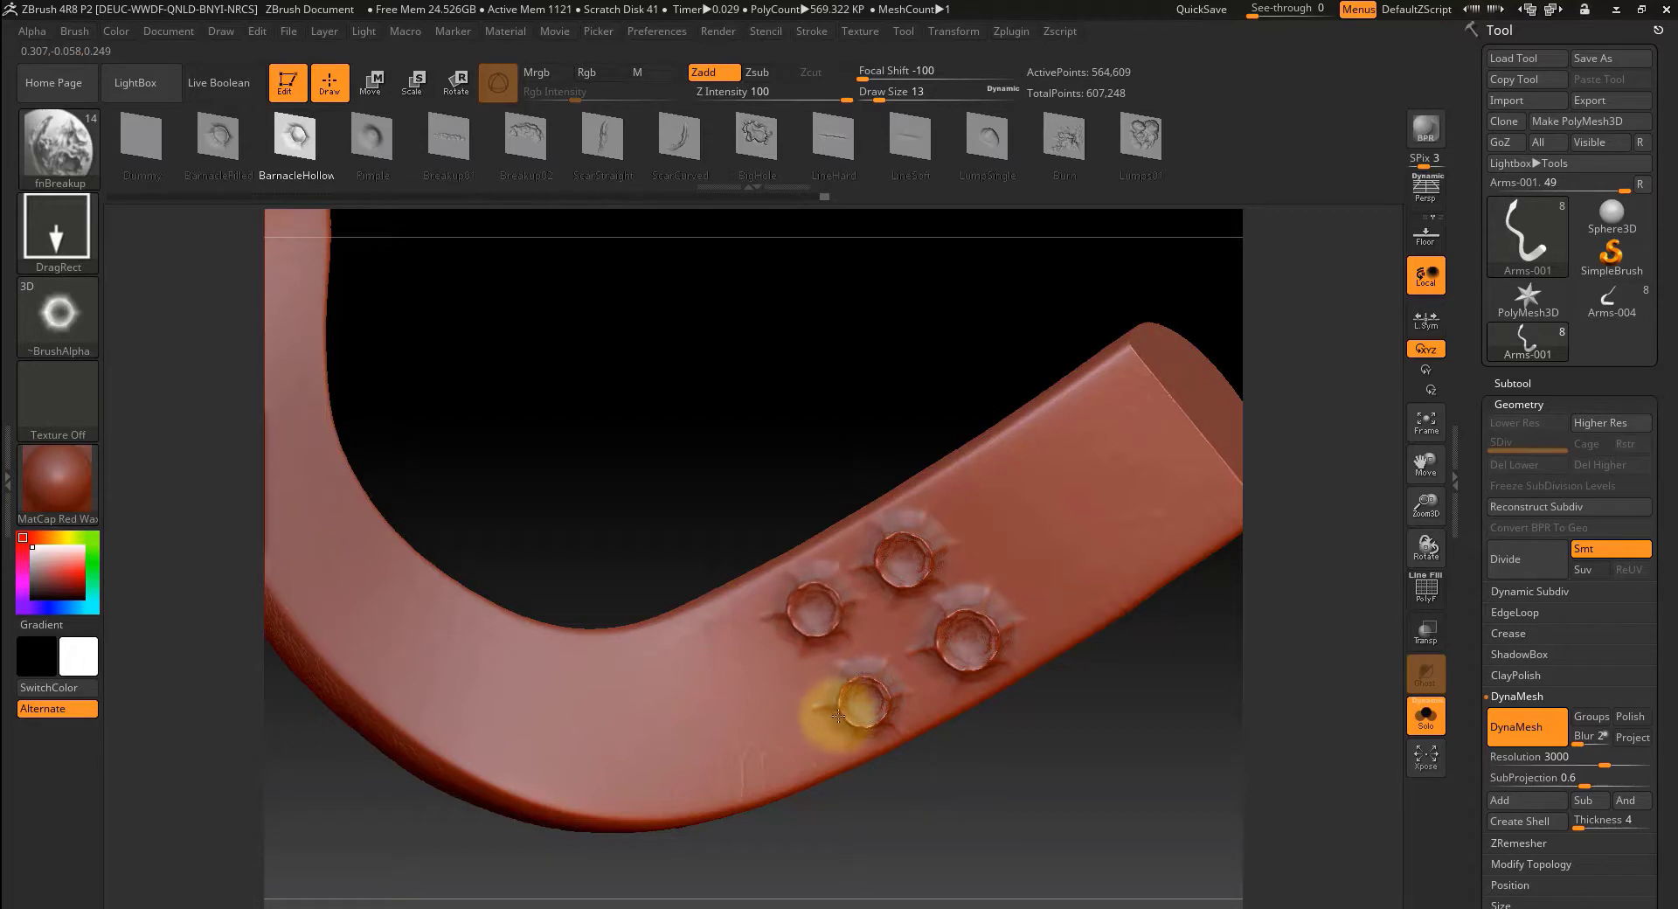
drag(762, 758, 775, 823)
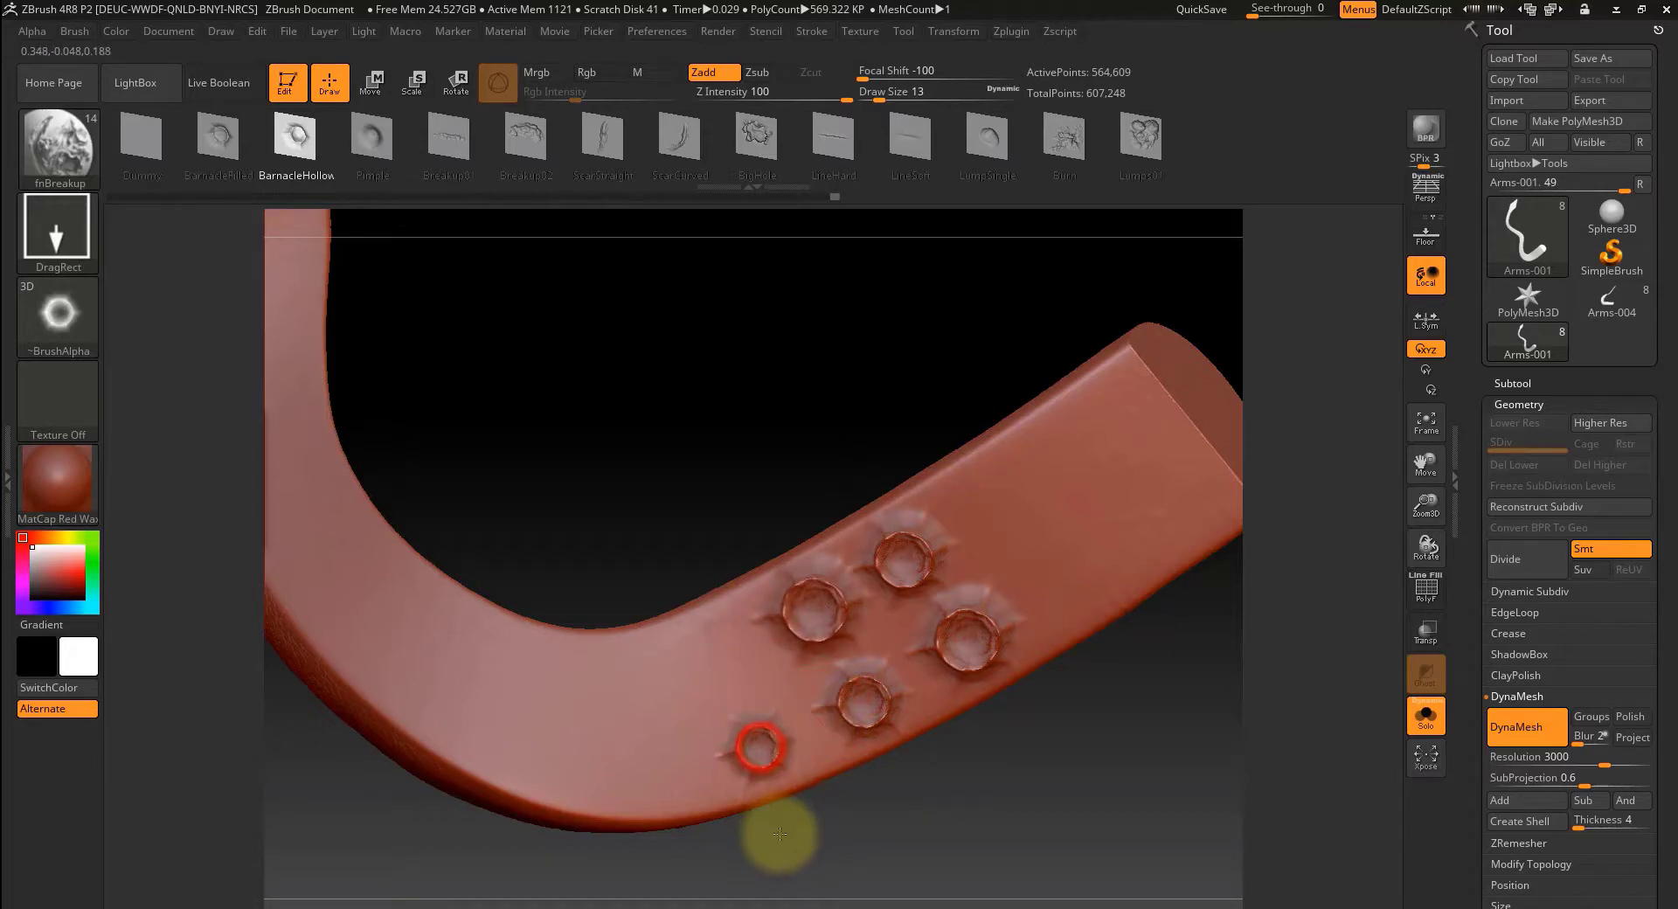
drag(733, 705, 741, 741)
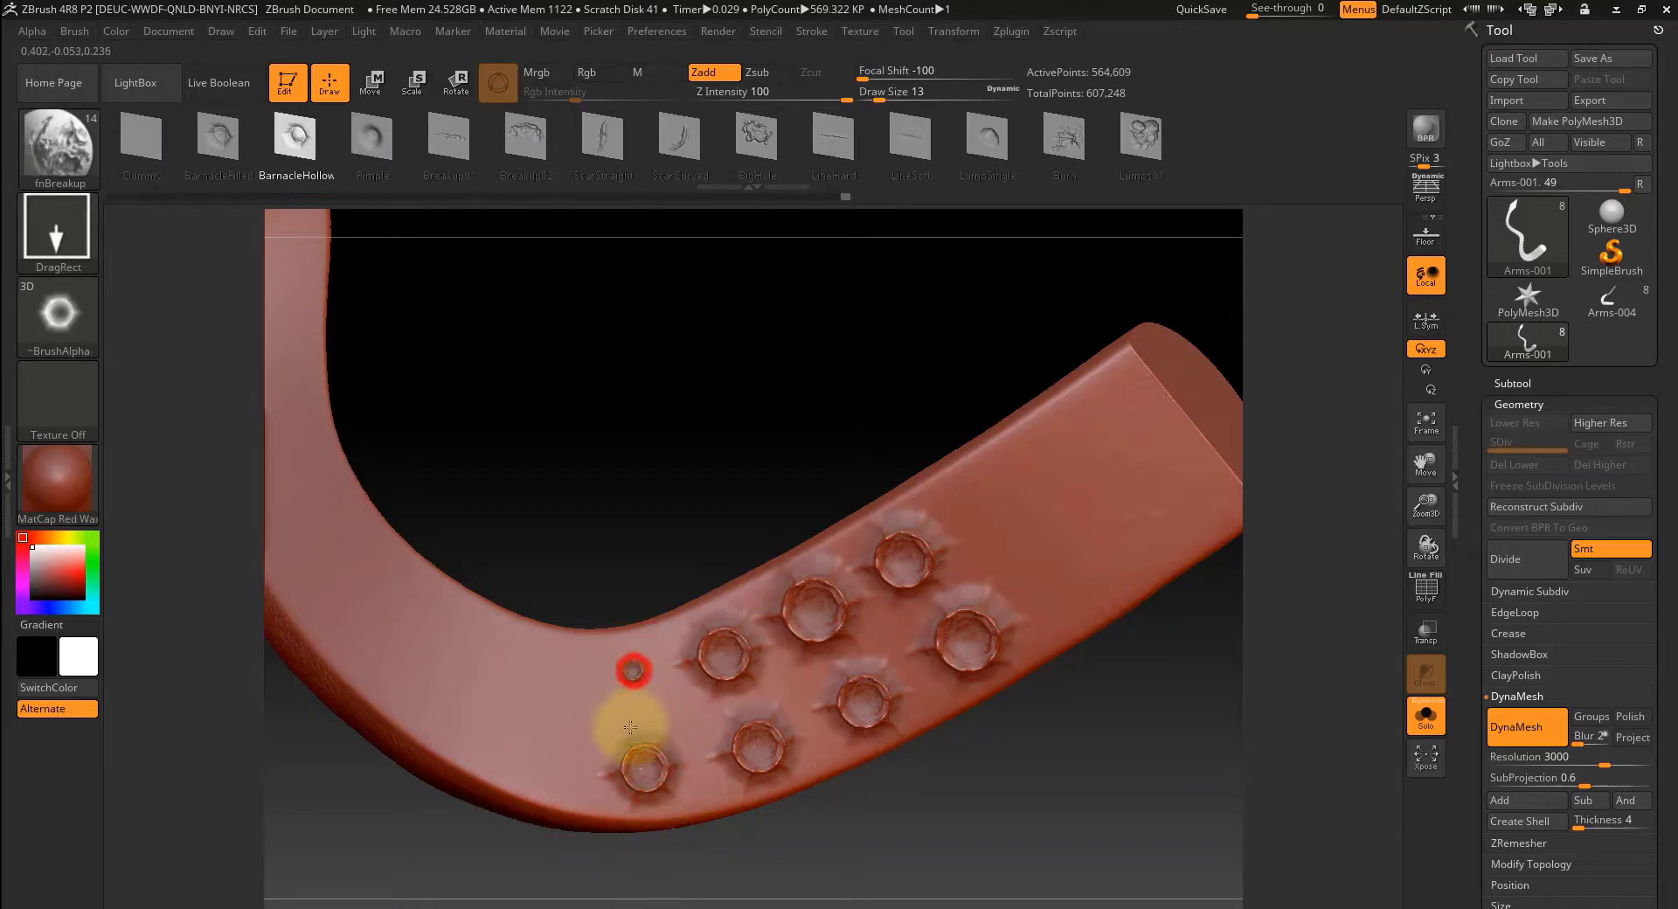
mouse_move(964, 797)
mouse_down()
mouse_move(899, 805)
mouse_move(888, 857)
mouse_move(970, 880)
mouse_move(981, 857)
mouse_move(936, 805)
mouse_move(1109, 714)
mouse_move(1078, 760)
mouse_move(1049, 752)
mouse_up()
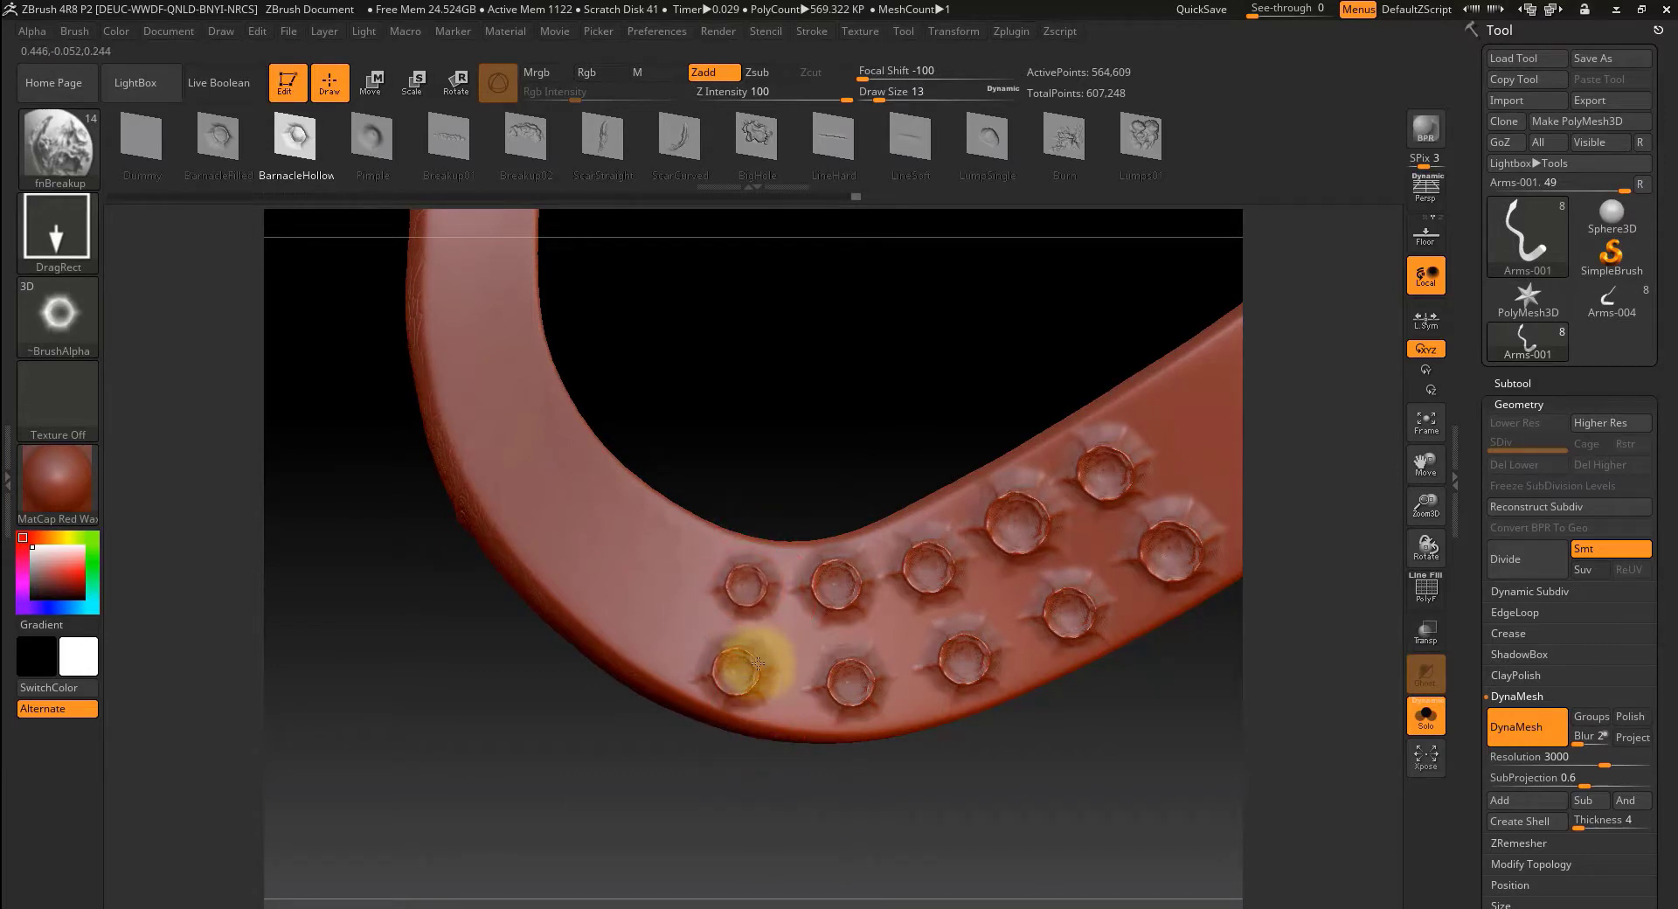
drag(762, 672, 766, 694)
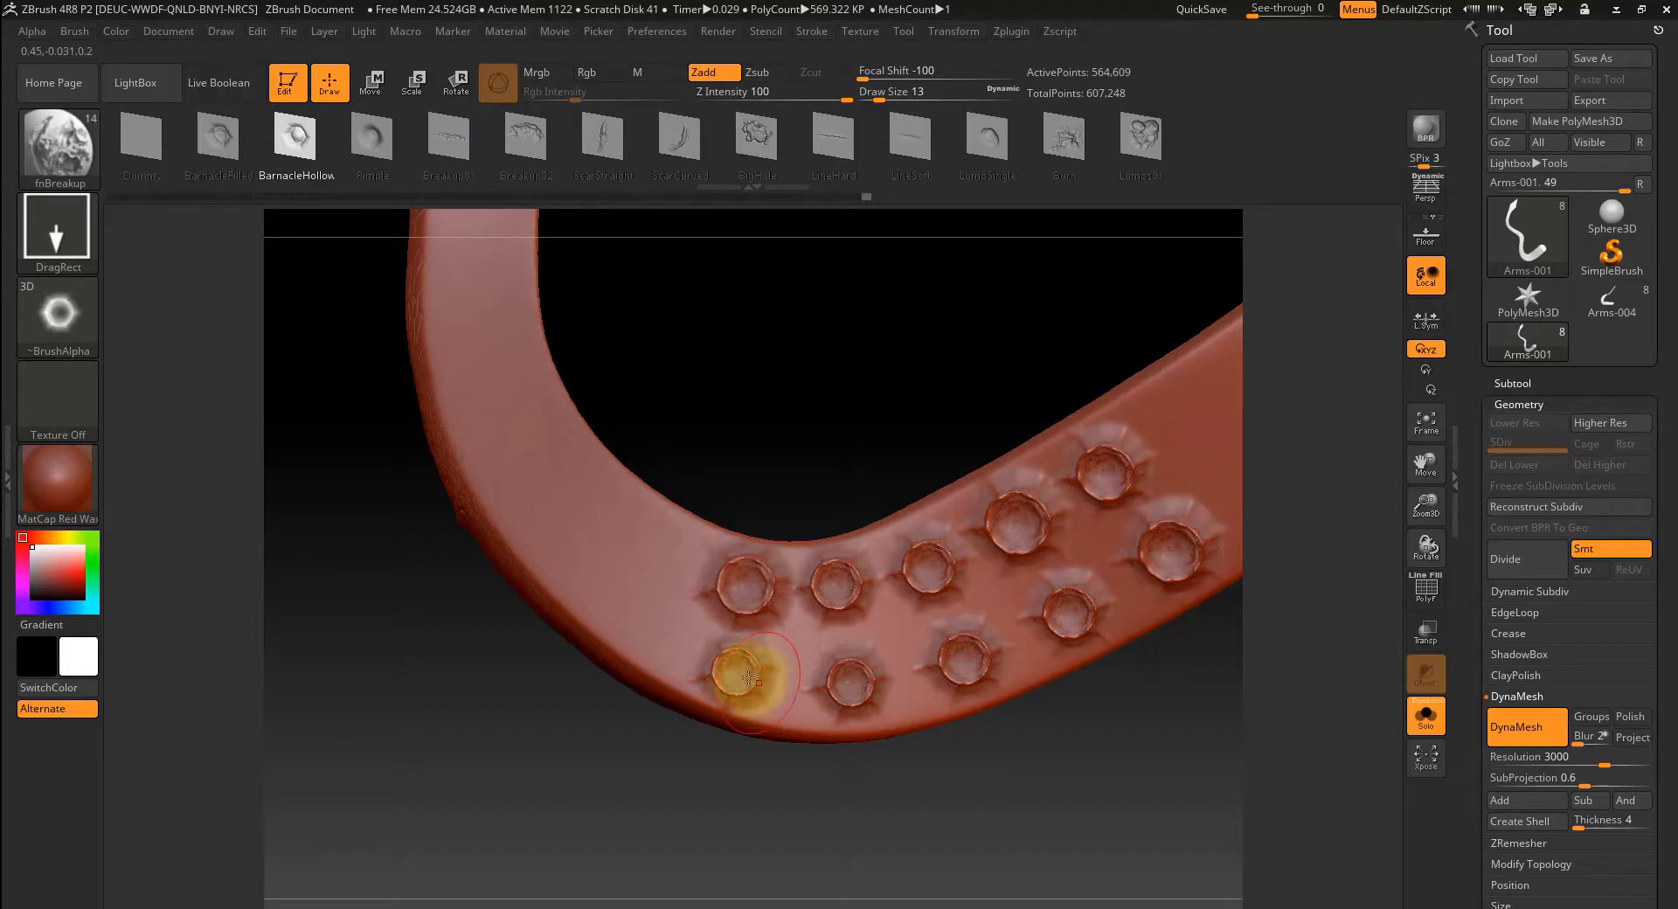
drag(647, 617, 635, 675)
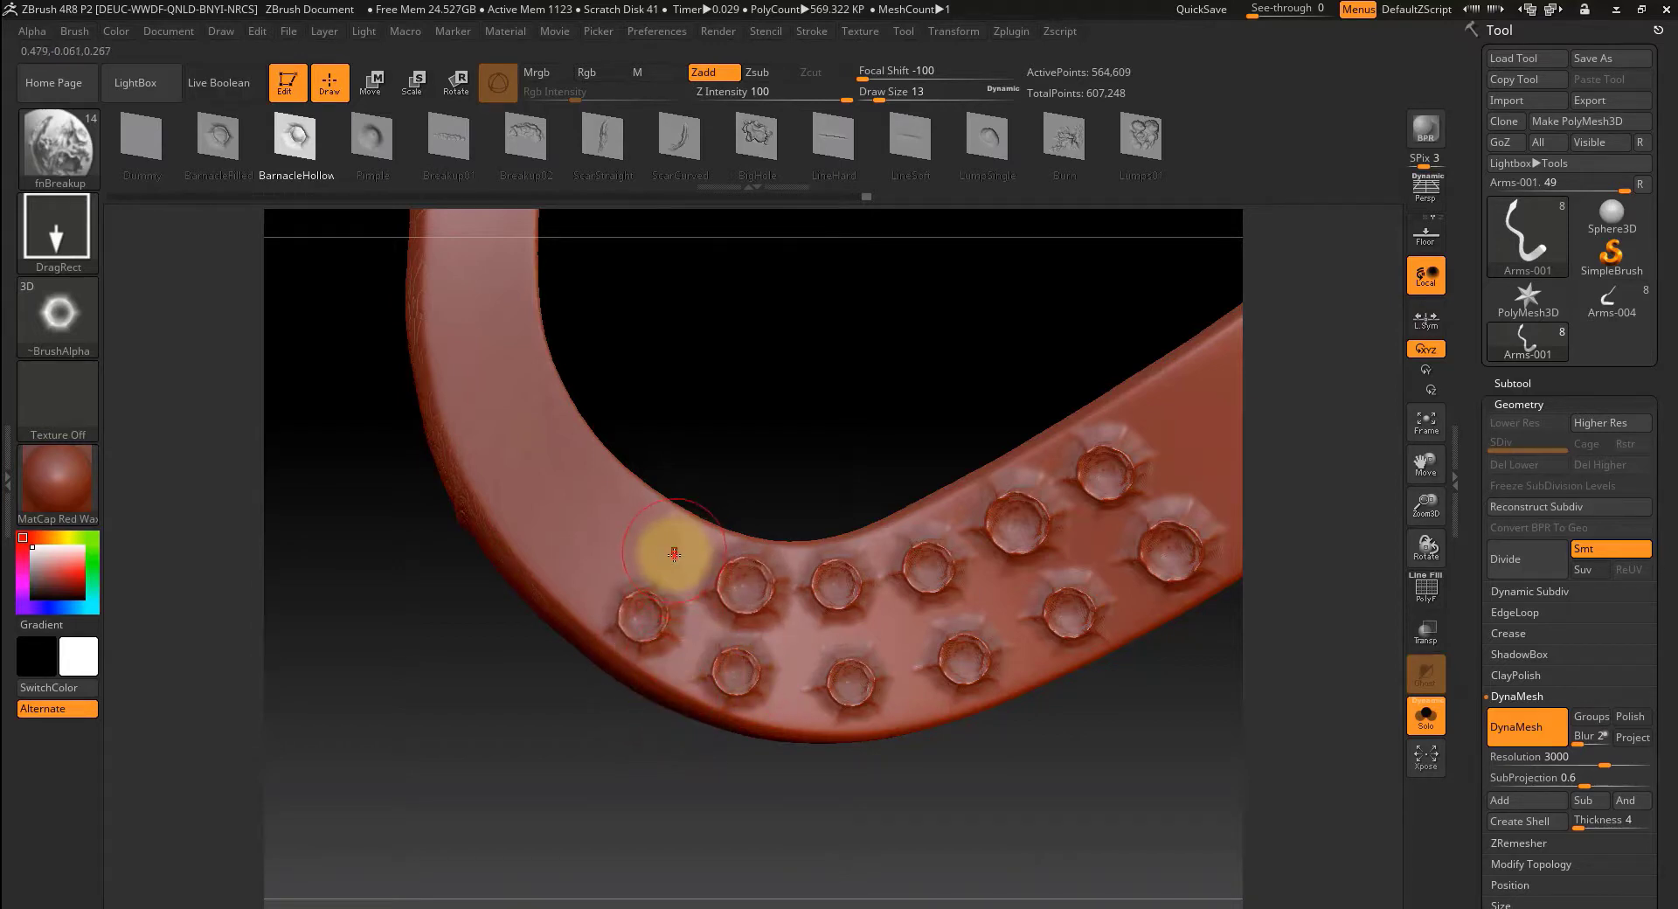
- Continue the sucker rows up the inside of the first bend, undoing and restamping the sucker near the outer edge
alt+drag(616, 765, 846, 829)
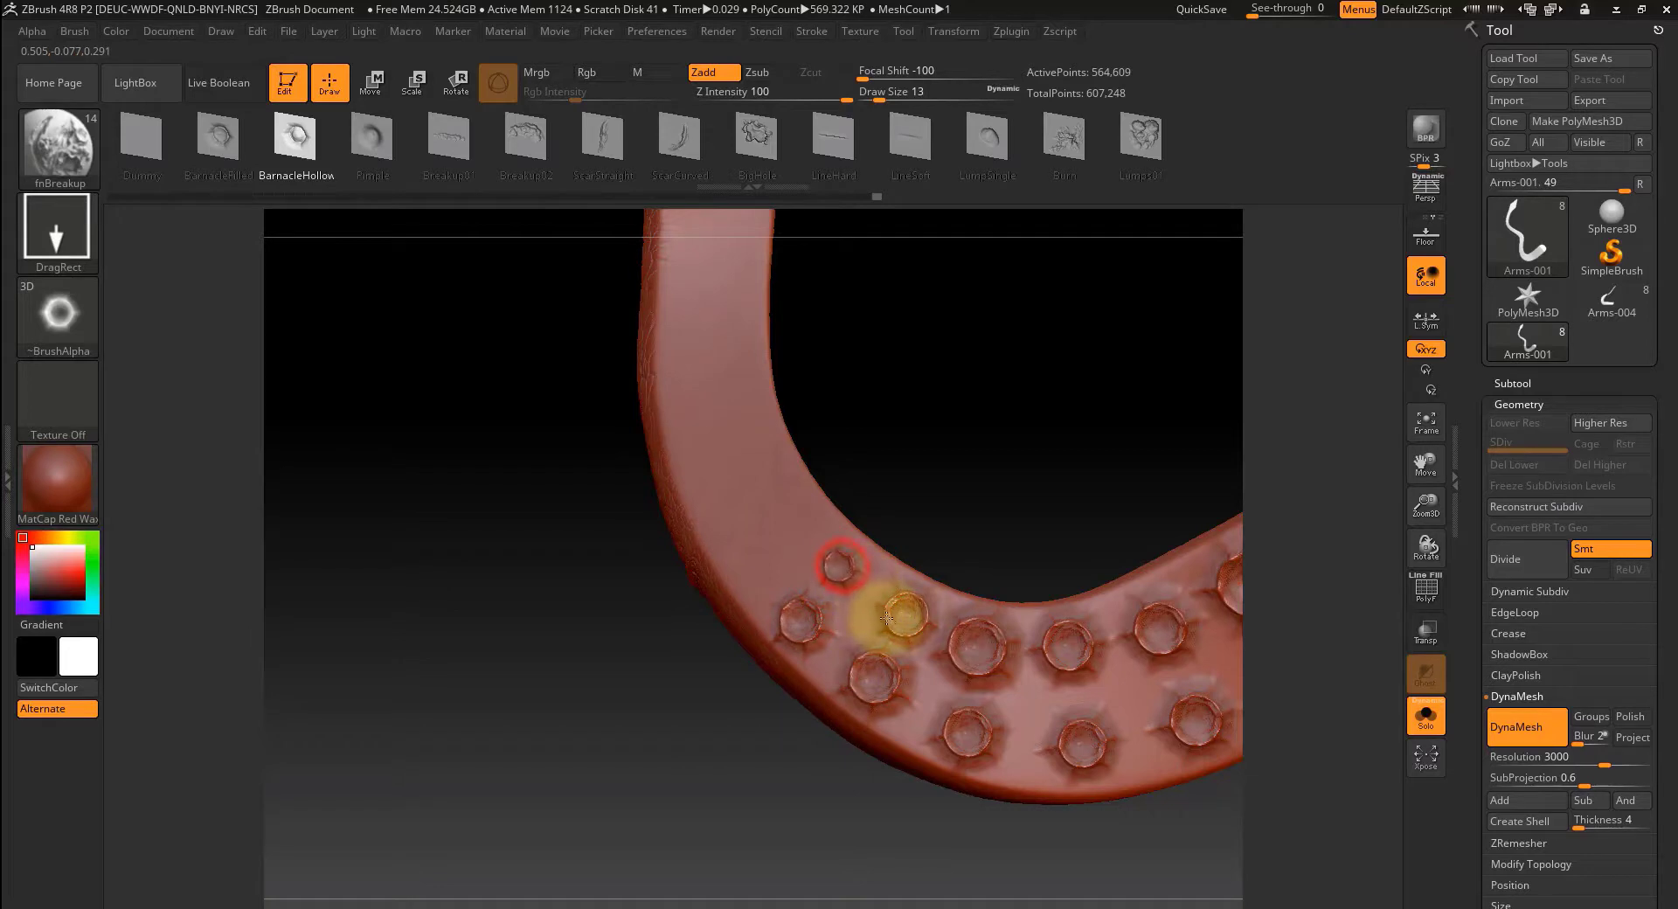
alt+drag(995, 474, 1014, 568)
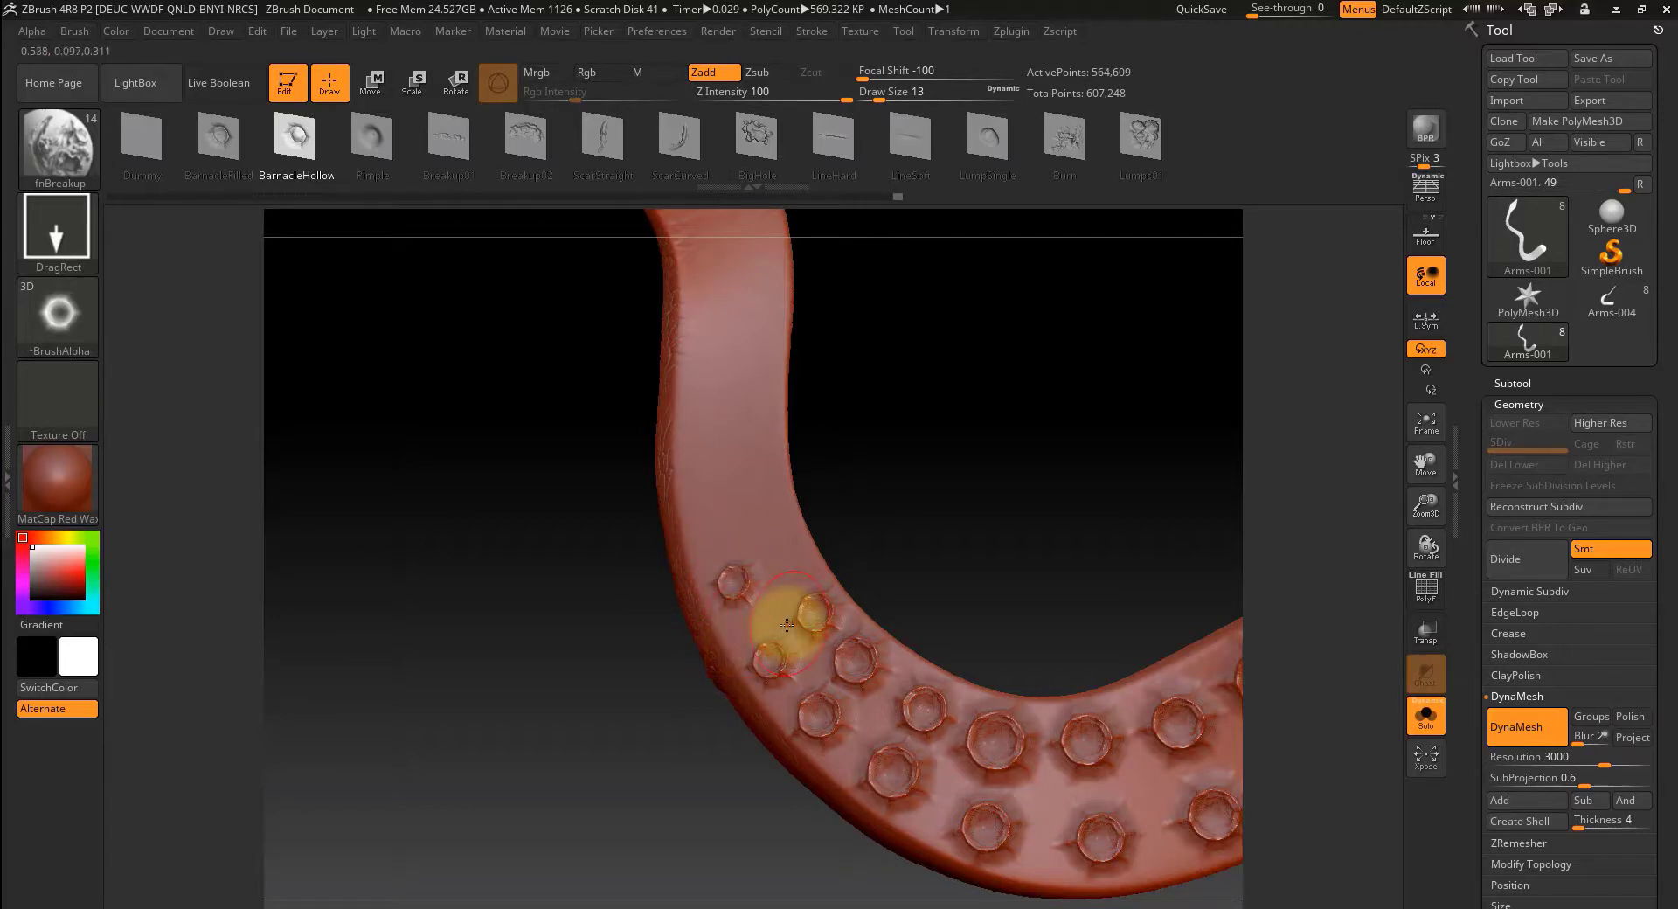
key(ctrl+z)
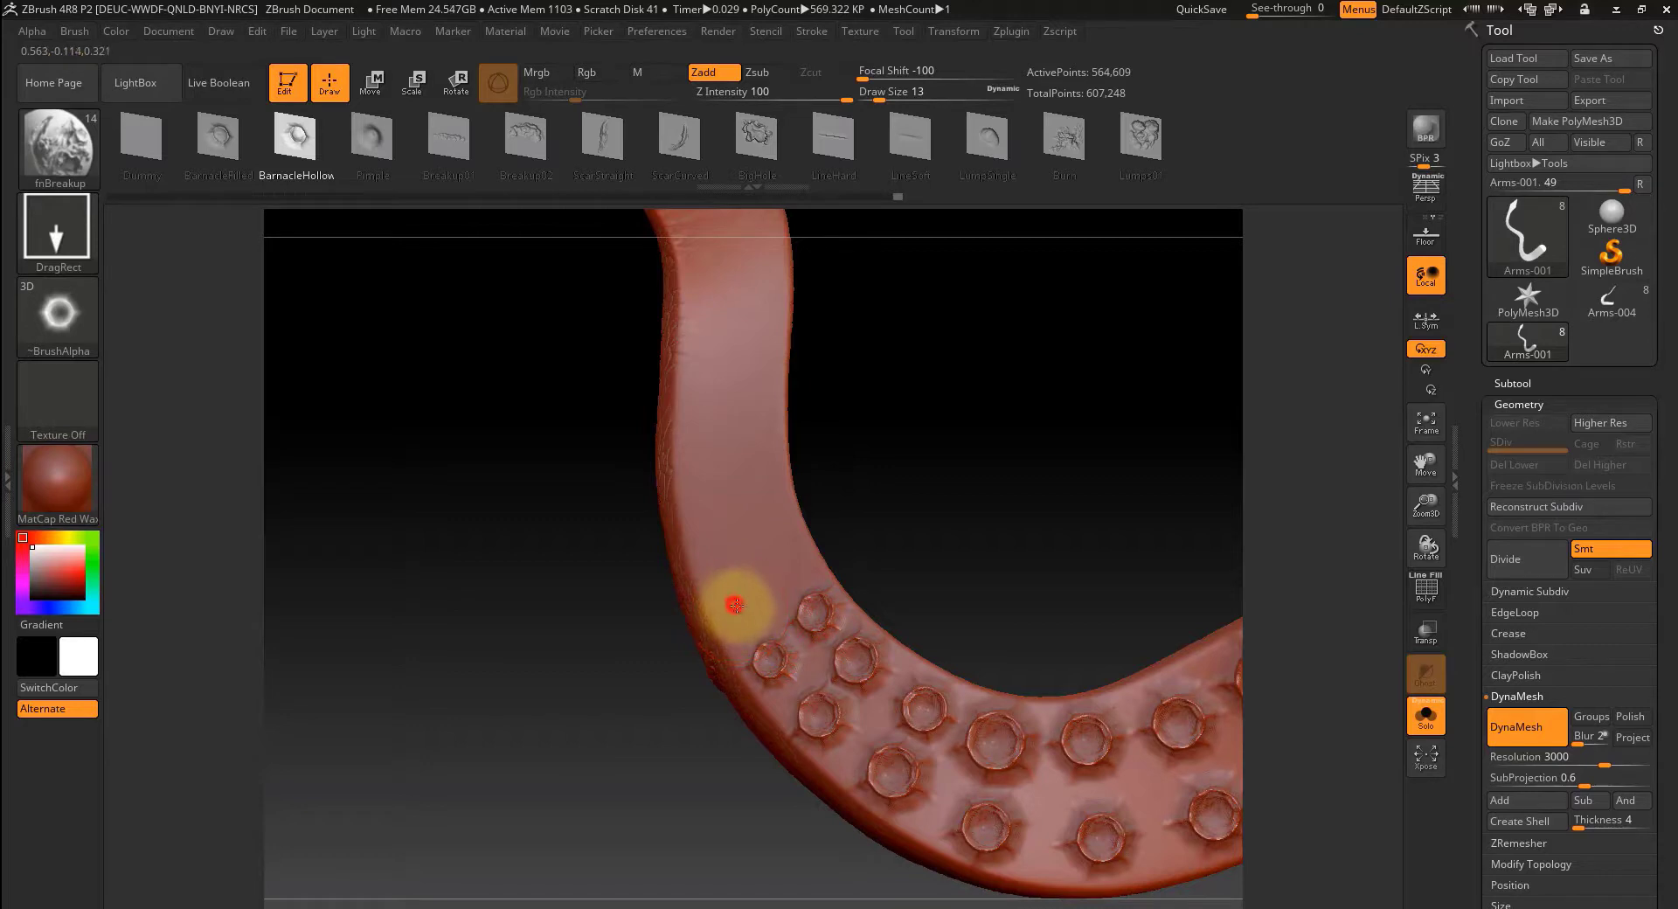
click(734, 603)
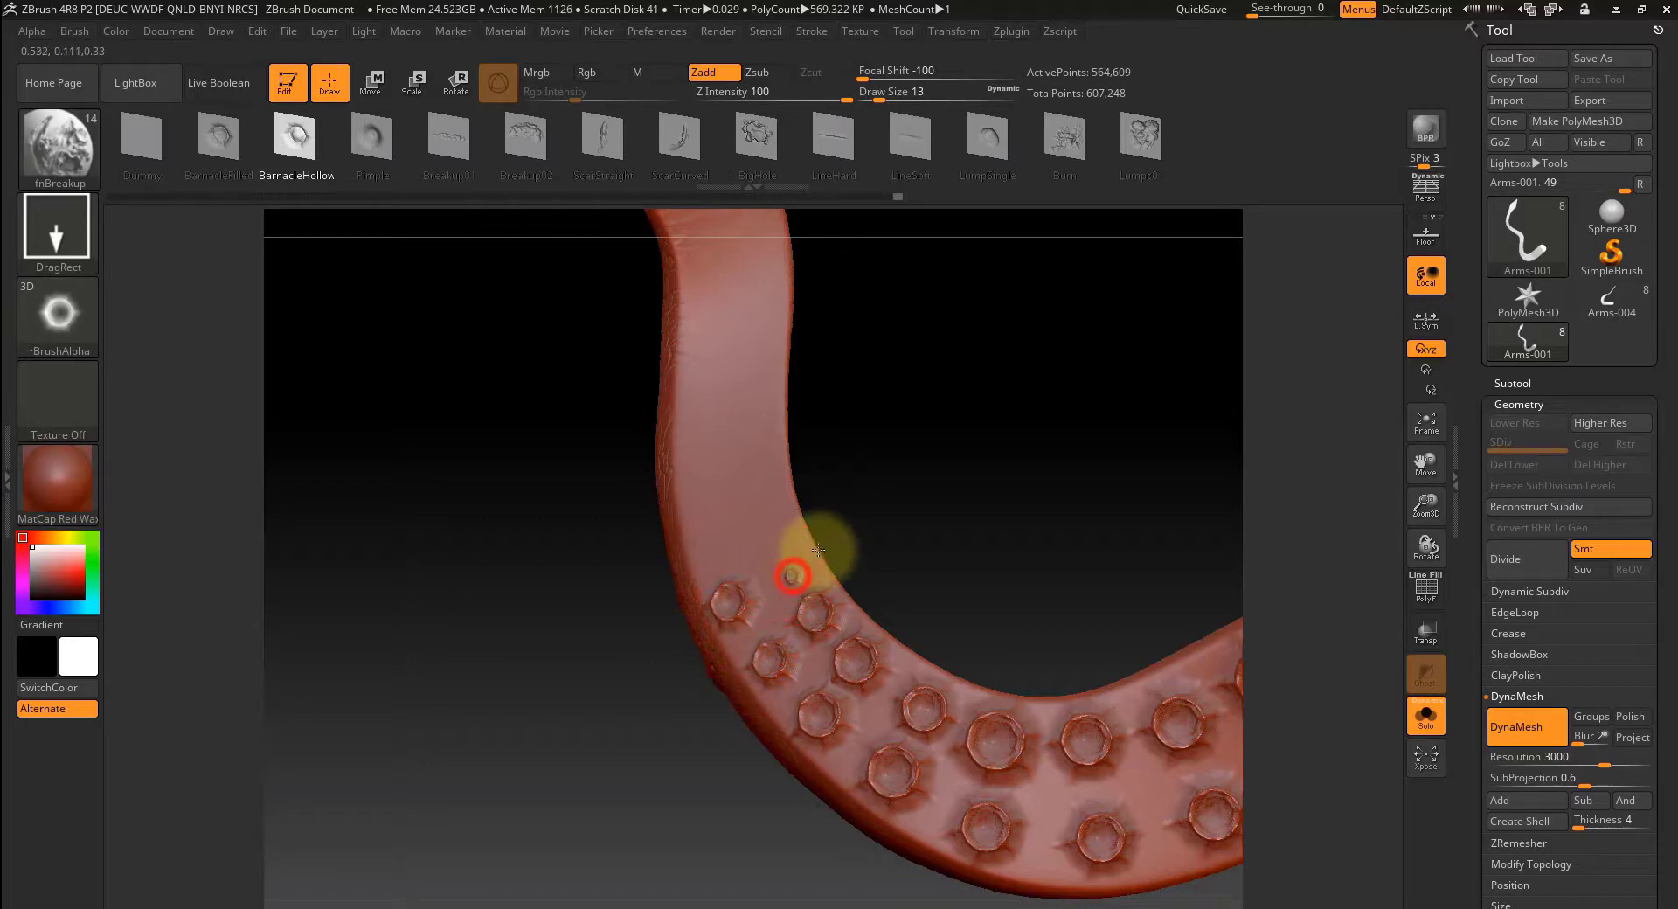
mouse_move(858, 516)
mouse_down()
mouse_move(932, 565)
mouse_move(894, 516)
mouse_up()
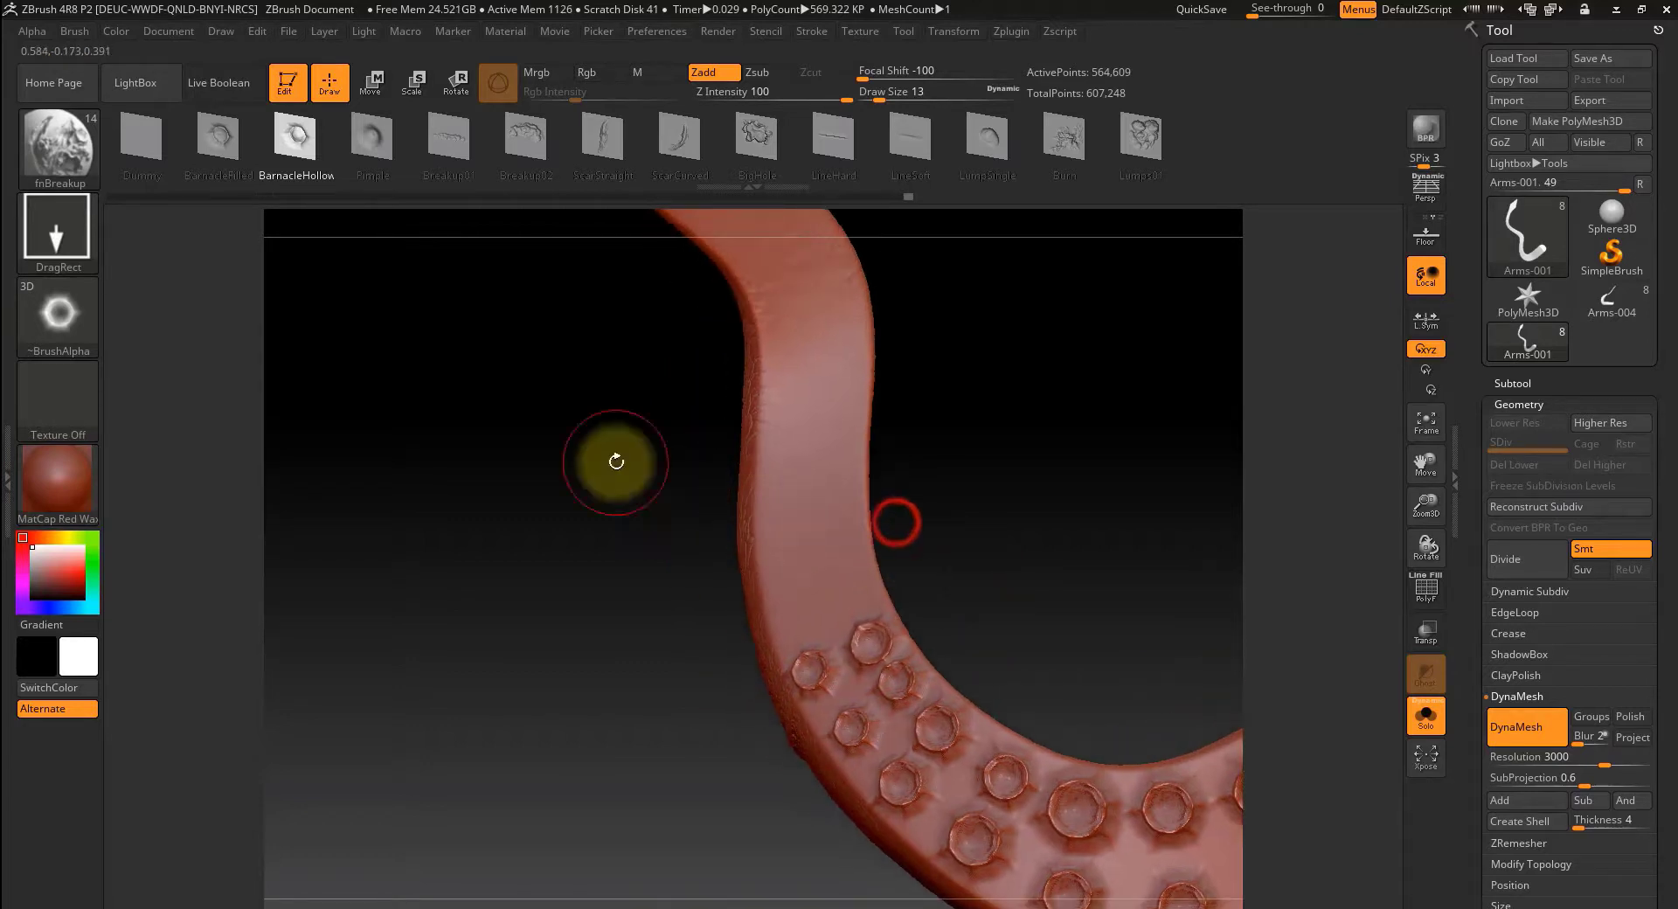
- Try stamping a sucker with the DragDot stroke, undo it, and return to the DragRect stroke
click(67, 224)
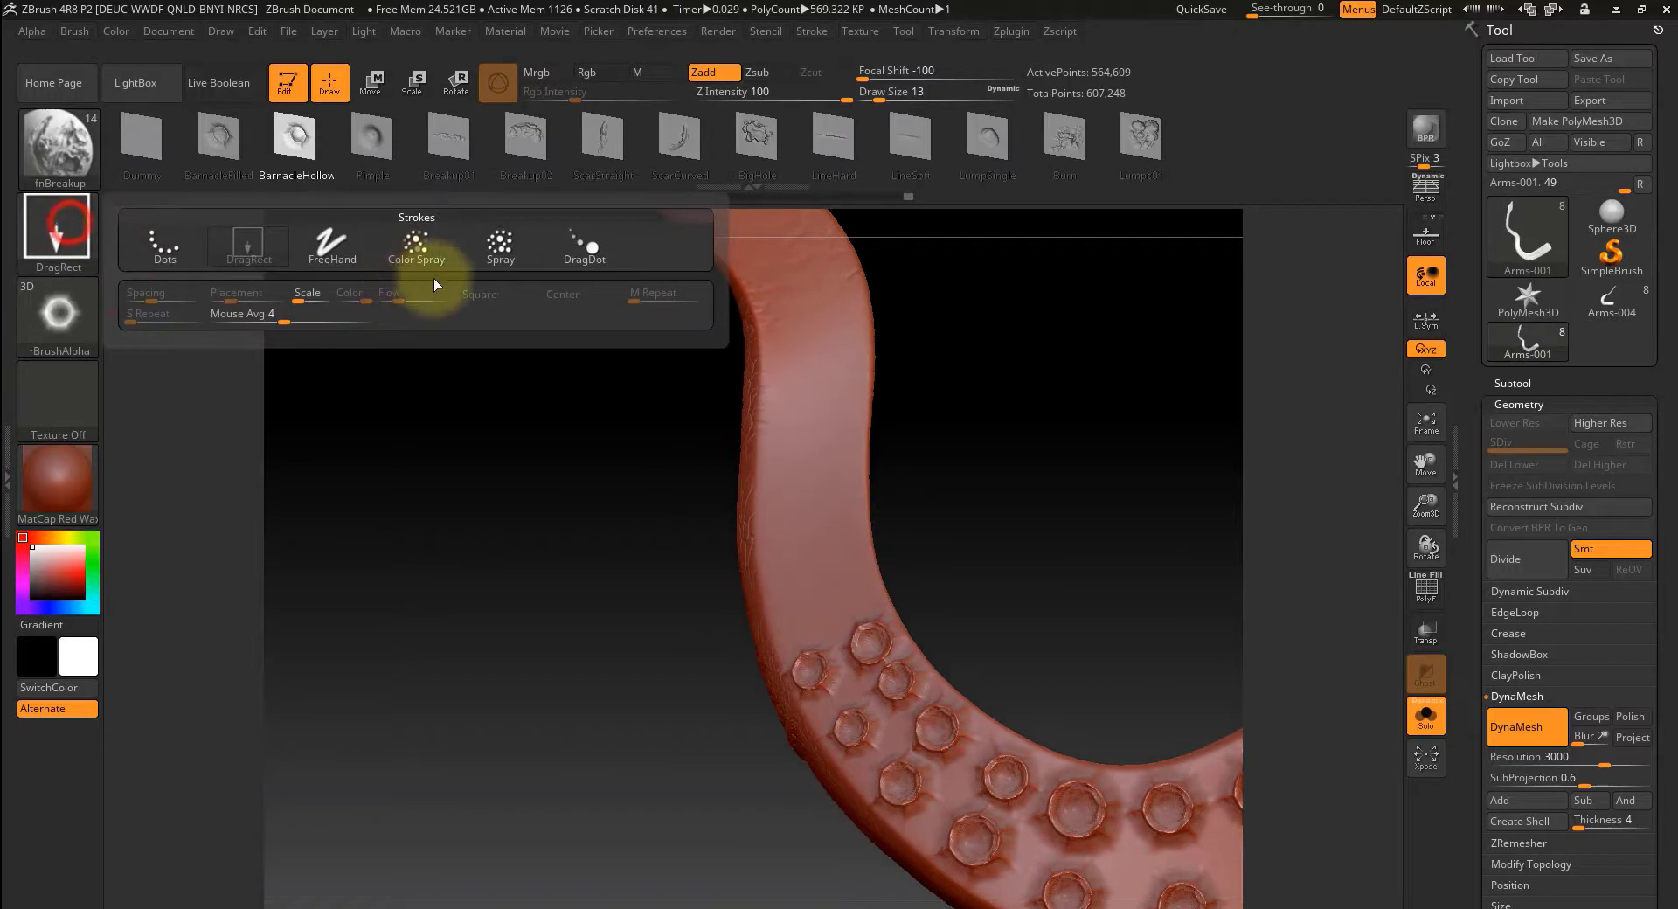
click(581, 252)
drag(819, 469, 796, 616)
key(ctrl+z)
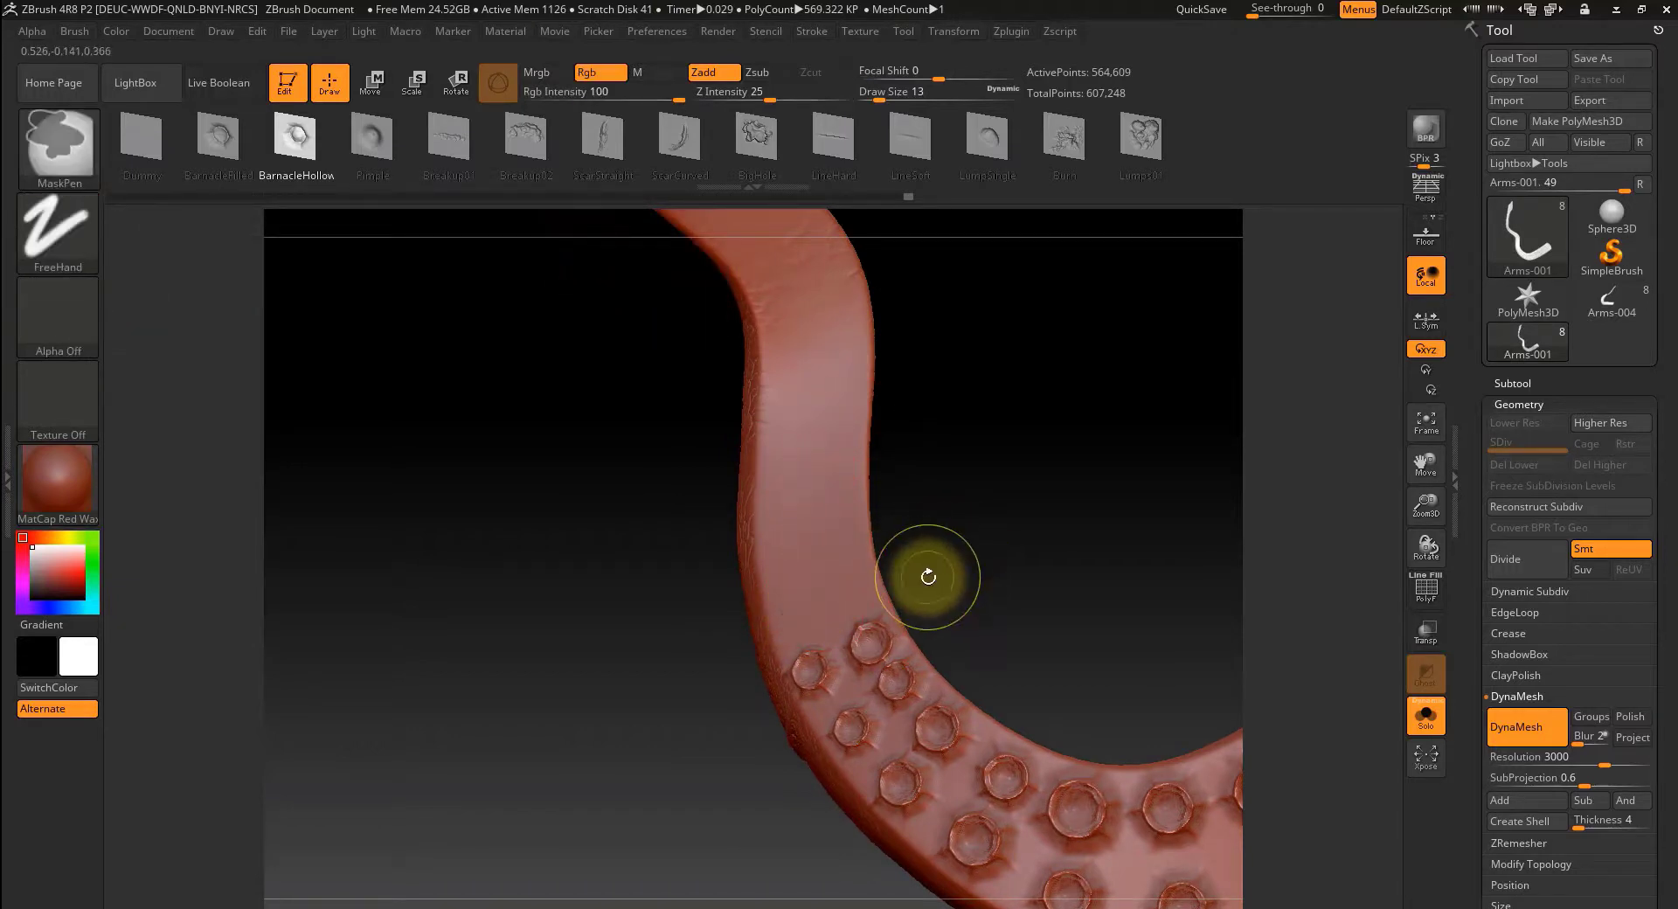
click(57, 232)
click(247, 245)
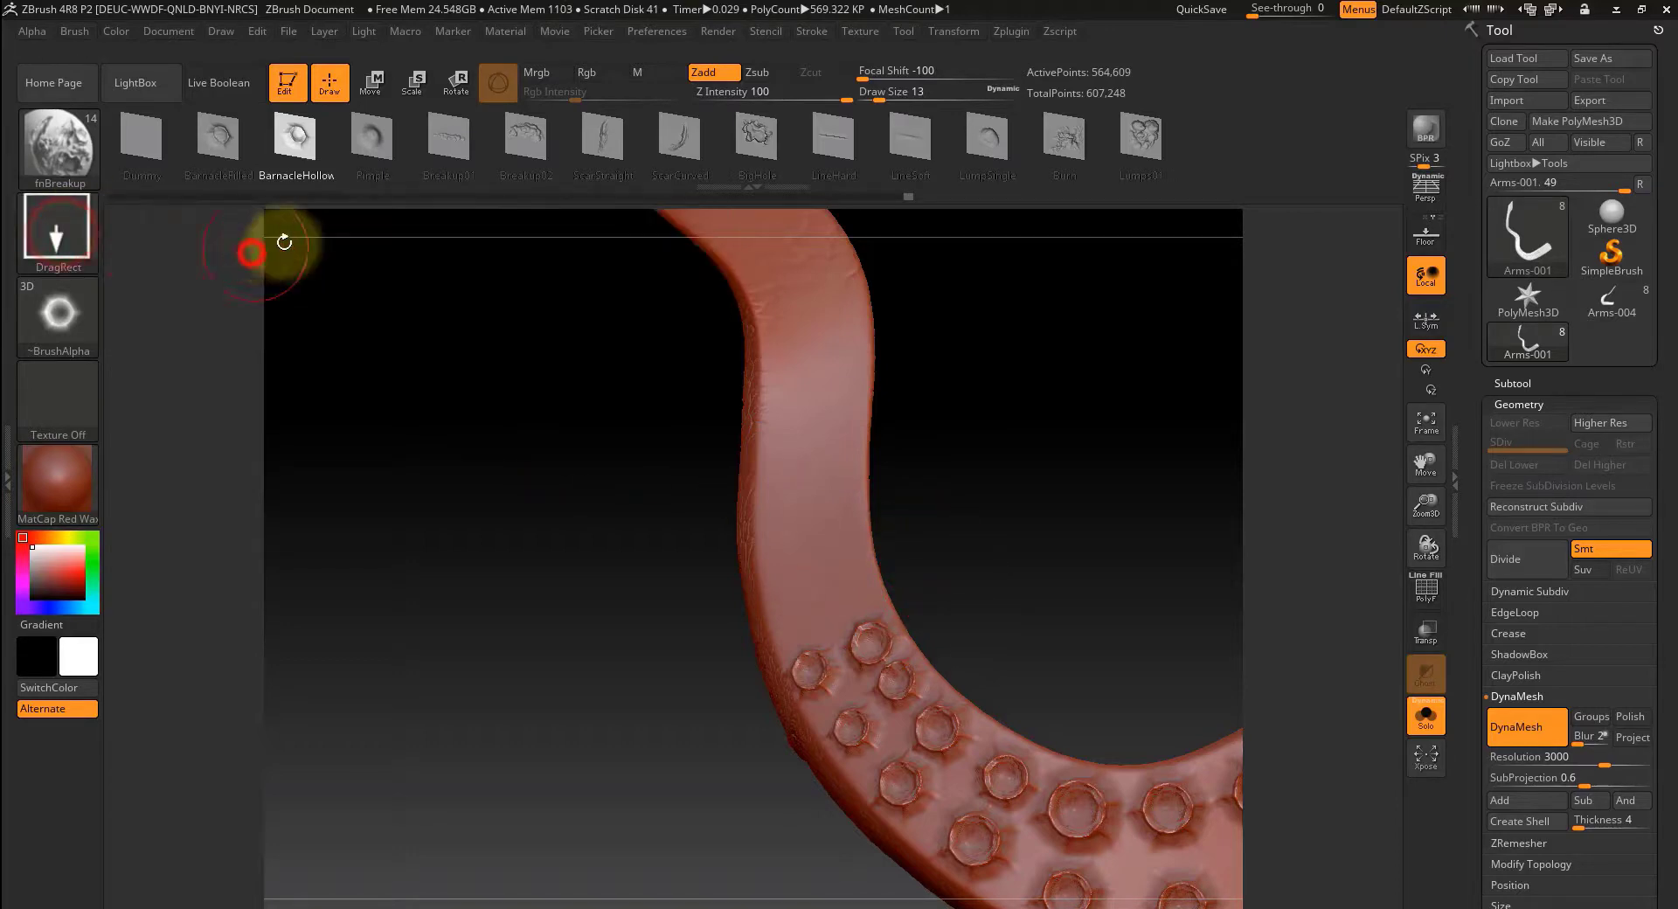
- Stamp paired suckers up the straight section above the first bend and around the next bend, redoing one stamp
mouse_move(1003, 506)
mouse_down()
mouse_move(1003, 562)
mouse_move(1029, 600)
mouse_up()
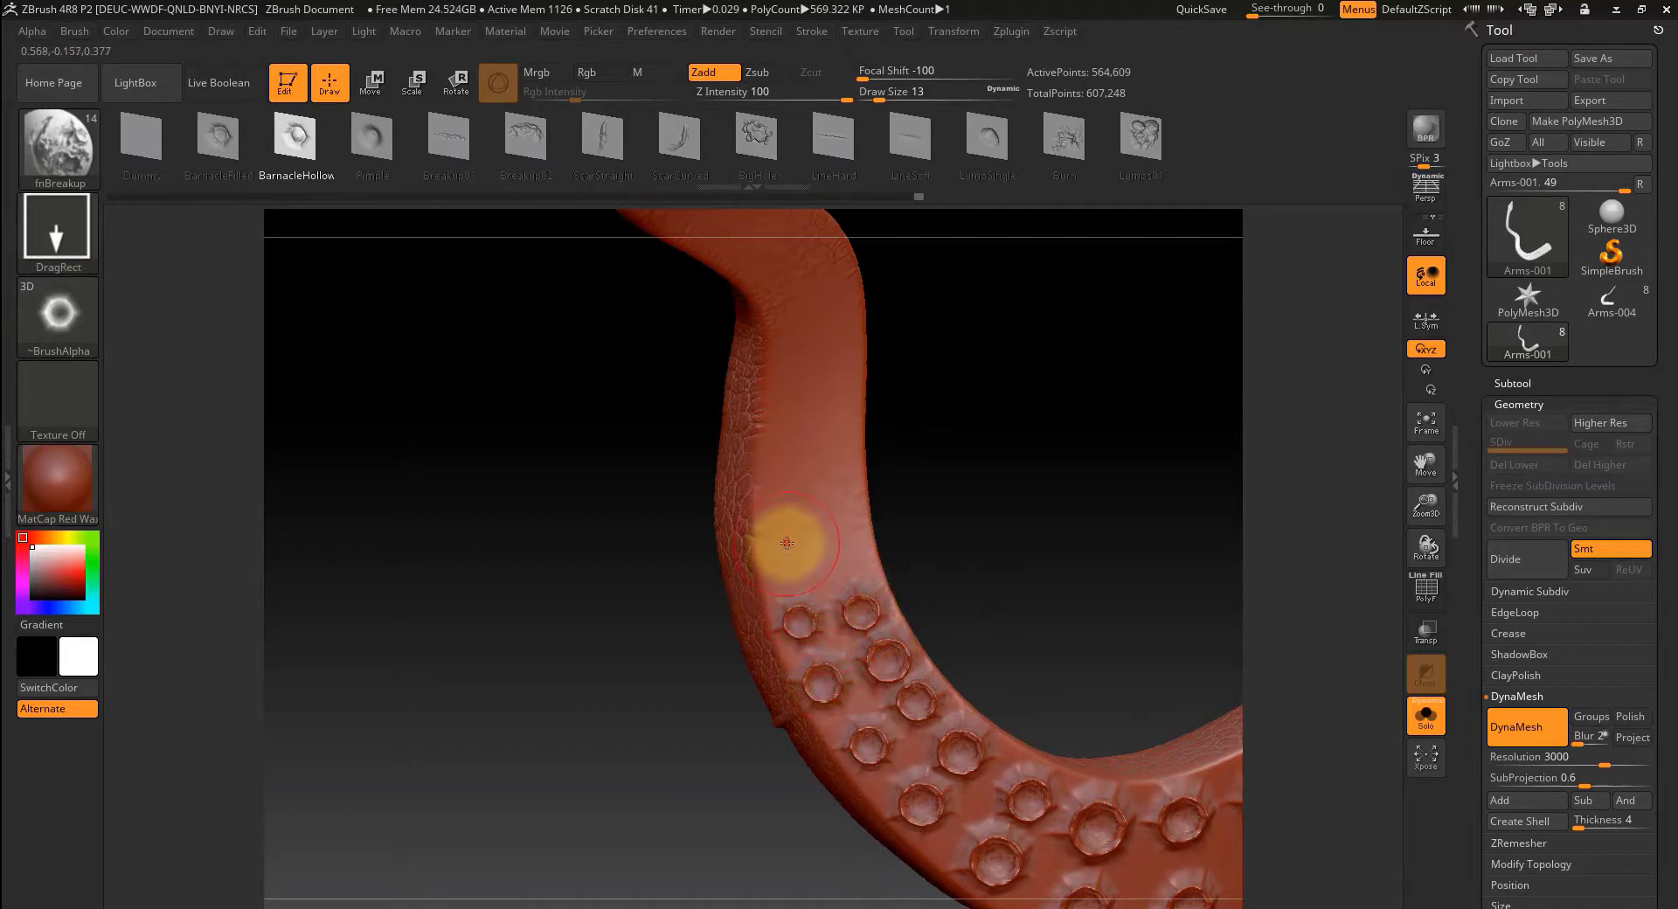
key(ctrl+z)
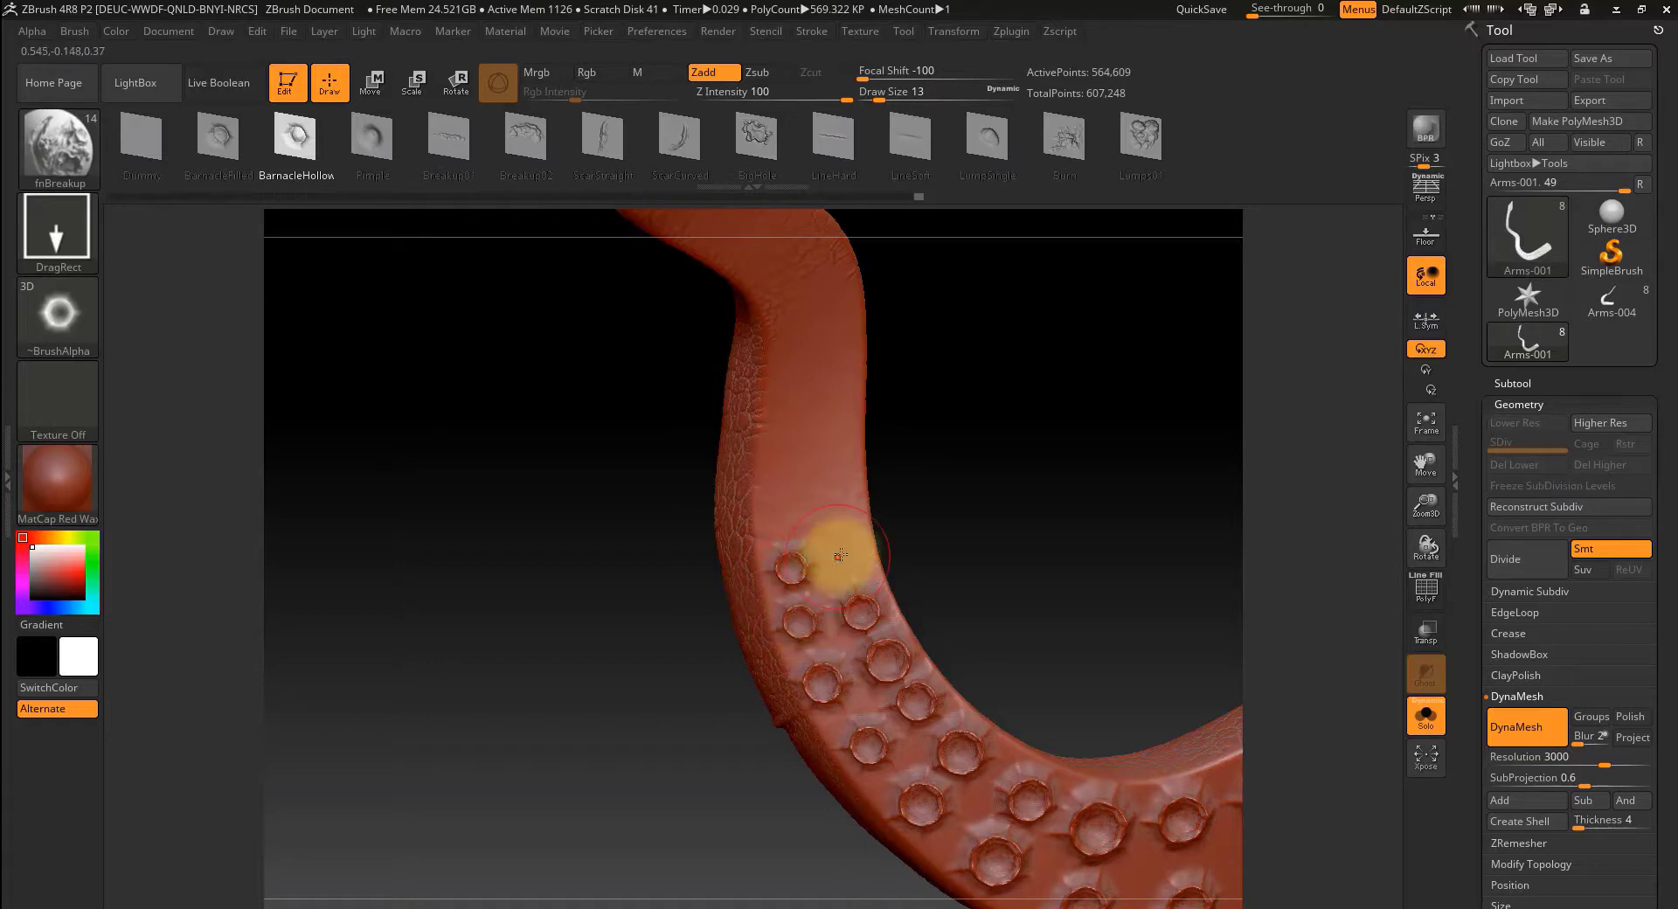
drag(852, 569, 874, 598)
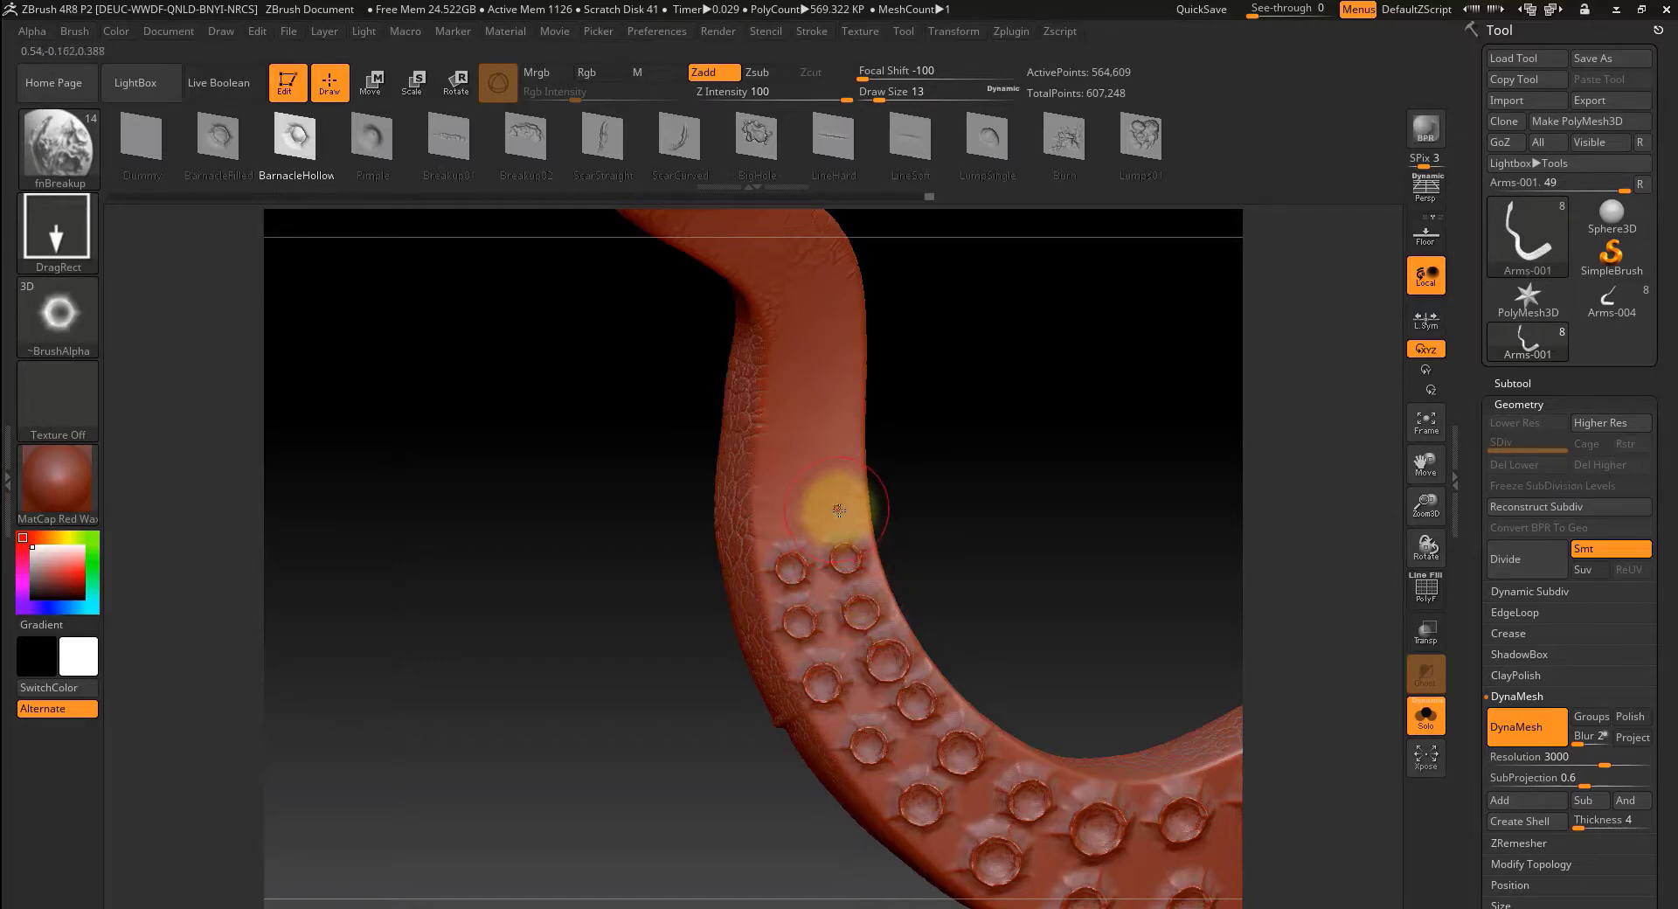
drag(839, 511, 847, 474)
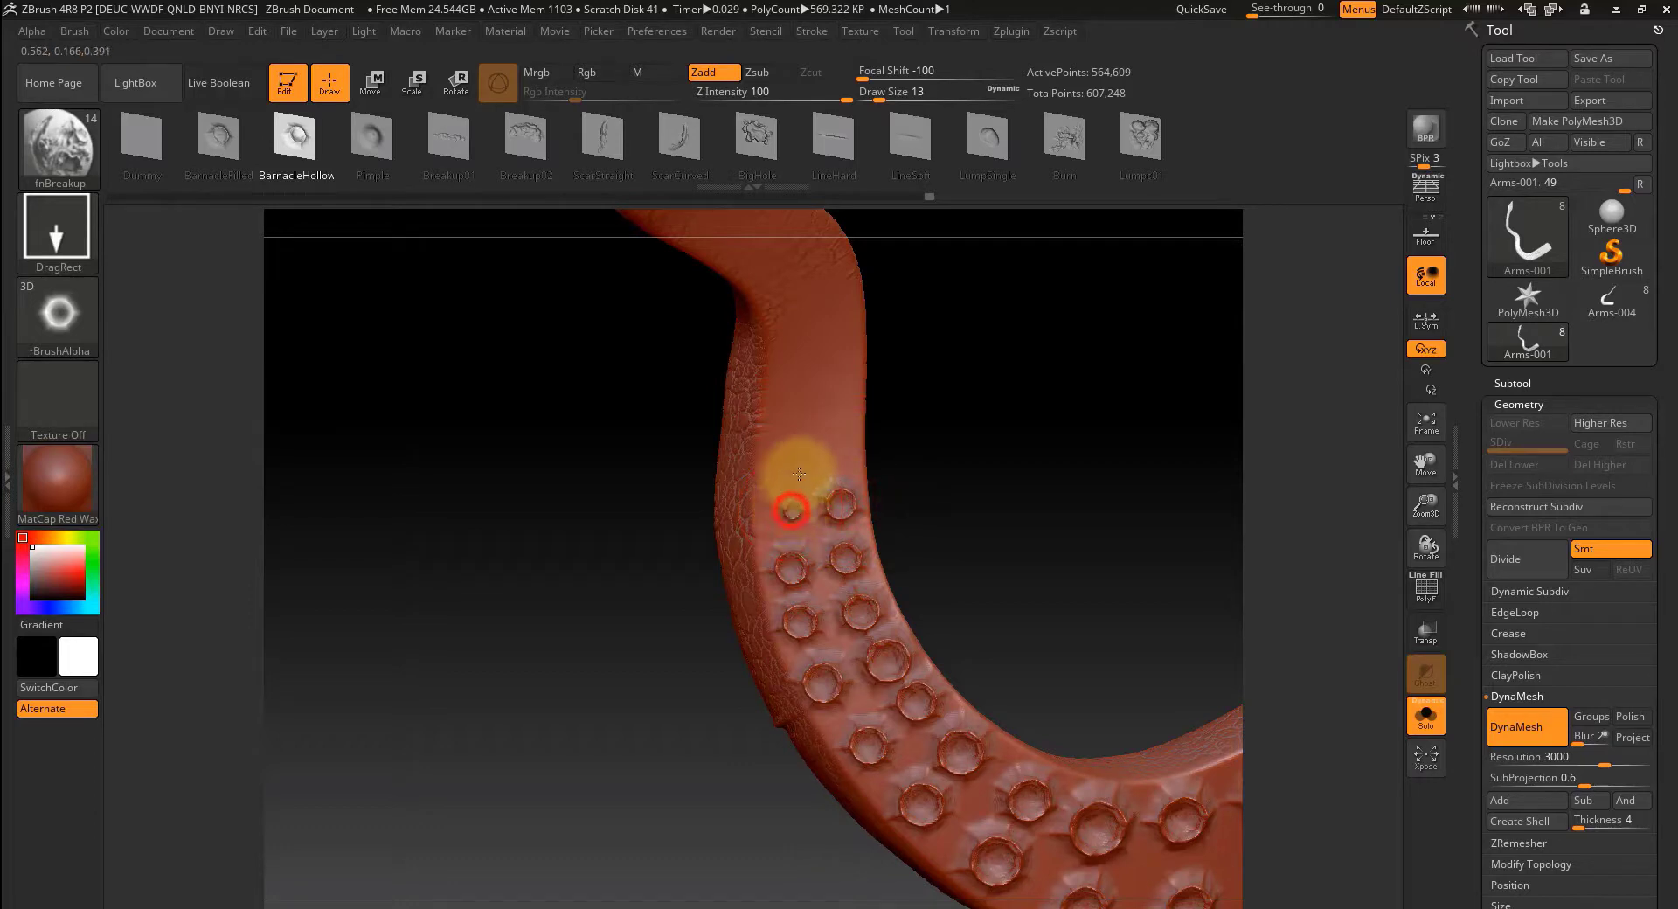
alt+drag(1034, 471, 942, 534)
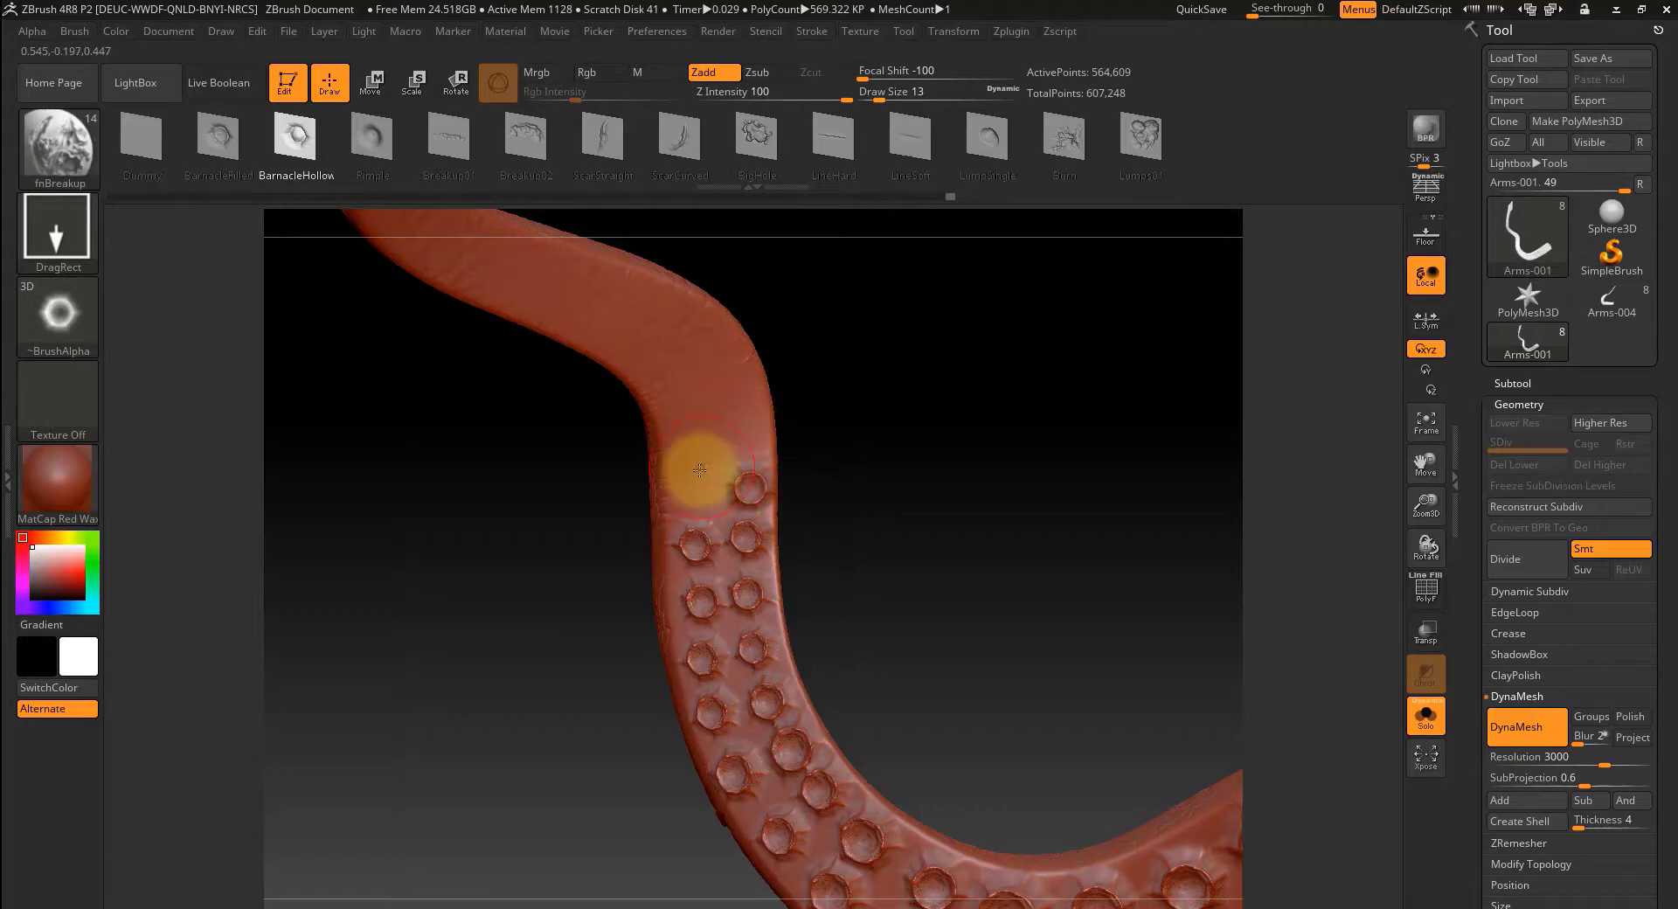
drag(854, 385, 831, 580)
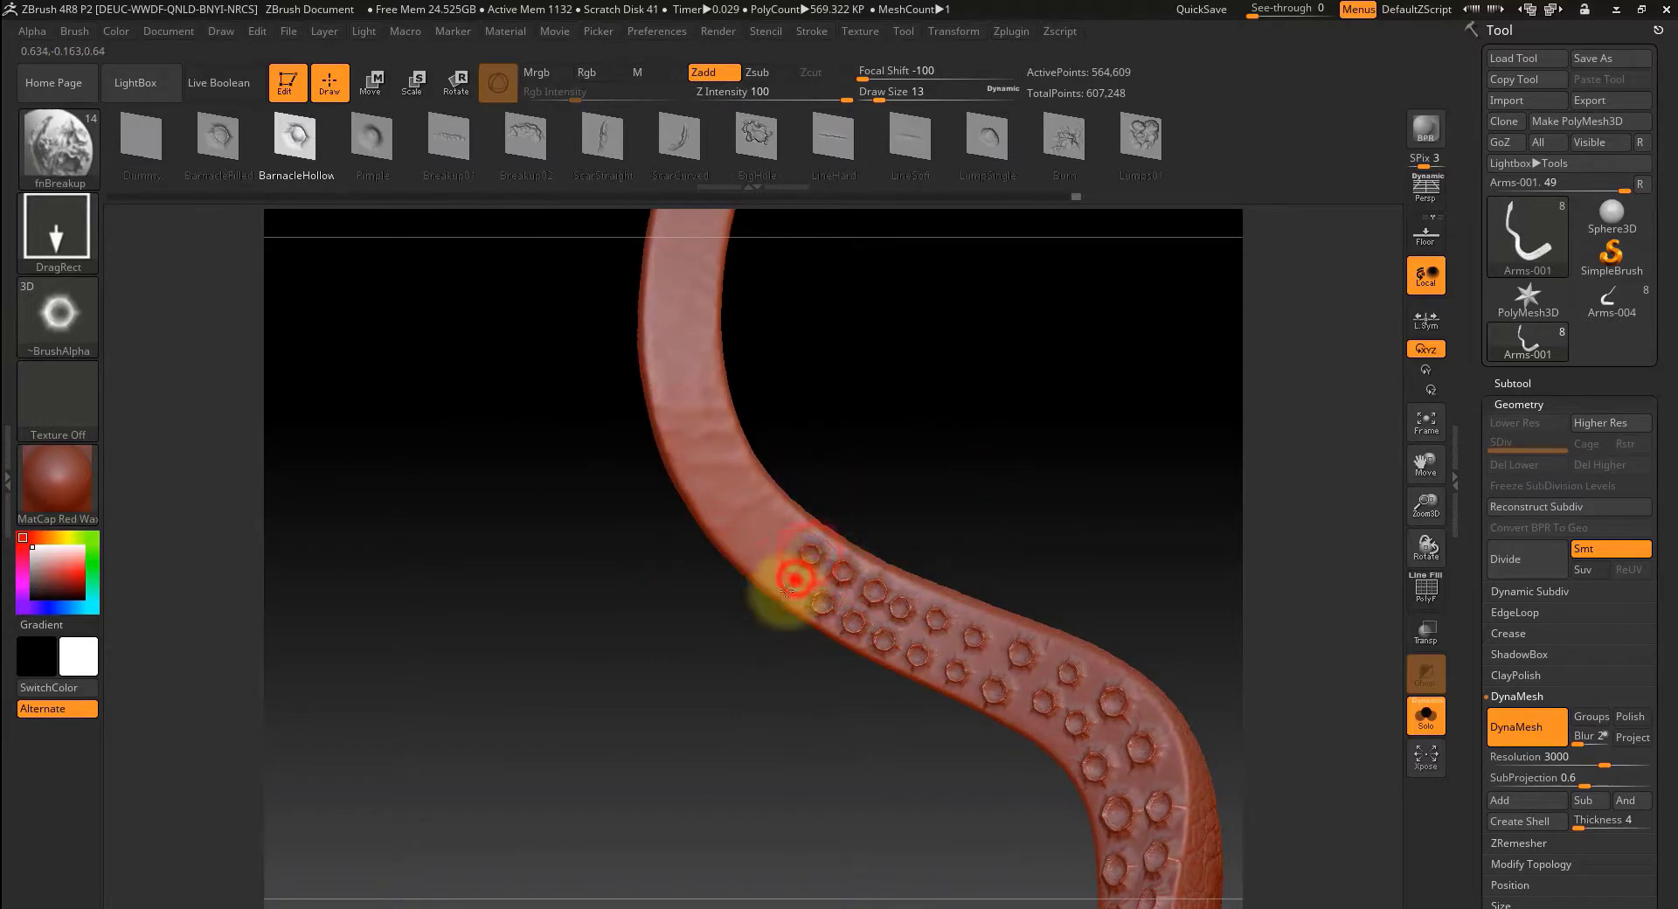
- Extend the two sucker rows along the narrow curved section up to the base of the leaf-shaped tip
drag(787, 528, 868, 667)
mouse_move(966, 562)
mouse_down()
mouse_move(740, 570)
mouse_move(693, 525)
mouse_move(711, 498)
mouse_move(764, 490)
mouse_move(653, 501)
mouse_up()
mouse_move(764, 437)
mouse_down()
mouse_move(801, 488)
mouse_move(655, 599)
mouse_move(658, 494)
mouse_move(690, 517)
mouse_move(738, 449)
mouse_move(670, 477)
mouse_move(692, 442)
mouse_up()
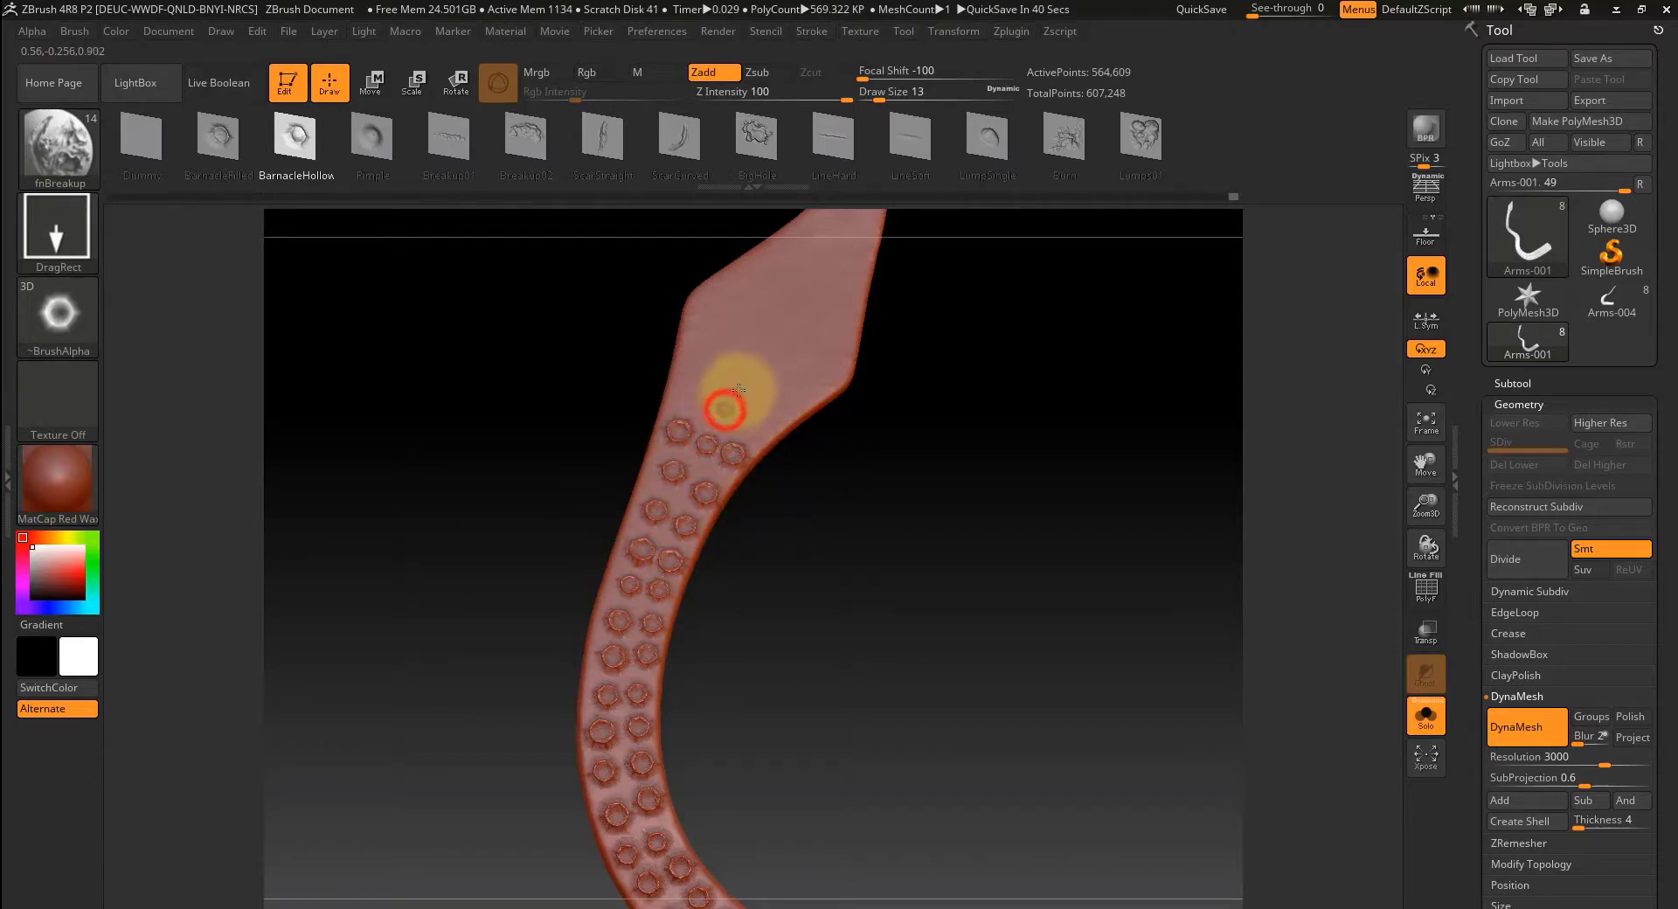
- Fill the flat face of the leaf-shaped tip with BarnacleHollow suckers of varied sizes, including the gaps along its edges
drag(744, 376, 773, 343)
drag(1011, 298, 958, 459)
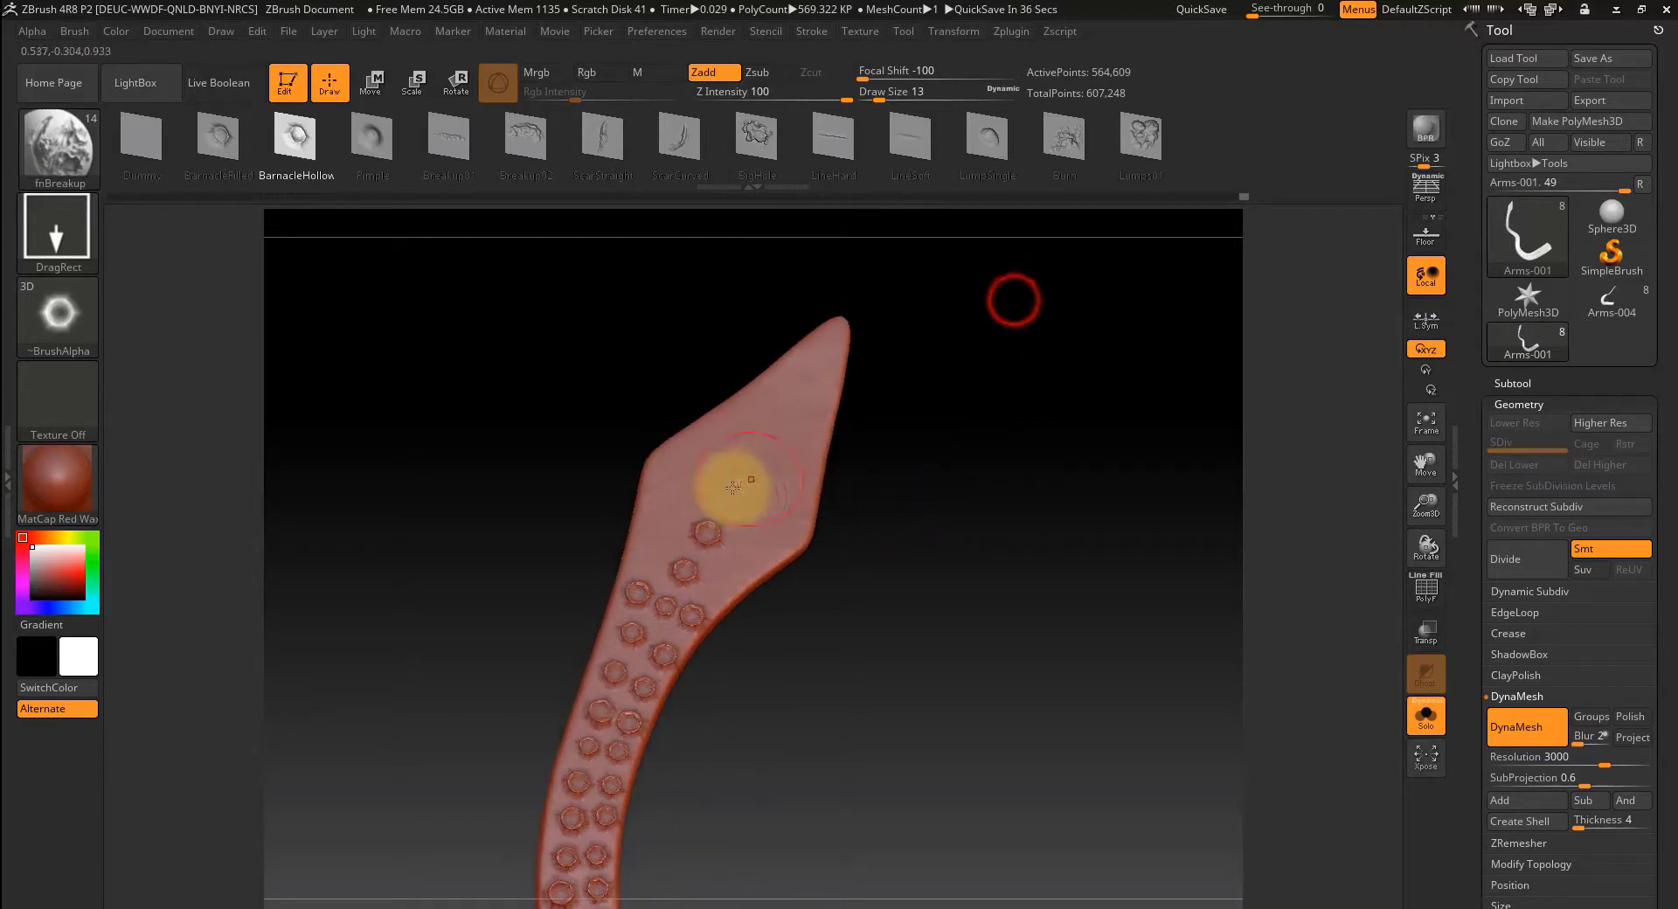
drag(753, 470, 757, 463)
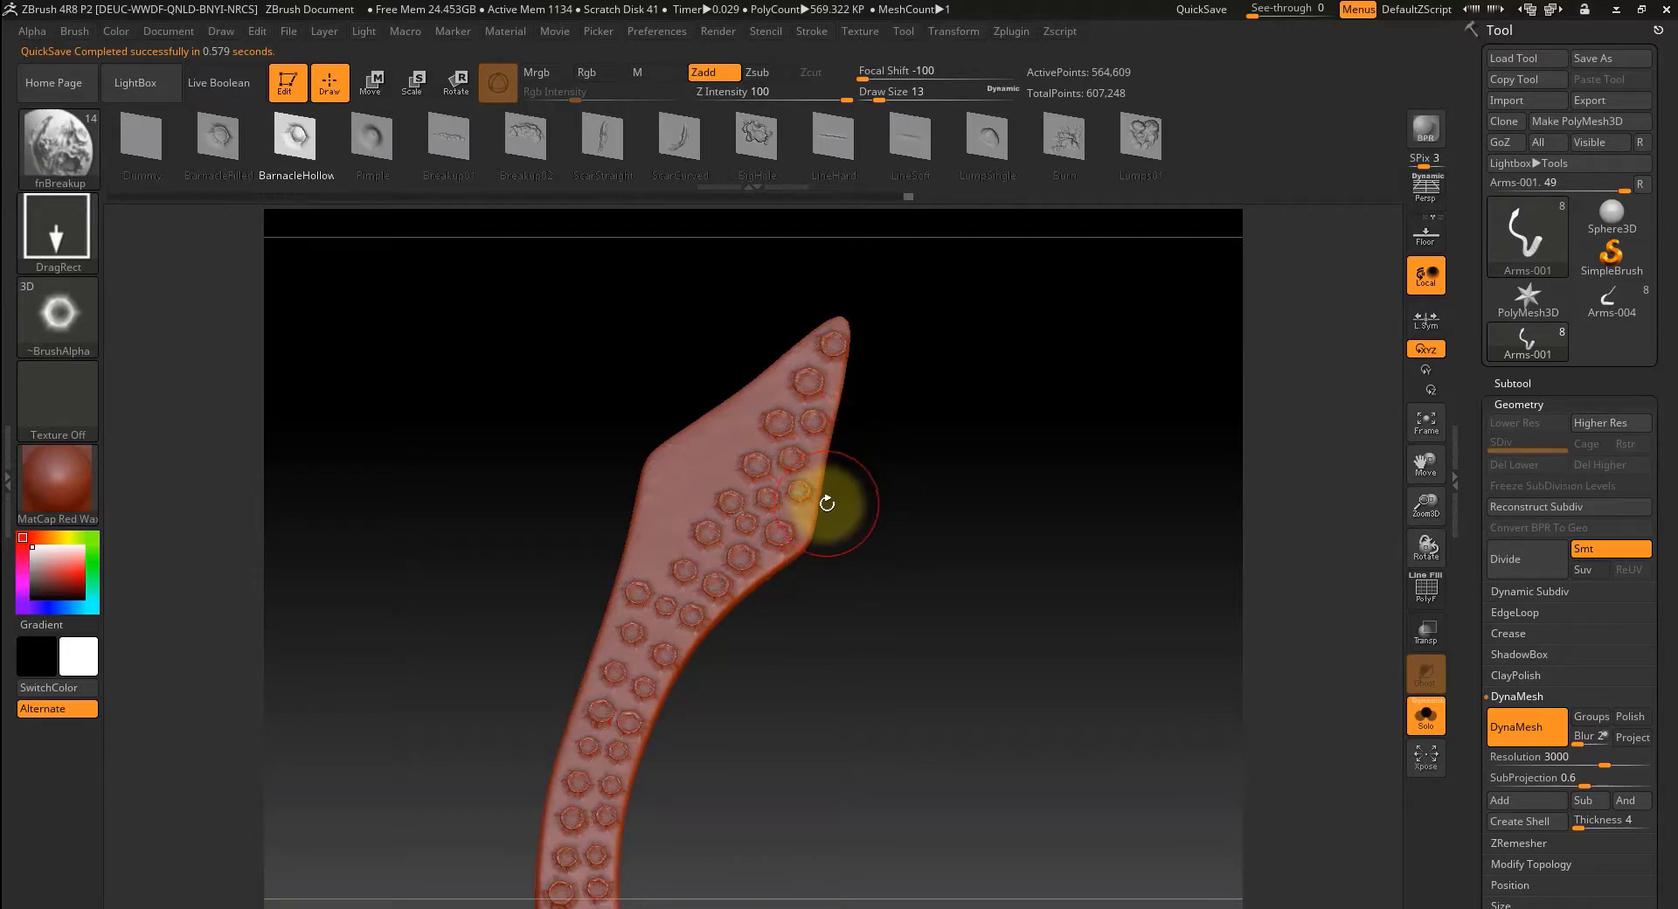
drag(876, 568, 768, 554)
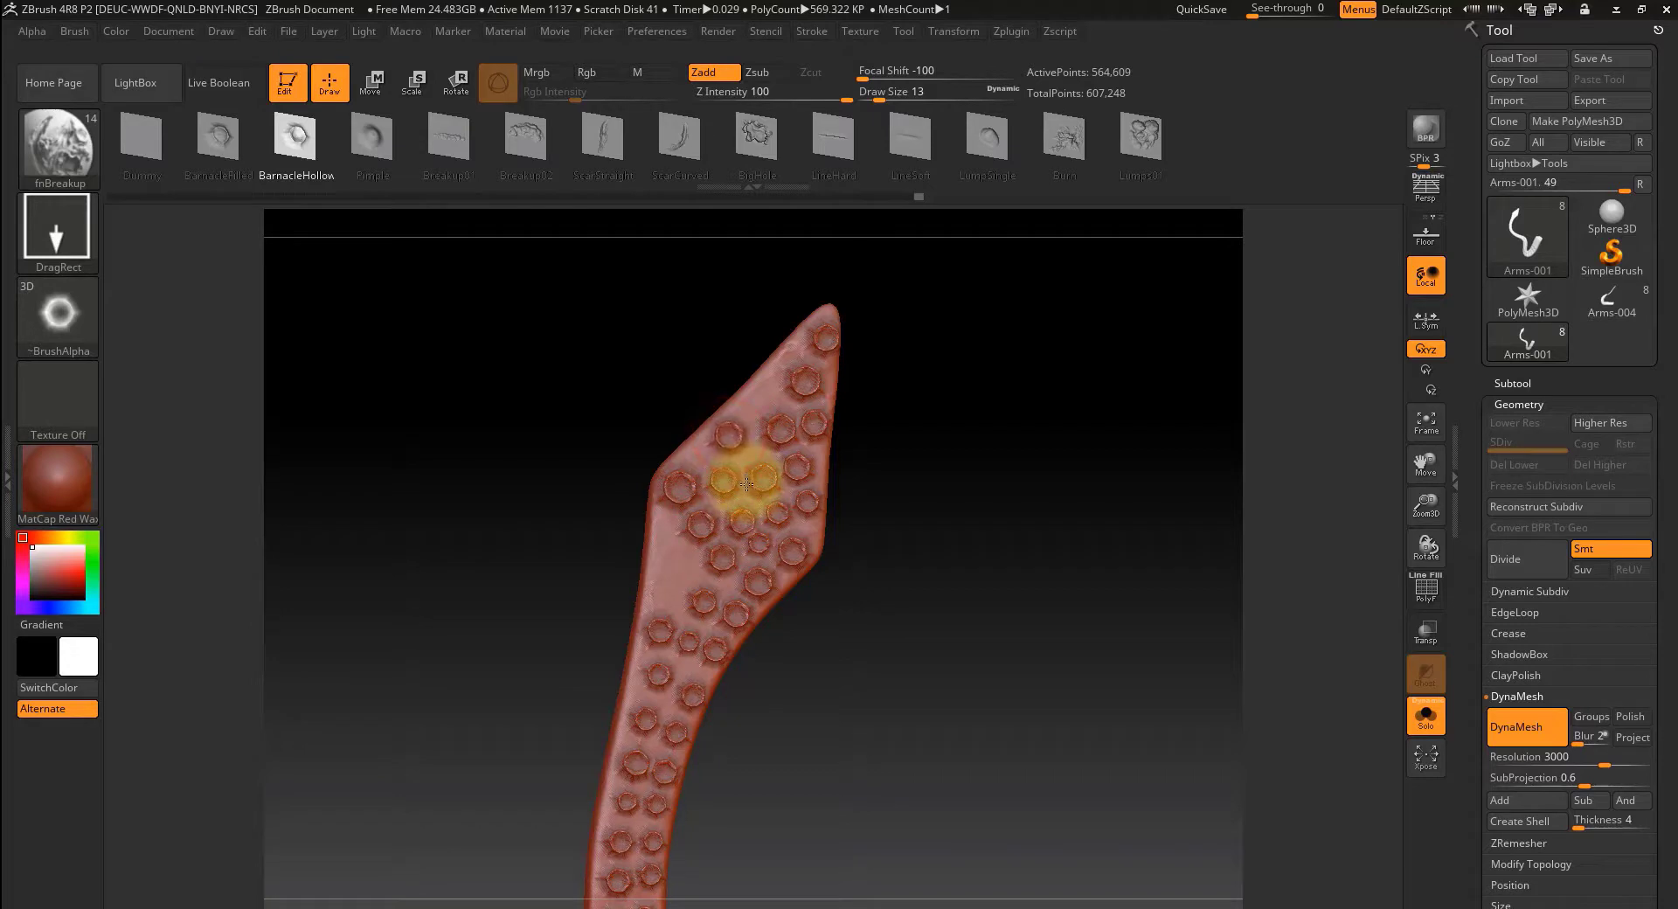
drag(747, 461, 765, 422)
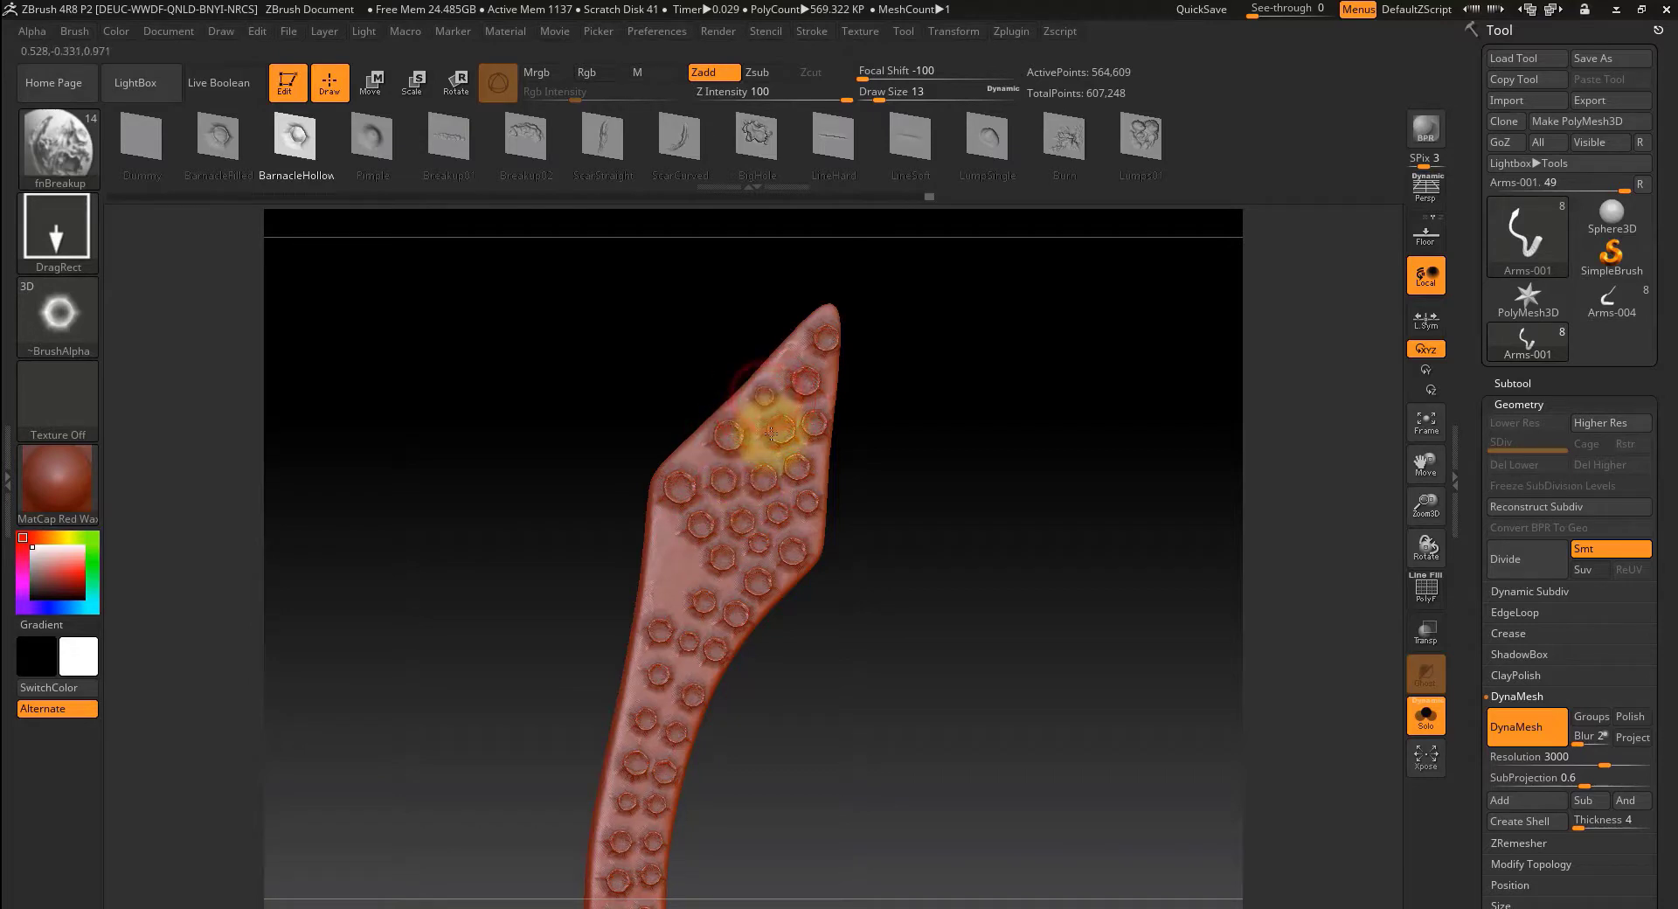
drag(705, 583, 692, 569)
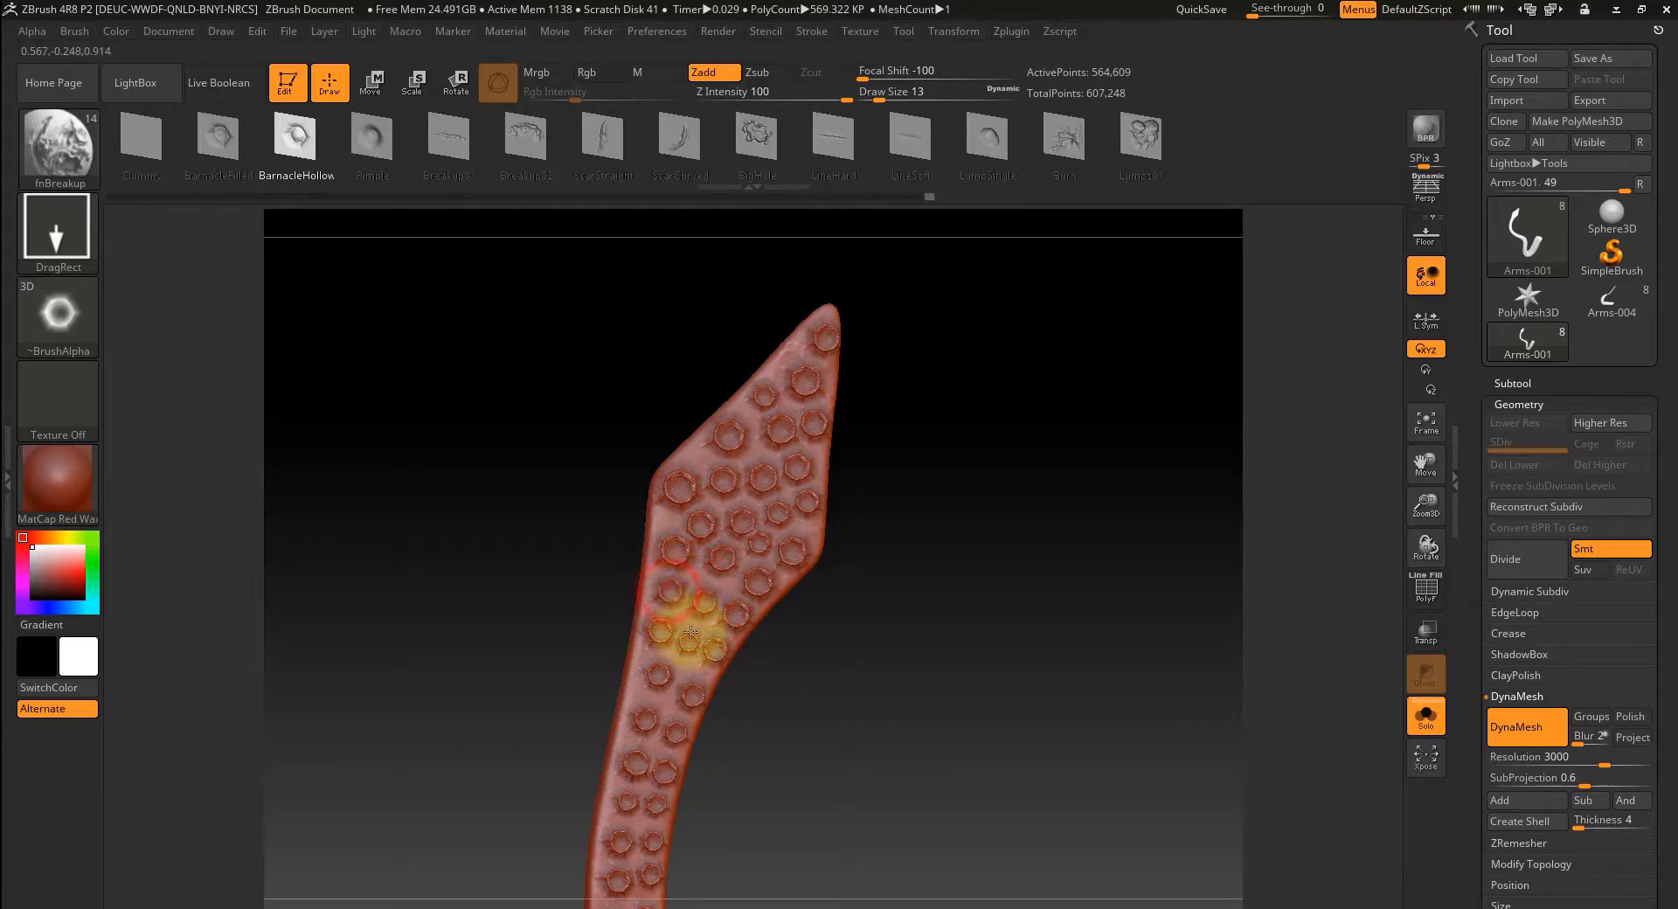
- Switch to the ClayBuildup brush with Alpha 01 and stroke raised ridges along the scaly back of the thick section
mouse_move(970, 711)
alt+mouse_down()
mouse_move(866, 581)
mouse_move(972, 749)
mouse_move(992, 748)
mouse_move(1034, 598)
mouse_move(1117, 639)
mouse_move(1156, 610)
mouse_move(1130, 643)
mouse_move(1019, 700)
mouse_move(947, 726)
mouse_move(857, 722)
mouse_move(1022, 696)
mouse_move(1030, 721)
alt+mouse_up()
click(60, 150)
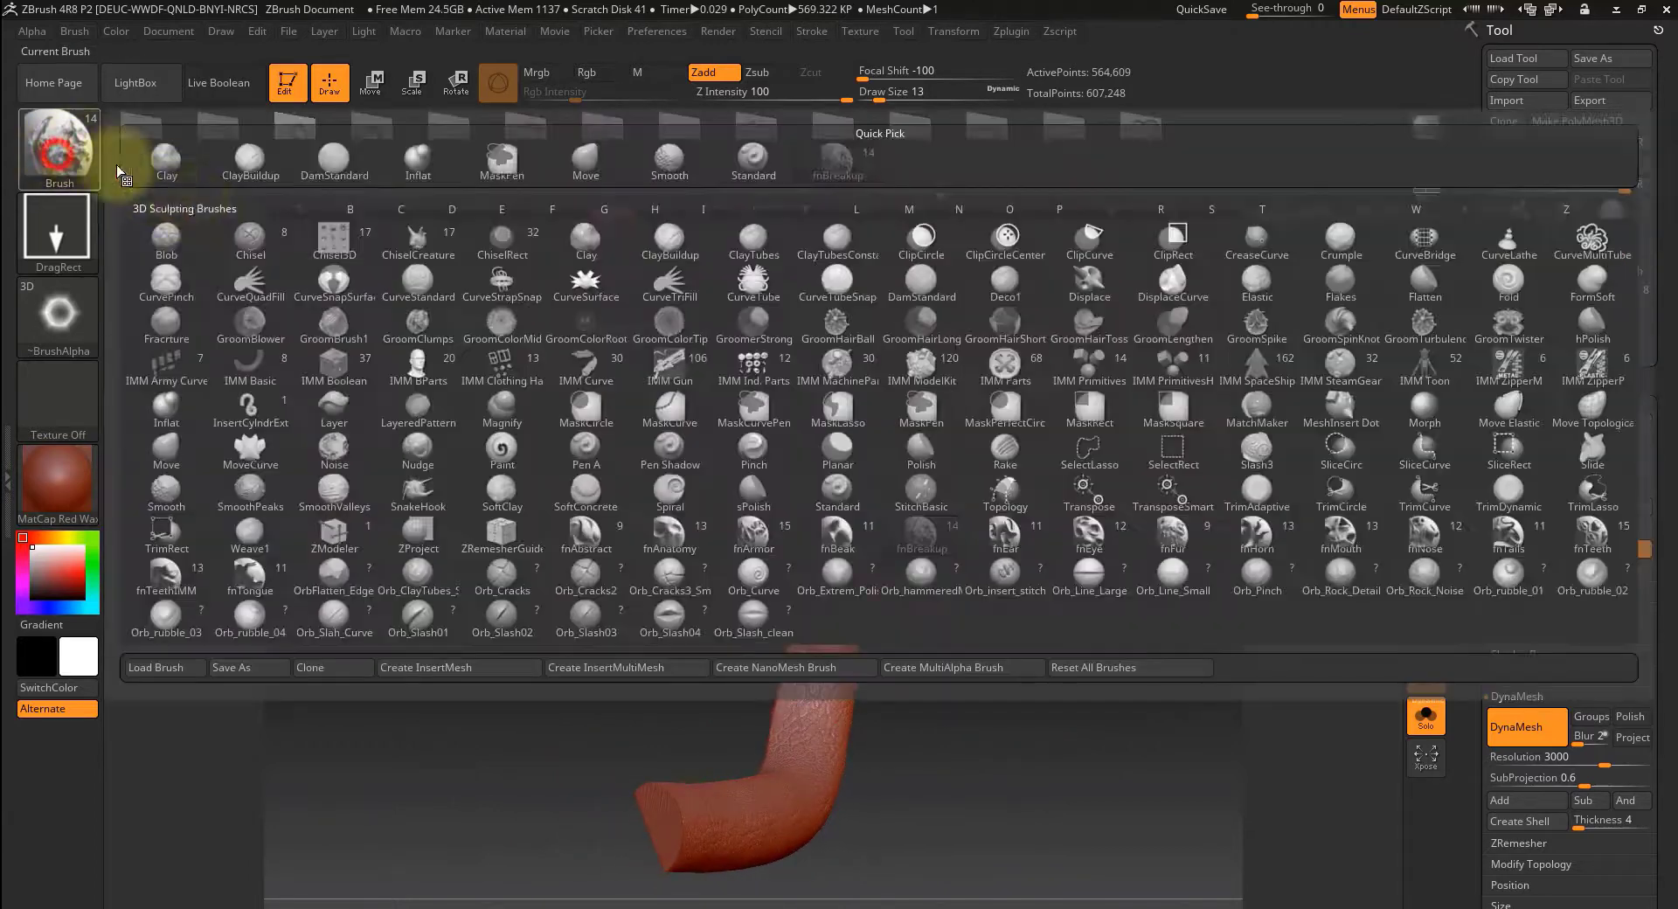
click(248, 157)
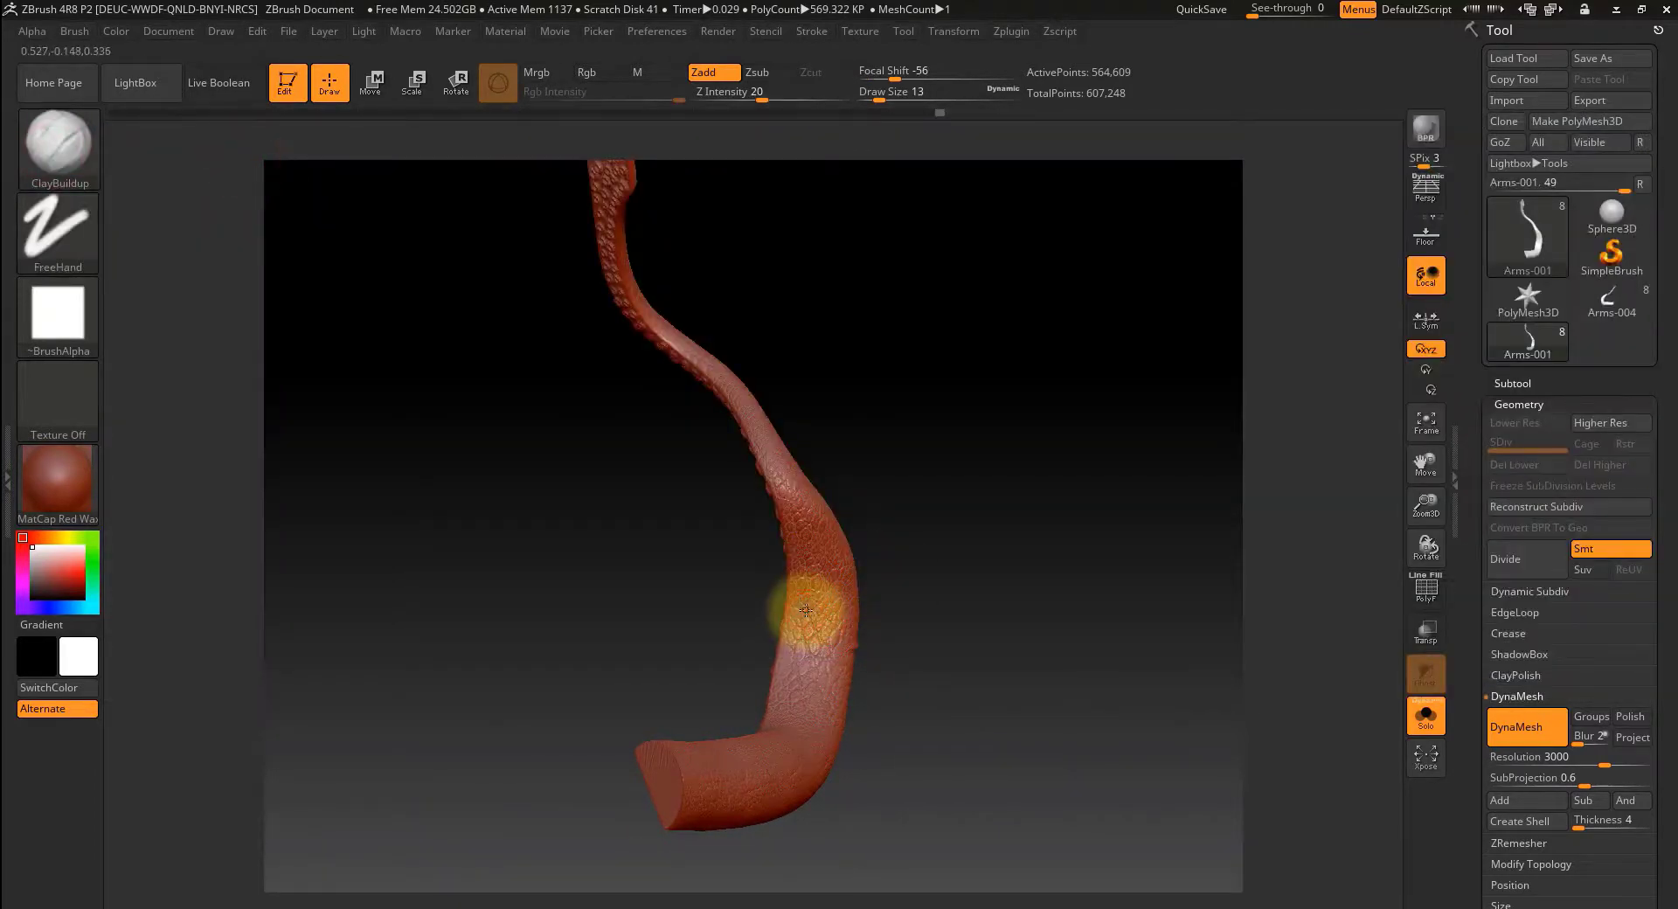
click(57, 312)
click(244, 329)
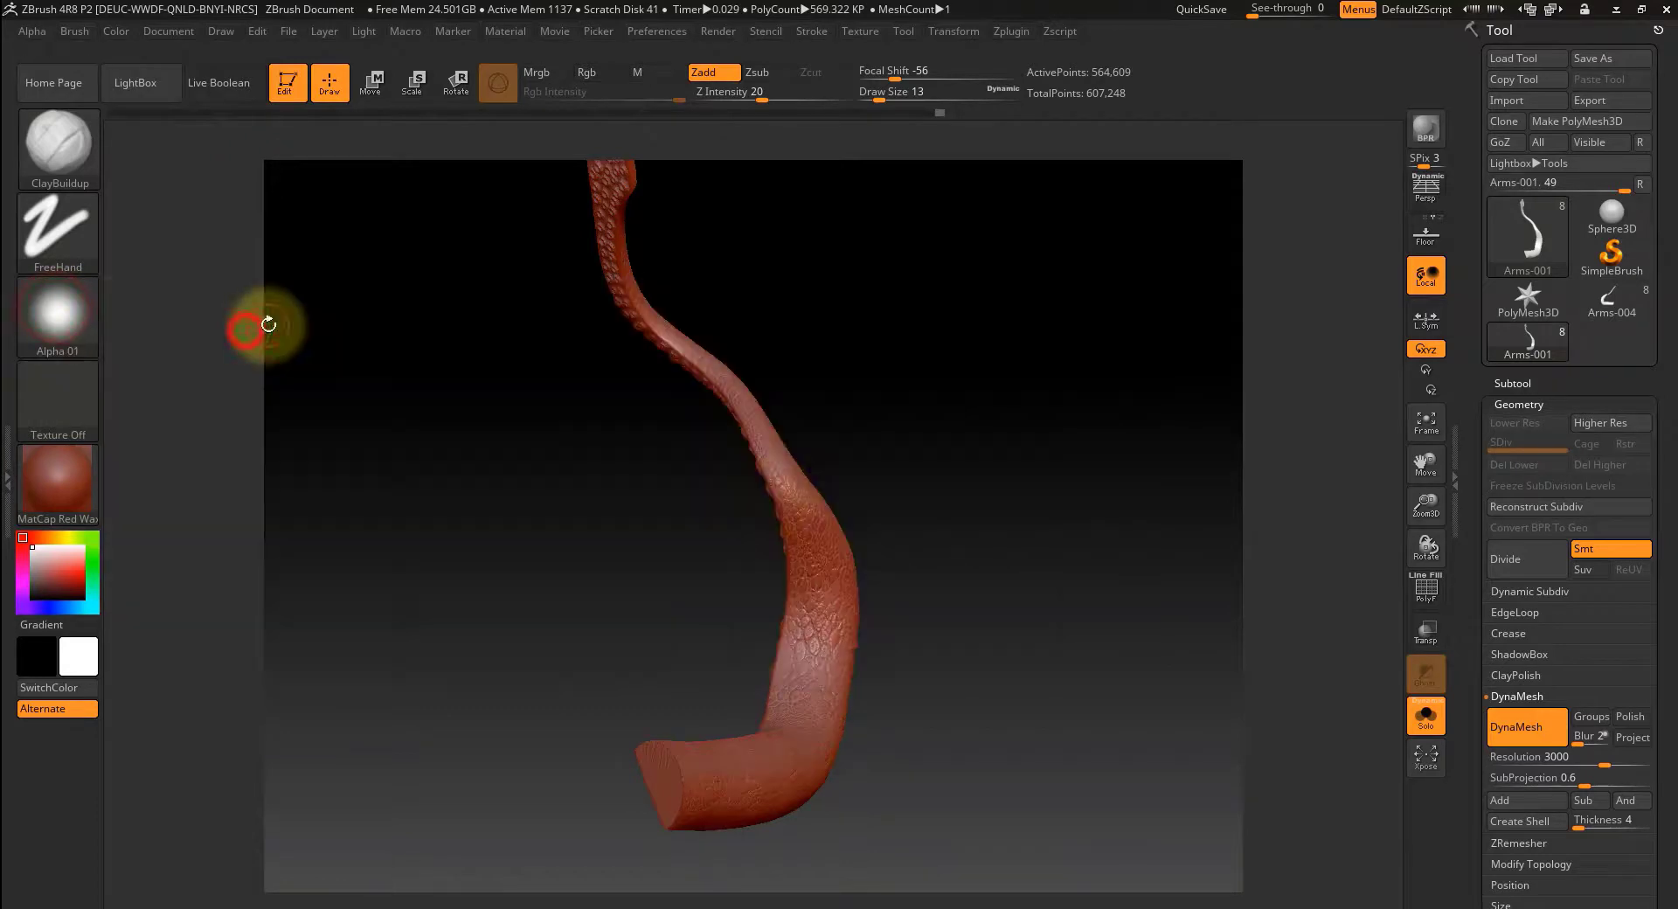
drag(807, 658, 802, 736)
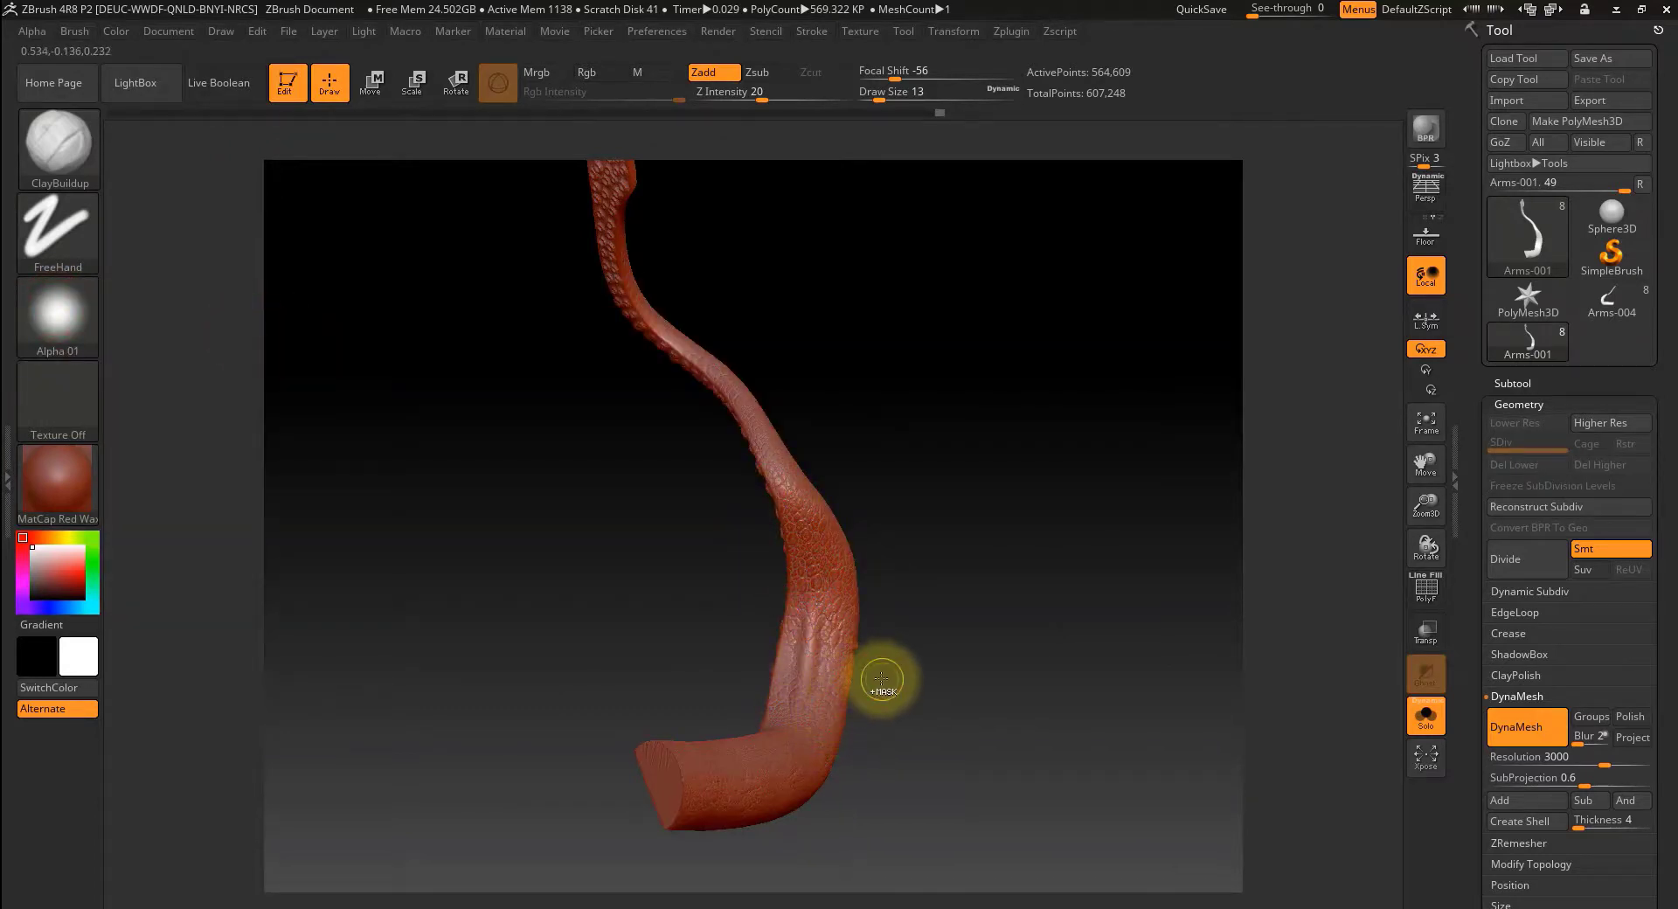
- Stroke more raised ridges with ClayBuildup along the arm's back, around the bend above the thick section
drag(926, 690, 950, 753)
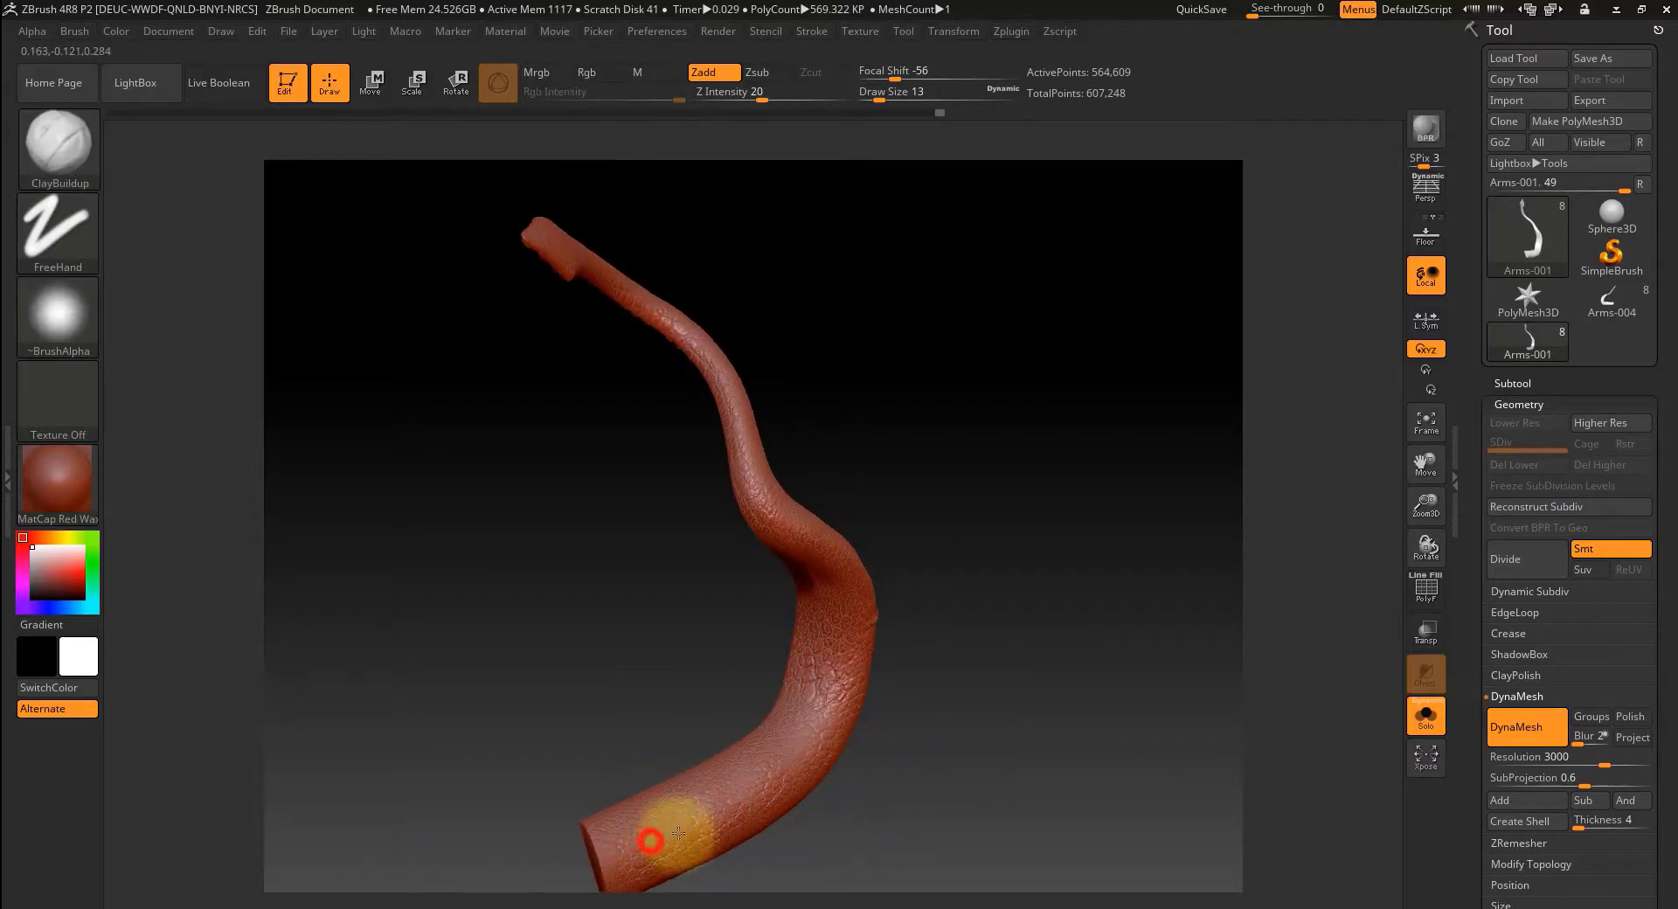
drag(883, 657, 872, 688)
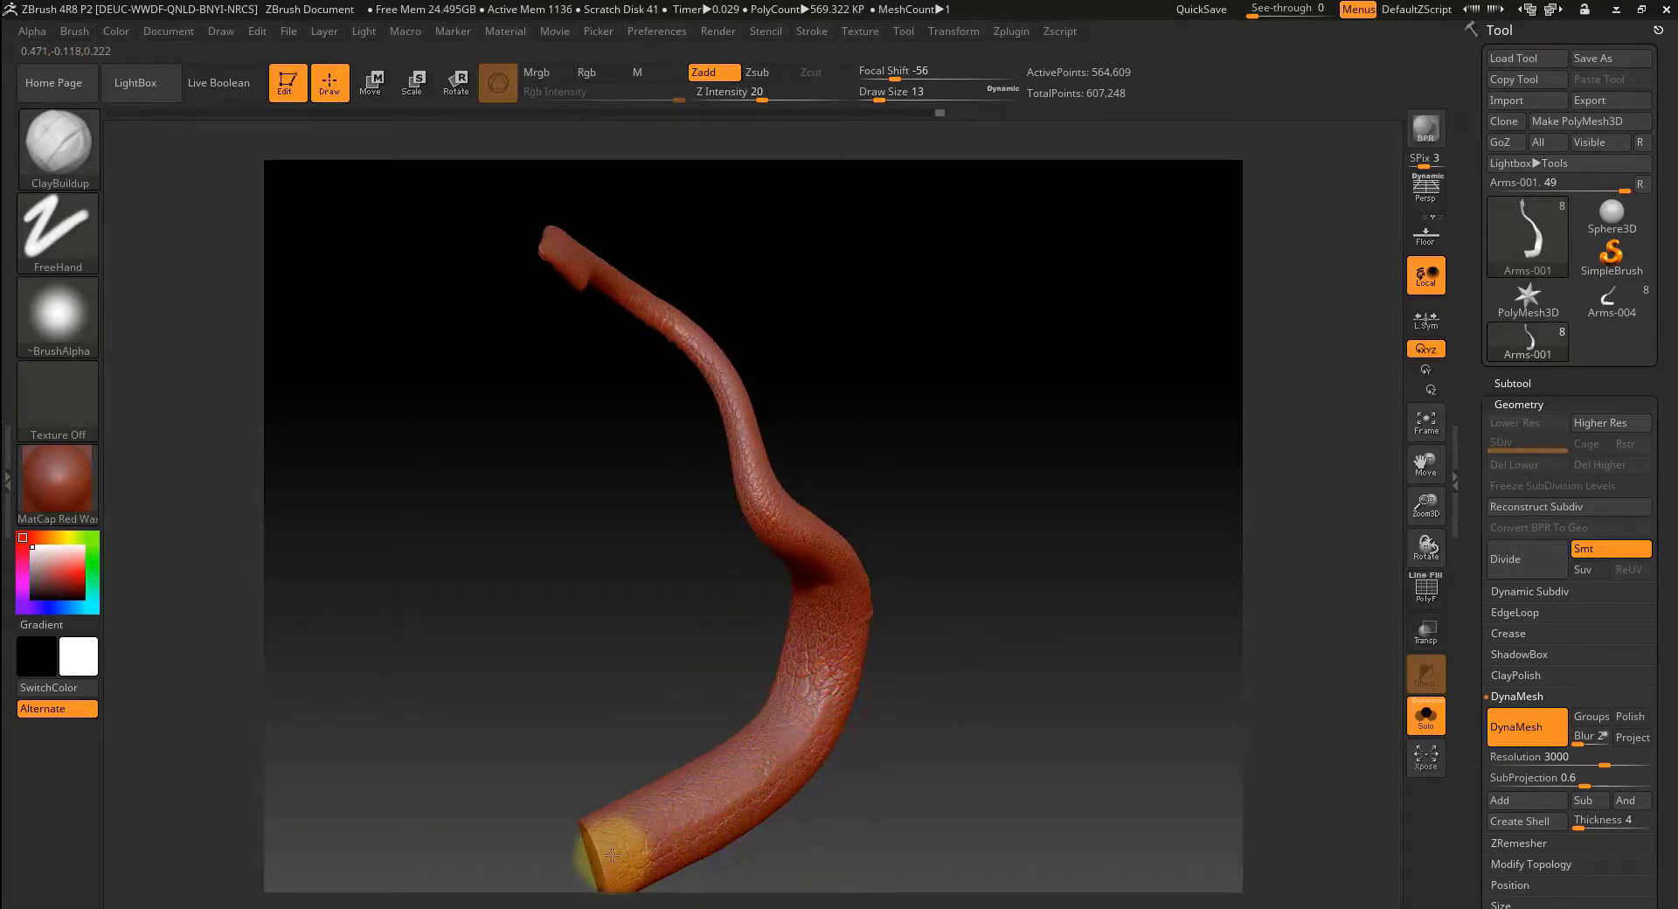
mouse_move(957, 667)
mouse_down()
mouse_move(918, 591)
mouse_move(944, 571)
mouse_move(967, 599)
mouse_move(934, 616)
mouse_up()
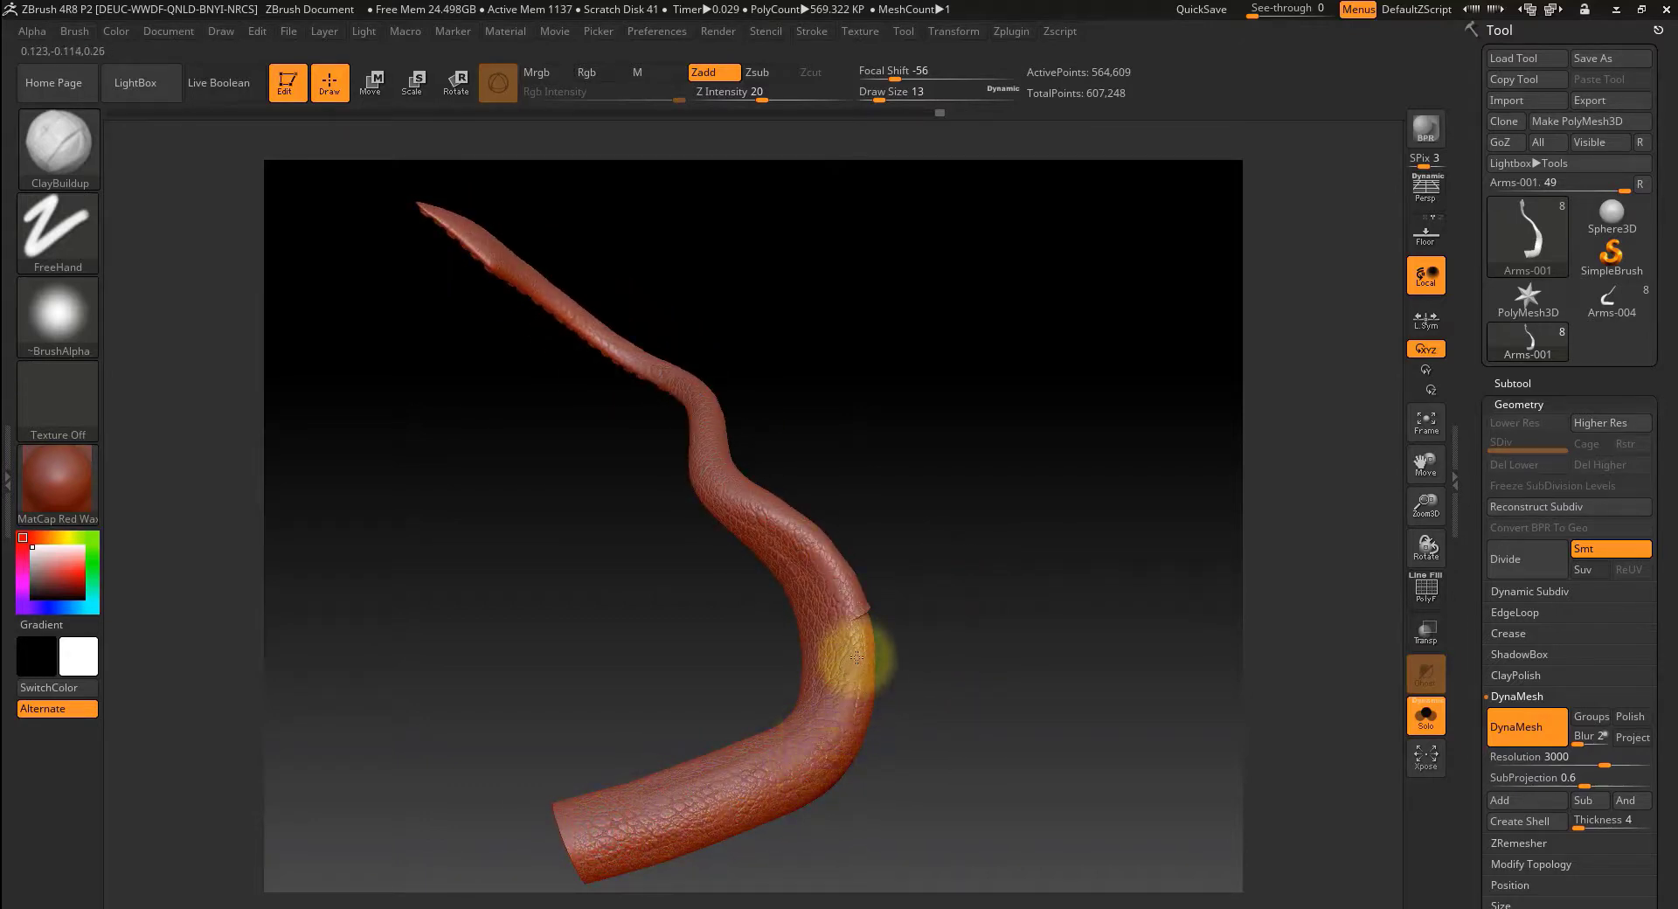
mouse_move(962, 609)
mouse_down()
mouse_move(1015, 637)
mouse_move(961, 625)
mouse_up()
mouse_move(826, 595)
mouse_down()
mouse_move(919, 707)
mouse_move(917, 730)
mouse_move(926, 708)
mouse_up()
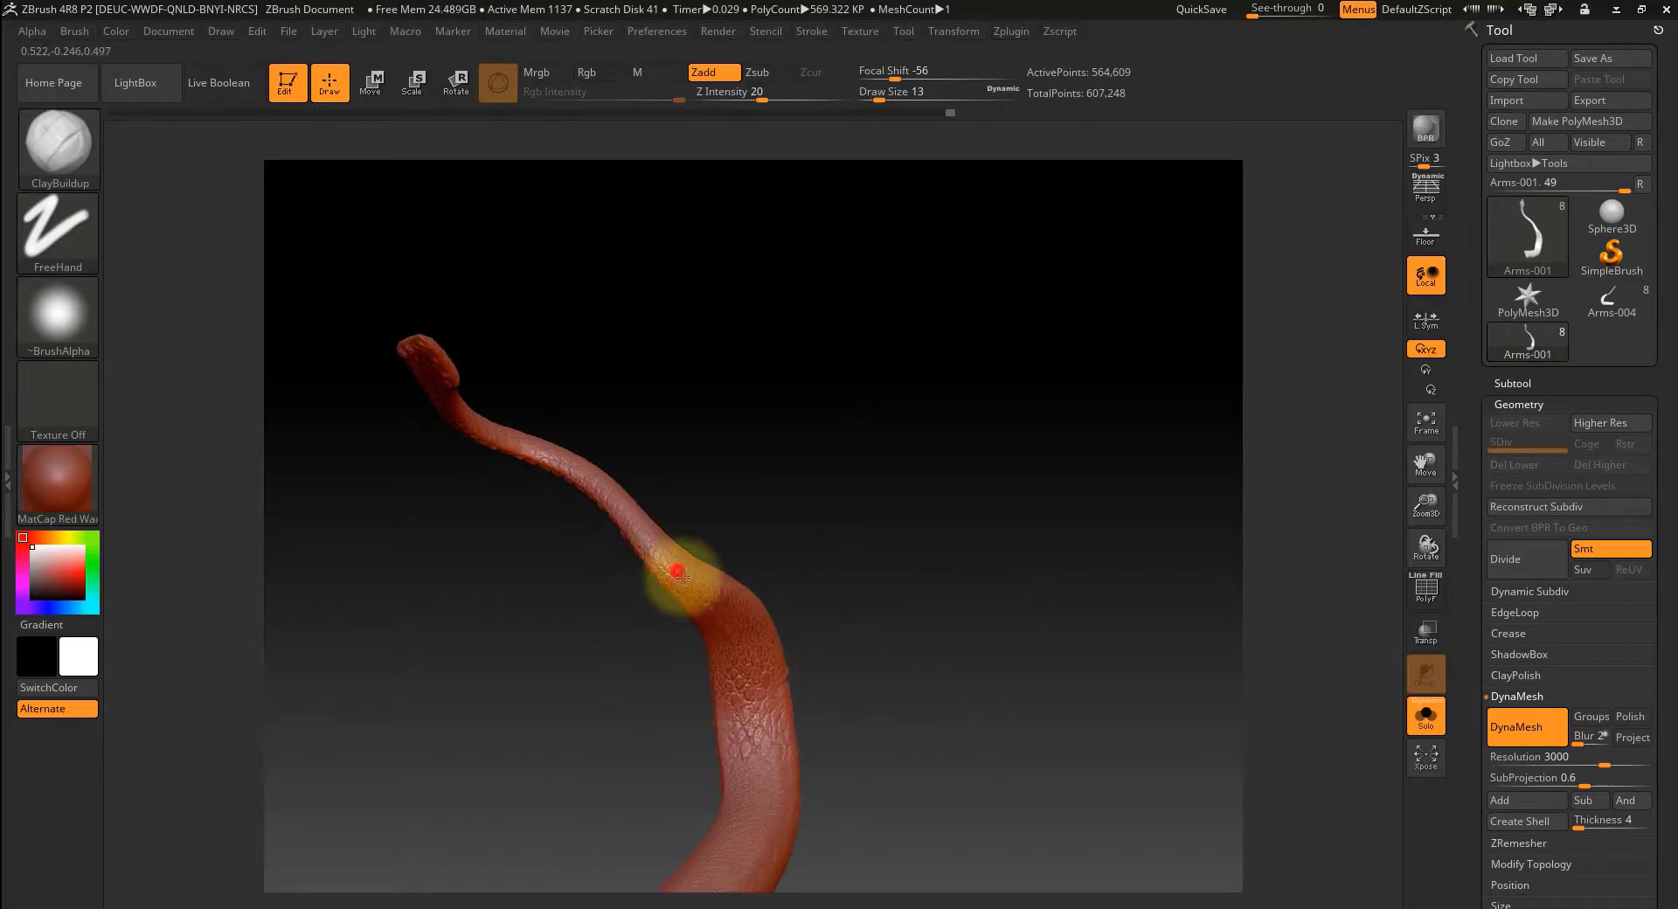
drag(709, 606, 733, 642)
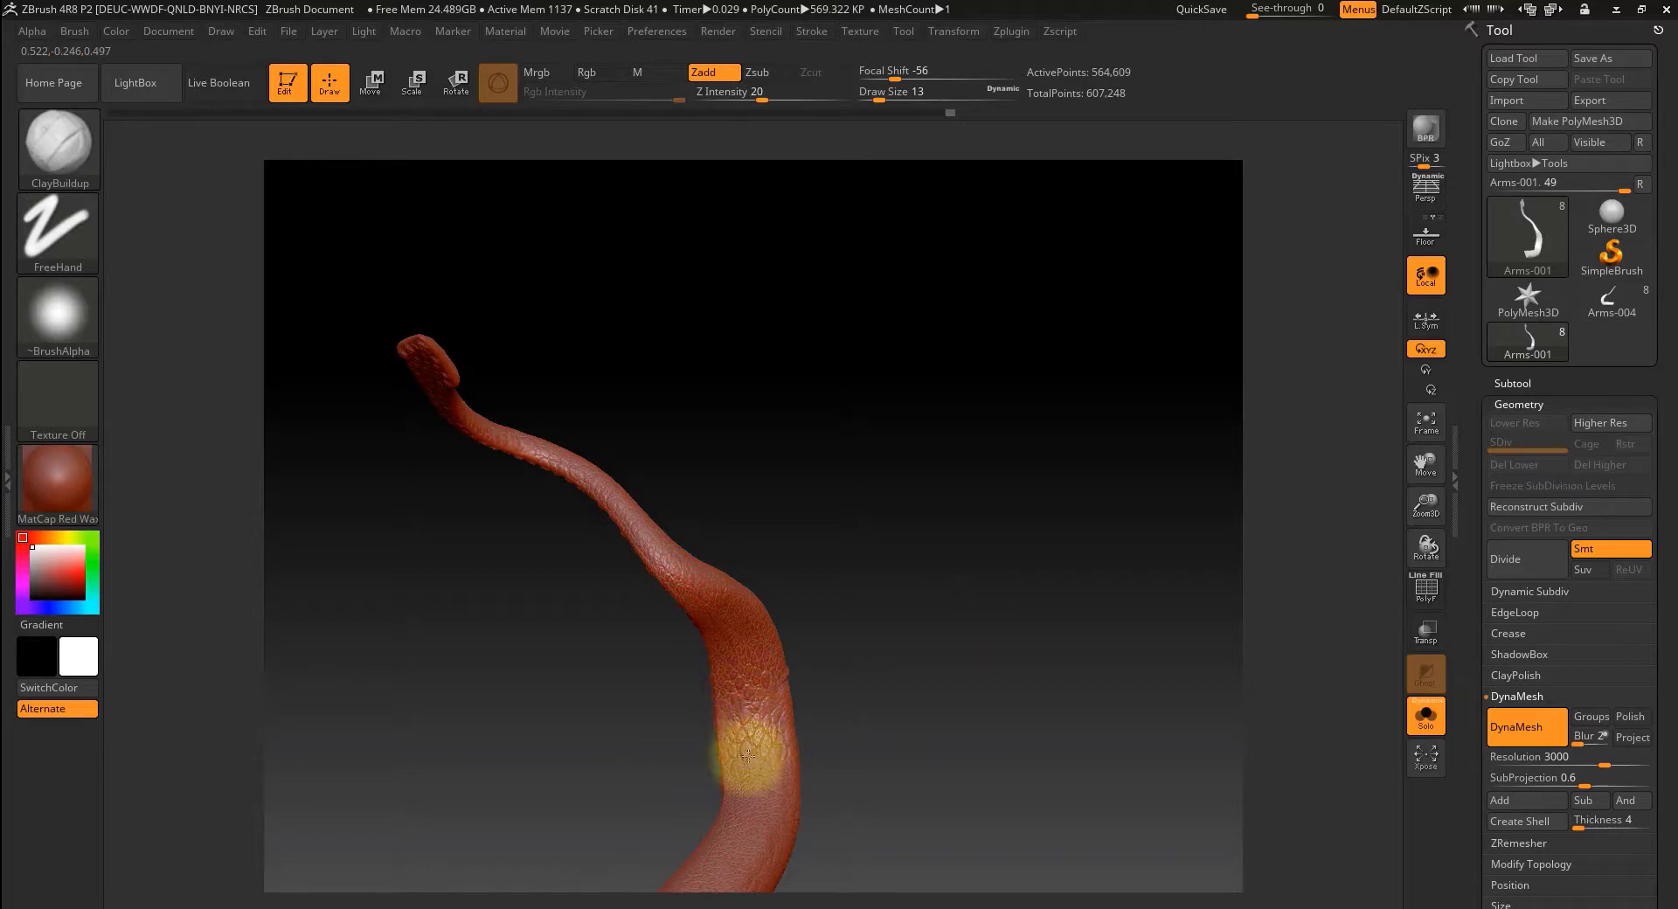
mouse_move(851, 607)
mouse_down()
mouse_move(909, 697)
mouse_move(780, 704)
mouse_move(757, 679)
mouse_move(892, 494)
mouse_up()
drag(921, 603, 1004, 615)
mouse_move(986, 536)
mouse_down()
mouse_move(893, 727)
mouse_move(888, 712)
mouse_up()
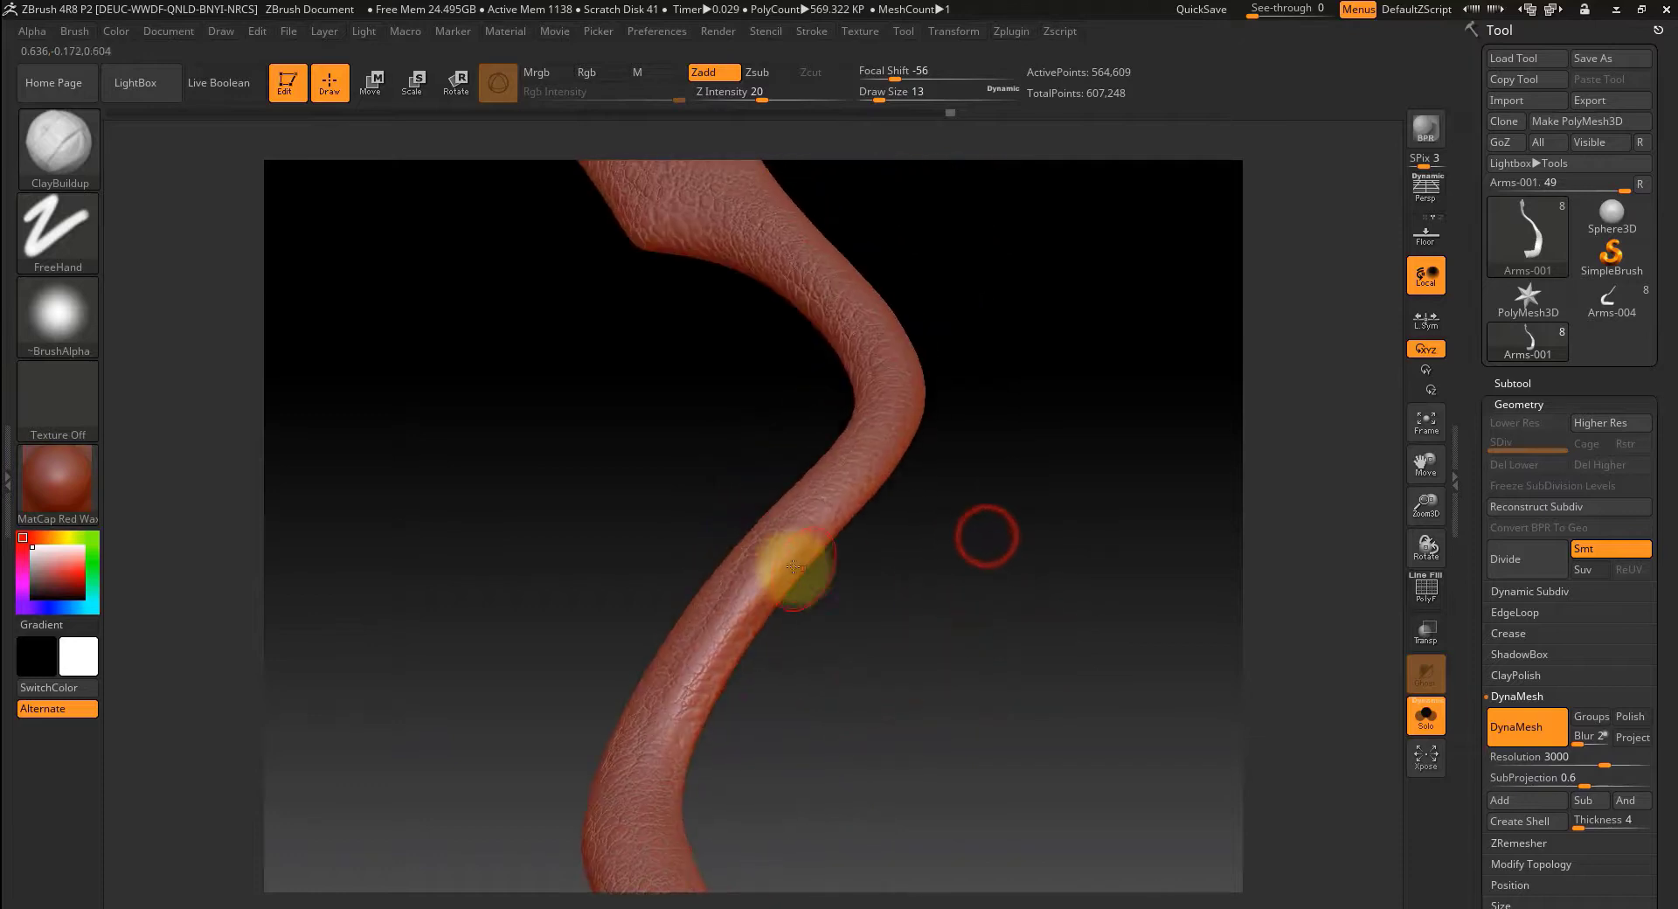
- Build up the back of the narrow curved section with repeated ClayBuildup strokes along its length
drag(780, 563, 874, 440)
drag(870, 450, 789, 546)
drag(798, 547, 872, 451)
mouse_move(865, 457)
mouse_down()
mouse_move(789, 540)
mouse_move(866, 444)
mouse_up()
drag(790, 543, 900, 424)
drag(816, 517, 865, 438)
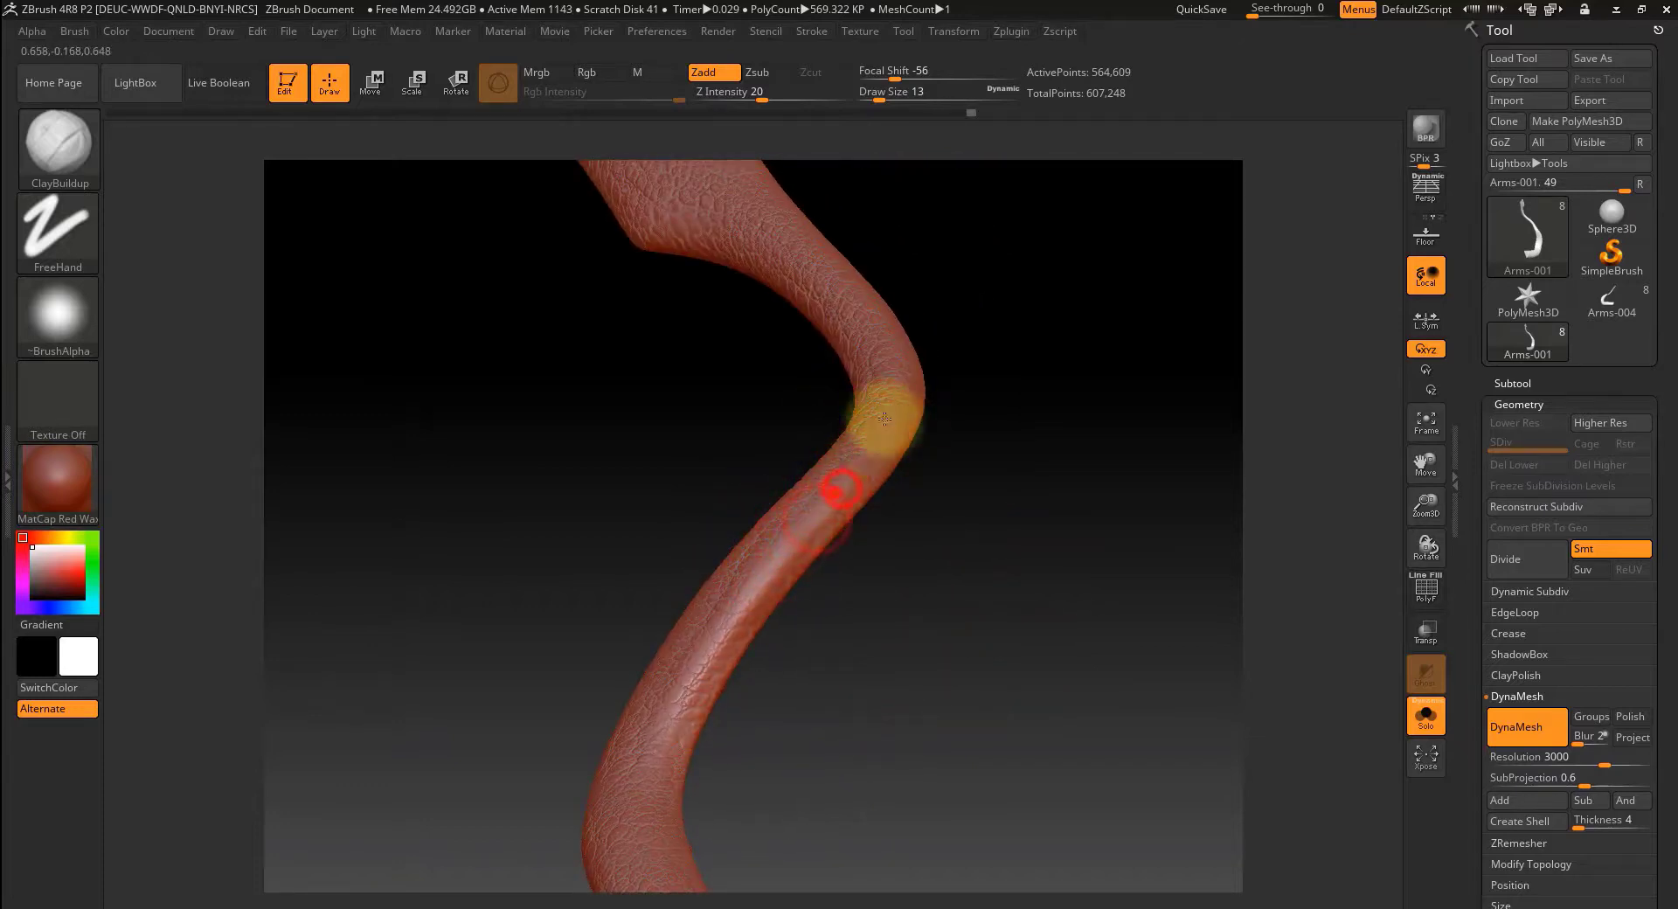
mouse_move(984, 543)
mouse_down()
mouse_move(888, 527)
mouse_move(892, 655)
mouse_up()
drag(884, 528, 837, 651)
drag(846, 608, 830, 642)
drag(609, 231, 736, 472)
mouse_move(839, 568)
mouse_down()
mouse_move(862, 647)
mouse_move(891, 641)
mouse_move(897, 682)
mouse_move(928, 683)
mouse_up()
mouse_move(626, 307)
mouse_down()
mouse_move(641, 446)
mouse_move(616, 584)
mouse_move(666, 718)
mouse_move(988, 543)
mouse_up()
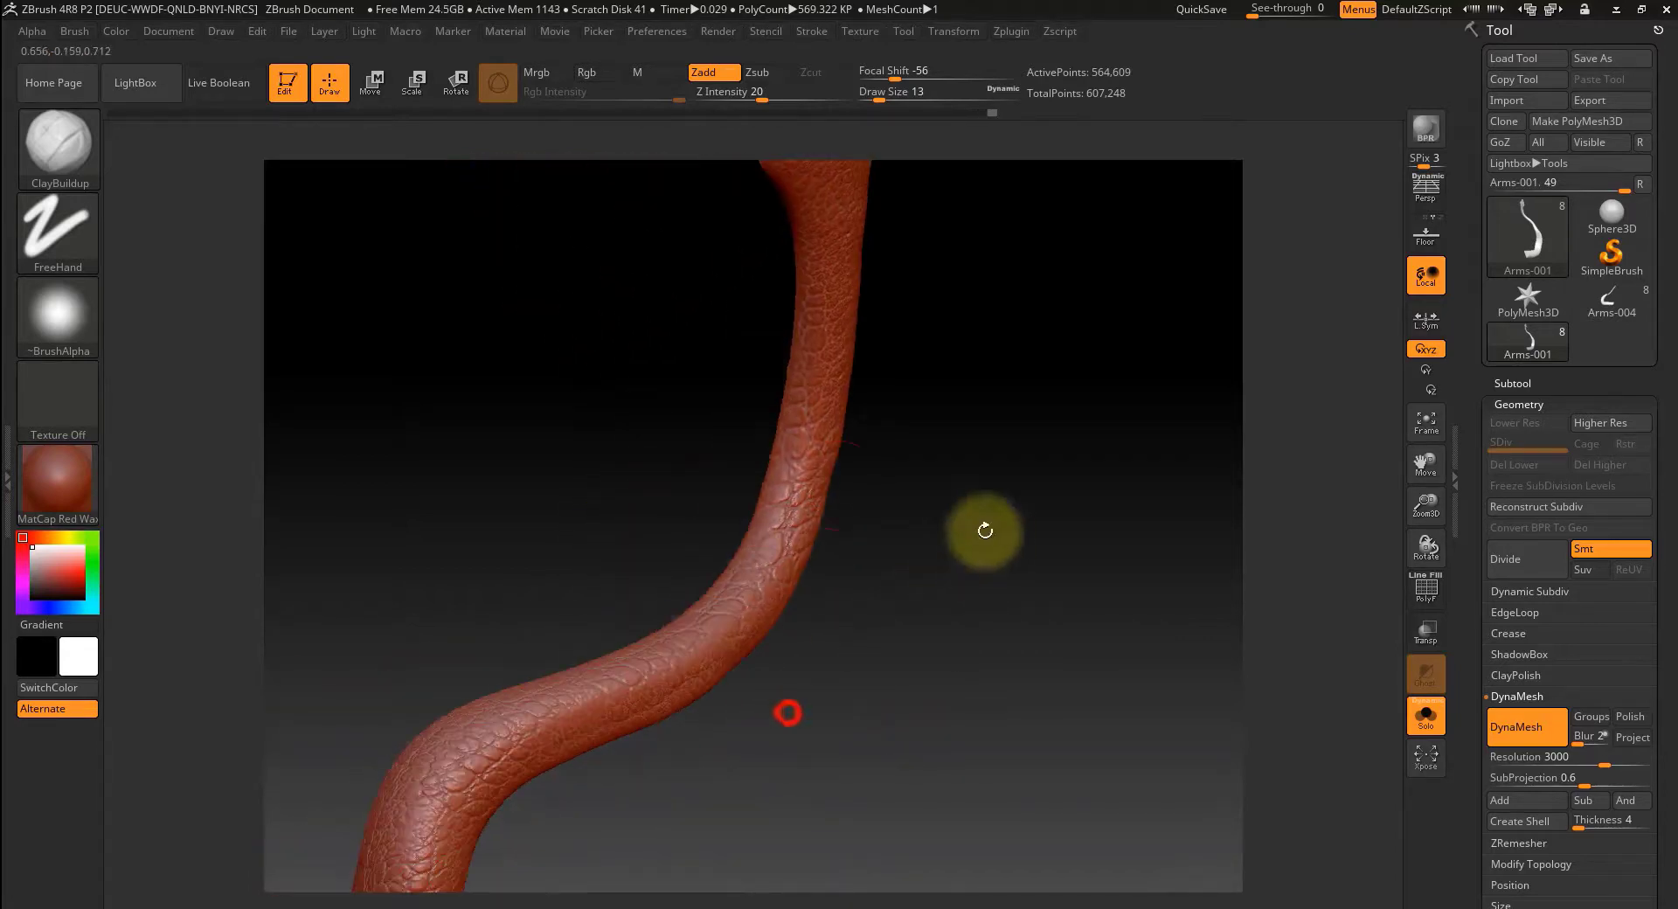
- Switch to the Standard brush with the DragRect stroke and stamp reptile scales over the built-up narrow section
key(b)
key(s)
key(t)
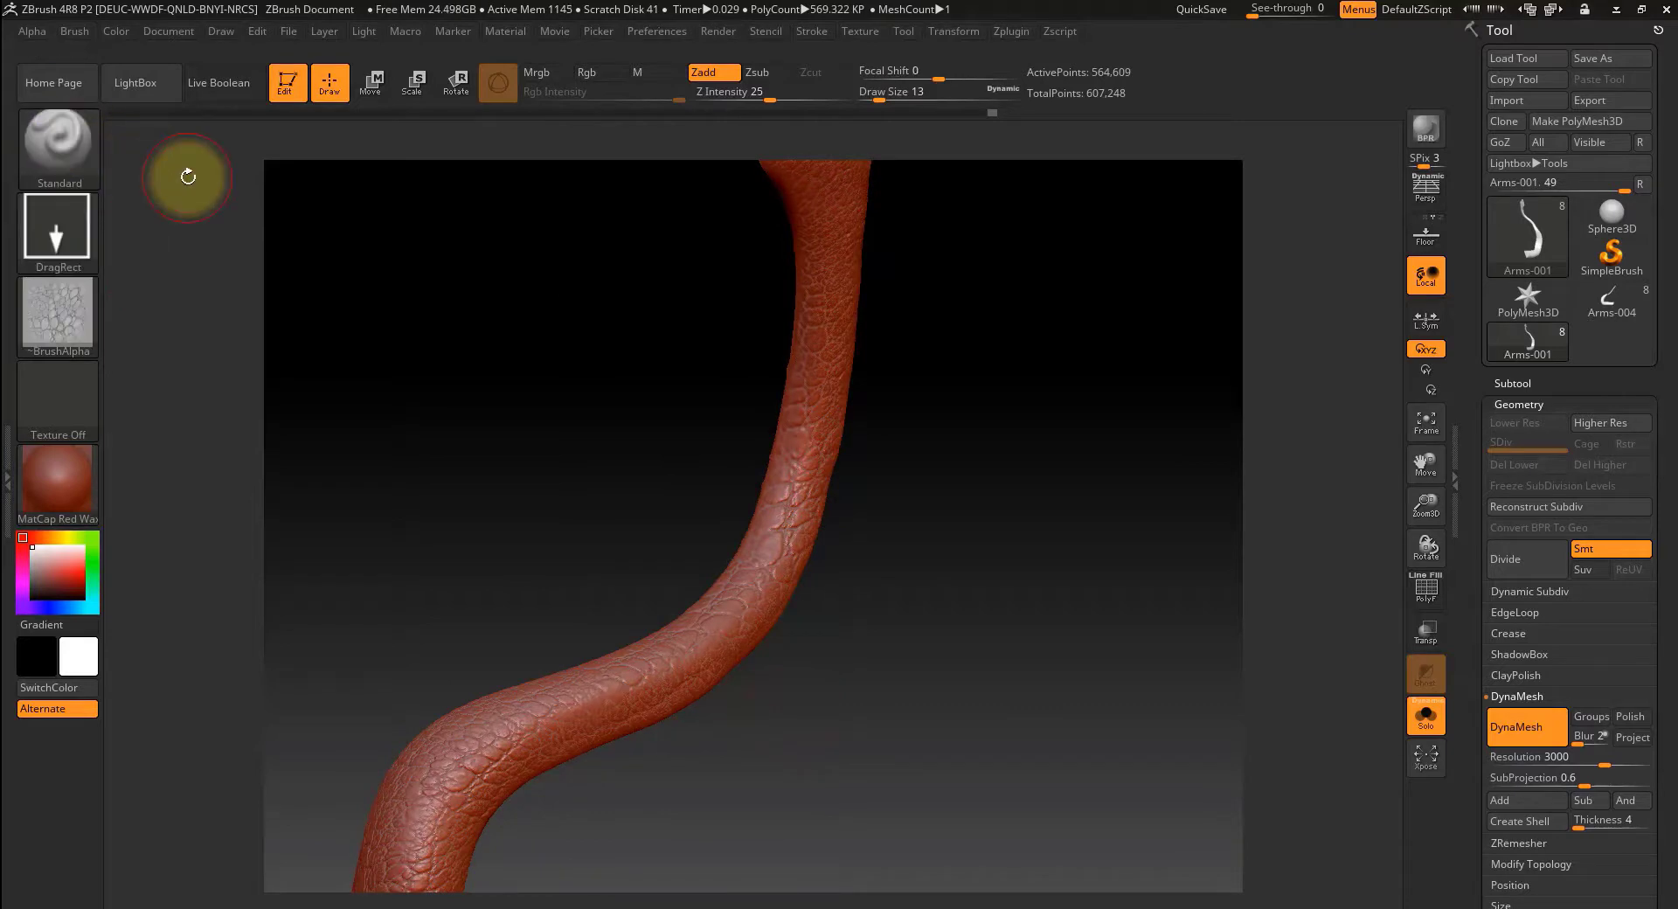
drag(946, 647, 895, 516)
drag(782, 425, 655, 592)
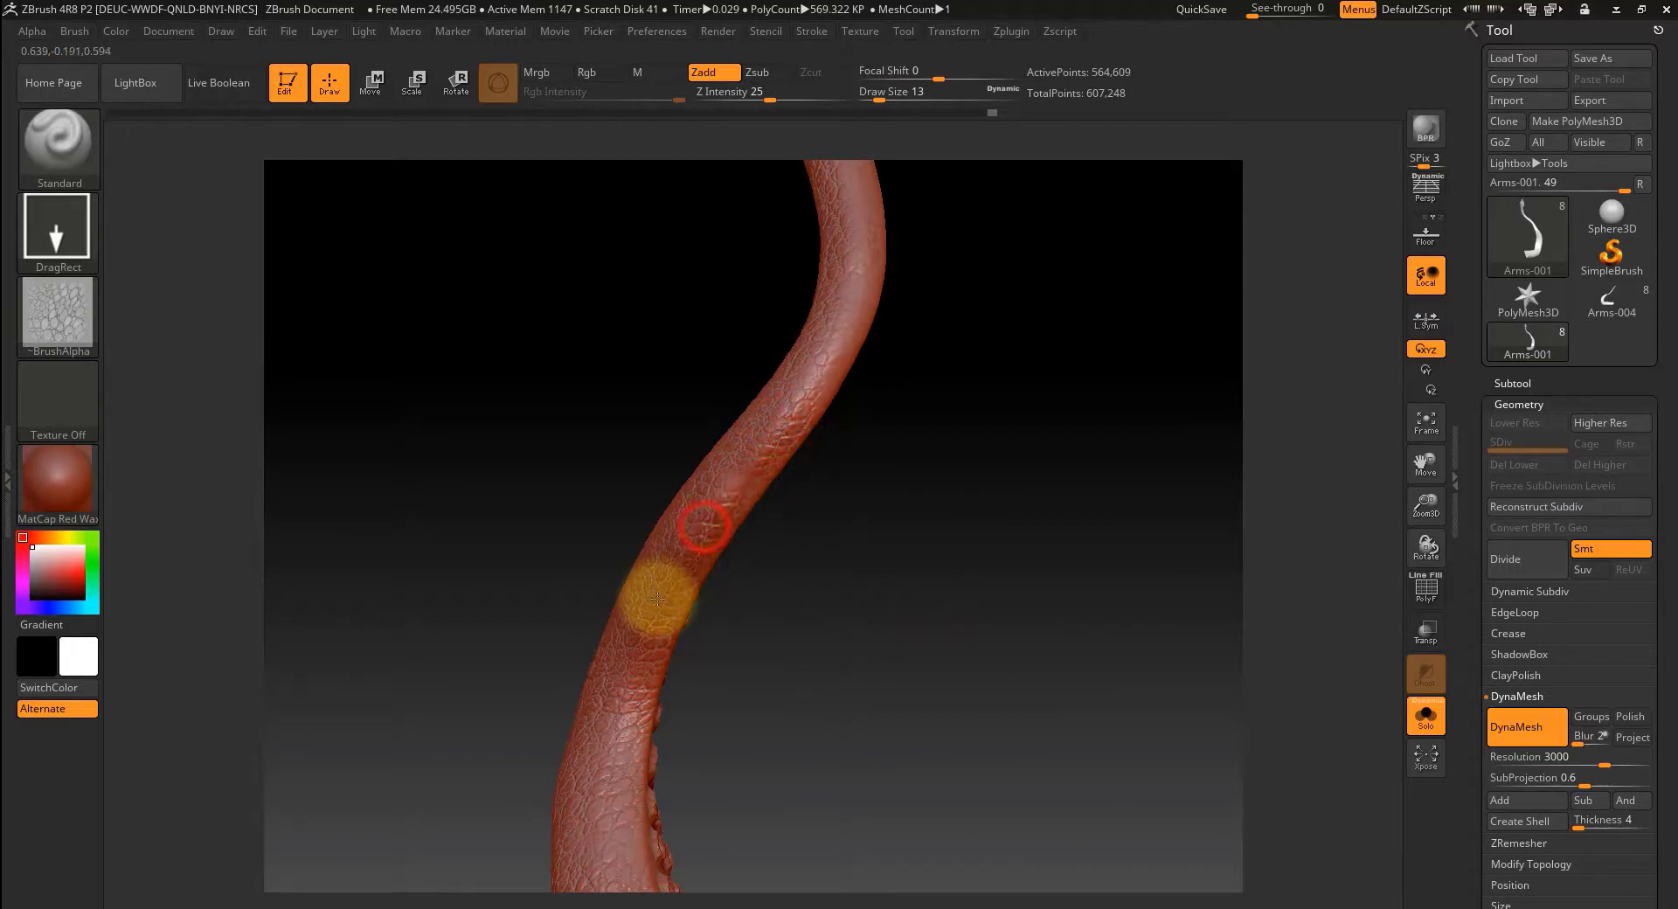
mouse_move(792, 664)
mouse_down()
mouse_move(804, 603)
mouse_move(836, 619)
mouse_move(910, 532)
mouse_move(890, 553)
mouse_up()
drag(737, 463, 710, 515)
mouse_move(854, 599)
mouse_down()
mouse_move(944, 600)
mouse_move(962, 432)
mouse_move(1011, 449)
mouse_move(1030, 505)
mouse_move(1004, 629)
mouse_move(1004, 515)
mouse_move(954, 551)
mouse_move(952, 652)
mouse_move(943, 614)
mouse_move(909, 731)
mouse_move(853, 678)
mouse_move(909, 690)
mouse_move(899, 670)
mouse_move(984, 600)
mouse_move(865, 737)
mouse_move(727, 749)
mouse_move(768, 729)
mouse_move(838, 845)
mouse_move(895, 749)
mouse_up()
drag(930, 644, 965, 702)
drag(857, 744, 975, 757)
drag(950, 757, 895, 779)
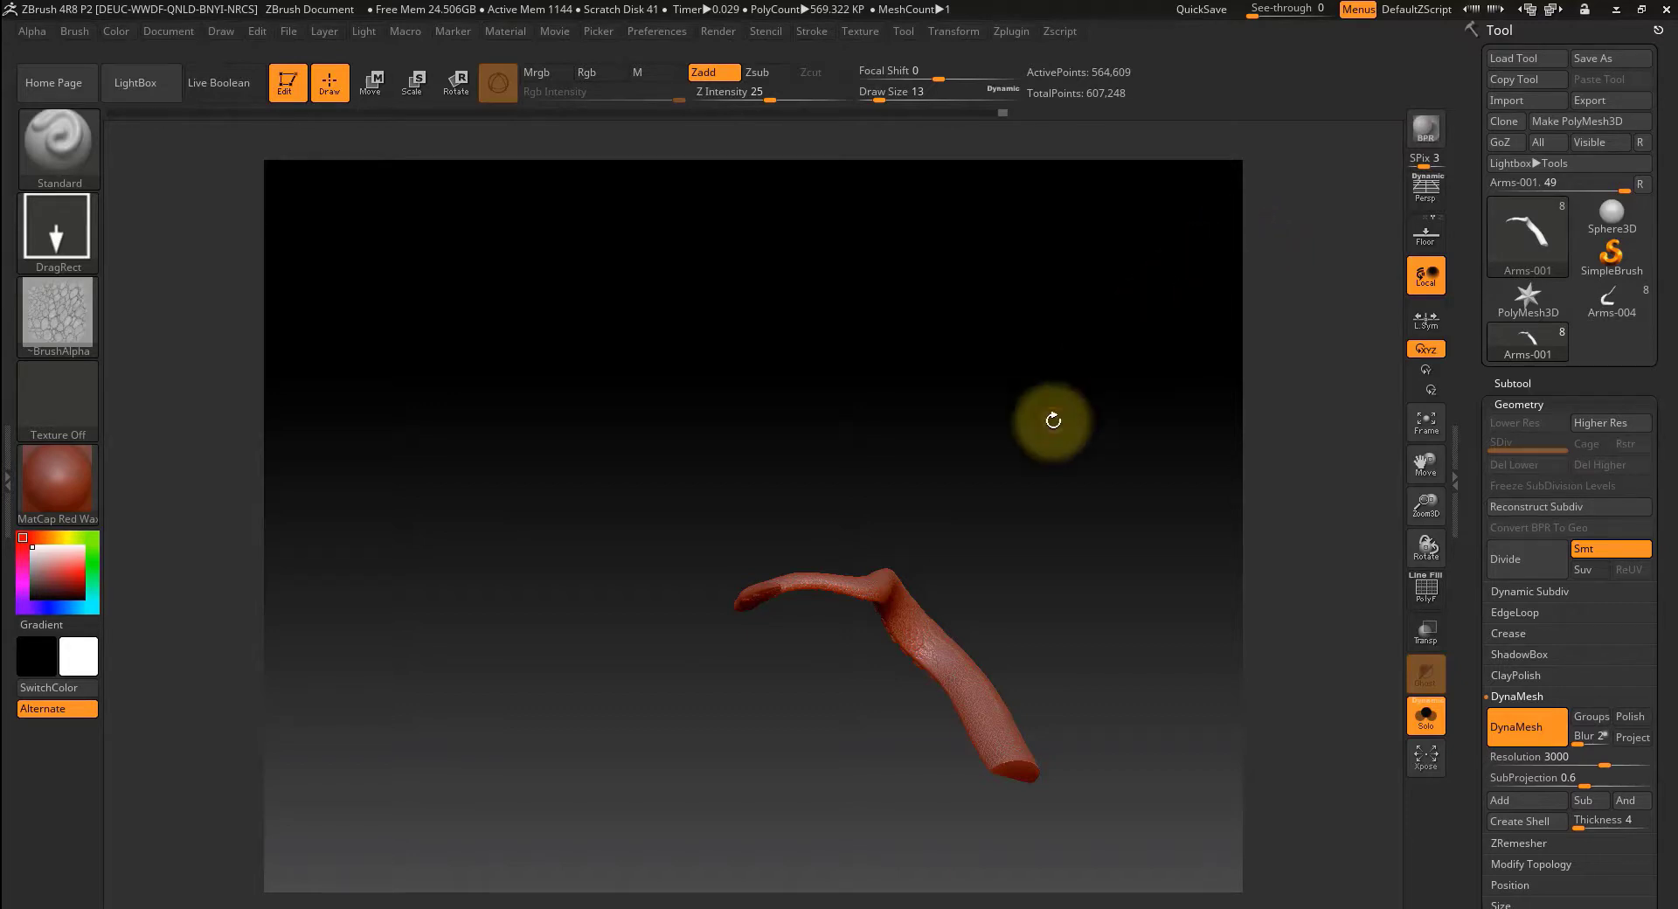
- Export the selected arm as an FBX file named Tentacle_1_HP in the PaintBall_Gun folder
click(1013, 30)
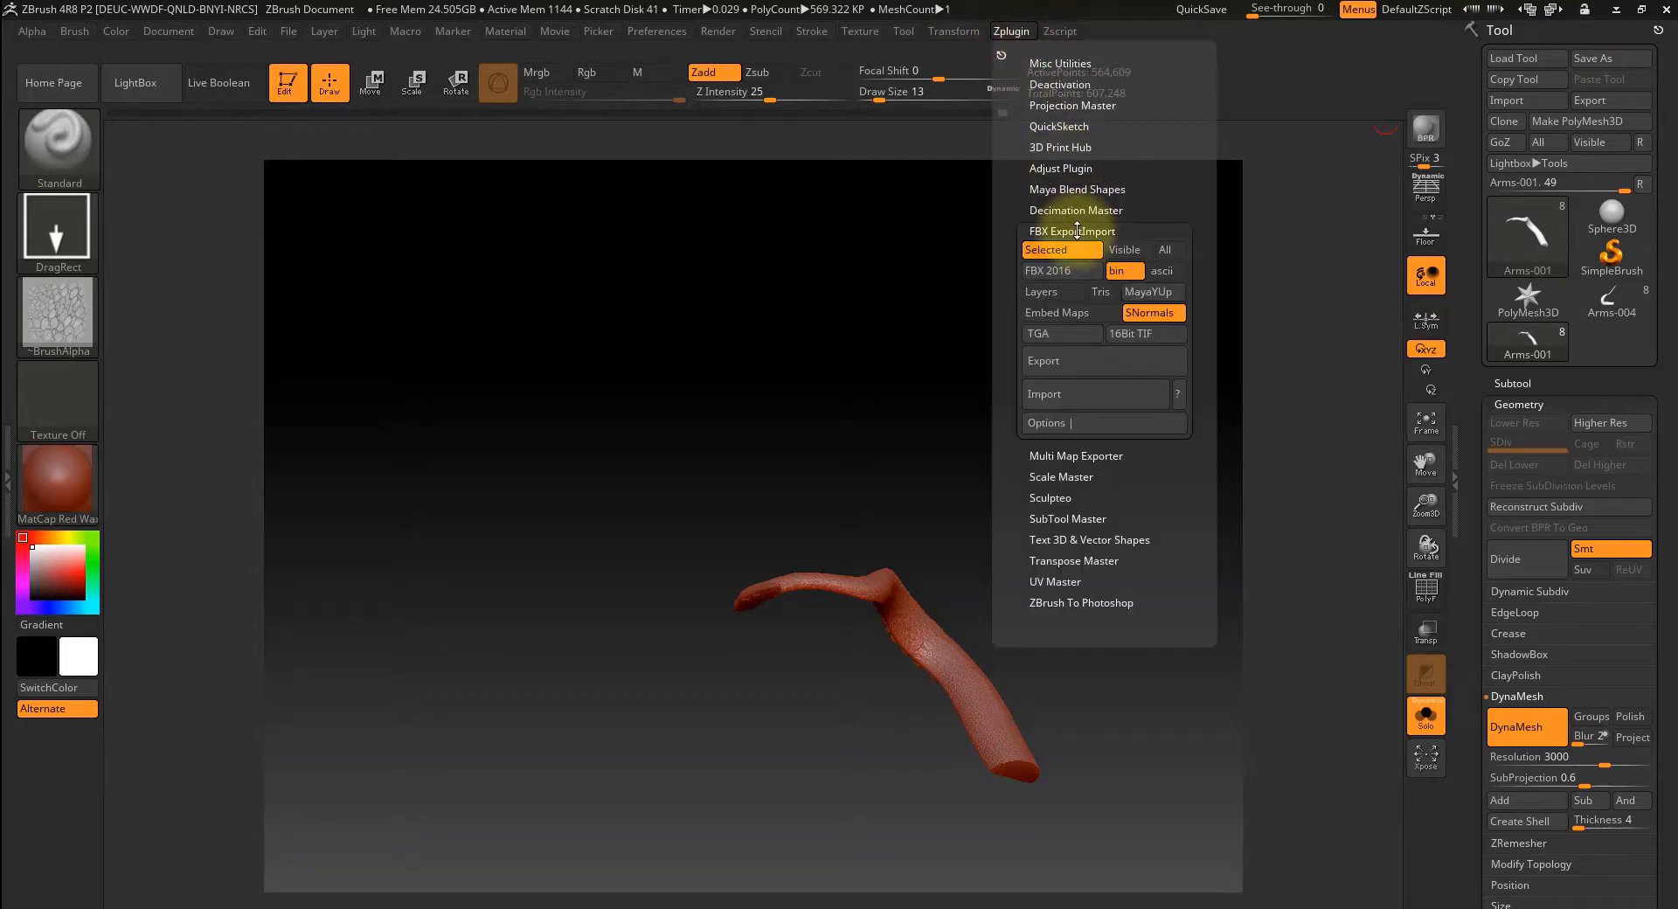
click(1049, 365)
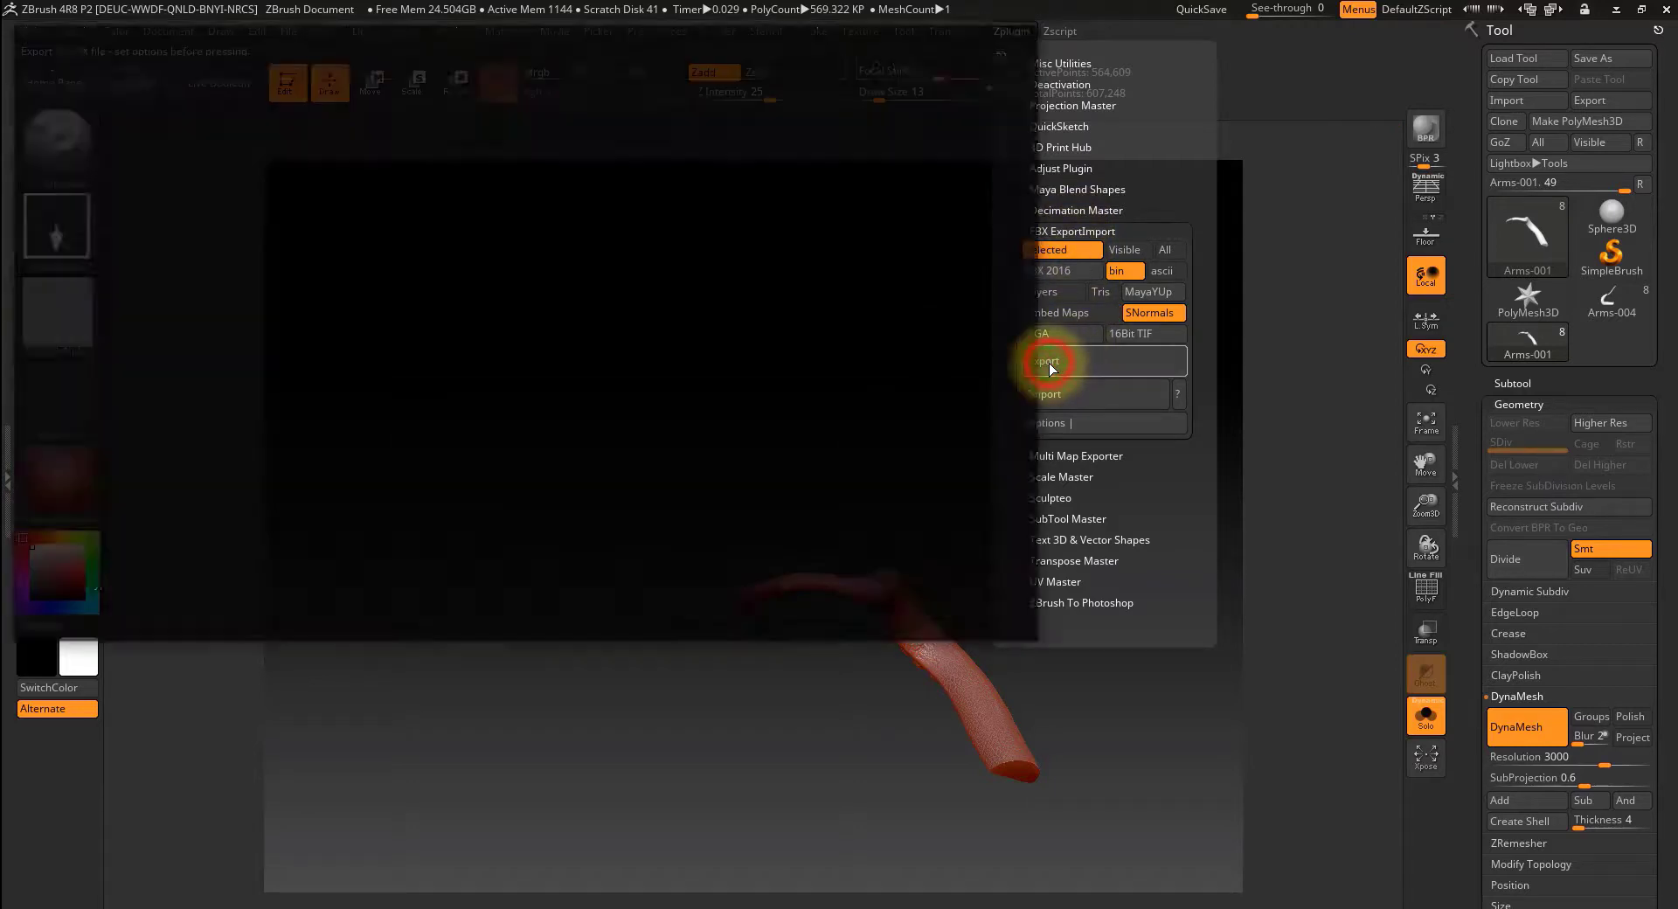
click(204, 191)
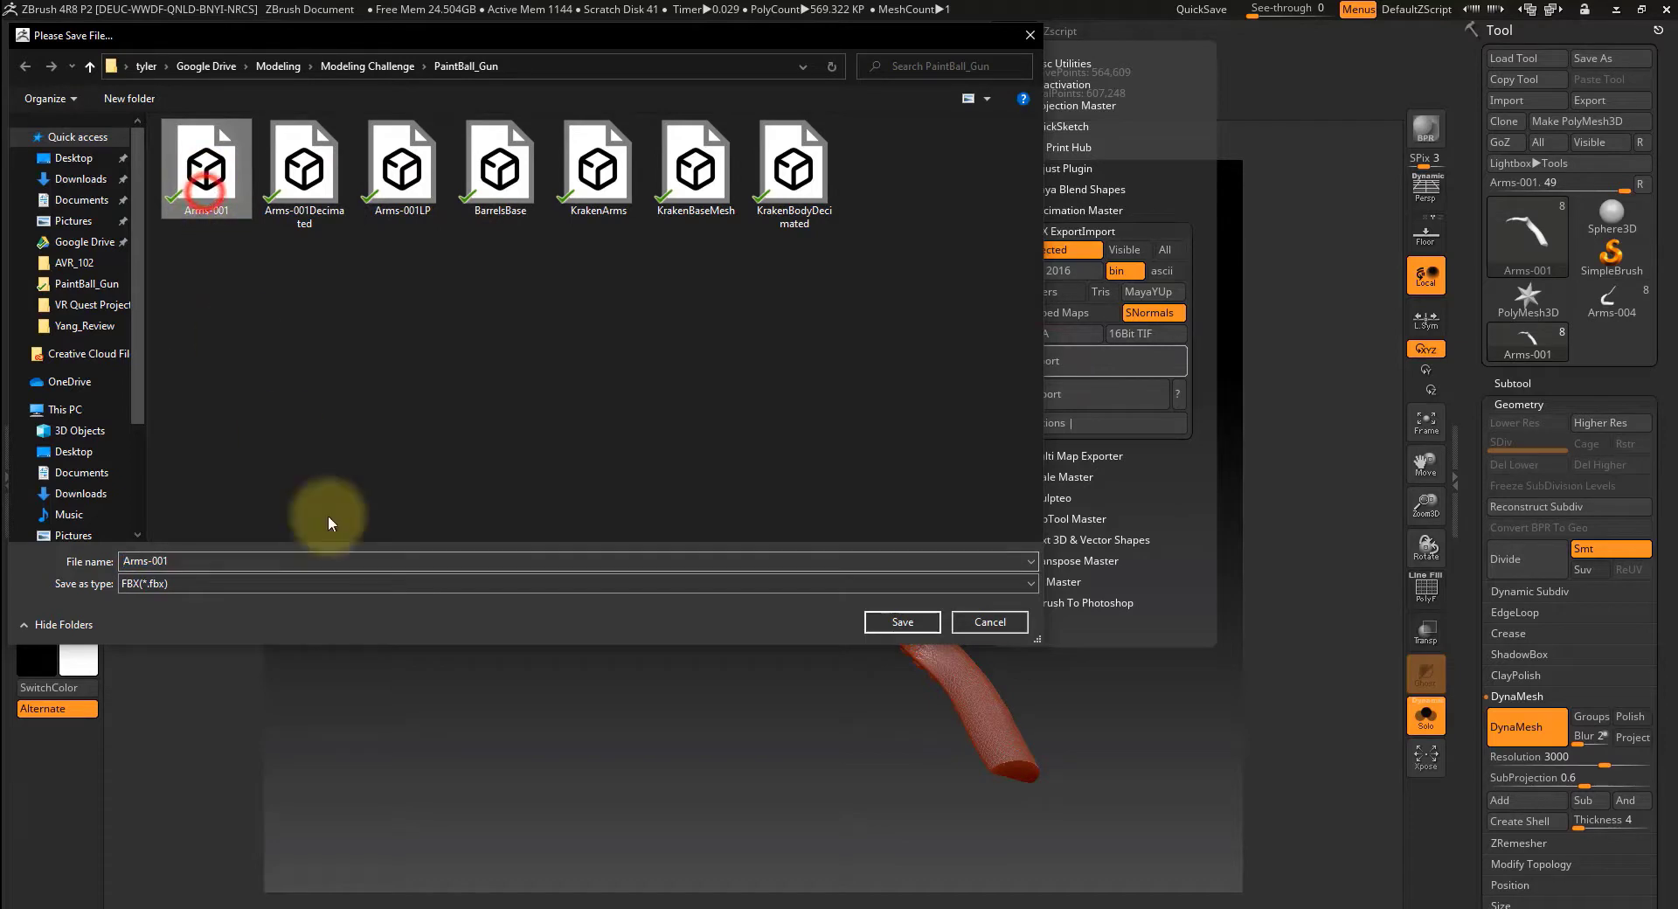
click(186, 561)
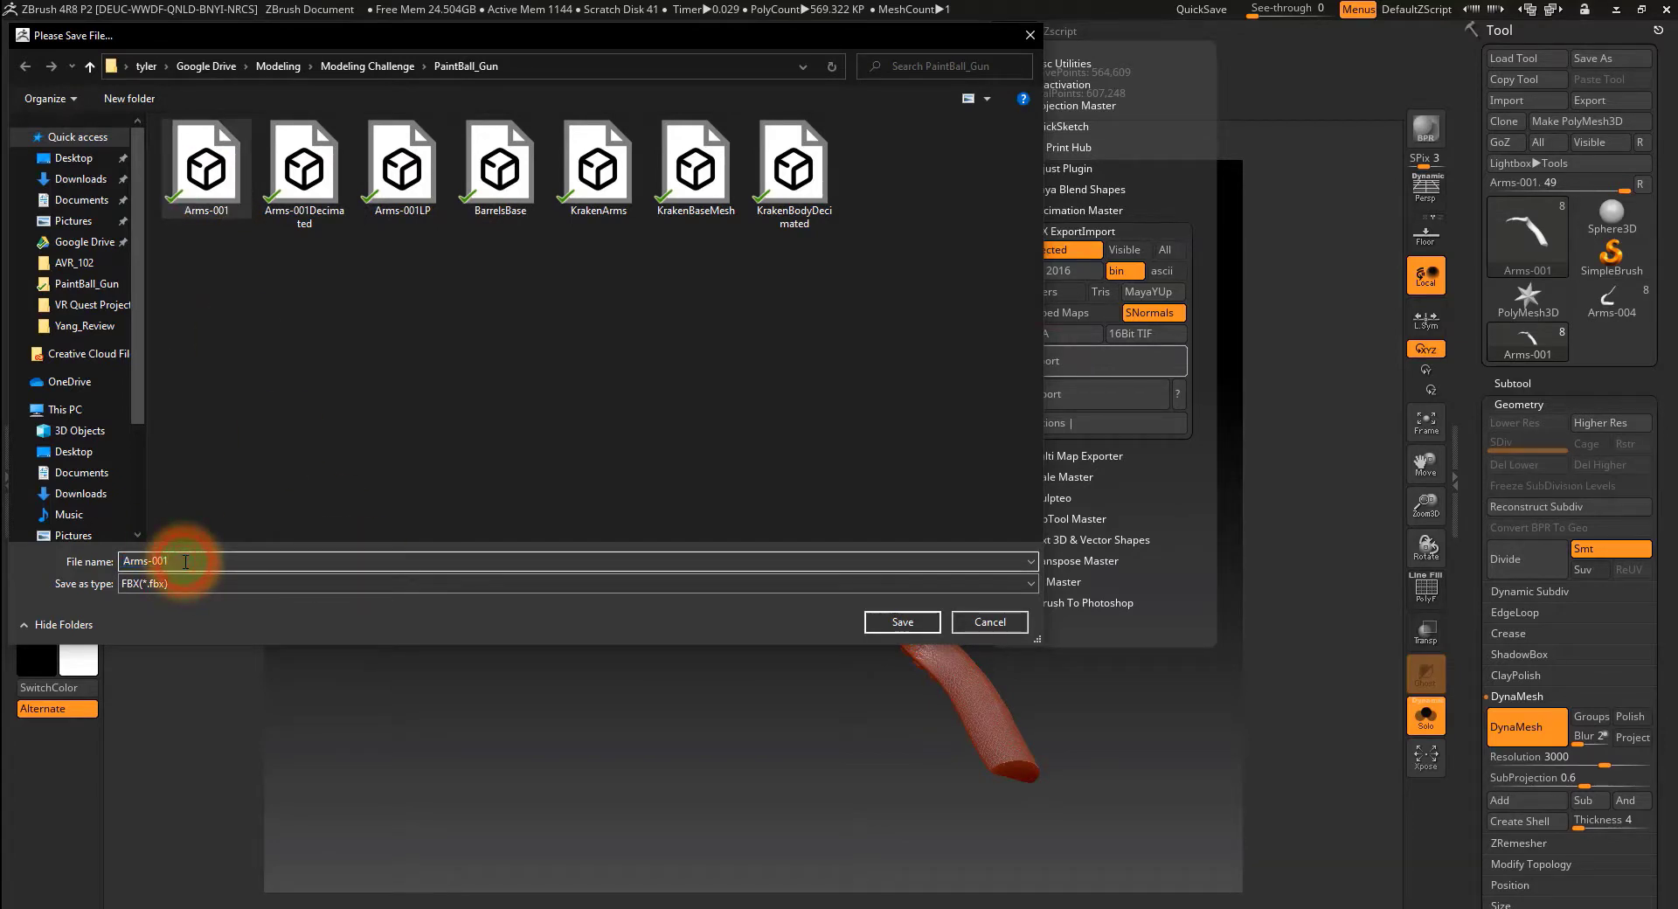
double_click(185, 561)
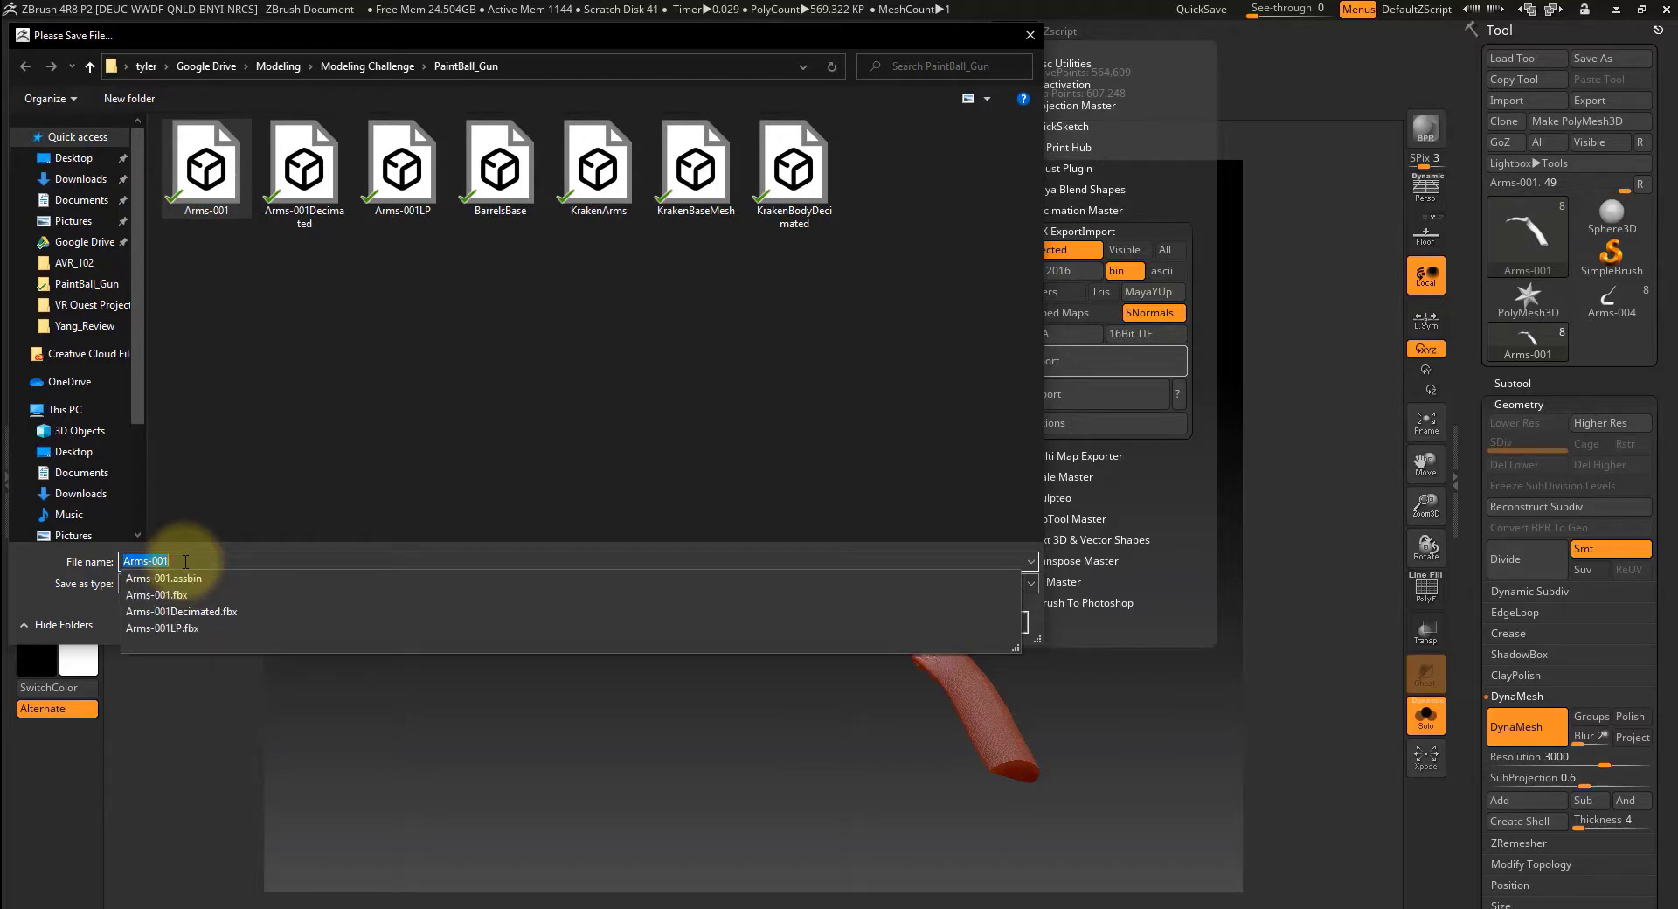
text(Tentacle_1_HP)
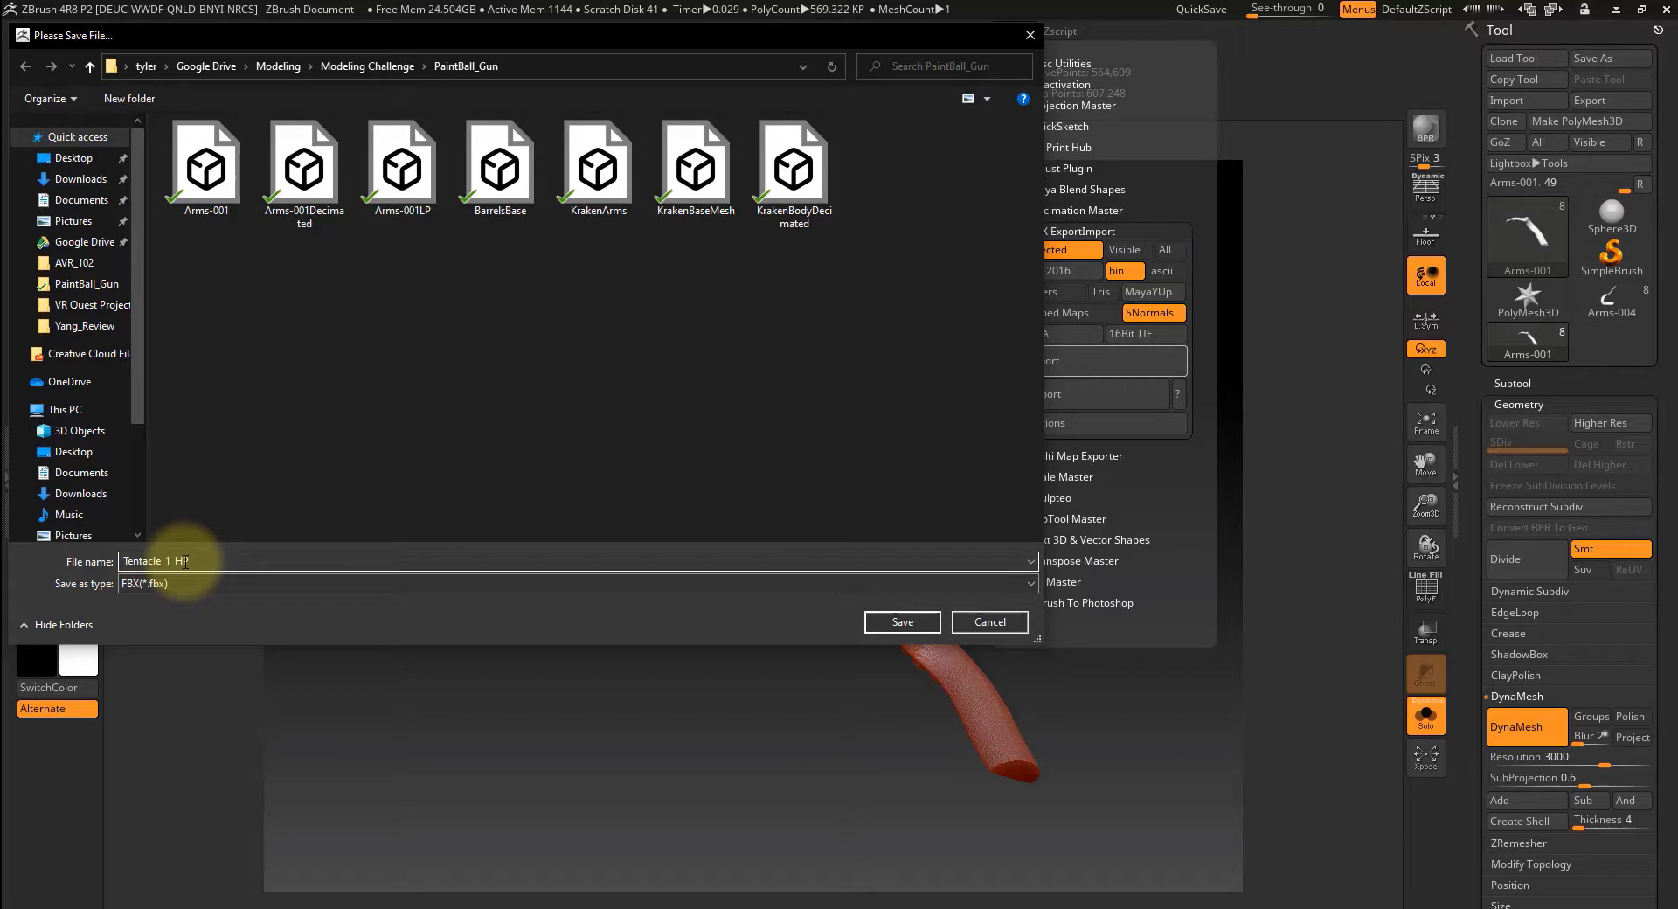
click(904, 622)
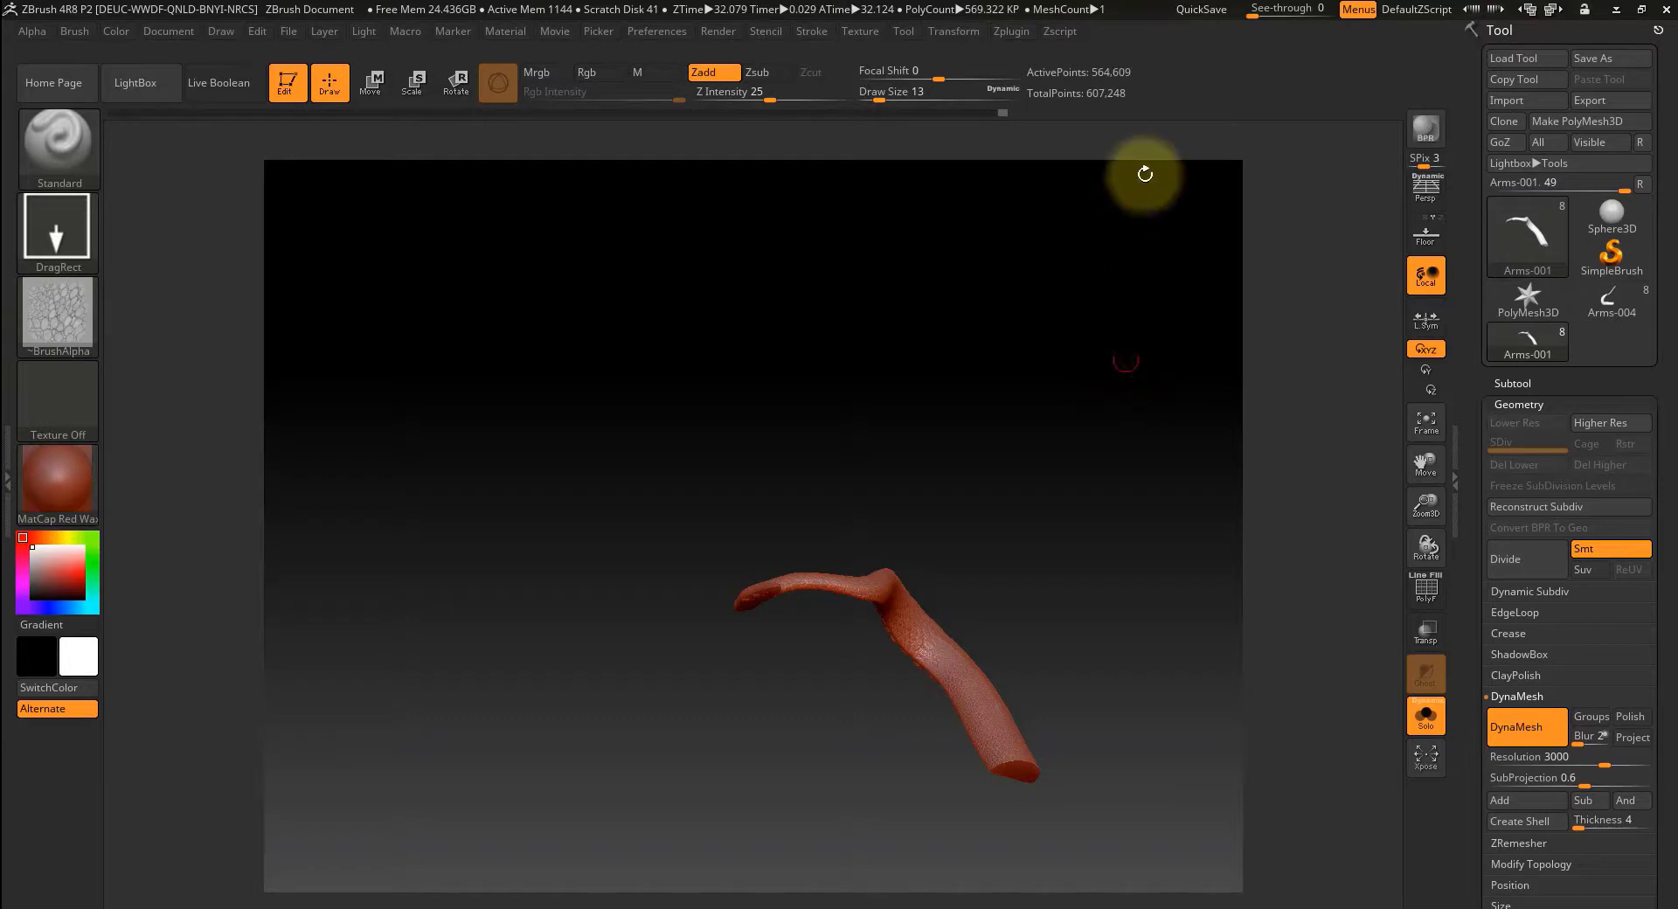
- Pre-process the arm in Decimation Master, set k Points to 10 and decimate the current subtool
click(1010, 33)
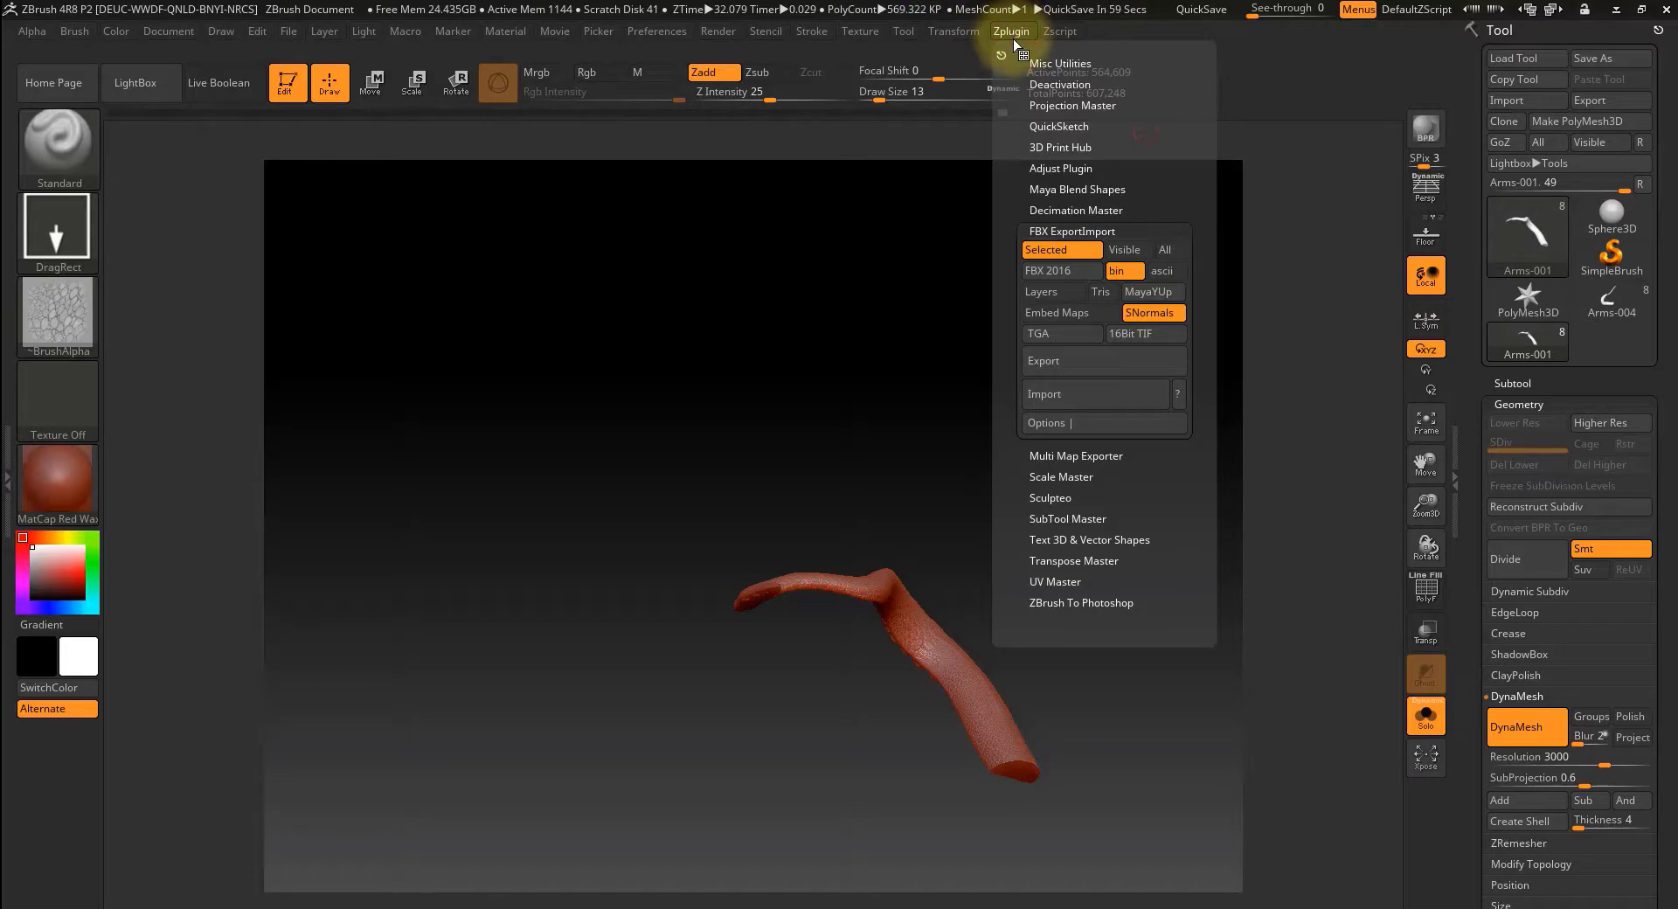
click(1051, 211)
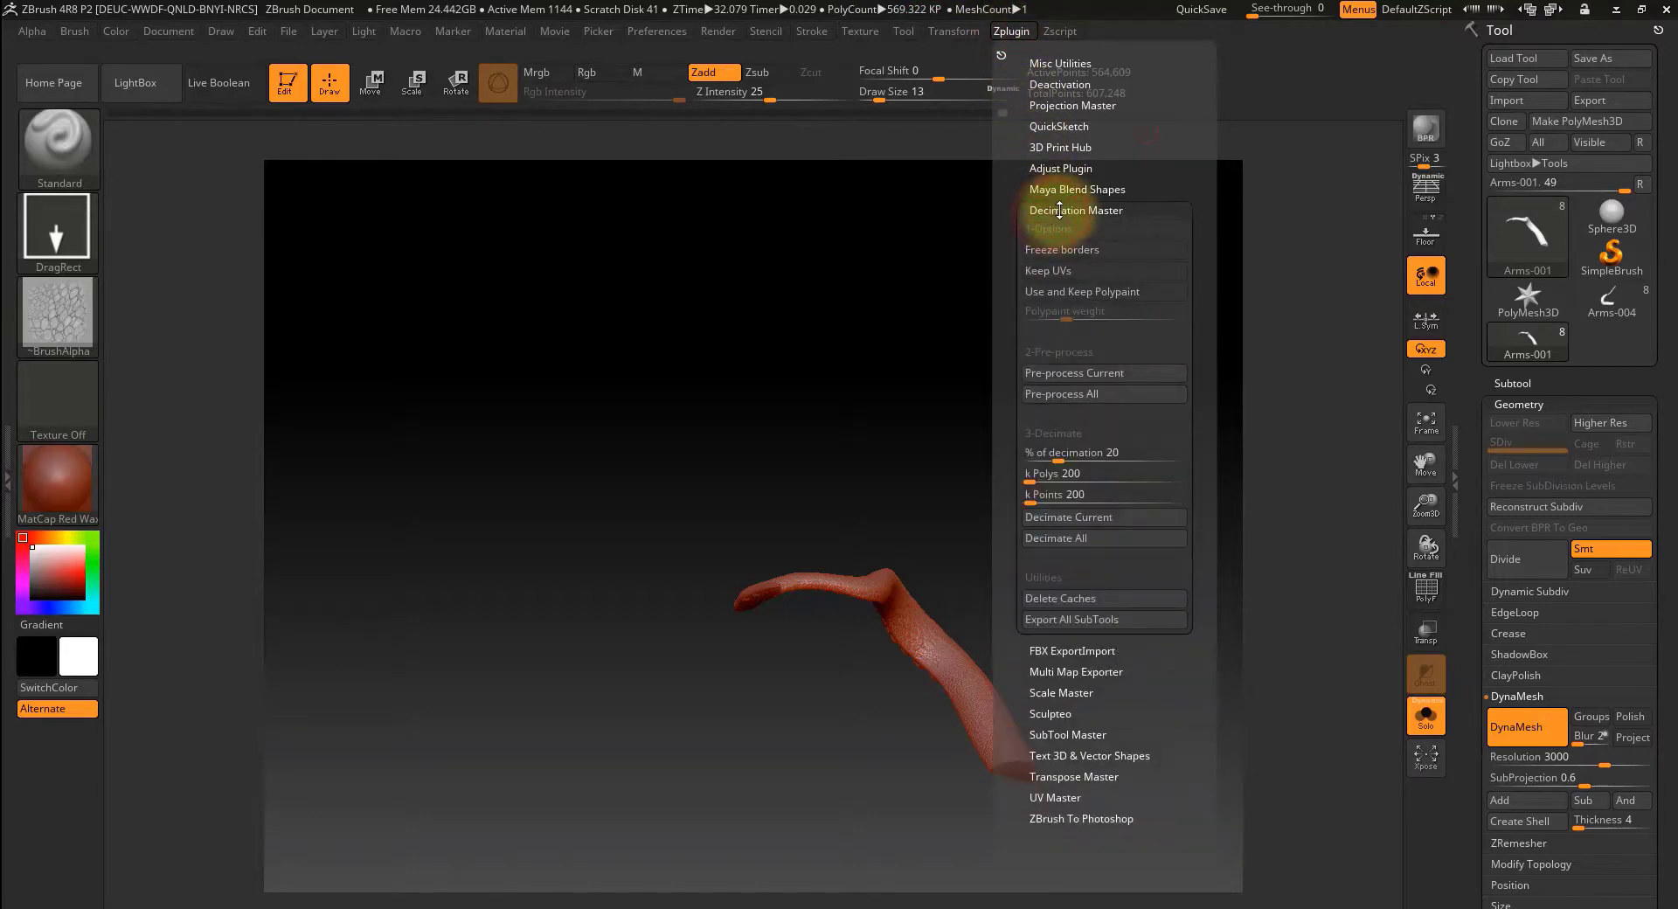
click(1056, 370)
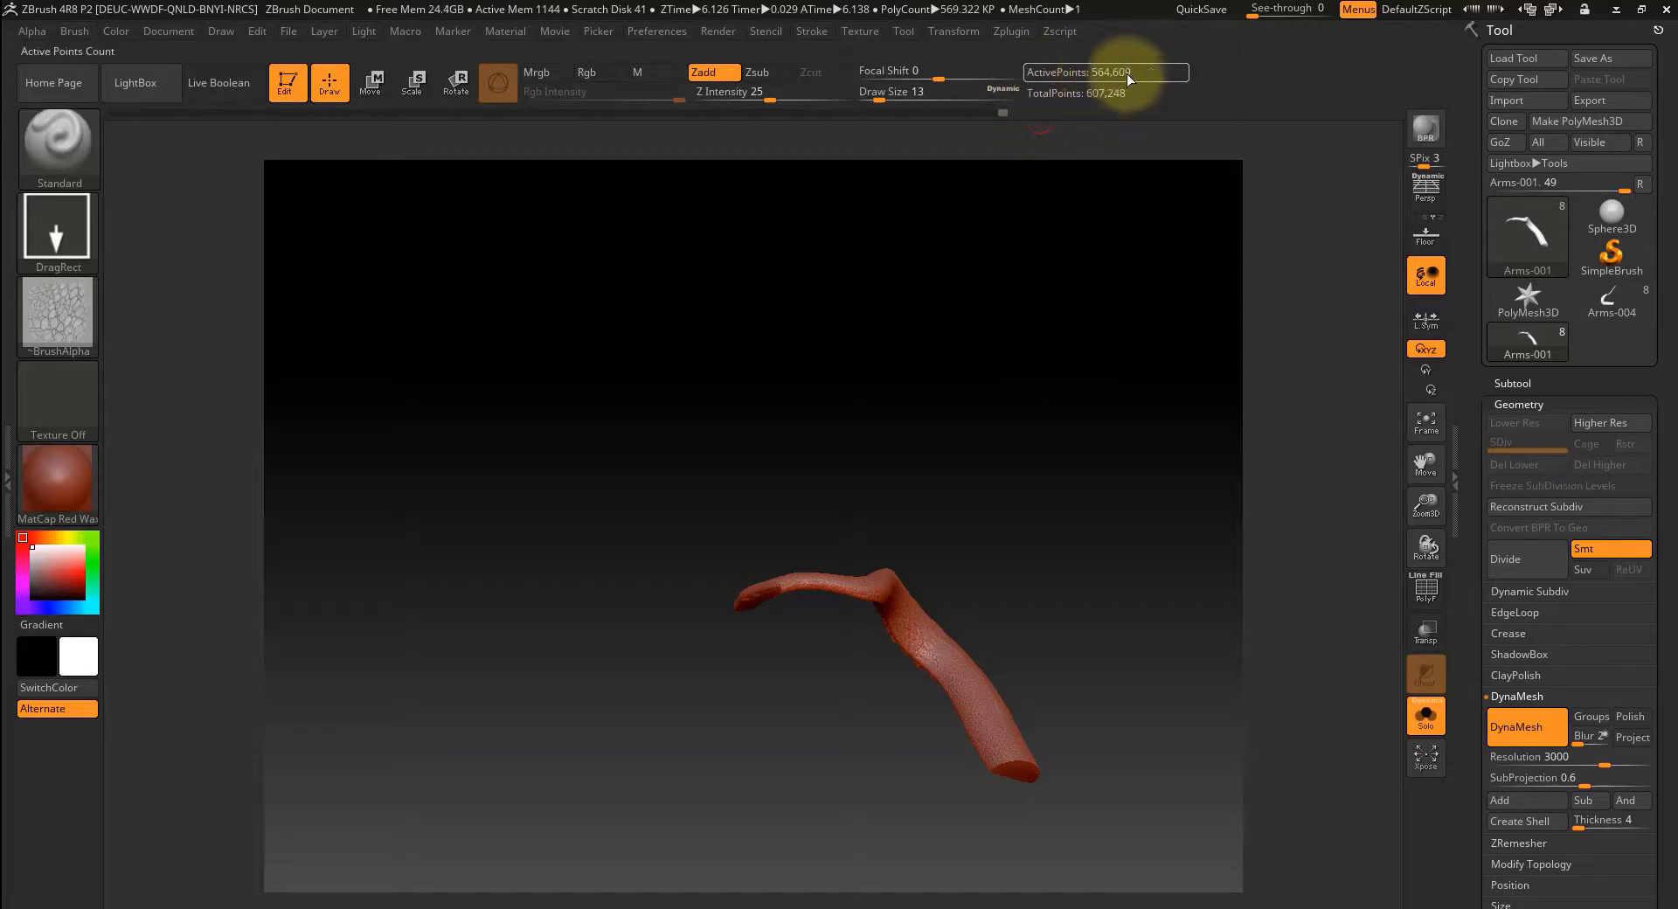
click(1010, 30)
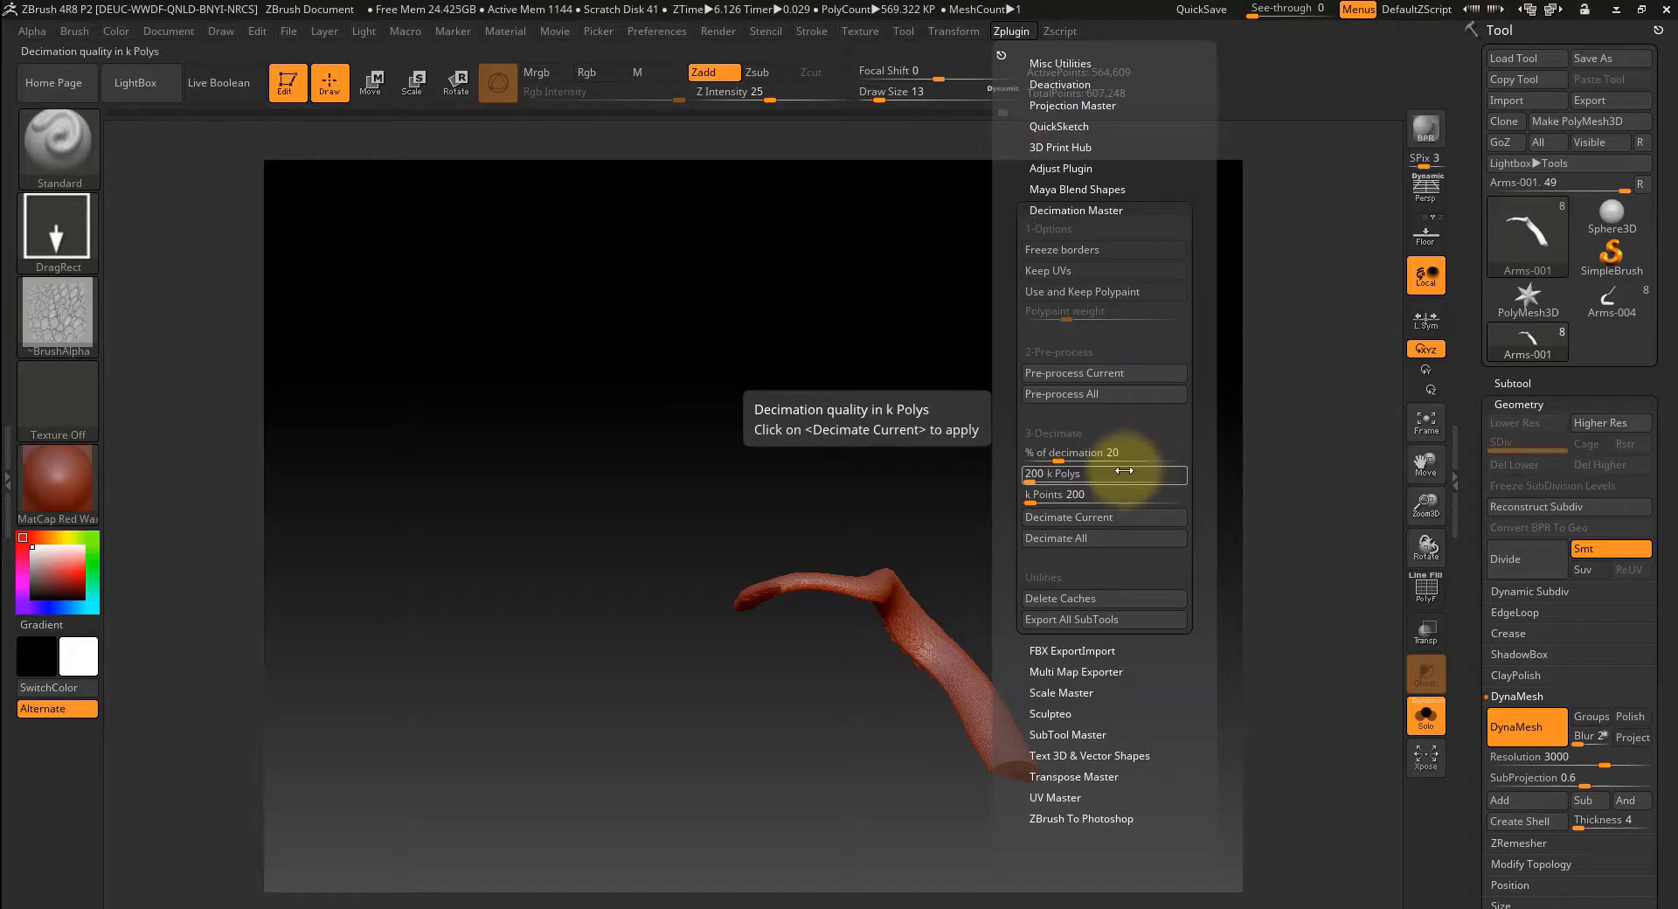
click(1047, 498)
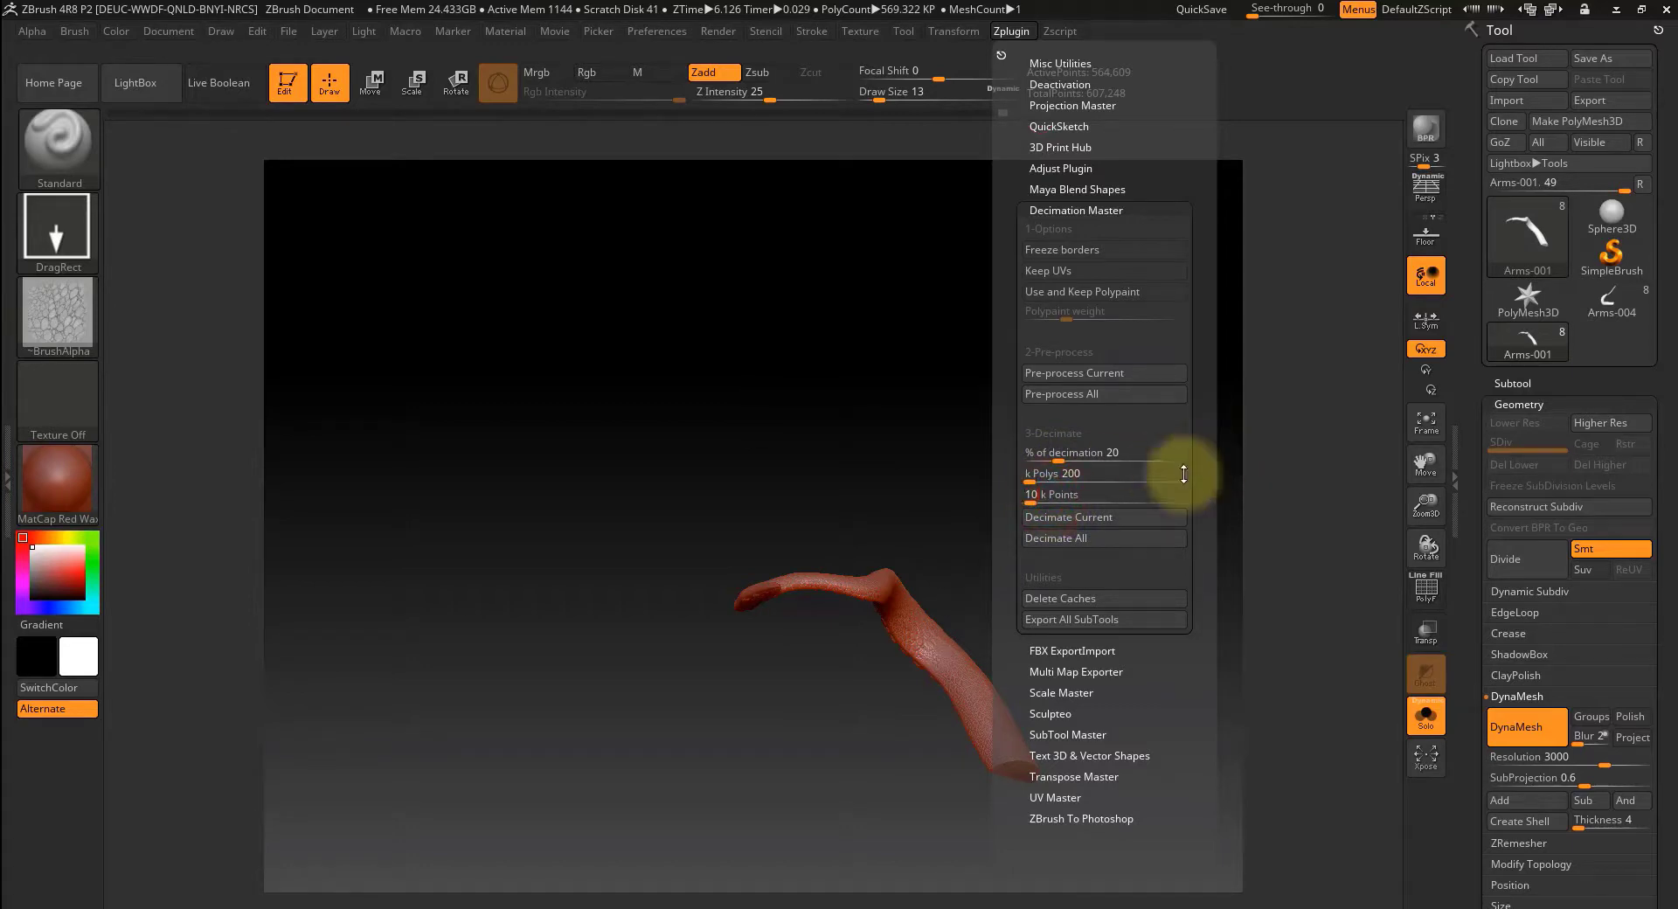
click(1112, 522)
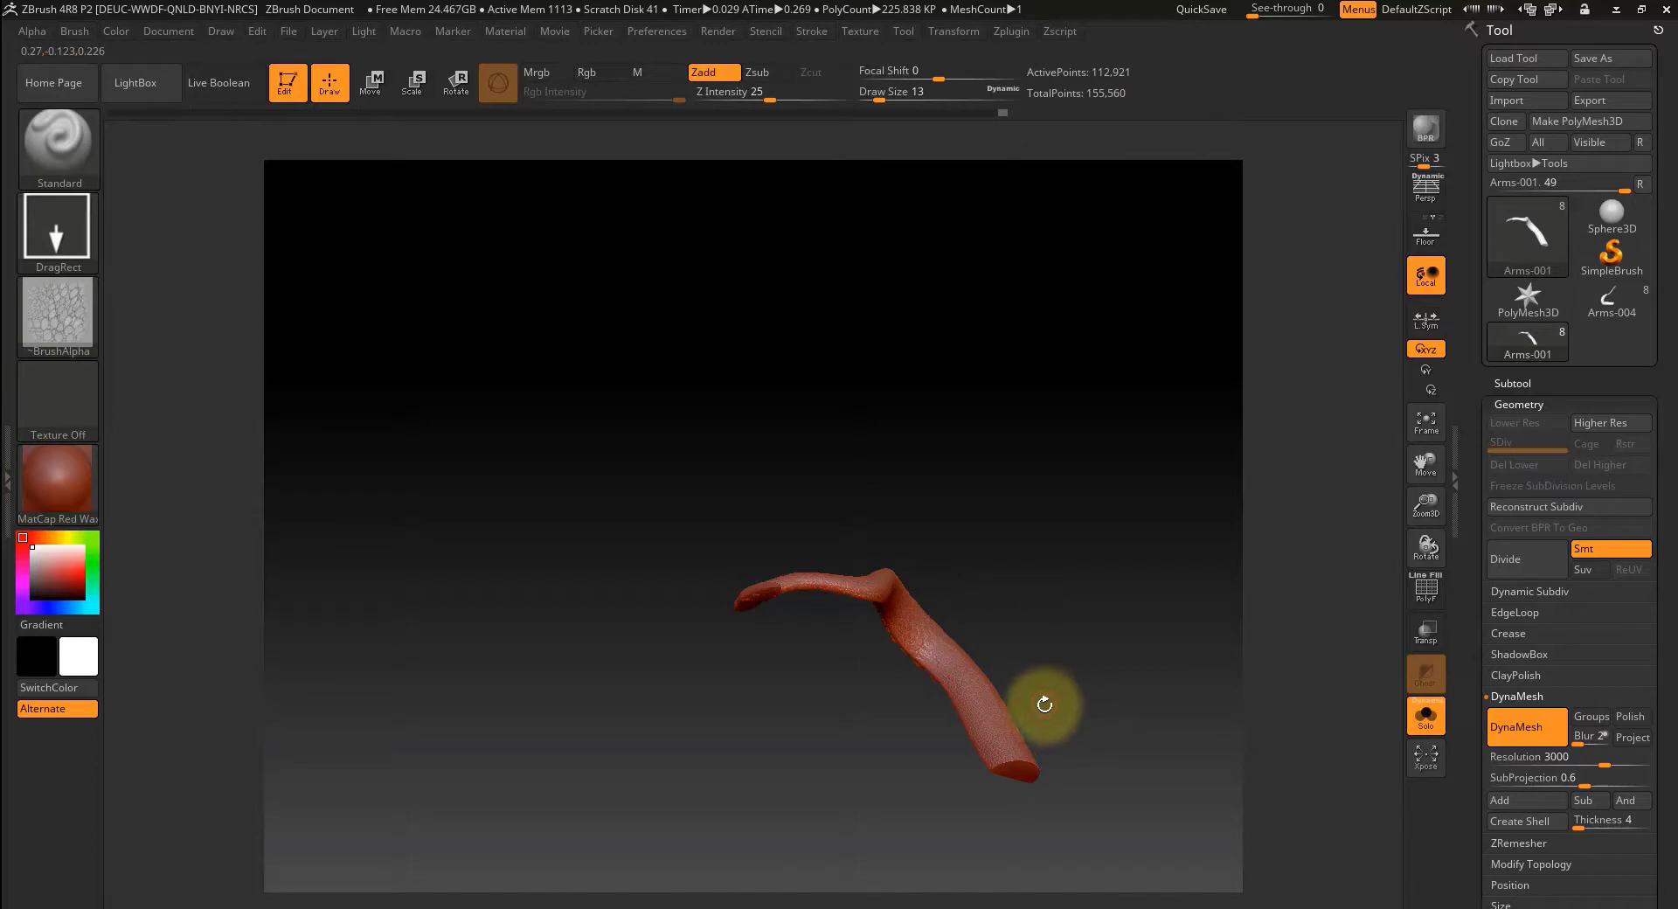
- Turn on the polyframe display and examine the decimated arm's mesh density from several angles
key(space)
drag(1079, 653, 1072, 522)
click(1068, 532)
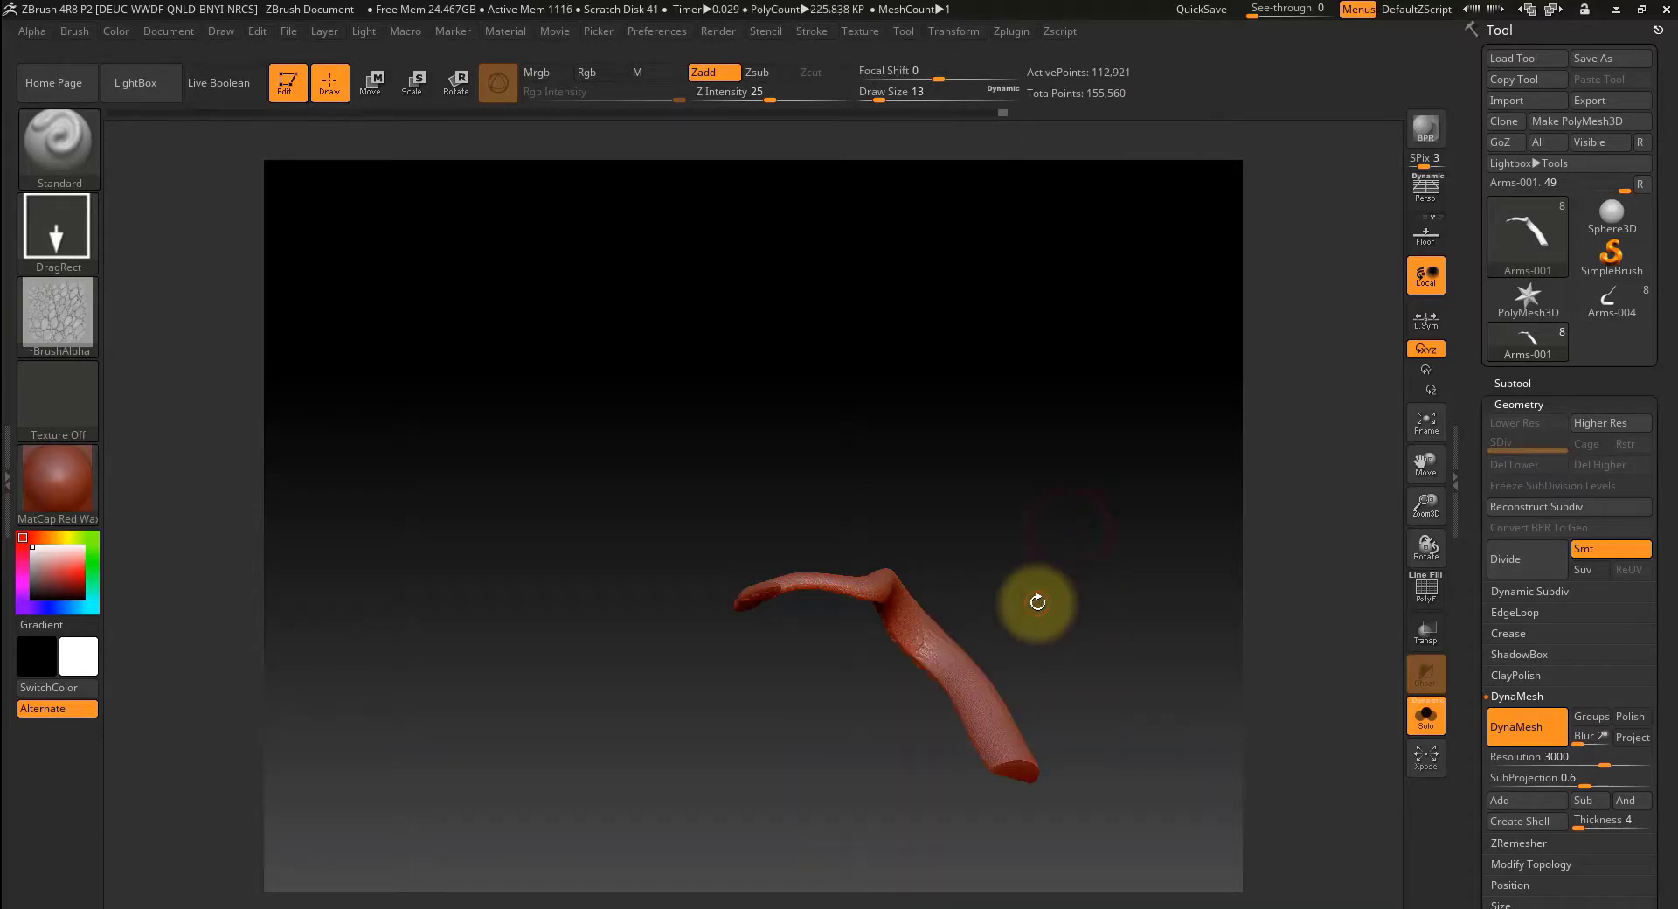
drag(1036, 603, 1262, 733)
mouse_move(1114, 573)
mouse_down()
mouse_move(1003, 611)
mouse_move(1010, 700)
mouse_move(1037, 742)
mouse_move(1143, 739)
mouse_move(1198, 655)
mouse_move(1162, 453)
mouse_move(1123, 370)
mouse_up()
click(1425, 587)
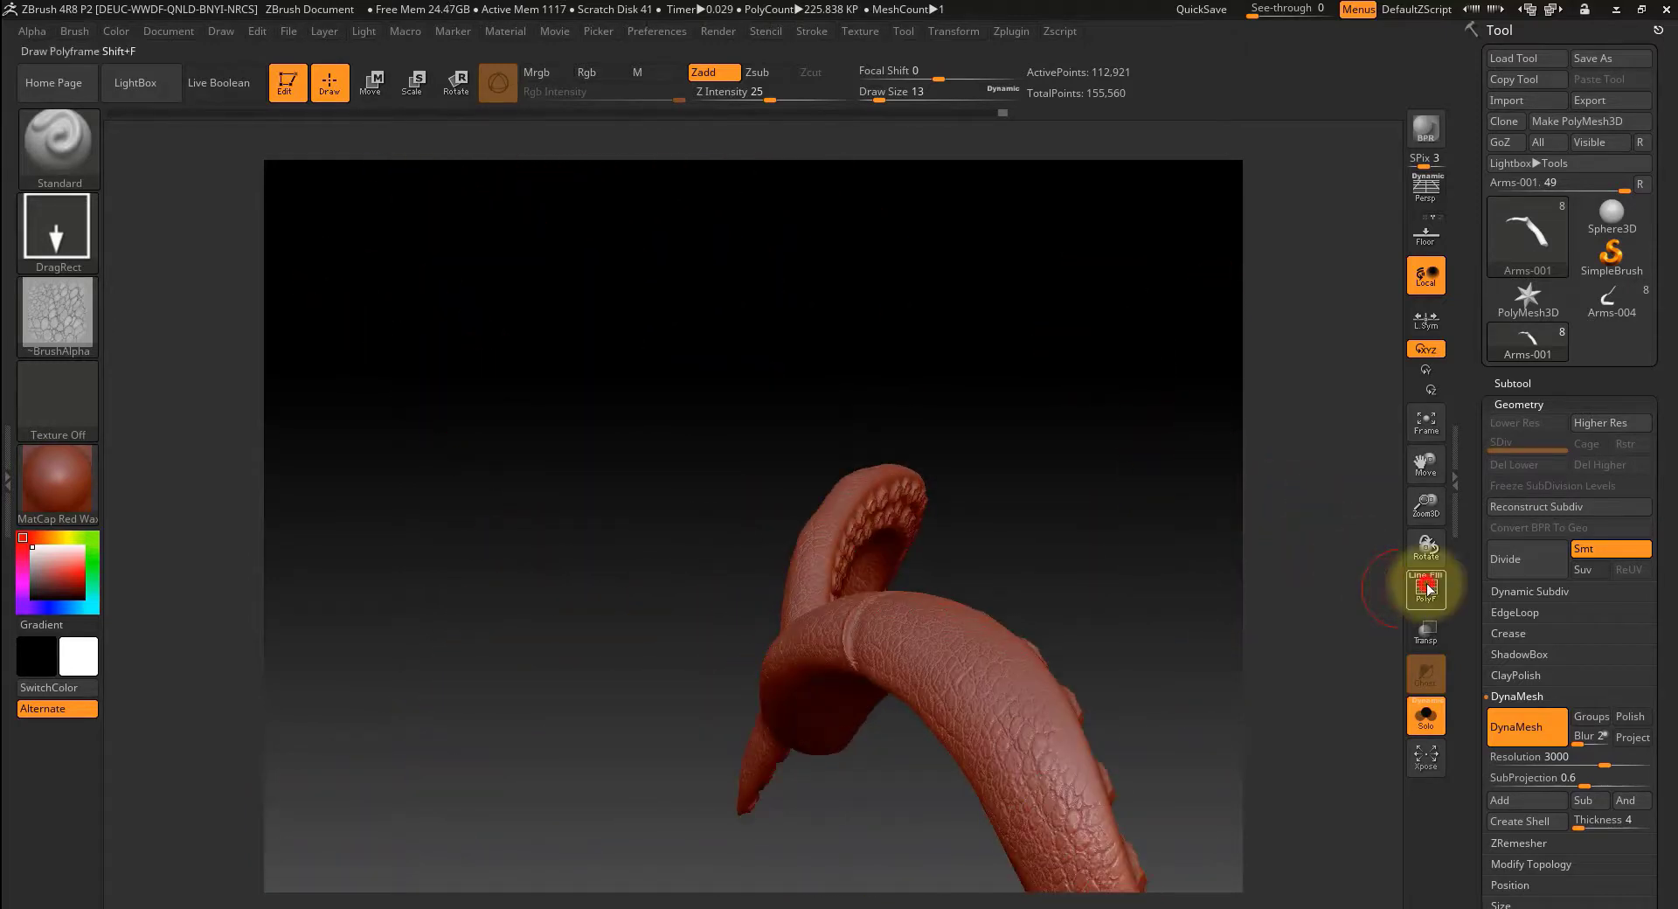
mouse_move(1005, 533)
mouse_down()
mouse_move(1149, 584)
mouse_move(1171, 624)
mouse_up()
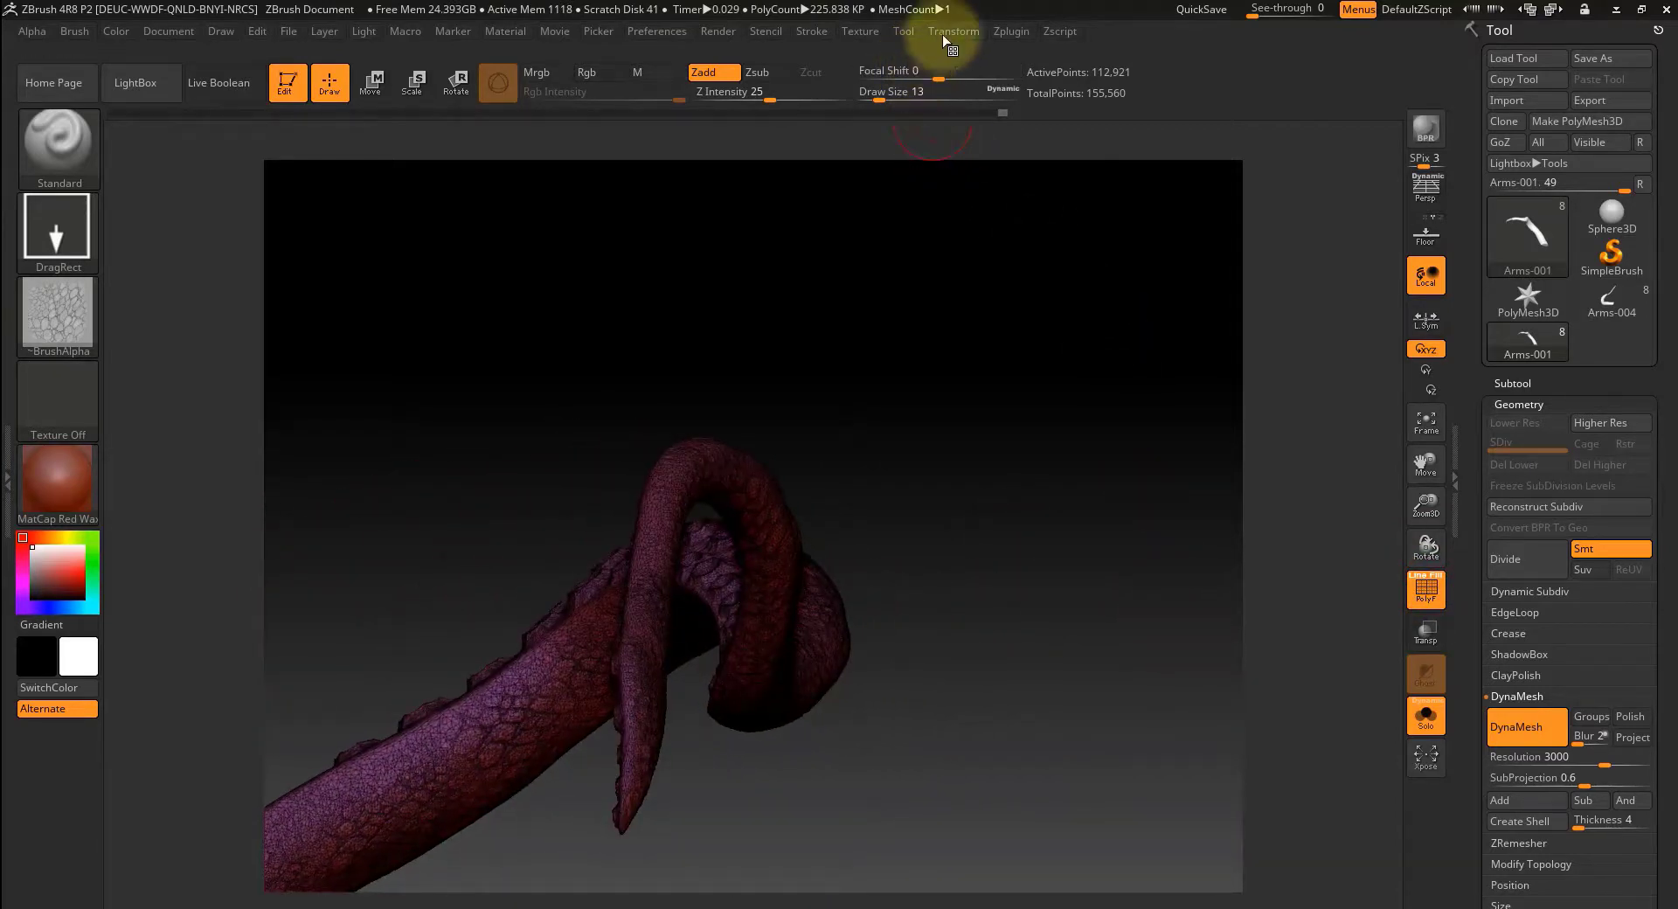
- Set the decimation target to 10 k Polys, pre-process the arm again and decimate it
click(1011, 32)
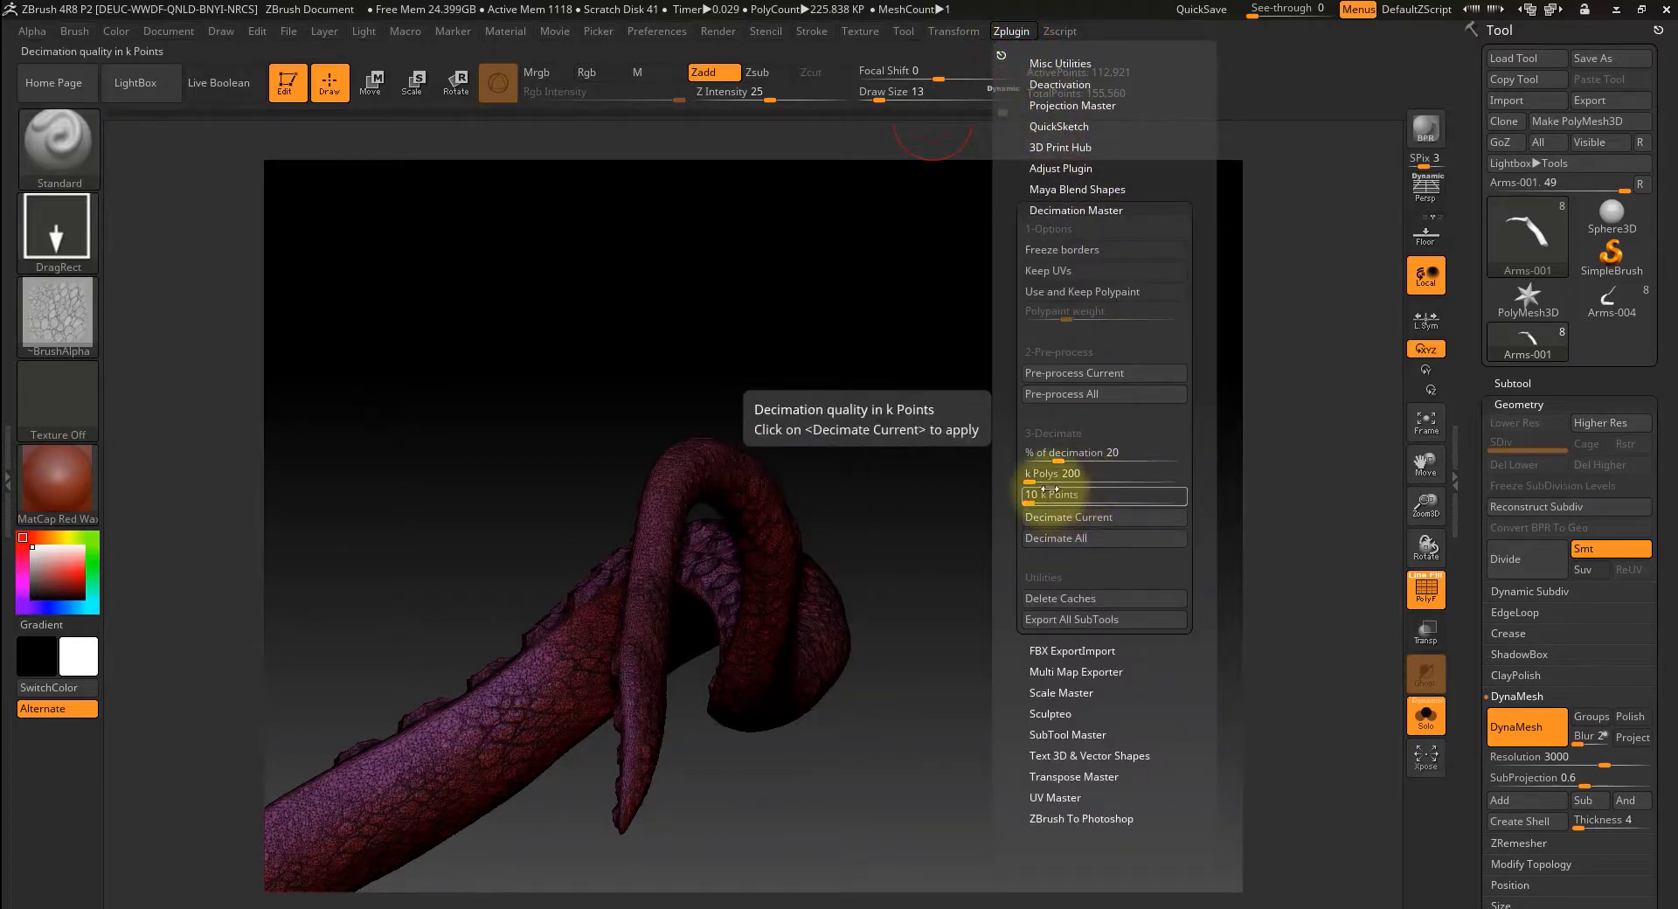
drag(1051, 474, 1187, 474)
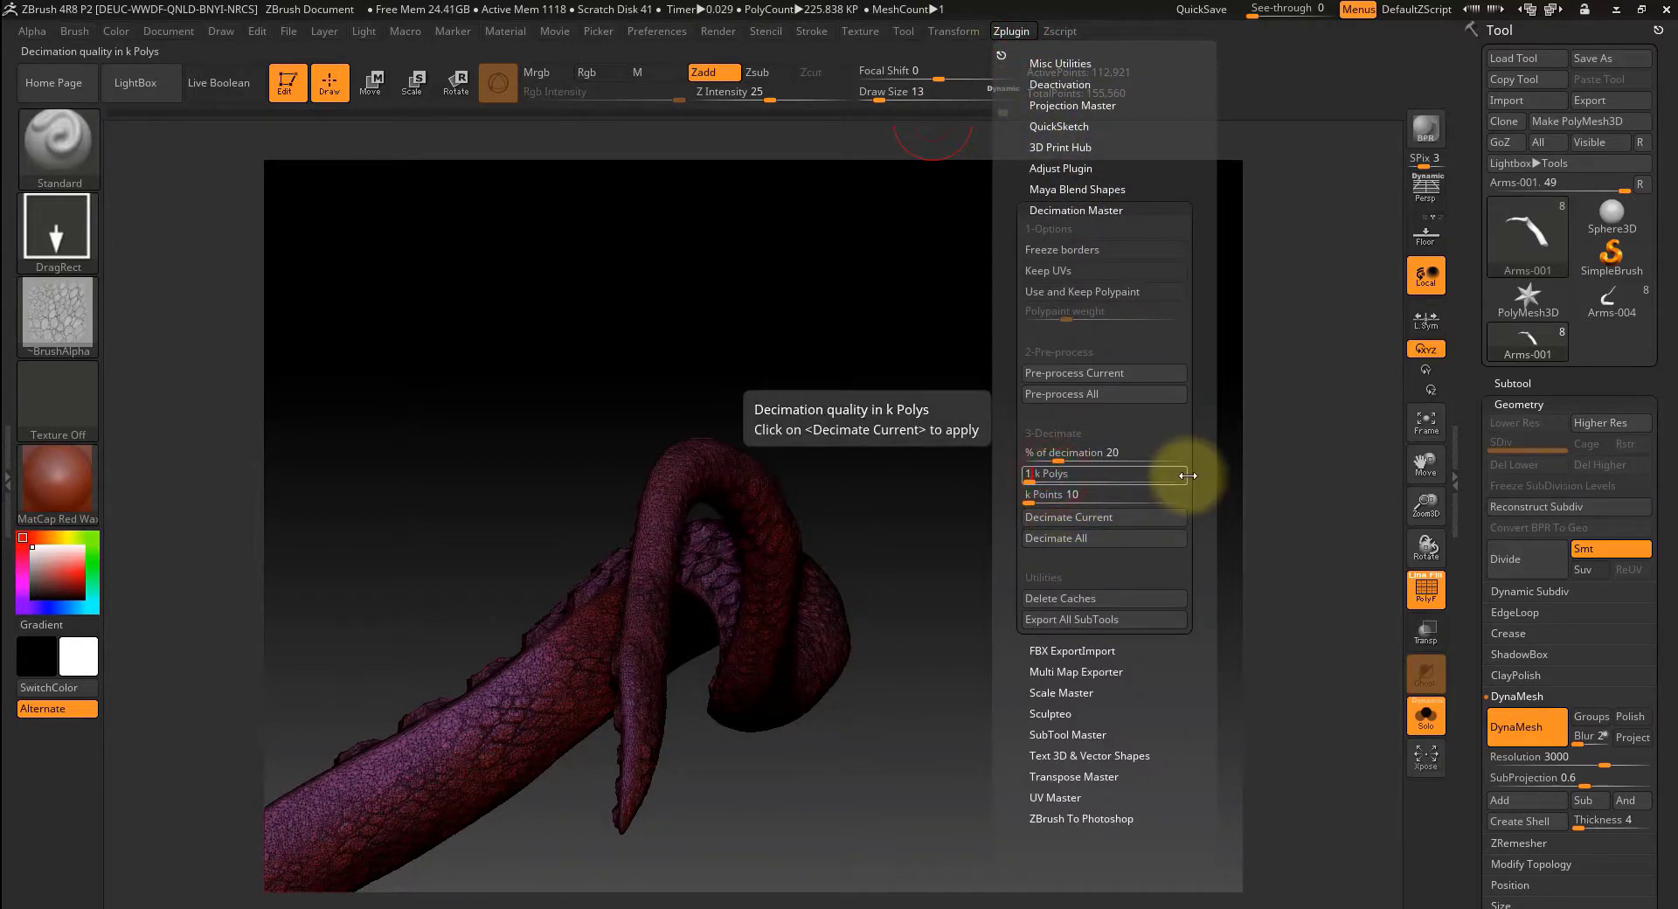
click(1077, 375)
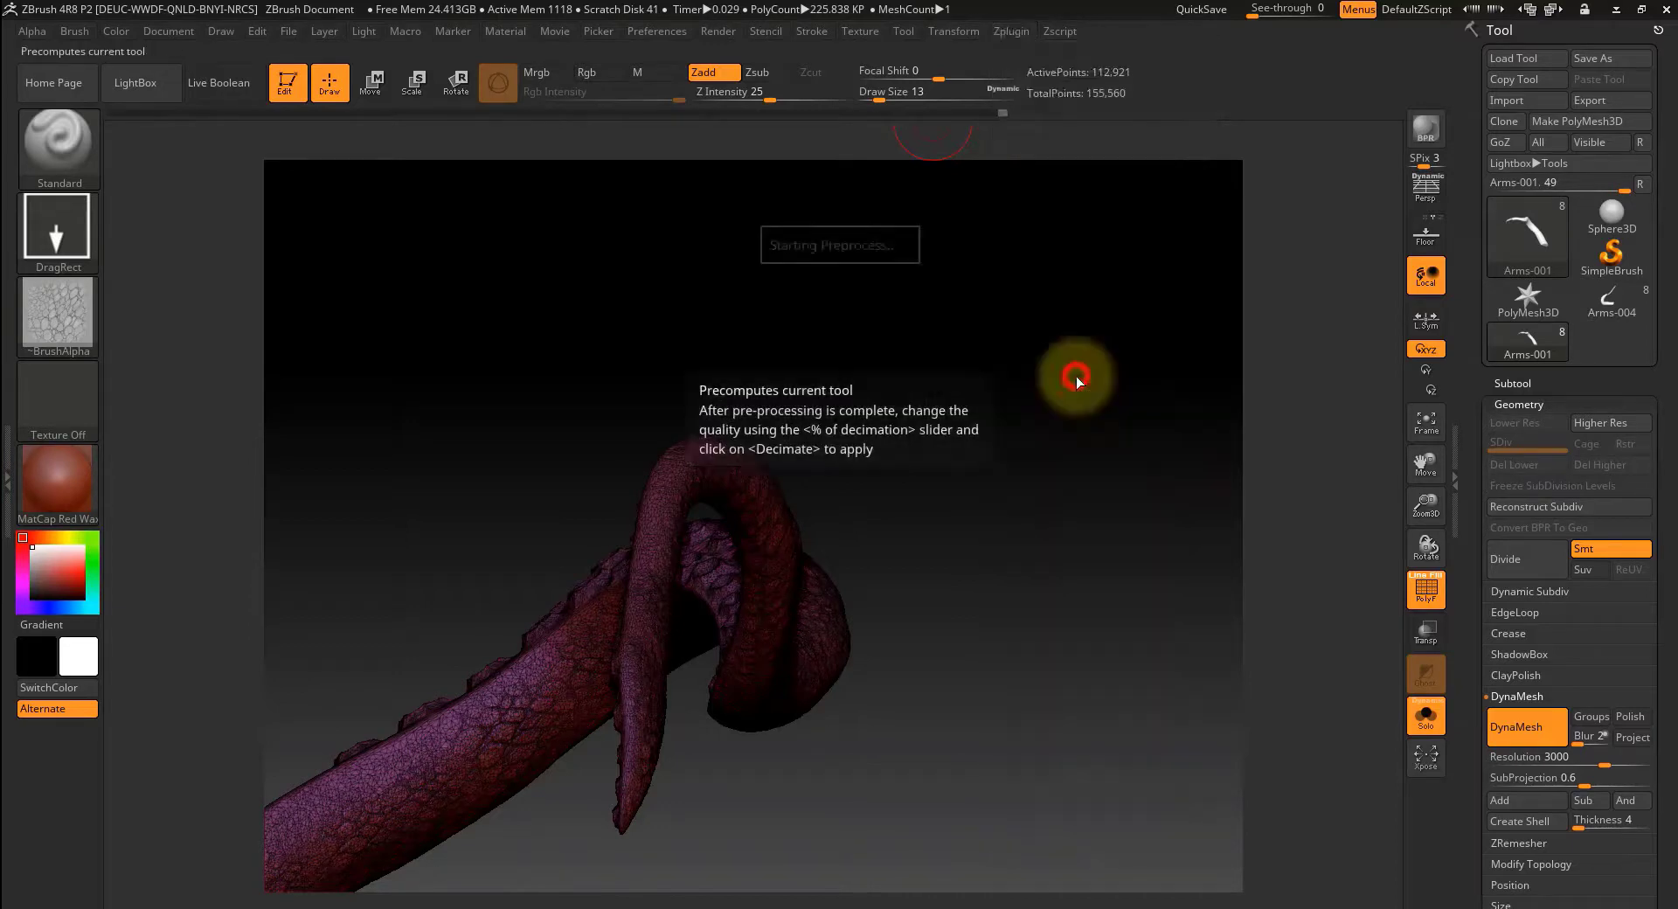
click(1003, 35)
click(1083, 517)
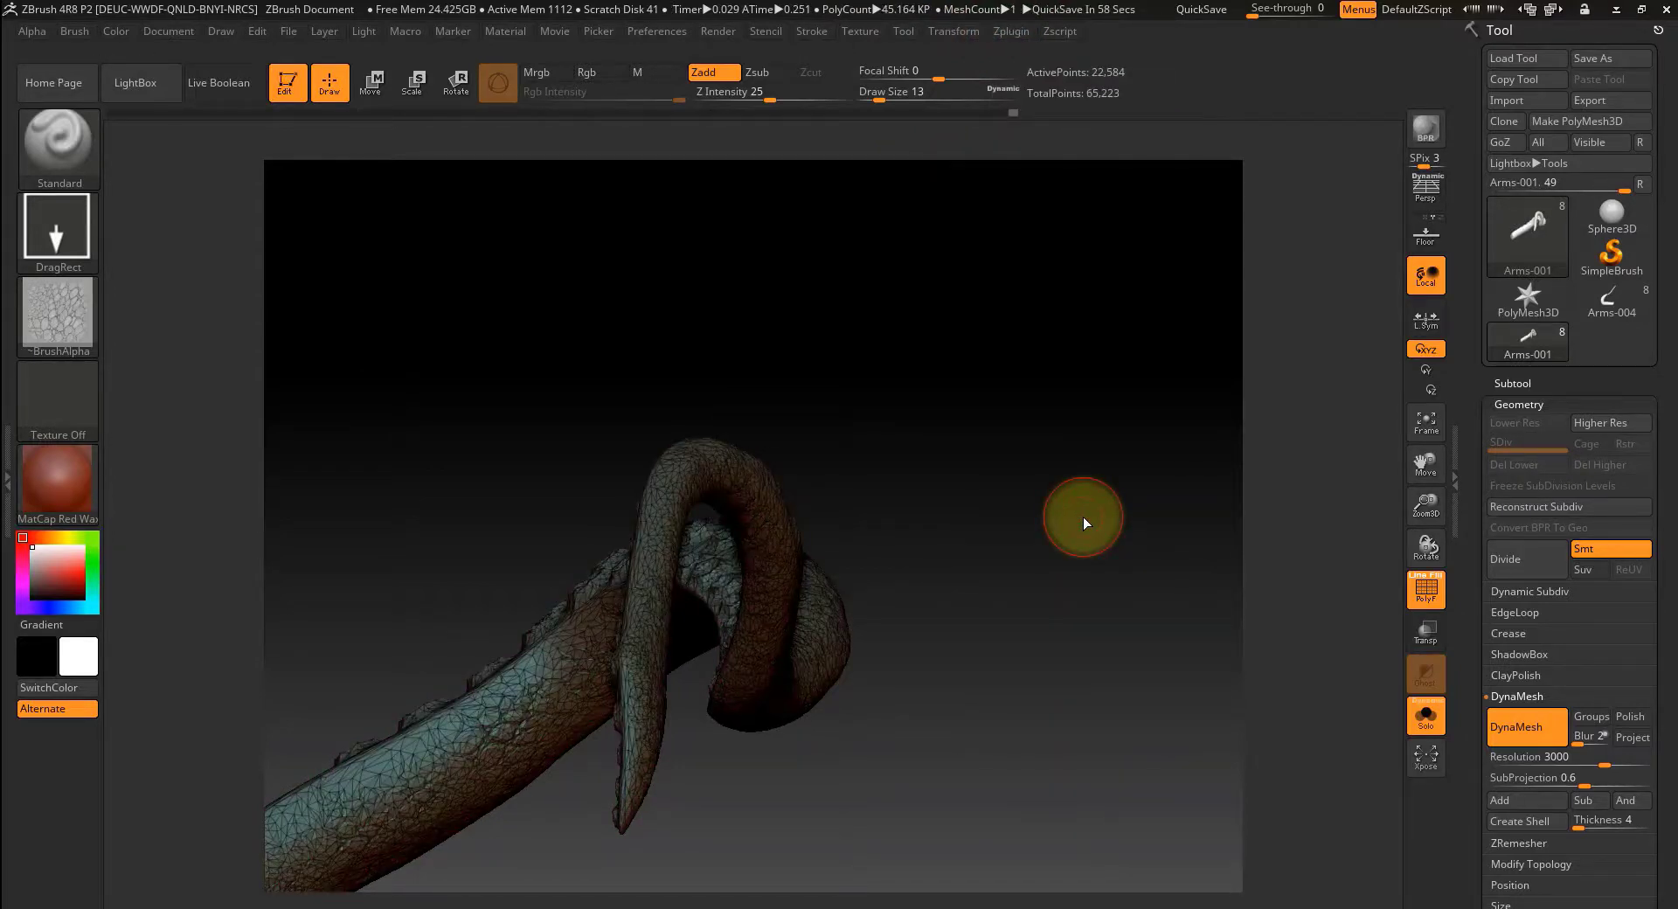
- Run another pre-process and decimation pass on the arm and check the reduced mesh from other angles
click(1011, 31)
click(1067, 370)
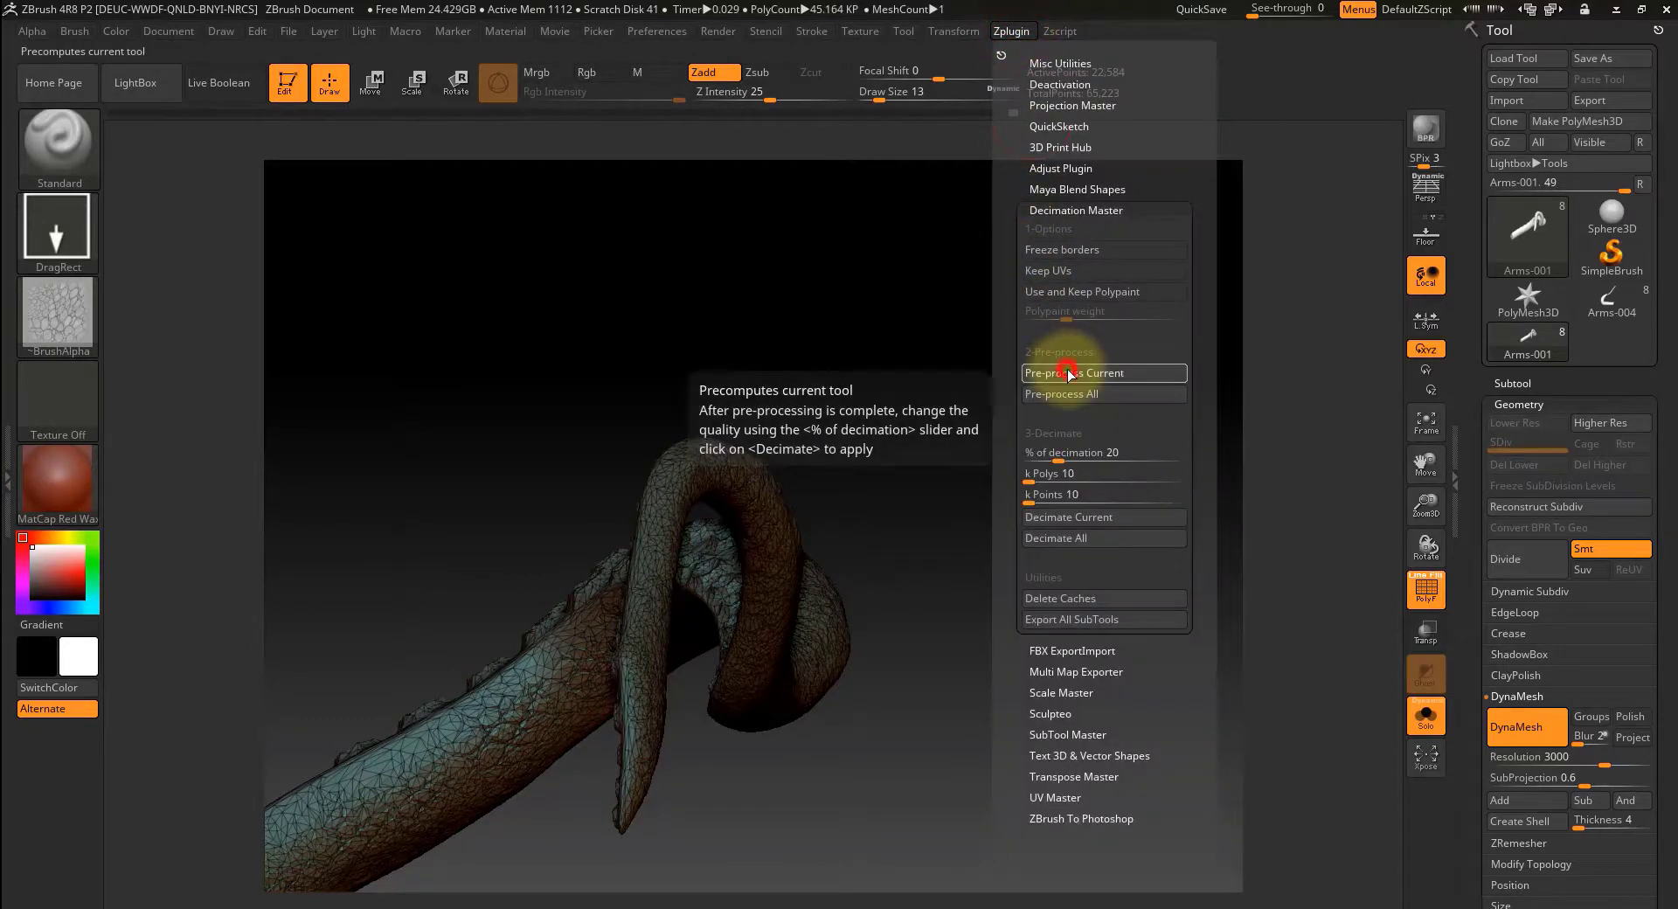
click(1011, 31)
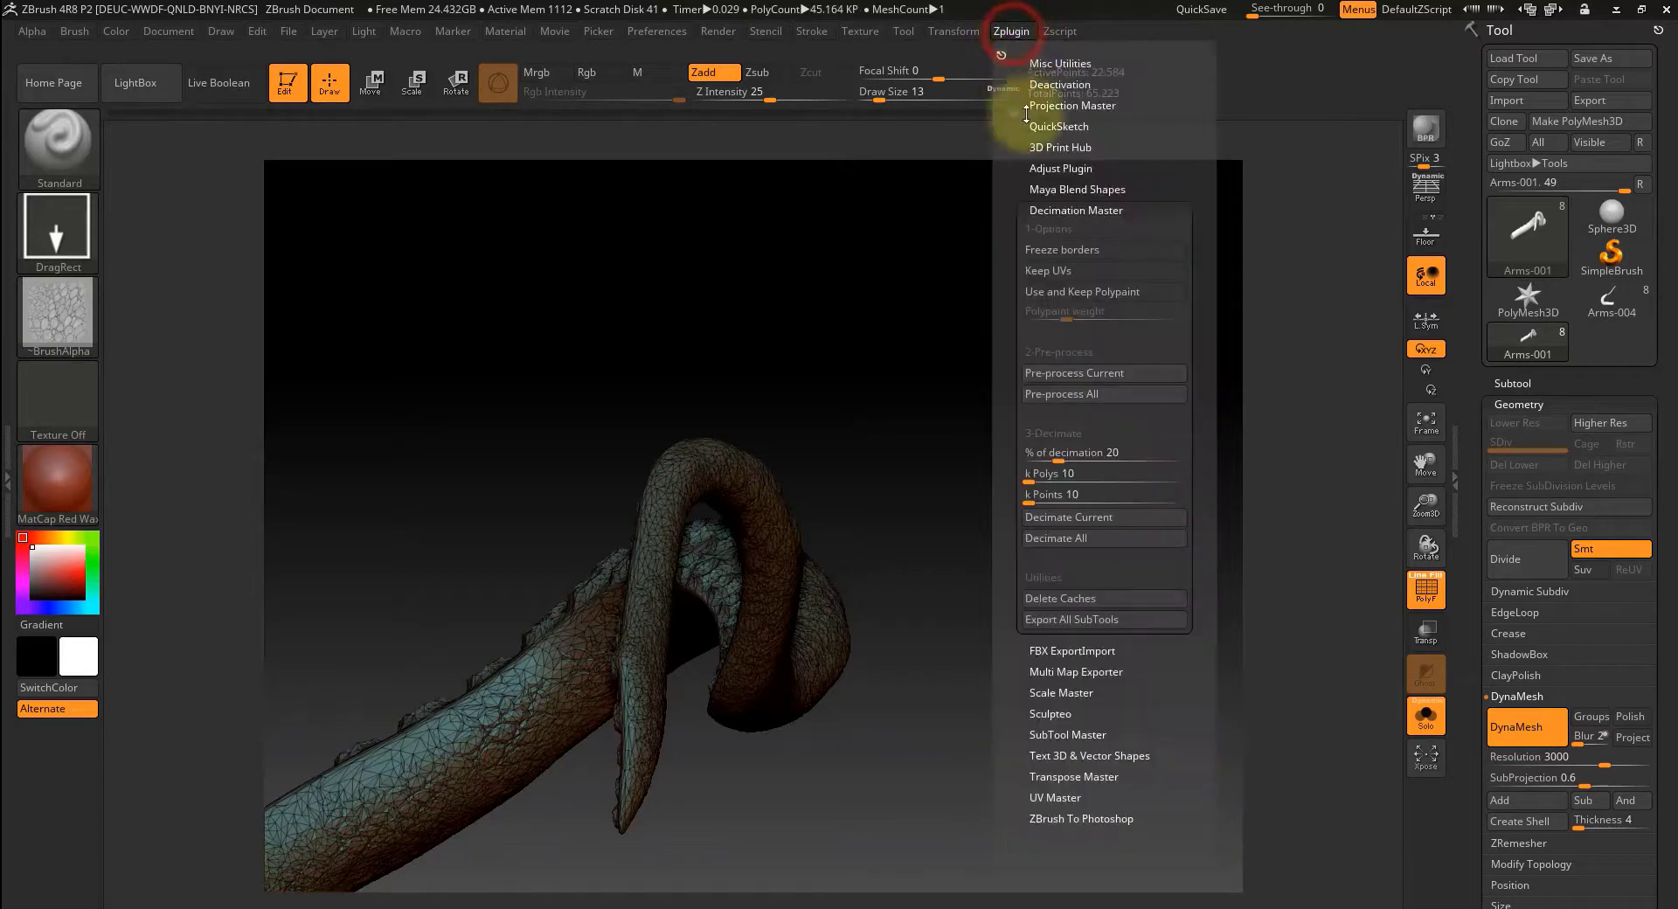
click(1094, 516)
mouse_move(1020, 667)
mouse_down()
mouse_move(936, 565)
mouse_move(790, 607)
mouse_move(802, 562)
mouse_move(961, 572)
mouse_move(711, 337)
mouse_move(1161, 457)
mouse_move(1169, 216)
mouse_up()
drag(1172, 204, 449, 145)
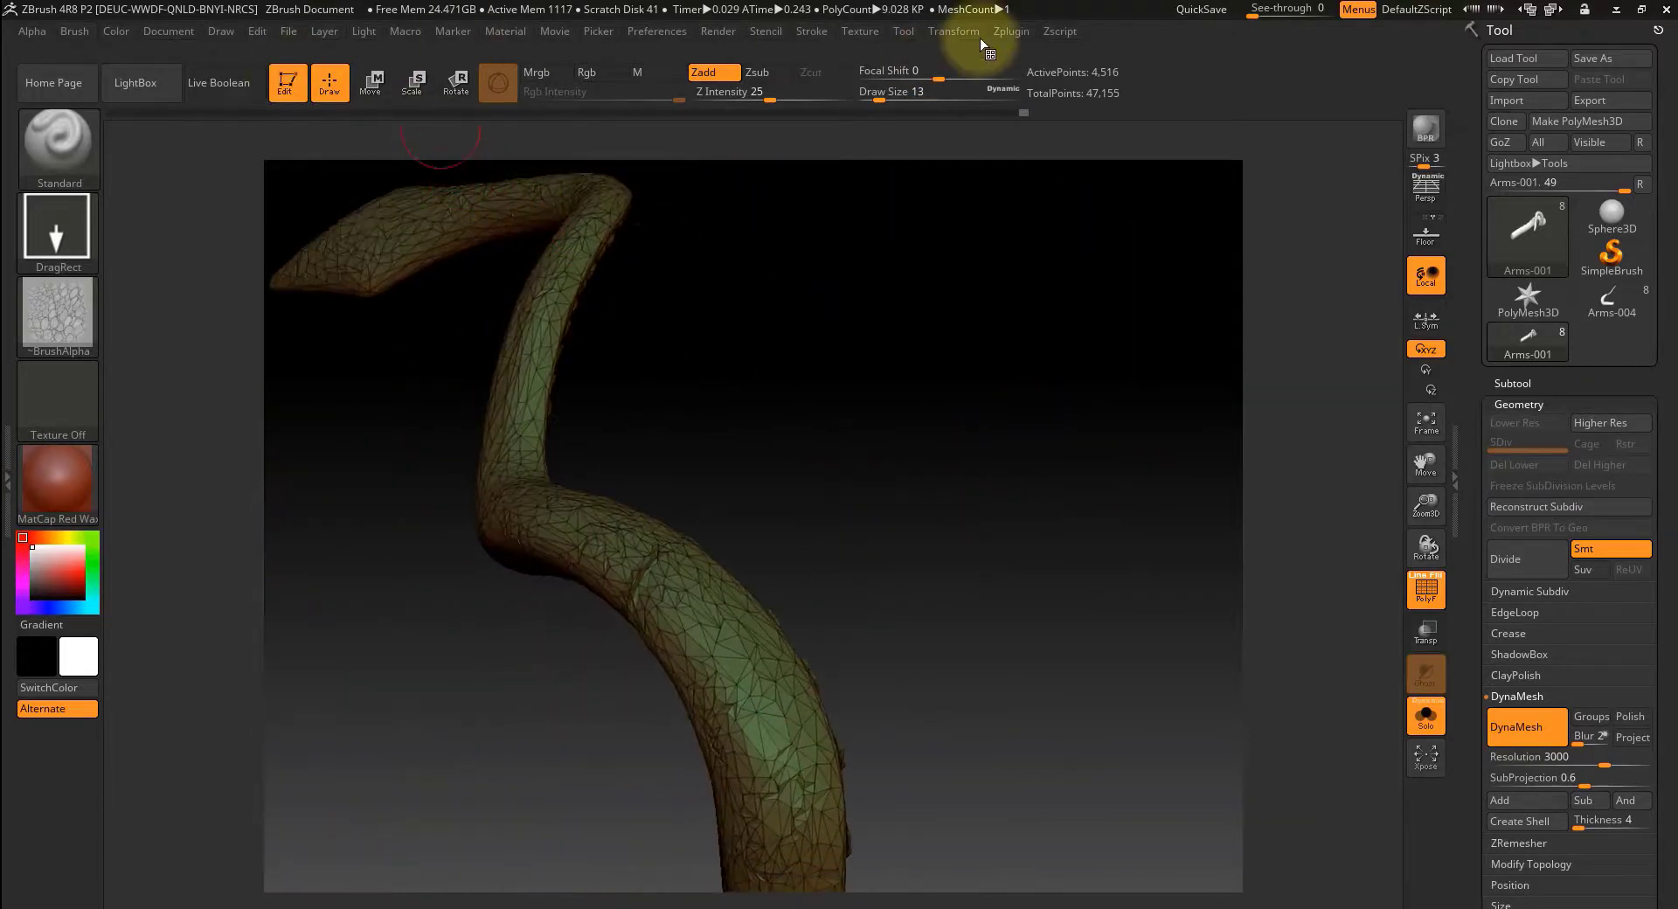
- Export the decimated arm as an FBX file named Tentacle_1_Decimated in the PaintBall_Gun folder
click(1009, 32)
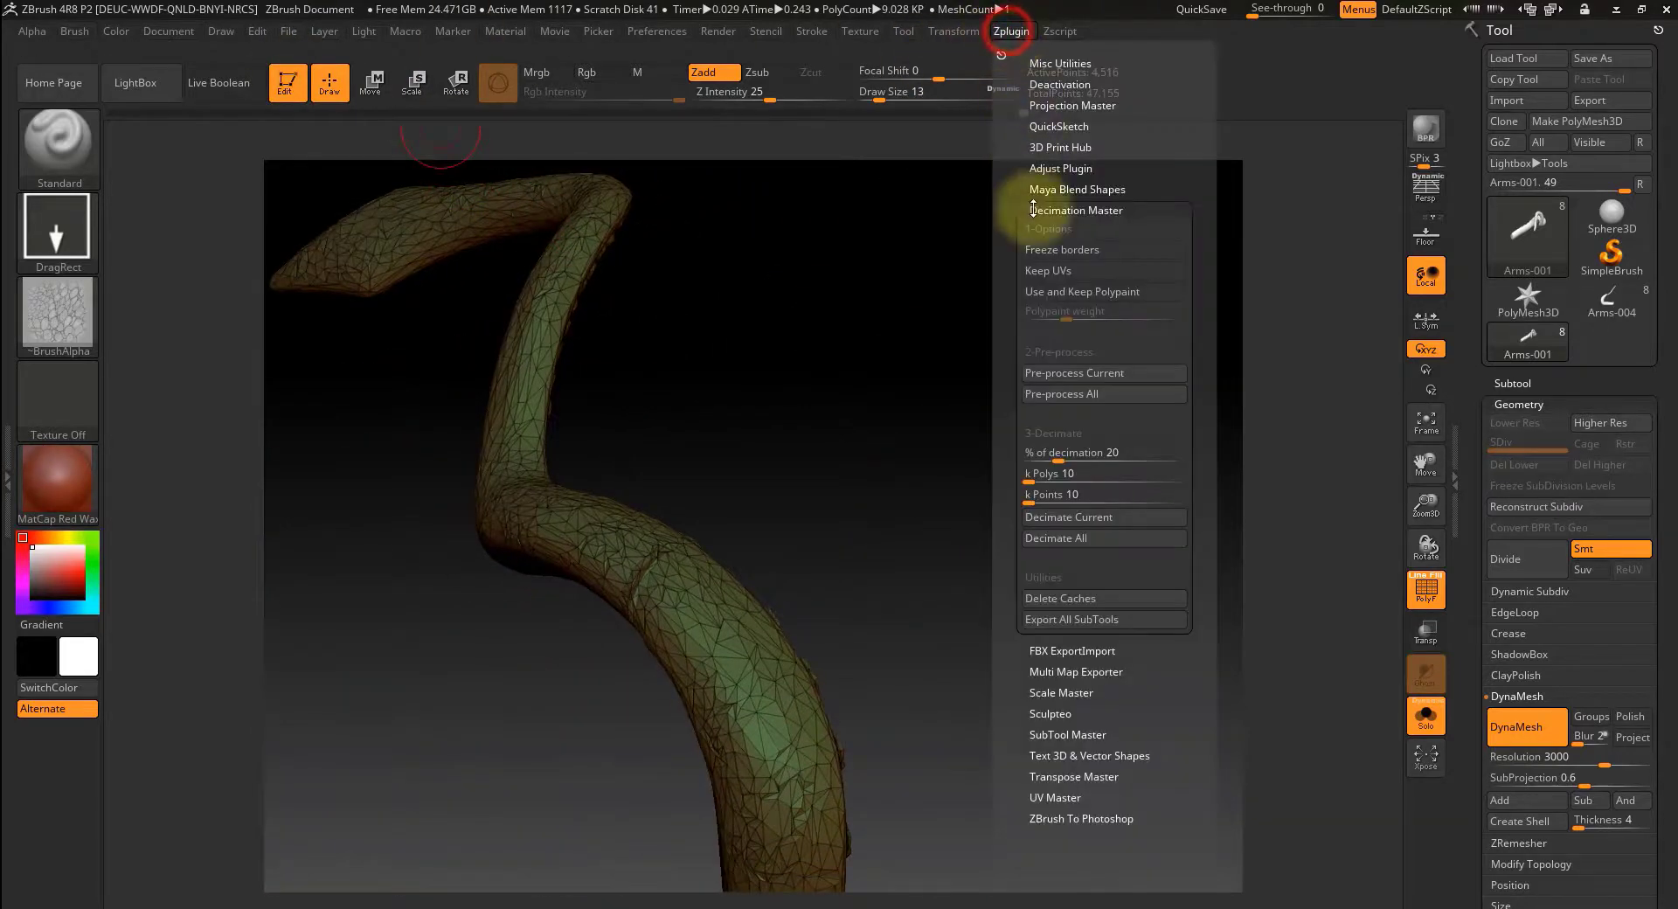
click(1088, 212)
click(1085, 234)
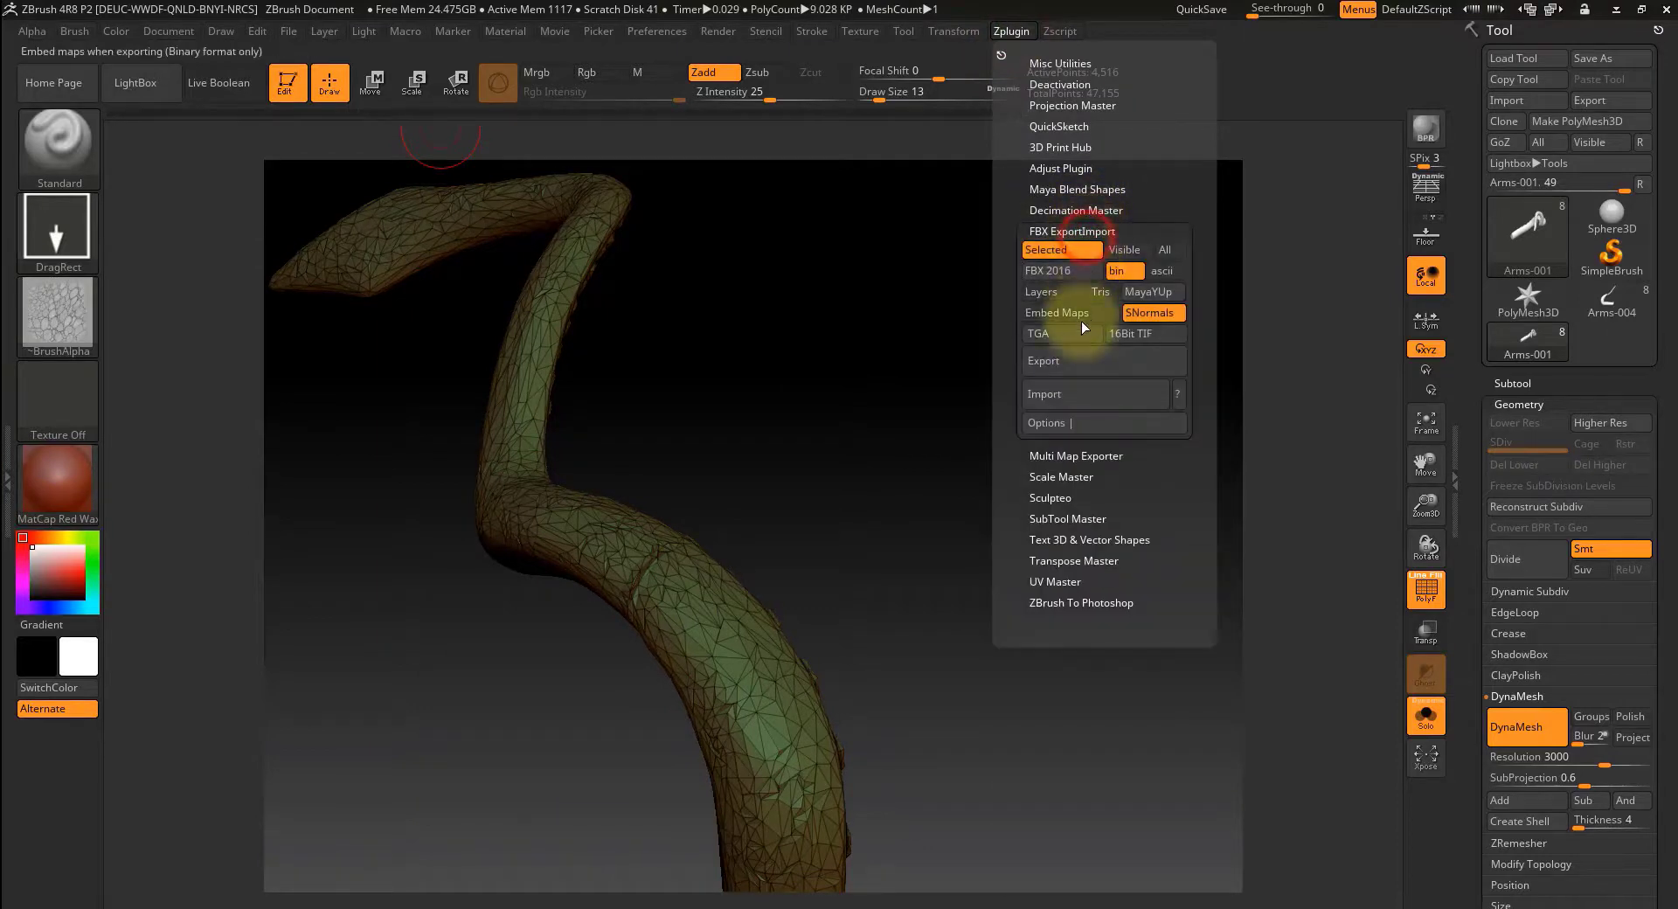
click(1059, 361)
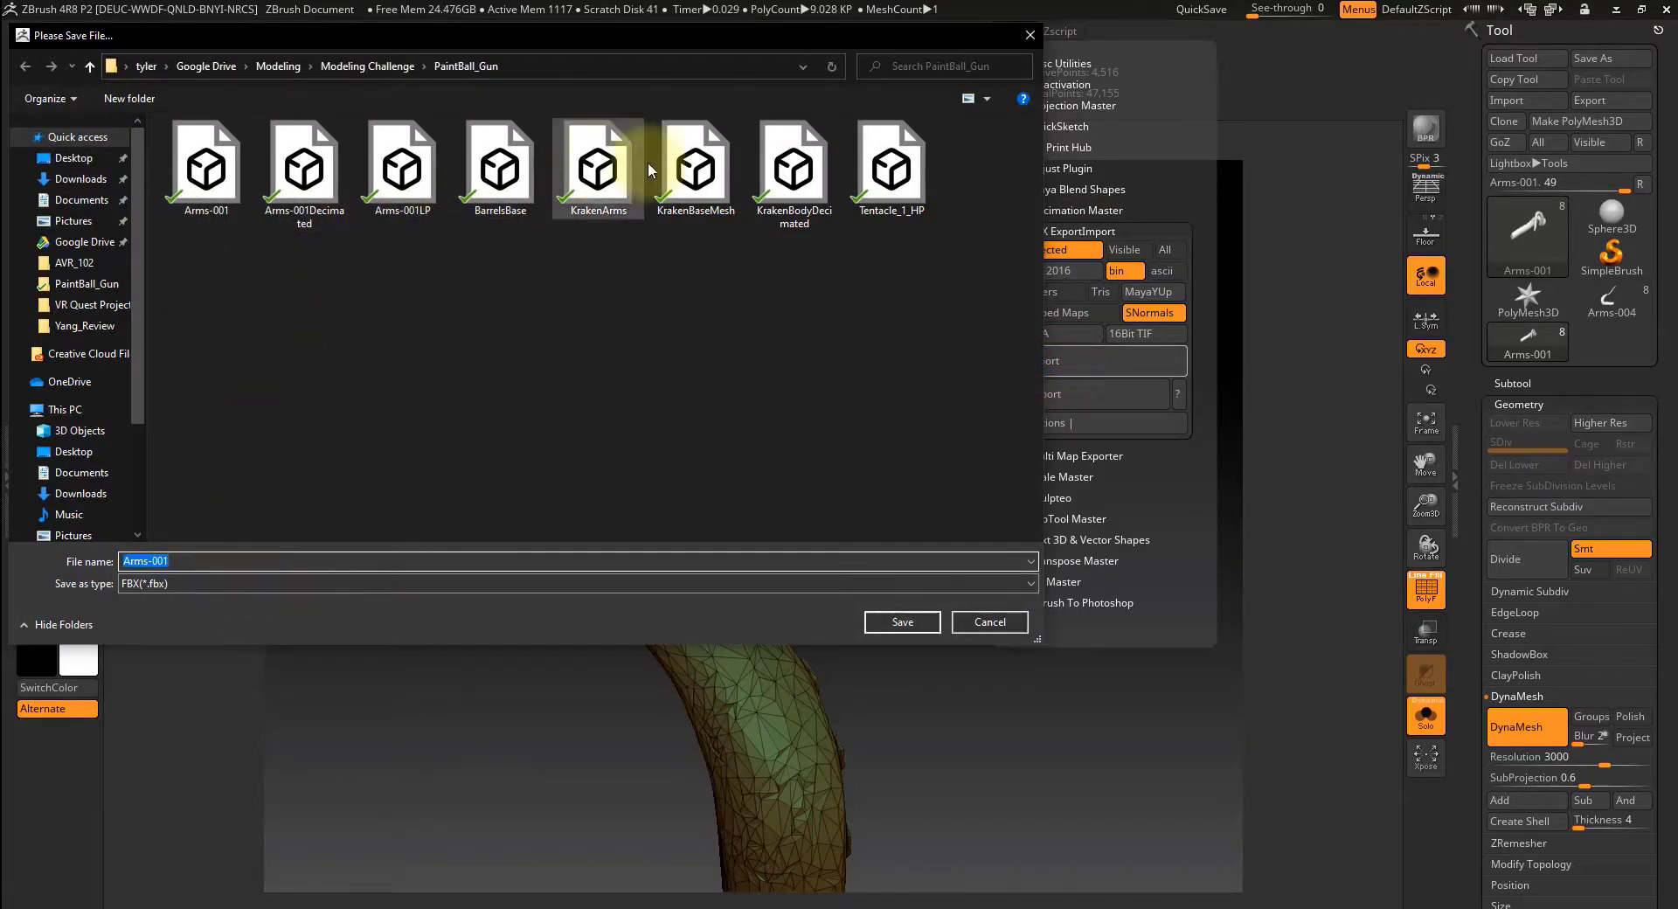
click(878, 175)
double_click(224, 559)
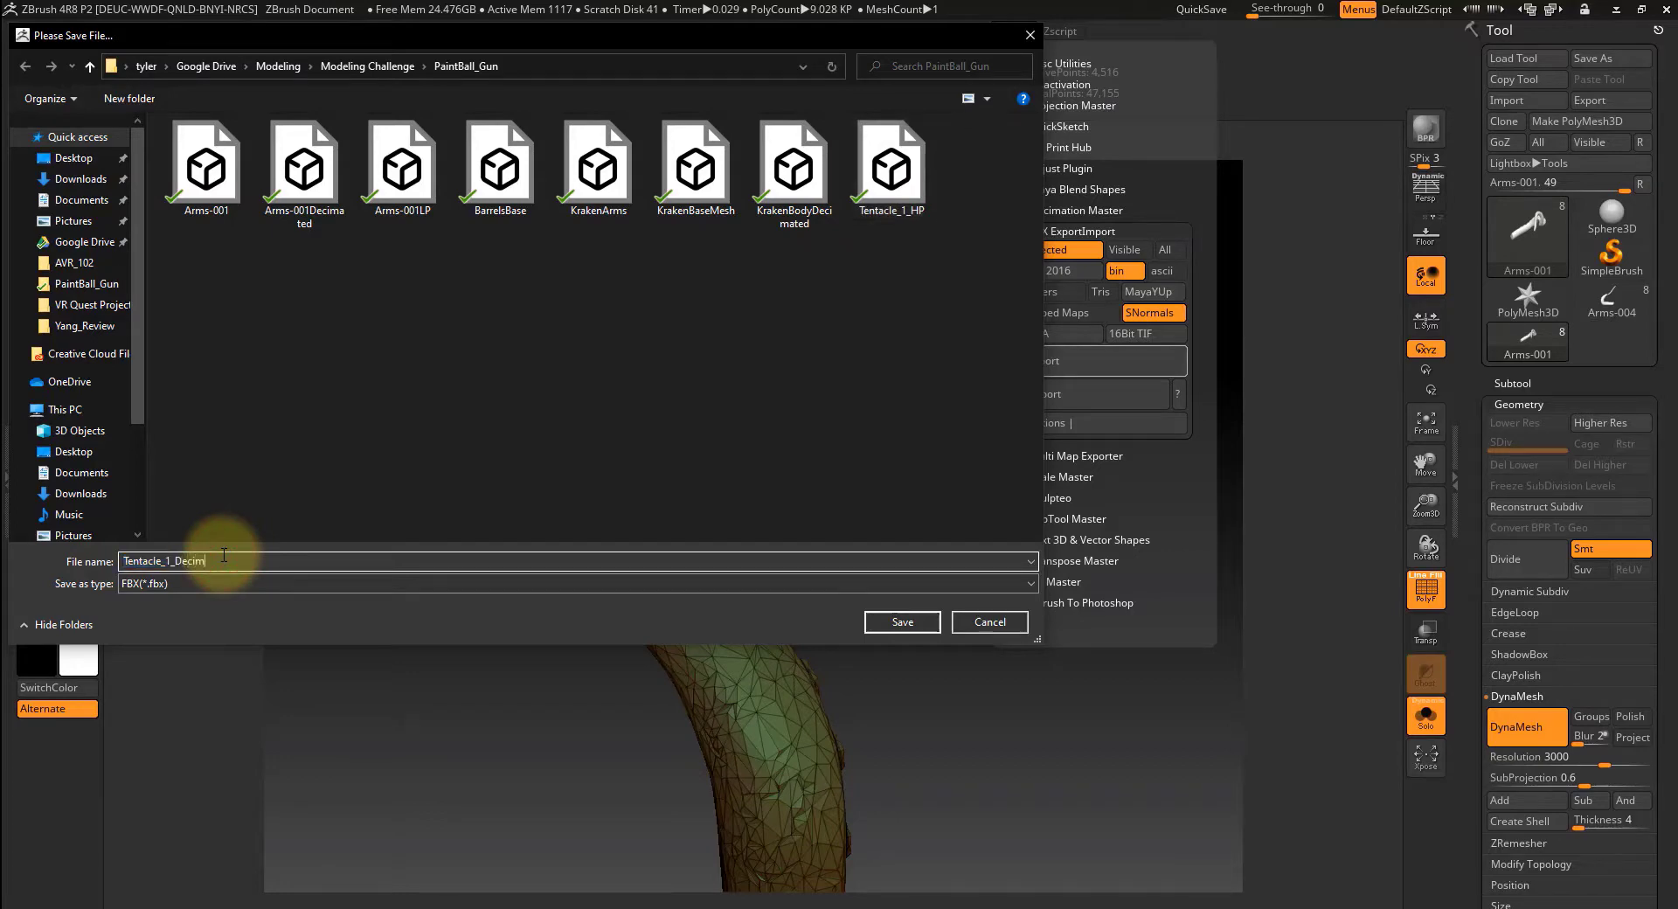
key(Return)
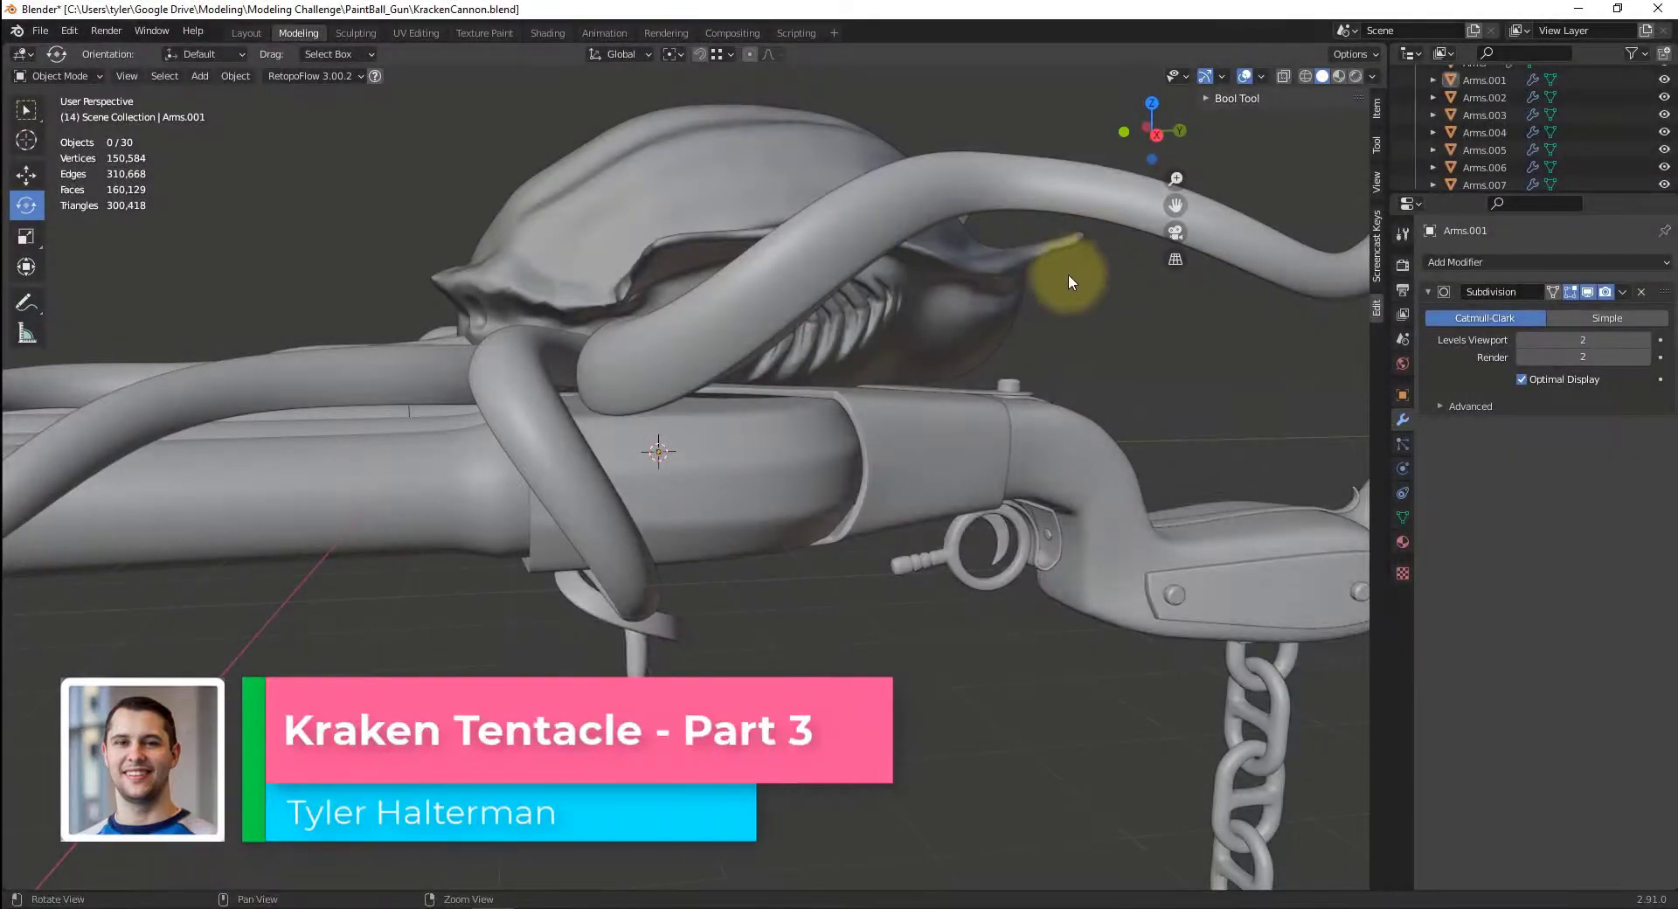
- Switch to Blender and import Tentacle_1_Decimated.fbx into the KrackenCannon scene
alt+drag(1067, 275, 1105, 412)
click(1107, 414)
click(1197, 648)
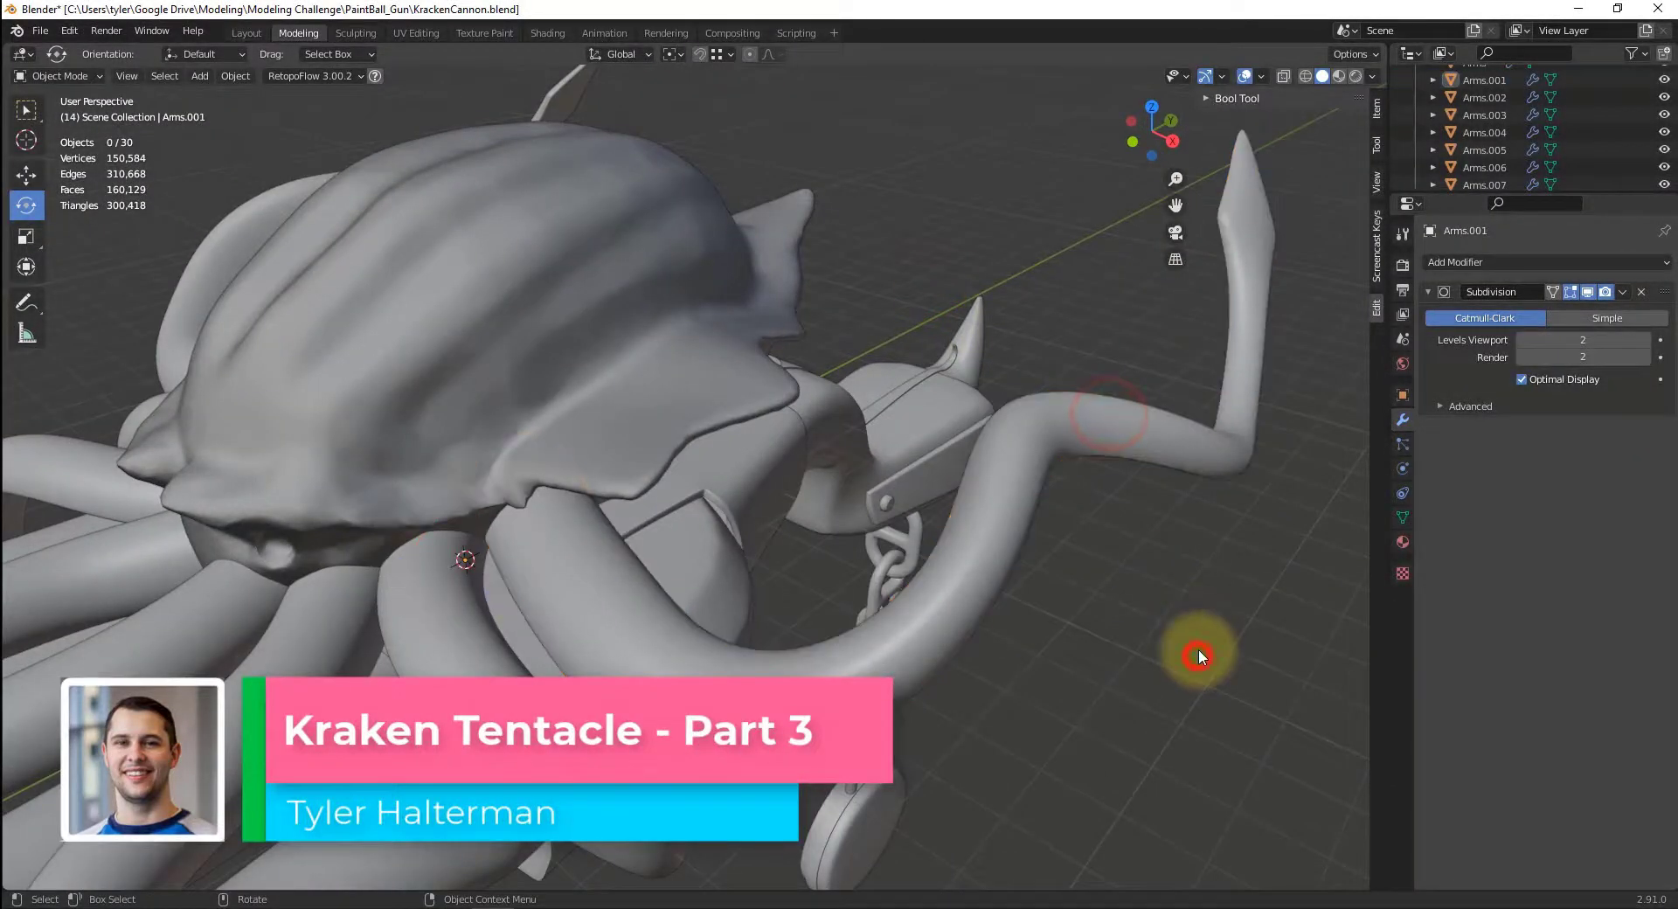
alt+drag(1185, 585, 1077, 549)
alt+drag(990, 511, 1121, 517)
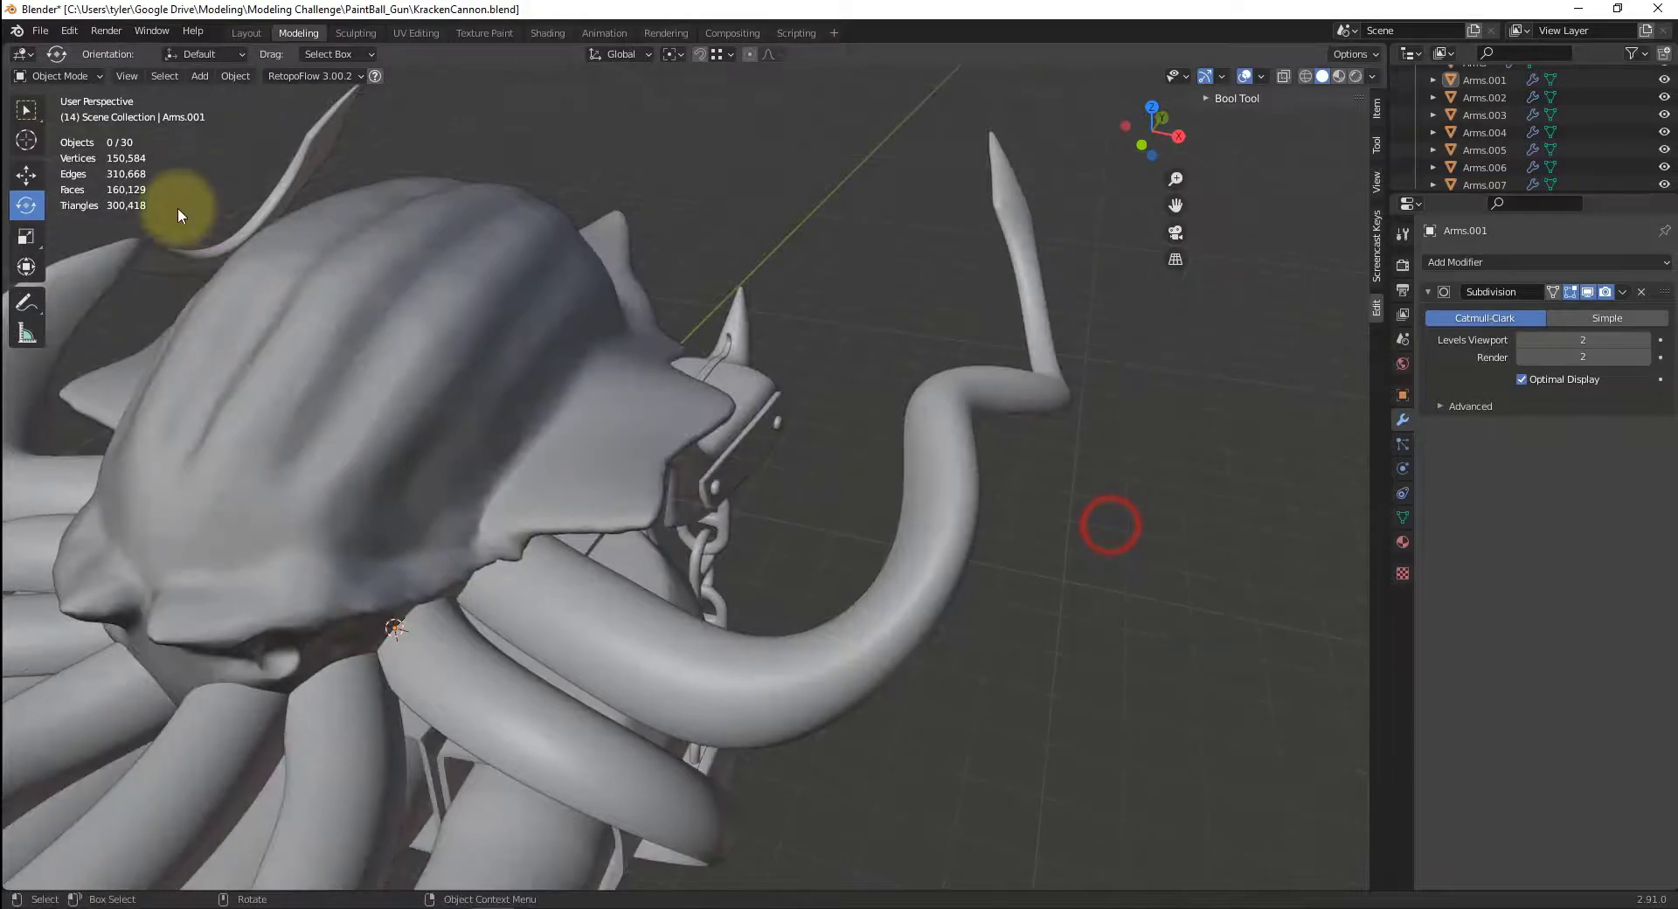
click(40, 30)
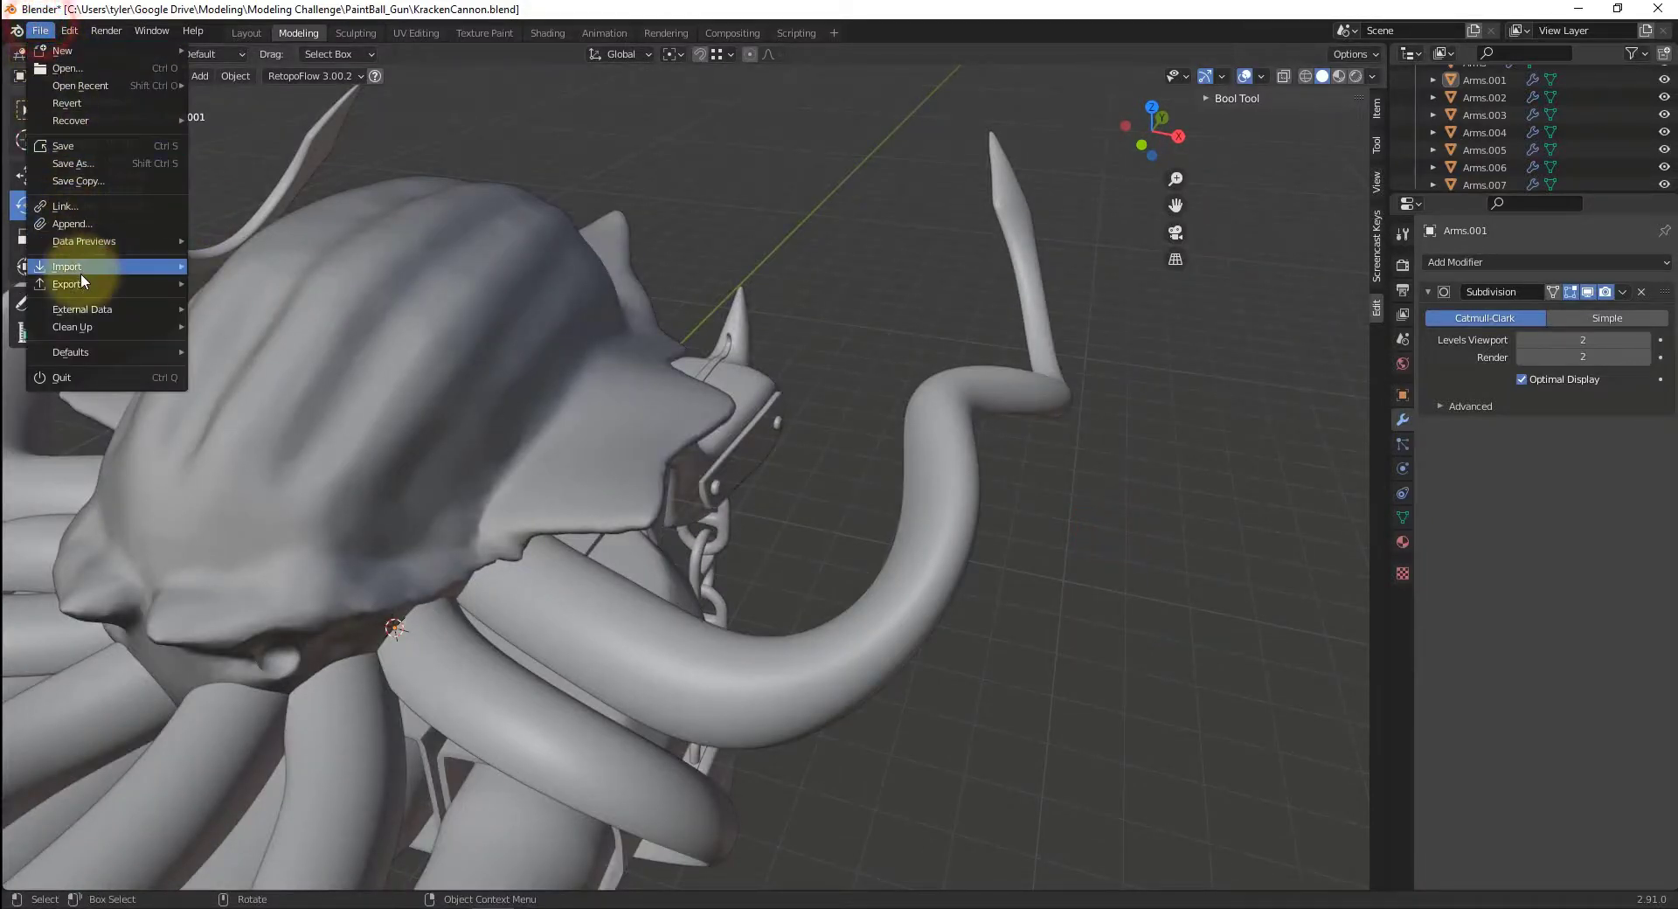
mouse_move(91, 266)
click(301, 375)
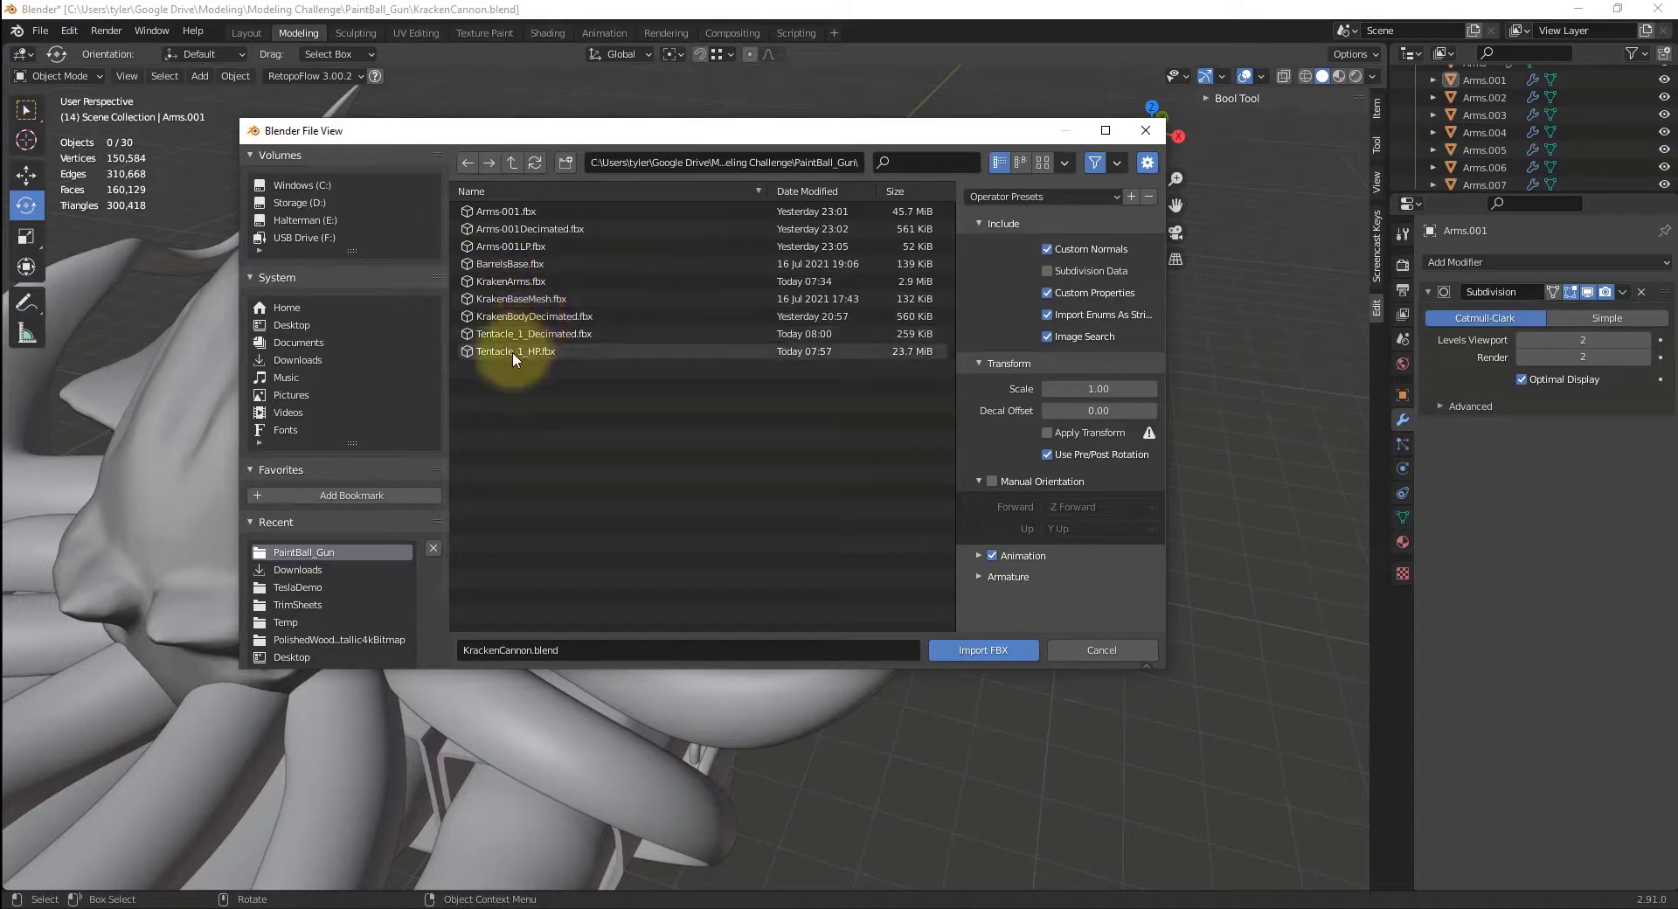
click(562, 334)
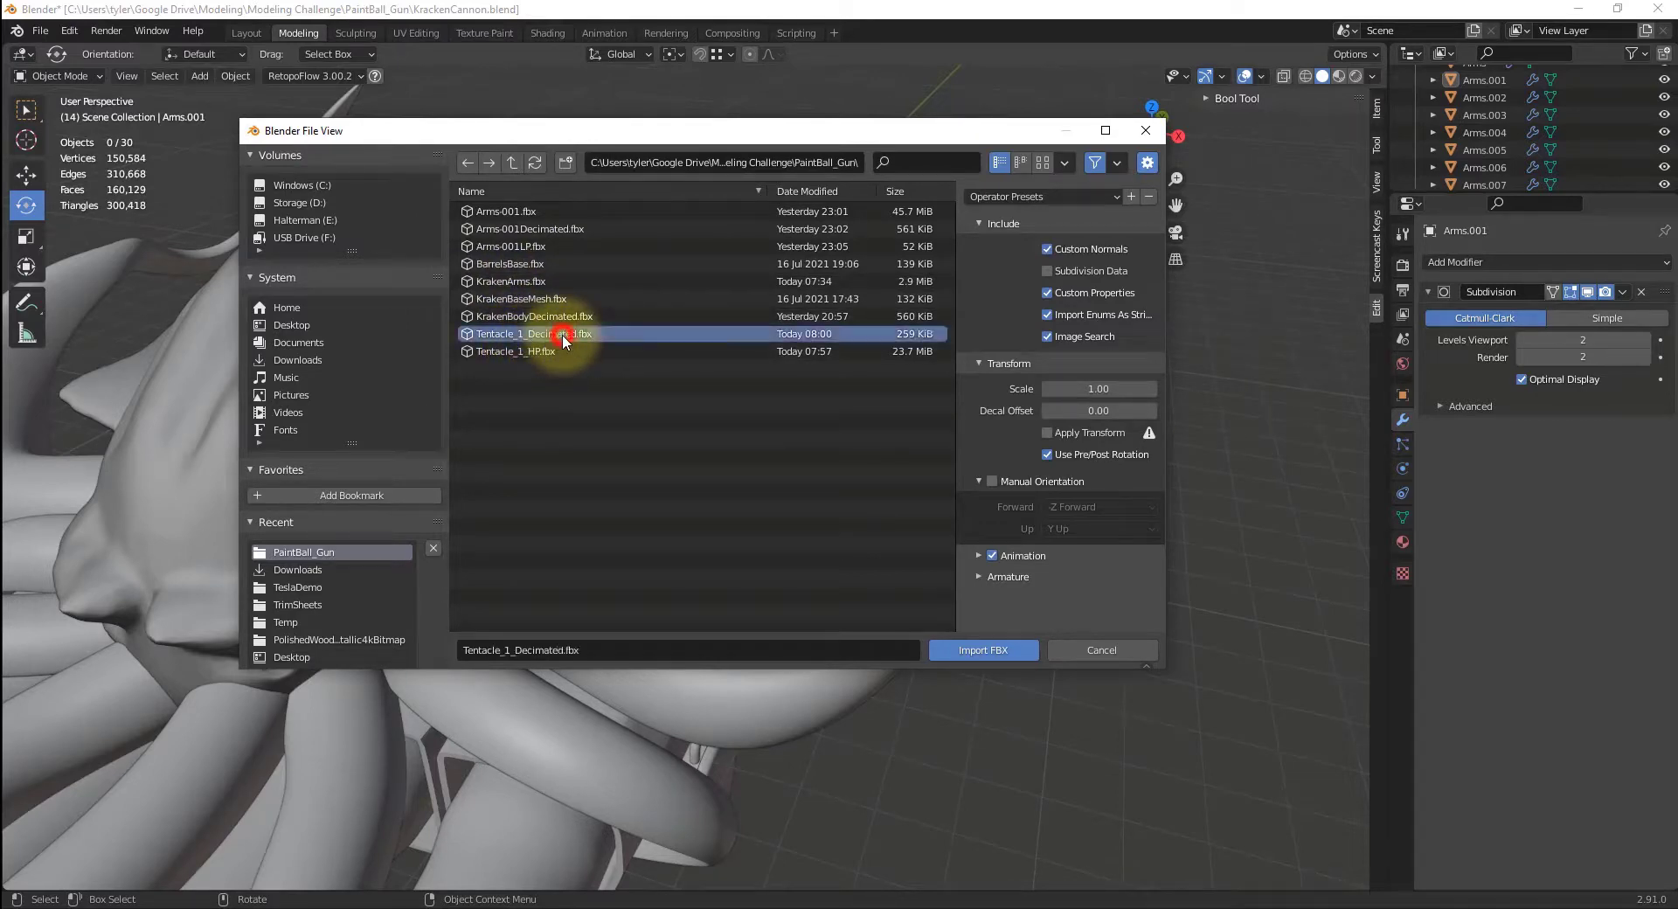
click(1009, 650)
- Open the Arms.001 mesh for editing, select a face path back from its tip, and turn off the Subdivision modifier's viewport display
middle_drag(991, 641, 600, 402)
scroll(600, 397, up, 4)
shift+middle_drag(711, 262, 965, 207)
middle_drag(800, 217, 1303, 553)
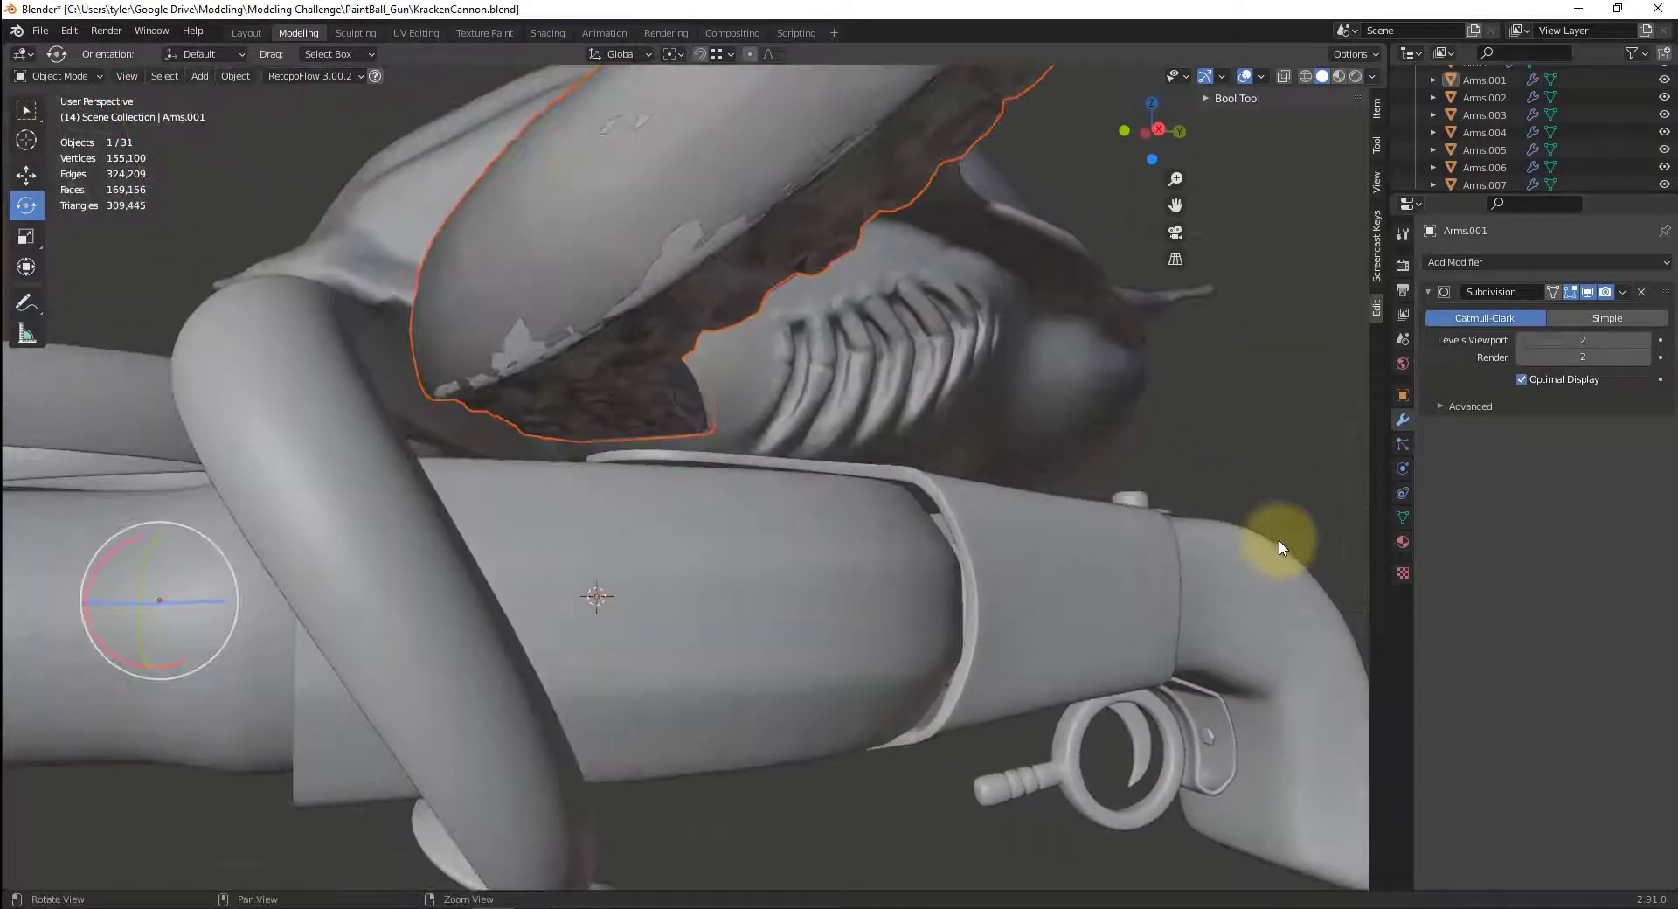
middle_drag(1045, 426, 878, 397)
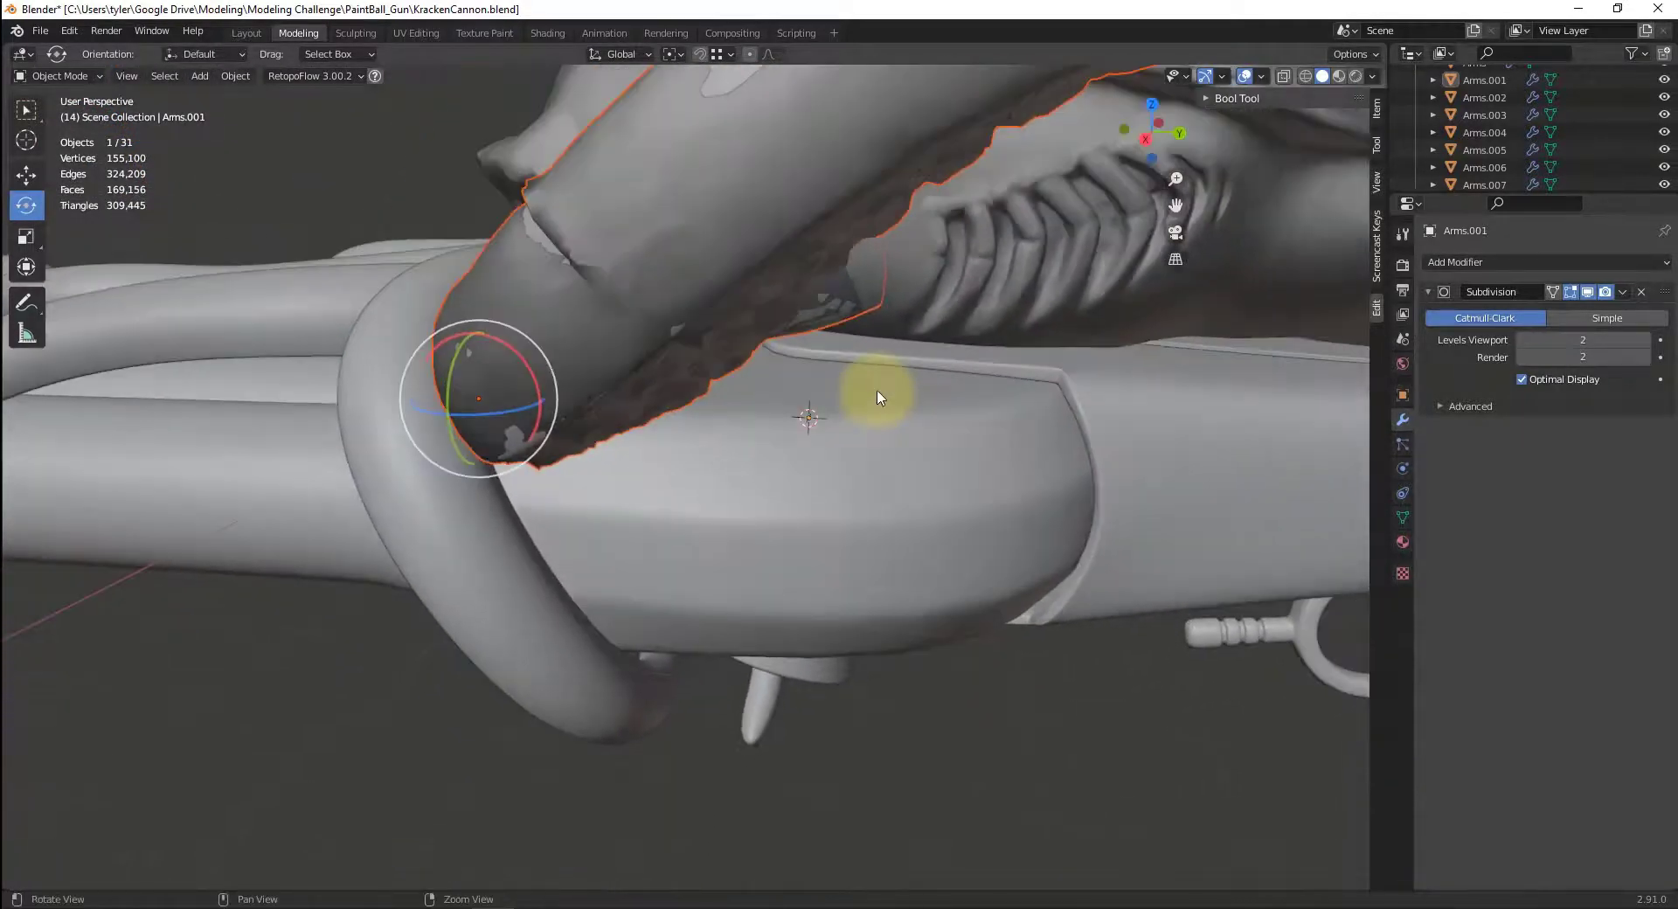
middle_drag(768, 306, 729, 503)
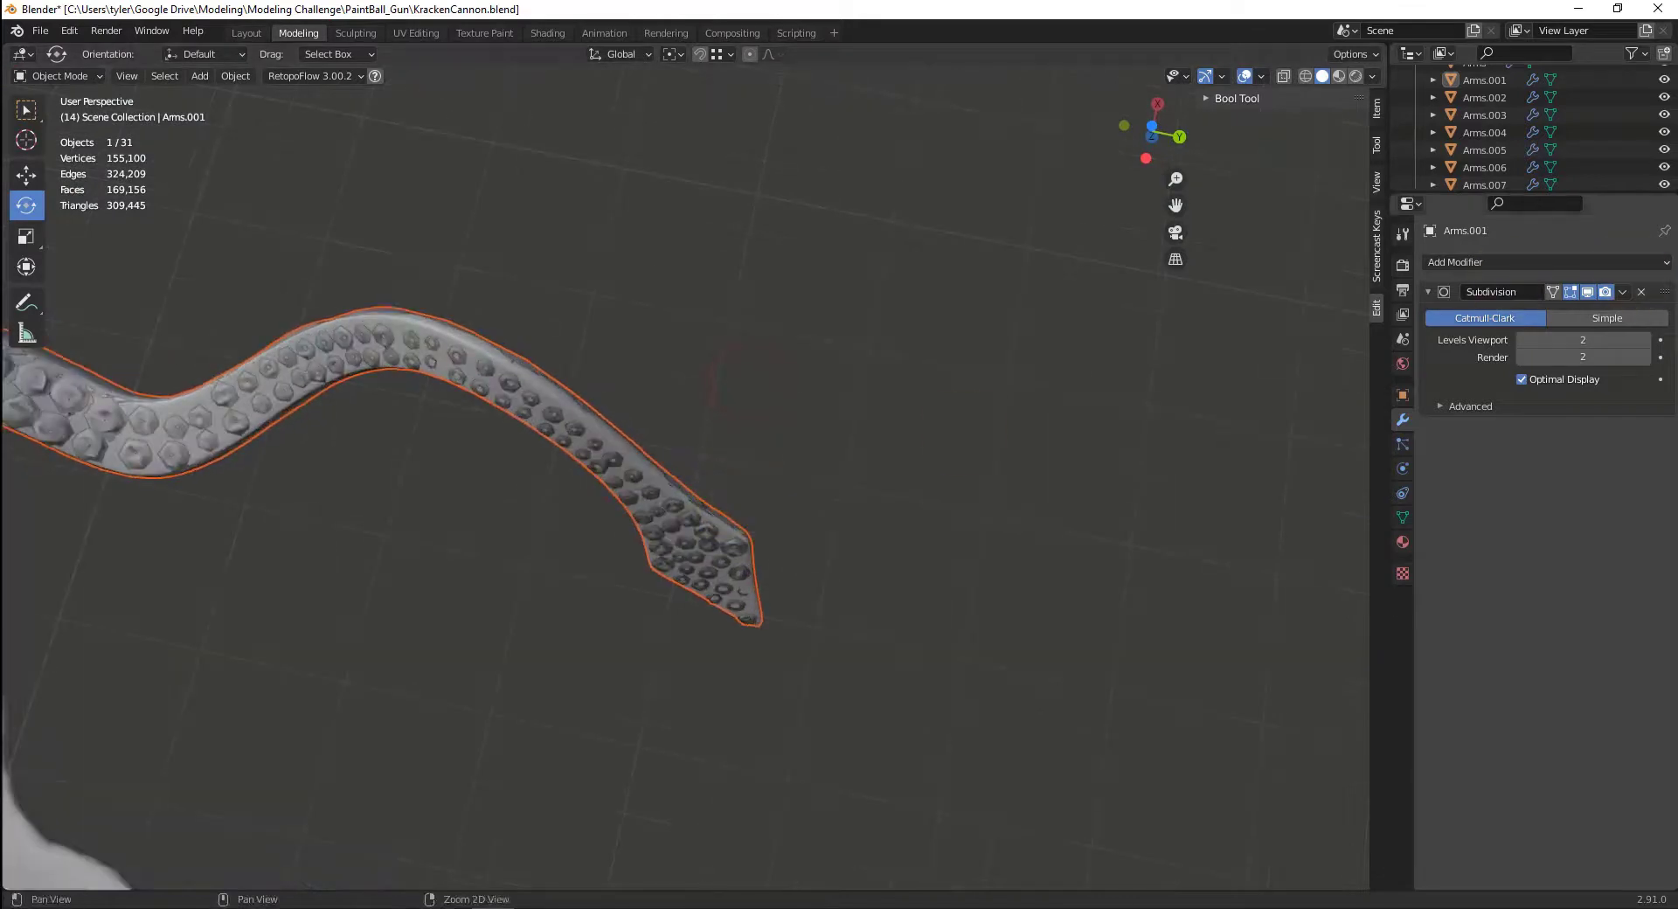
click(686, 496)
key(Tab)
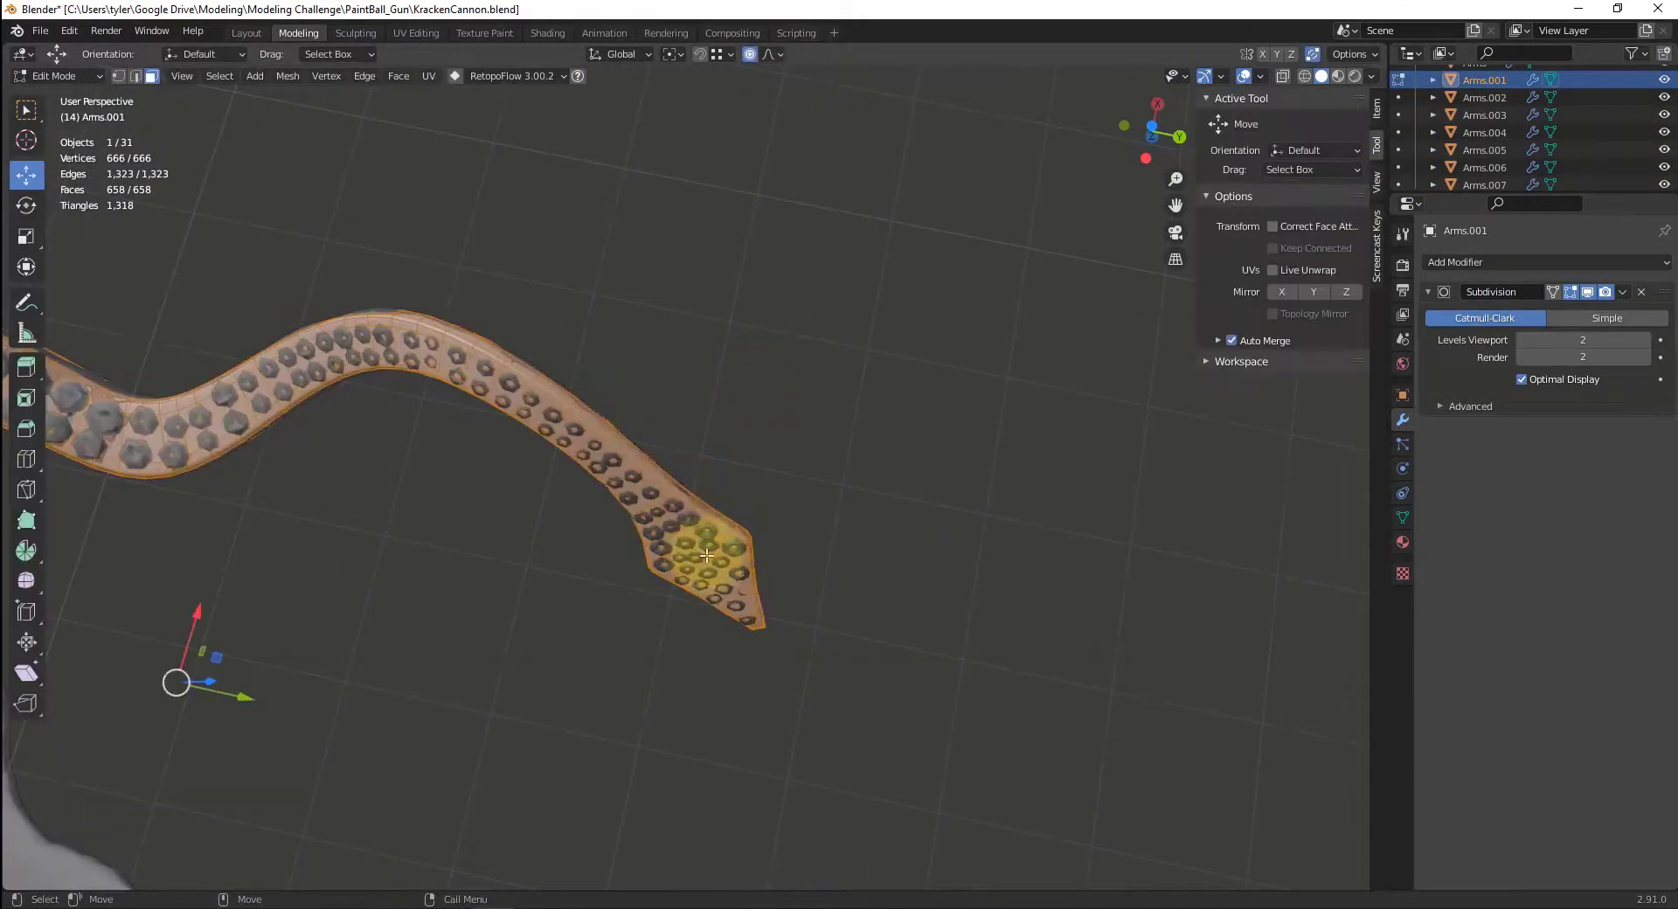
click(714, 574)
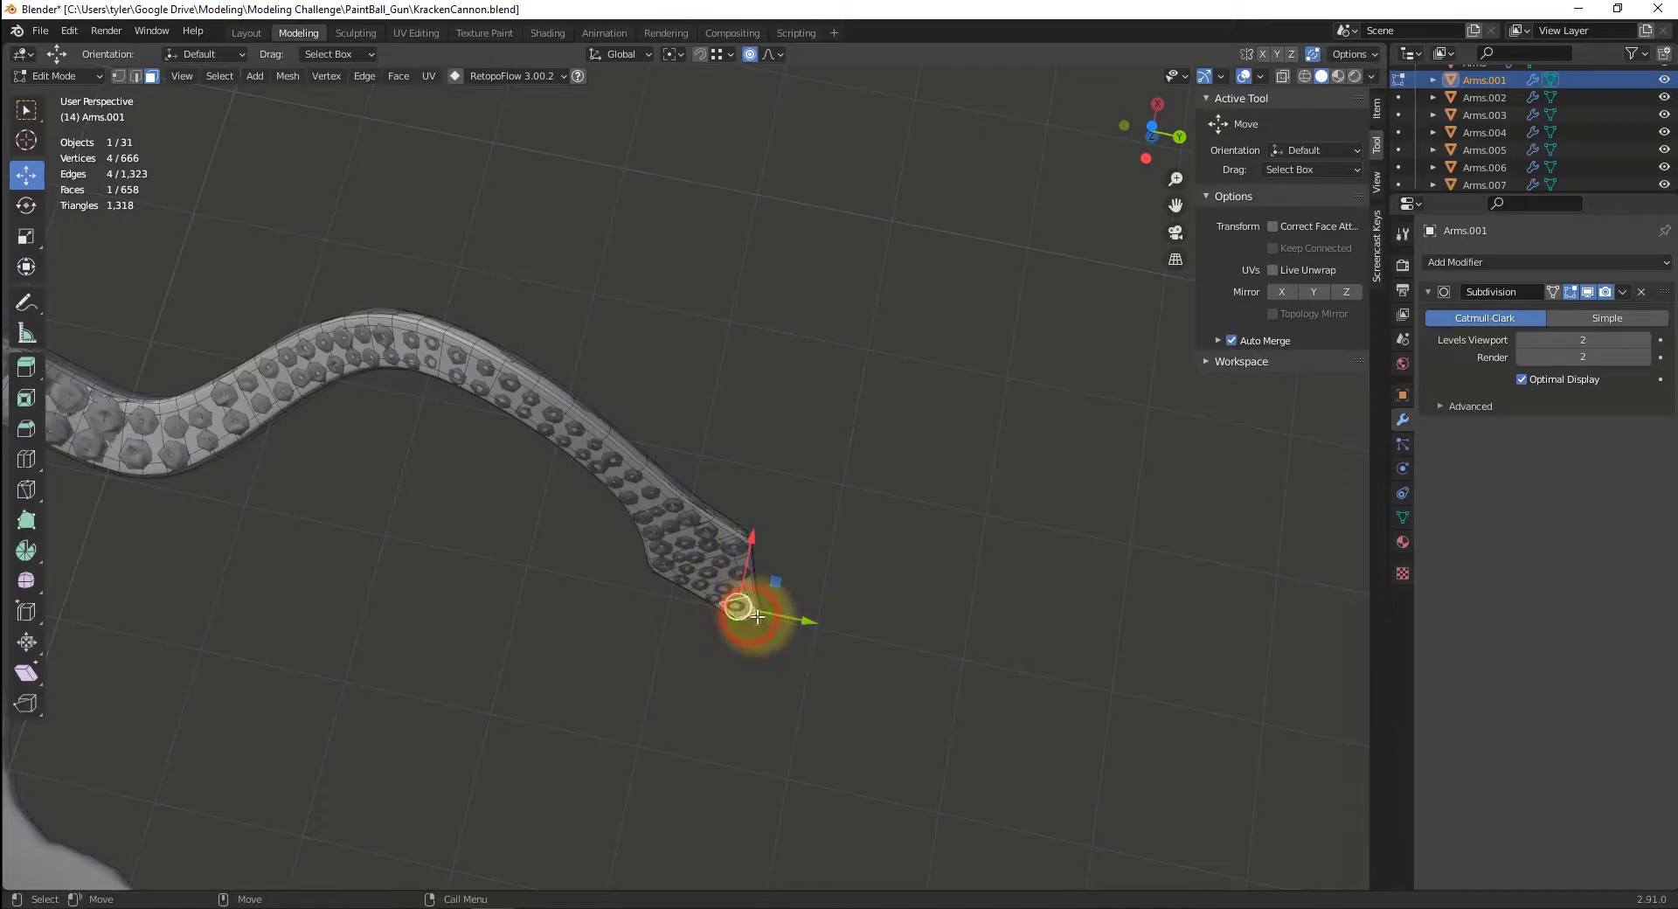
ctrl+click(420, 348)
click(1587, 294)
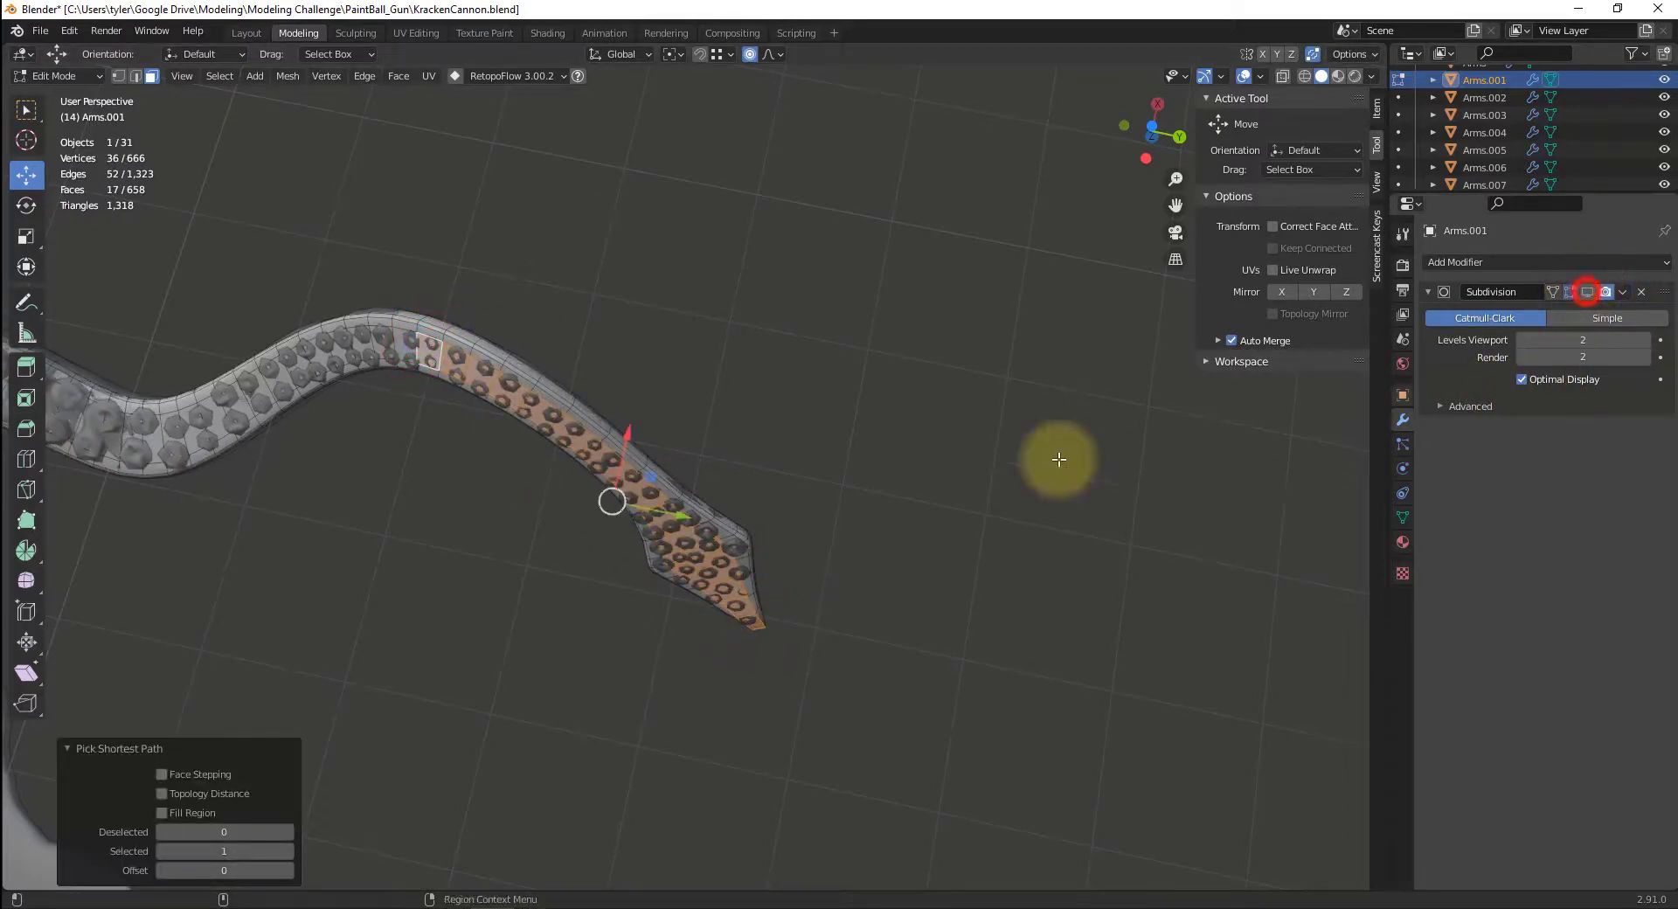
- Select the row of faces along the suckered underside of Arms.001 from the tip towards the base and shift it with Push/Pull
middle_drag(825, 454, 525, 563)
click(616, 333)
alt+click(614, 332)
scroll(616, 335, down, 4)
middle_drag(887, 383, 671, 346)
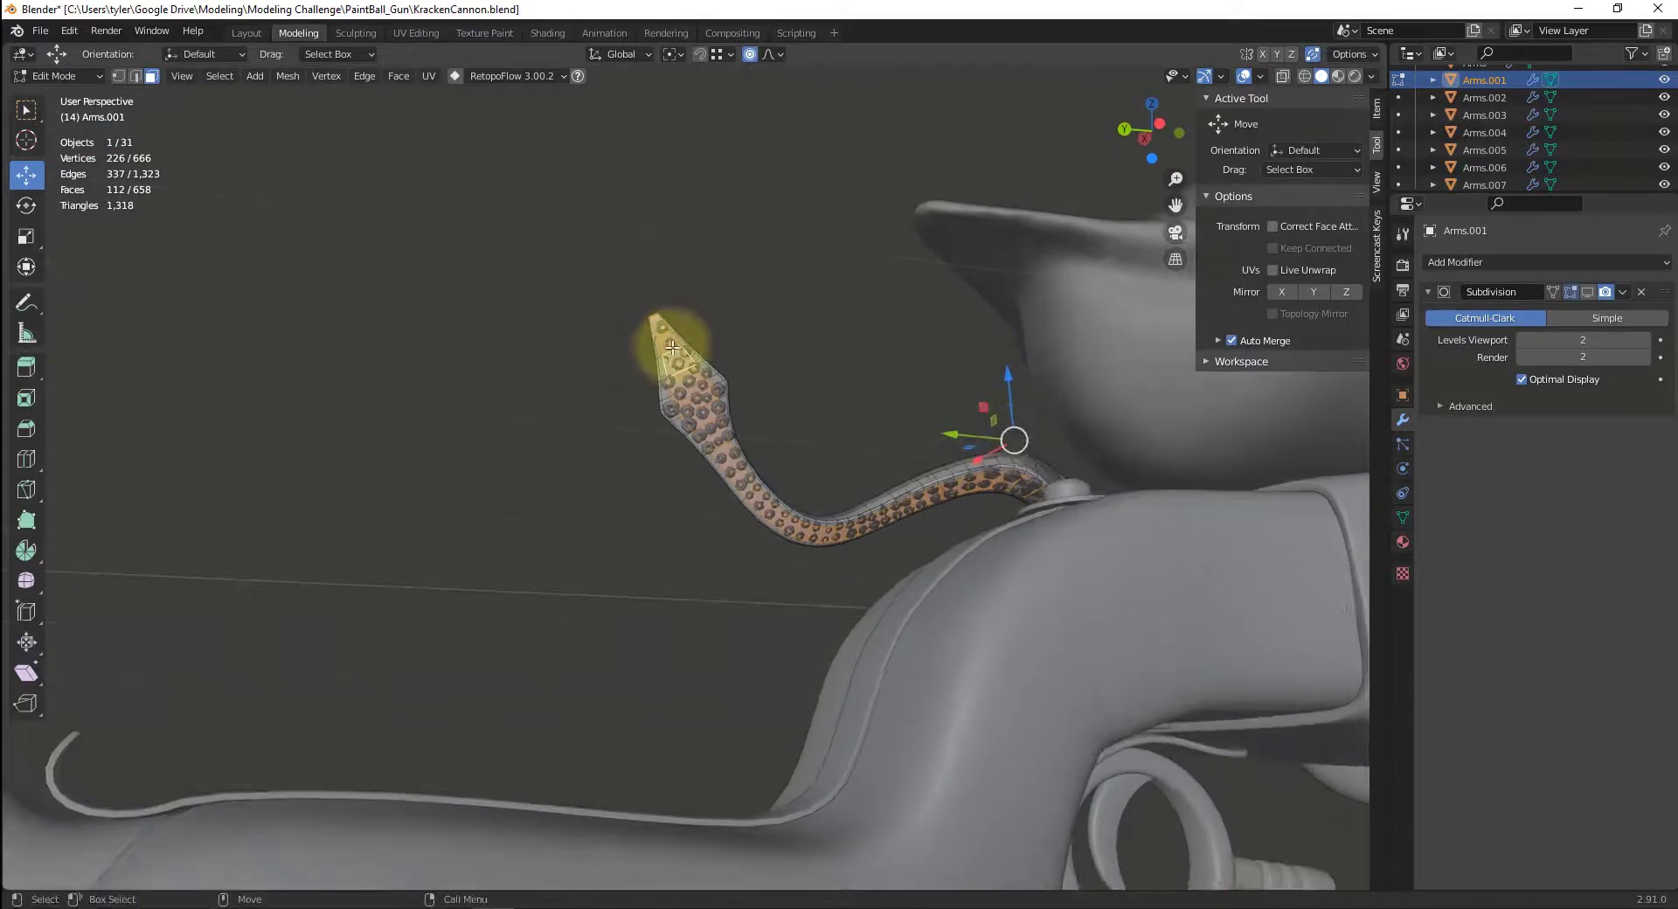
click(668, 340)
middle_drag(779, 422, 937, 297)
ctrl+click(973, 391)
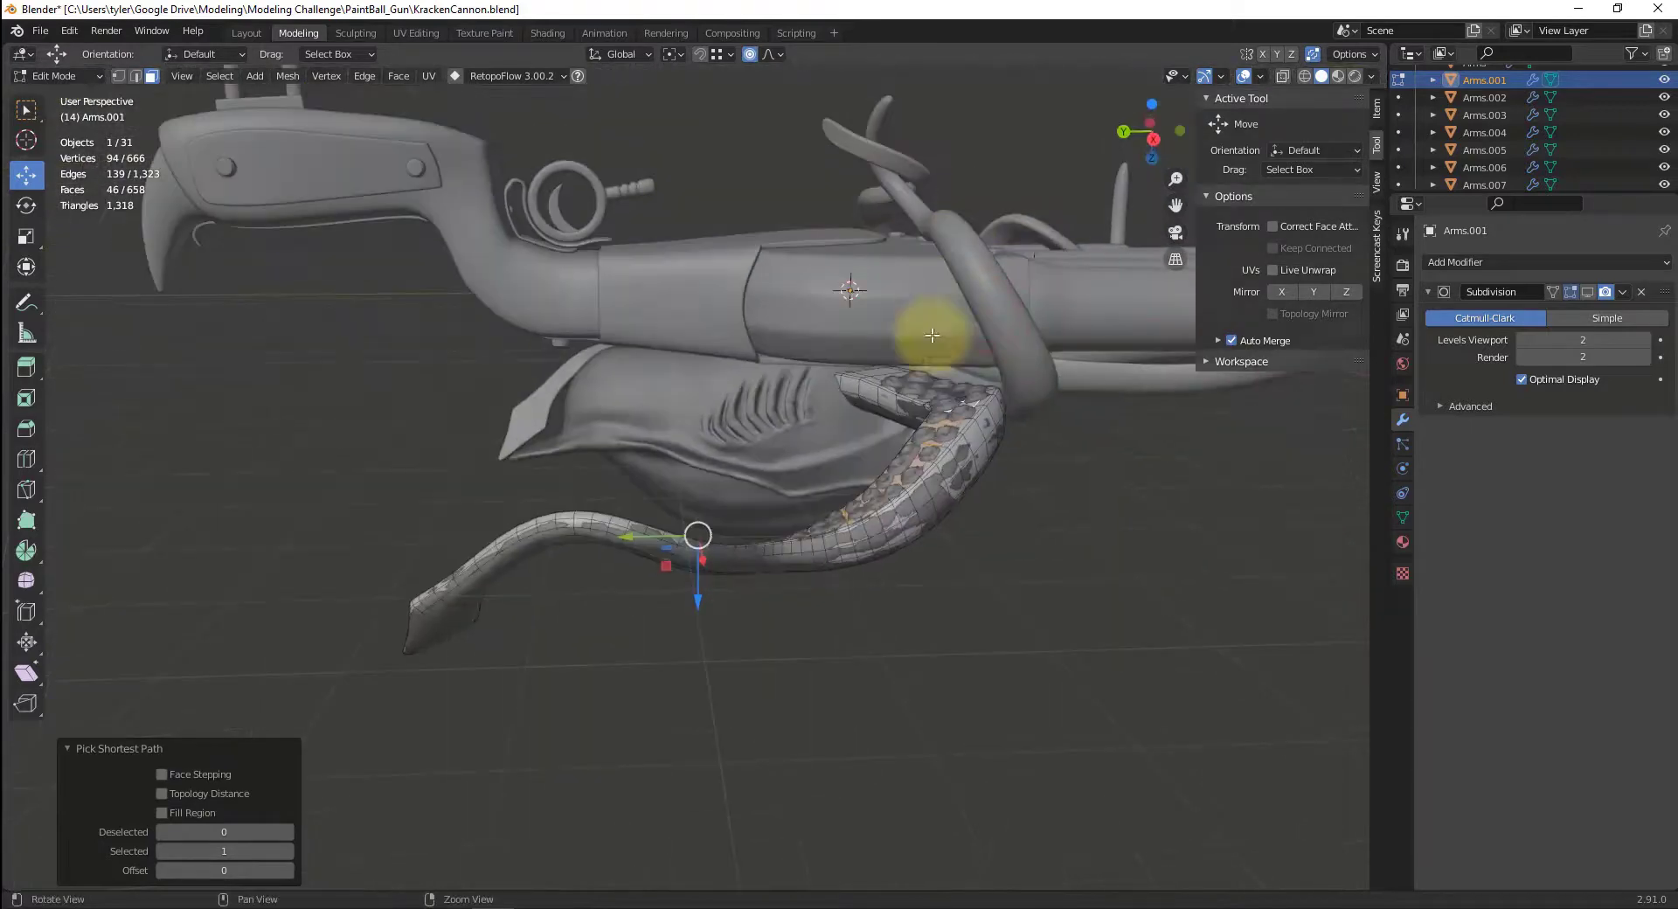
middle_drag(985, 437, 401, 636)
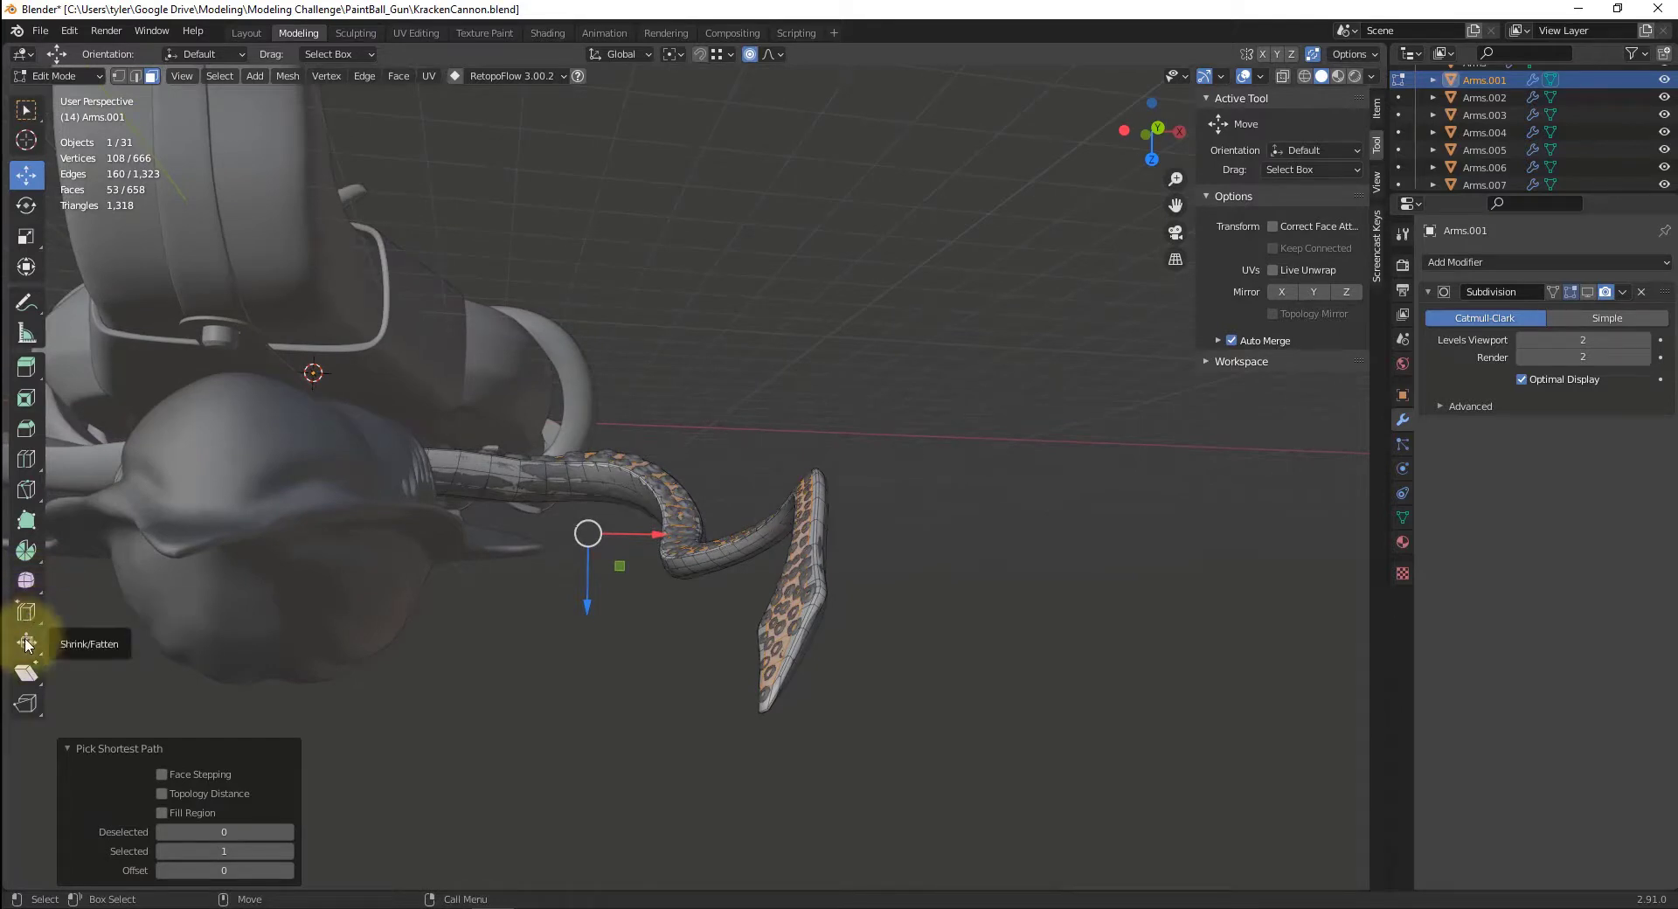
drag(37, 656, 96, 681)
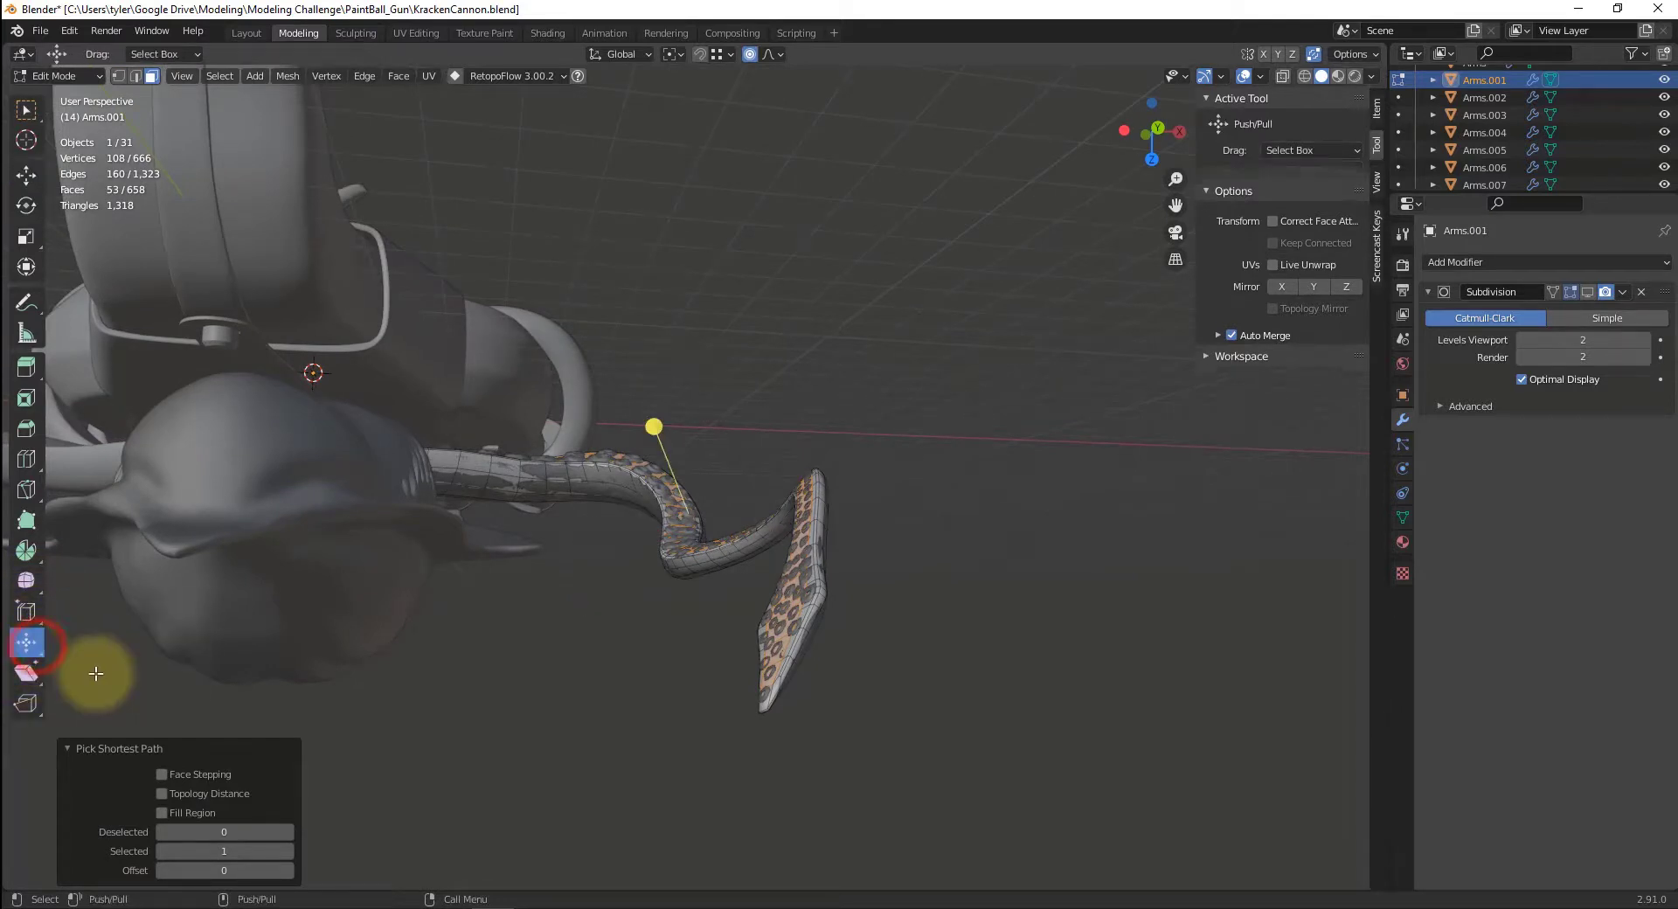
mouse_move(652, 434)
mouse_down()
mouse_move(688, 437)
mouse_move(655, 426)
mouse_up()
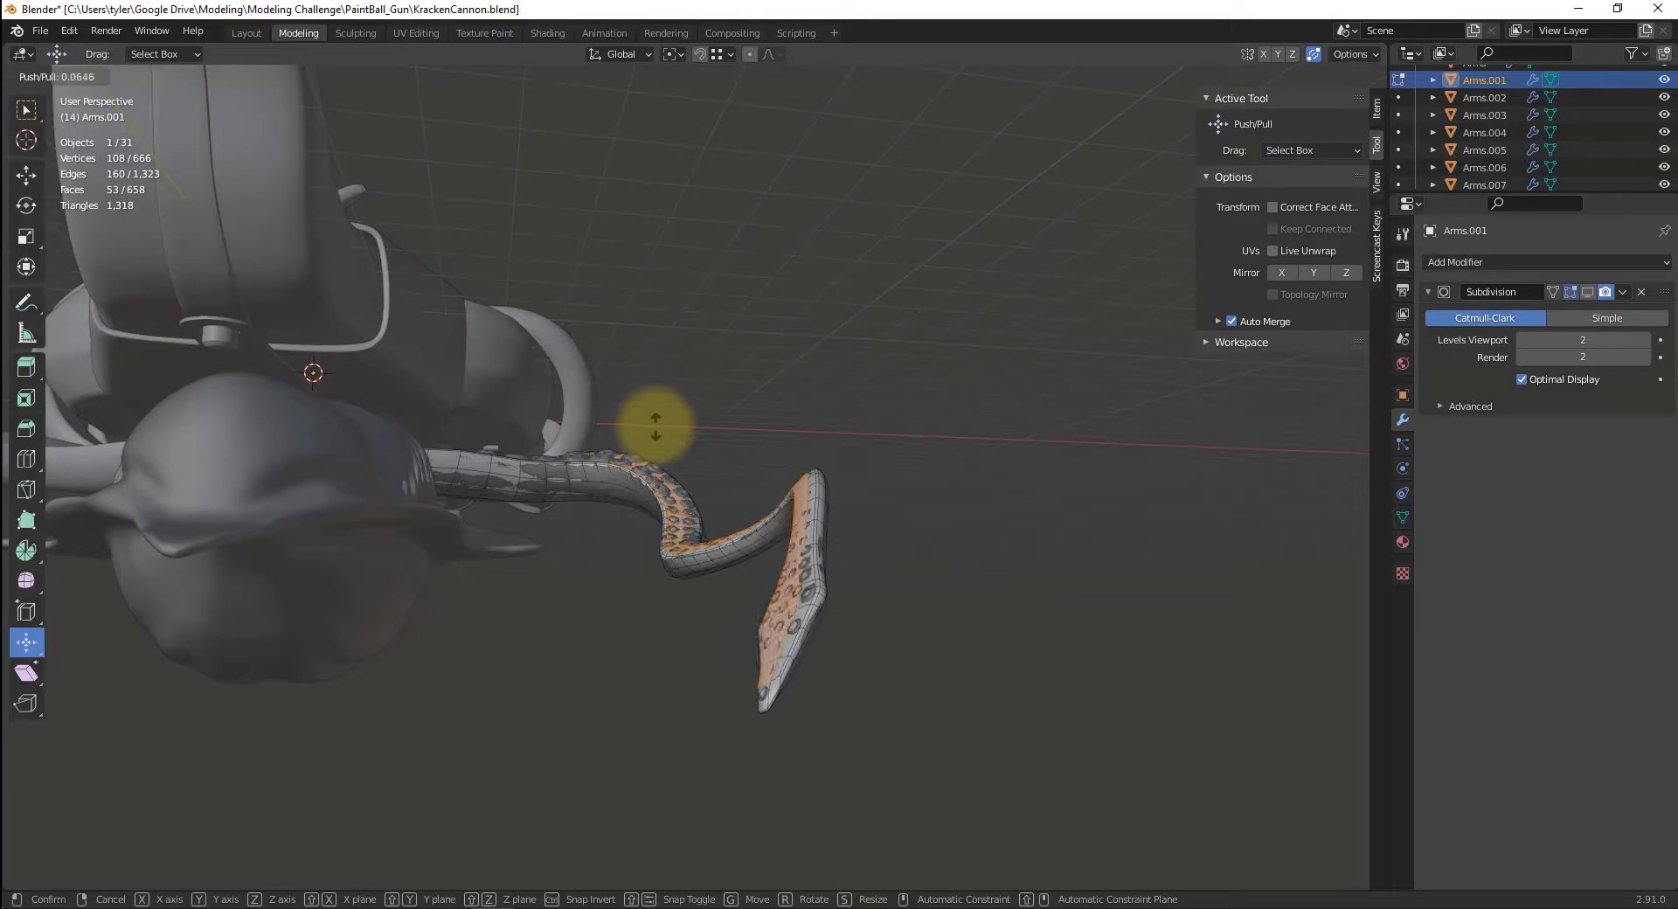
drag(655, 427, 657, 427)
click(993, 486)
- Toggle the Subdivision modifier's viewport display on Arms.001 and remove the modifier
middle_drag(993, 487, 795, 590)
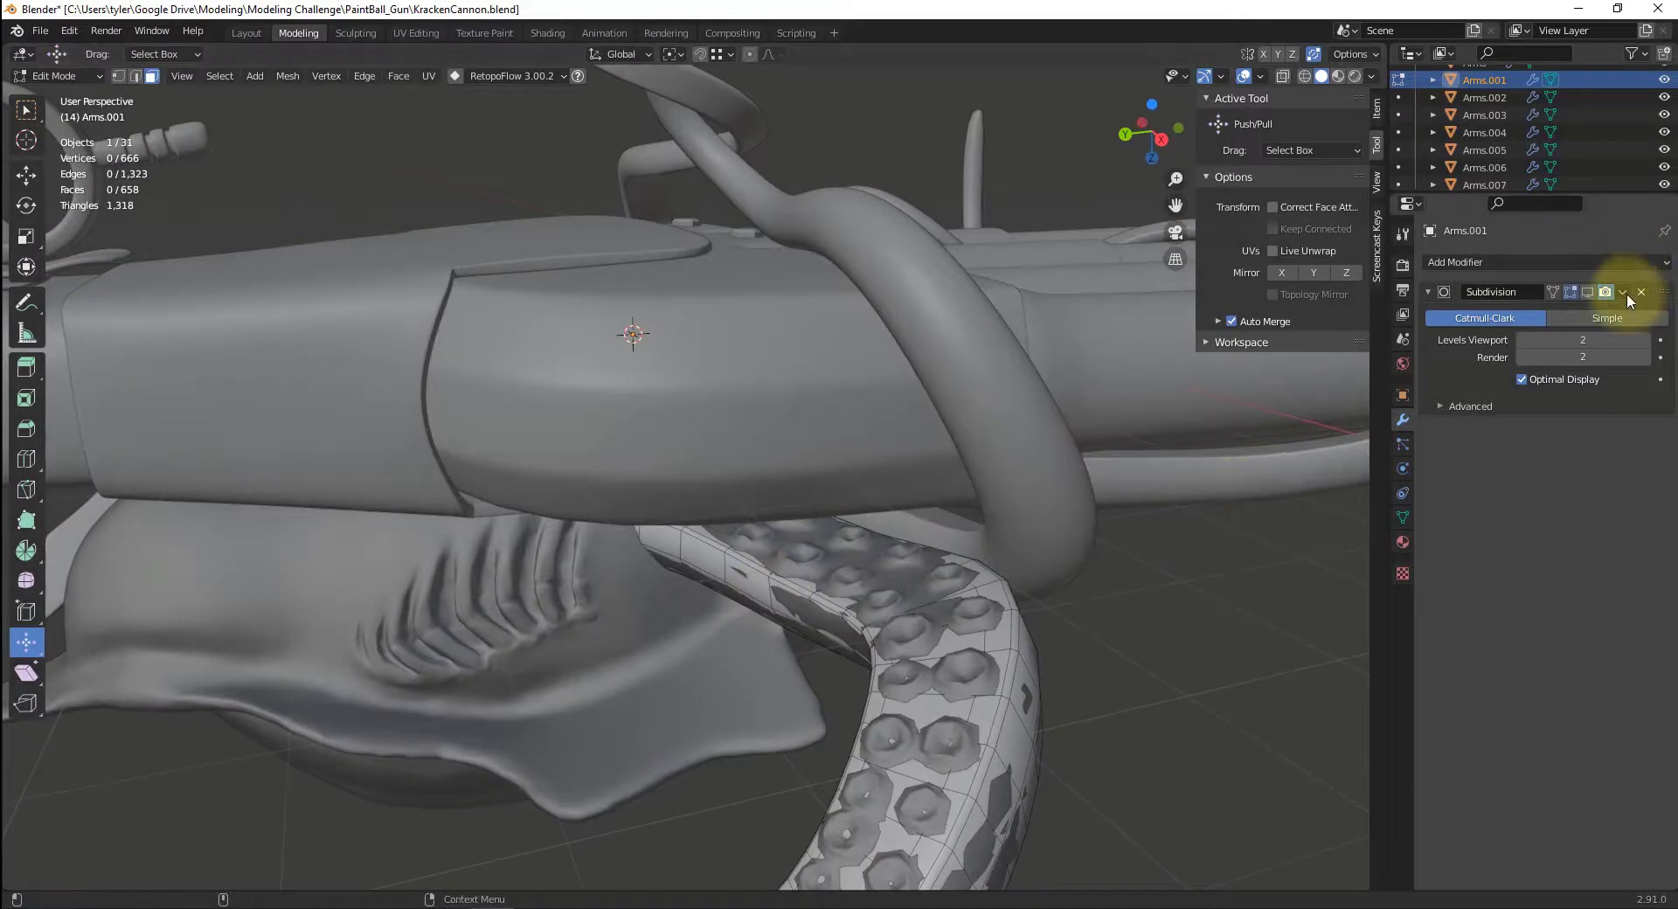
click(1587, 292)
middle_drag(1127, 699, 946, 467)
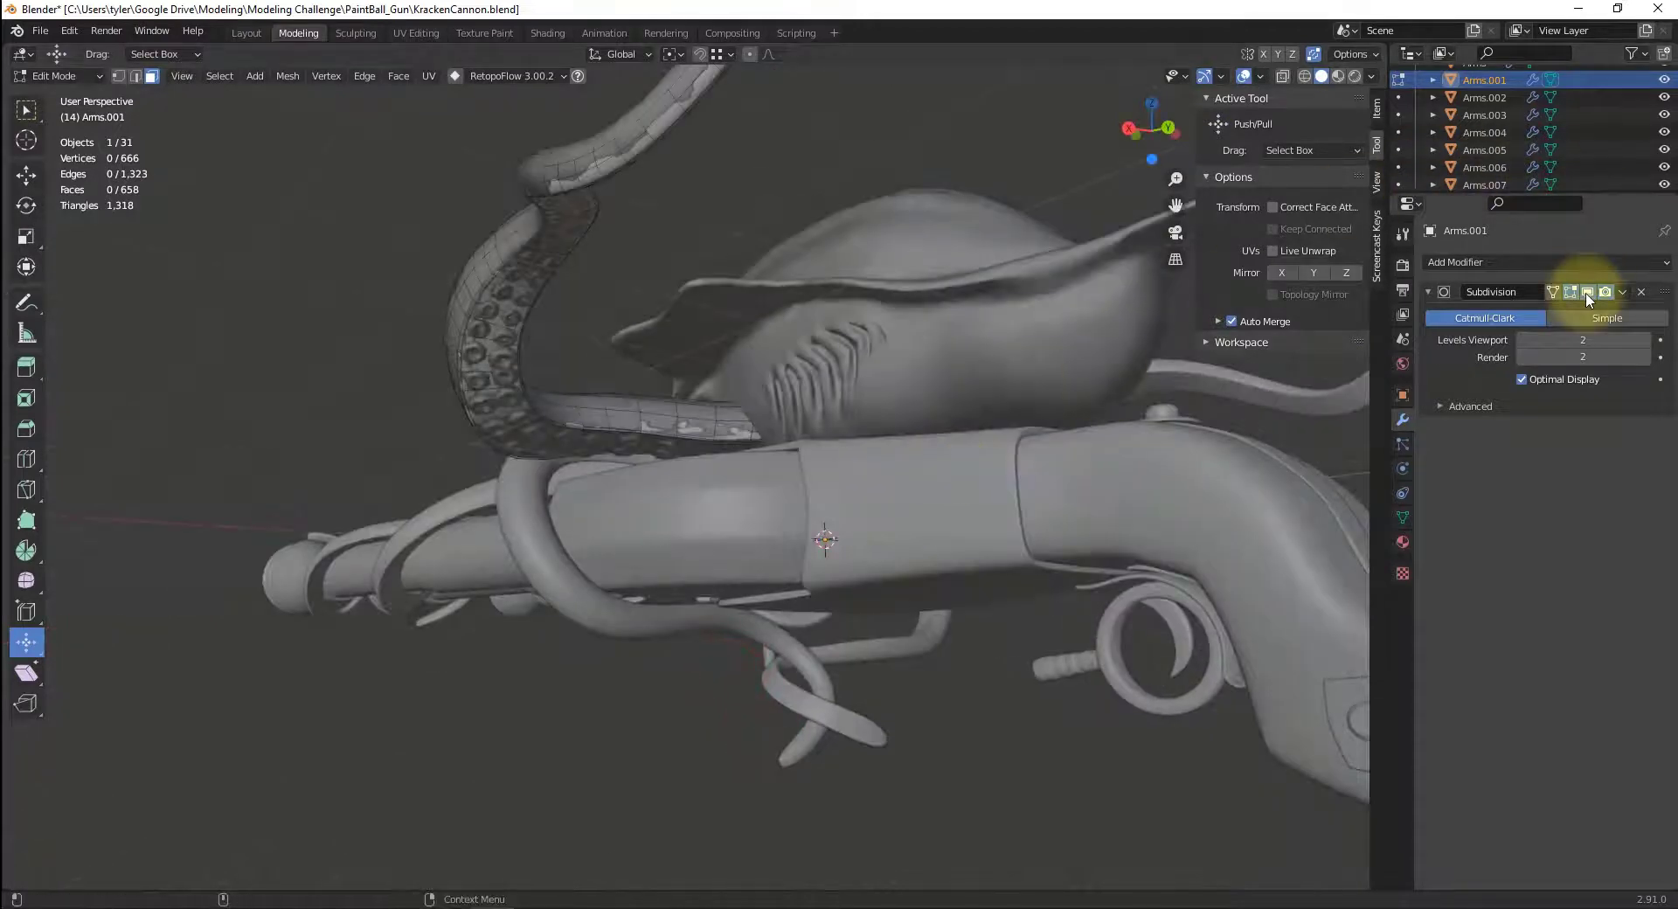
click(1640, 291)
- Dissolve the two lengthwise edge loops on the arm's suckered underside, leaving the edges at the very tip out of the selection
scroll(411, 420, up, 2)
scroll(476, 379, up, 2)
scroll(647, 591, up, 2)
middle_drag(647, 592, 542, 374)
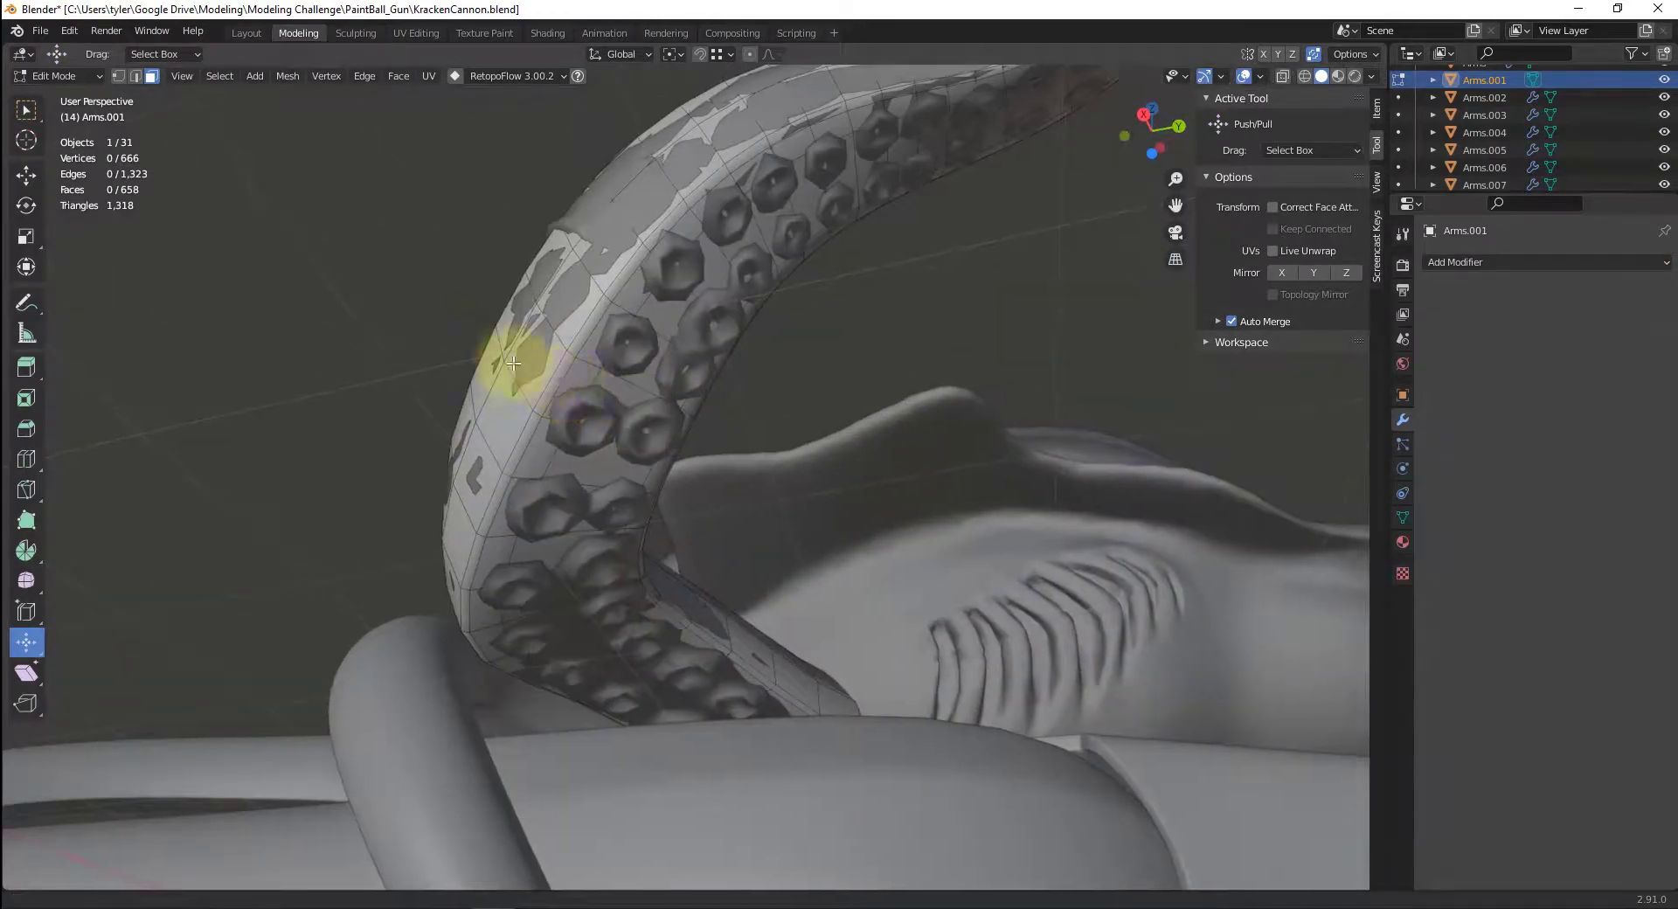
scroll(542, 373, down, 2)
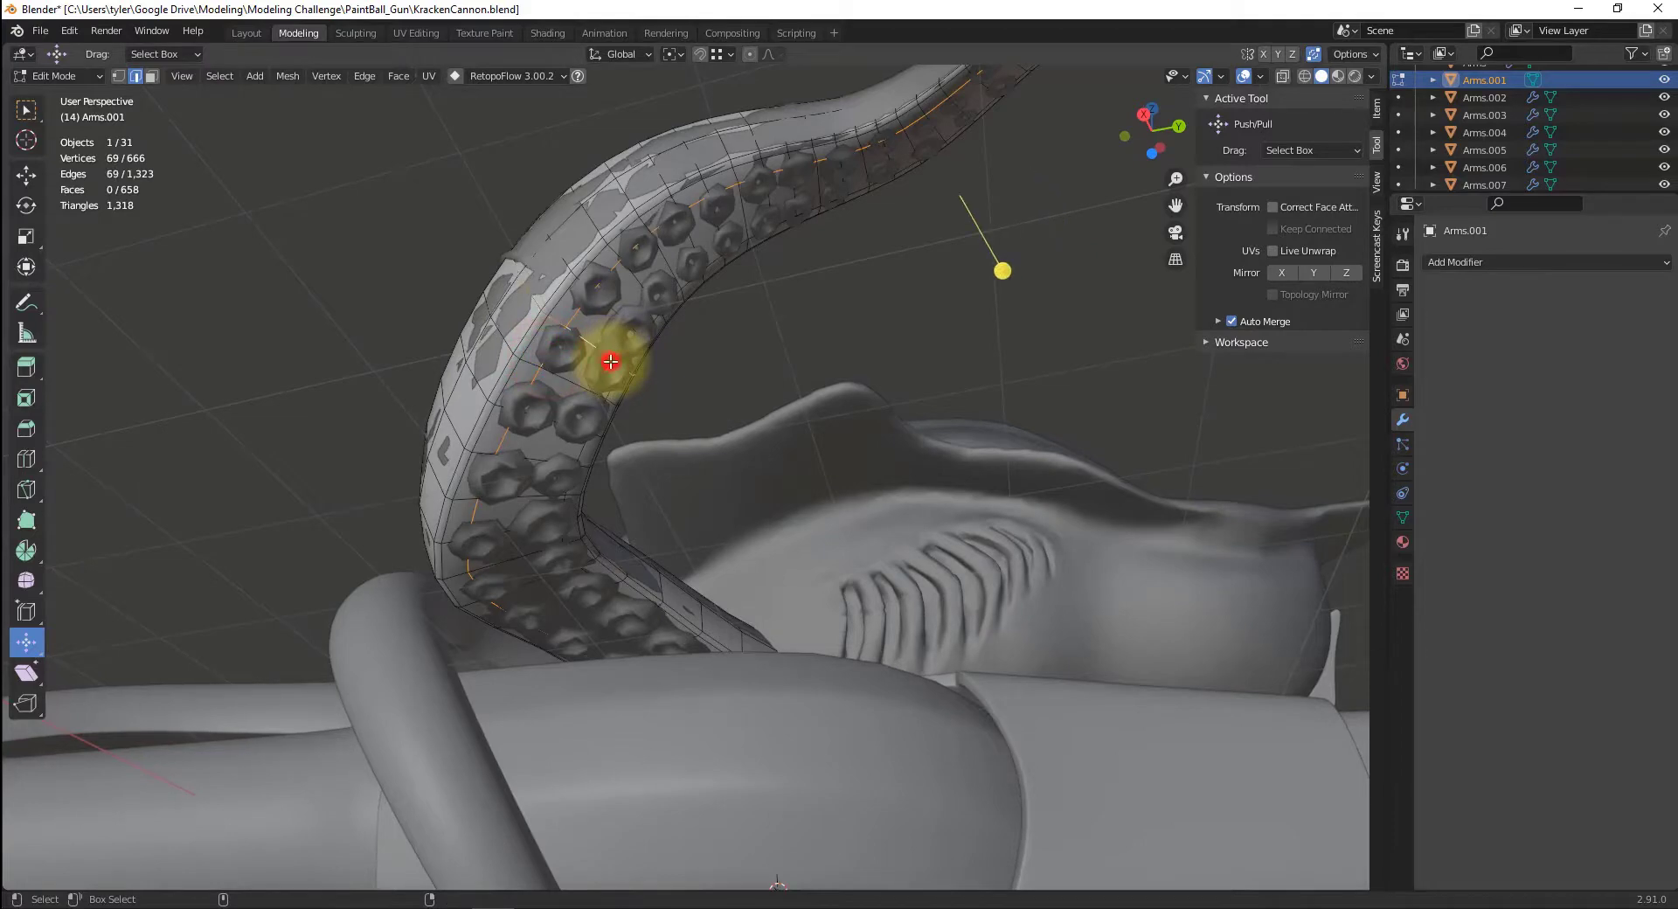
shift+double_click(551, 346)
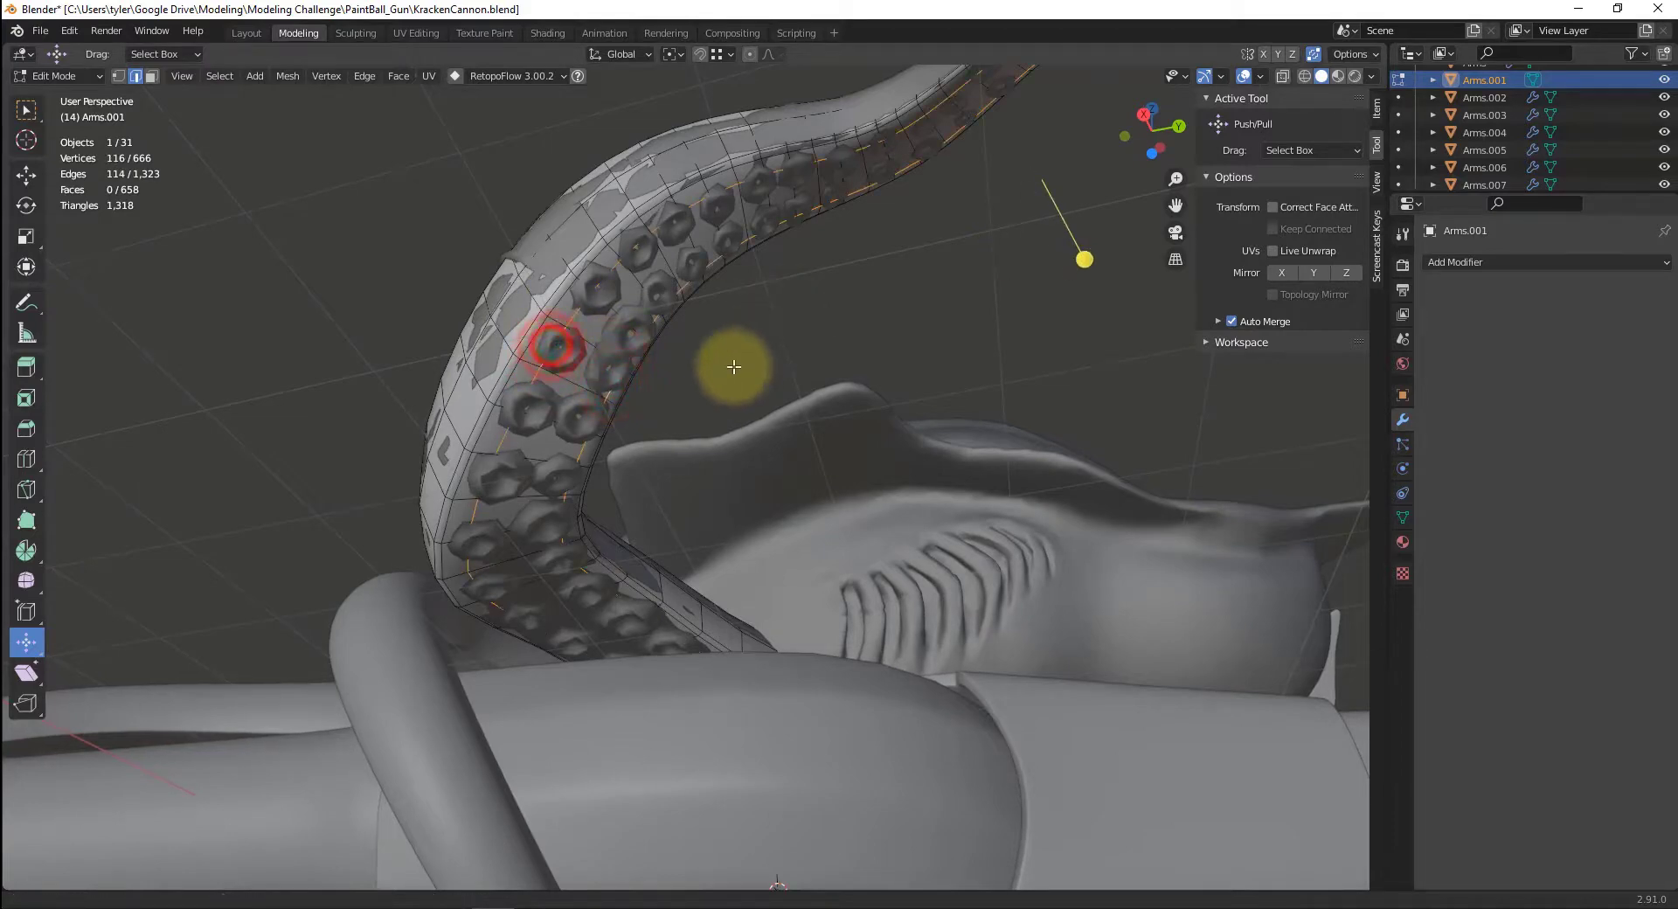
shift+middle_drag(734, 366, 633, 475)
shift+middle_drag(824, 373, 710, 581)
alt+drag(710, 581, 704, 584)
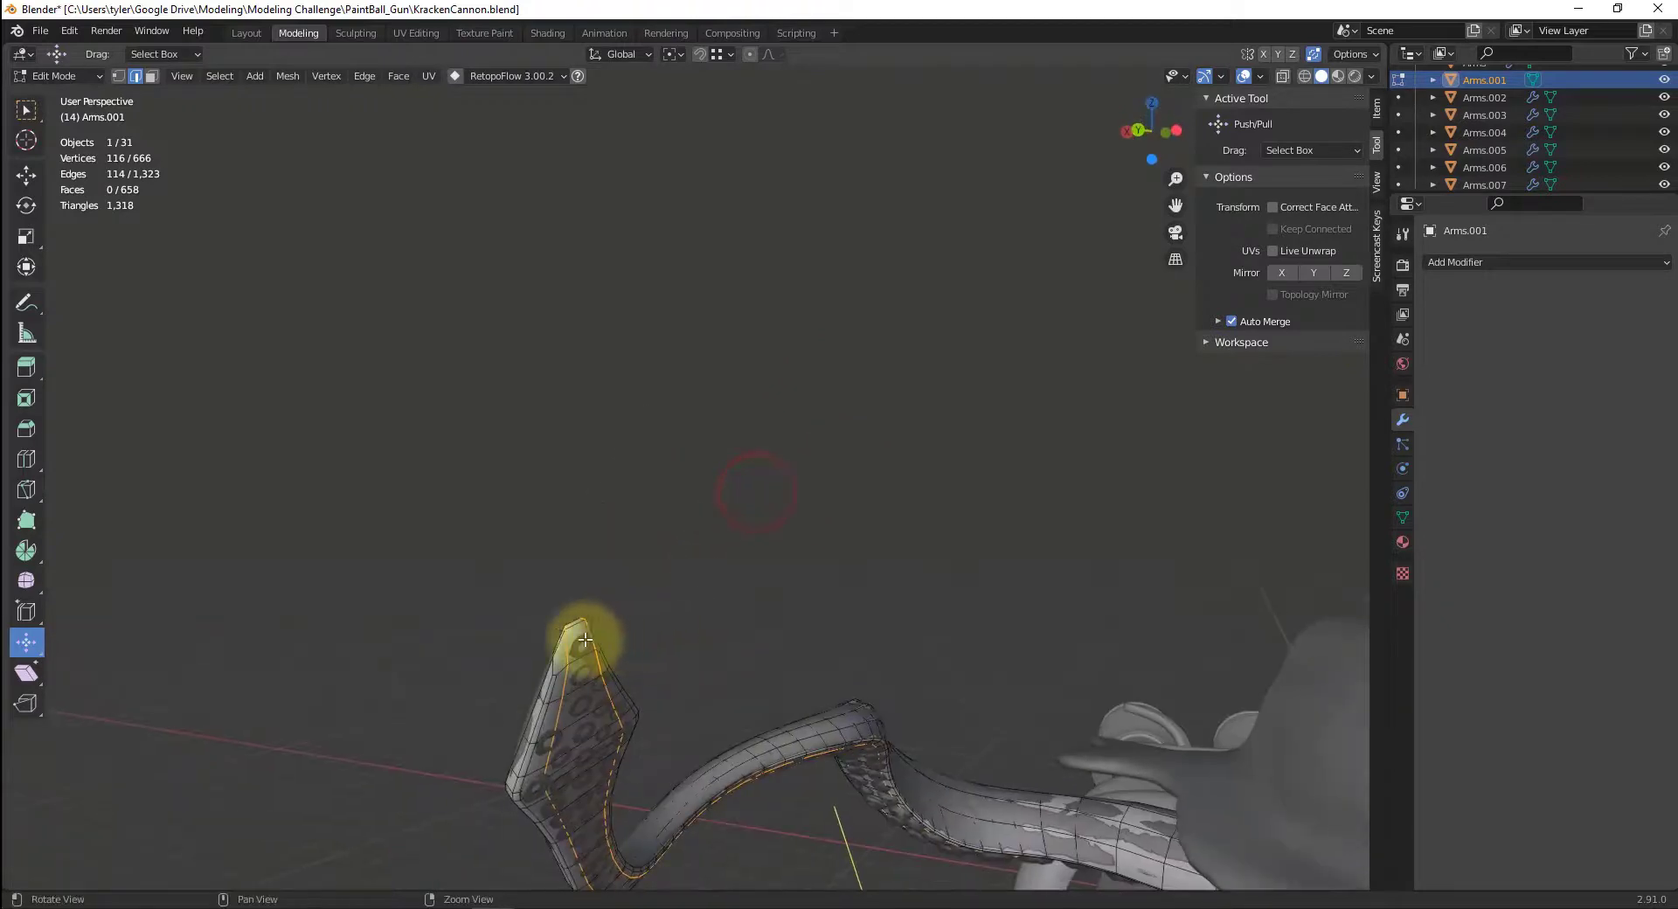
drag(522, 599, 707, 671)
middle_drag(708, 670, 831, 468)
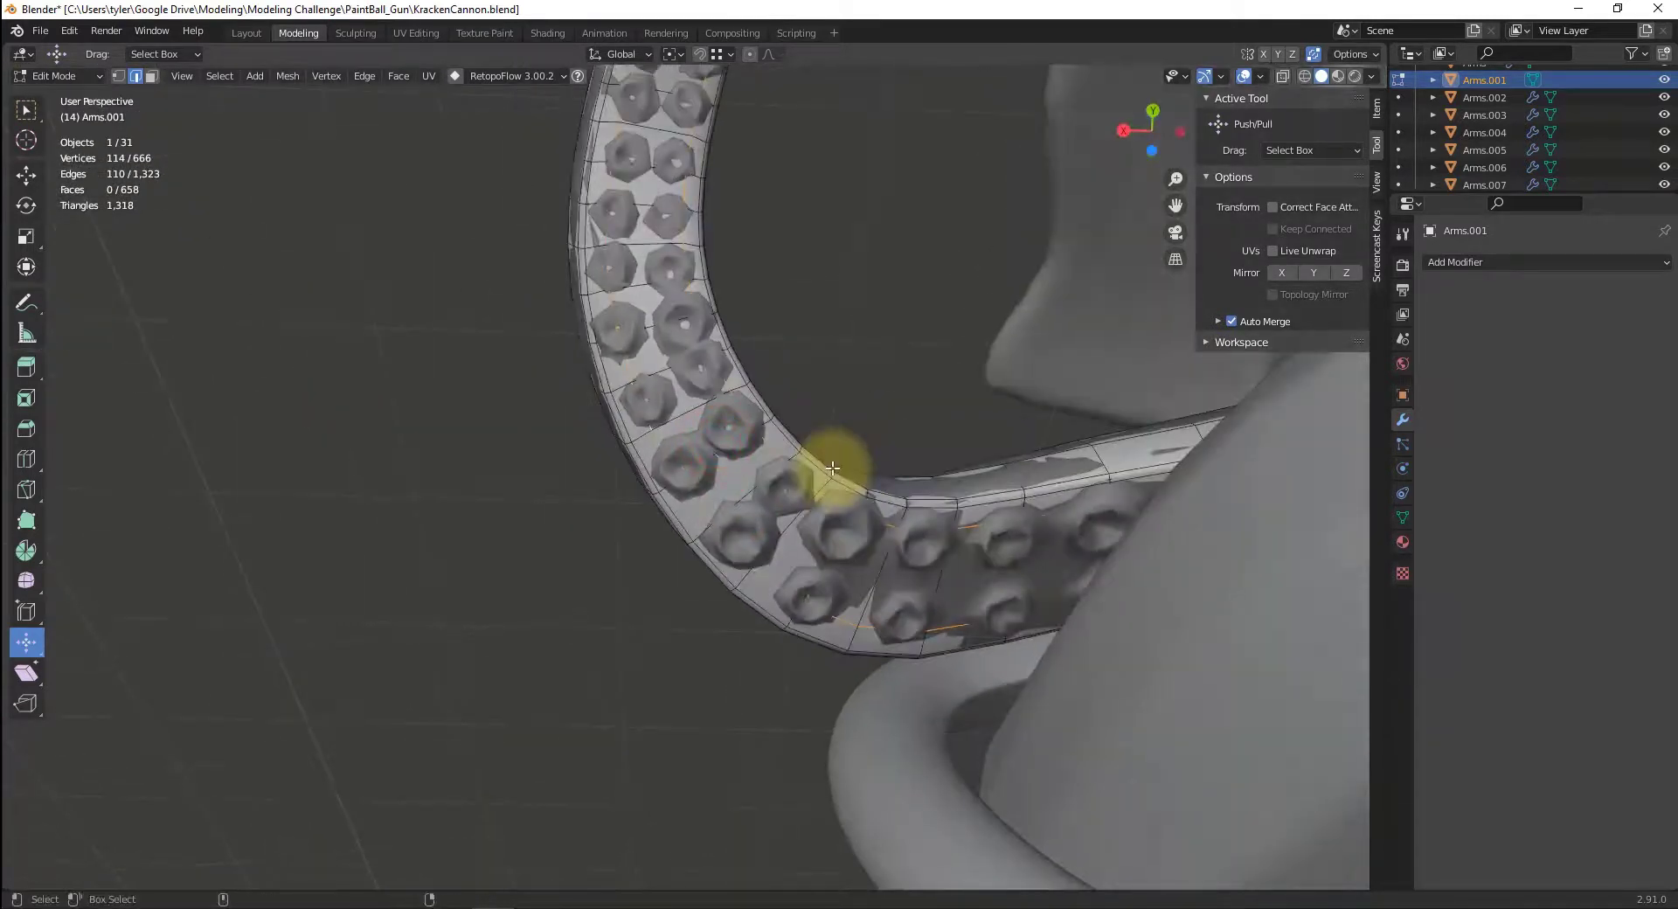
key(ctrl+x)
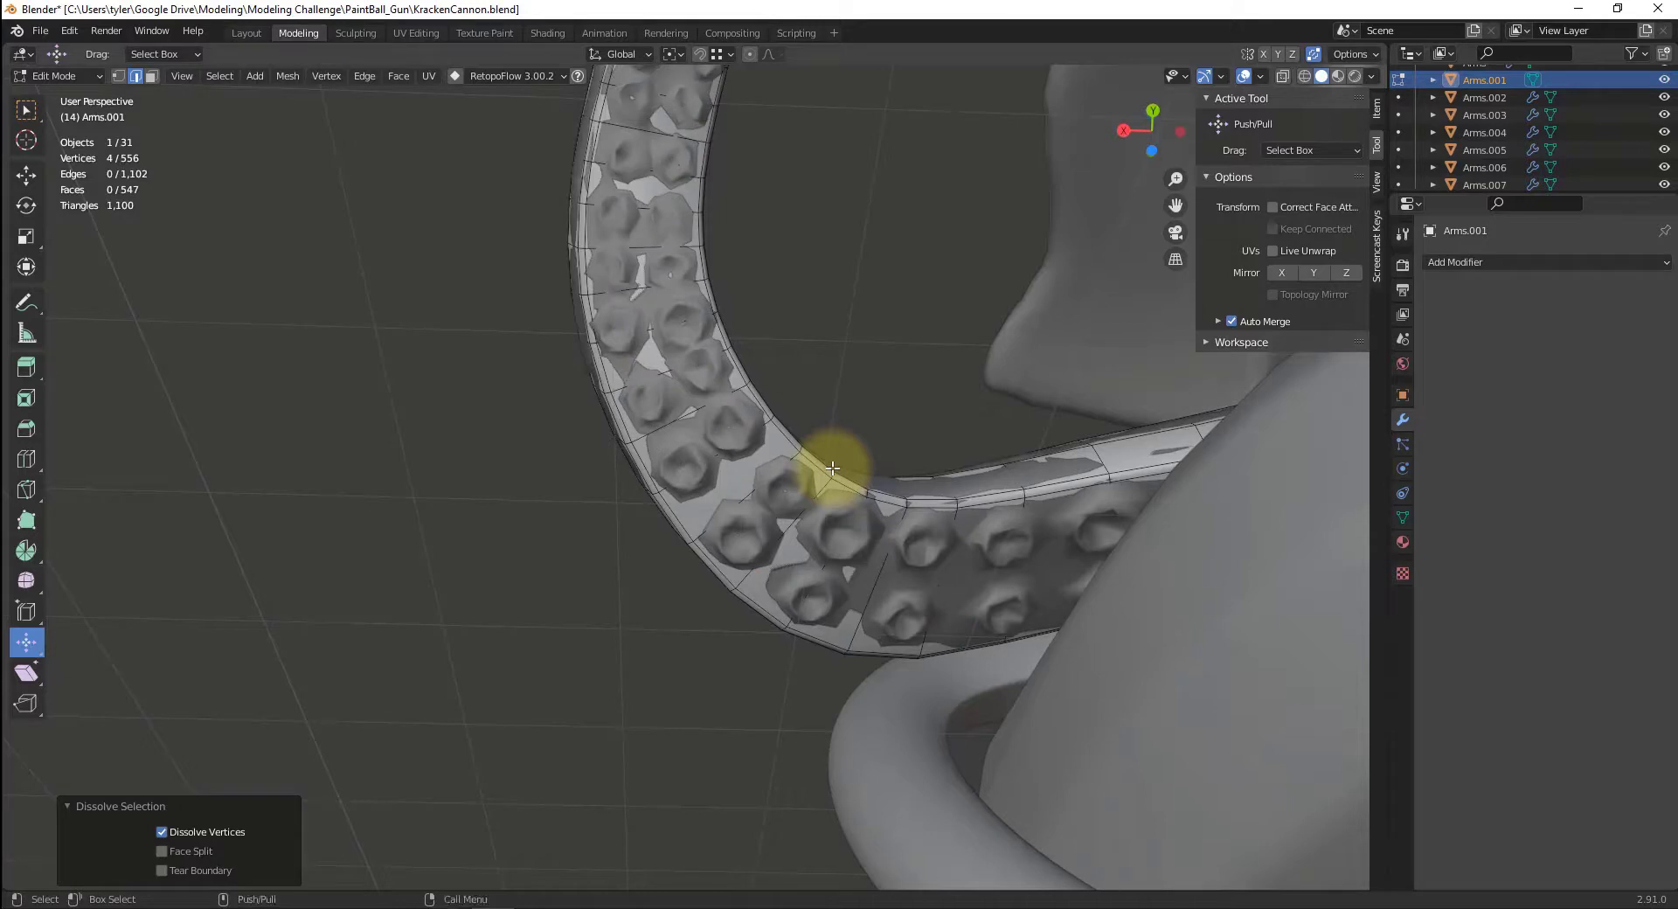
- Try to dissolve the two lengthwise edge loops along the opposite sides of the arm beside the suckers
middle_drag(813, 452, 784, 816)
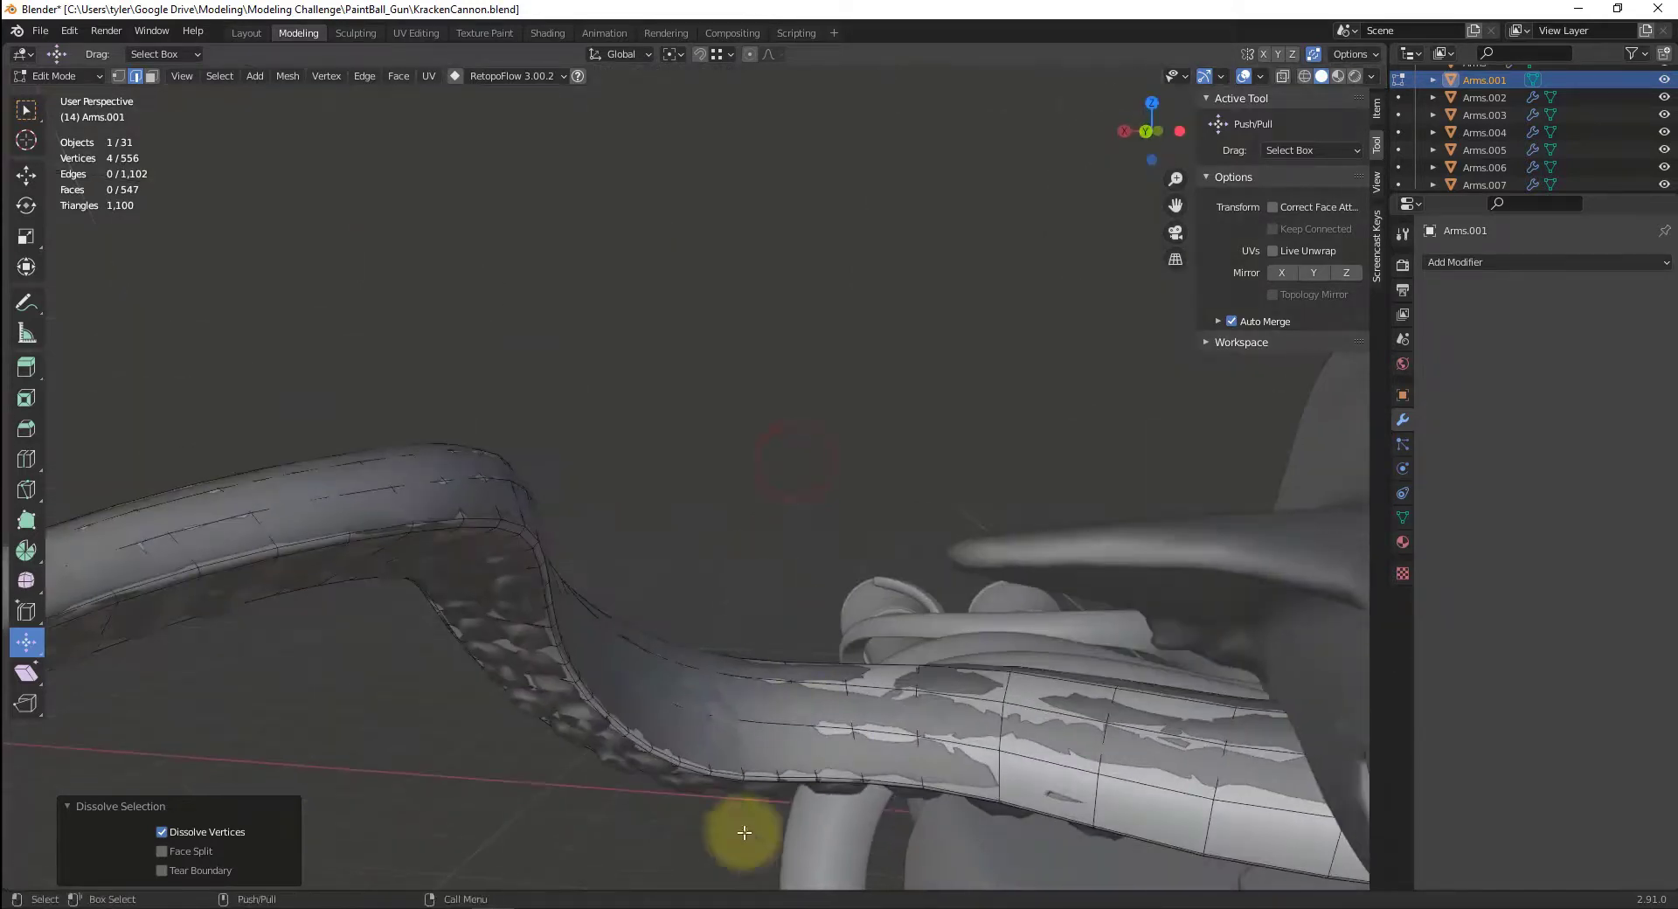
alt+click(728, 770)
middle_drag(562, 699, 982, 606)
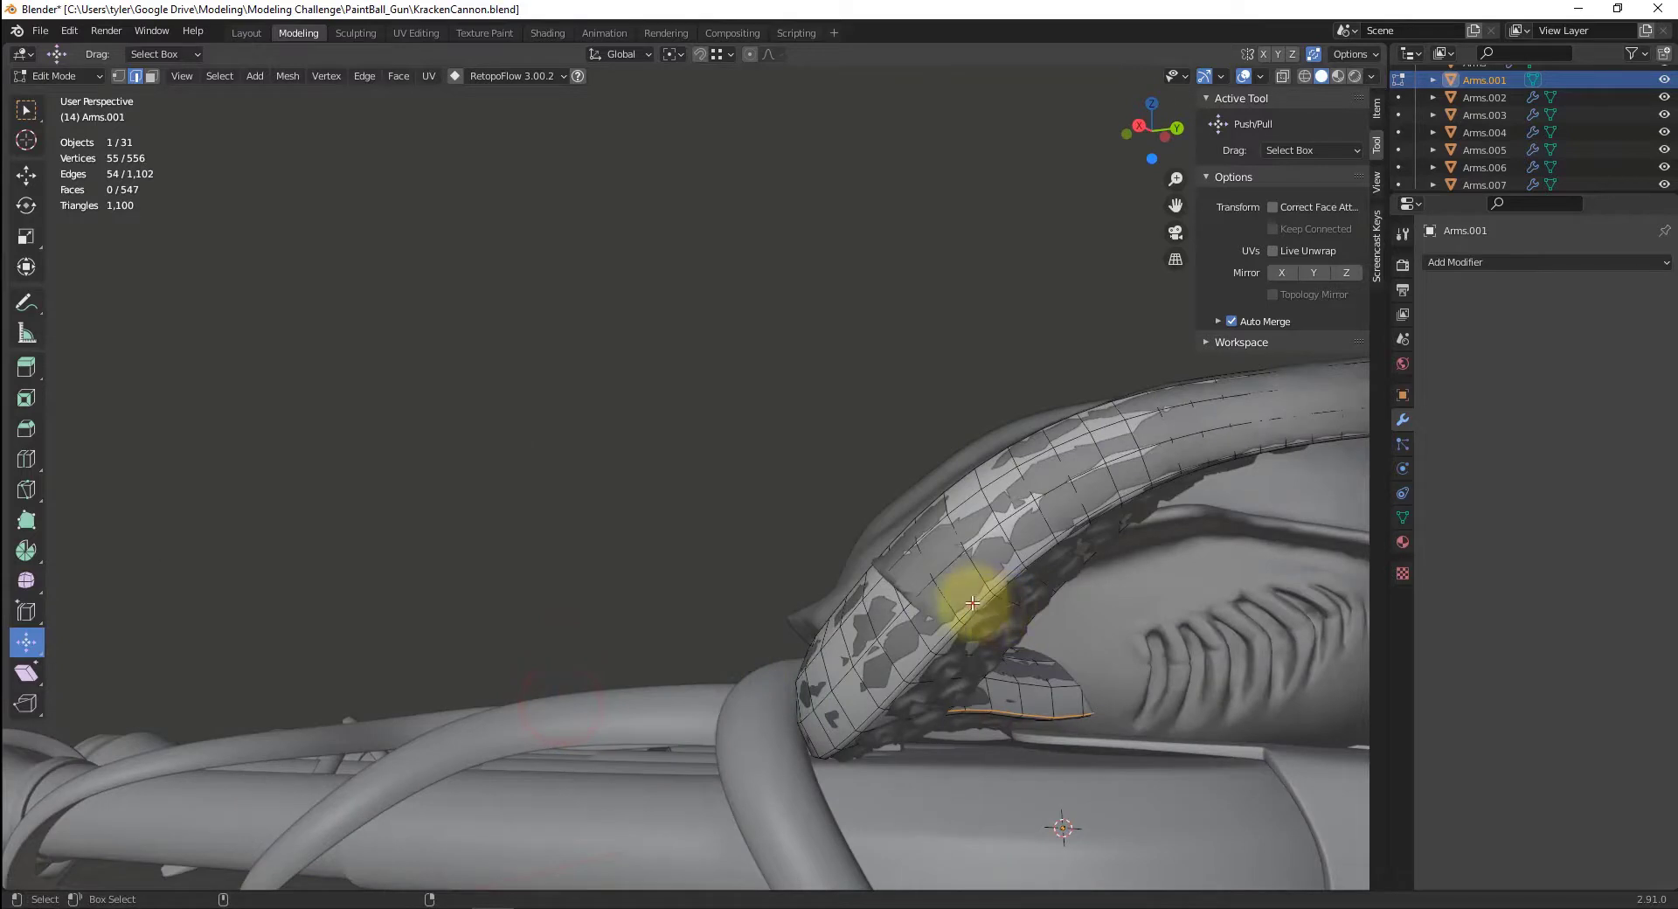
alt+shift+click(972, 602)
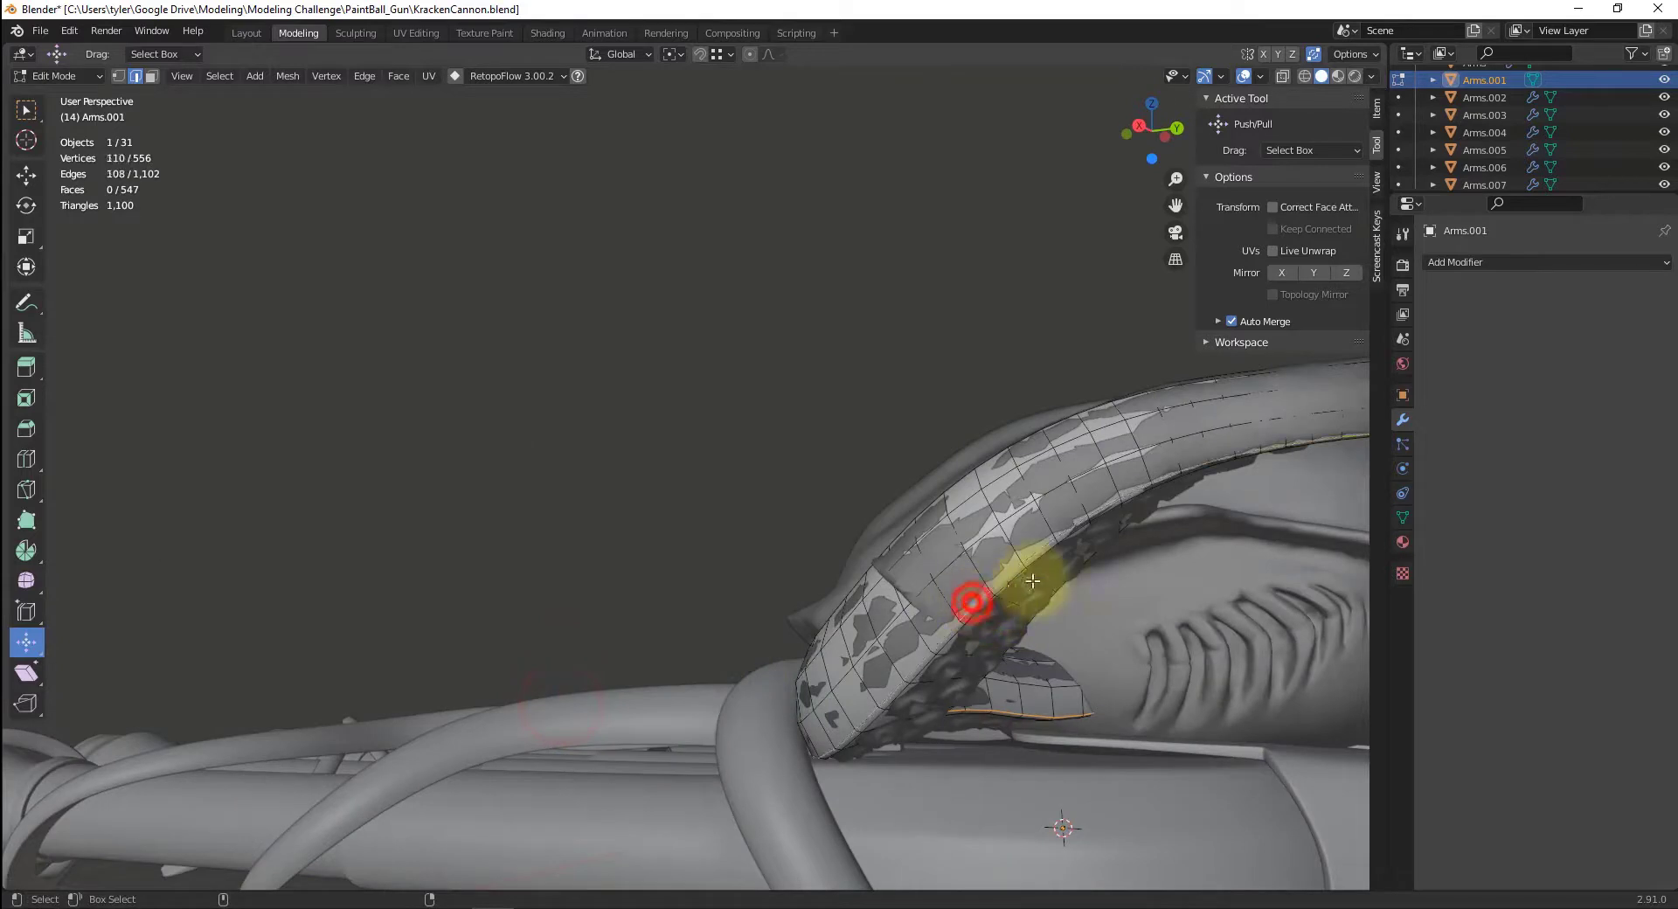
key(ctrl+x)
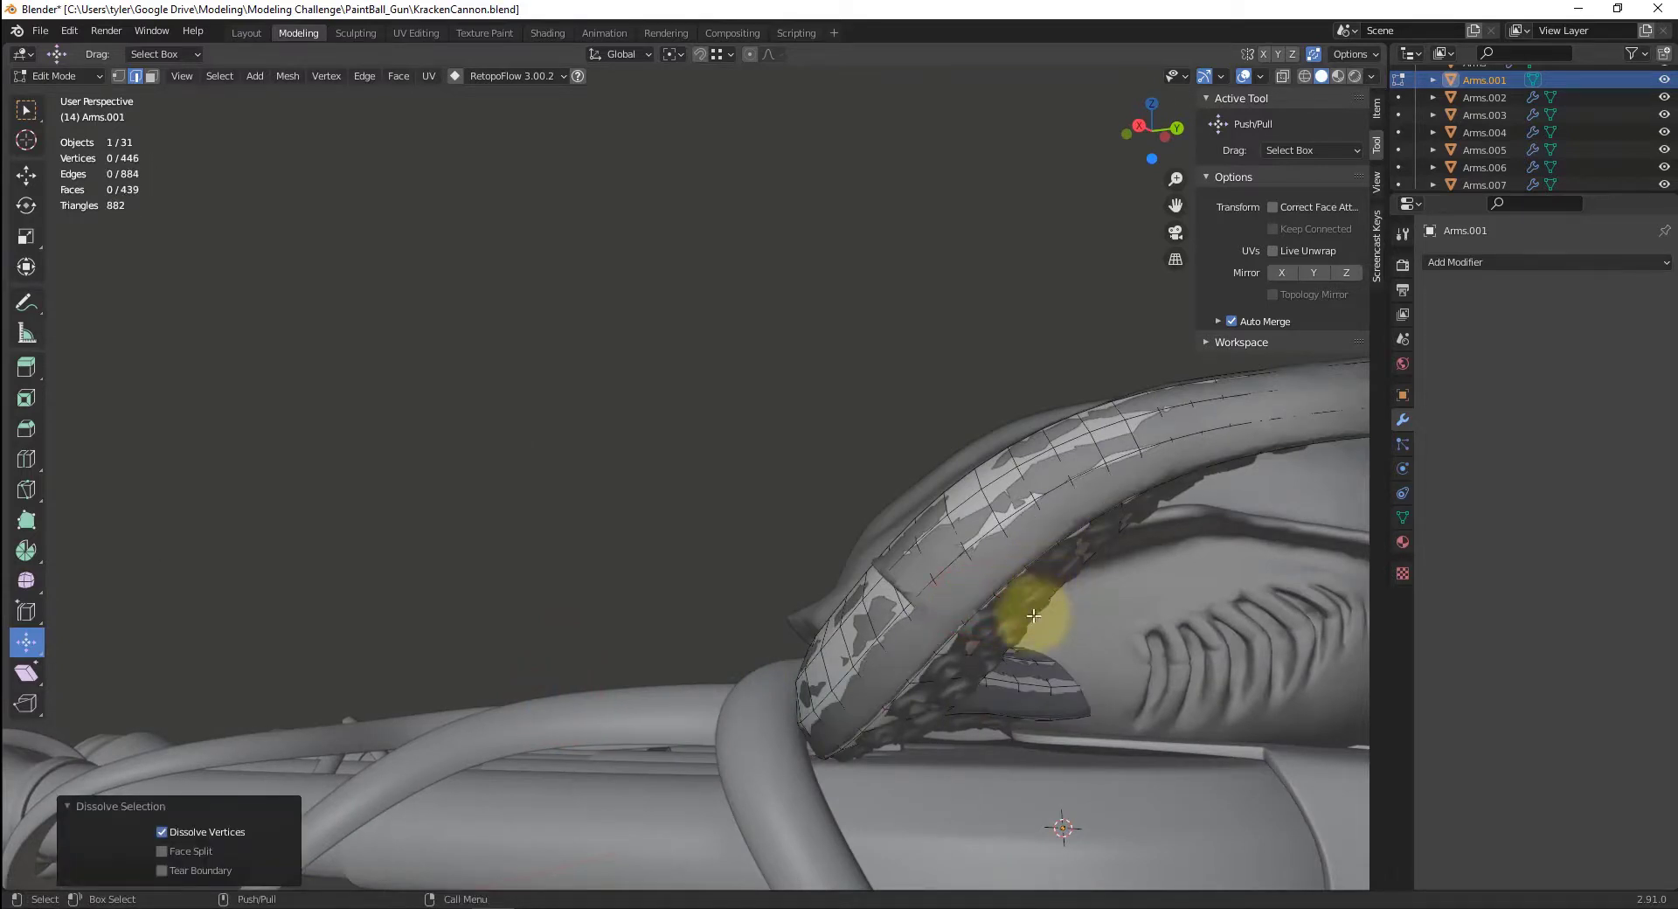
middle_drag(1032, 615, 509, 678)
key(ctrl+z)
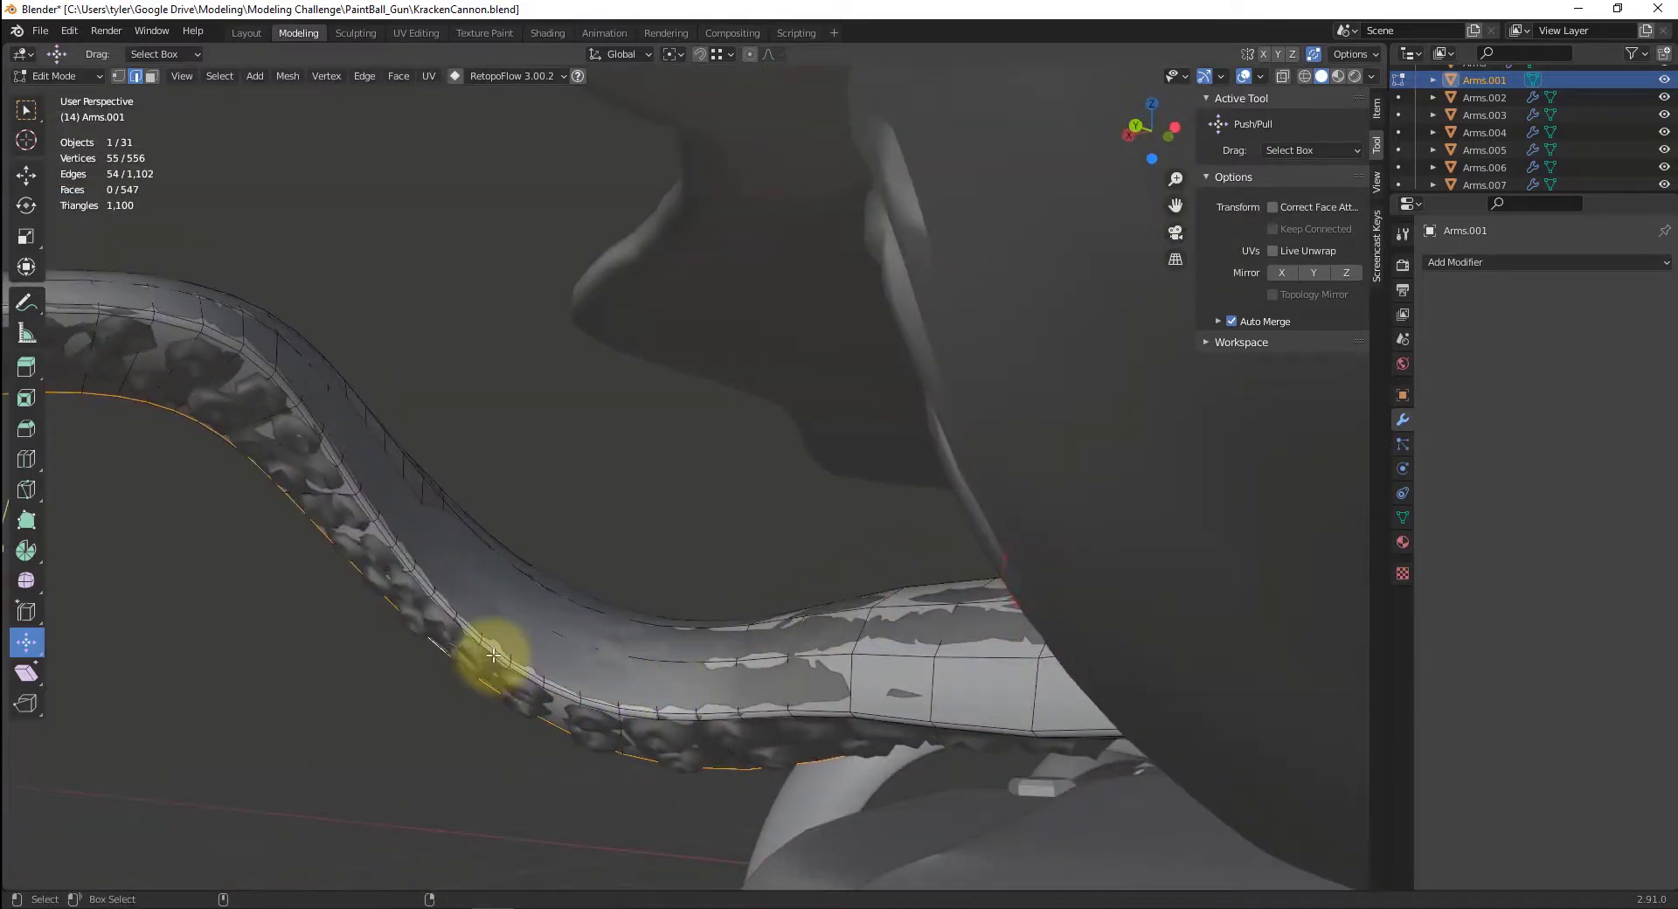
- Add the second lengthwise edge loop beside the suckers to the selection on Arms.001 and dissolve both loops
alt+shift+click(495, 650)
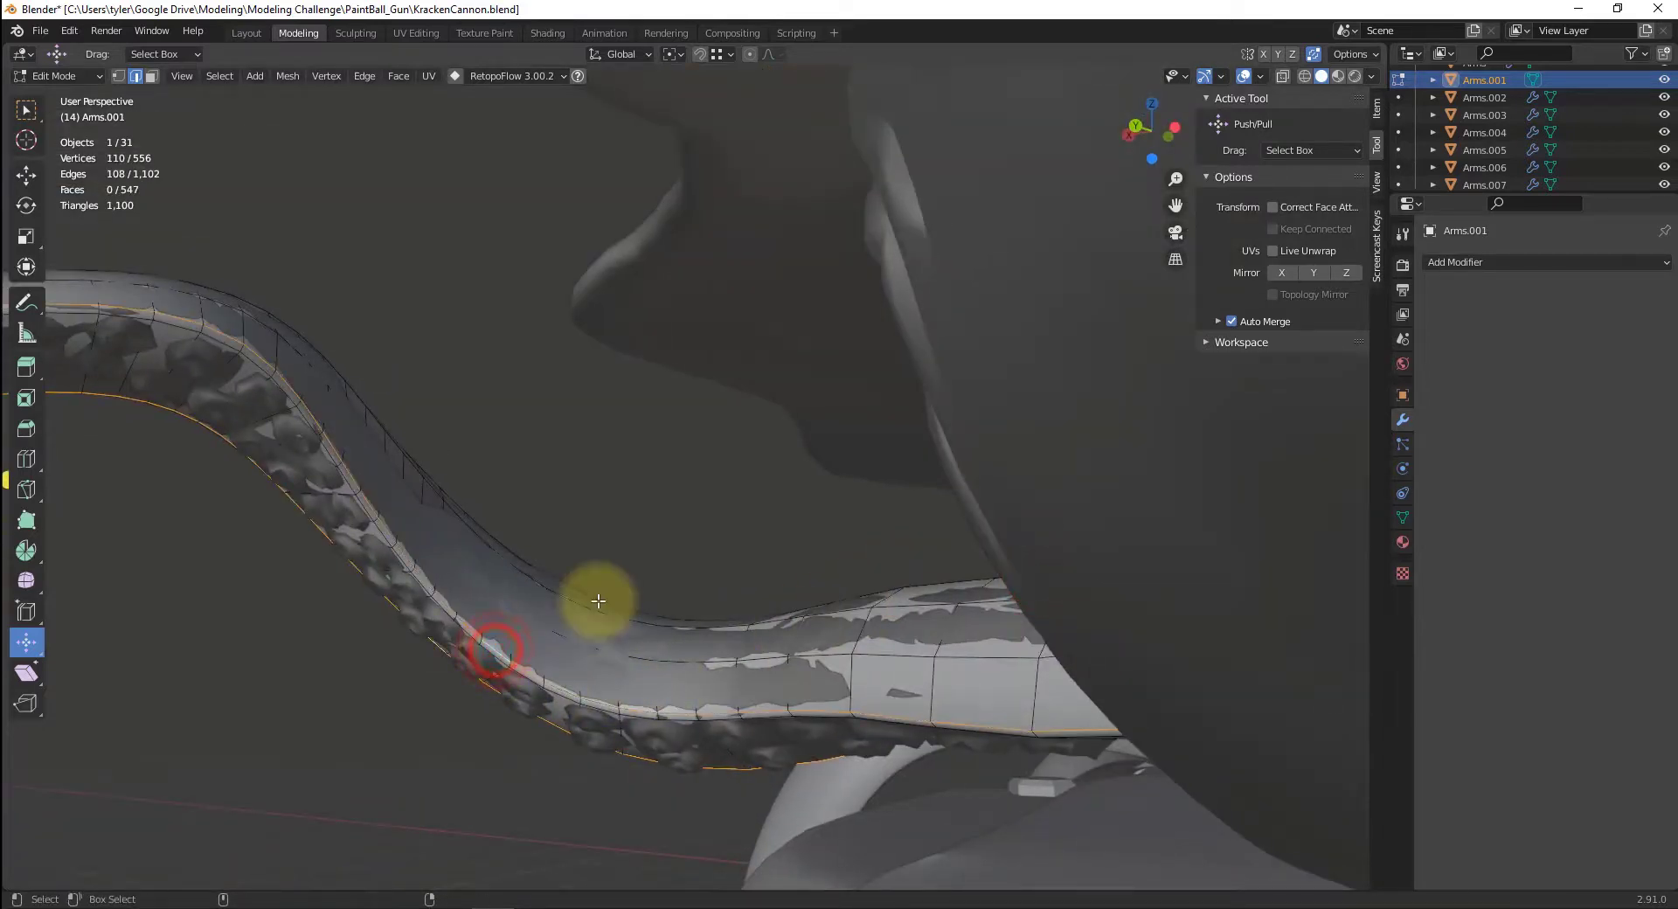
key(ctrl+x)
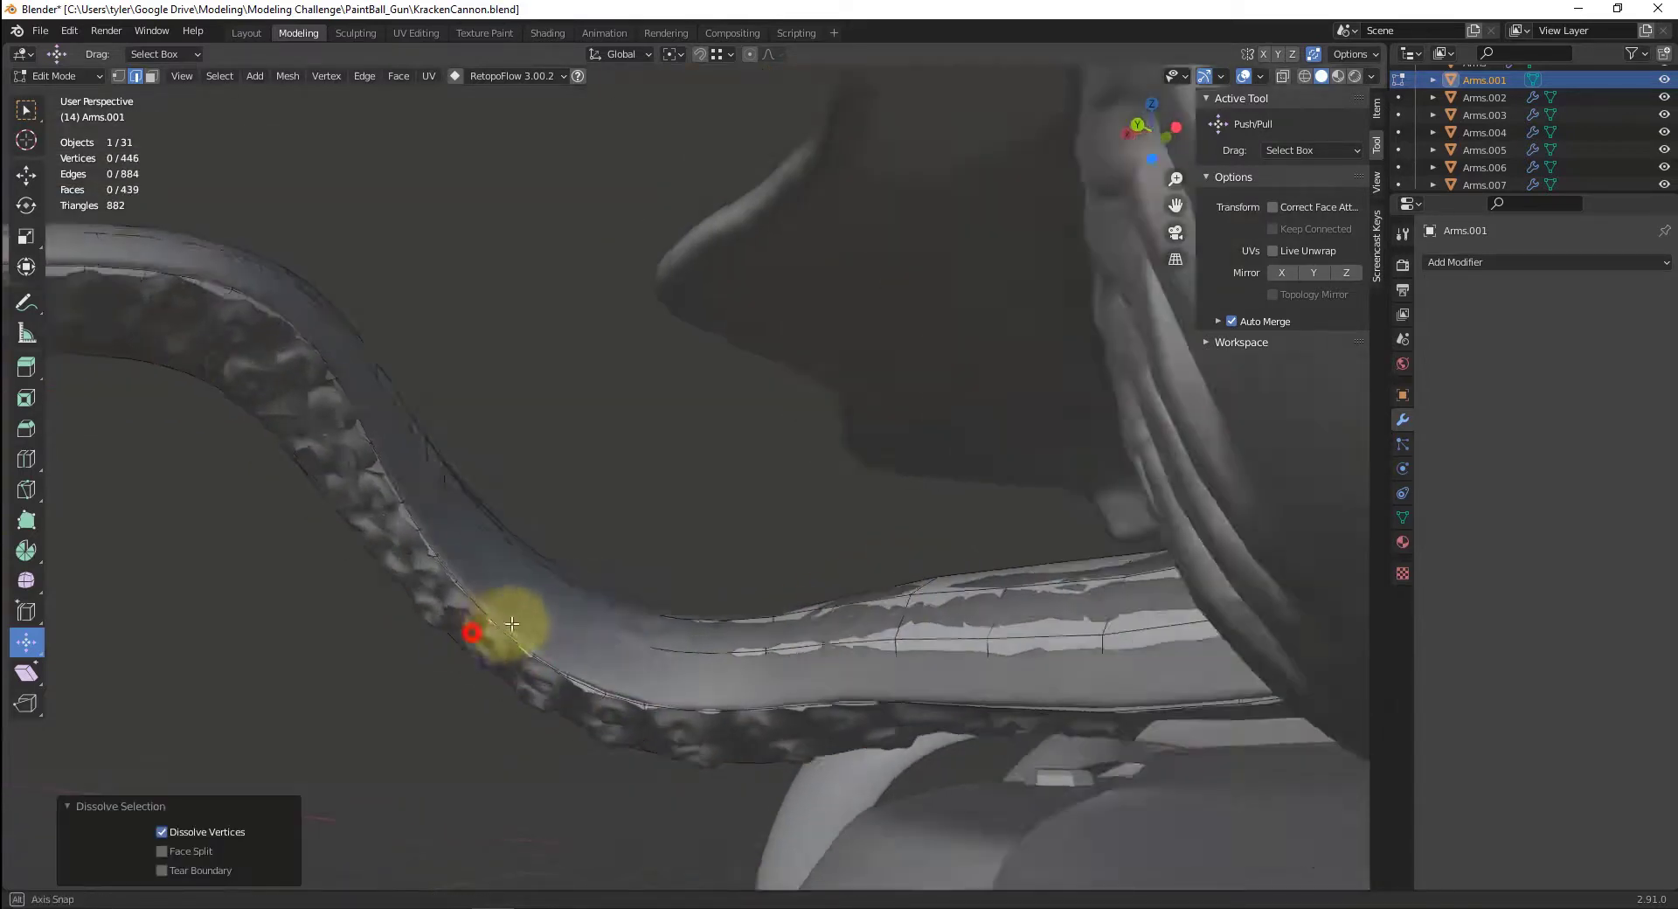
middle_drag(511, 623, 939, 676)
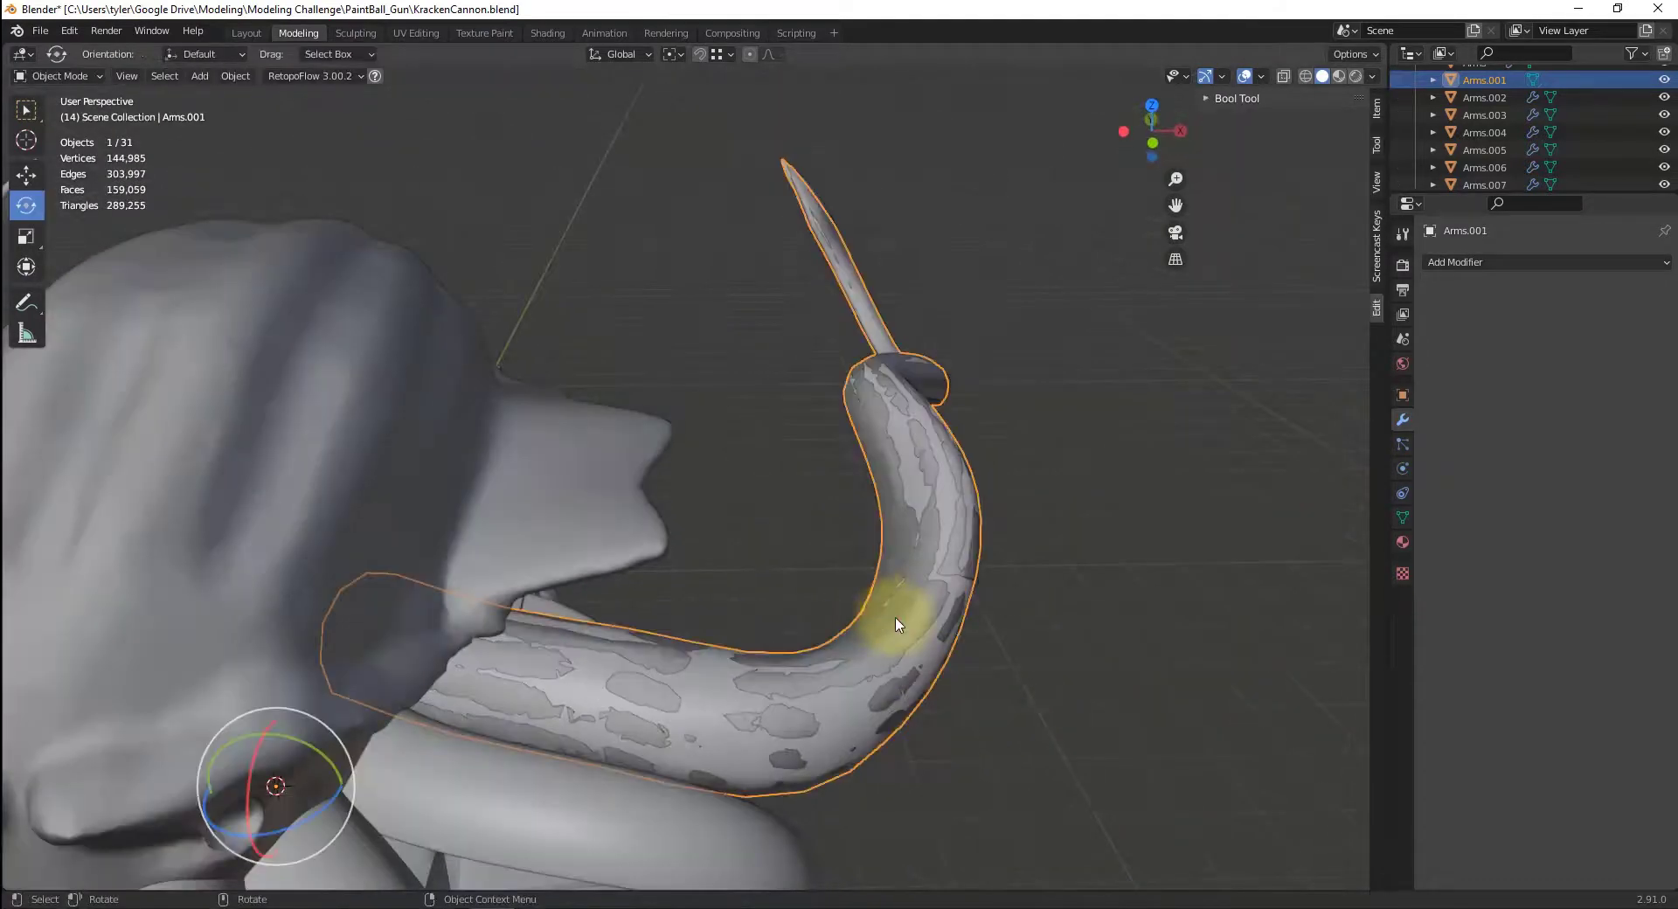
- Select Arms.001 rather than the overlapping Arms_001 mesh and enter Edit Mode on it
click(909, 627)
key(Tab)
key(Tab)
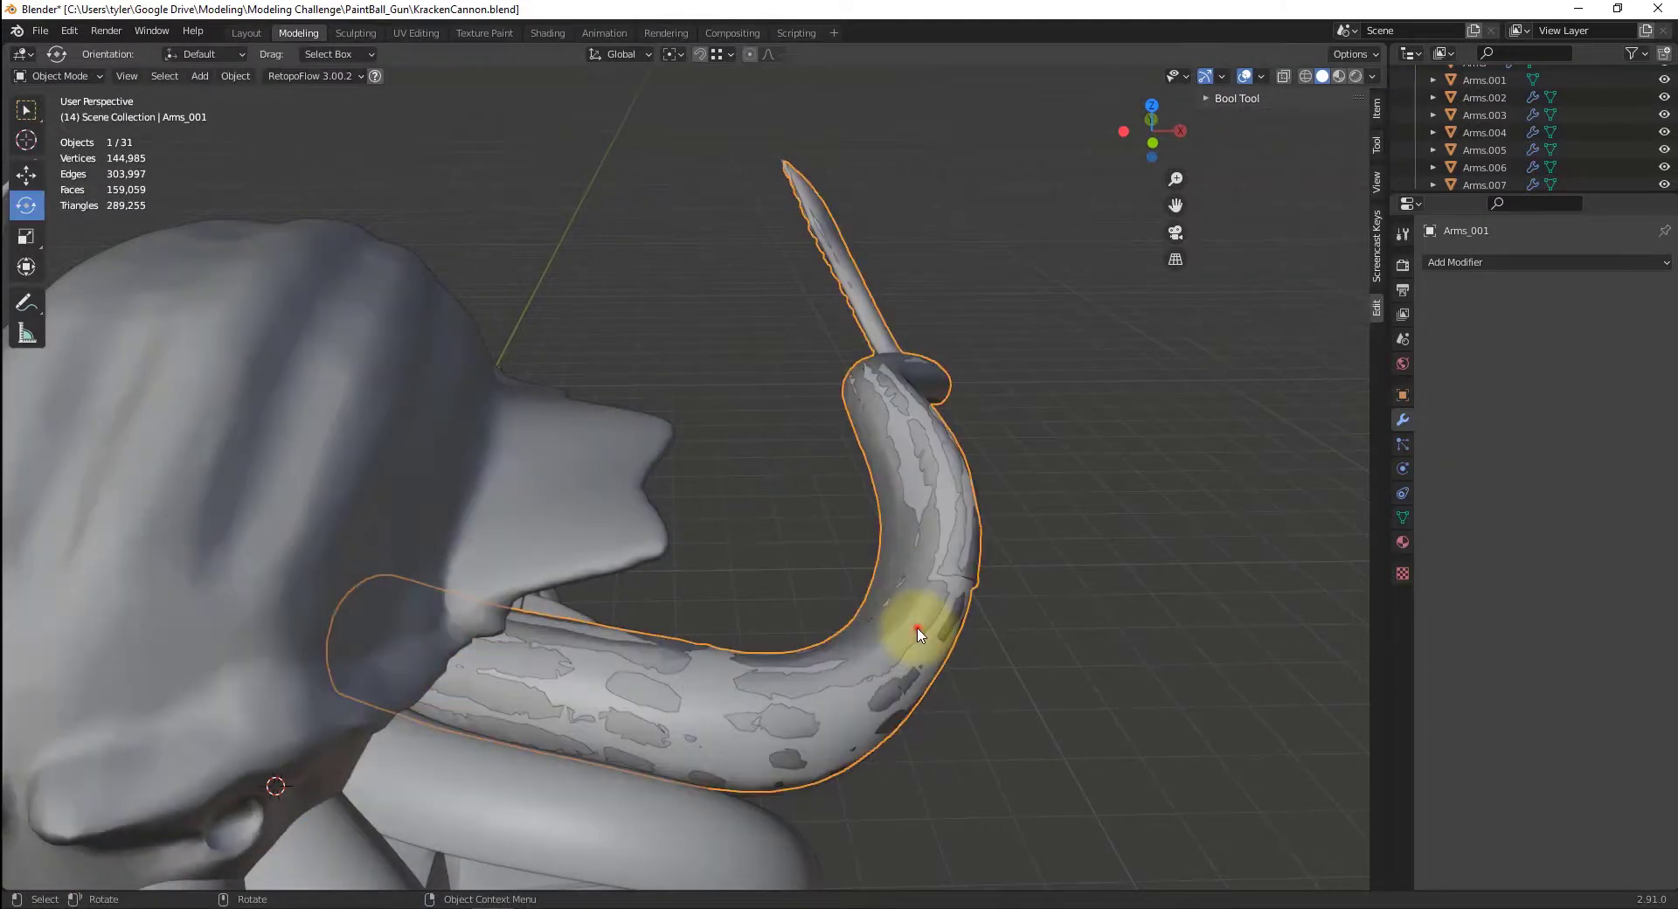
click(917, 627)
key(Tab)
key(Tab)
click(925, 629)
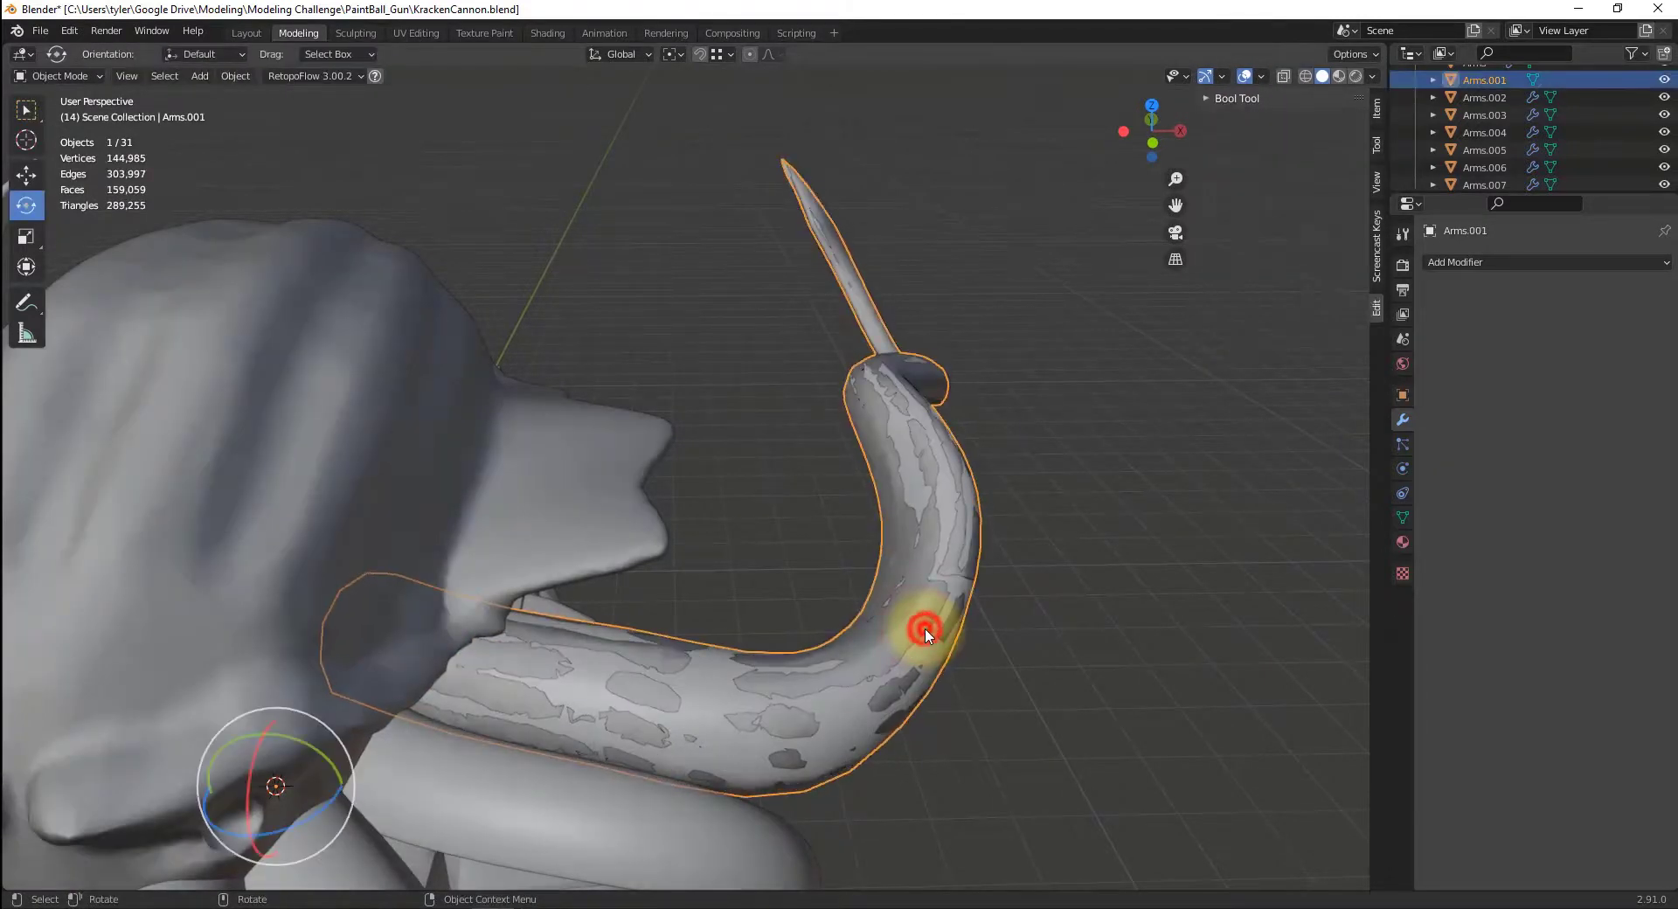
click(927, 631)
key(Tab)
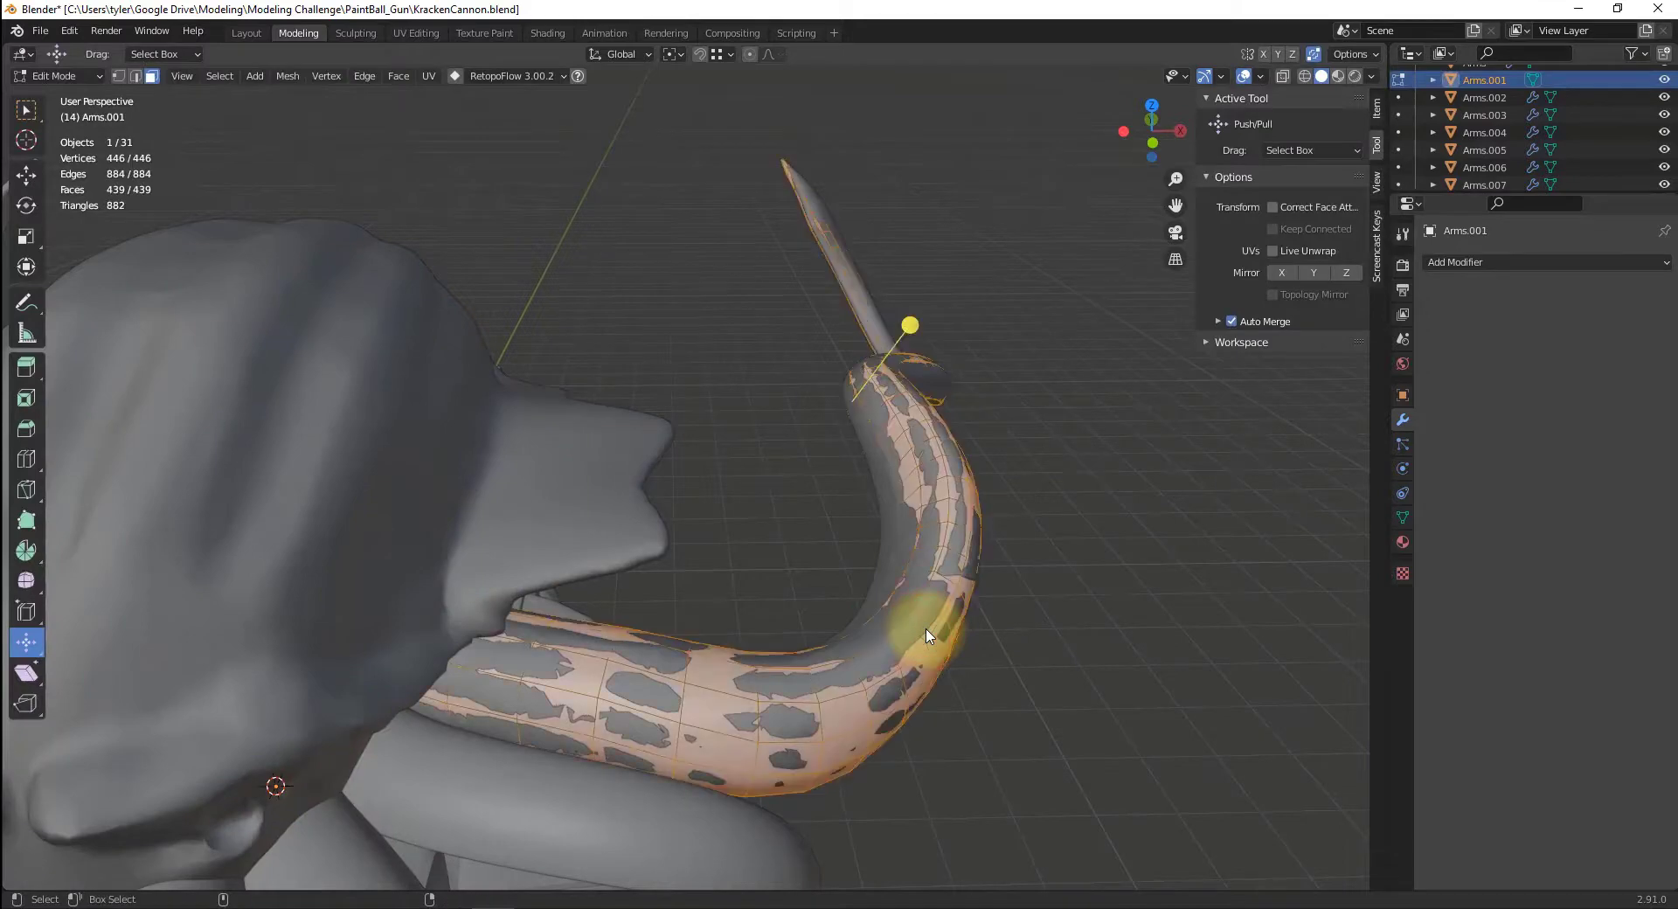
- Isolate Arms.001 in local view, switch to vertex selection and clear the selection
middle_drag(1140, 628, 925, 554)
scroll(794, 581, down, 6)
key(KP_Divide)
key(1)
click(745, 514)
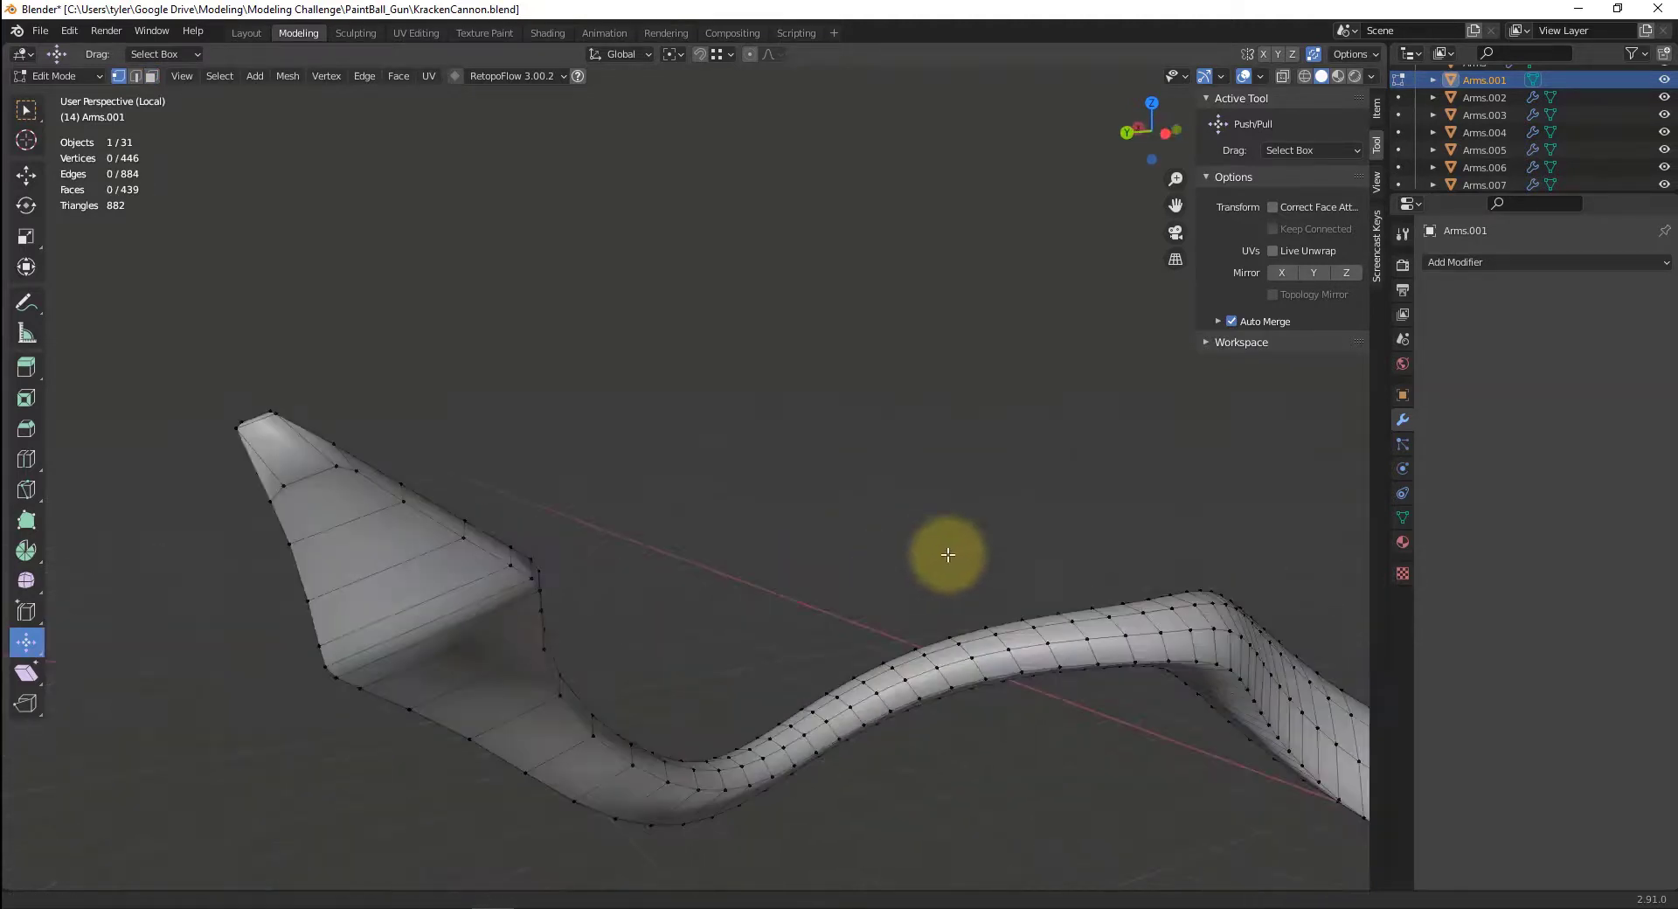
key(Tab)
key(Tab)
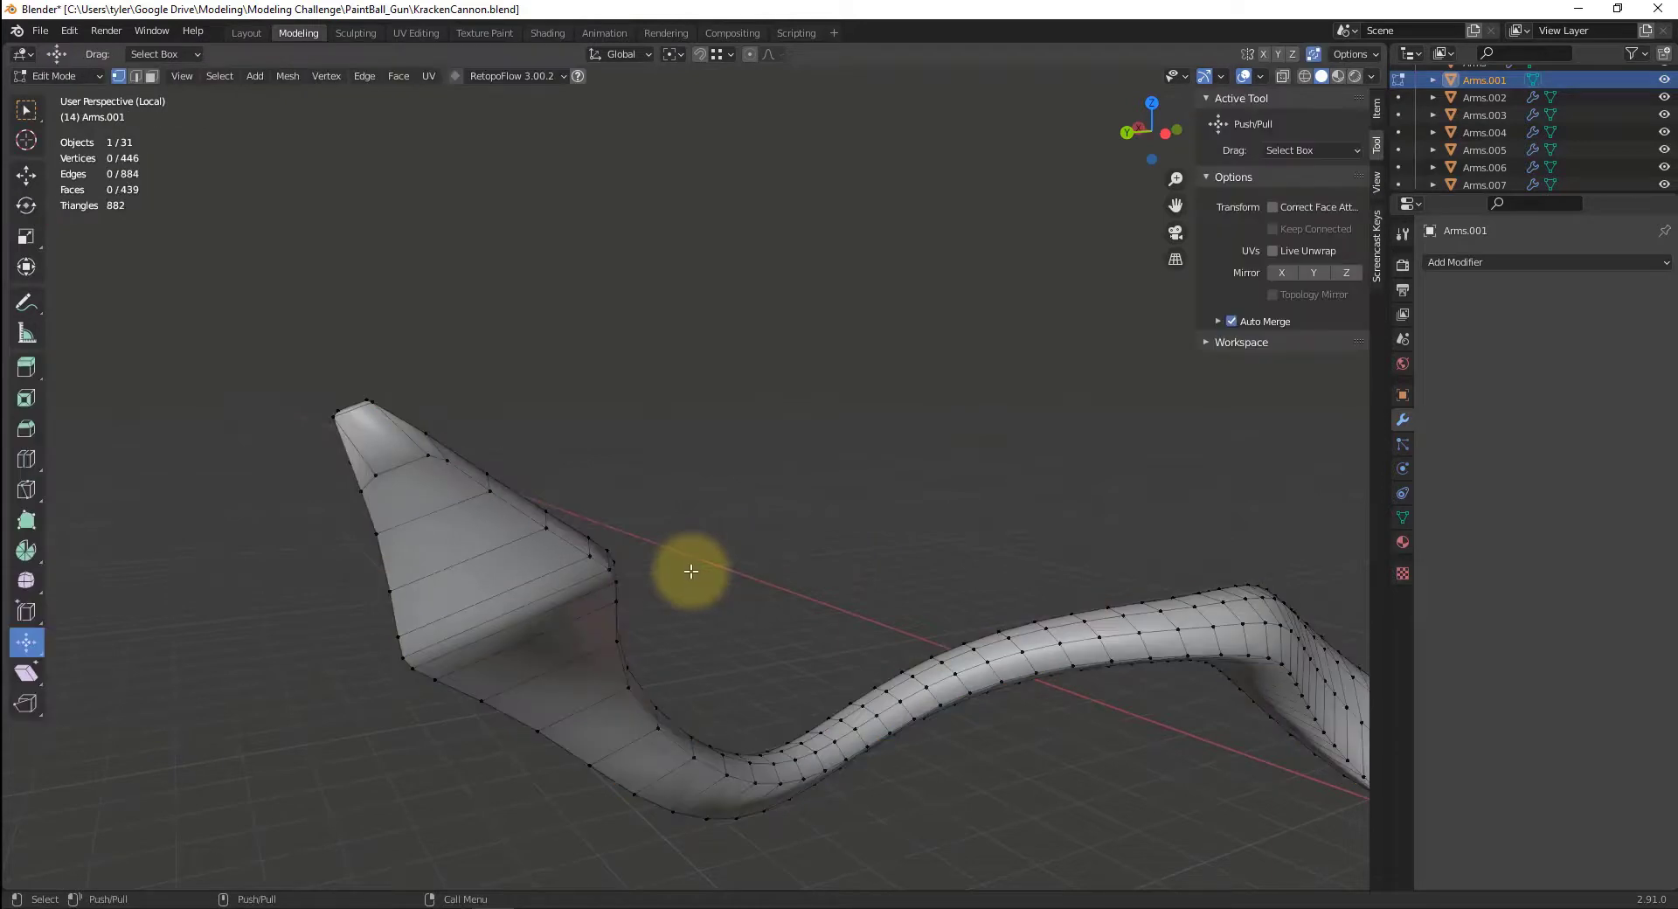
- Select all vertices of Arms.001 and merge them by distance at 0.0001 m
key(a)
middle_drag(946, 691, 658, 453)
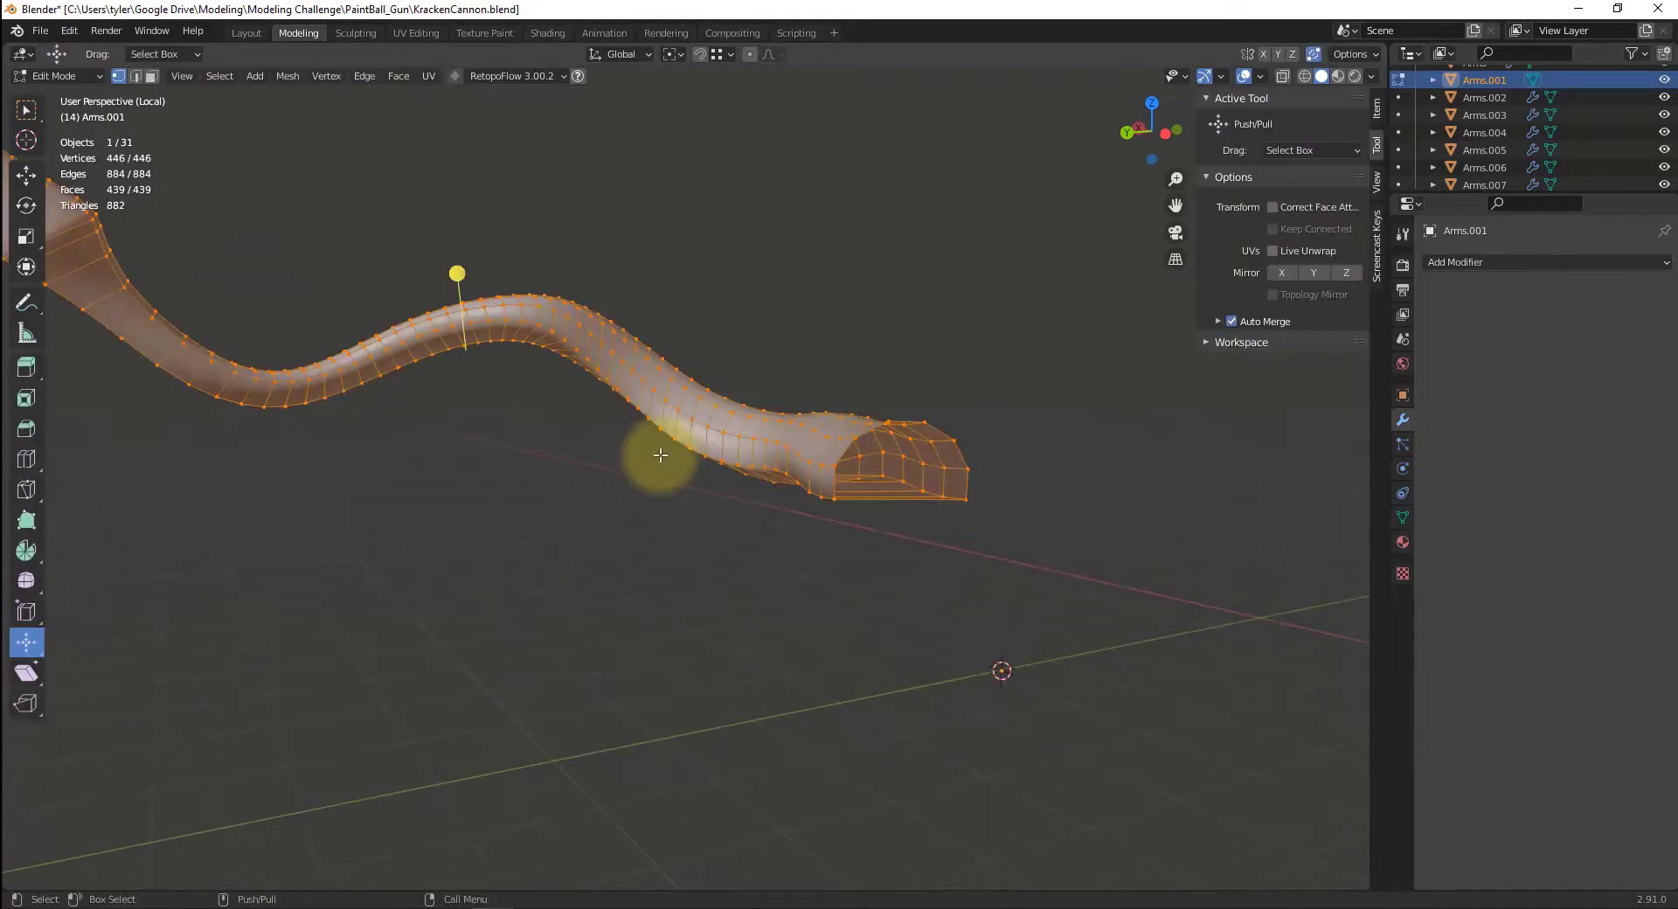
right_click(668, 468)
mouse_move(655, 628)
click(760, 690)
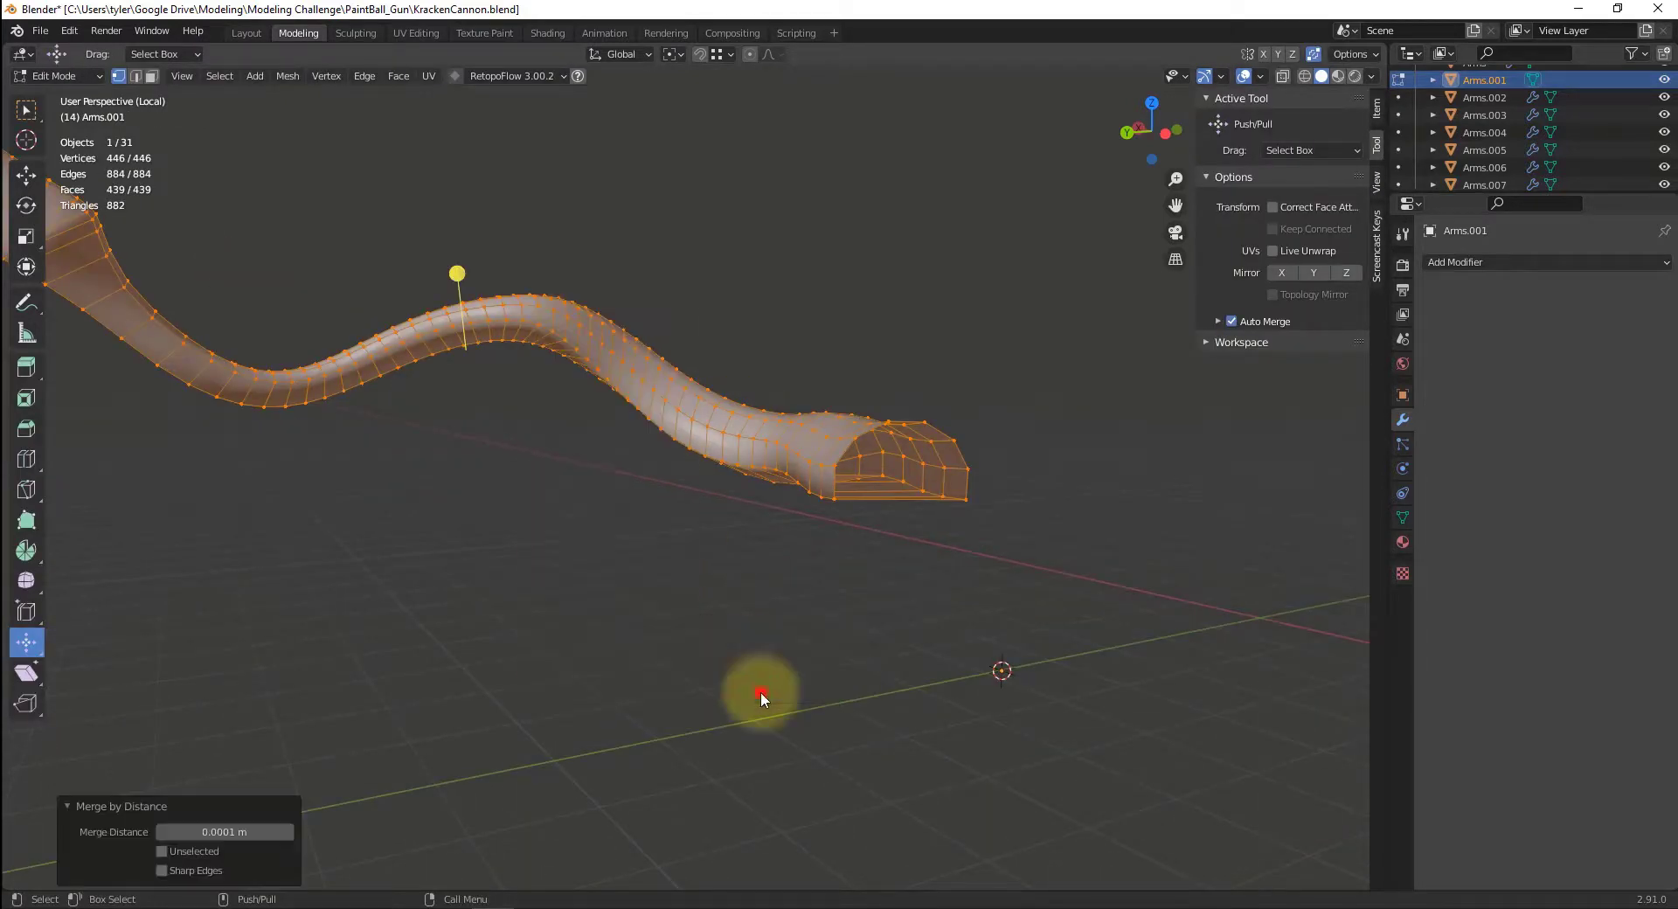
- Select the two lengthwise edge loops bordering the underside strip of Arms.001 in edge selection mode
middle_drag(595, 621, 725, 669)
key(Tab)
click(725, 669)
middle_drag(637, 724, 840, 492)
key(Tab)
click(827, 437)
alt+click(827, 446)
alt+click(918, 476)
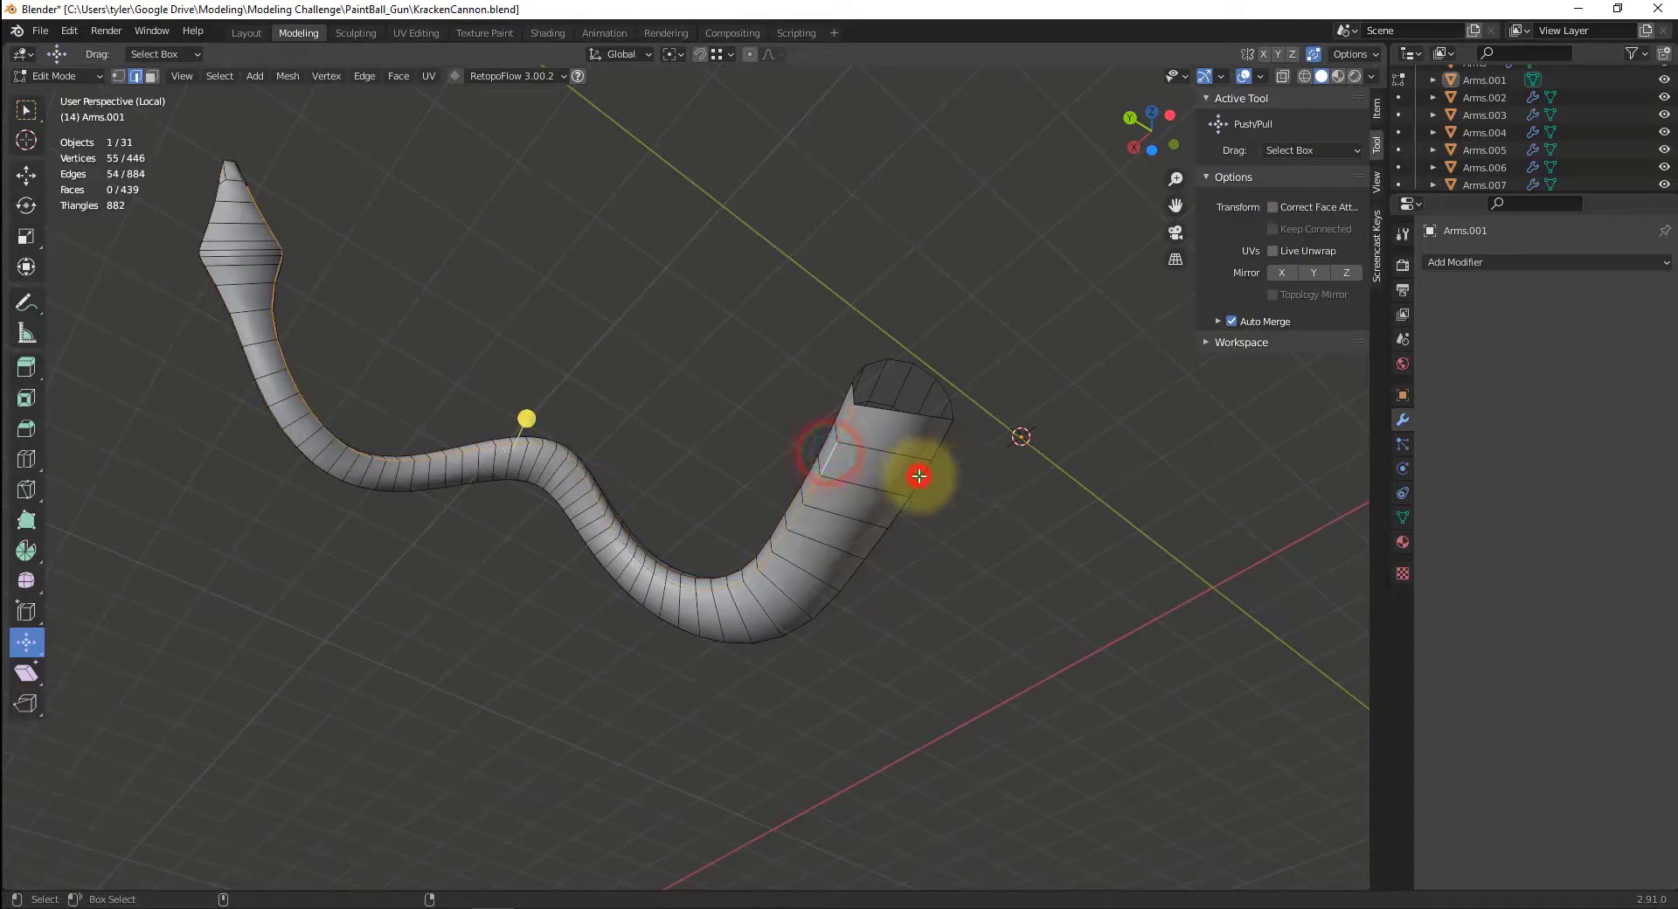
- Extend the edge selection around the tip of the arm and mark the selected edges as a seam
middle_drag(662, 457, 364, 675)
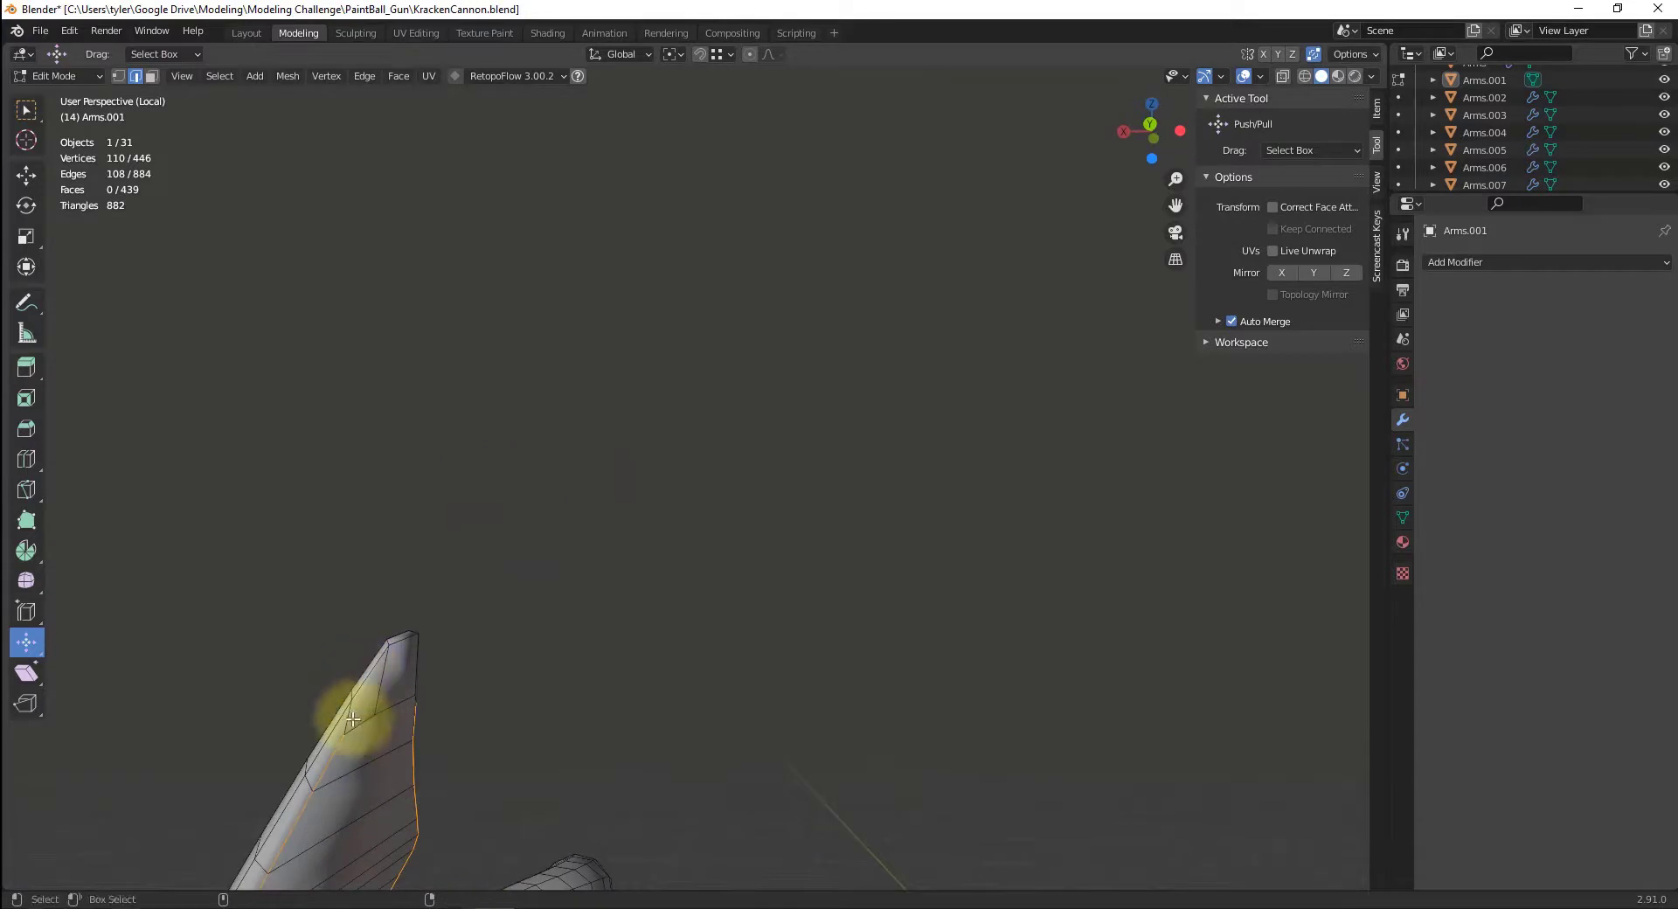
ctrl+click(401, 642)
middle_drag(520, 700, 611, 614)
middle_drag(794, 644, 667, 636)
ctrl+click(671, 644)
right_click(687, 674)
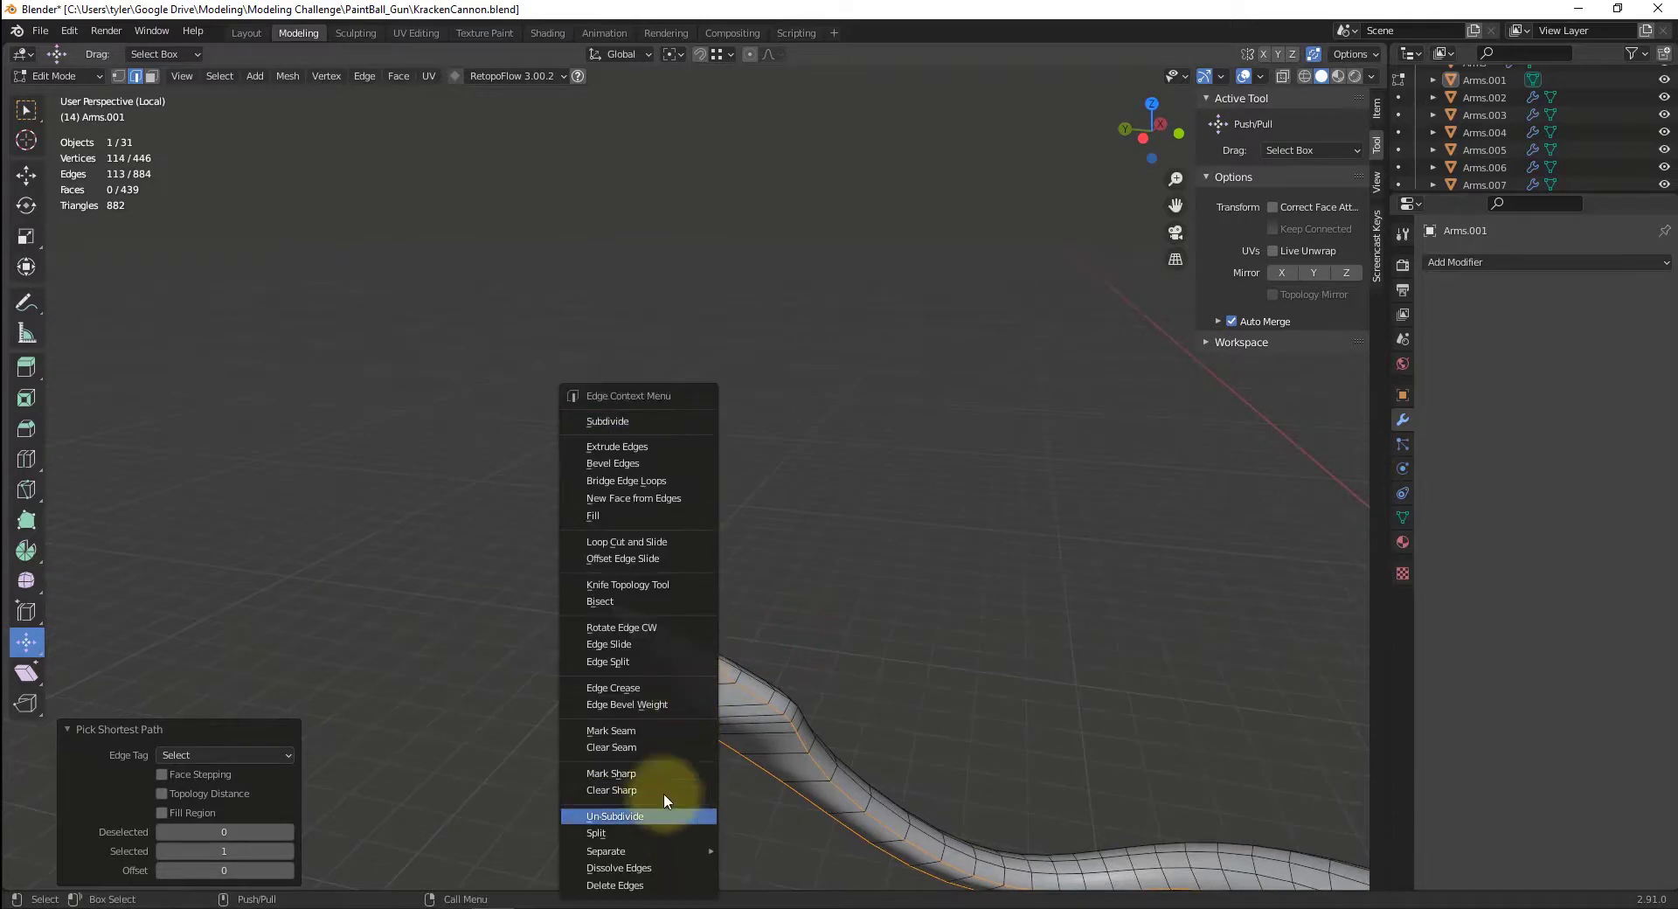
click(638, 731)
middle_drag(636, 731, 865, 669)
- Unwrap all faces of Arms.001 in the UV Editing workspace, check the UV islands and return to Object Mode
key(Tab)
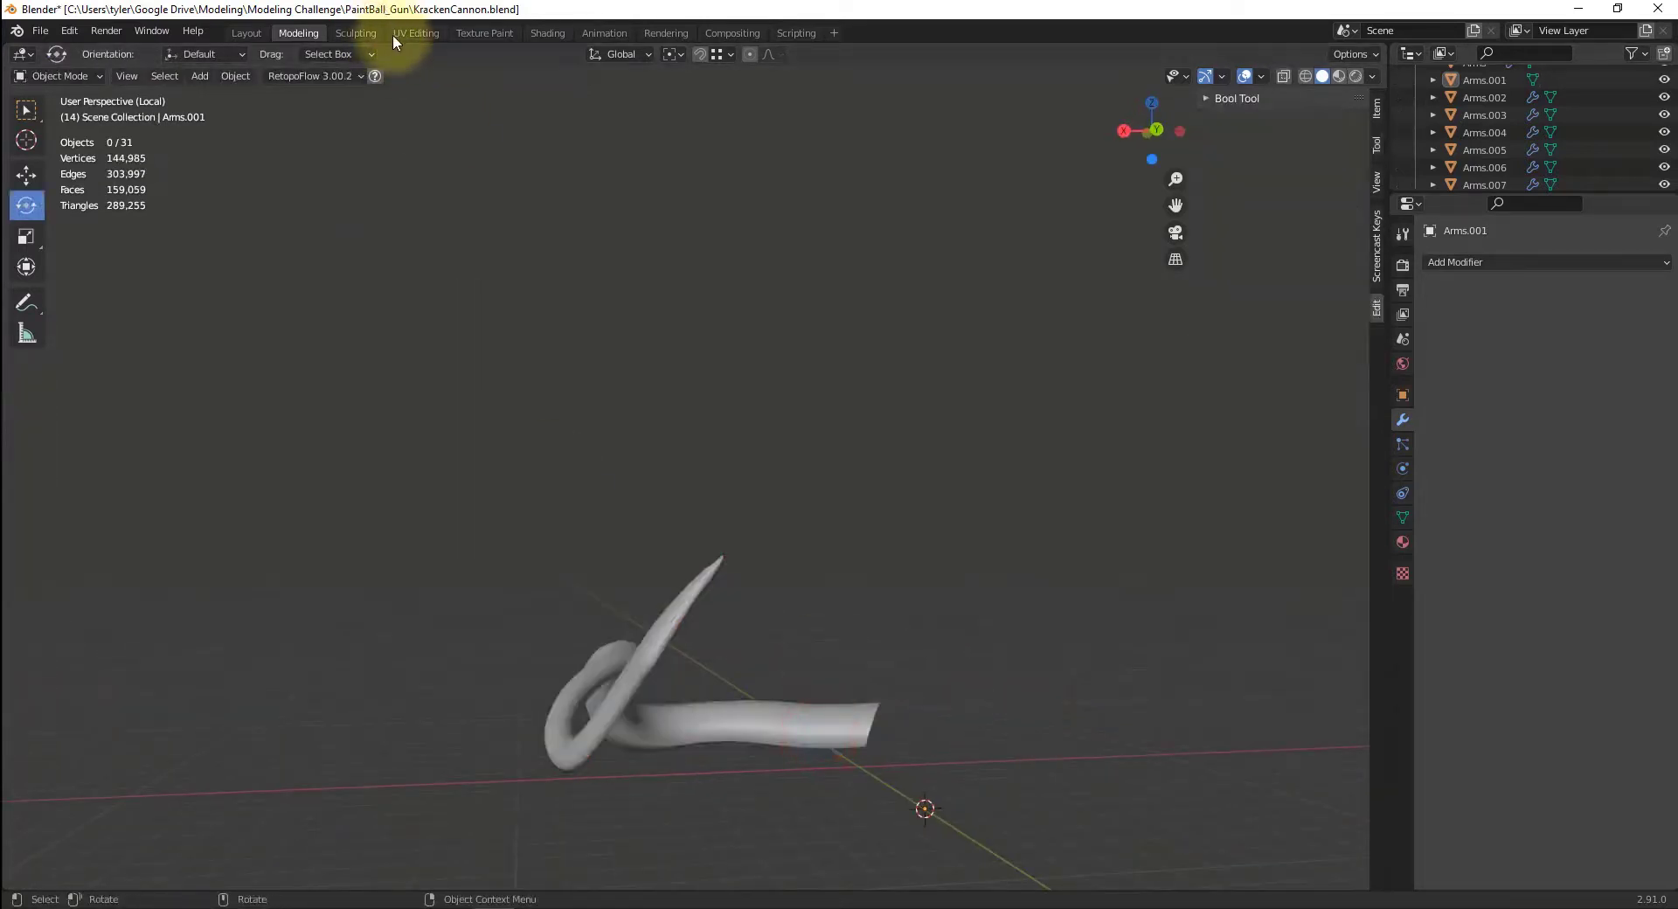
click(421, 38)
key(Tab)
key(a)
key(u)
click(357, 468)
scroll(443, 516, up, 4)
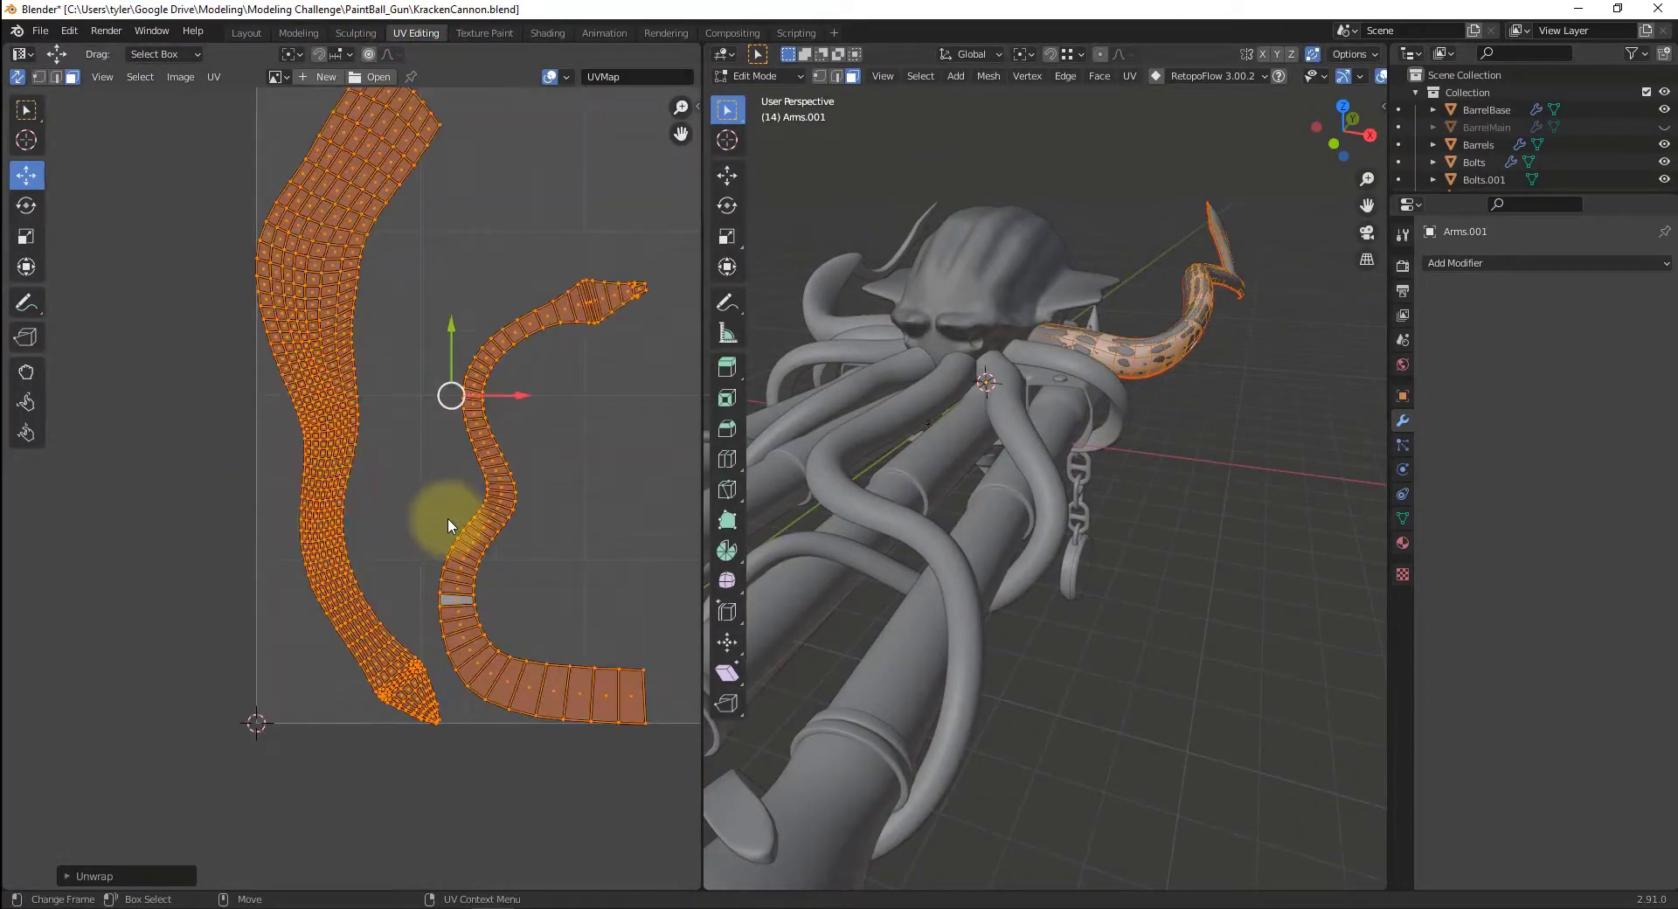
scroll(461, 520, up, 2)
scroll(475, 522, down, 2)
mouse_move(494, 332)
middle_down()
mouse_move(475, 386)
mouse_move(393, 300)
mouse_move(484, 335)
middle_up()
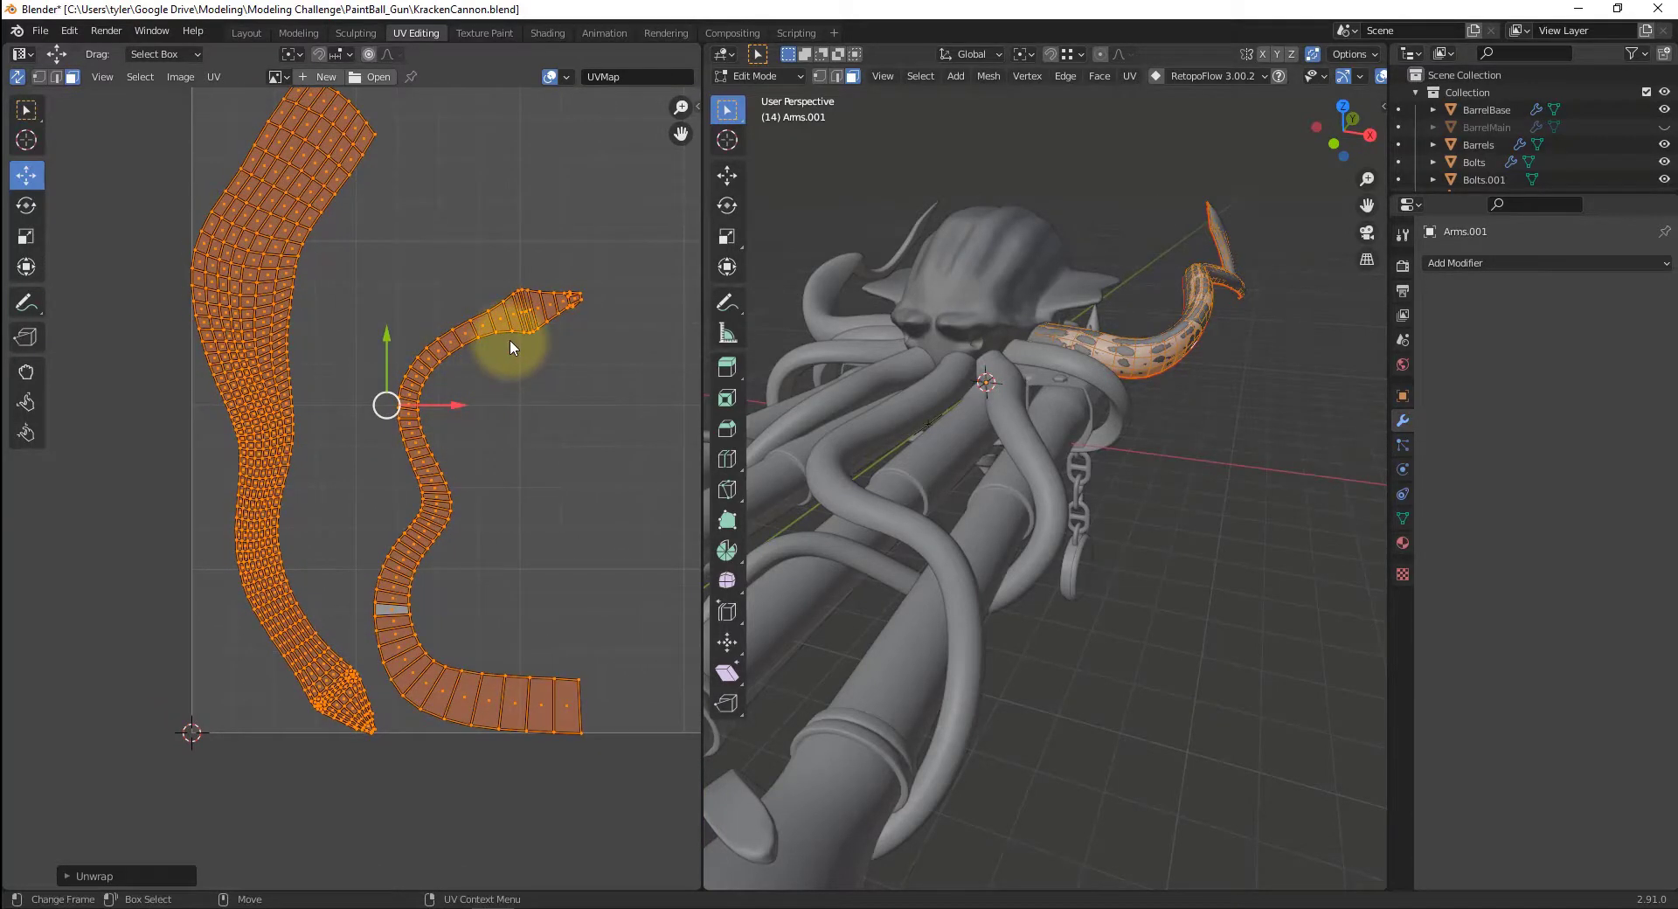
click(570, 412)
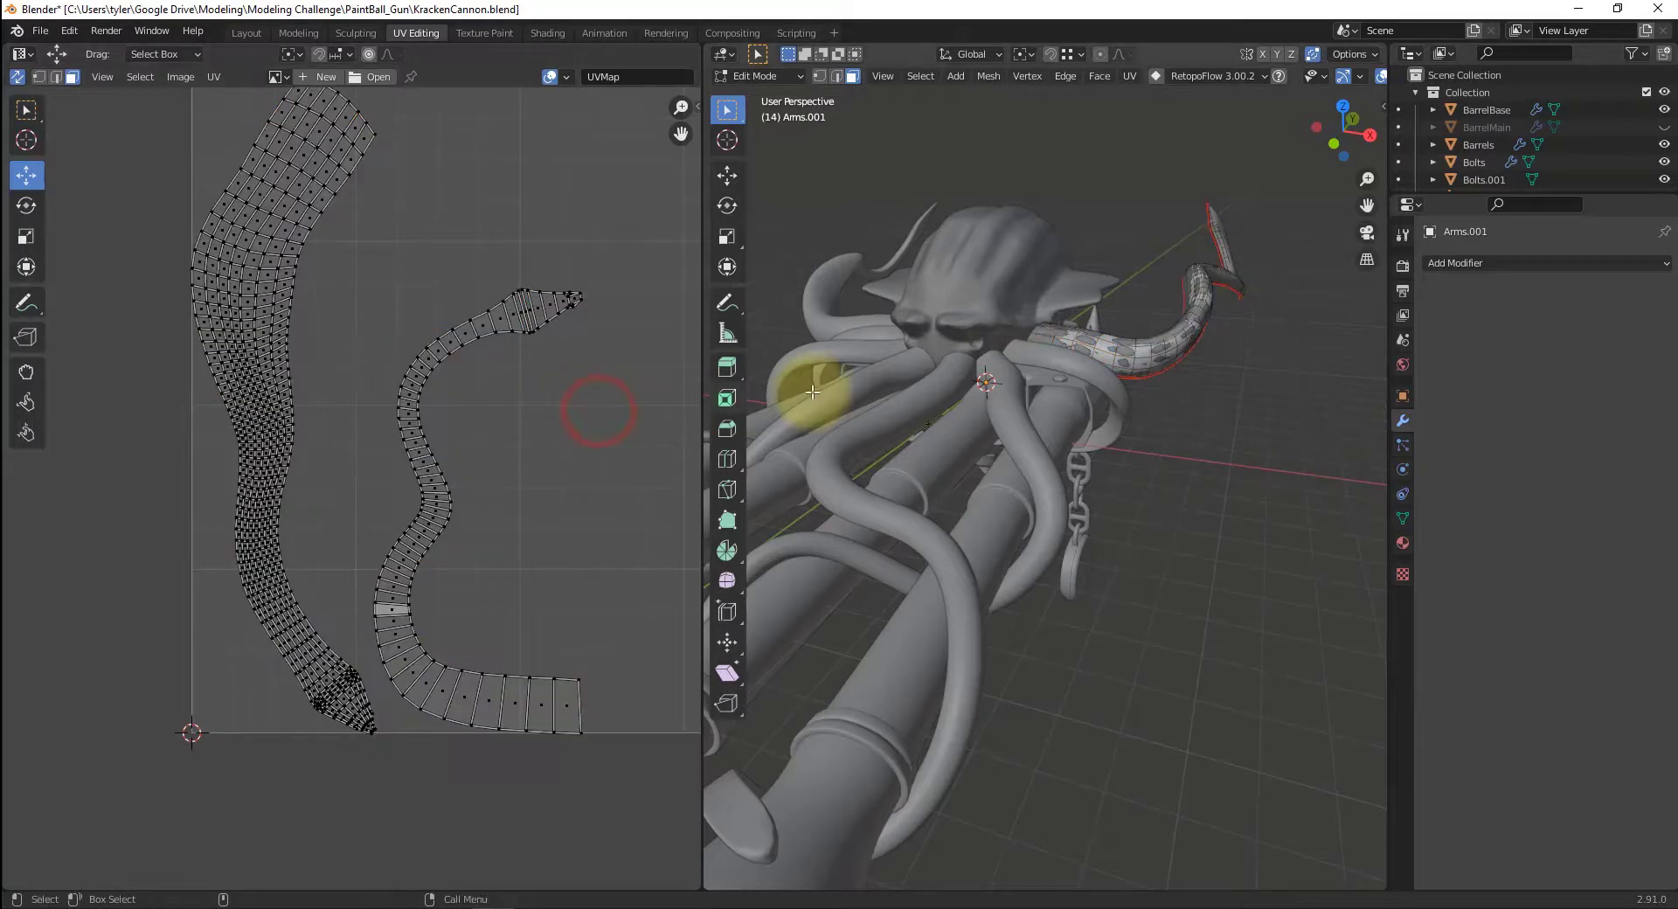
click(1309, 386)
key(Tab)
click(1239, 434)
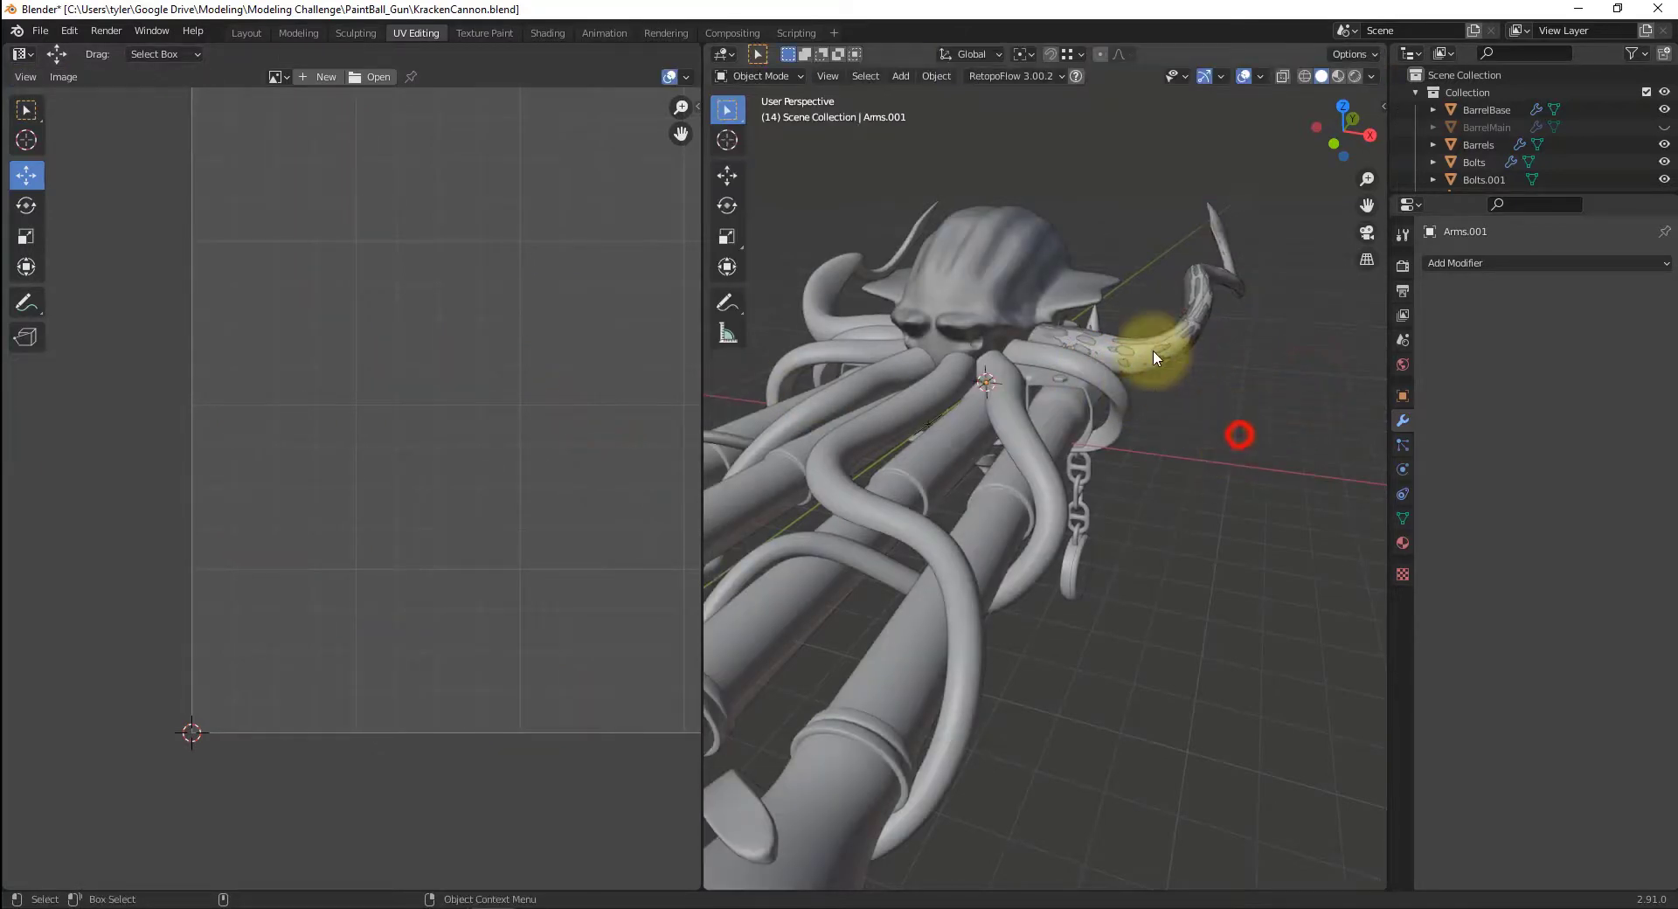
click(1197, 373)
click(1151, 338)
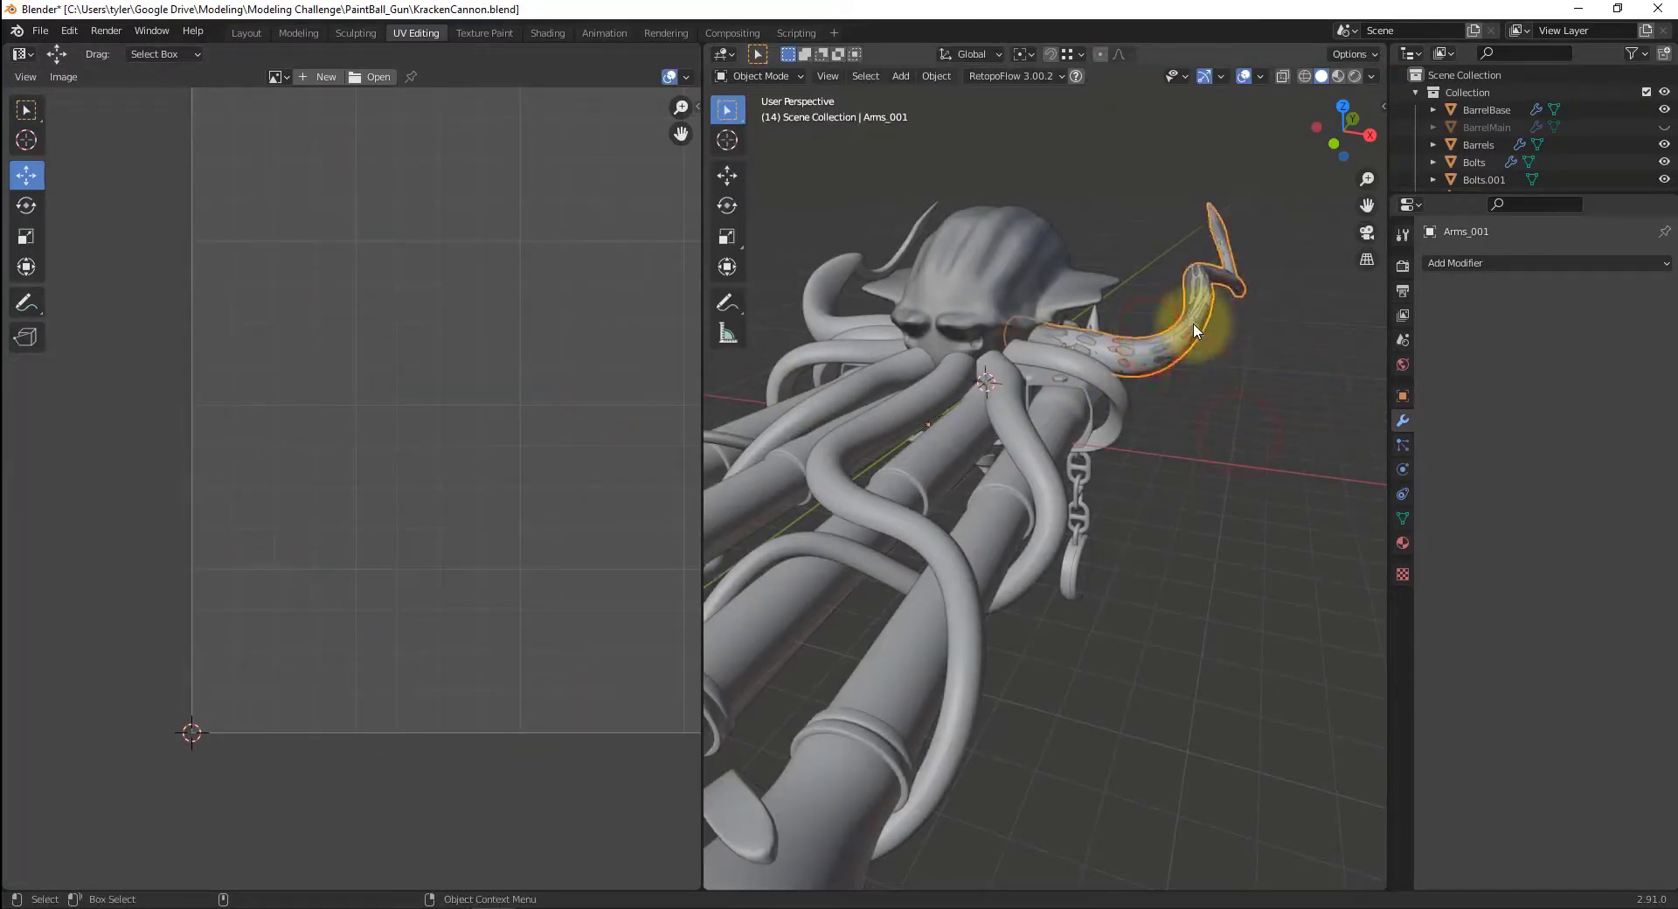
scroll(1564, 131, down, 5)
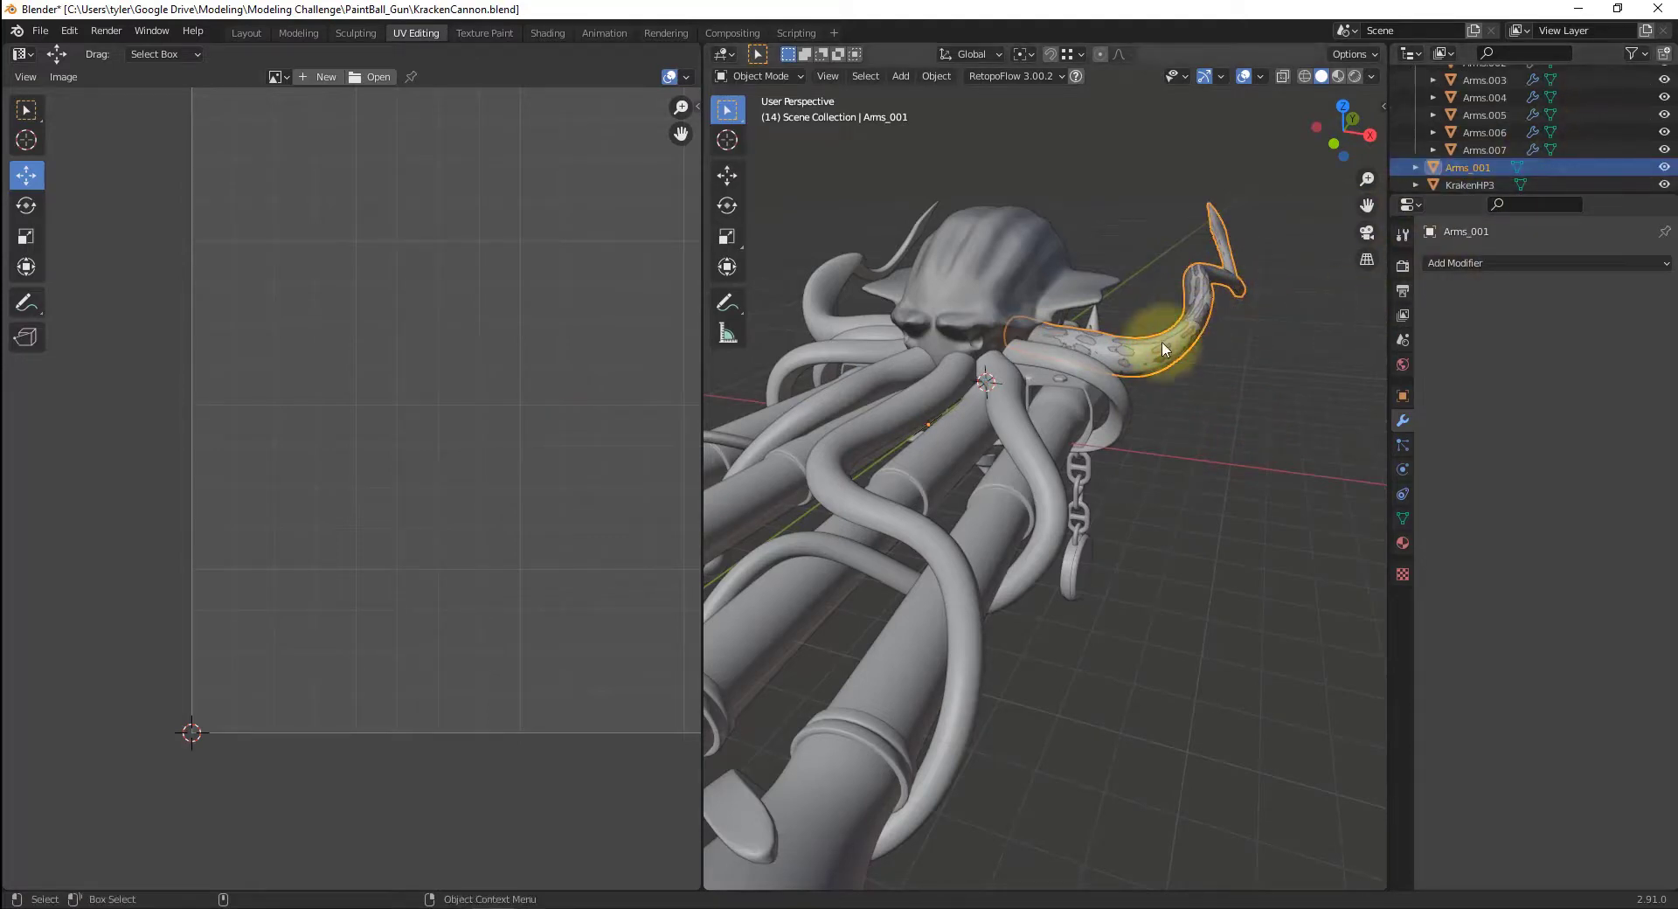
key(KP_Divide)
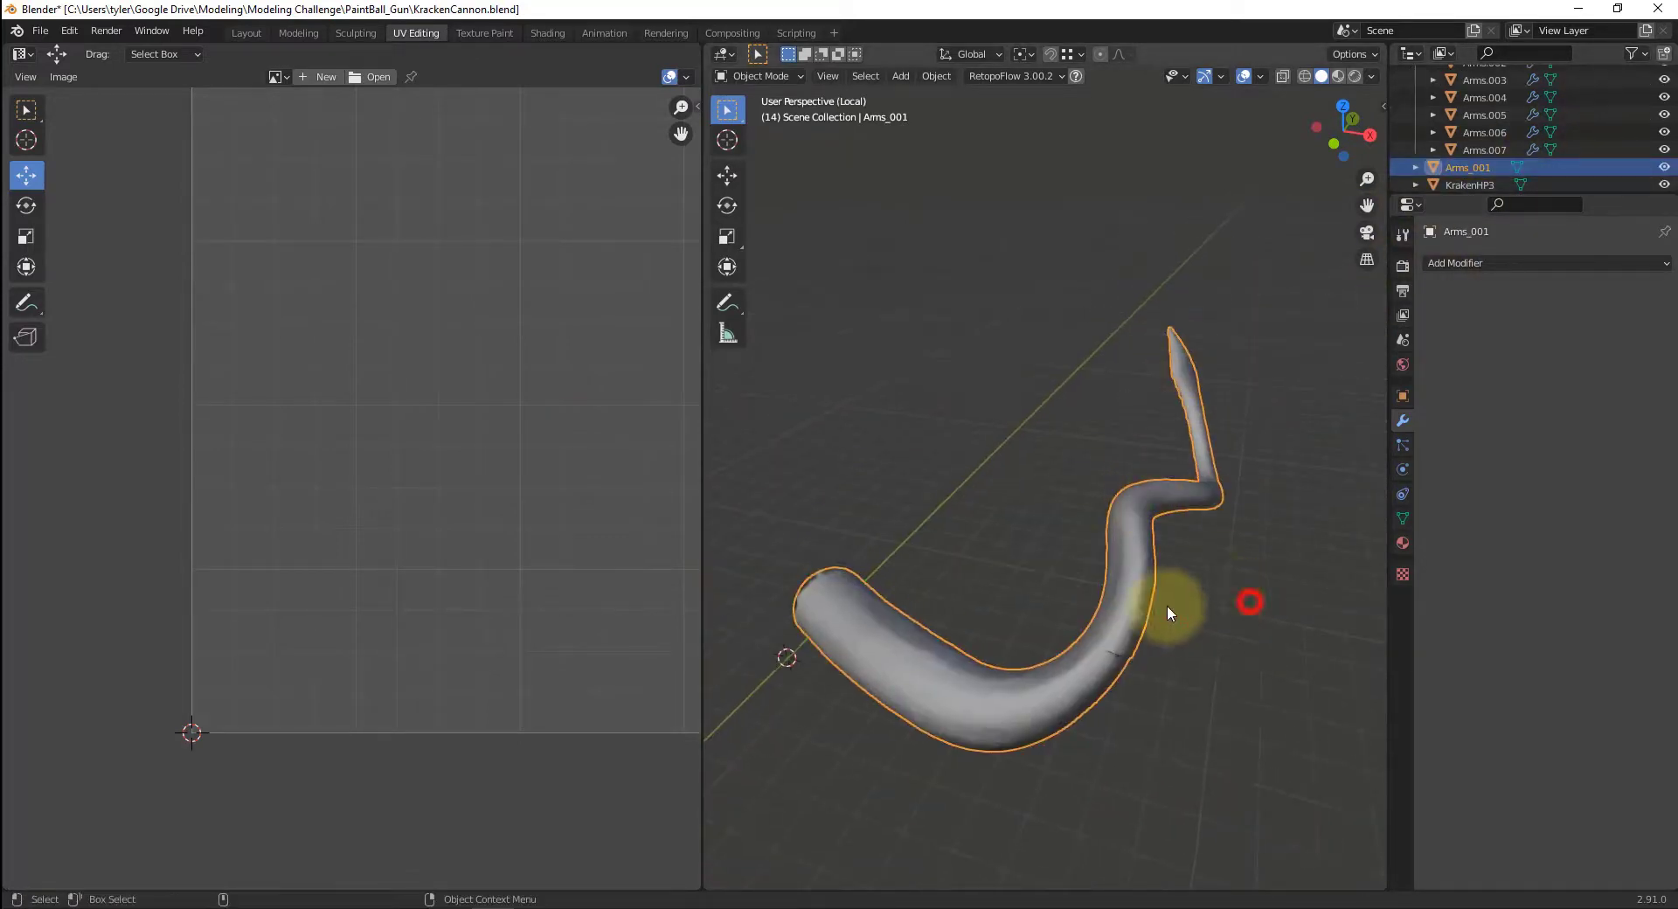
key(KP_Divide)
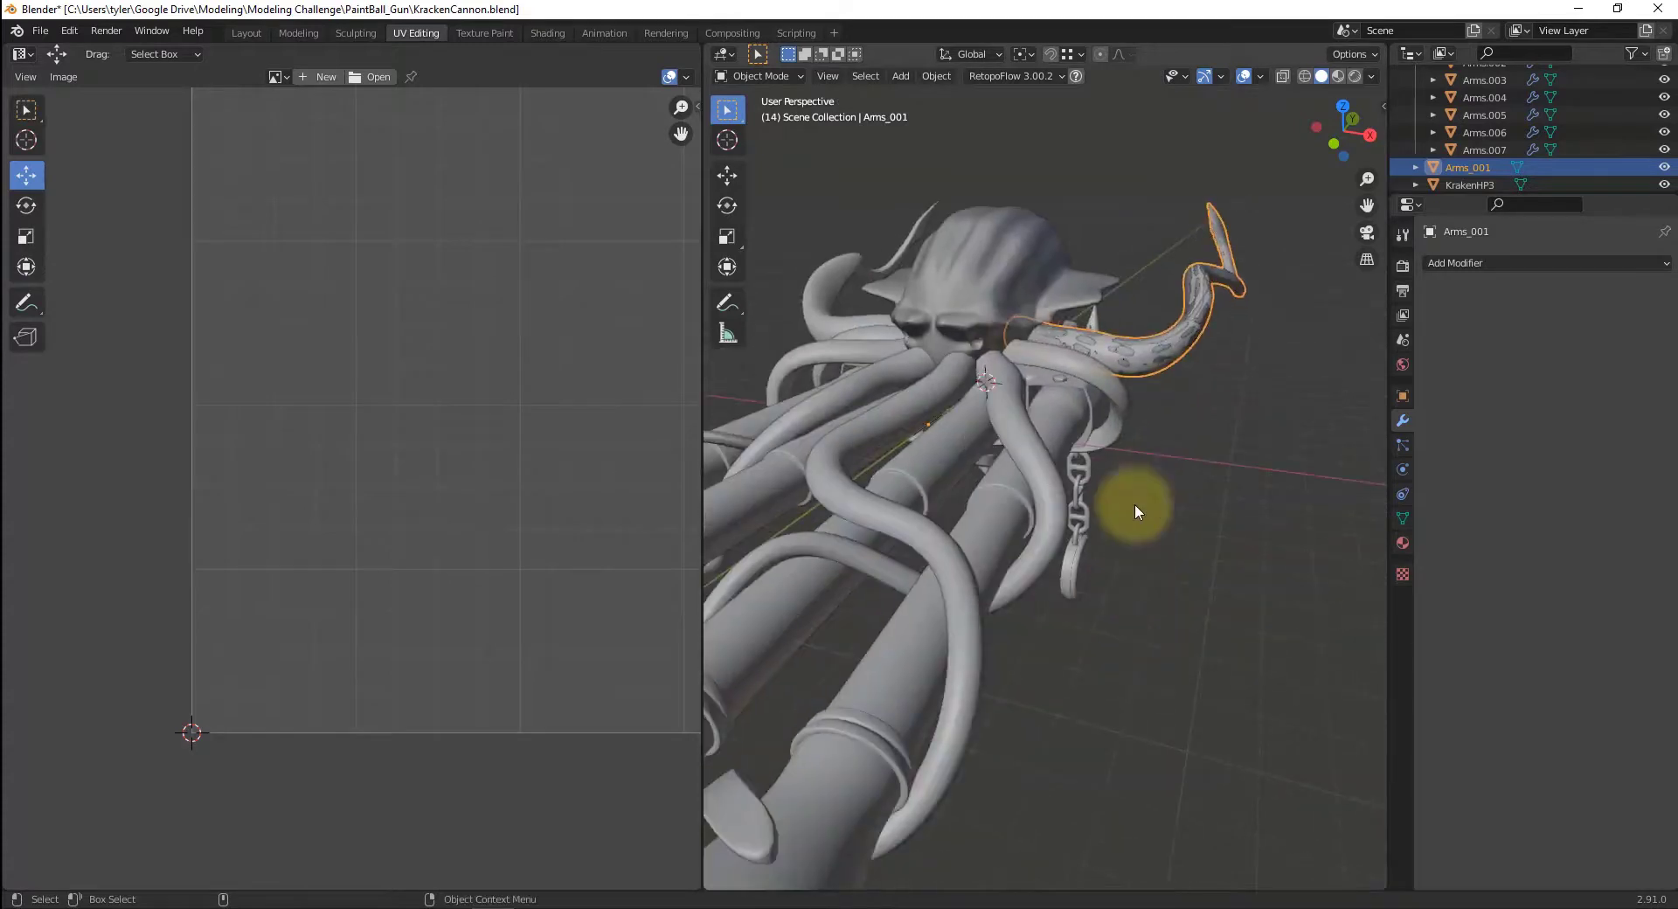
- Select the low-poly Arms.001 mesh and isolate it in local view
click(1130, 357)
key(KP_Divide)
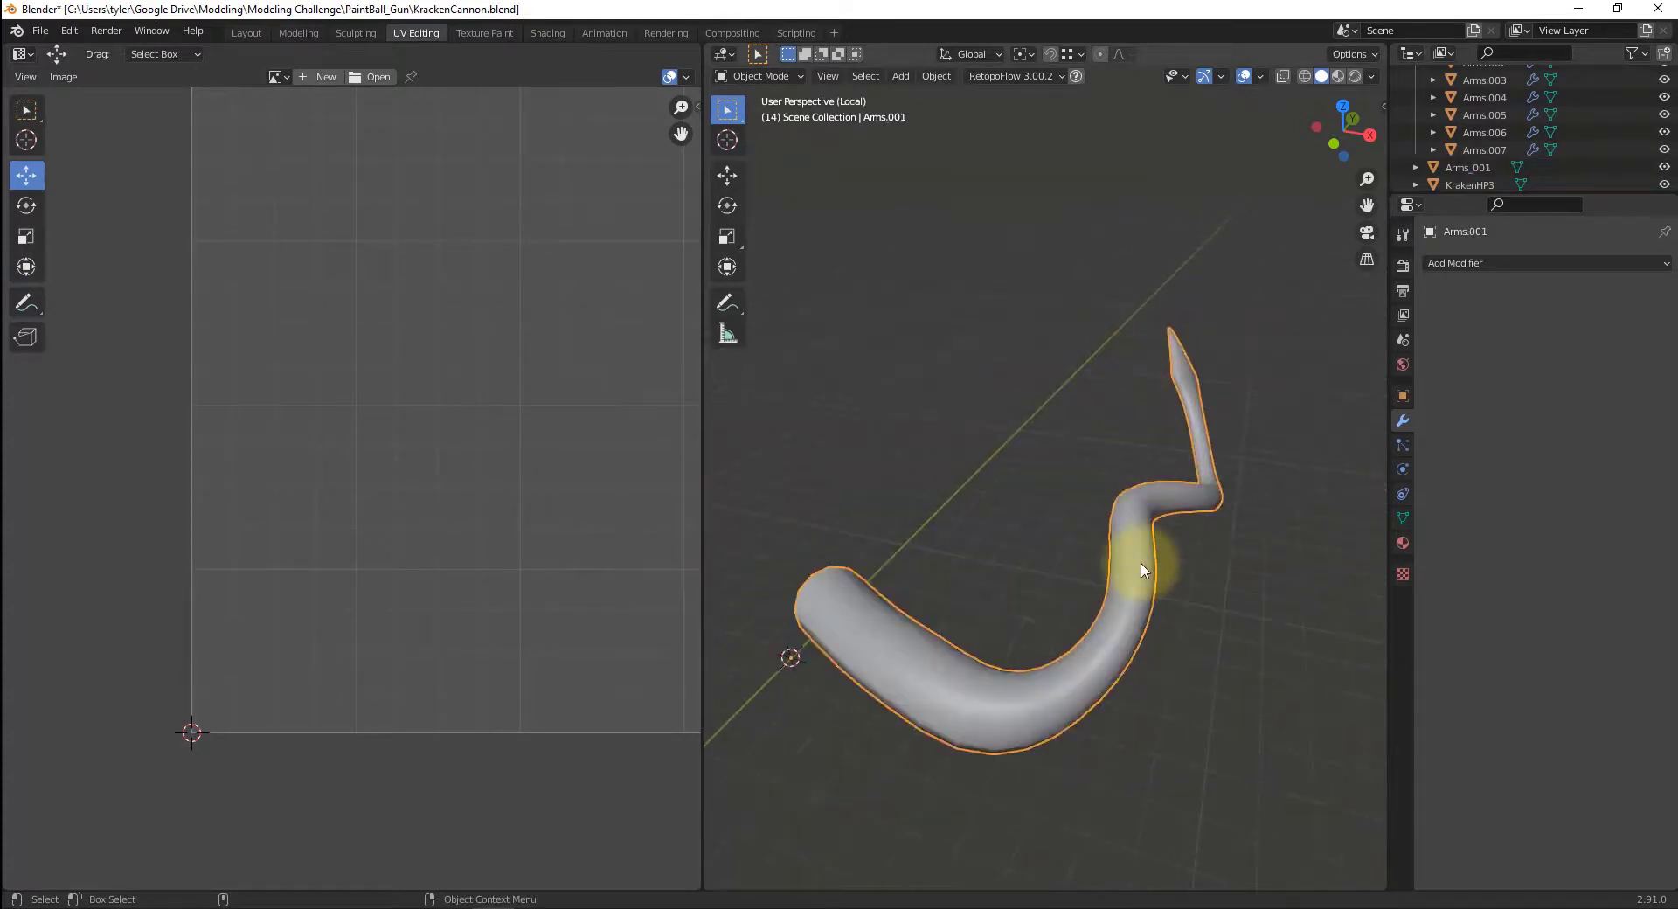
middle_drag(1162, 648, 1281, 536)
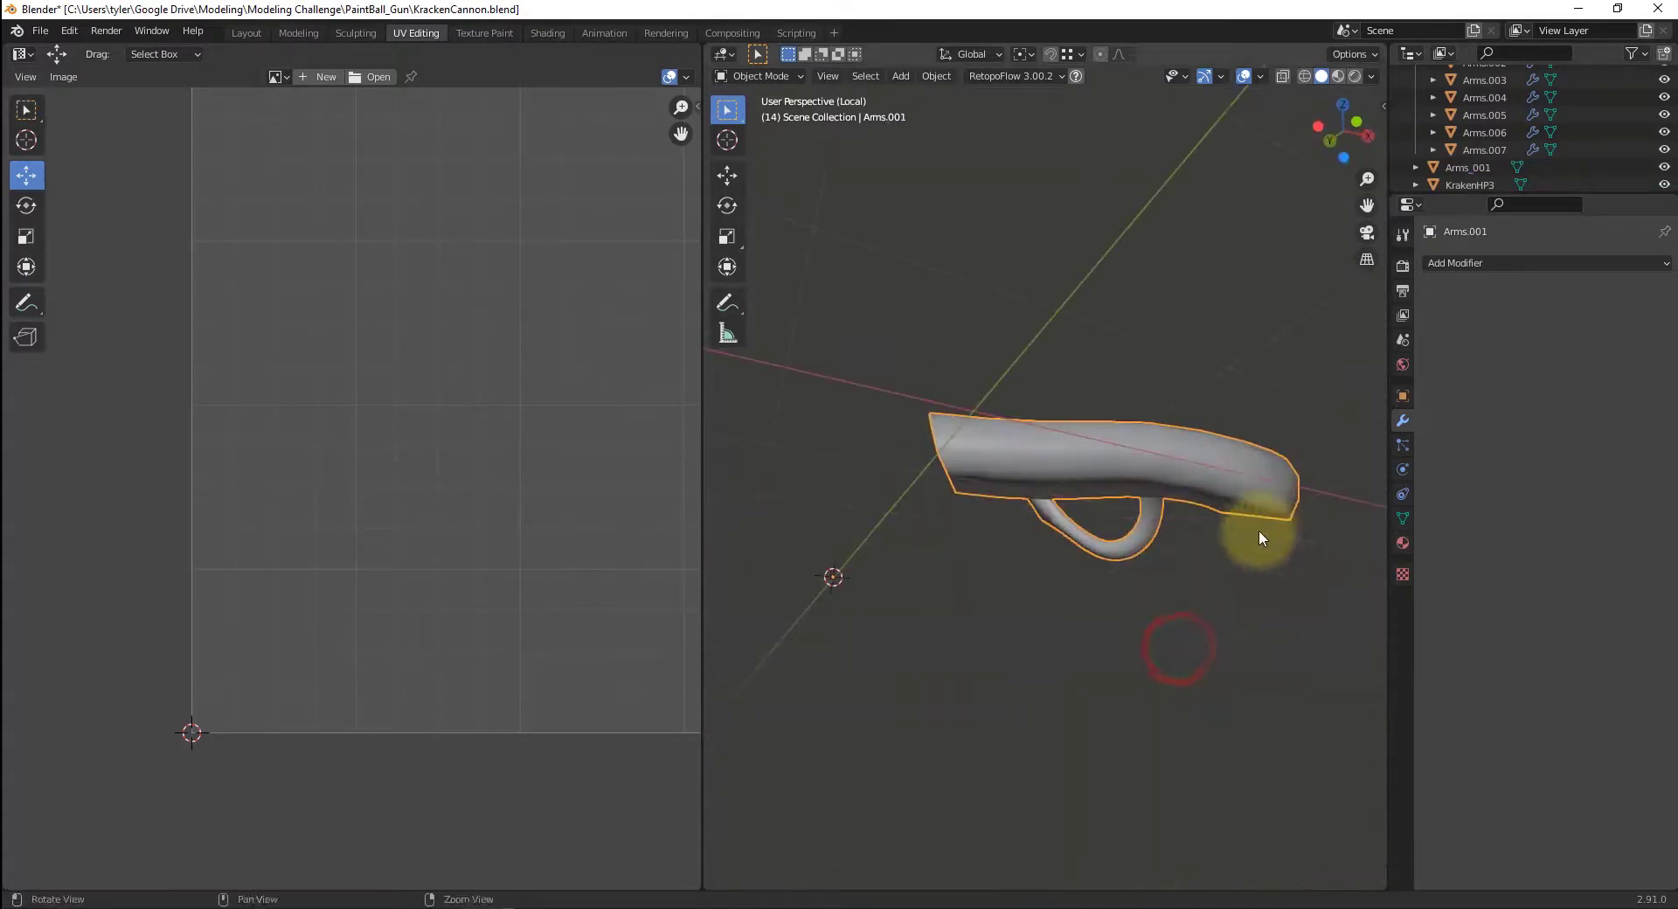
- Start an FBX export to the PaintBall_Gun folder and name the file Tentacle_1_LP.fbx
click(40, 31)
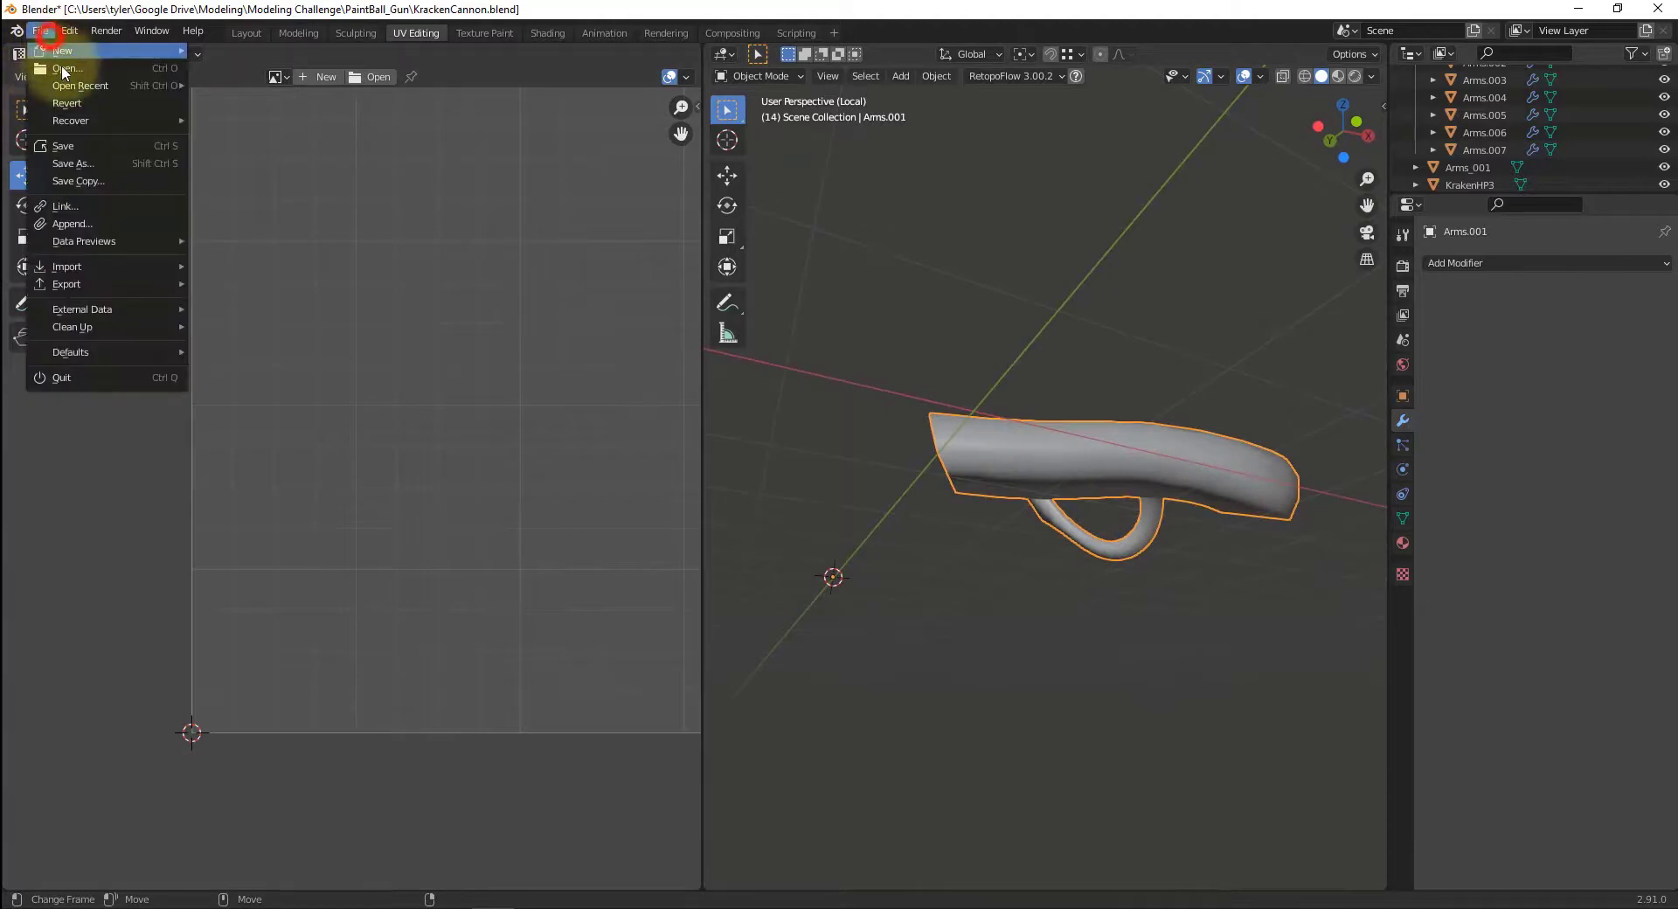
click(70, 284)
click(244, 387)
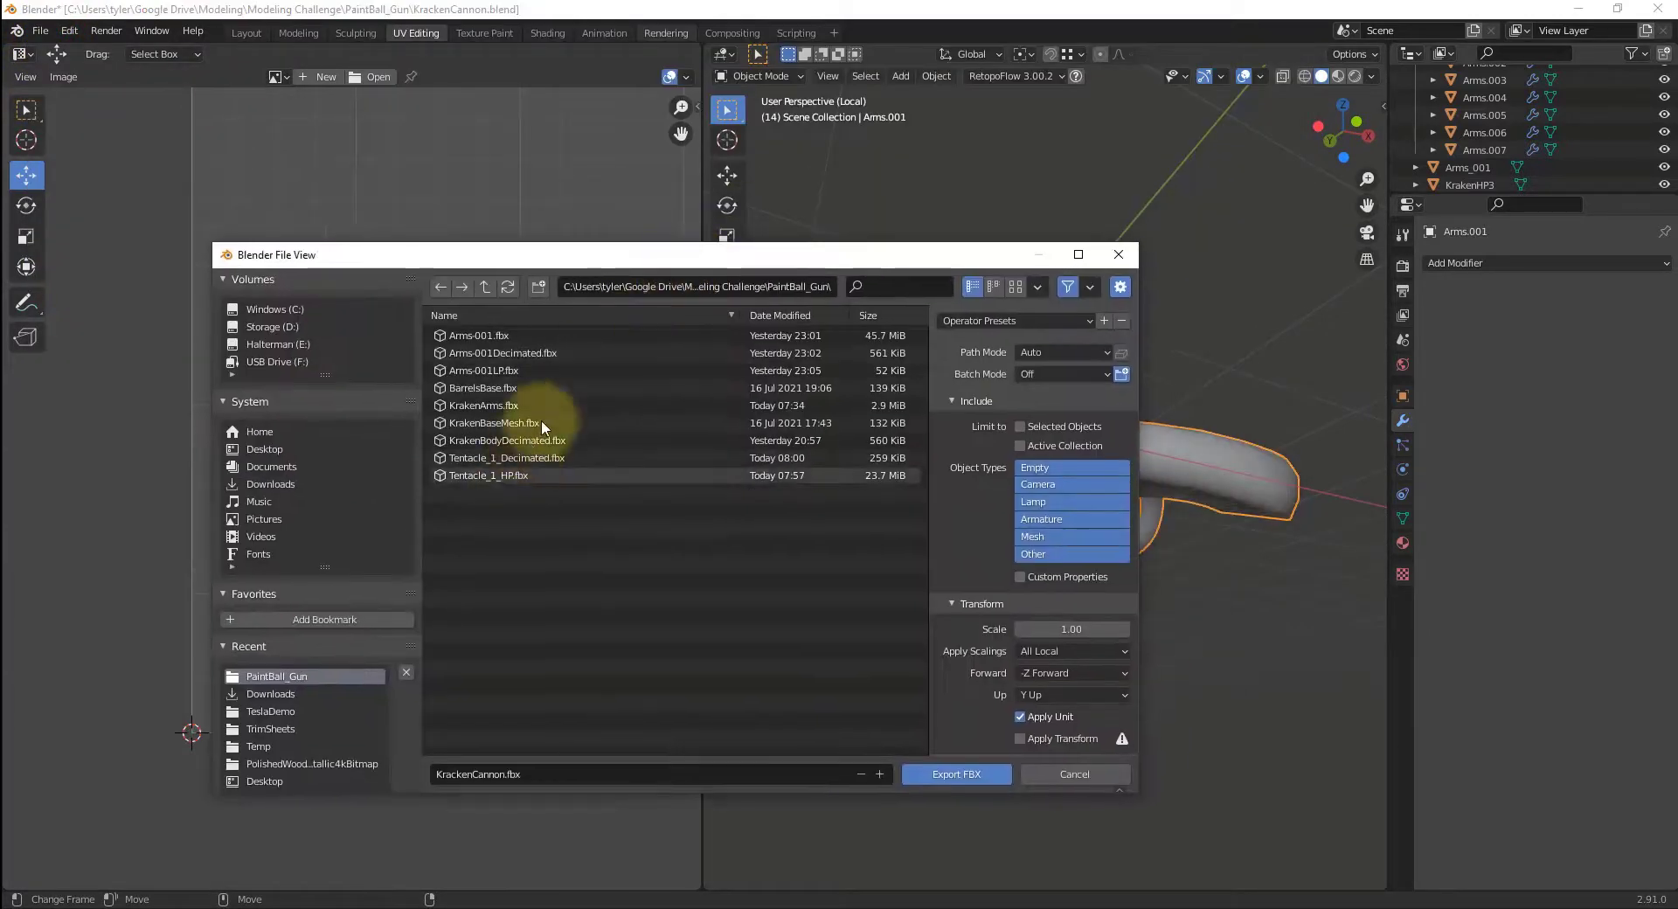
click(522, 456)
click(569, 773)
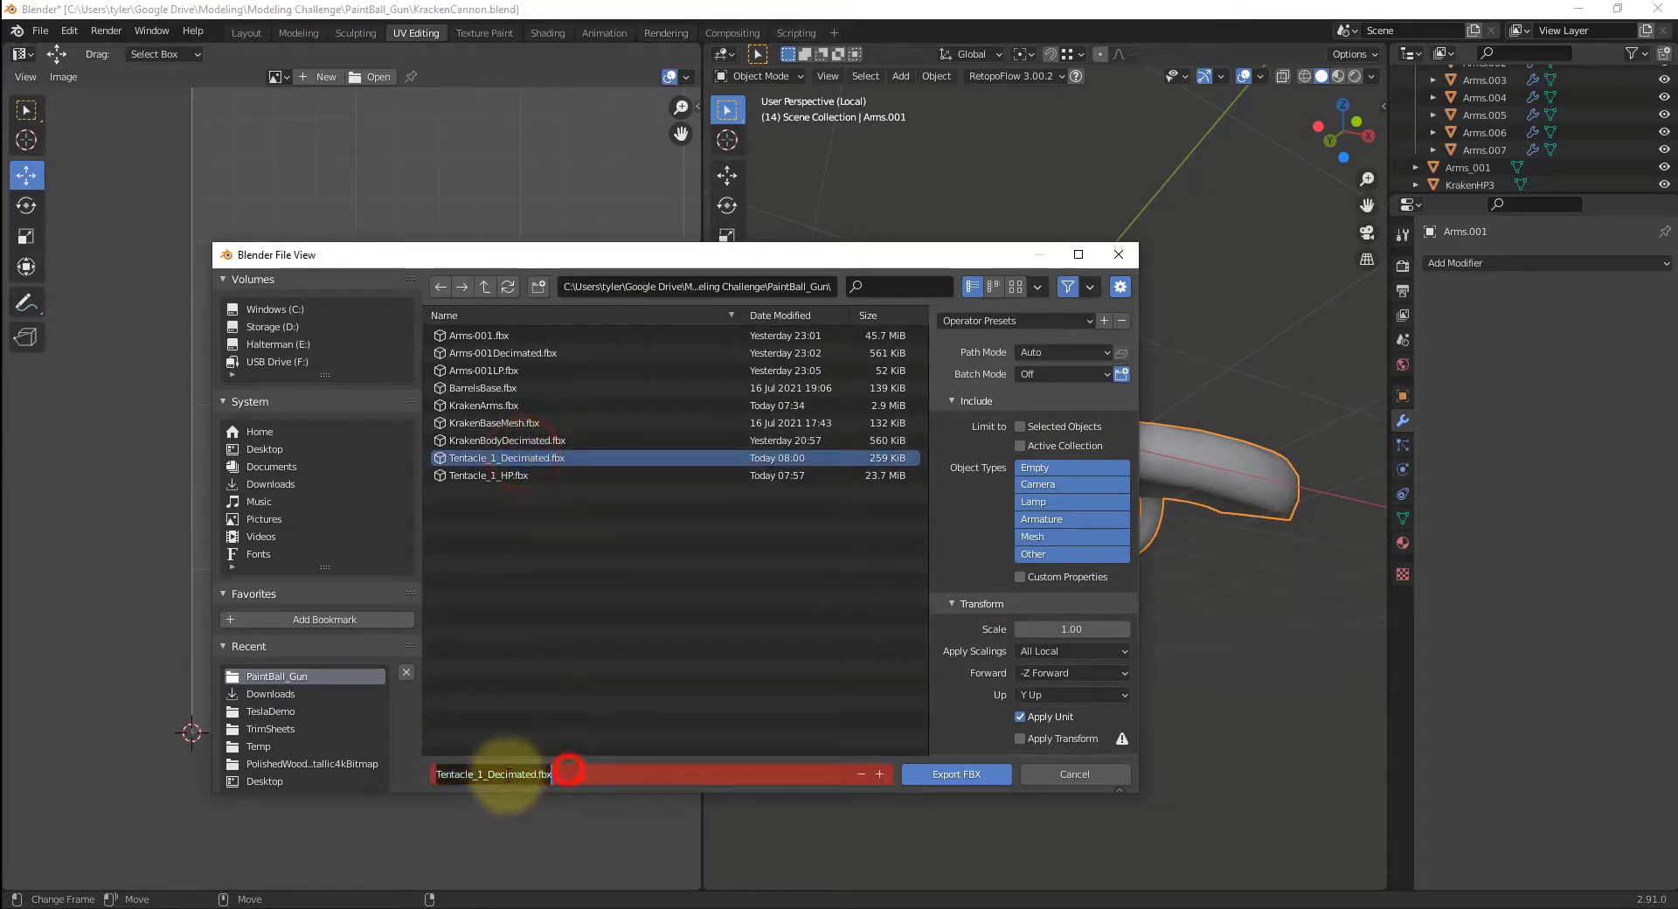
click(493, 774)
drag(494, 774, 629, 767)
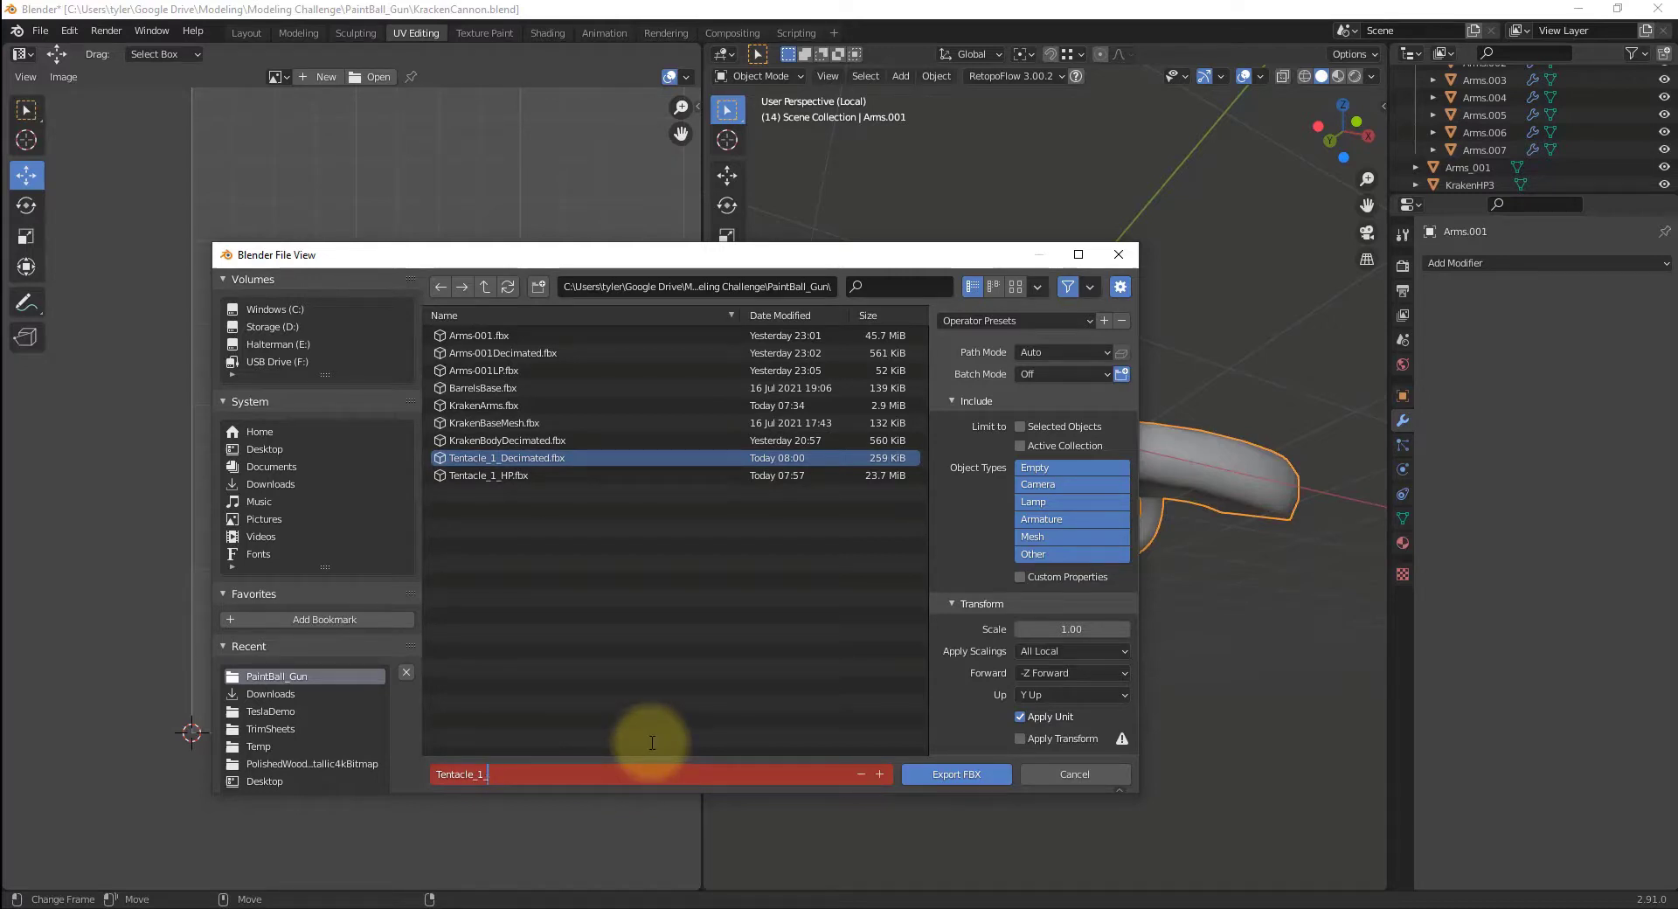
- Limit the FBX export to selected objects and the Mesh object type, and export the file
click(1055, 426)
click(1040, 537)
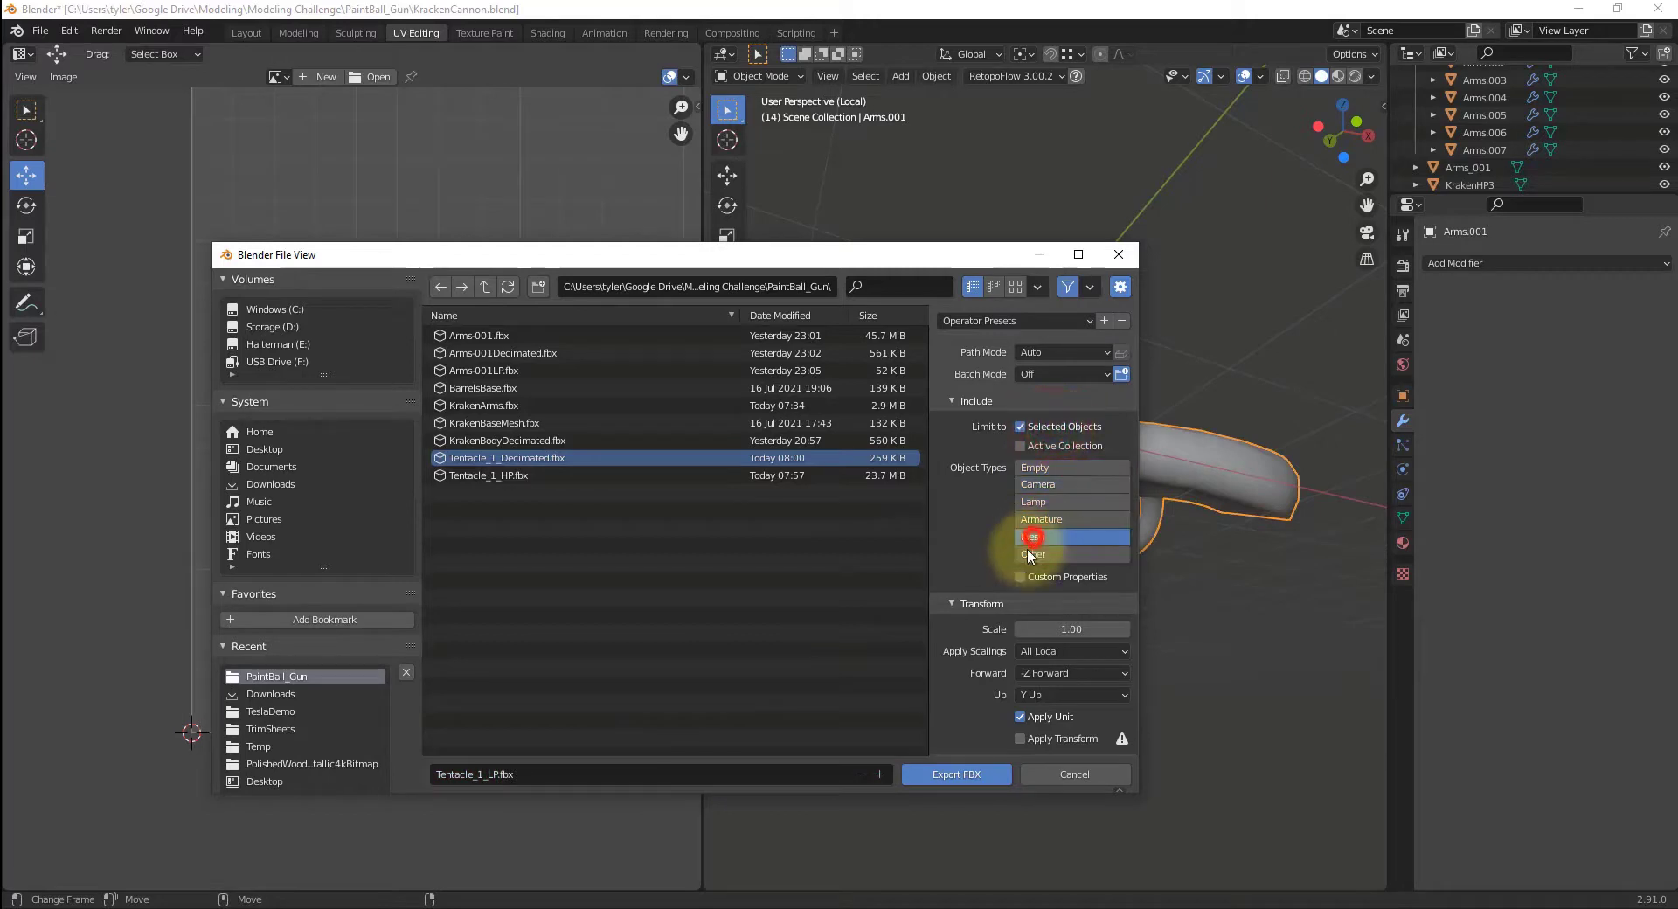
click(973, 777)
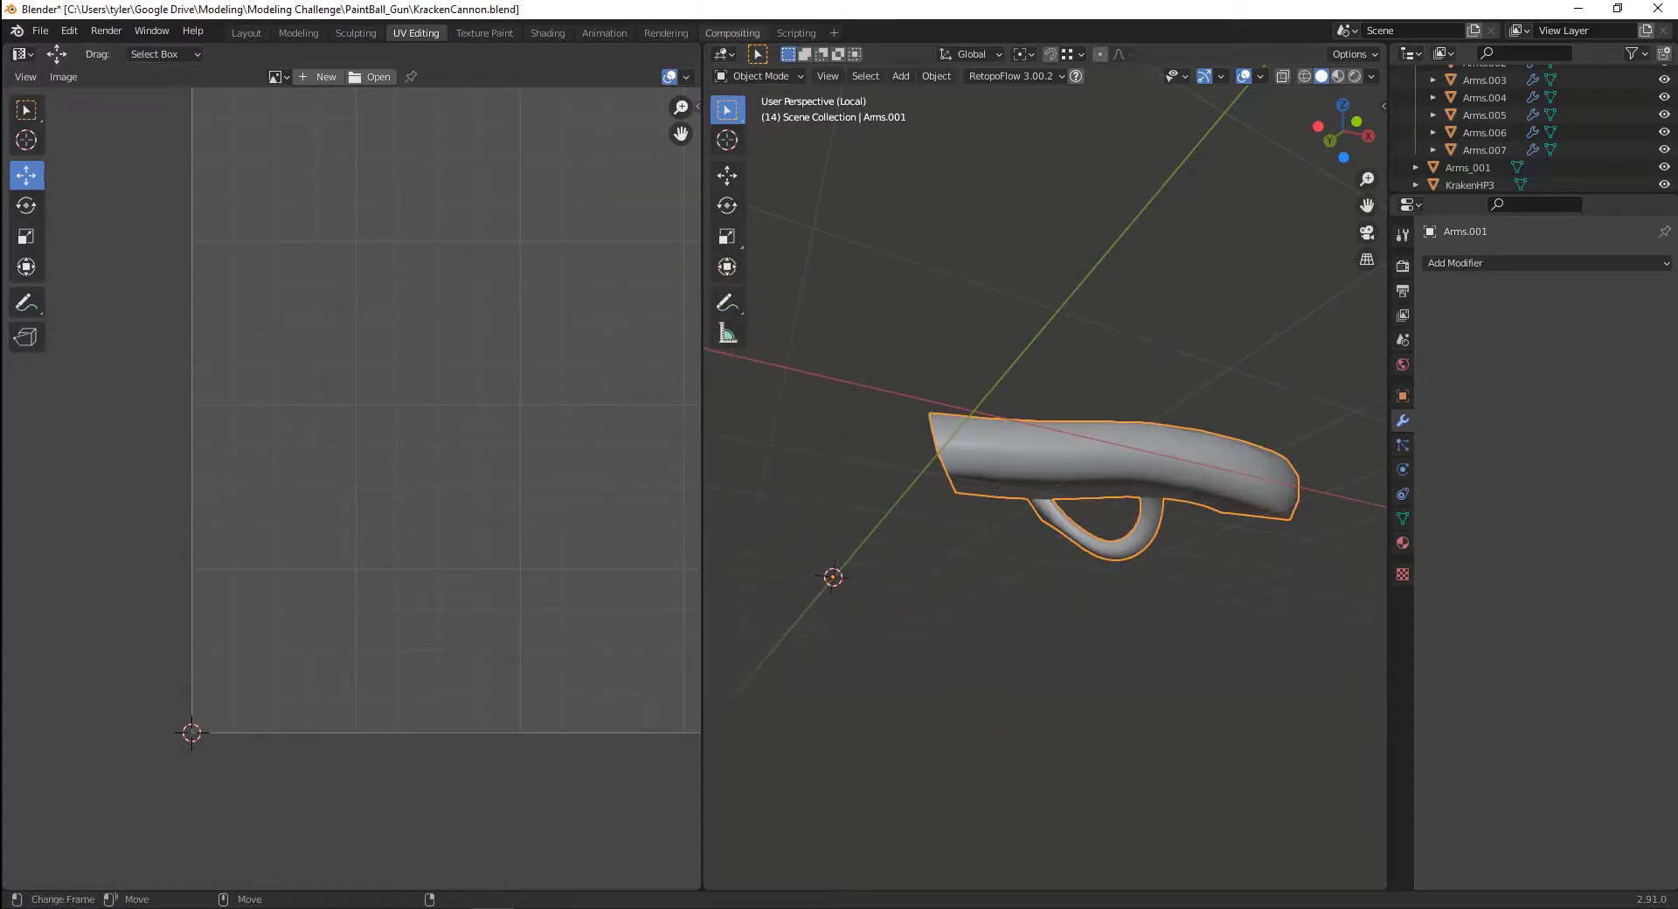
- Switch to Substance Painter, start a new project and choose Tentacle_1_LP as its mesh file
click(753, 0)
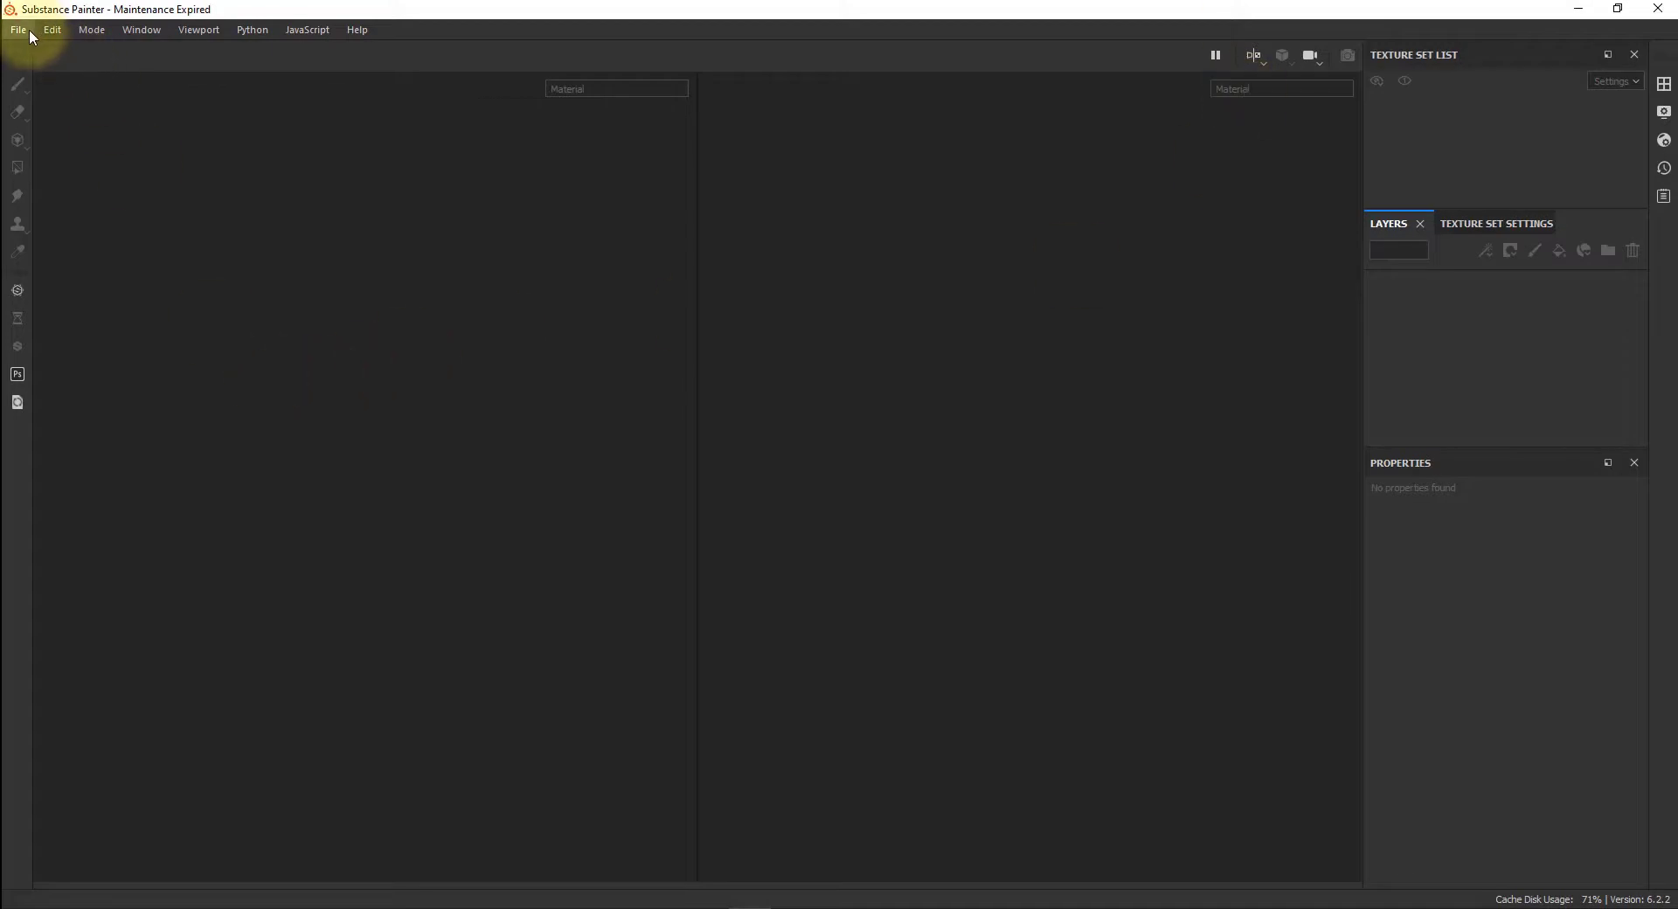
click(30, 32)
click(34, 41)
click(26, 37)
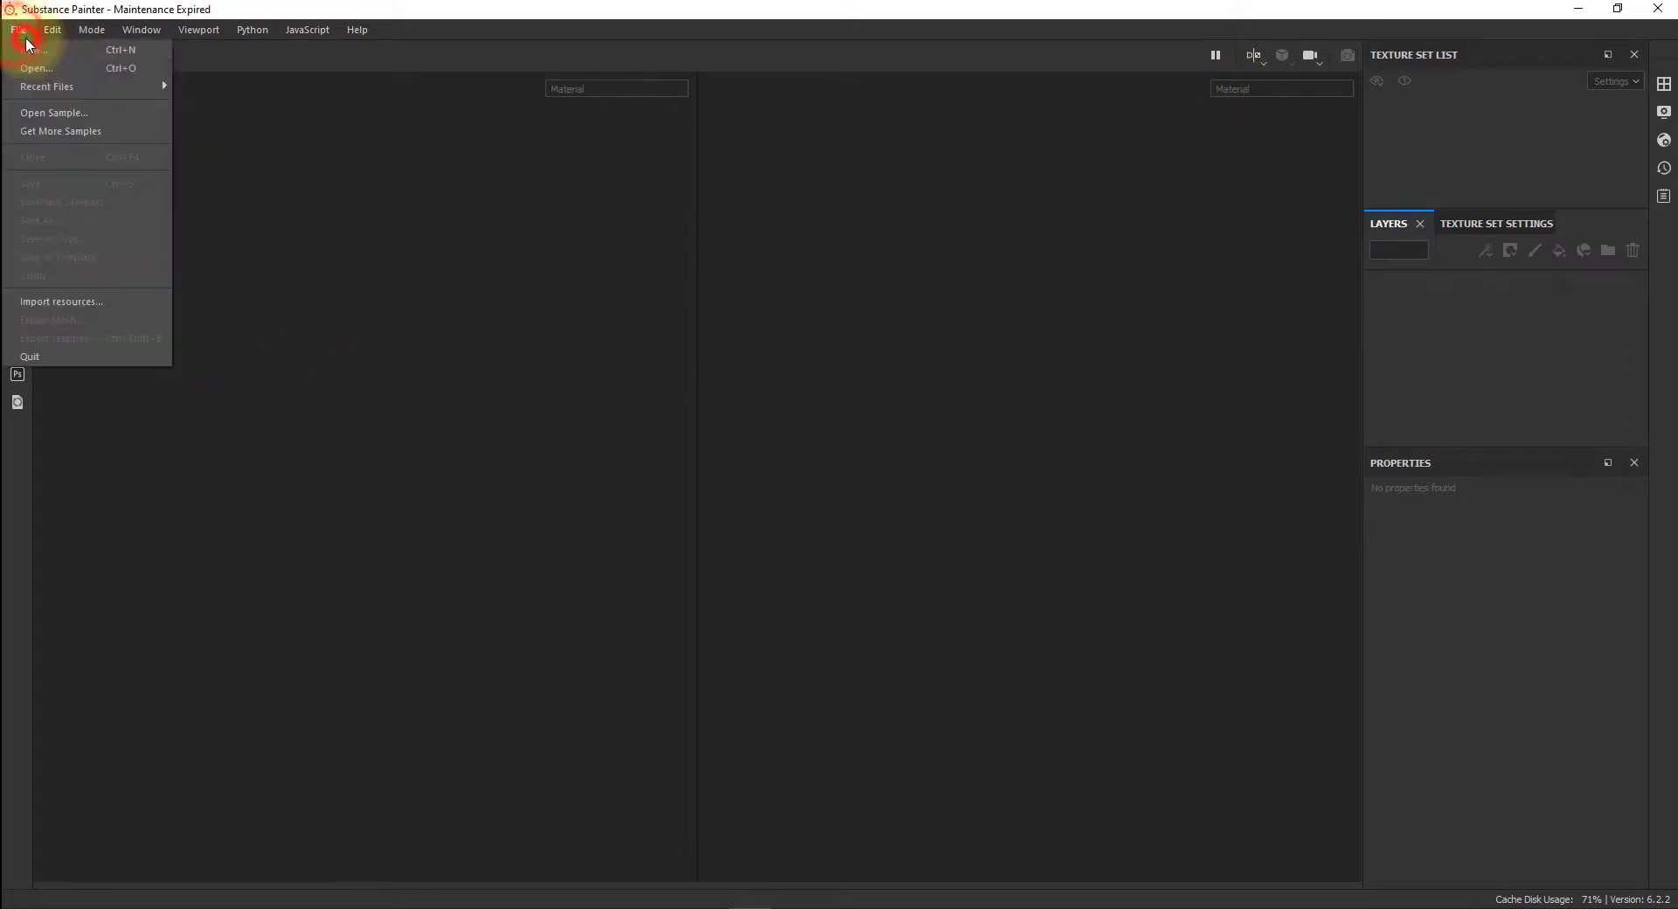
click(46, 51)
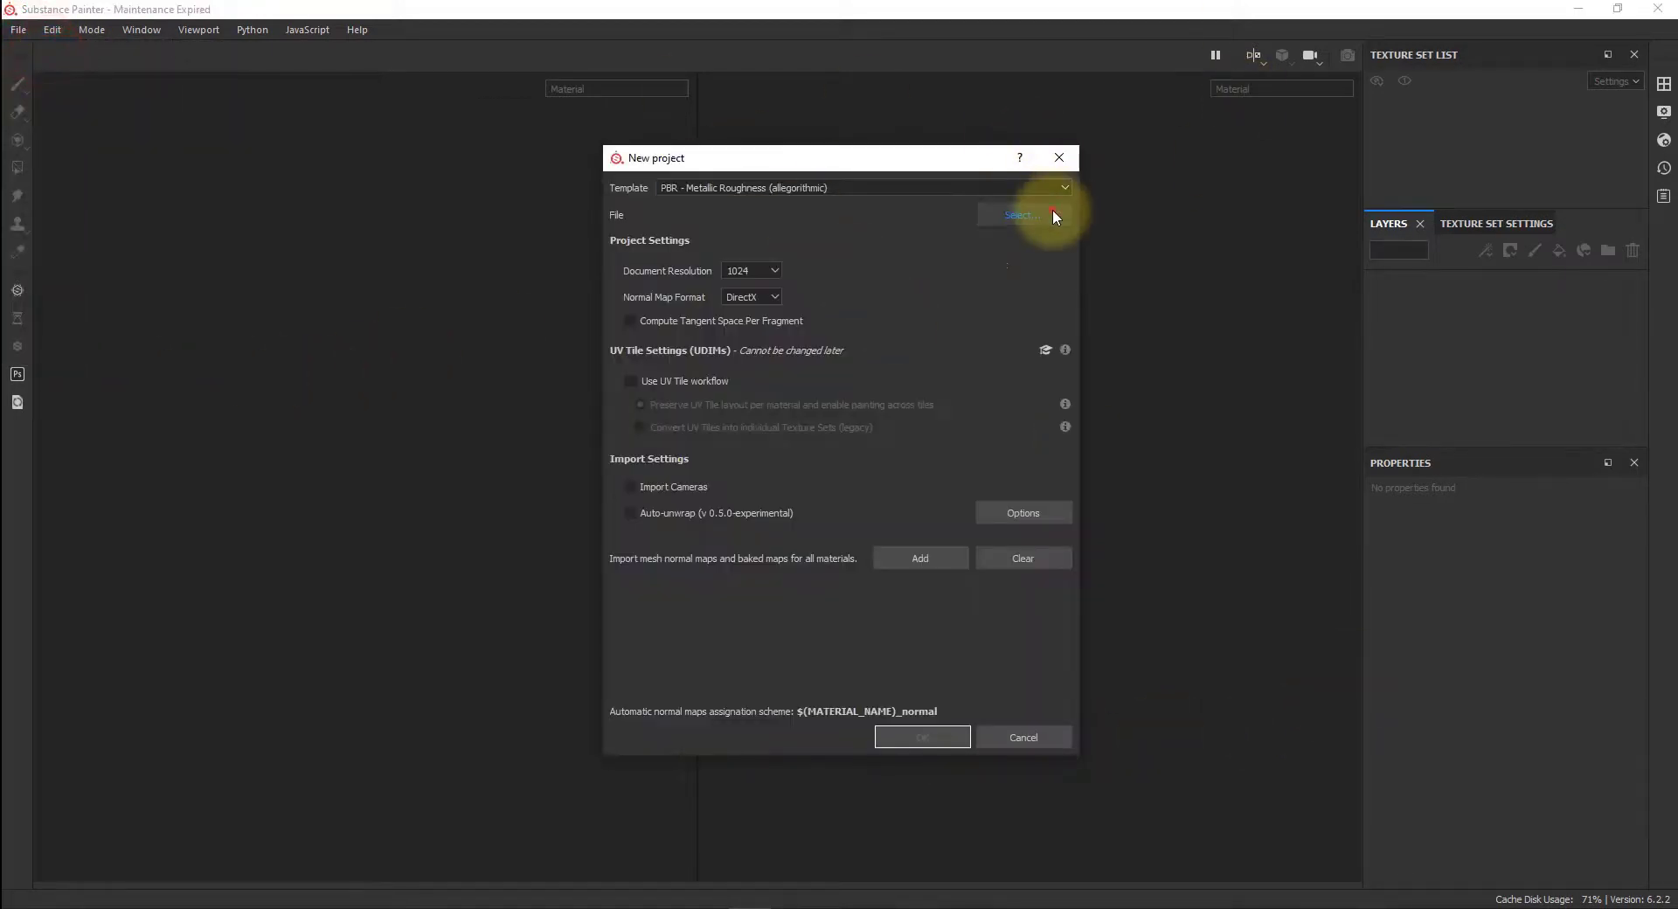
click(1051, 214)
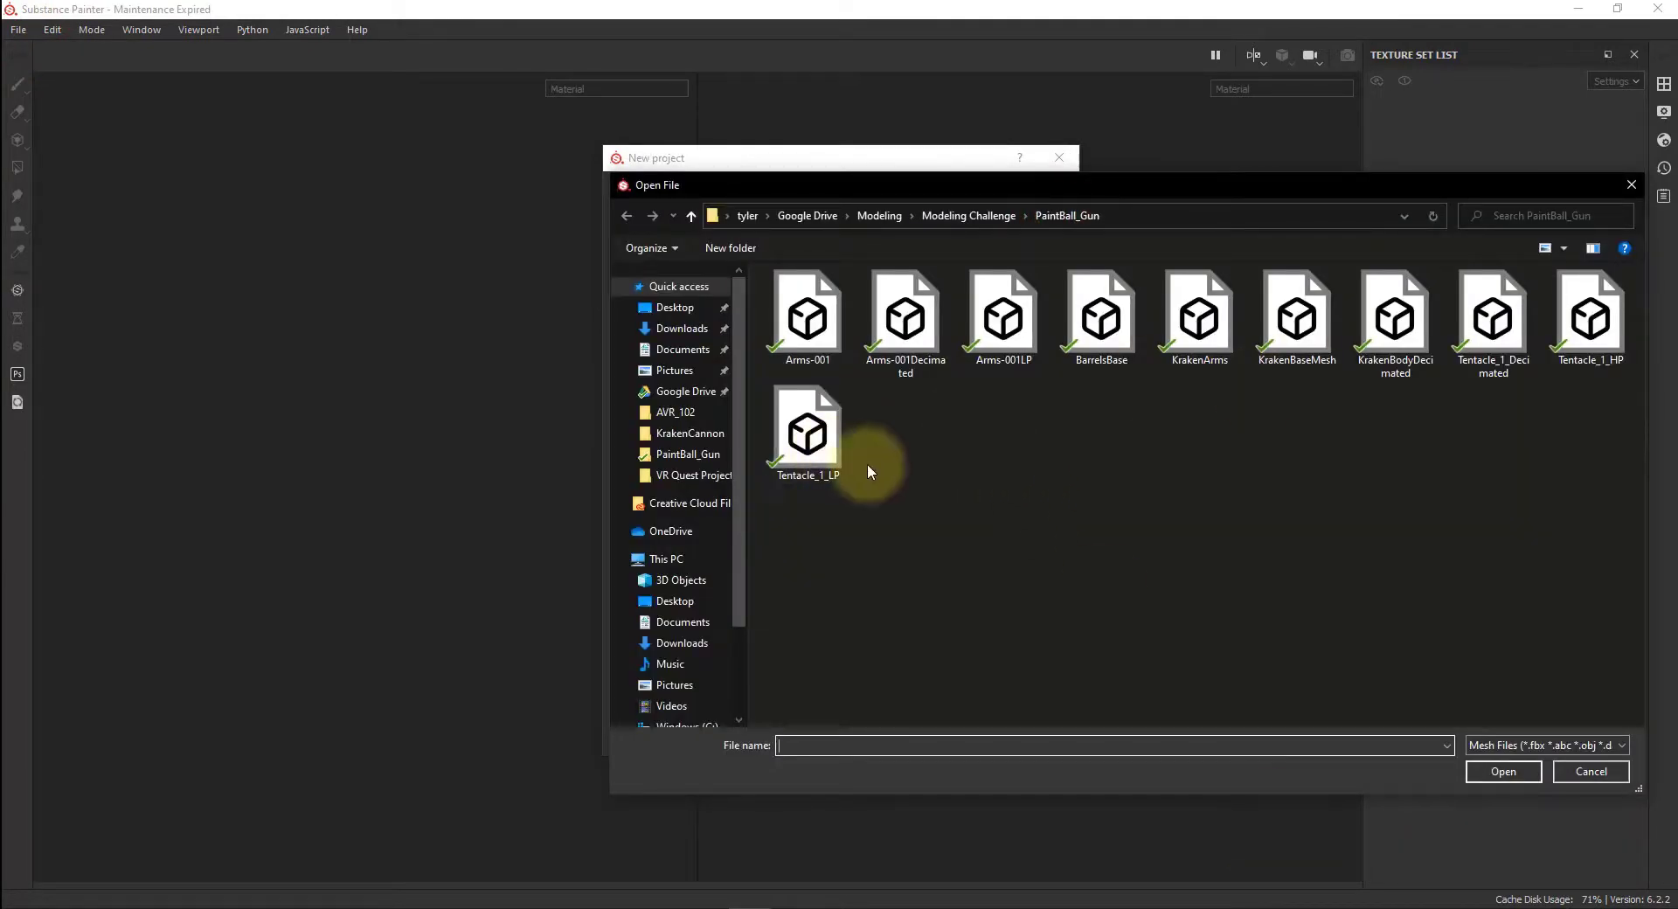
double_click(817, 450)
- Set the new project's document resolution to 4096 and create the project
click(761, 271)
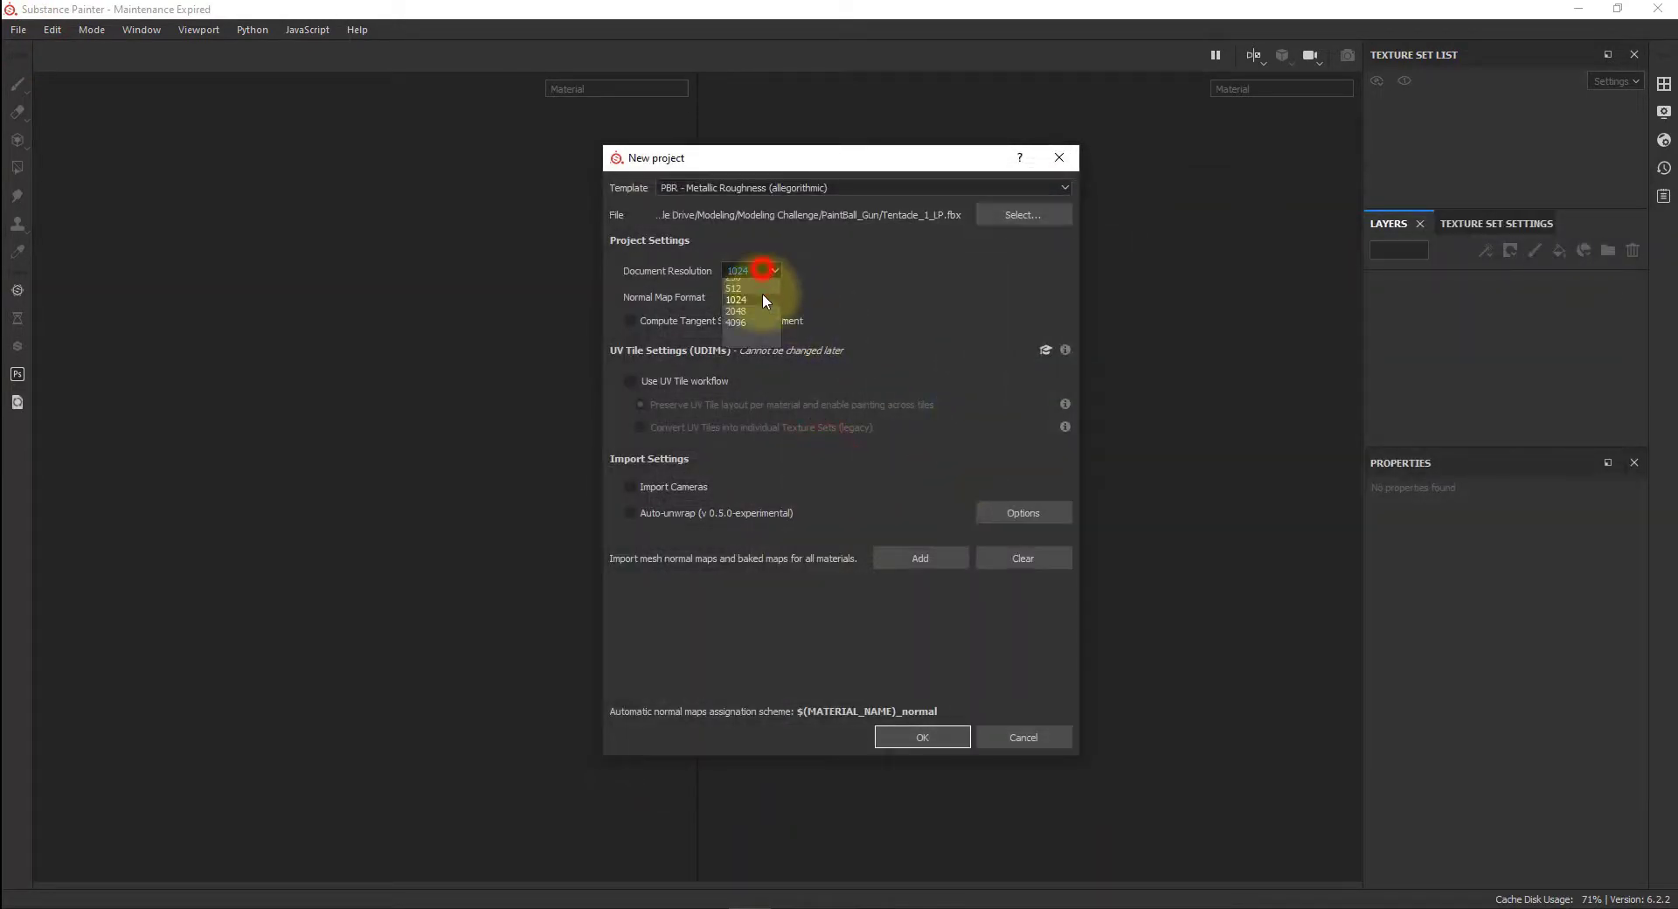
click(747, 341)
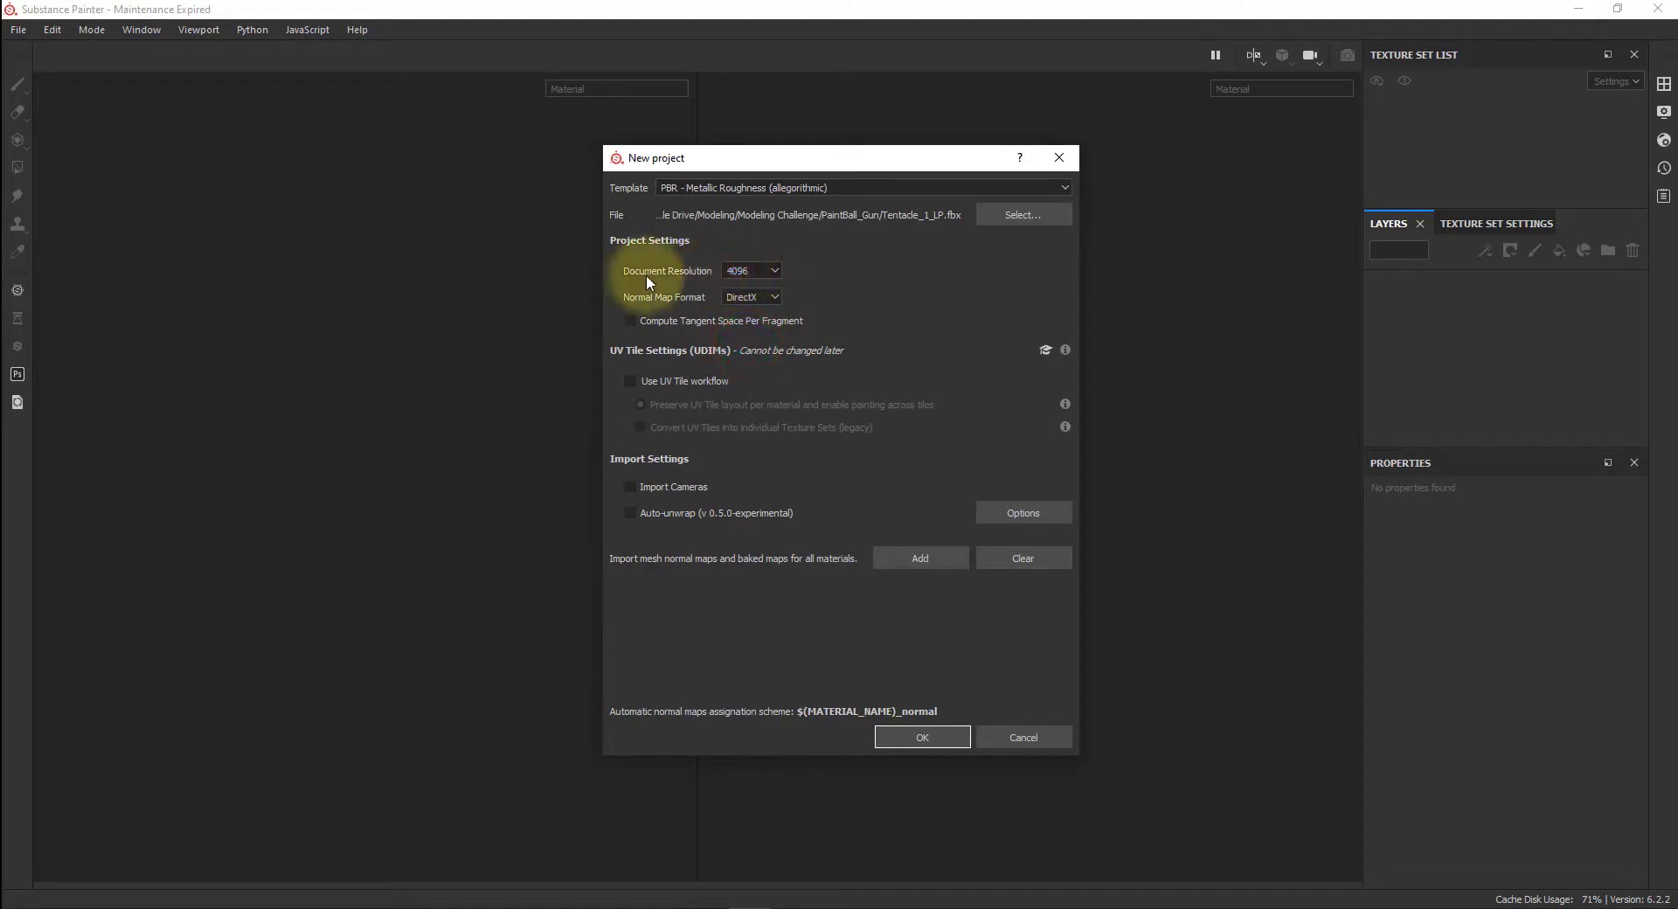
click(931, 737)
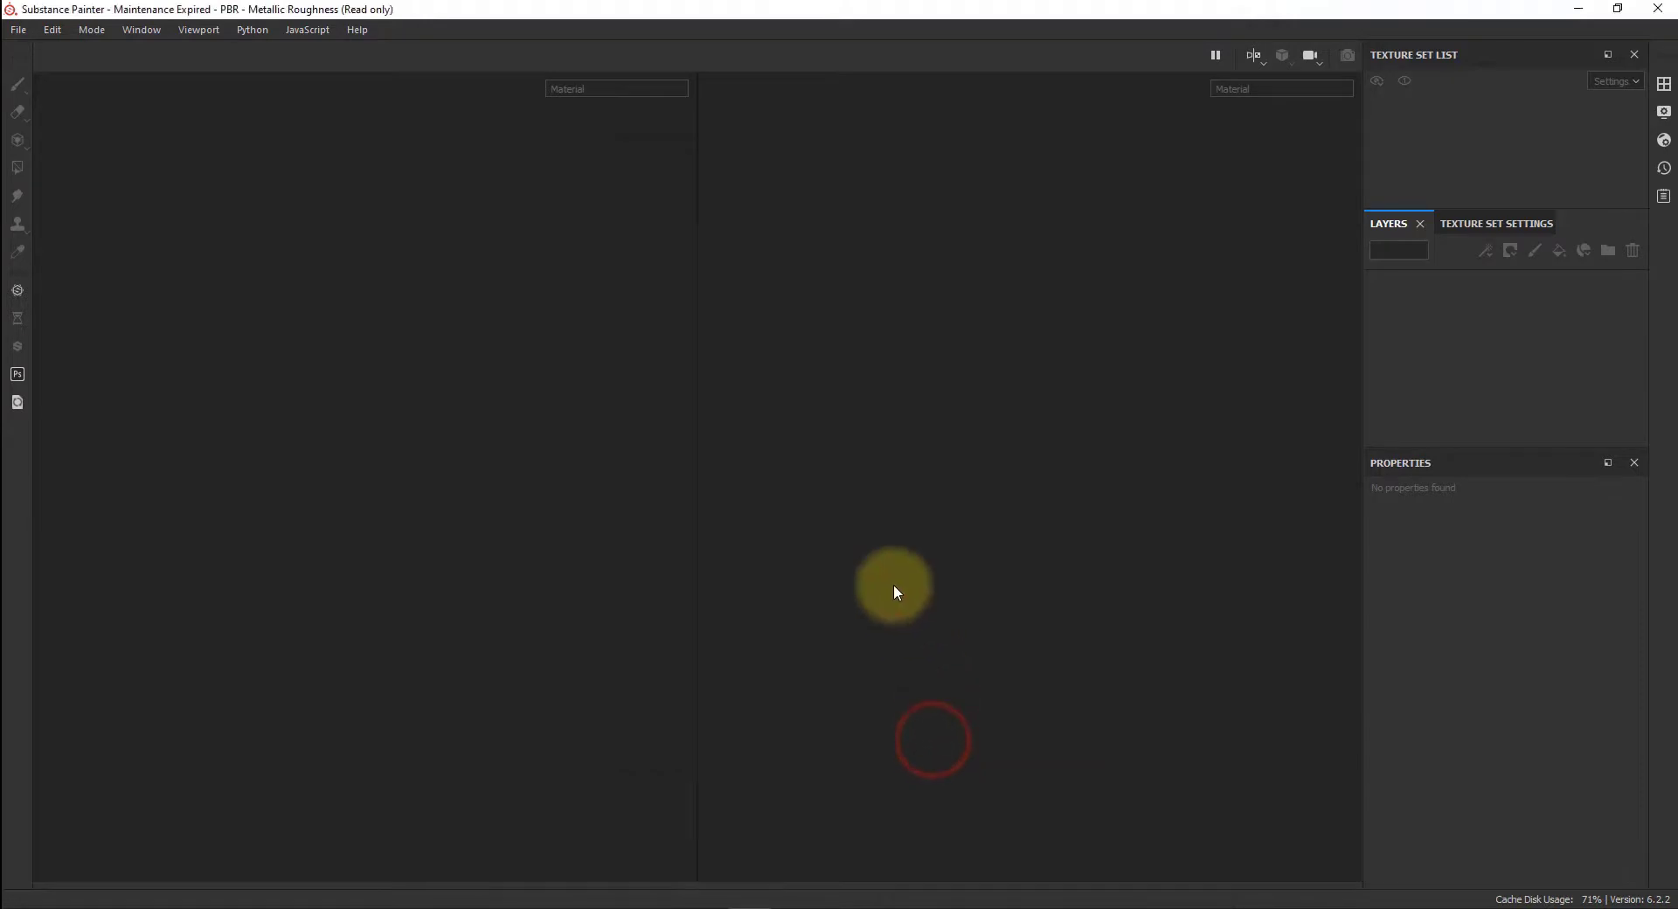
- Set the mesh map baking output size to 4096 and load Tentacle_1_HP as the high definition mesh
scroll(565, 668, down, 4)
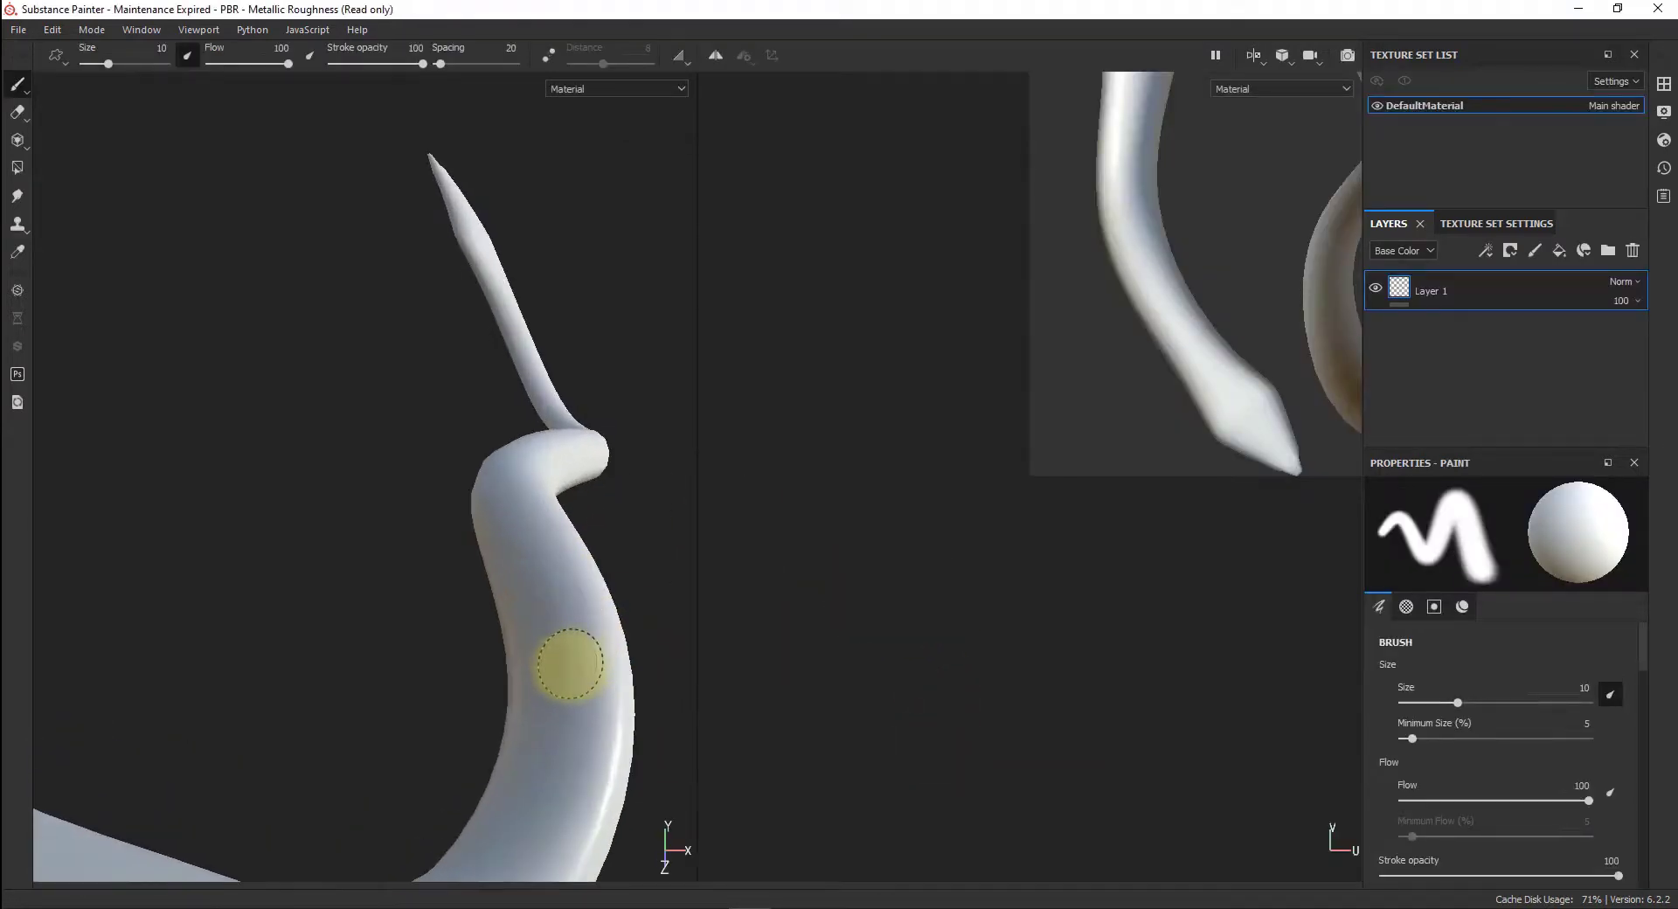
click(568, 696)
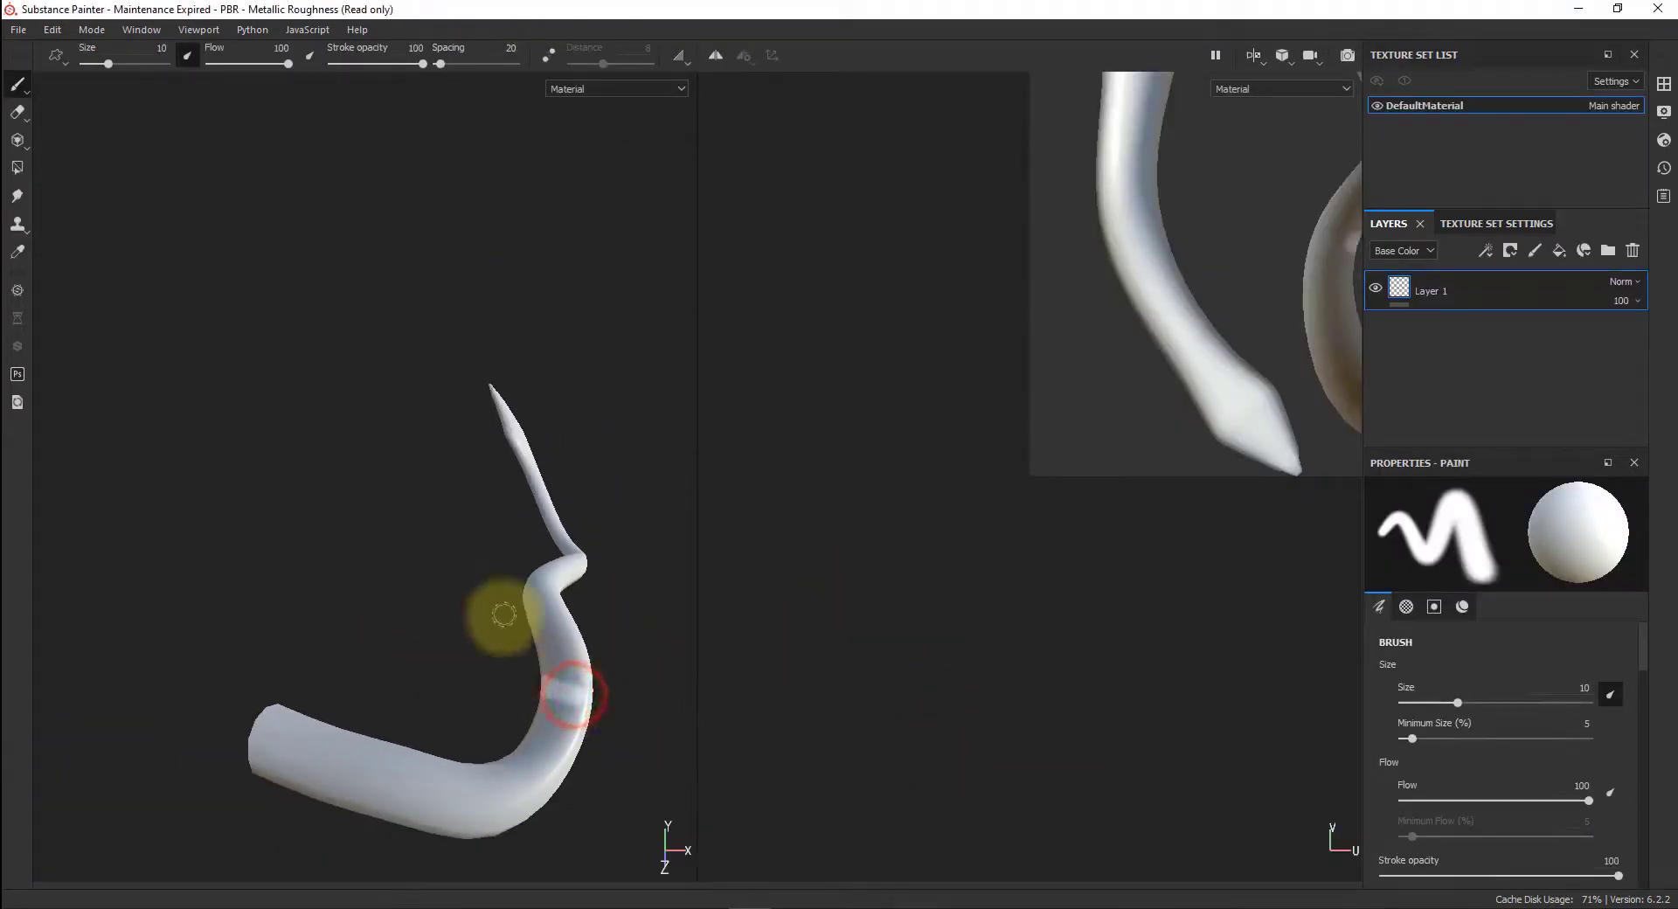
mouse_move(611, 689)
alt+mouse_down()
mouse_move(326, 611)
mouse_move(469, 573)
mouse_move(361, 429)
mouse_move(532, 479)
mouse_move(397, 516)
mouse_move(452, 644)
alt+mouse_up()
alt+drag(365, 433, 554, 400)
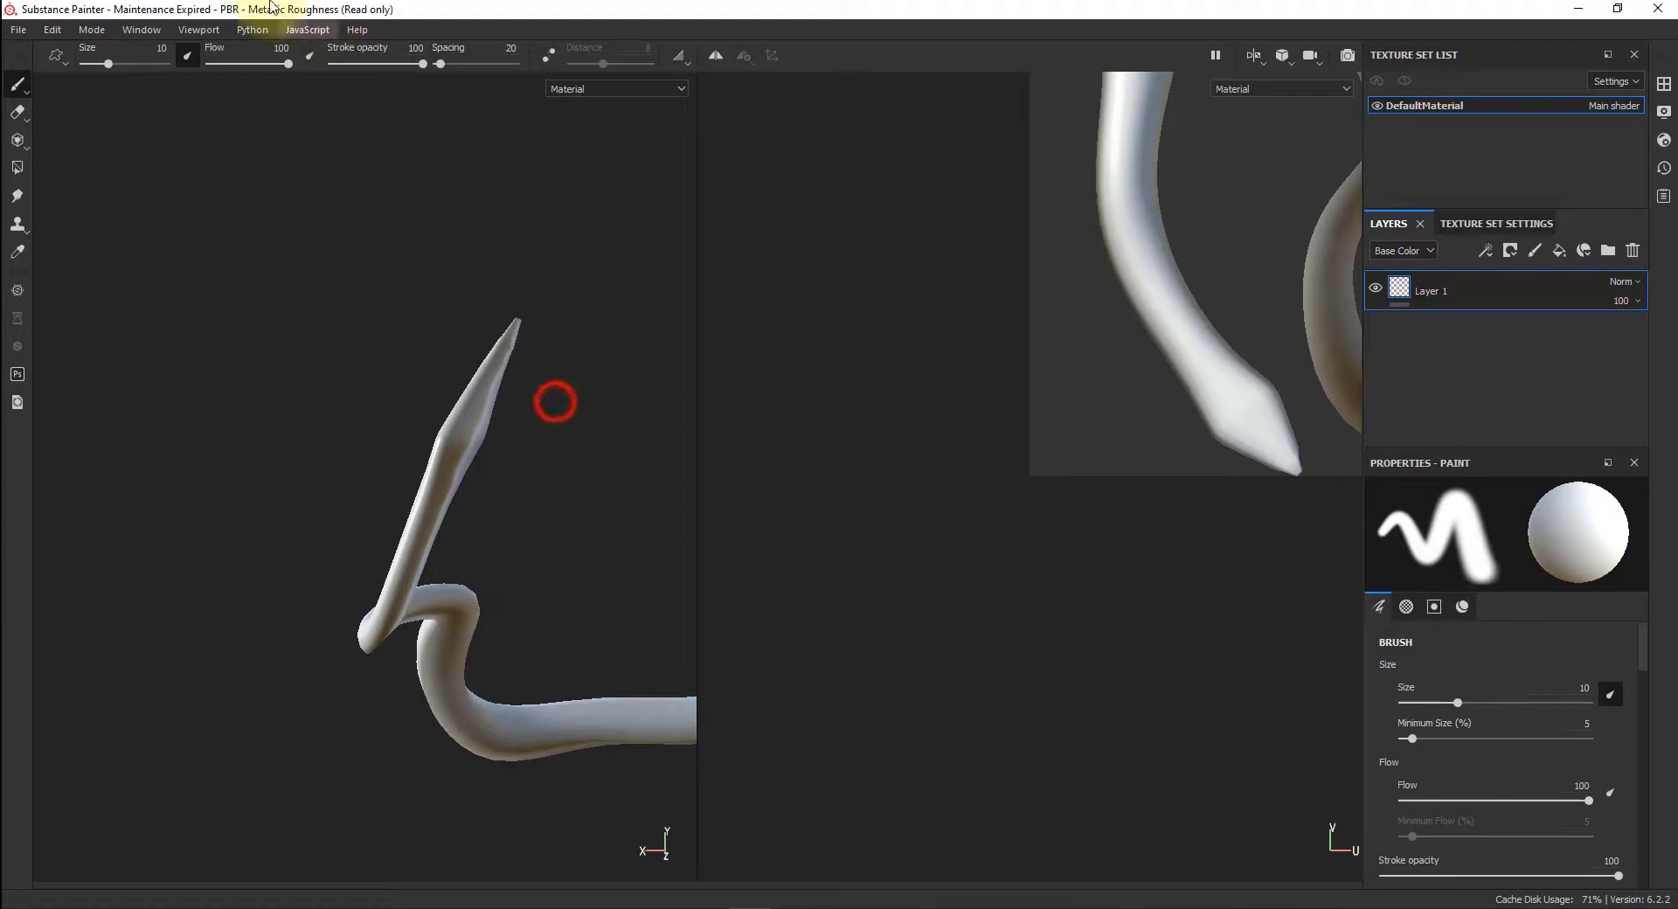
click(50, 31)
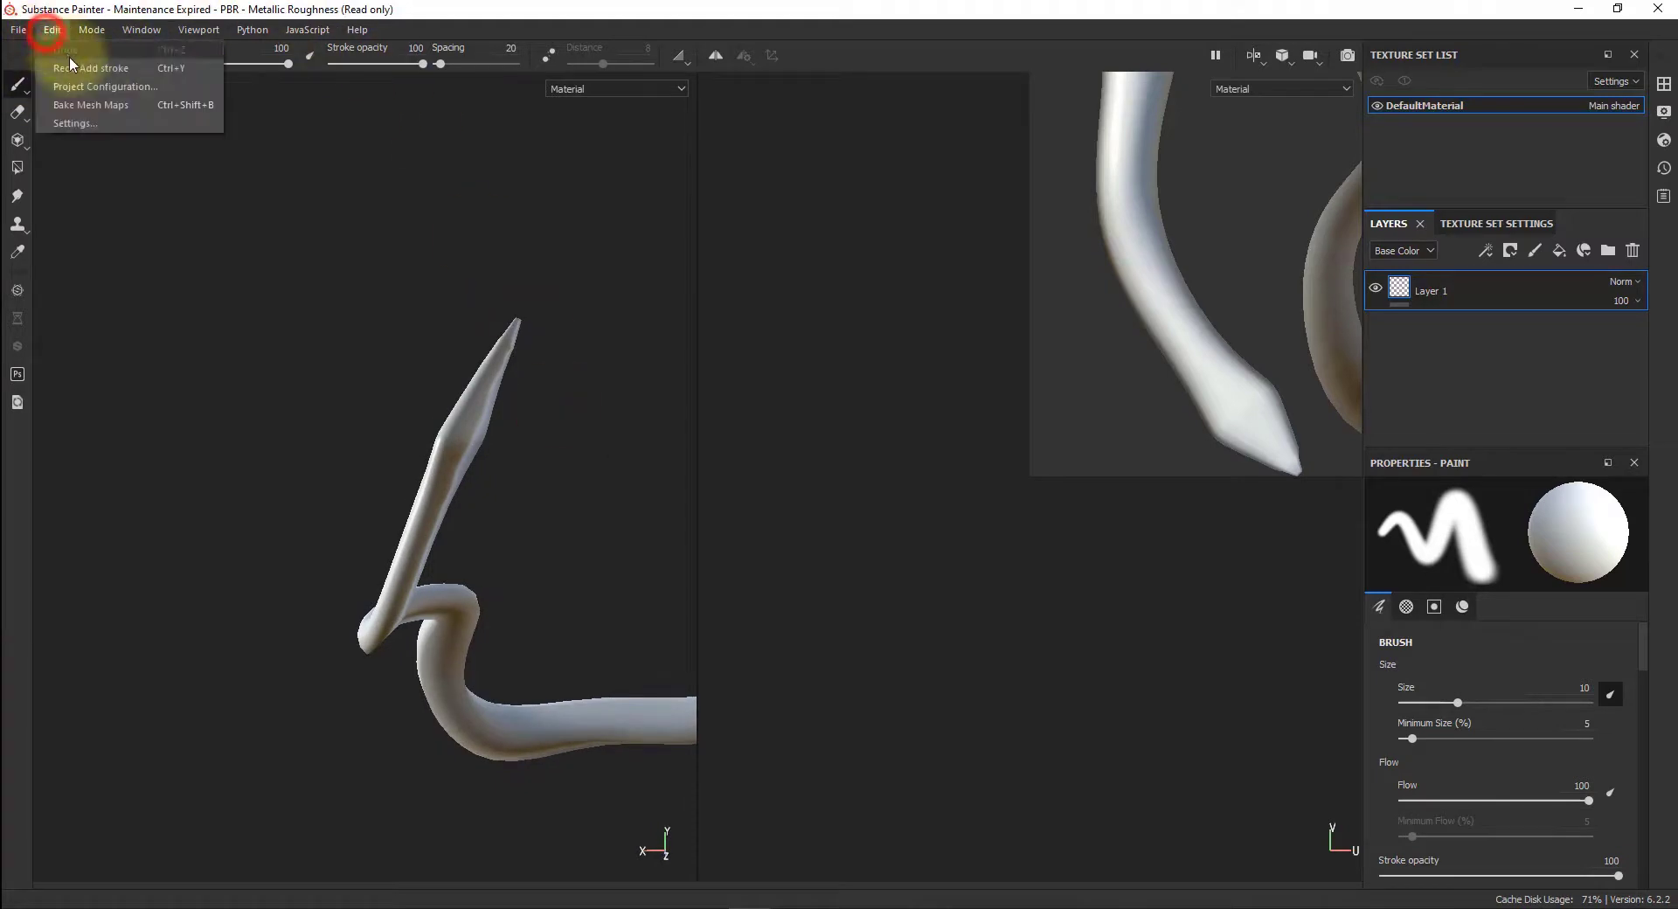
click(93, 103)
click(893, 220)
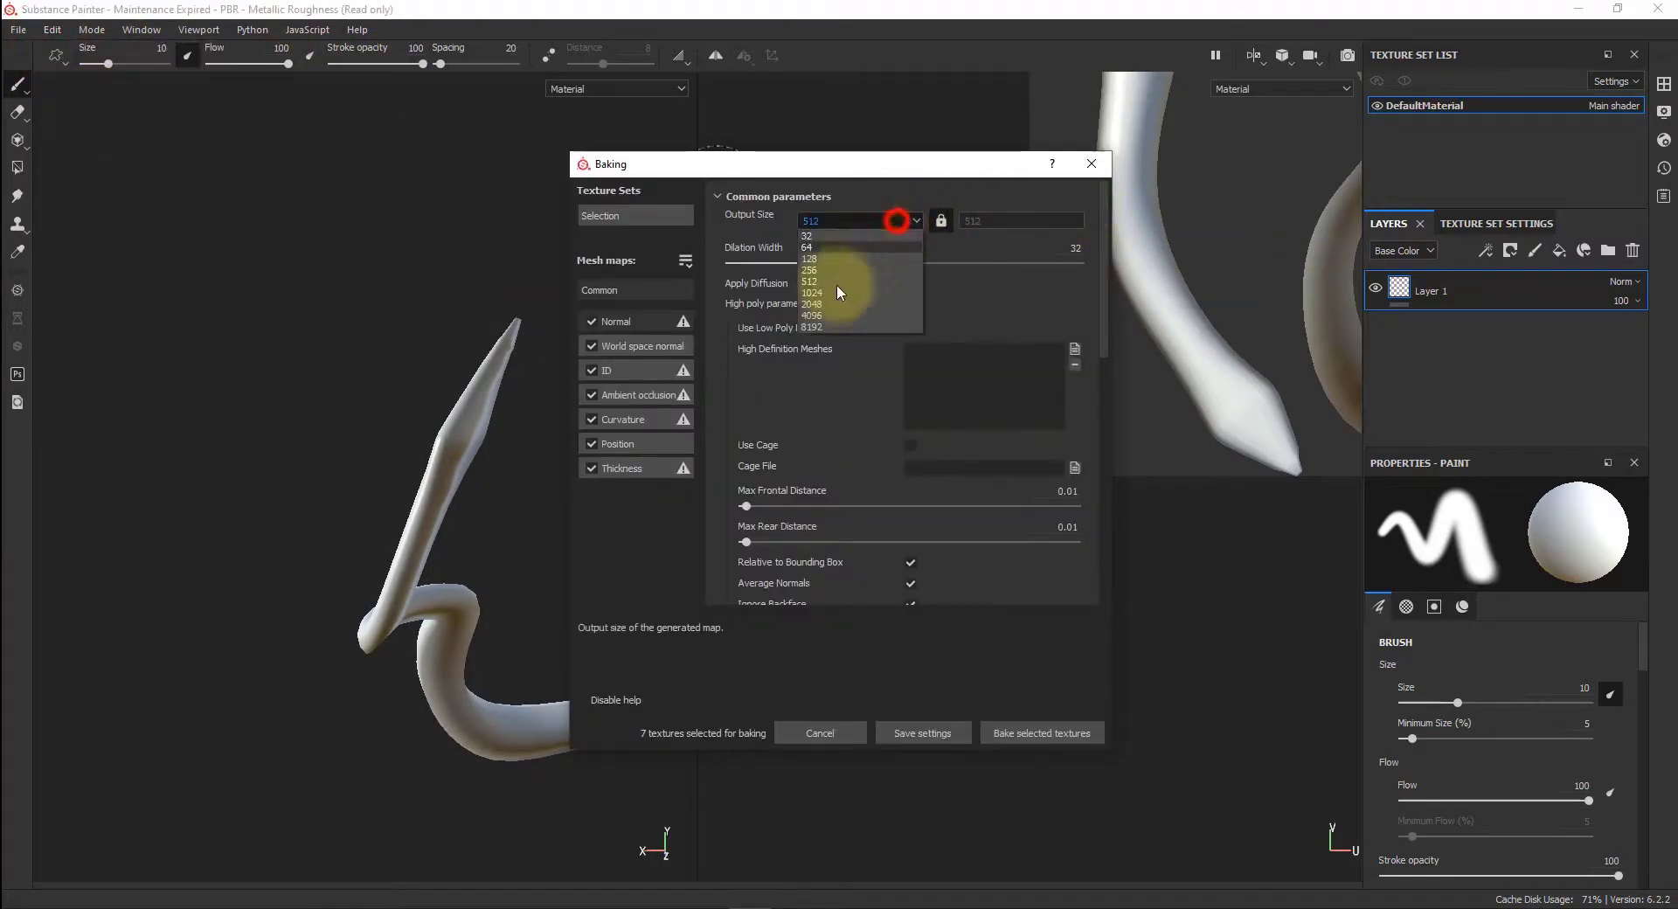
click(806, 325)
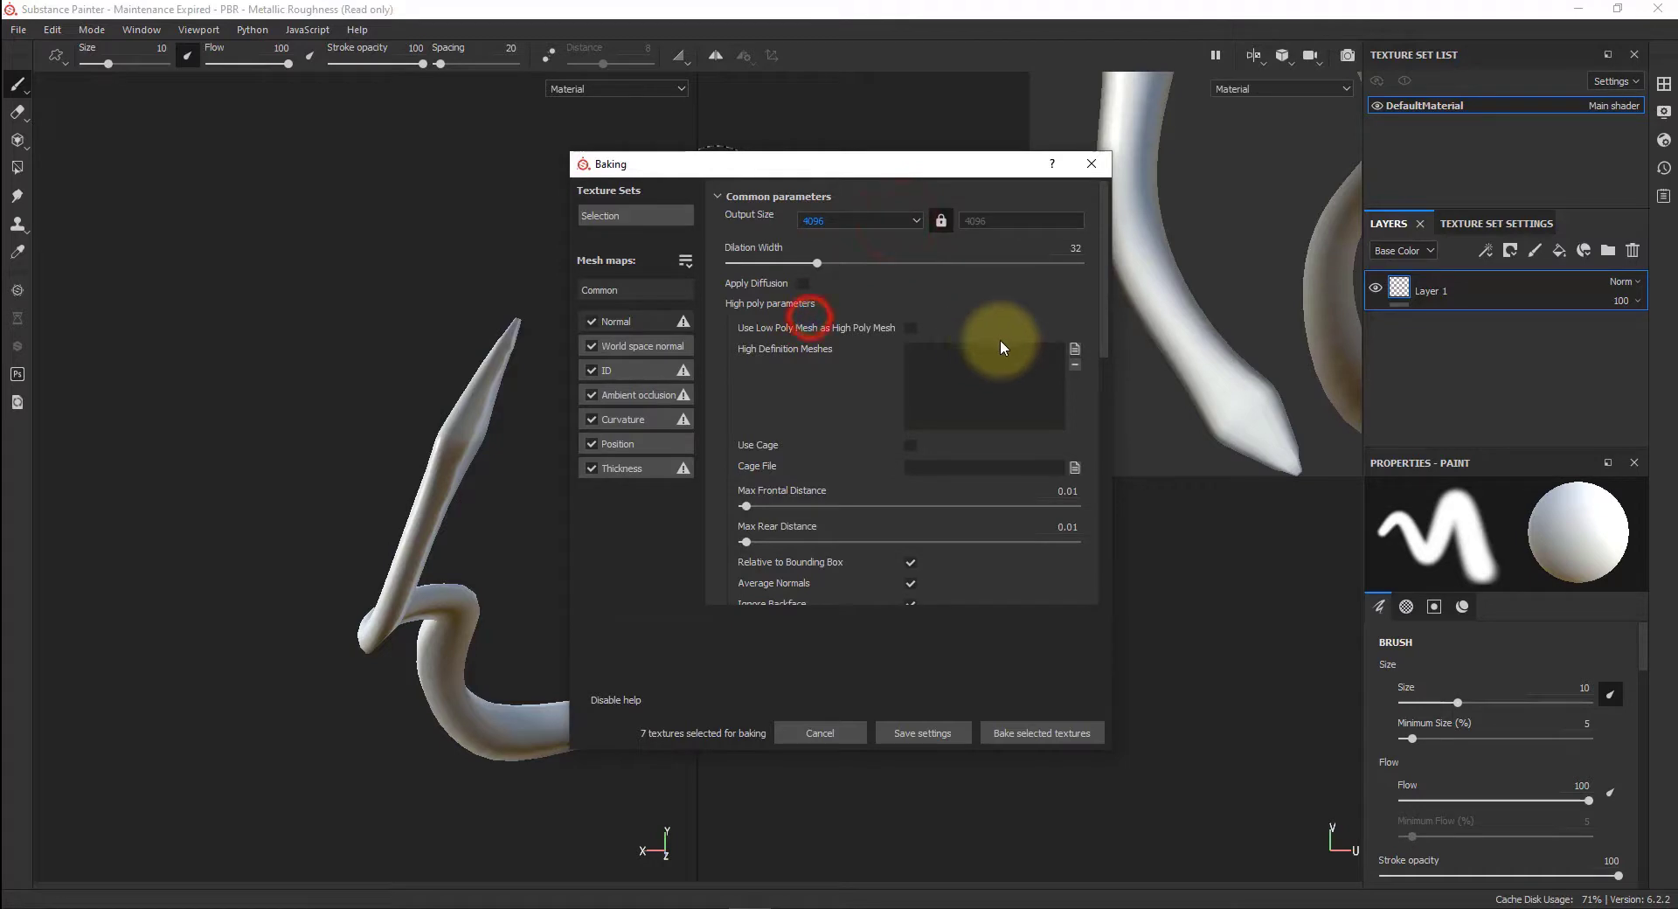
click(1073, 350)
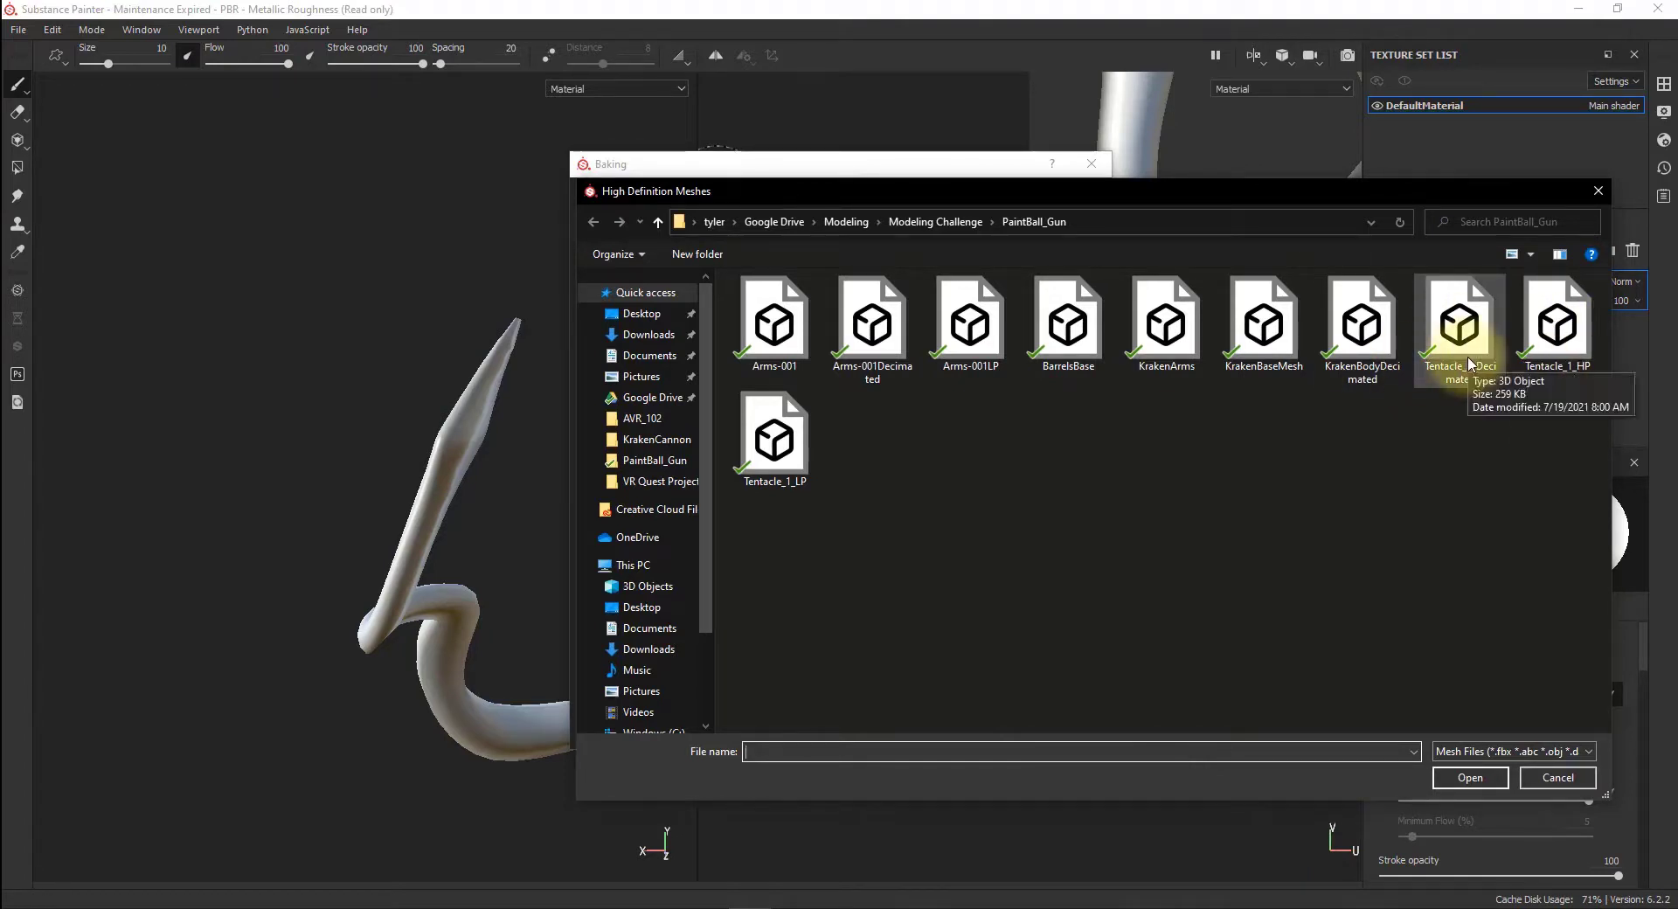
double_click(1563, 327)
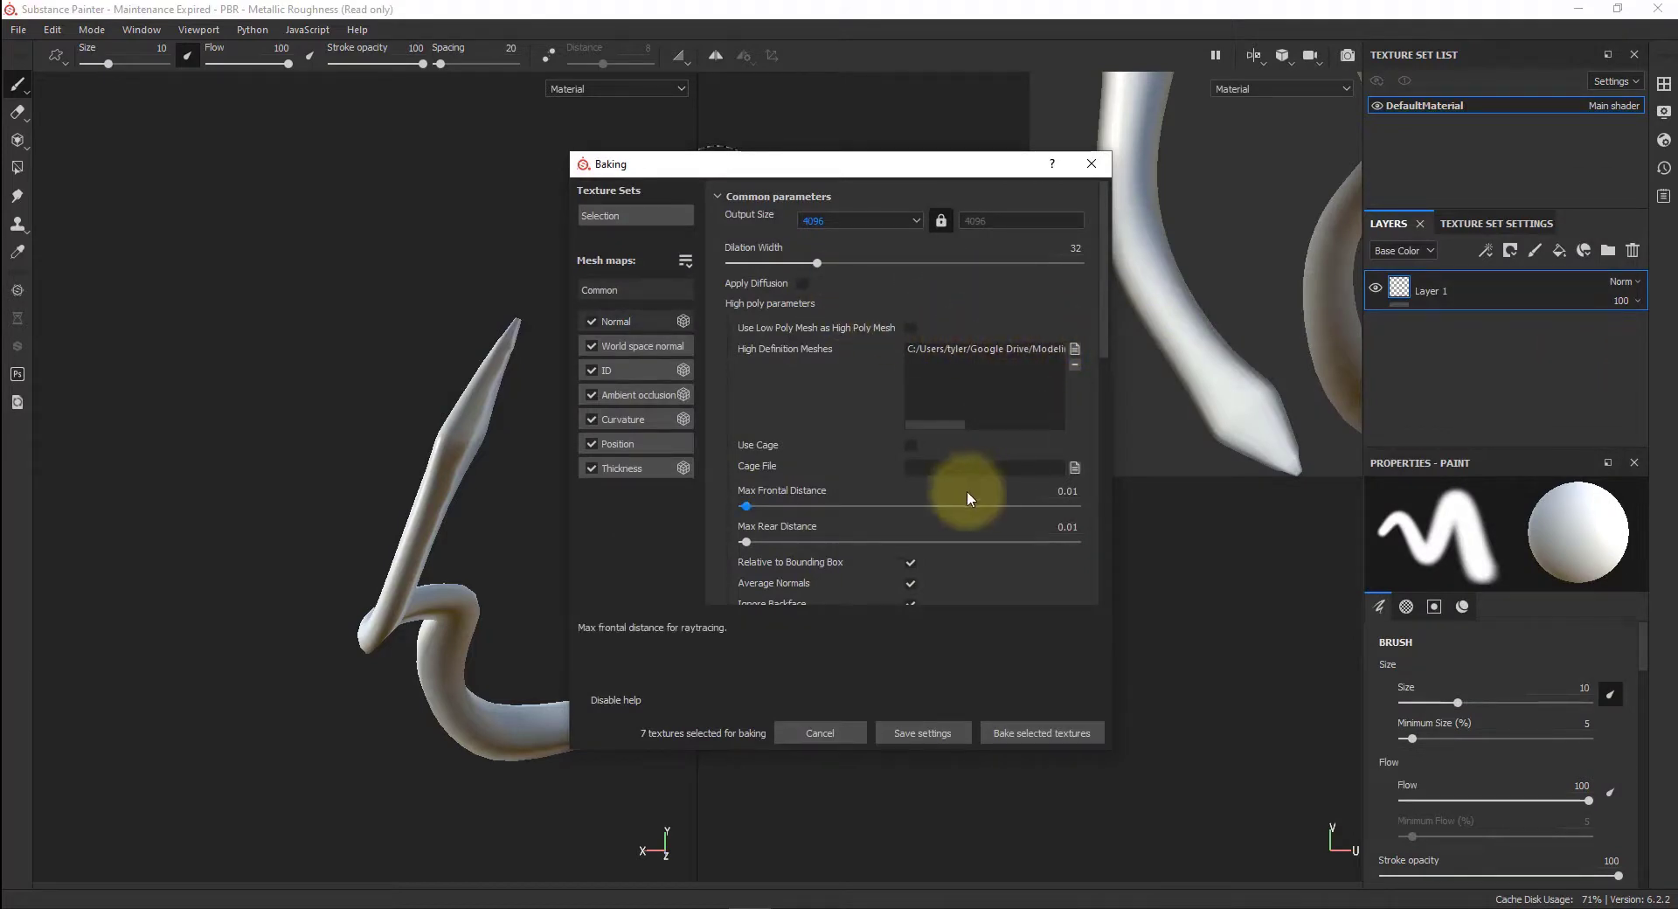
- Set both the max frontal distance and the max rear distance for baking to 0.1
click(1063, 493)
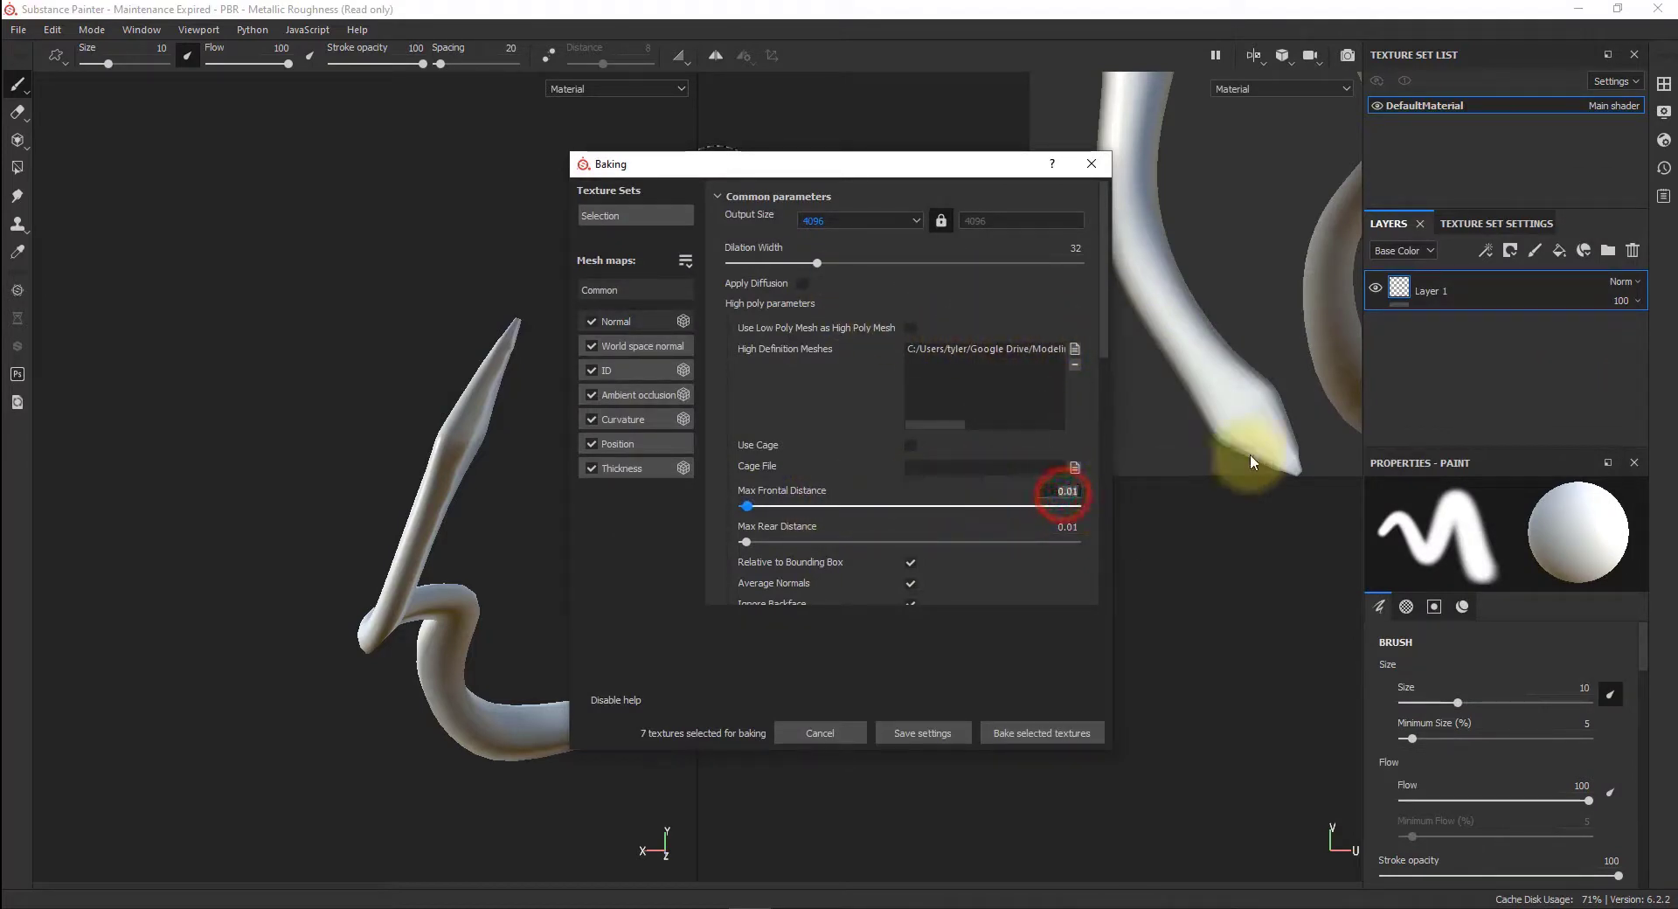
text(.1)
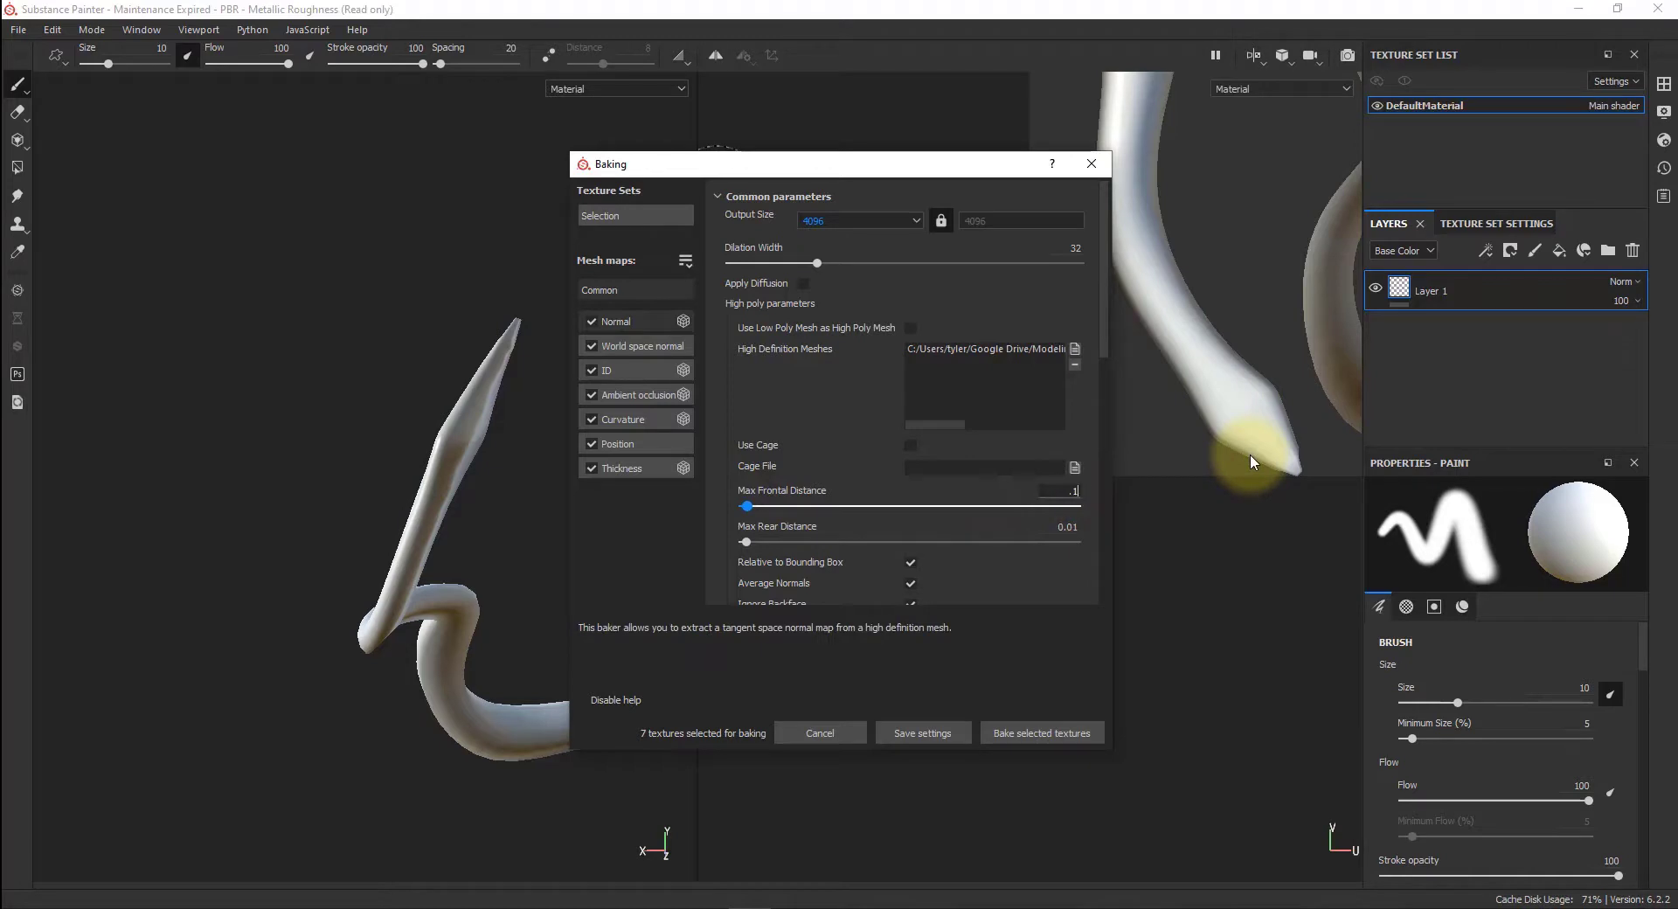
key(Tab)
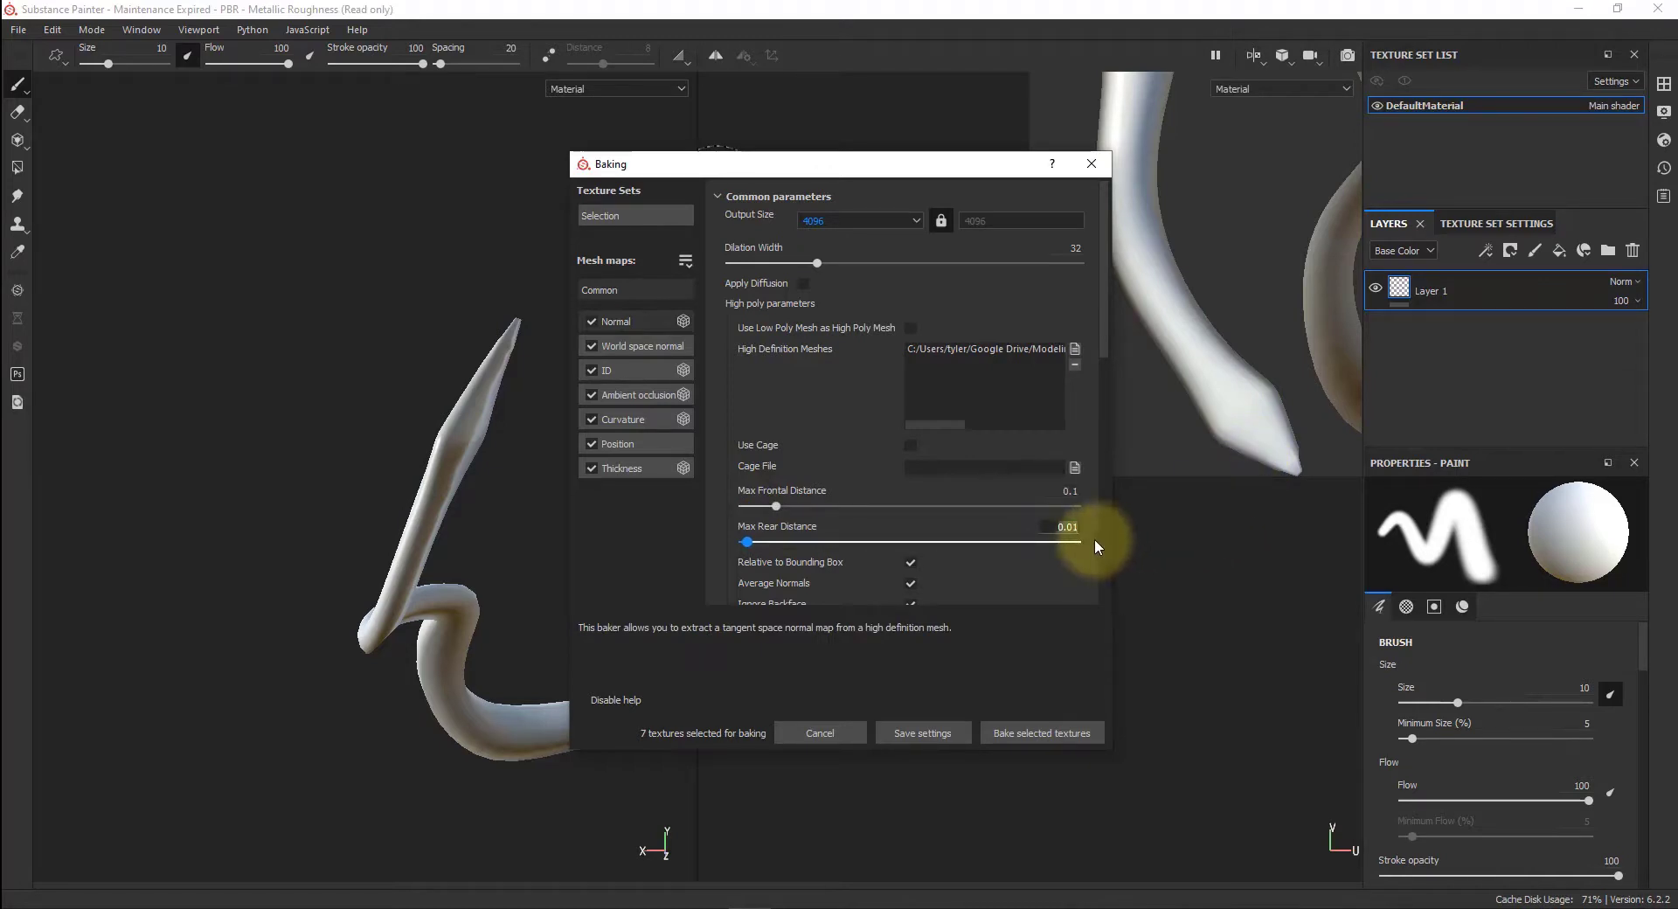
text(.1)
key(Return)
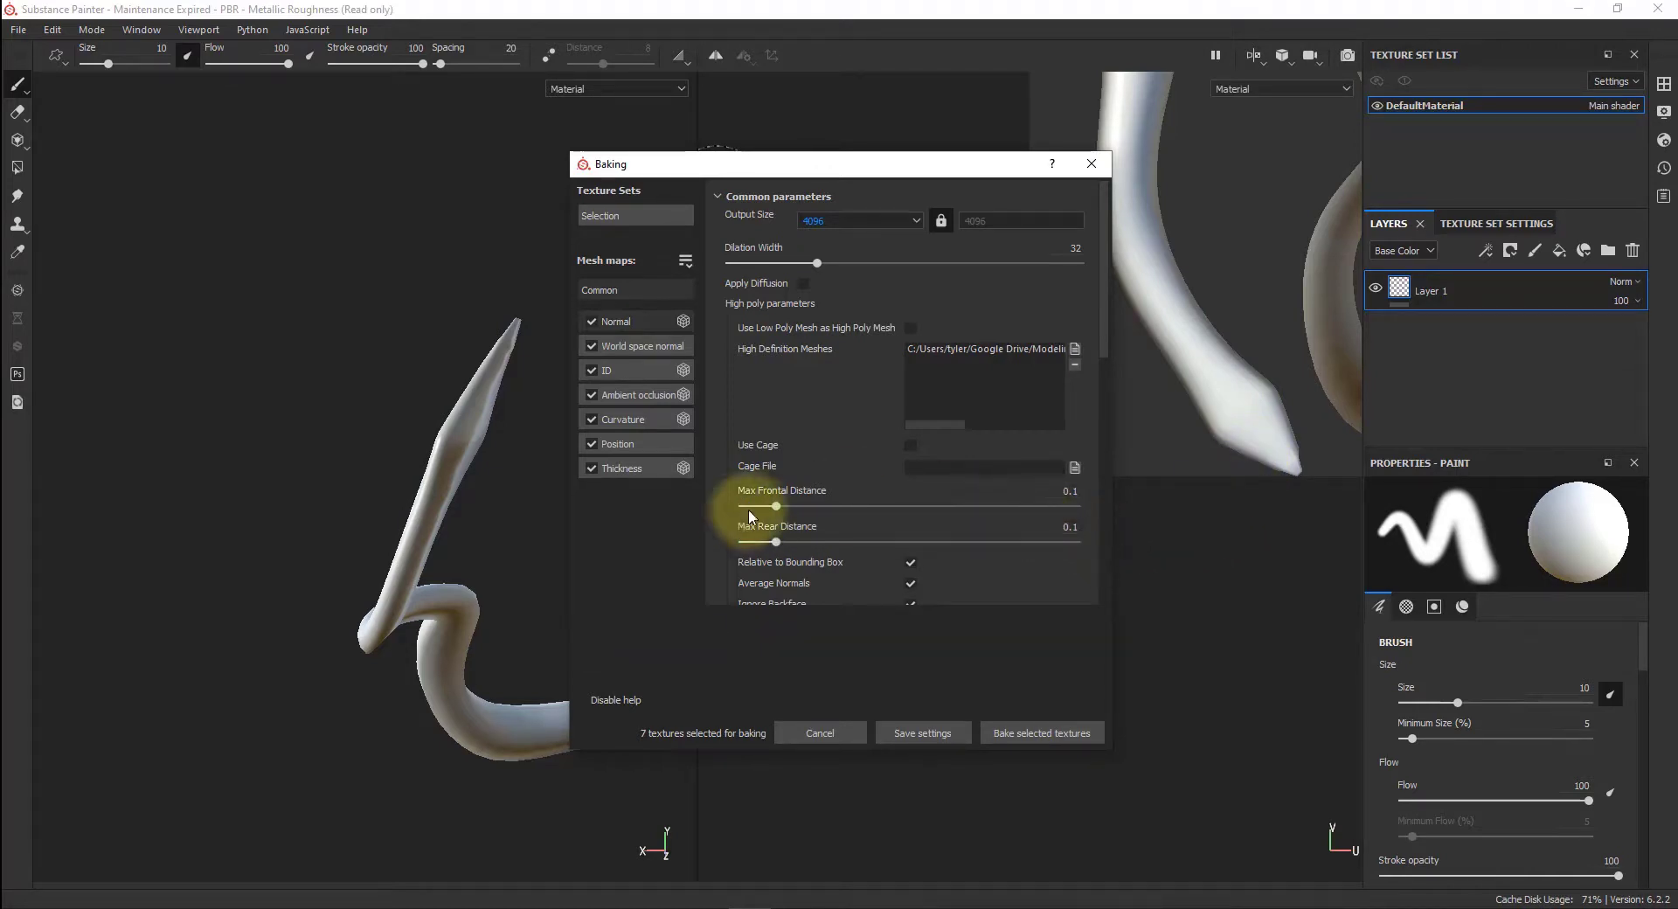
- Bake the mesh maps without the ID map, using Subsampling 4x4 antialiasing
scroll(893, 443, down, 3)
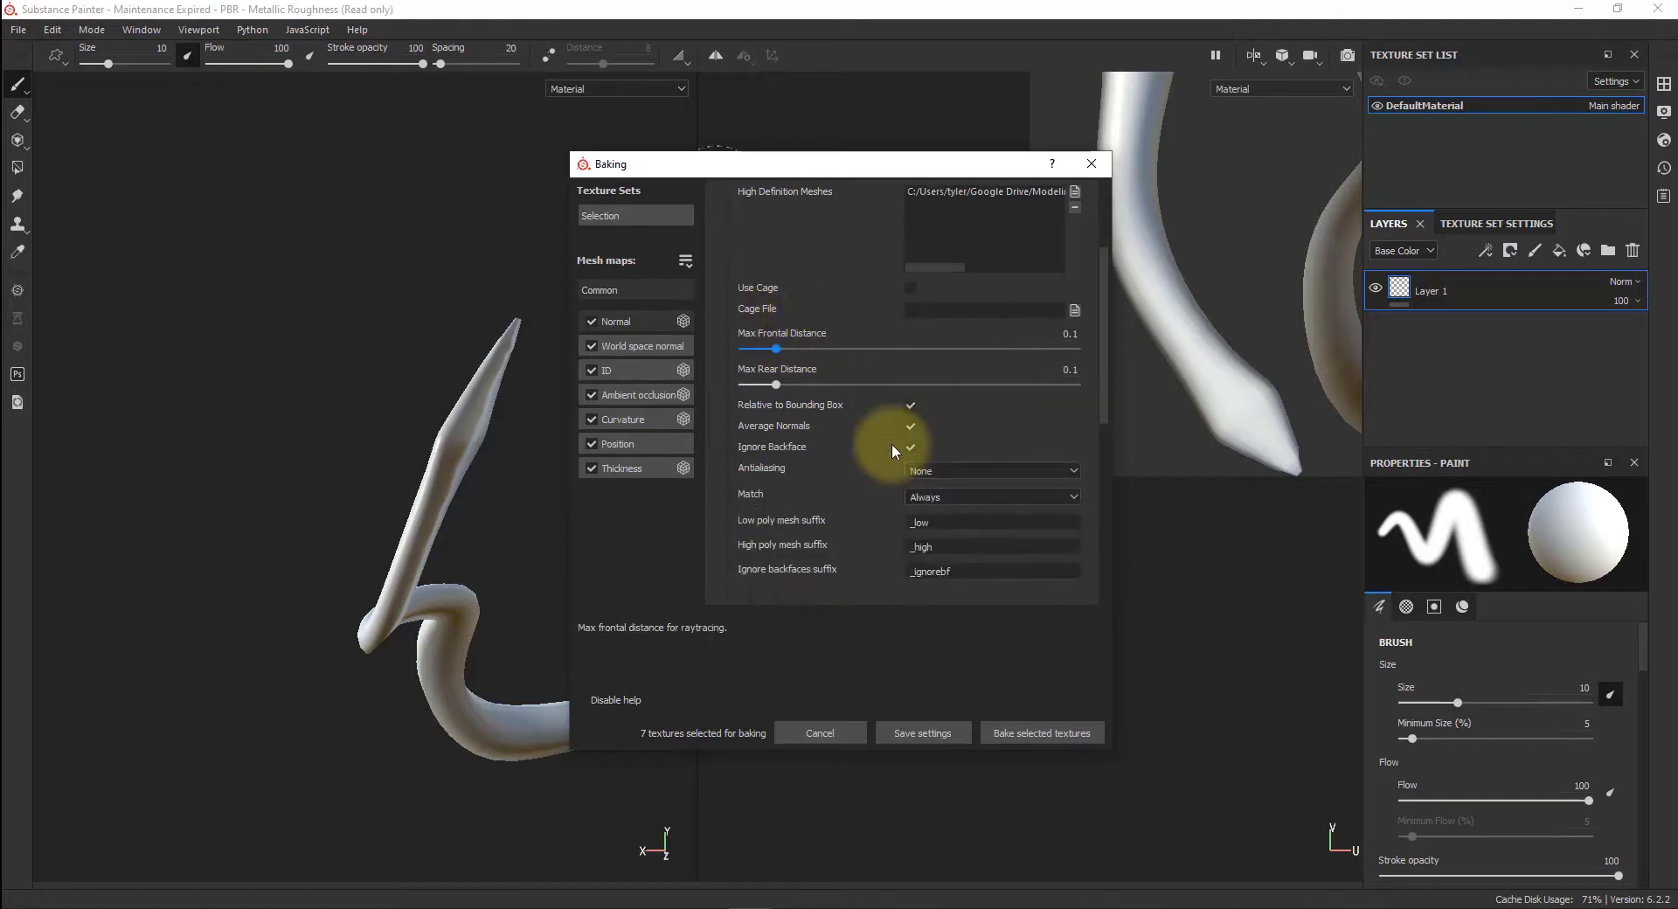
click(951, 470)
click(933, 510)
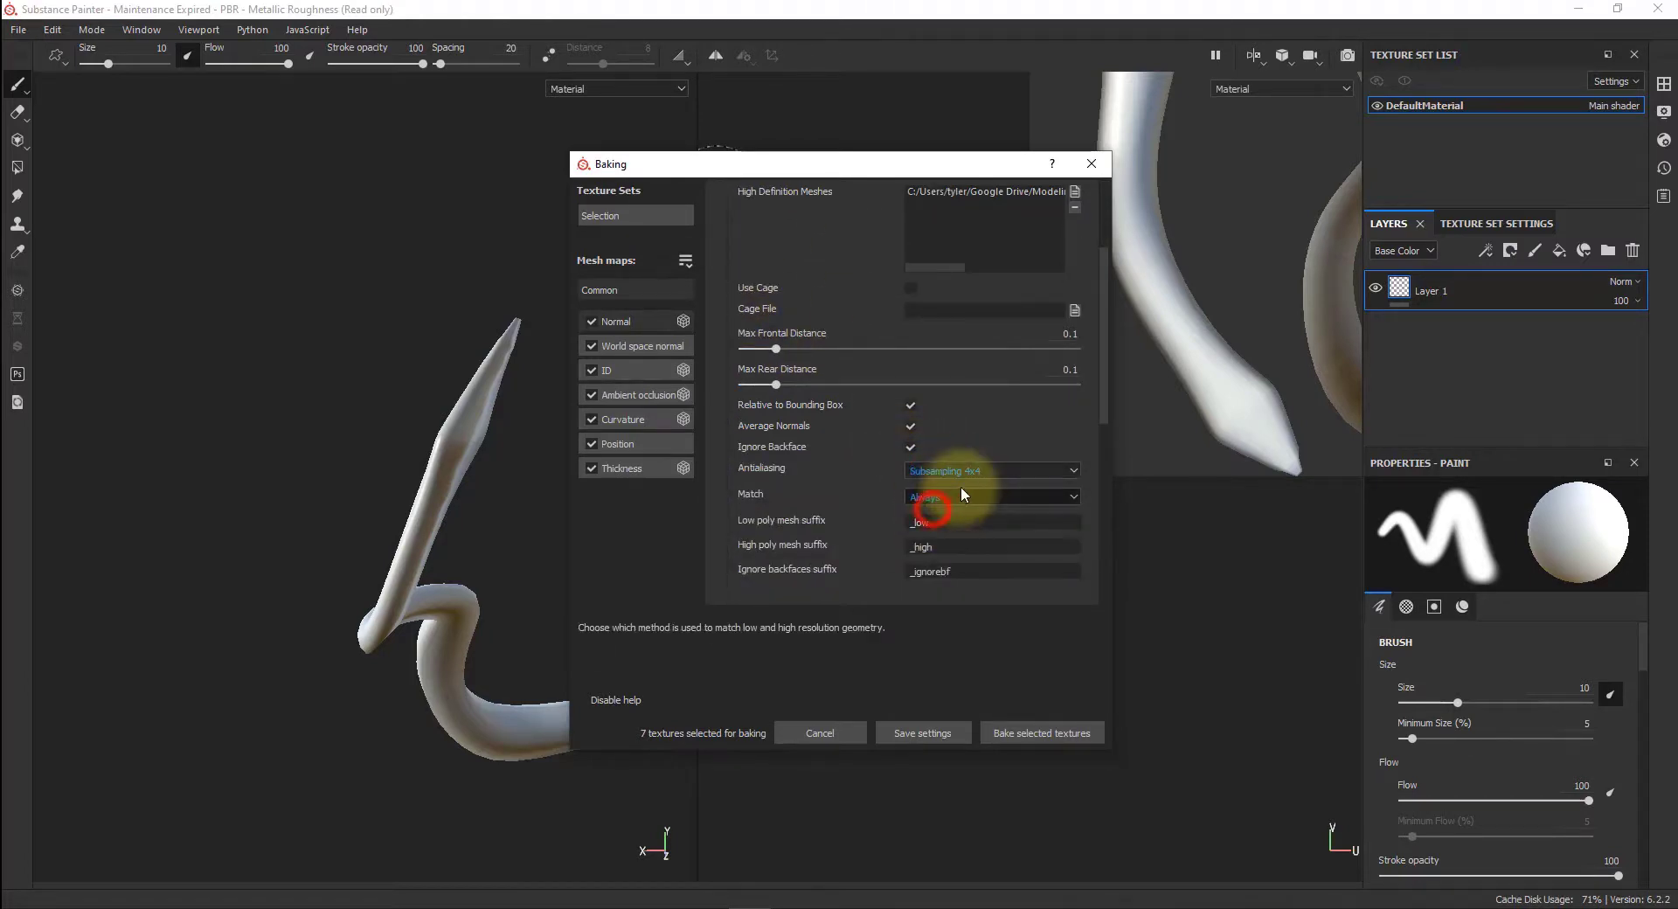
click(592, 373)
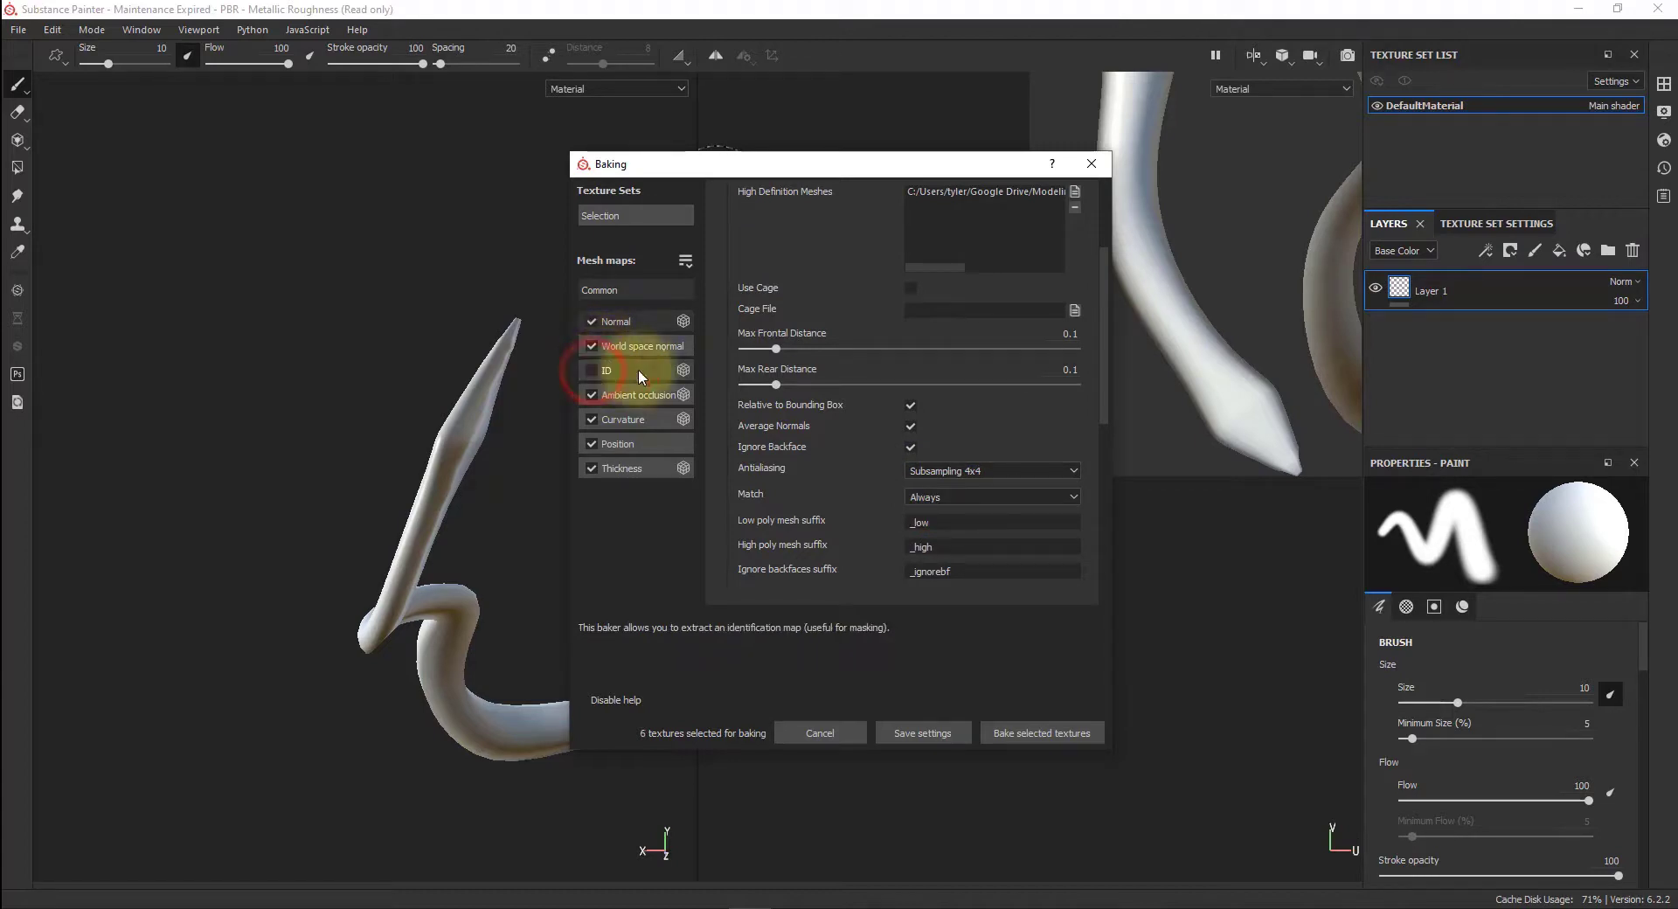
click(1045, 732)
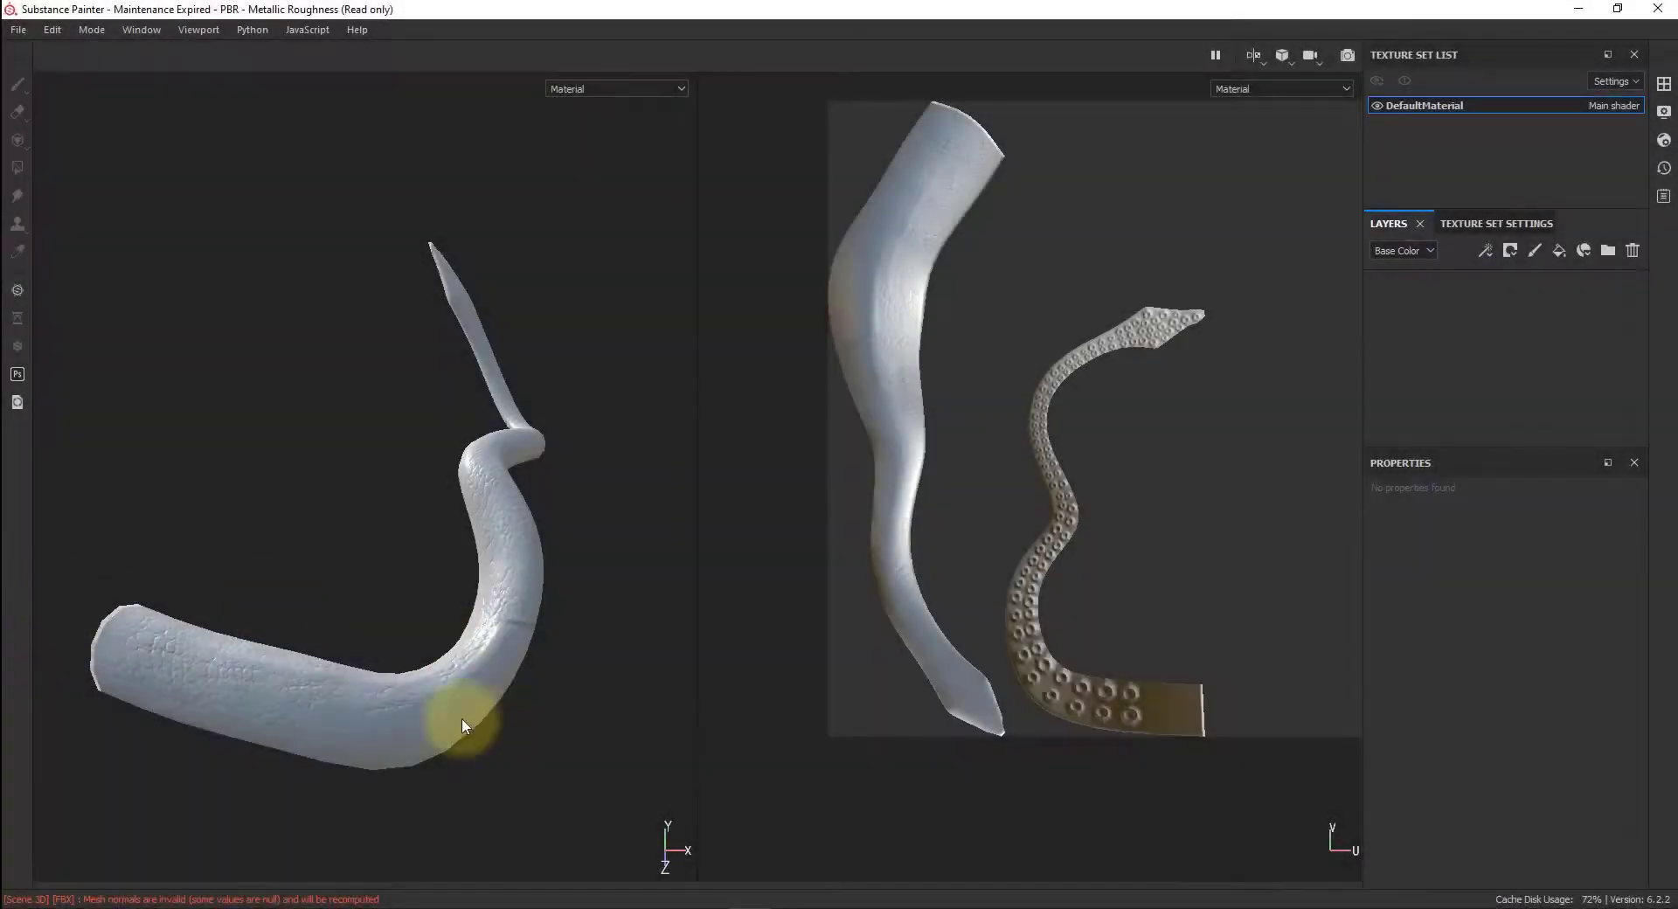
- Add a fill layer to the tentacle's texture set and name it Base
alt+drag(537, 721, 546, 771)
shift+right_drag(444, 714, 483, 705)
scroll(445, 720, up, 2)
scroll(448, 725, down, 5)
alt+drag(434, 737, 426, 600)
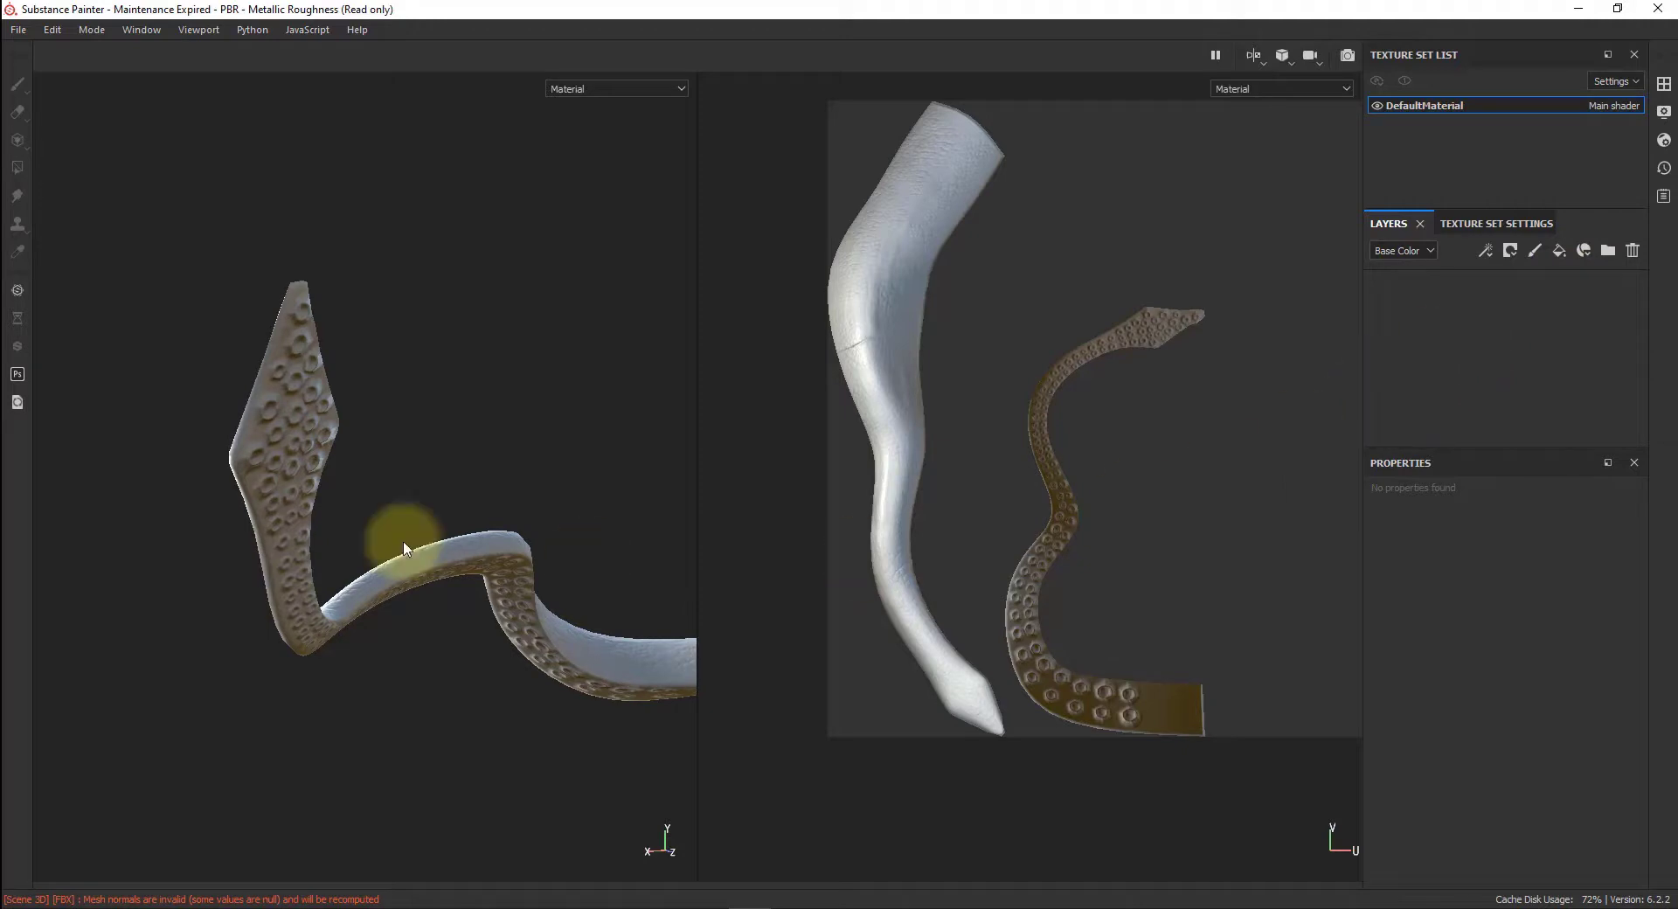
click(1555, 251)
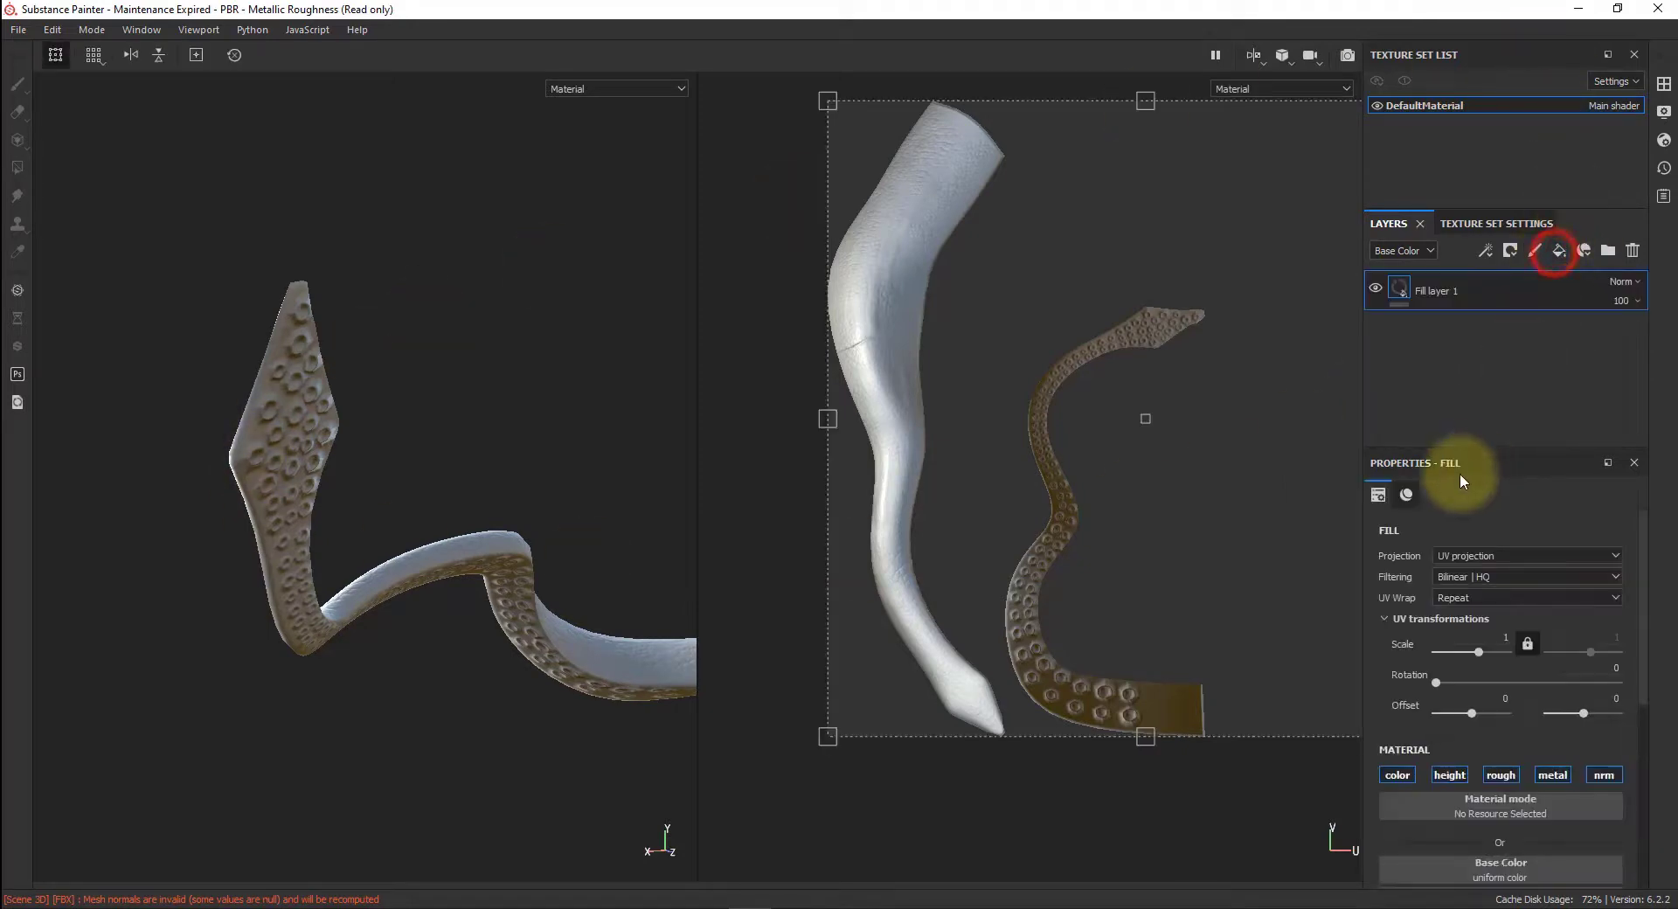
click(1438, 291)
text(Base)
key(Return)
- Give the Base fill layer a light pink base color
scroll(1491, 767, down, 5)
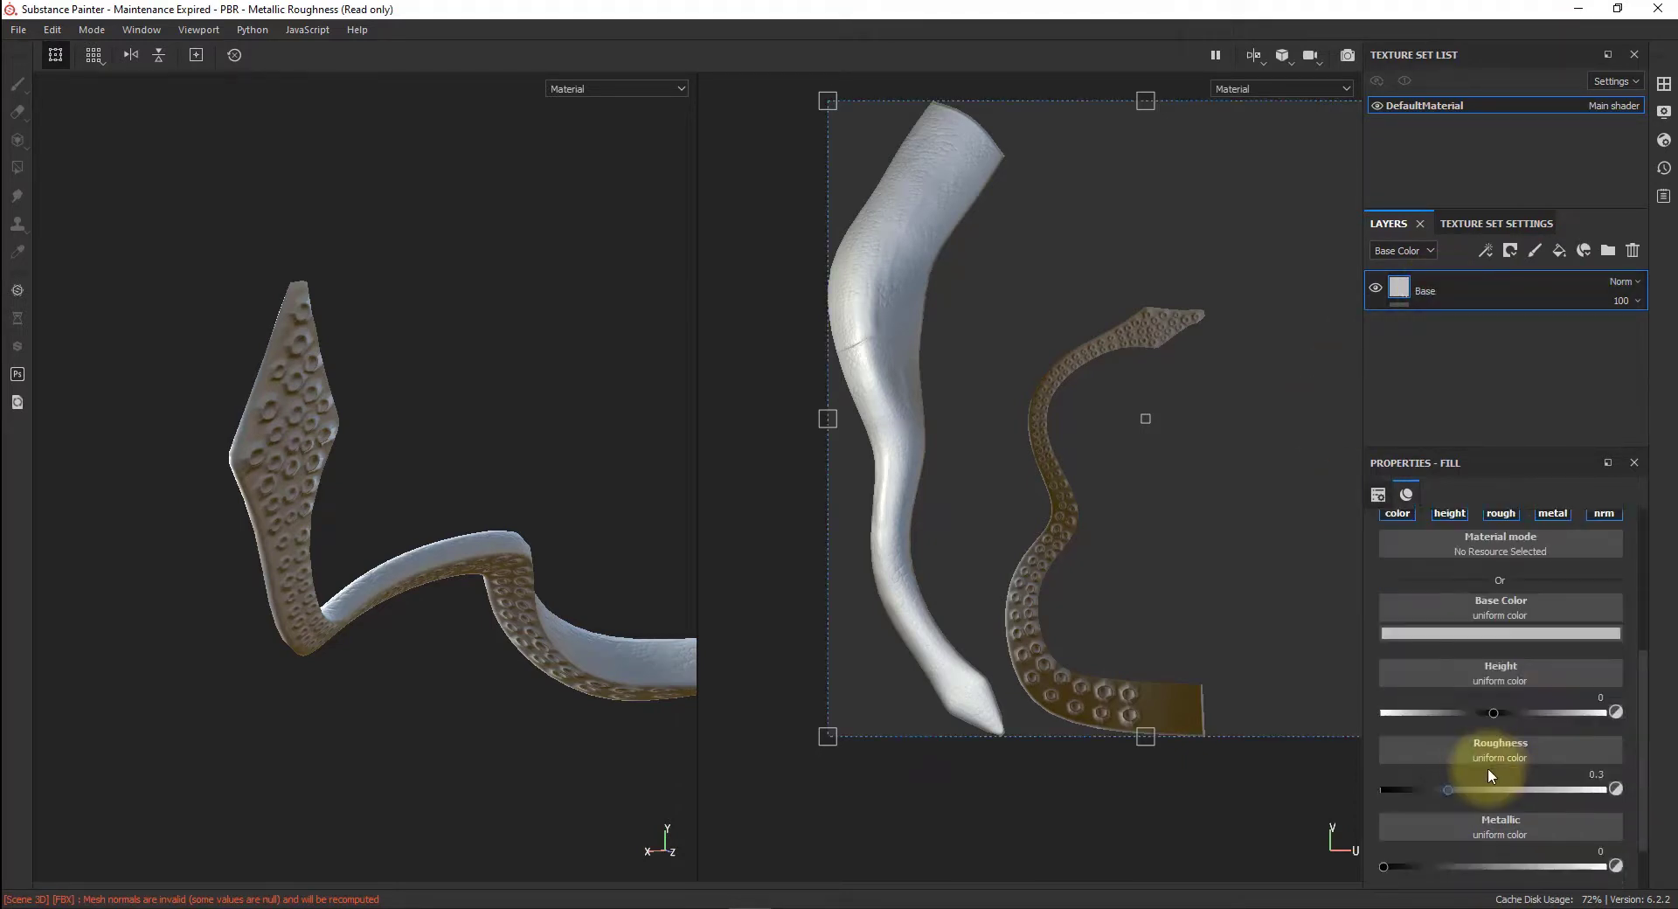
click(1459, 633)
drag(1591, 708, 1589, 696)
click(1500, 684)
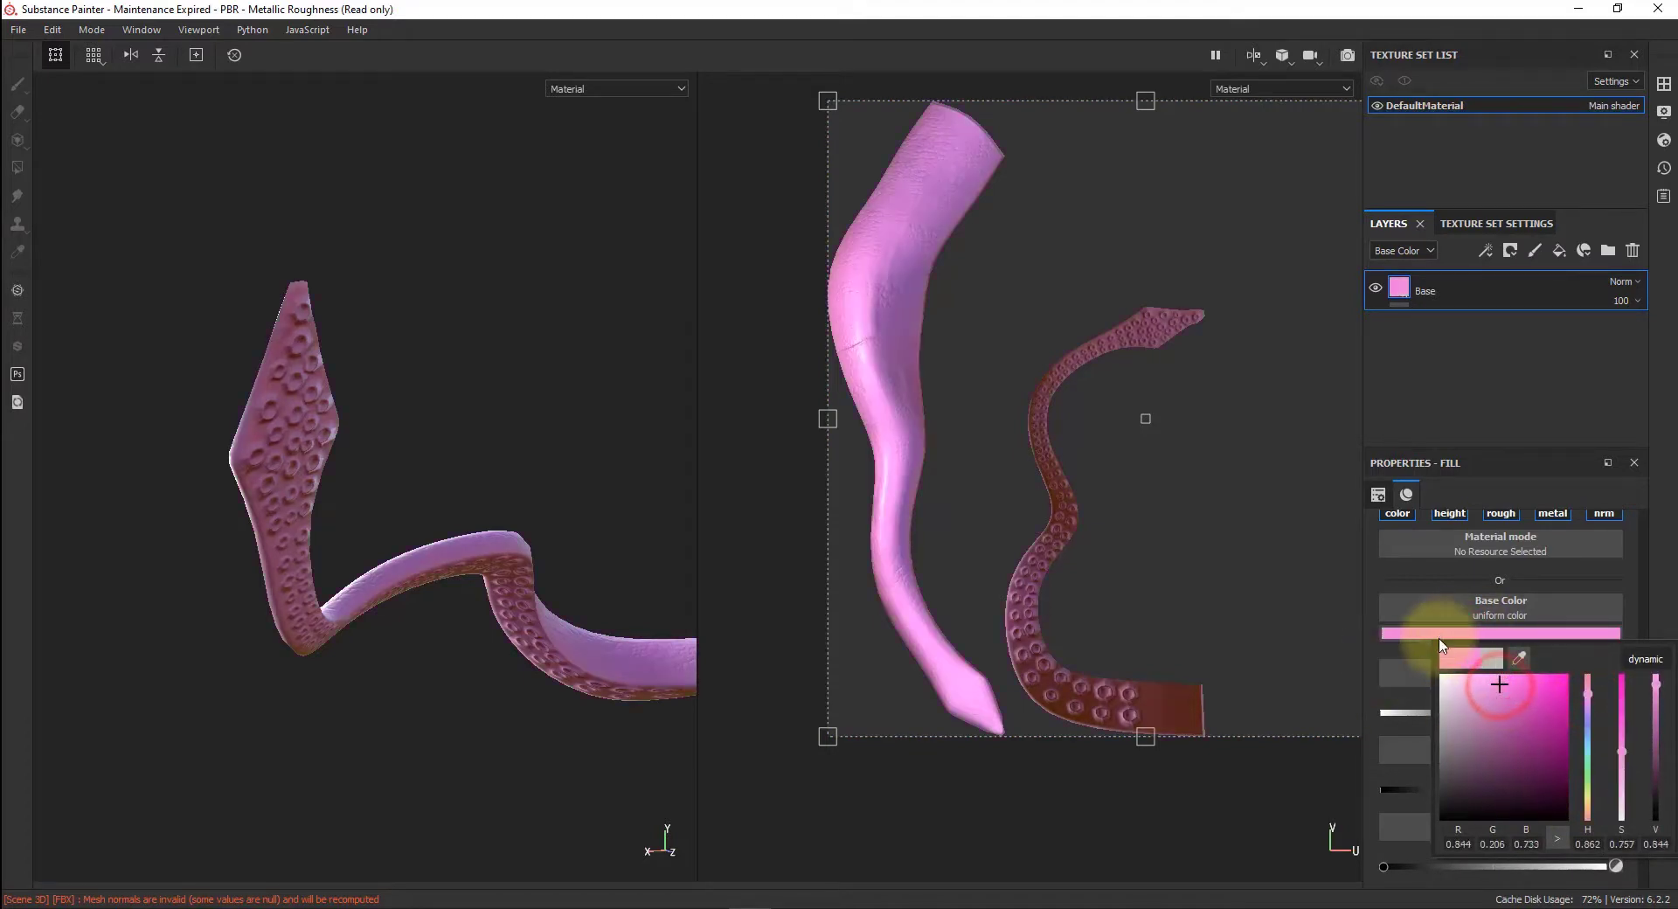
click(1485, 690)
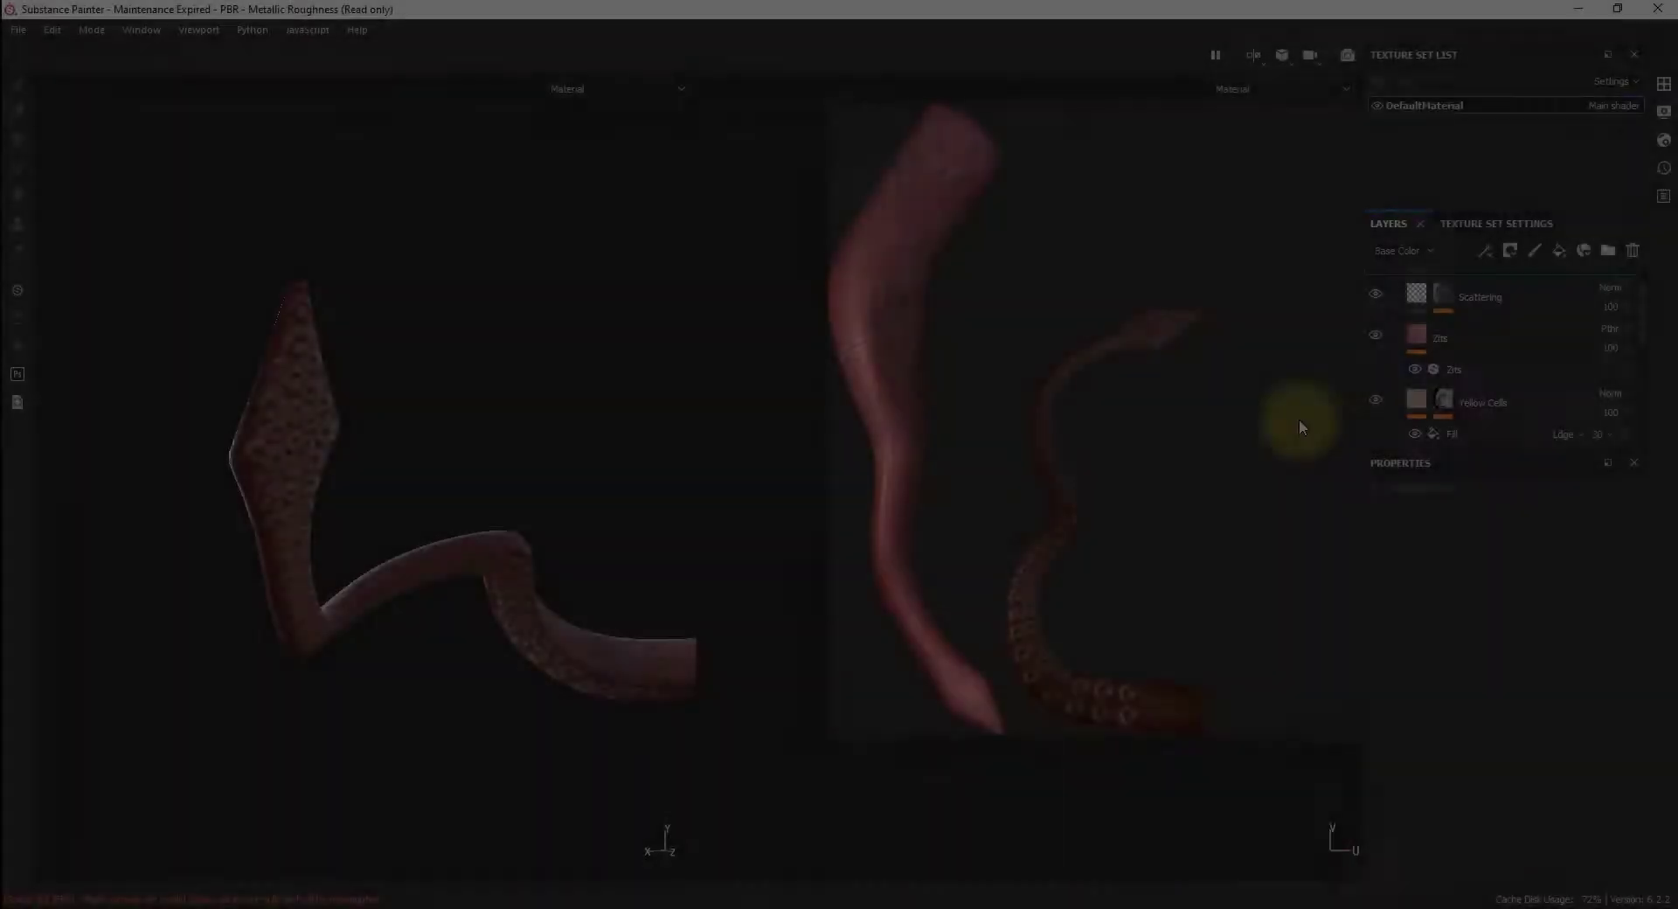
- Examine the textured tentacle from several angles and its layer stack, checking the Capillaries layer's effect
drag(1299, 421, 1052, 402)
alt+drag(384, 532, 574, 490)
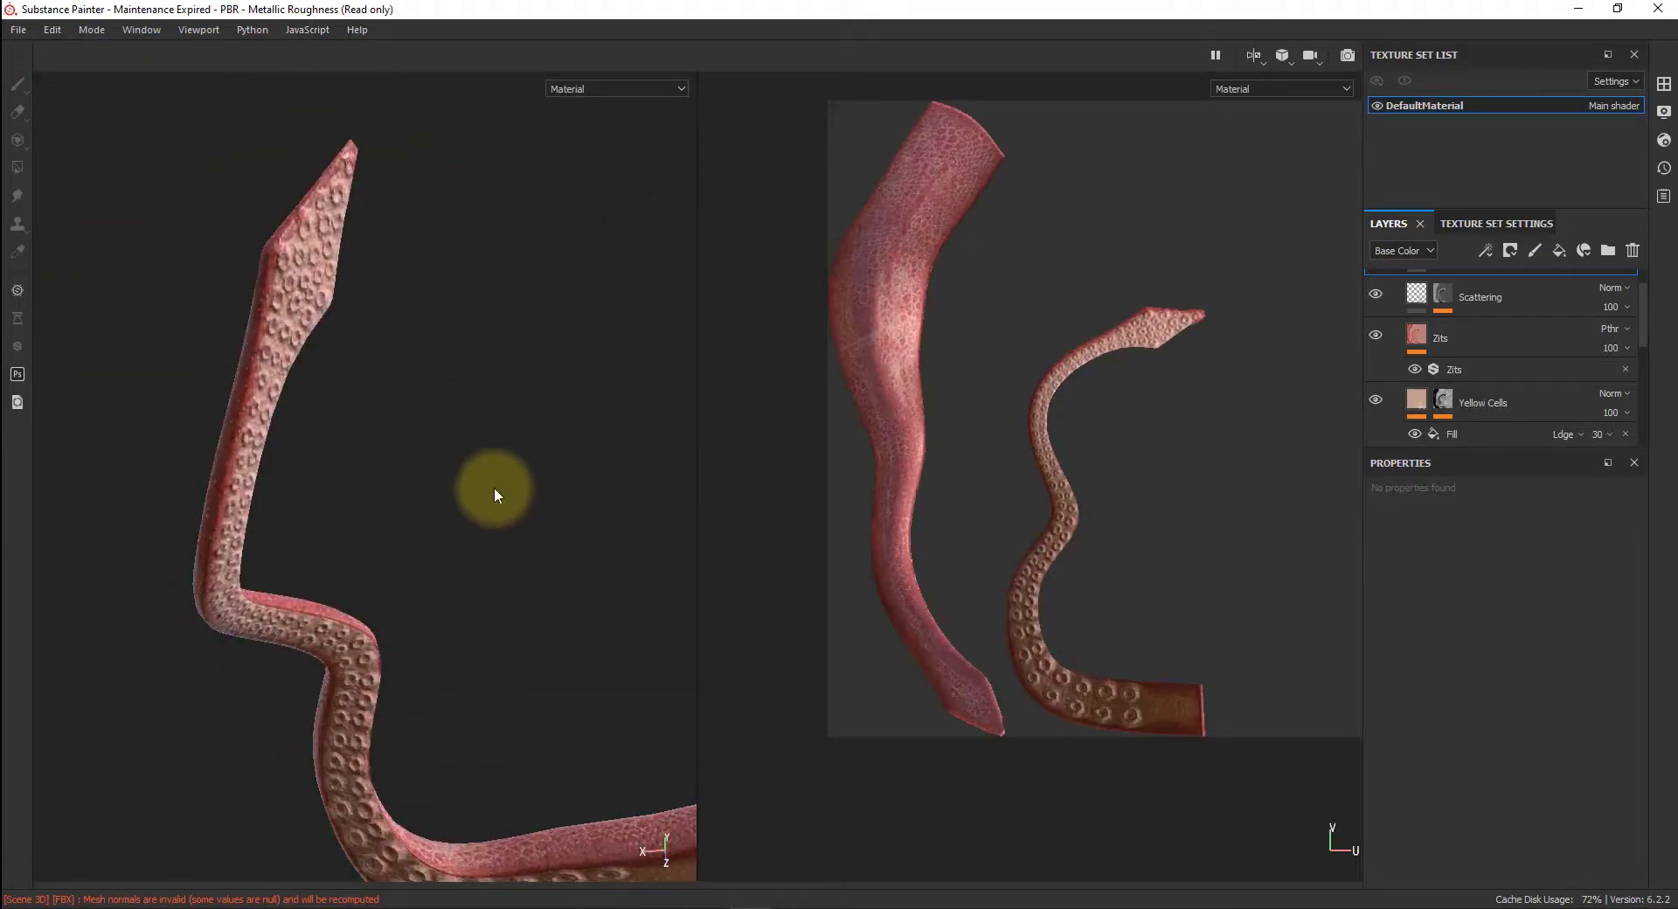
alt+right_drag(455, 503, 399, 336)
alt+drag(400, 485, 463, 535)
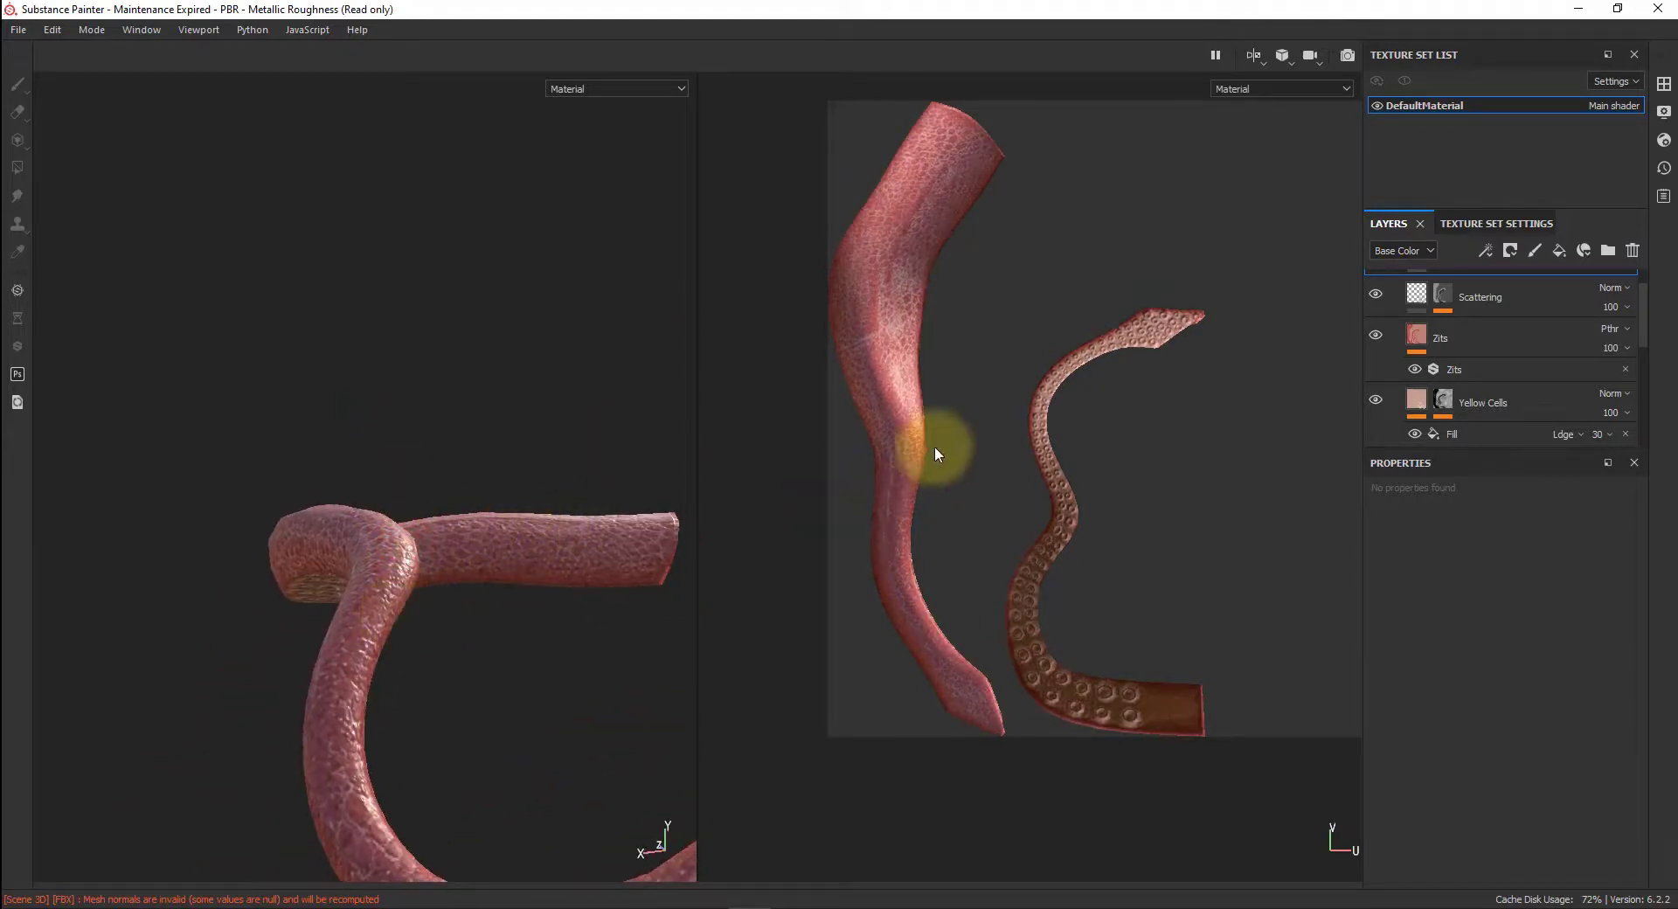
scroll(1550, 358, down, 4)
scroll(1485, 354, up, 1)
scroll(1490, 376, down, 1)
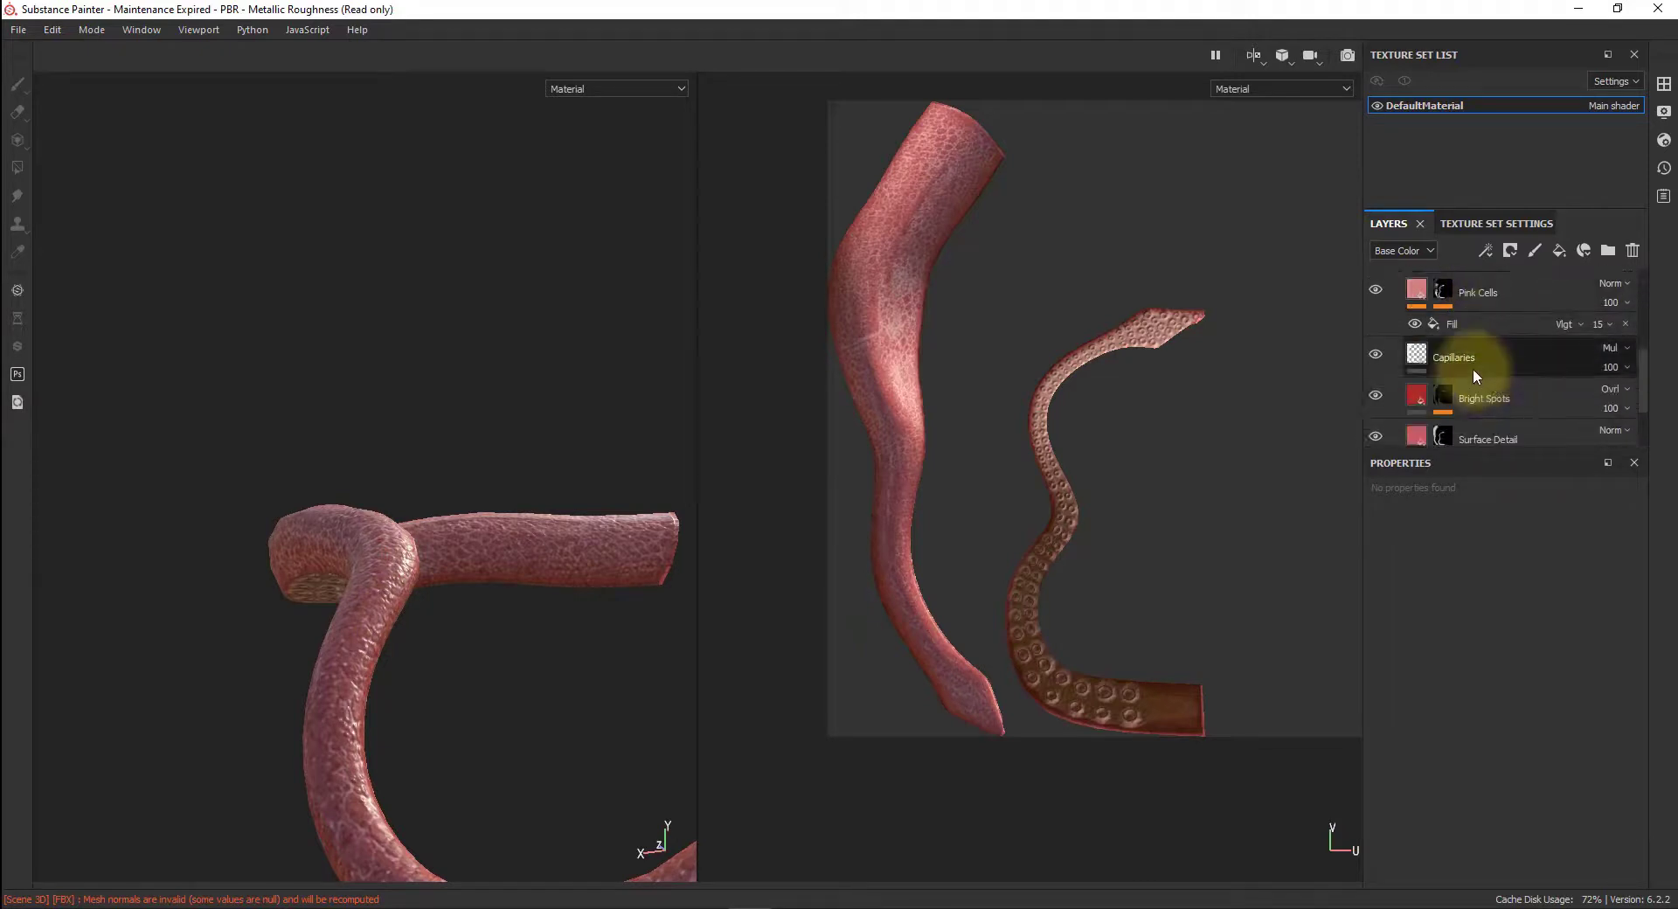
click(1382, 351)
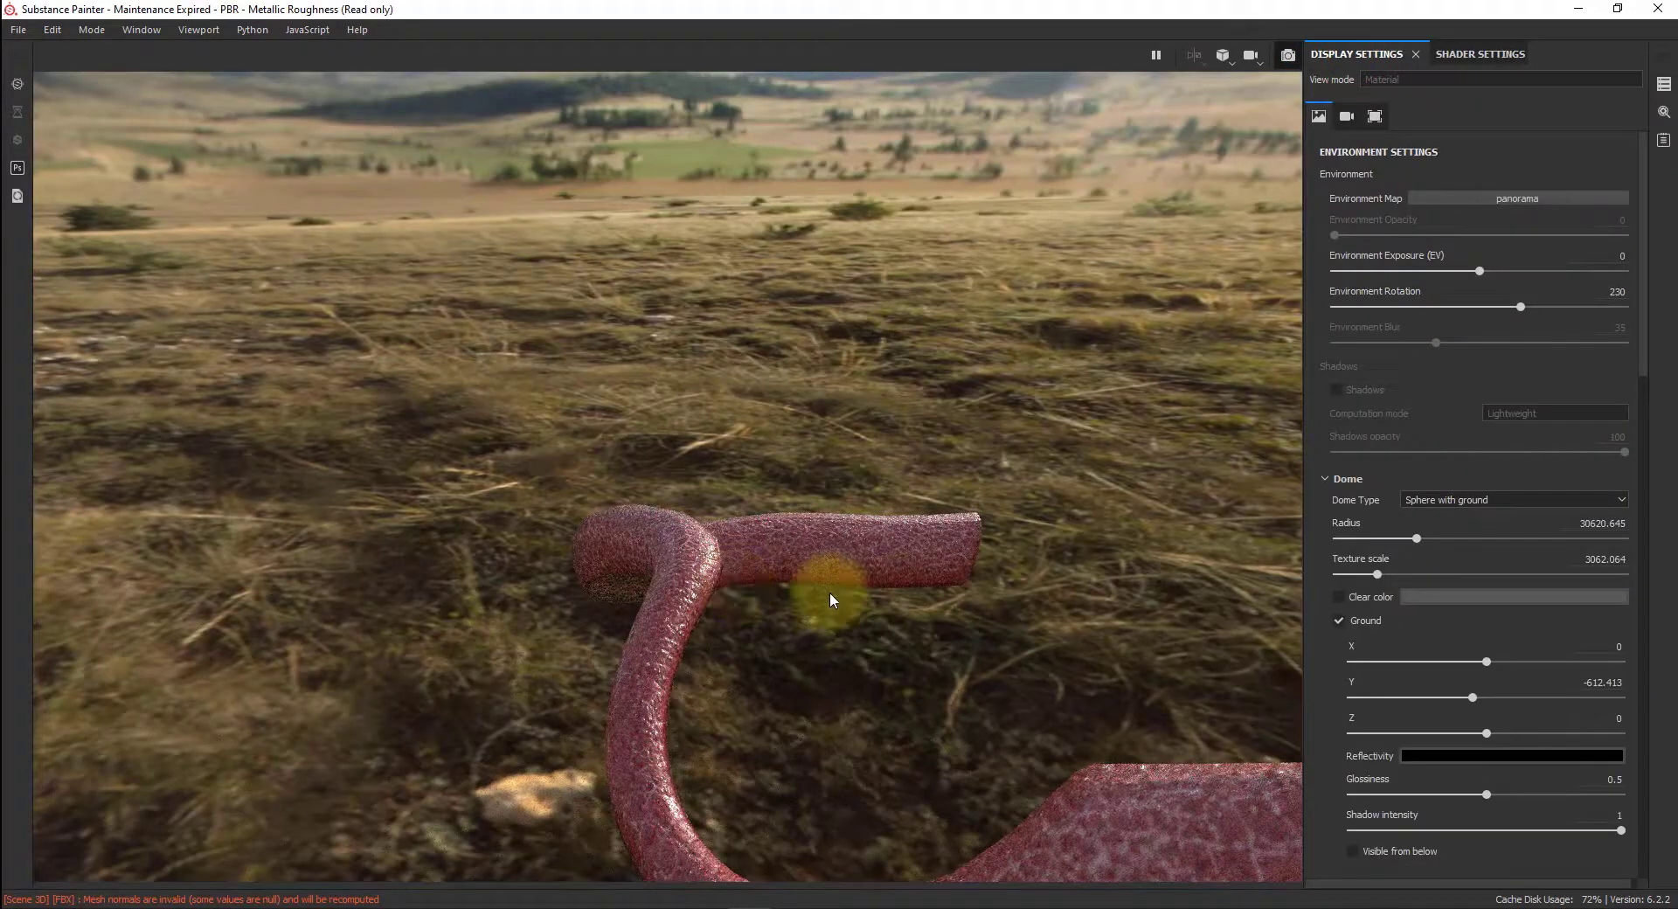
- Frame the whole tentacle in the render and change the environment map to Studio 03
scroll(944, 668, up, 2)
scroll(975, 662, down, 4)
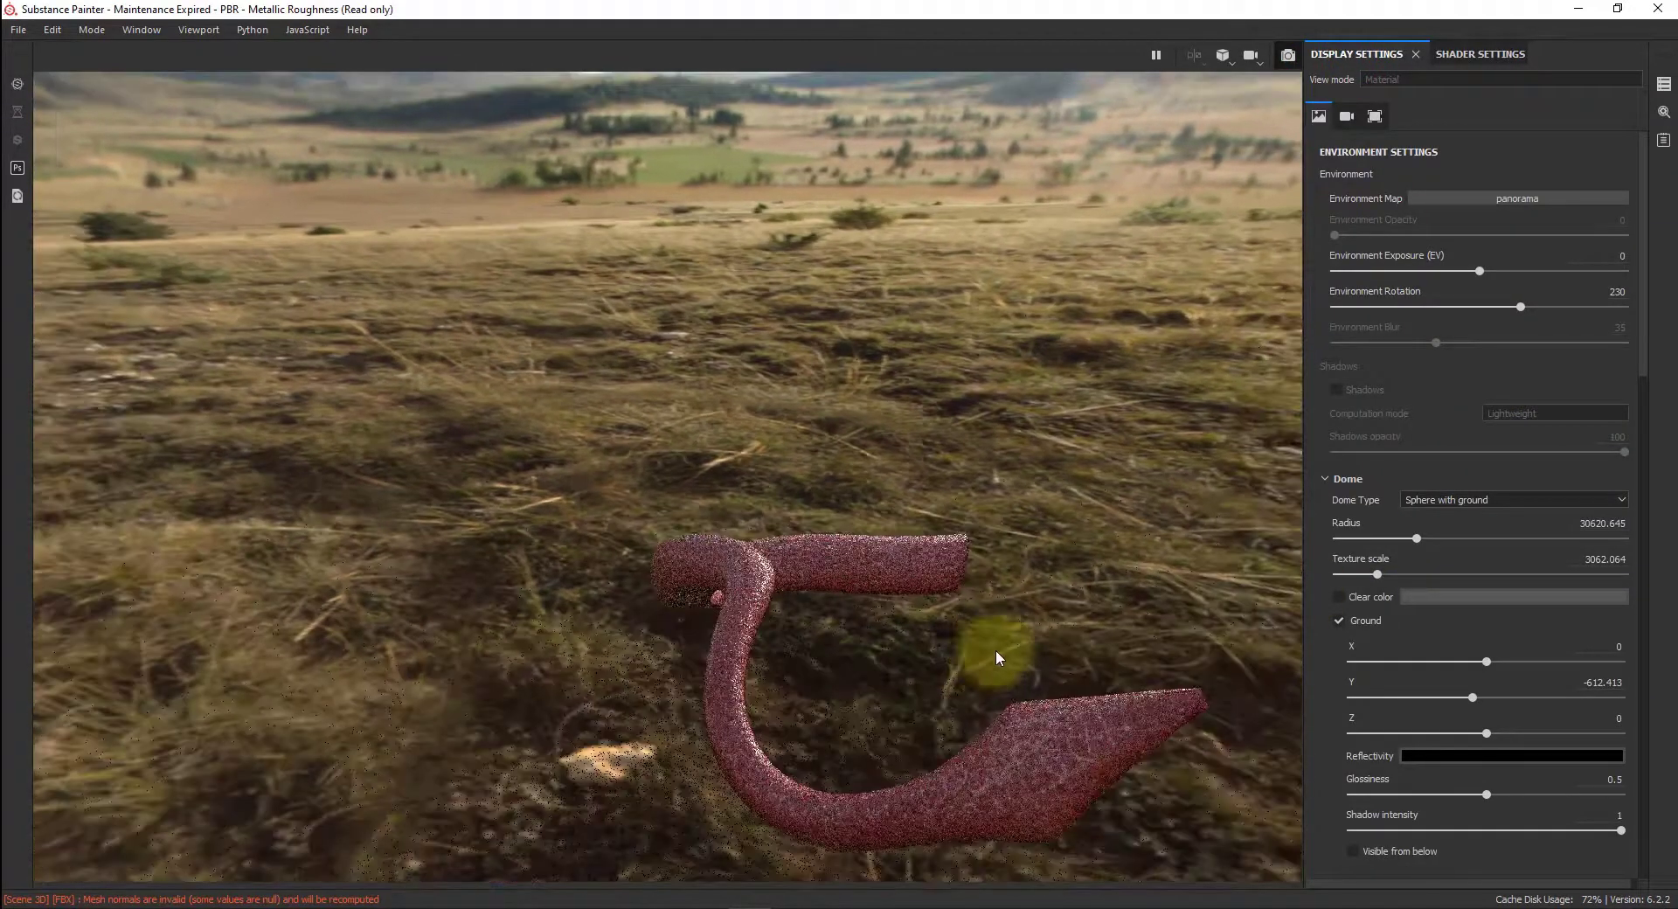
alt+middle_drag(978, 631, 909, 572)
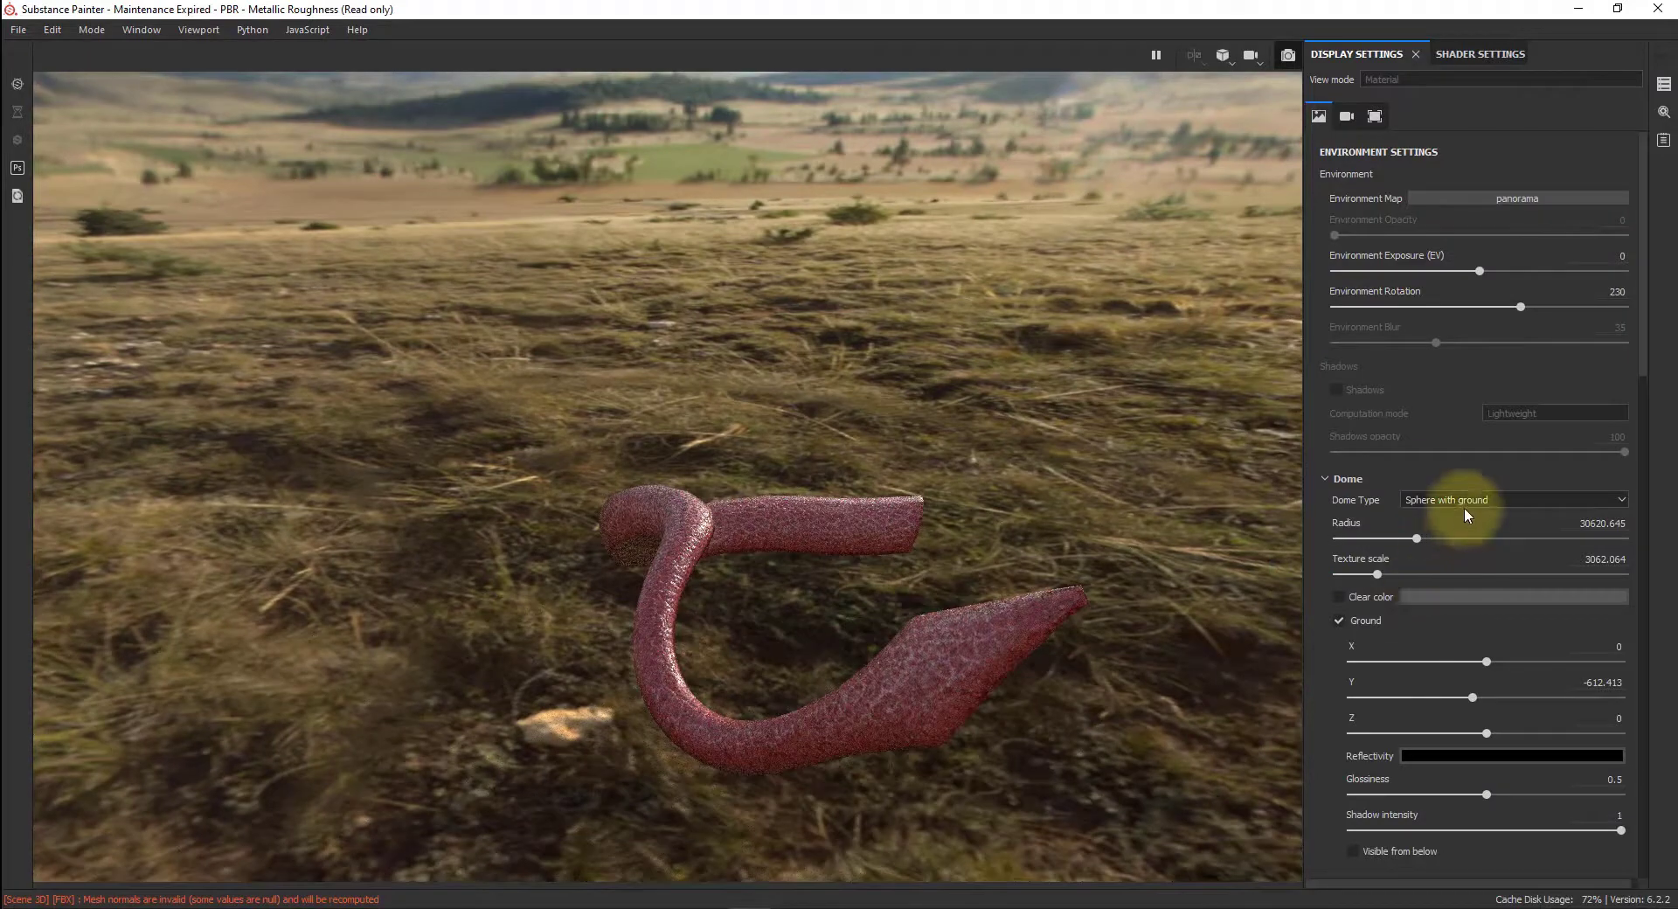
click(1512, 197)
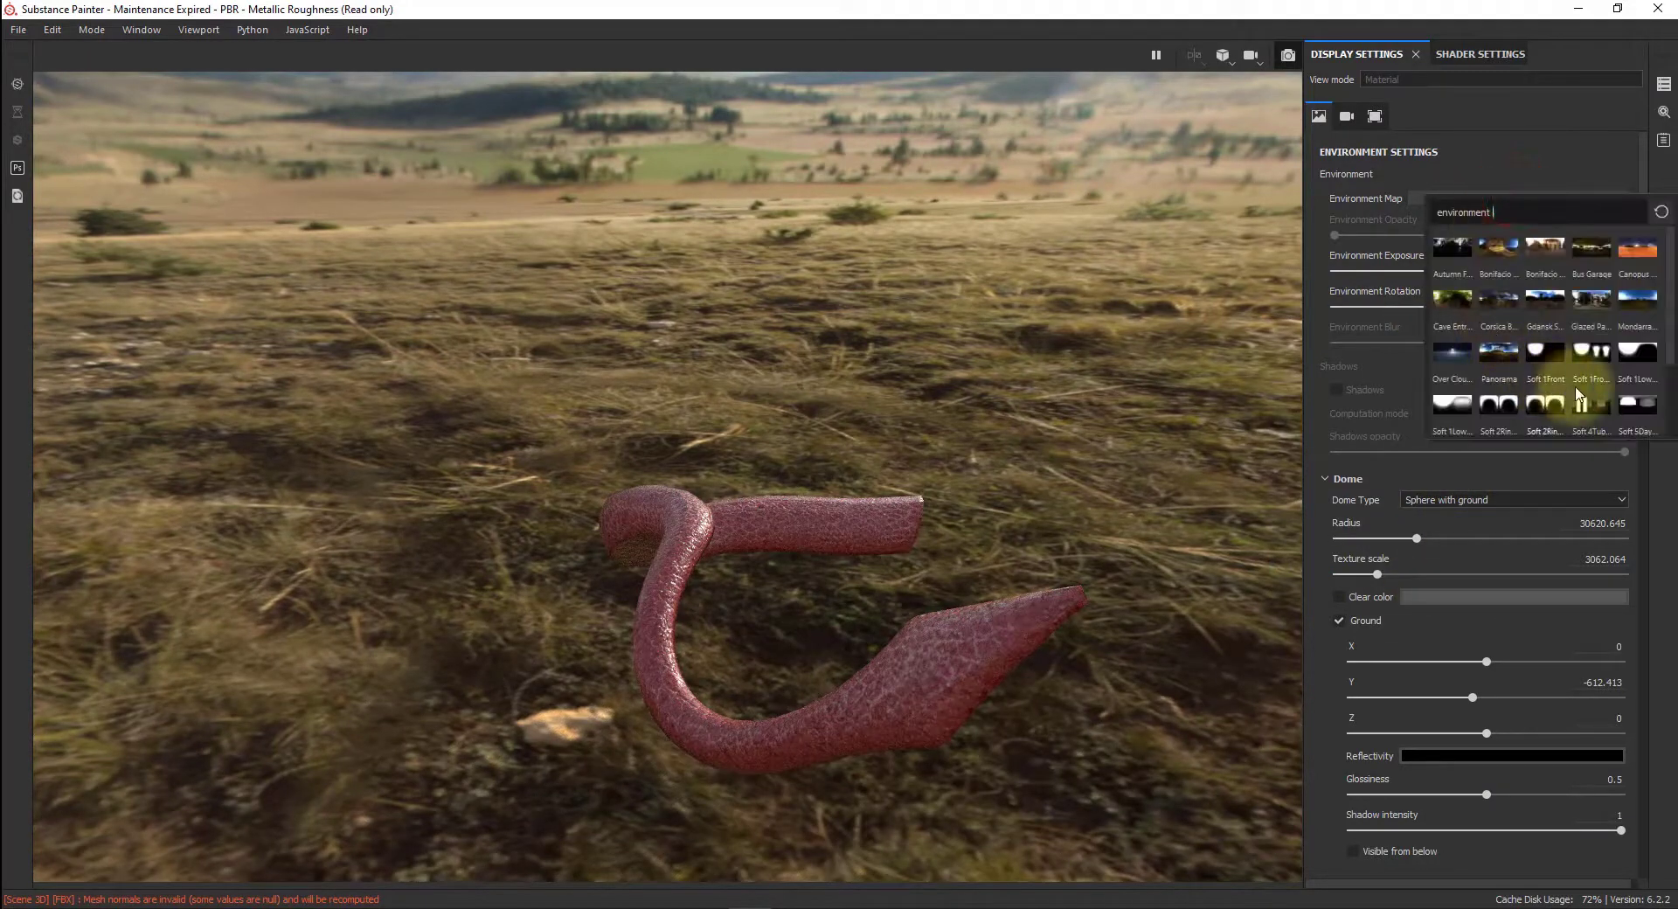
scroll(1582, 401, down, 2)
click(1492, 355)
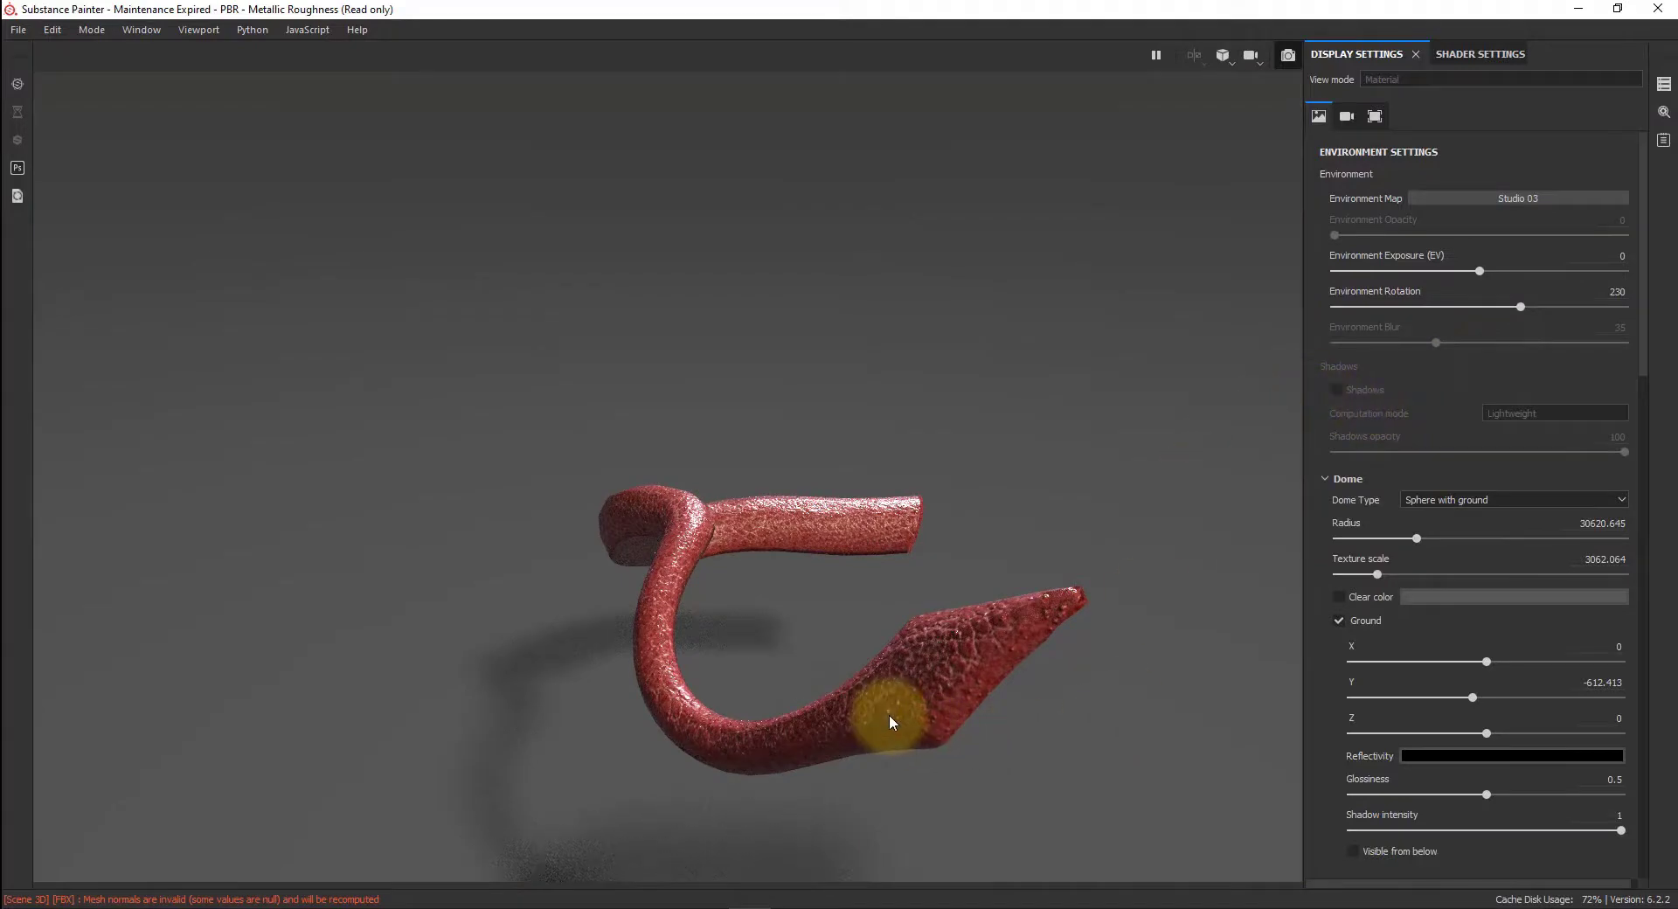
- Set the environment rotation to 128 and inspect the rendered tentacle's lighting from its open end and from farther away
mouse_move(888, 715)
shift+right_down()
mouse_move(961, 719)
mouse_move(730, 768)
mouse_move(867, 721)
shift+right_up()
alt+drag(867, 721, 816, 685)
shift+right_drag(816, 685, 904, 609)
alt+drag(878, 539, 945, 531)
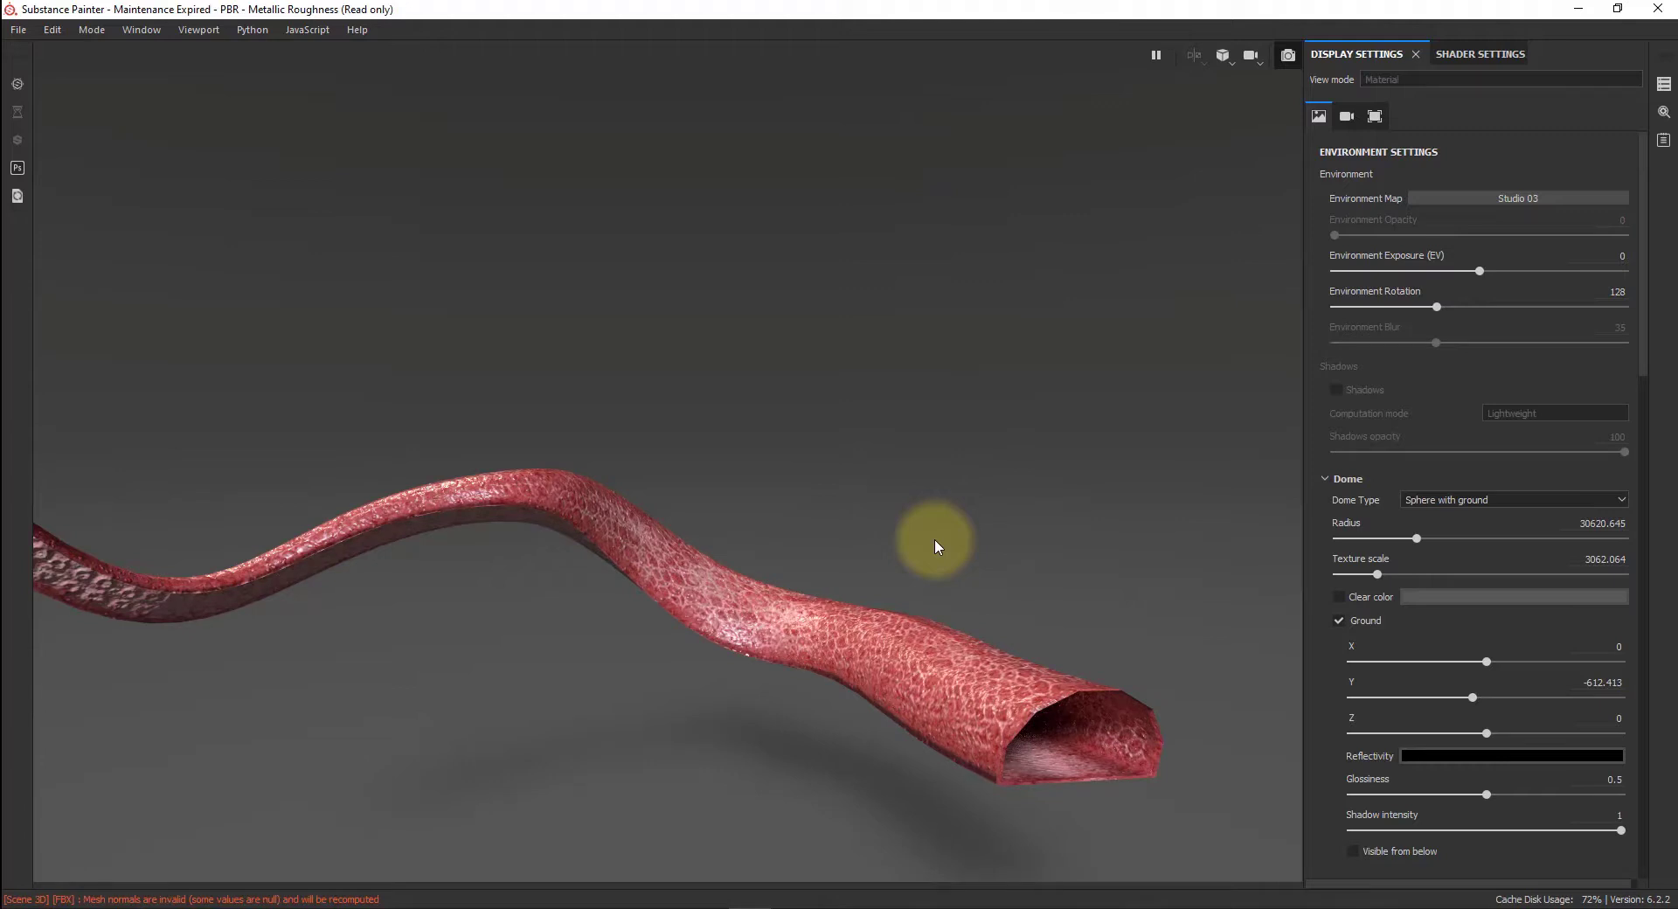
alt+drag(877, 548, 701, 656)
alt+drag(594, 682, 692, 672)
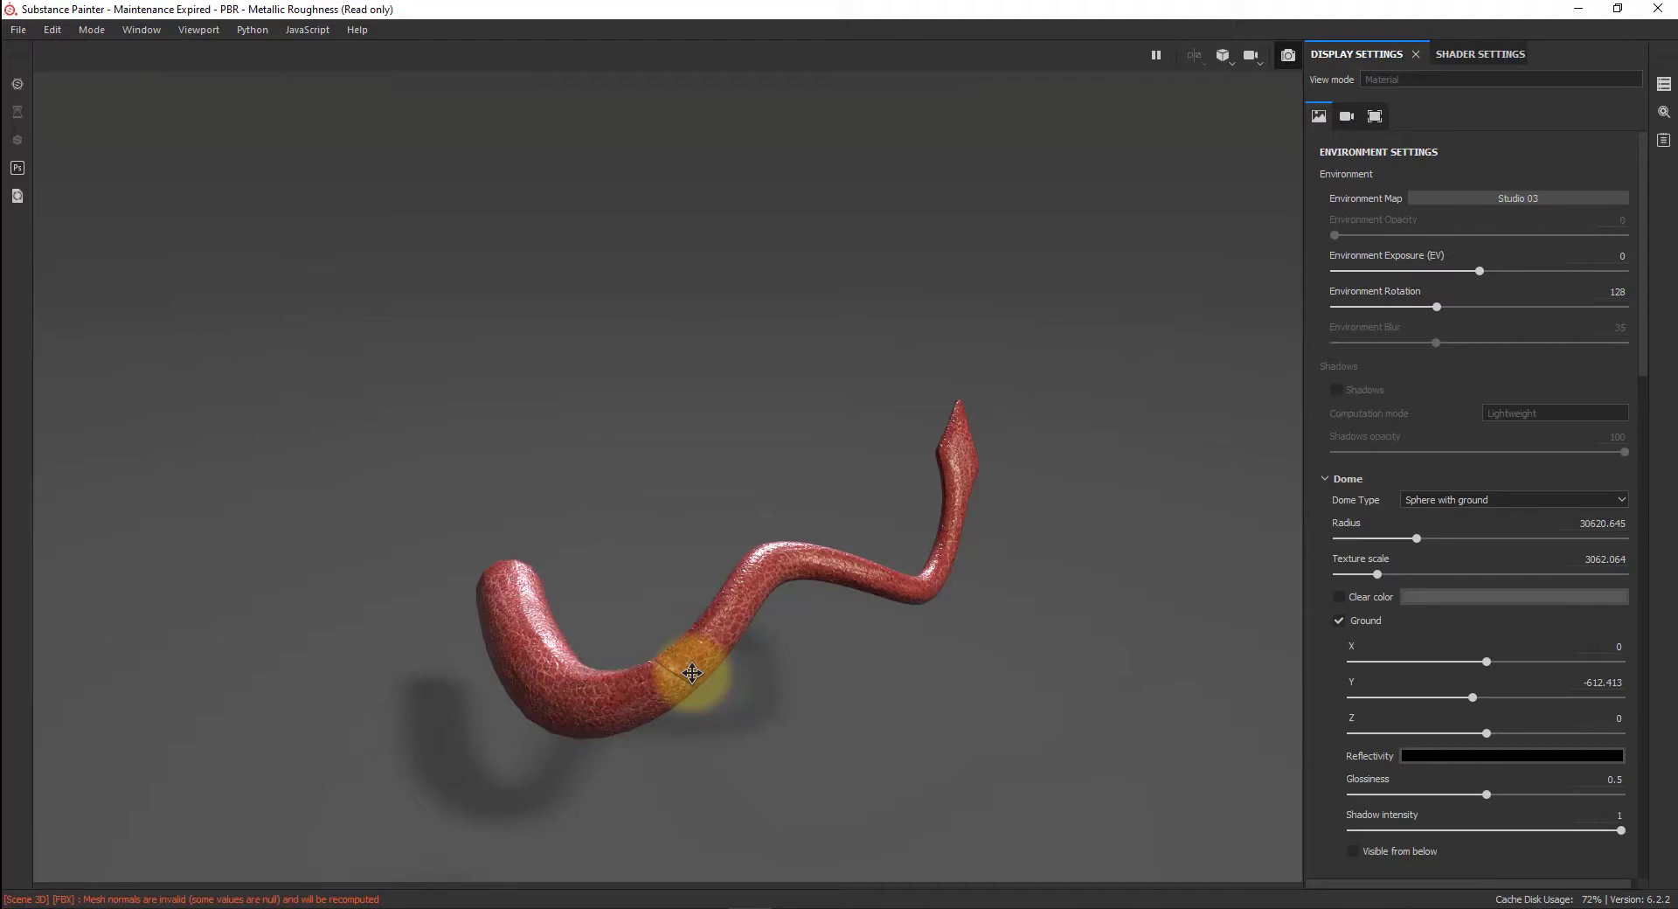
- Switch to Blender, exit the tentacle's local view to show the full Kraken cannon, and view its head from another angle
click(496, 907)
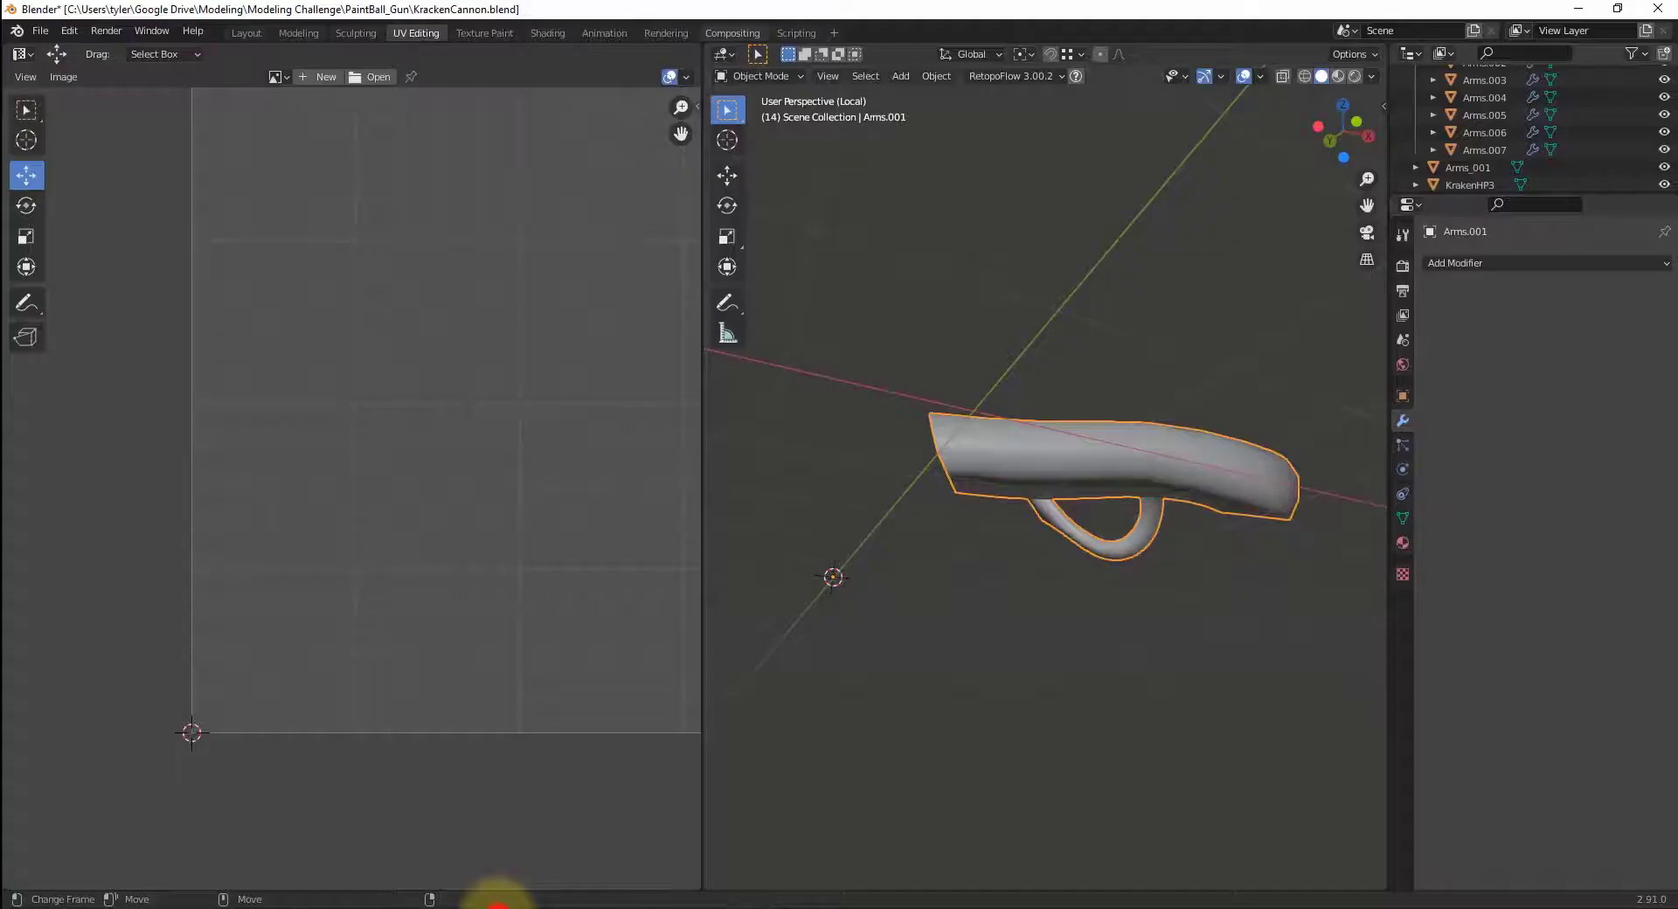
key(KP_Divide)
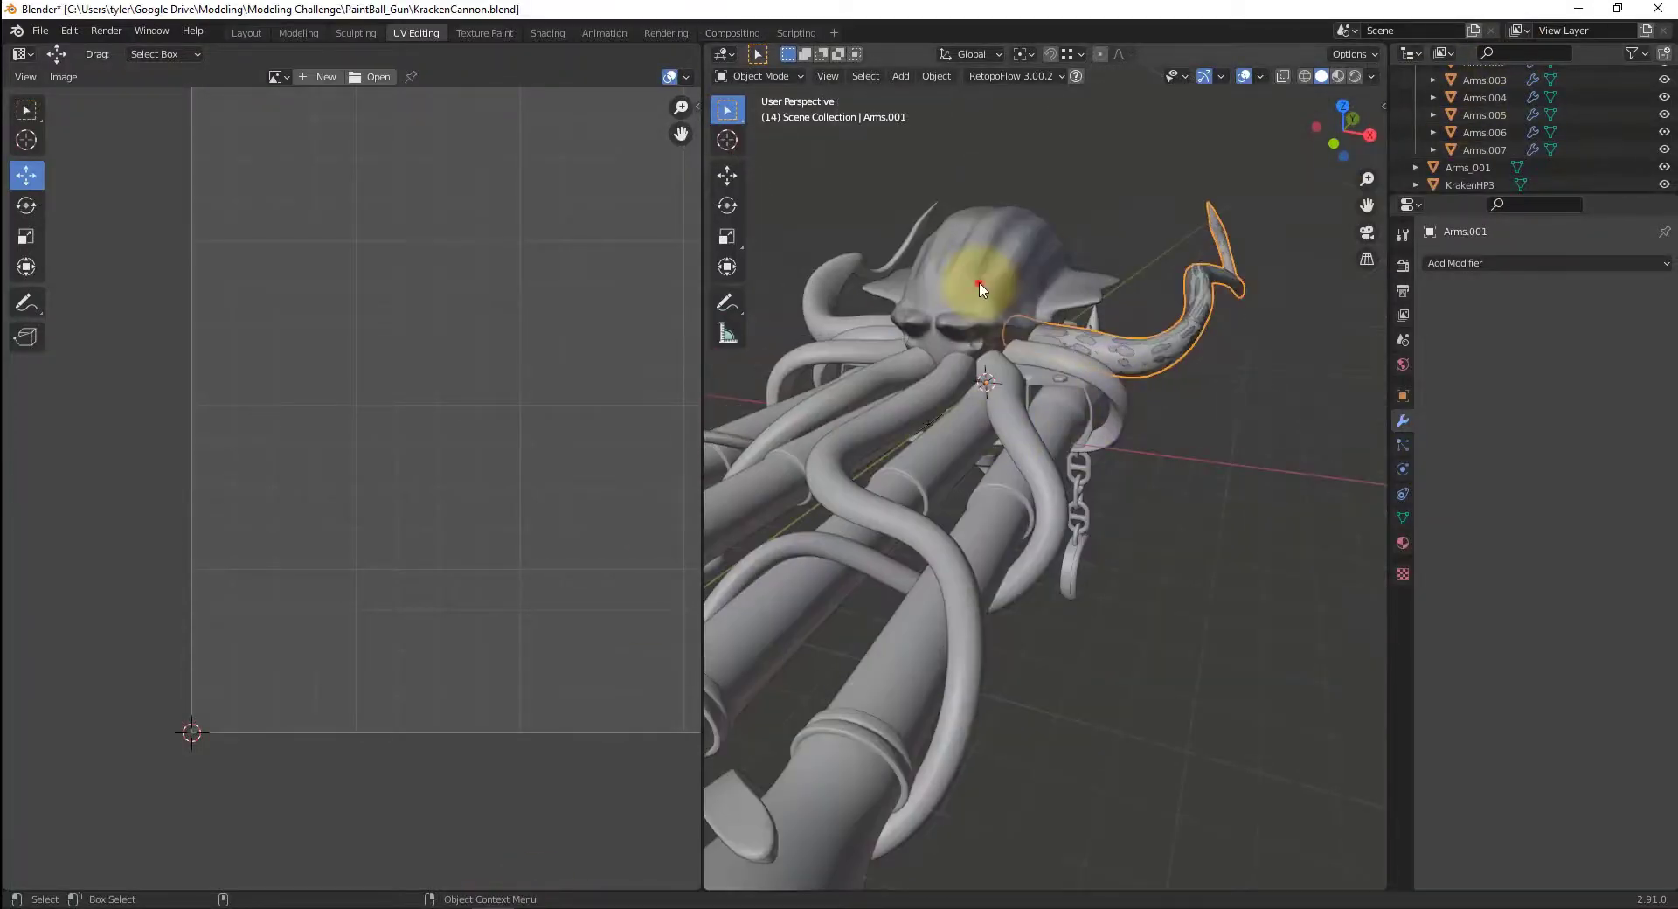
click(980, 288)
middle_drag(993, 460, 1119, 379)
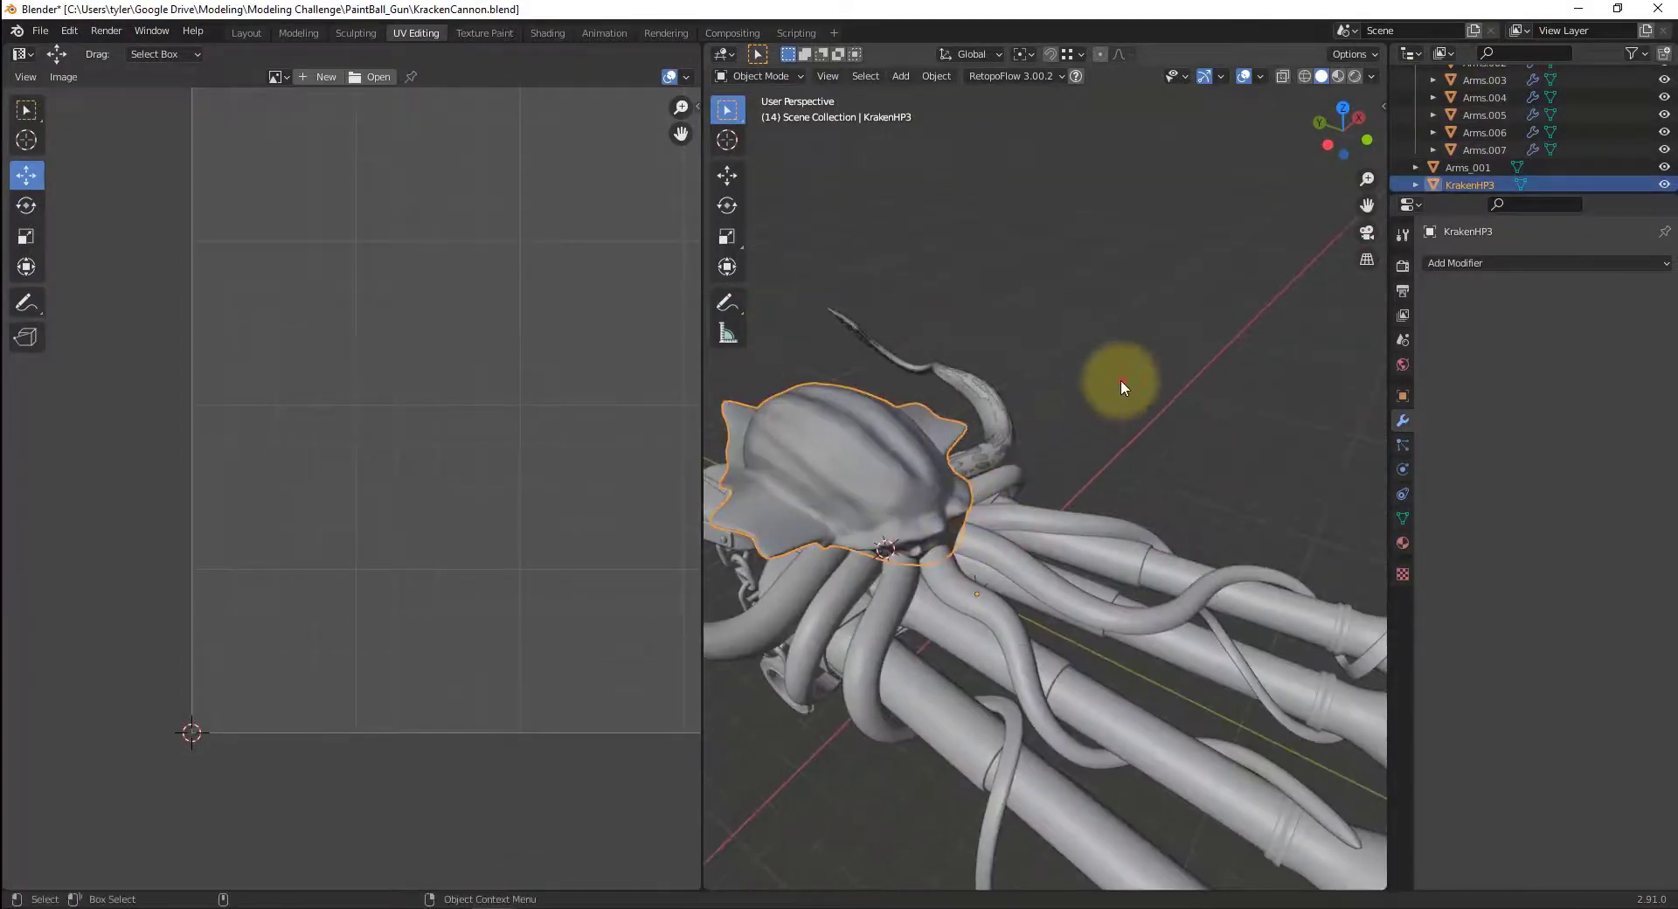
click(1119, 379)
middle_drag(1040, 452, 904, 500)
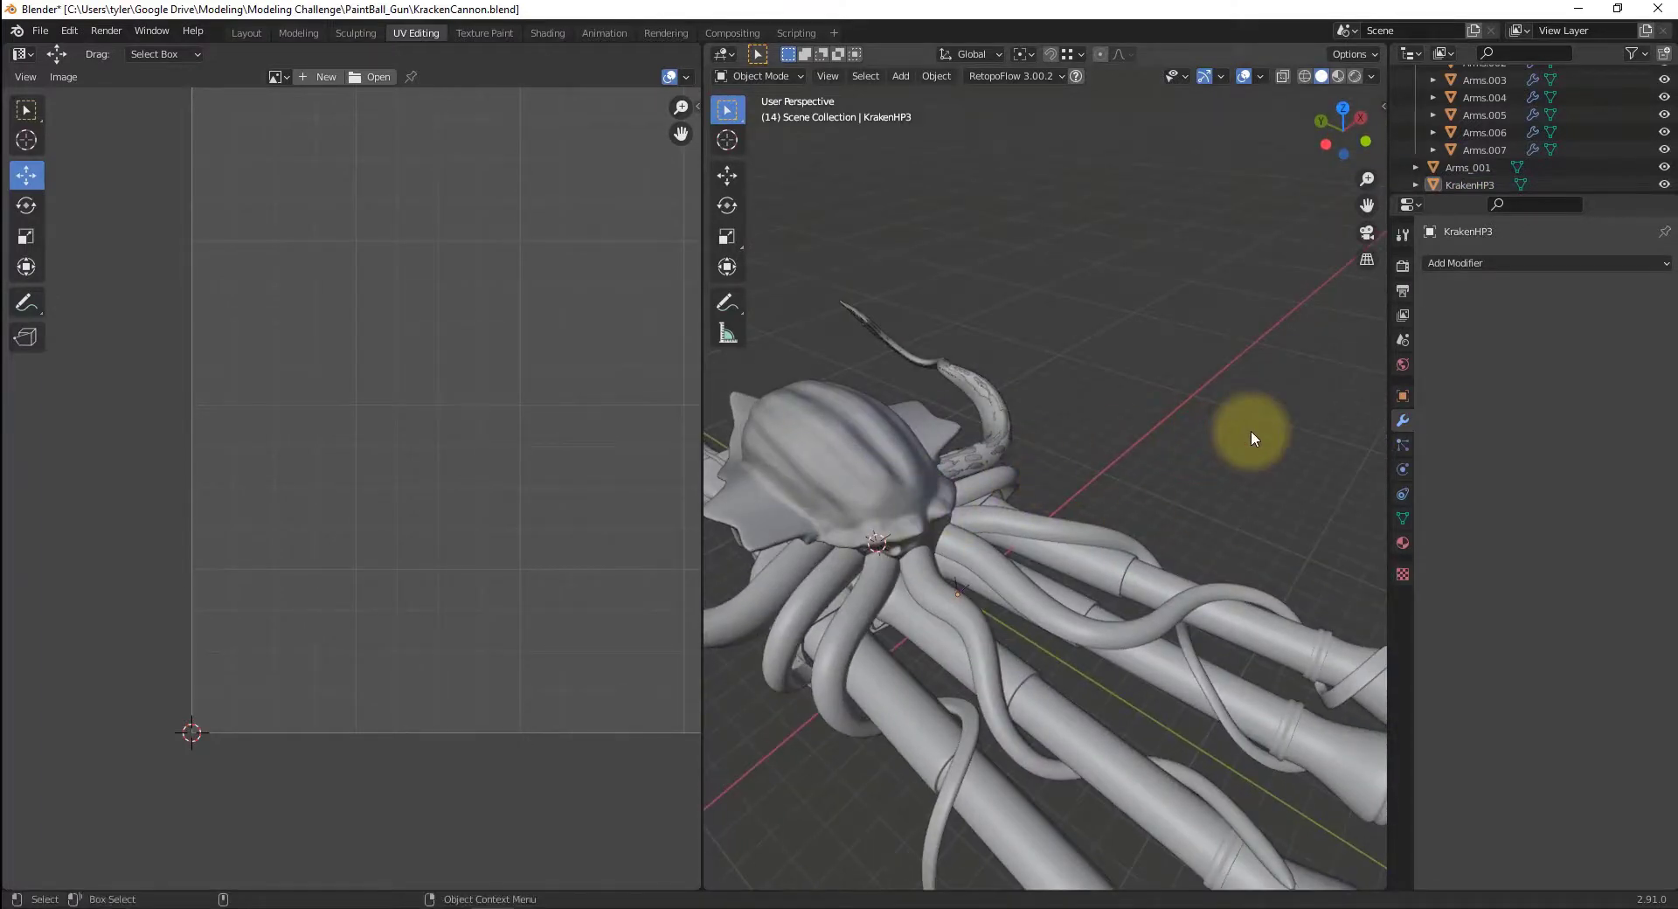
- Examine the complete Kraken cannon, including its head, the detailed tentacle, the other arms and the barrels
click(899, 481)
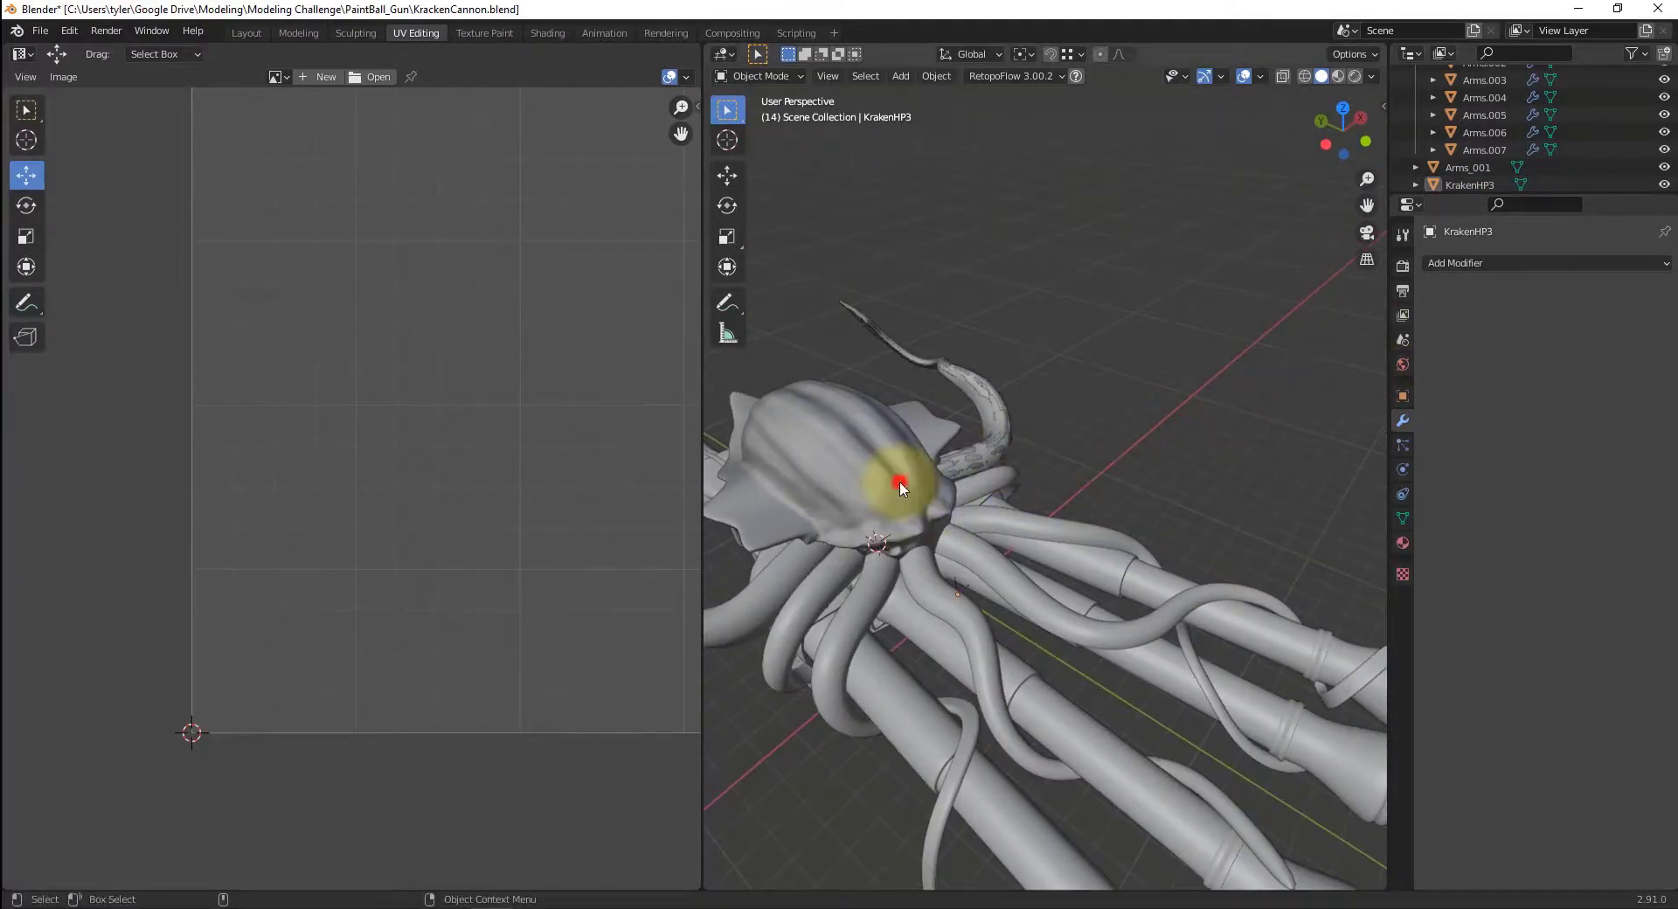
click(1176, 407)
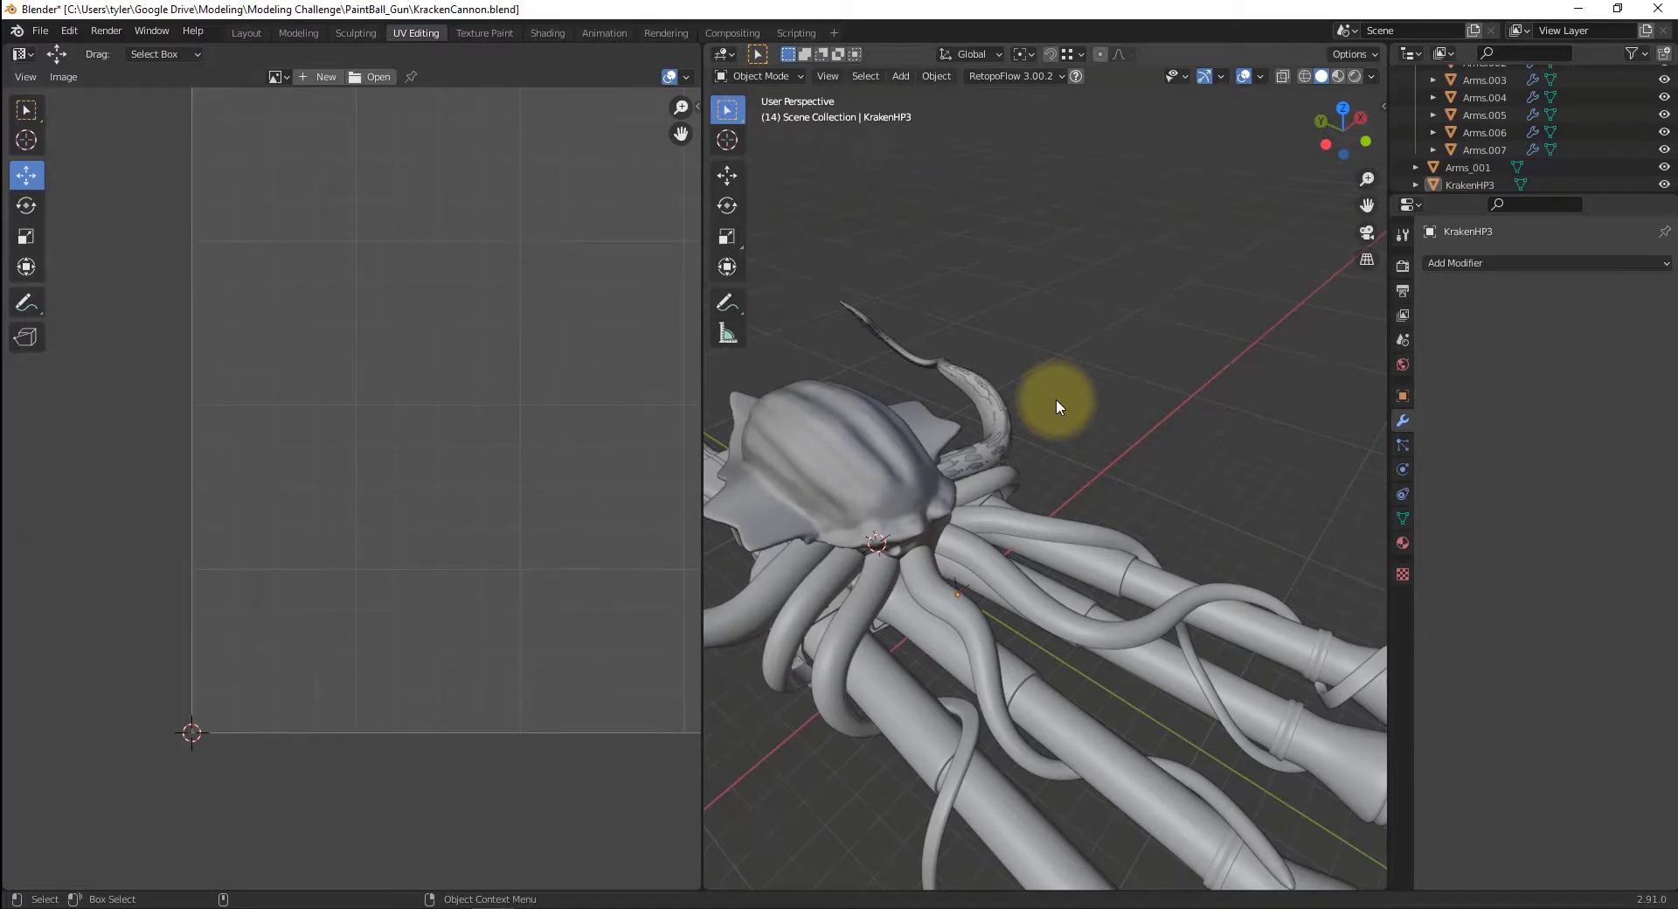
scroll(882, 398, down, 5)
click(1140, 436)
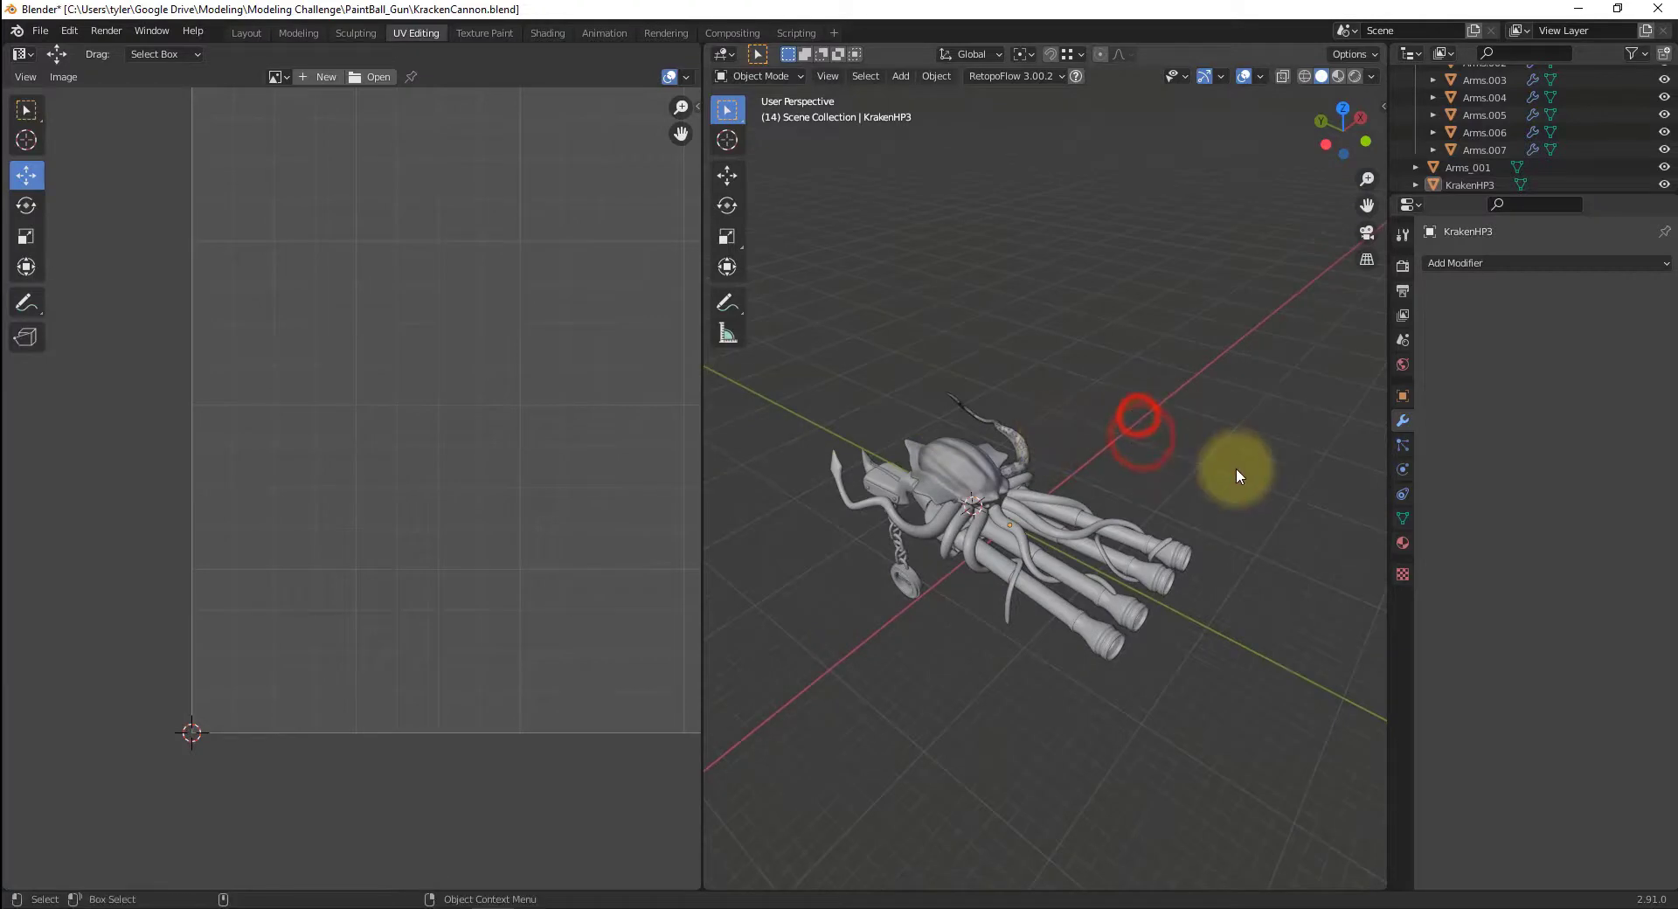
click(1024, 456)
click(988, 318)
scroll(1188, 484, up, 4)
scroll(1188, 484, down, 3)
scroll(1188, 491, up, 1)
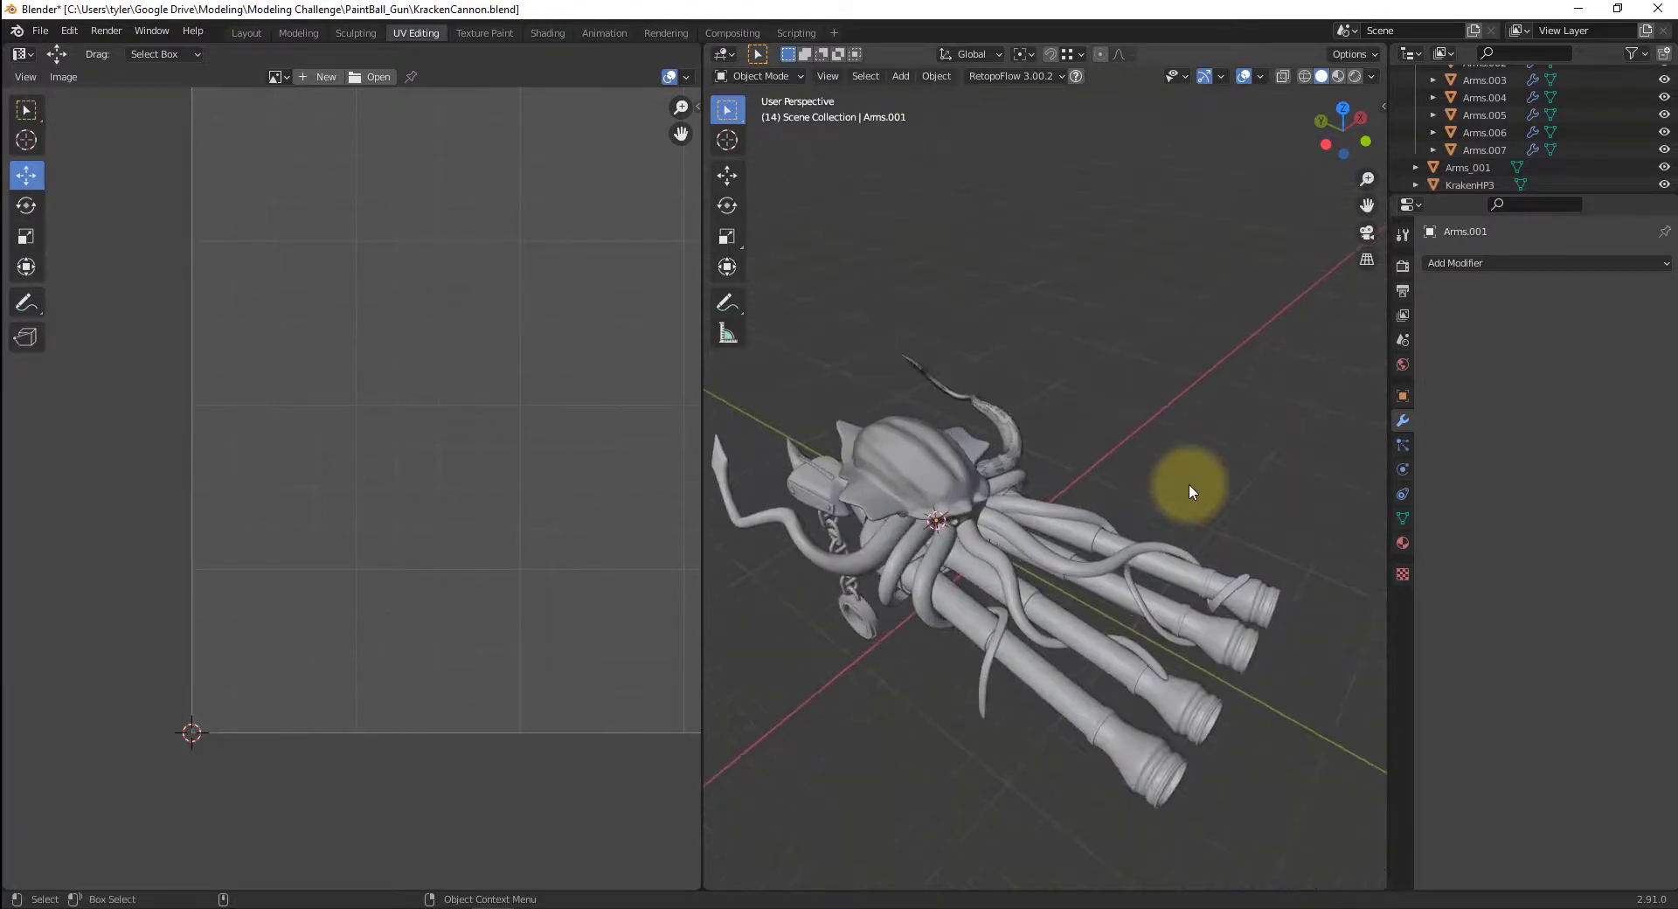